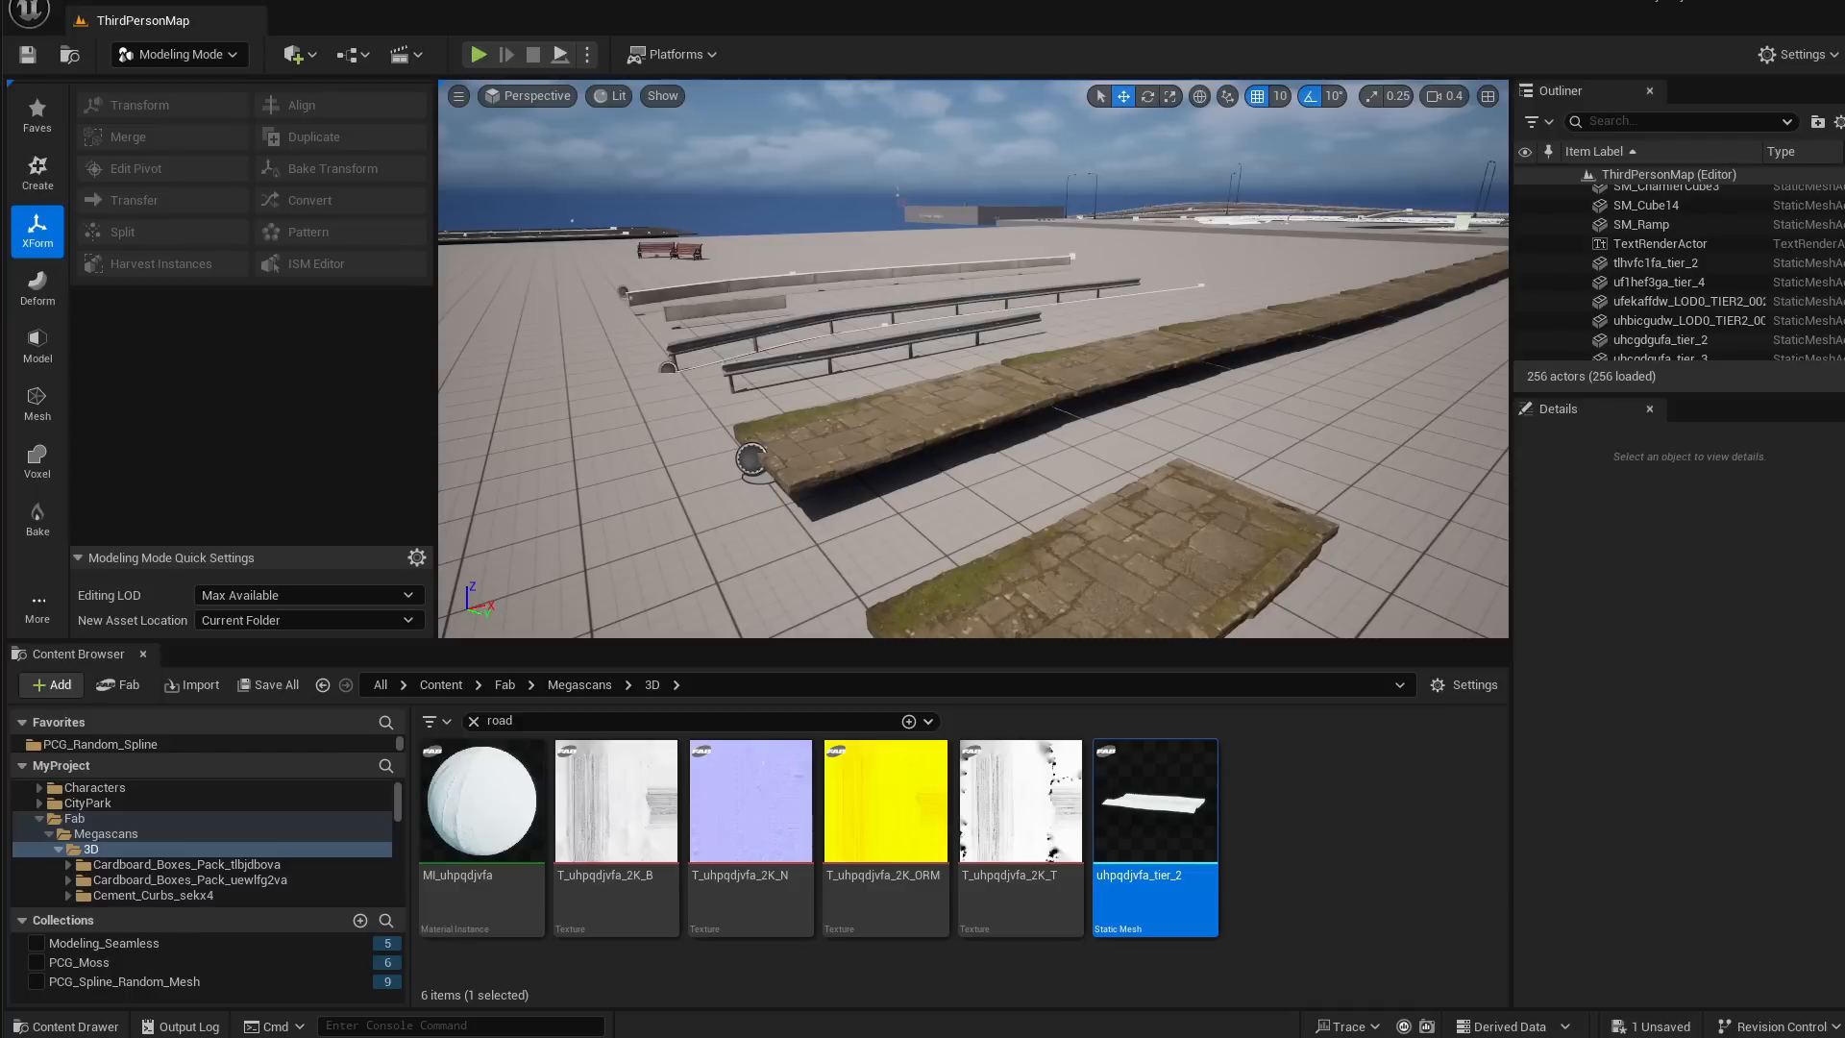
Select the long stone road spline actor BP_RoadPCG2 and its second spline point
mouse_move(834, 499)
right_mouse_down()
mouse_move(838, 519)
mouse_move(842, 501)
right_mouse_up()
left_click(853, 492)
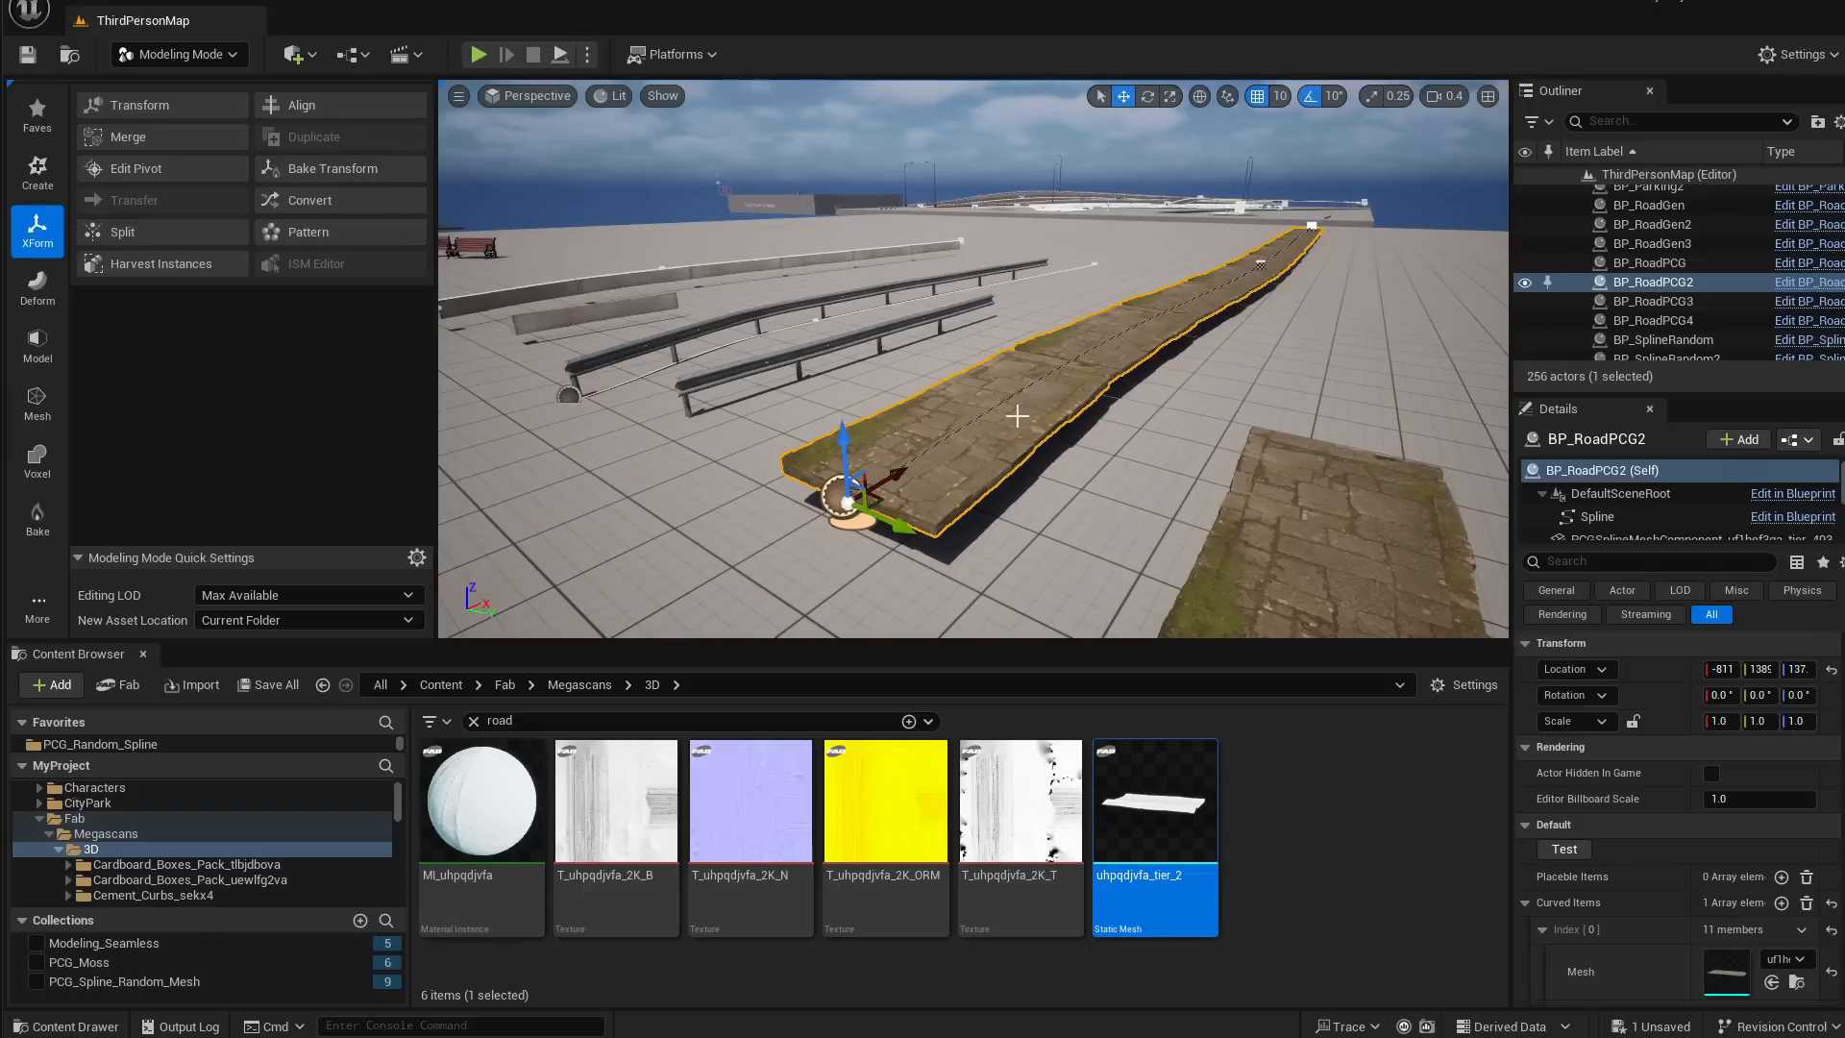
left_click(1261, 264)
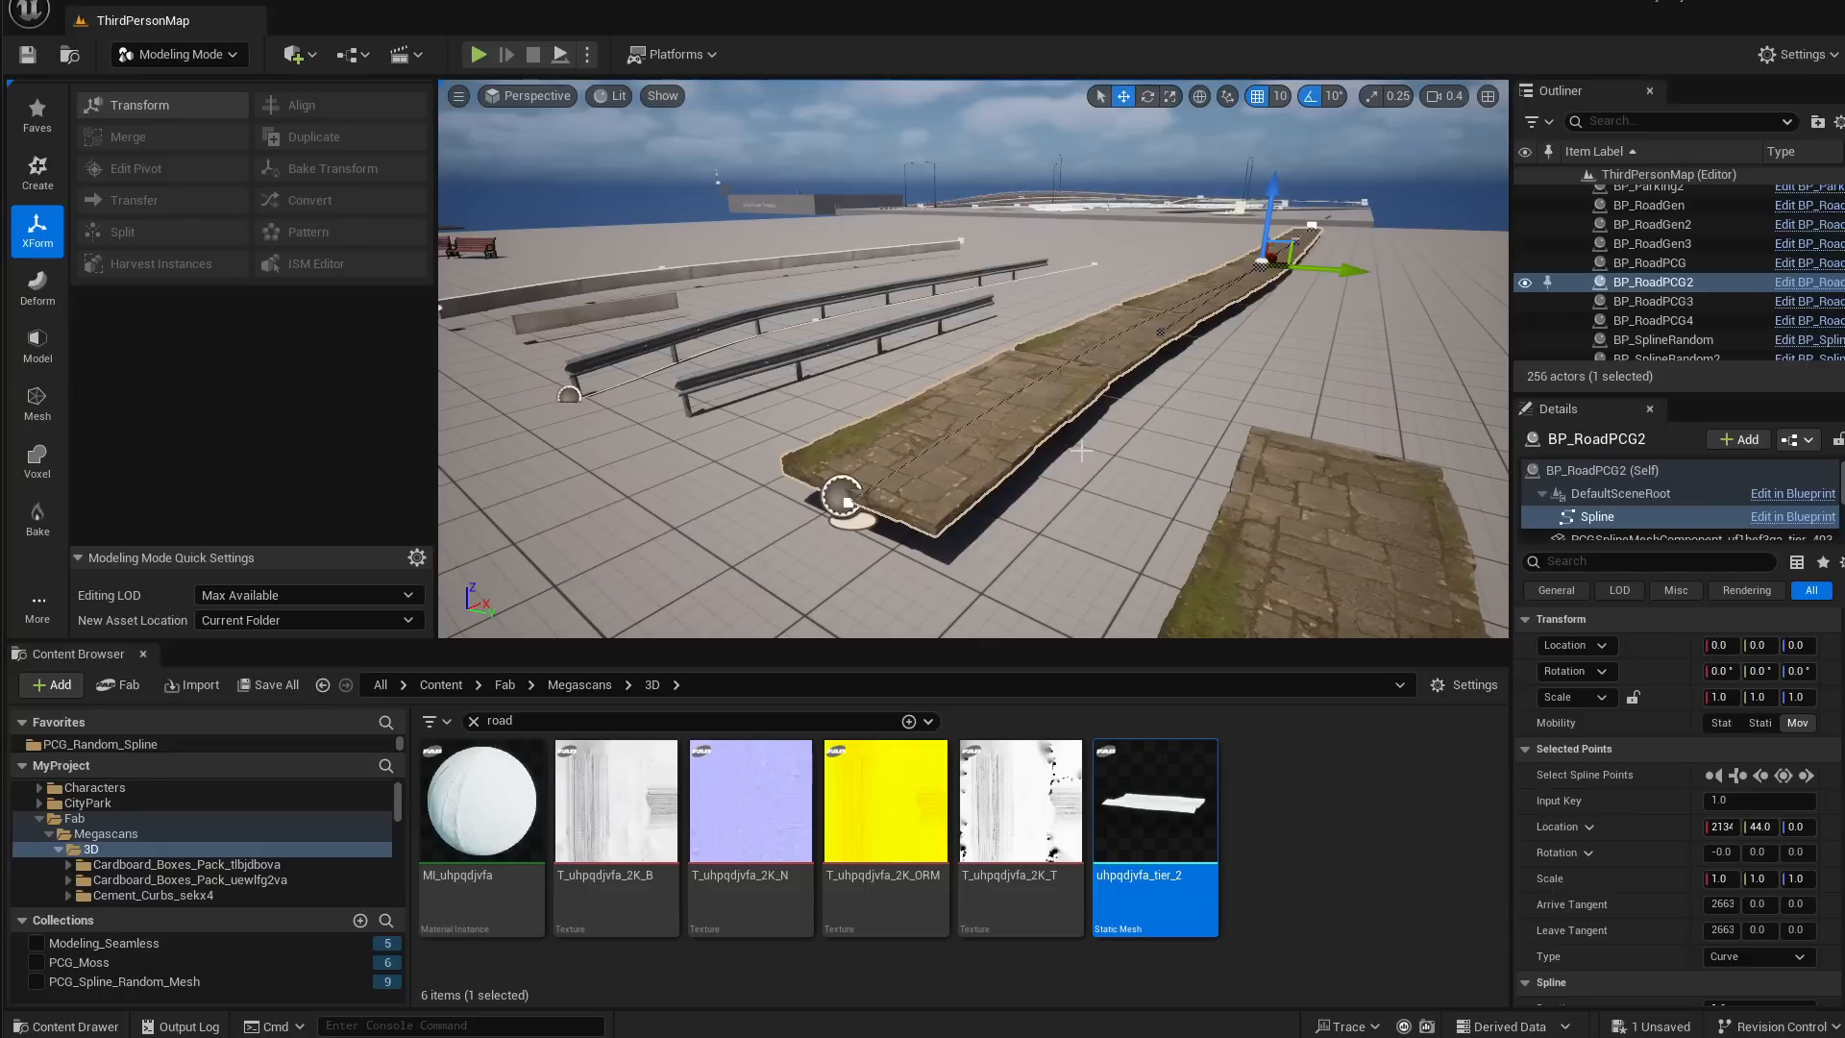
Examine the stone road up close and select the separate stone slab uf1hef3ga_tier_4 beside it
key("d")
right_click_drag(1120, 345, 1051, 486)
right_click_drag(1041, 395, 1029, 355)
key("d")
left_click(977, 325)
key("s")
left_click(1036, 522)
key("s")
right_click_drag(1036, 522, 886, 373)
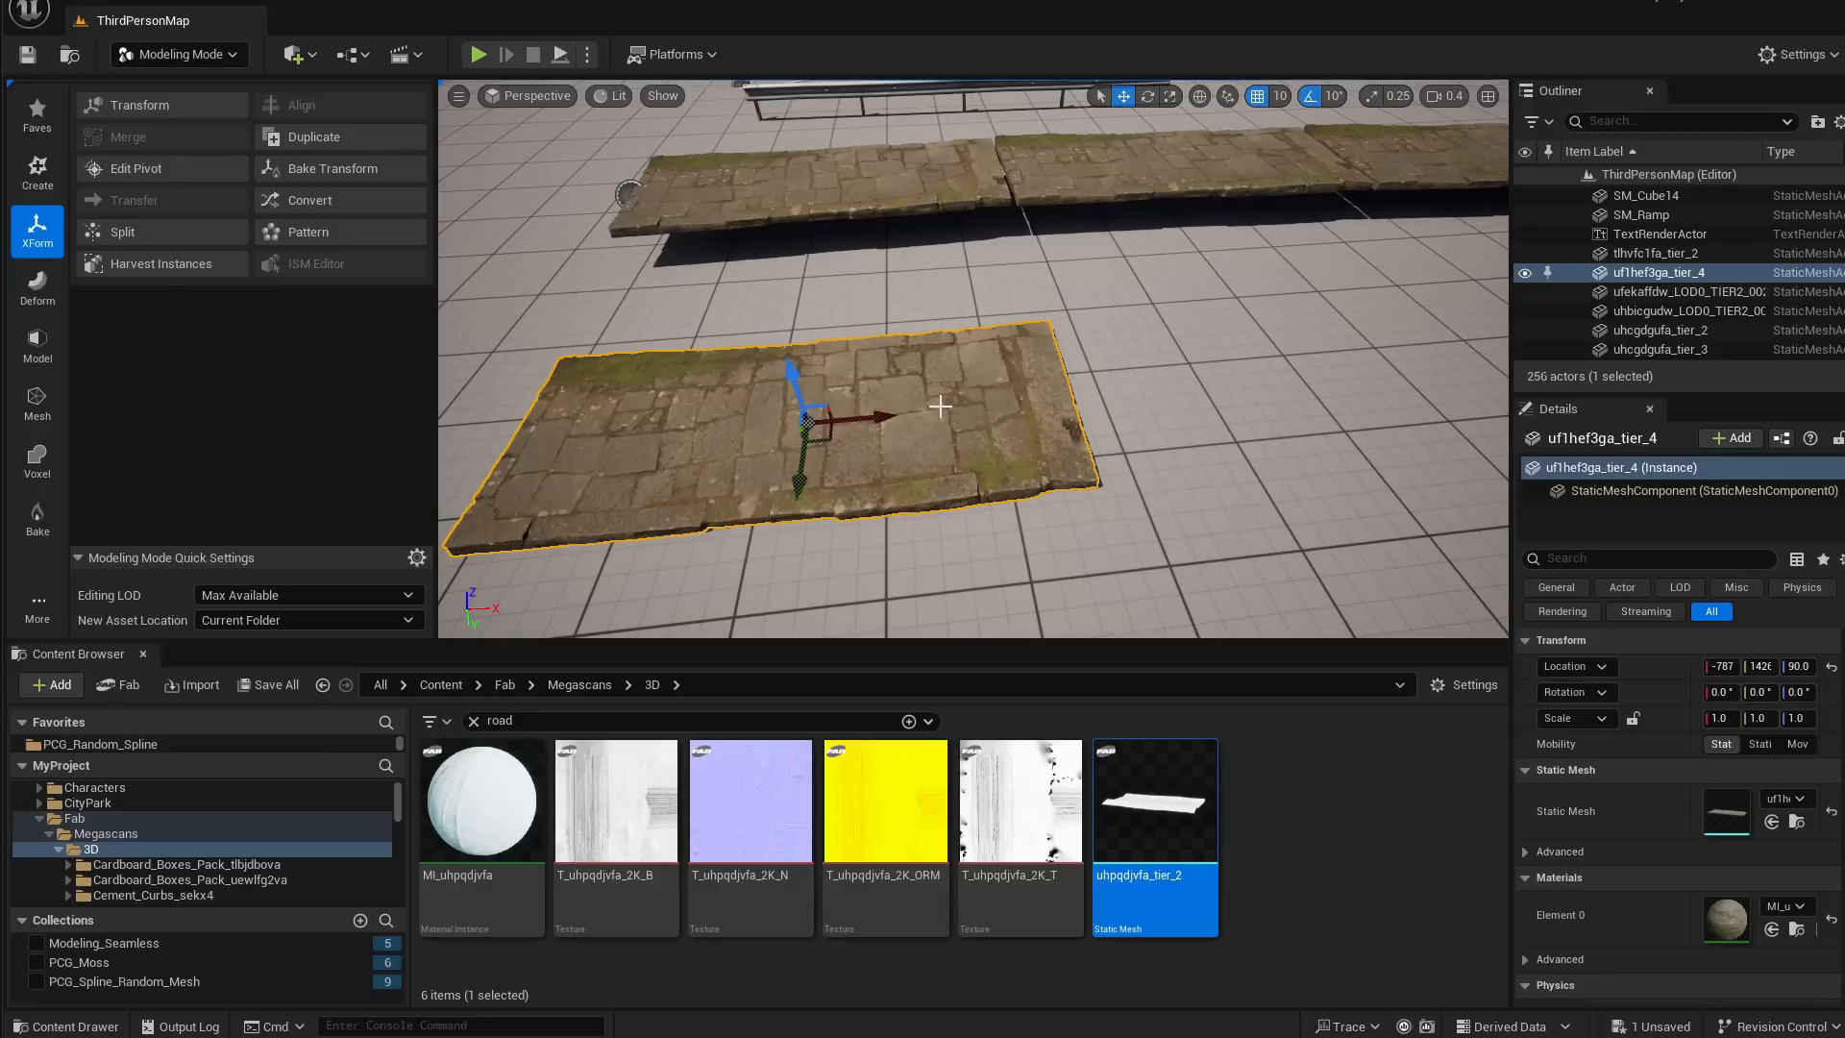
Place the uhpqdjvfa_tier_2 snow road mesh in the level and duplicate it along X as an adjoining piece
left_click_drag(1155, 817, 1160, 562)
right_click_drag(949, 470, 846, 495)
key("d")
left_click_drag(806, 488, 1372, 241, "alt")
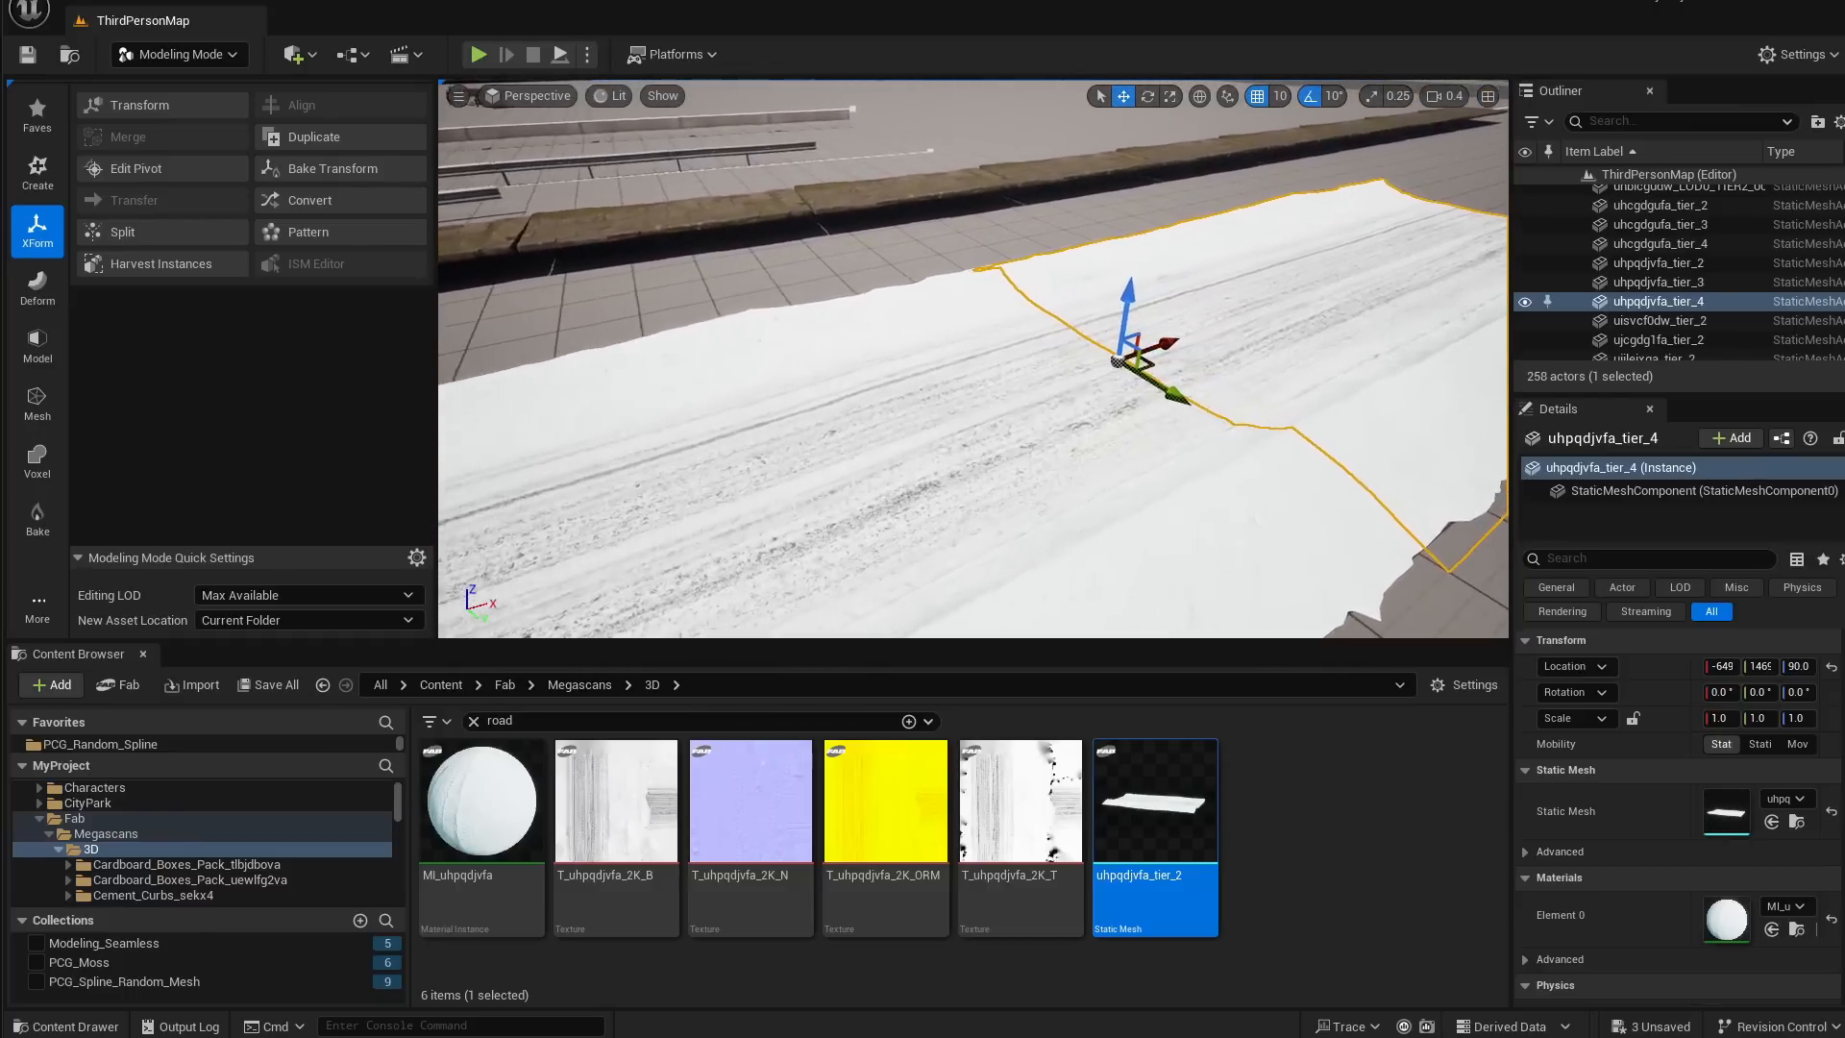
key("d")
right_click_drag(1009, 288, 906, 279)
left_click(906, 119)
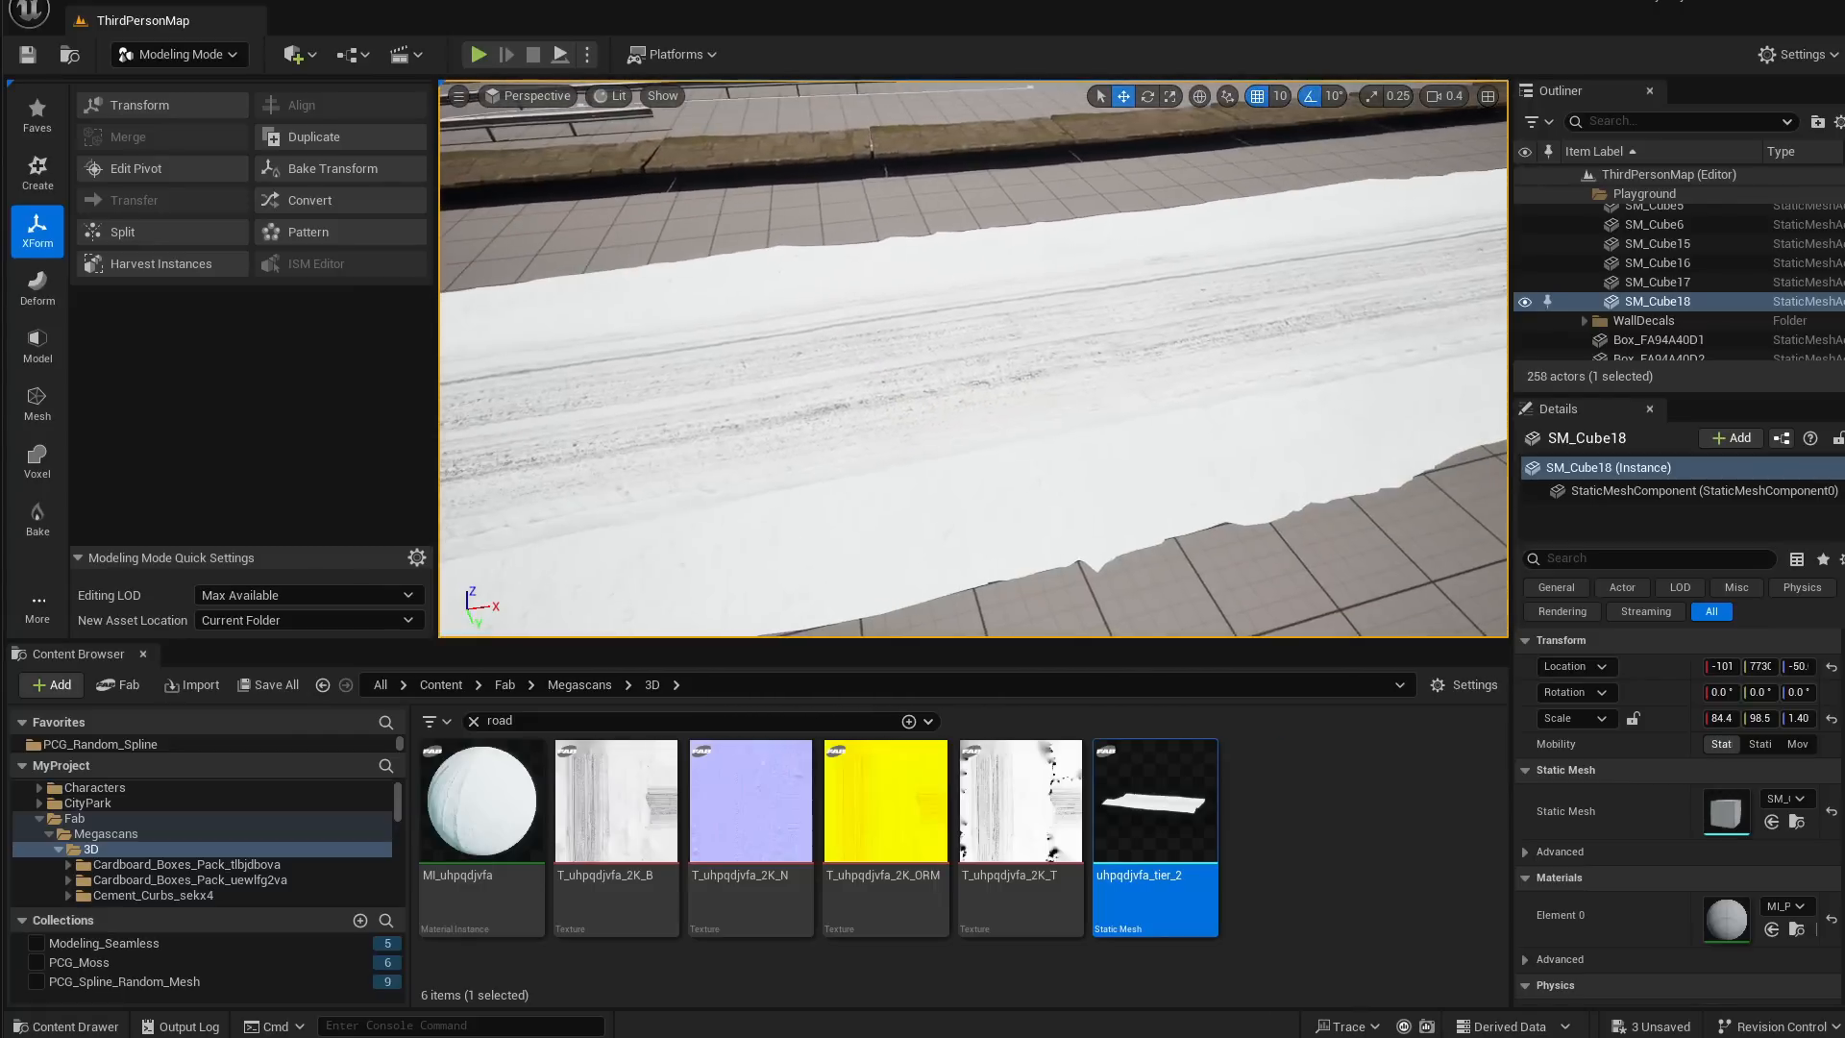
Delete both newly placed snow road pieces from the level
left_click(1229, 332)
key("Delete")
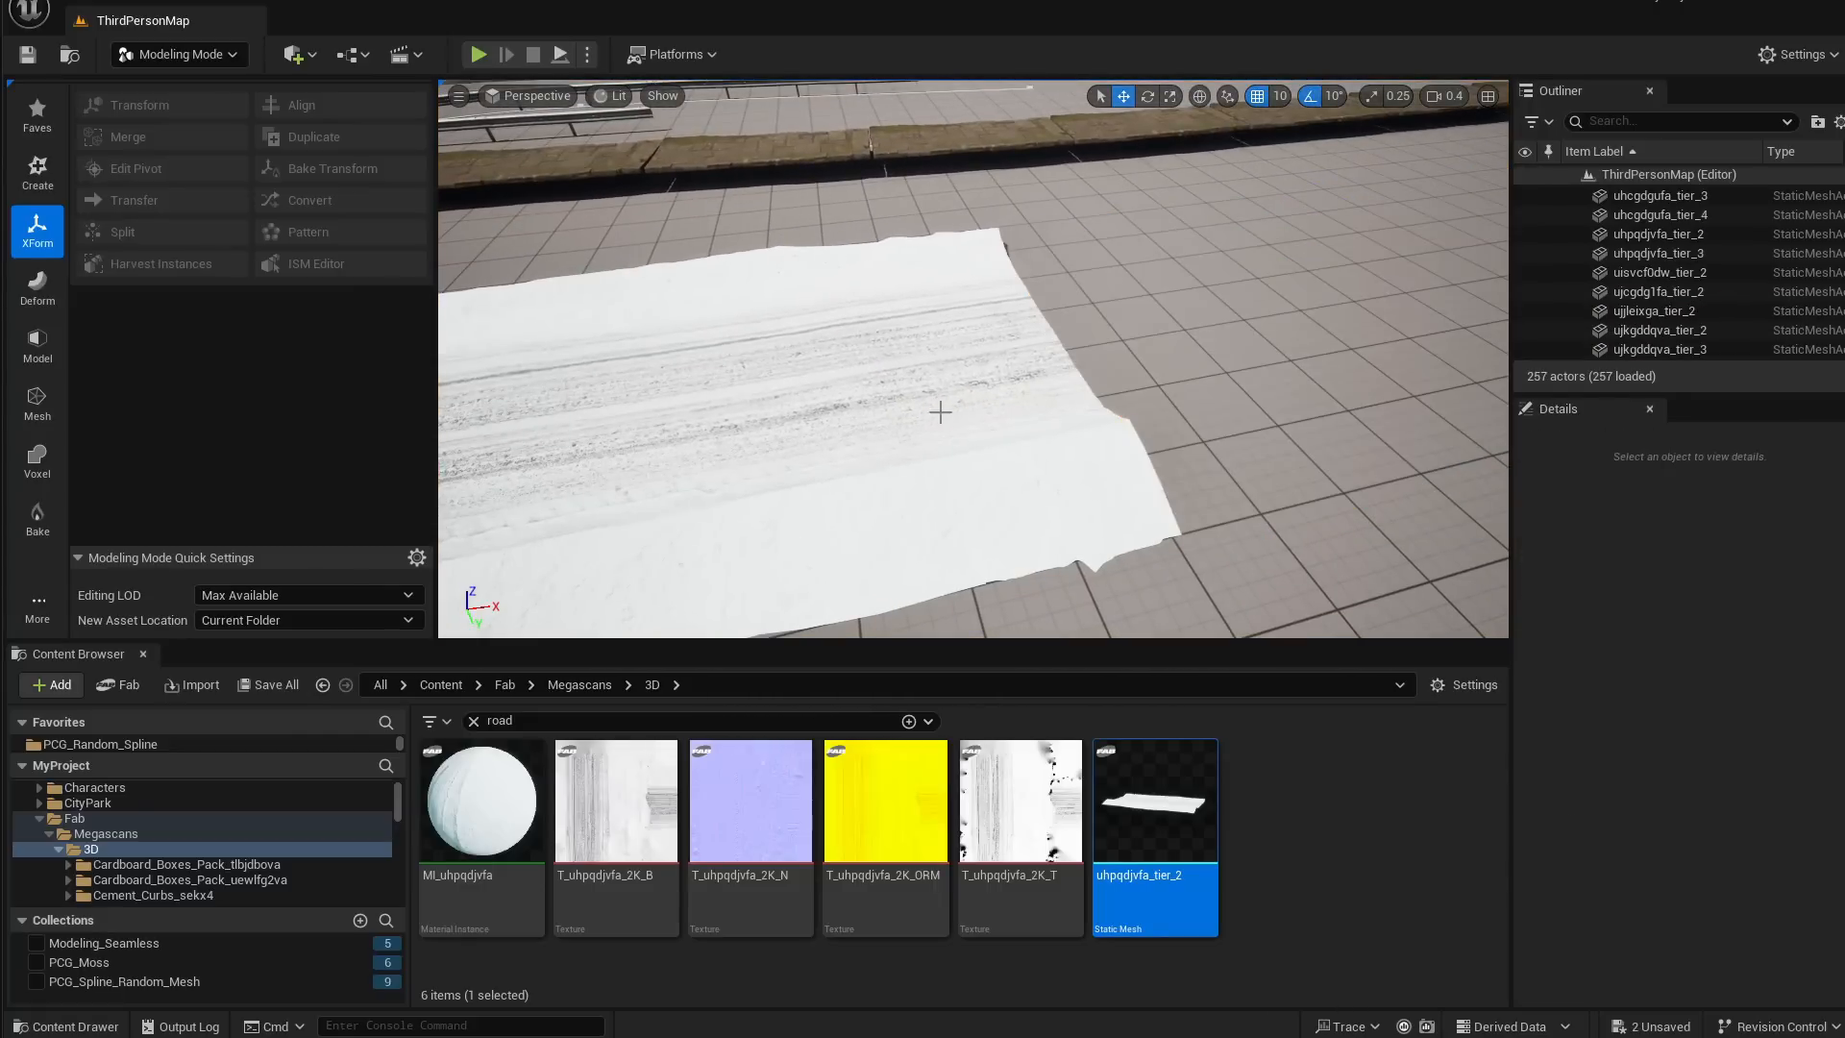
left_click(977, 379)
key("Delete")
Duplicate the stone slab uf1hef3ga_tier_4 along X and place the copy at the original's end
right_click_drag(894, 363, 858, 440)
key("w")
left_click(878, 379)
key("w")
key("s")
key("d")
left_click_drag(924, 308, 932, 309, "alt")
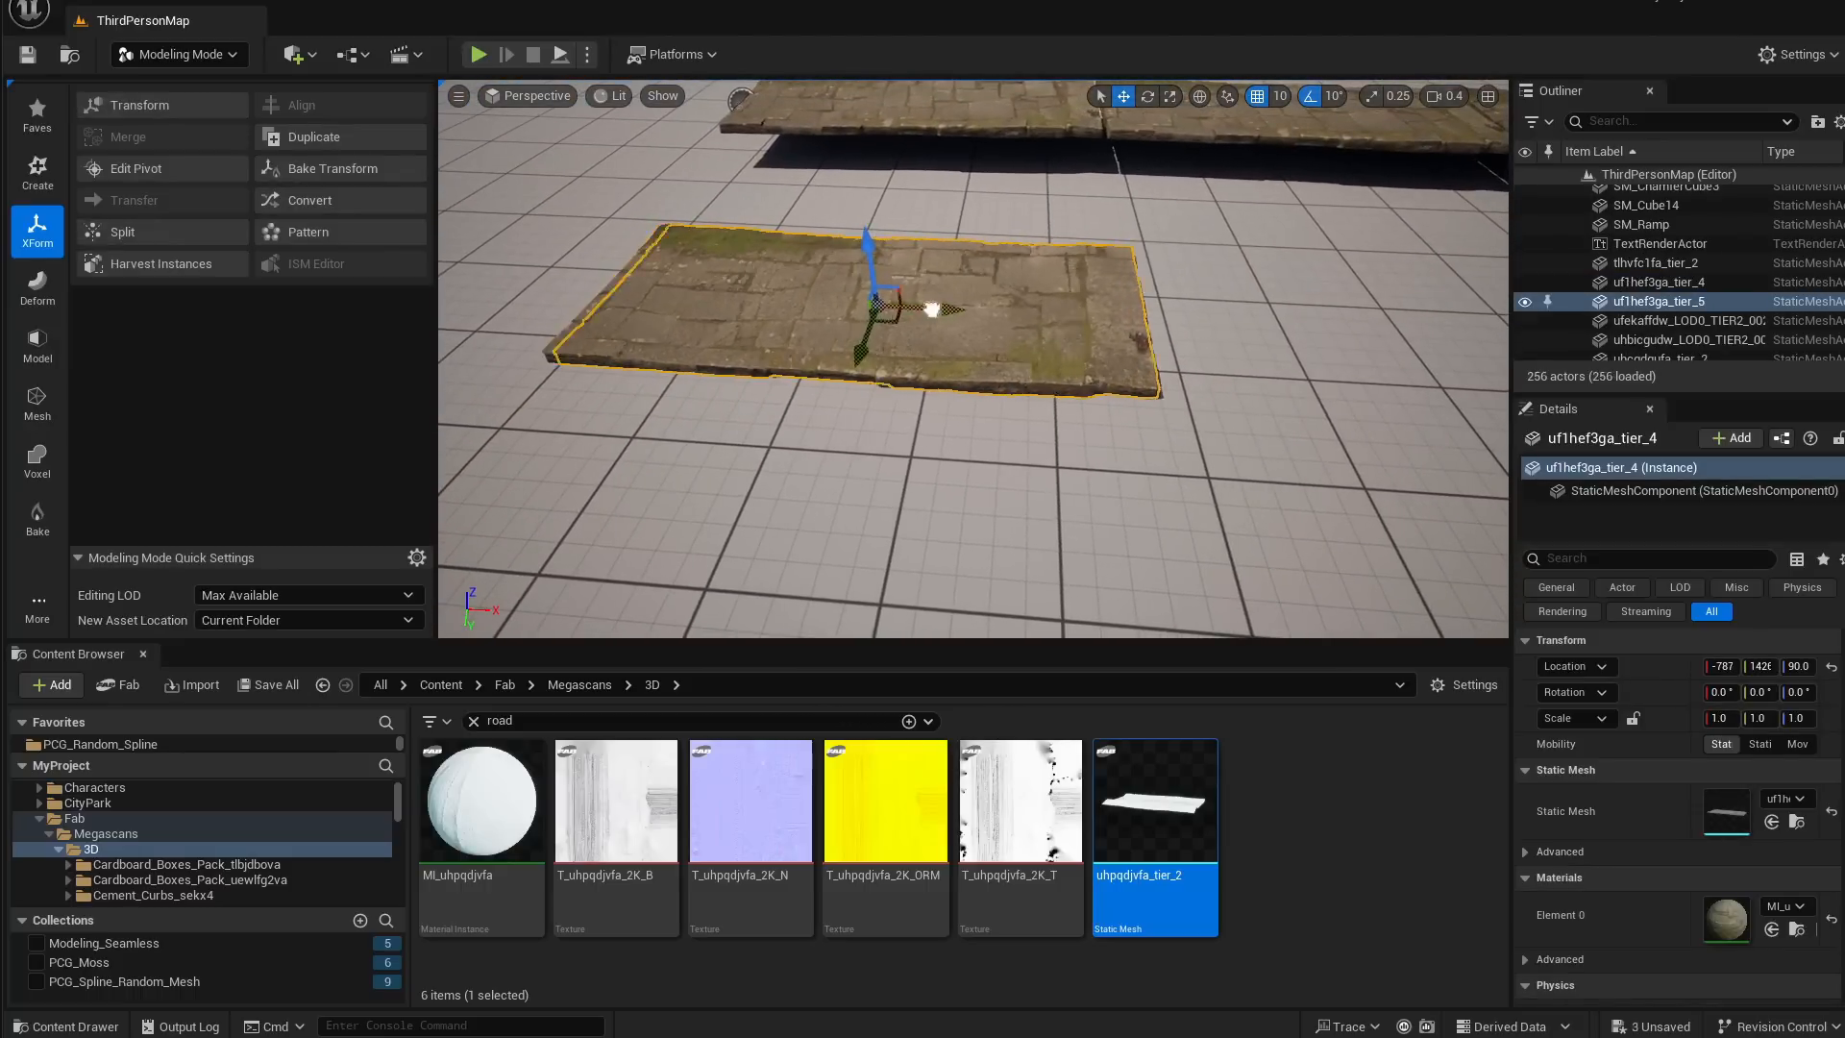
left_click_drag(1479, 336, 1482, 337)
right_click_drag(1482, 336, 1528, 322)
key("w")
left_click_drag(1344, 382, 1363, 381)
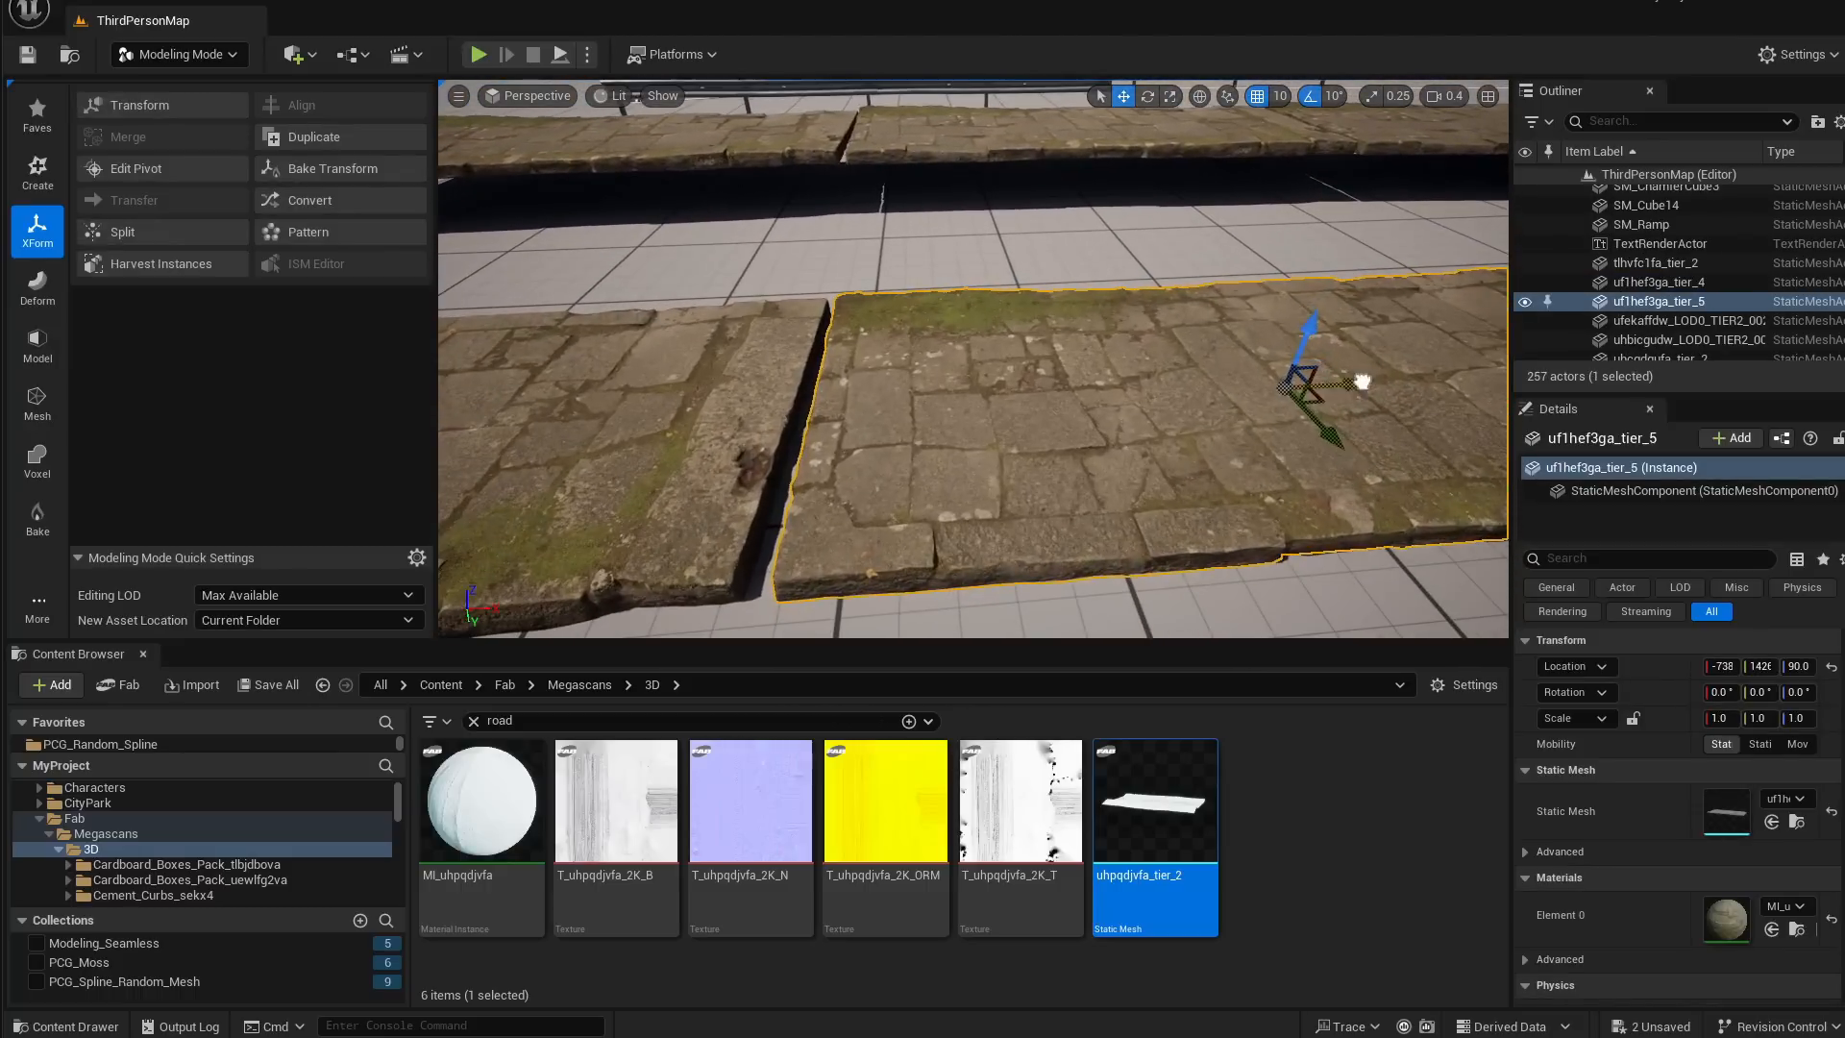
Adjust the duplicated stone slab along X so its edge lines up against the original slab
key("w")
key("a")
right_click_drag(1336, 375, 1308, 404)
left_click(1030, 228)
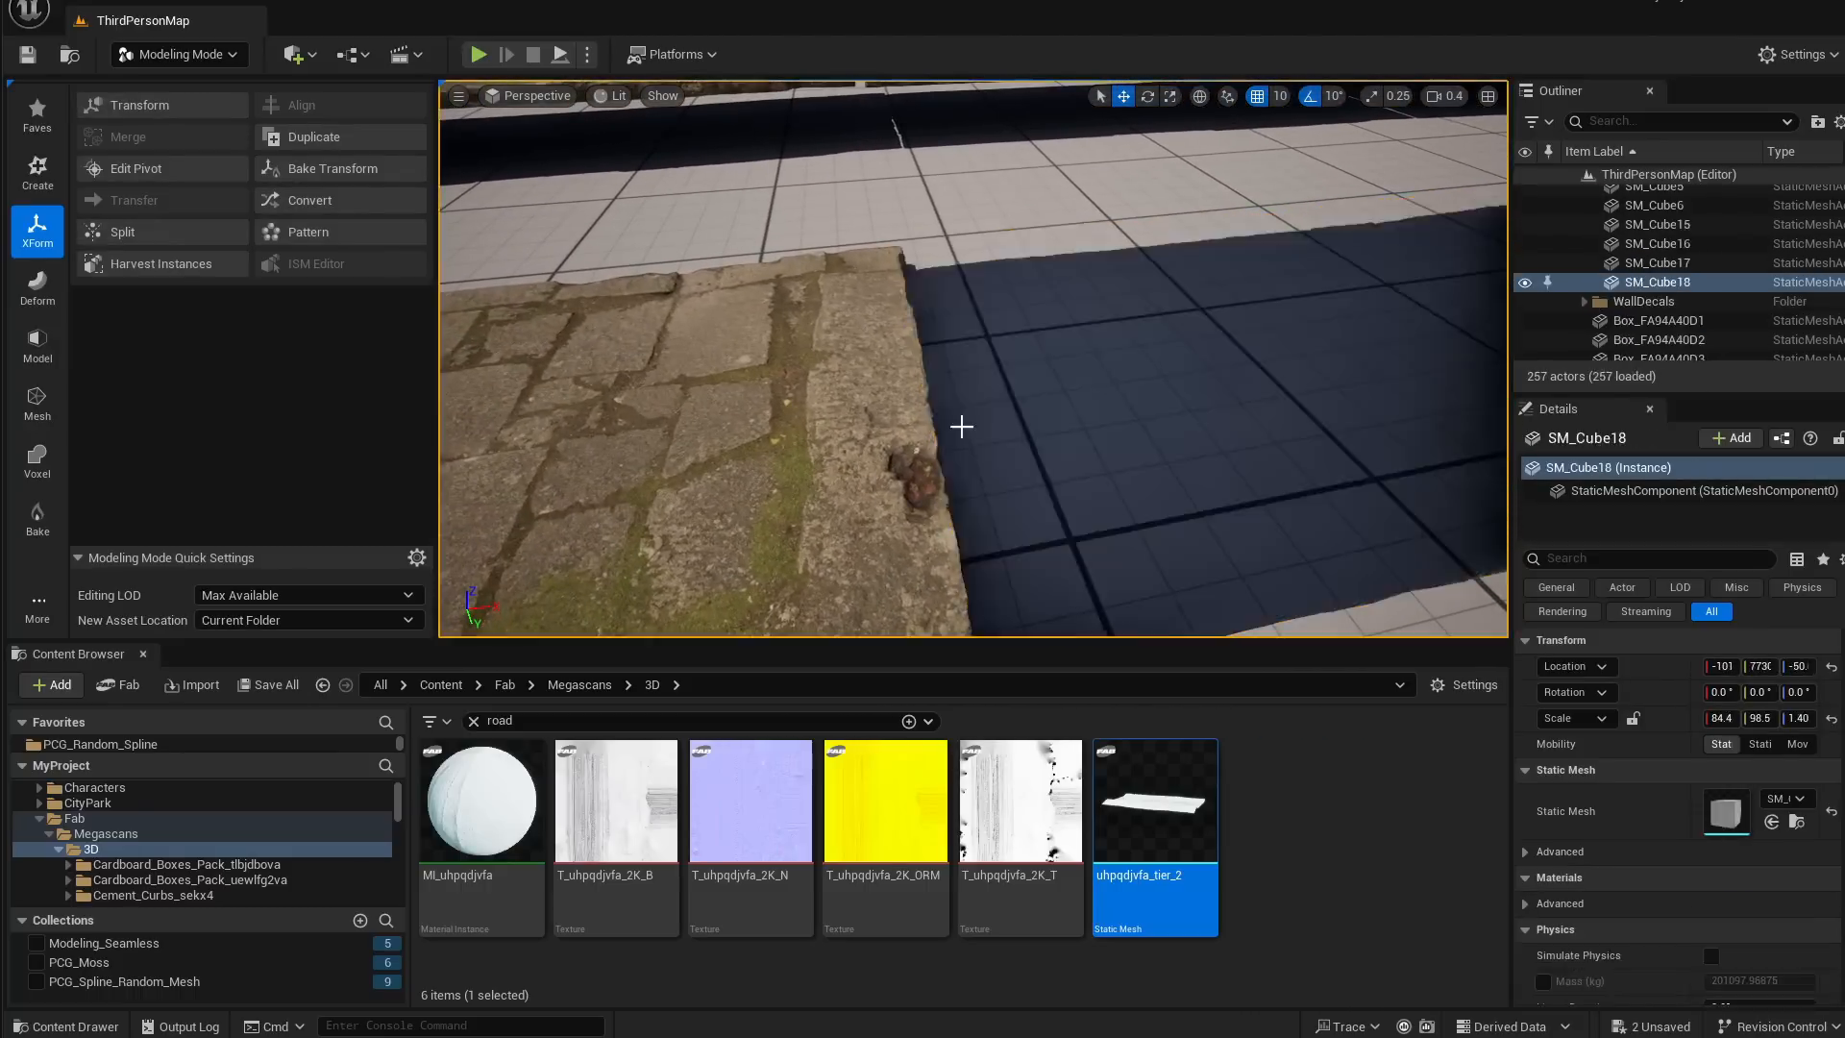
right_click_drag(999, 457, 1000, 509)
key("s")
key("d")
right_click_drag(1182, 424, 1201, 413)
left_click(1182, 424)
left_click_drag(1337, 273, 1355, 275)
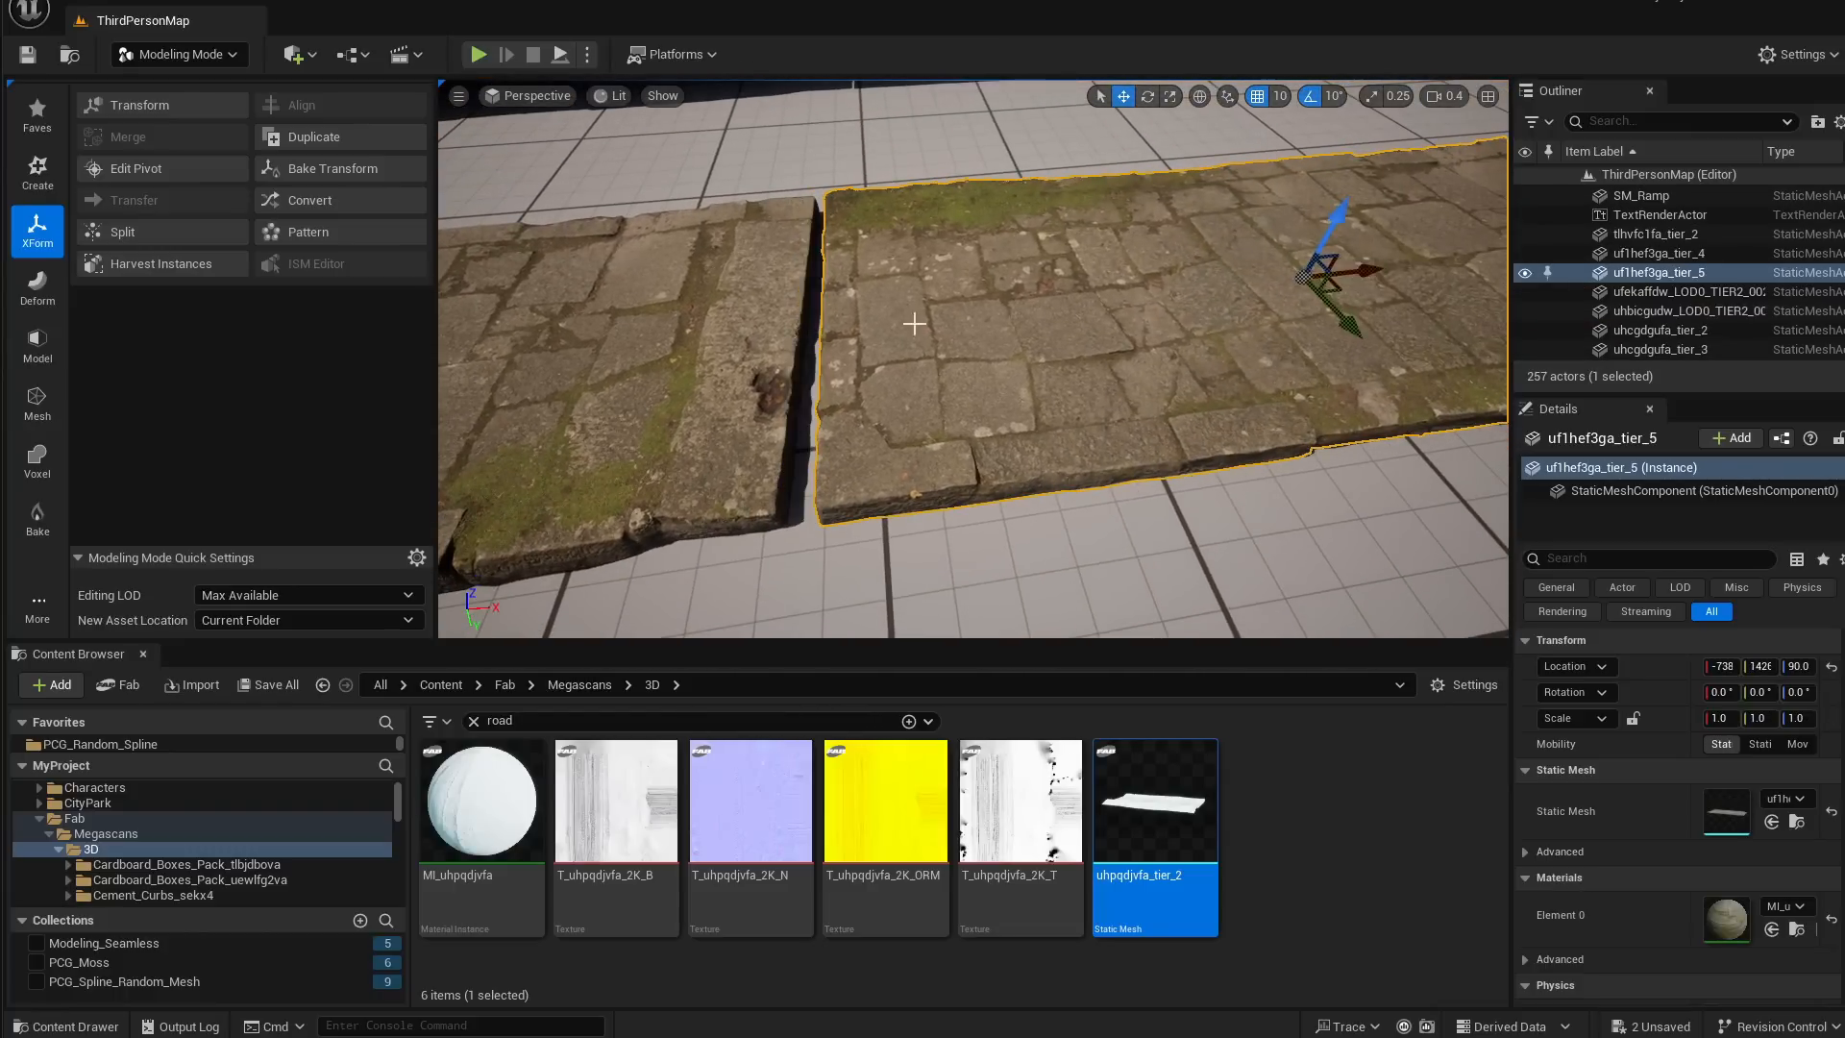
Examine the seam between the two stone slabs from several angles and distances for gaps and mismatched edges
key("s")
key("a")
right_click_drag(914, 321, 980, 271)
key("w")
right_click_drag(827, 424, 838, 461)
key("d")
key("a")
key("d")
key("w")
key("a")
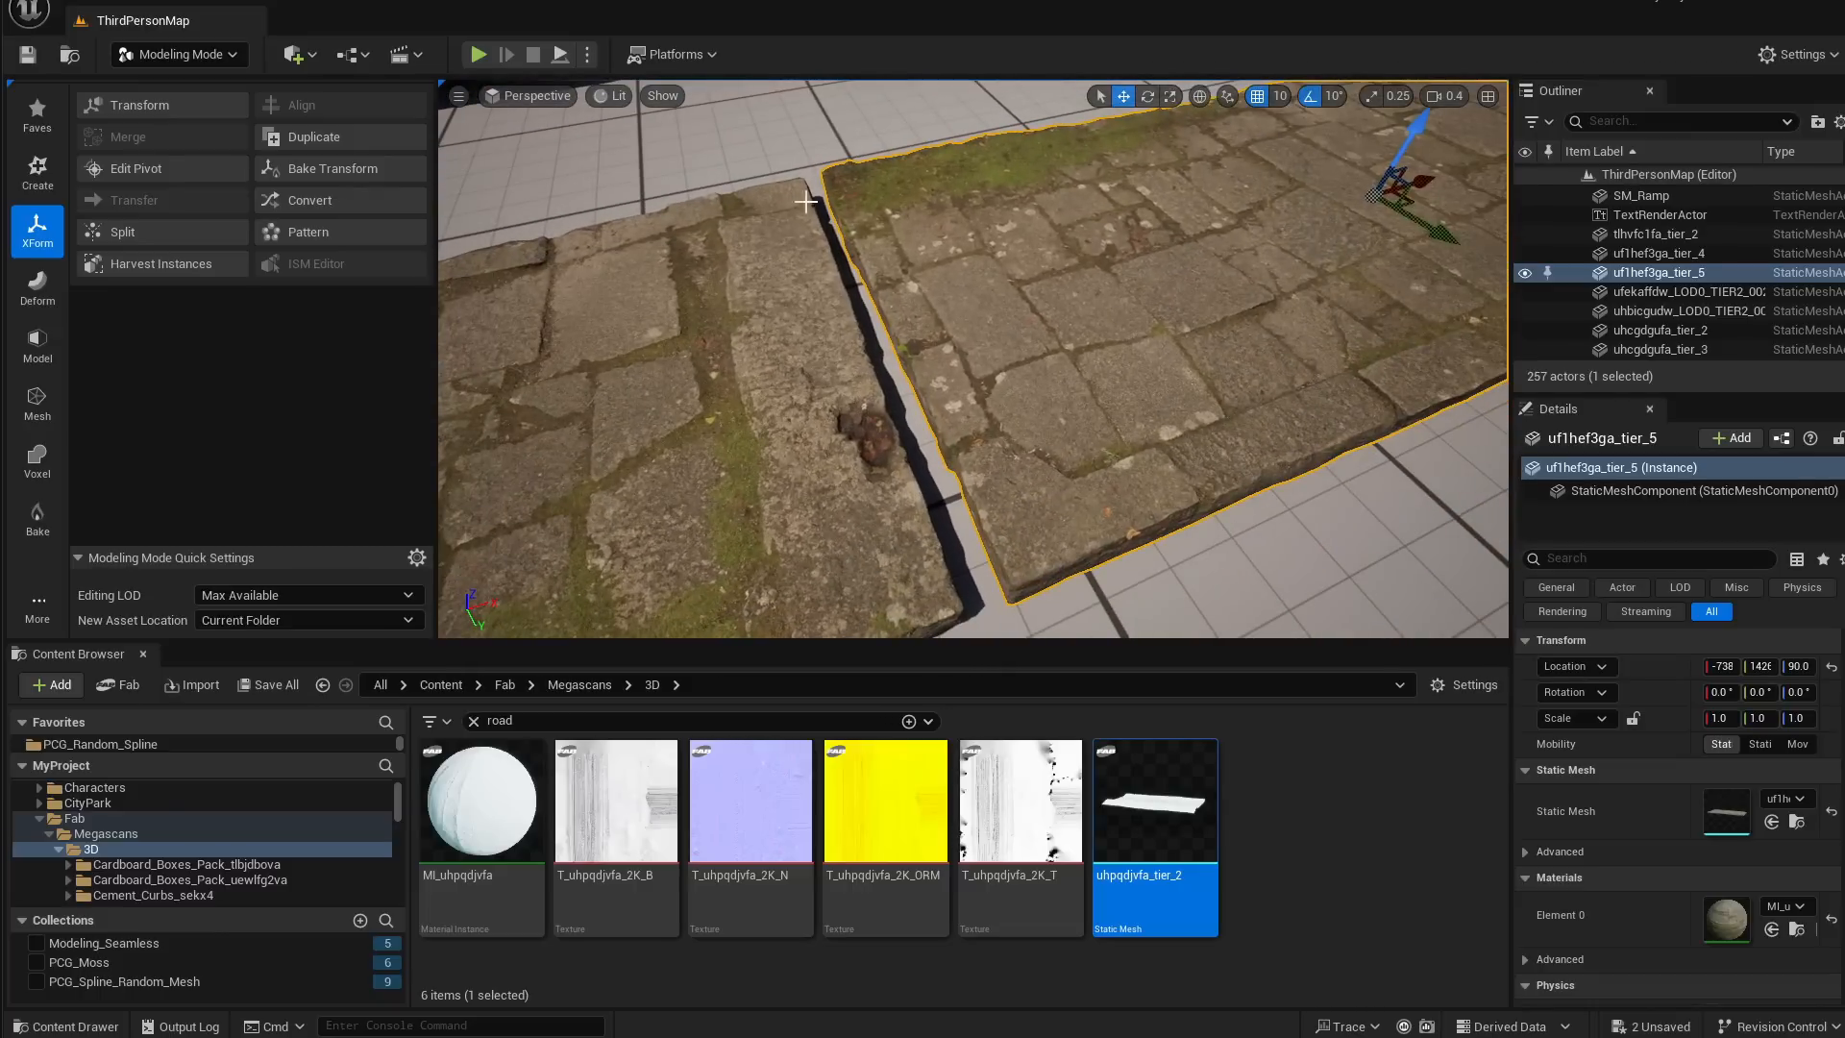
key("s")
right_click_drag(833, 252, 760, 231)
key("d")
key("w")
right_click_drag(972, 522, 945, 532)
right_click_drag(967, 312, 969, 253)
key("w")
mouse_move(728, 376)
right_mouse_down()
mouse_move(726, 322)
mouse_move(729, 385)
mouse_move(765, 363)
mouse_move(725, 353)
right_mouse_up()
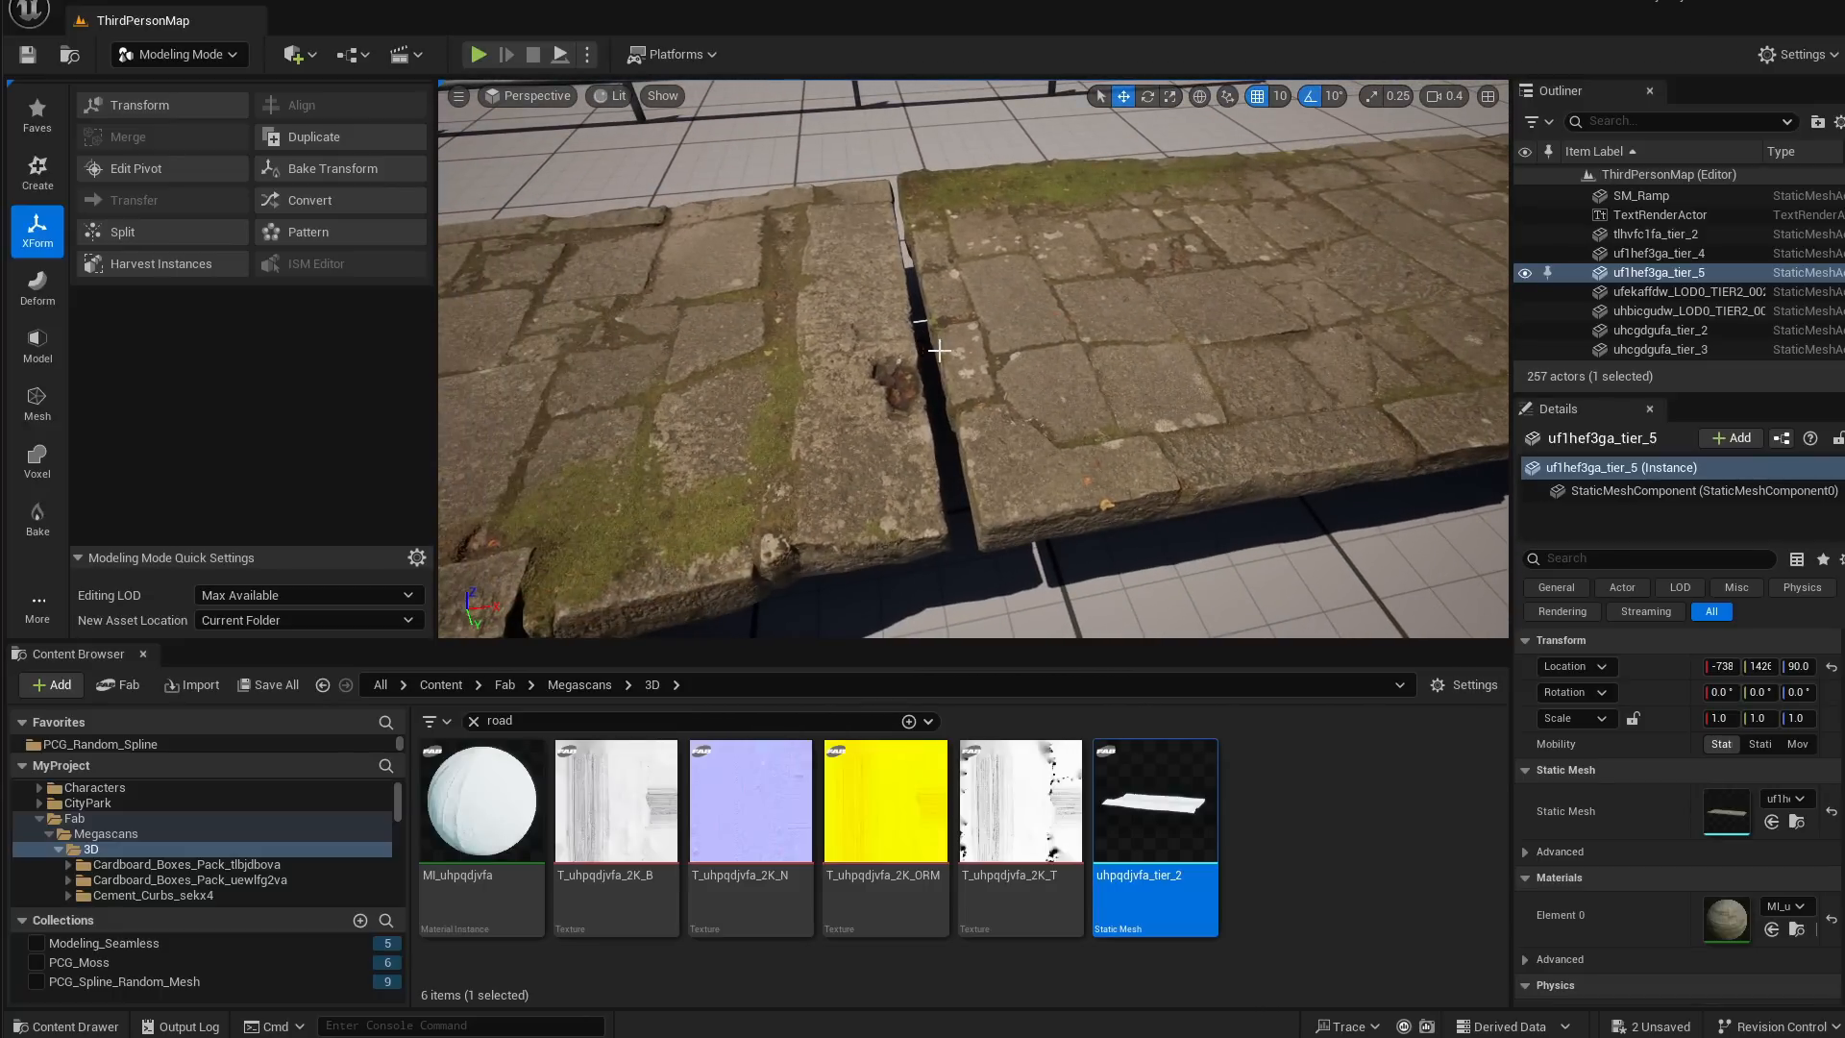
mouse_move(940, 351)
right_mouse_down()
mouse_move(1019, 337)
mouse_move(921, 337)
right_mouse_up()
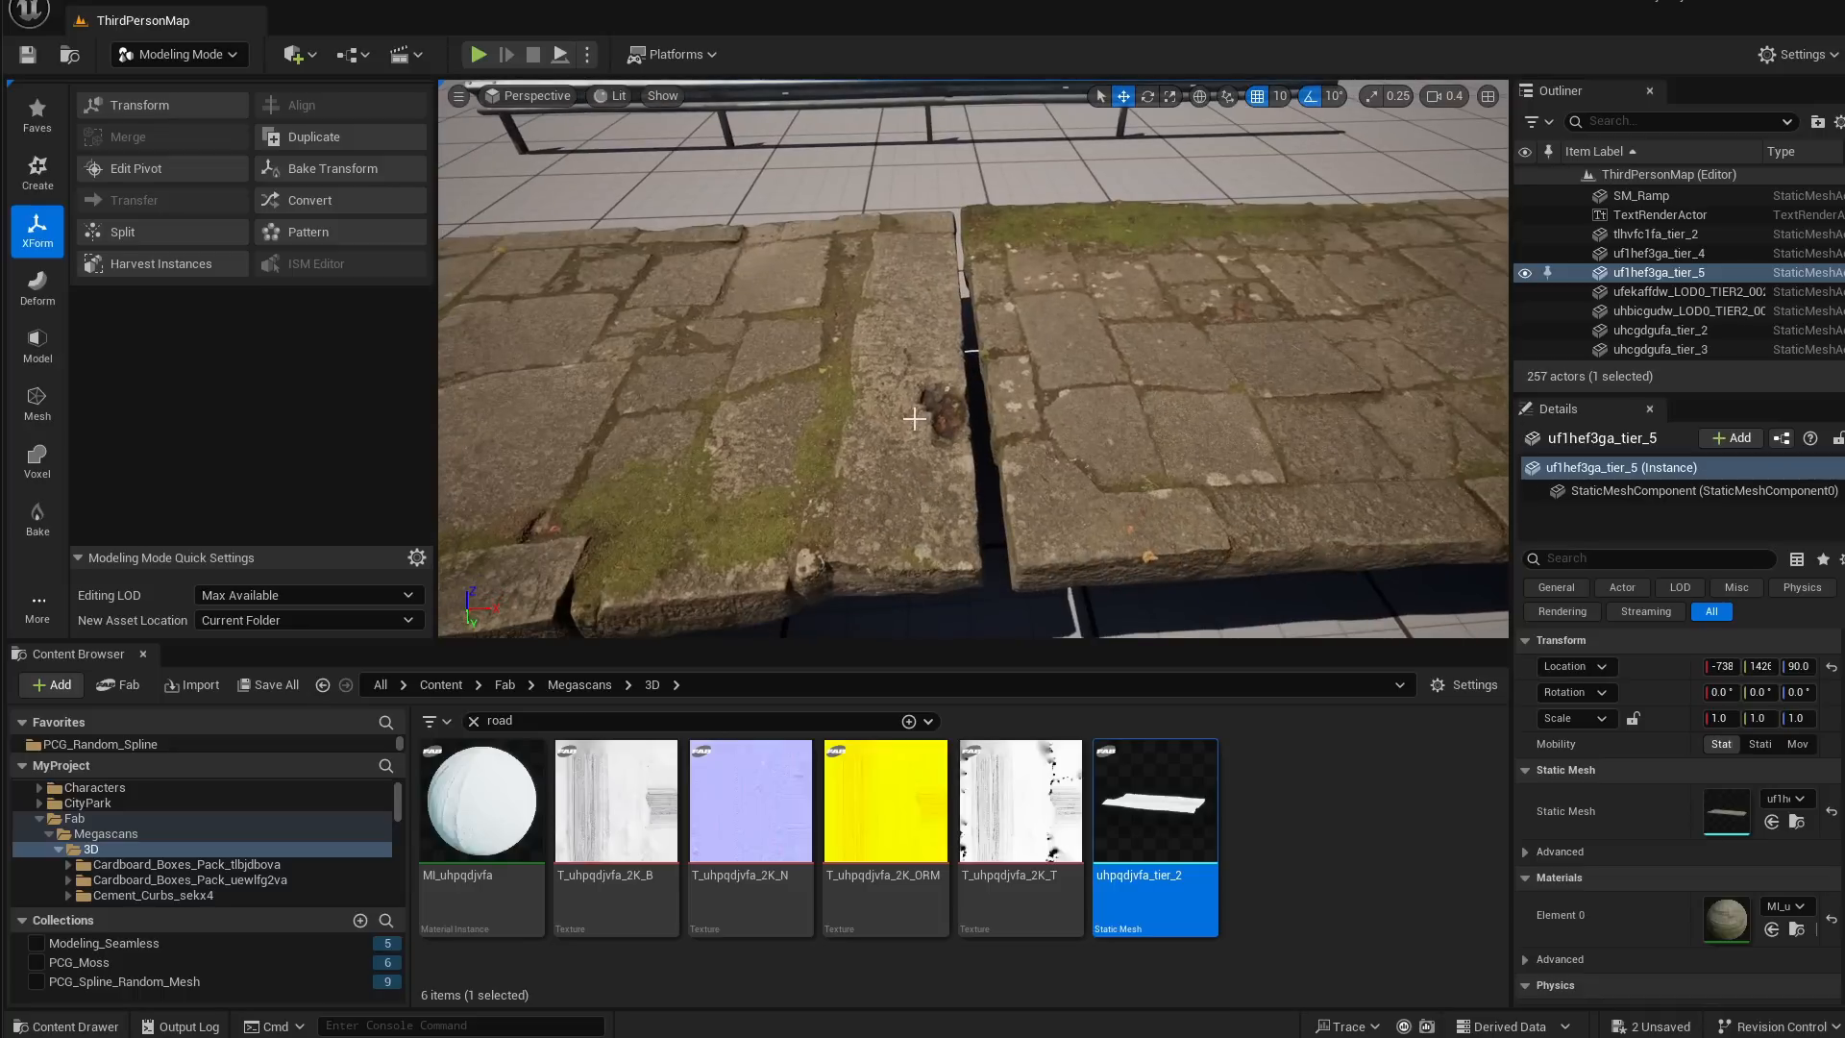
scroll(1009, 403, "up", 4)
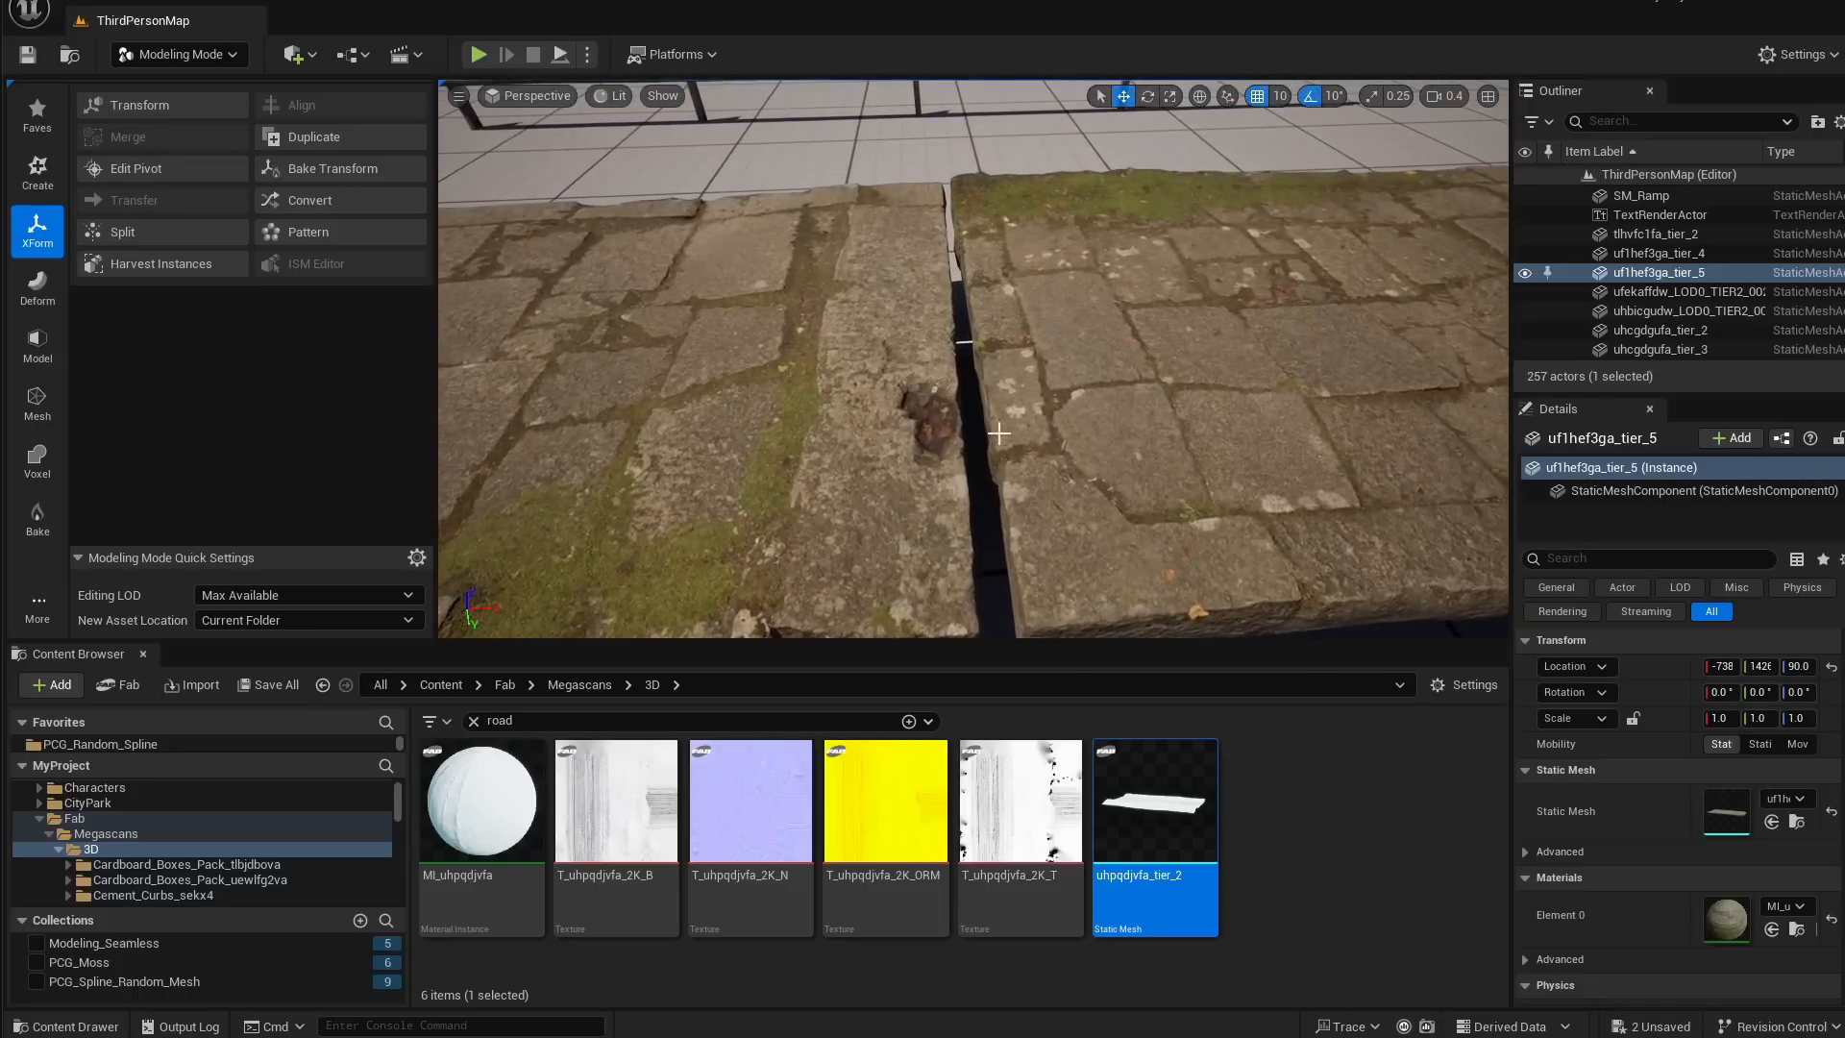
scroll(979, 441, "down", 5)
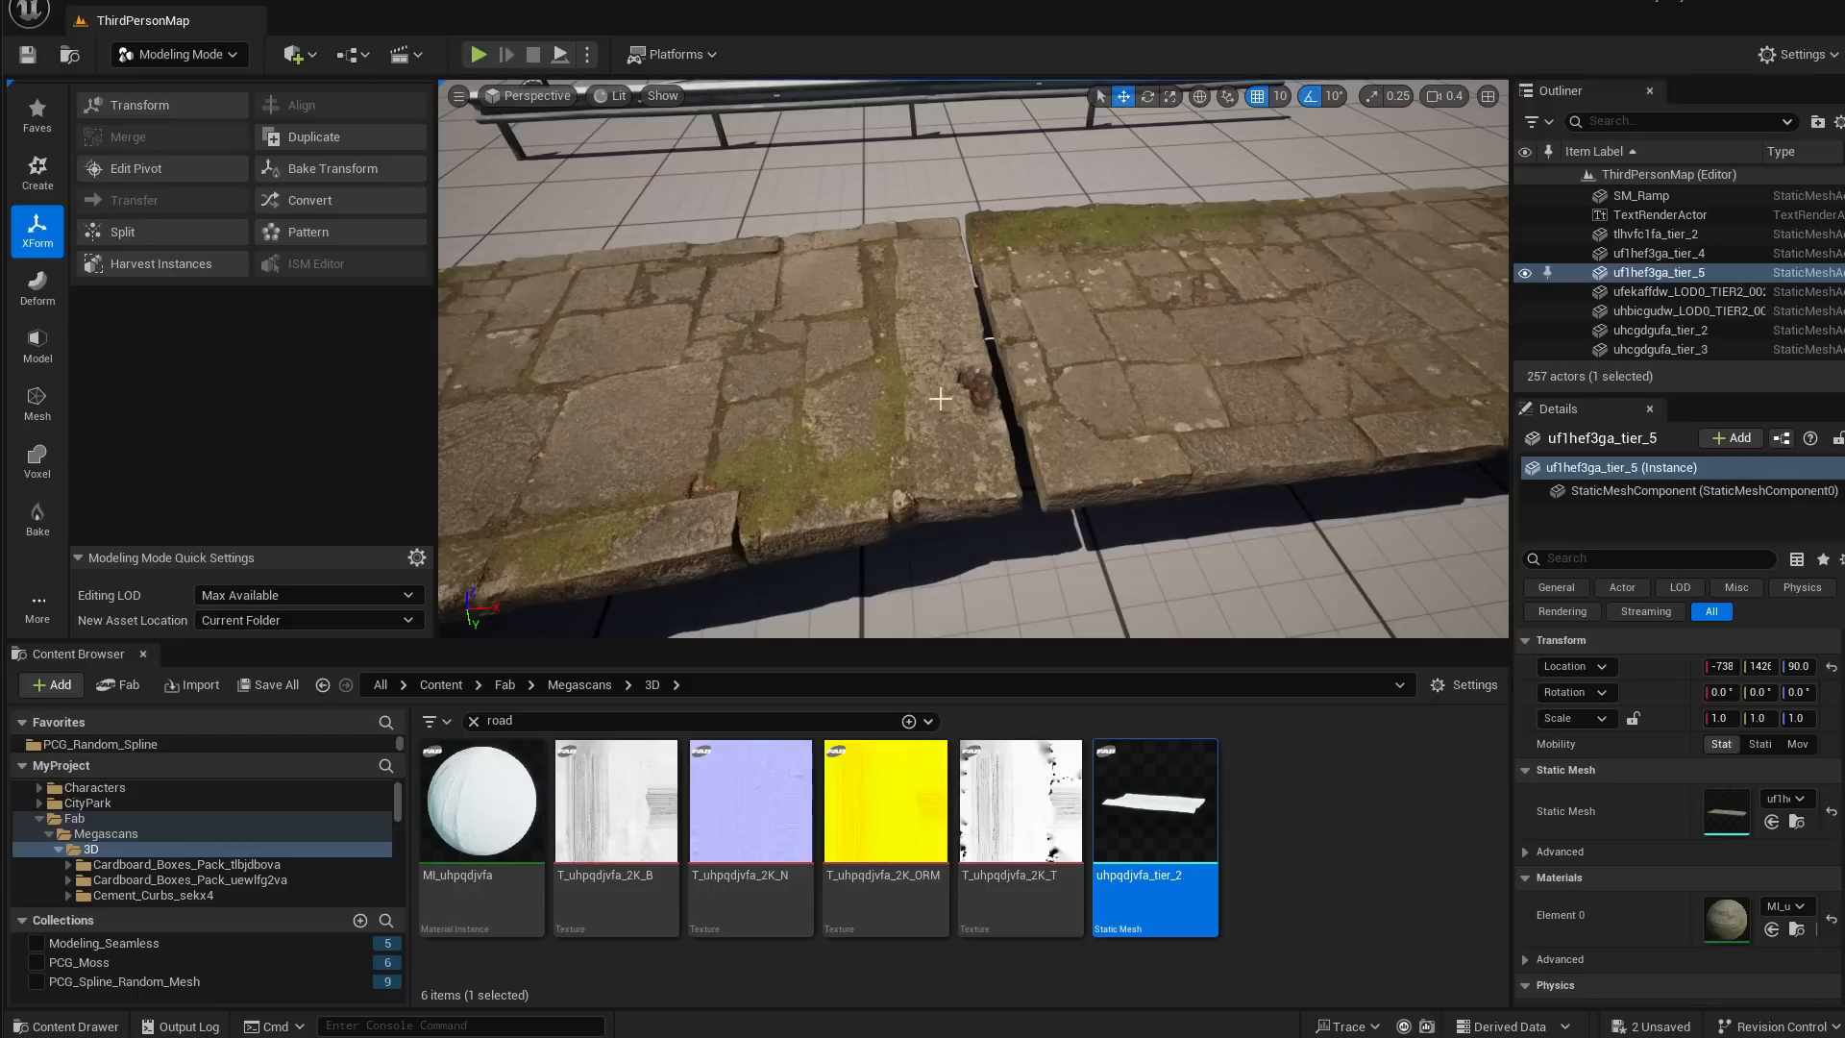
right_click_drag(995, 392, 910, 391)
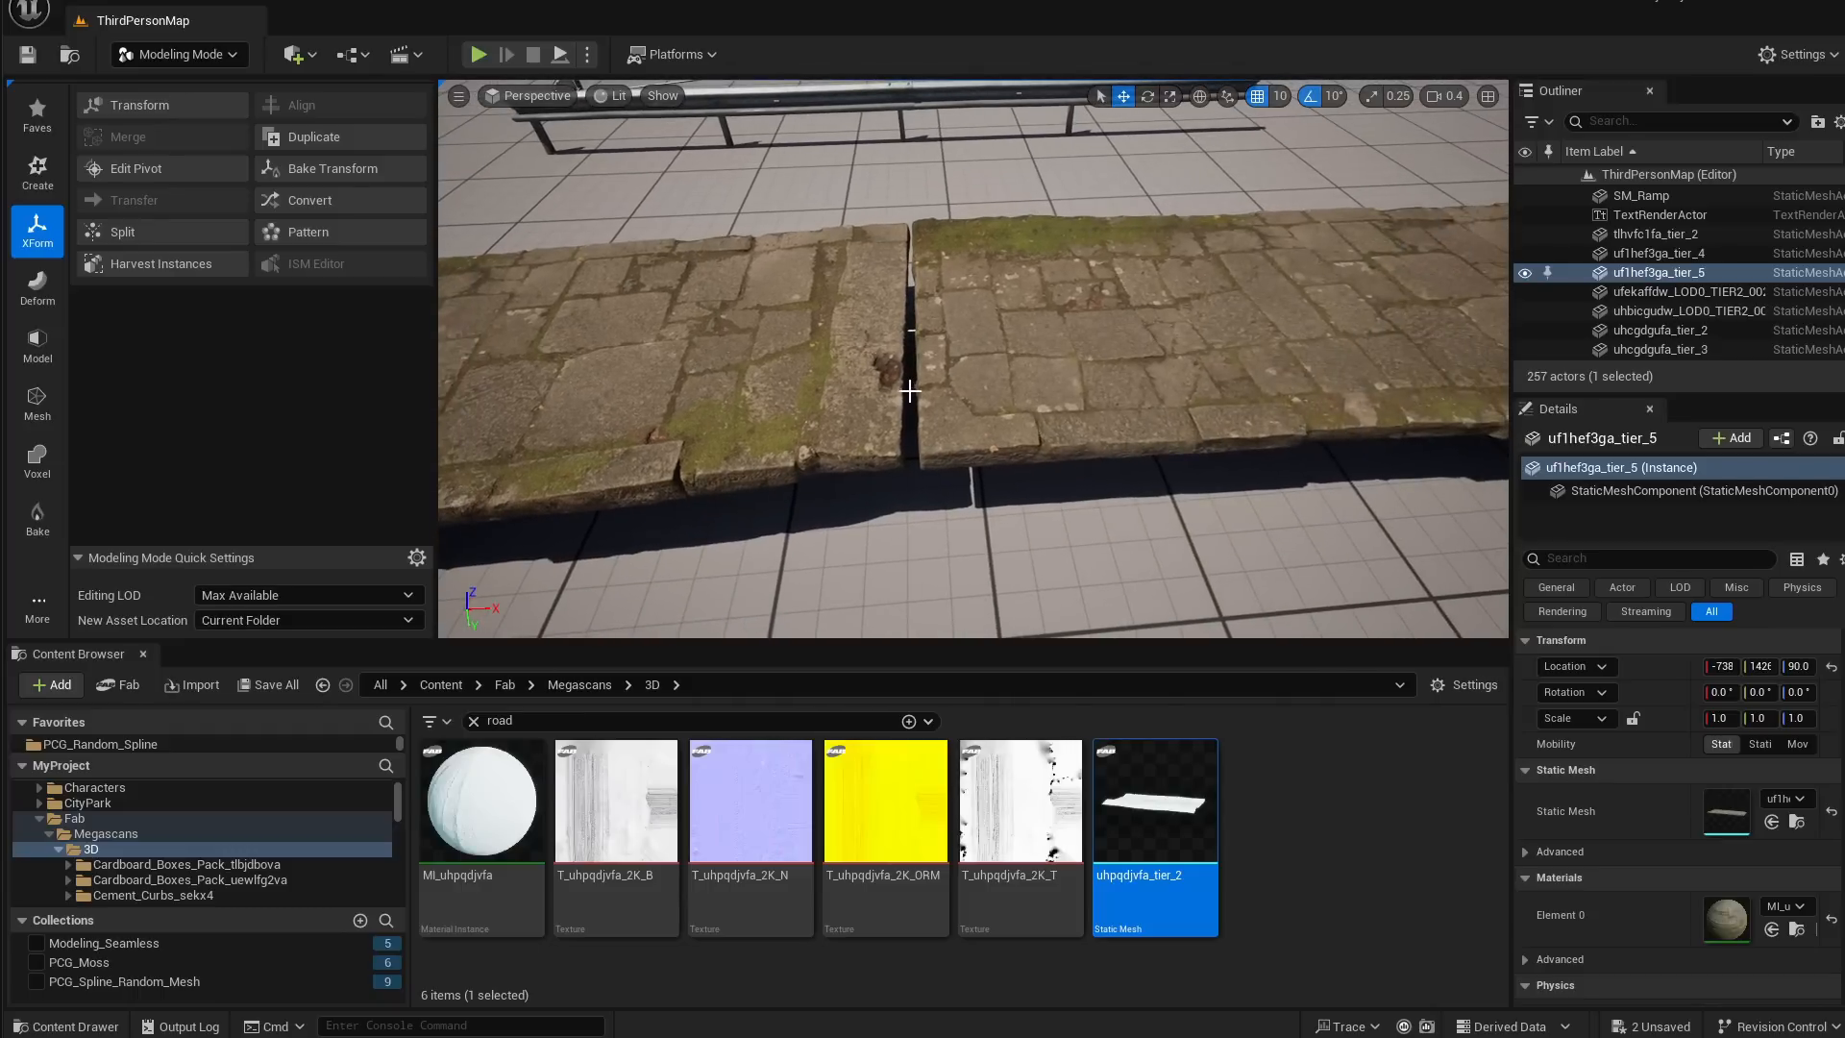
scroll(864, 383, "up", 5)
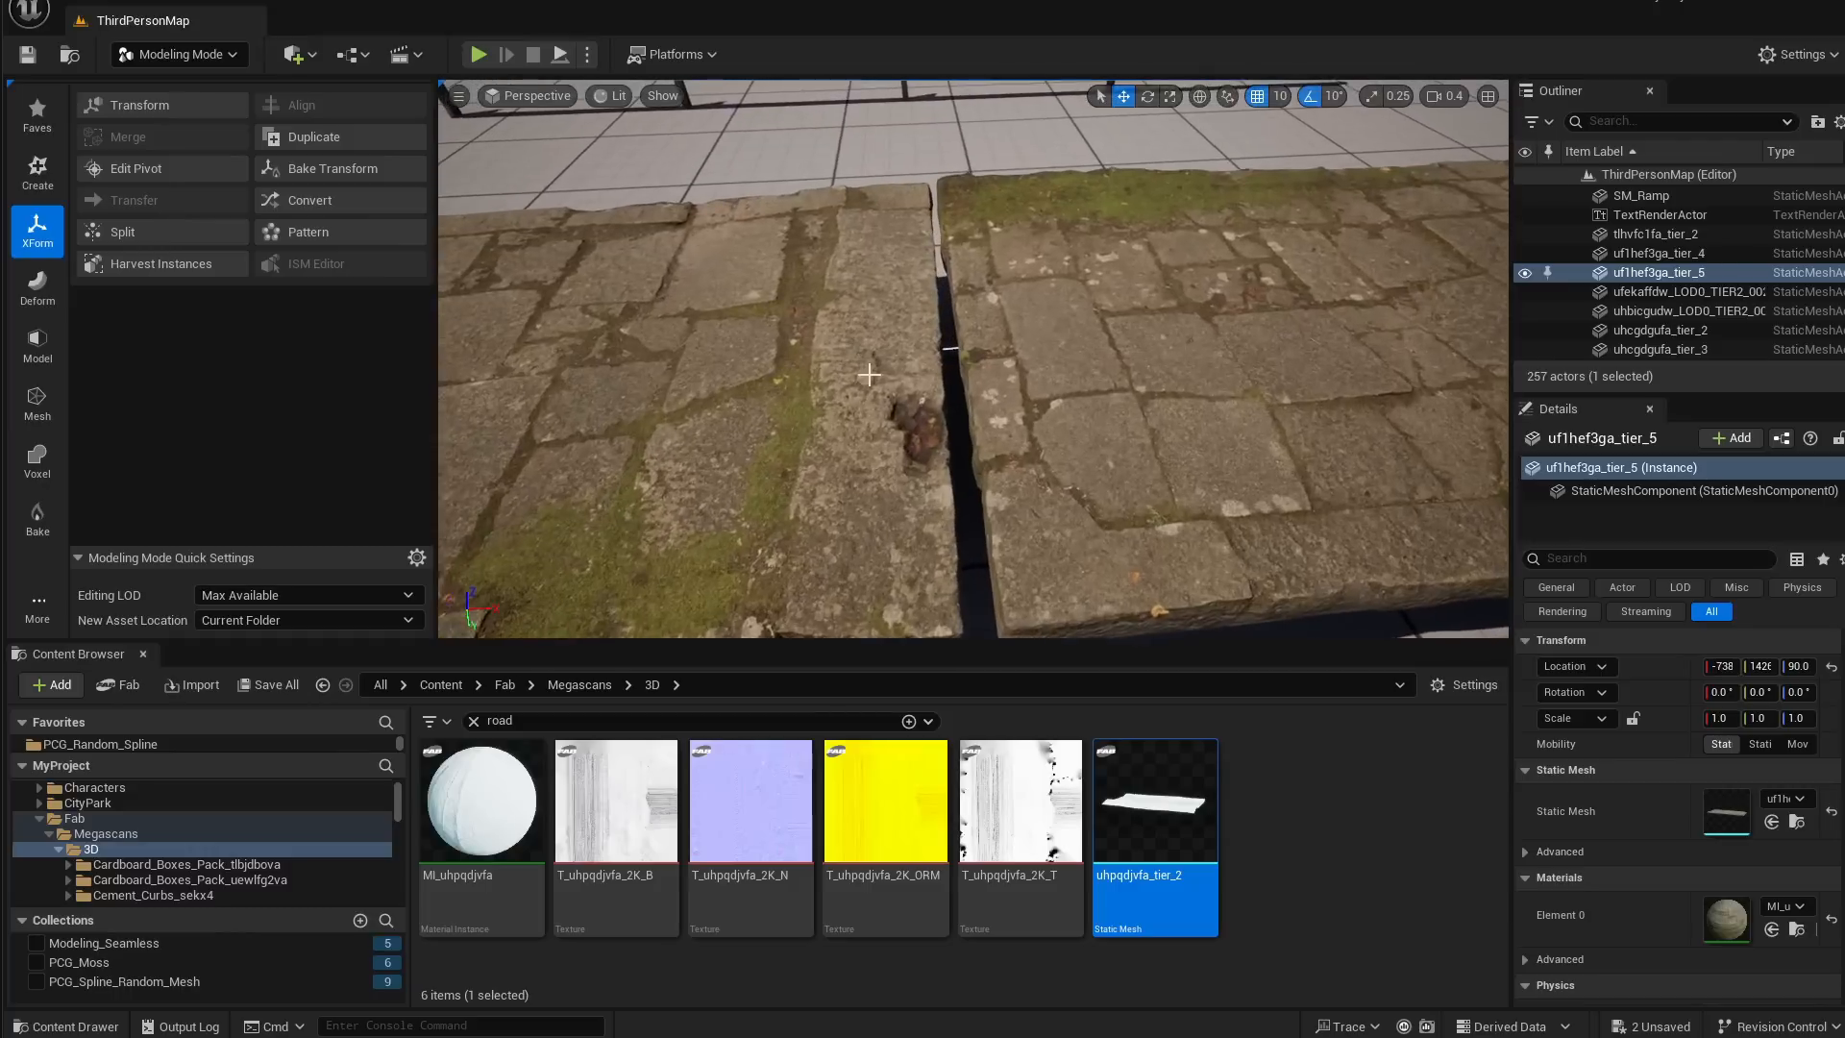
right_click_drag(794, 407, 900, 403)
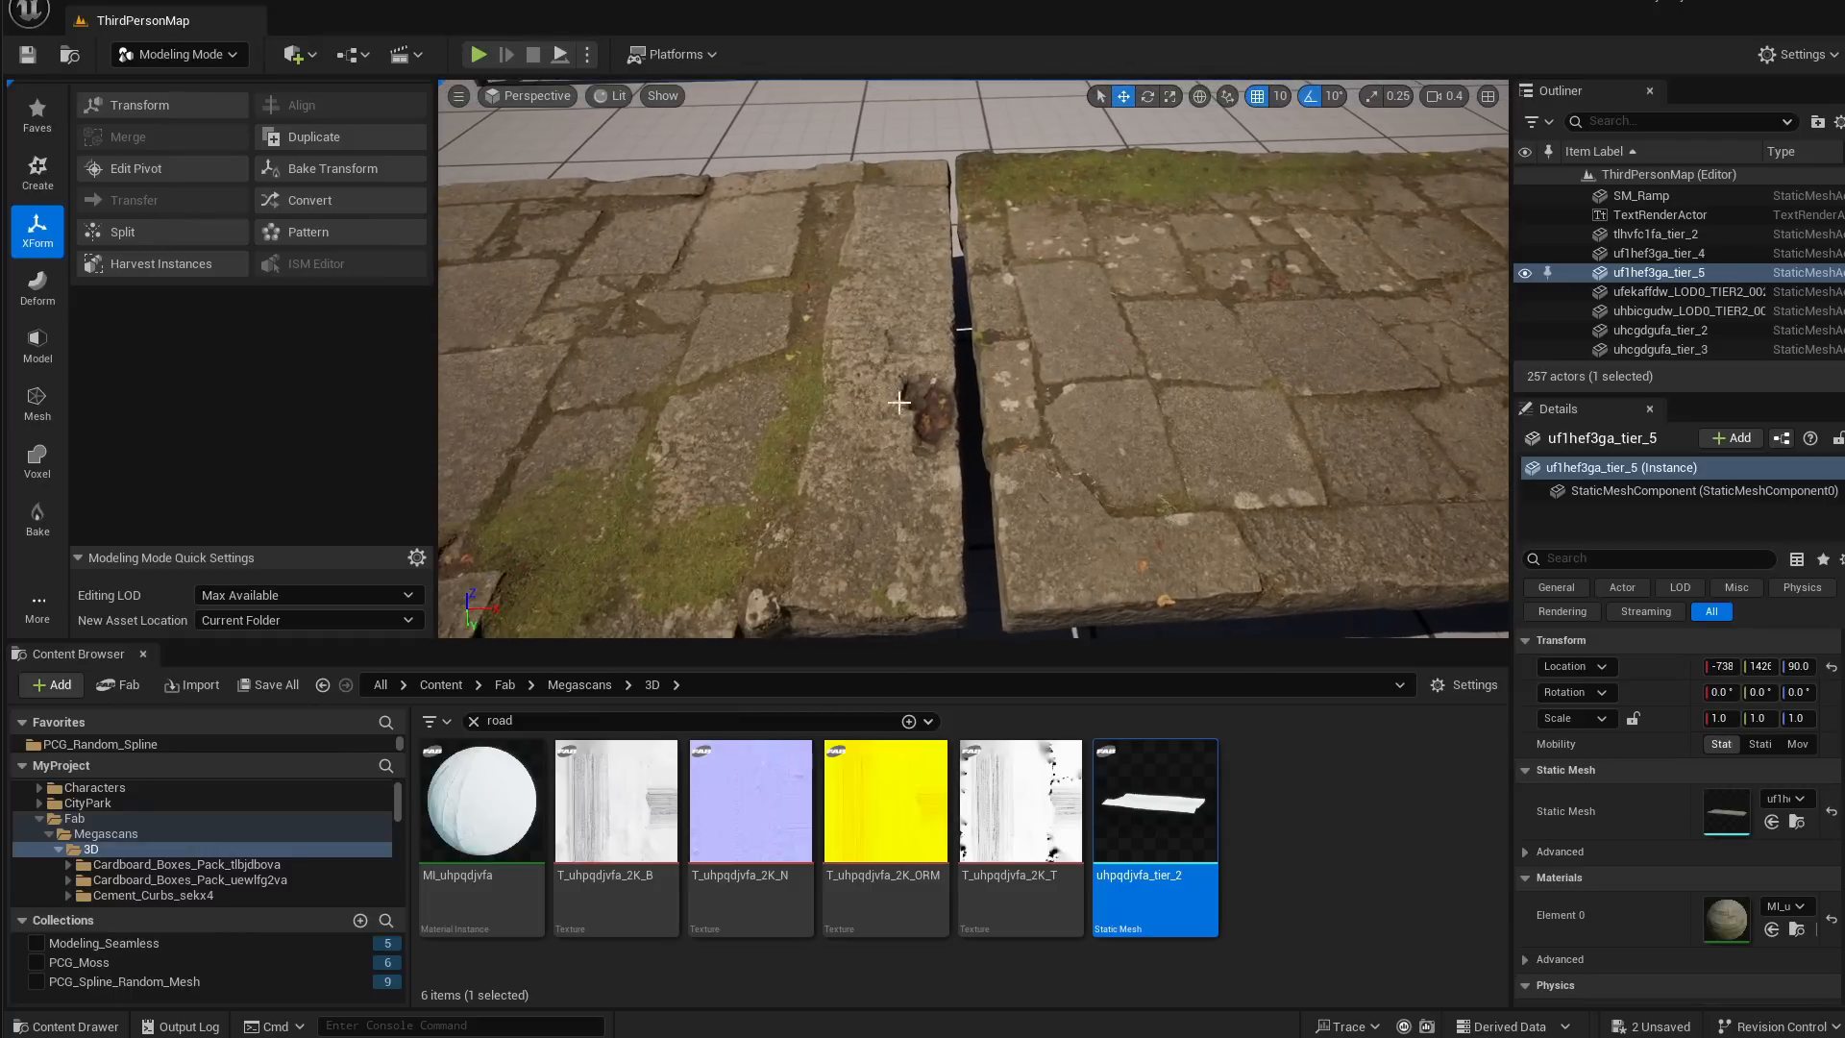
Move the guardrail section SM_uh1kaewga_tier_3 along X, apart from the neighbouring section SM_uh1kaewga_tier_2
right_click_drag(1056, 415, 870, 332)
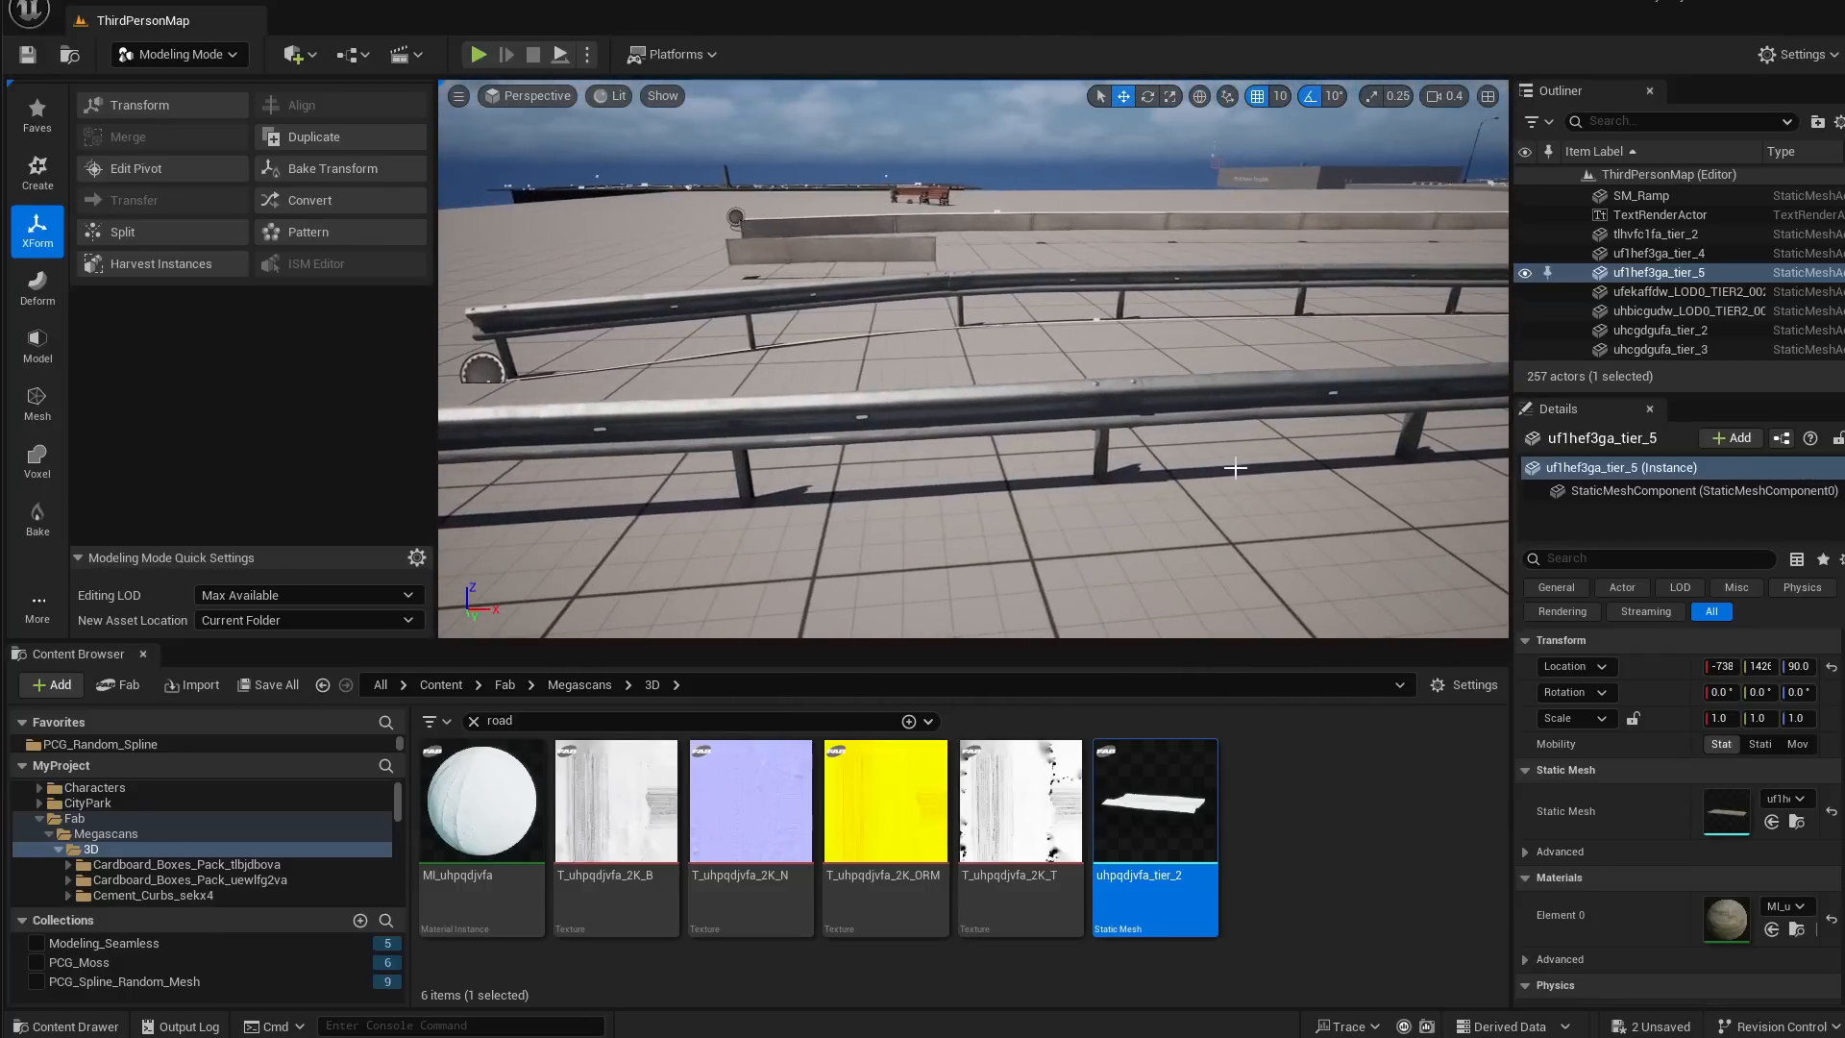
left_click(1134, 400)
left_click(792, 506)
key("f")
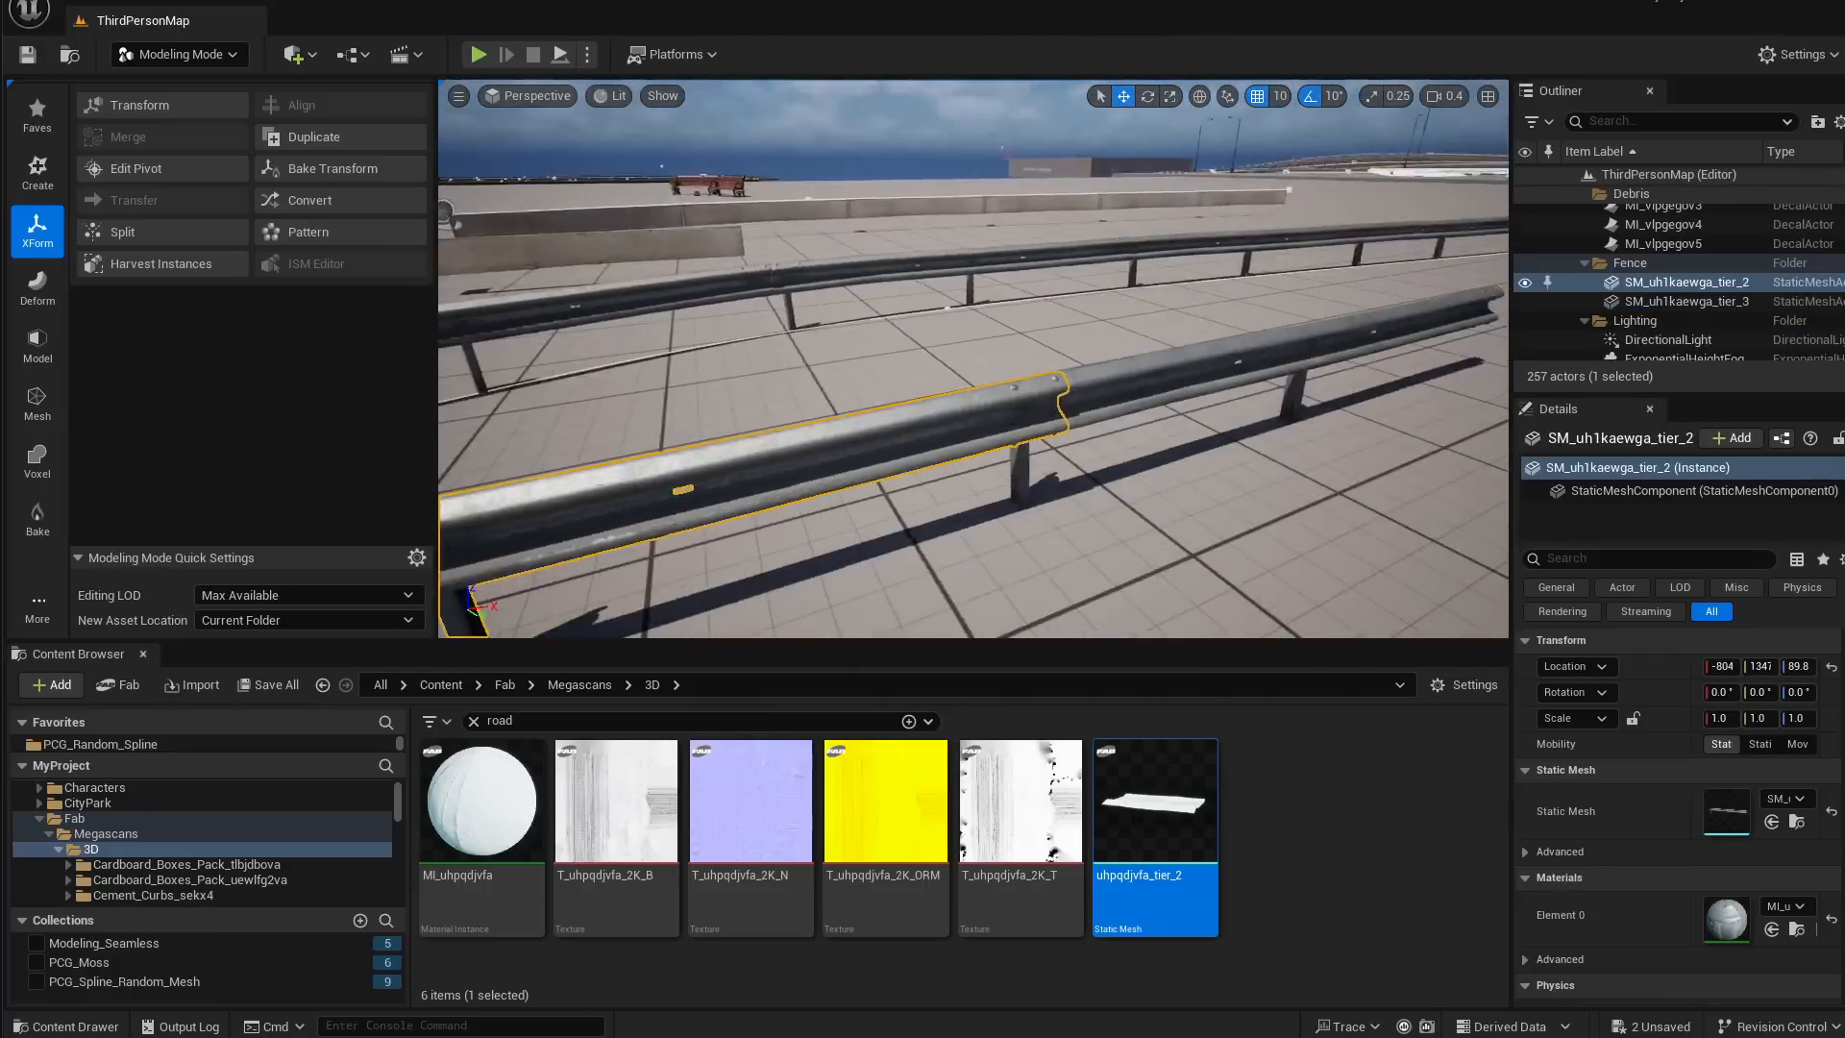
right_click_drag(971, 361, 1047, 379)
left_click(1046, 381)
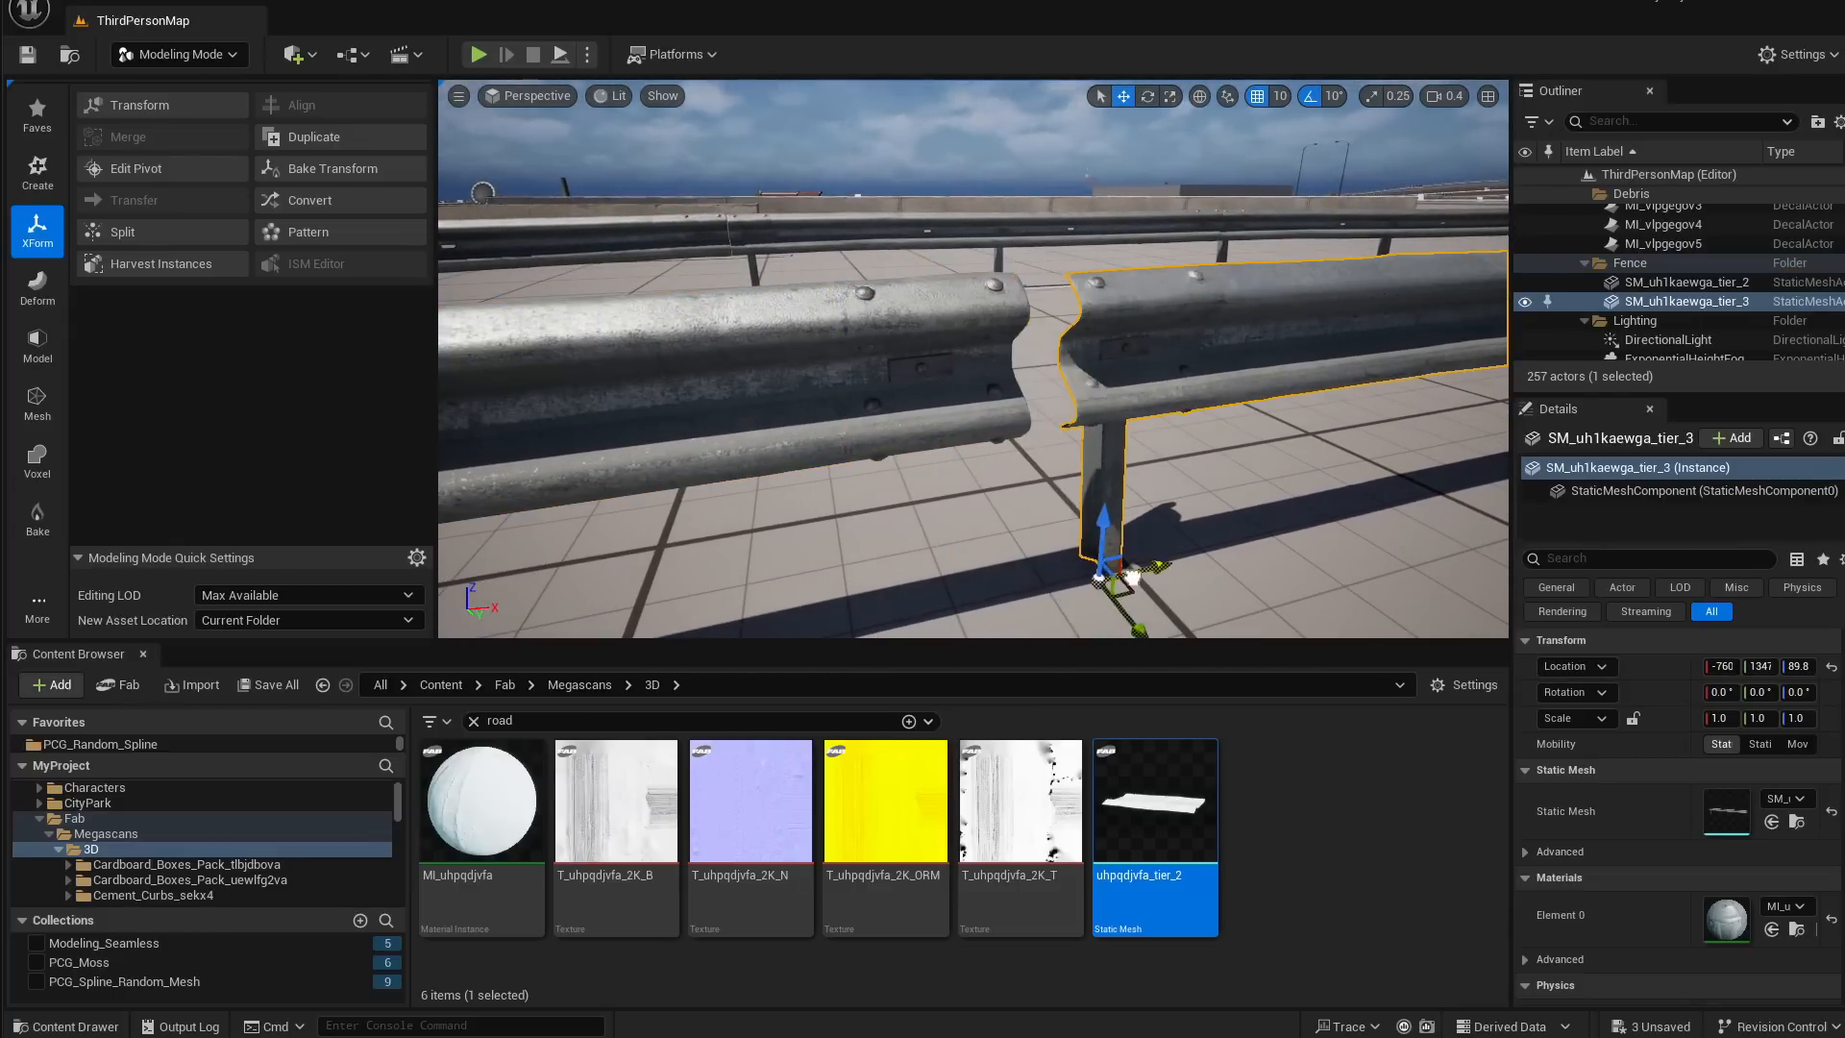
right_click_drag(1112, 529, 1028, 543)
Compare the two guardrail ends, and move SM_uh1kaewga_tier_3 along X so it overlaps the end of SM_uh1kaewga_tier_2
left_click(855, 352)
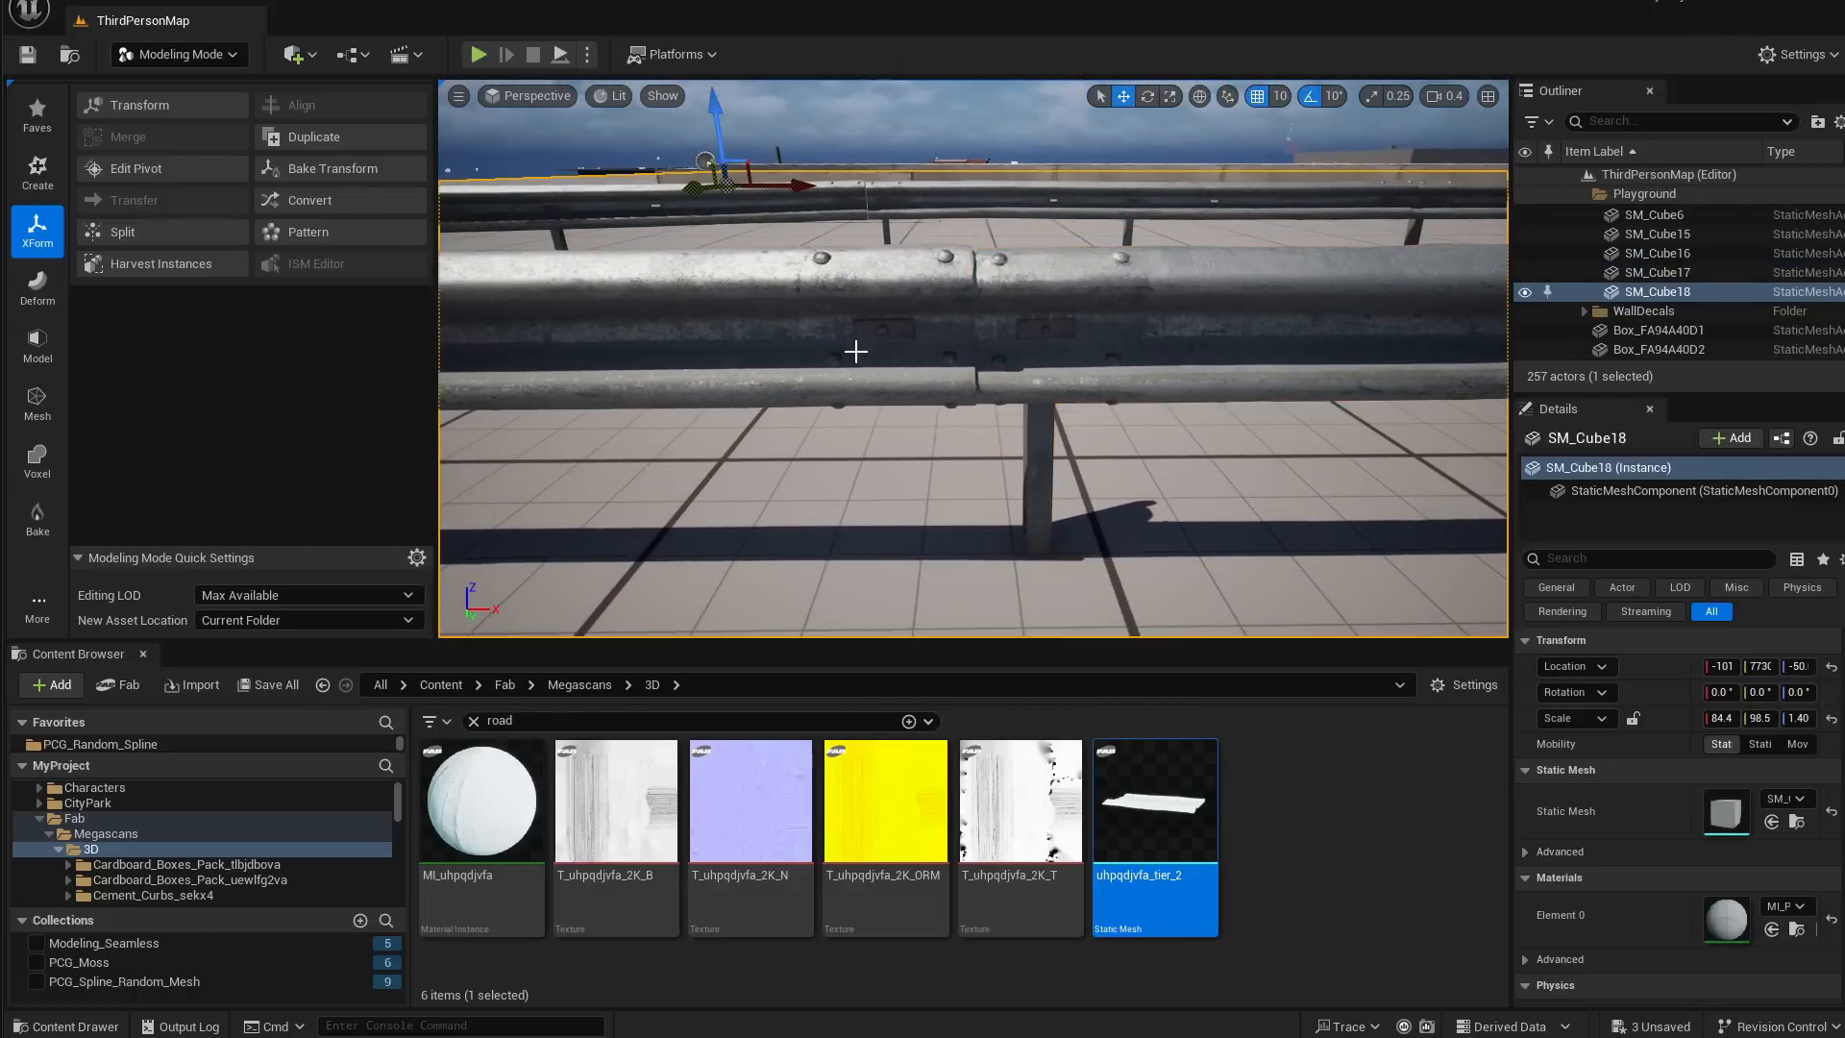
left_click(932, 356)
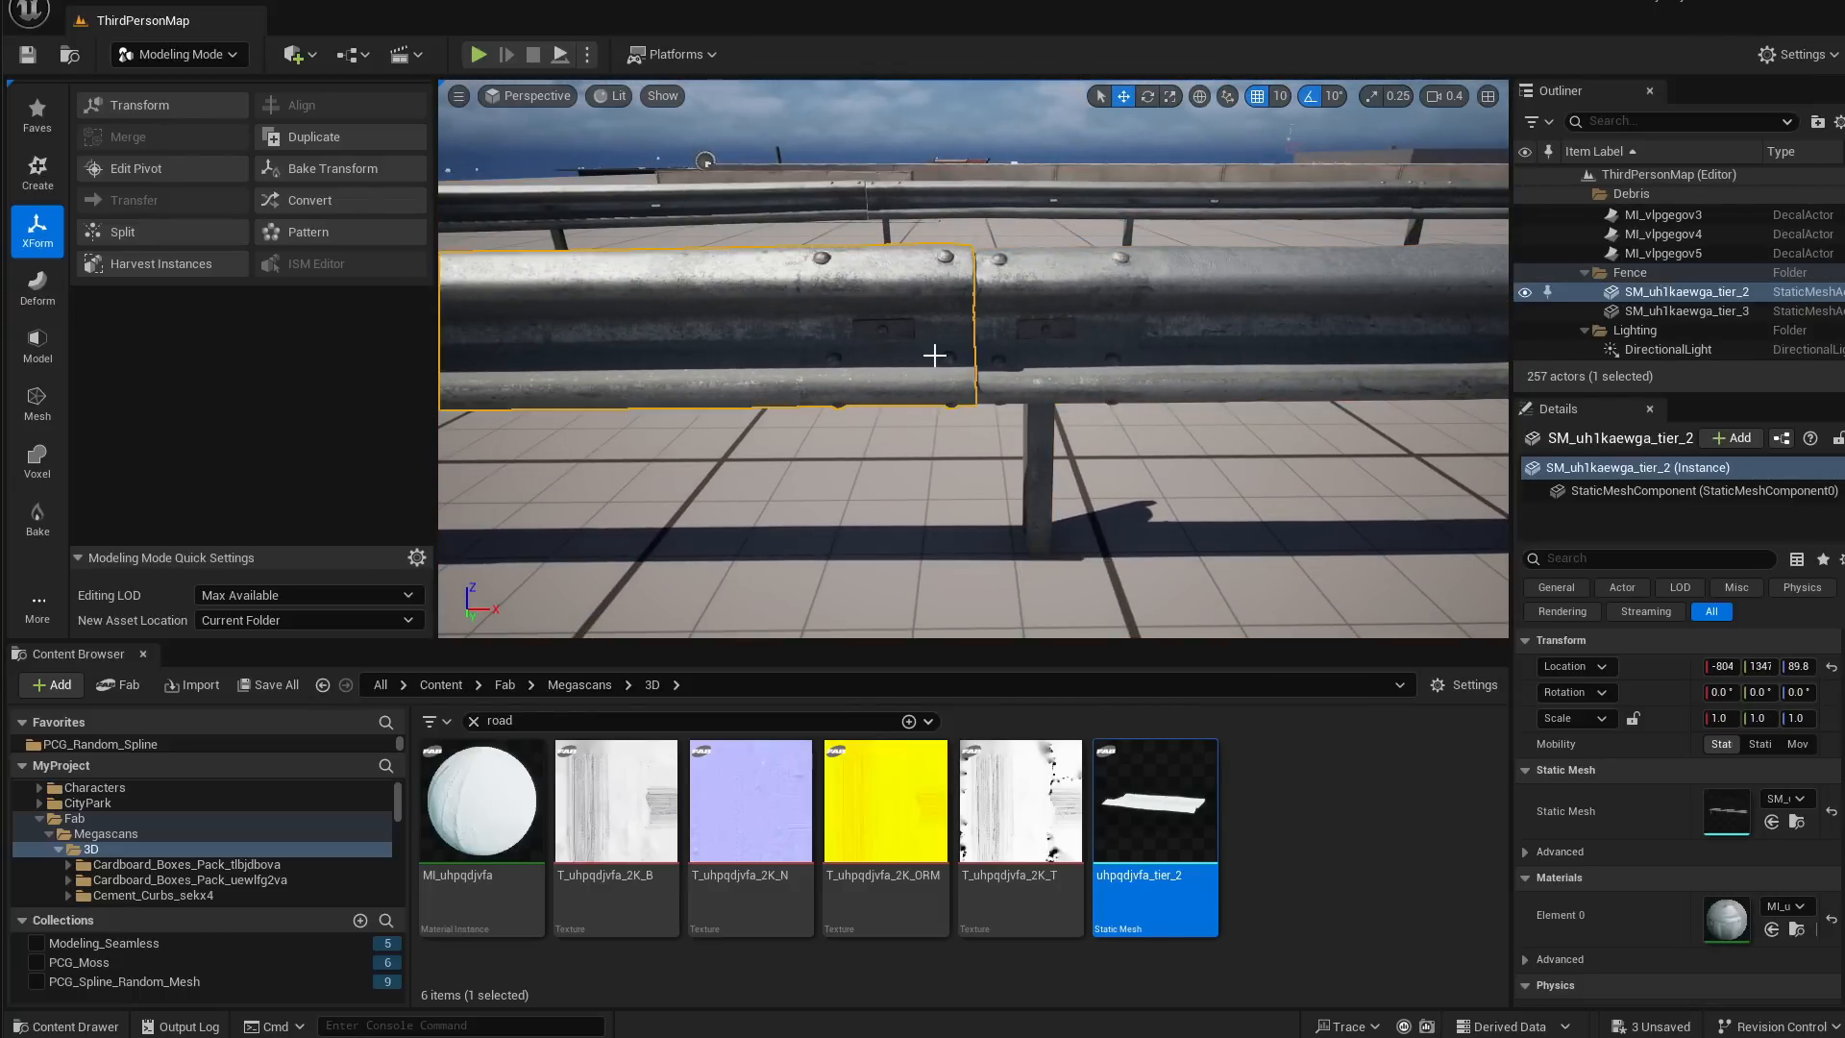
left_click(1033, 341)
left_click(820, 336)
right_click_drag(838, 294, 902, 362)
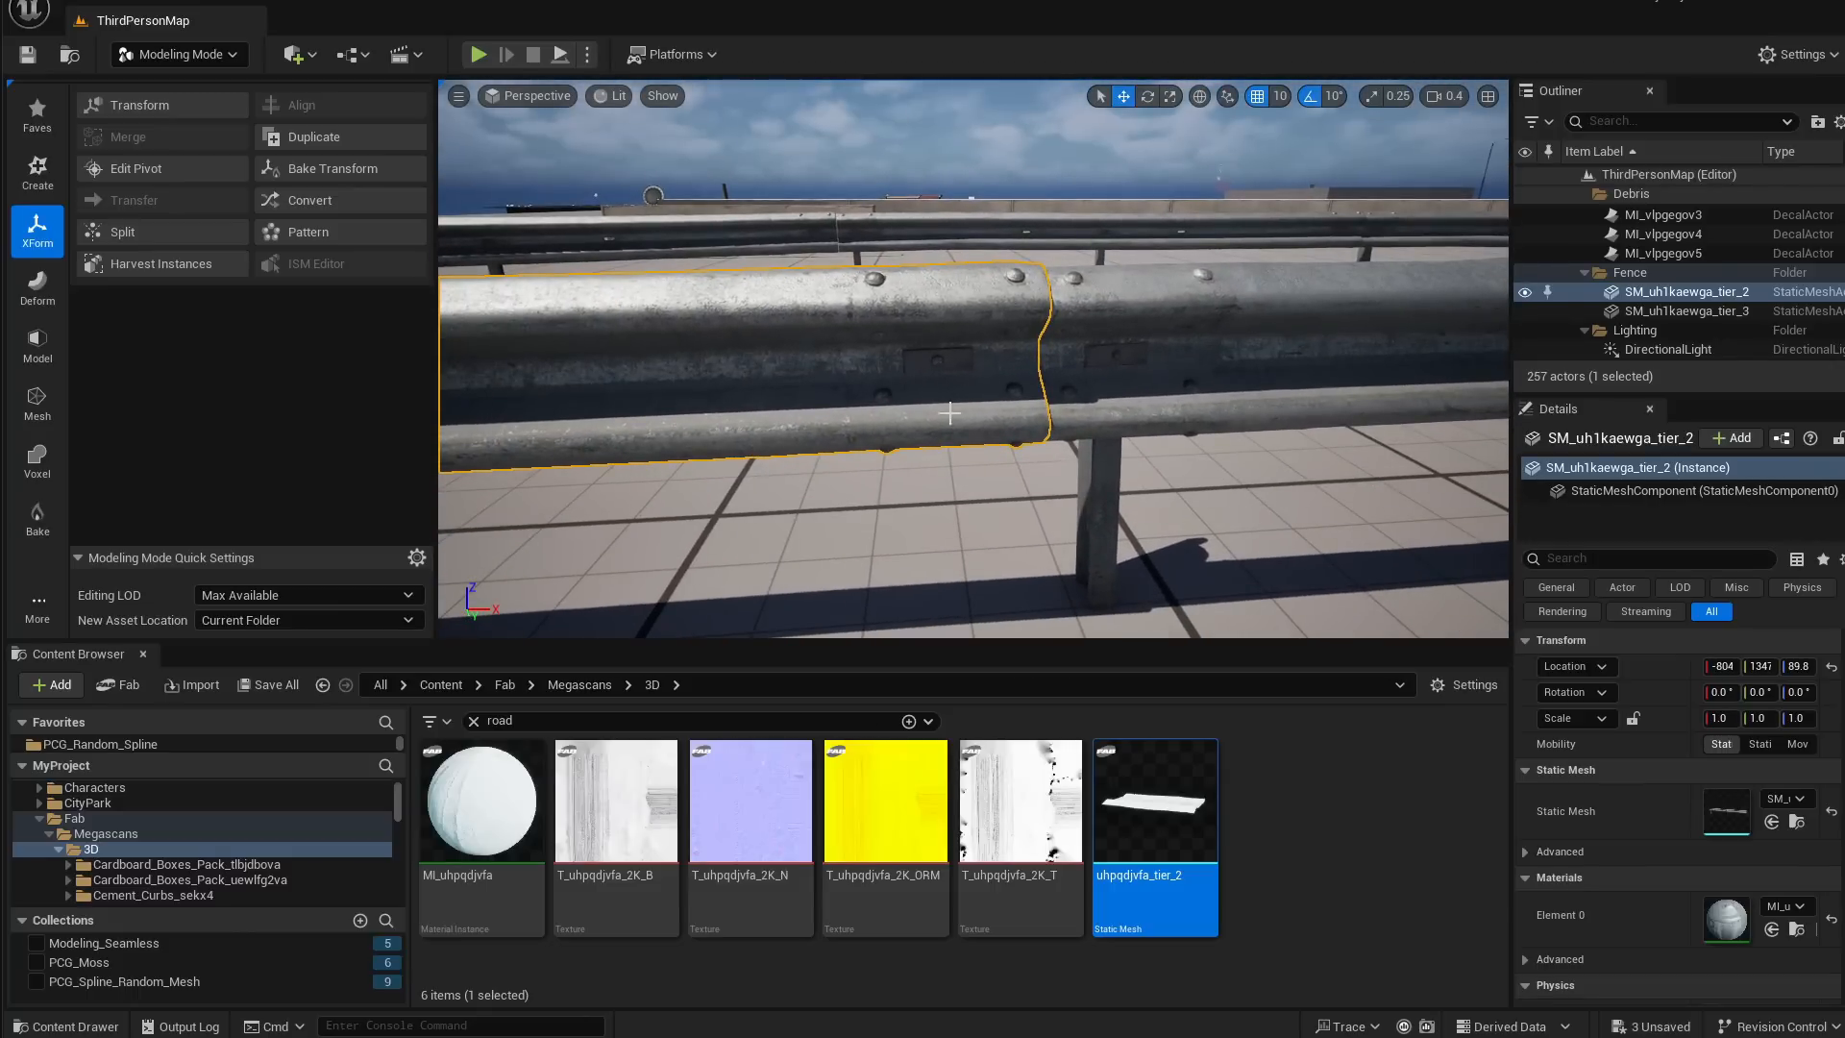
right_click_drag(927, 426, 988, 511)
left_click(939, 466)
left_click_drag(1022, 525, 873, 524)
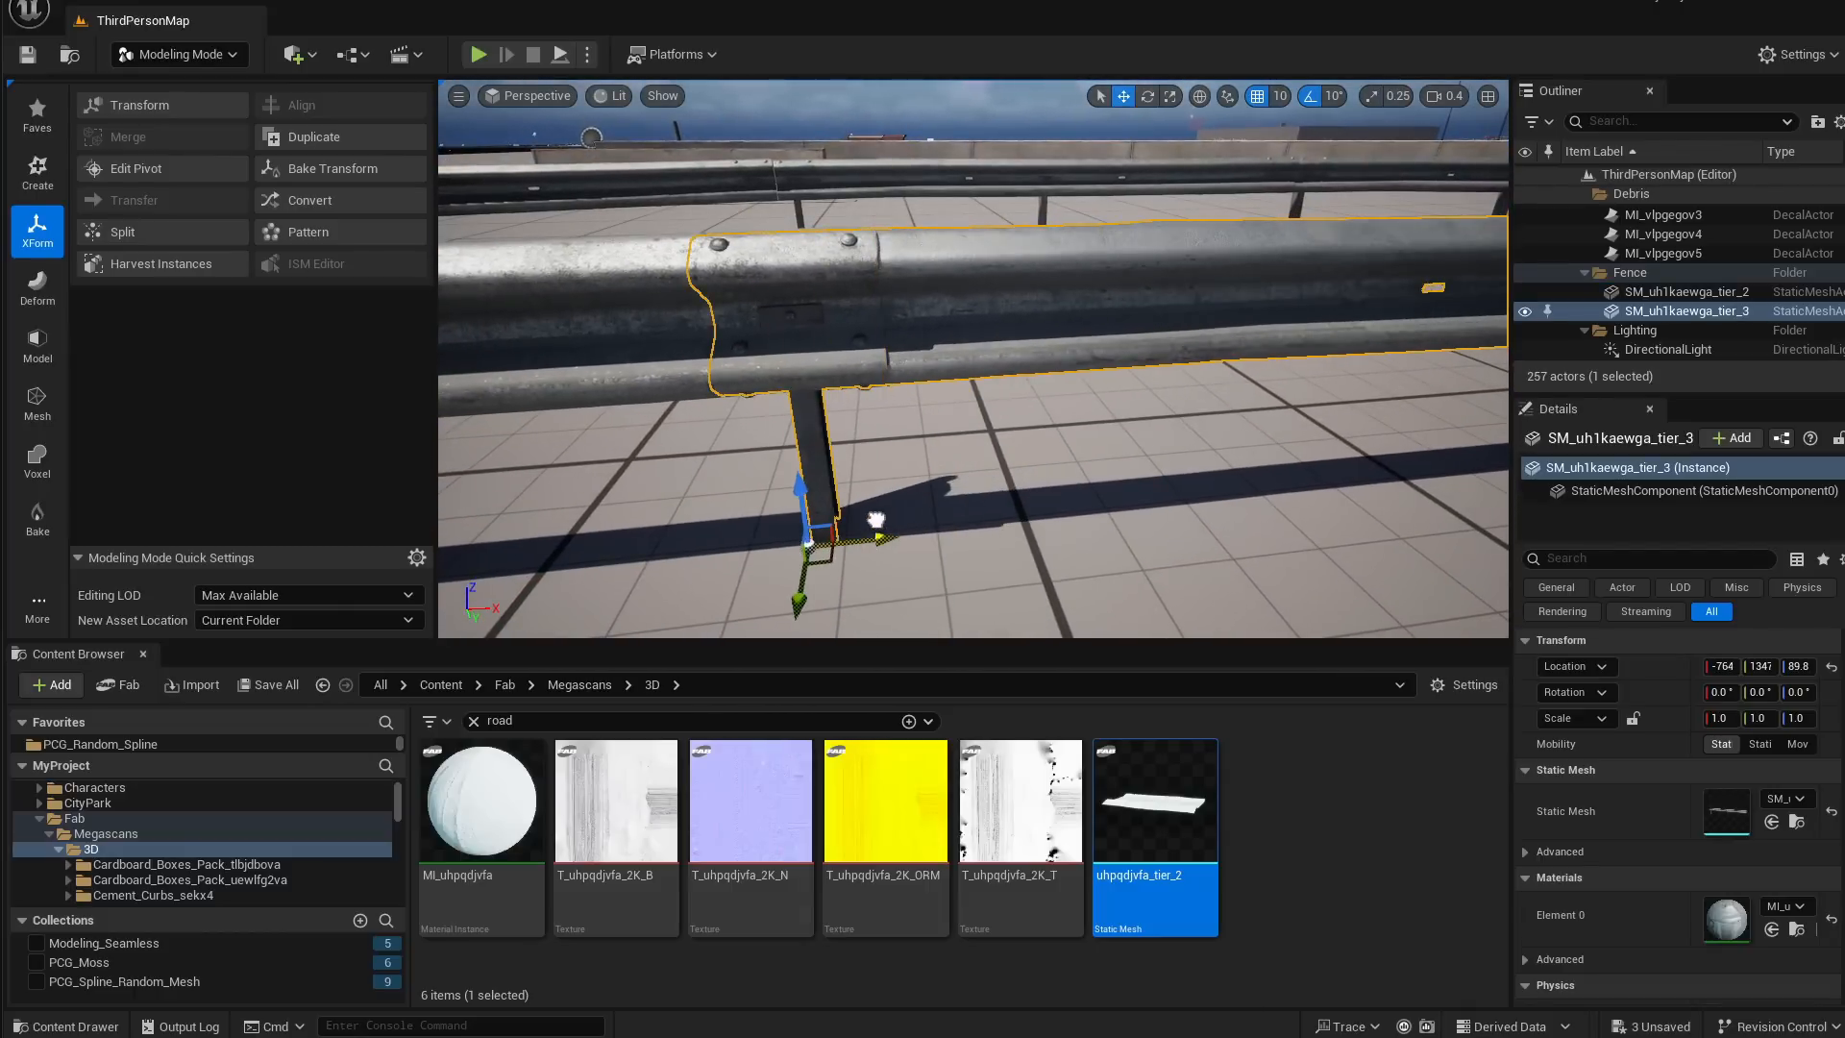
right_click_drag(1012, 442, 1012, 442)
Inspect the overlapping guardrail joint, selecting each of the two sections to check where its end lies
left_click(814, 339)
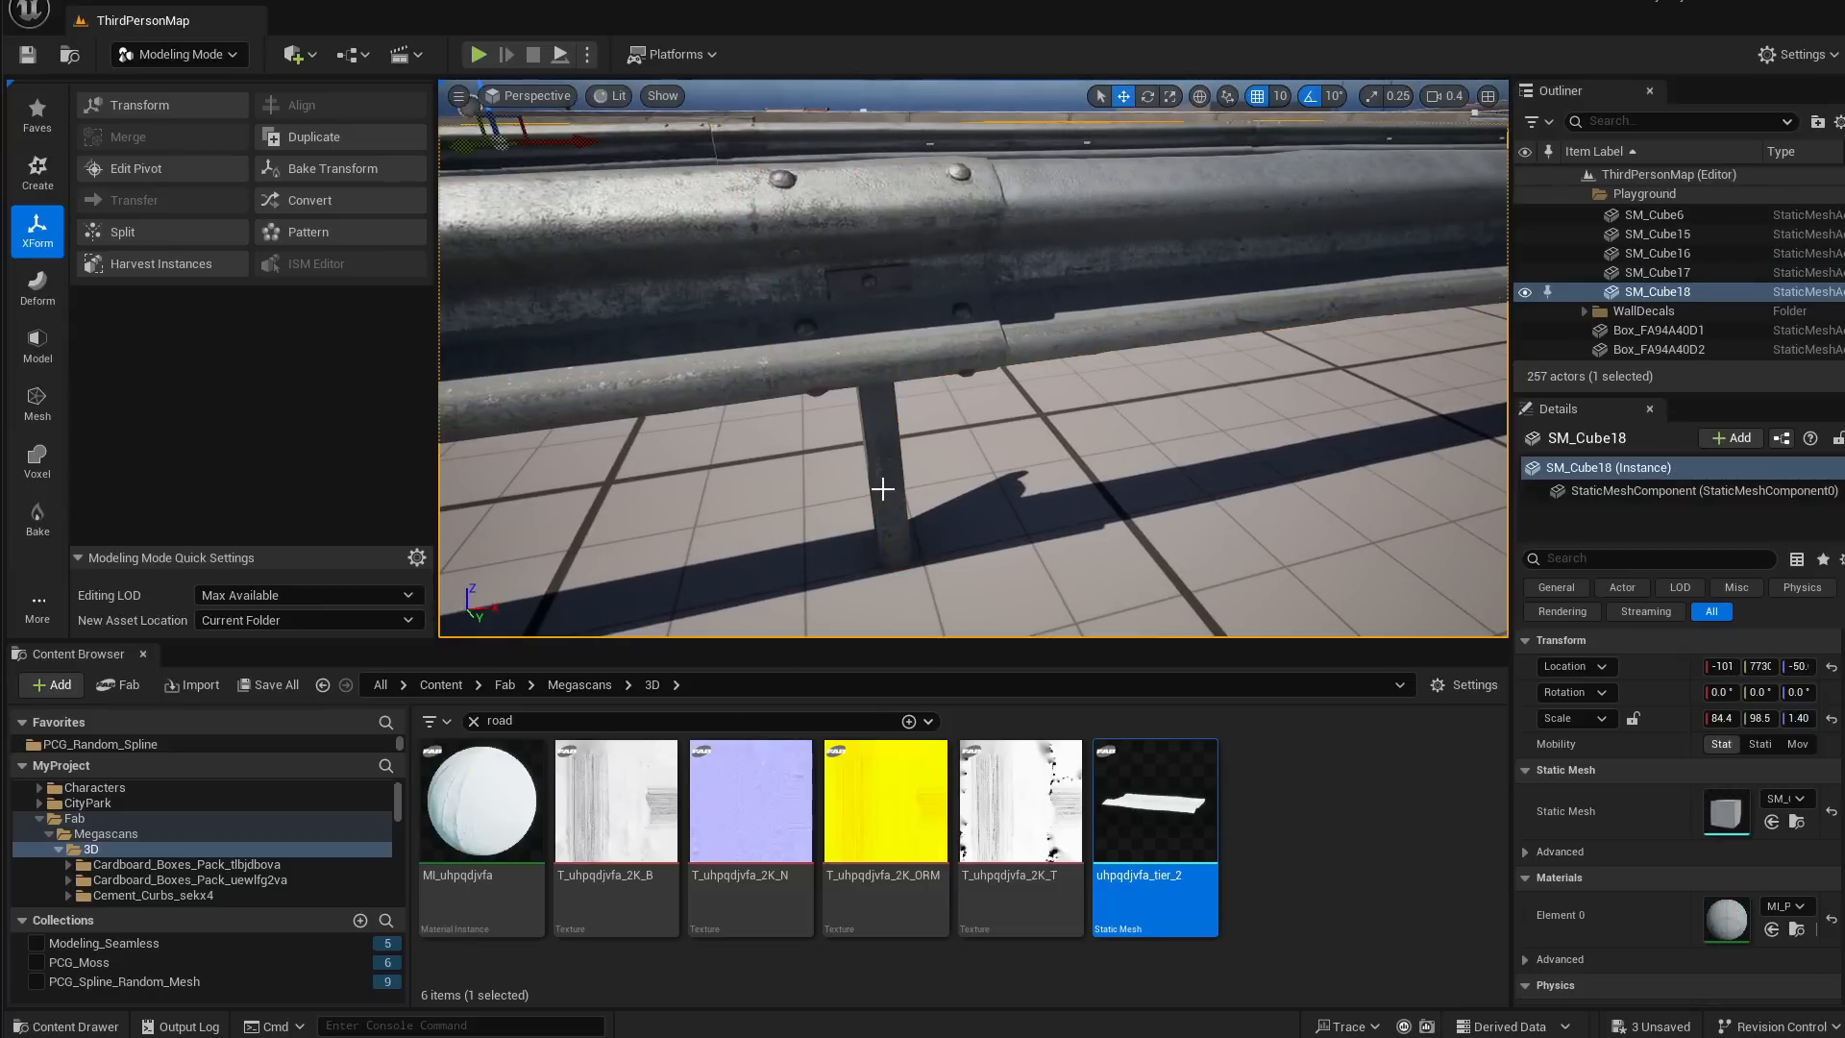
right_click_drag(904, 533, 909, 384)
left_click(913, 310)
left_click(1046, 295, "ctrl")
right_click_drag(1046, 294, 995, 286)
left_click(993, 284)
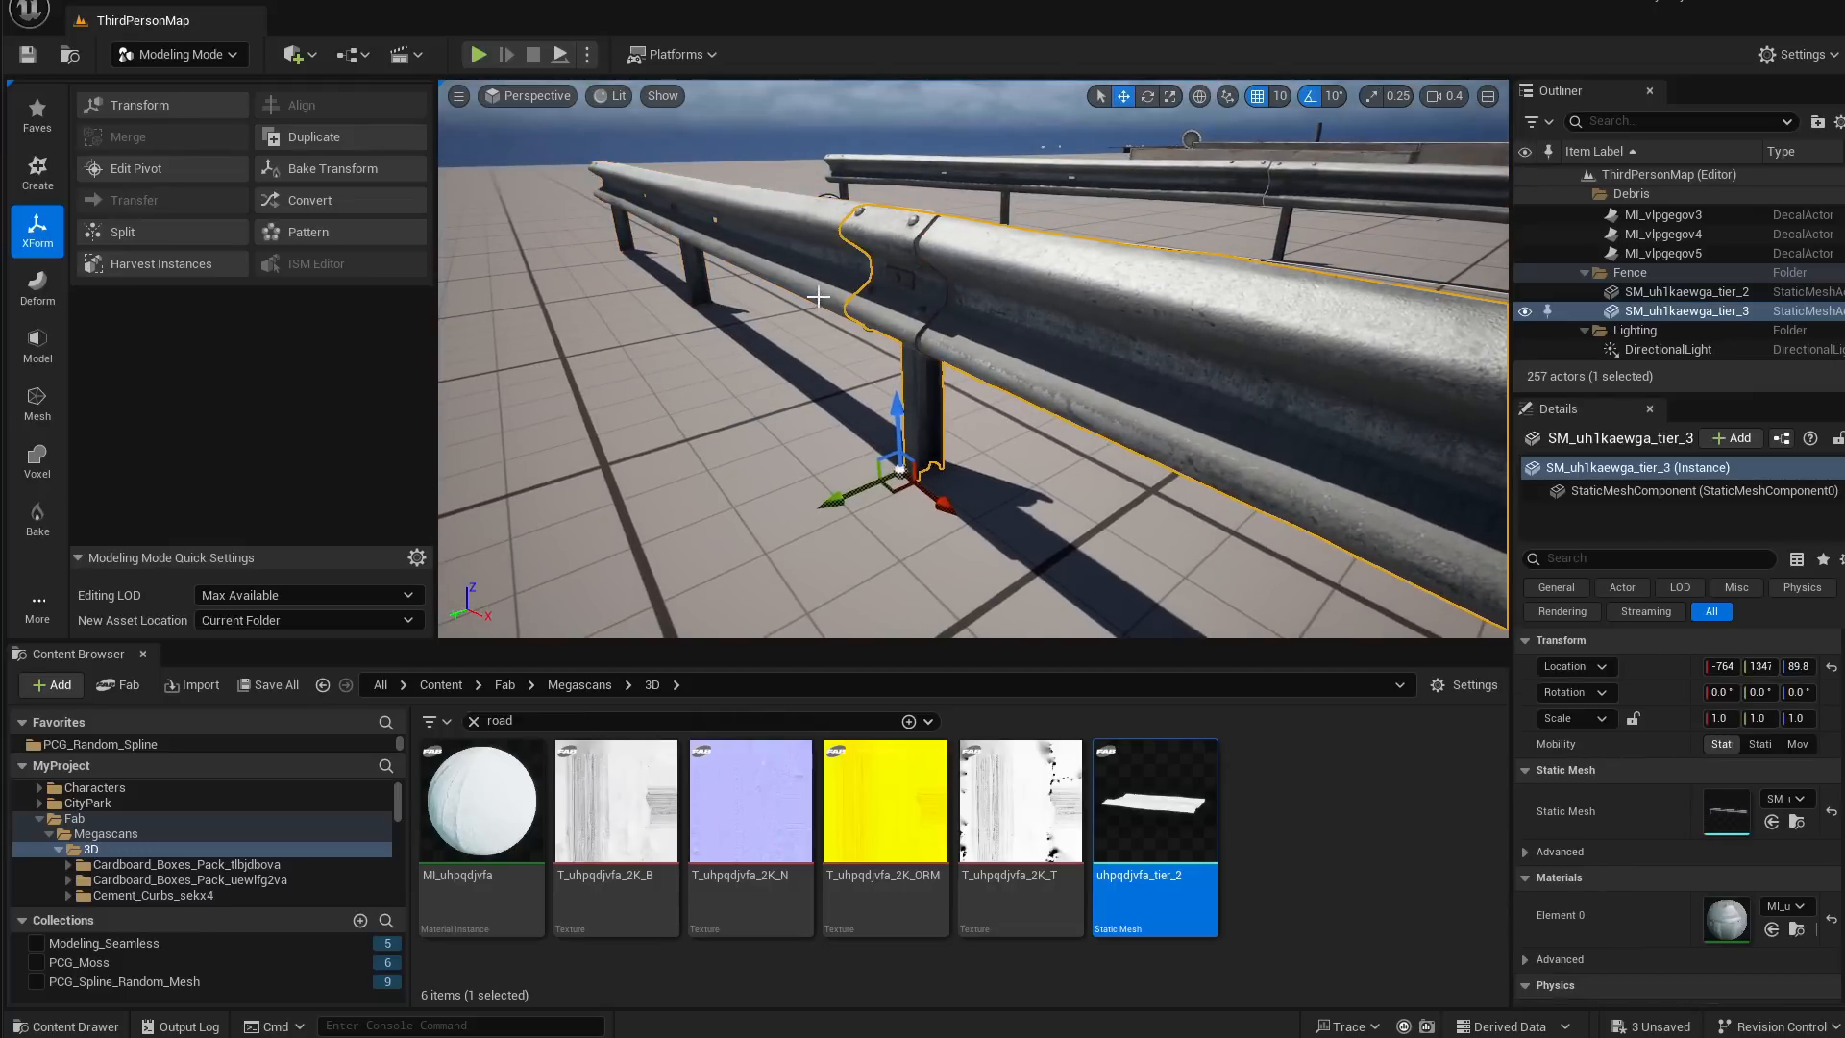
left_click(849, 344)
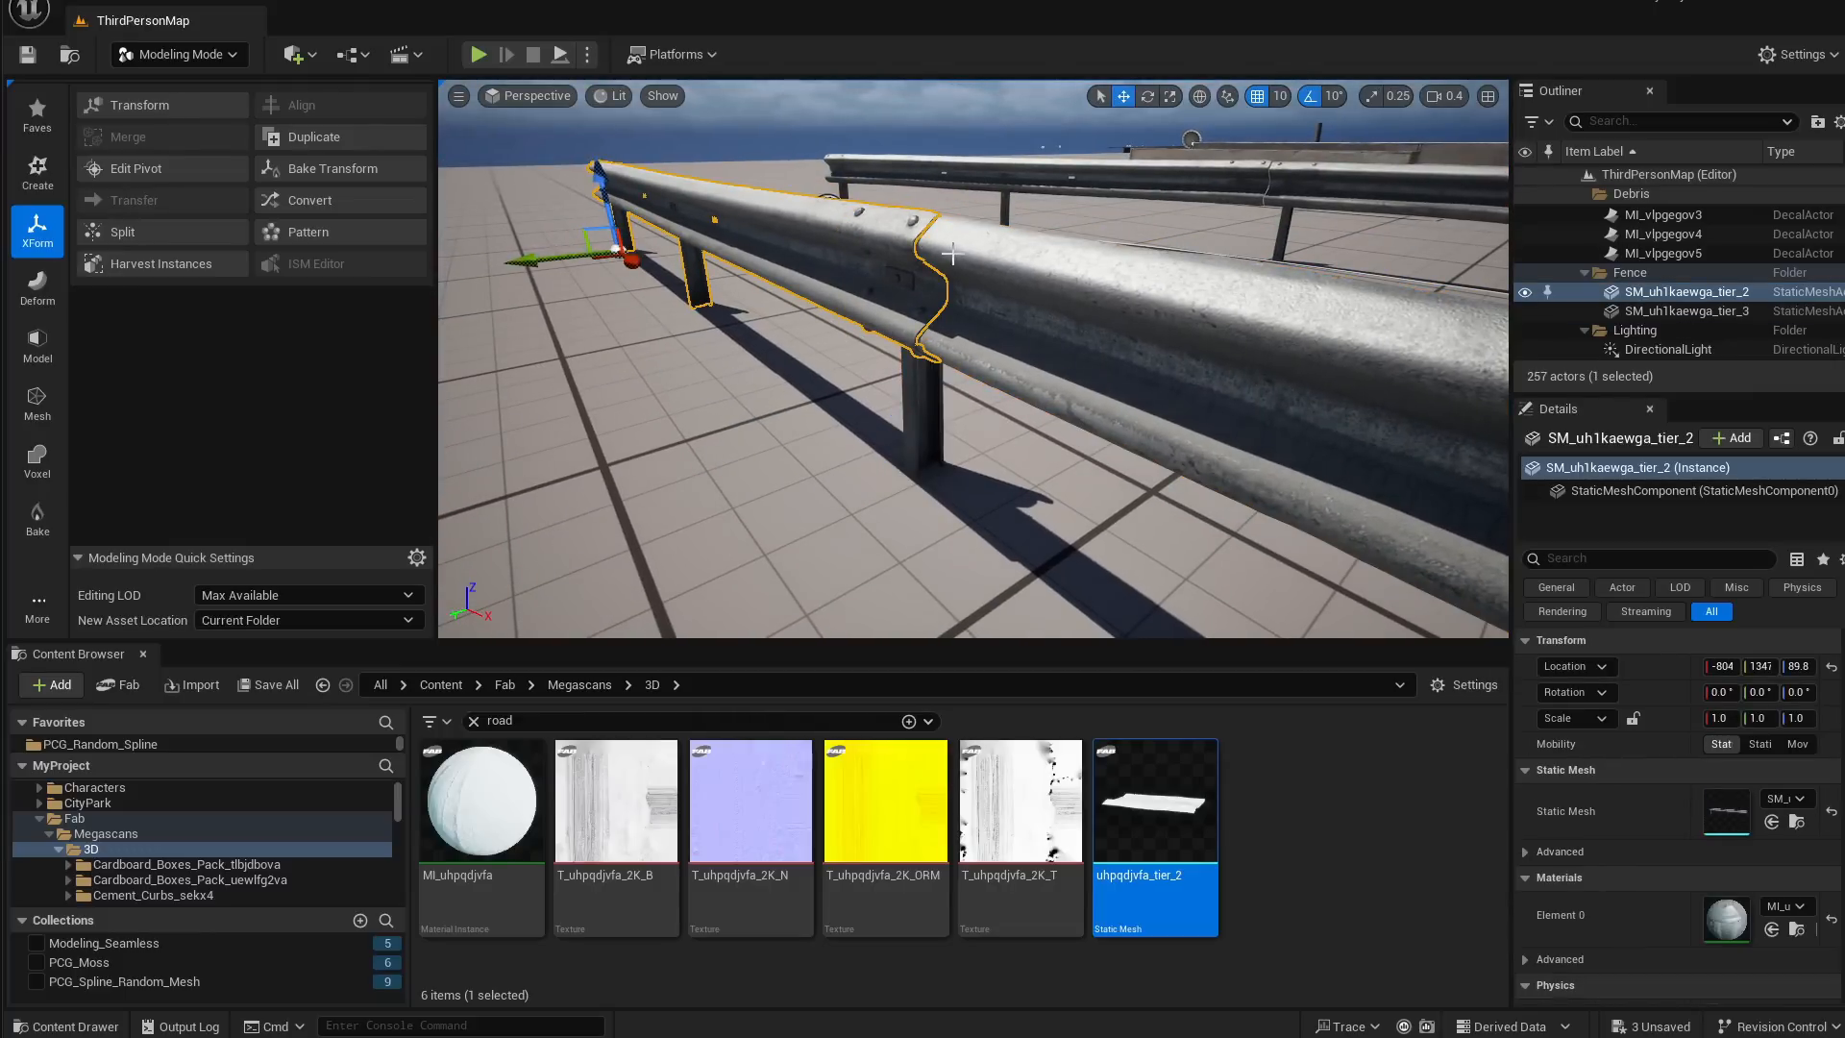
Duplicate the straight concrete barrier segment along X and place the copy end to end with it
right_click_drag(951, 254, 1087, 312)
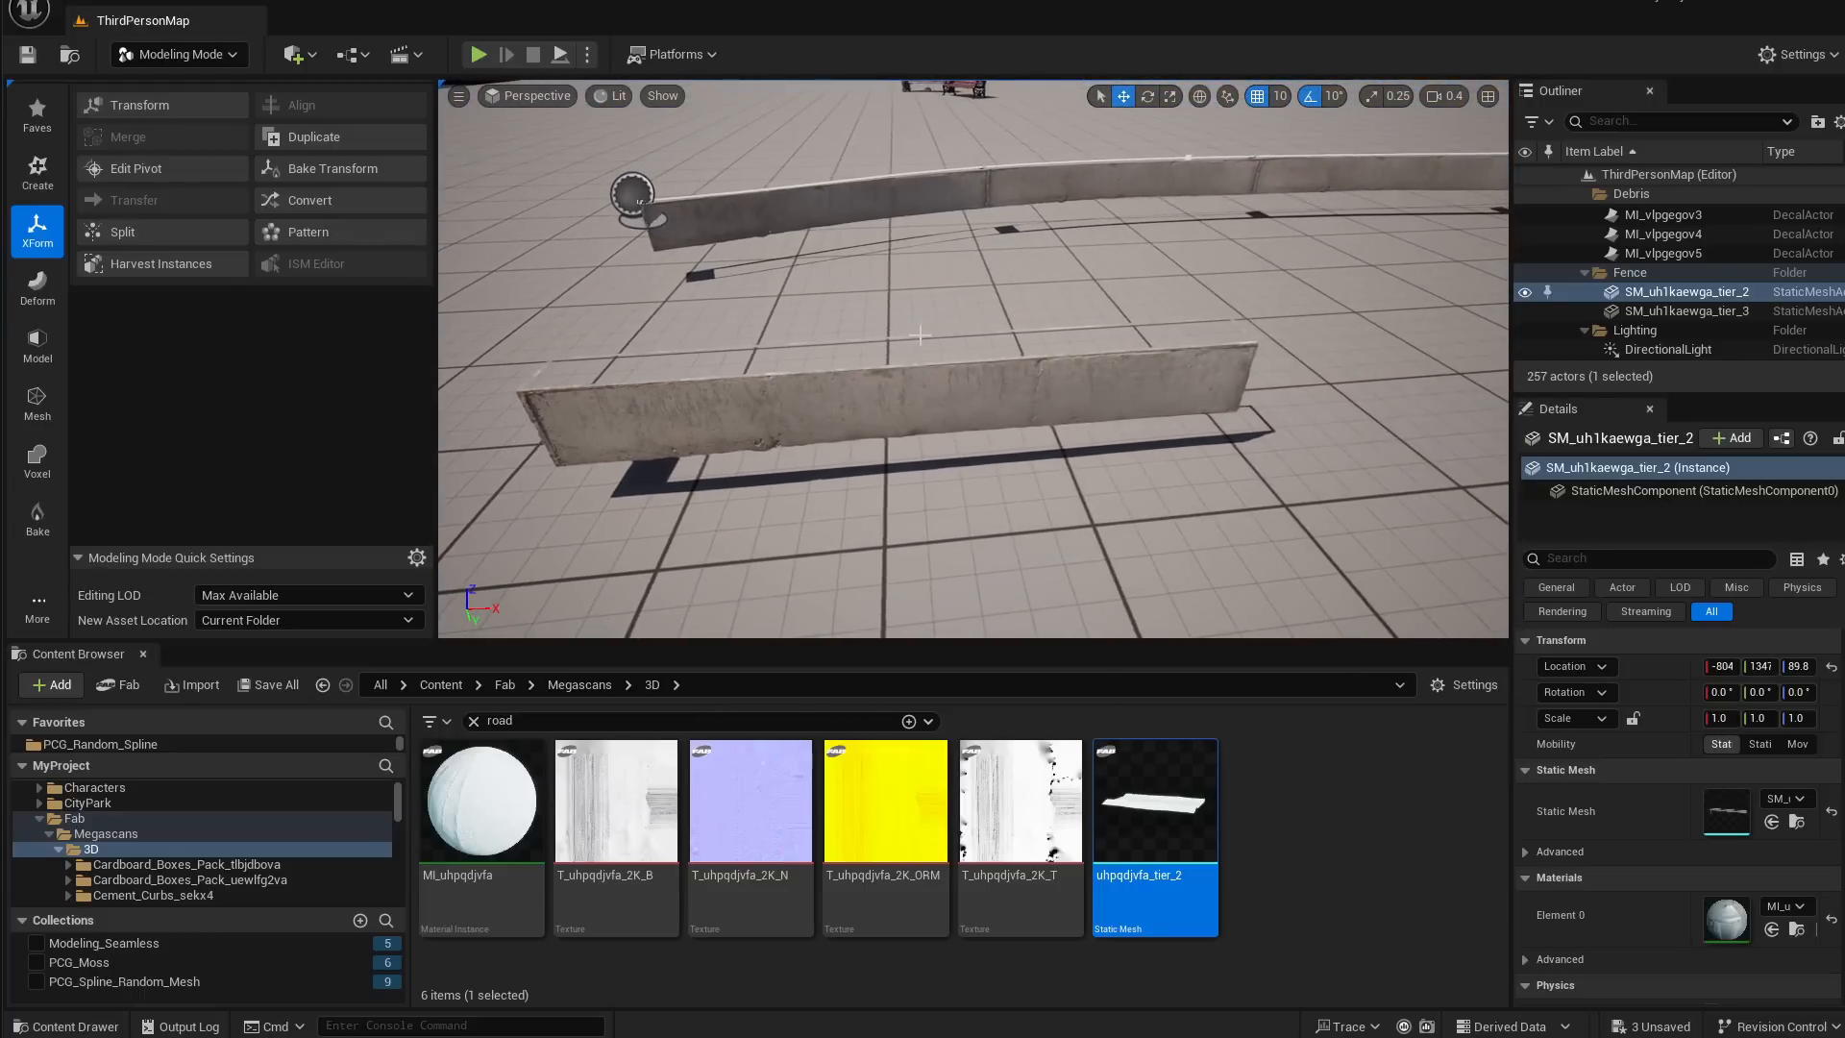
left_click(920, 335)
left_click(921, 382)
right_click_drag(921, 383, 1067, 344)
left_click_drag(796, 381, 1323, 338, "alt")
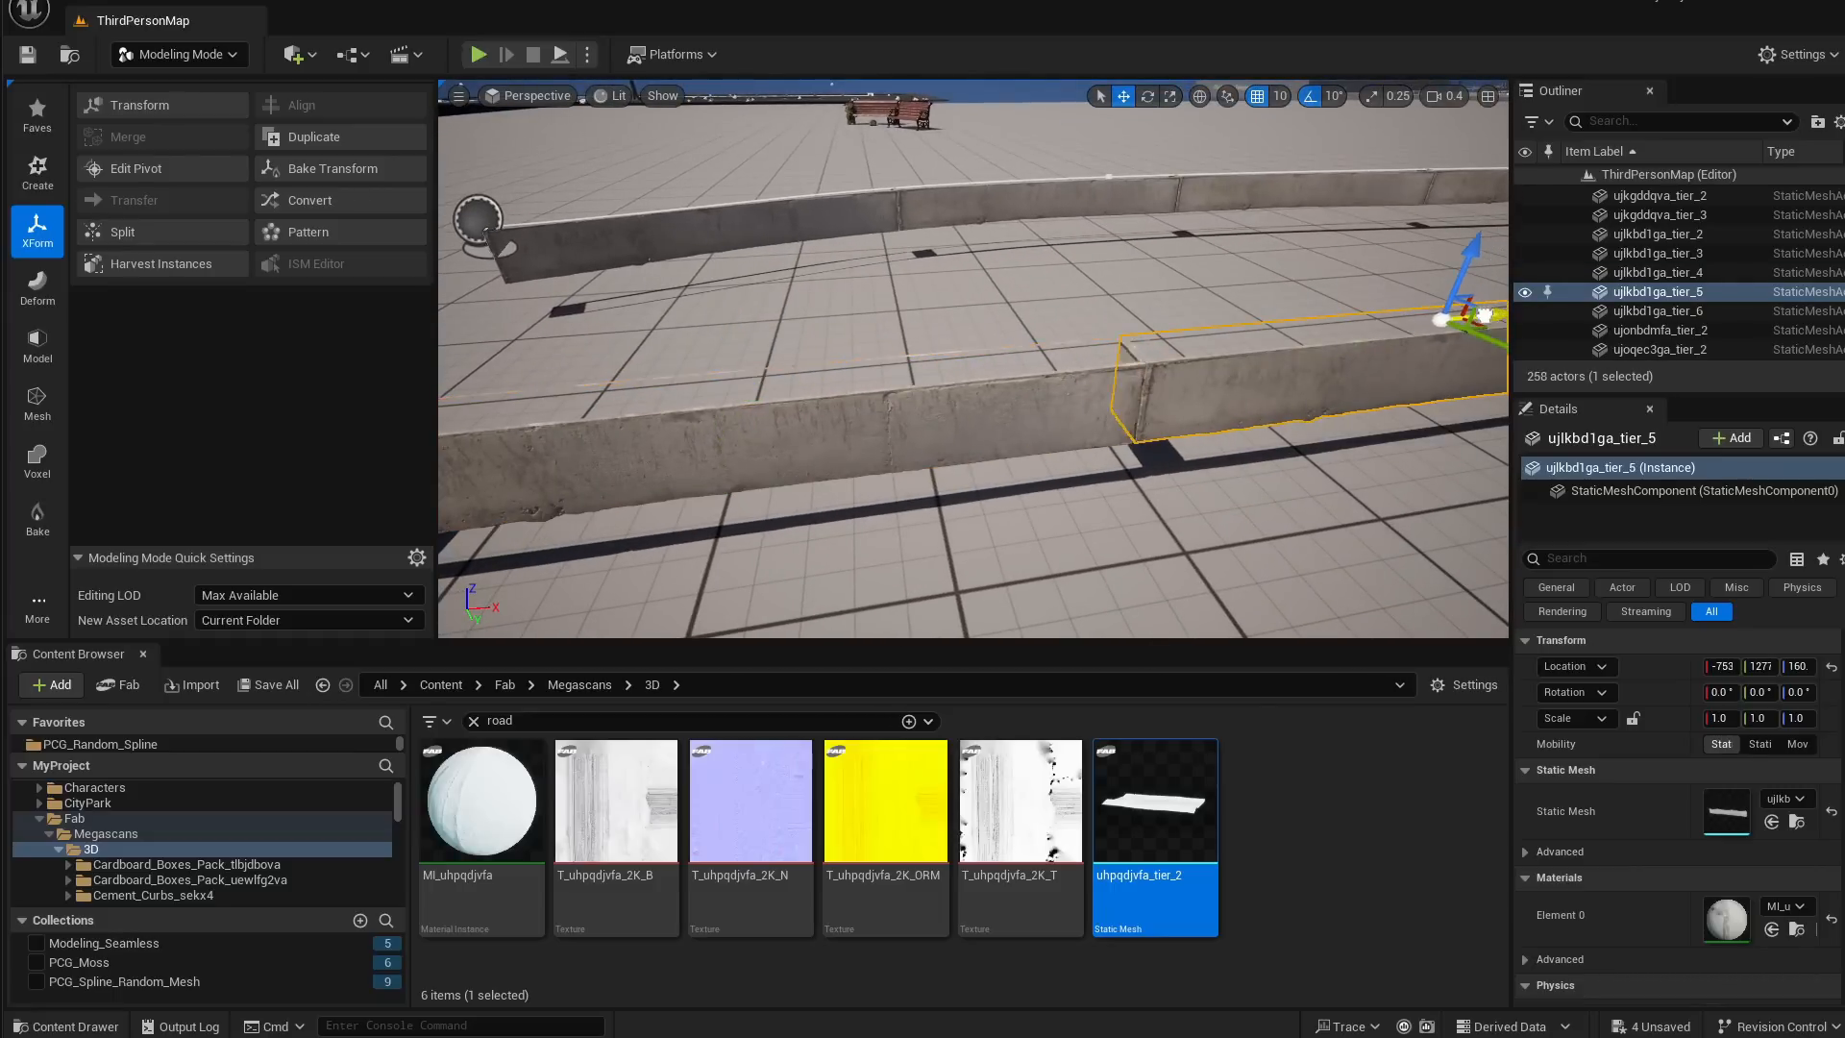
right_click_drag(1099, 381, 1182, 375)
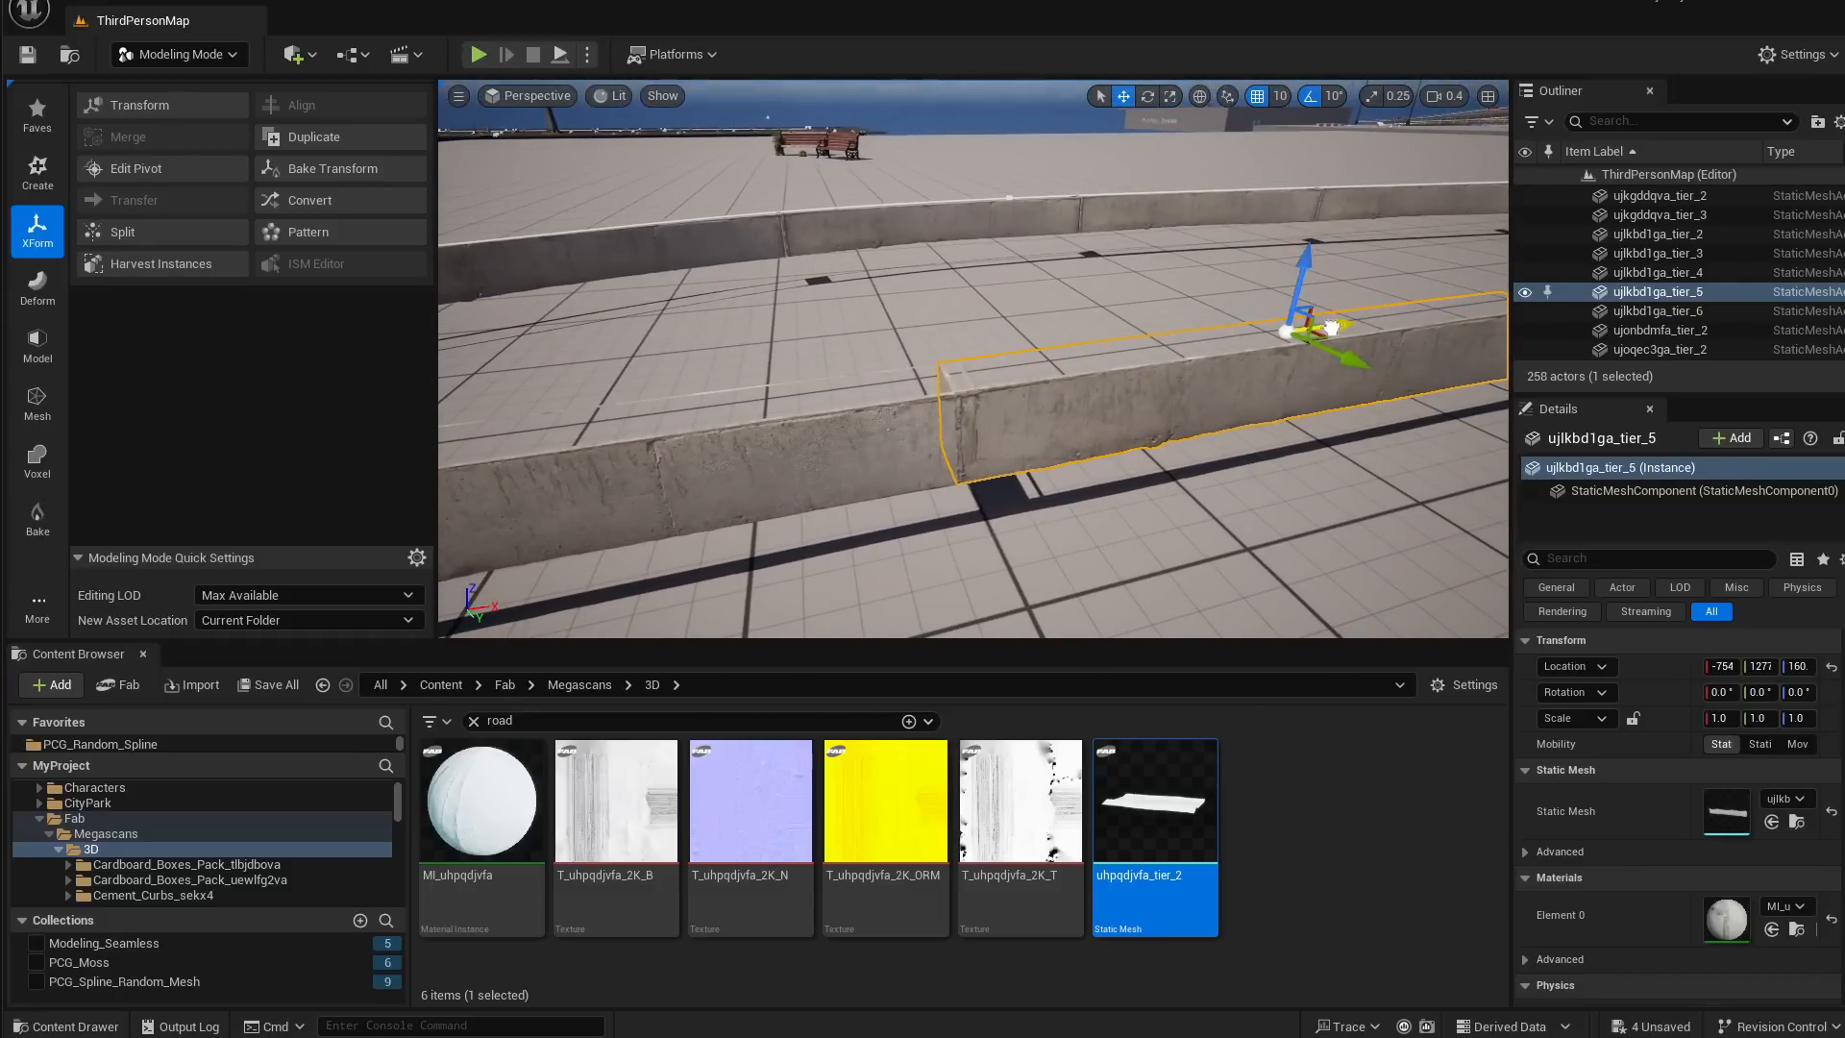
Select the curved concrete barrier spline BP_RoadPCG4 and raise it along Z to about 267
right_click_drag(919, 500, 721, 534)
right_click_drag(862, 471, 692, 369)
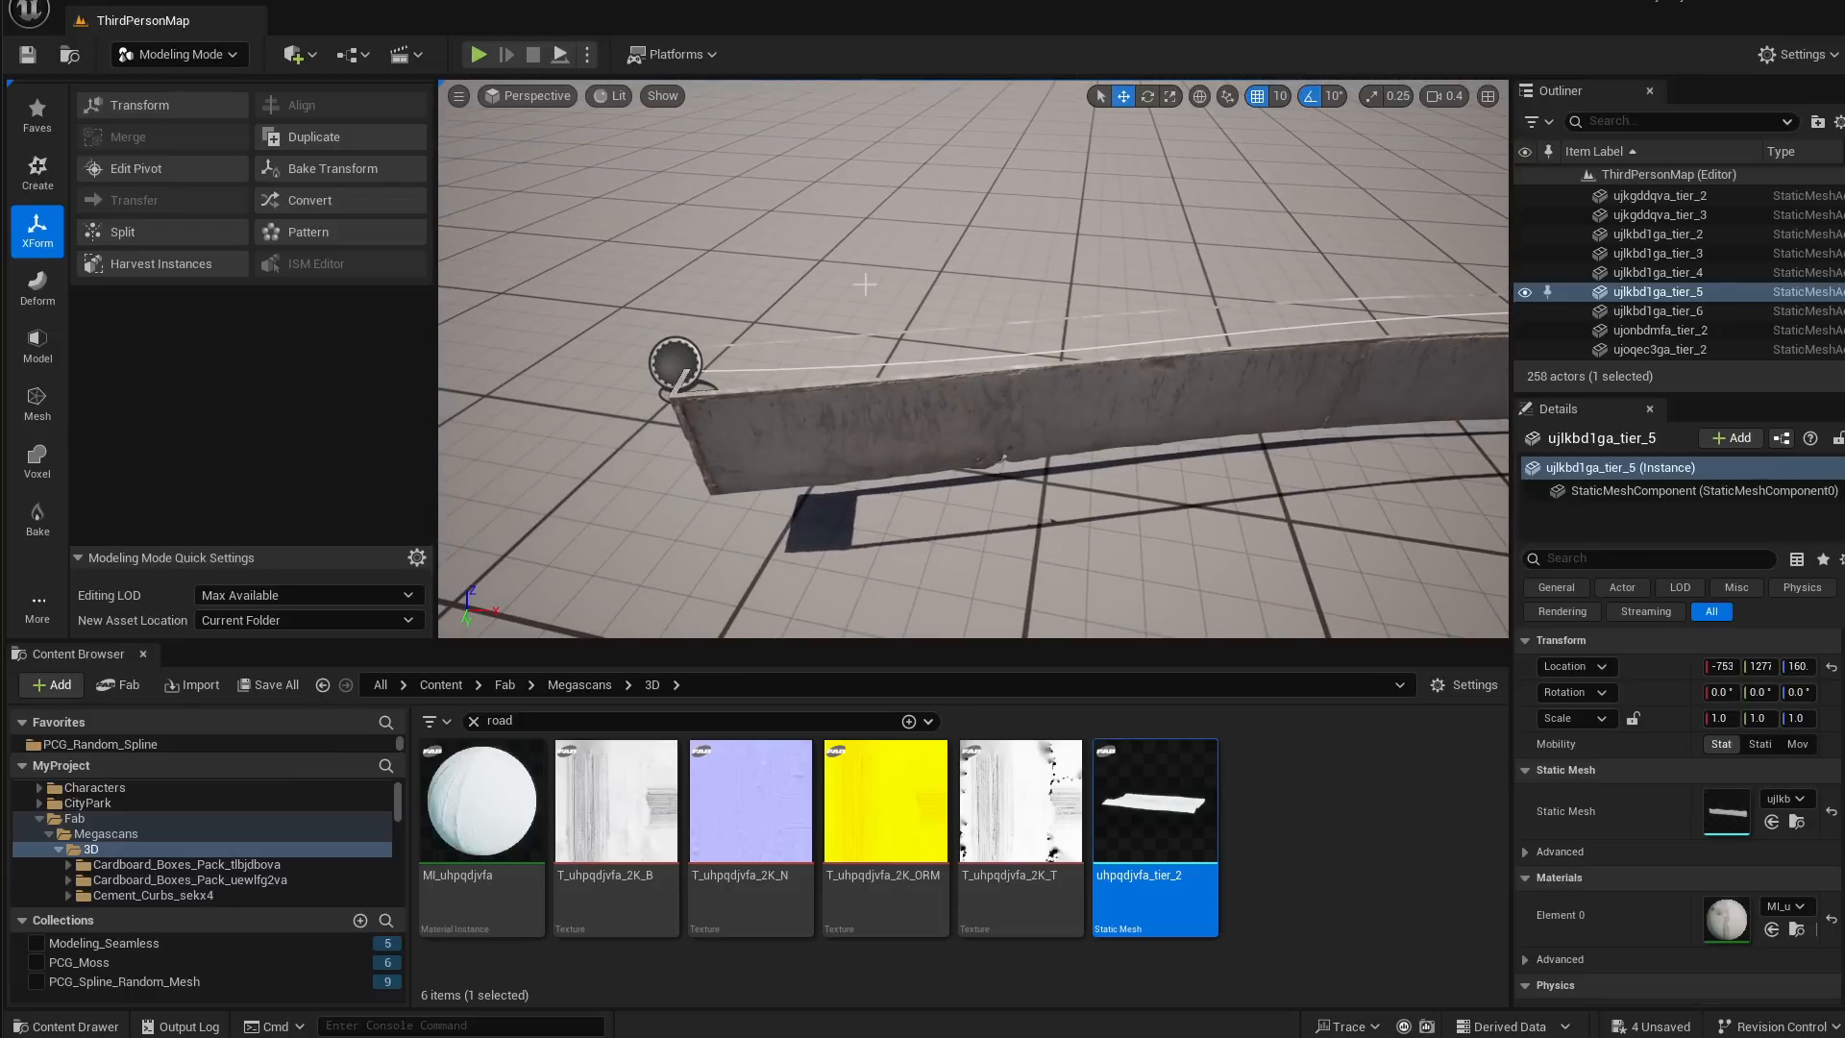
right_click_drag(676, 363, 846, 250)
left_click(1182, 281)
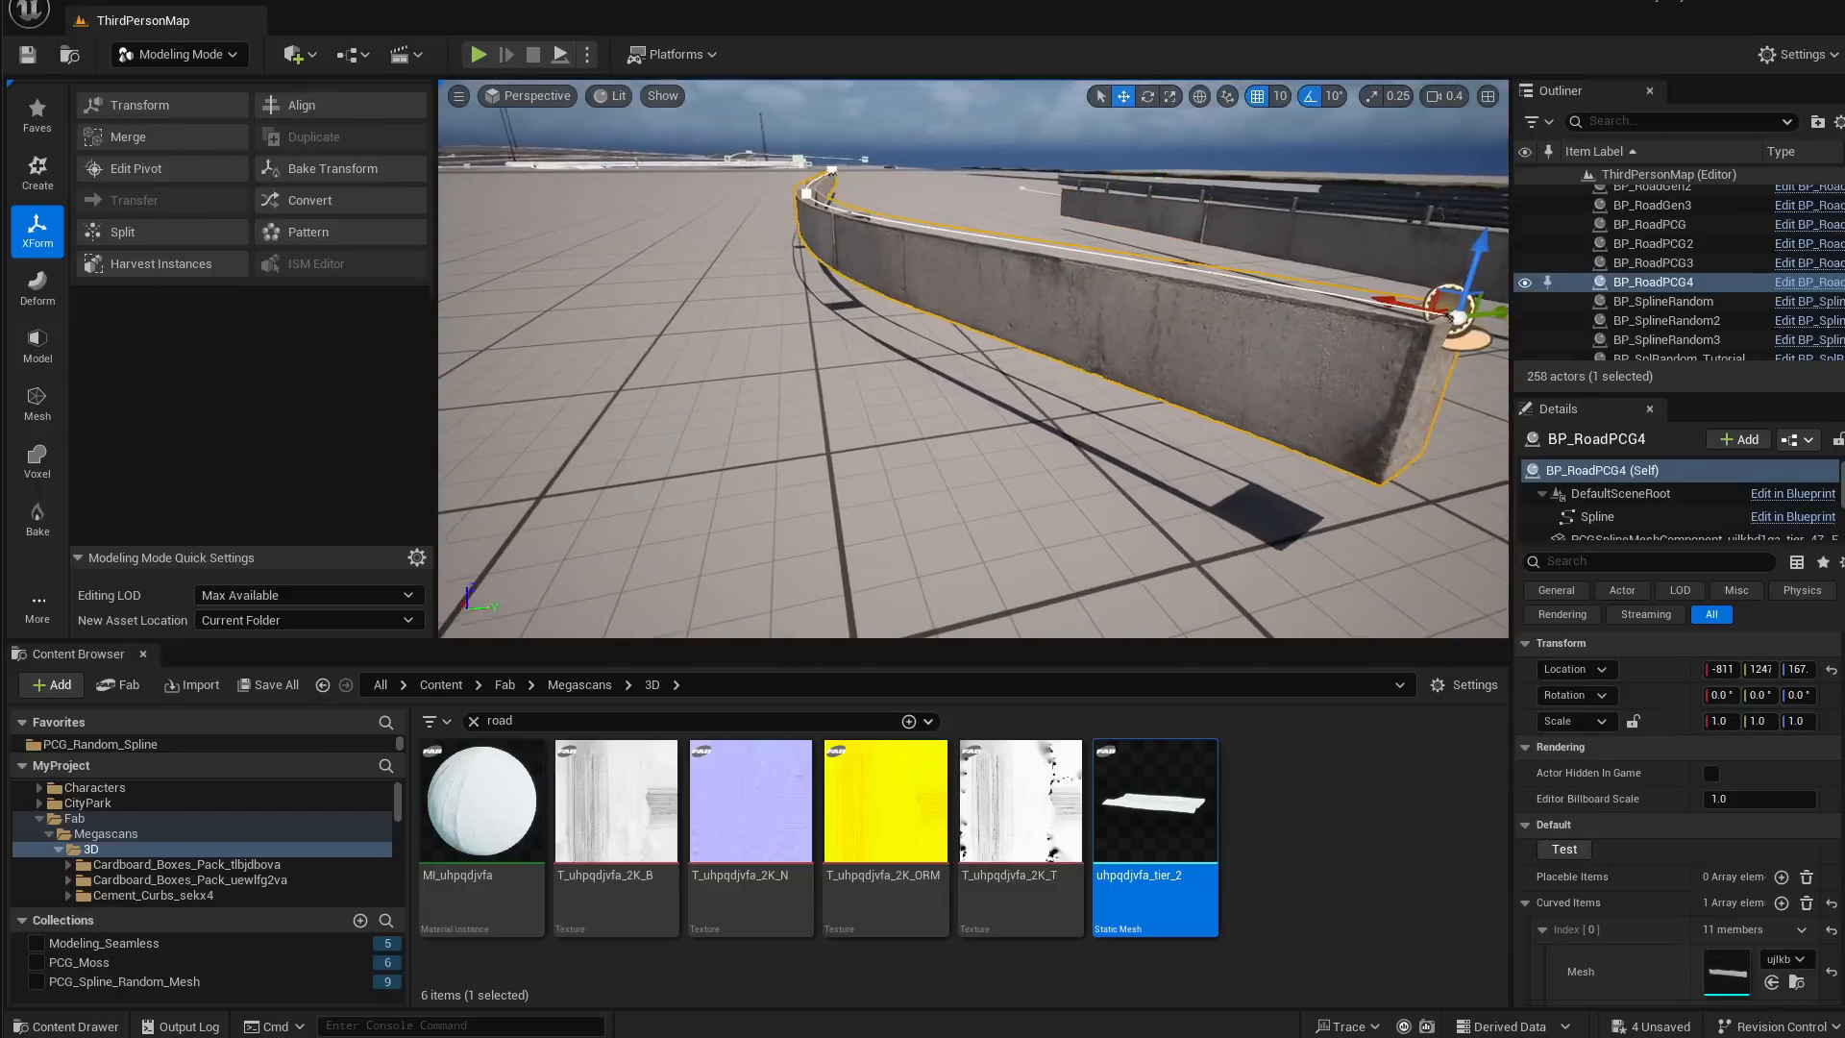
right_click_drag(1273, 395, 1273, 336)
left_click_drag(1122, 366, 1121, 96)
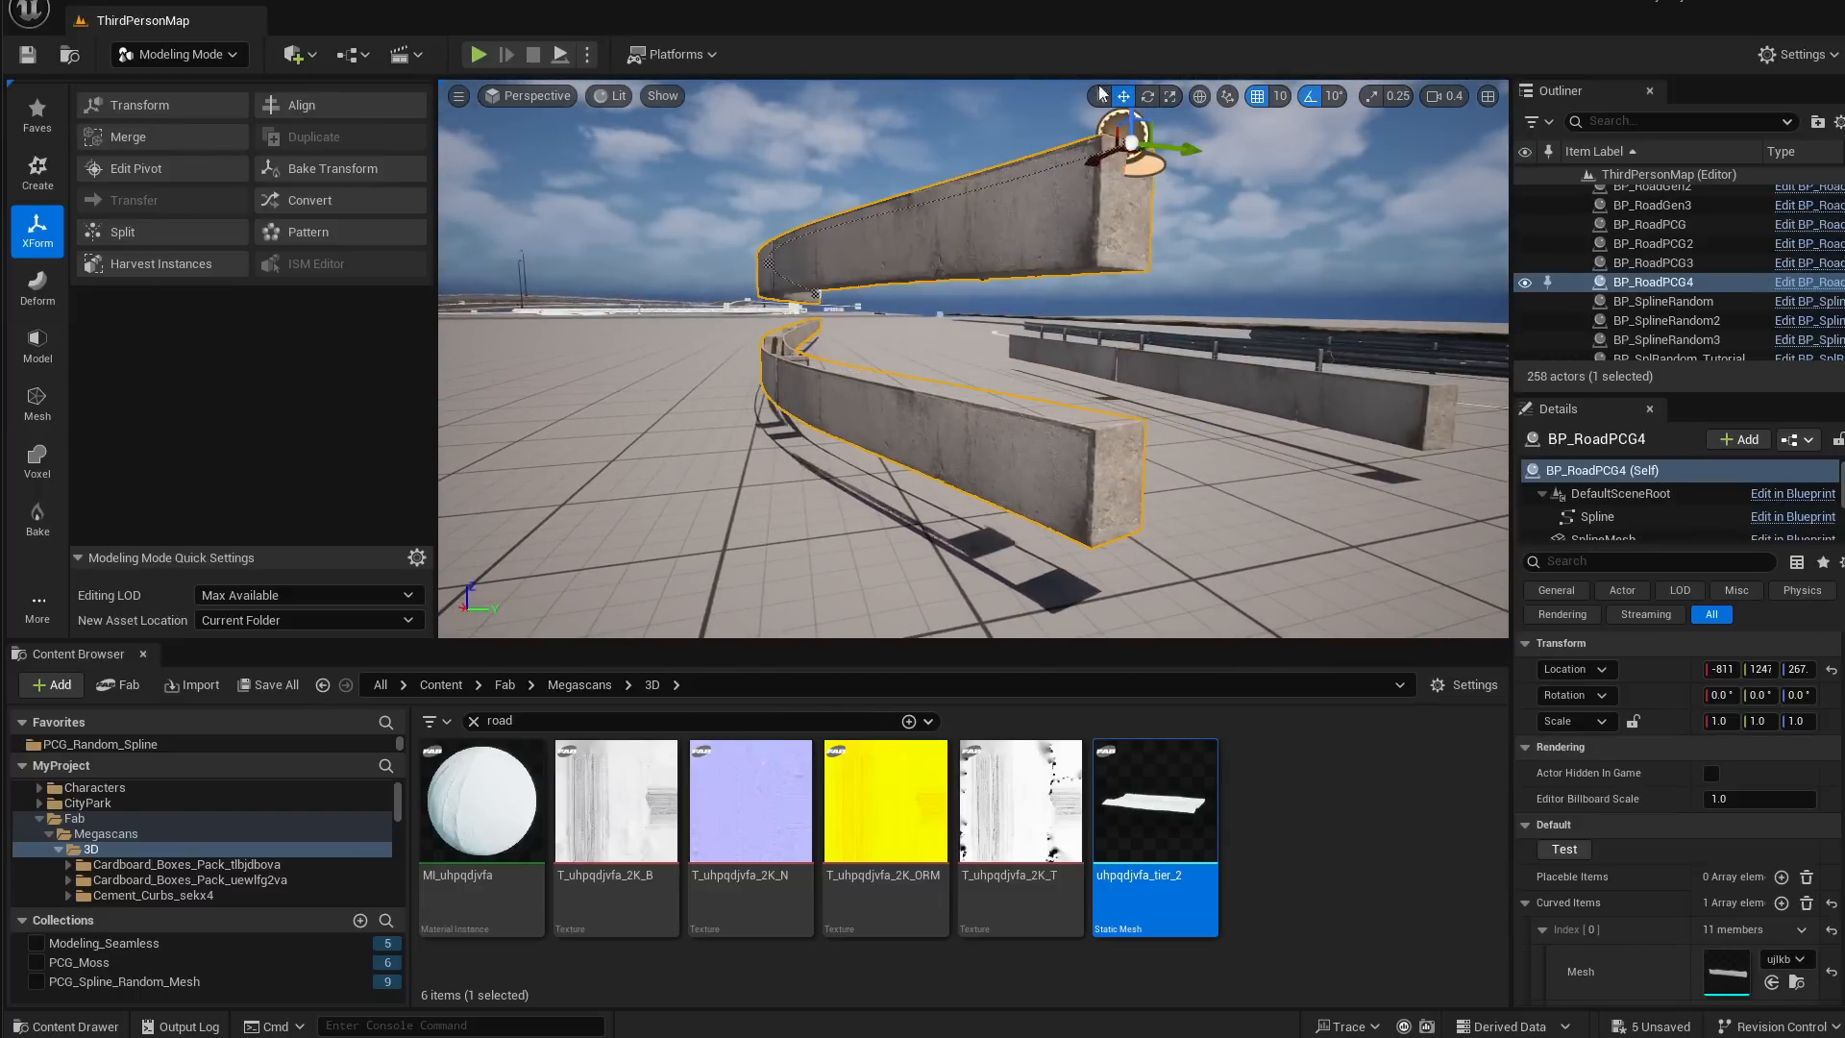
right_click_drag(1119, 144, 966, 221)
right_click_drag(930, 359, 1019, 365)
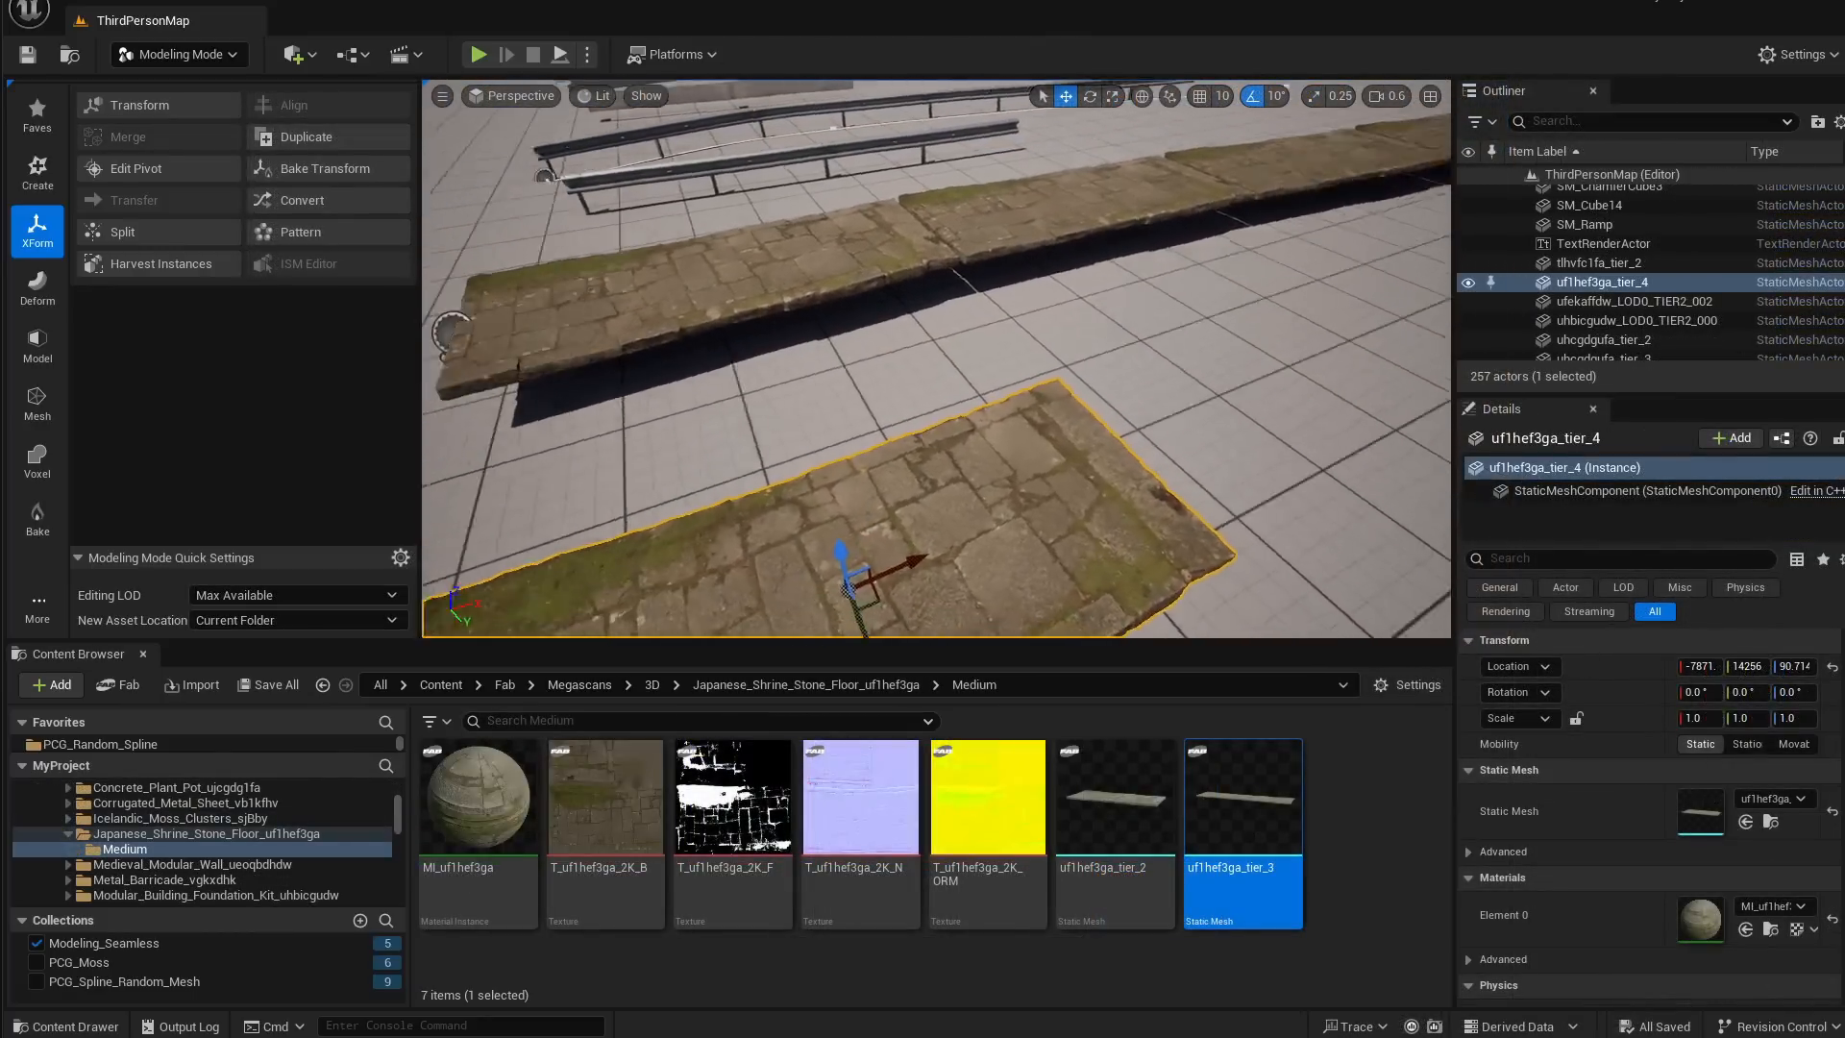
Duplicate the stone floor slab along X to check how the two copies join end to end, and delete the copy
right_click_drag(1236, 438, 1346, 431)
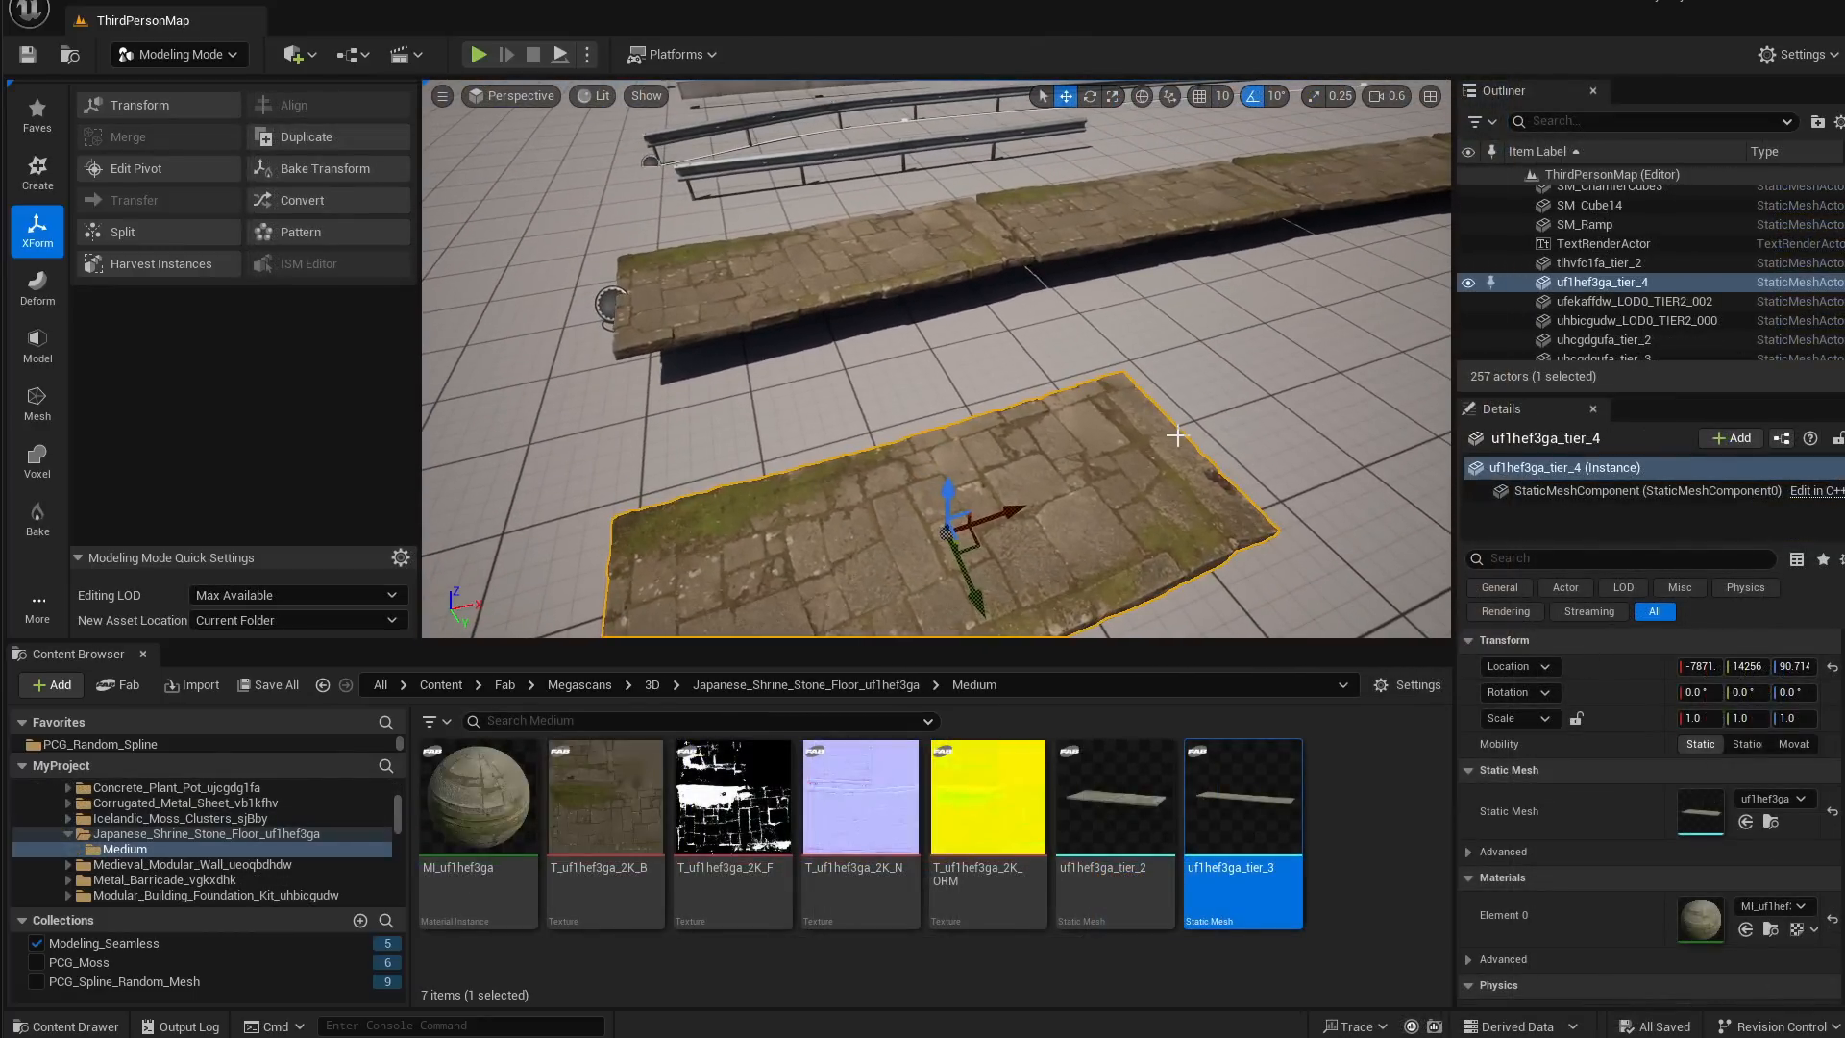
right_click_drag(1178, 436, 1209, 442)
left_click_drag(964, 492, 1278, 392, "alt")
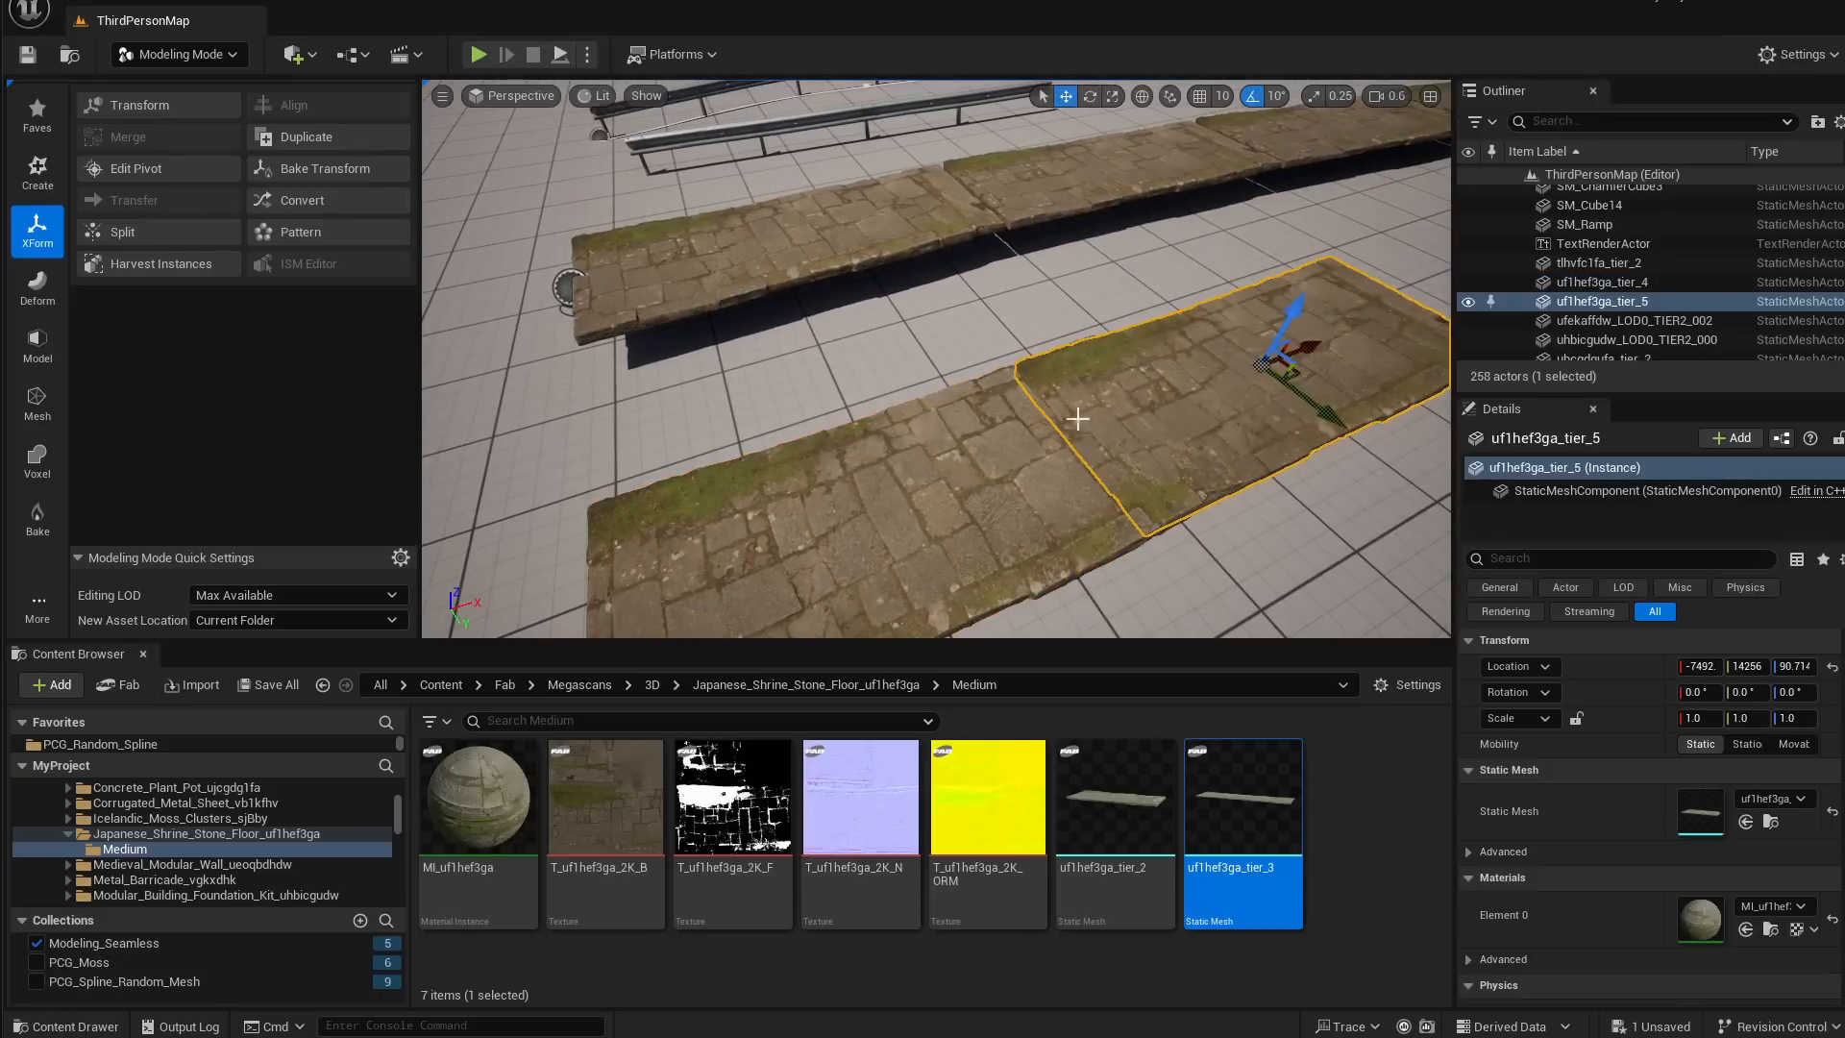
key("f")
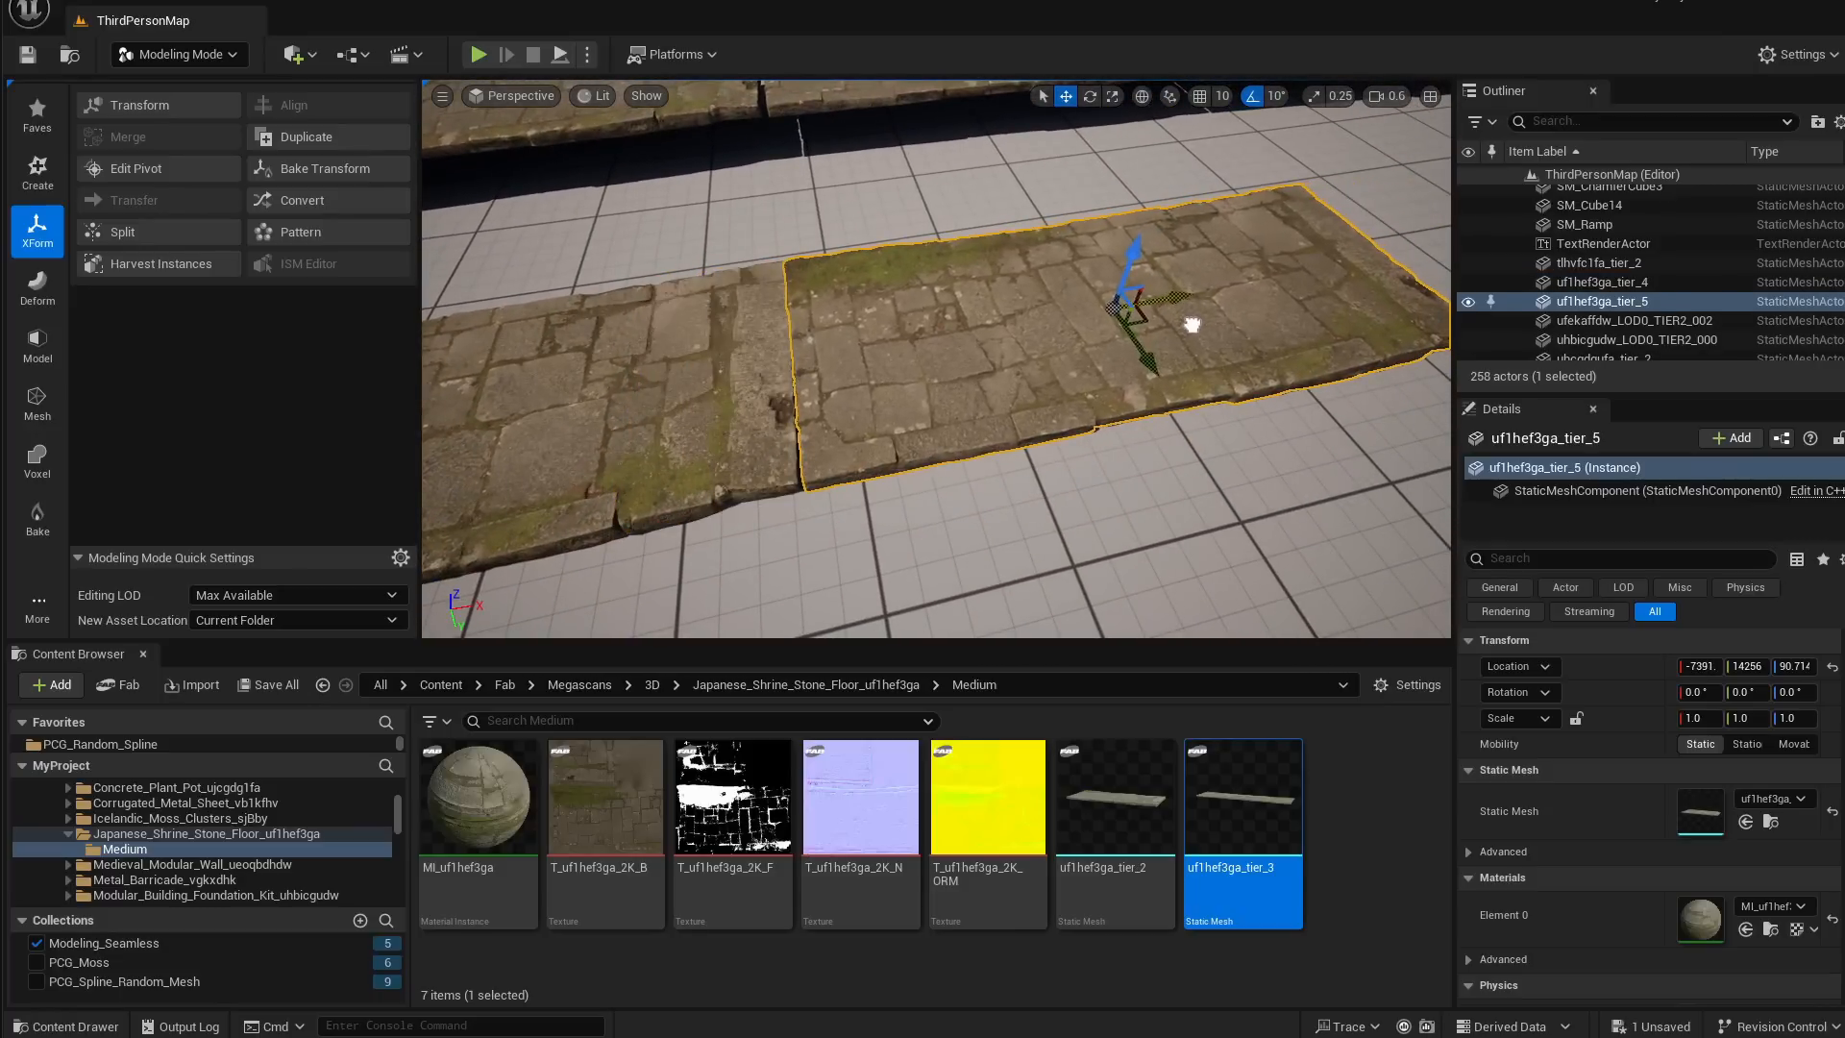
key("Delete")
Duplicate the uf1hef3ga_tier_2 static mesh asset as uf1hef3ga_tier_4 in the Medium folder
right_click_drag(1068, 353, 717, 375)
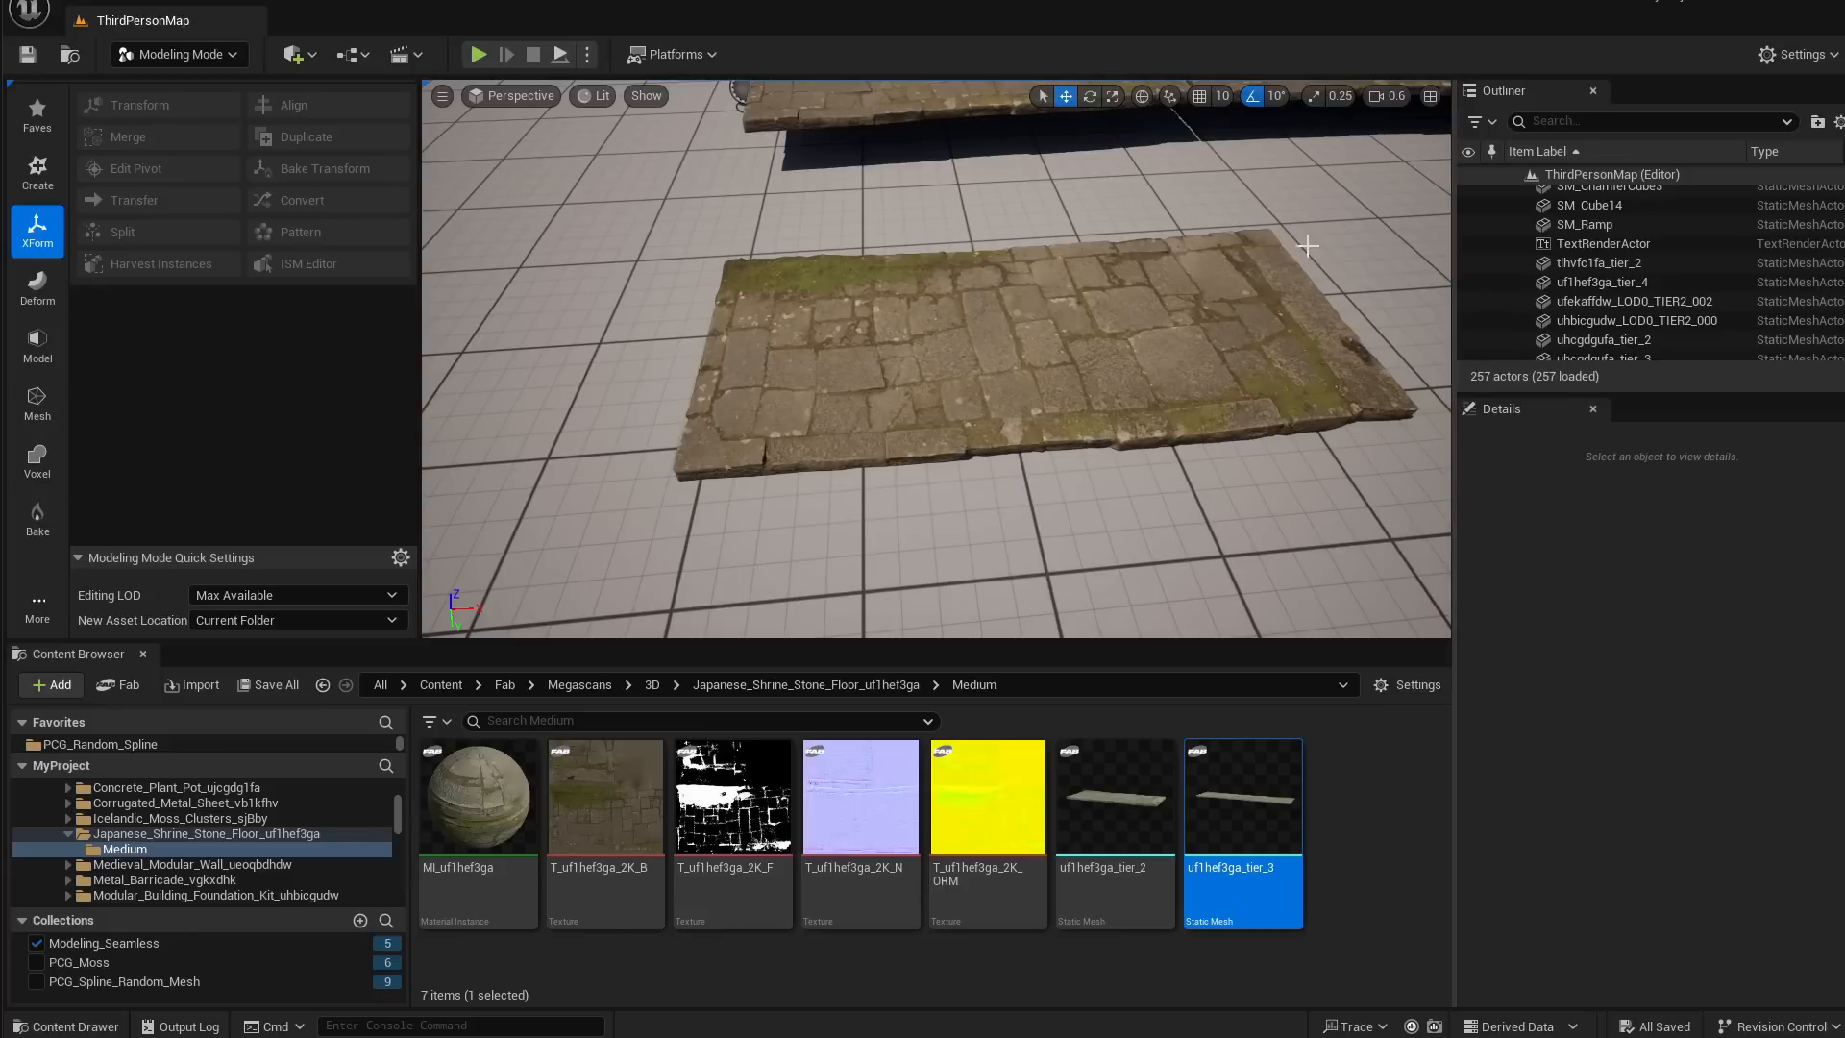
right_click_drag(977, 436, 971, 478)
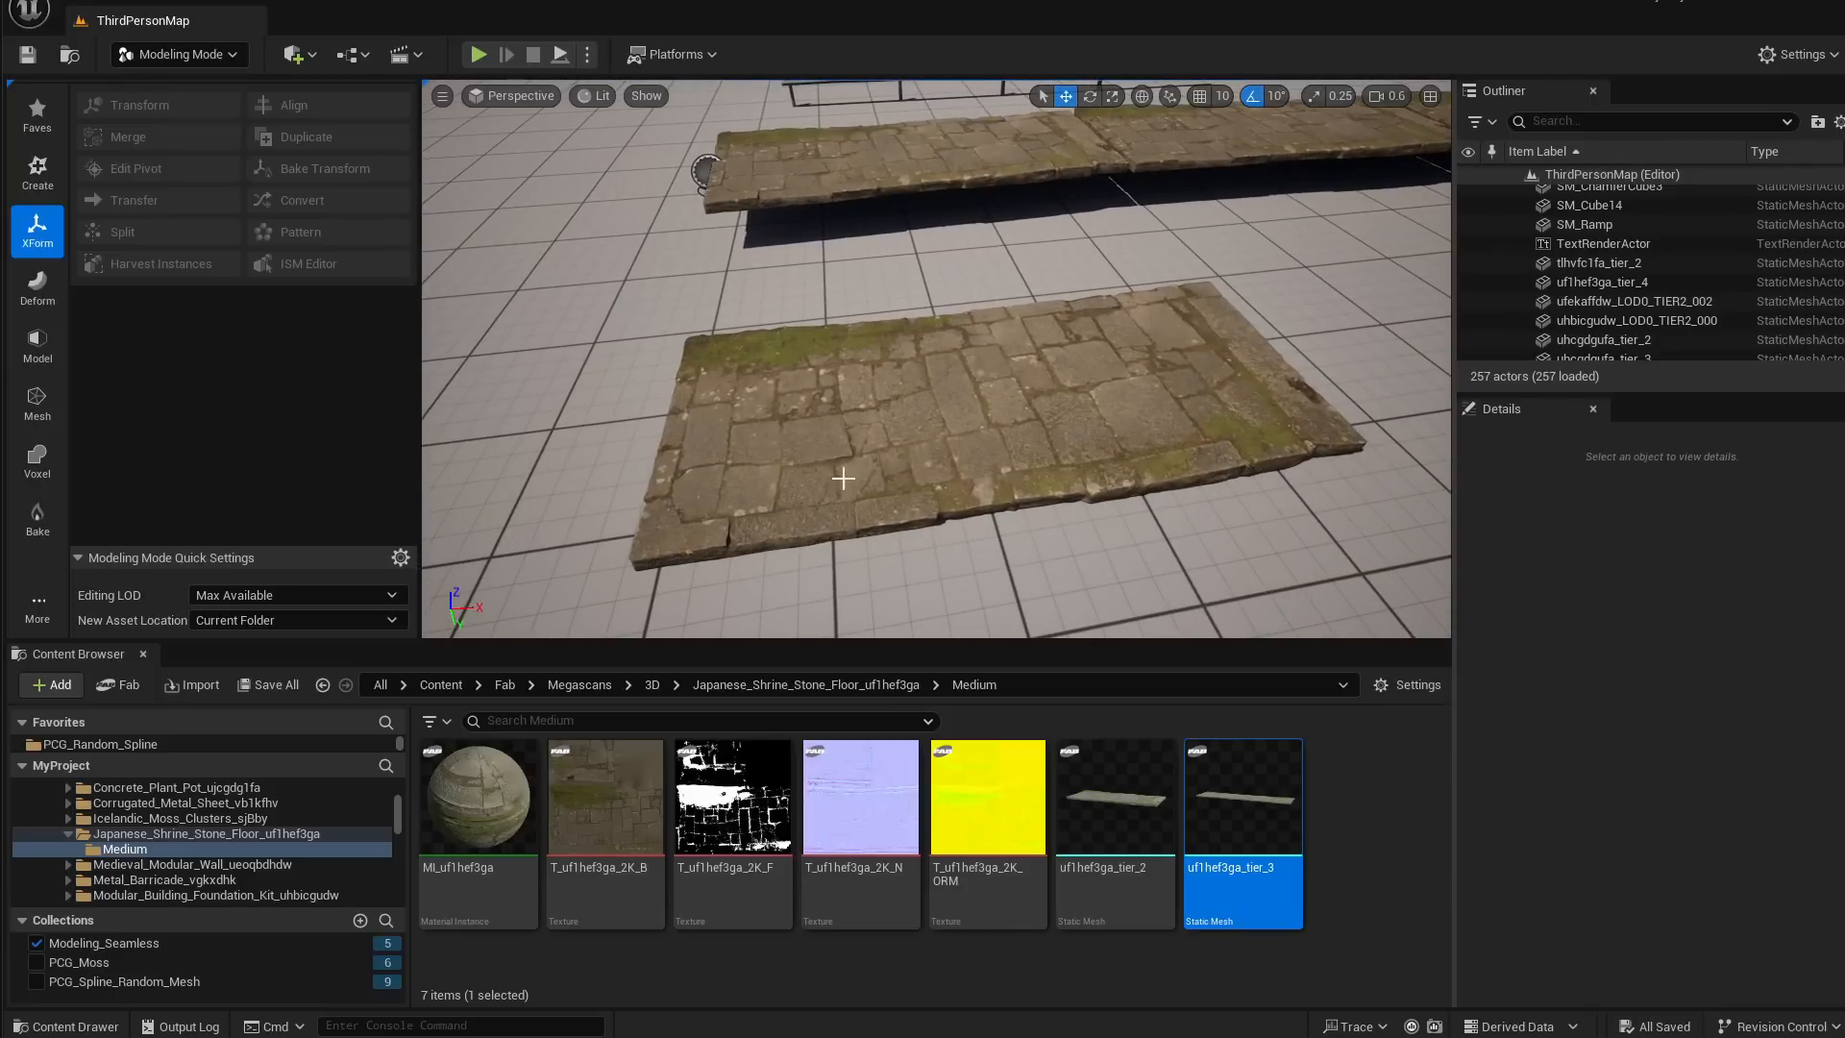
right_click_drag(1051, 155, 1034, 153)
left_click(1126, 845)
right_click(1126, 810)
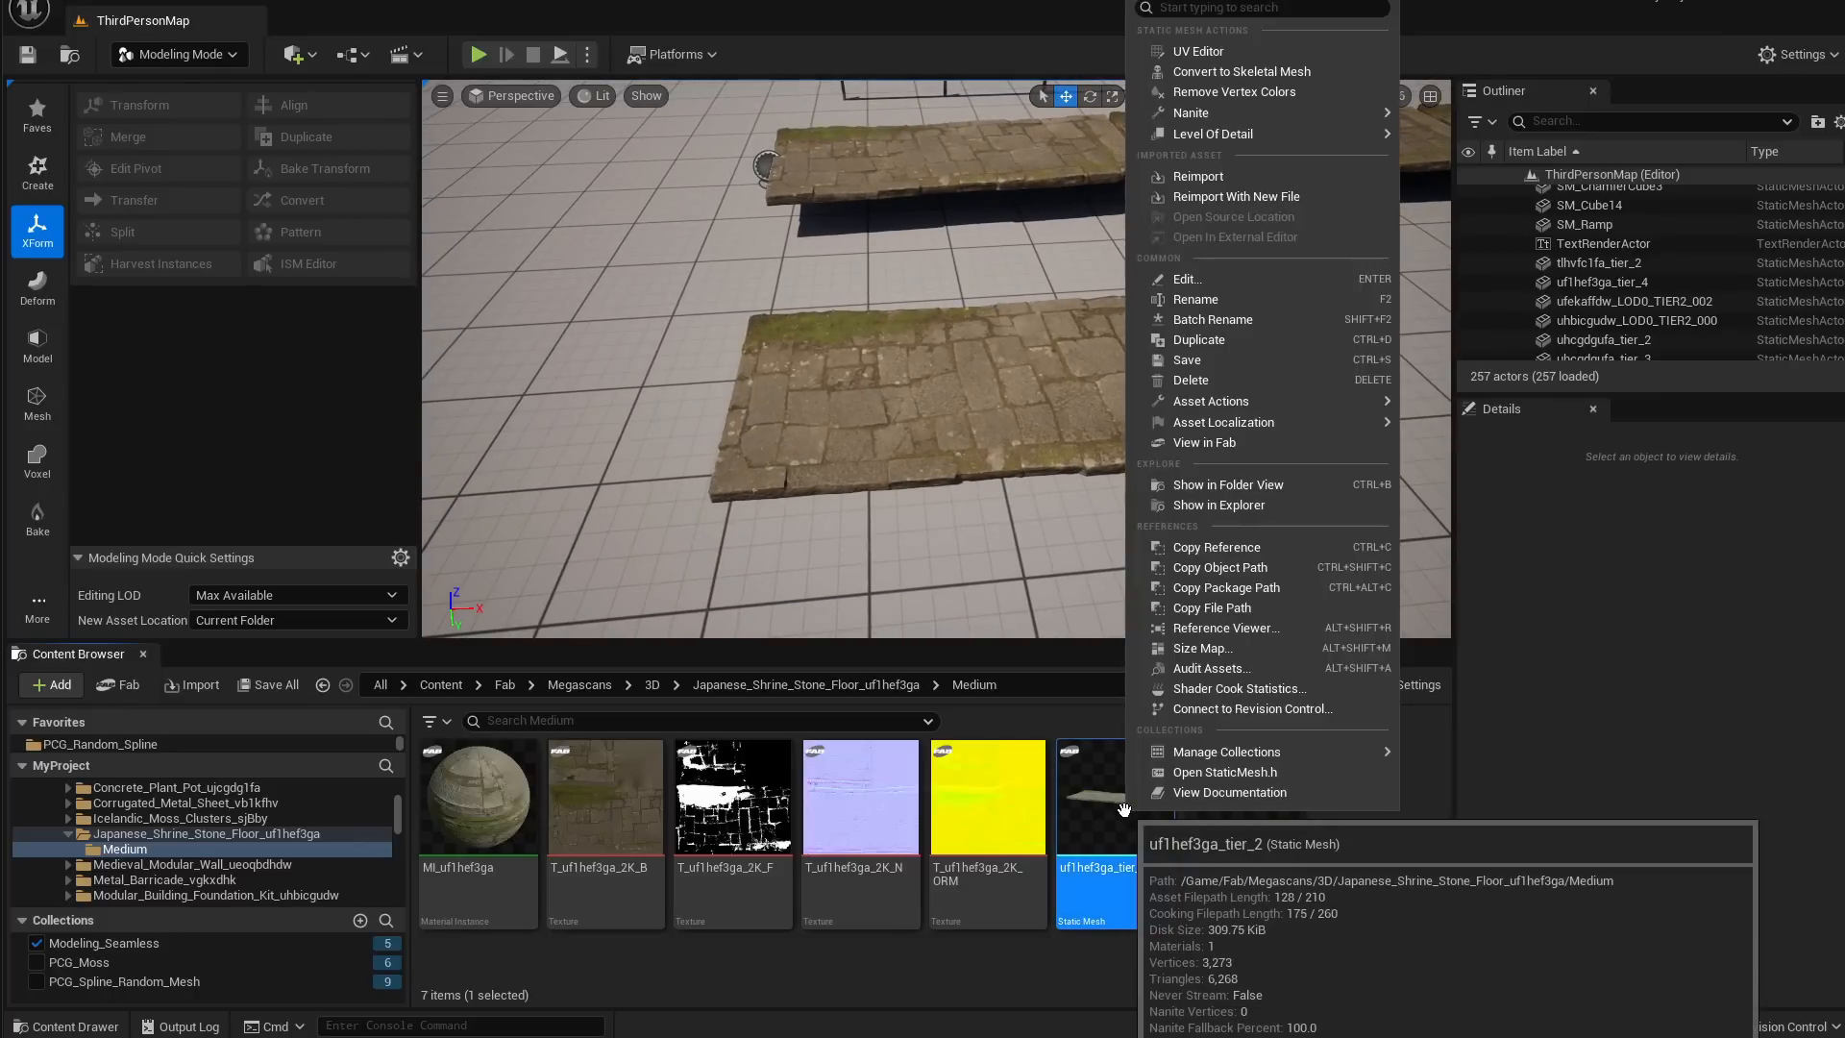
left_click(1180, 339)
key("Return")
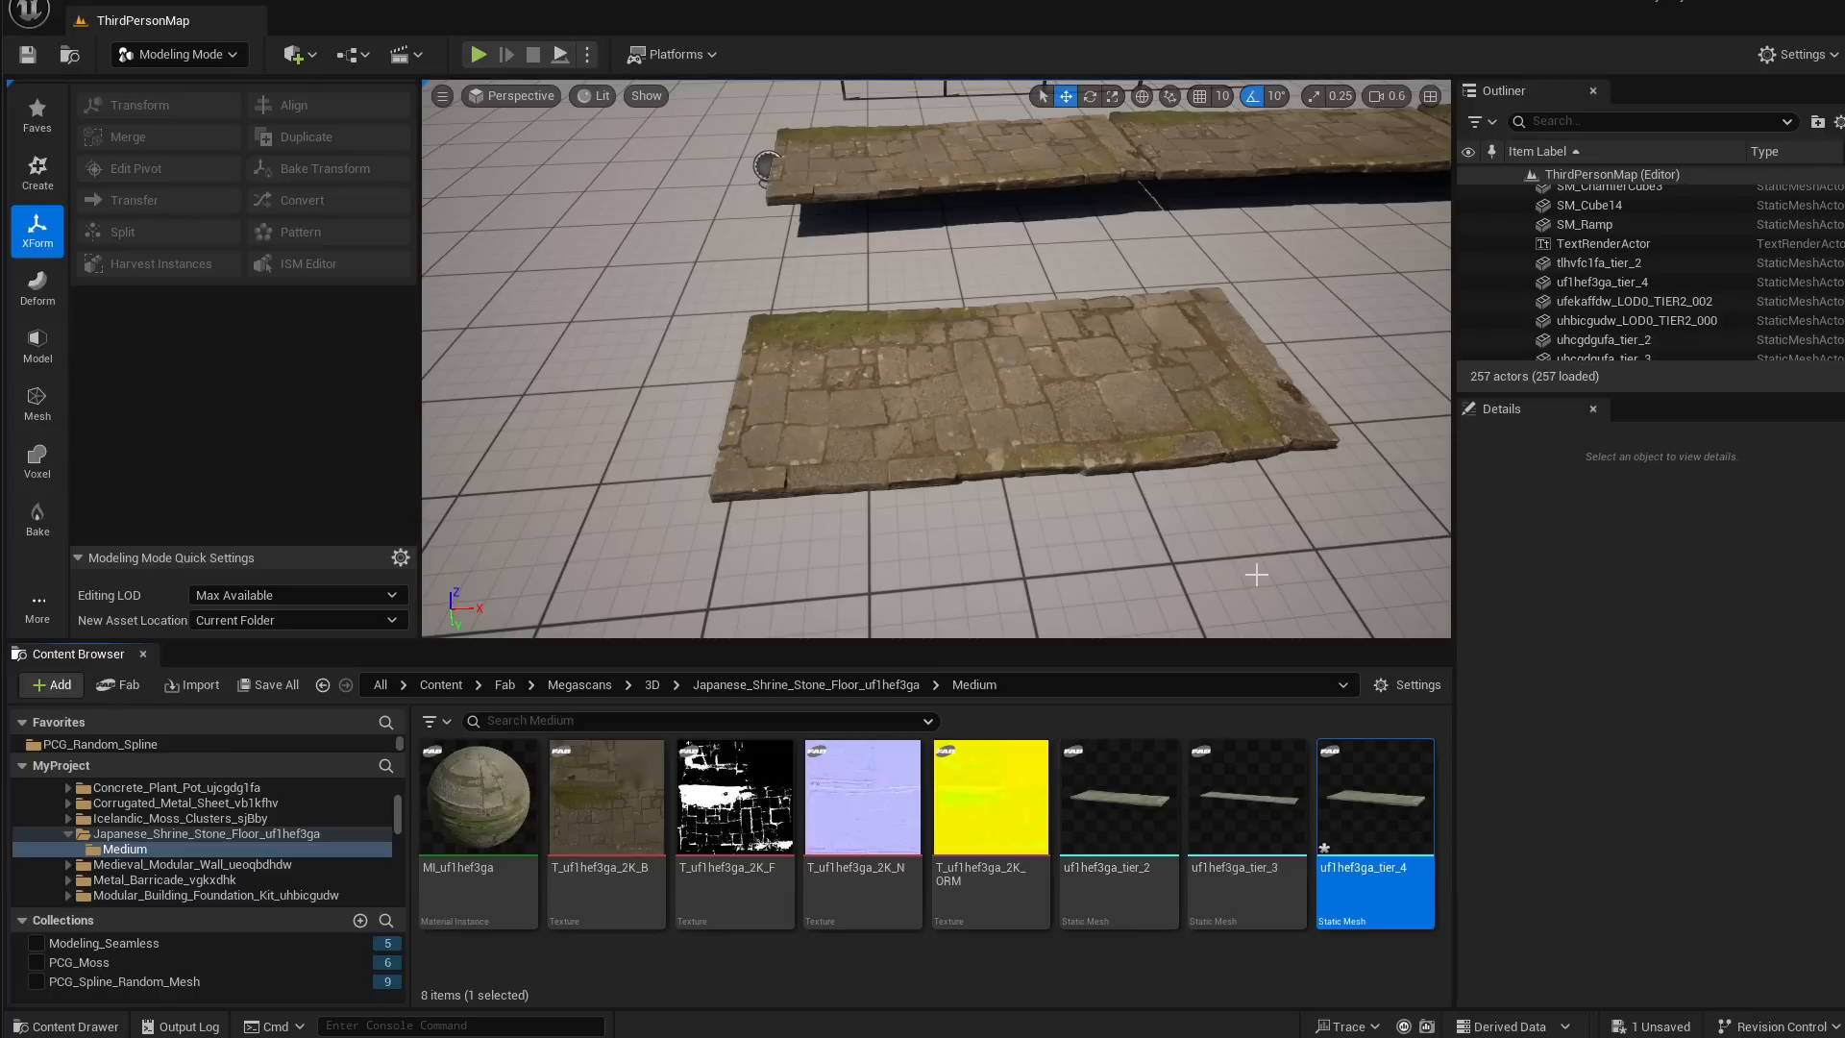
Place the uf1hef3ga_tier_4 mesh in the level where the old slab lay, moving it along Y to about 14302
mouse_move(1354, 808)
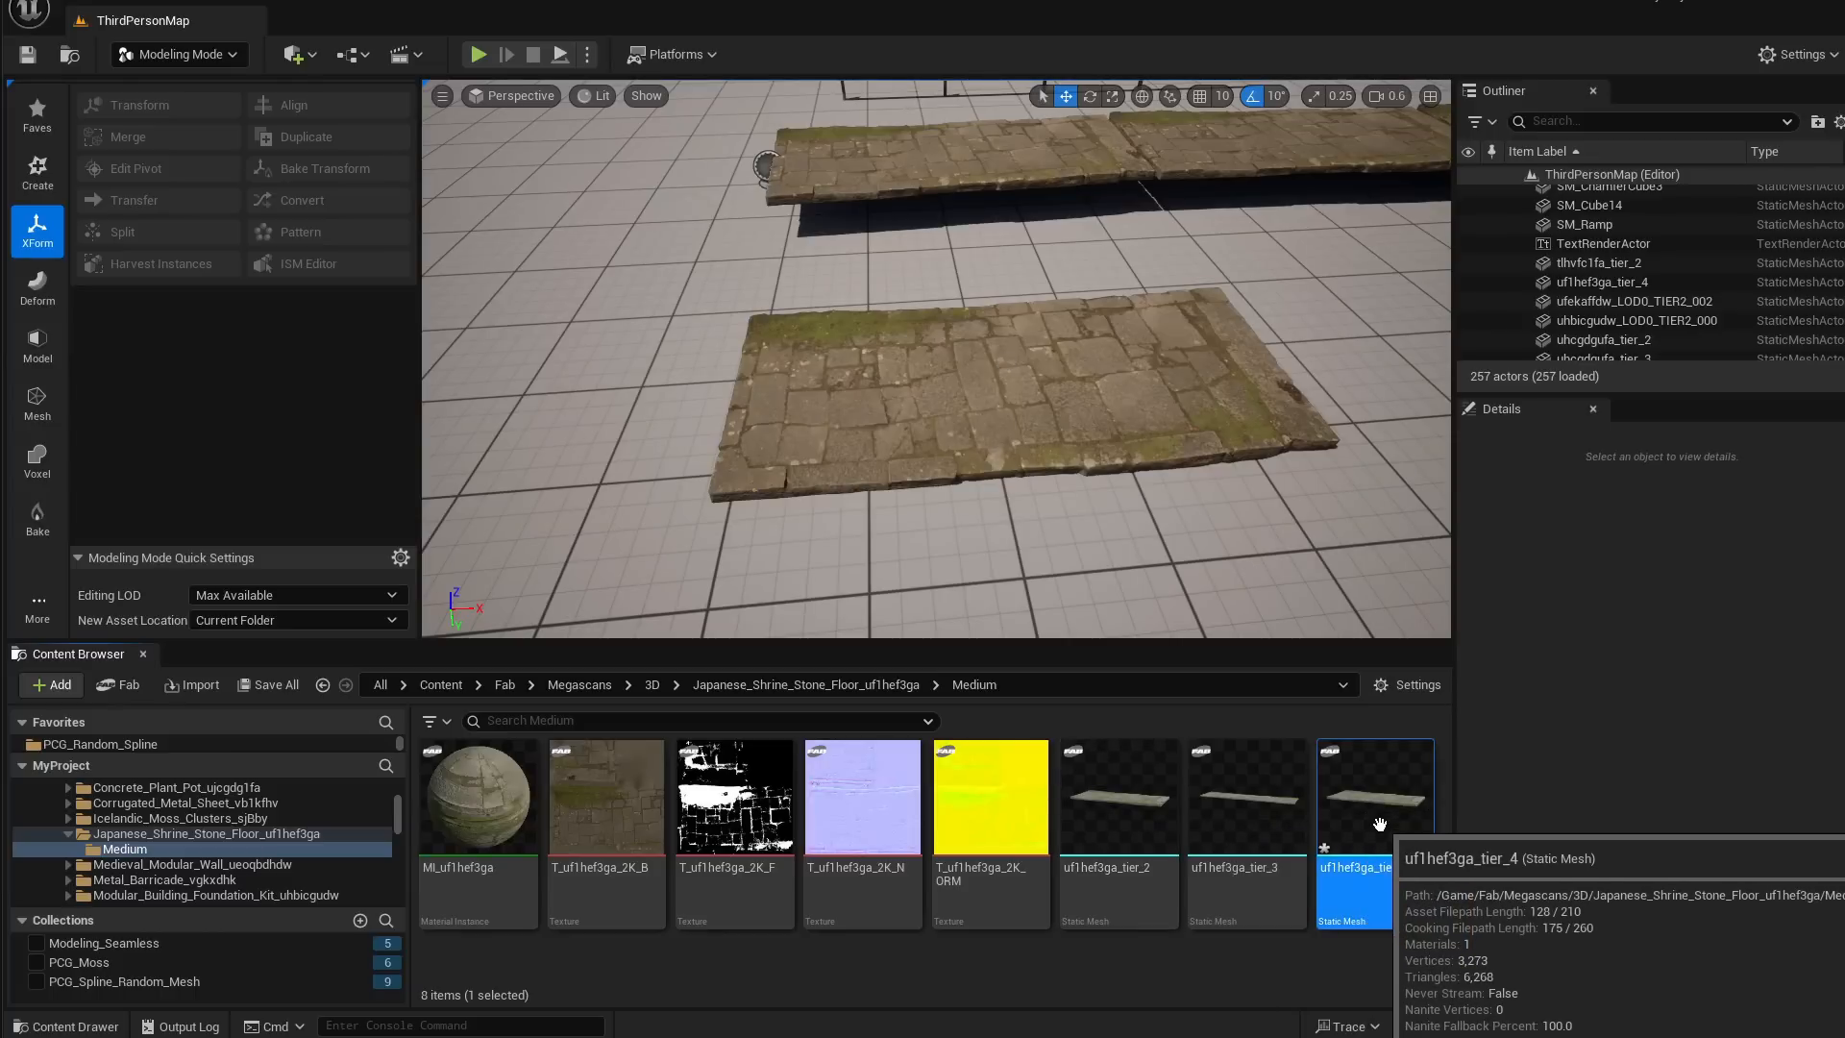
left_click_drag(1380, 824, 1062, 438)
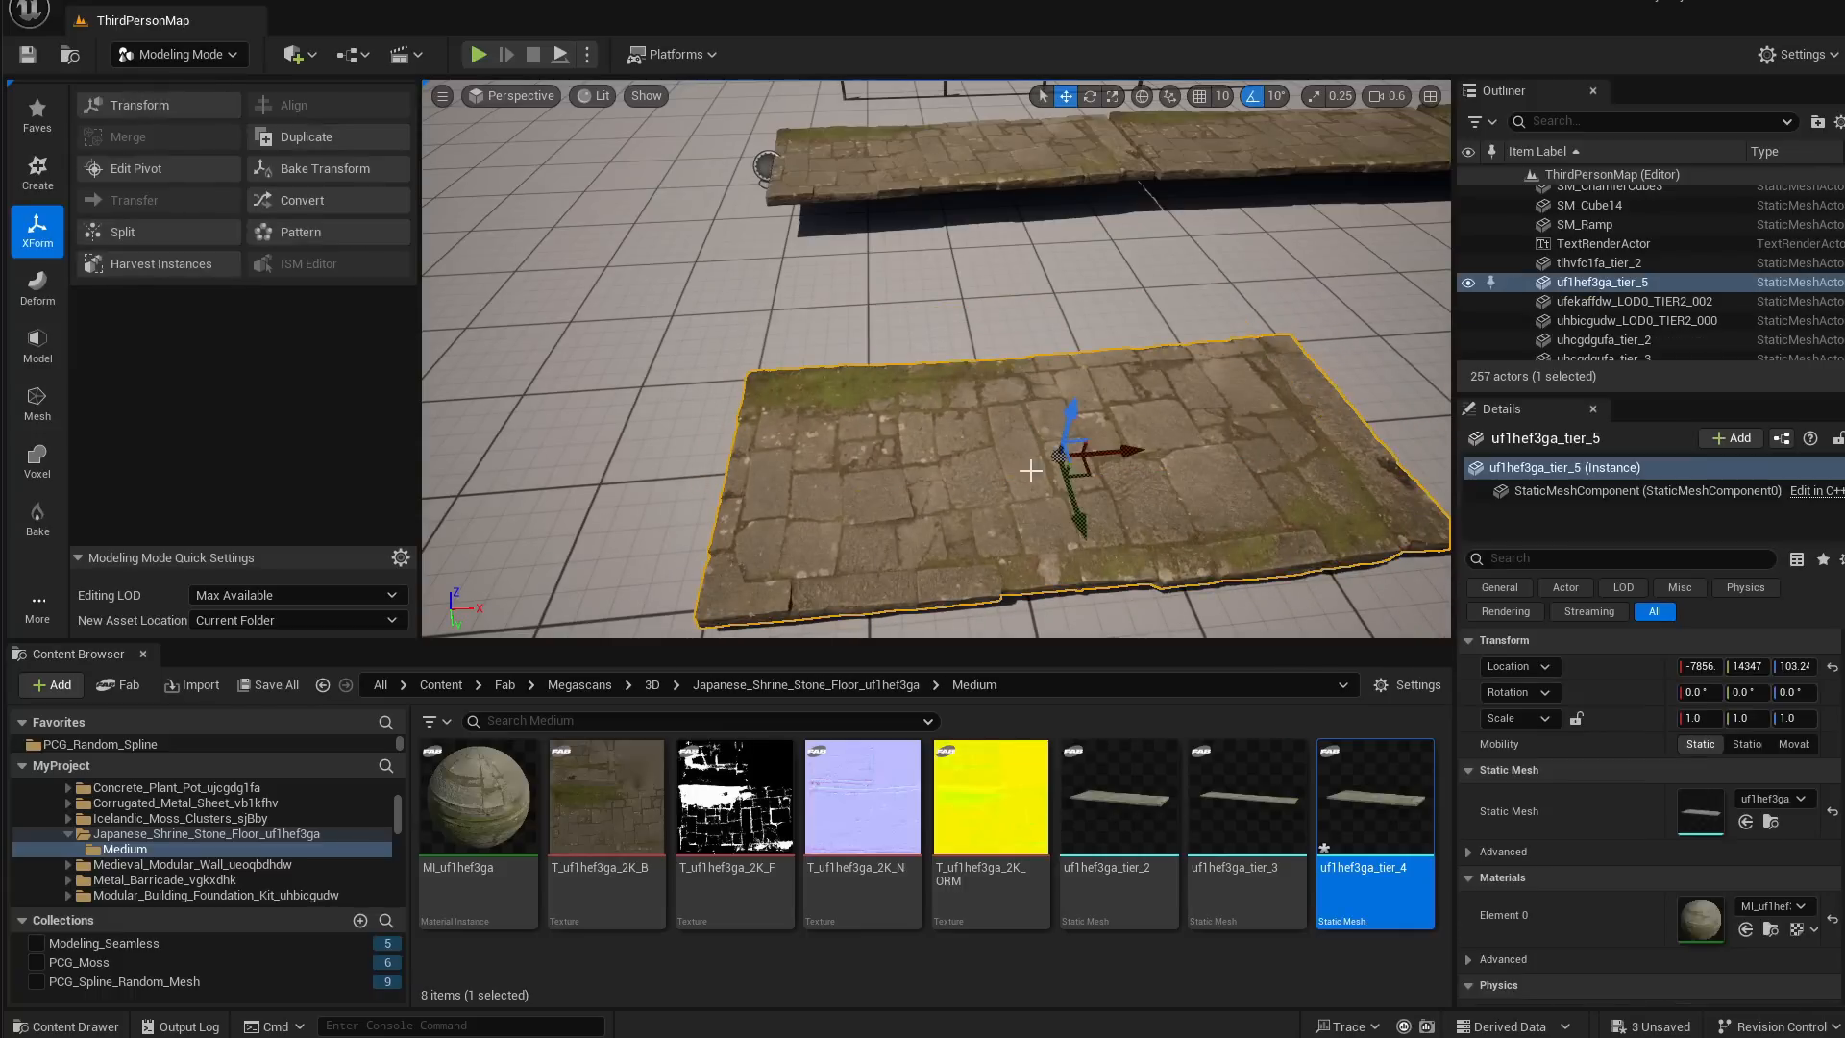
left_click_drag(1072, 517, 1050, 474)
Add a cube to the level and position it over the stone slab's end at about X -8144, Y 14304, Z 121.8
left_click(295, 55)
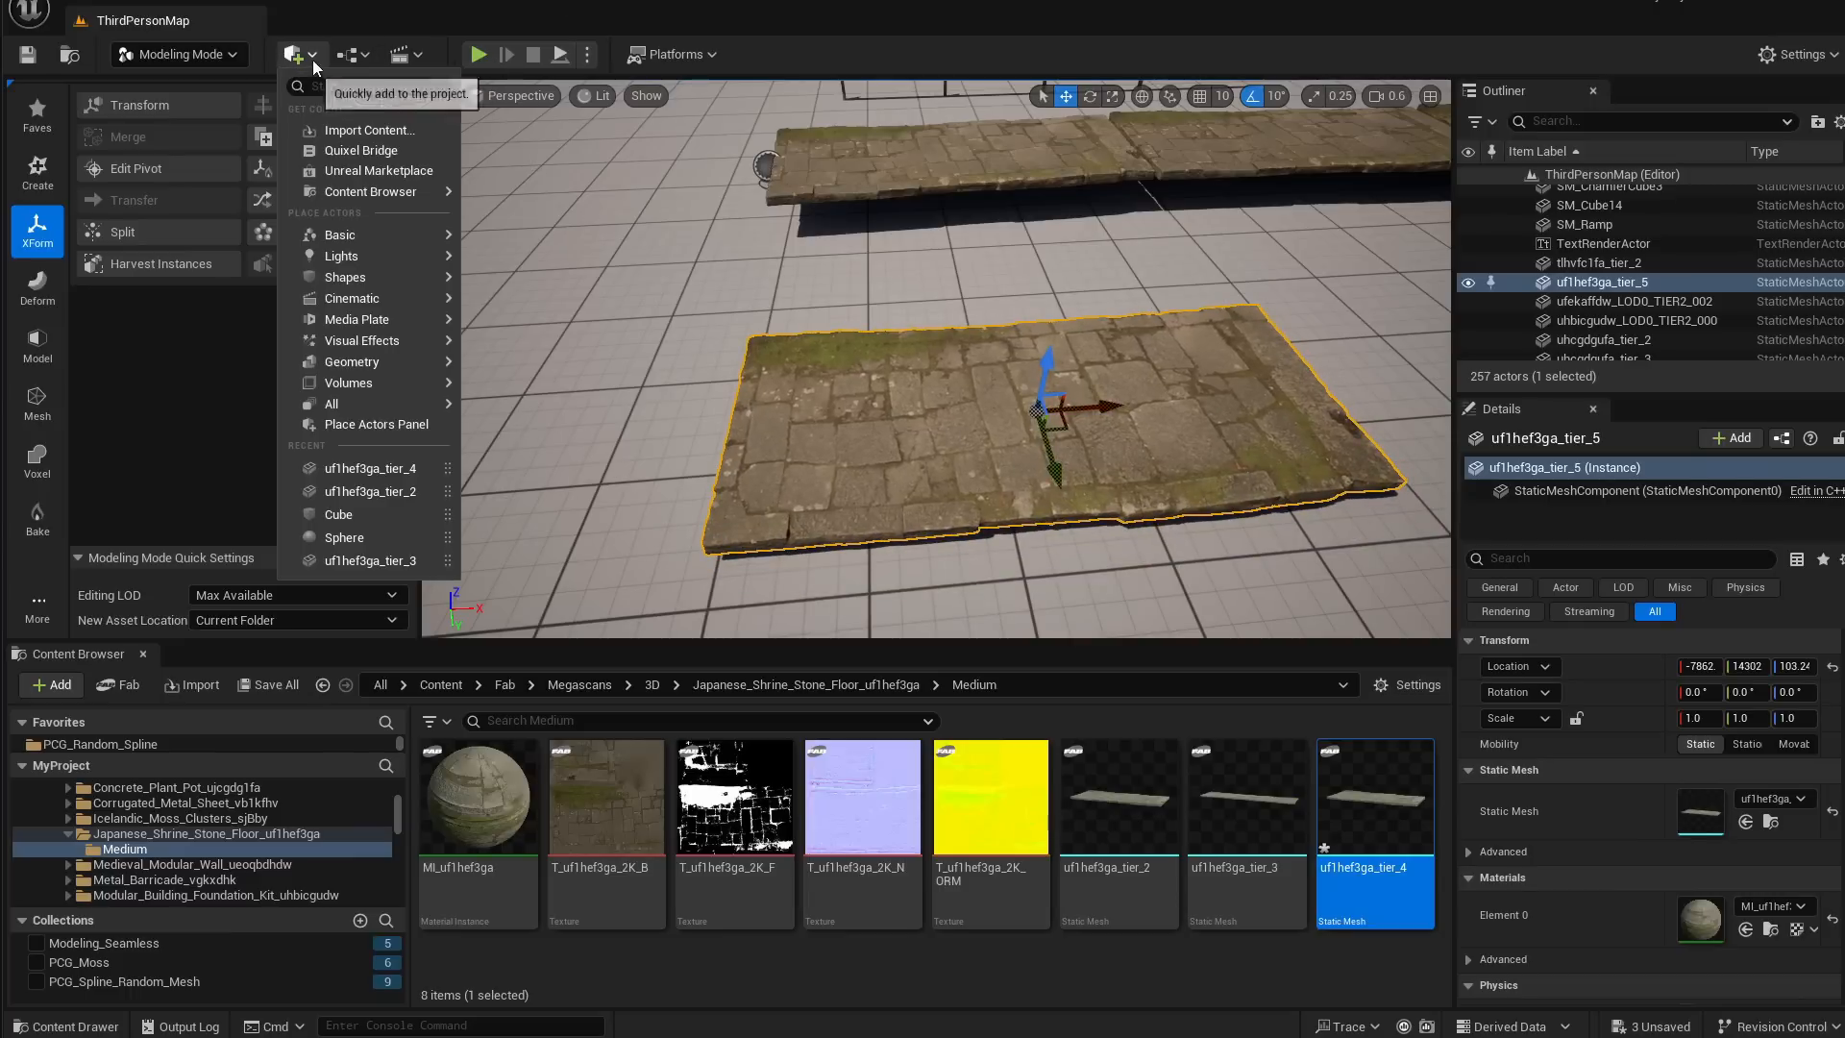
mouse_move(375, 276)
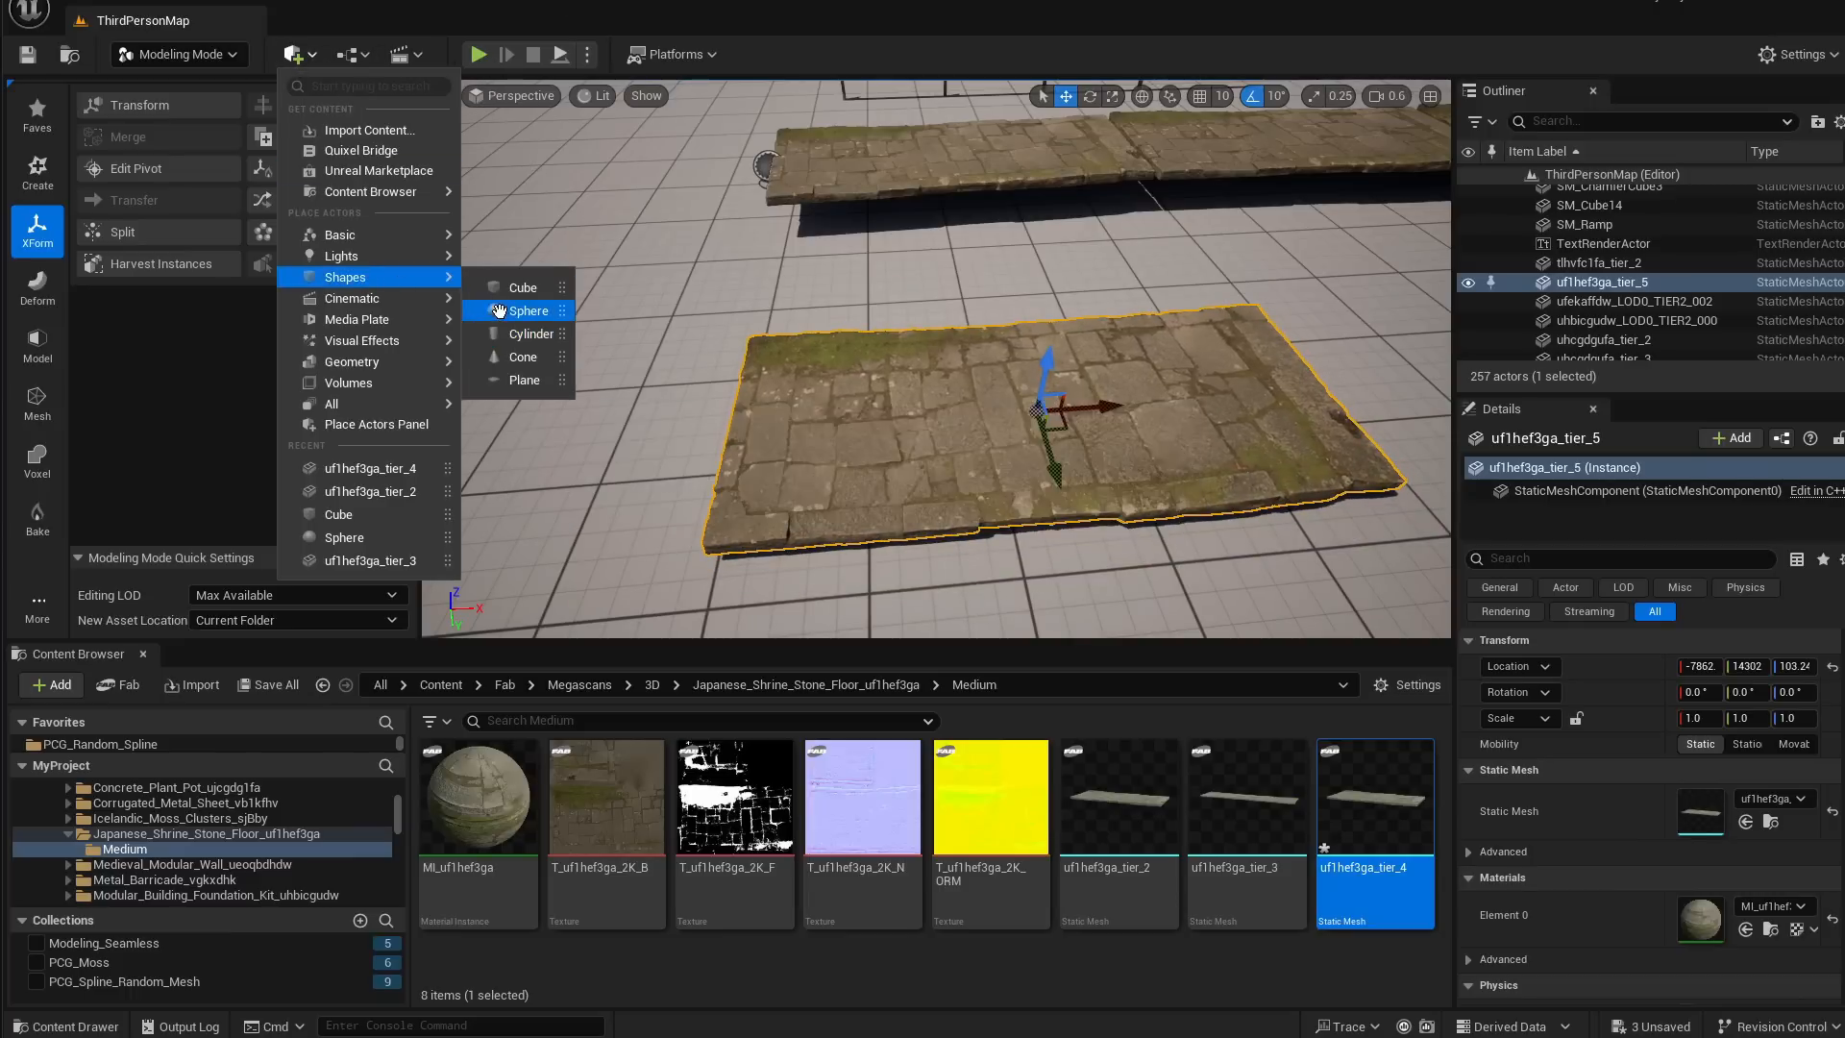
left_click(523, 287)
left_click_drag(937, 303, 930, 190)
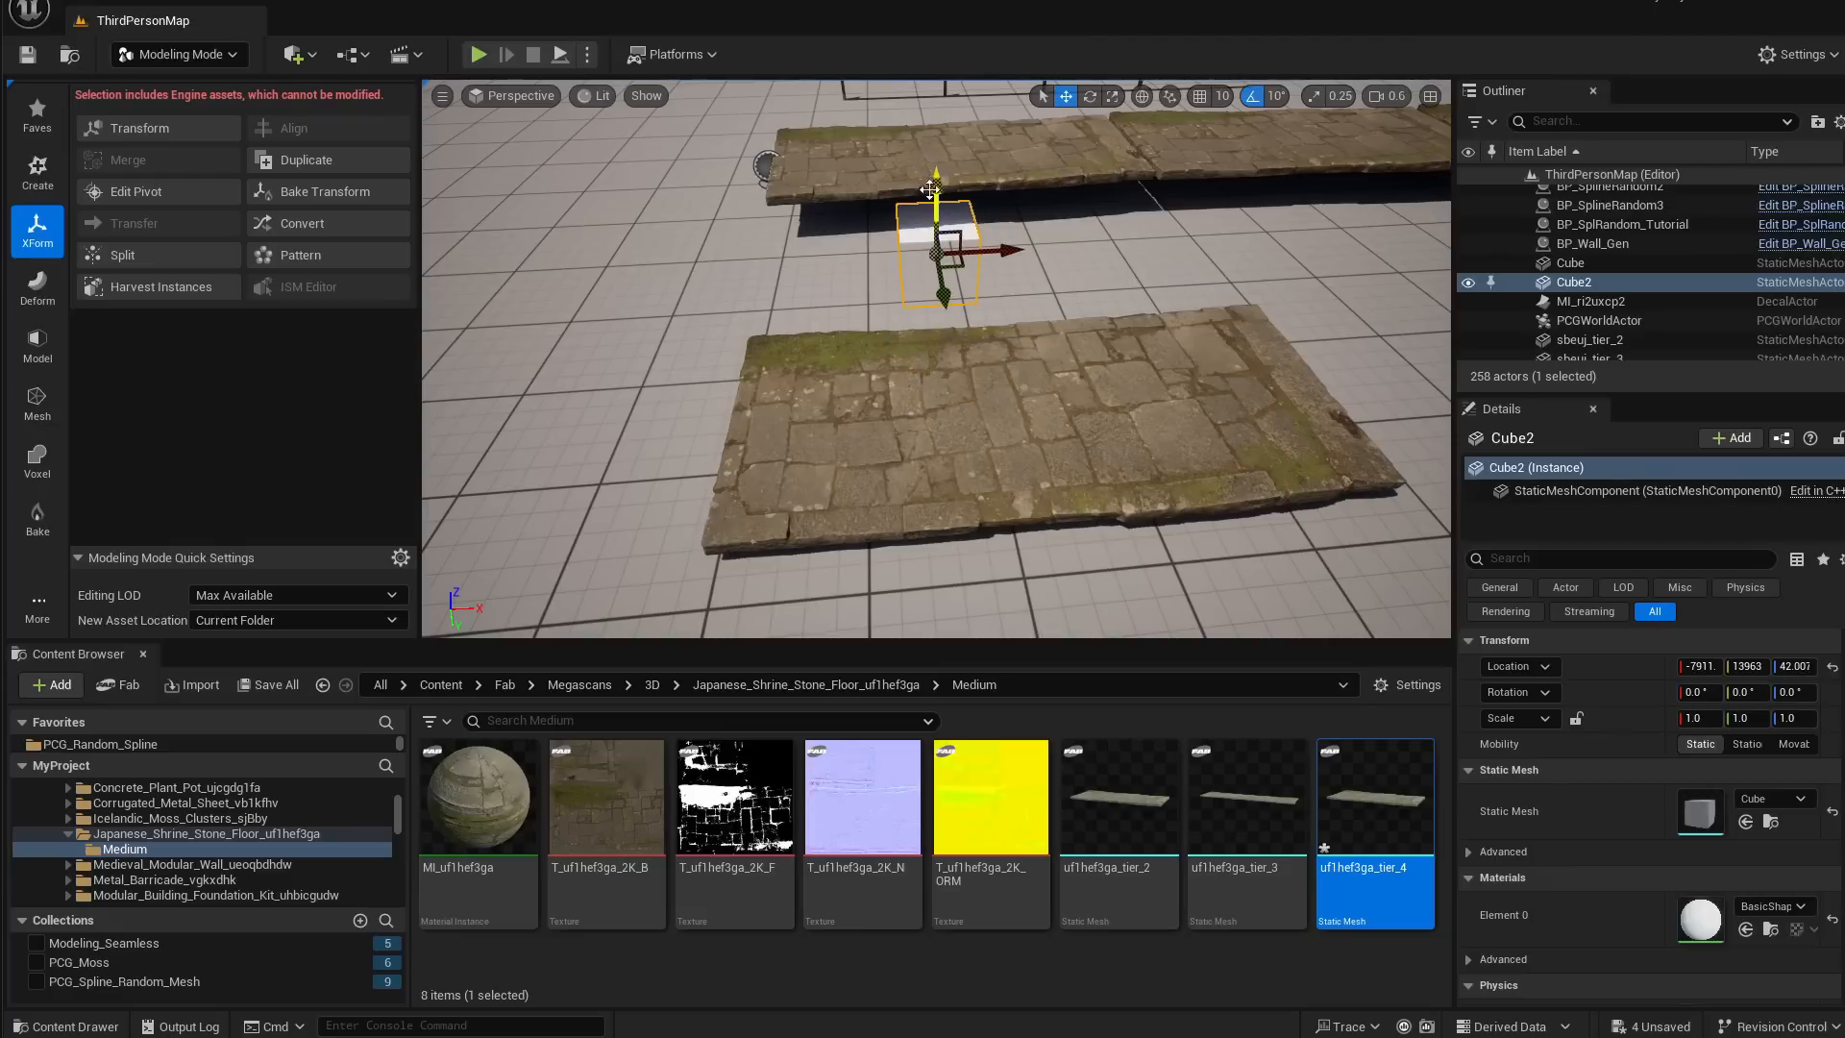
left_click_drag(931, 288, 988, 540)
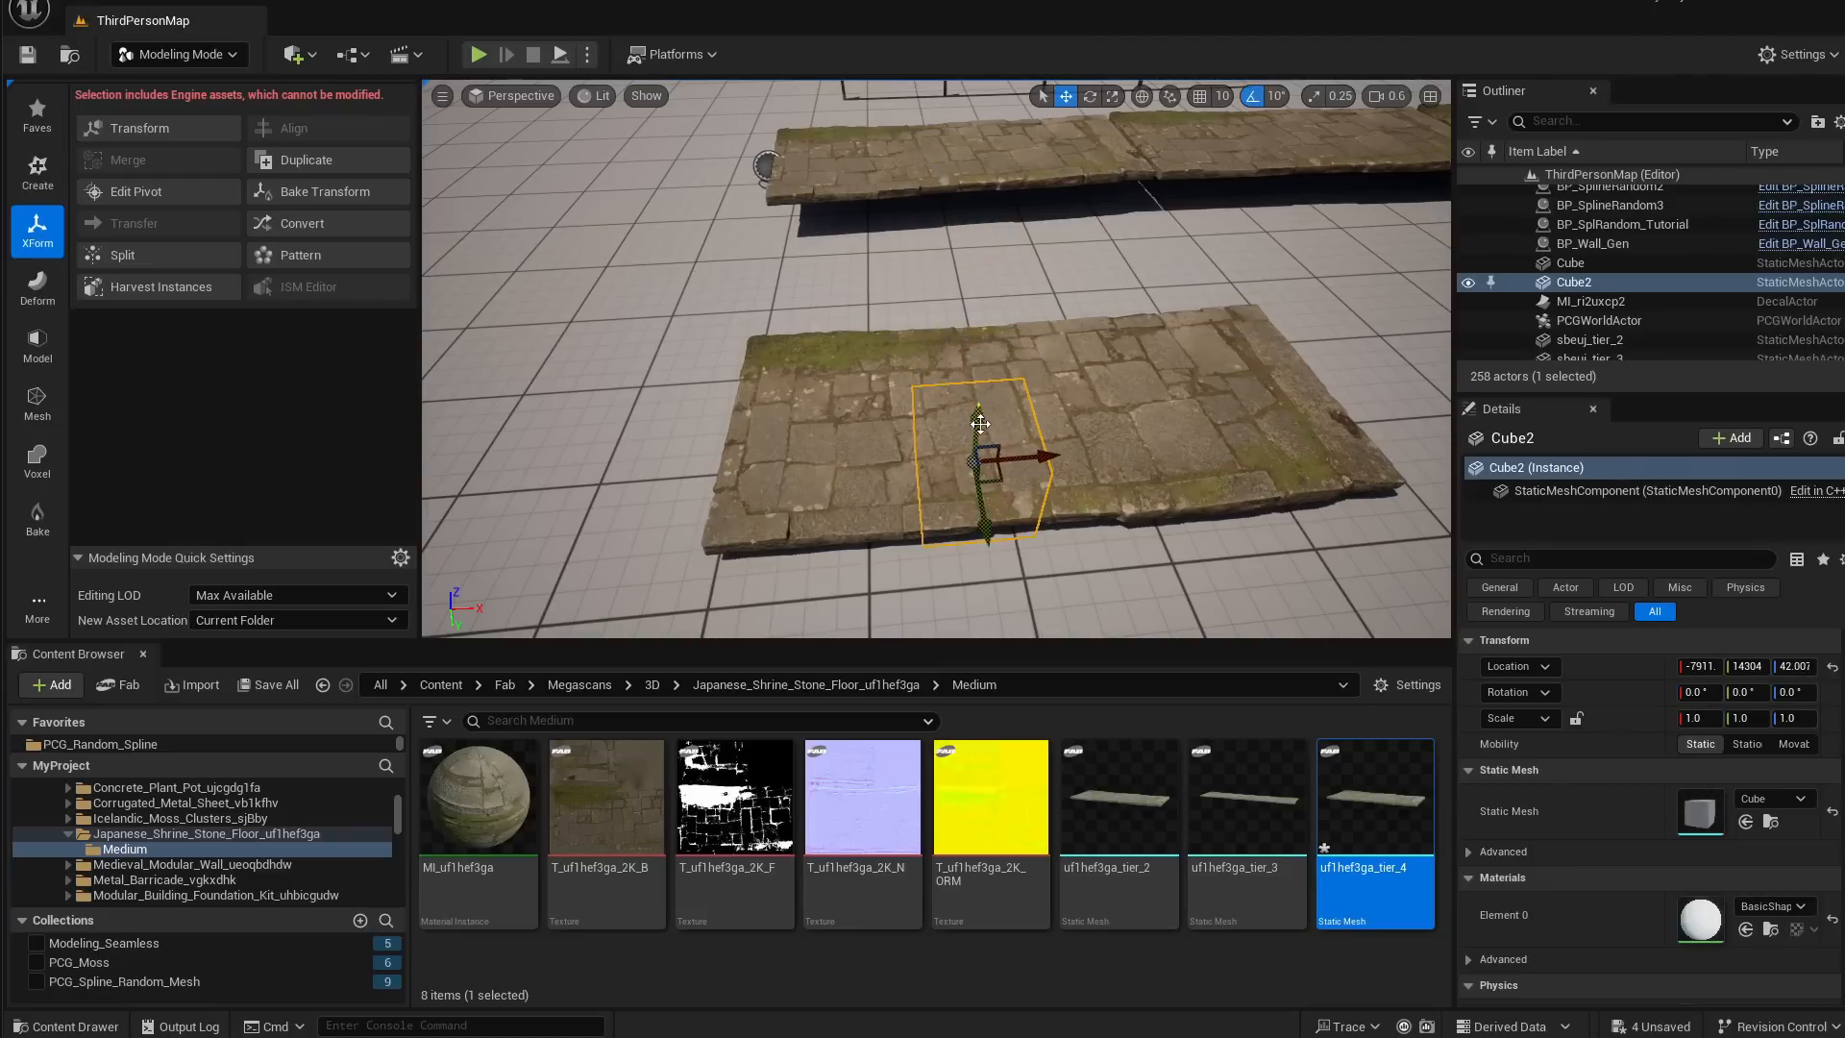
left_click_drag(979, 423, 733, 398)
Scale the cube to about 2.96 in Y and 1.34 in Z so it covers the full width of the slab's end
right_click_drag(733, 398, 653, 411)
key("r")
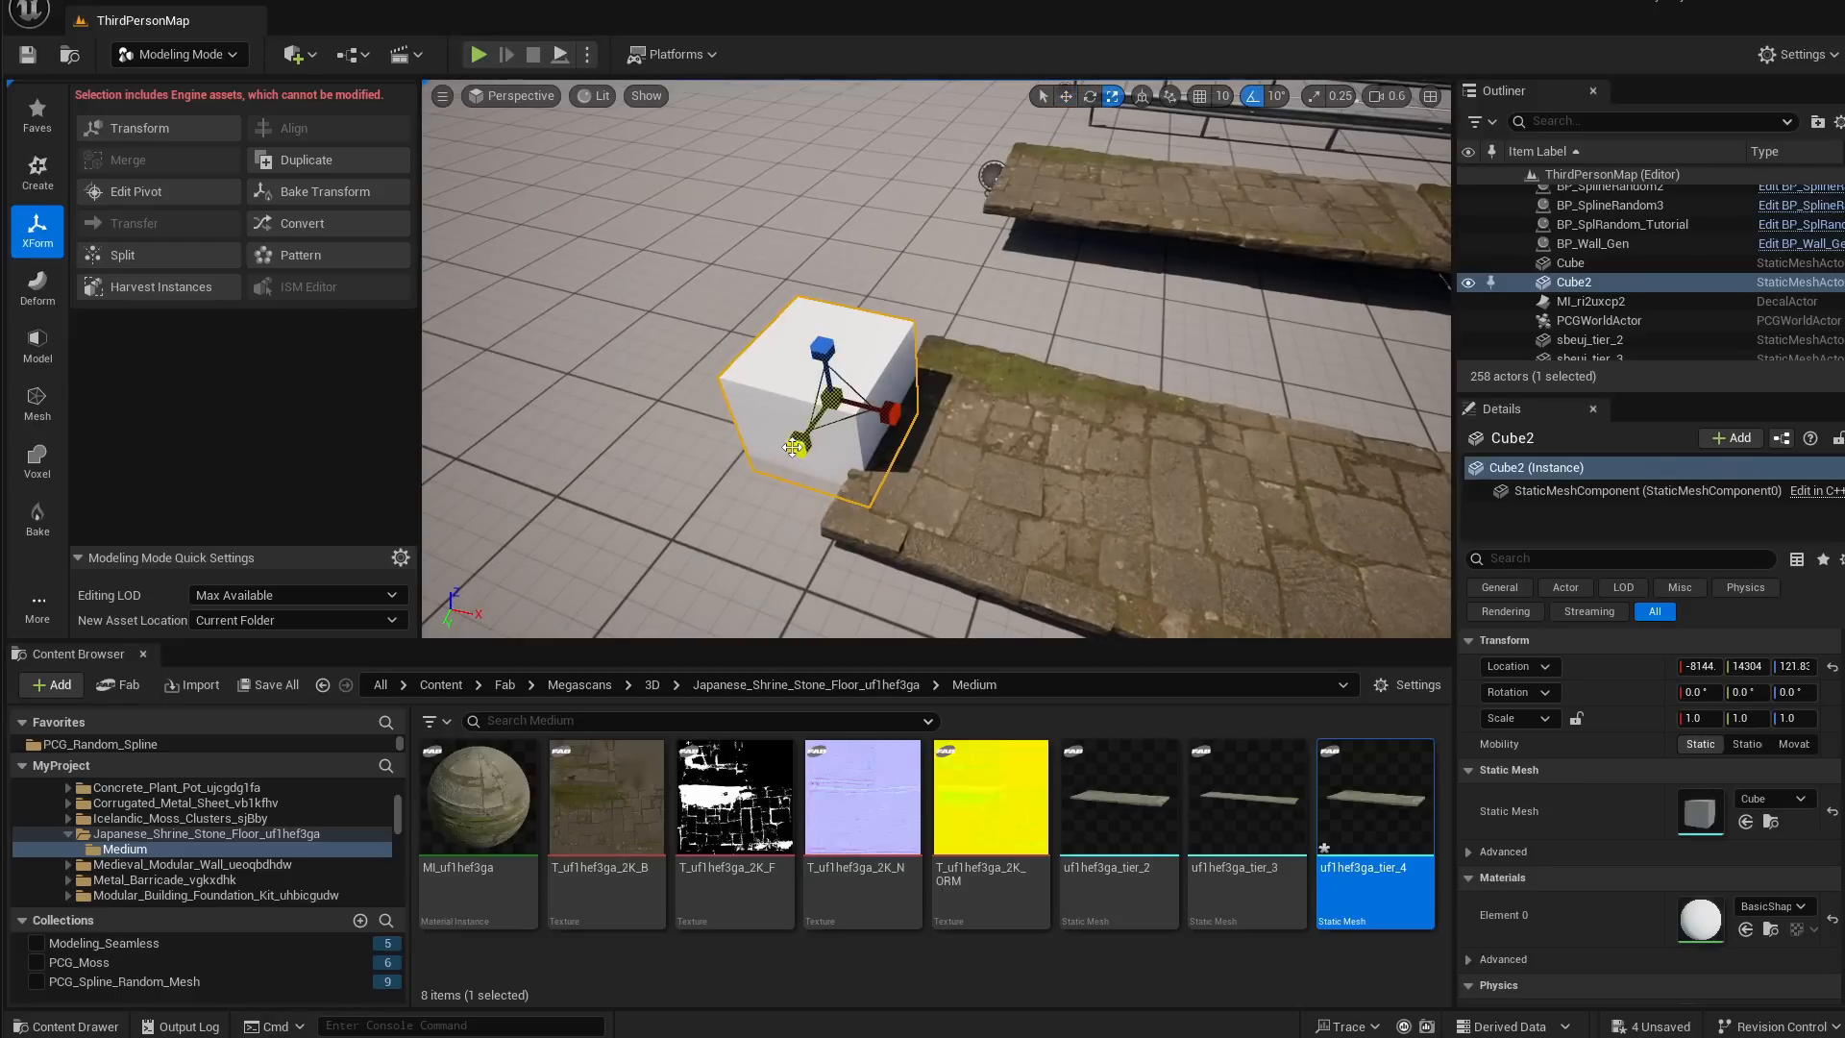
left_click_drag(792, 447, 820, 322)
mouse_move(1010, 464)
right_mouse_down()
mouse_move(970, 485)
mouse_move(951, 423)
mouse_move(1009, 464)
right_mouse_up()
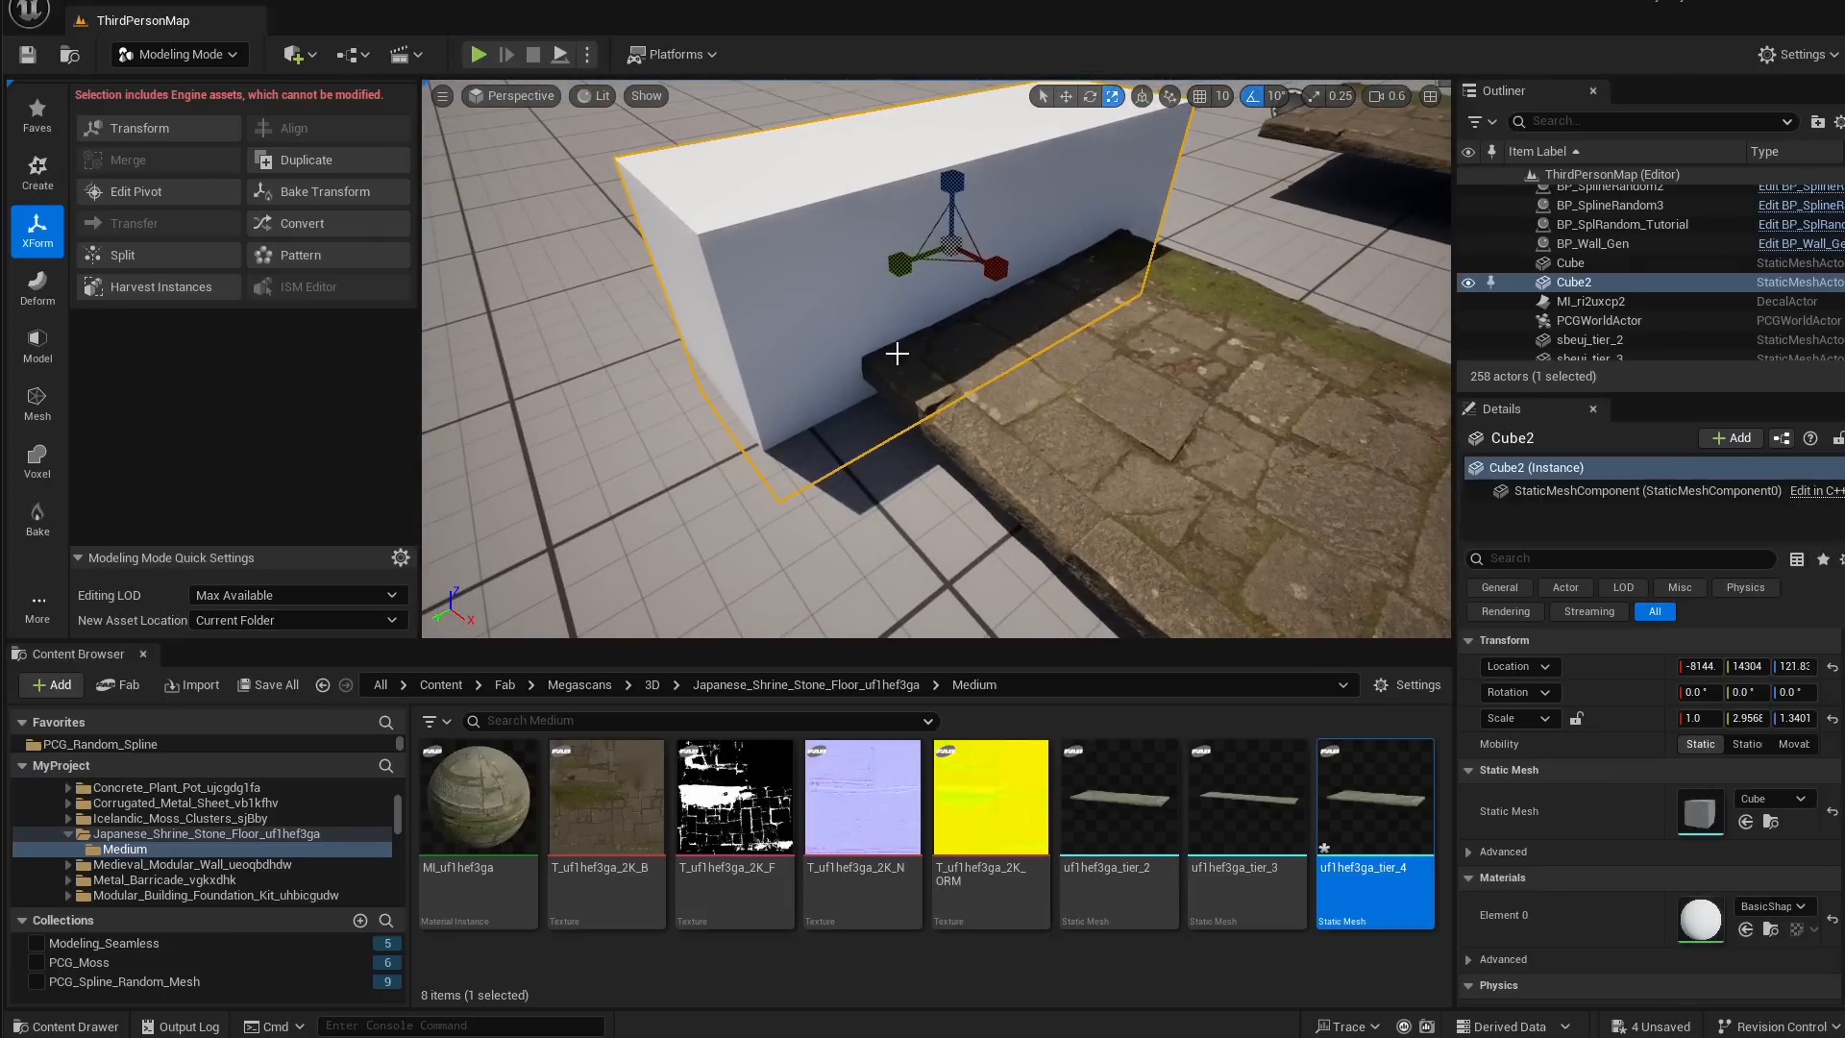
Start a Mesh Boolean with the stone slab as first object and the cube as second, using the Difference A - B operation
right_click_drag(980, 313, 1029, 423)
left_click(1050, 486)
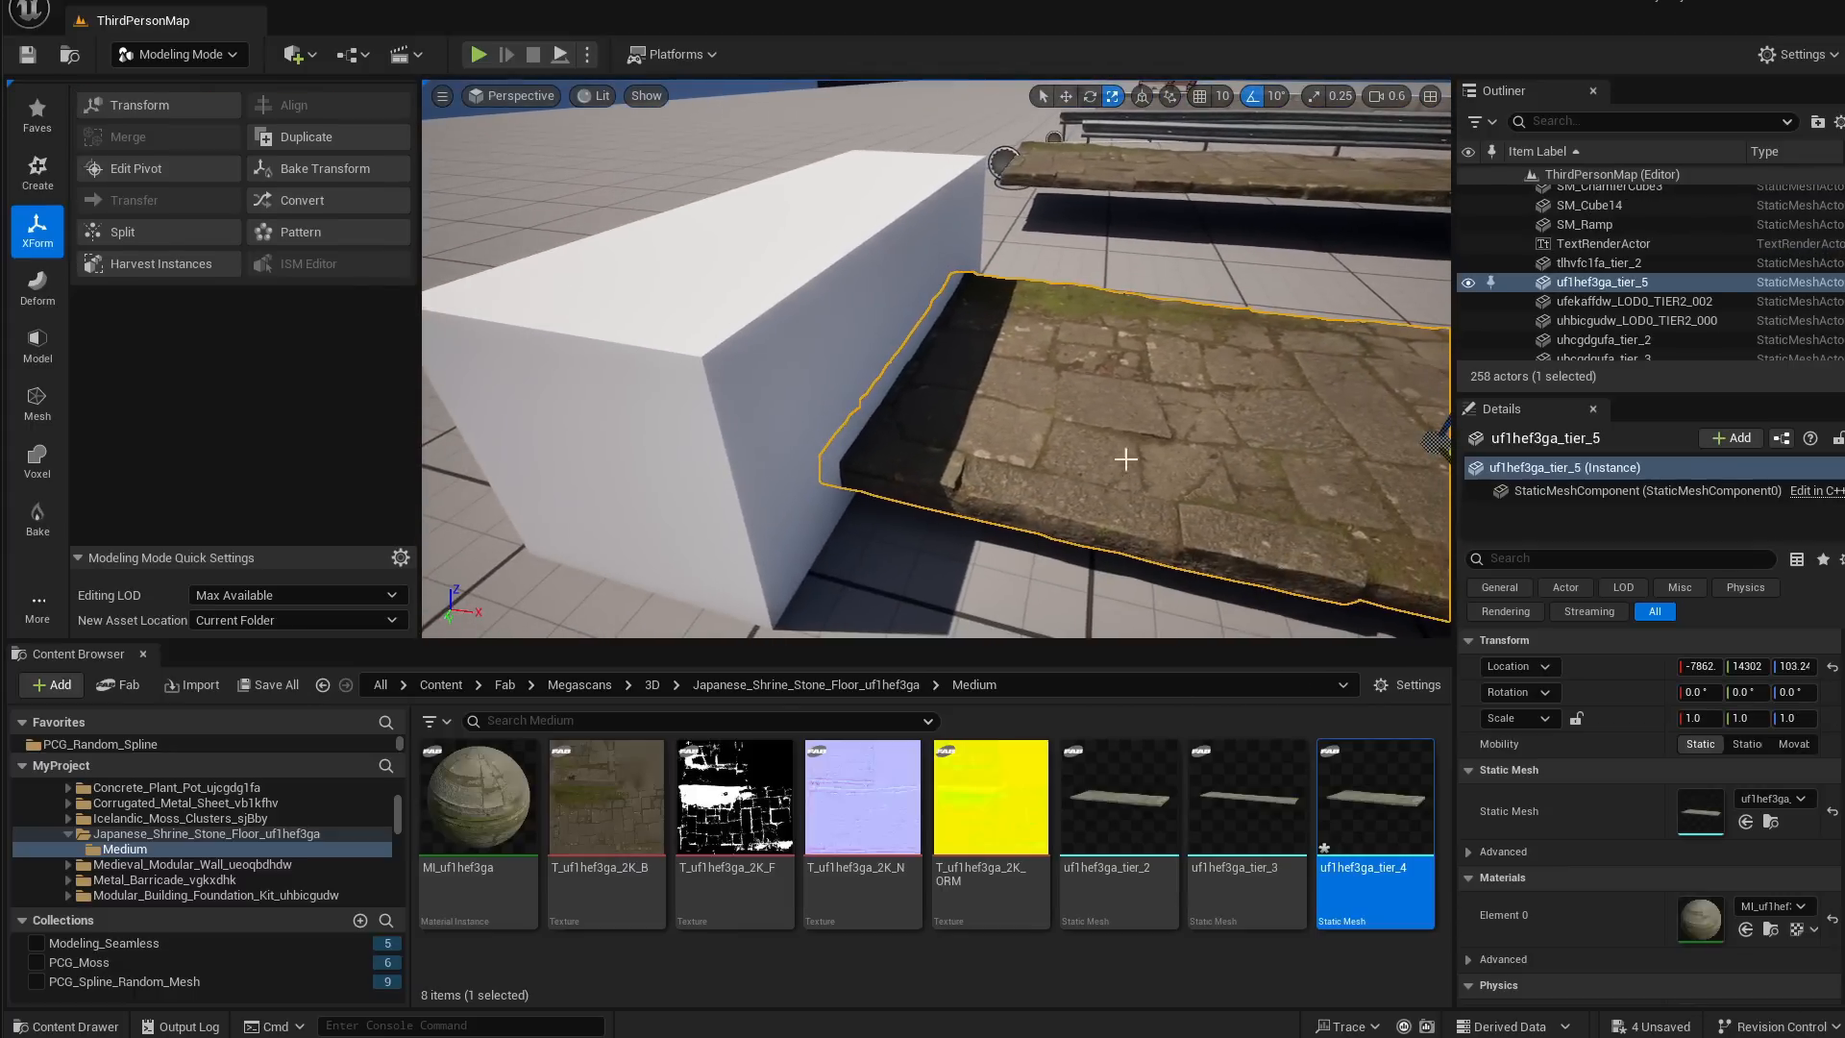
left_click(784, 330, "ctrl")
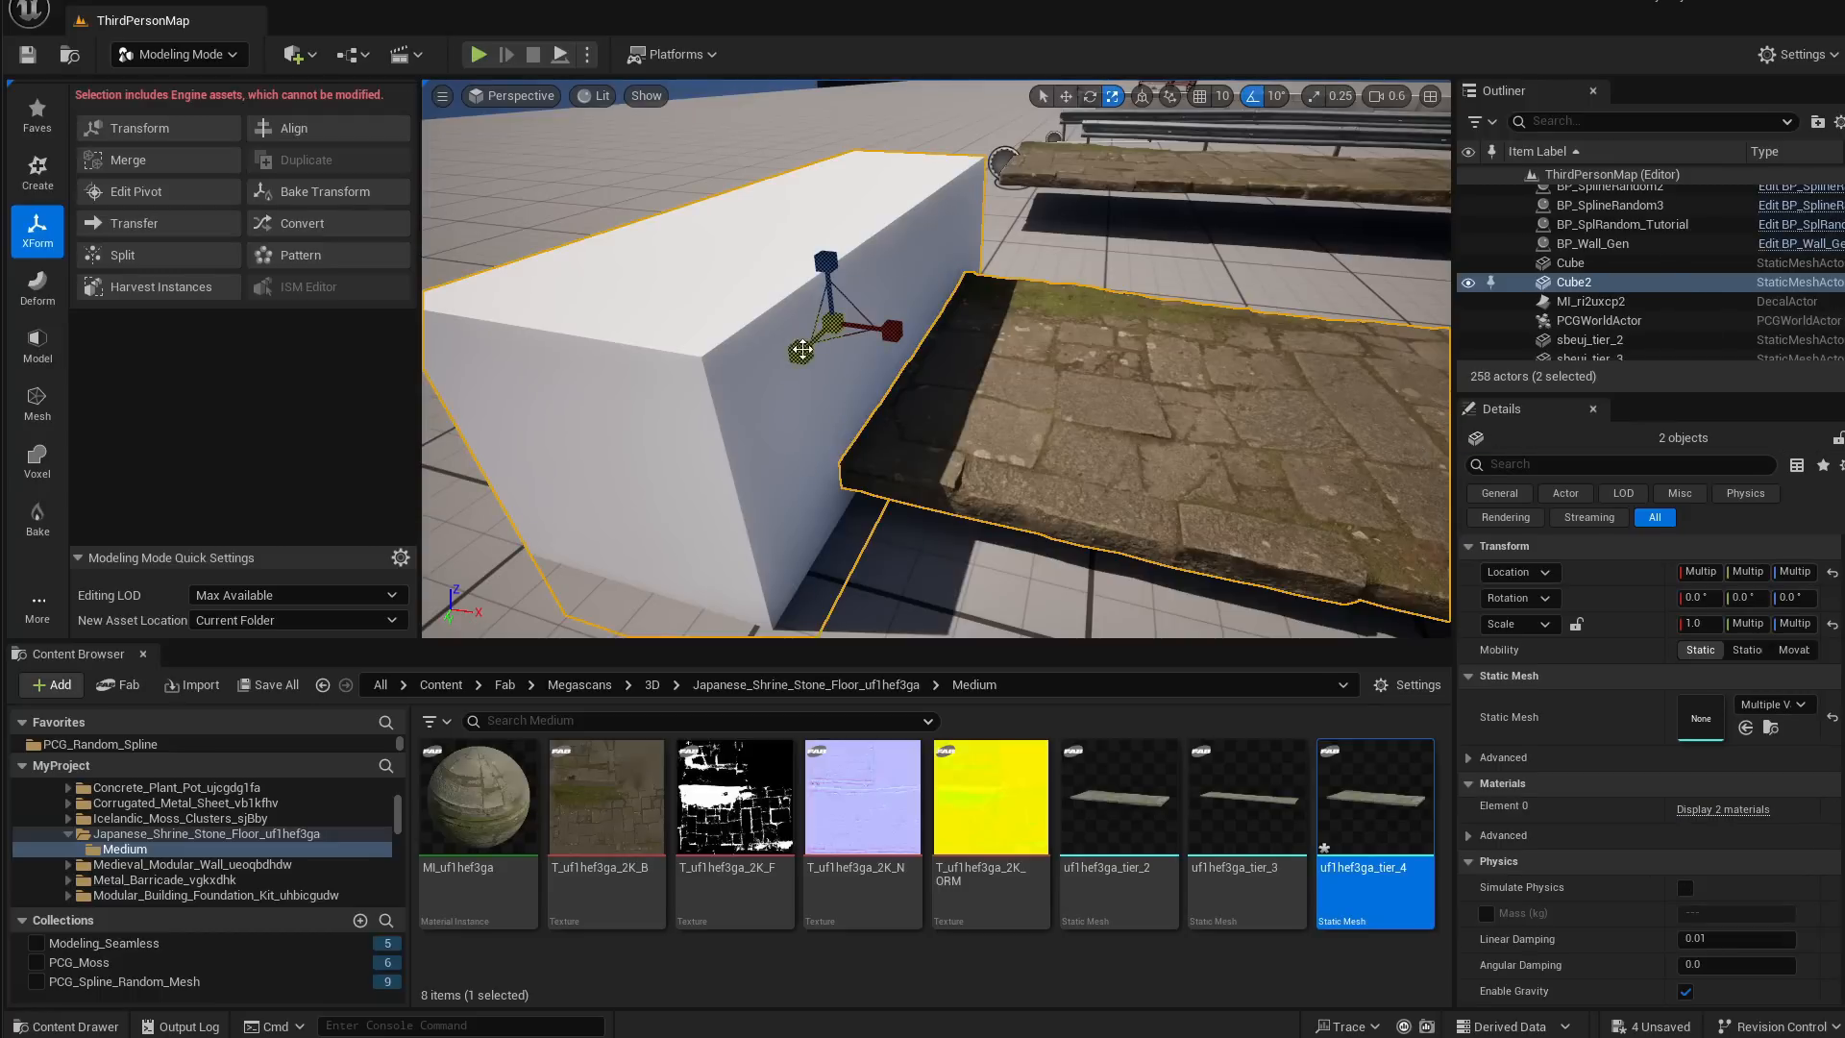
left_click(35, 346)
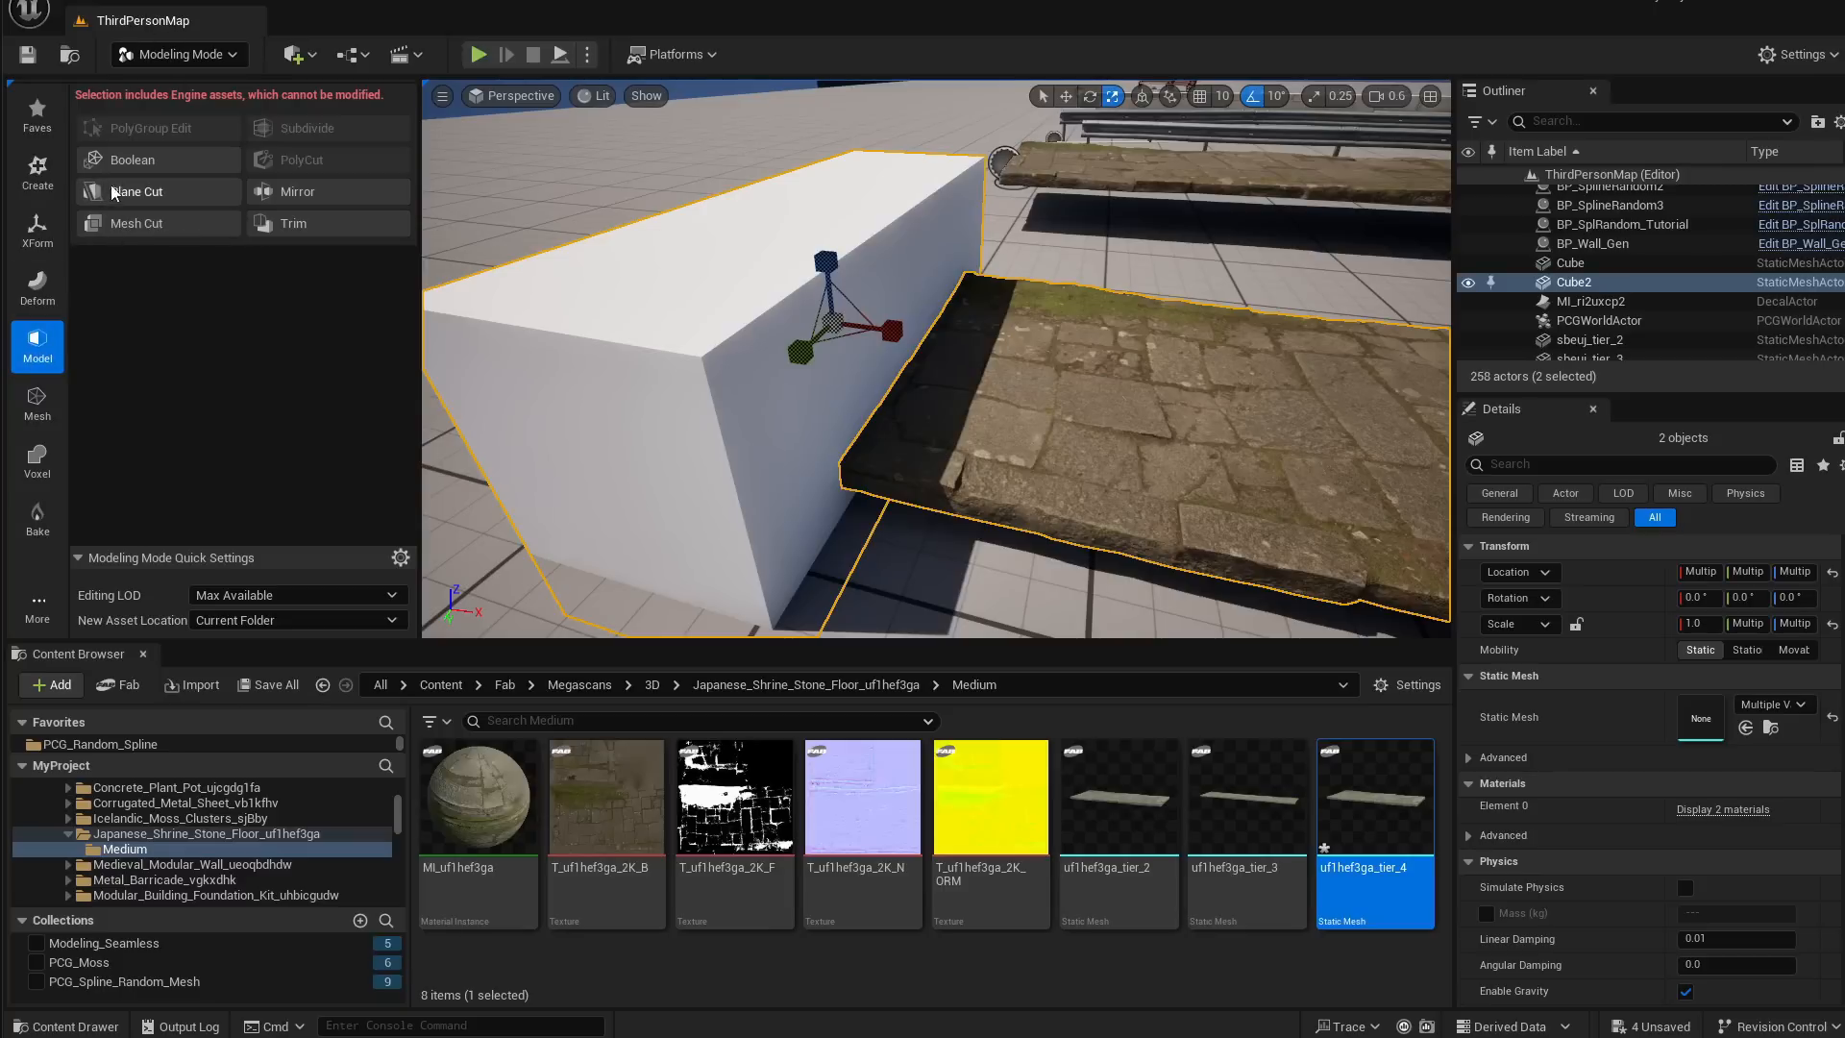
left_click(138, 159)
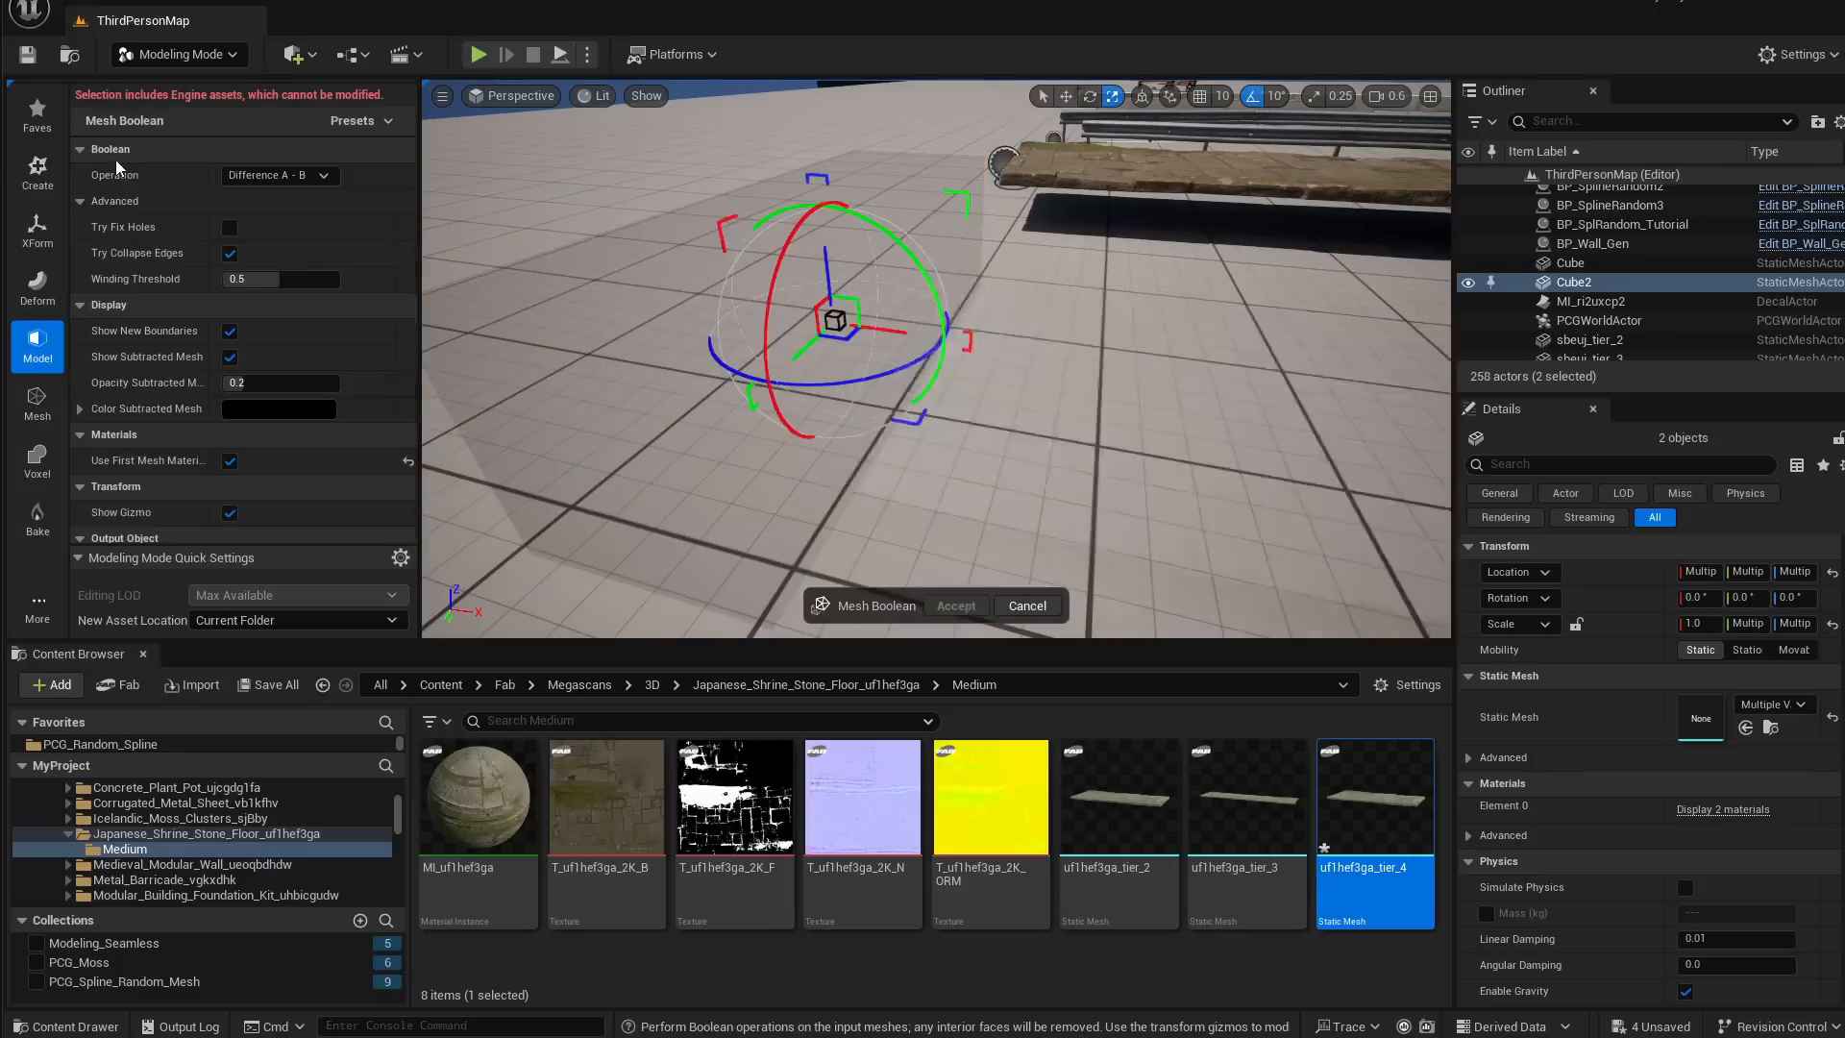
left_click(275, 177)
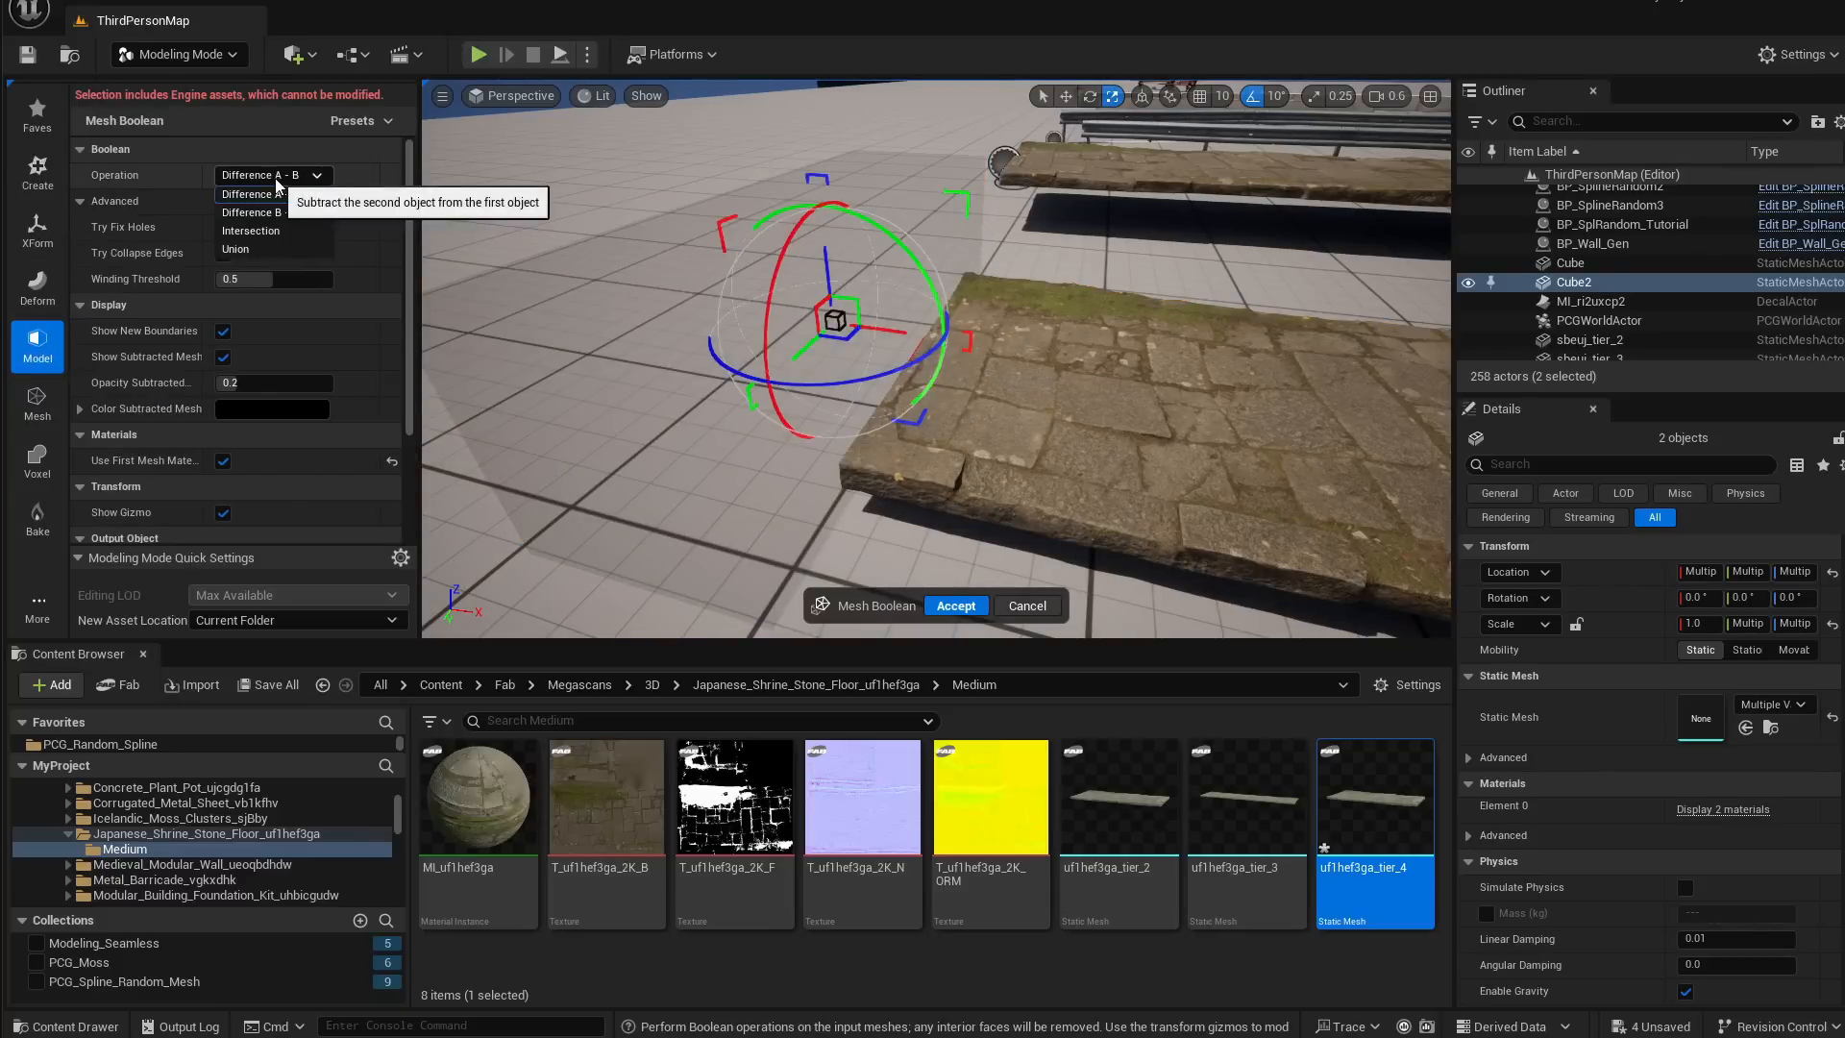
left_click(274, 192)
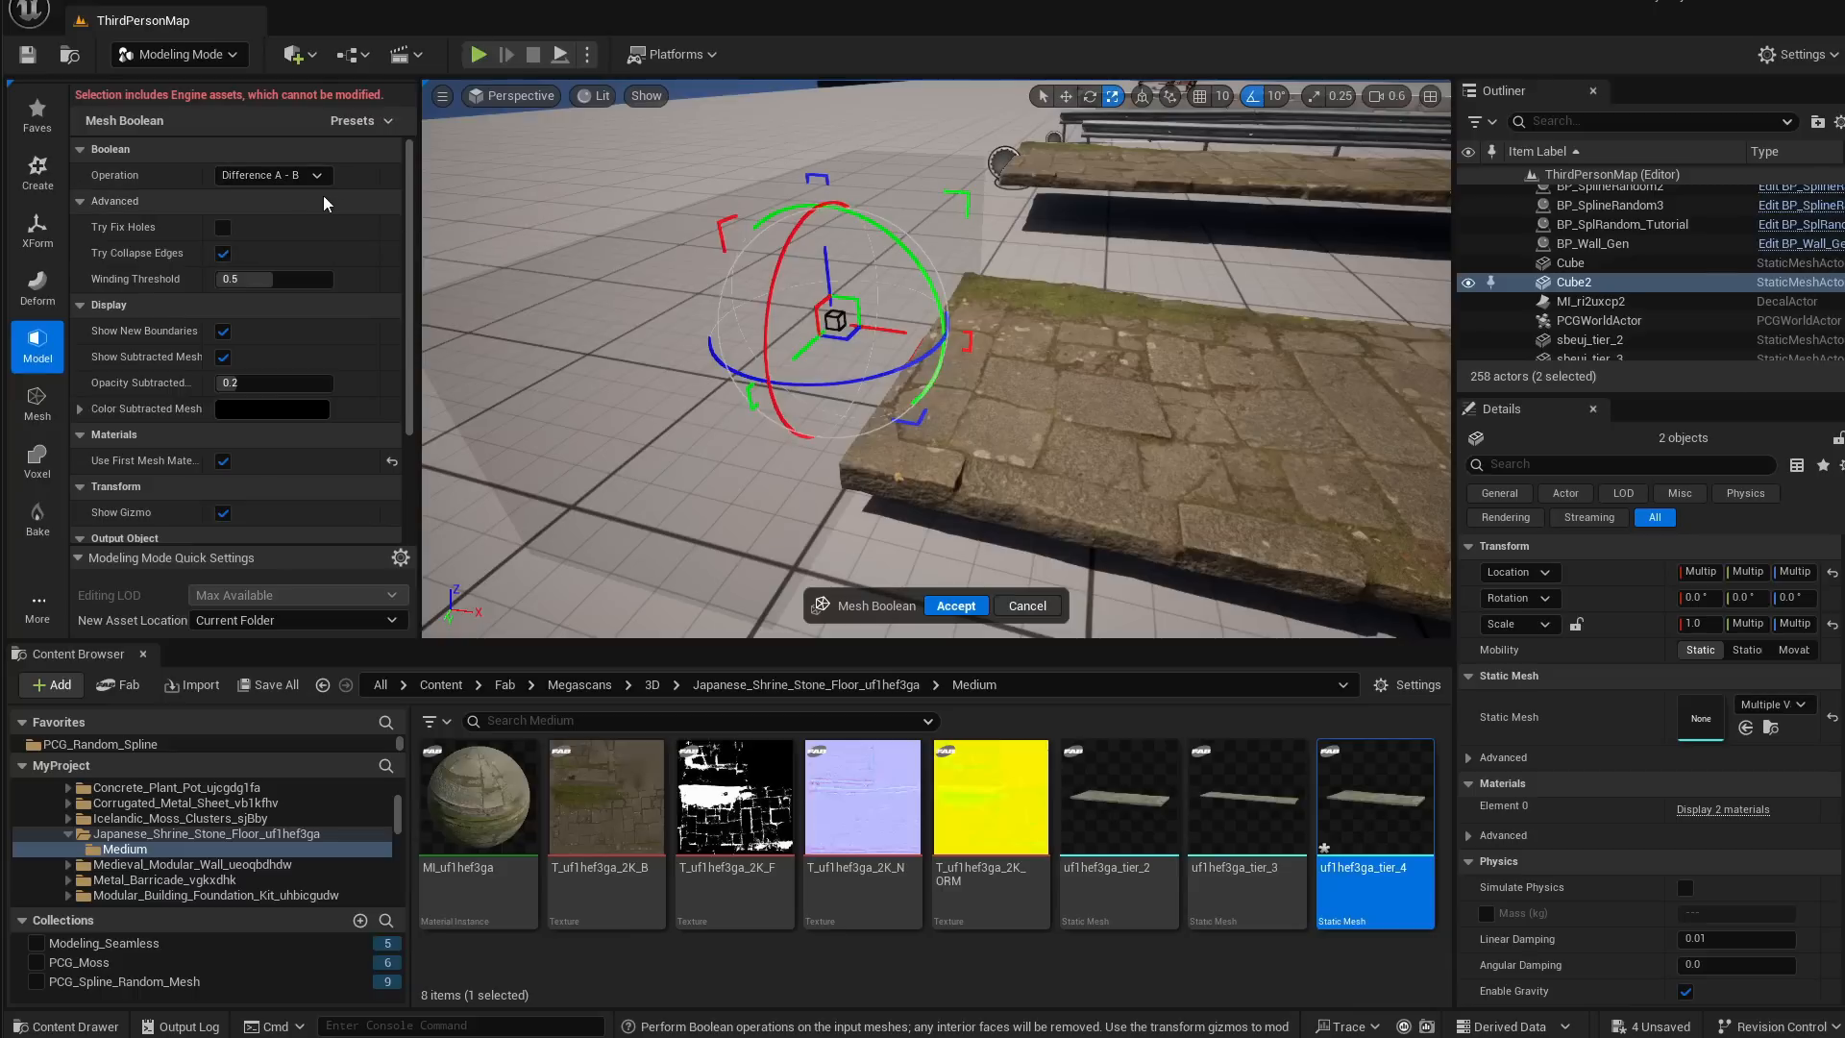
left_click(270, 178)
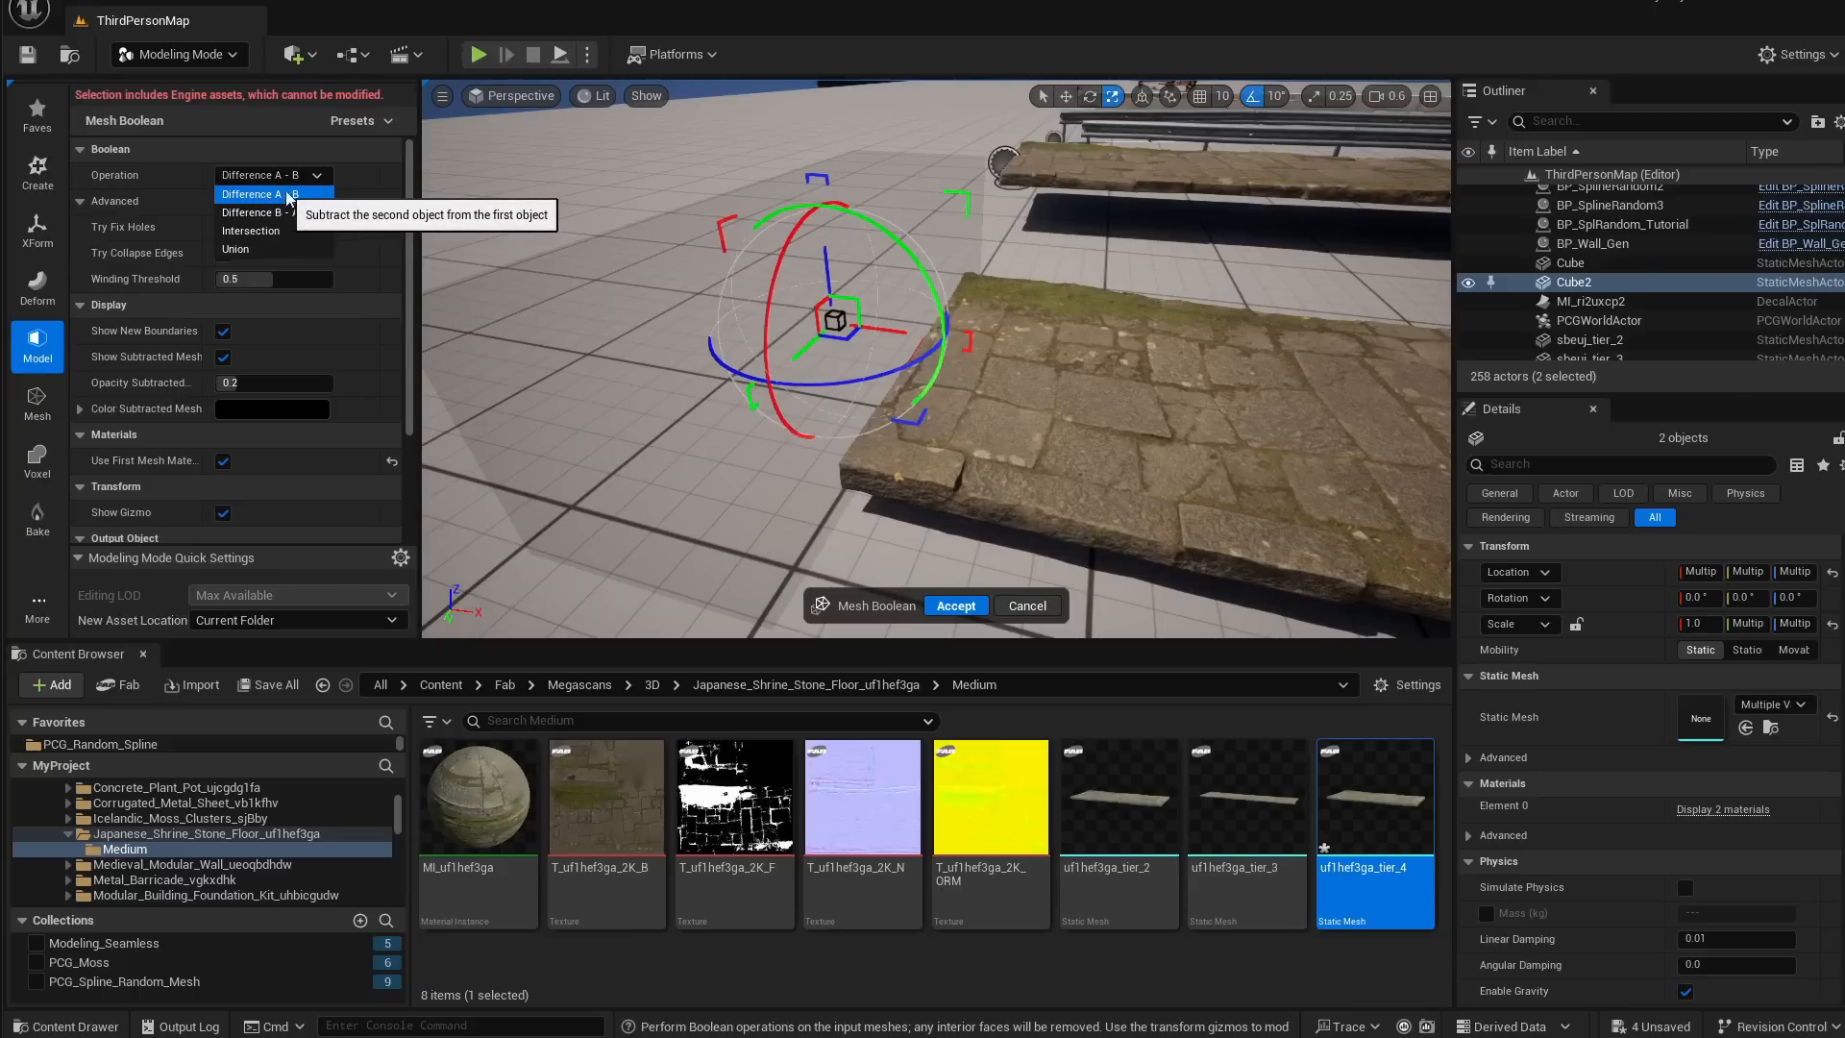
left_click(288, 195)
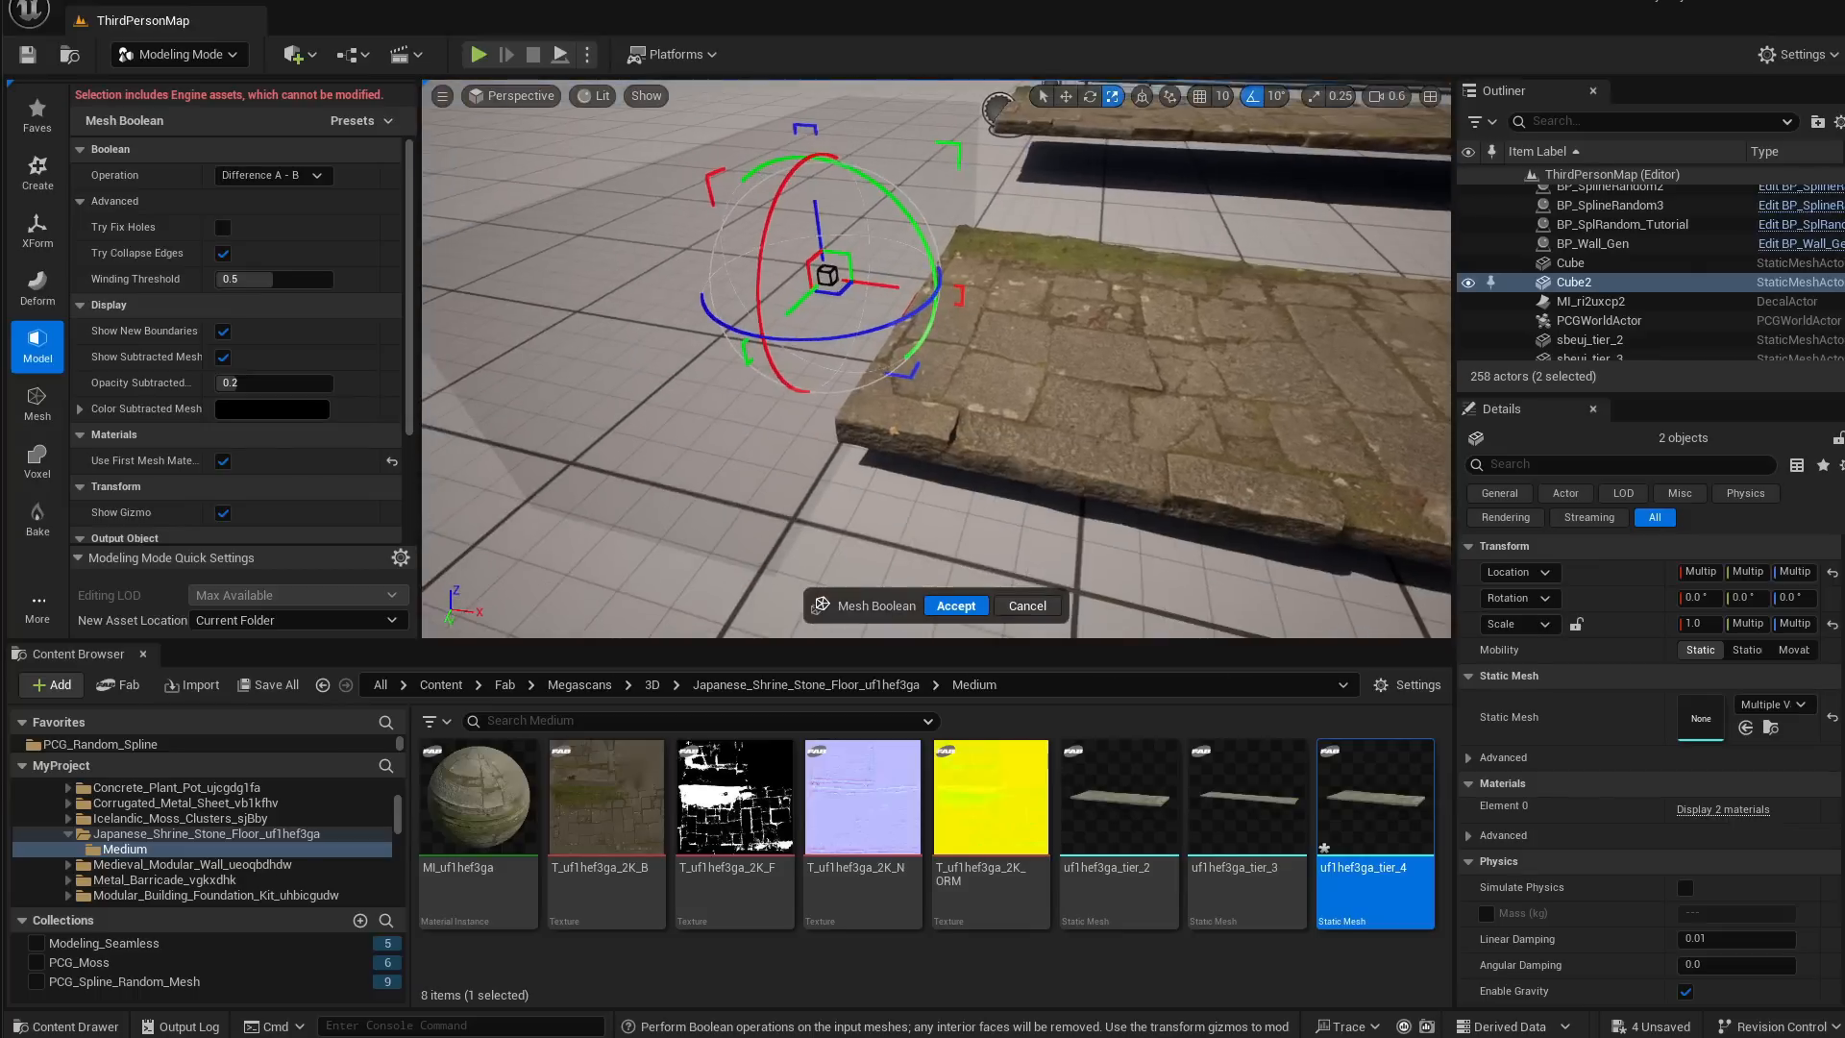
Preview the cut by moving the cube along X through the slab and back to its end at about -8120
right_click_drag(936, 359, 978, 396)
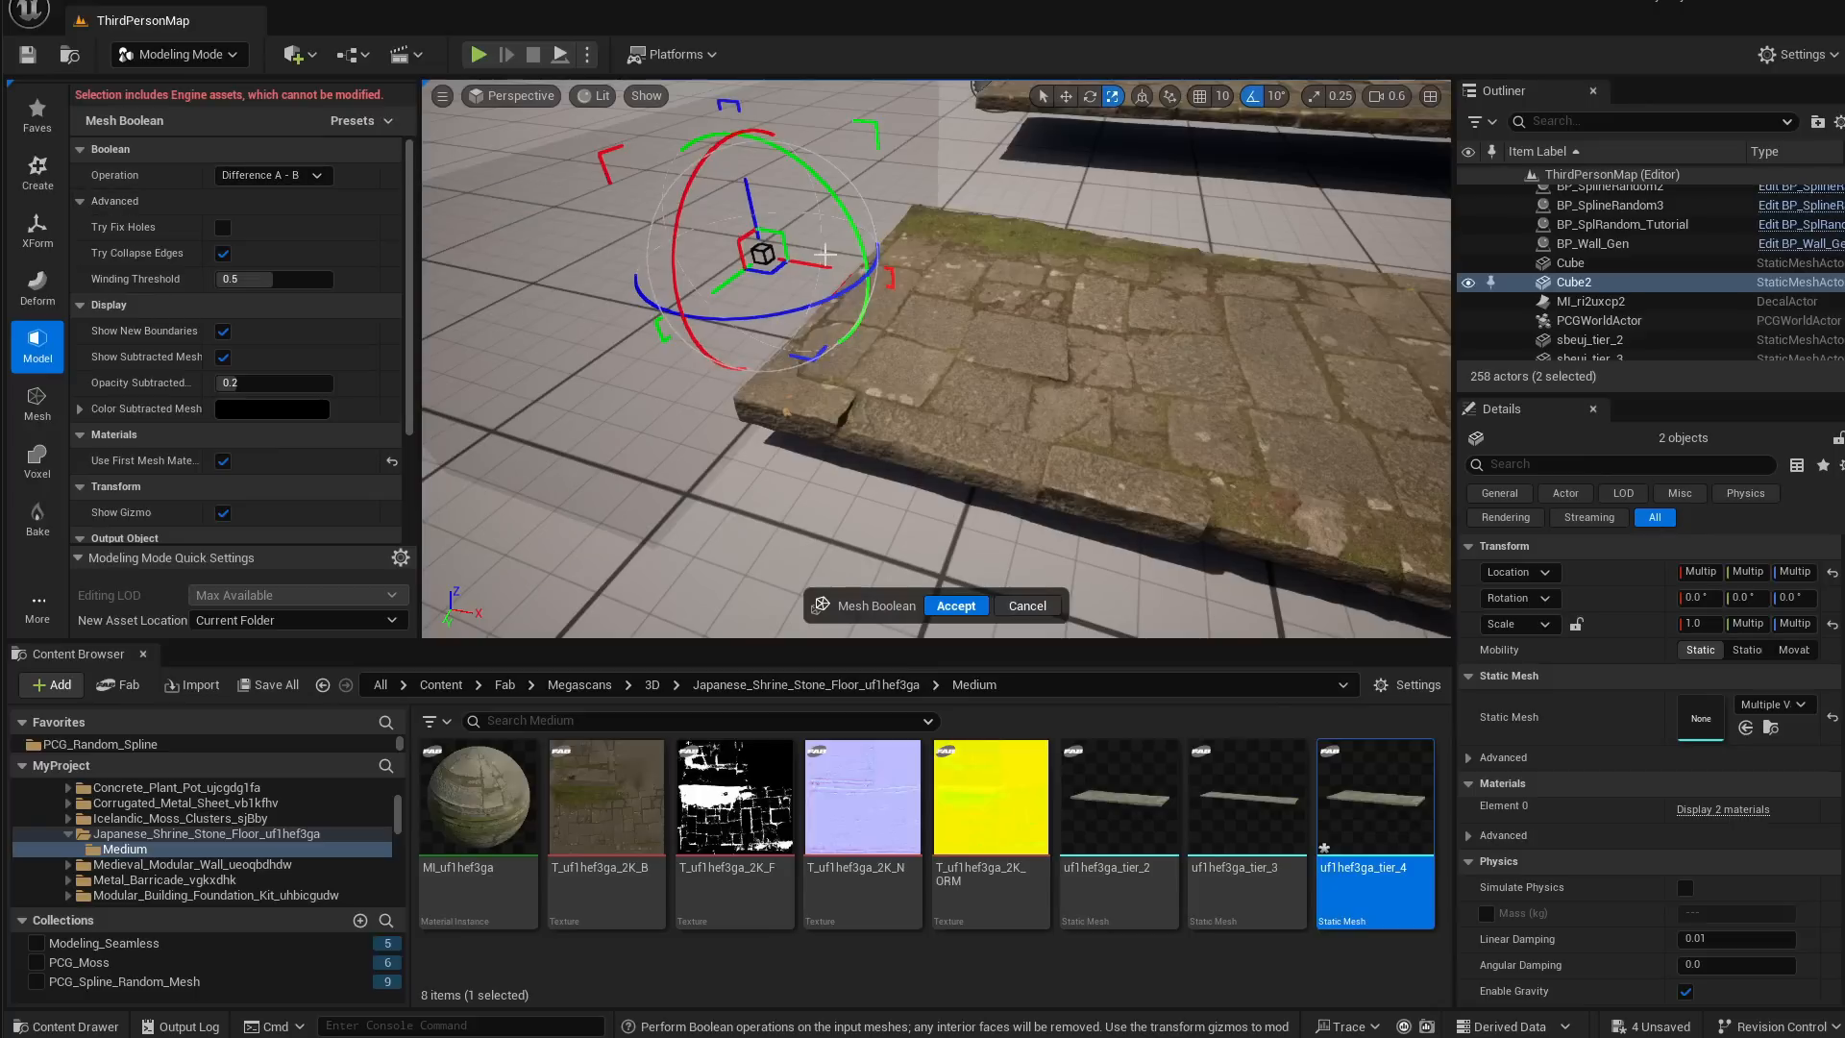
left_click_drag(812, 265, 1130, 317)
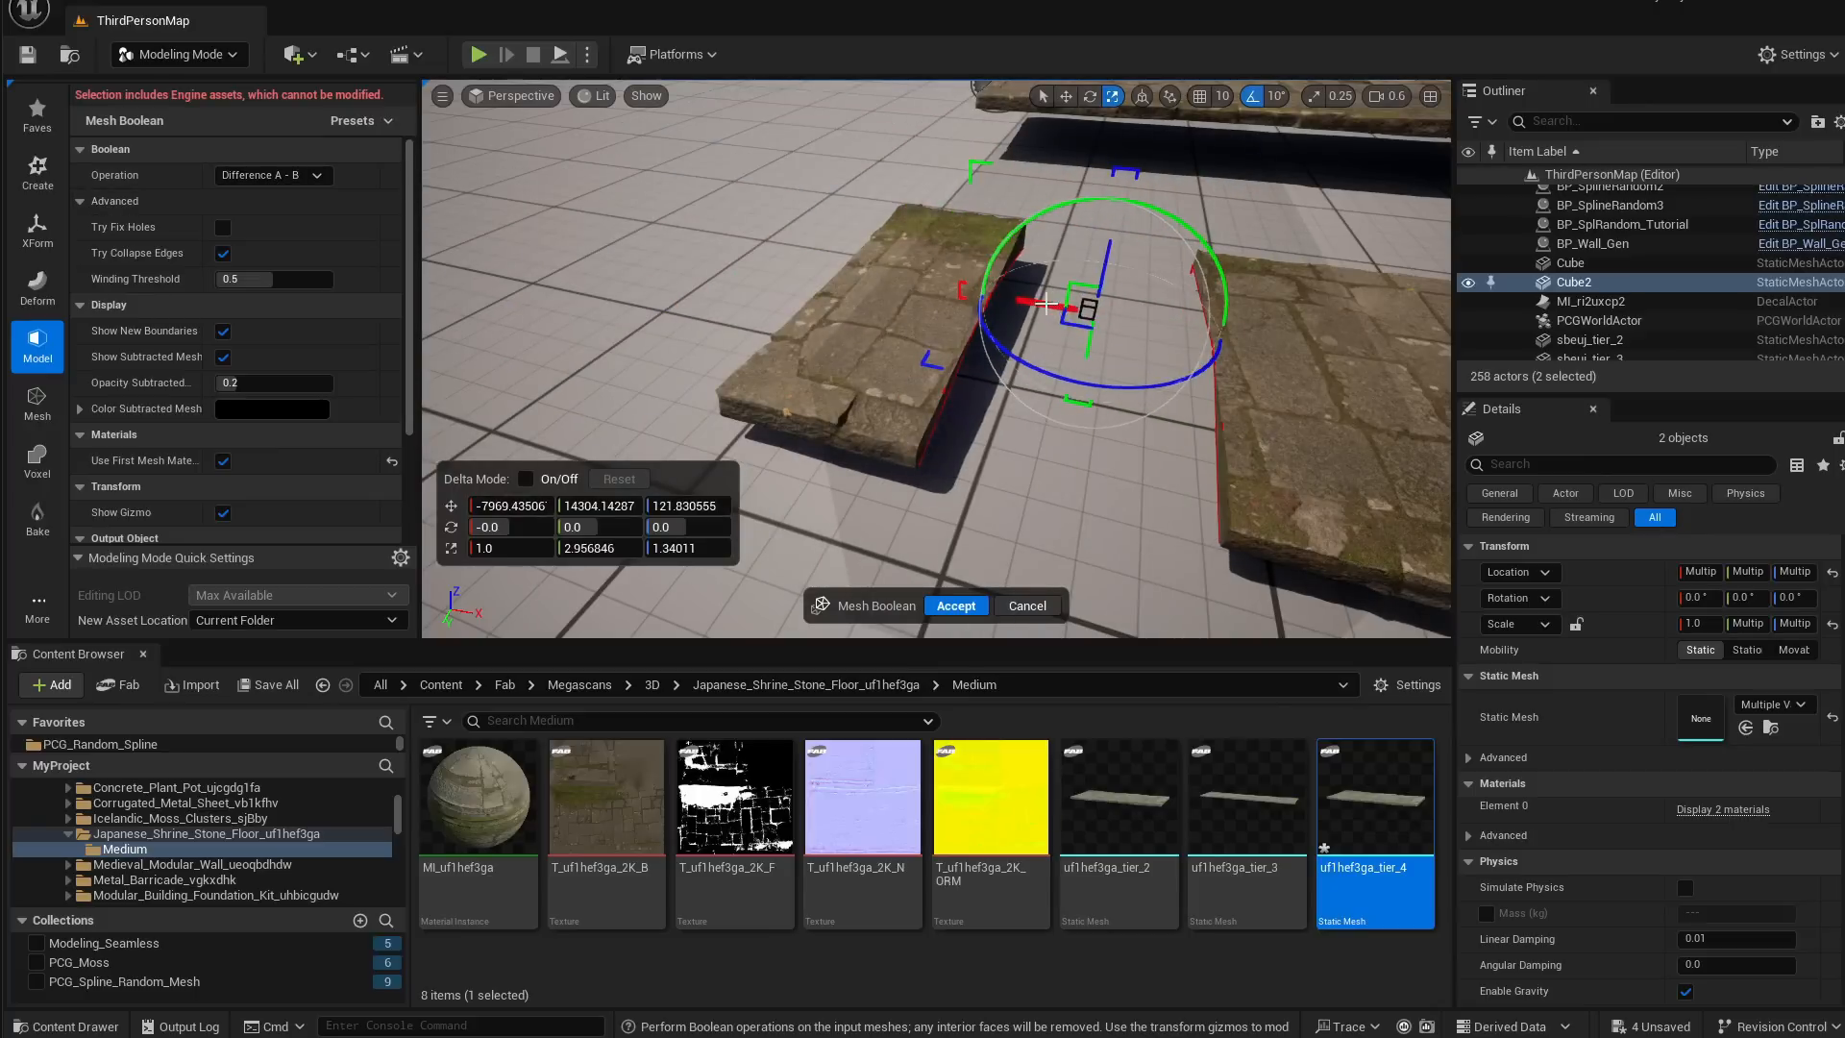
left_click_drag(1046, 303, 763, 259)
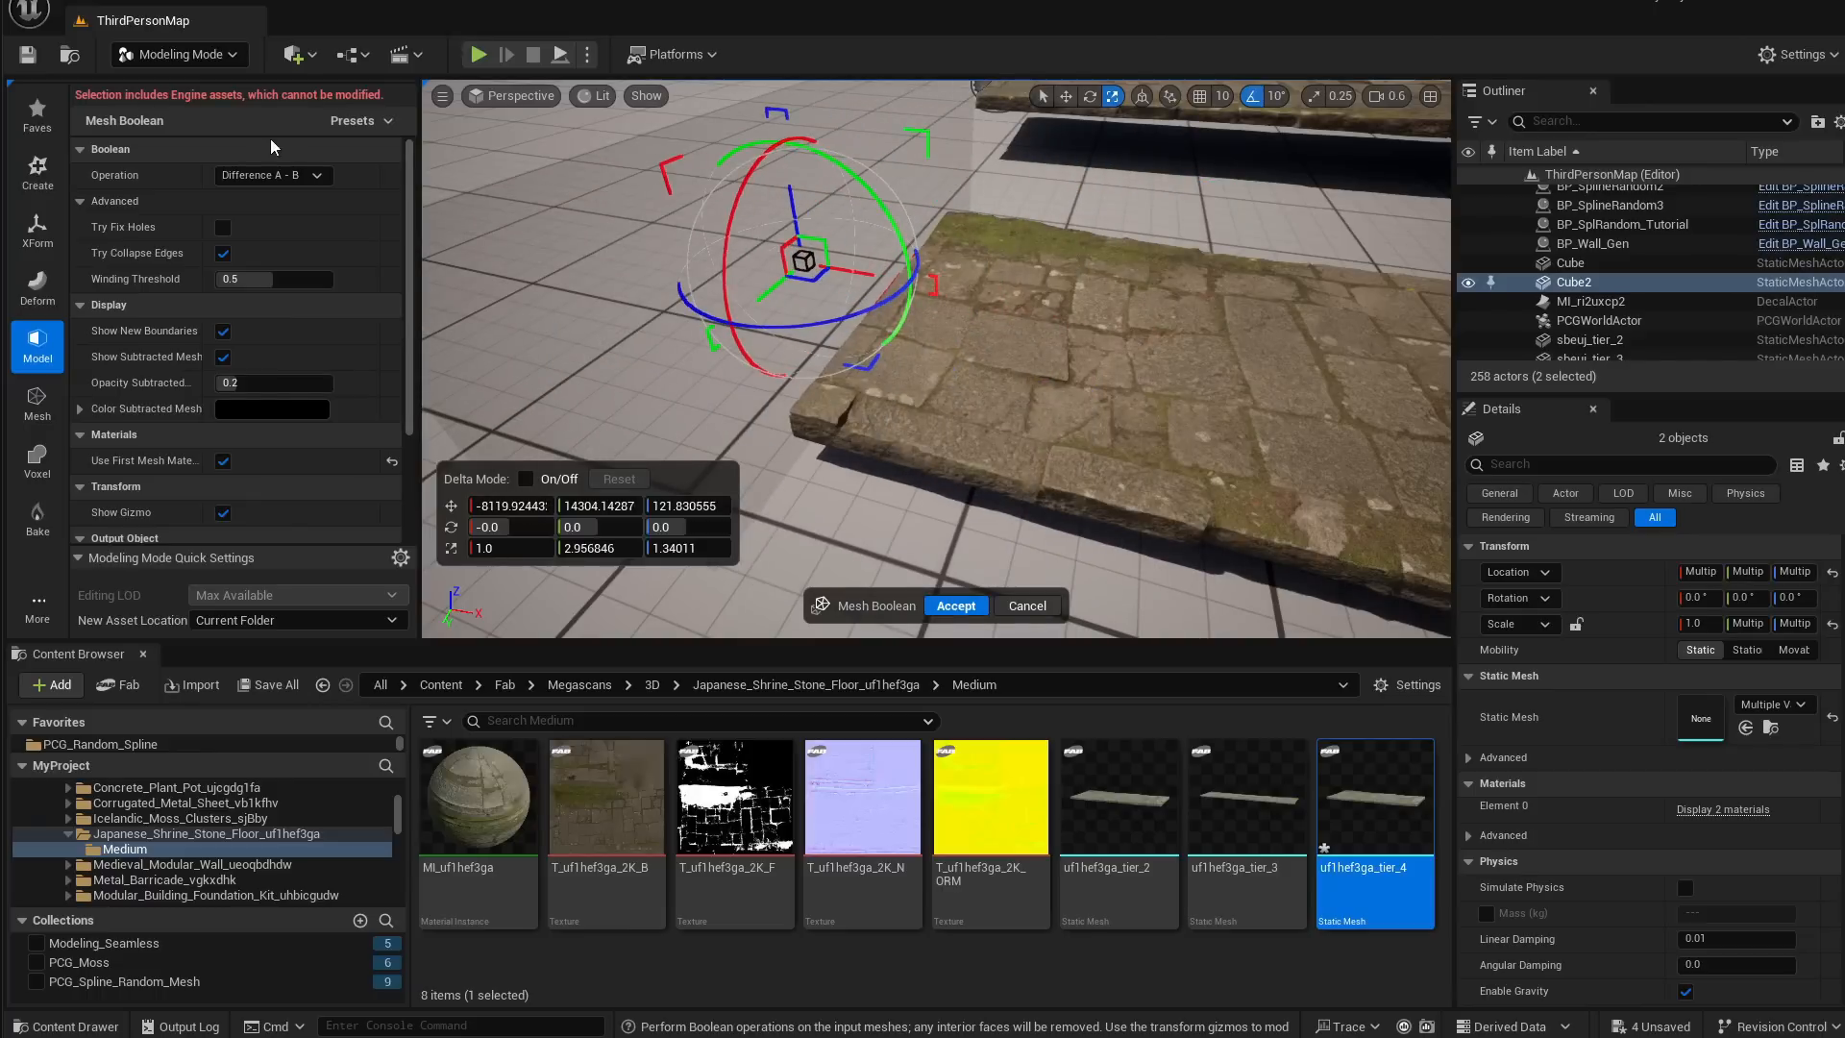
Preview the Difference B - A operation and move the cube along X to about -8109
left_click(305, 179)
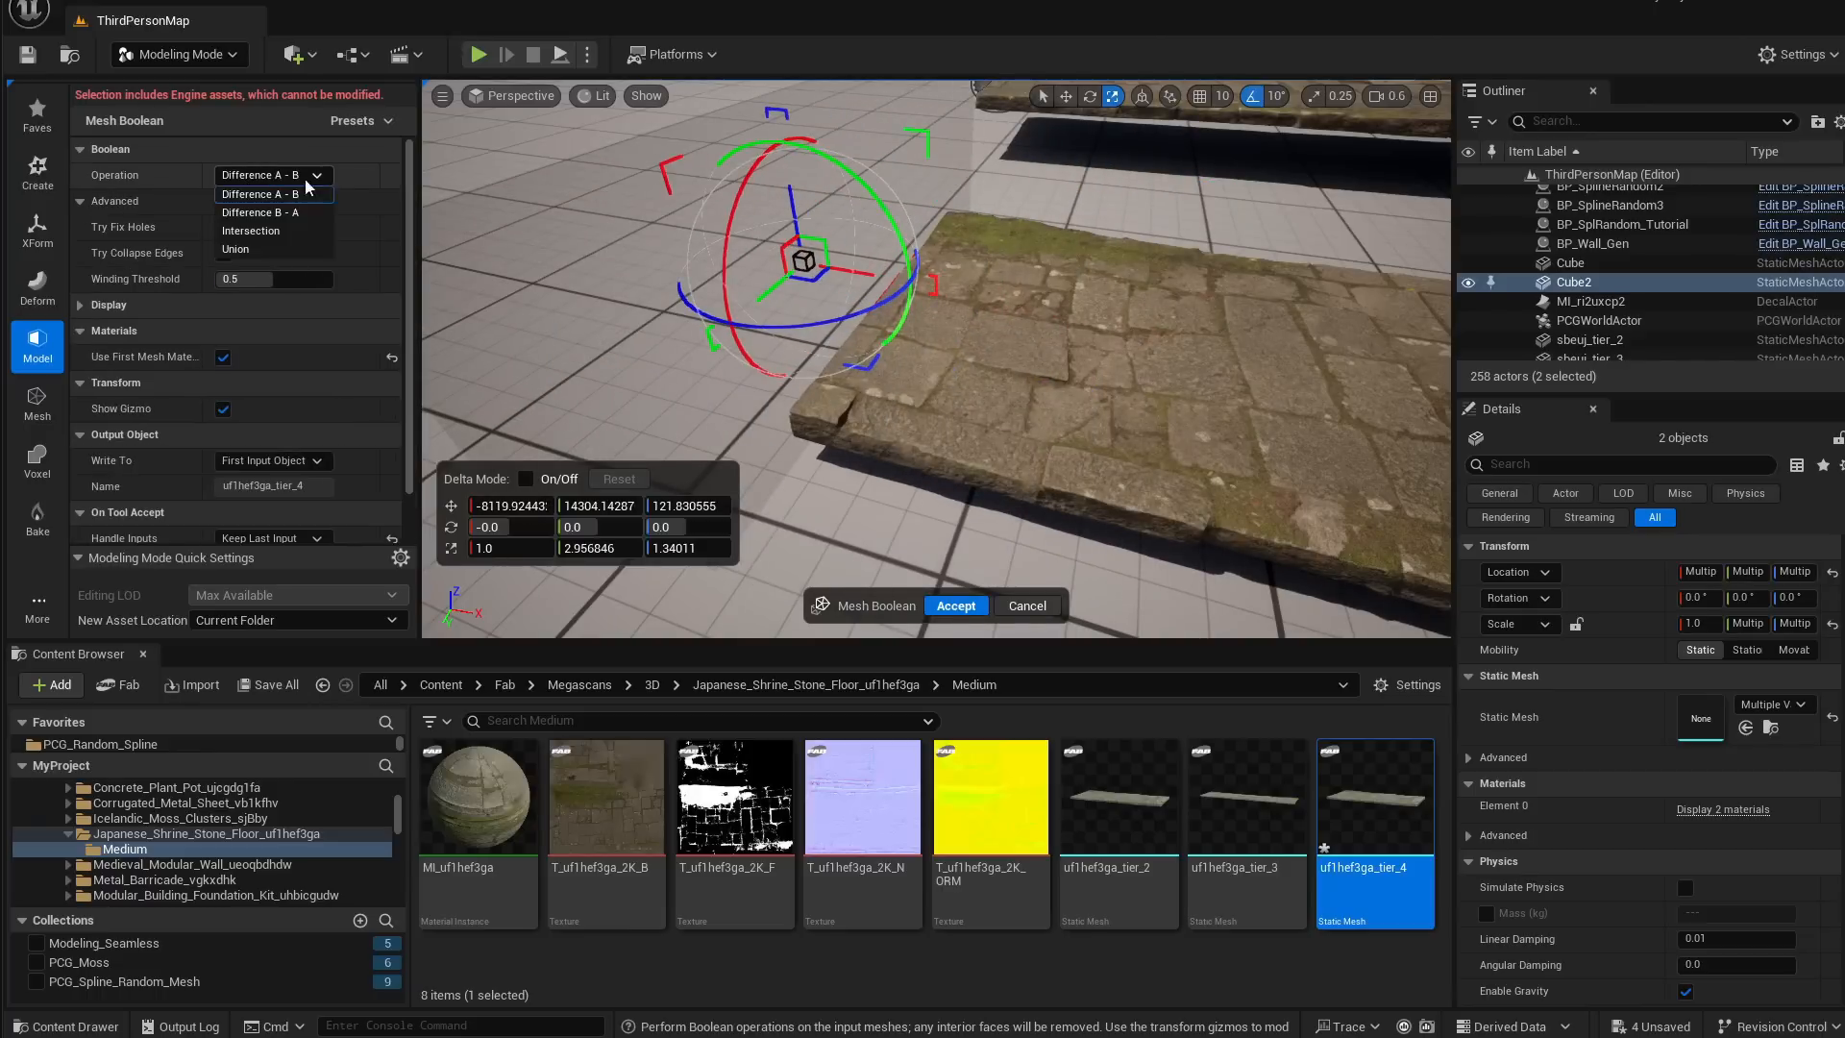
left_click(279, 213)
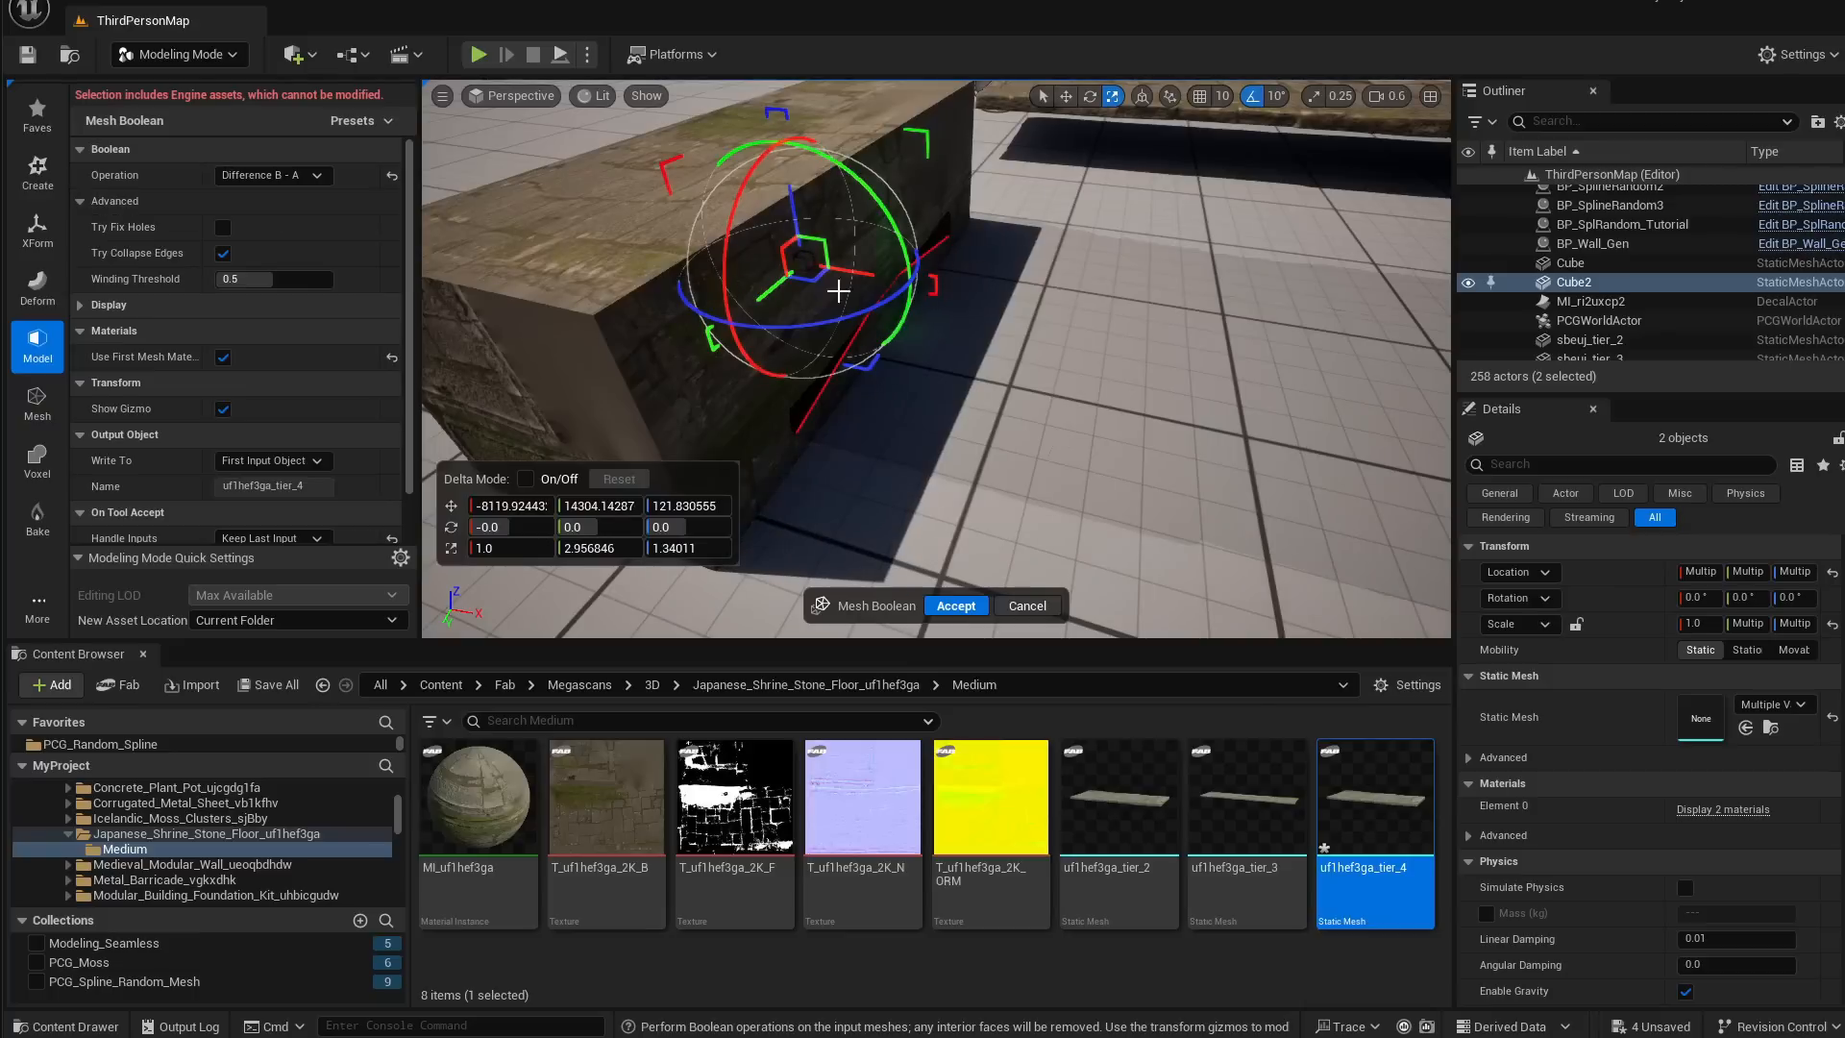
left_click_drag(854, 270, 870, 274)
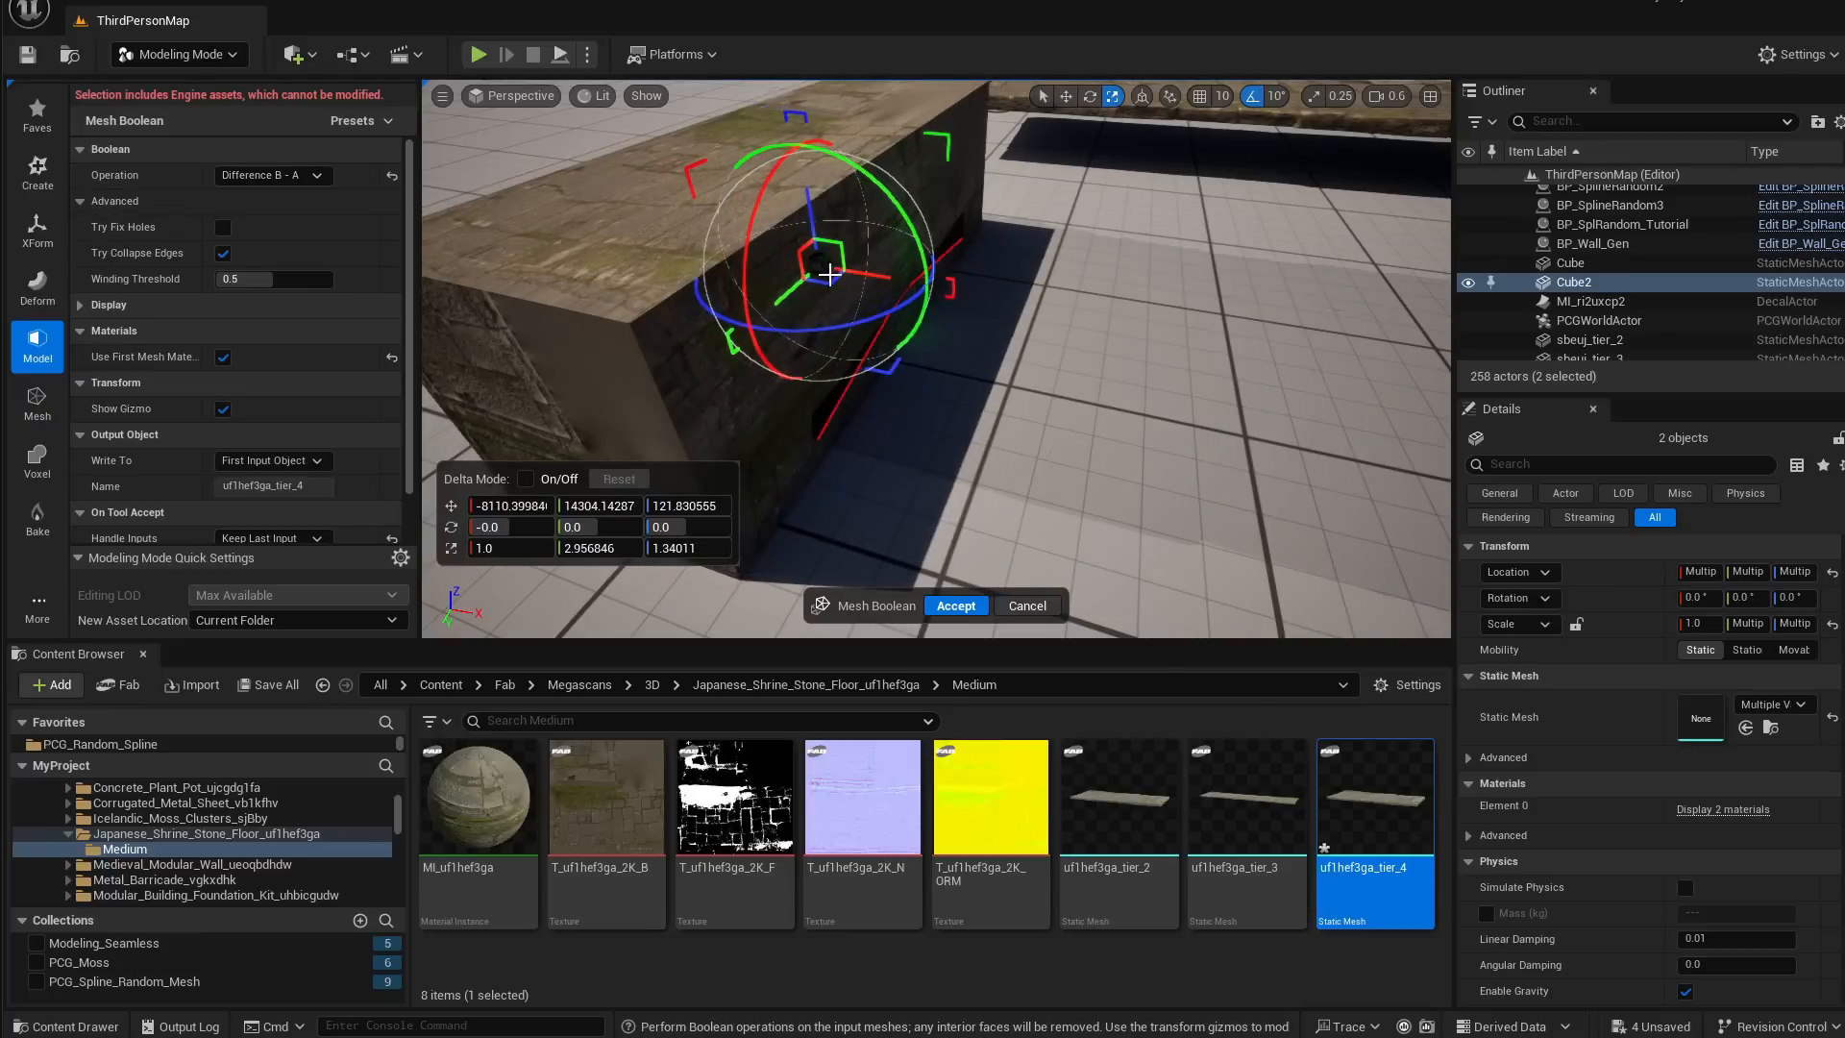
left_click_drag(850, 278, 853, 277)
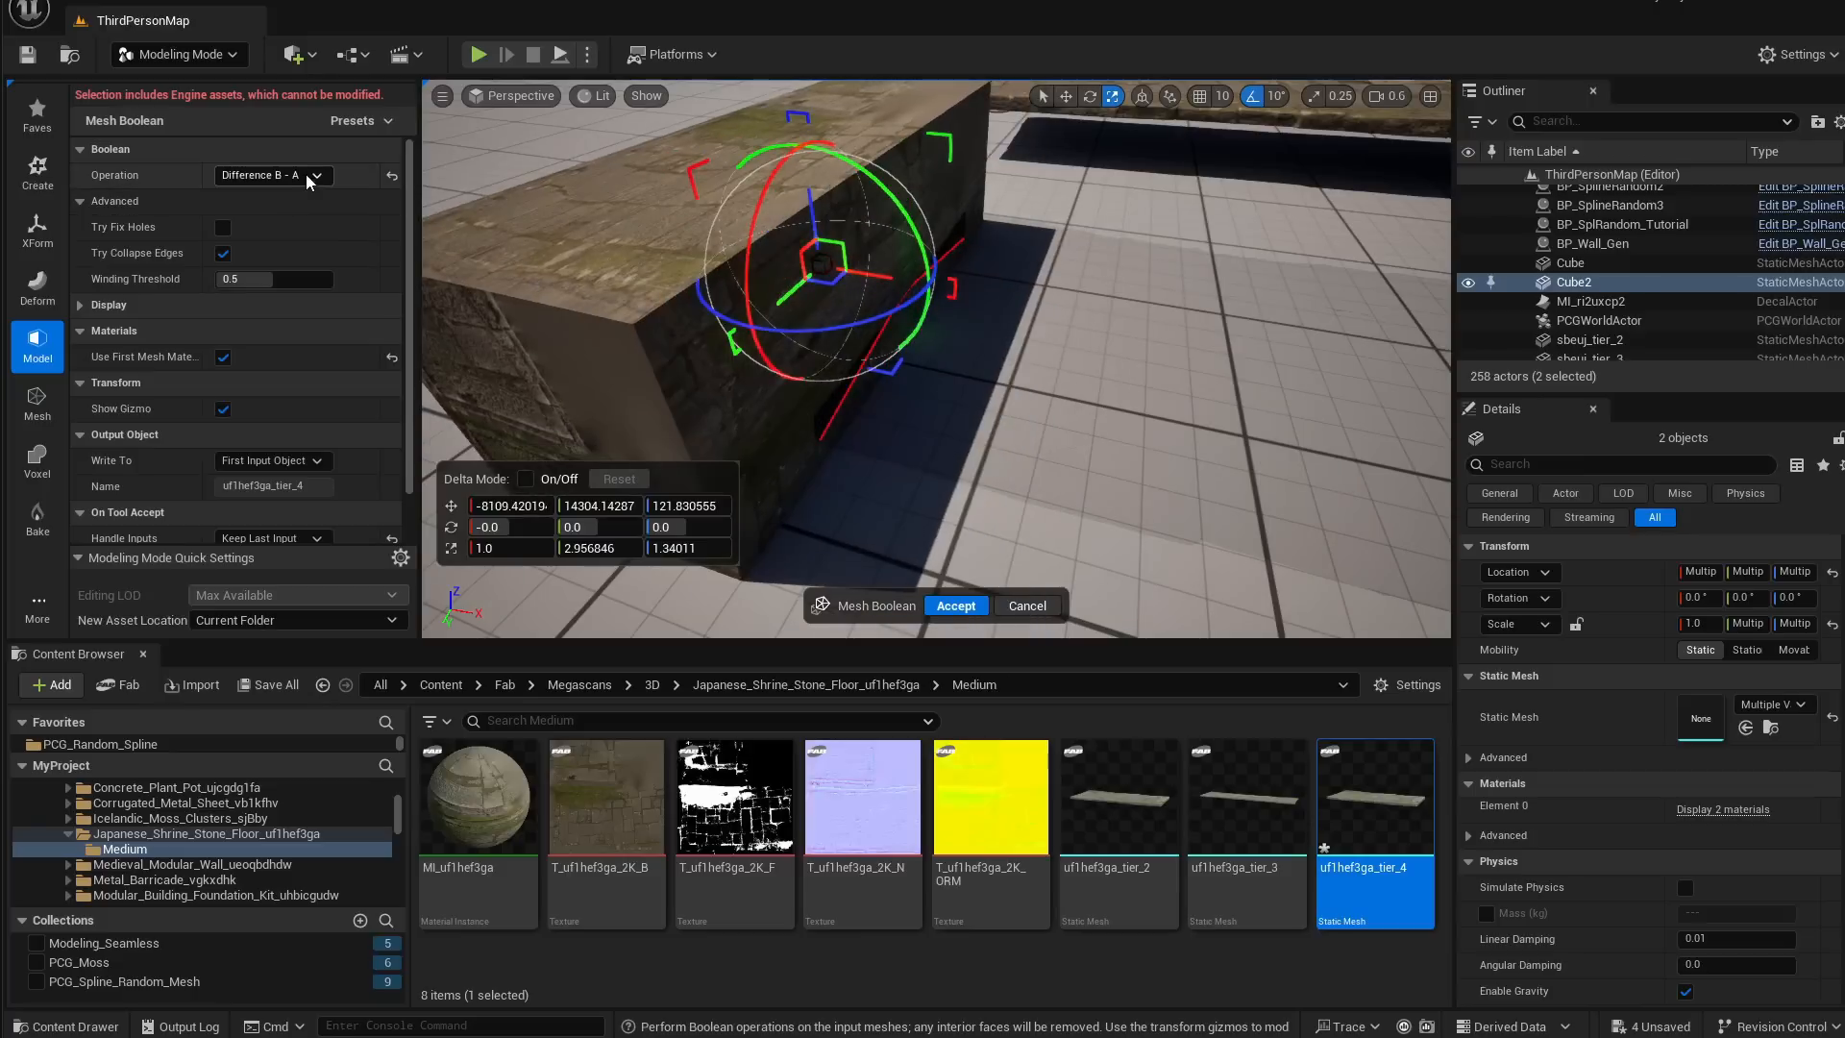
Preview the Intersection operation and move the cube along X to about -8094.5, further into the slab
left_click(272, 175)
left_click(258, 231)
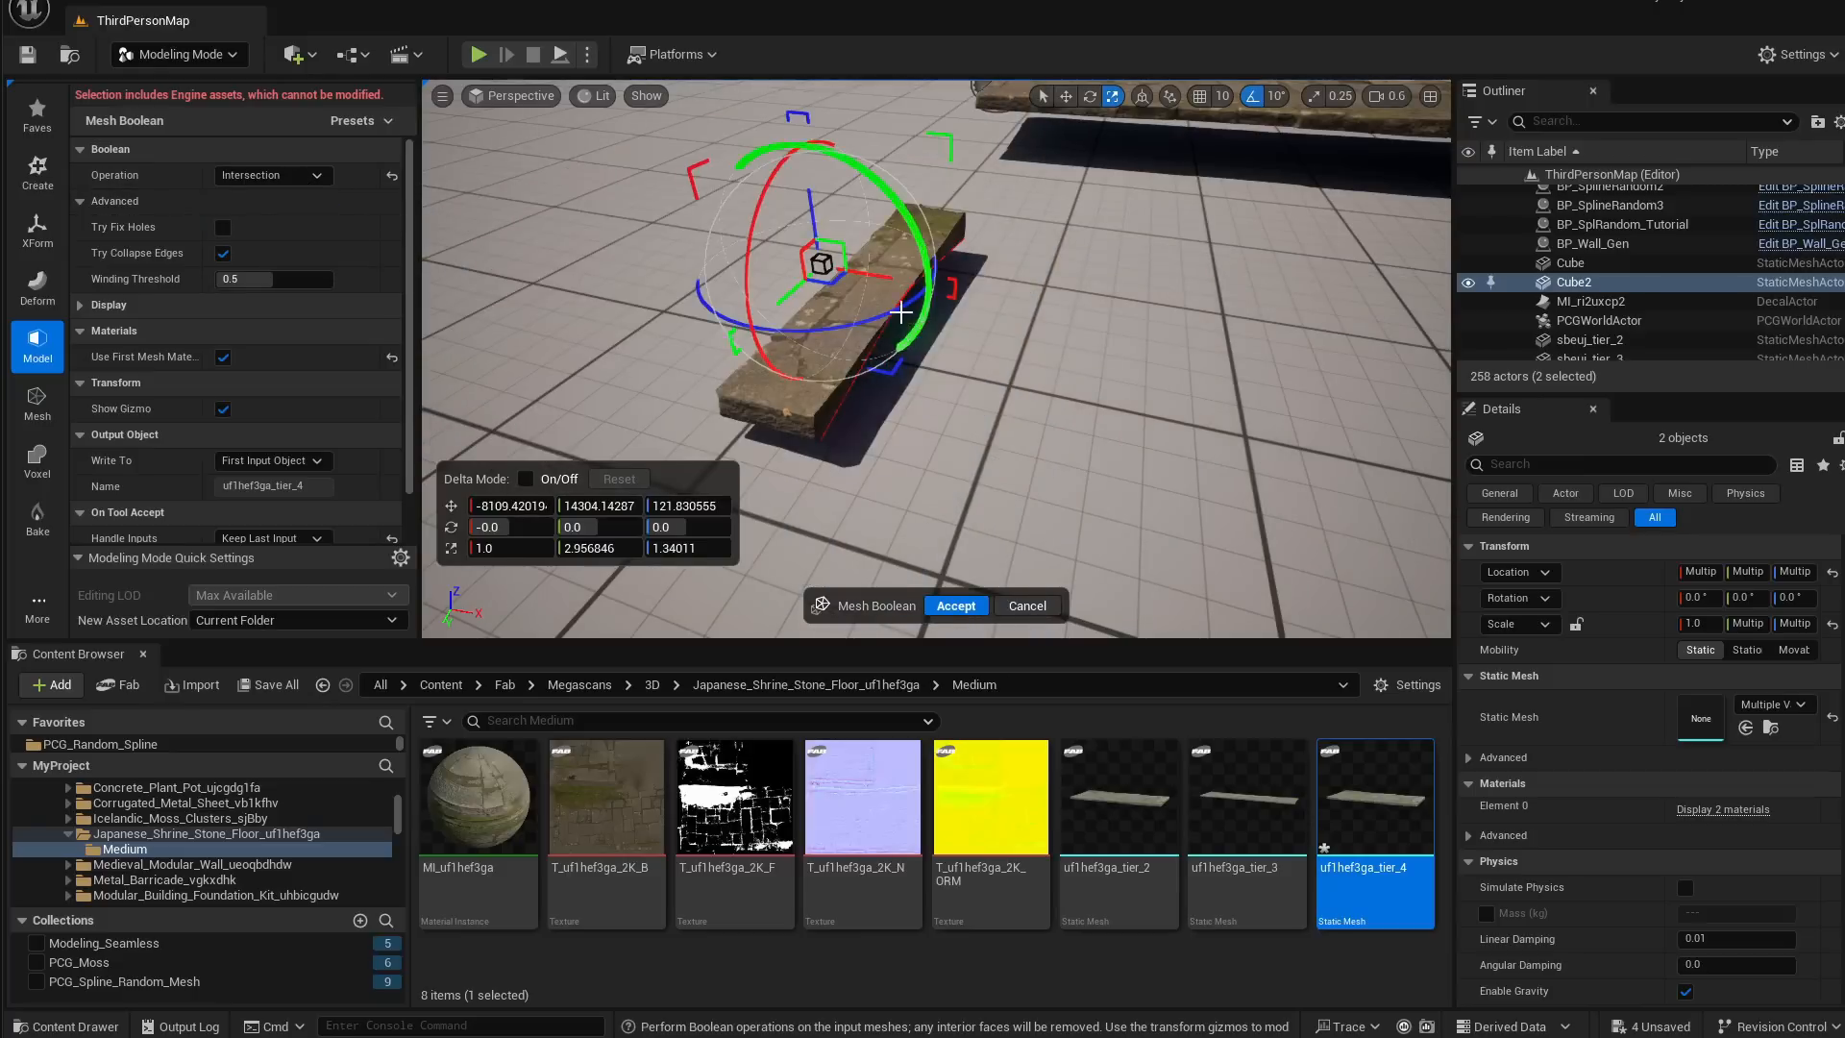
mouse_move(875, 281)
left_mouse_down()
mouse_move(846, 322)
mouse_move(1043, 294)
mouse_move(1151, 310)
mouse_move(957, 279)
mouse_move(1182, 336)
mouse_move(901, 280)
left_mouse_up()
Preview the Union operation and turn off the use of the first mesh's materials
left_click(271, 175)
left_click(254, 251)
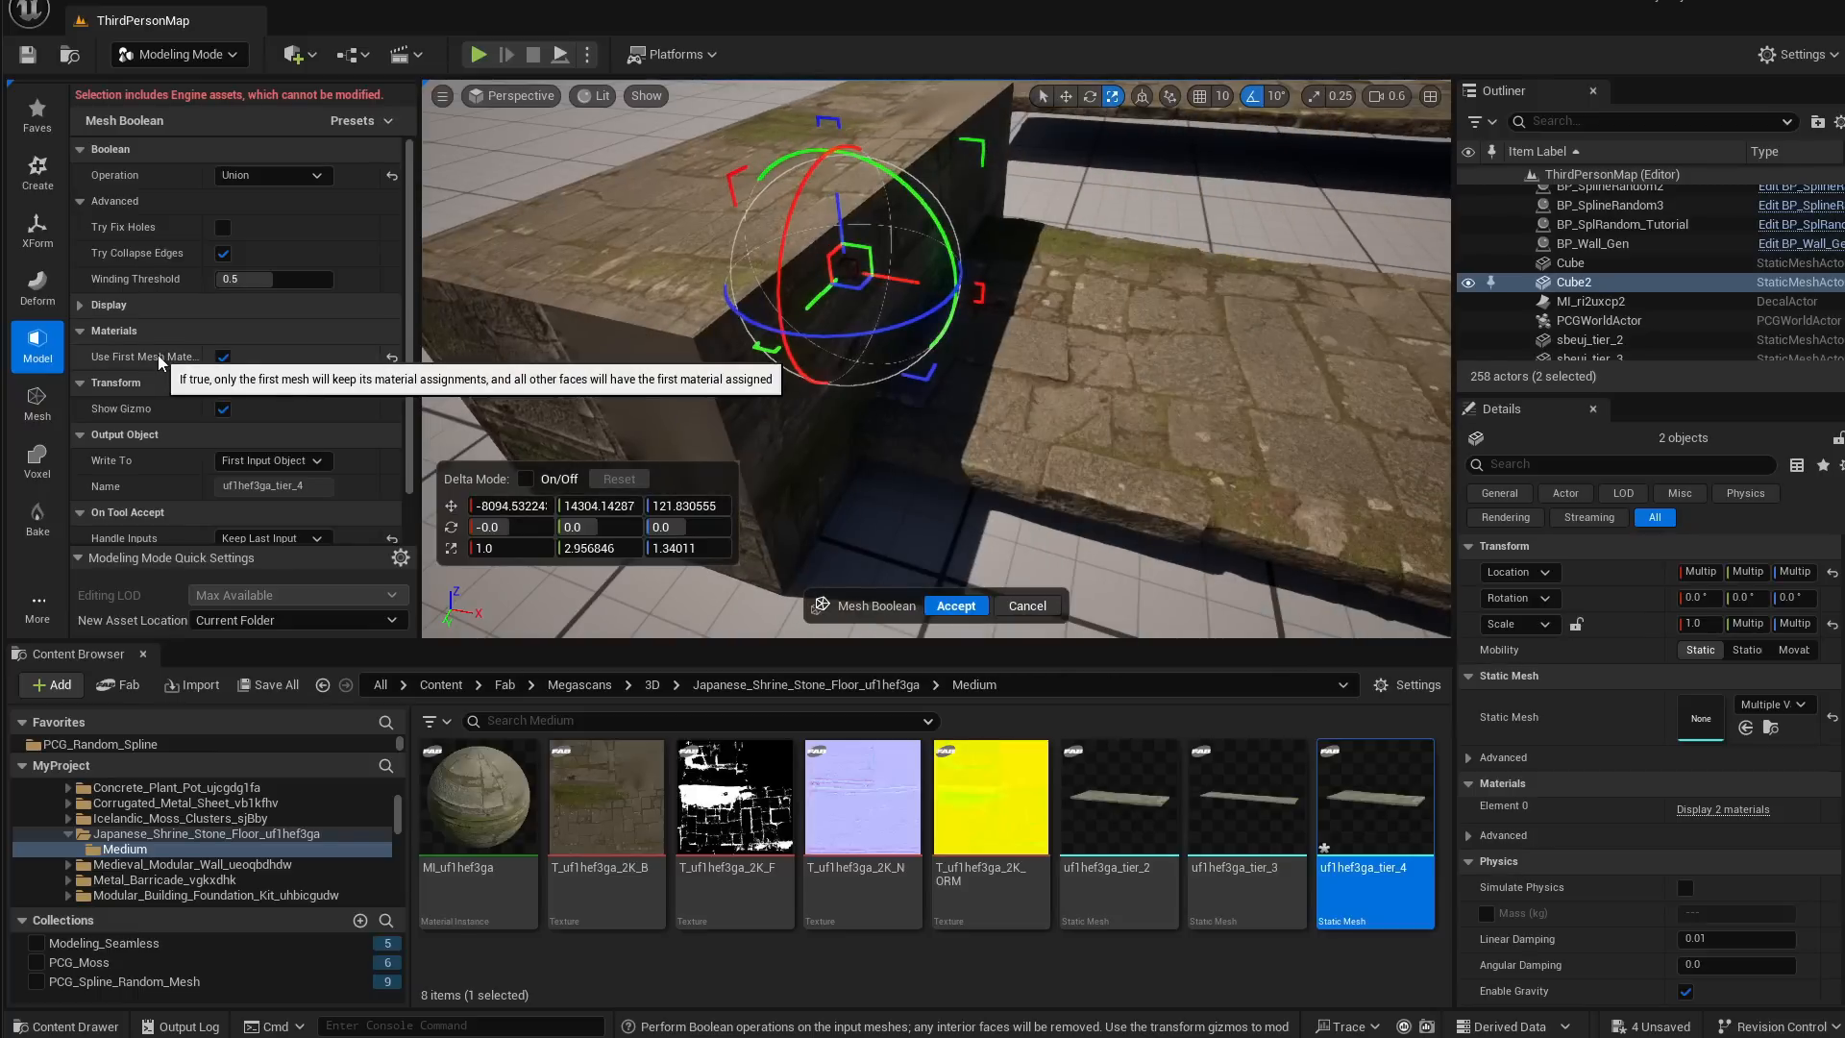
left_click(223, 357)
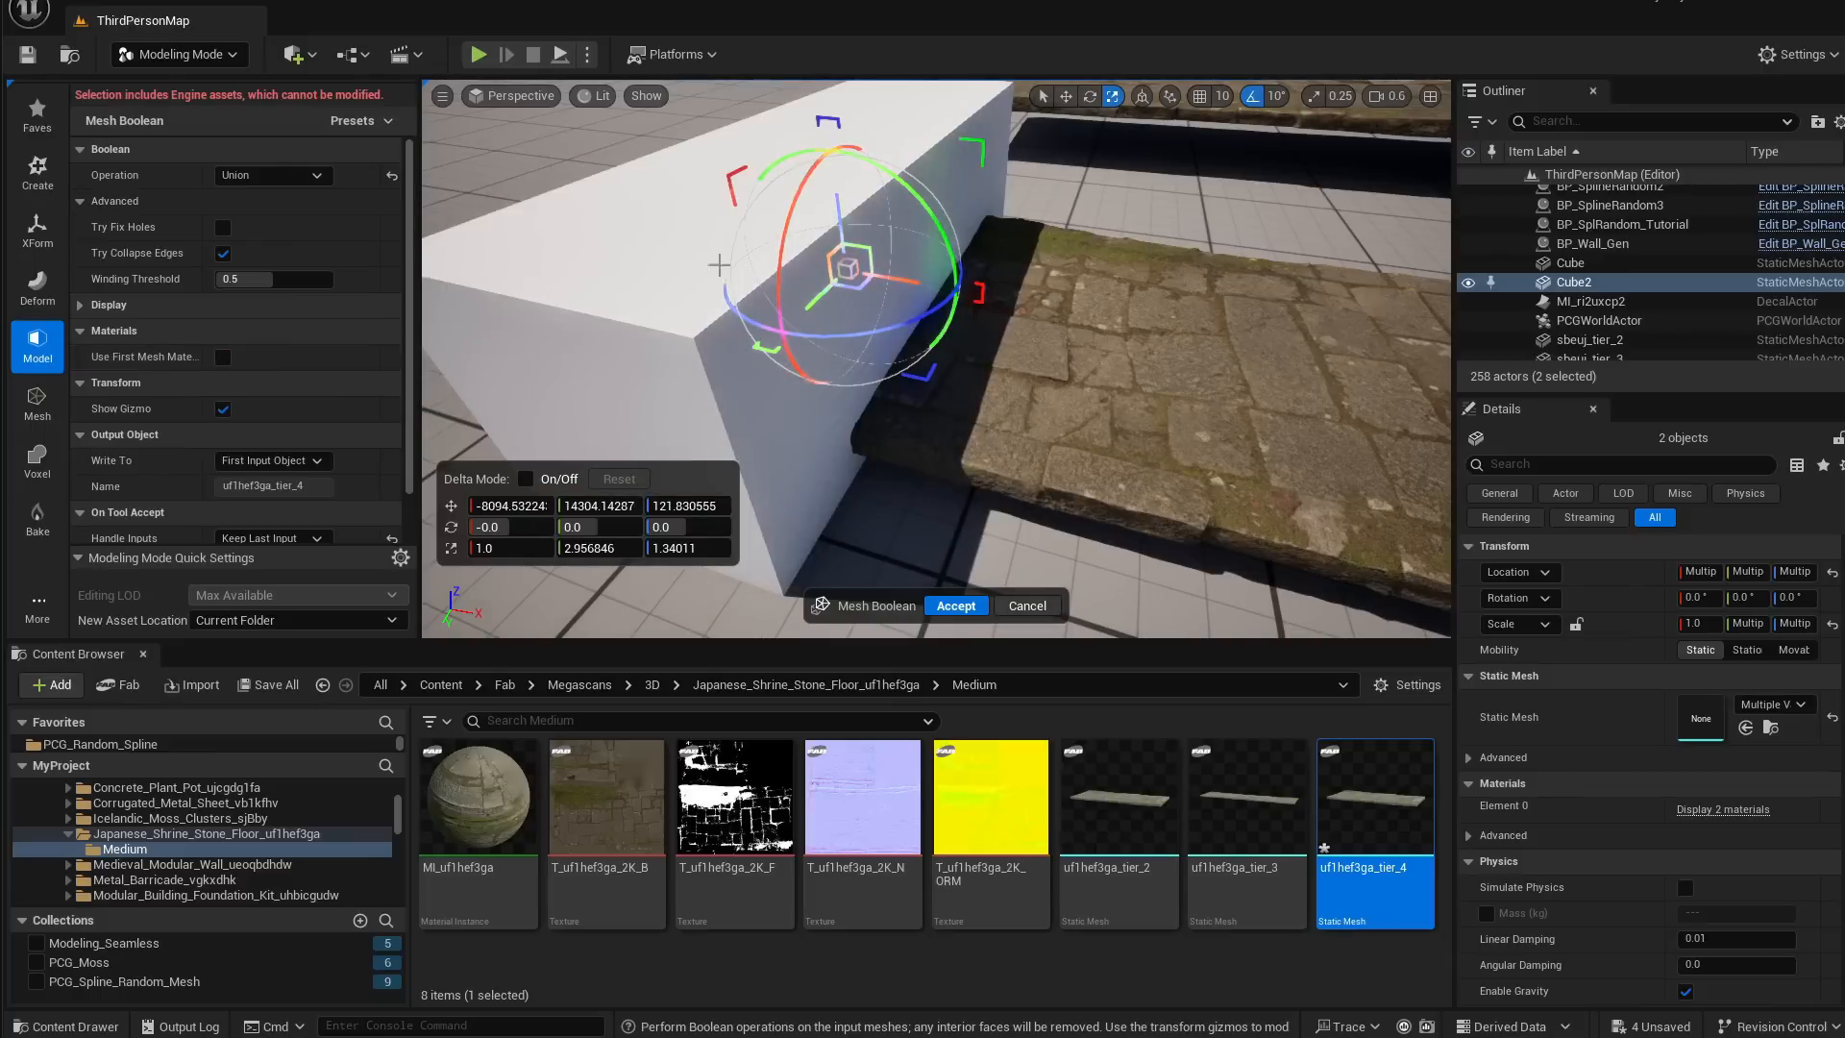
Set the Boolean operation back to Difference A - B and examine the material on the slab's cut end face
left_click(267, 175)
left_click(258, 190)
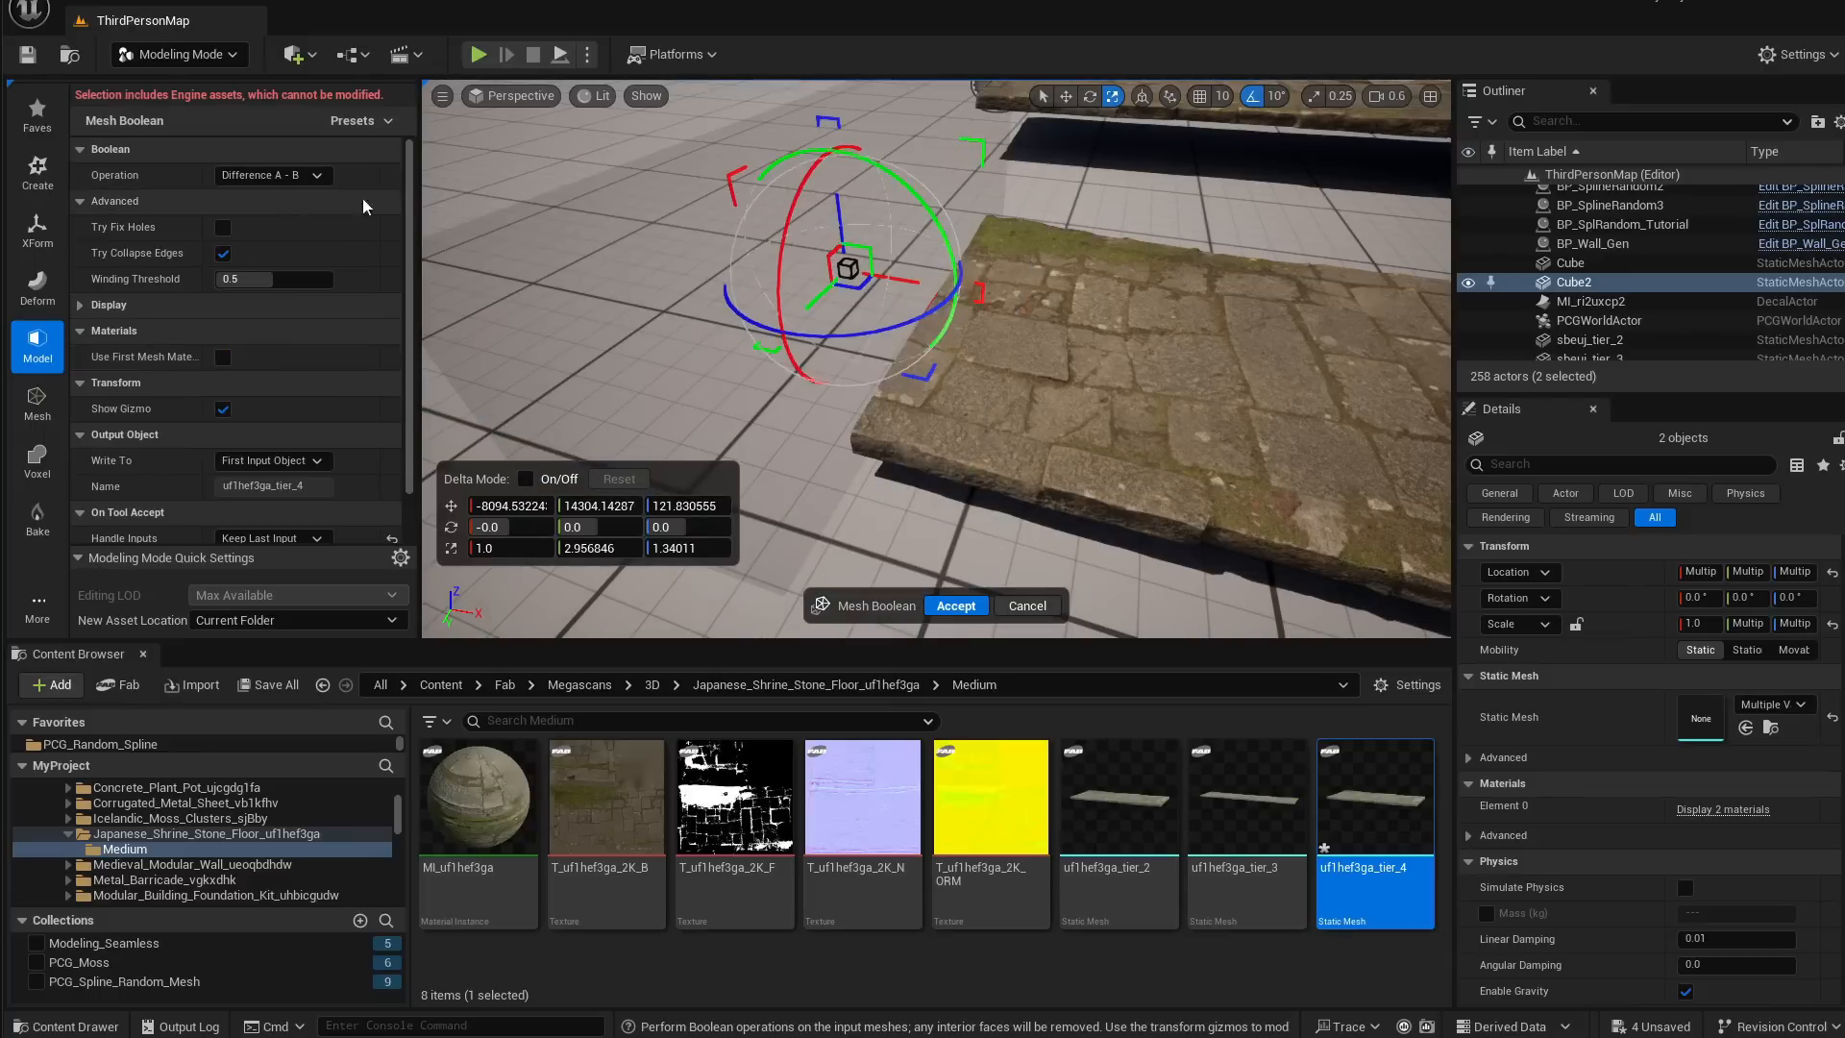
key("a")
right_click_drag(866, 279, 1125, 243)
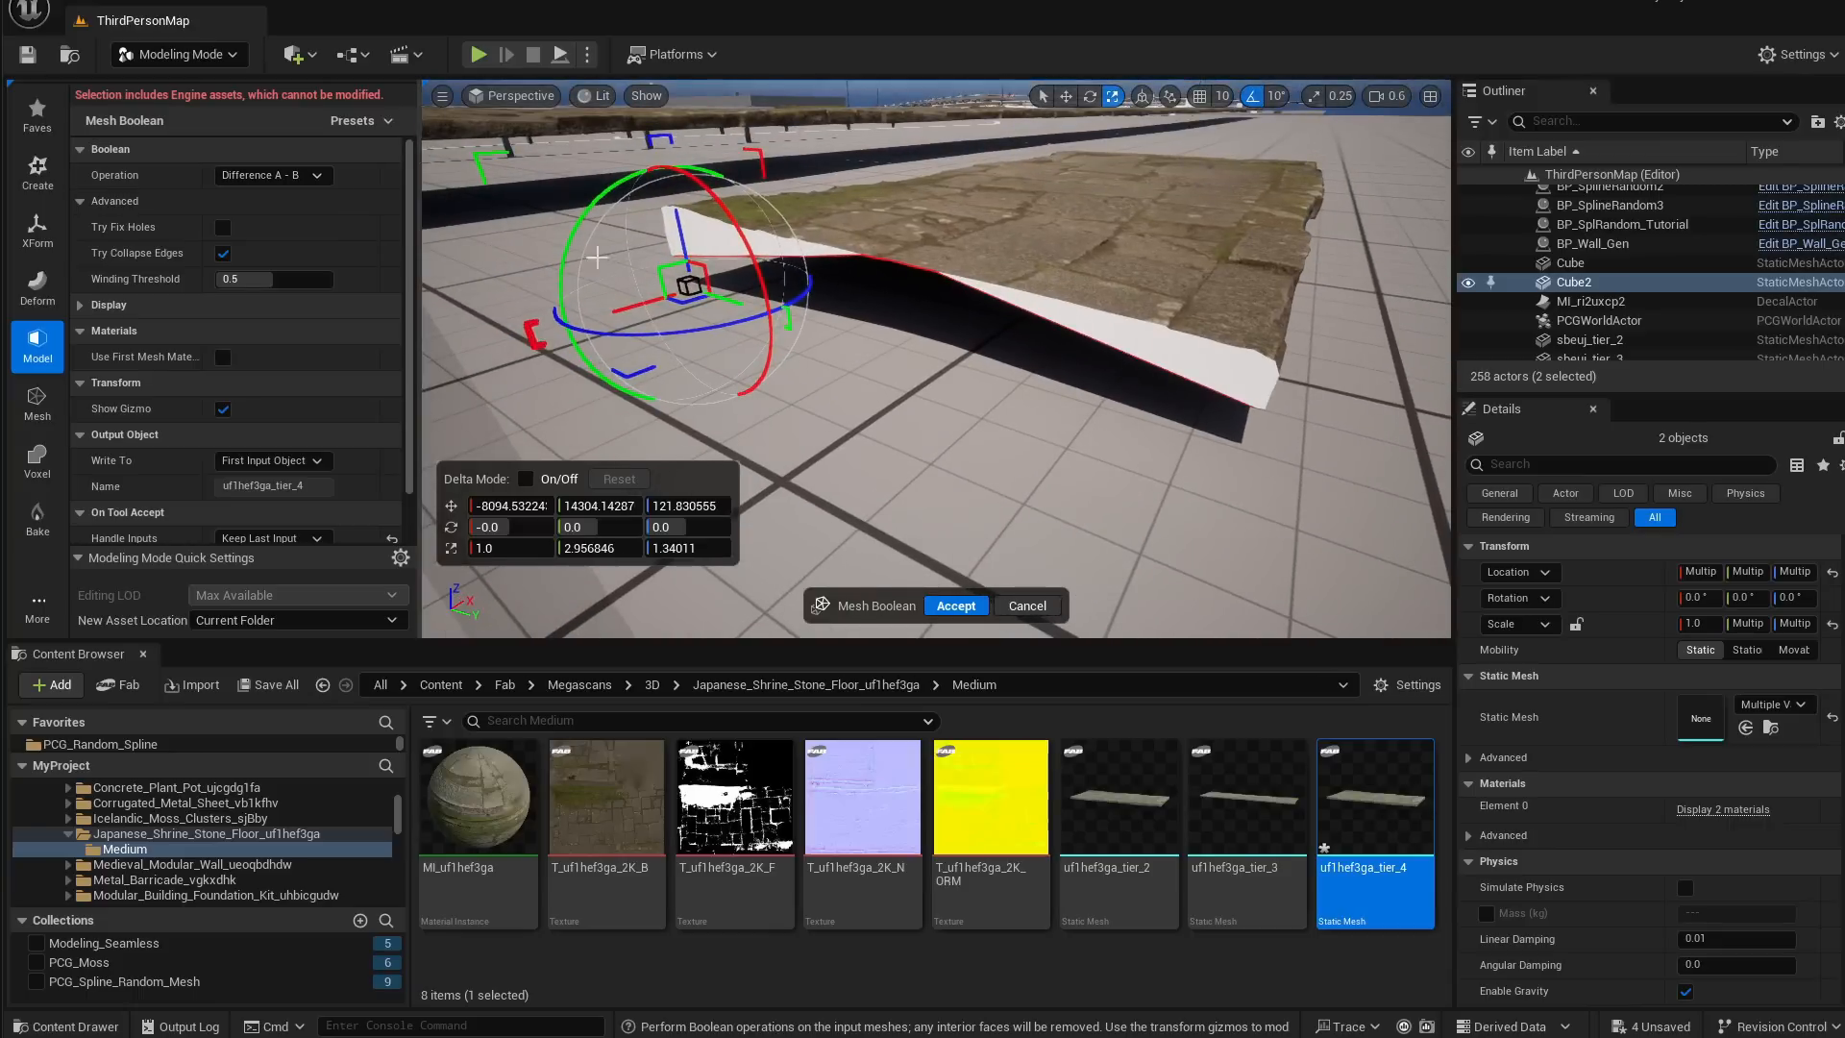
Move the cutting cube along X to about -8090 and have the cut faces use the first mesh's materials
key("d")
right_click_drag(1027, 289, 884, 289)
mouse_move(517, 284)
left_mouse_down()
mouse_move(629, 260)
mouse_move(531, 256)
left_mouse_up()
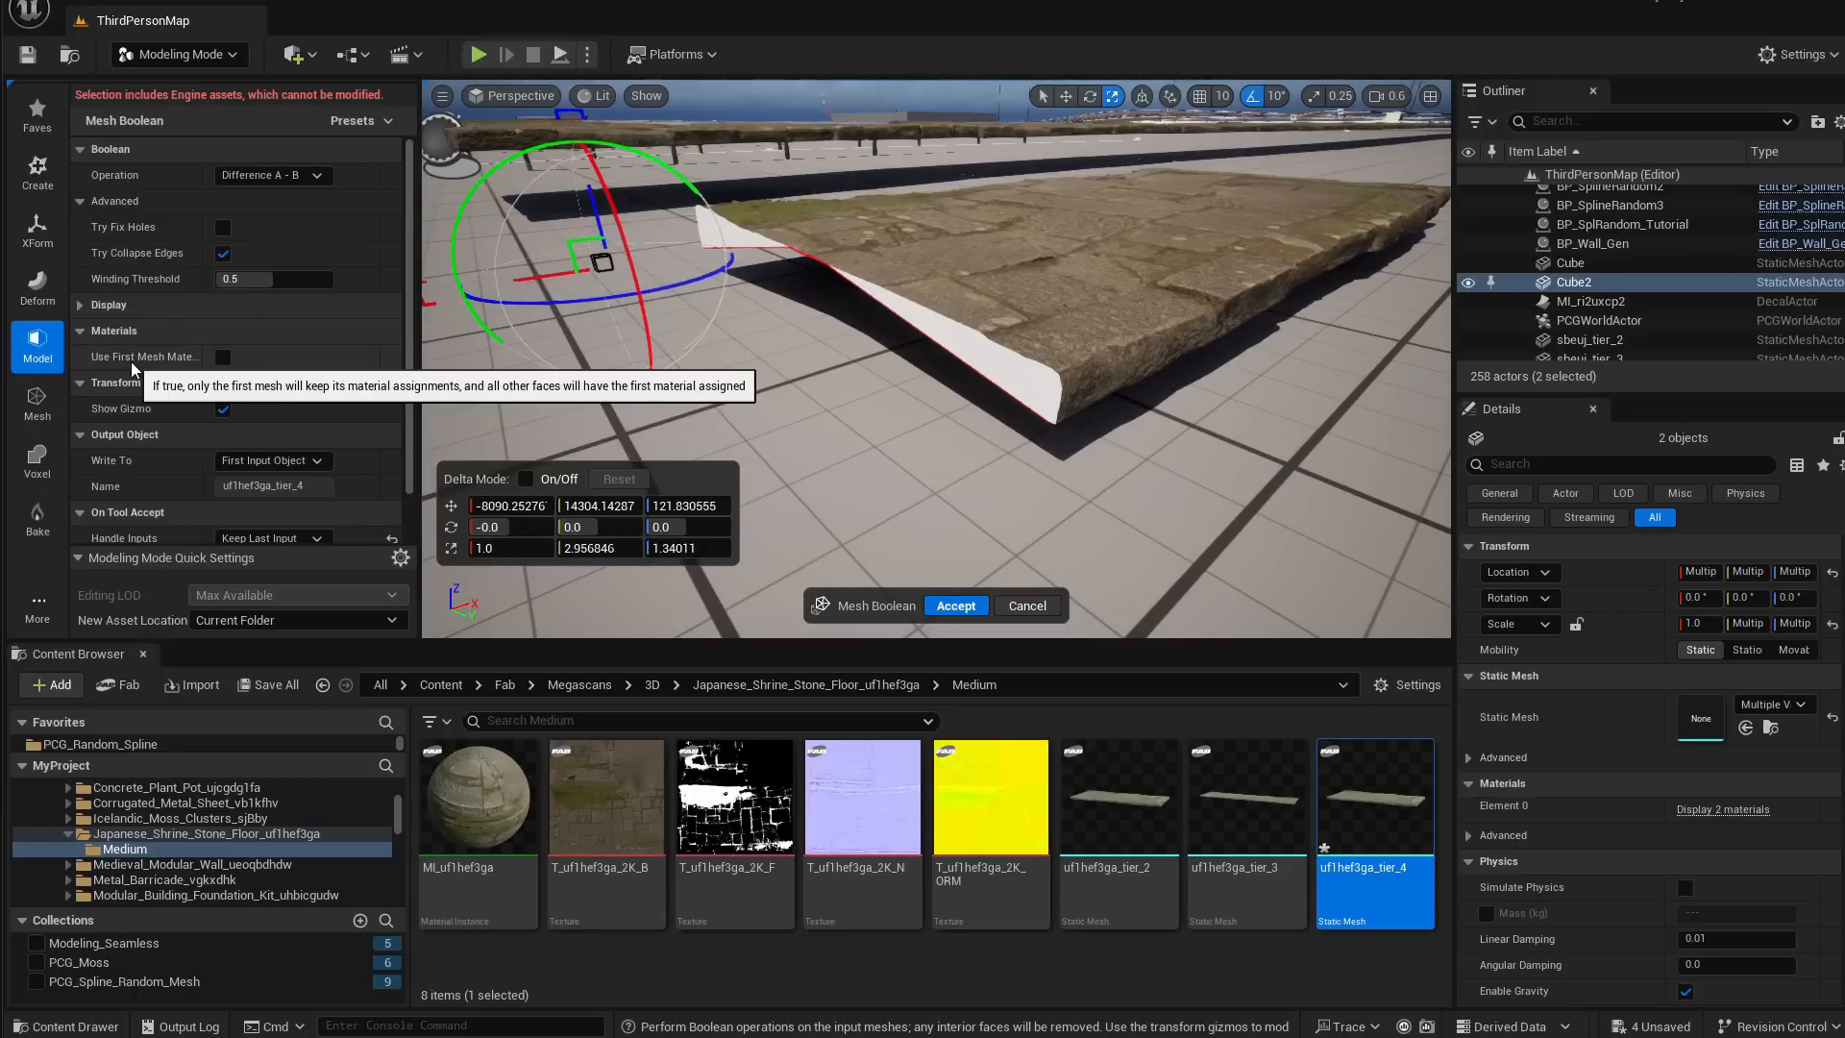
left_click(223, 358)
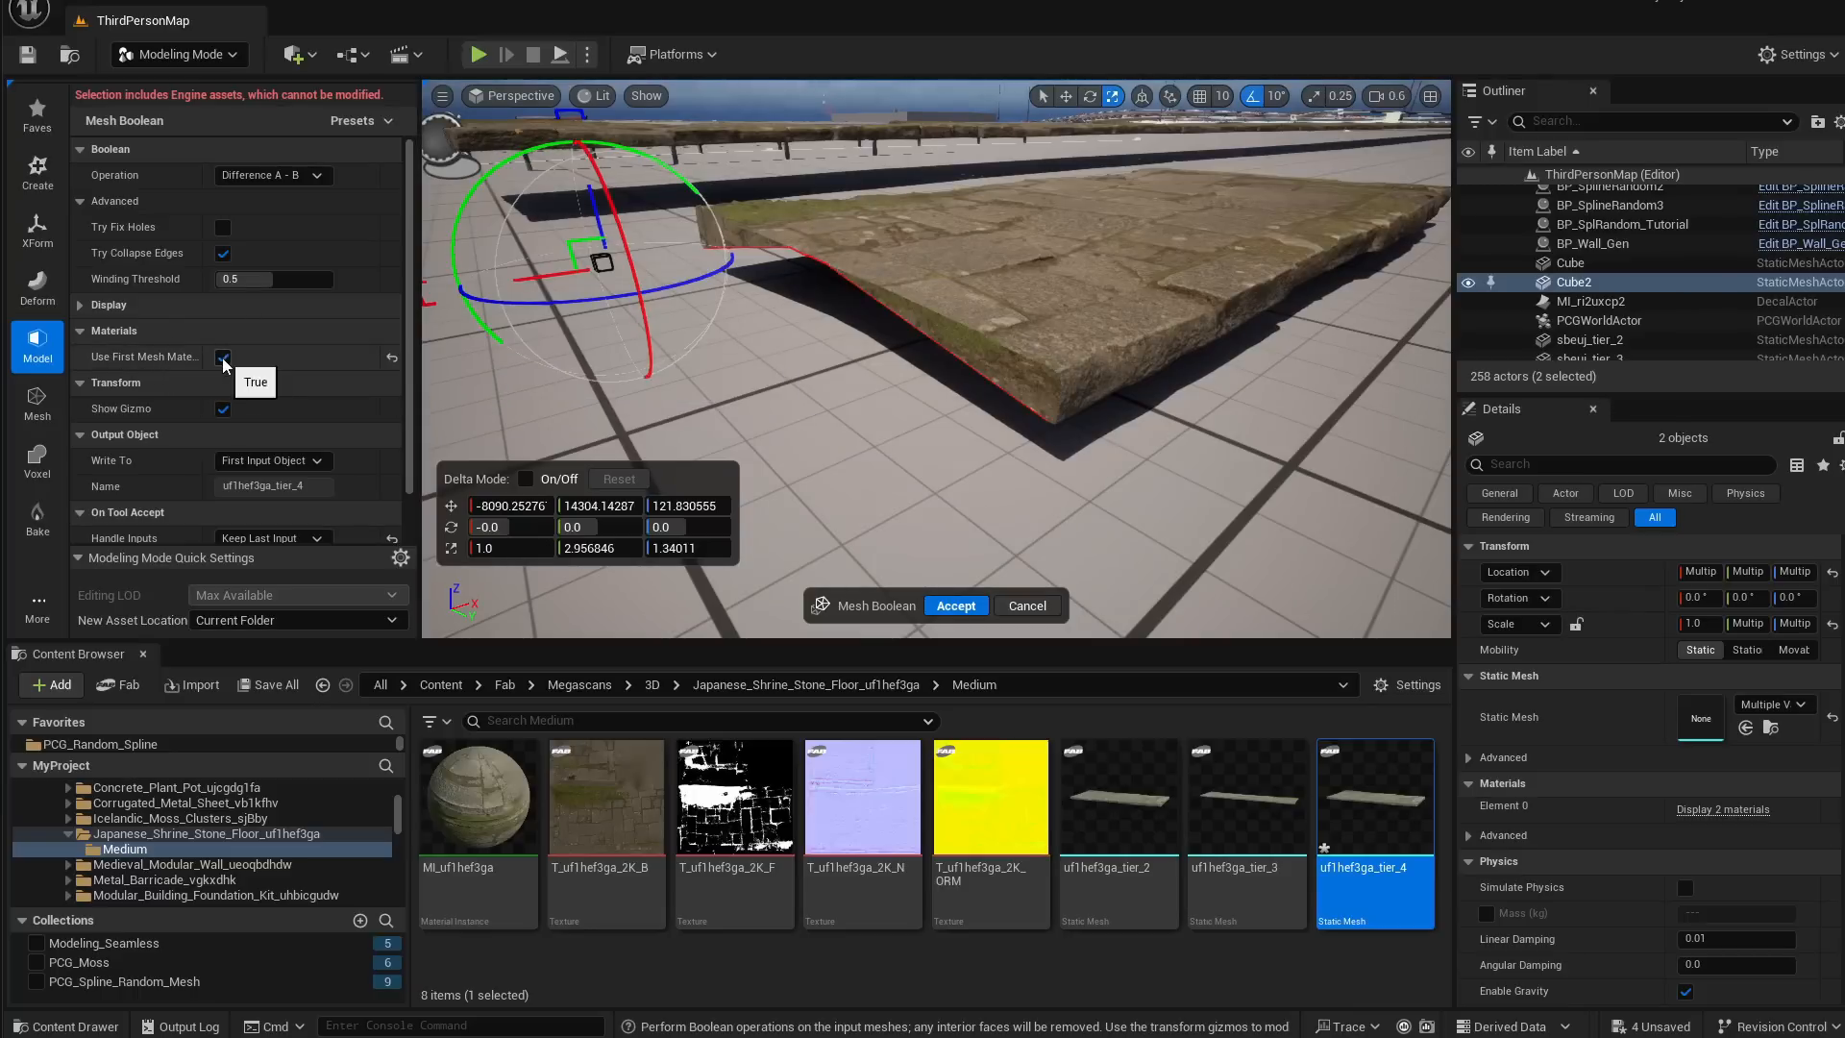
mouse_move(806, 177)
right_mouse_down()
mouse_move(903, 116)
mouse_move(805, 192)
right_mouse_up()
Try New Object as the Boolean's write target, then set it back to First Input Object
scroll(208, 434, "down", 2)
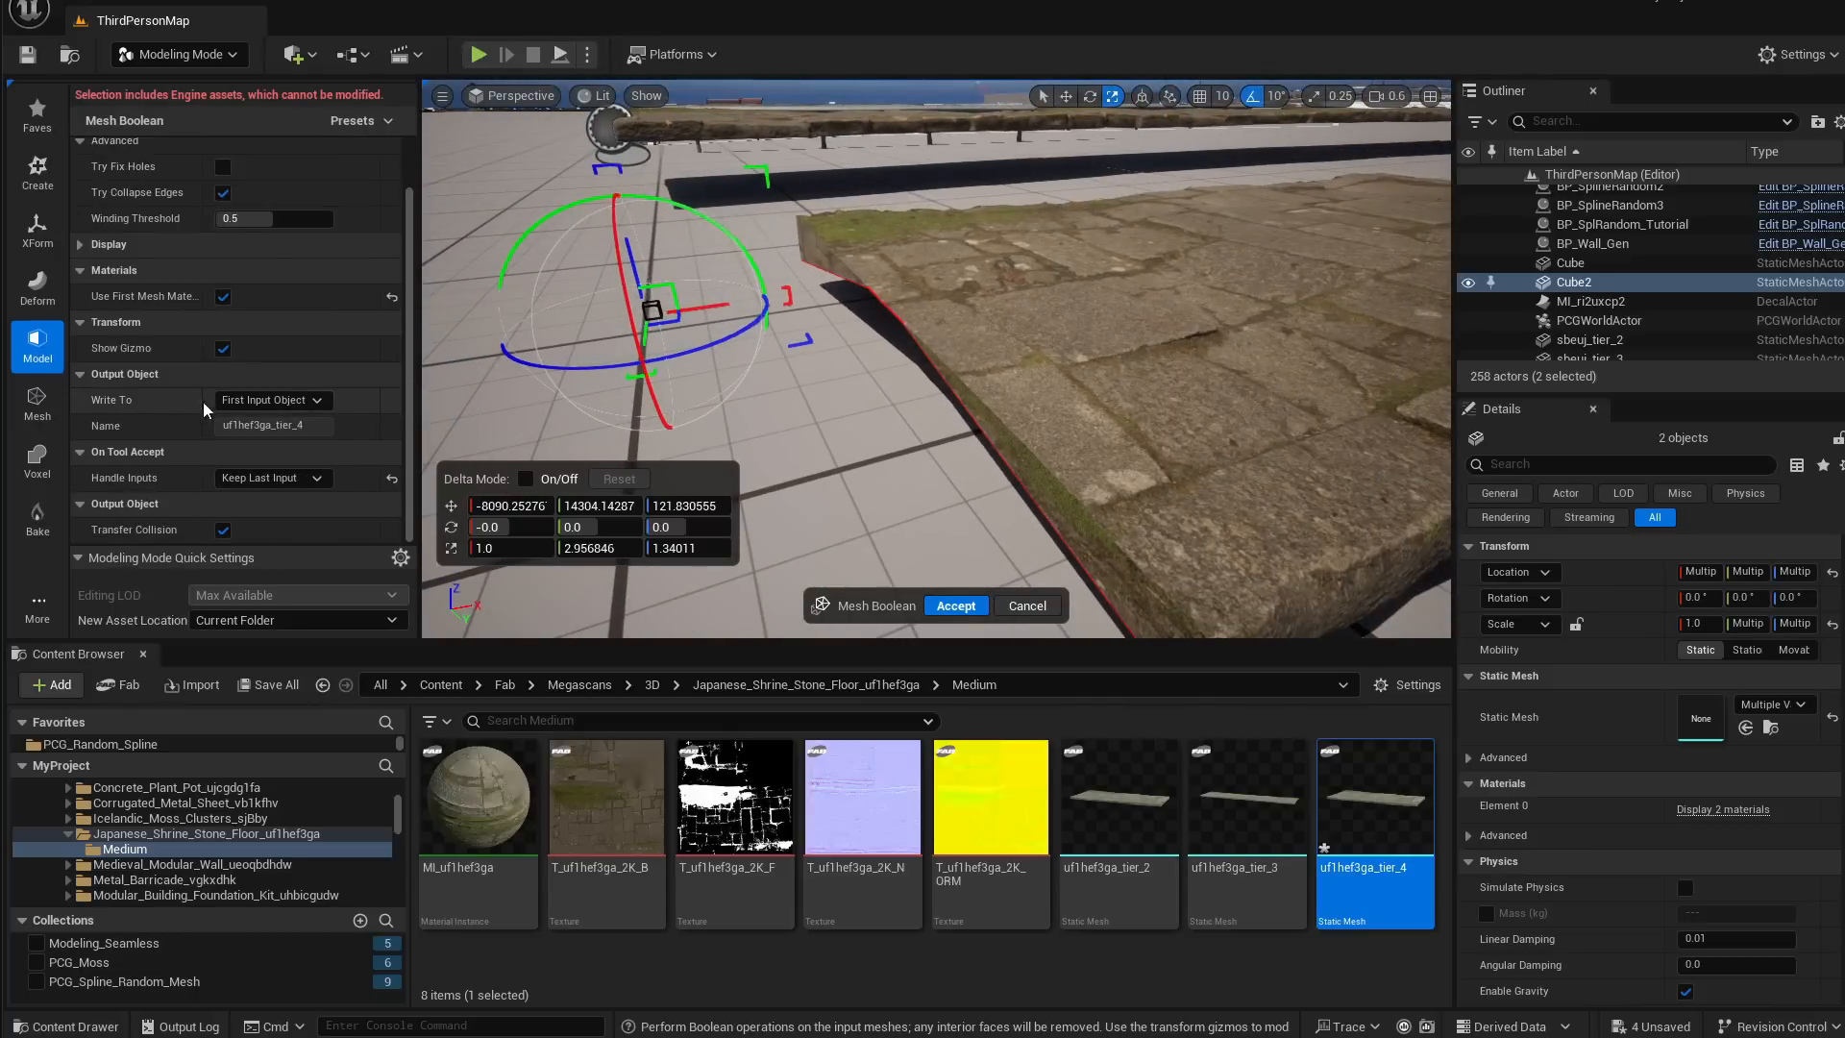
left_click(279, 400)
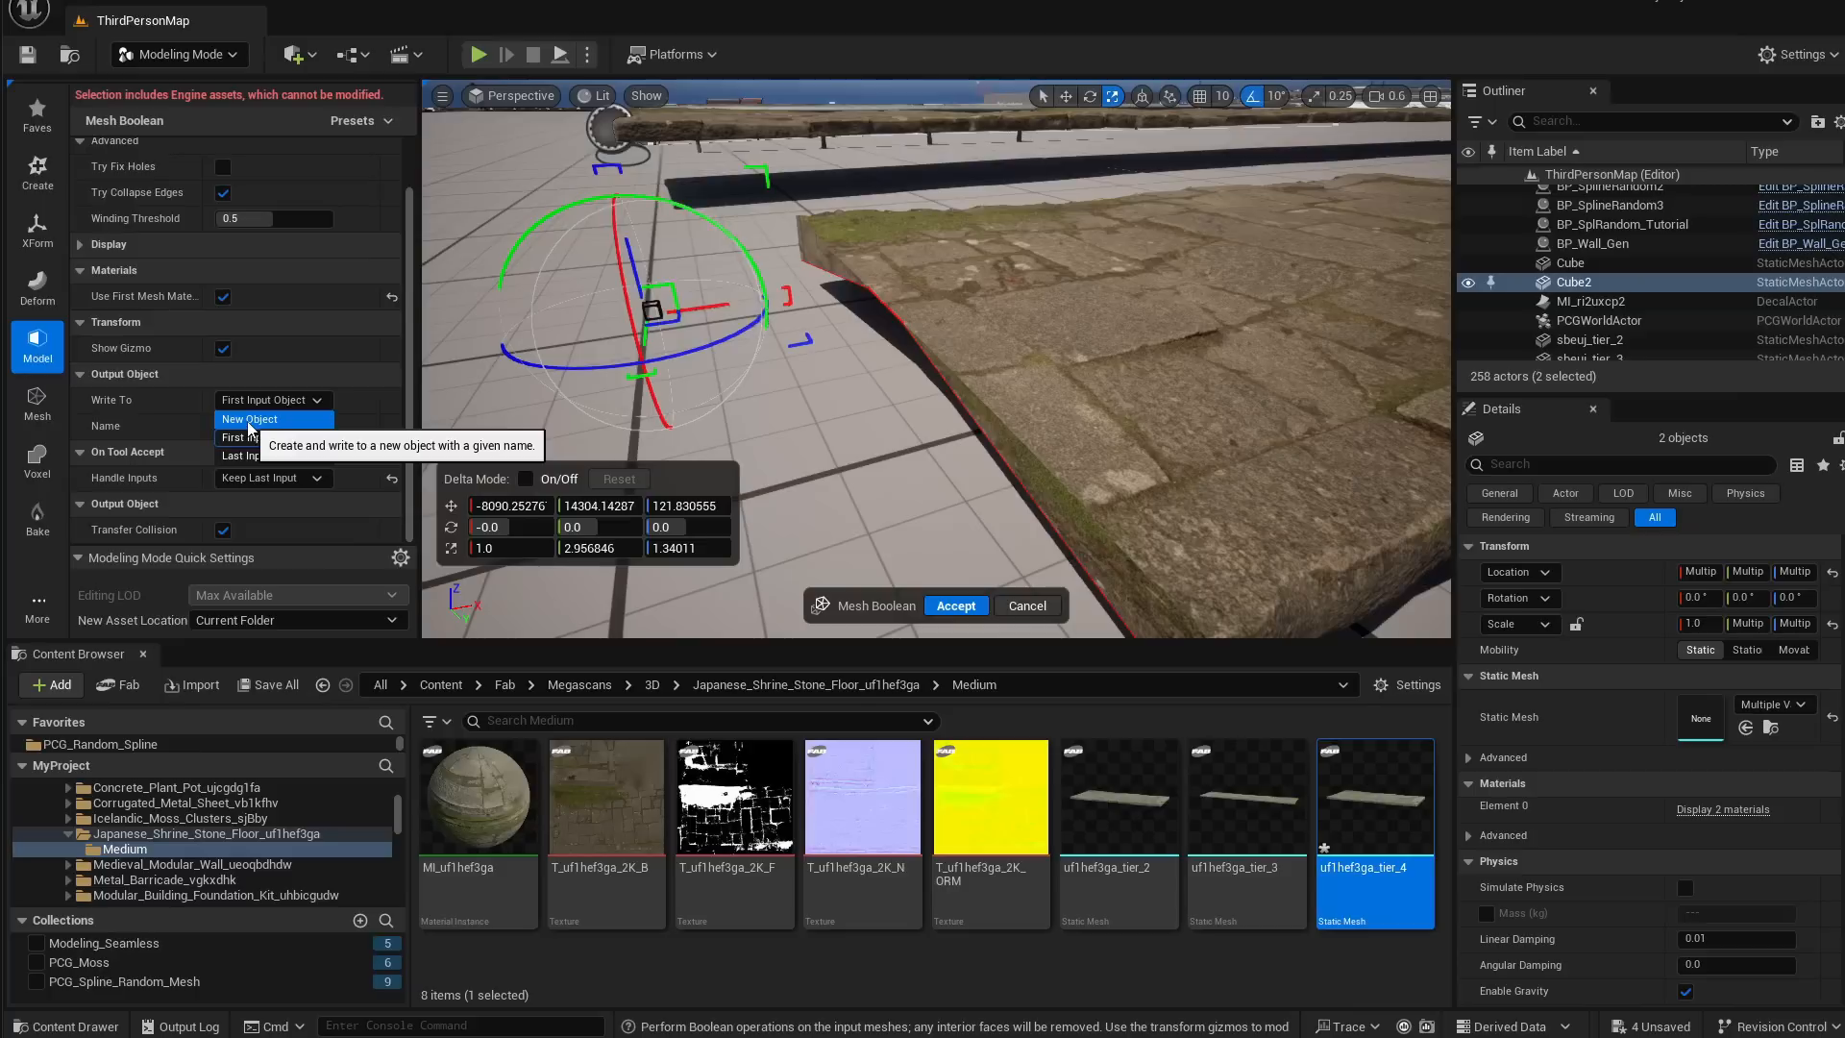
left_click(249, 420)
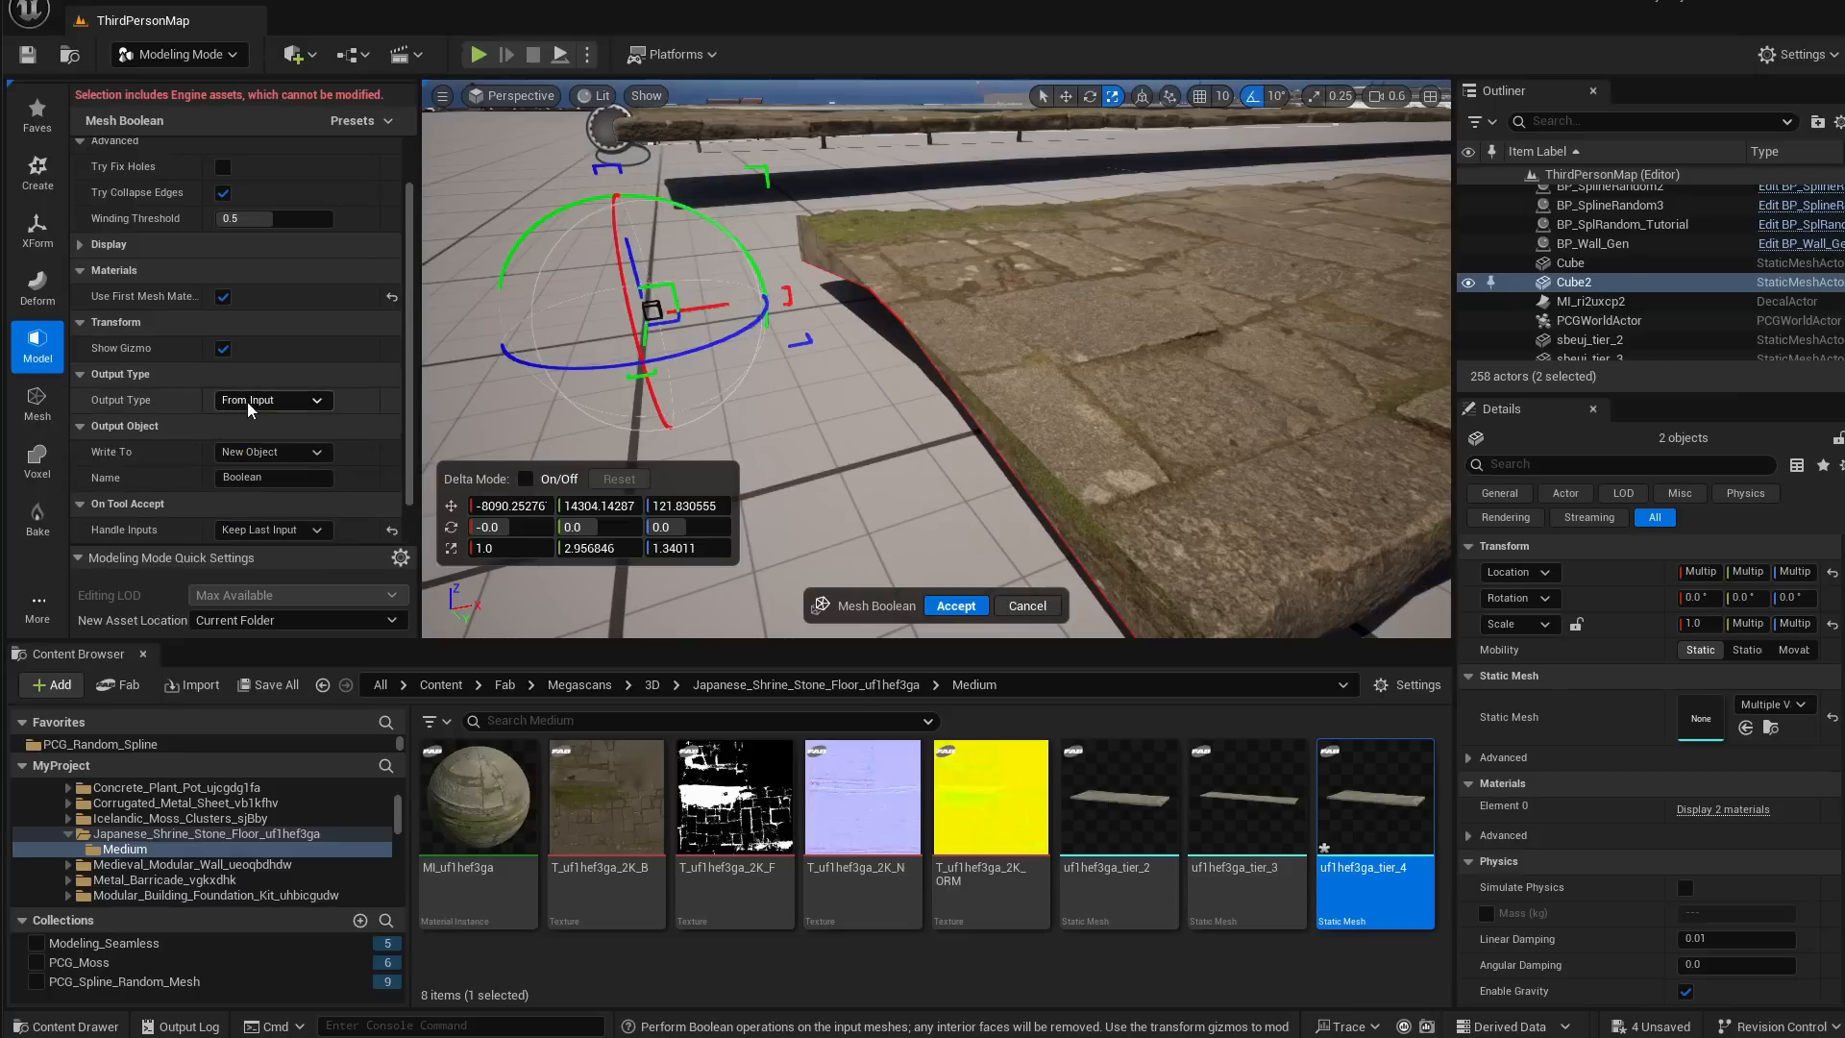
left_click(251, 453)
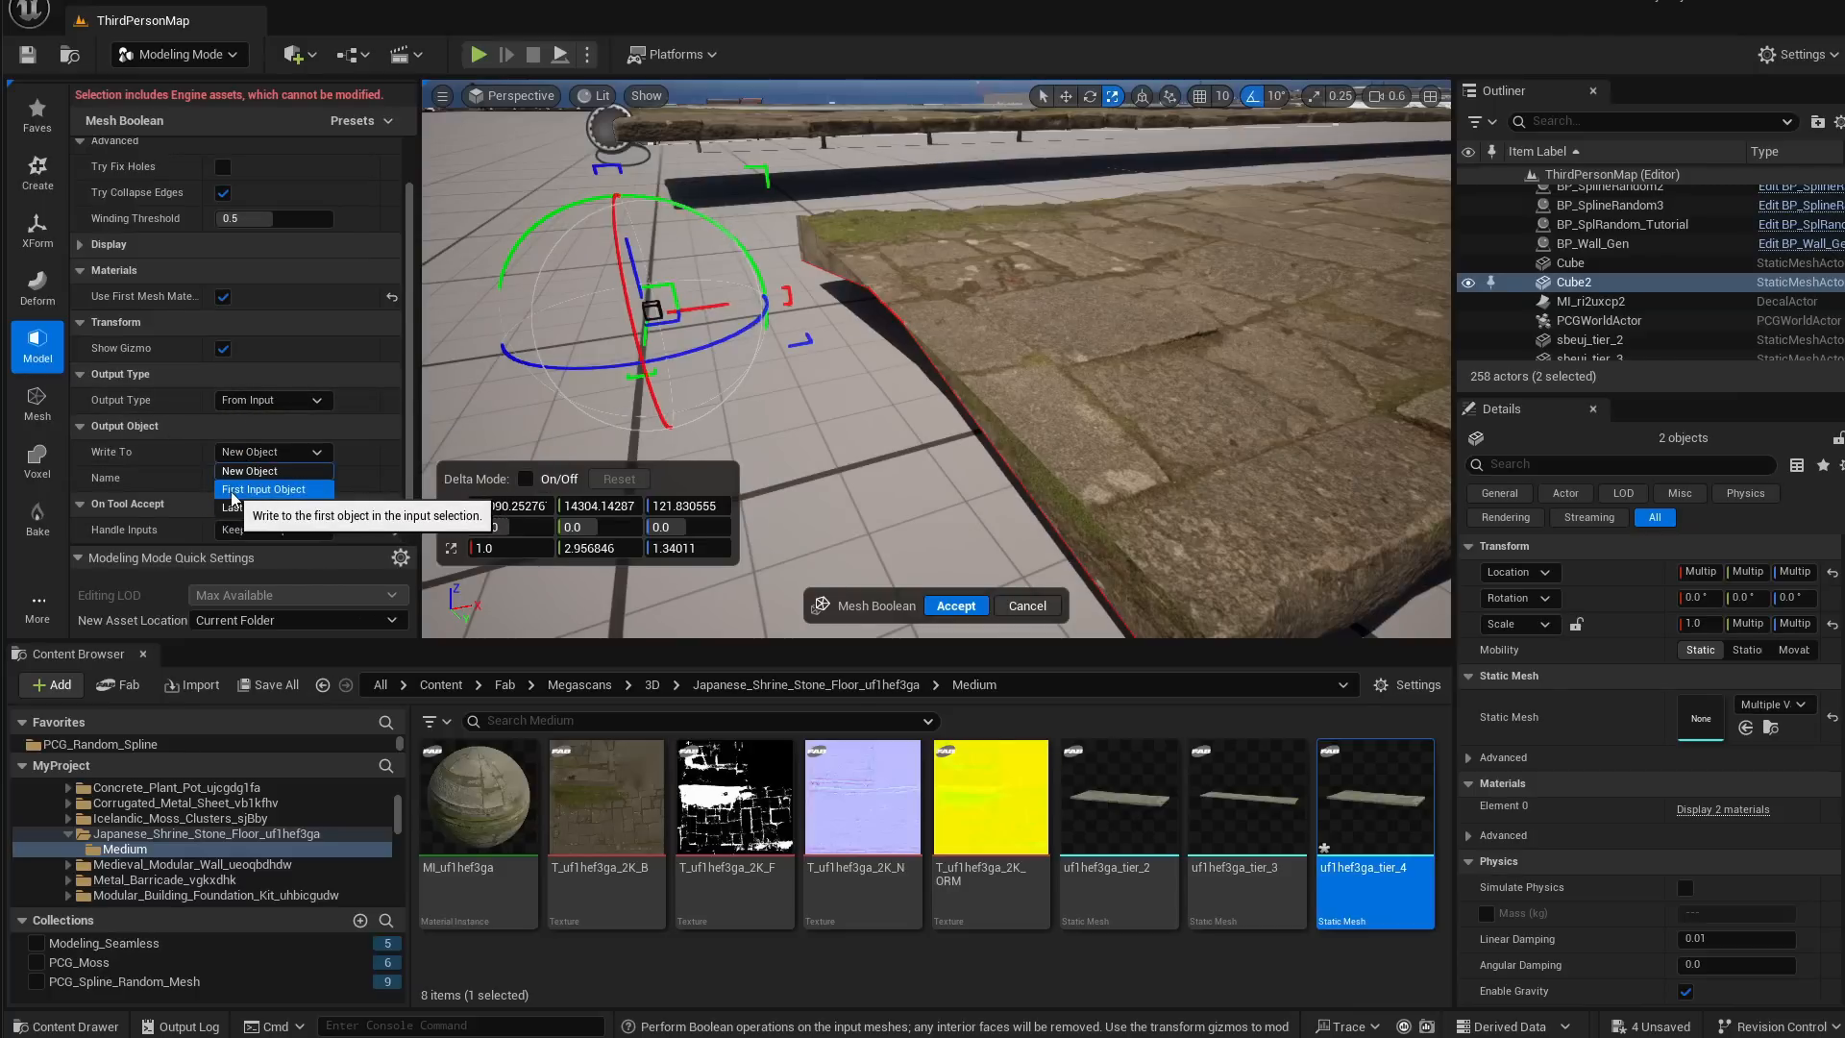
left_click(260, 489)
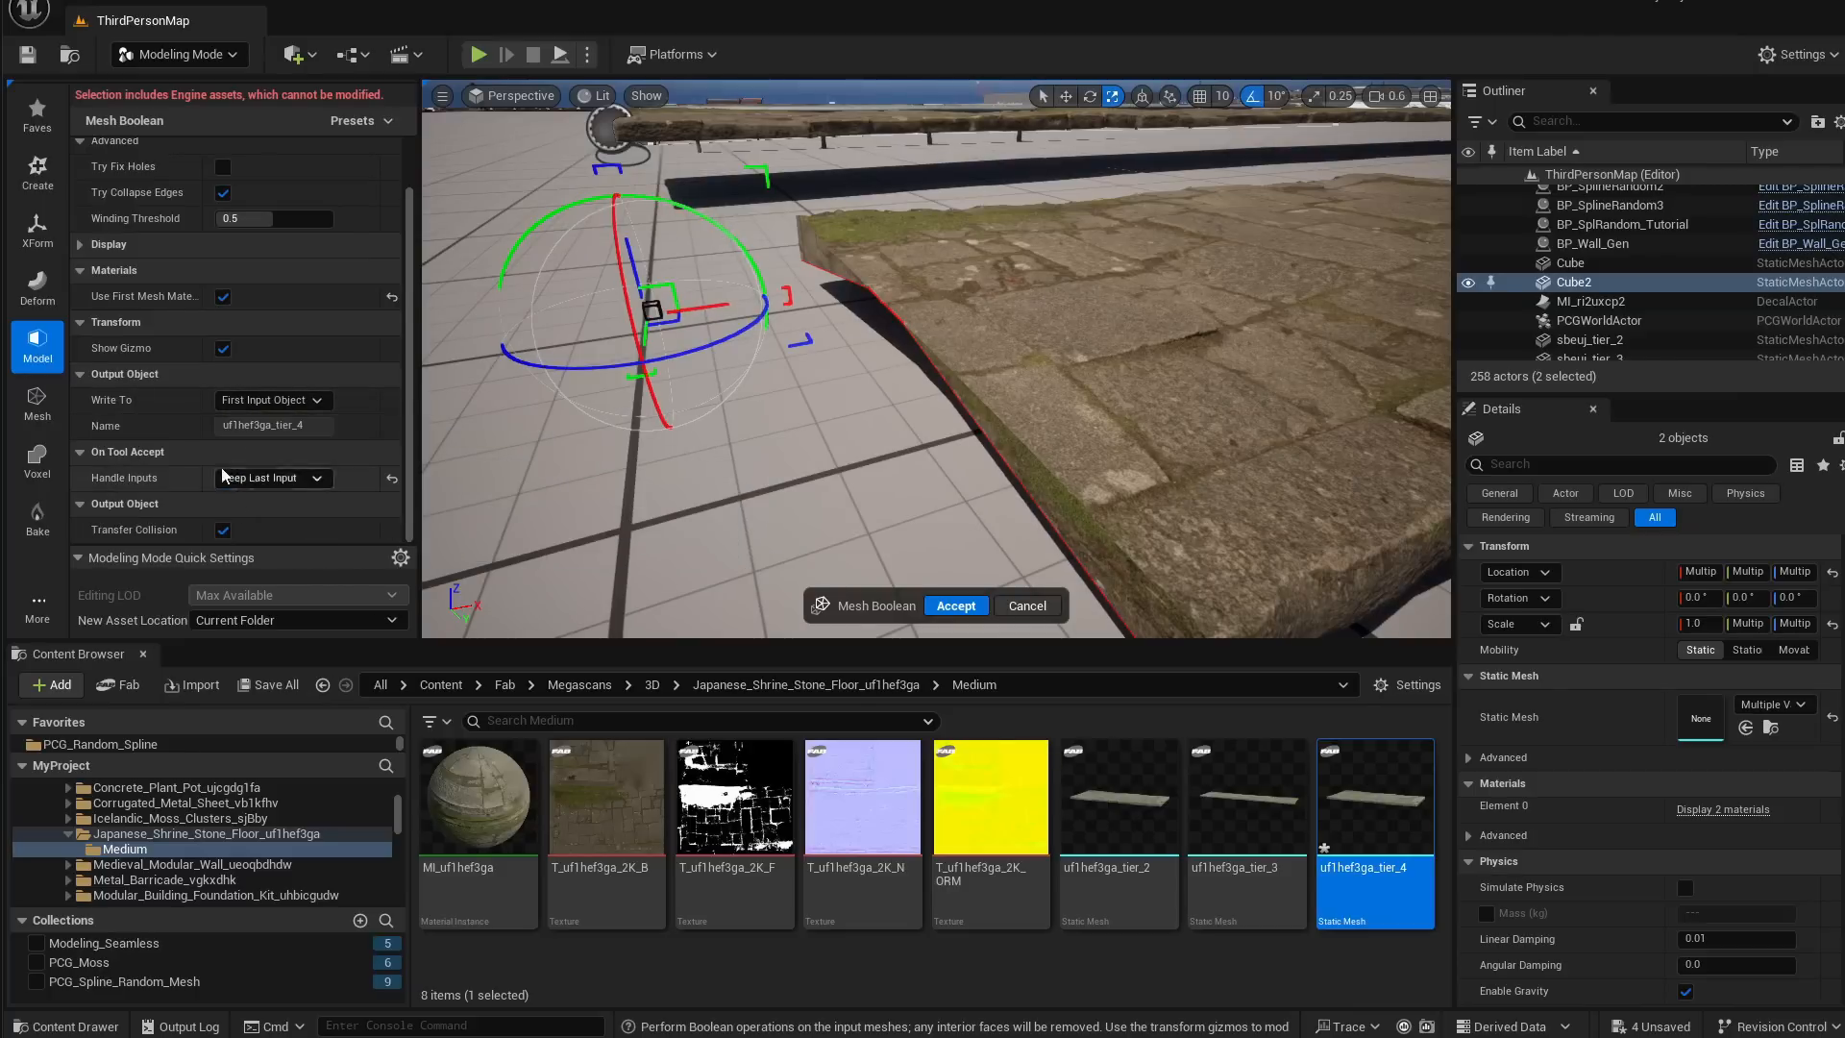
right_click_drag(865, 385, 922, 365)
right_click_drag(1161, 305, 1192, 296)
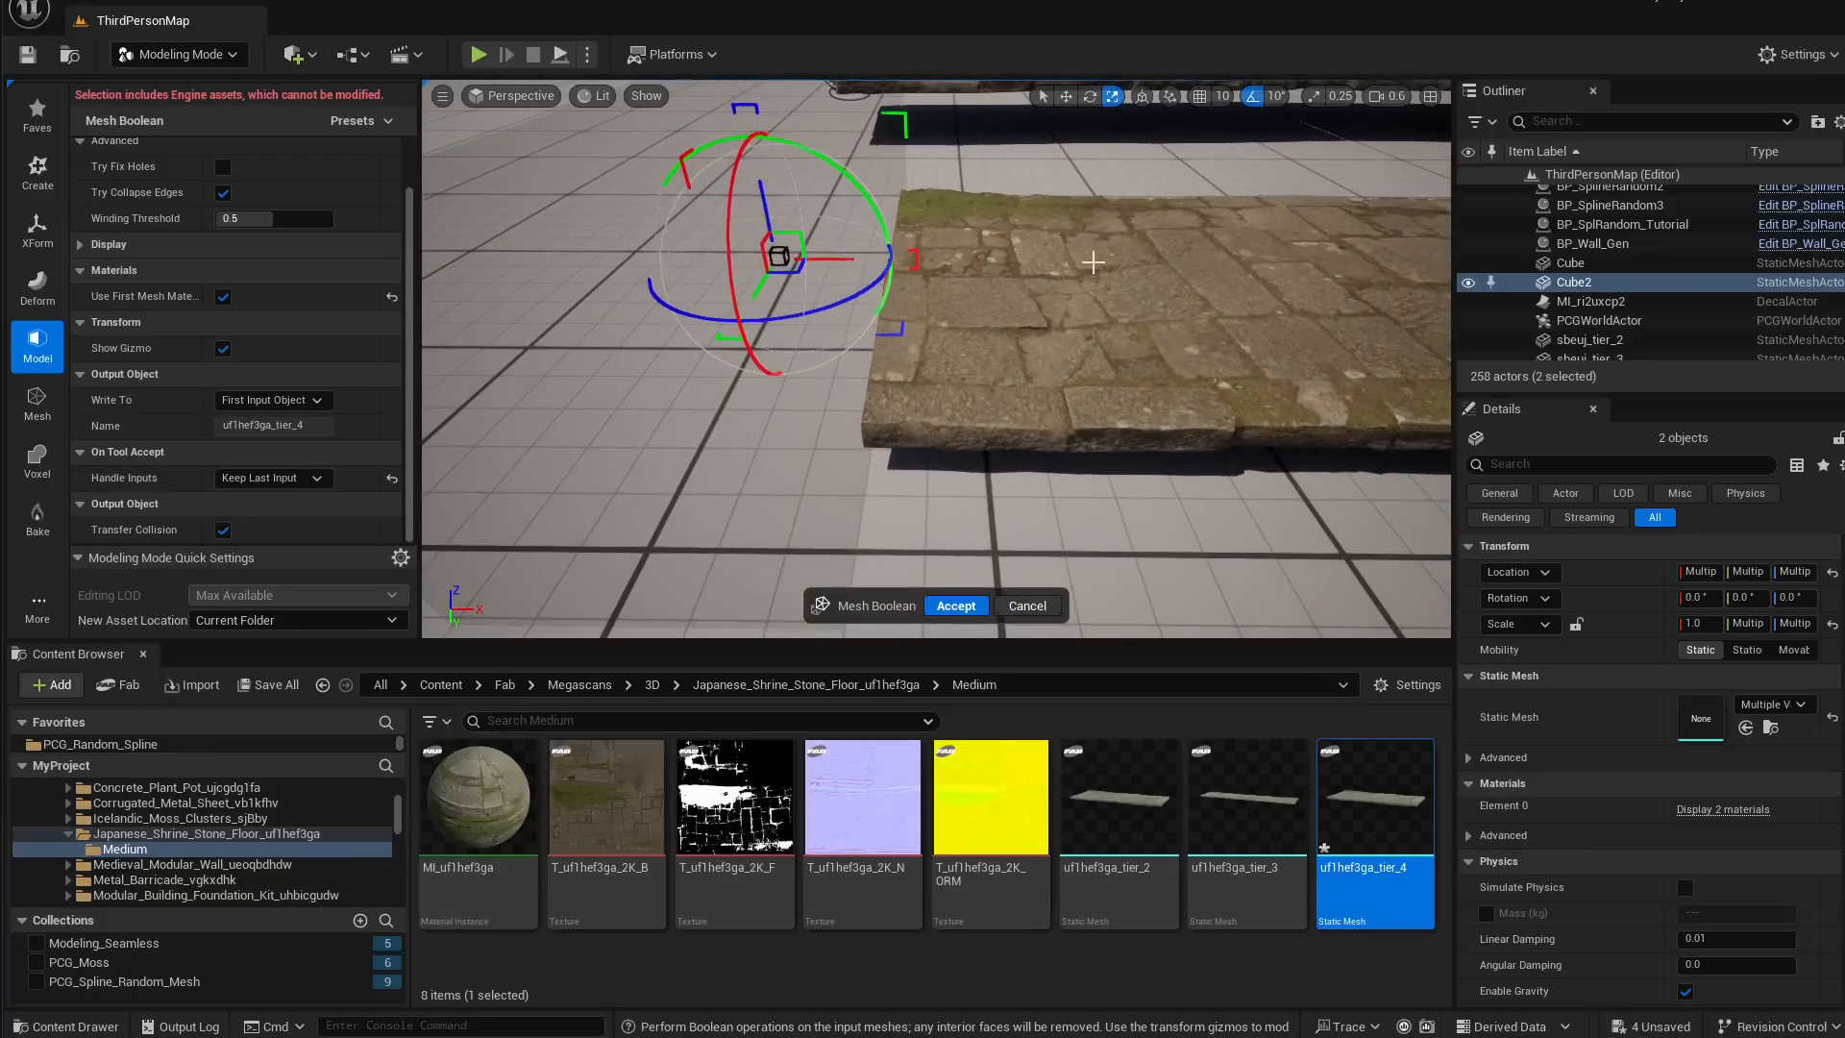
left_click(260, 402)
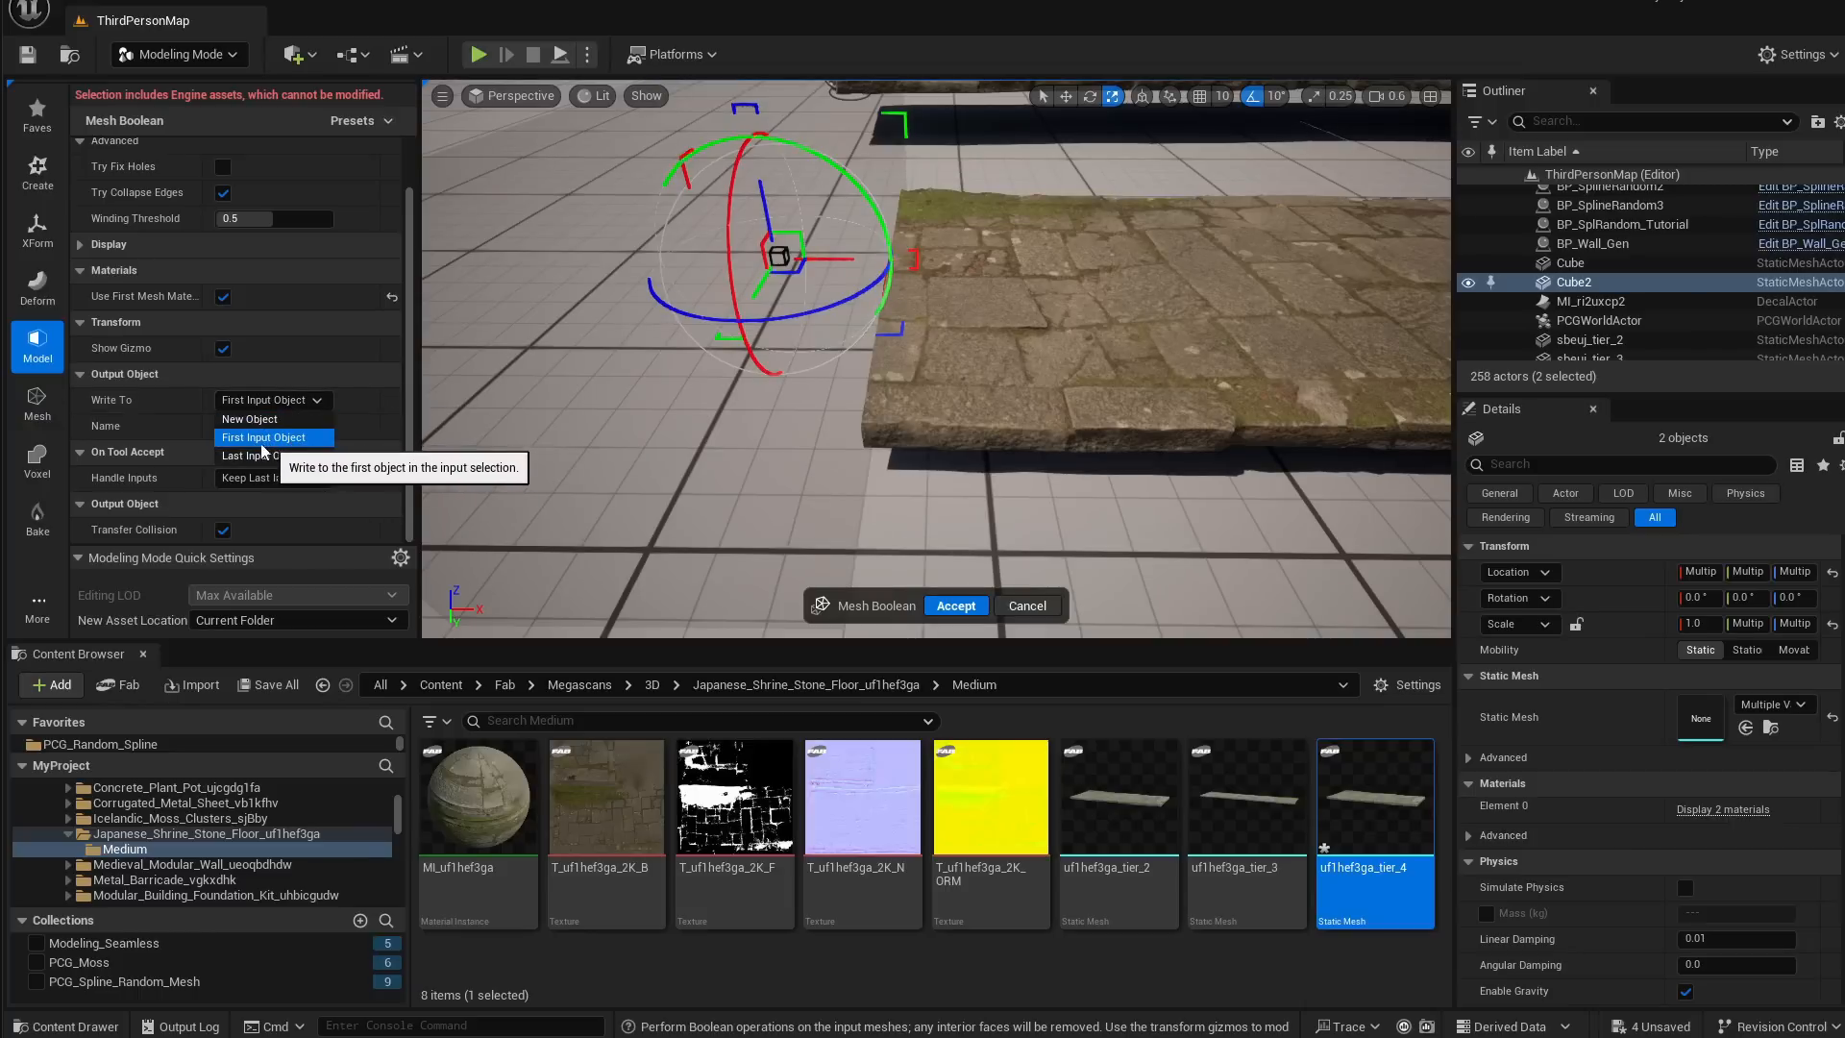
left_click(278, 442)
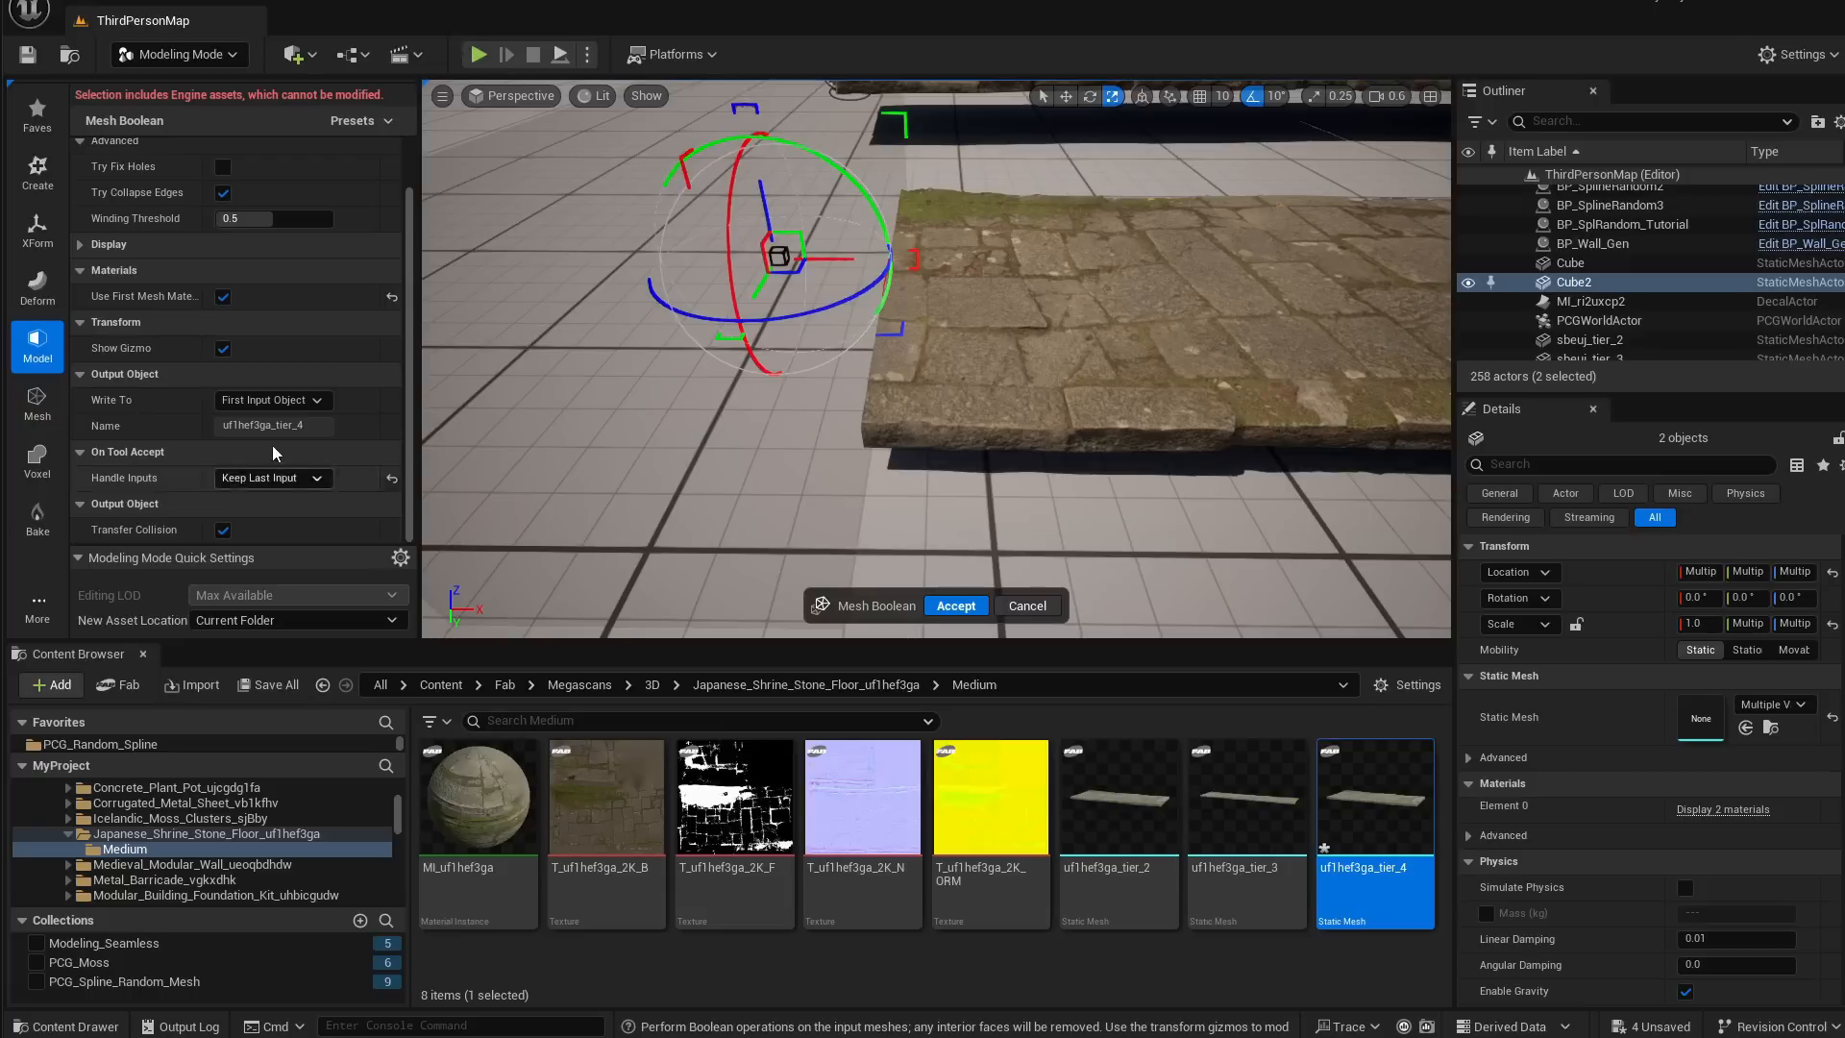
Try Delete Inputs as the input handling on accept, then return it to Keep Last Input
left_click(255, 478)
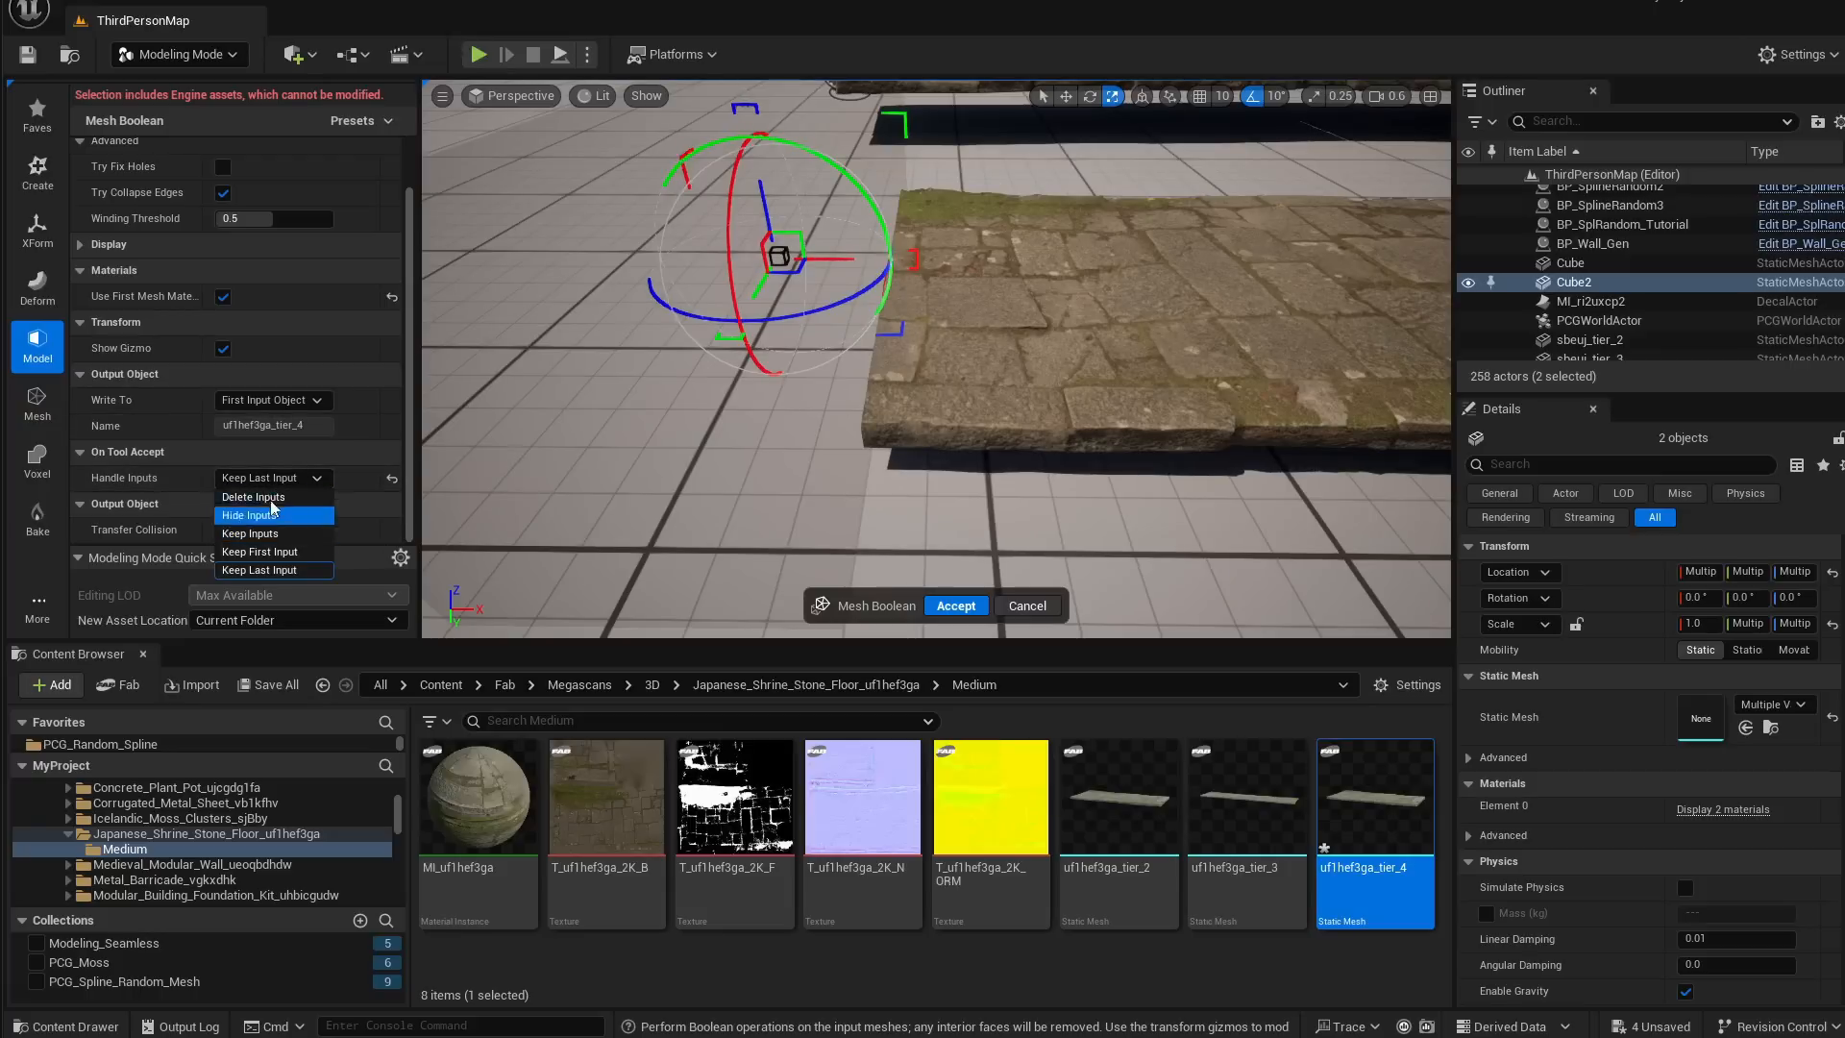
left_click(263, 571)
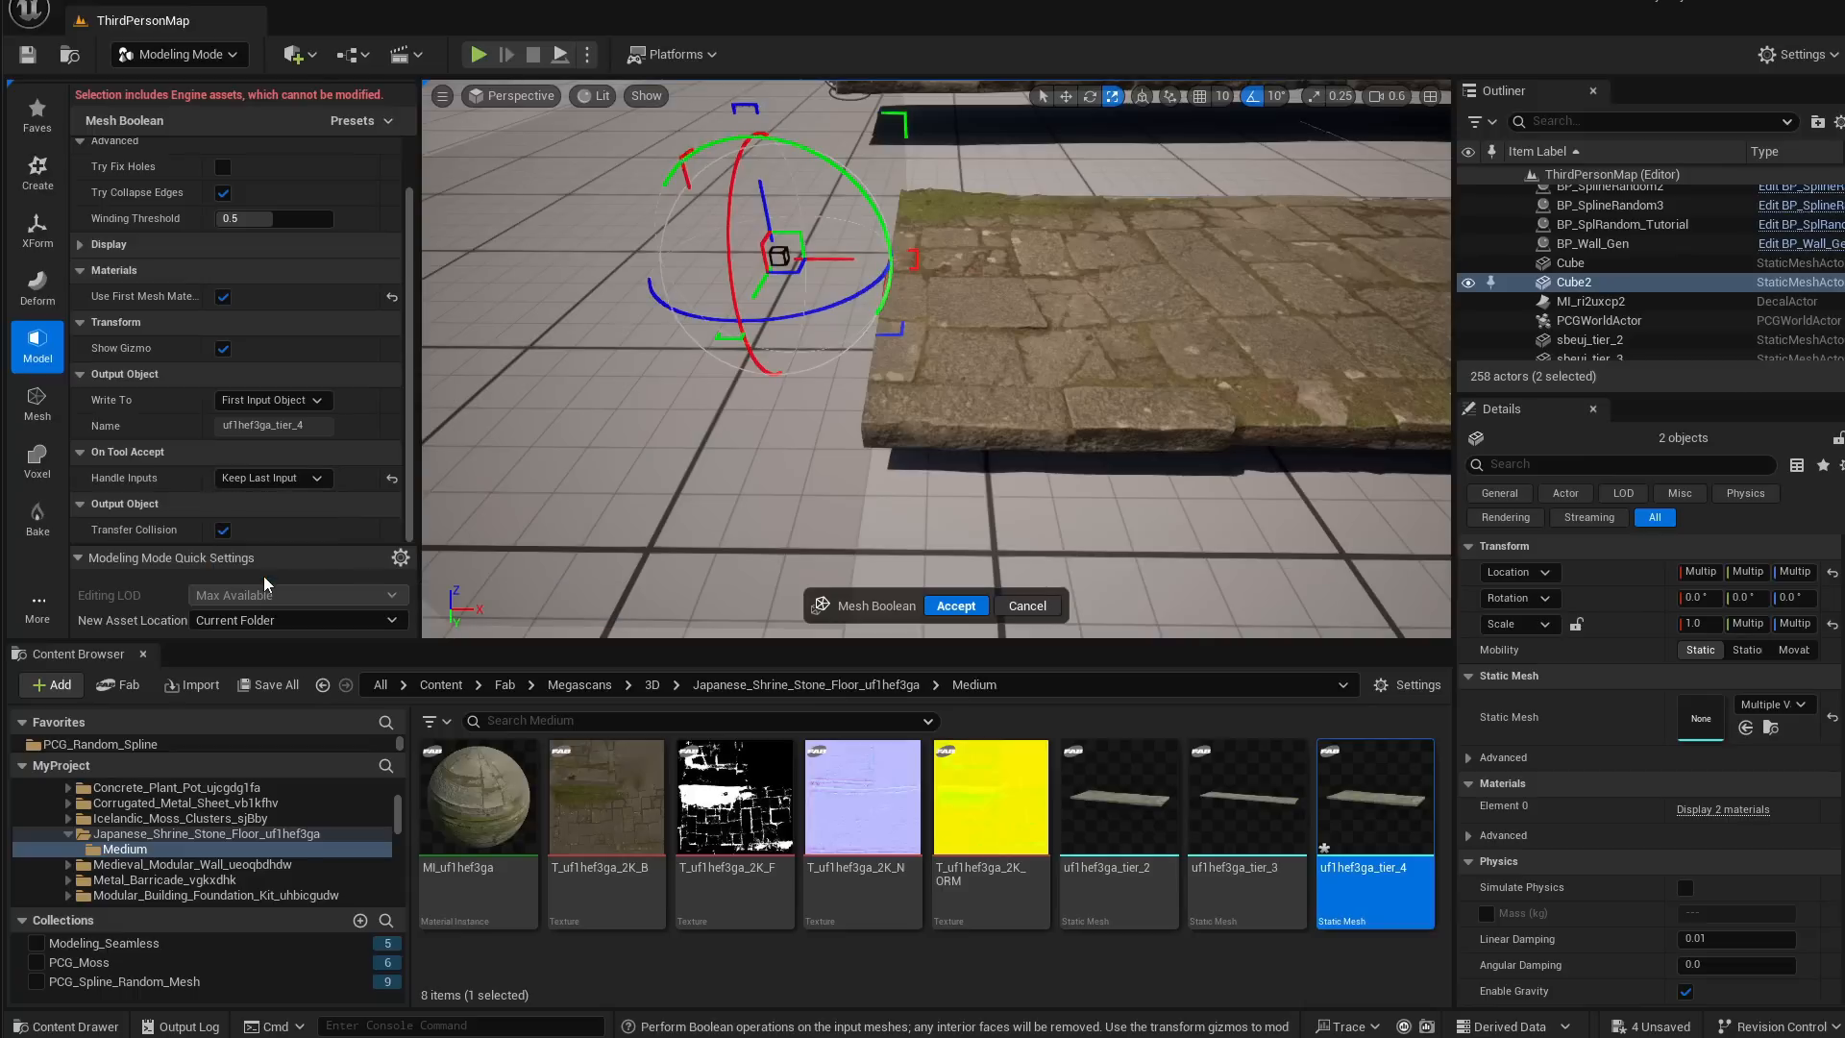
left_click(278, 479)
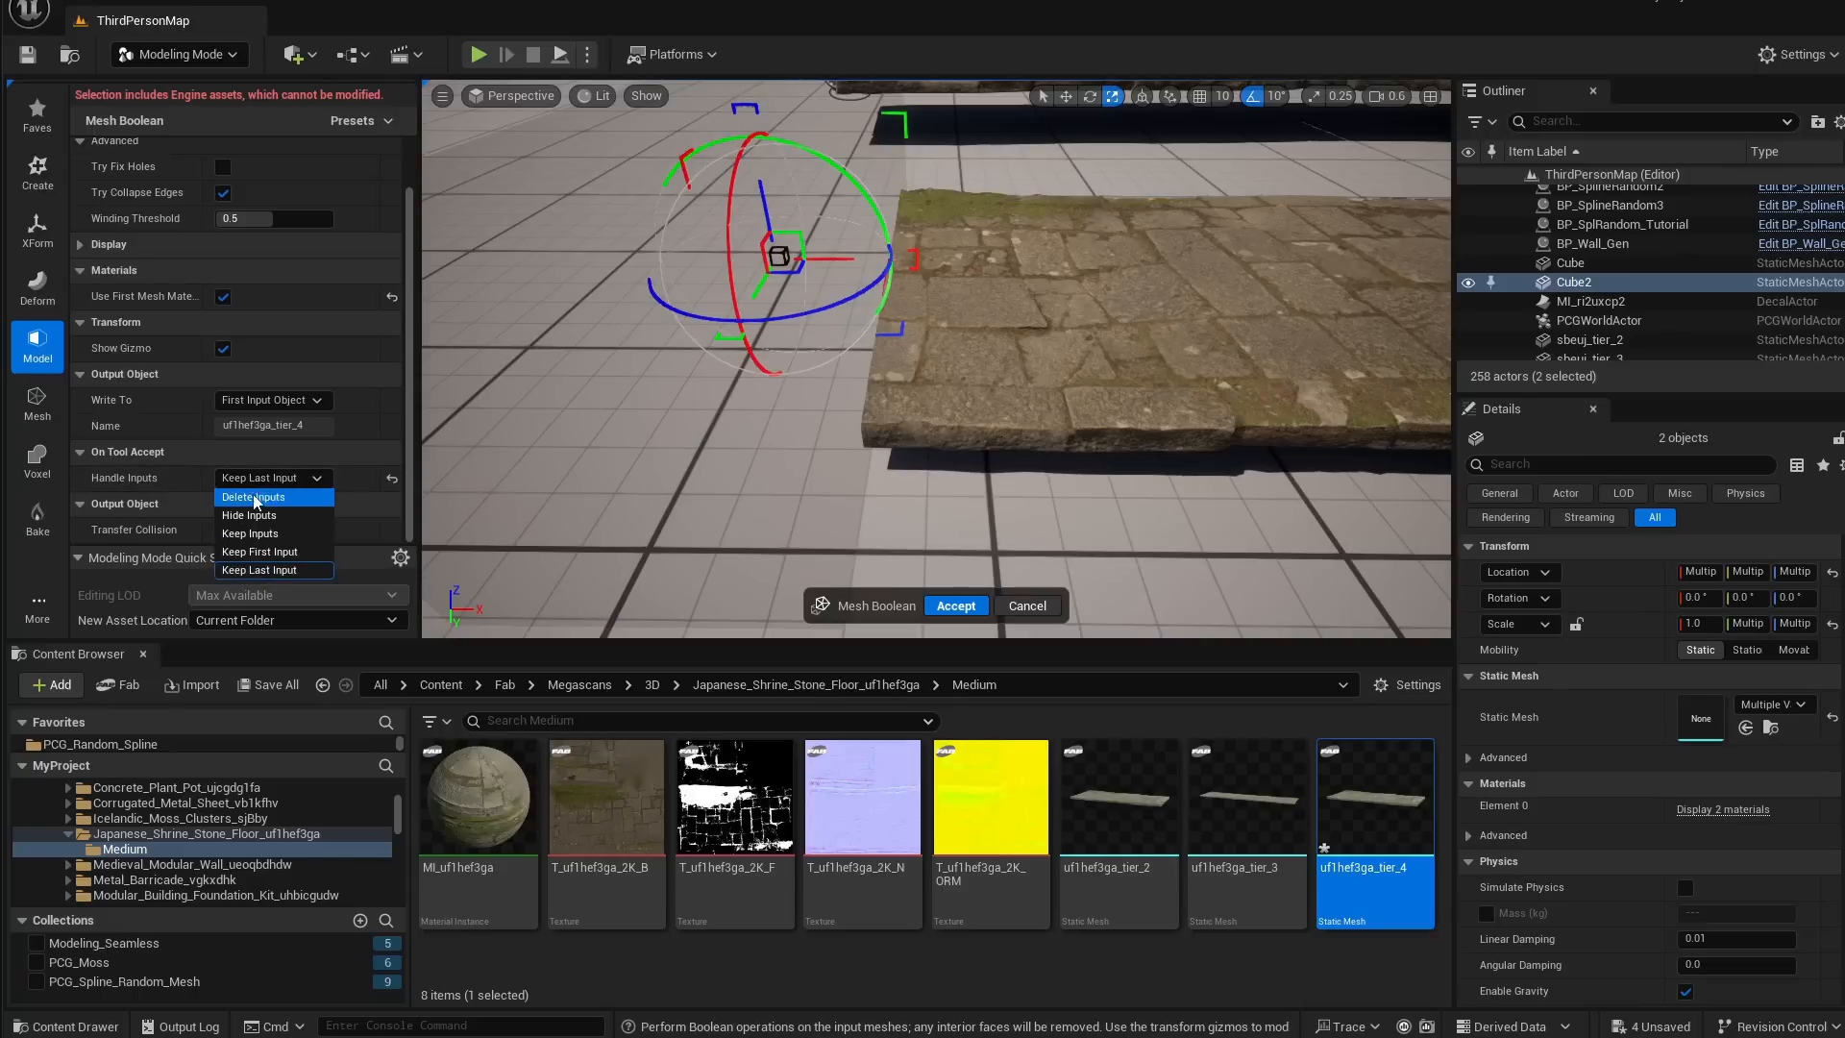
left_click(253, 497)
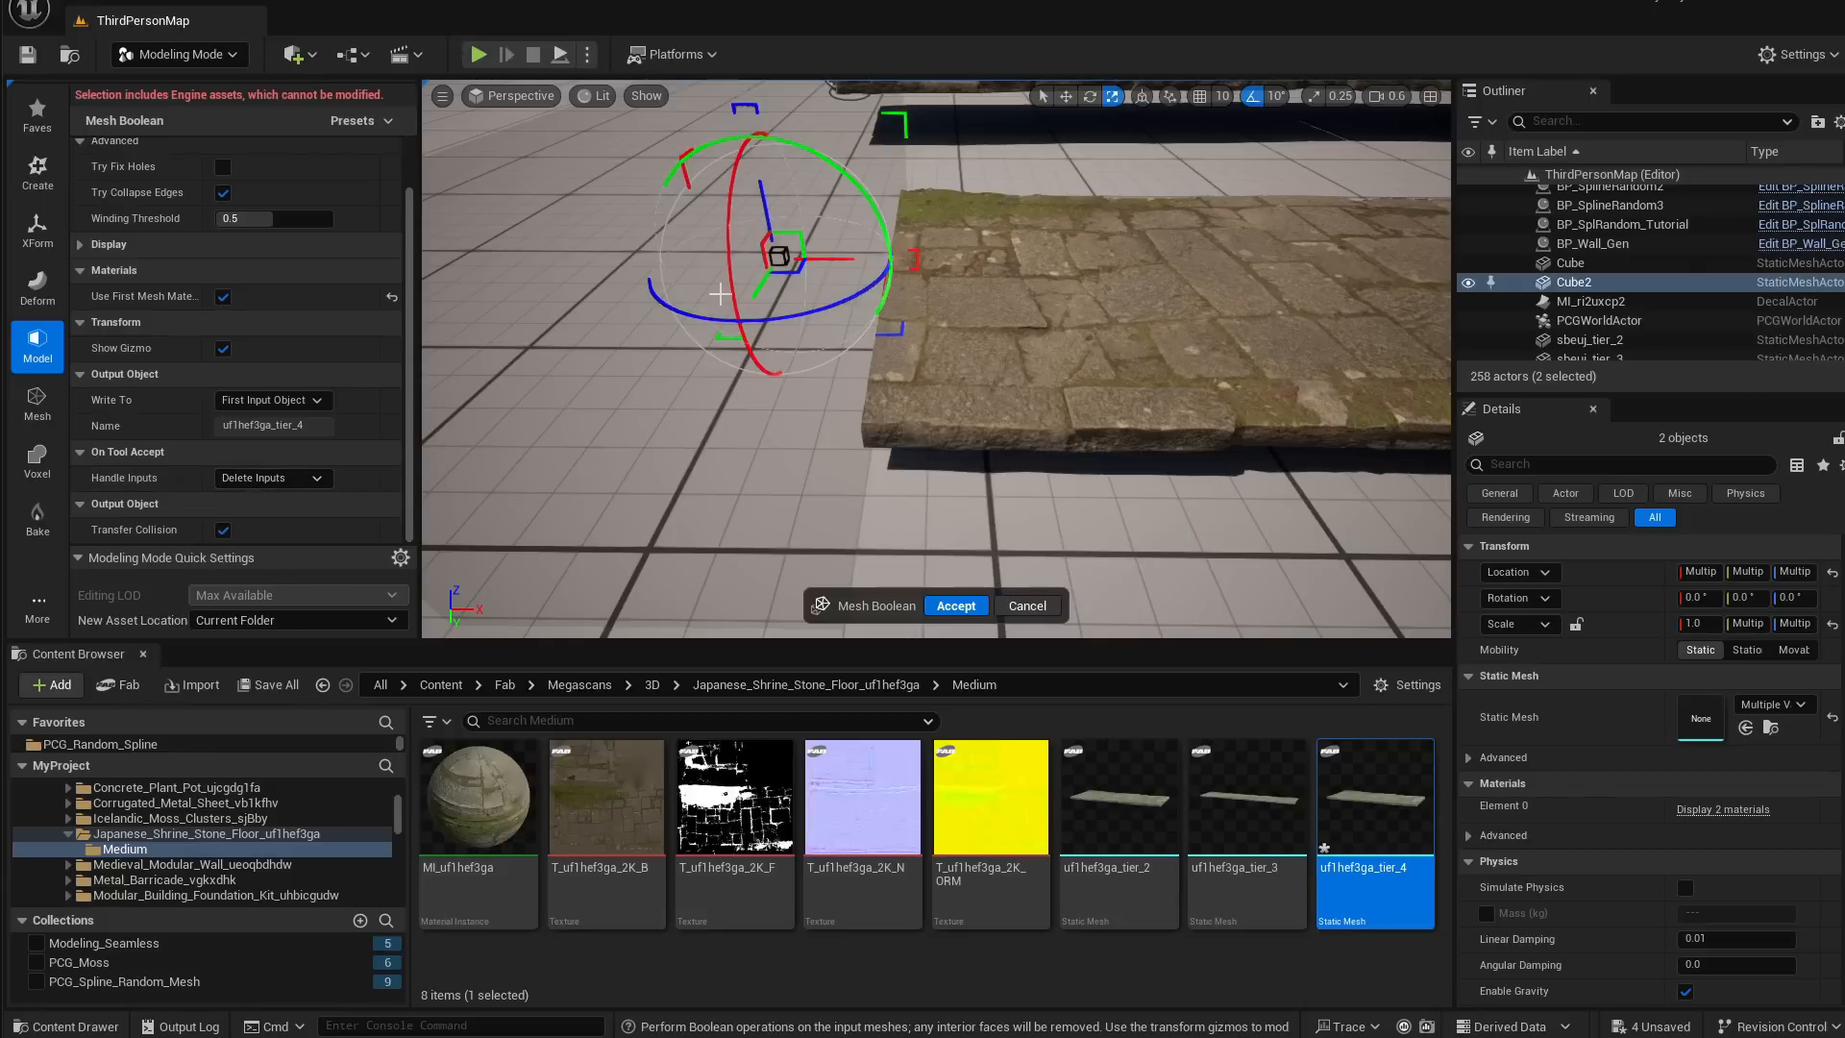
left_click(275, 480)
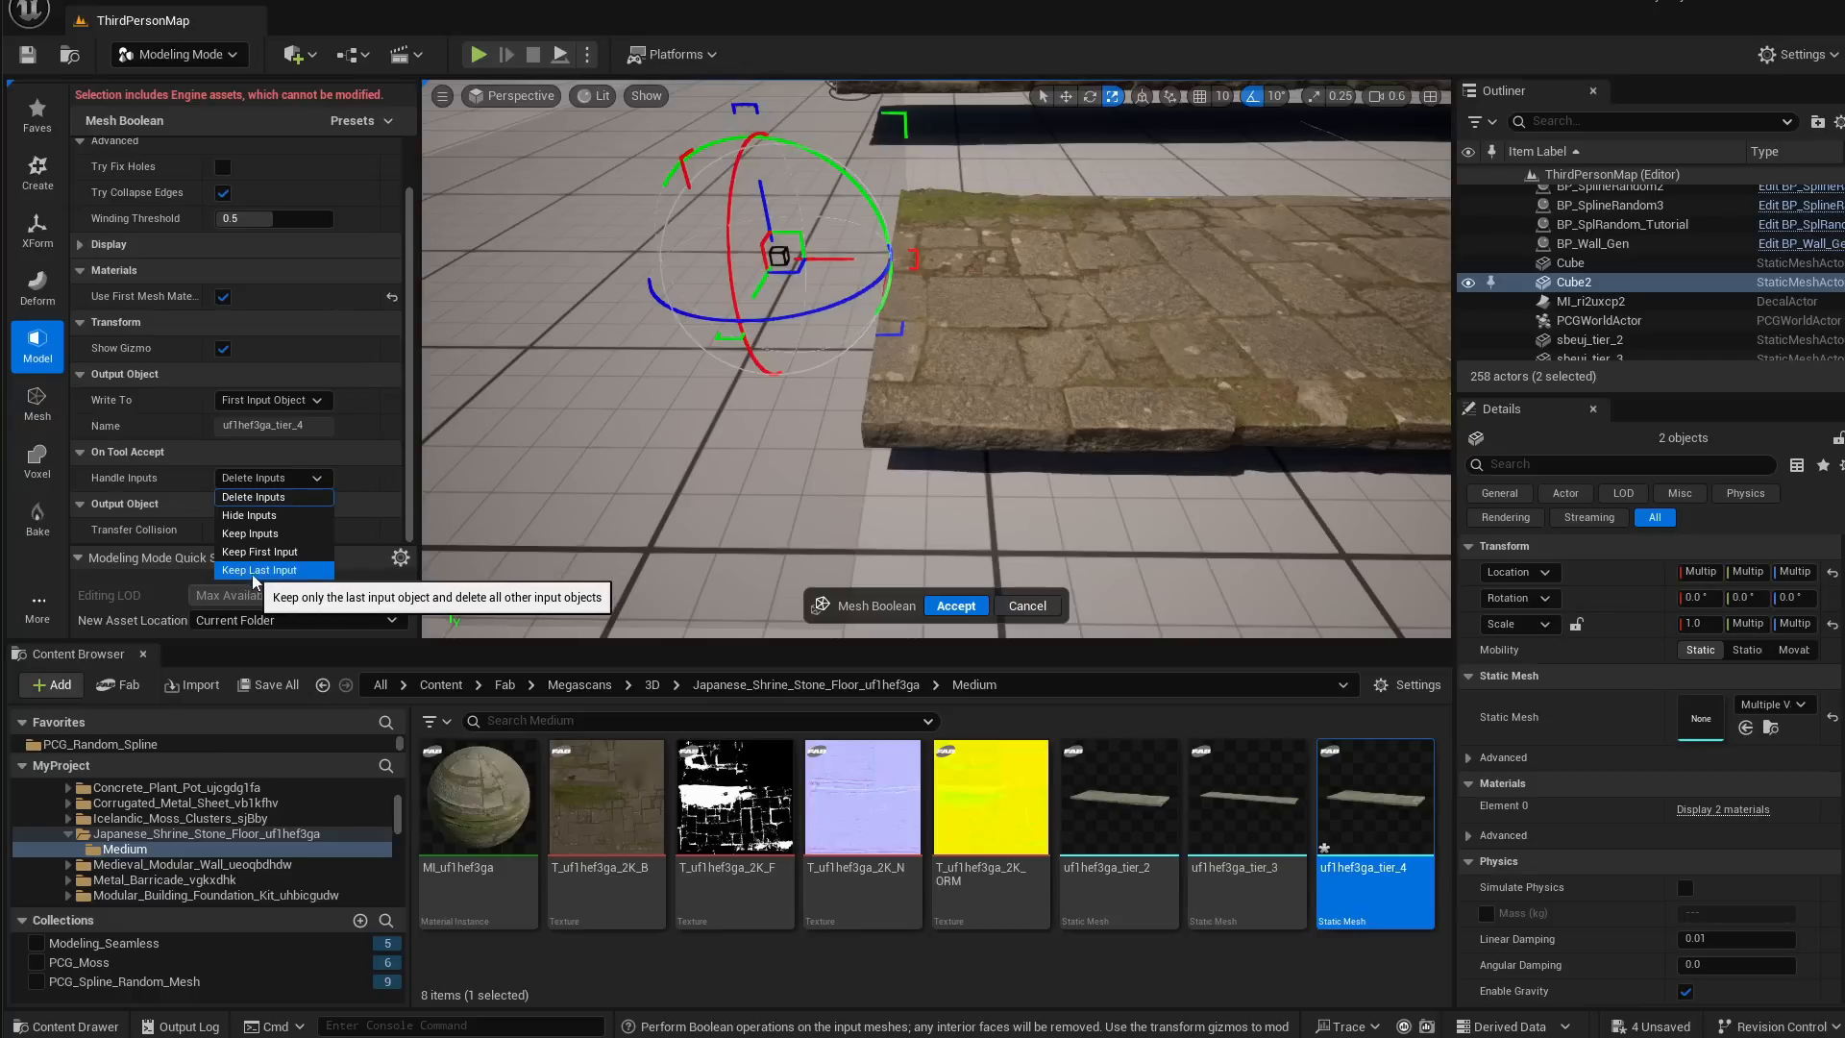
left_click(277, 571)
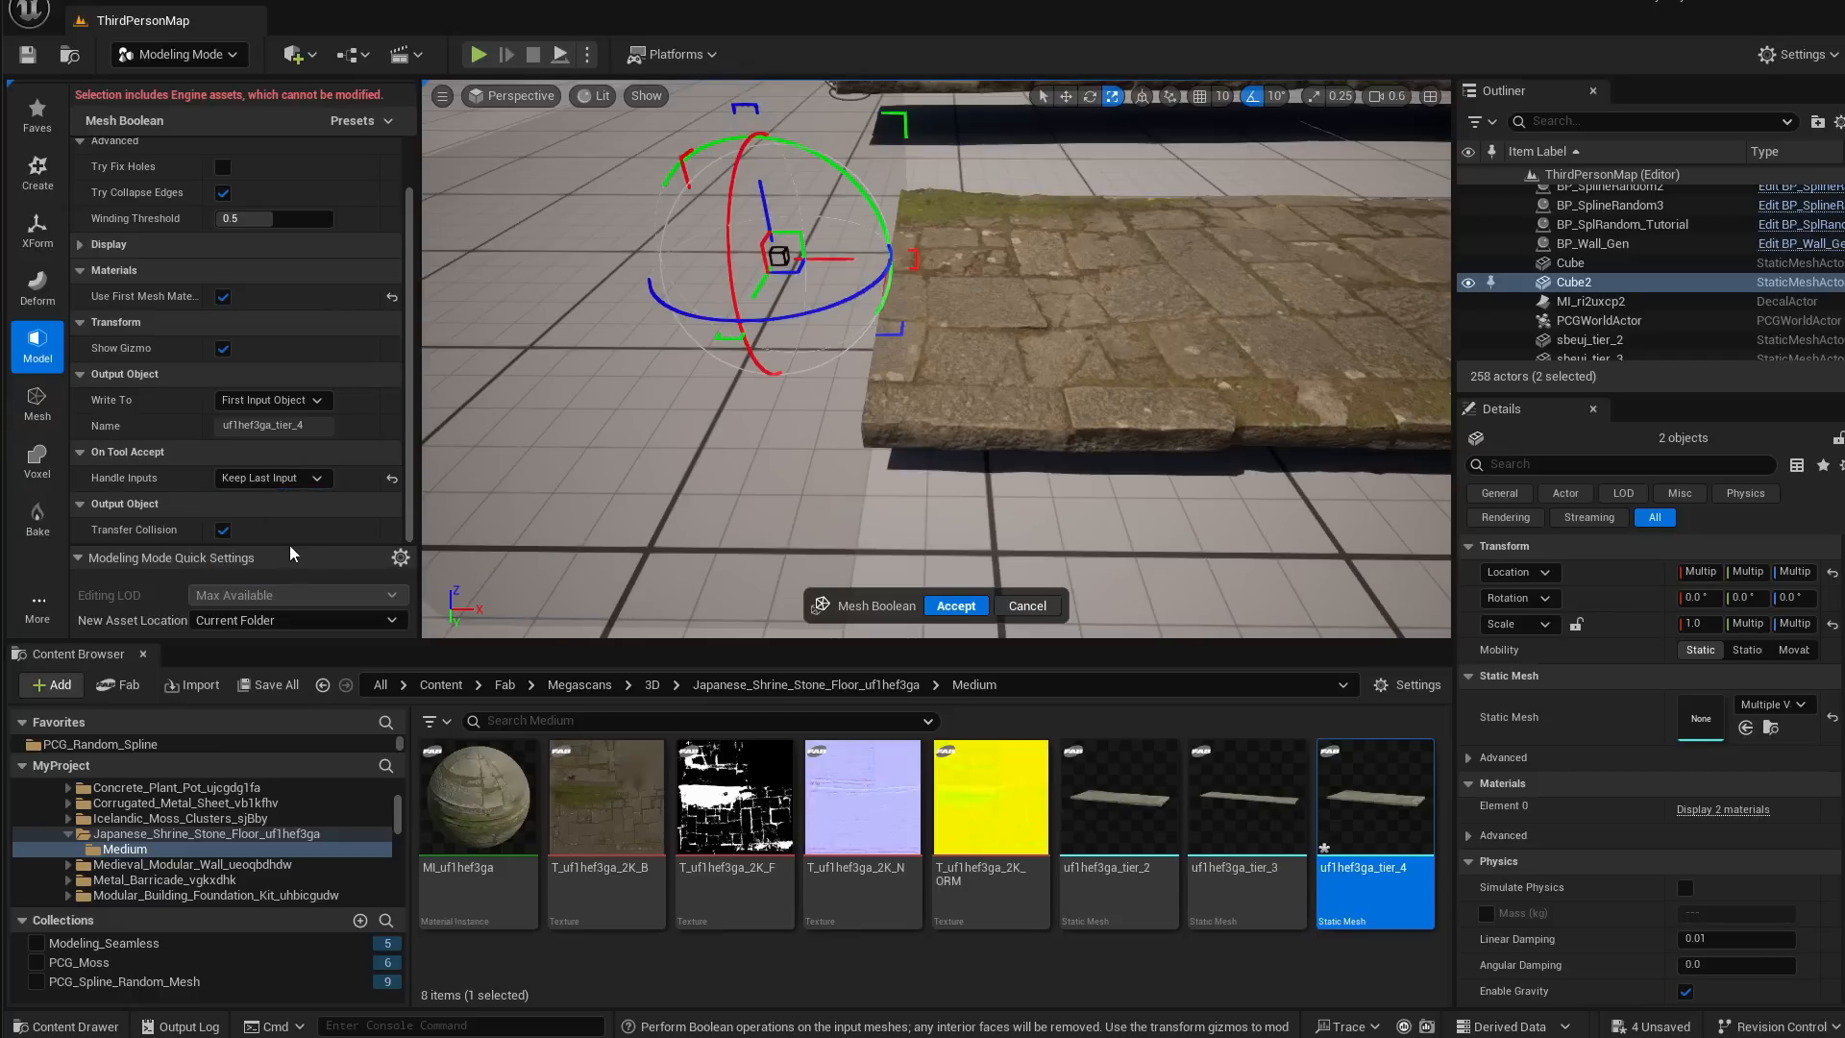
scroll(291, 508, "up", 2)
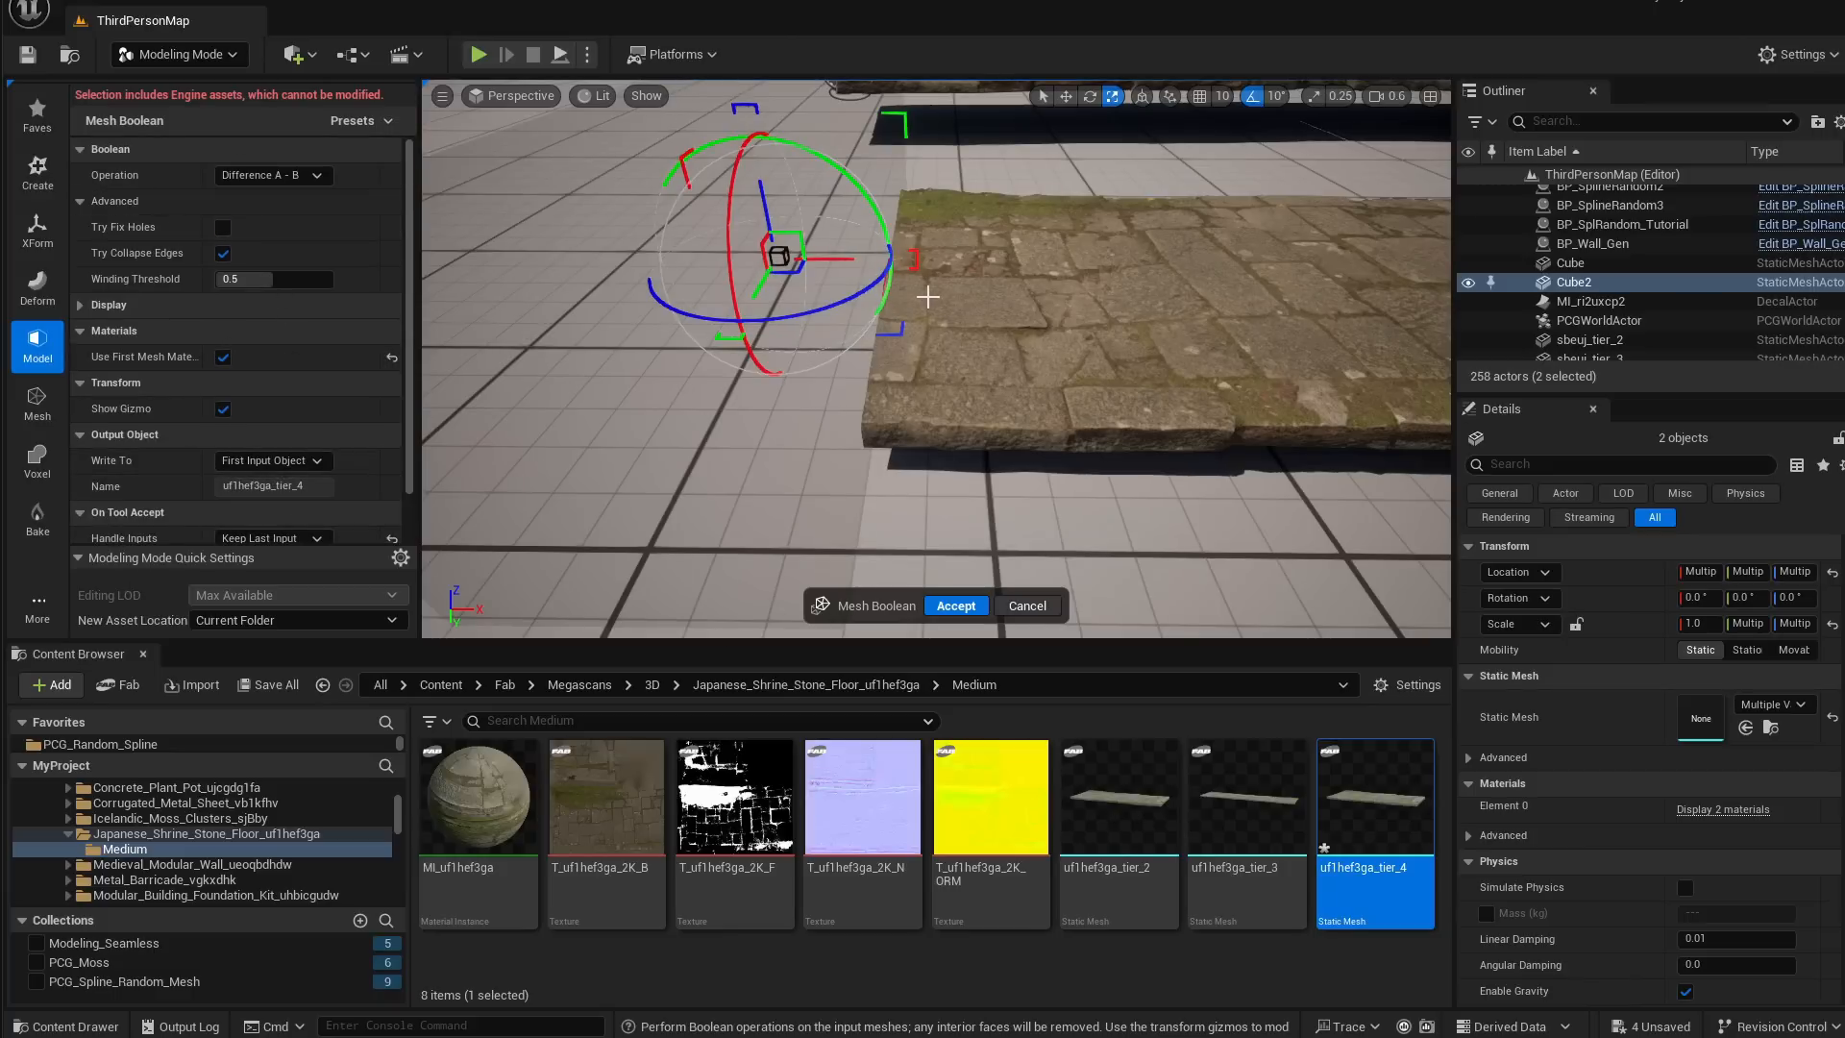
Pull the cutting cube back along X to about -8143 so it trims only the slab's rough edge
right_click_drag(927, 297, 868, 269)
left_click_drag(865, 269, 718, 221)
mouse_move(774, 312)
right_mouse_down()
mouse_move(817, 293)
mouse_move(790, 331)
right_mouse_up()
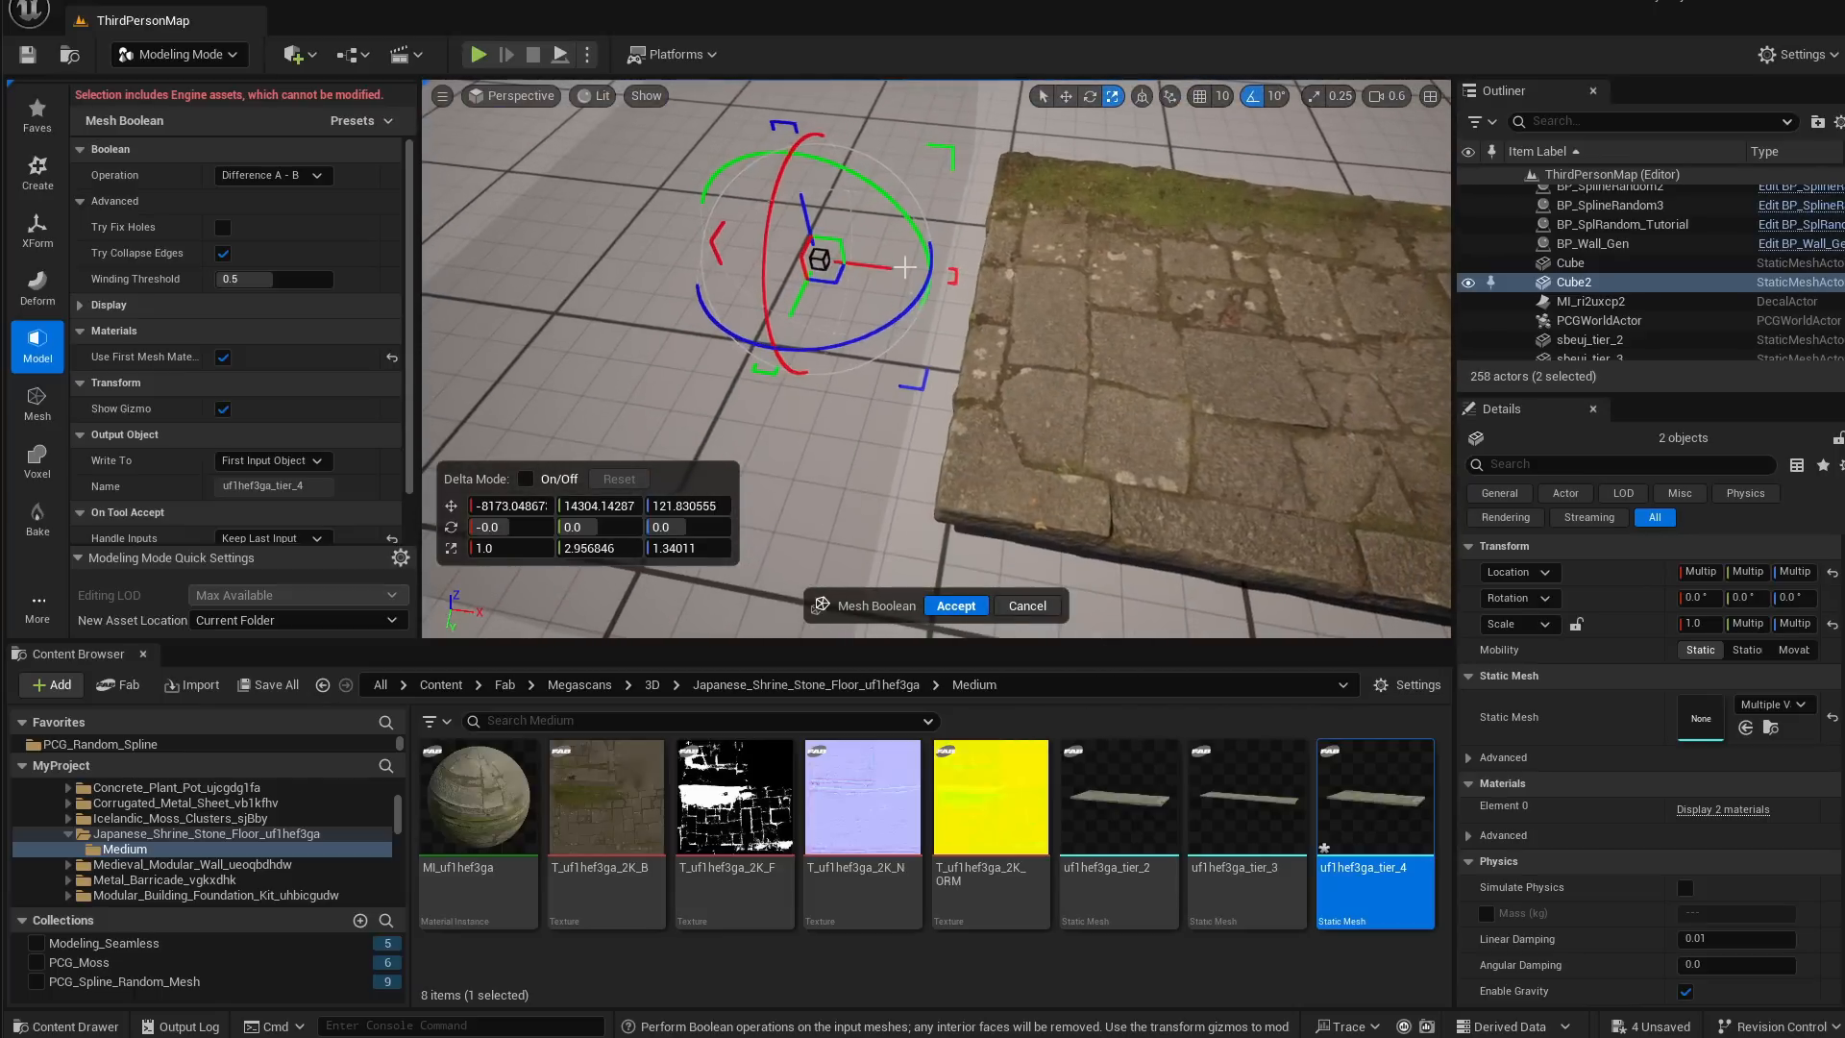
left_click_drag(854, 257, 923, 258)
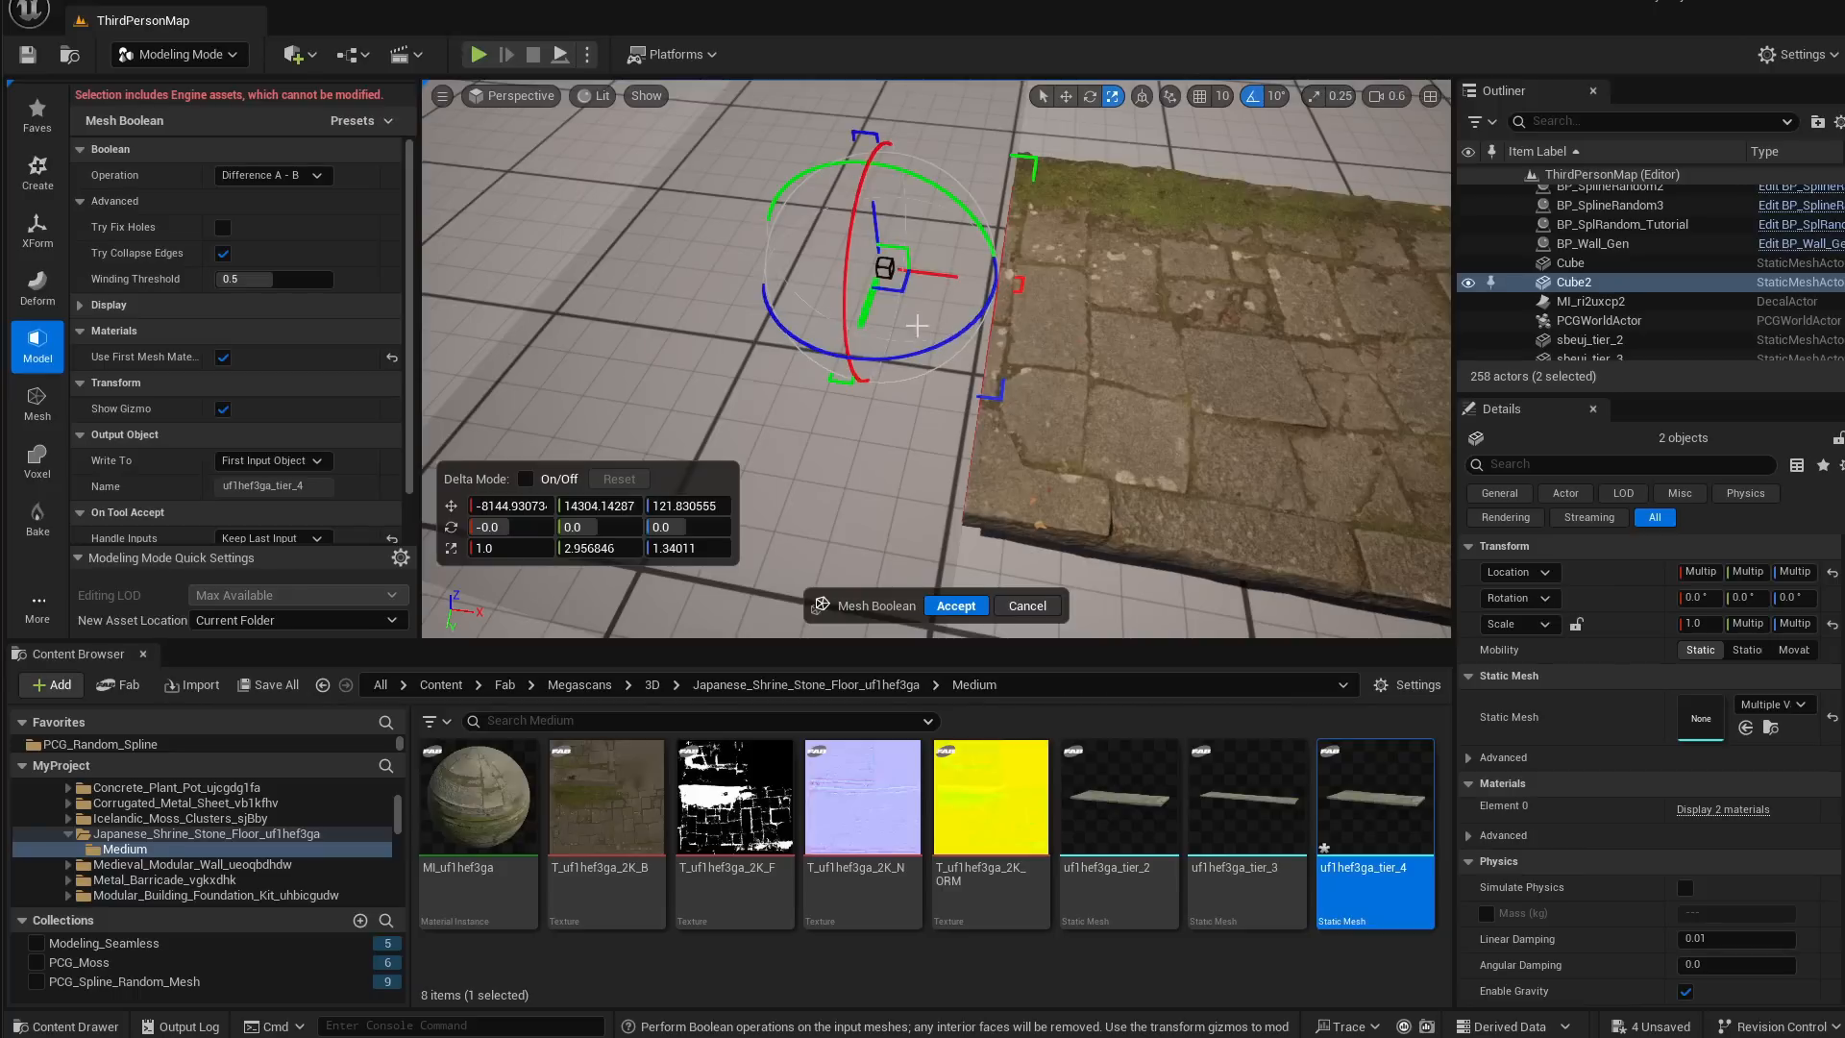
left_click_drag(941, 274, 946, 274)
right_click_drag(878, 445, 879, 445)
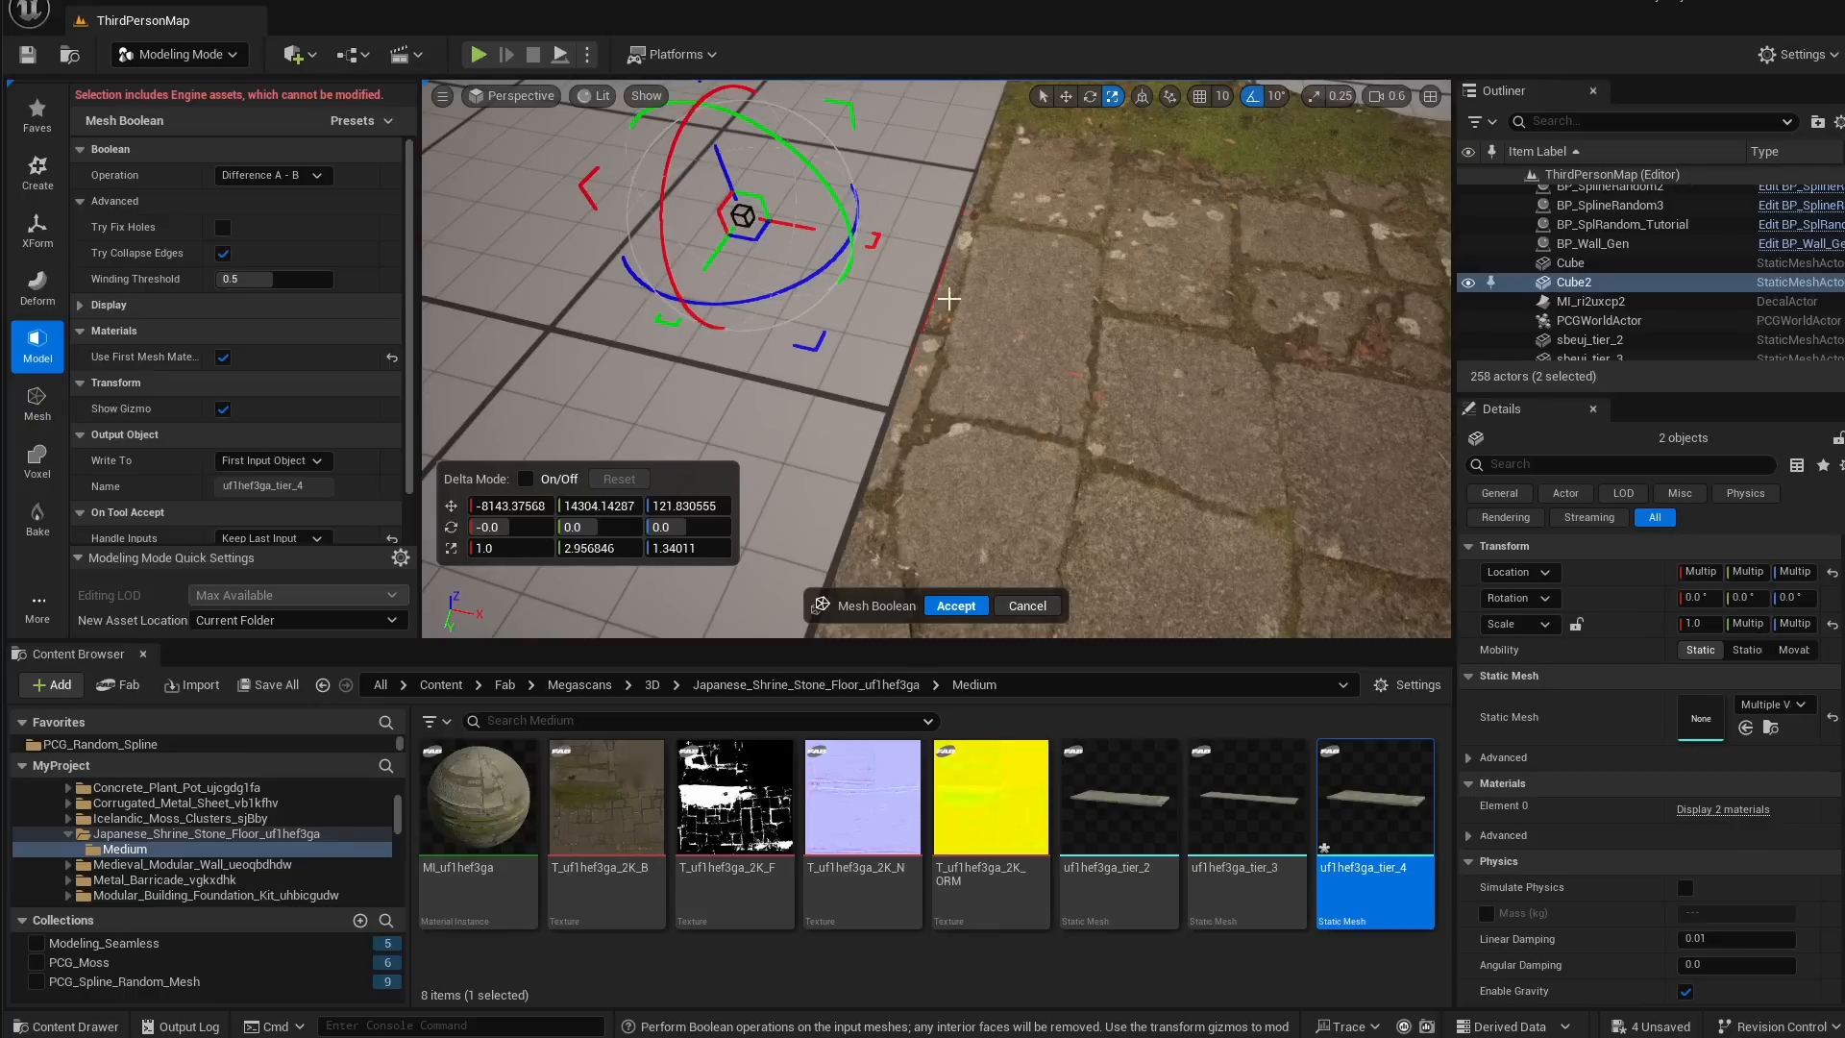
Try cube positions between about -8138.5 and -8148 along X and settle near -8145, checking the cut against the stones
scroll(949, 298, "down", 5)
mouse_move(858, 293)
left_mouse_down()
mouse_move(804, 286)
mouse_move(879, 285)
left_mouse_up()
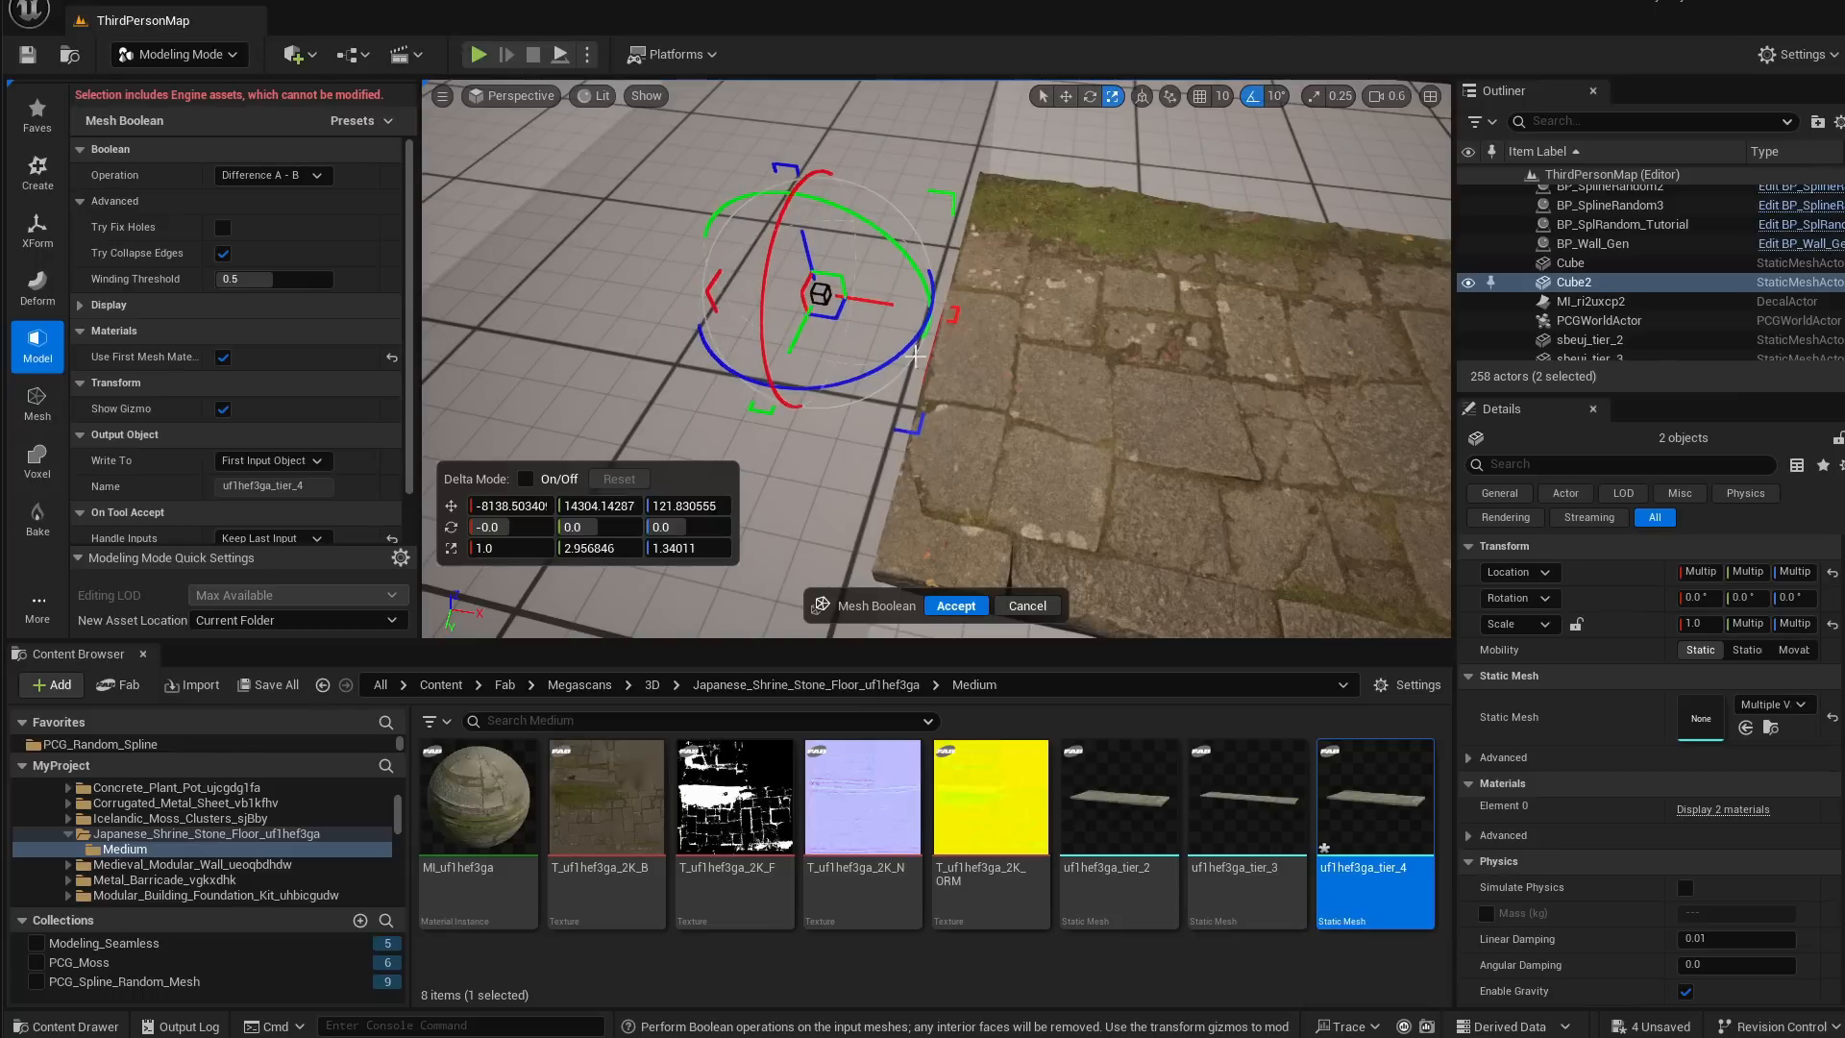
right_click_drag(867, 298, 1011, 388)
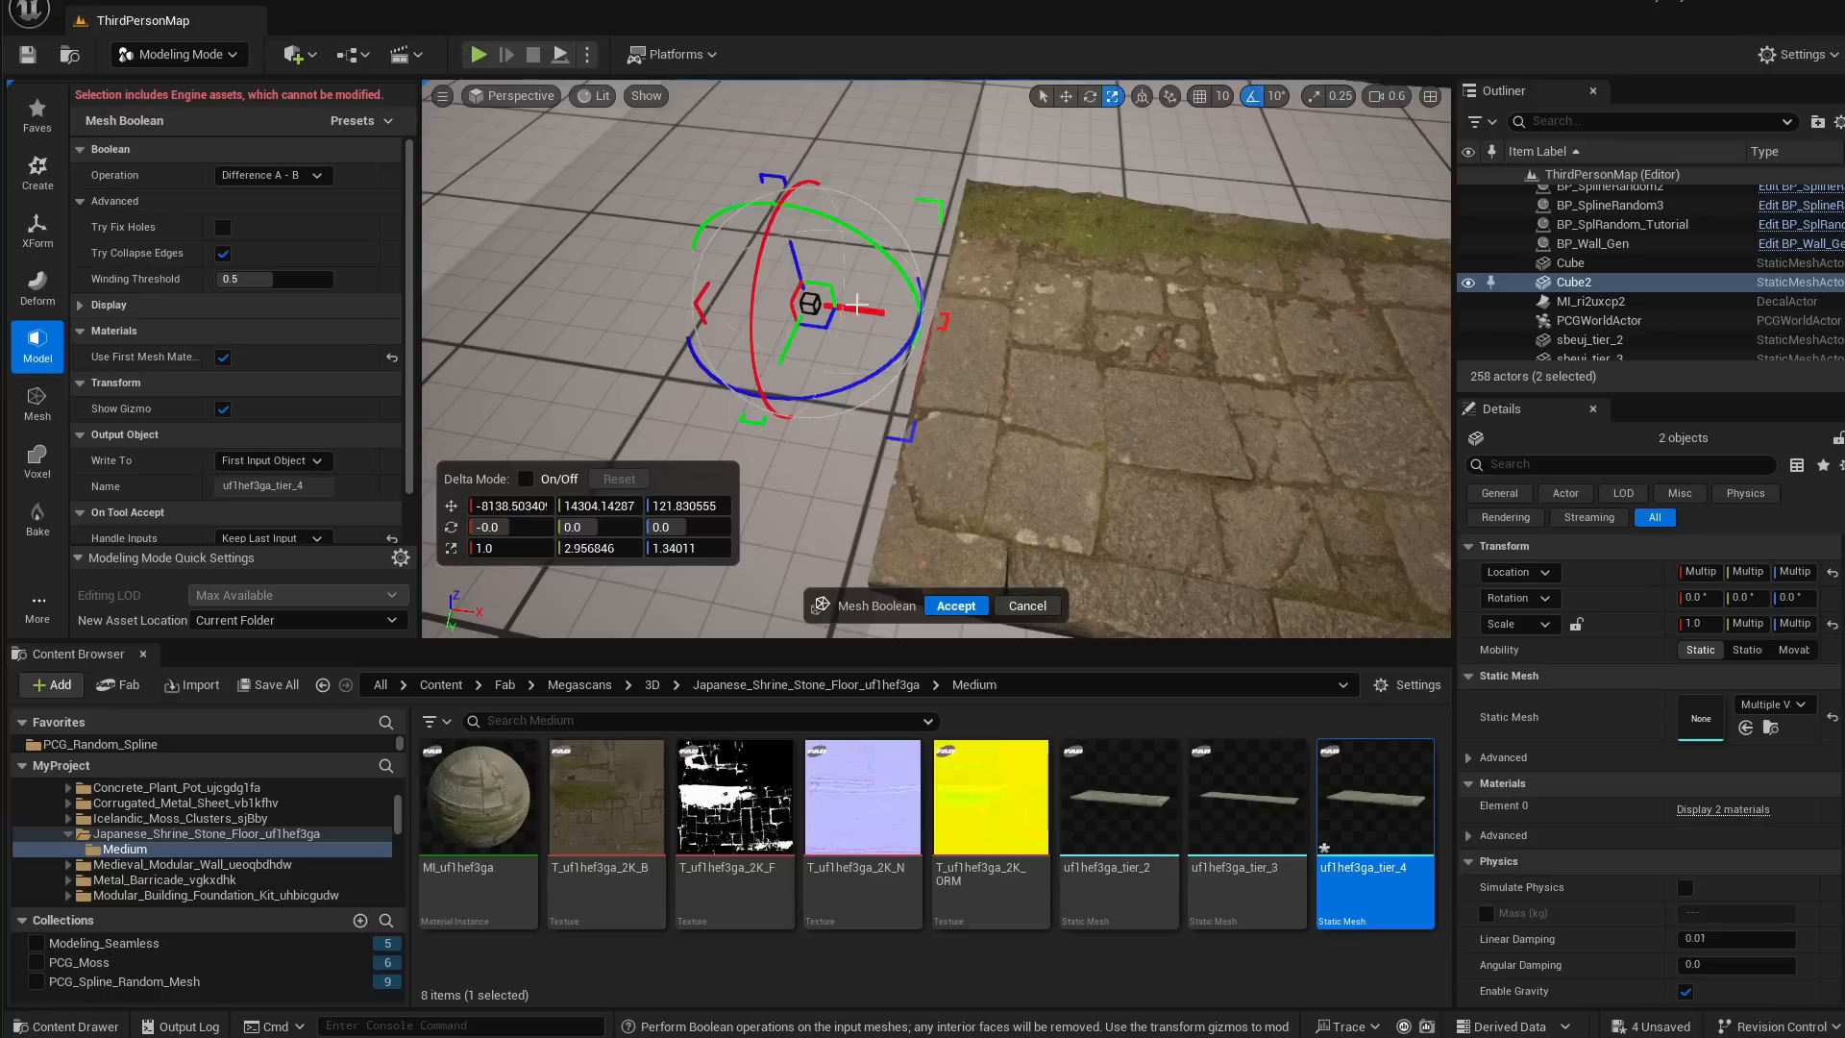
mouse_move(856, 306)
left_mouse_down()
mouse_move(800, 304)
mouse_move(832, 308)
left_mouse_up()
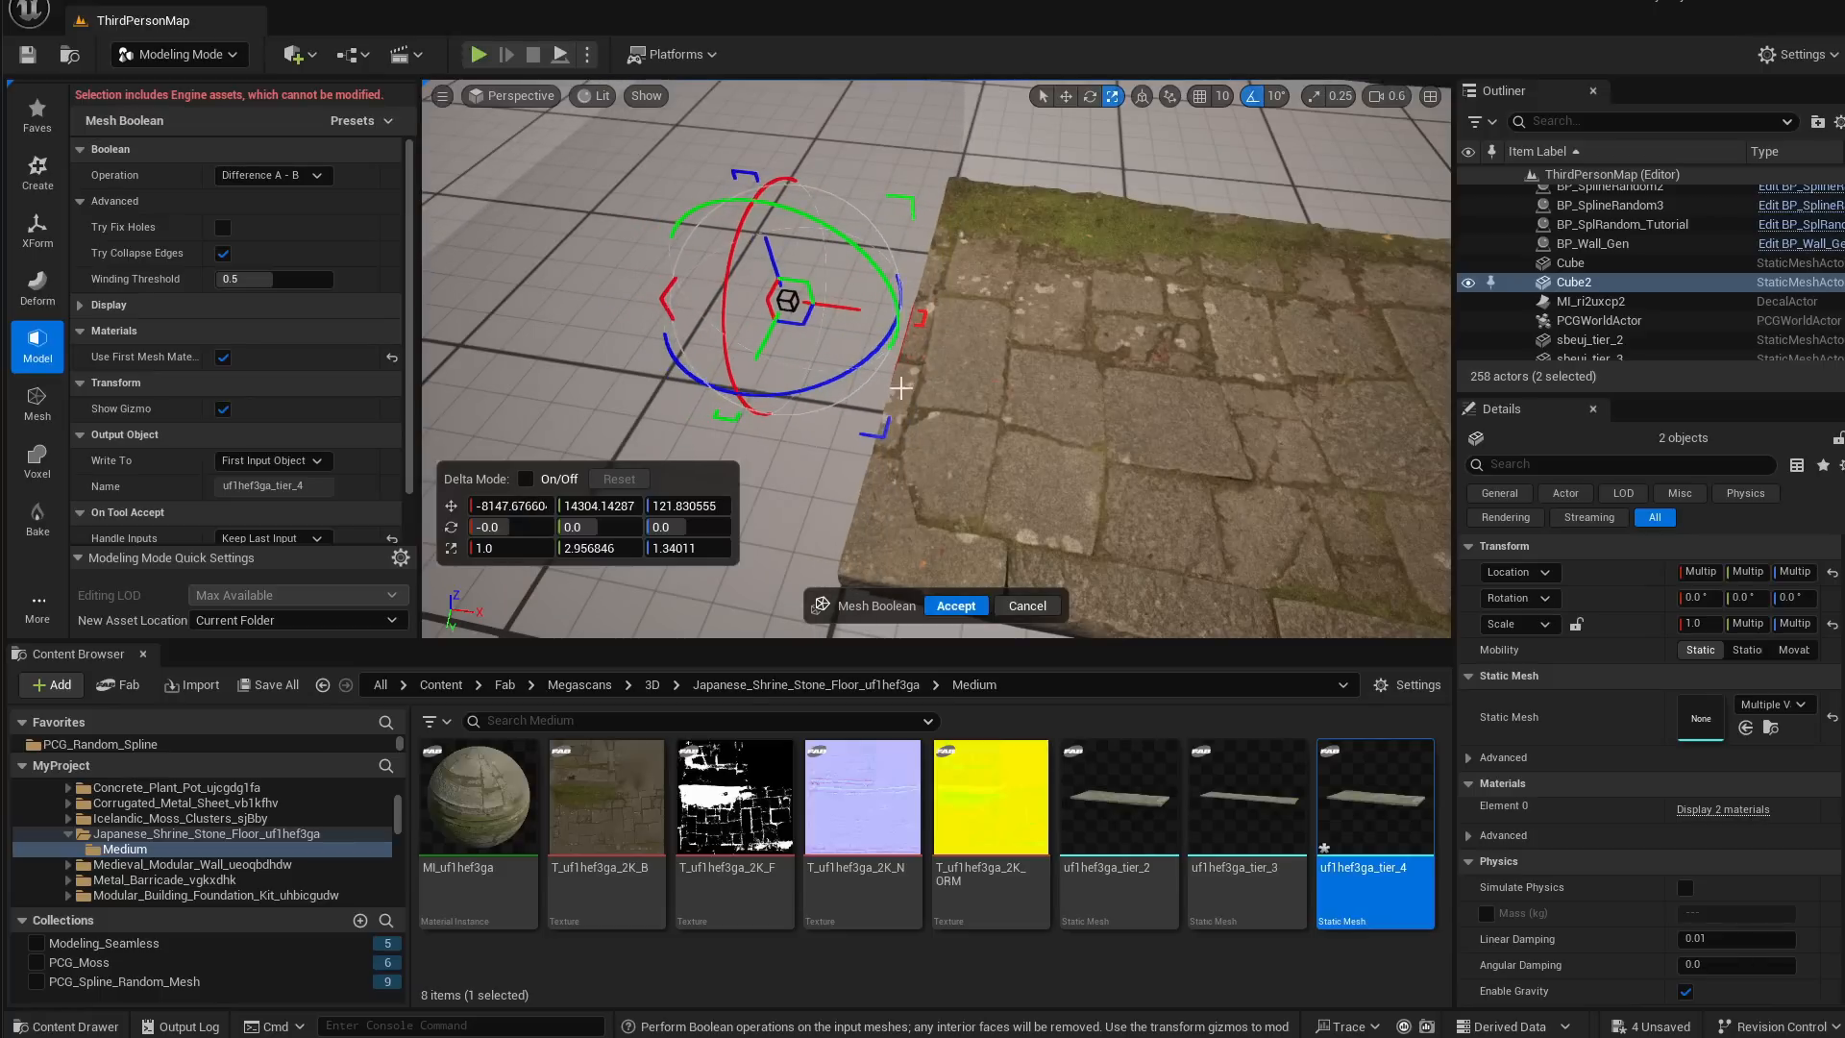
right_click_drag(901, 388, 1070, 295)
left_click_drag(1022, 274, 1021, 275)
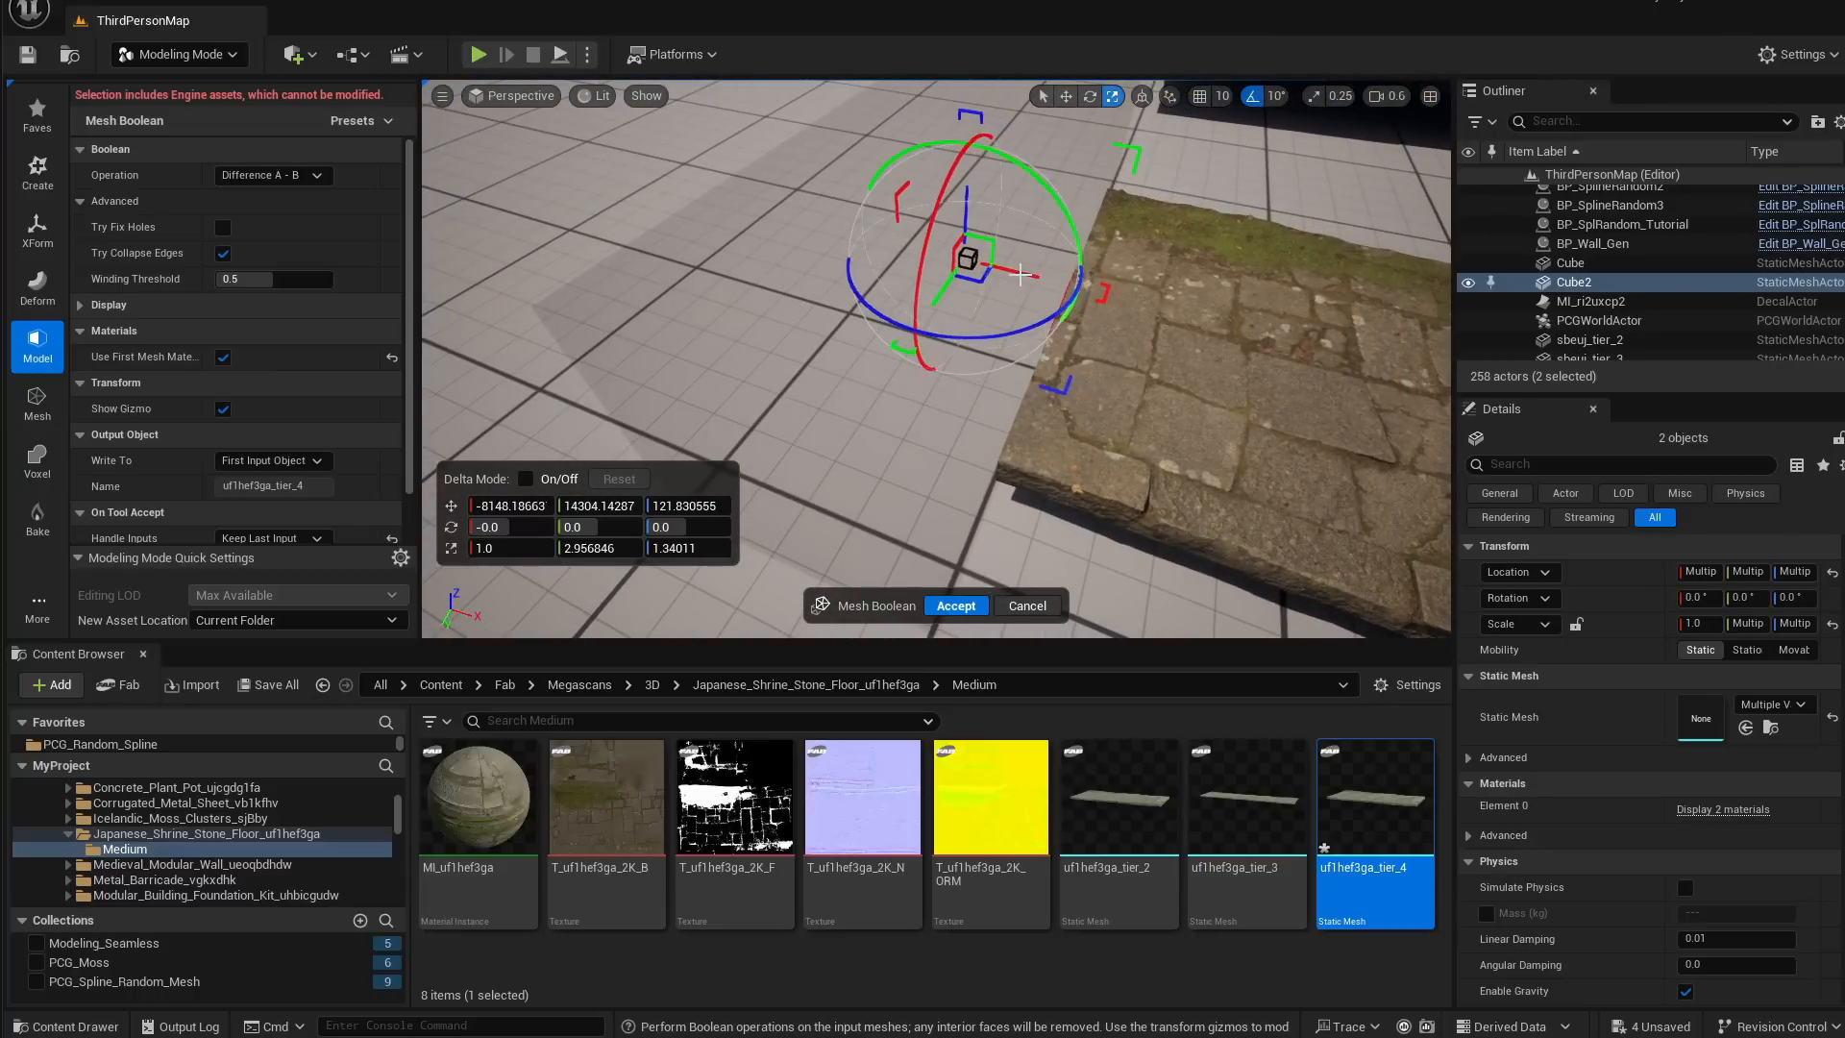
right_click_drag(1056, 315, 1090, 469)
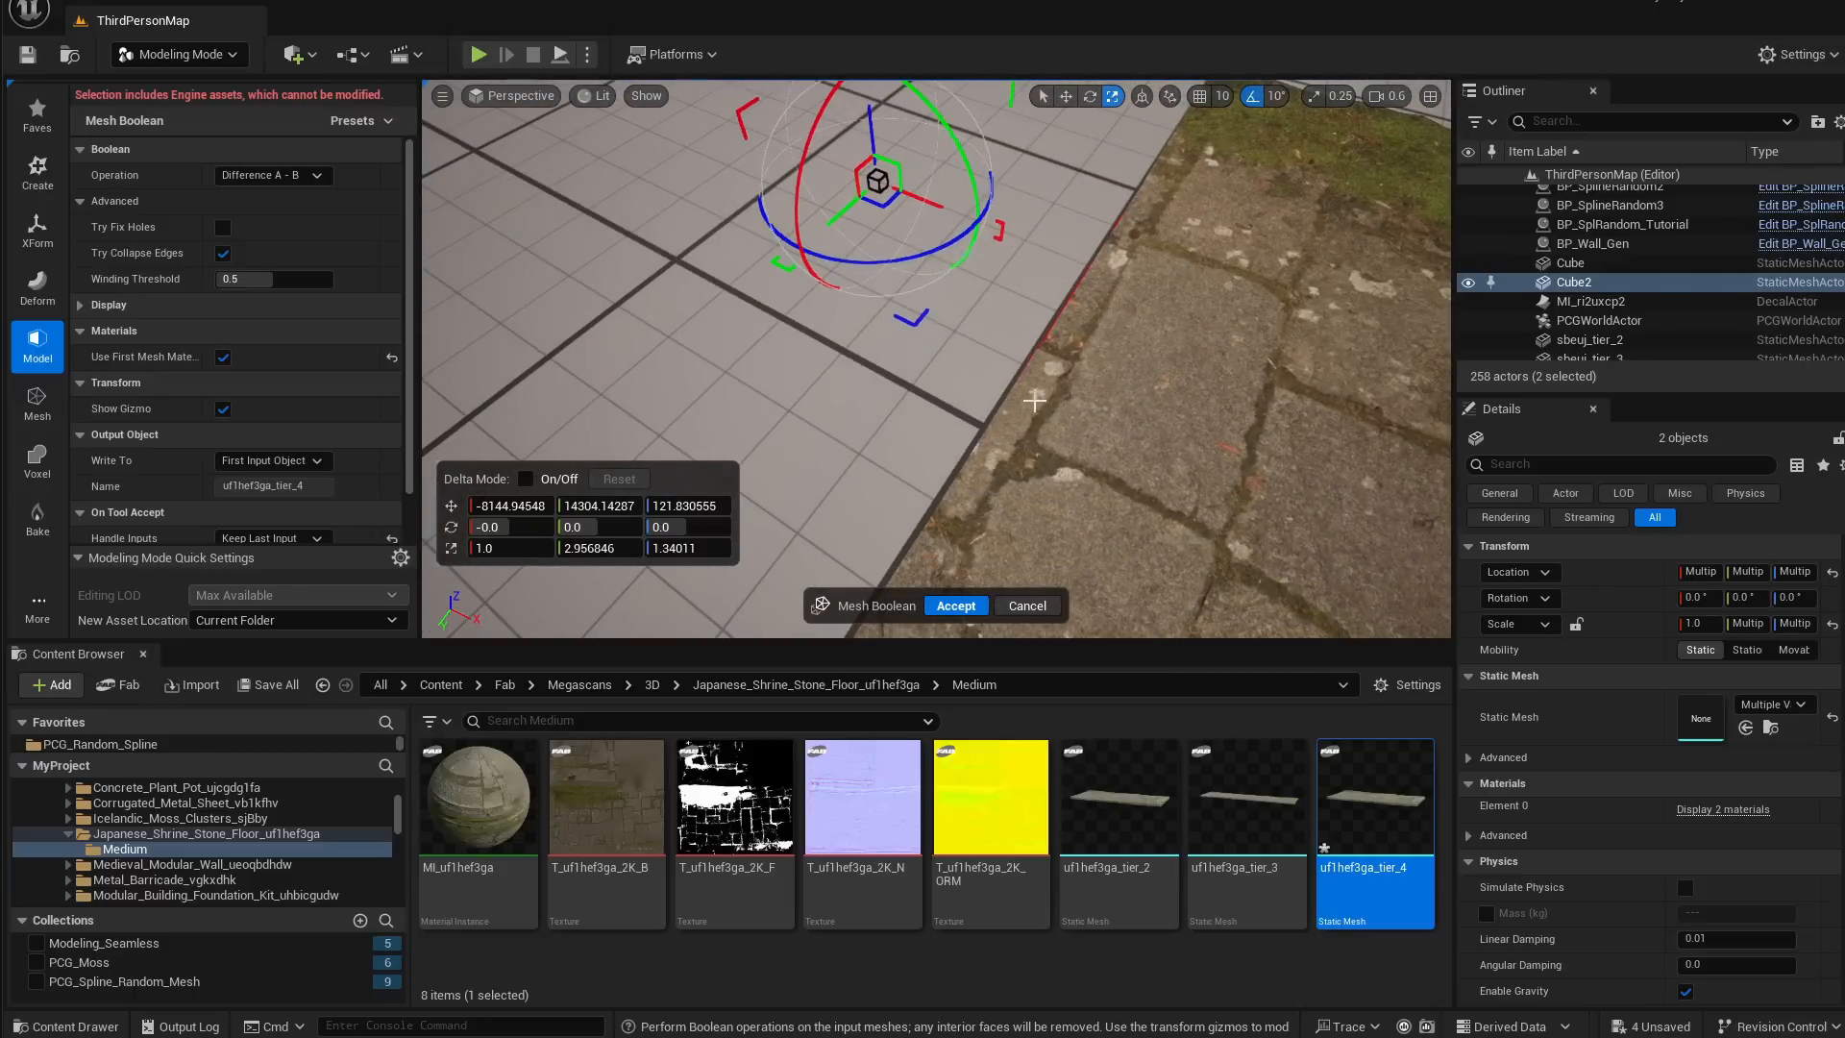
Fine-tune the cutting cube's X position to about -8145.5, checking the stone edge up close
mouse_move(938, 206)
left_mouse_down()
mouse_move(877, 189)
mouse_move(919, 201)
left_mouse_up()
mouse_move(950, 378)
right_mouse_down()
mouse_move(941, 401)
mouse_move(950, 378)
right_mouse_up()
scroll(951, 378, "up", 4)
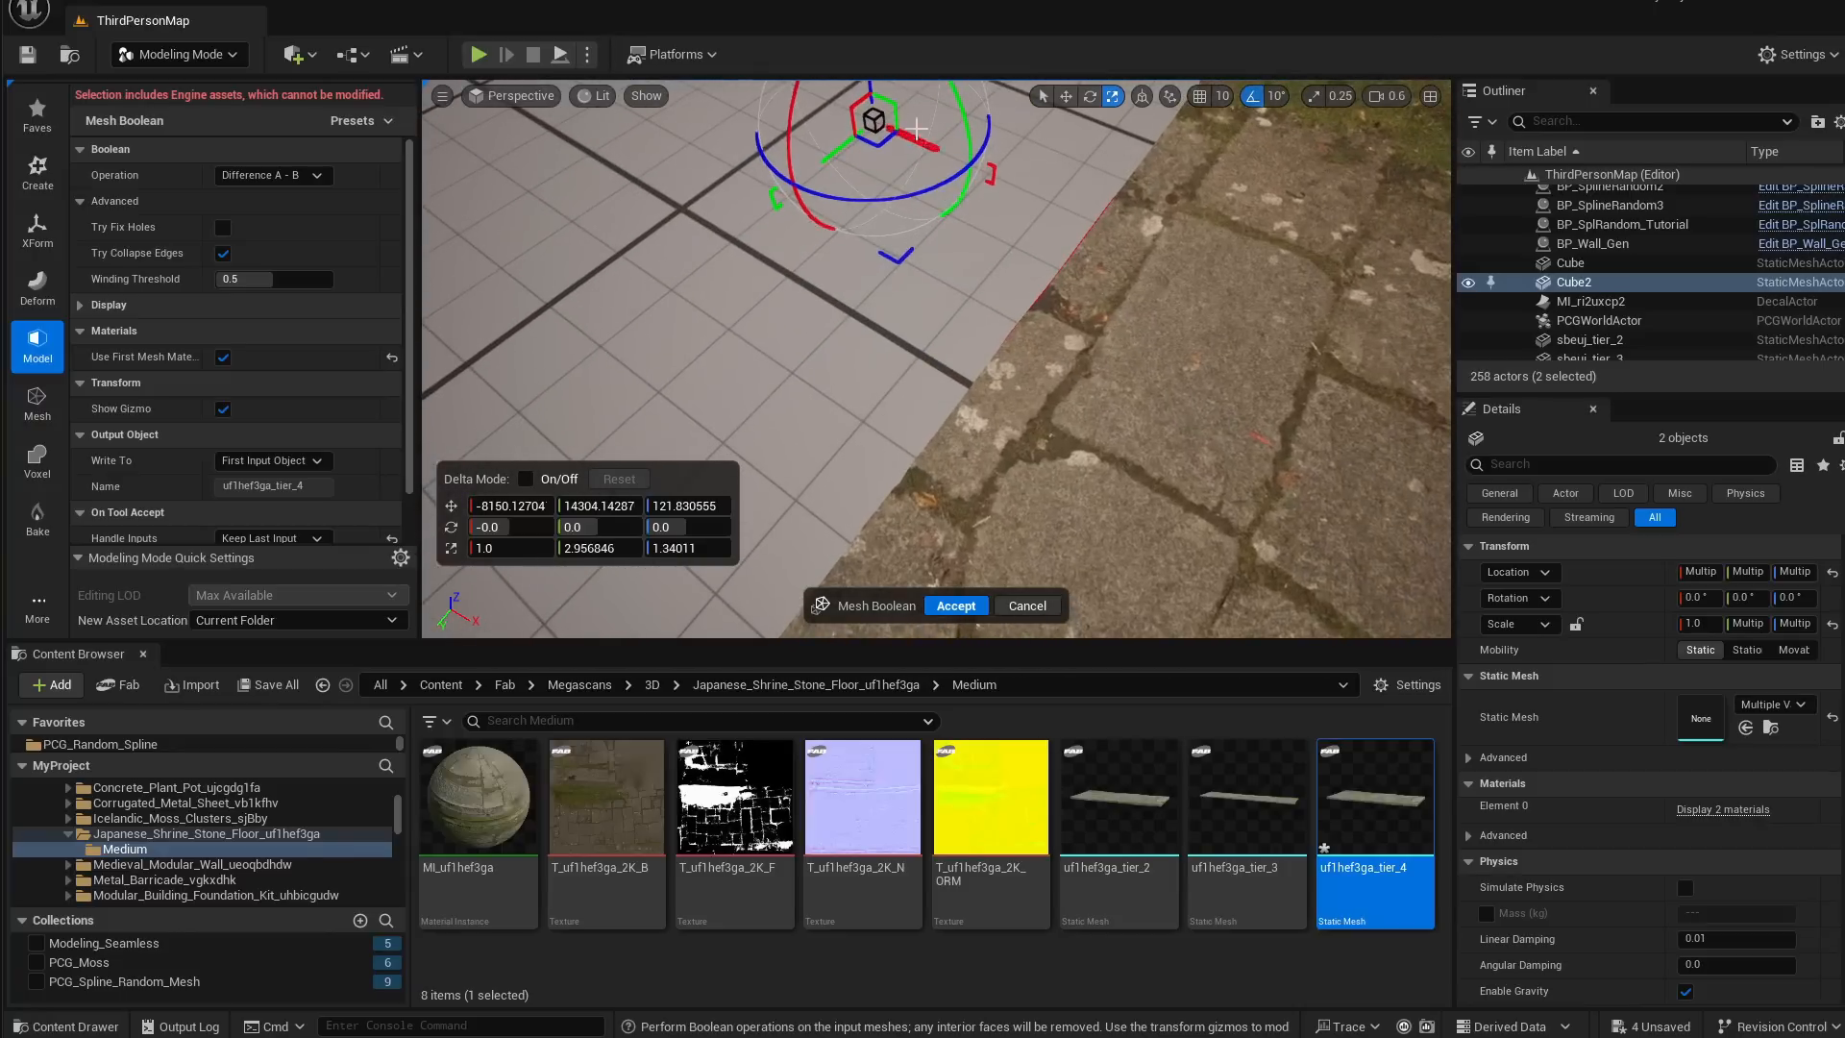
left_click_drag(922, 137, 921, 138)
left_click_drag(931, 141, 954, 147)
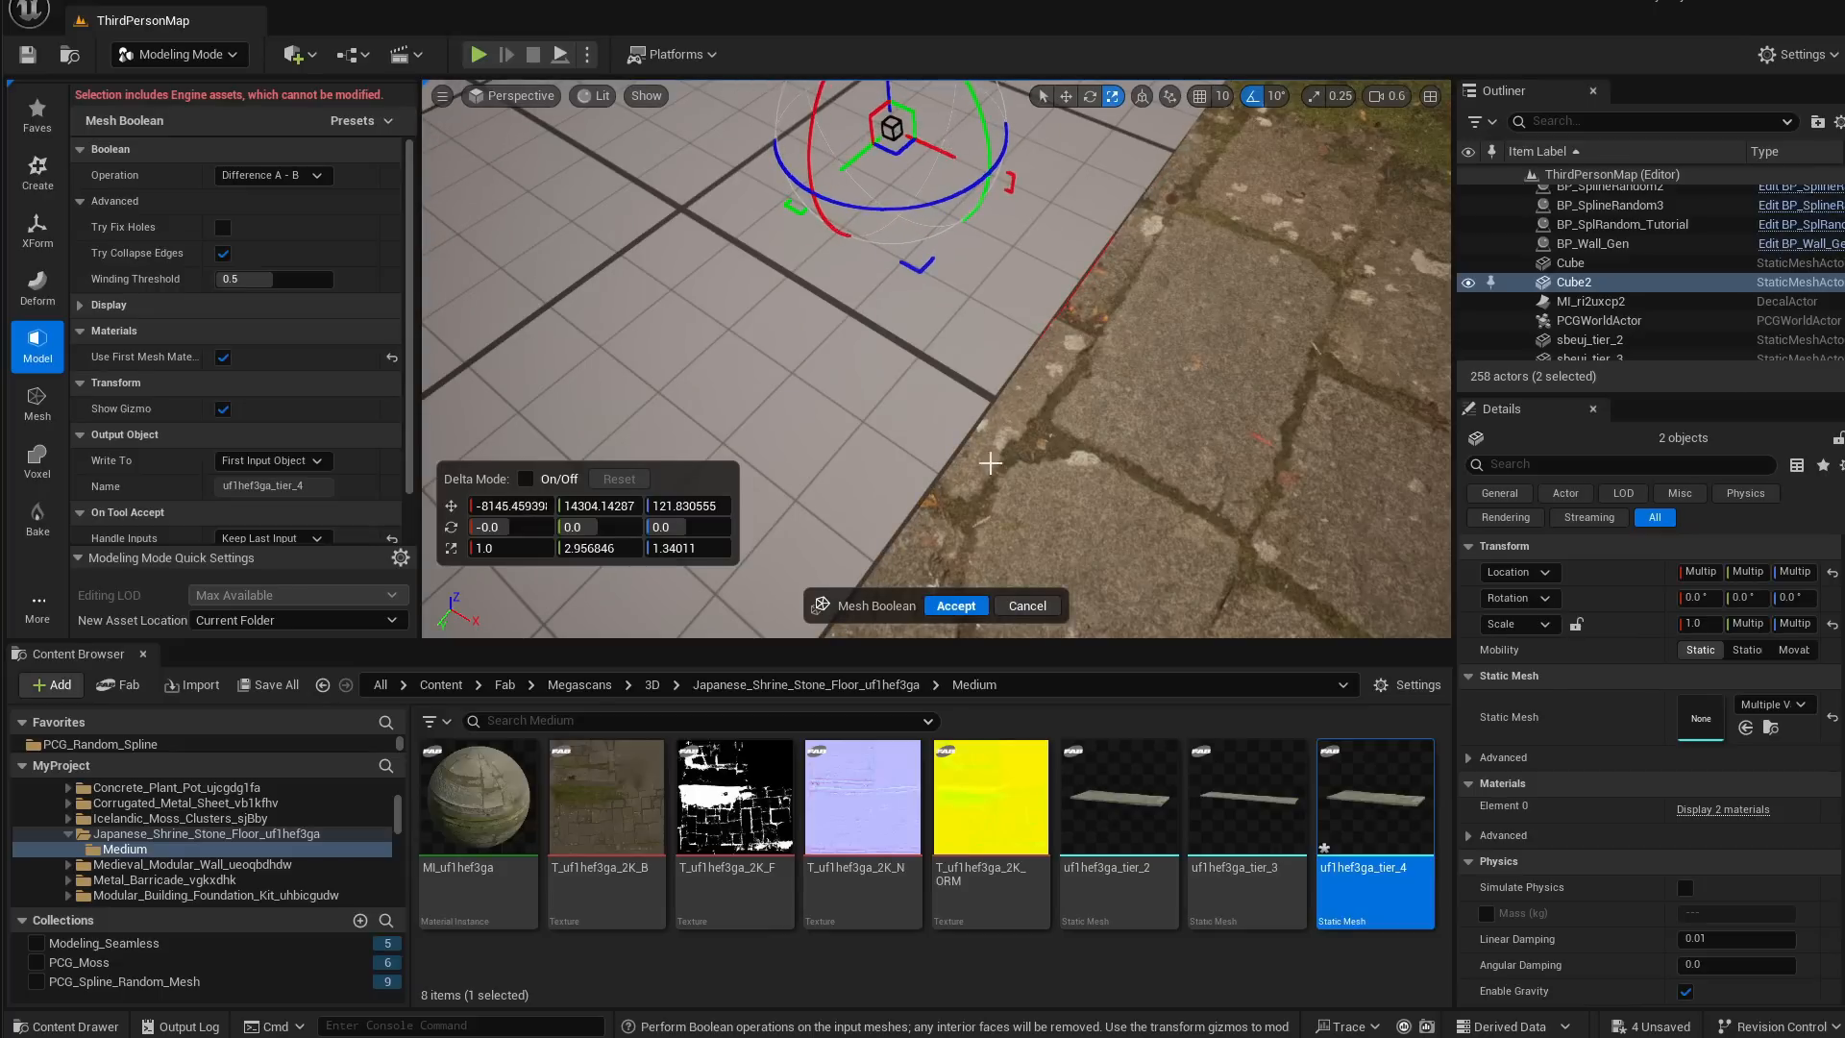
Check the trimmed slab end from farther away and accept the Difference A - B Boolean
scroll(1000, 429, "down", 4)
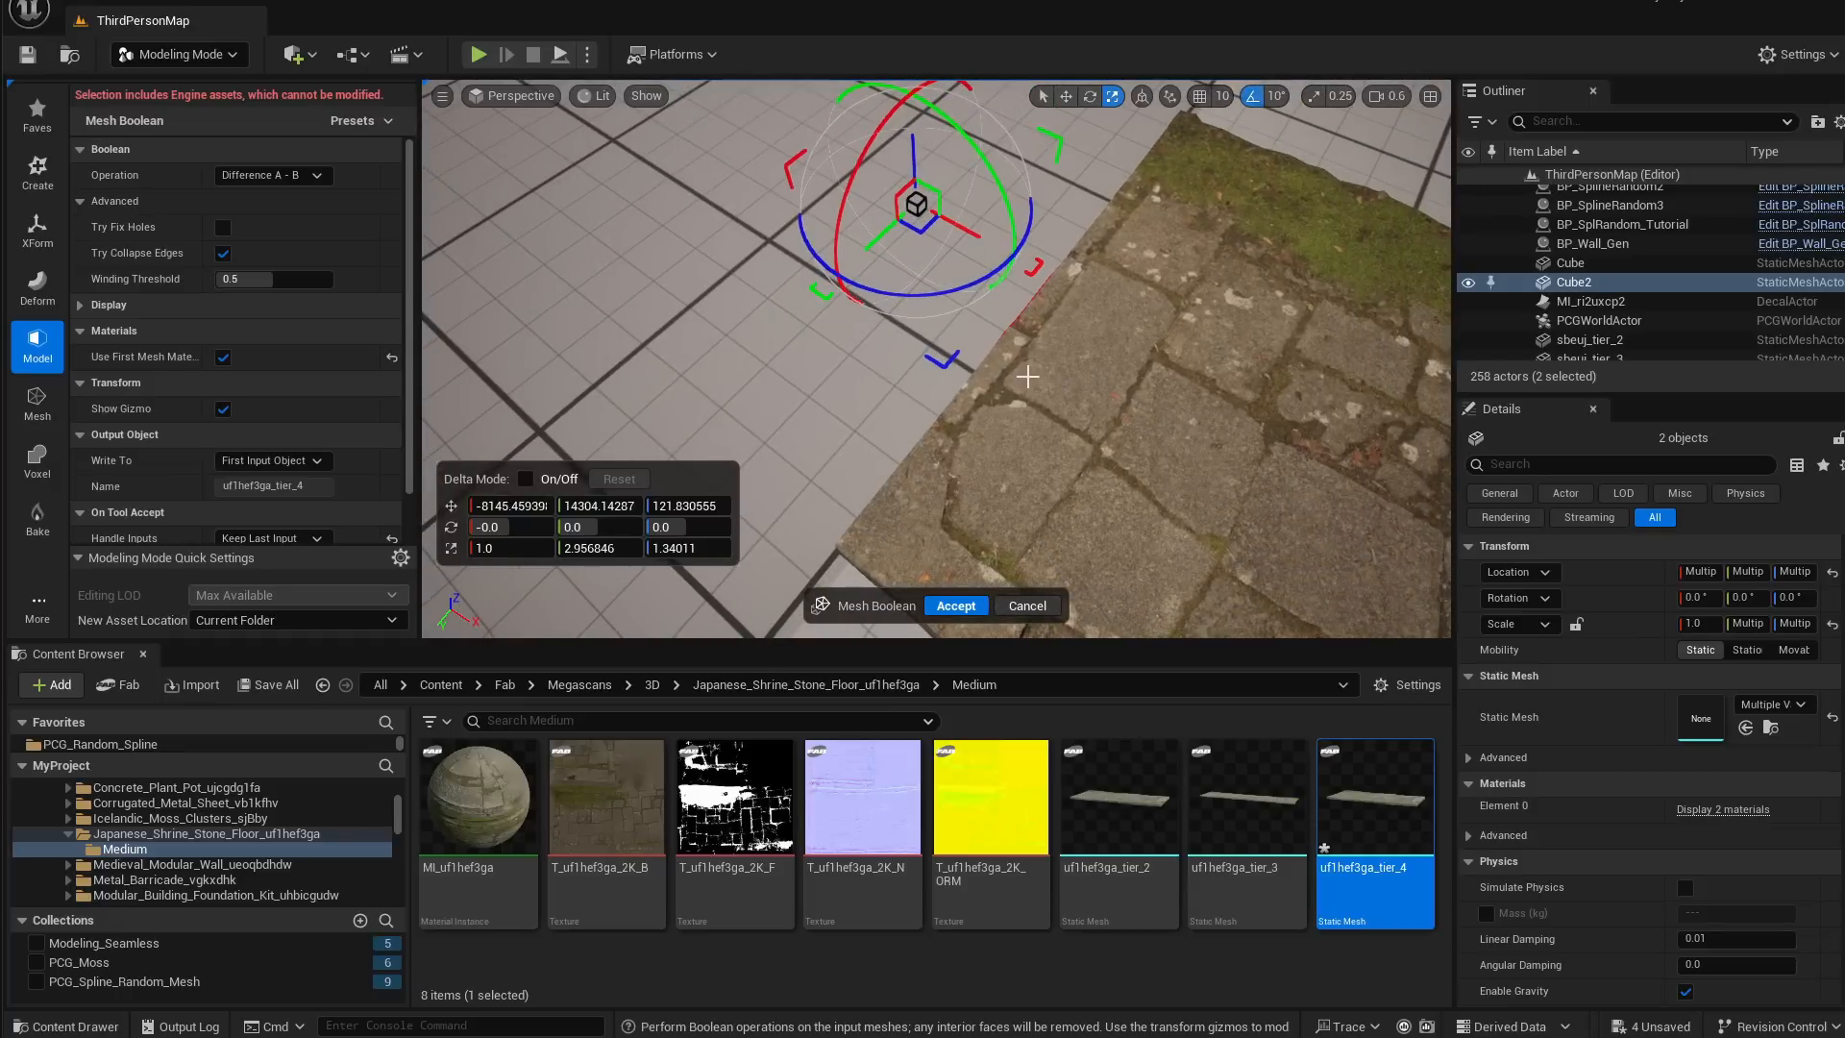
right_click_drag(1027, 376, 1139, 325)
scroll(825, 360, "down", 4)
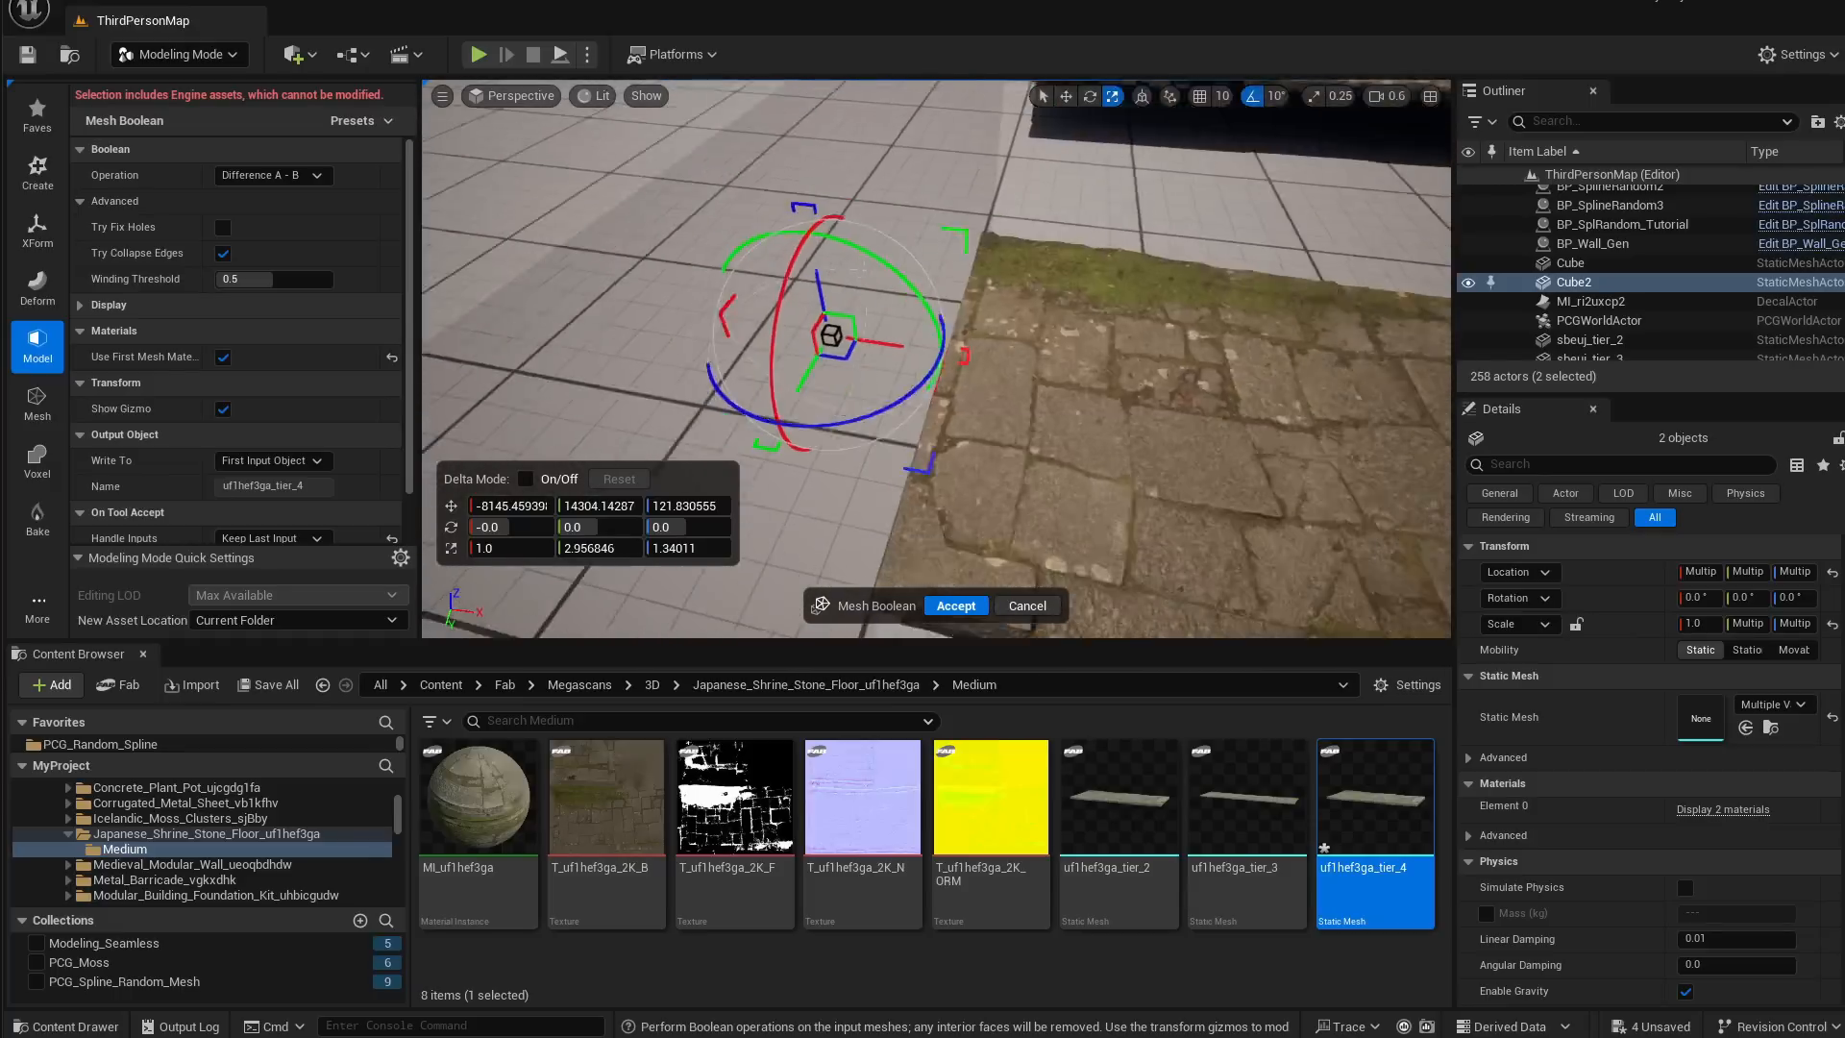
right_click_drag(937, 359, 934, 370)
key("s")
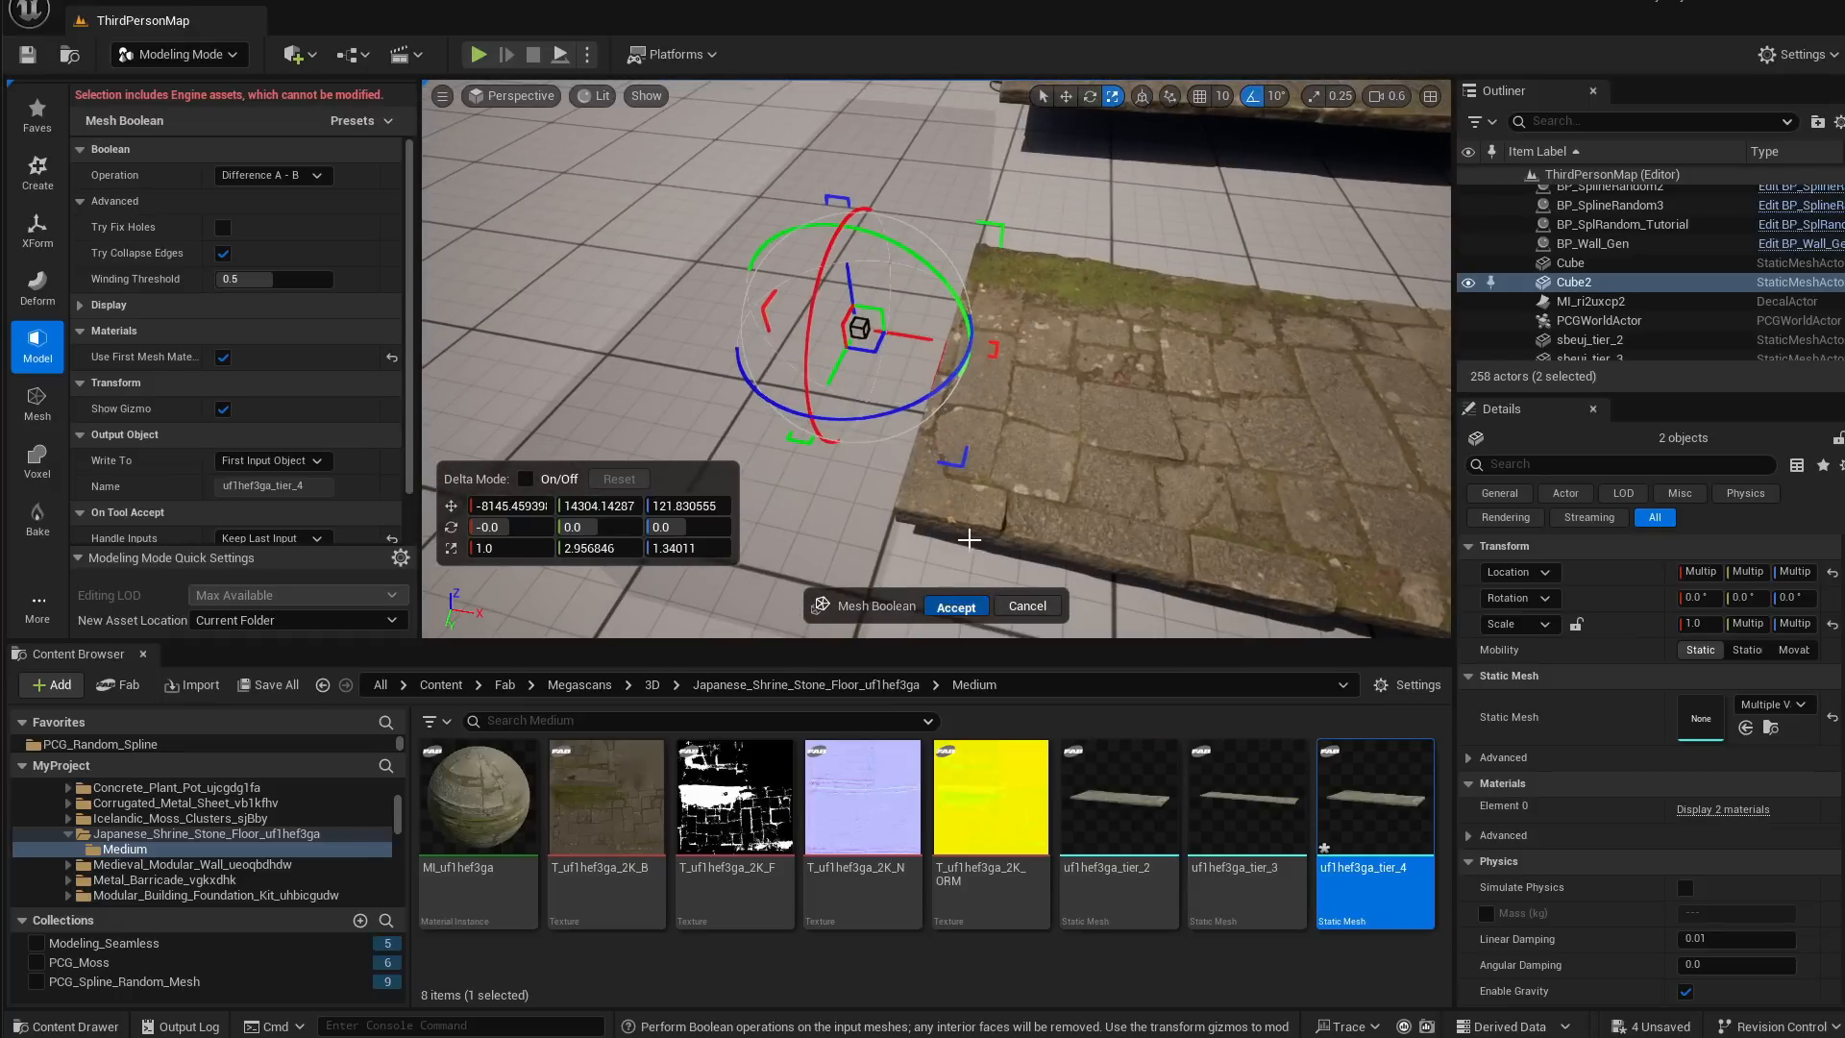
left_click(955, 606)
Move the trimmed slab along X to about -7832 and undo the move
right_click_drag(1009, 503, 1061, 496)
key("w")
left_click_drag(1083, 412, 1131, 411)
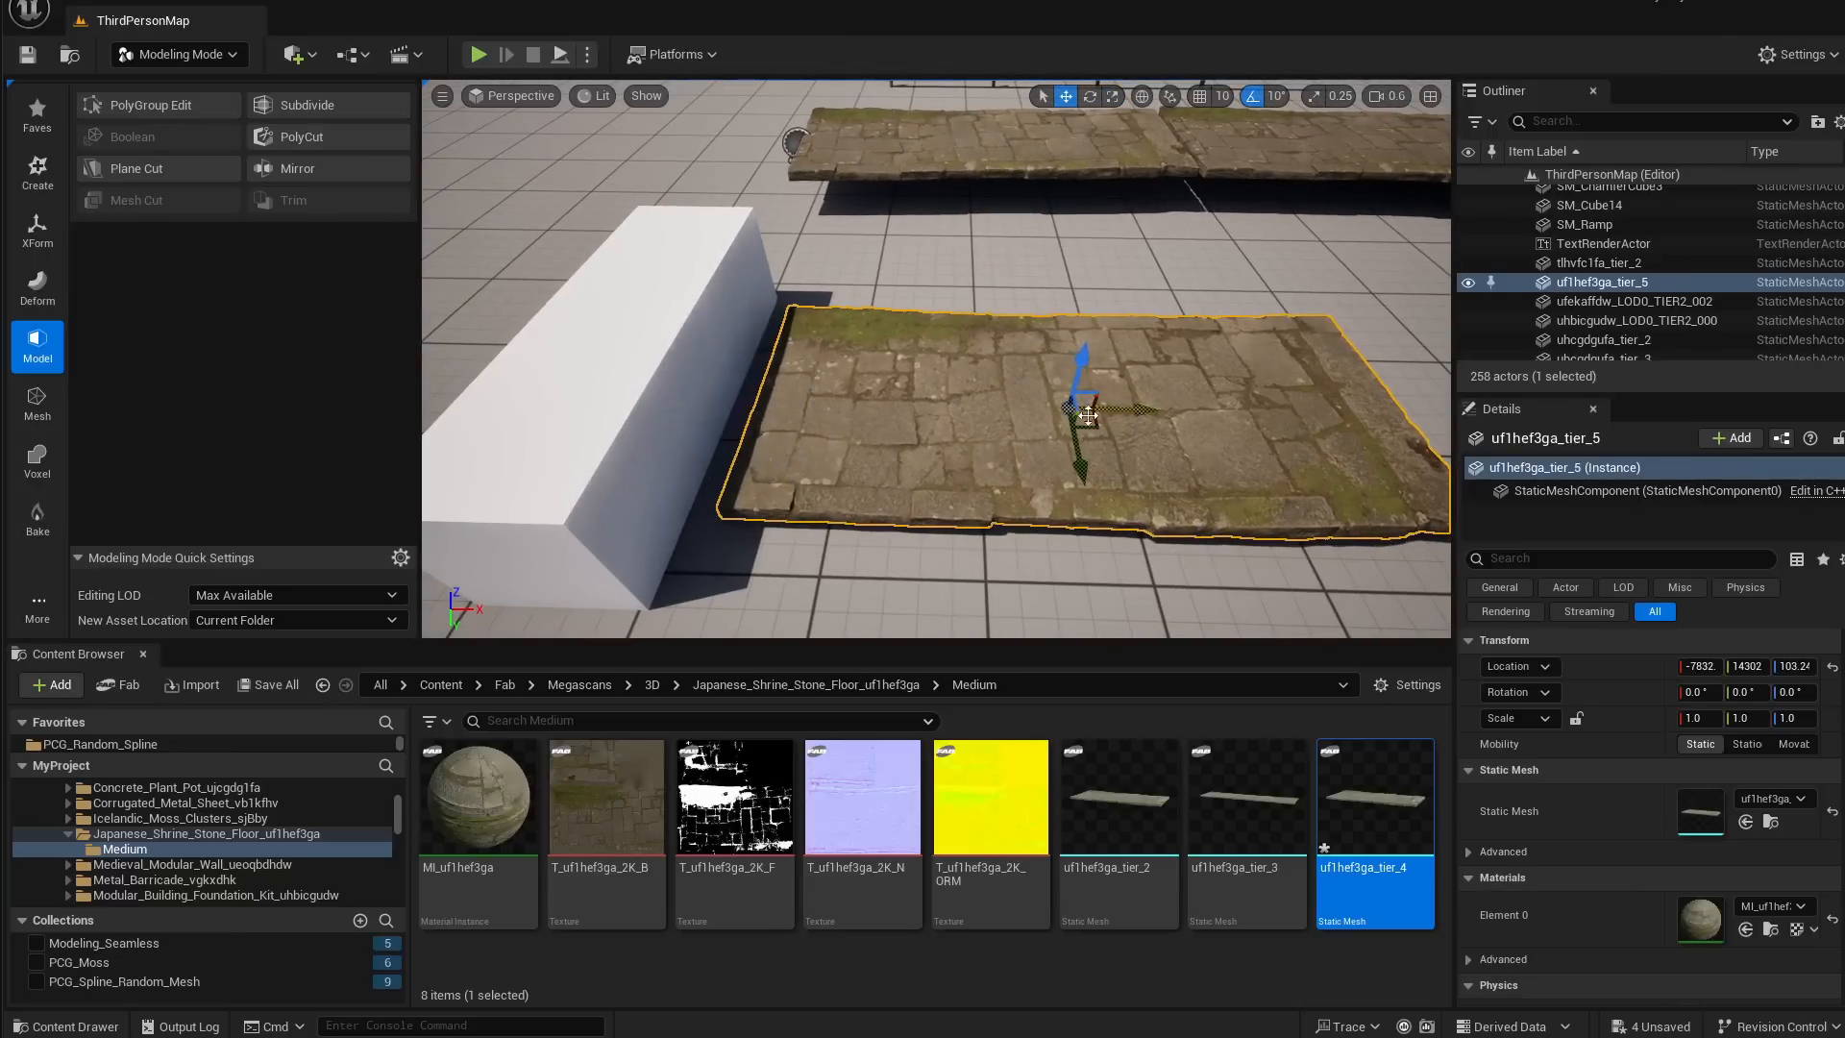
key("a")
key("w")
right_click_drag(947, 457, 959, 451)
key("ctrl+z")
key("s")
key("d")
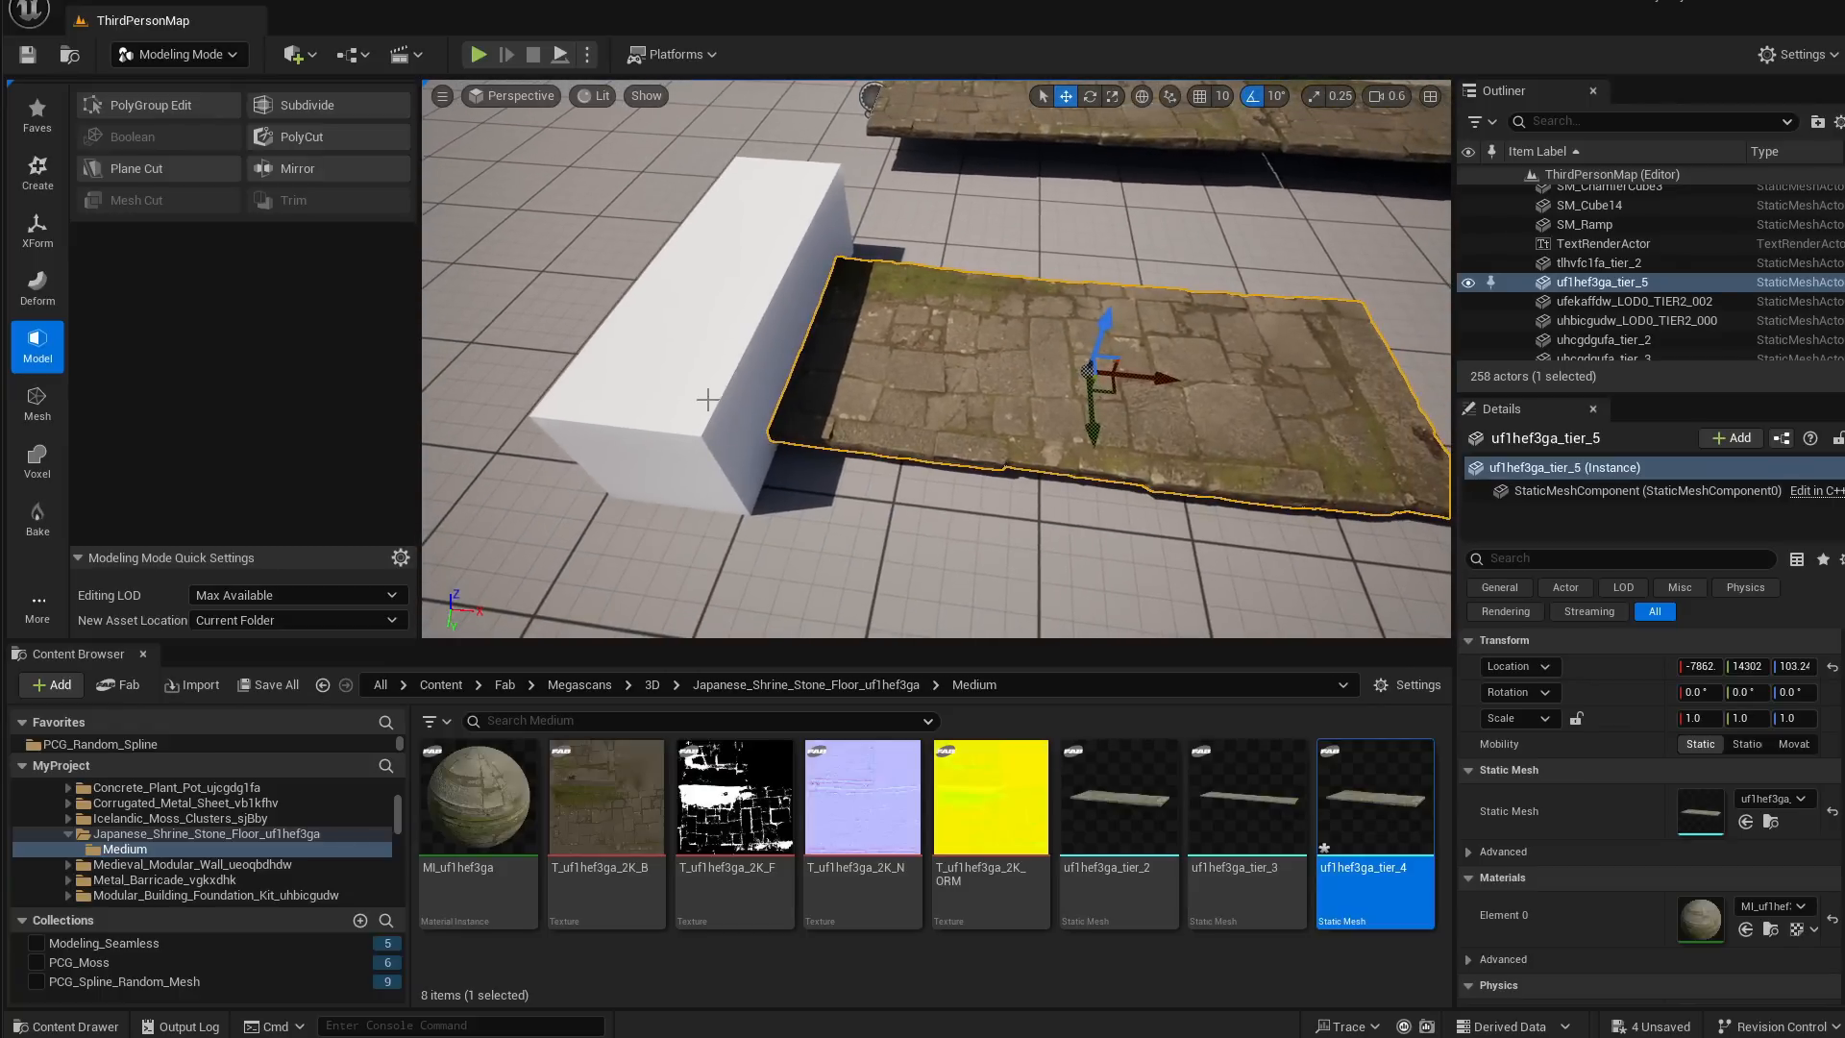
key("ctrl+y")
Move the kept cube along X to about -7589 so it overlaps the slab's opposite, untrimmed end
left_click(707, 399)
left_click_drag(821, 338, 1190, 367)
key("d")
key("w")
right_click_drag(1006, 408, 1005, 413)
left_click_drag(809, 342, 1238, 415)
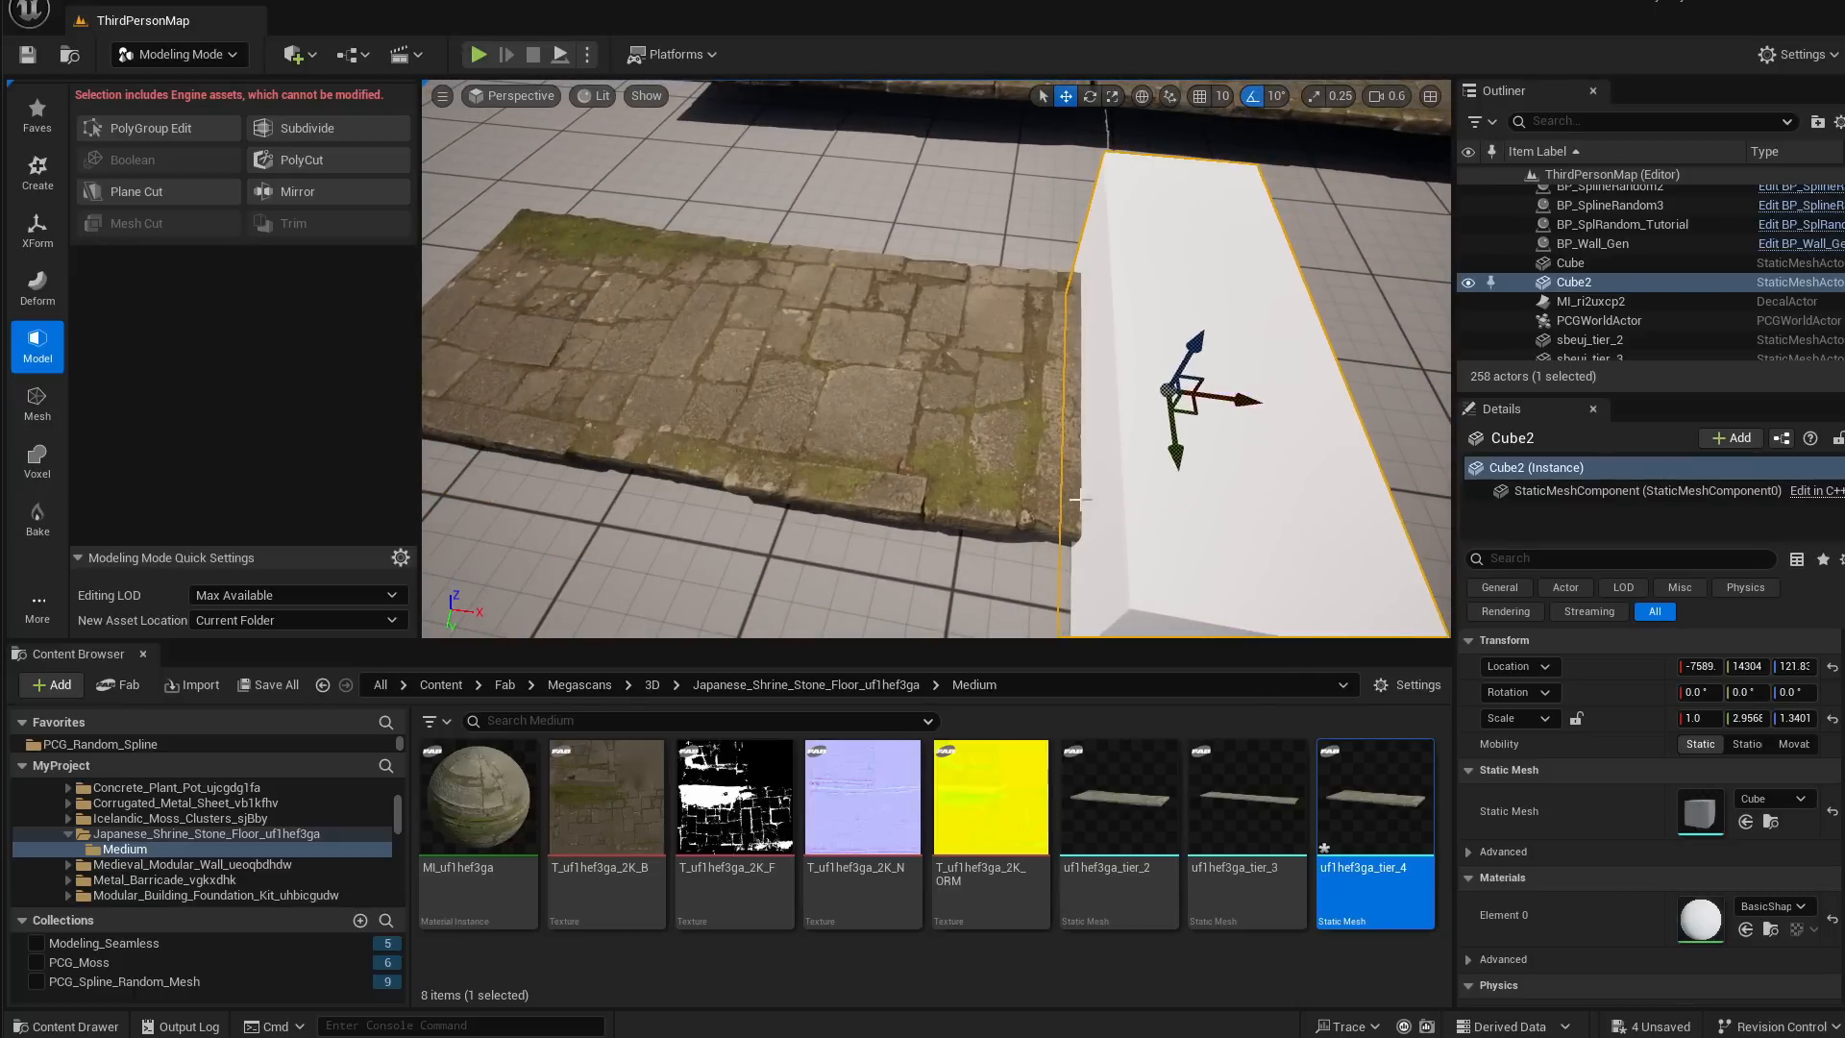
Start a Difference A - B Boolean with the stone slab as the first mesh and the overlapping cube as the cutter
key("w")
right_click_drag(1081, 500, 1177, 534)
key("a")
left_click(786, 409)
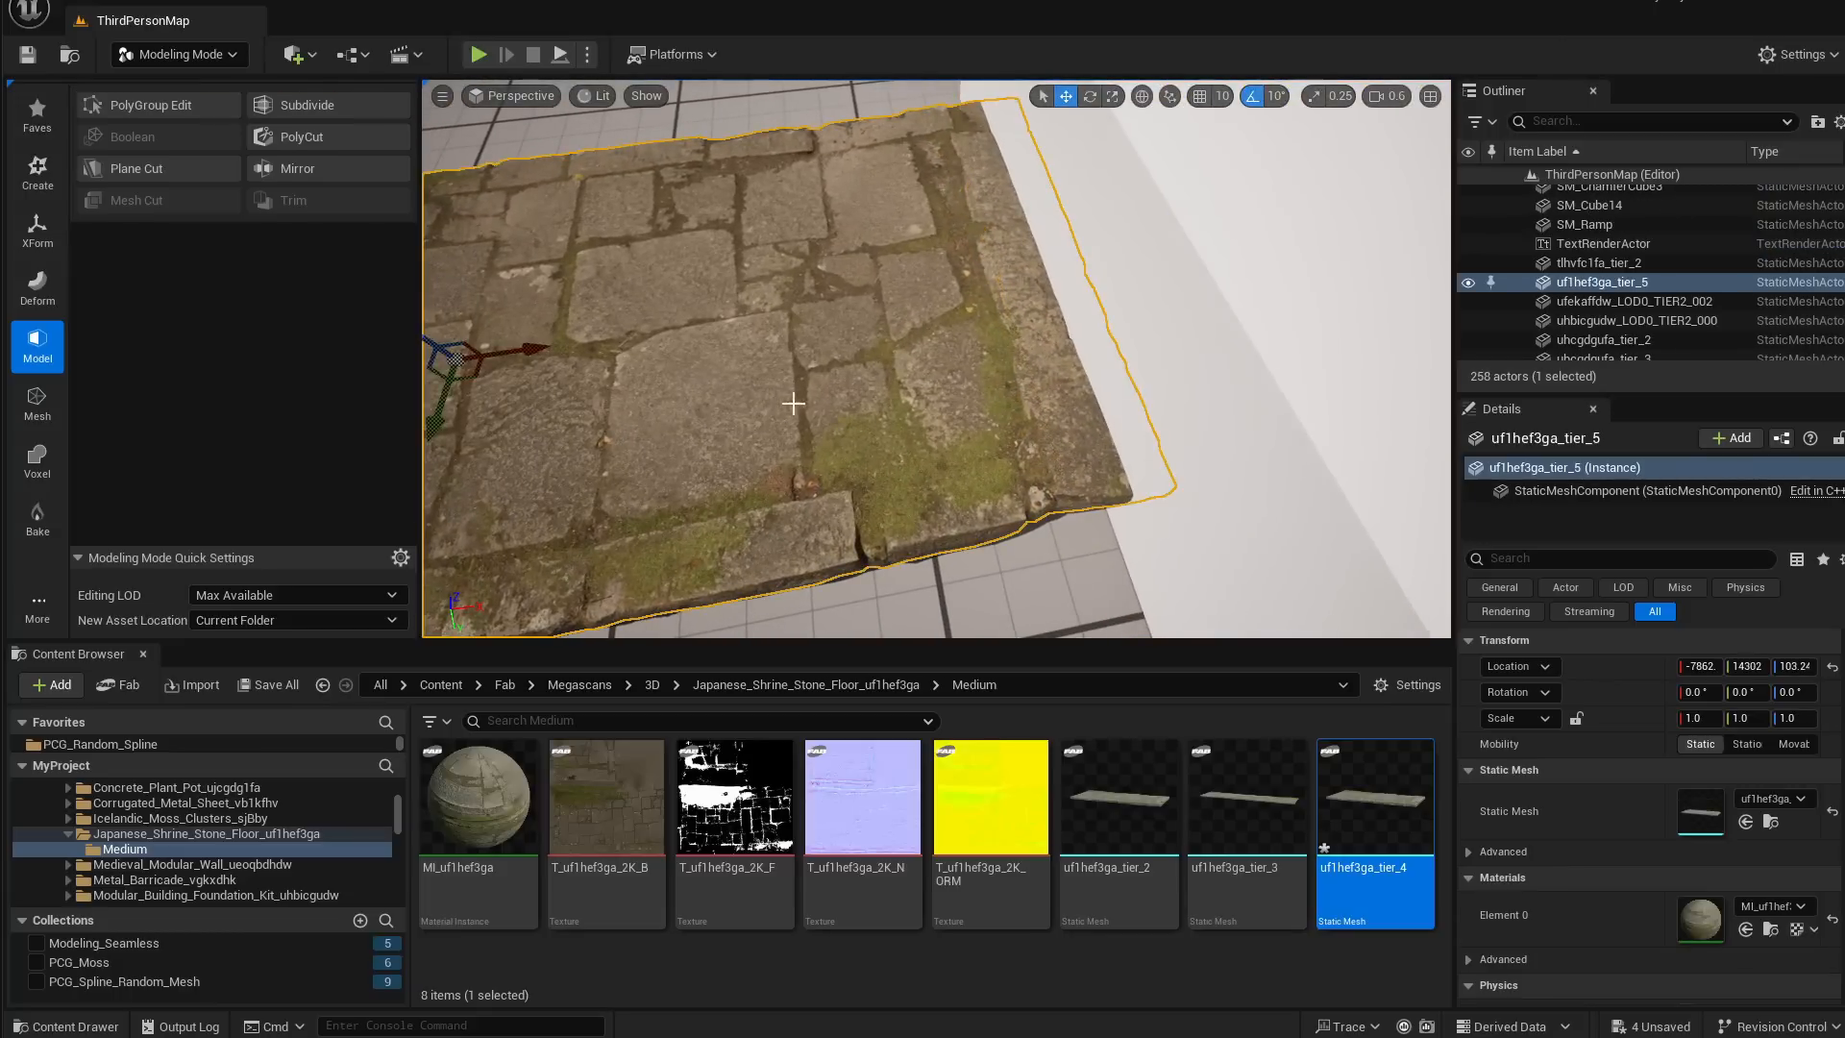
right_click_drag(793, 404, 807, 370)
left_click(1095, 298, "shift")
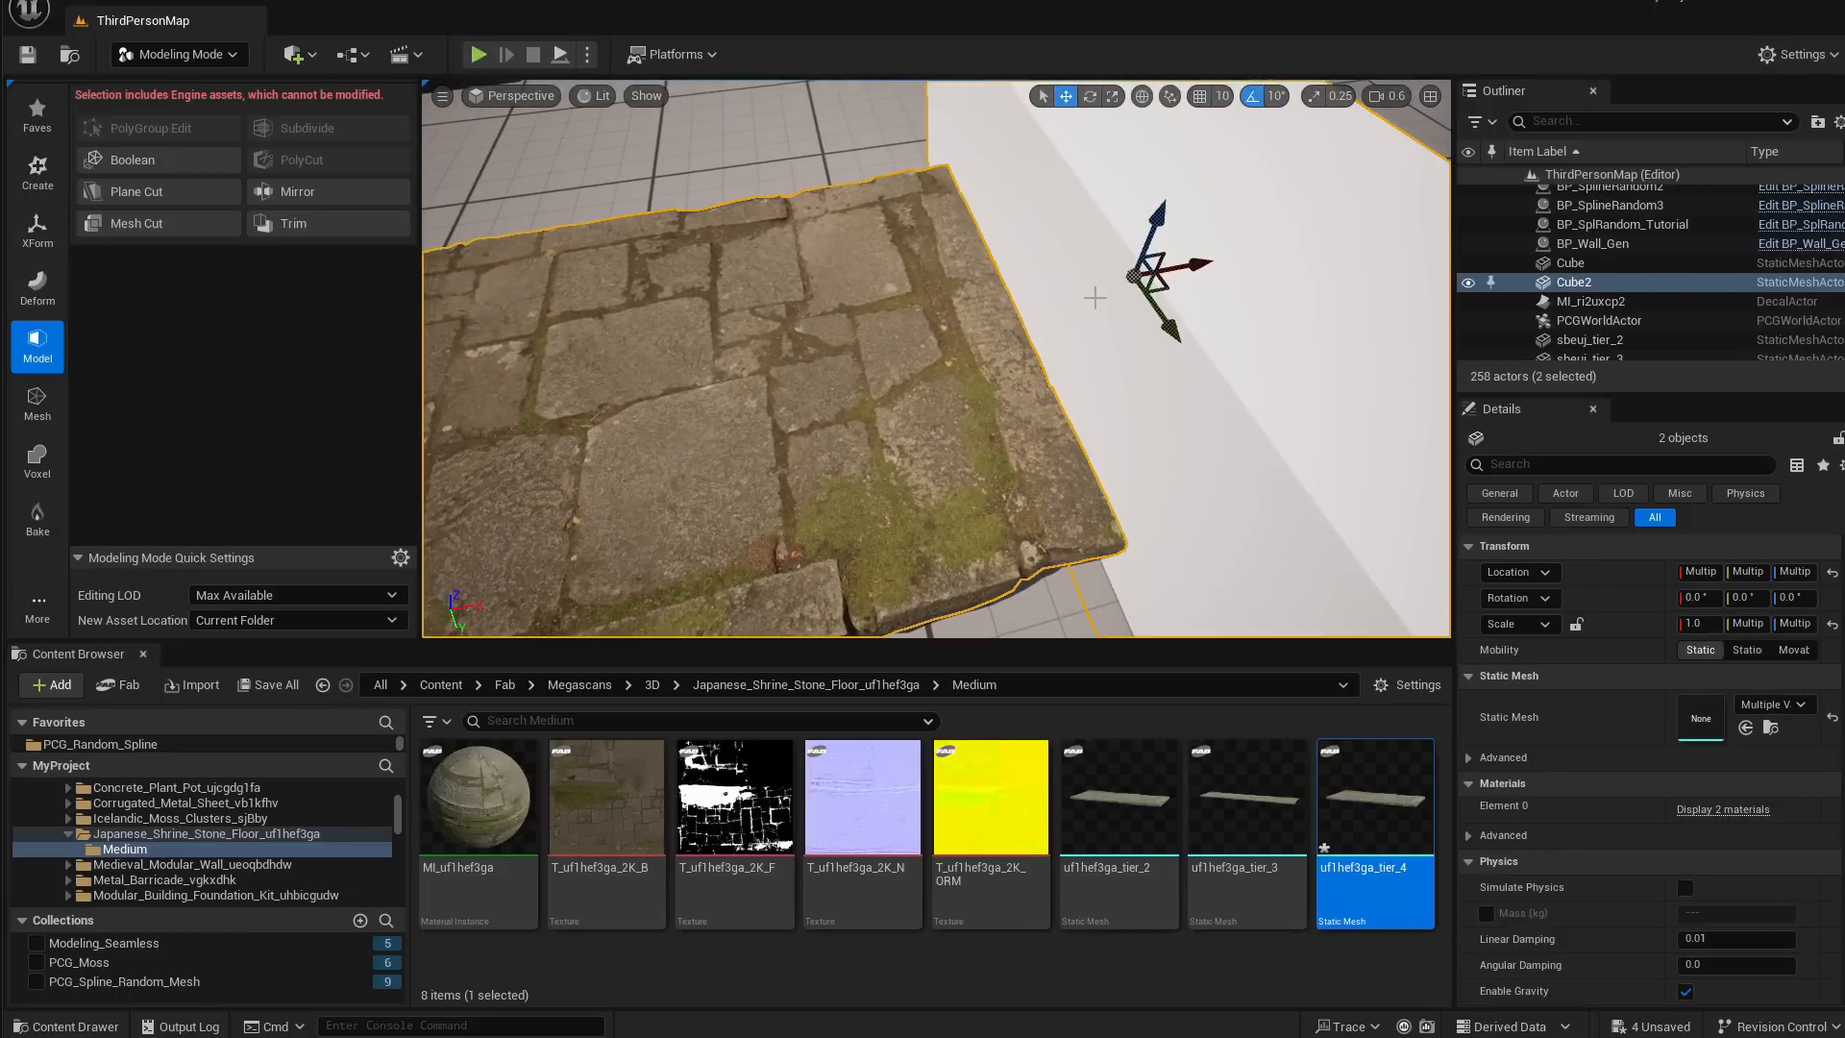
left_click(168, 162)
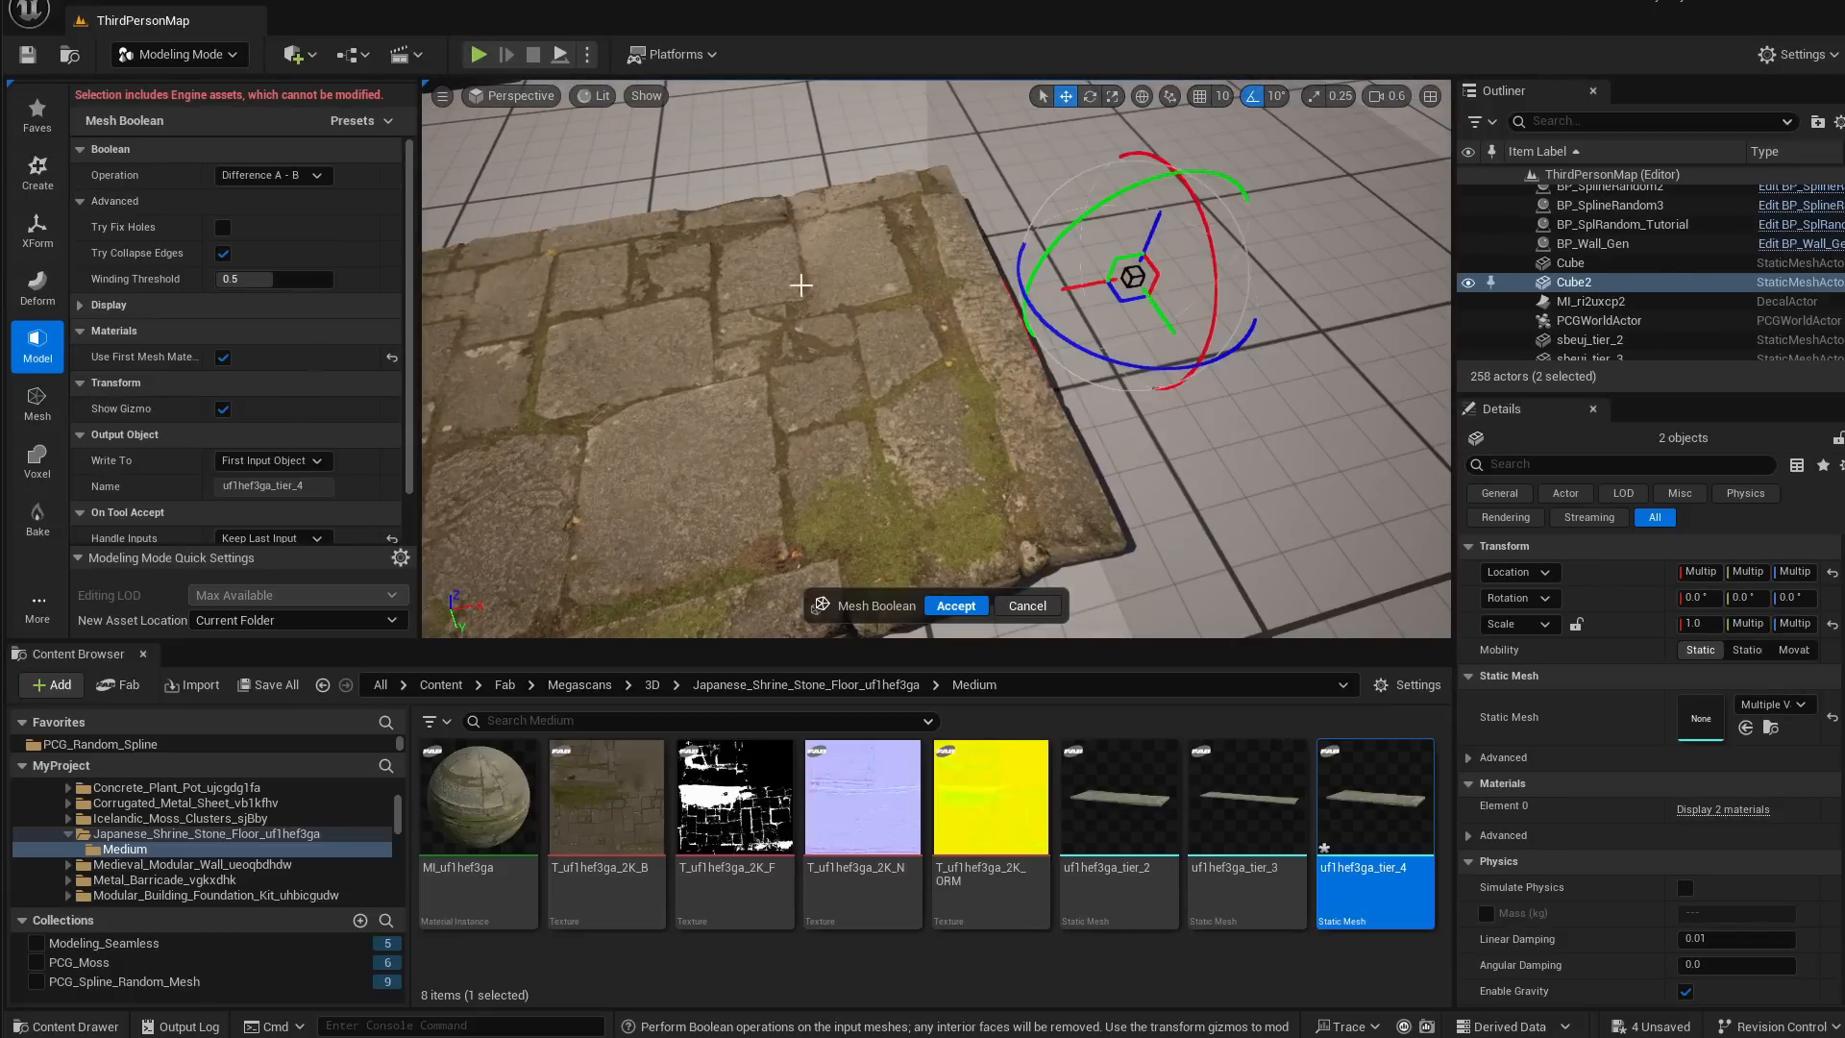
Shift the cutting cube along X to about -7590.65 and accept the Boolean cut on the slab's second end
key("d")
right_click_drag(982, 242, 985, 245)
mouse_move(924, 285)
left_mouse_down()
mouse_move(959, 285)
mouse_move(918, 296)
mouse_move(944, 292)
left_mouse_up()
right_click_drag(943, 293, 896, 308)
key("s")
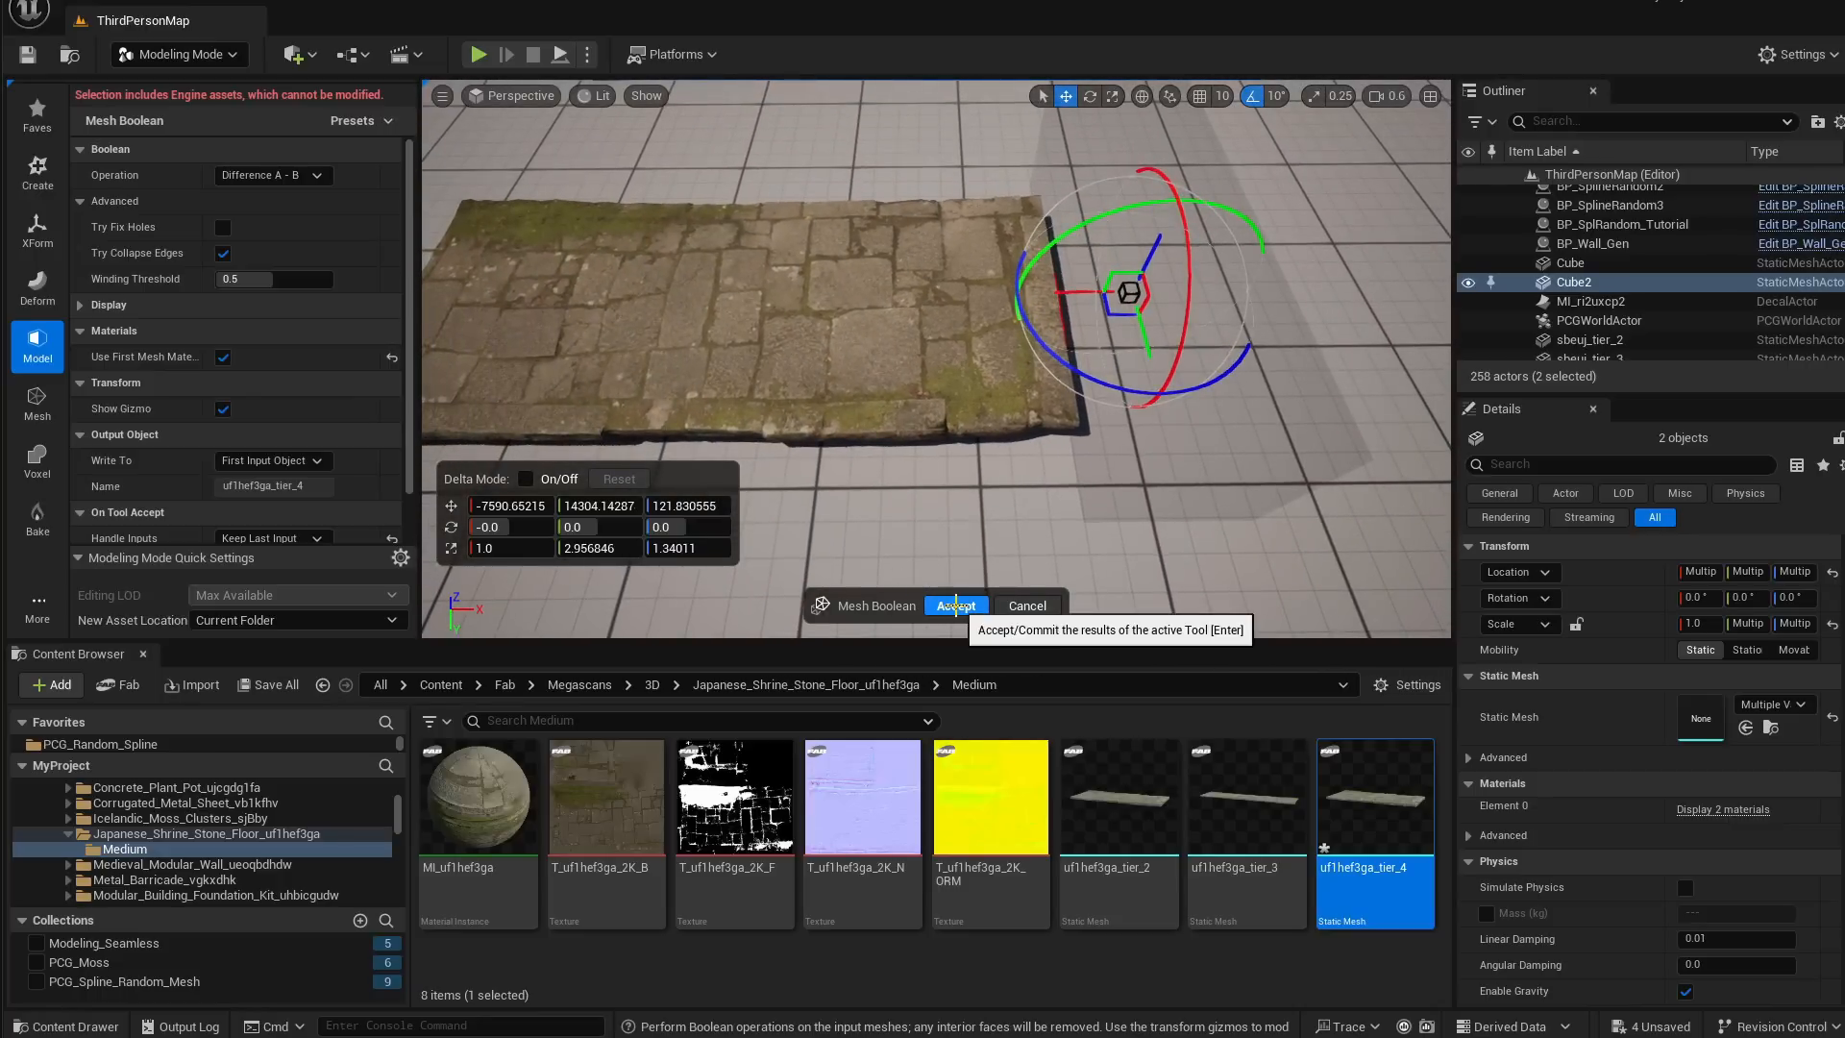
left_click(956, 605)
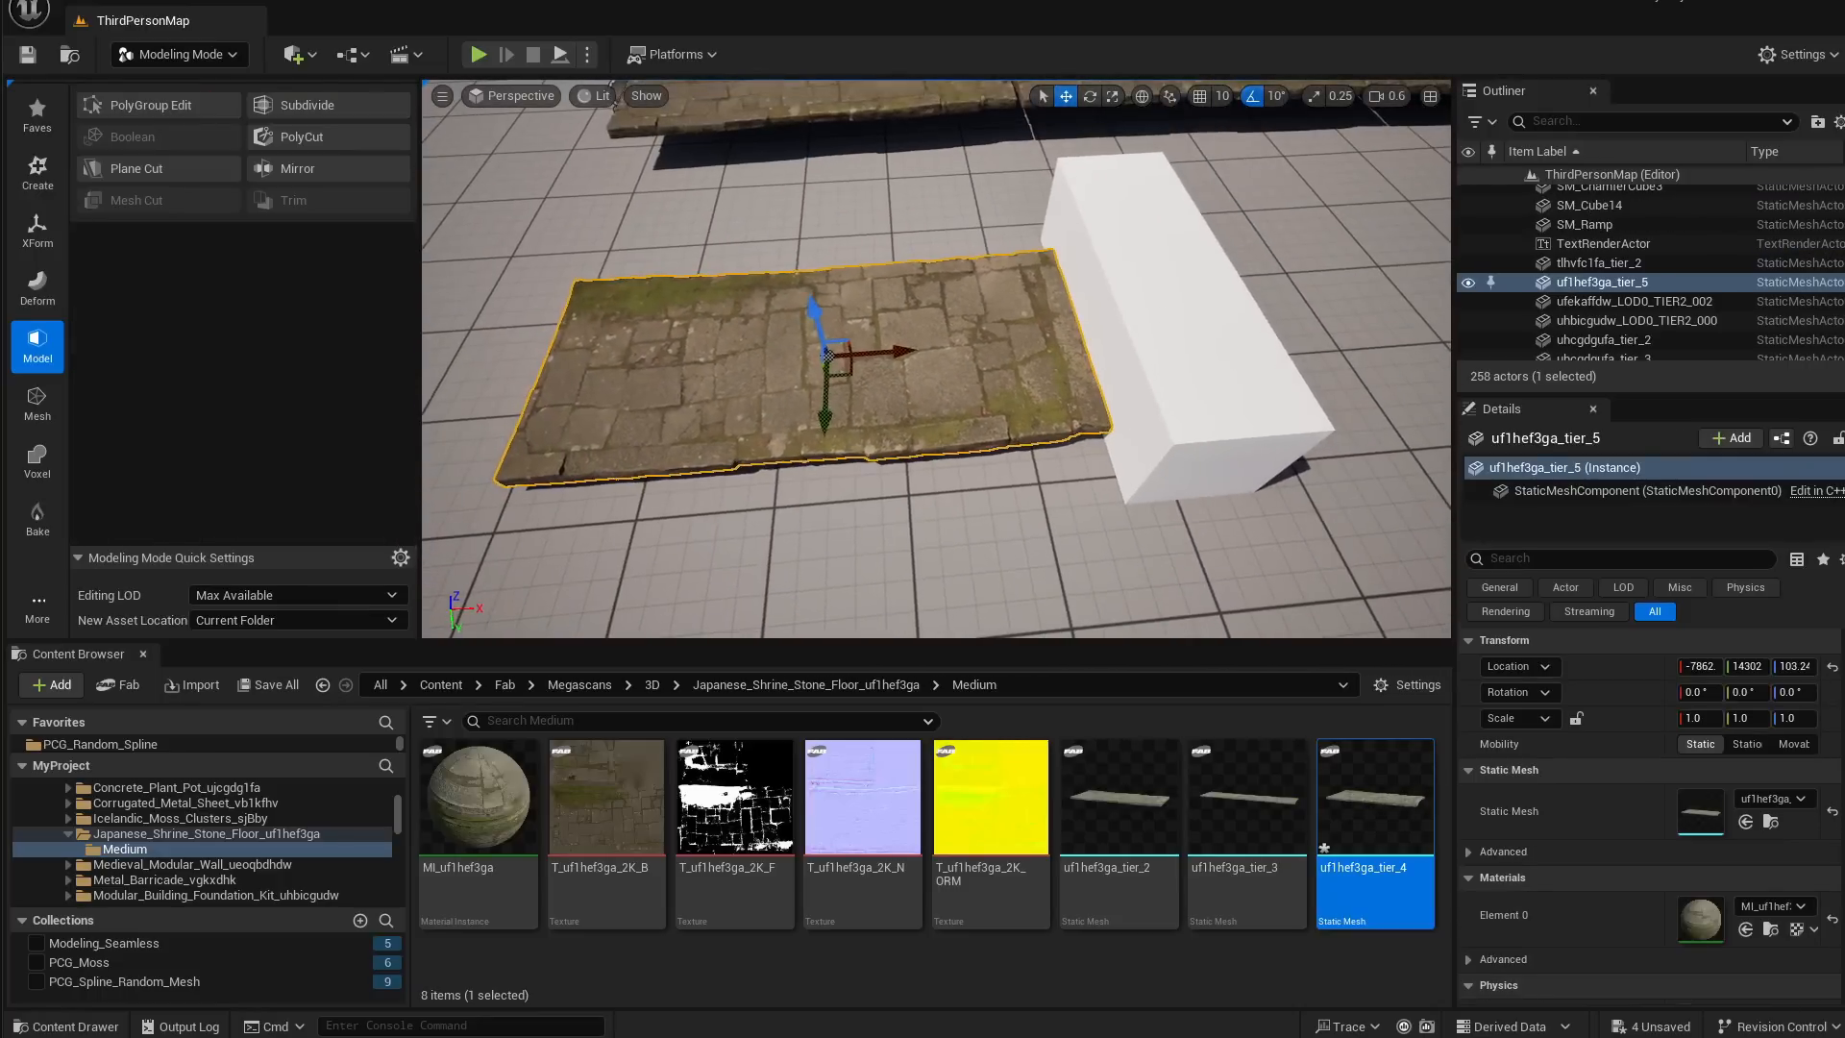
Delete the cutting cube and select the trimmed slab
left_click(1150, 452)
key("f")
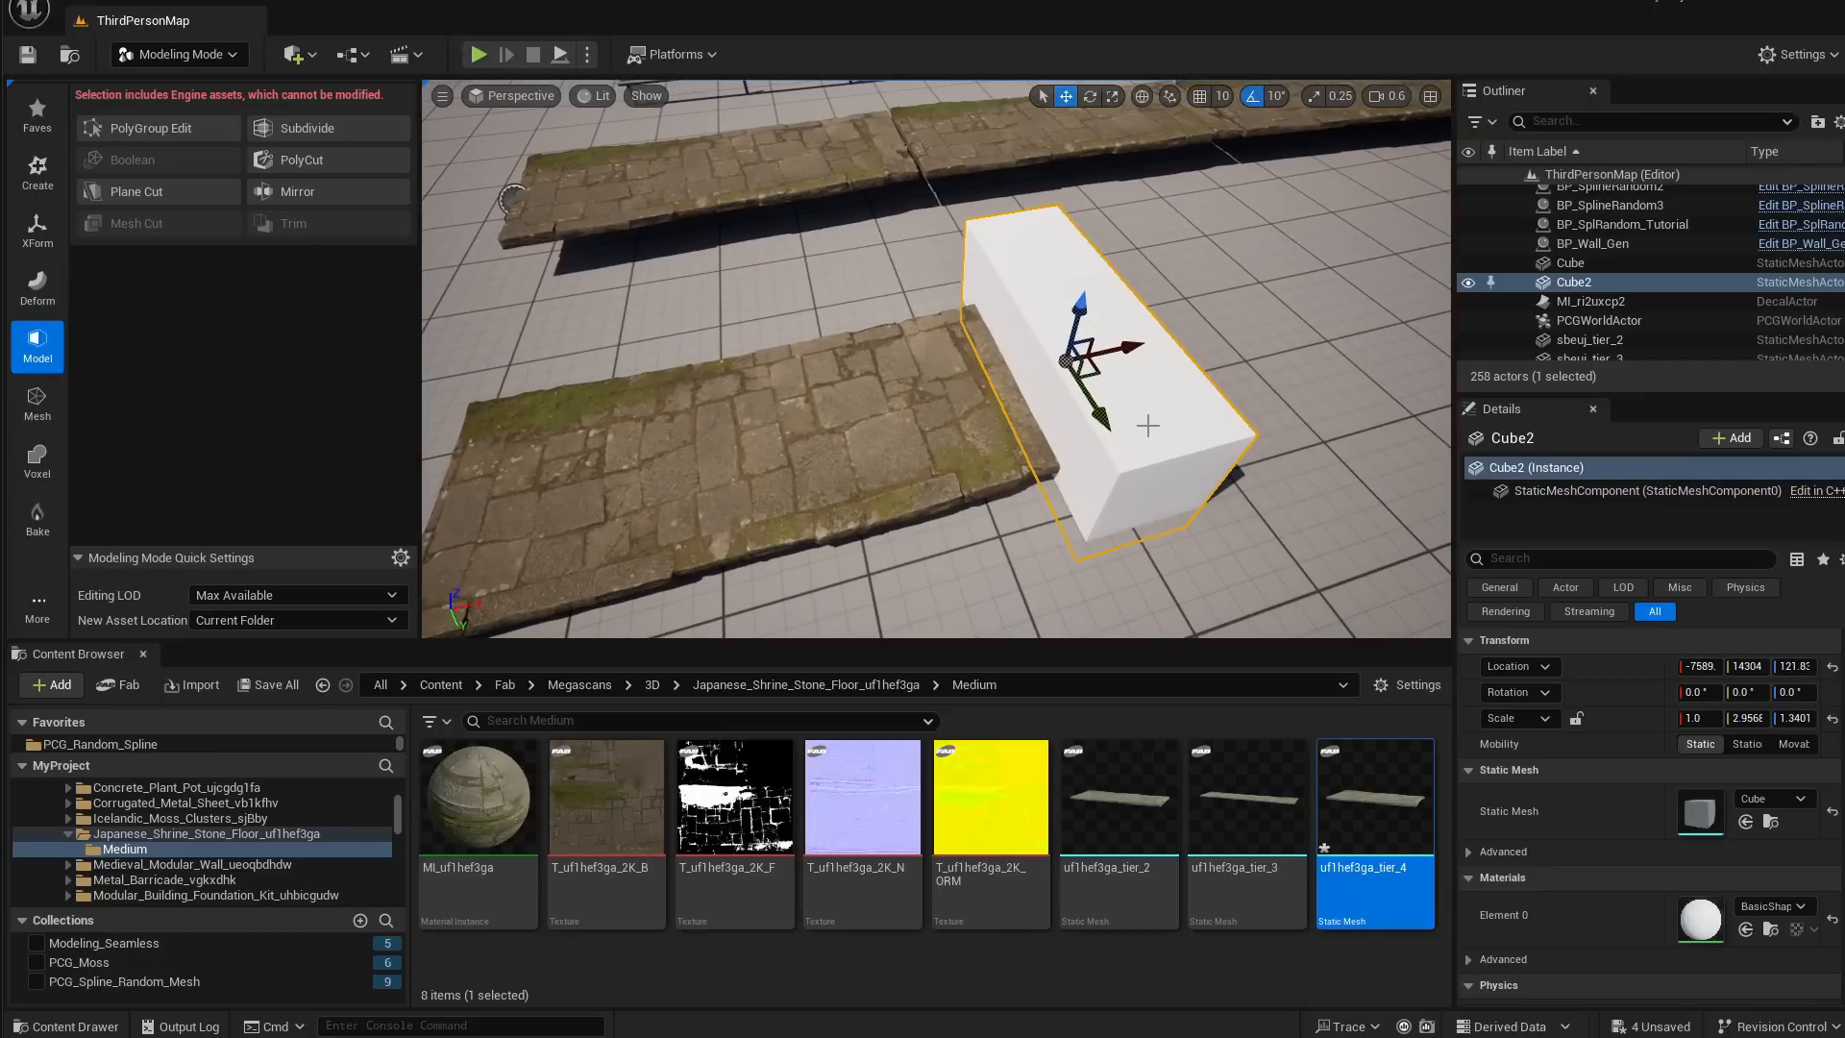
key("Delete")
left_click(896, 415)
right_click_drag(894, 414, 851, 374)
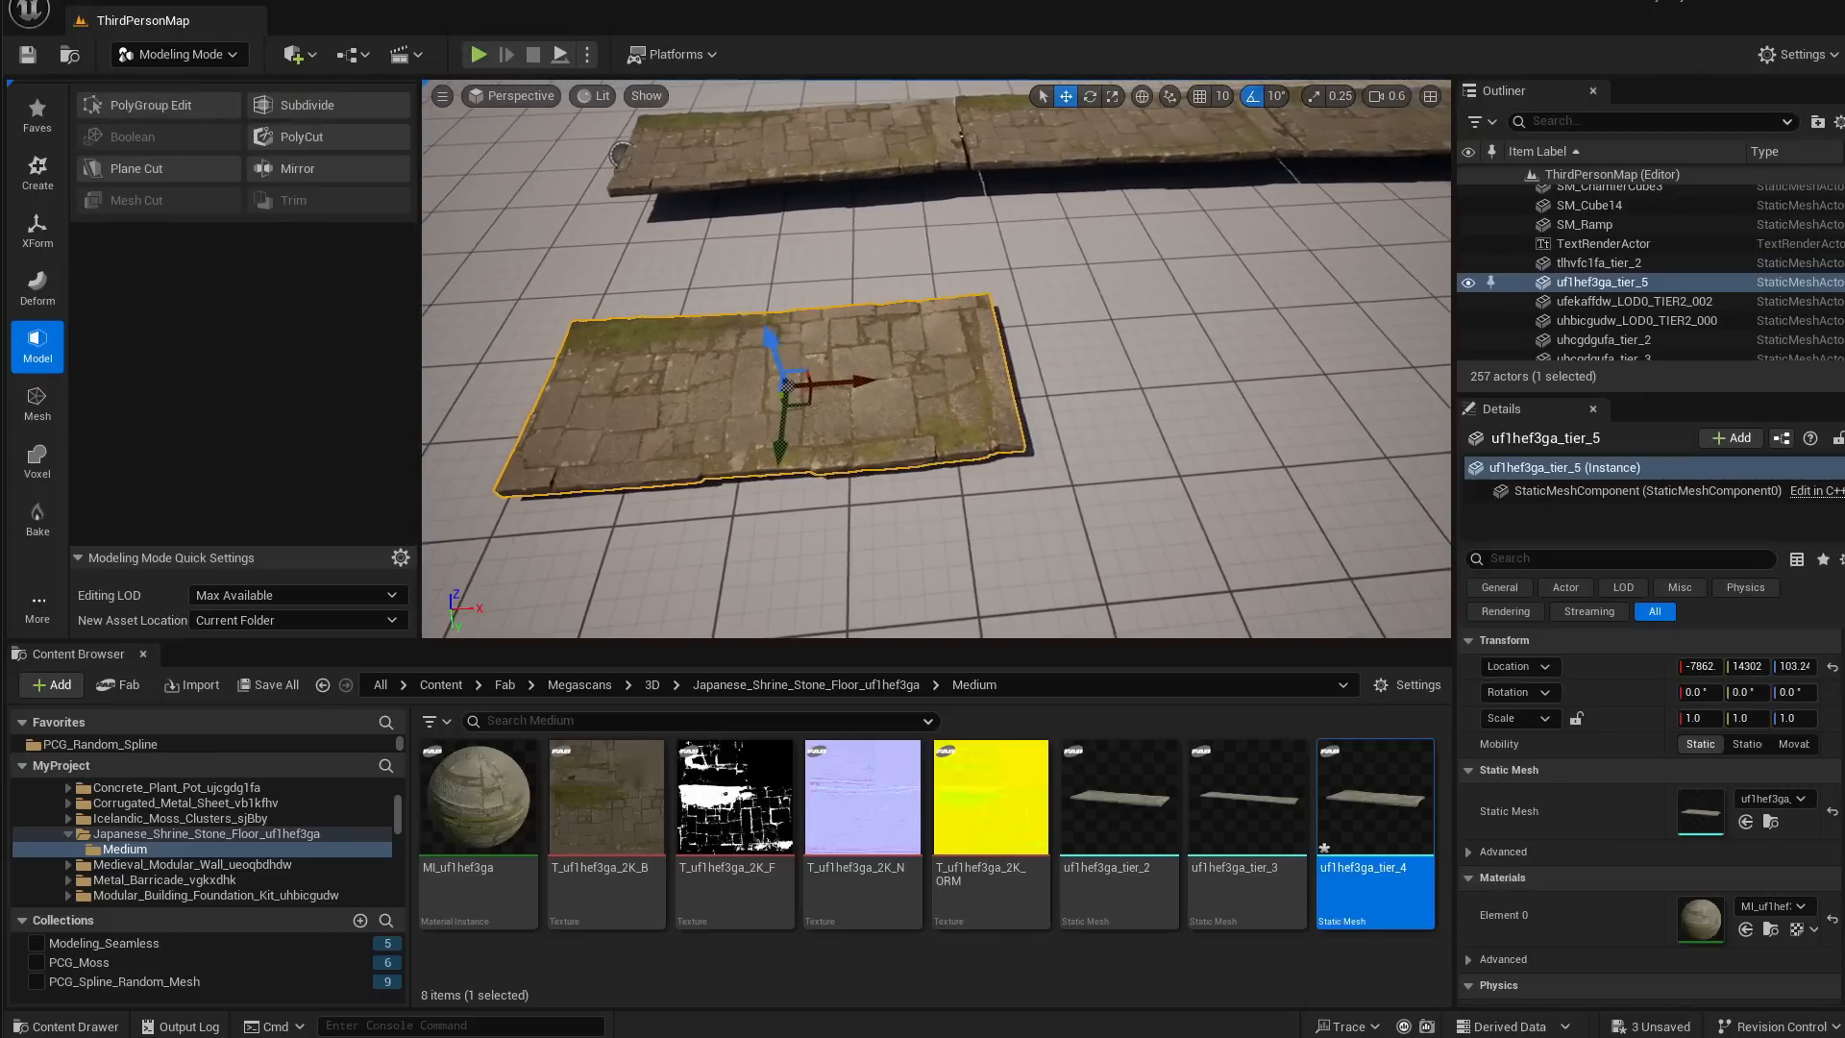
scroll(744, 369, "up", 4)
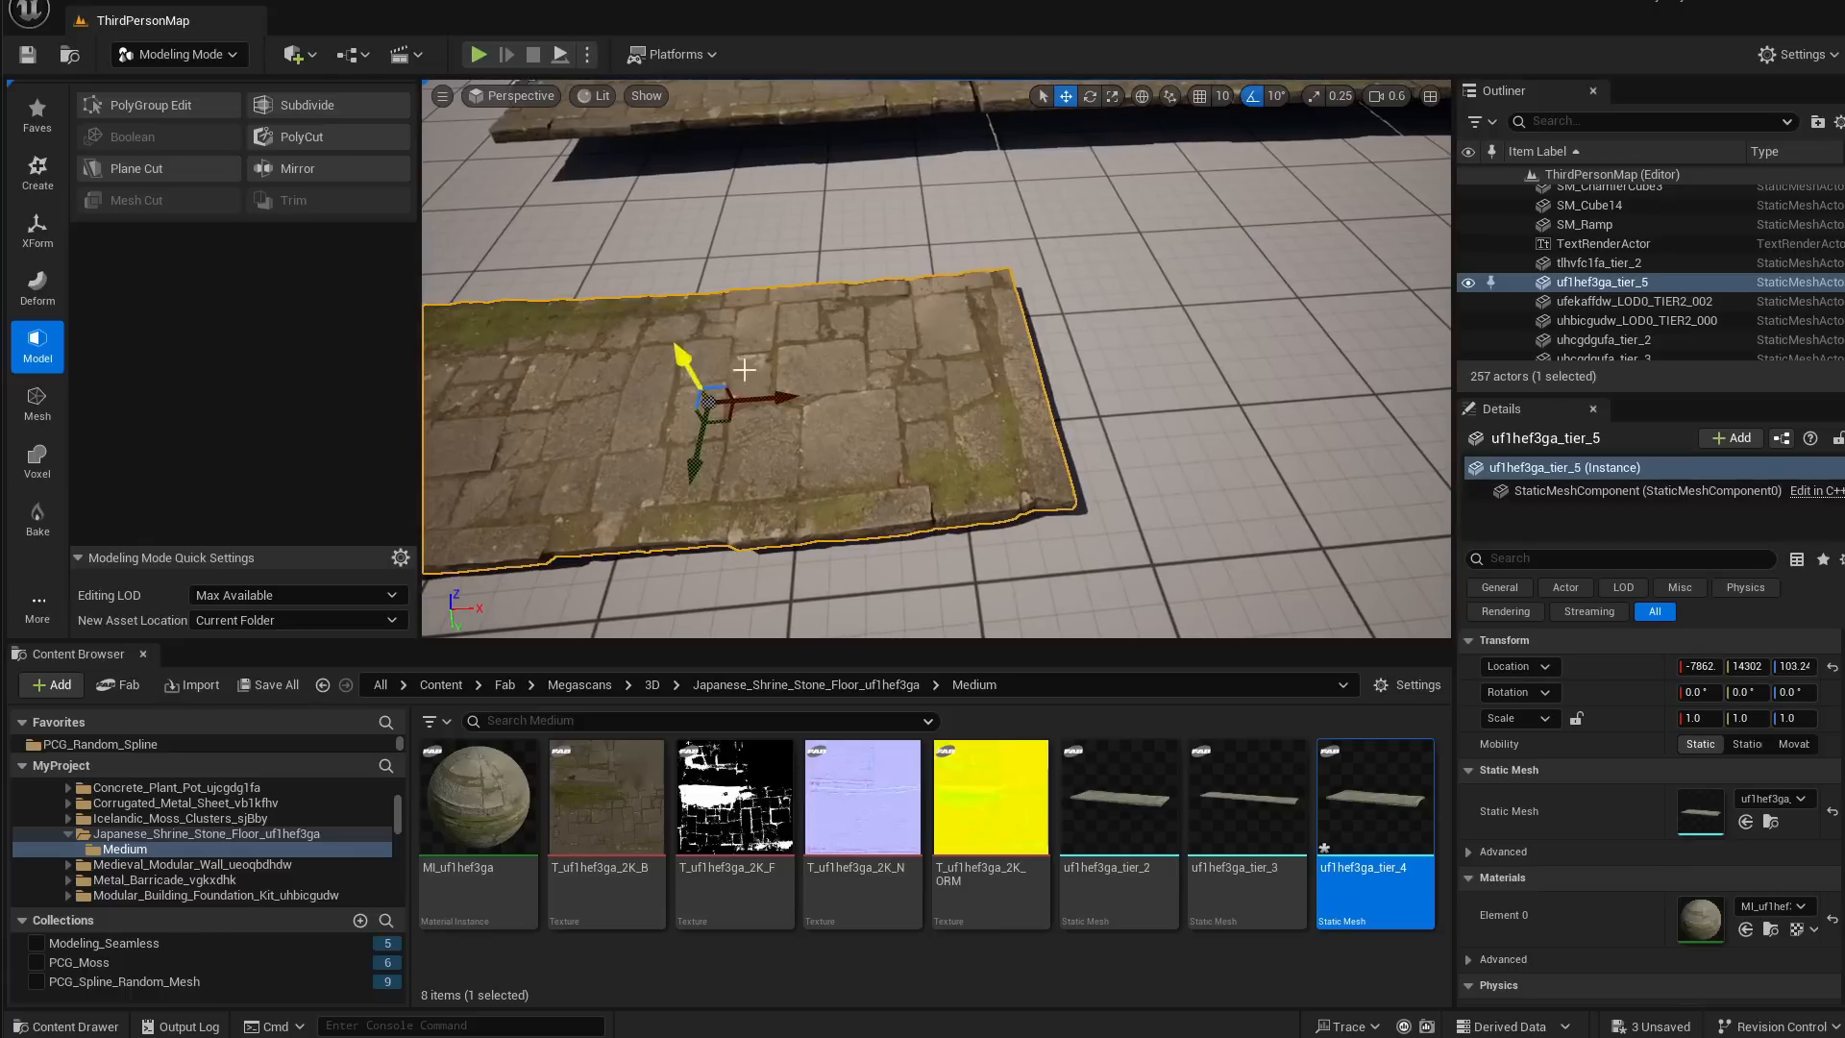
scroll(1217, 382, "down", 3)
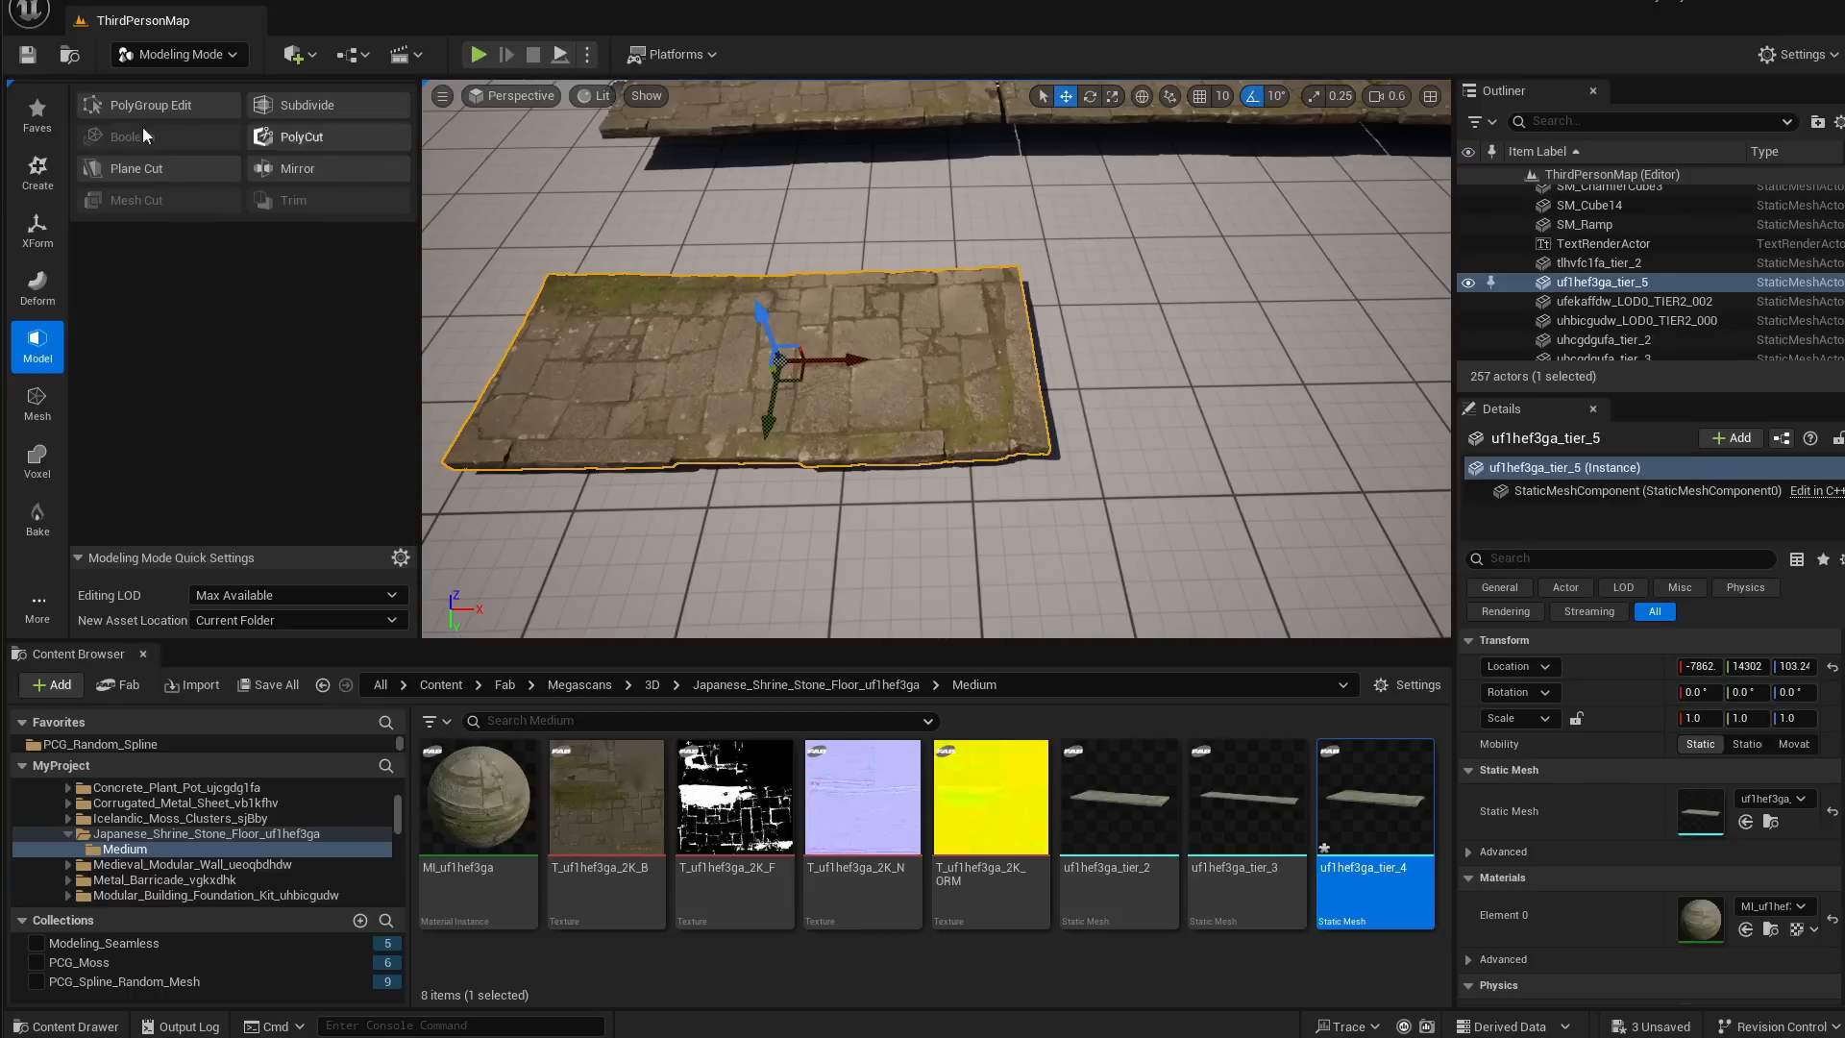
Start Edit Pivot on the trimmed slab and place its pivot at the Back box position
left_click(48, 225)
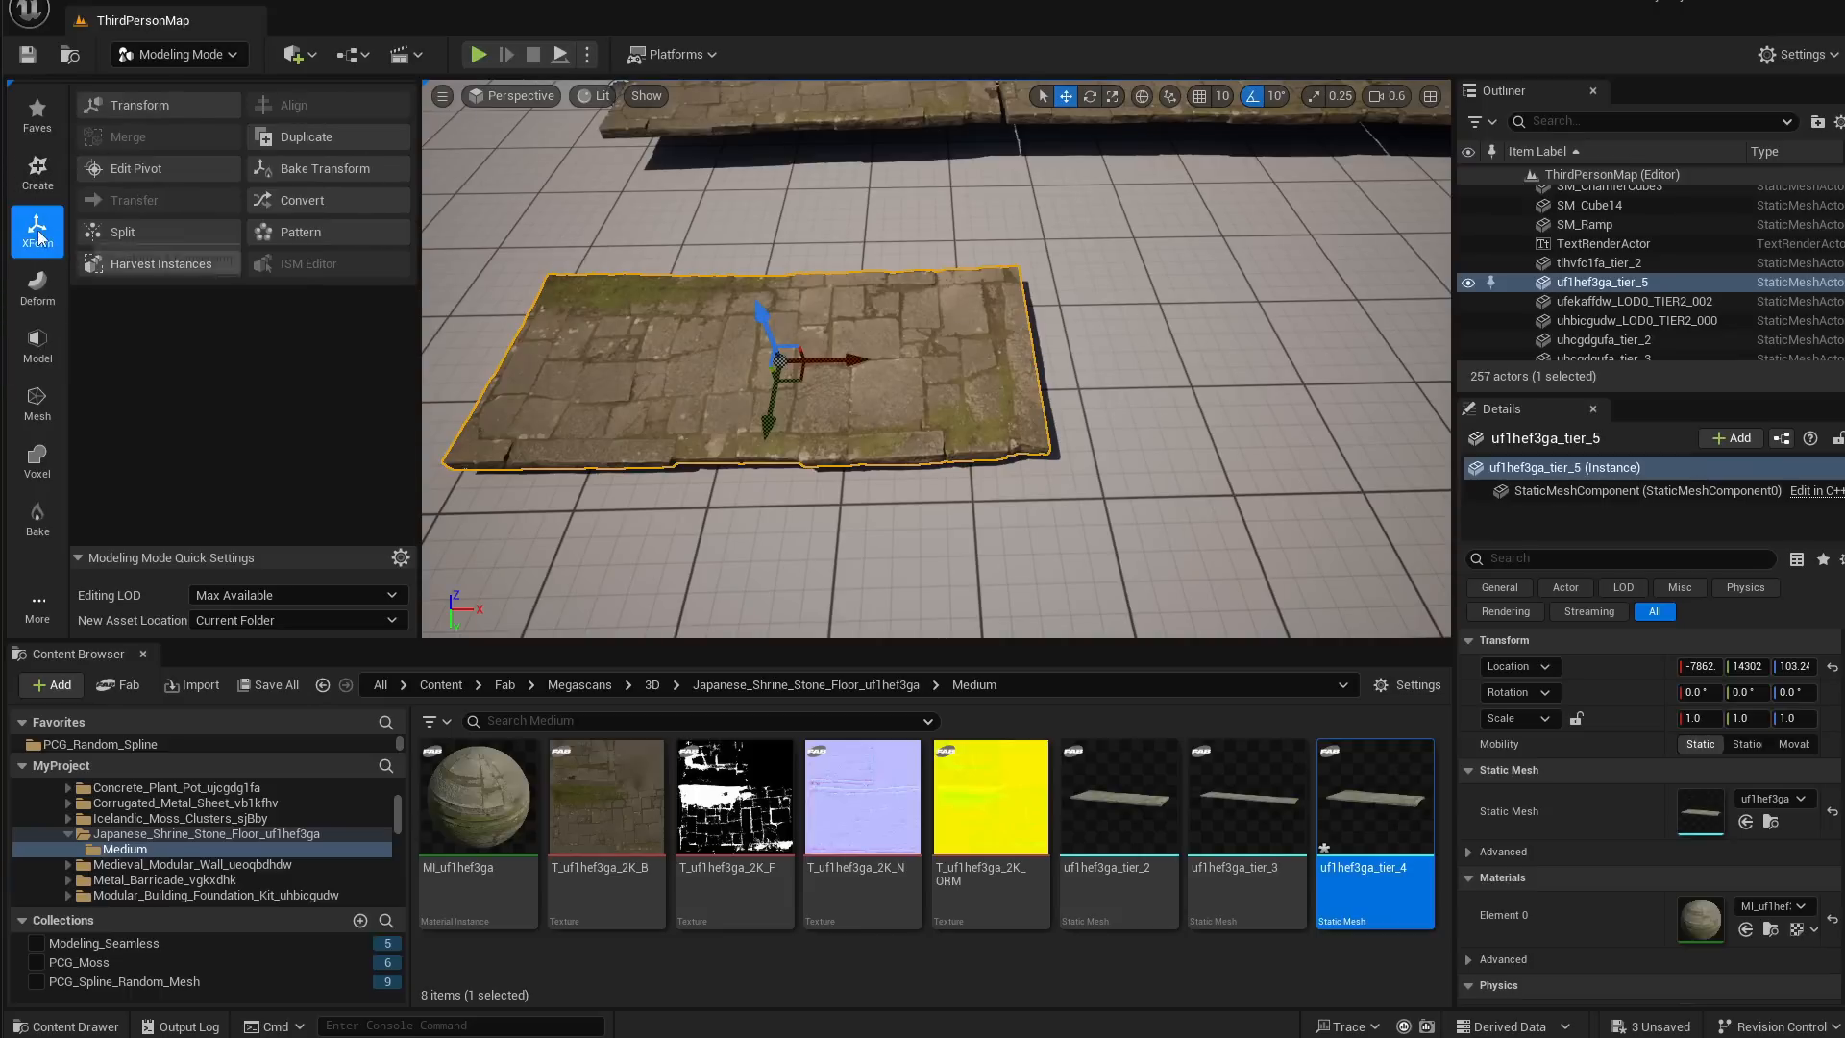
left_click(142, 169)
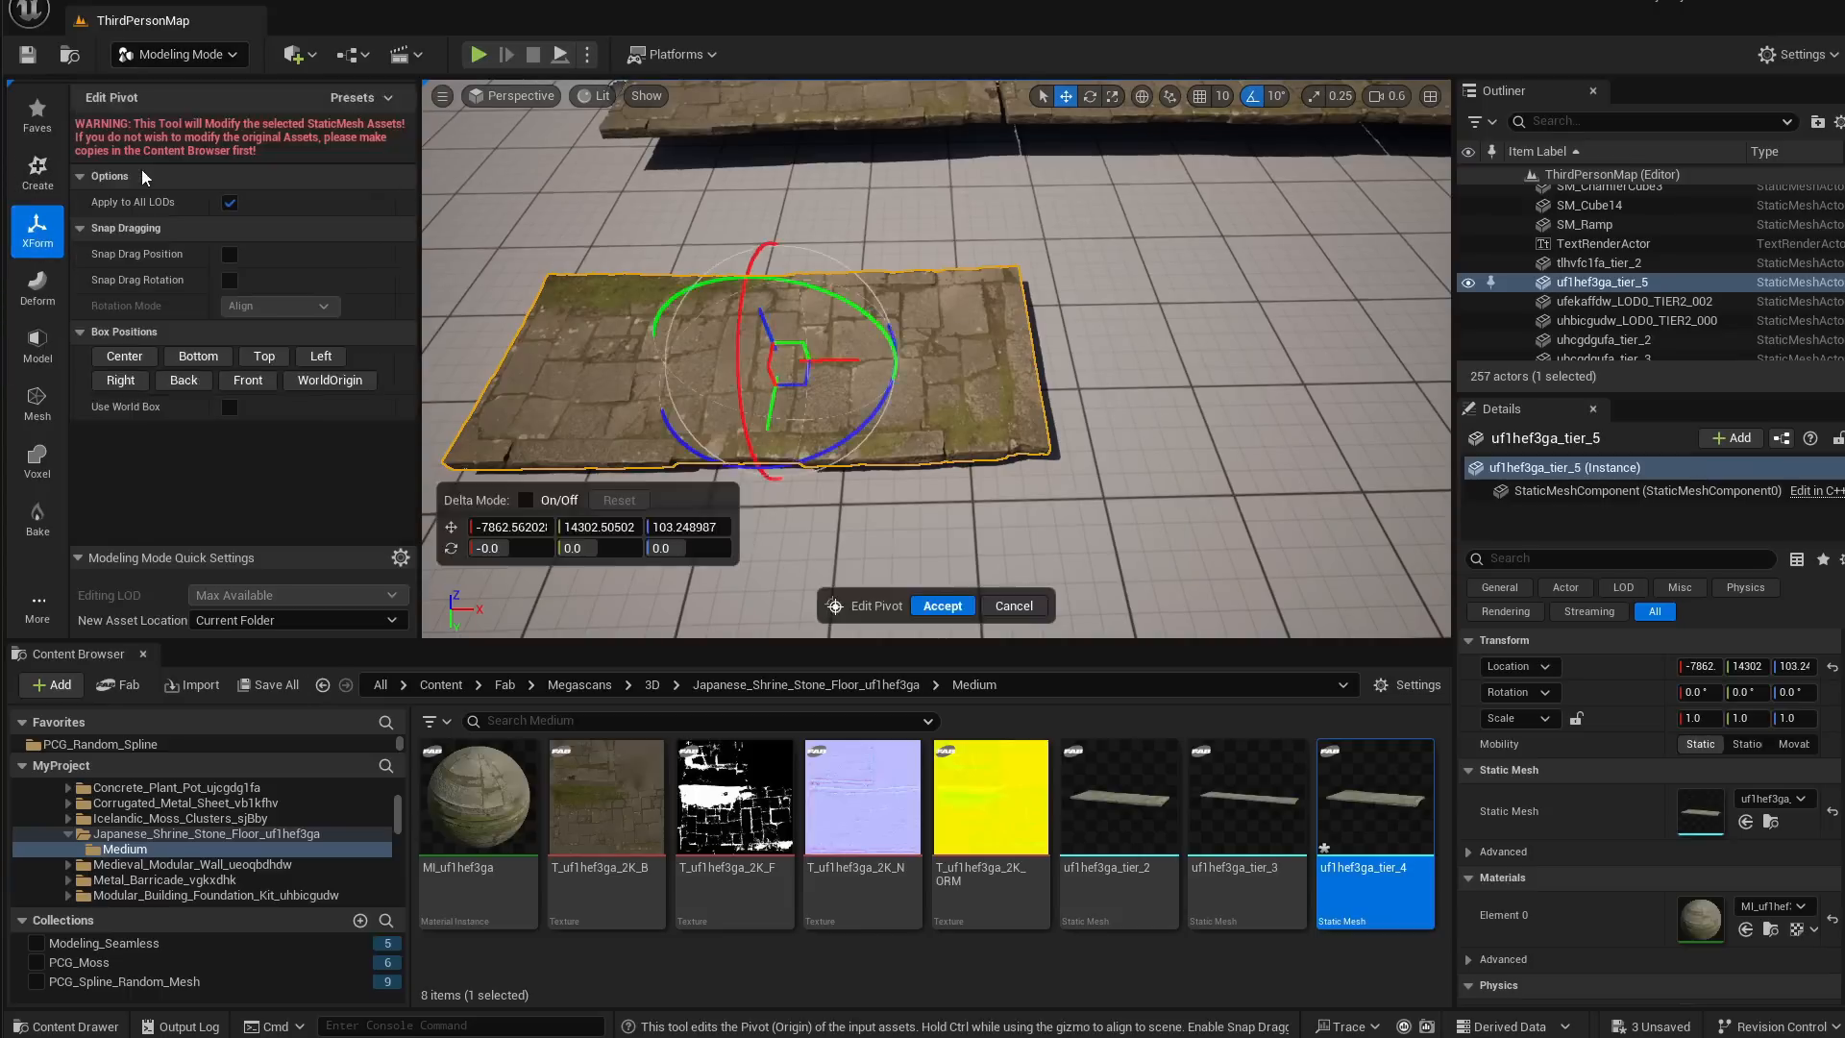
left_click(194, 385)
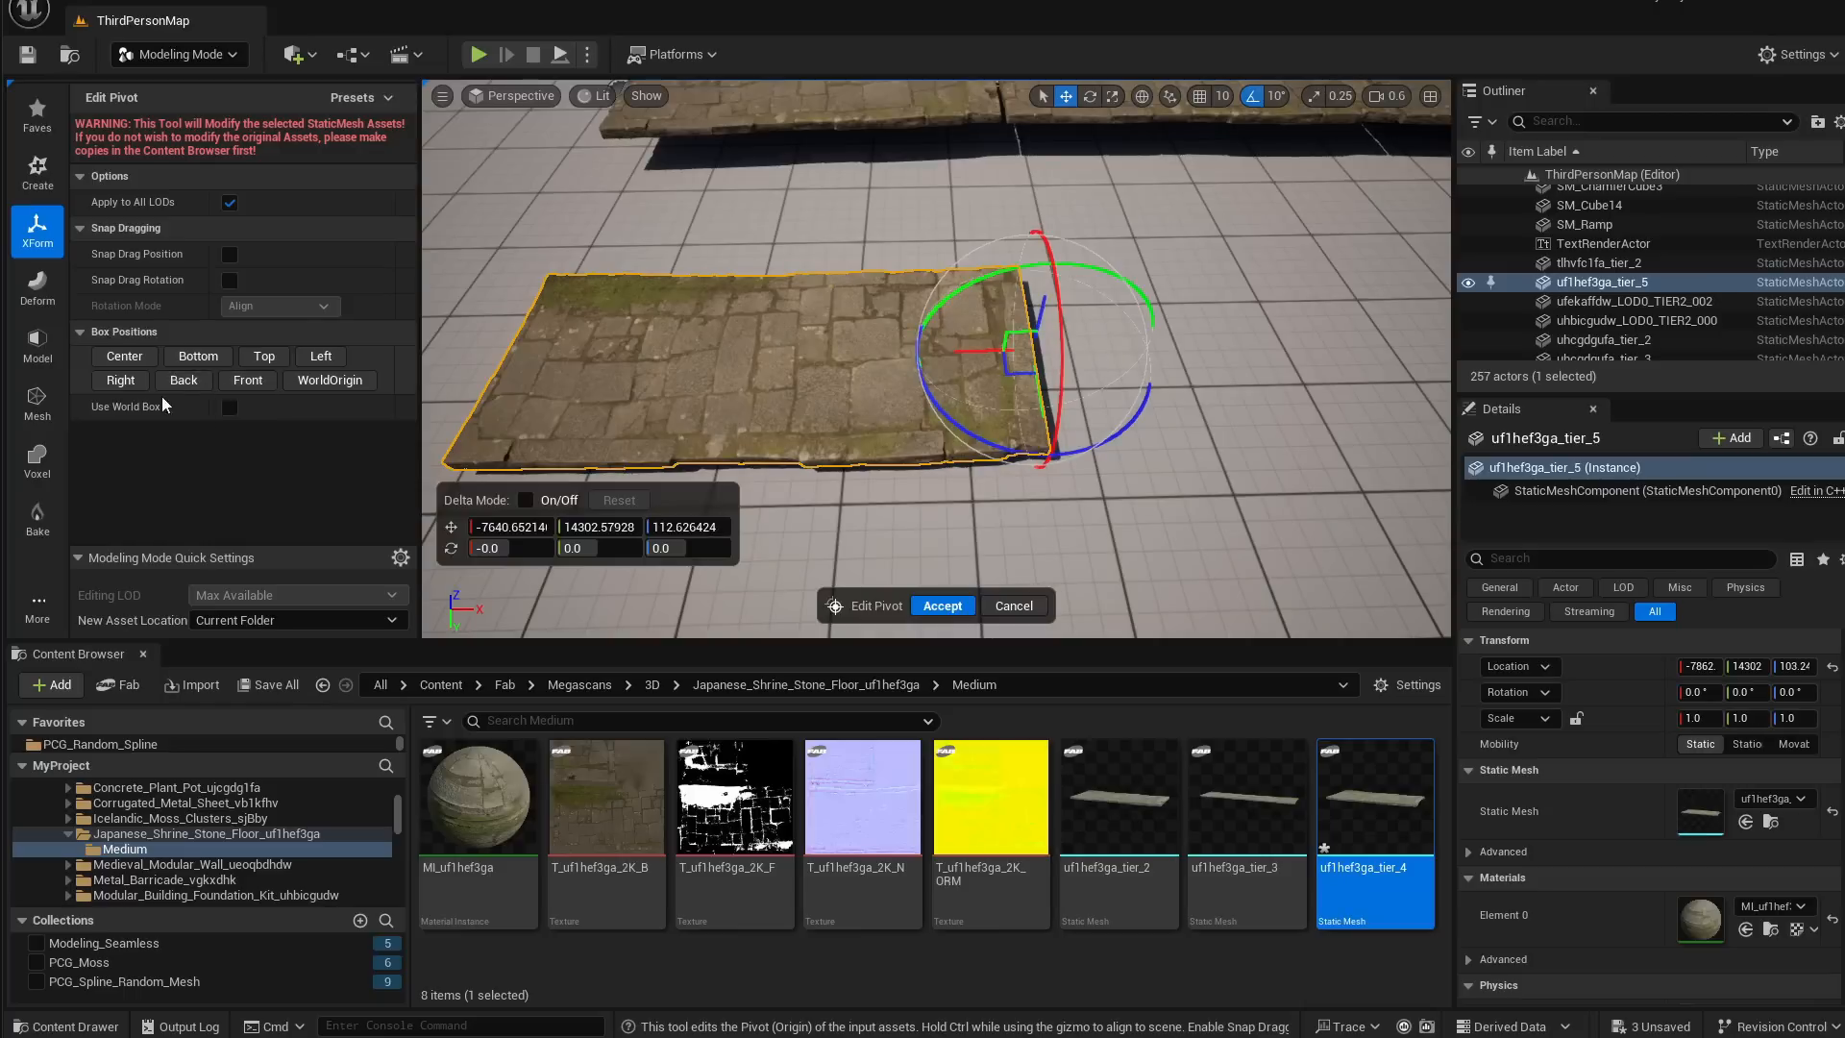
Try the Center, Bottom, Left, Back, Front and WorldOrigin box positions for the slab's pivot
left_click(123, 358)
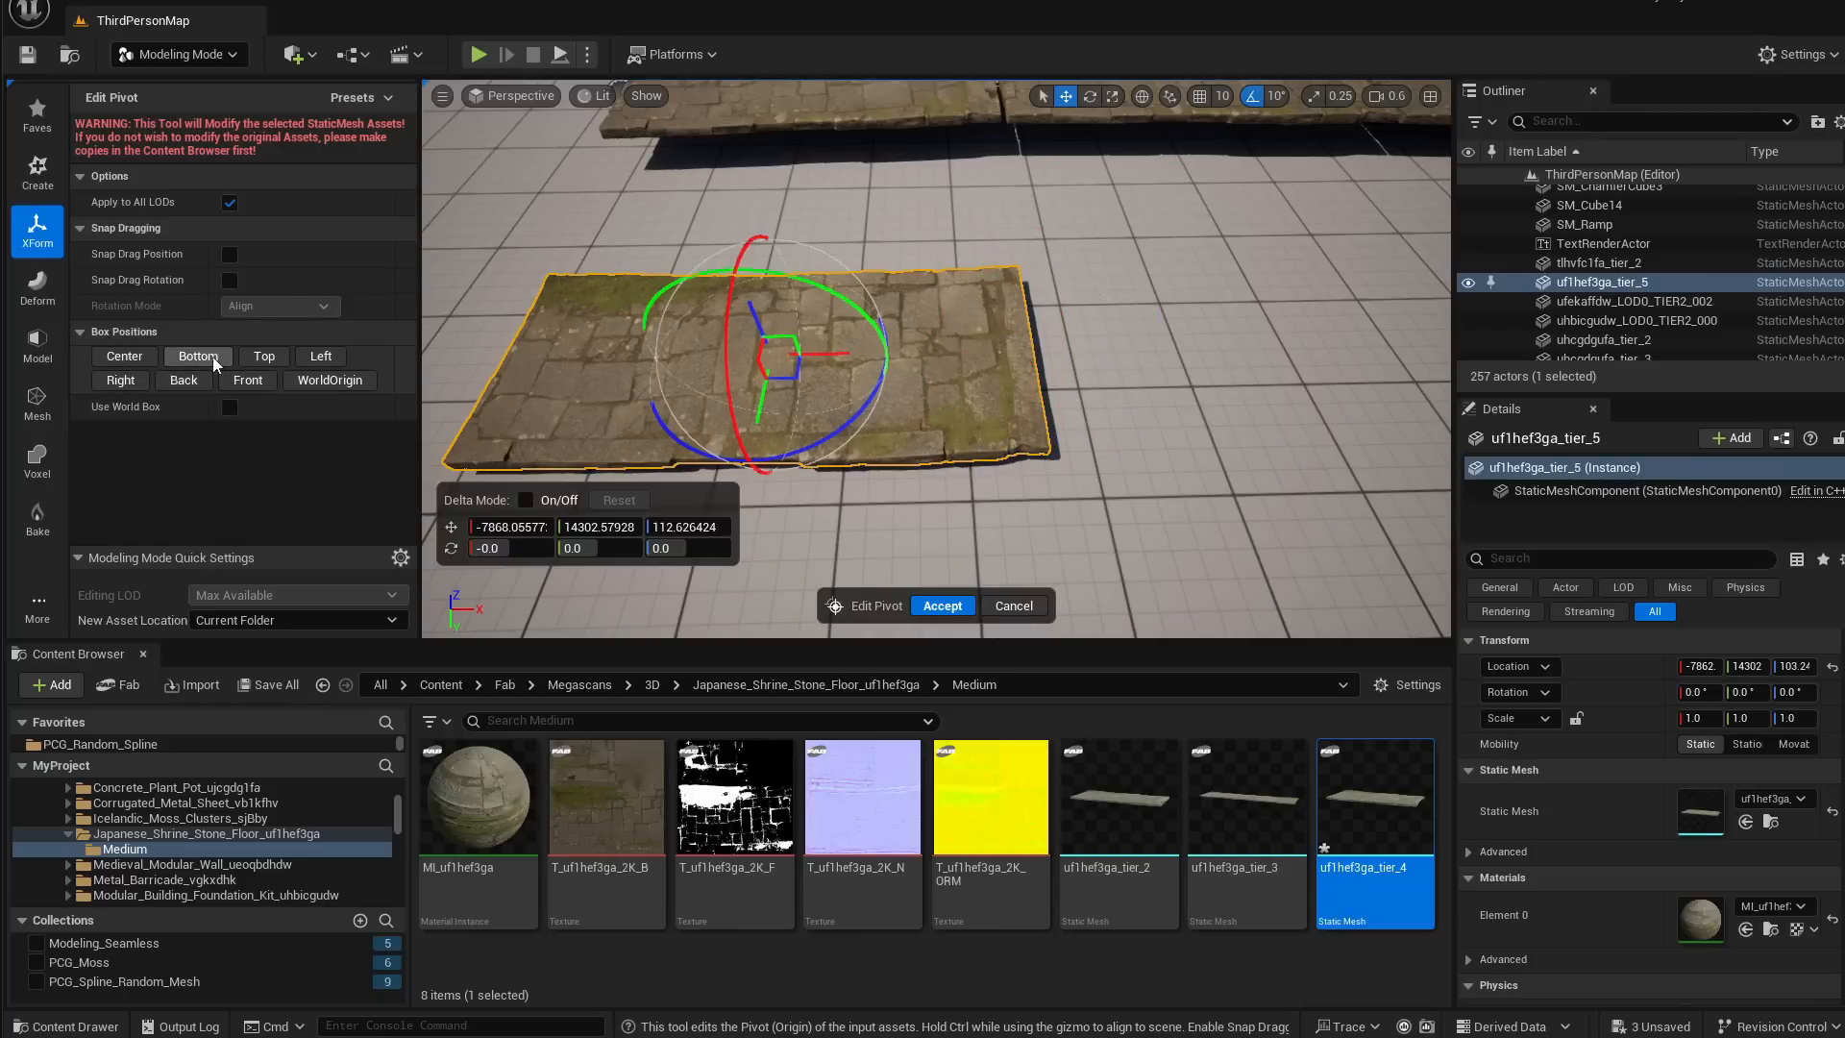
left_click(213, 361)
left_click(323, 357)
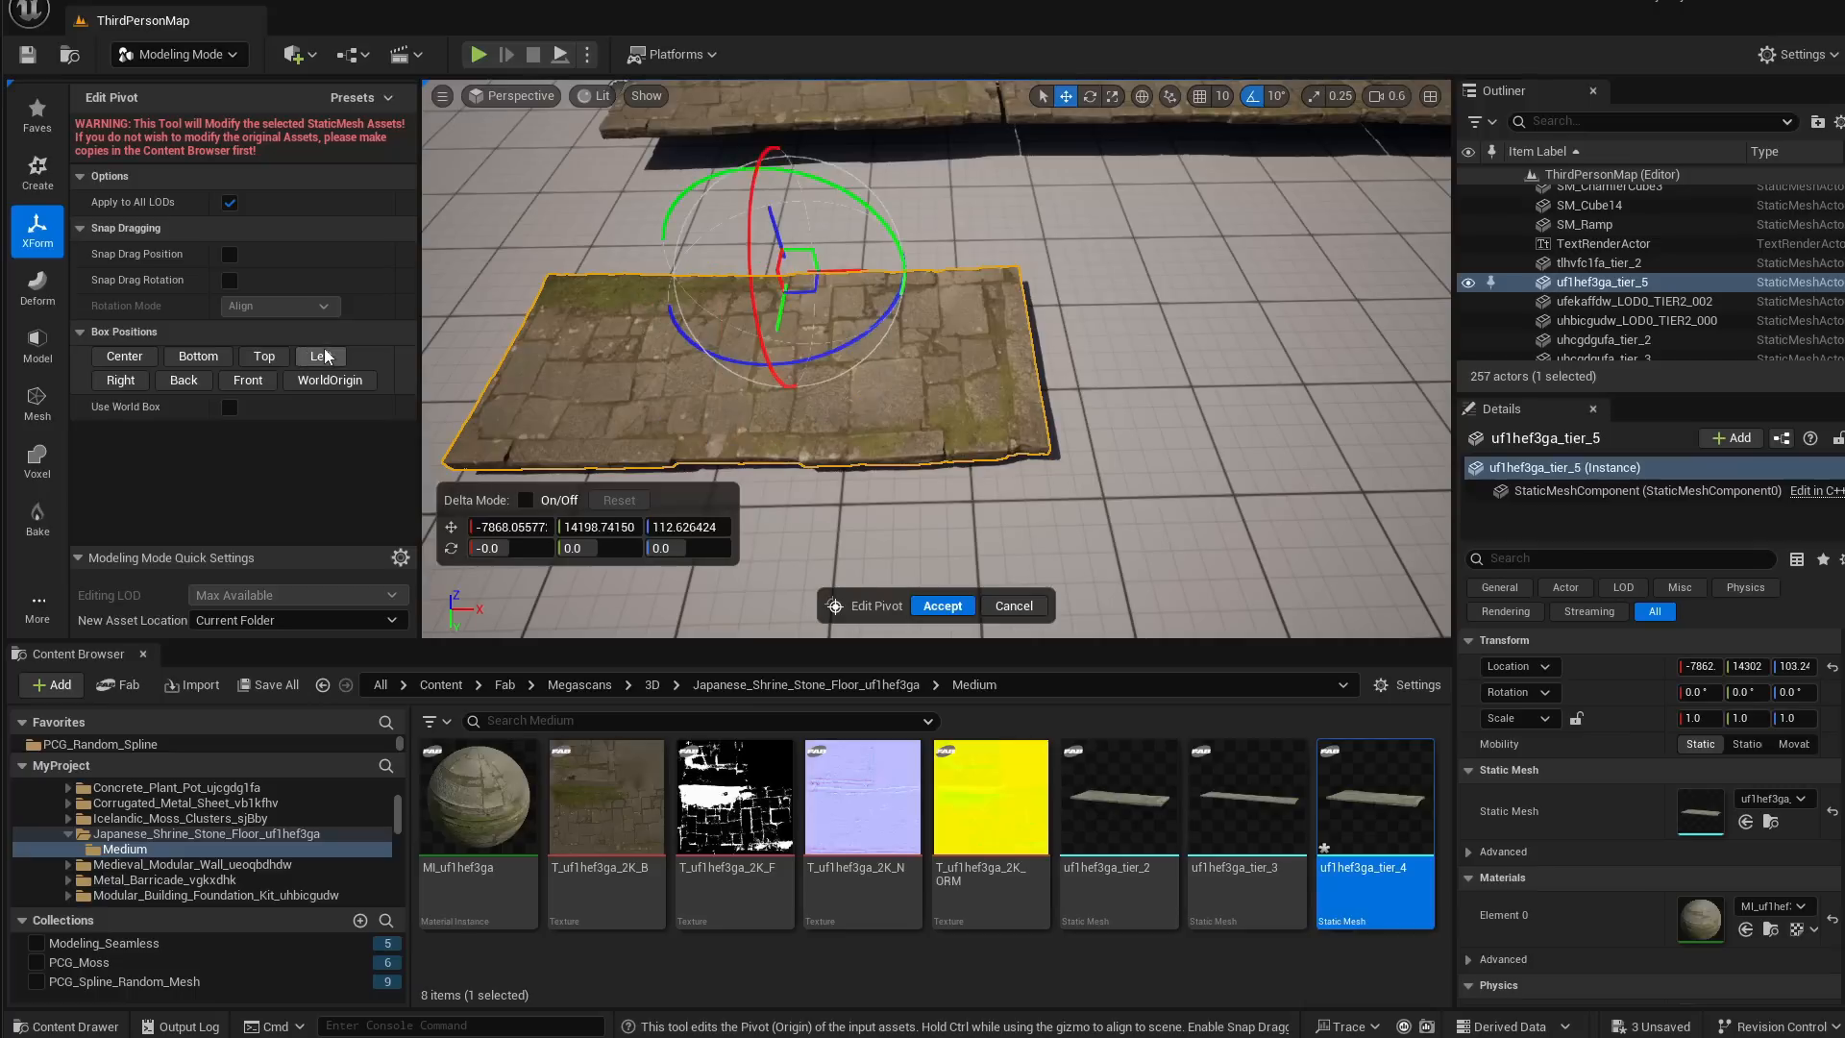
left_click(182, 380)
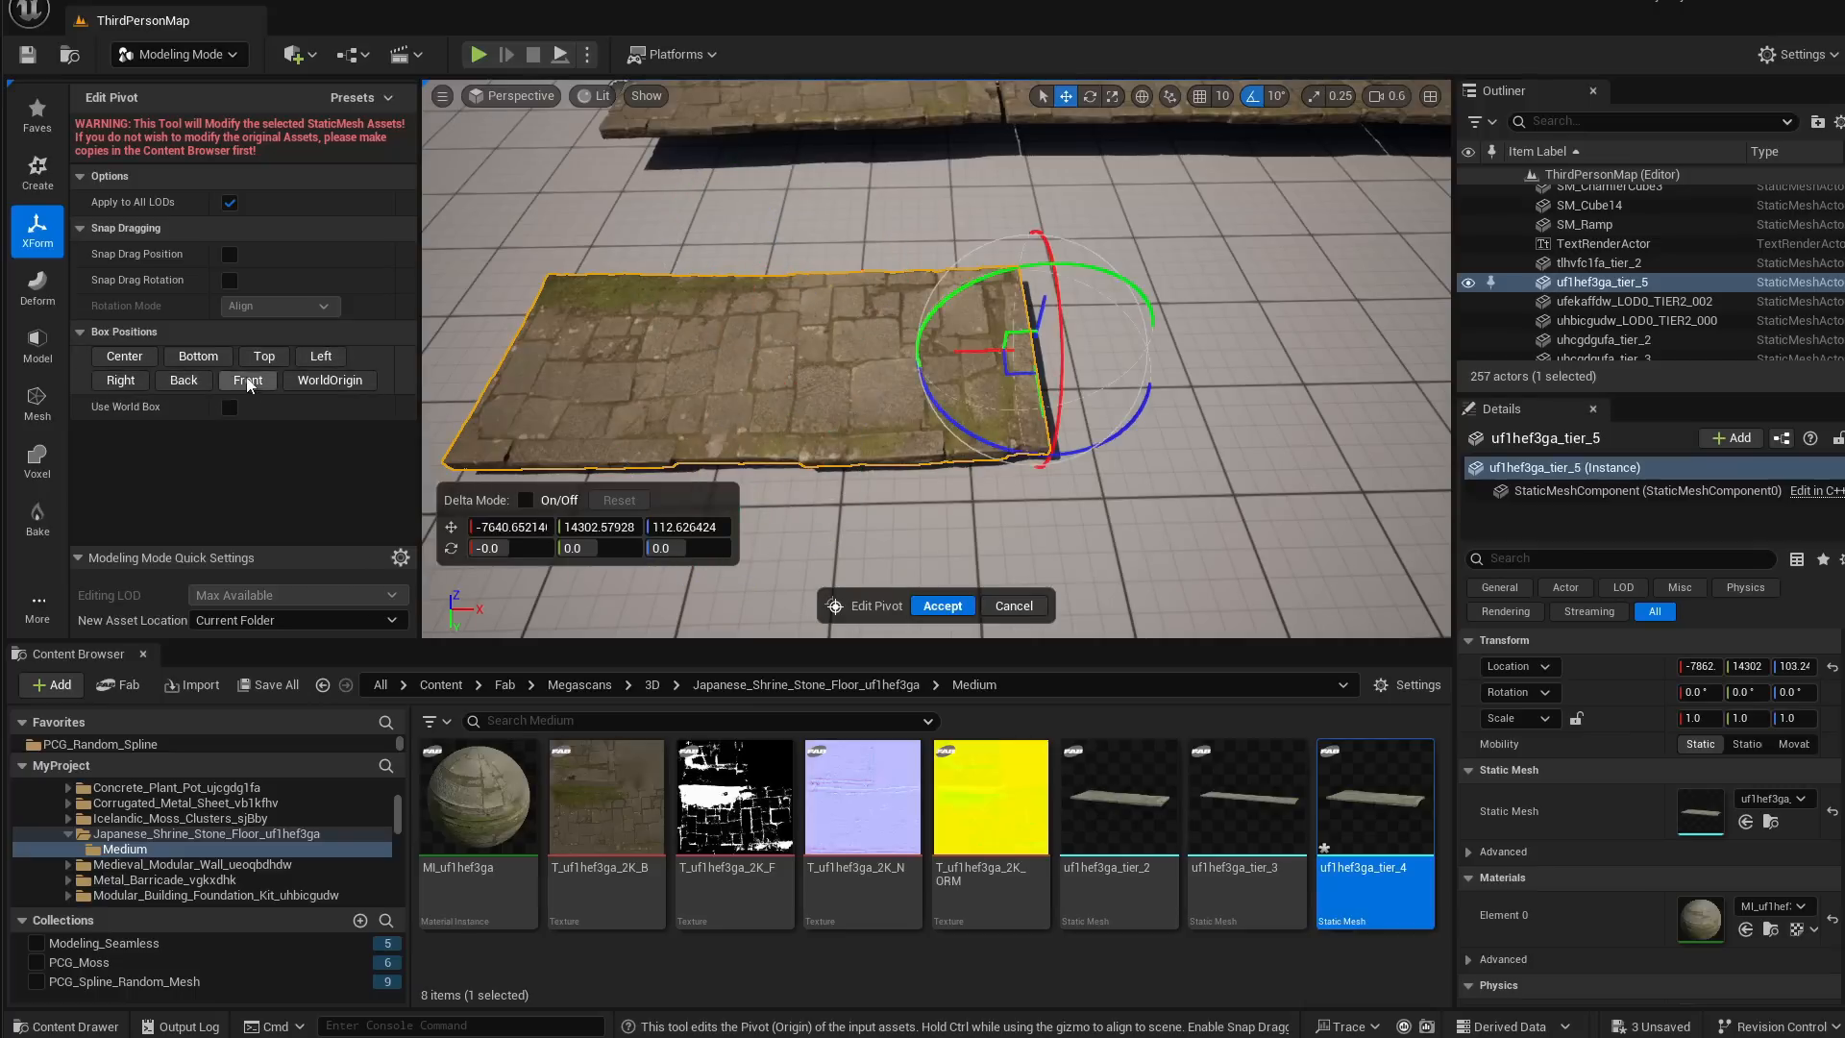
left_click(250, 381)
left_click(329, 381)
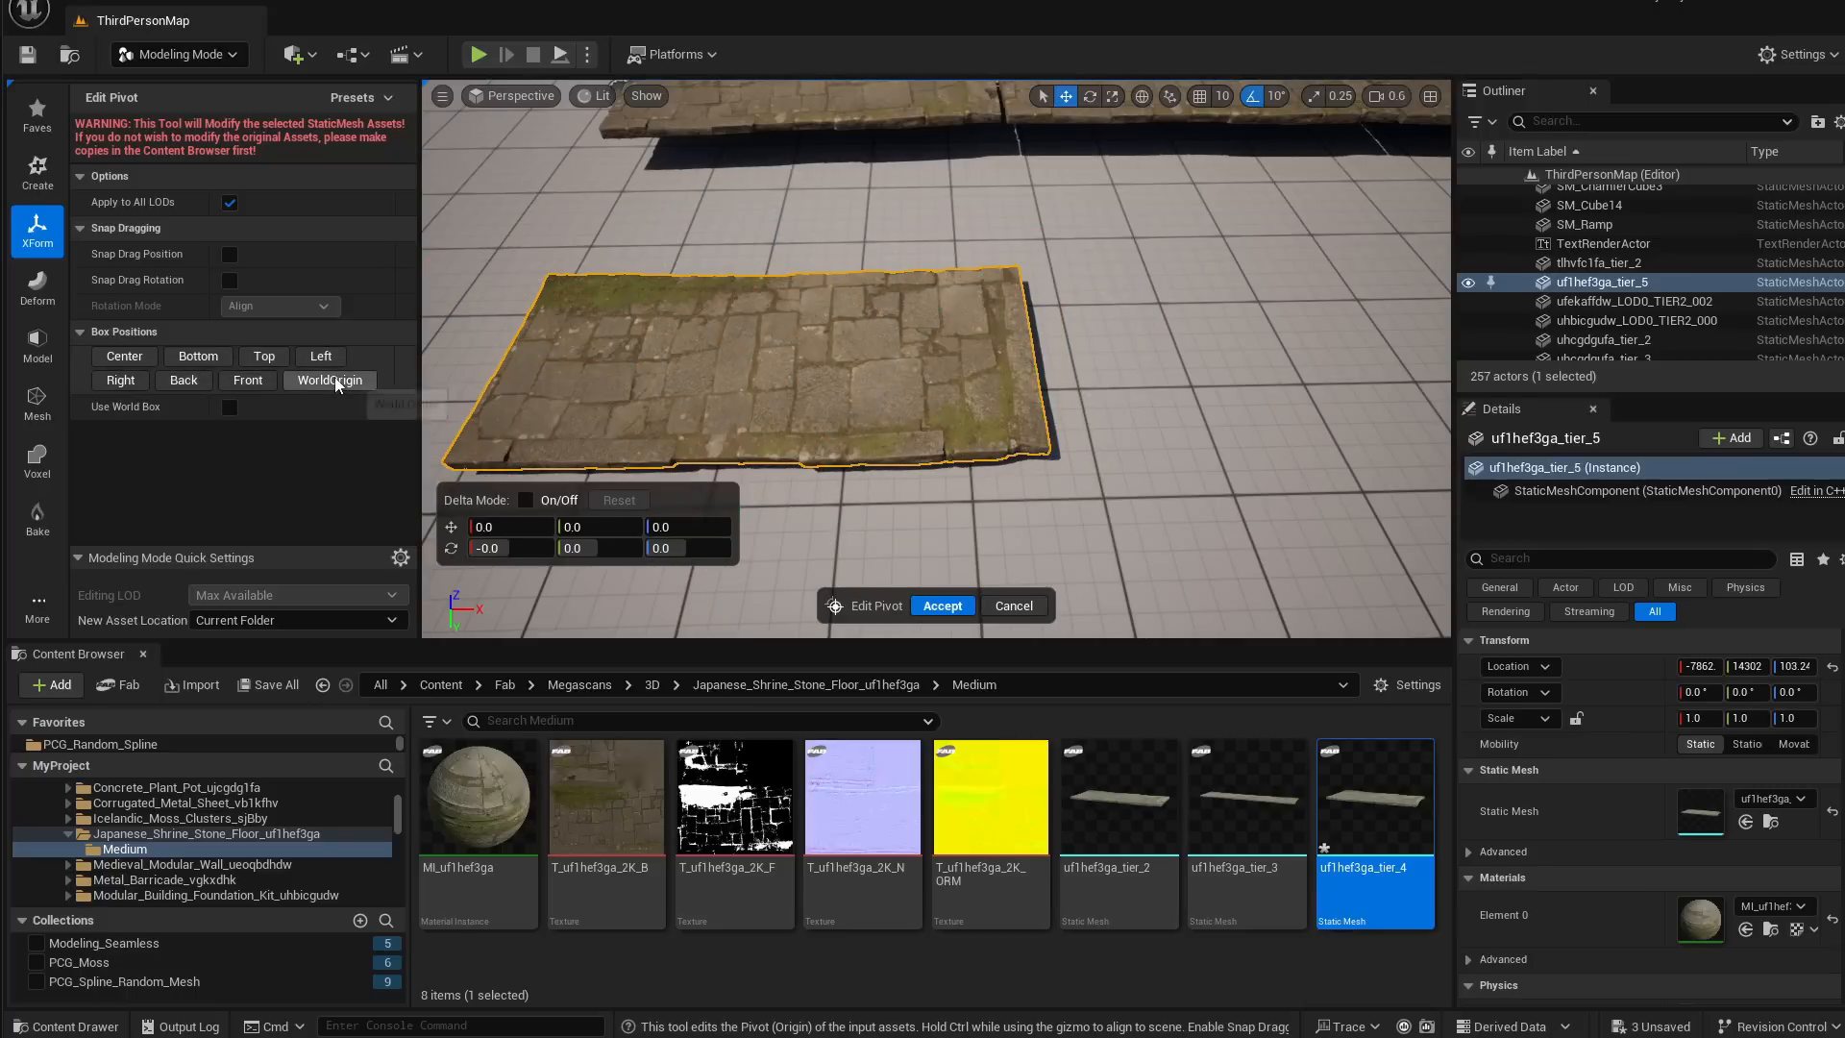
key("f")
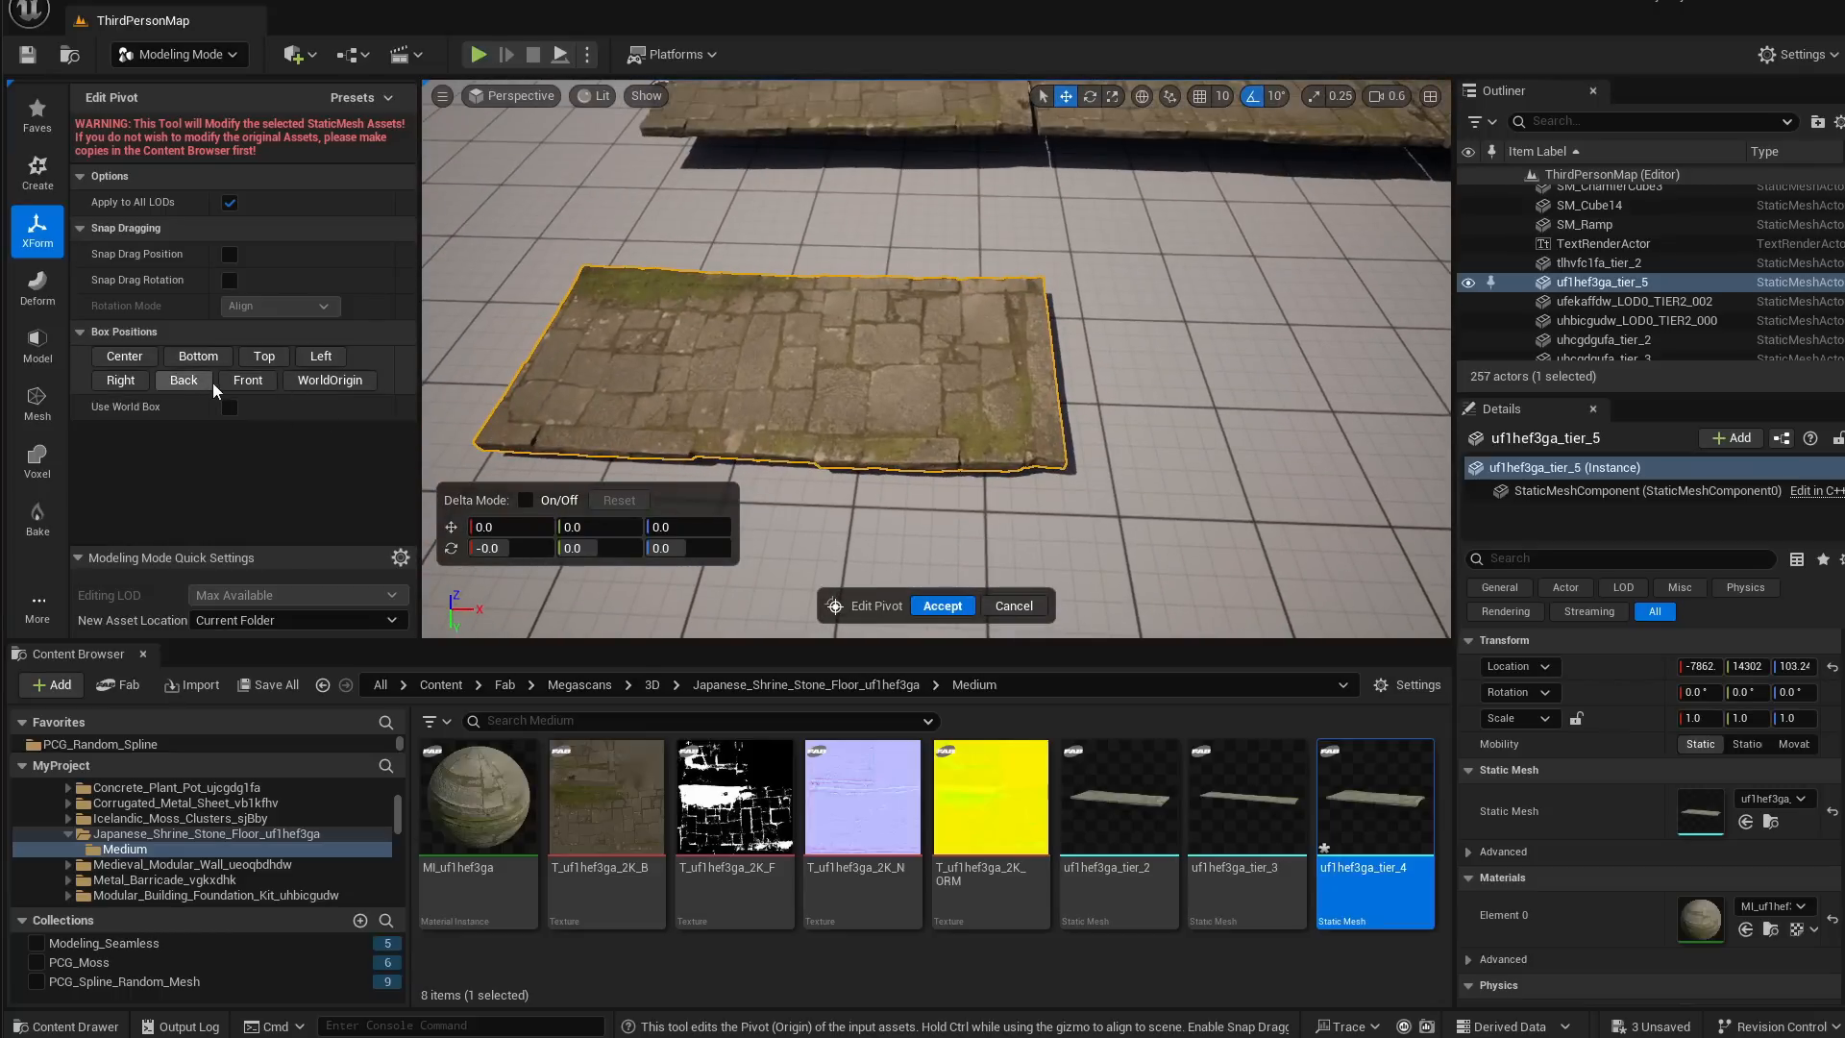
Move the slab's pivot back to the Back box position at its cut end and accept the pivot edit
left_click(202, 382)
key("f")
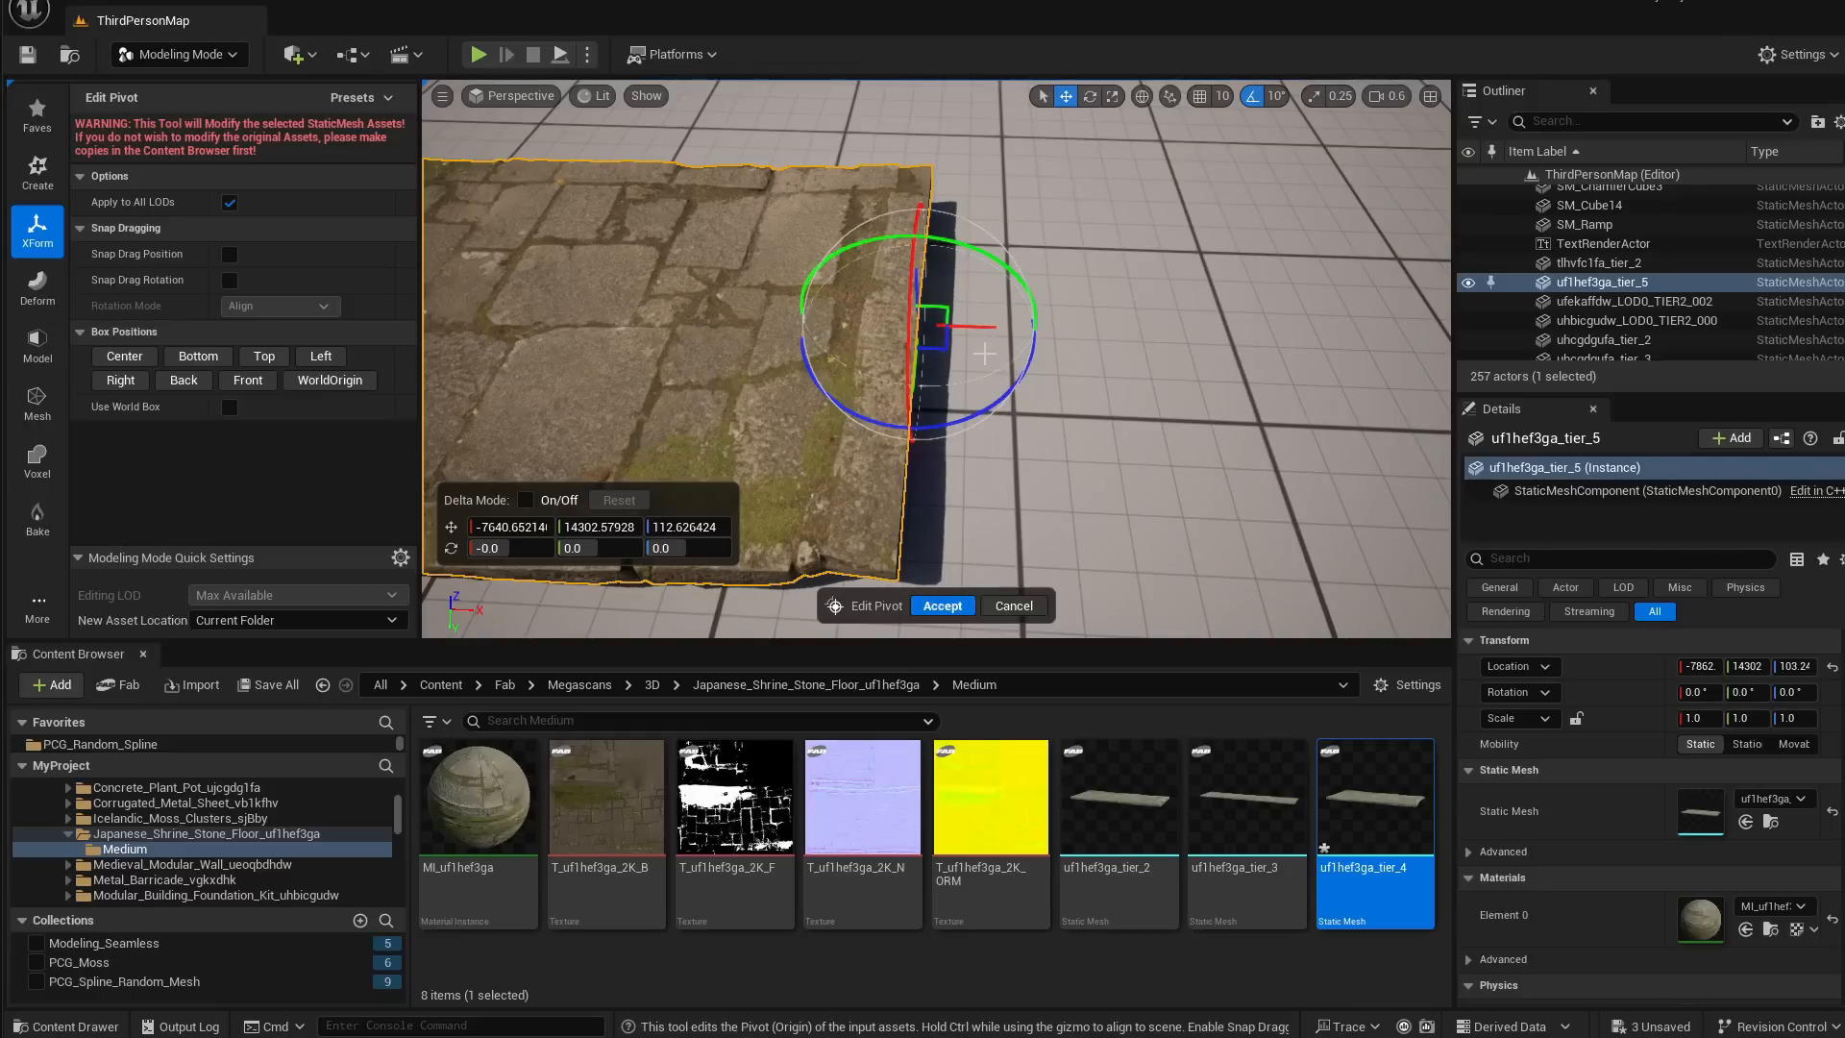
left_click(960, 605)
key("s")
mouse_move(846, 333)
right_mouse_down()
mouse_move(845, 366)
mouse_move(865, 317)
right_mouse_up()
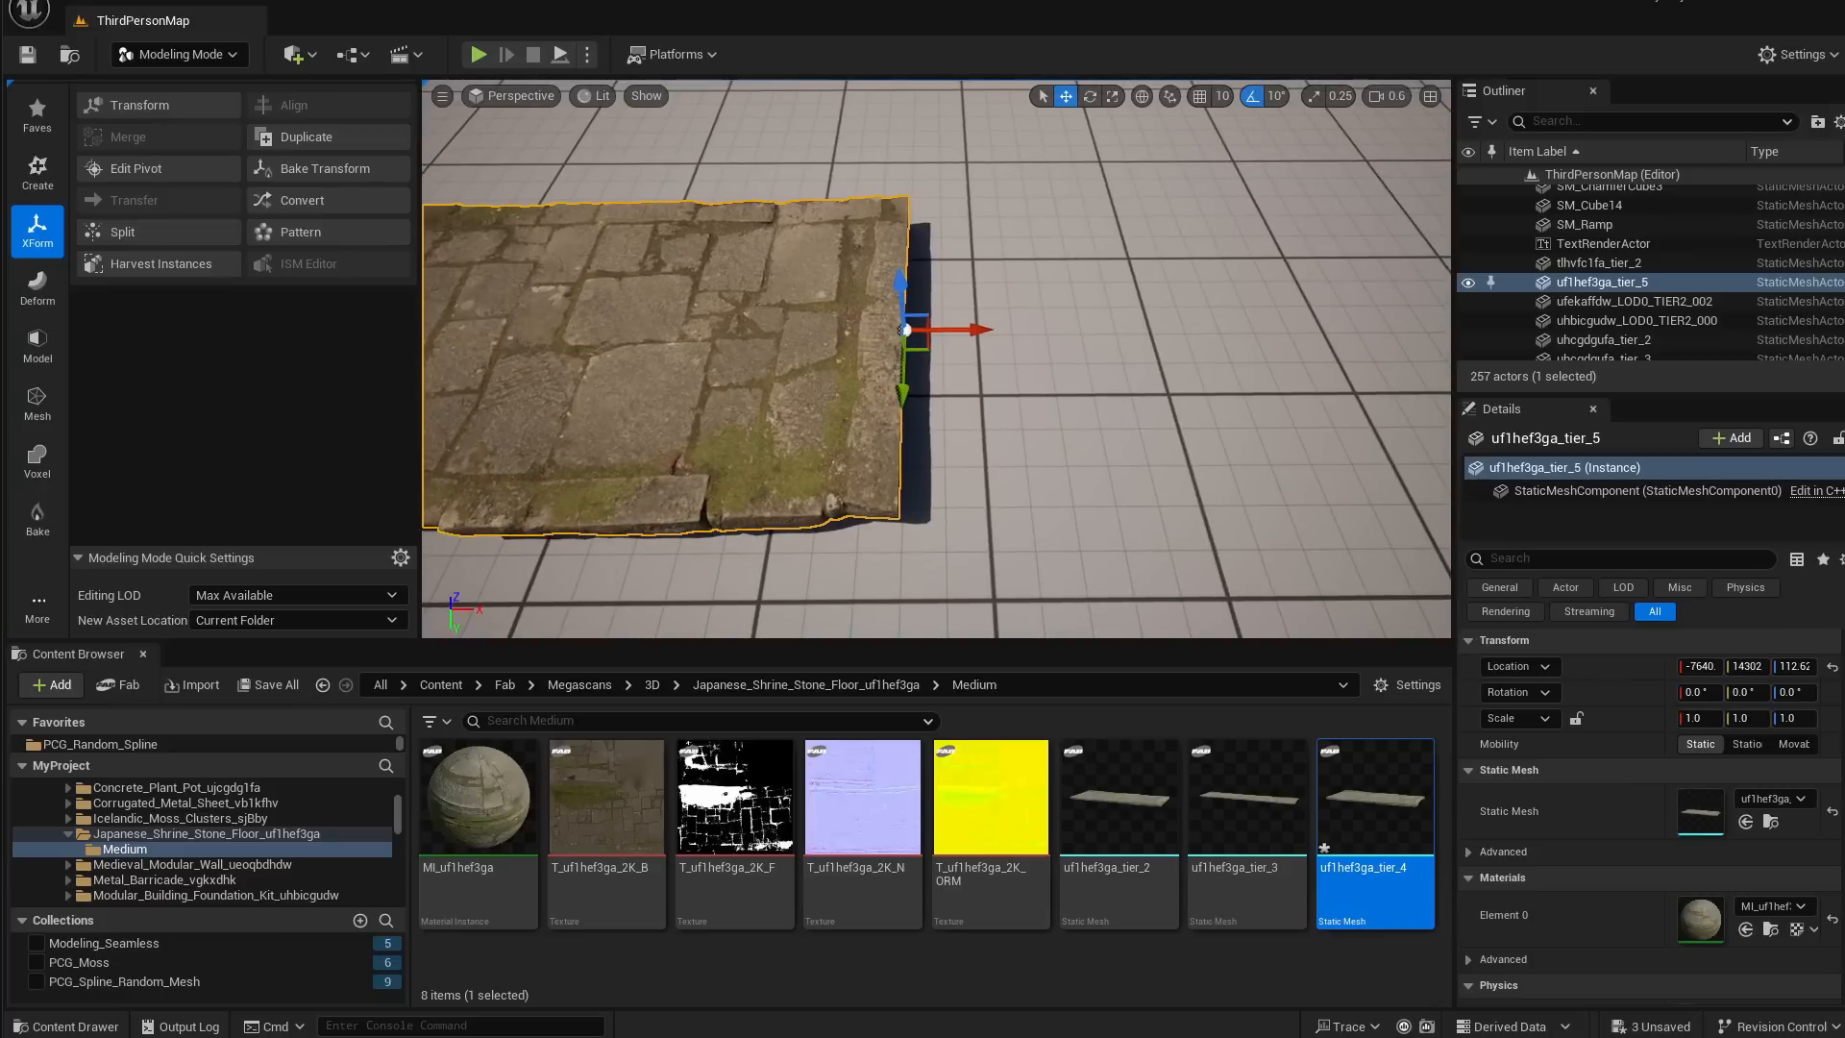
Duplicate the slab in place and set the copy's X scale to -1 to mirror it across the cut end
key("ctrl+d")
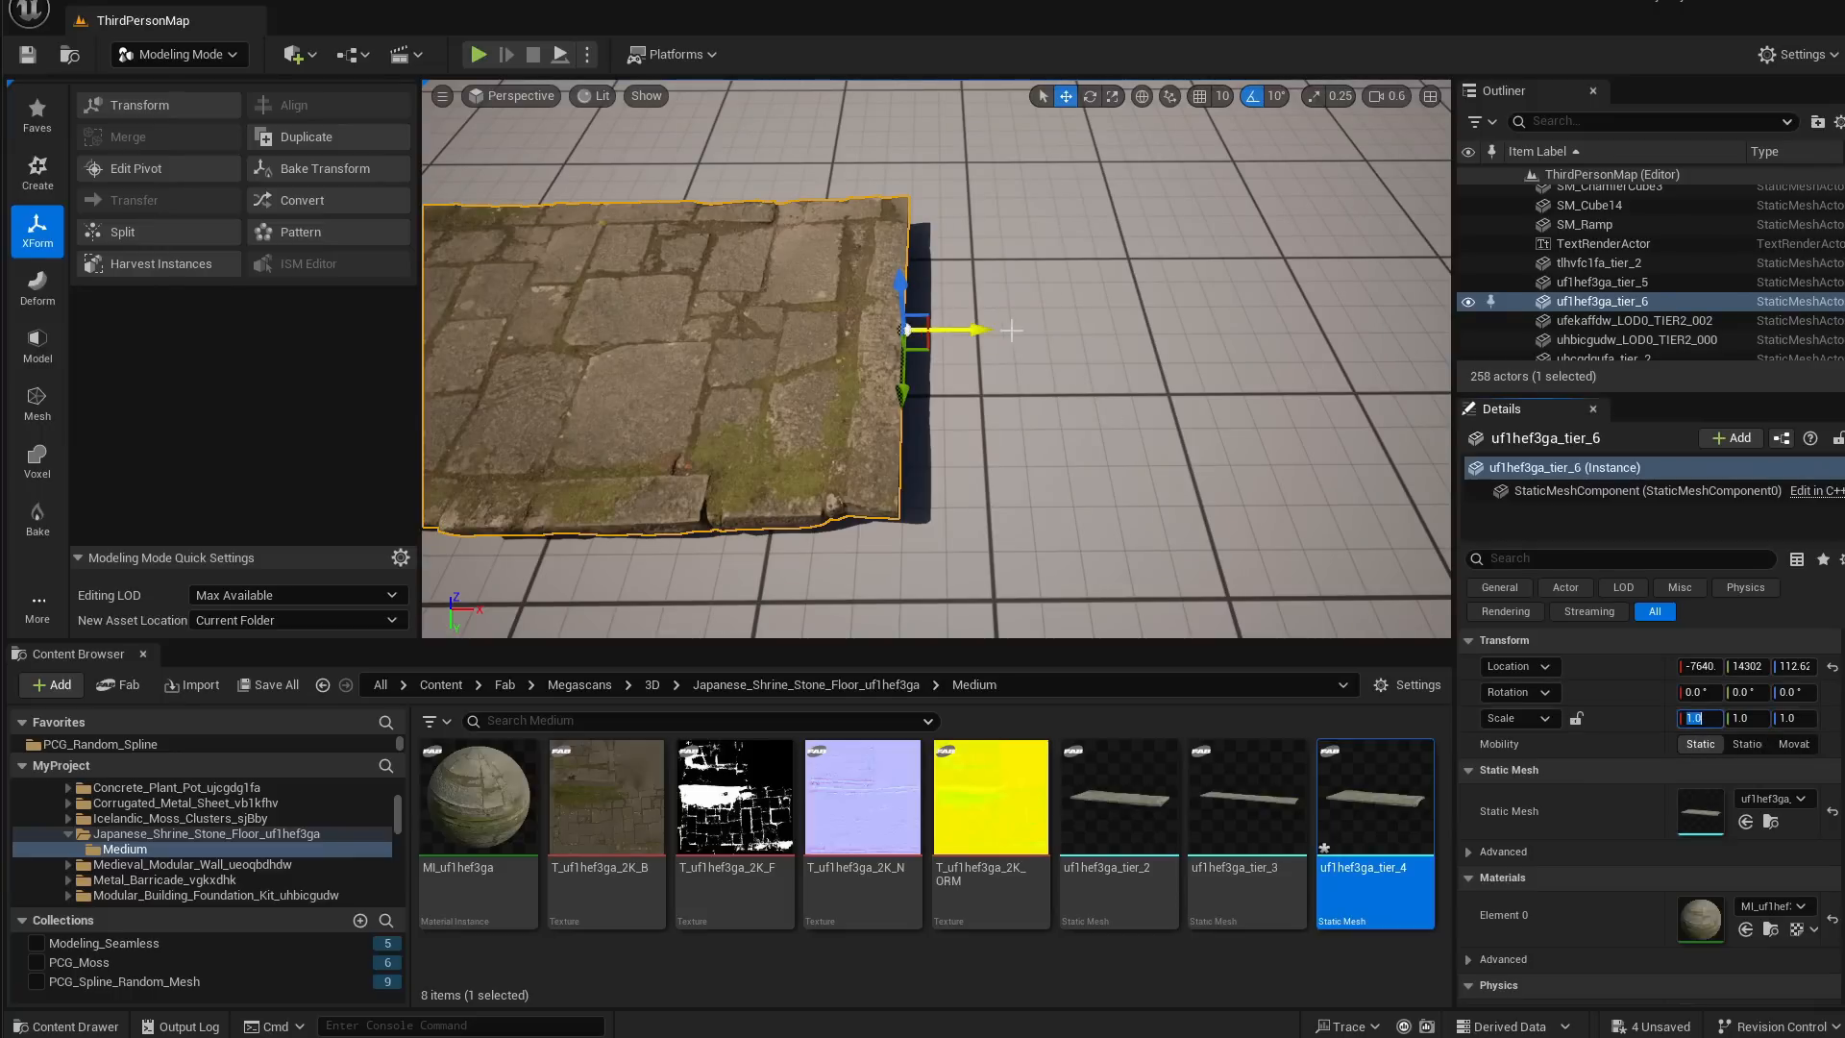
type("-1")
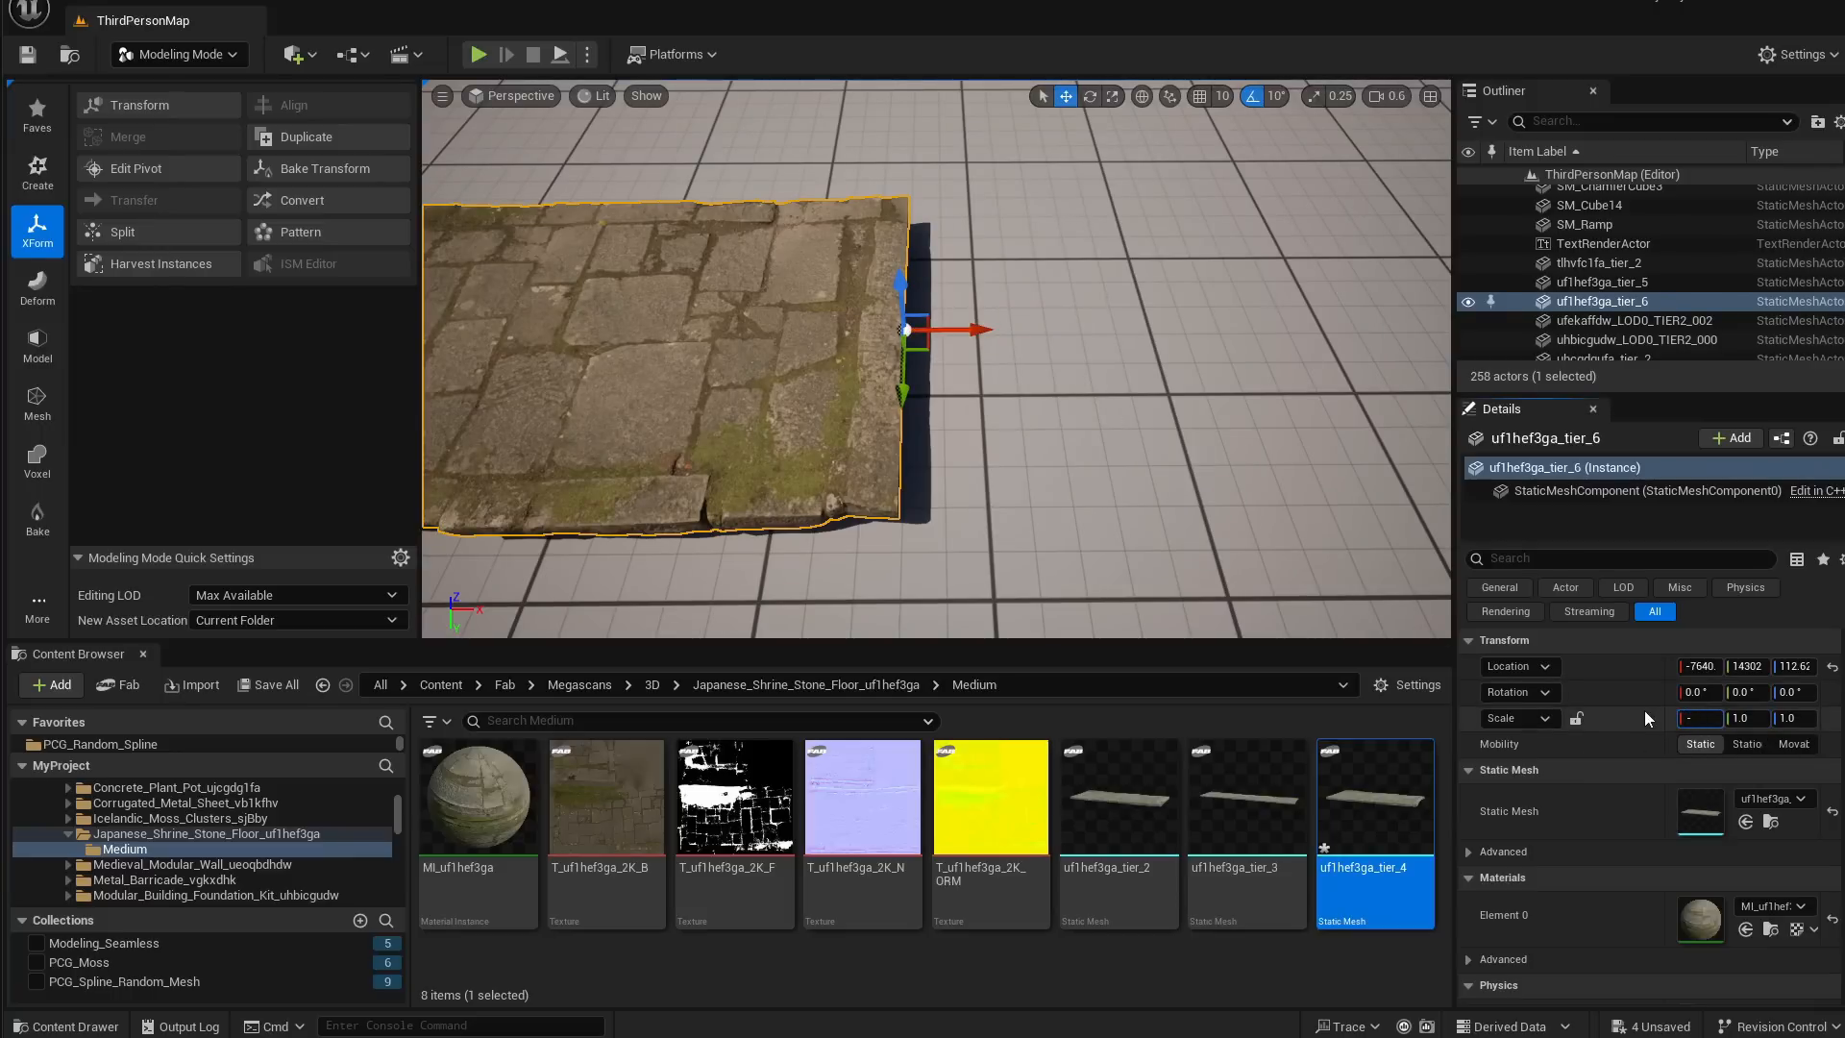
key("Return")
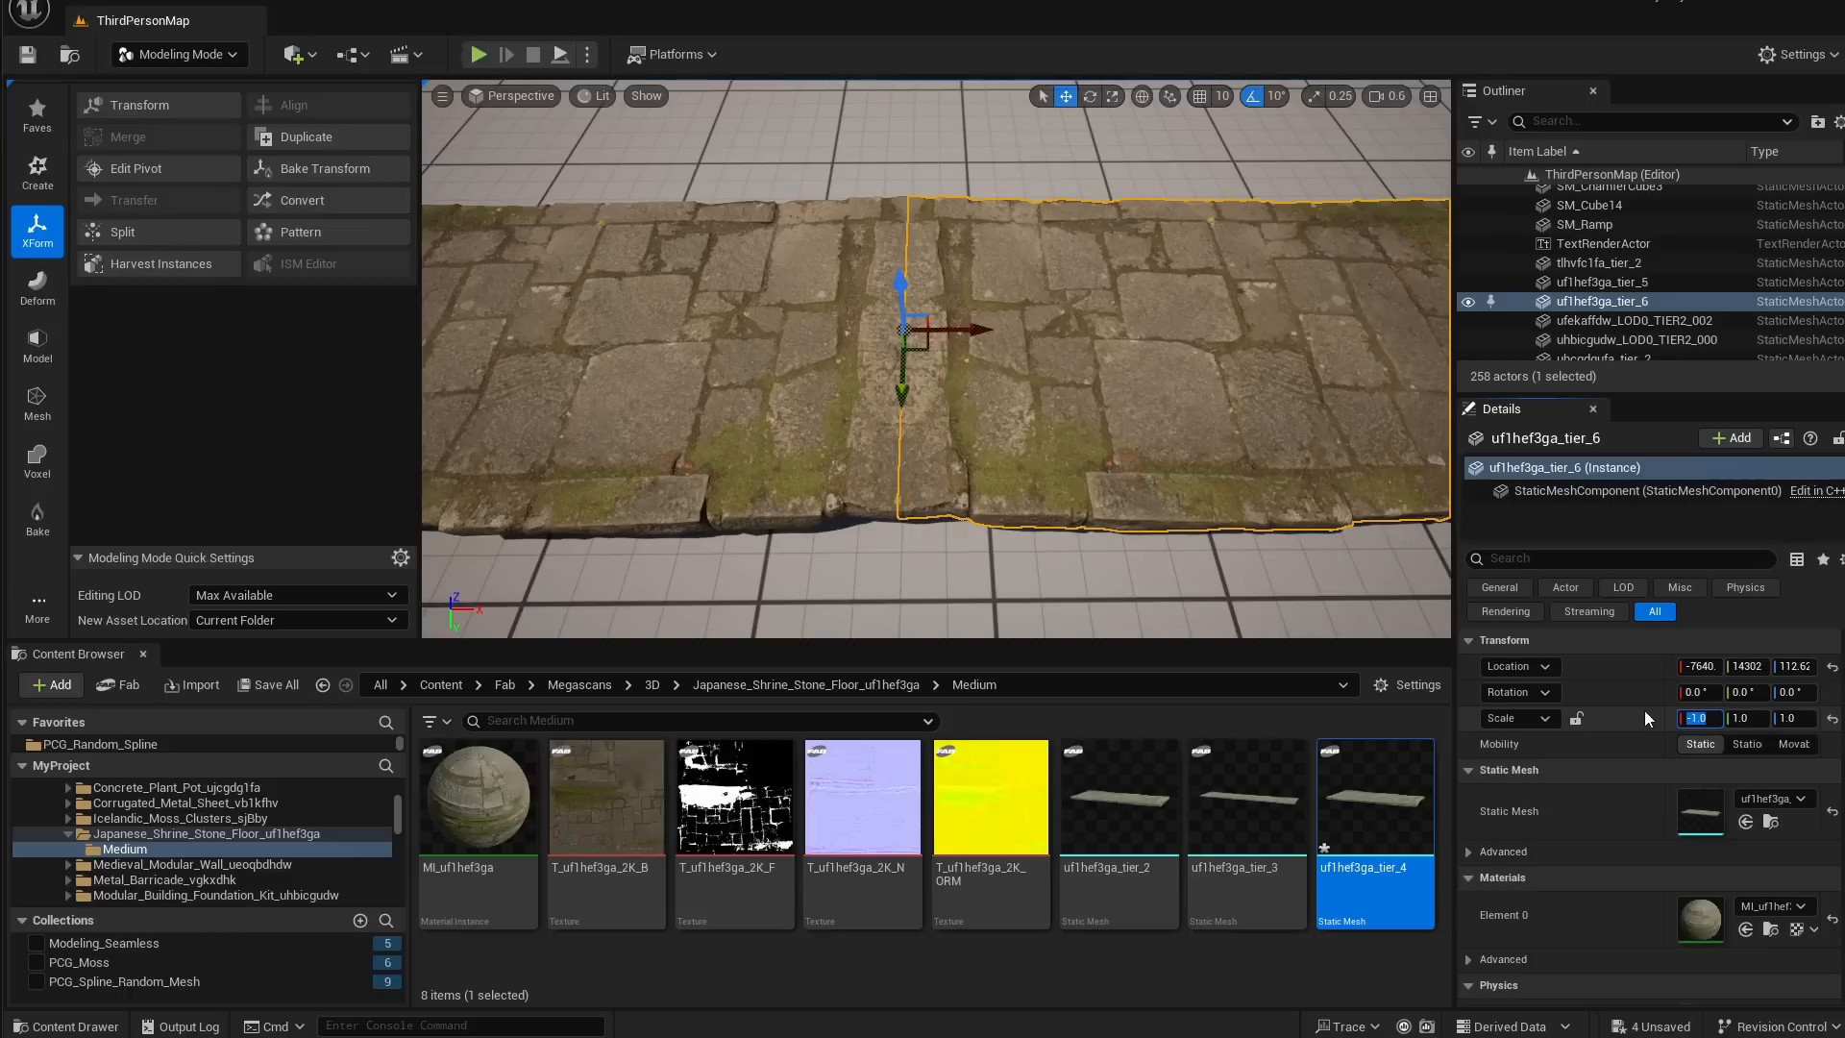
left_click(1033, 182)
right_click_drag(898, 468, 740, 413)
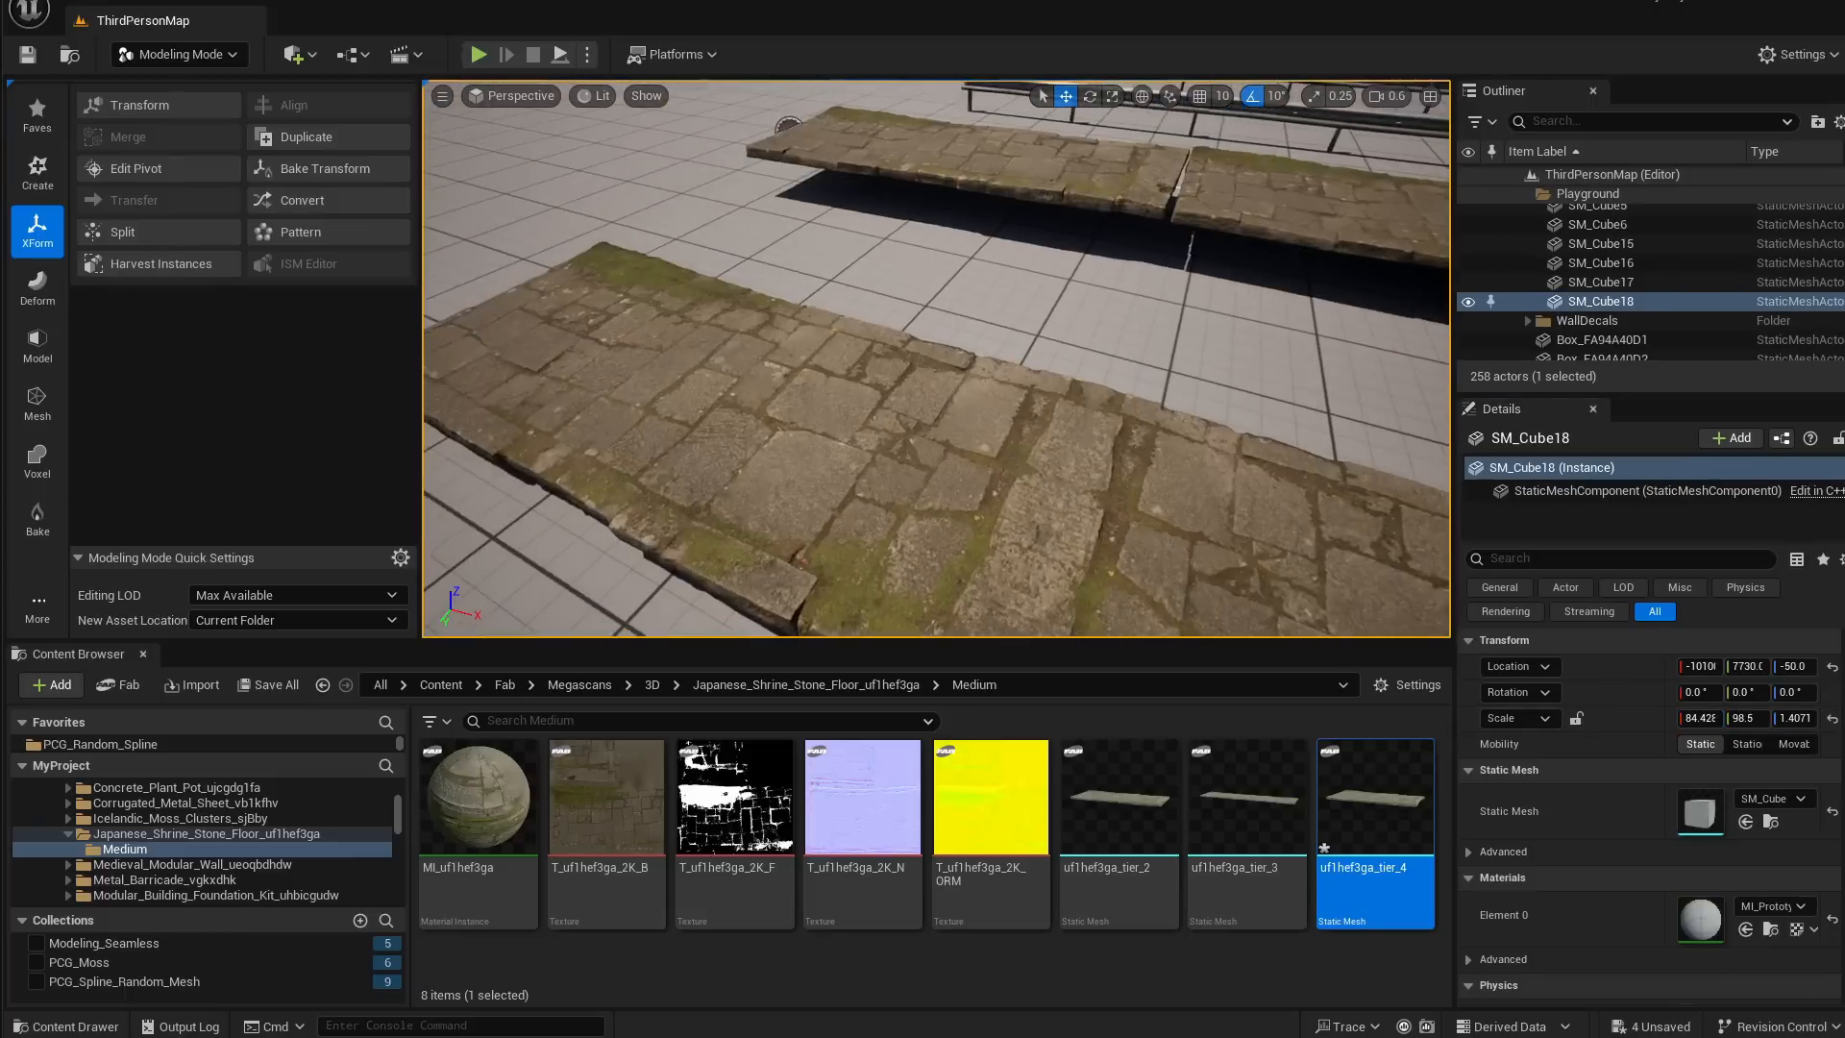
right_click_drag(927, 364, 1004, 423)
right_click_drag(993, 353, 1086, 370)
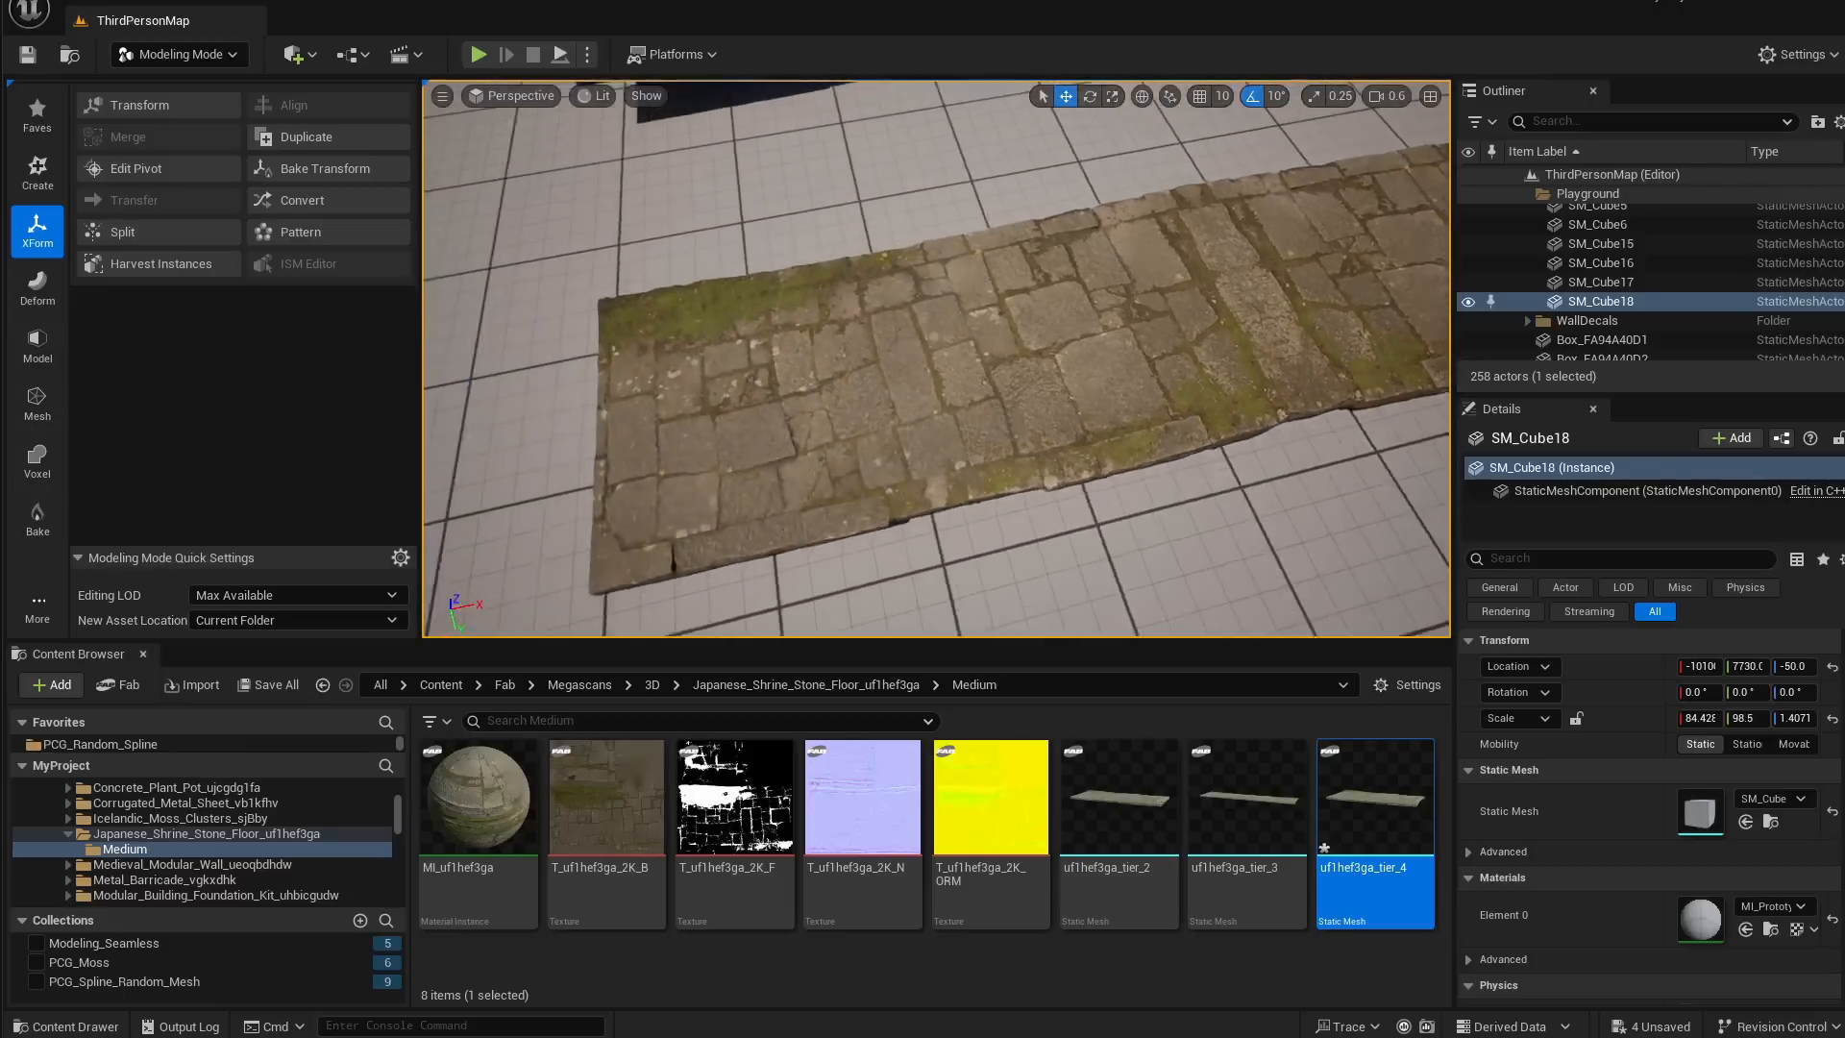
mouse_move(926, 363)
right_mouse_down()
mouse_move(981, 357)
mouse_move(865, 332)
mouse_move(769, 351)
mouse_move(913, 354)
right_mouse_up()
Combine the original and mirrored slabs with a Mesh Boolean Union written to the first input object
left_click(805, 298)
left_click(1129, 306, "shift")
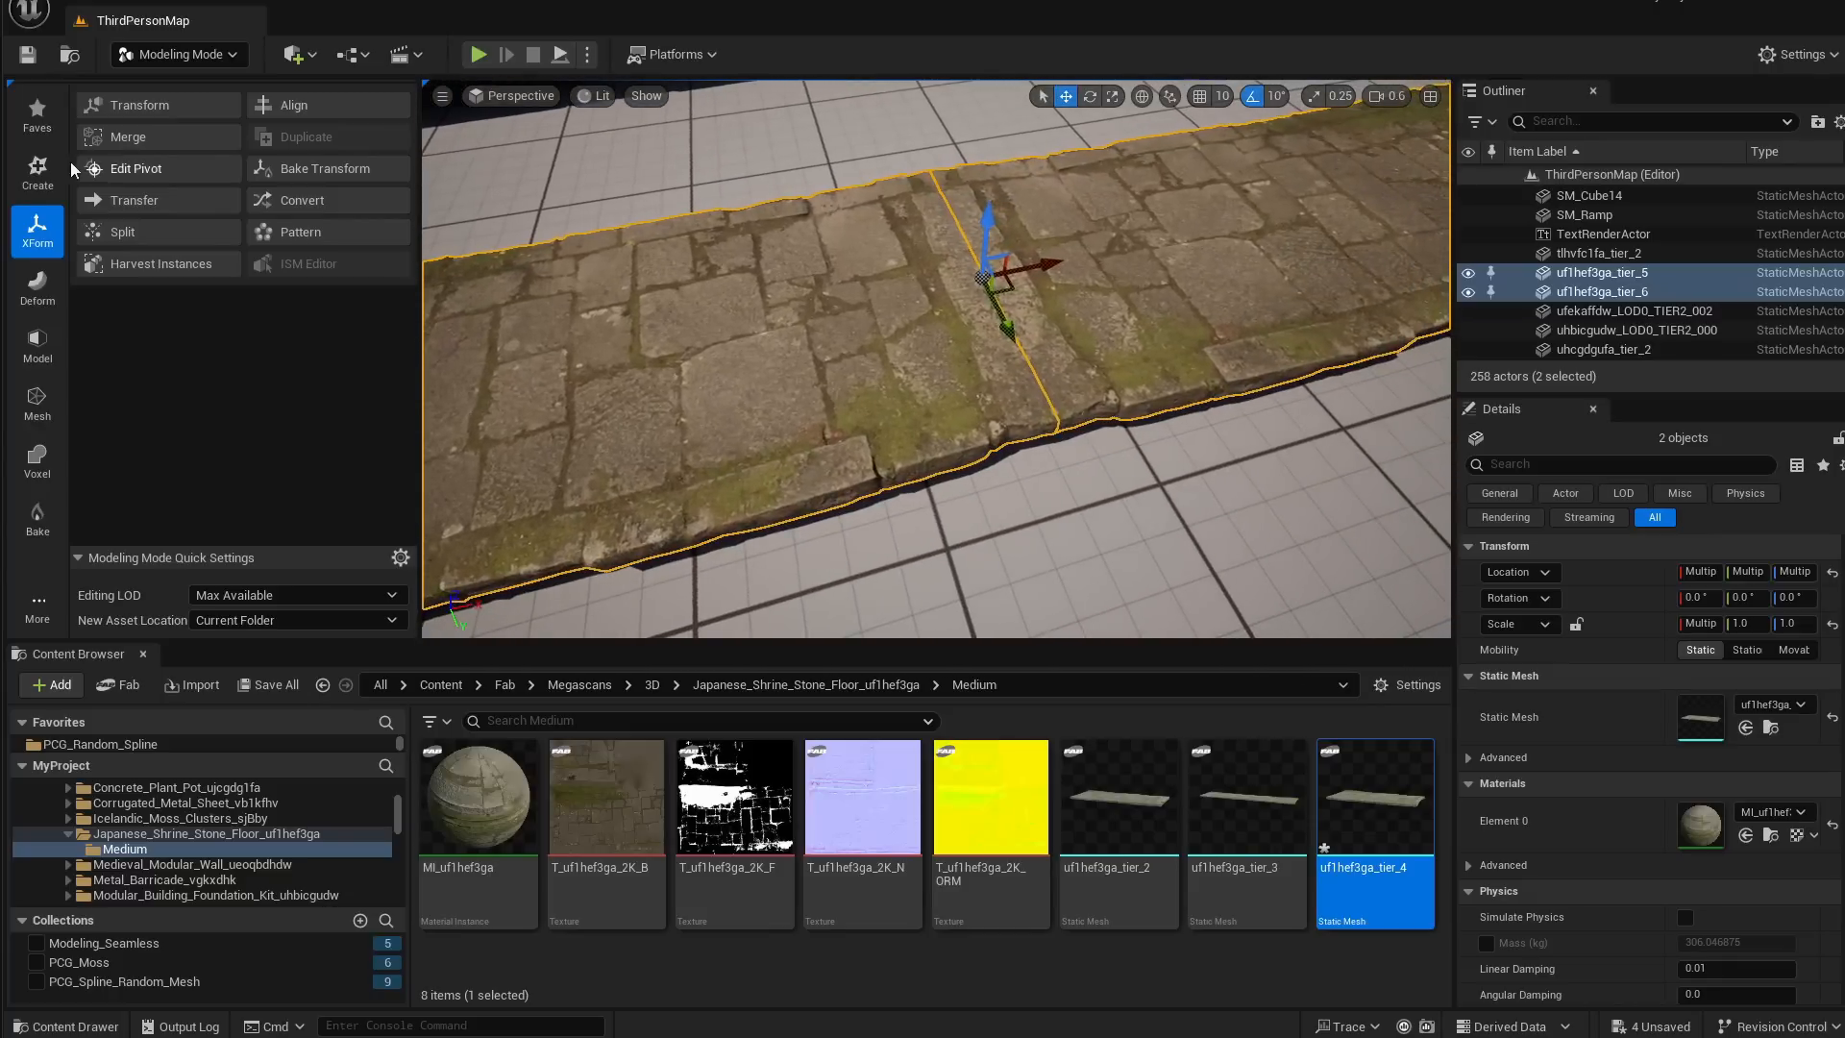
left_click(40, 343)
left_click(129, 141)
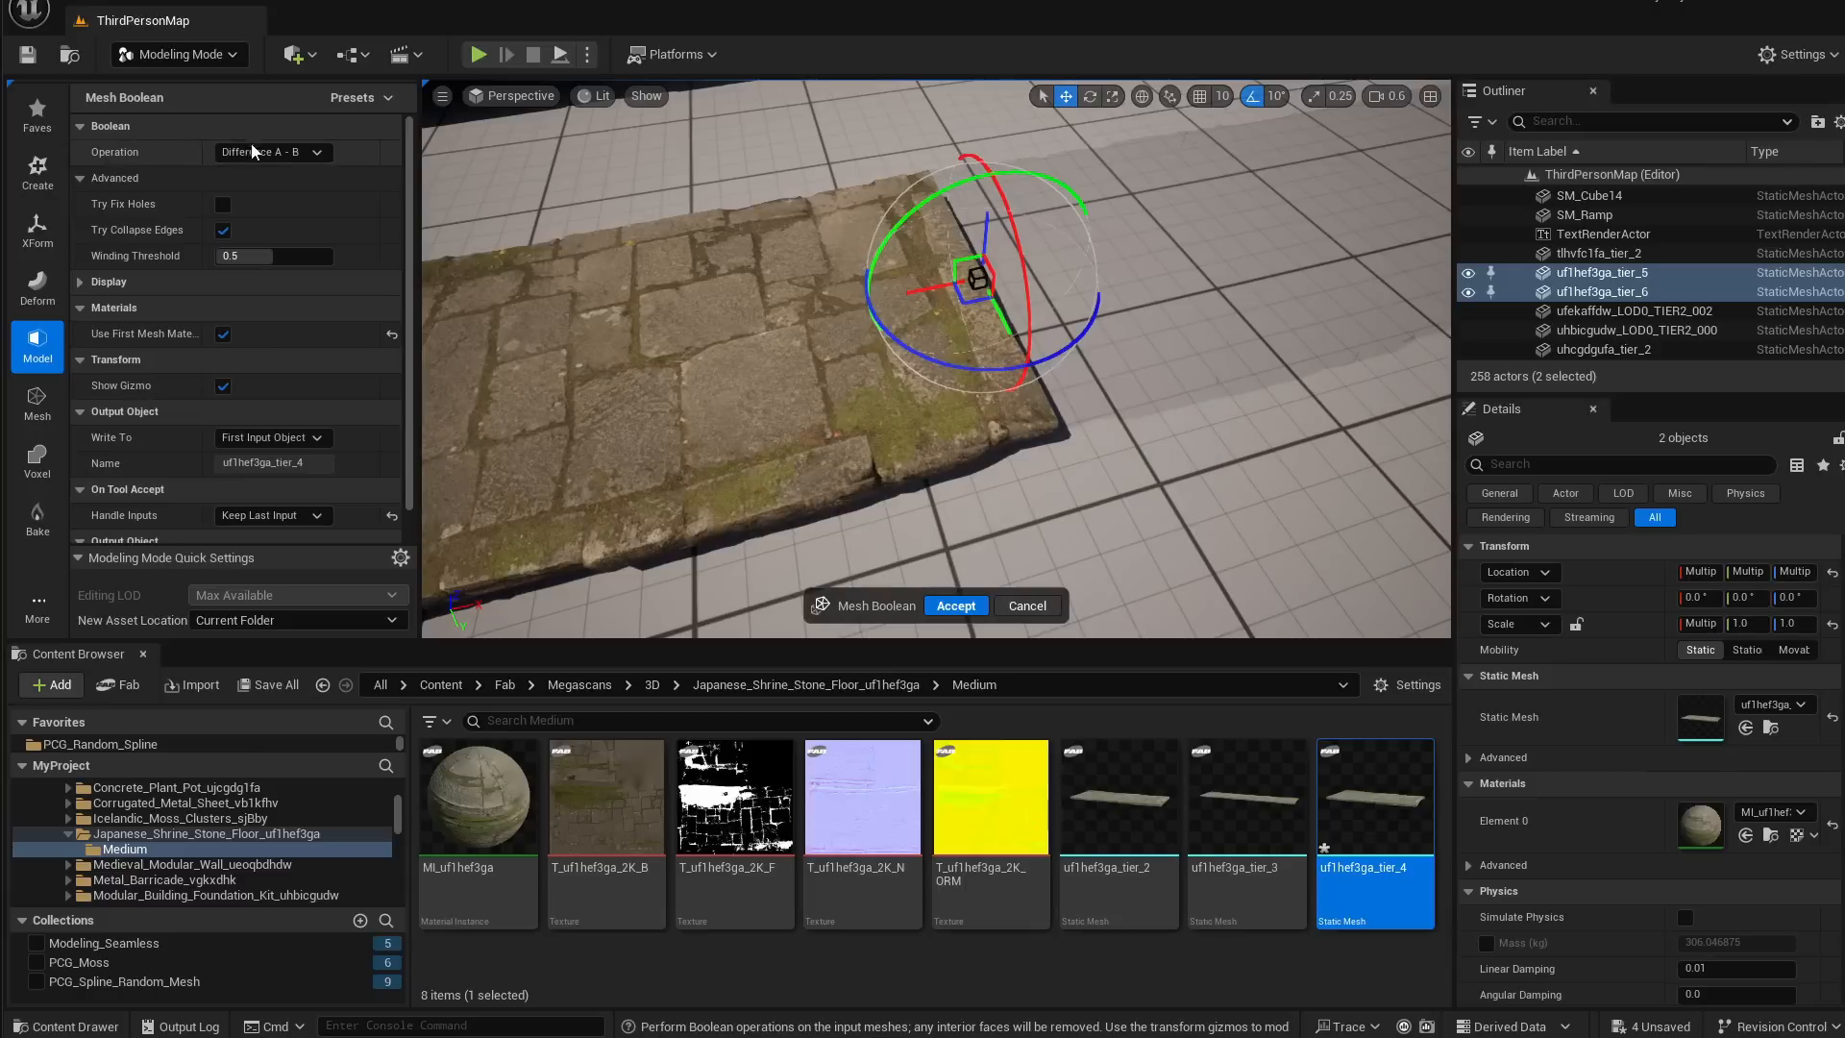
left_click(272, 152)
left_click(238, 227)
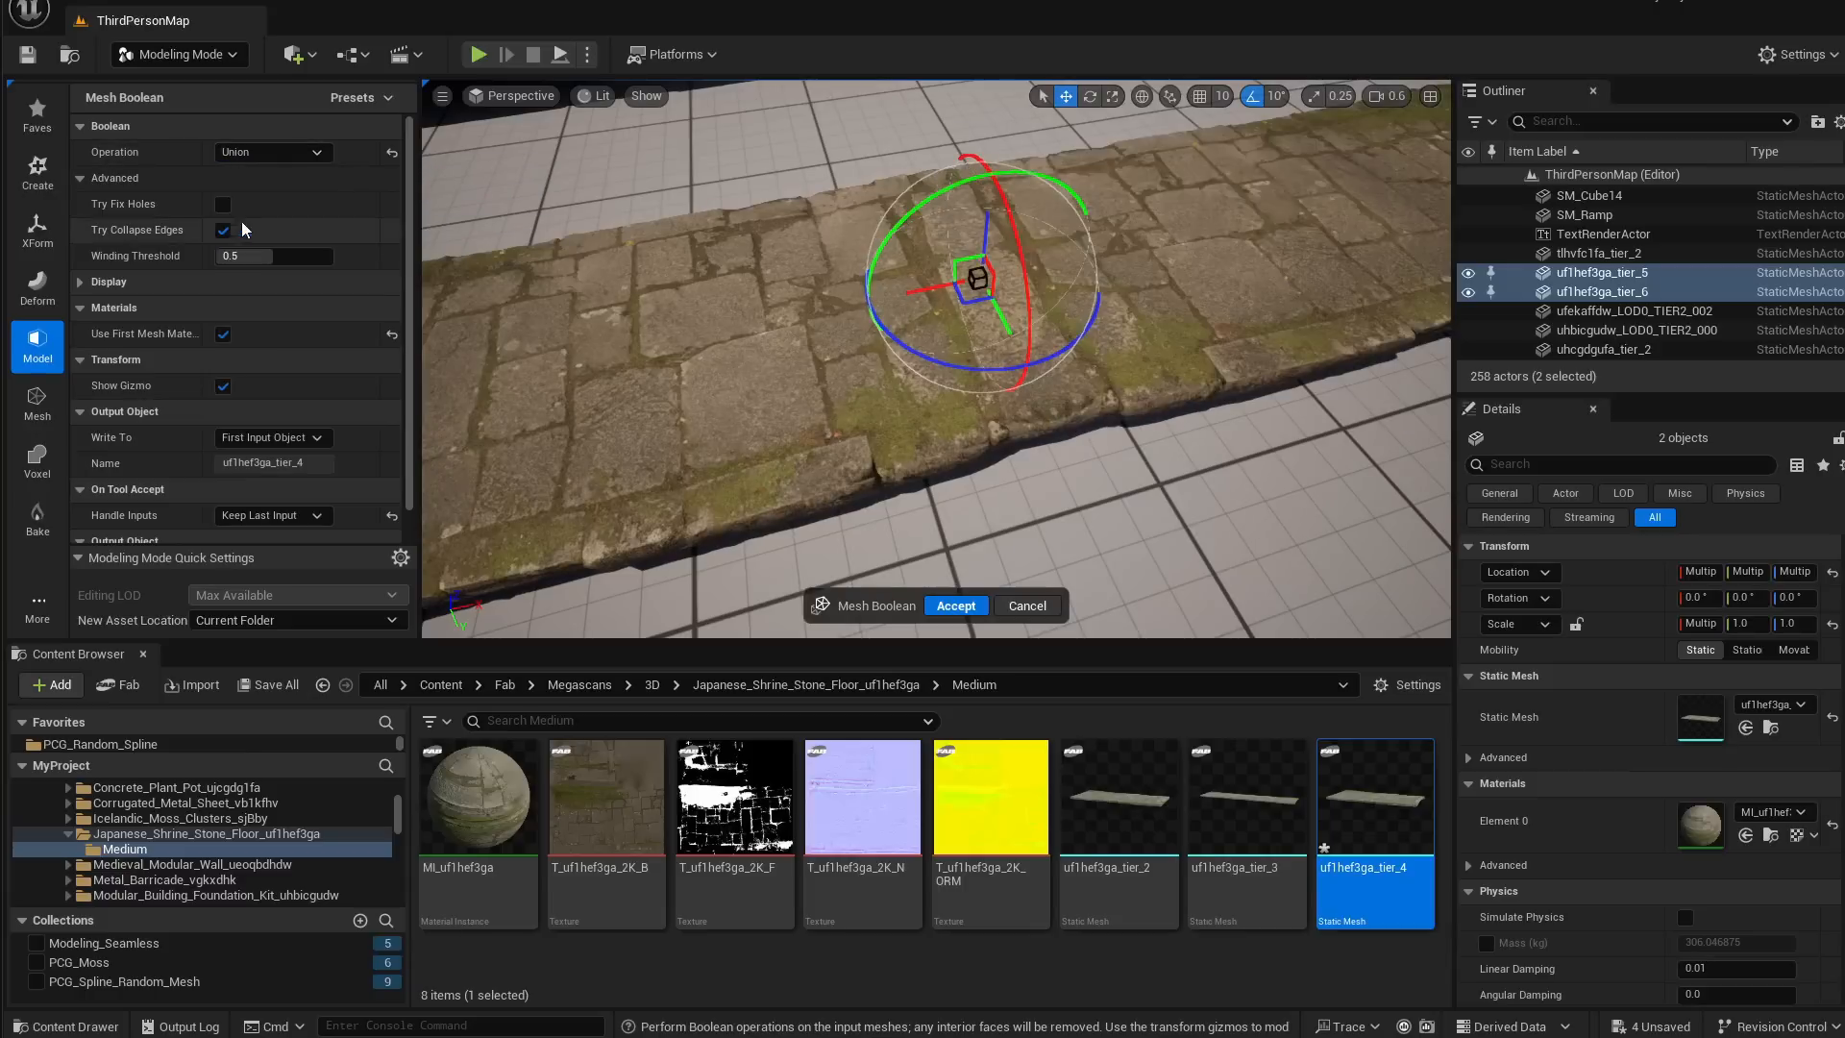
left_click(962, 606)
scroll(1038, 407, "down", 5)
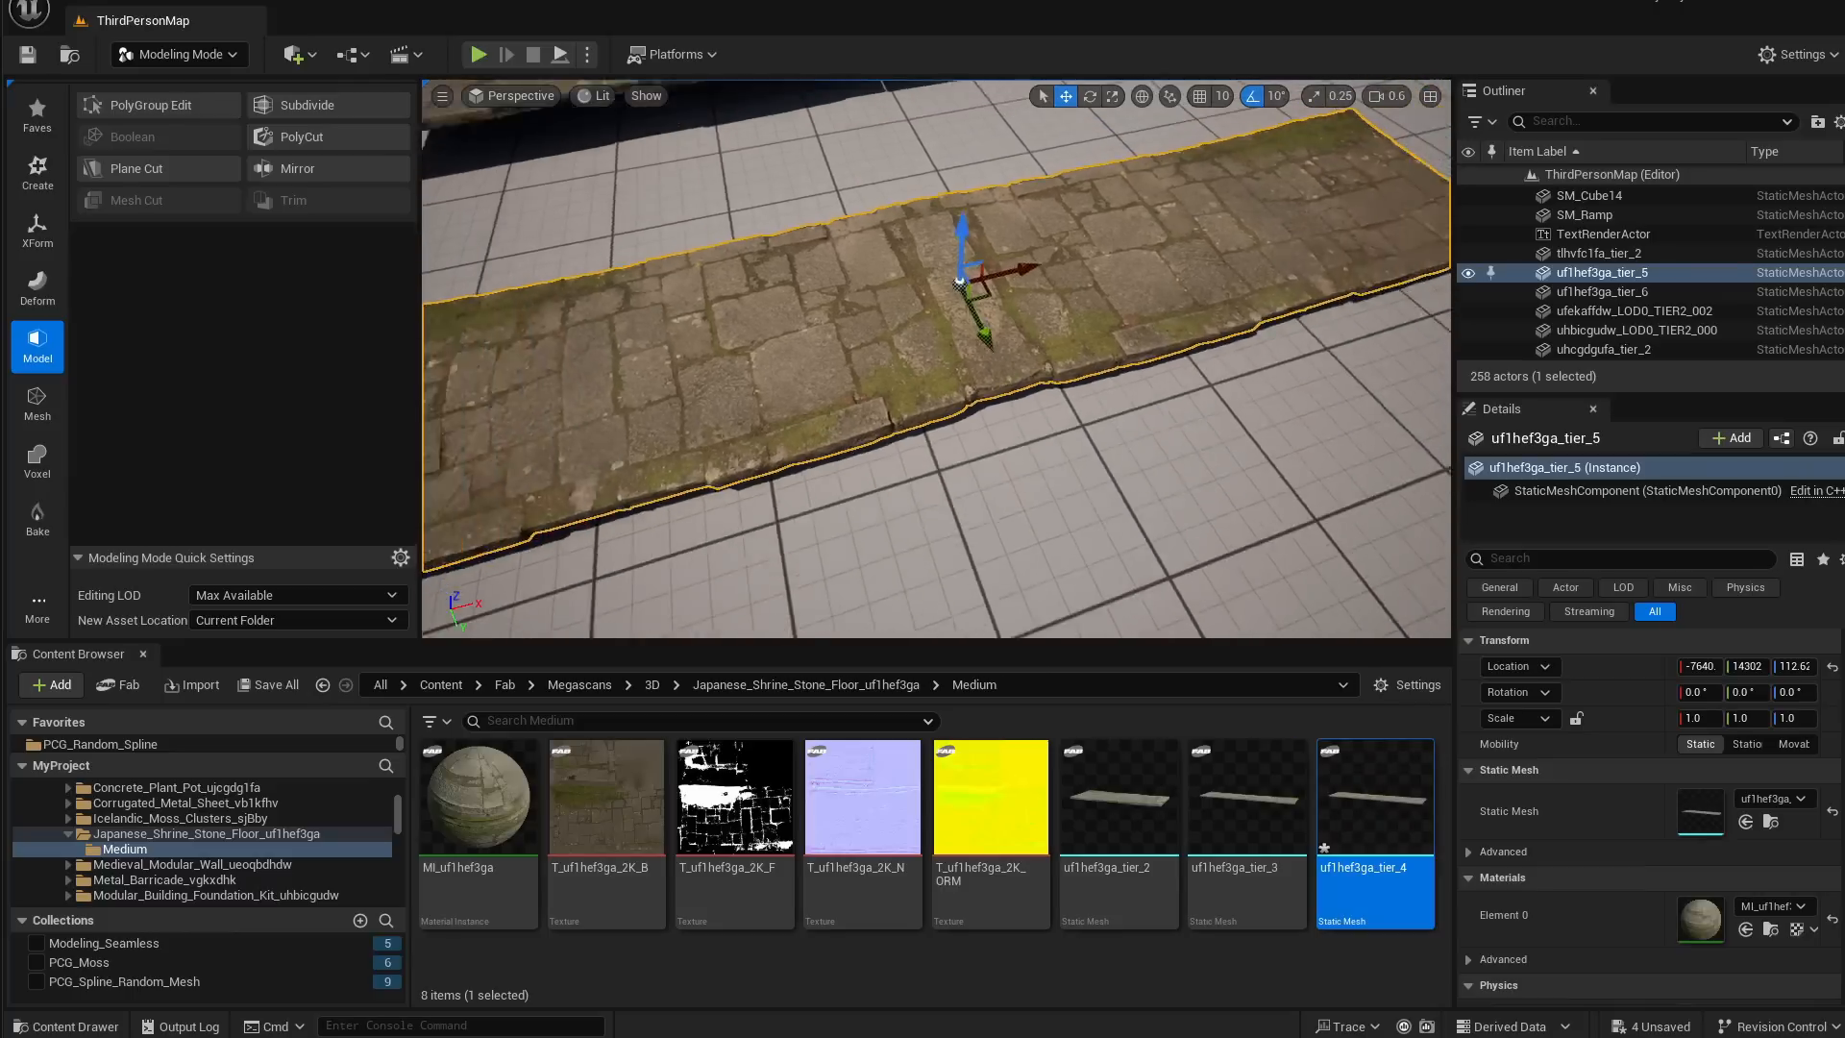
Place test instances of the uf1hef3ga_tier_4 mesh beside the merged slab to check the saved asset, deleting each one
left_click_drag(1357, 842, 1192, 423)
right_click_drag(1192, 423, 1017, 395)
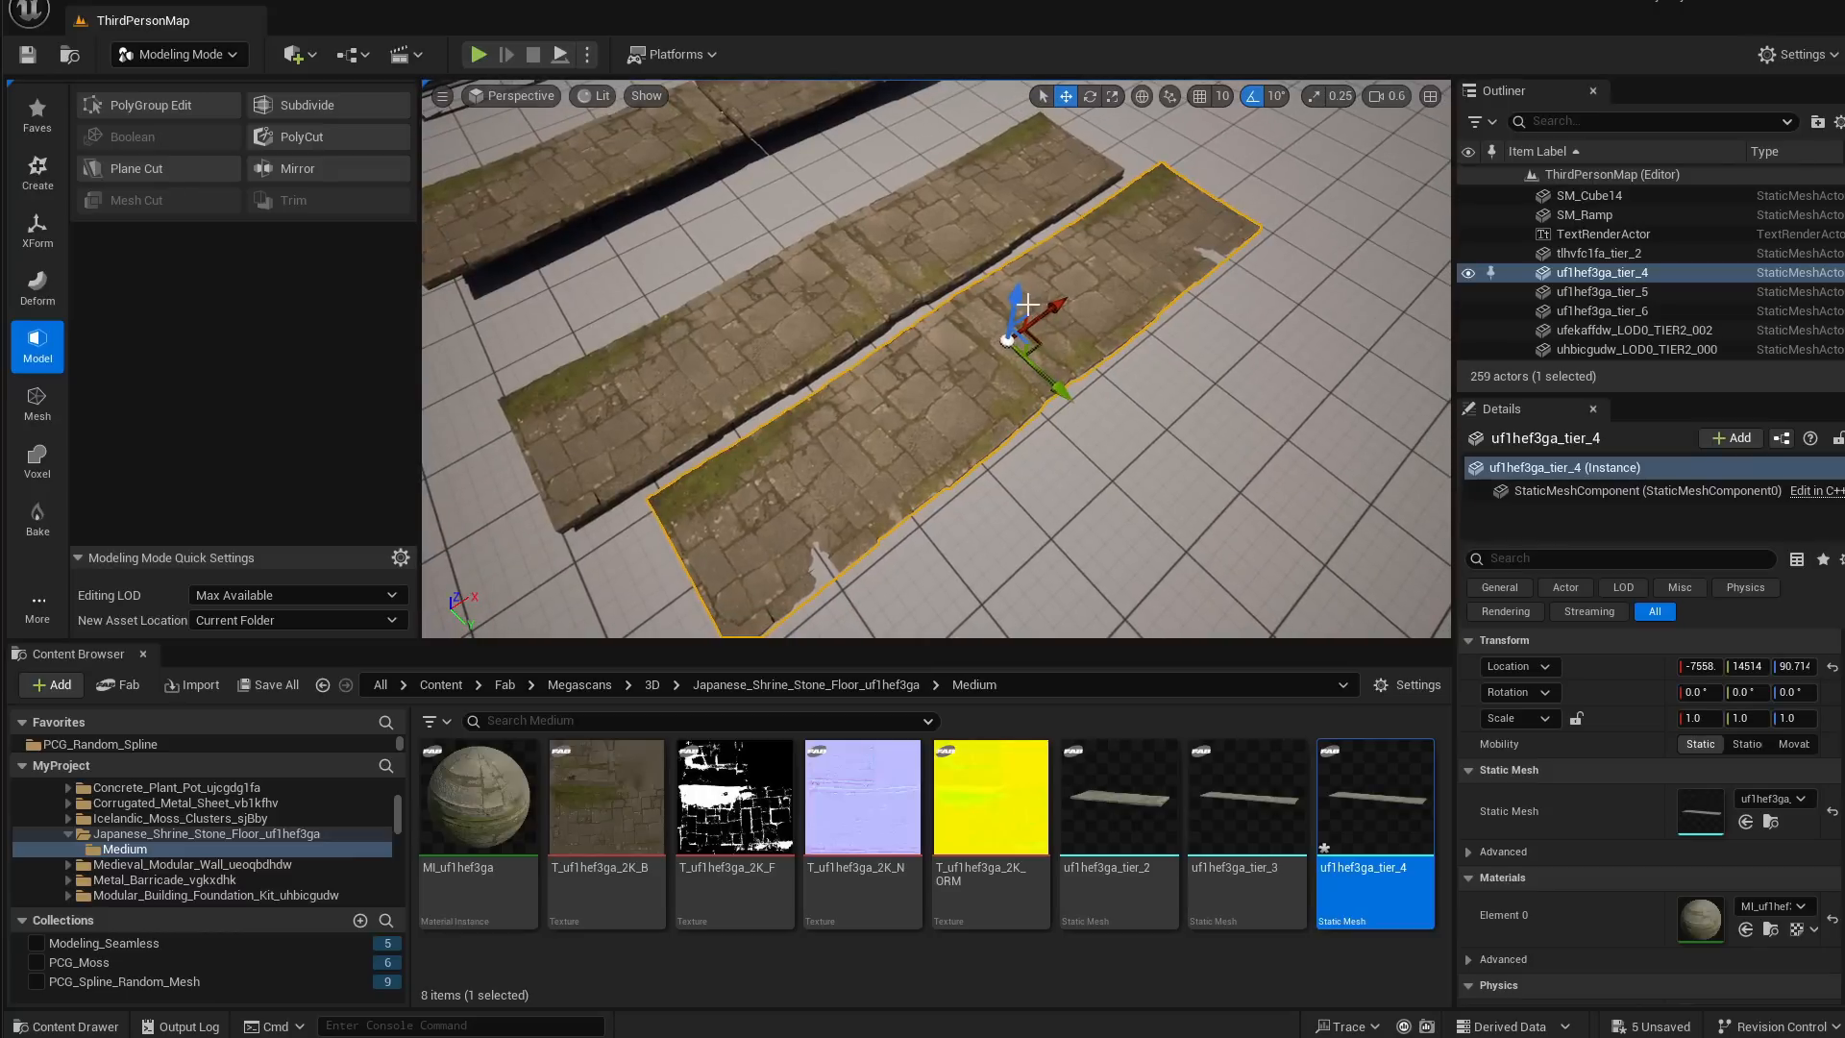
left_click_drag(1027, 304, 1018, 290)
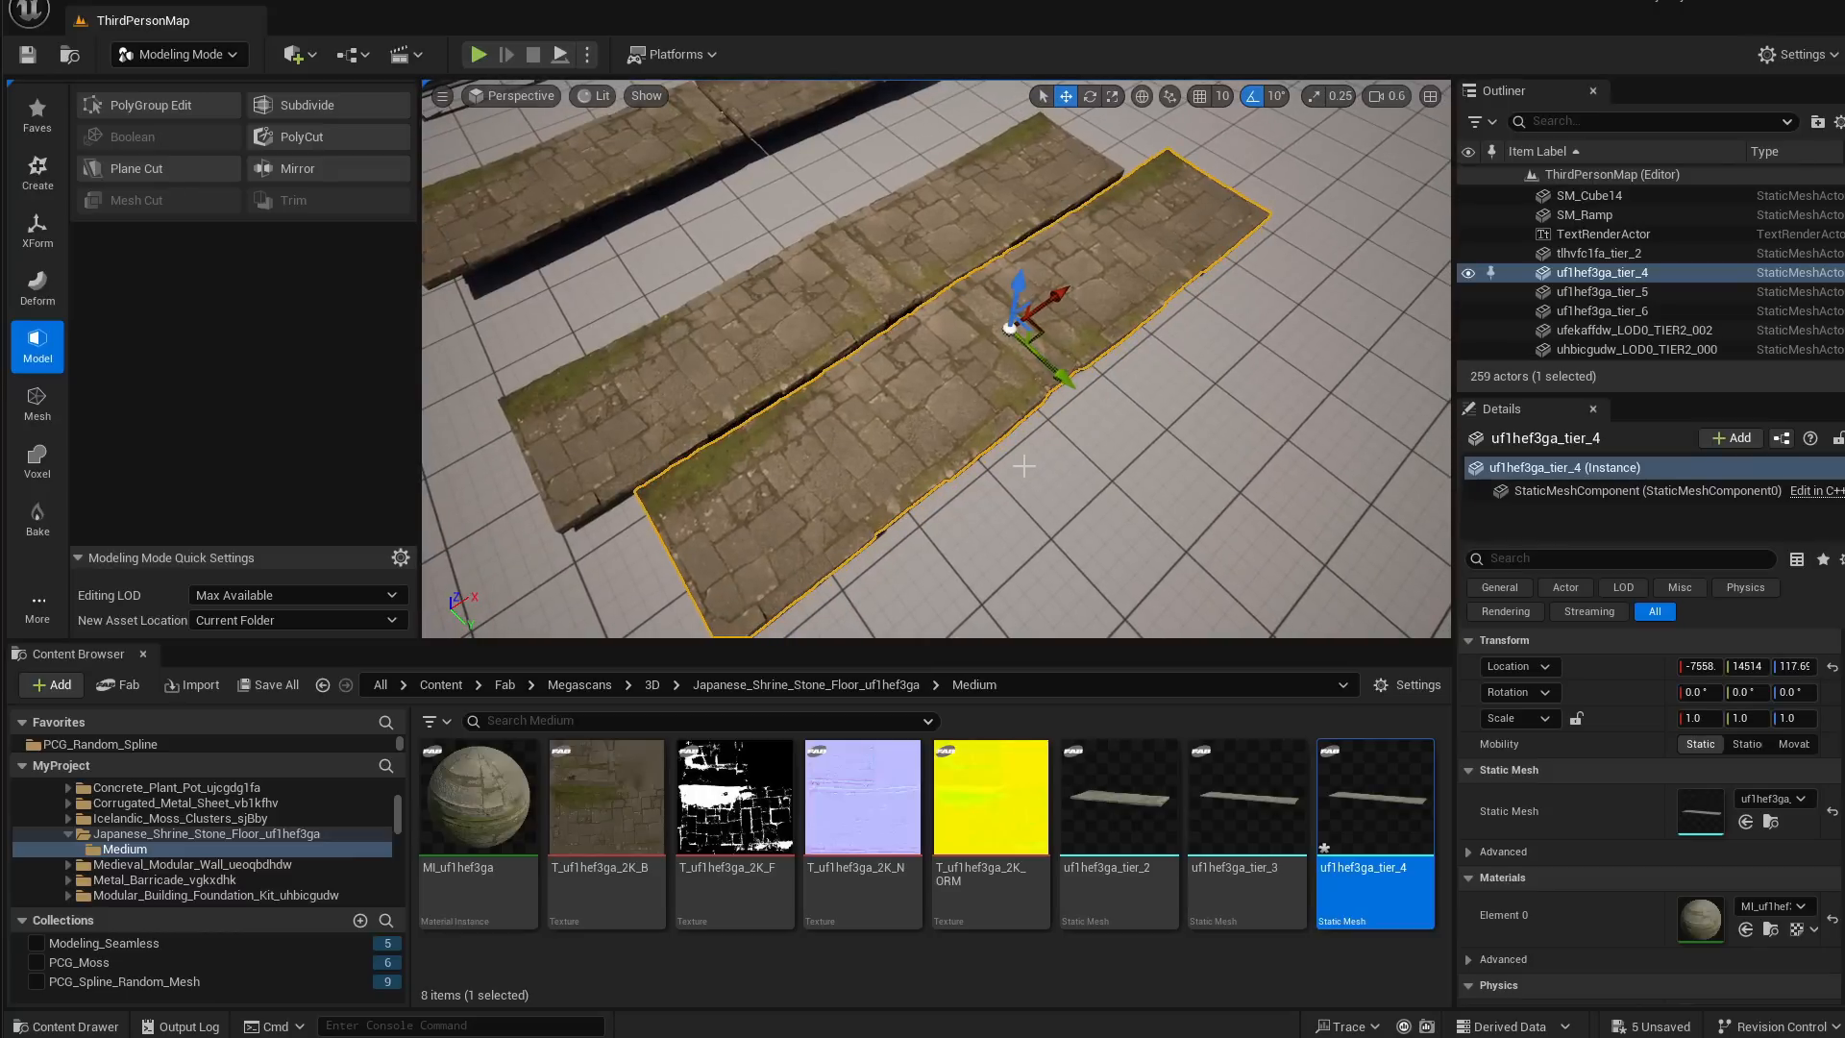
key("Delete")
left_click_drag(1341, 806, 1023, 345)
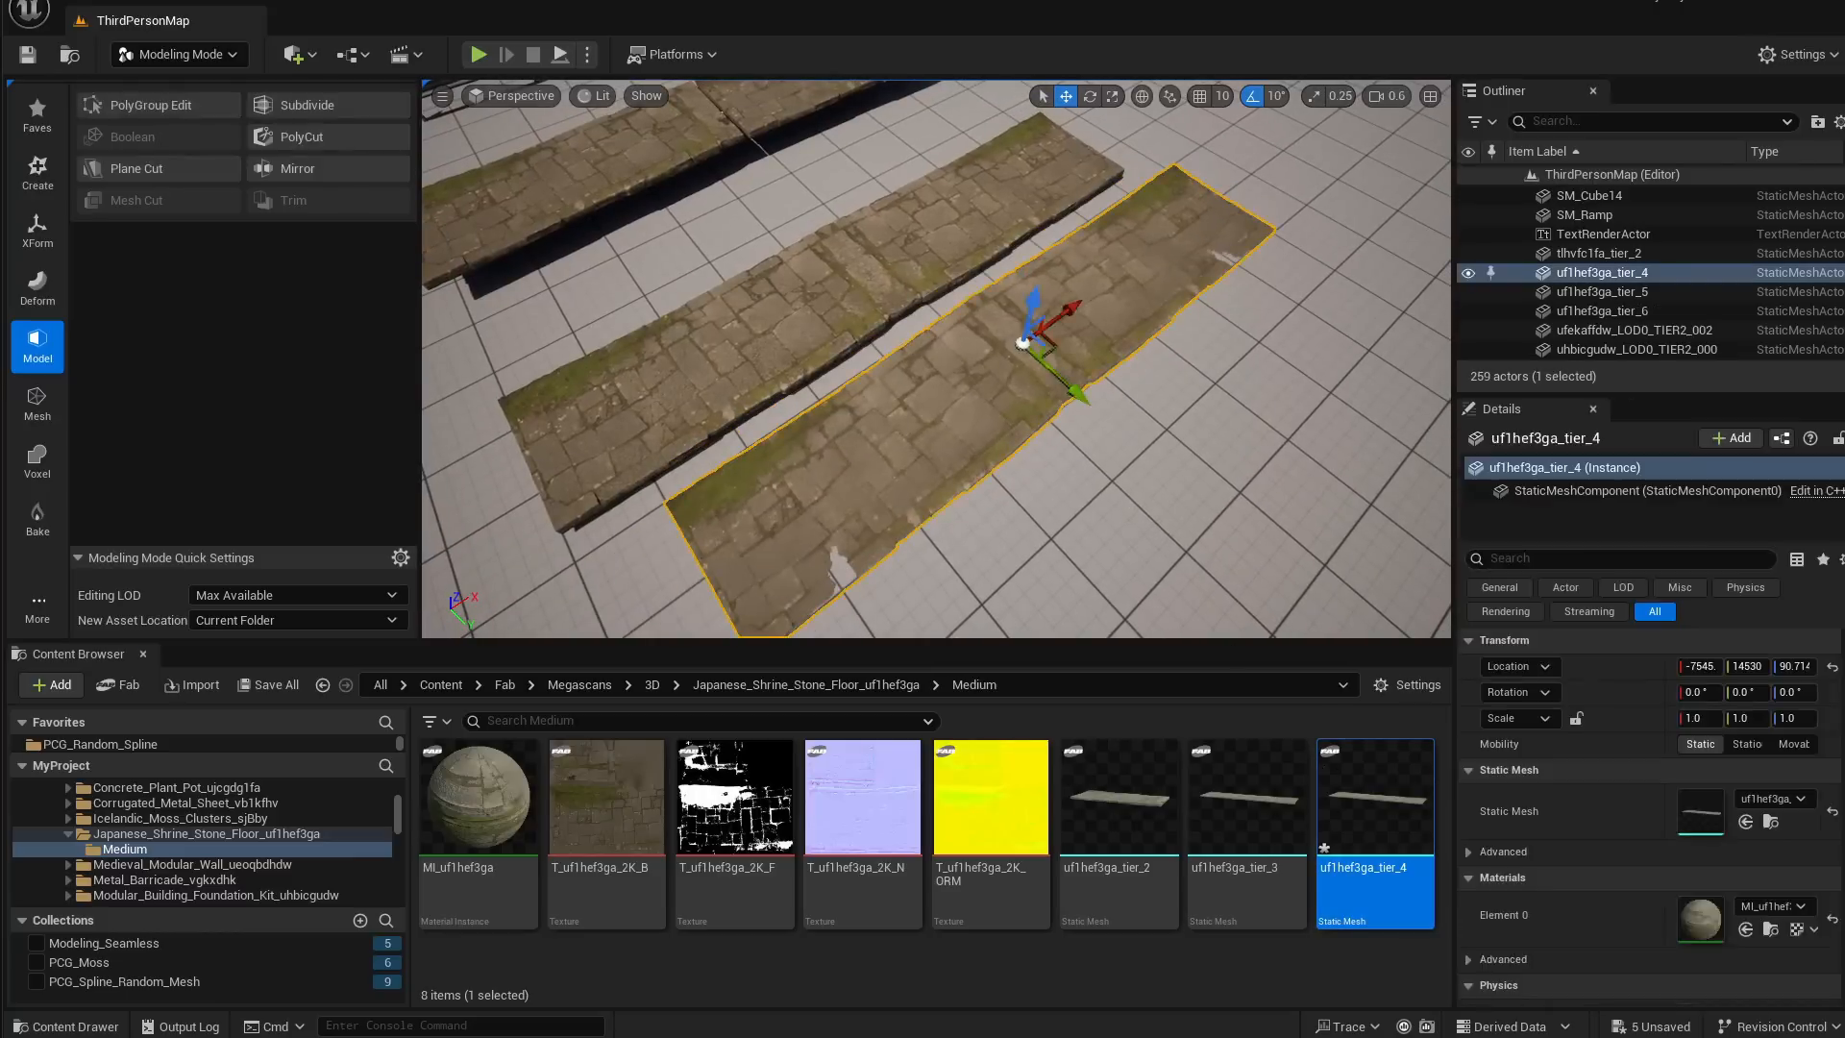
key("w")
right_click_drag(1023, 345, 931, 221)
key("Delete")
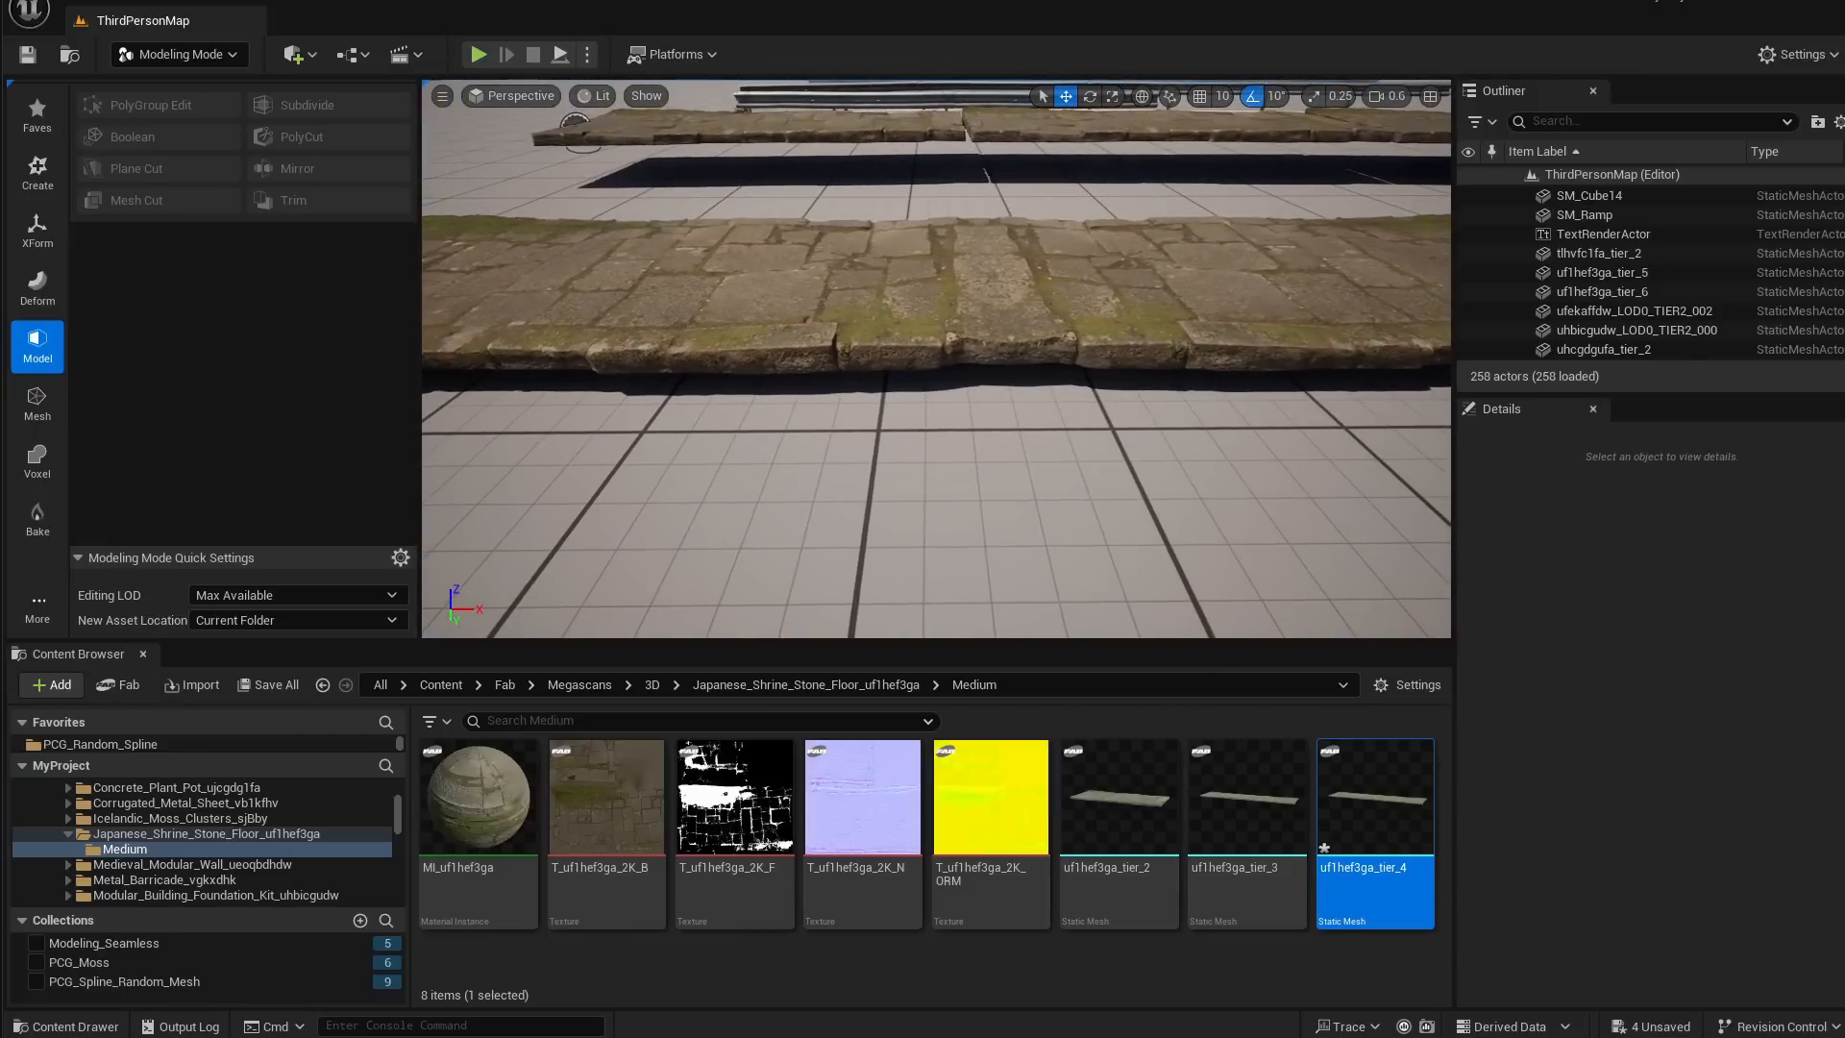
Edit the merged slab's pivot, lowering it to about Z 110.25, and accept the change
left_click(961, 298)
key("w")
right_click_drag(961, 298, 950, 227)
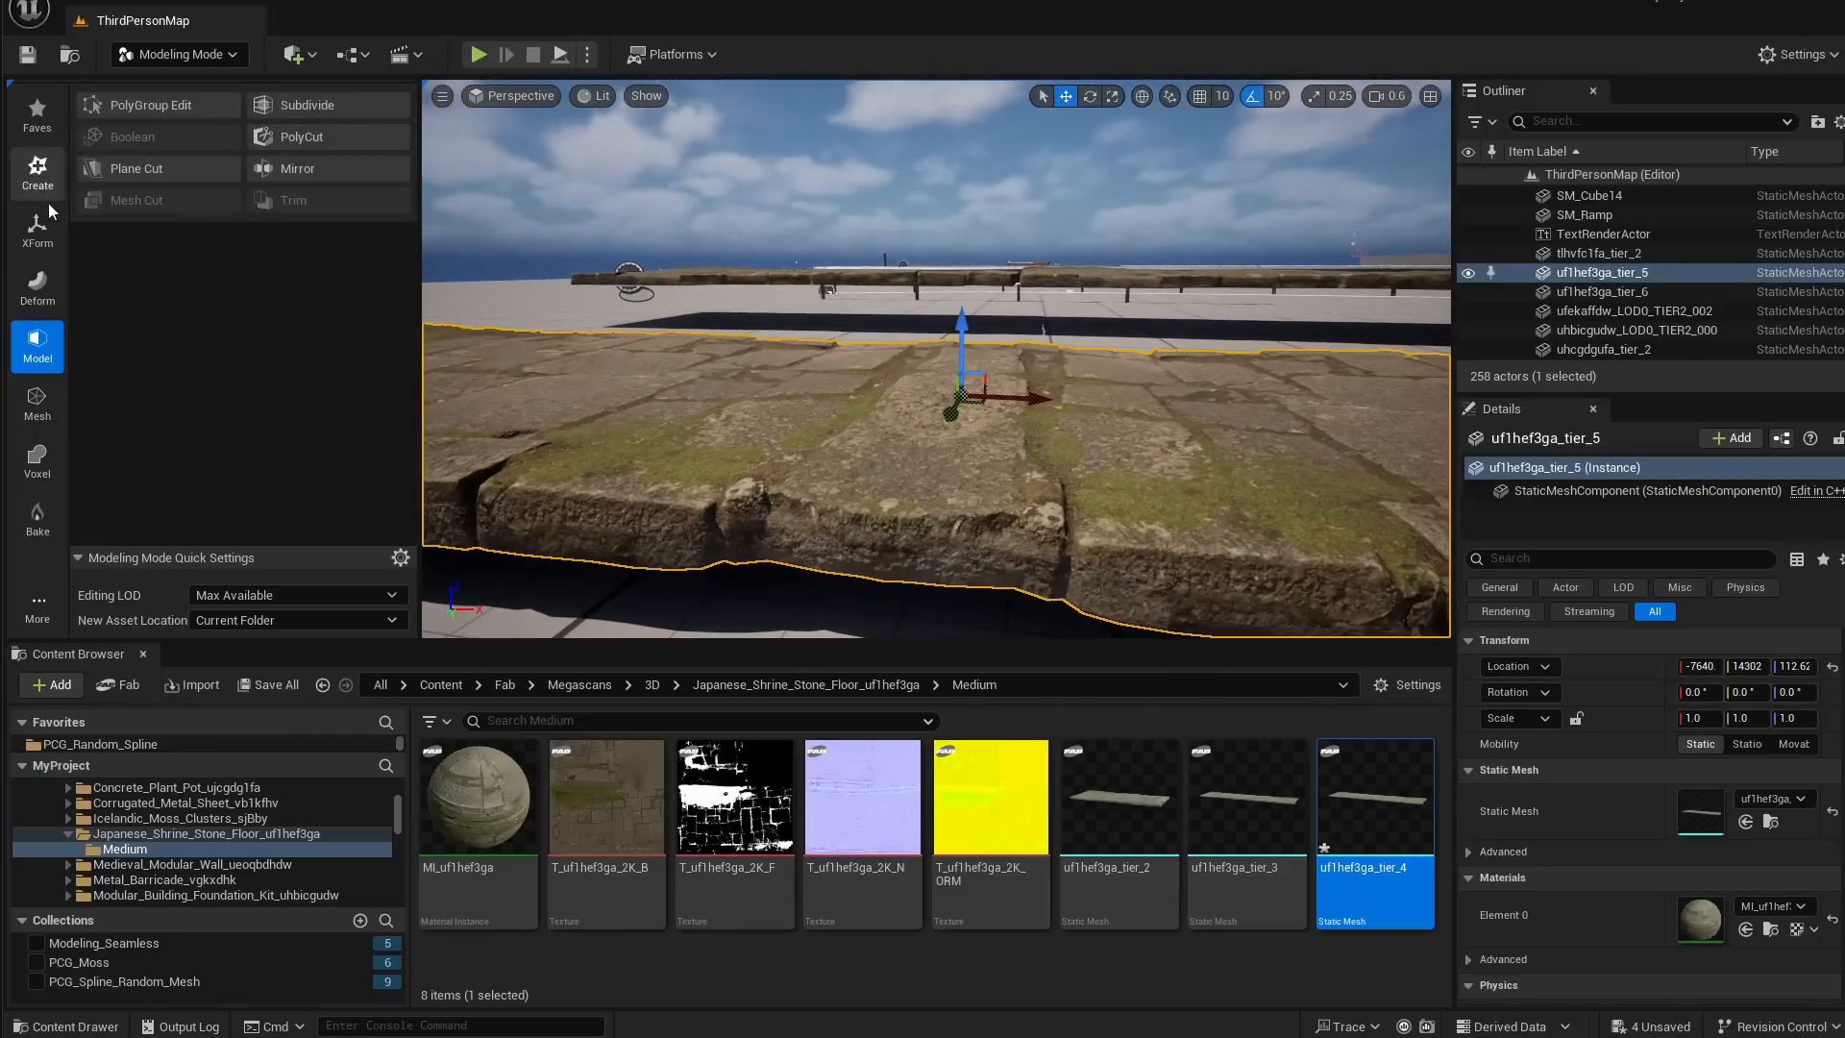
left_click(40, 233)
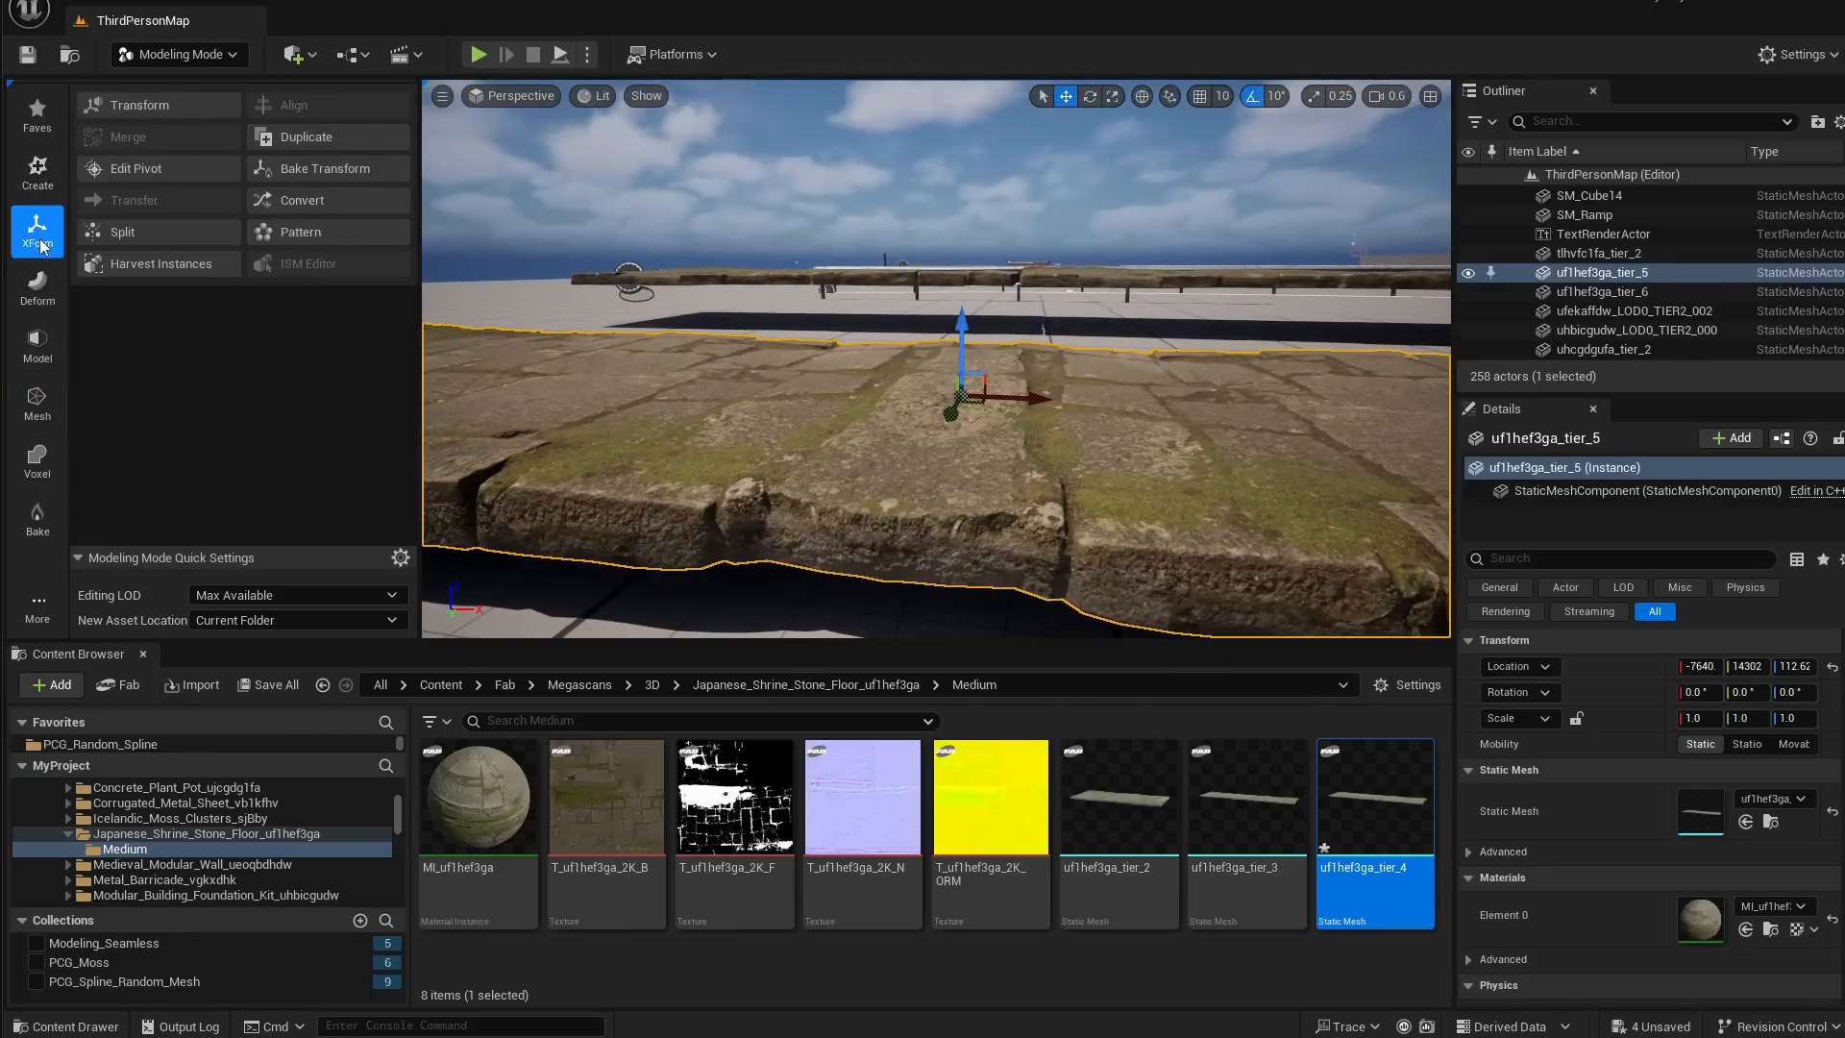
left_click(146, 173)
right_click_drag(1113, 471, 1110, 509)
key("w")
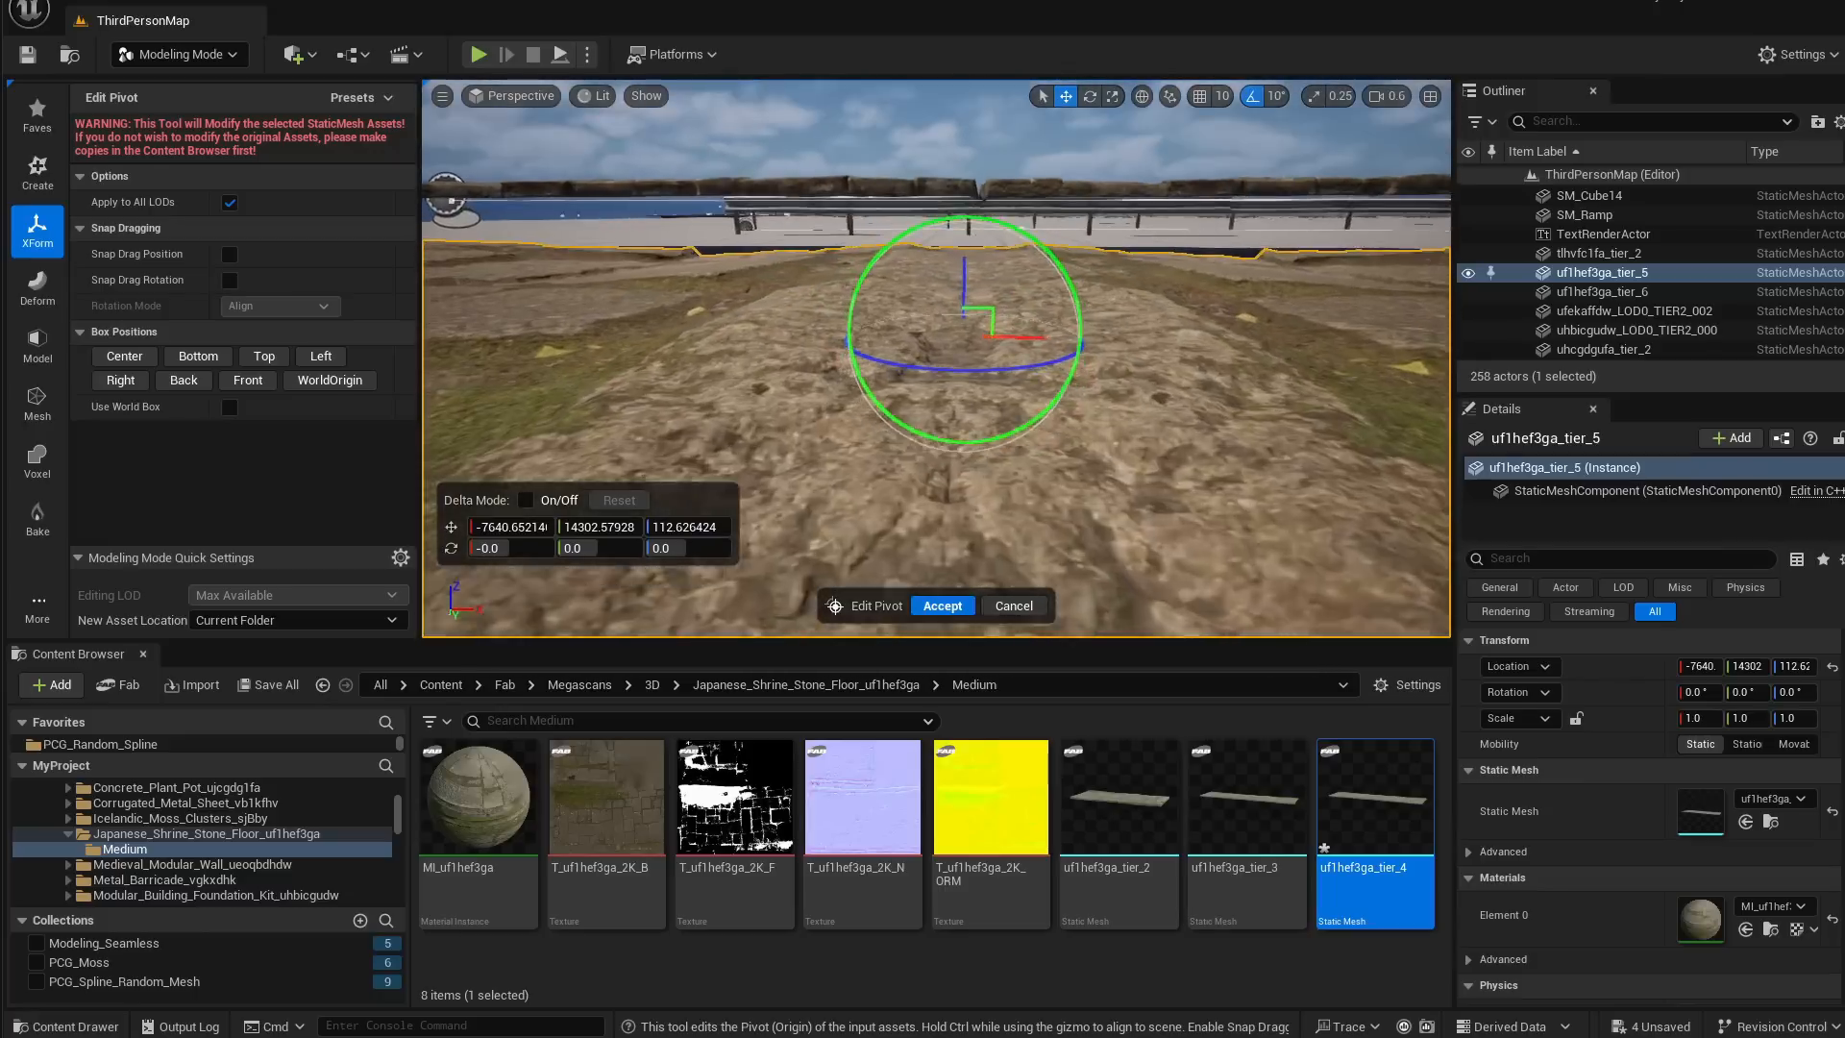
right_click_drag(1163, 284, 1166, 285)
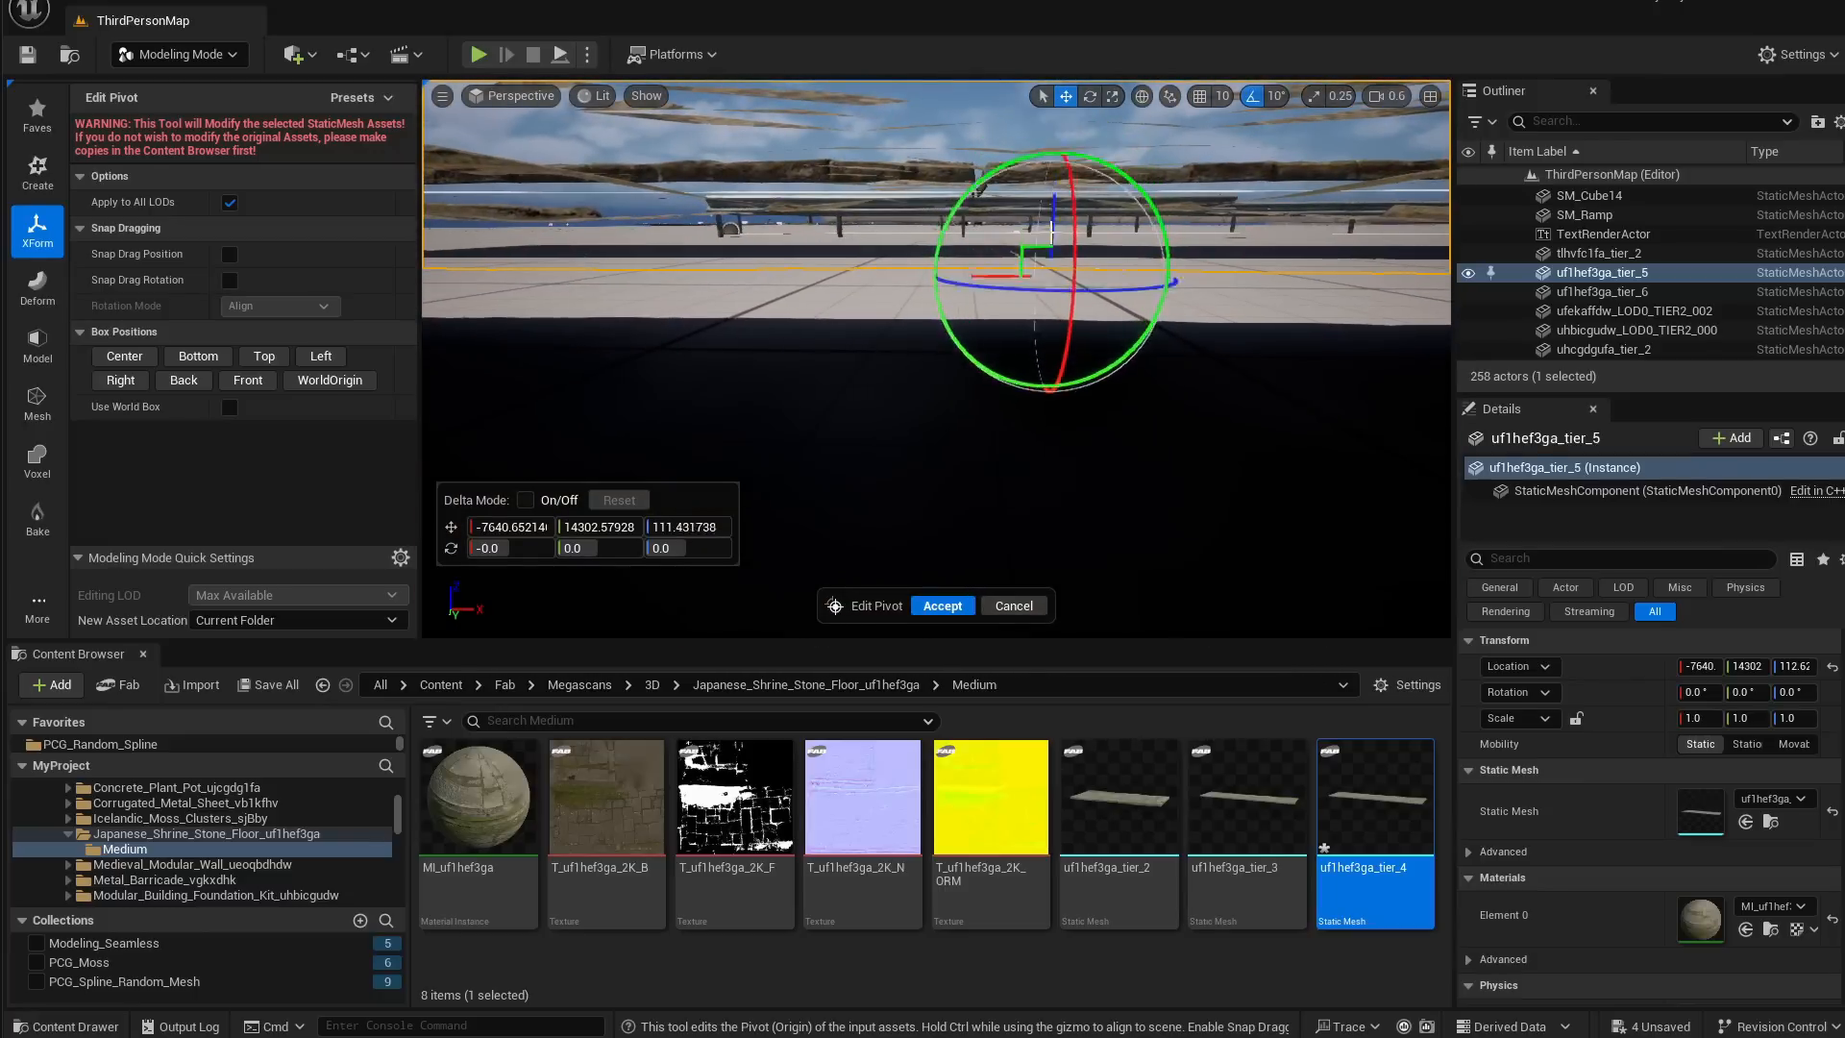
left_click_drag(1052, 231, 1038, 286)
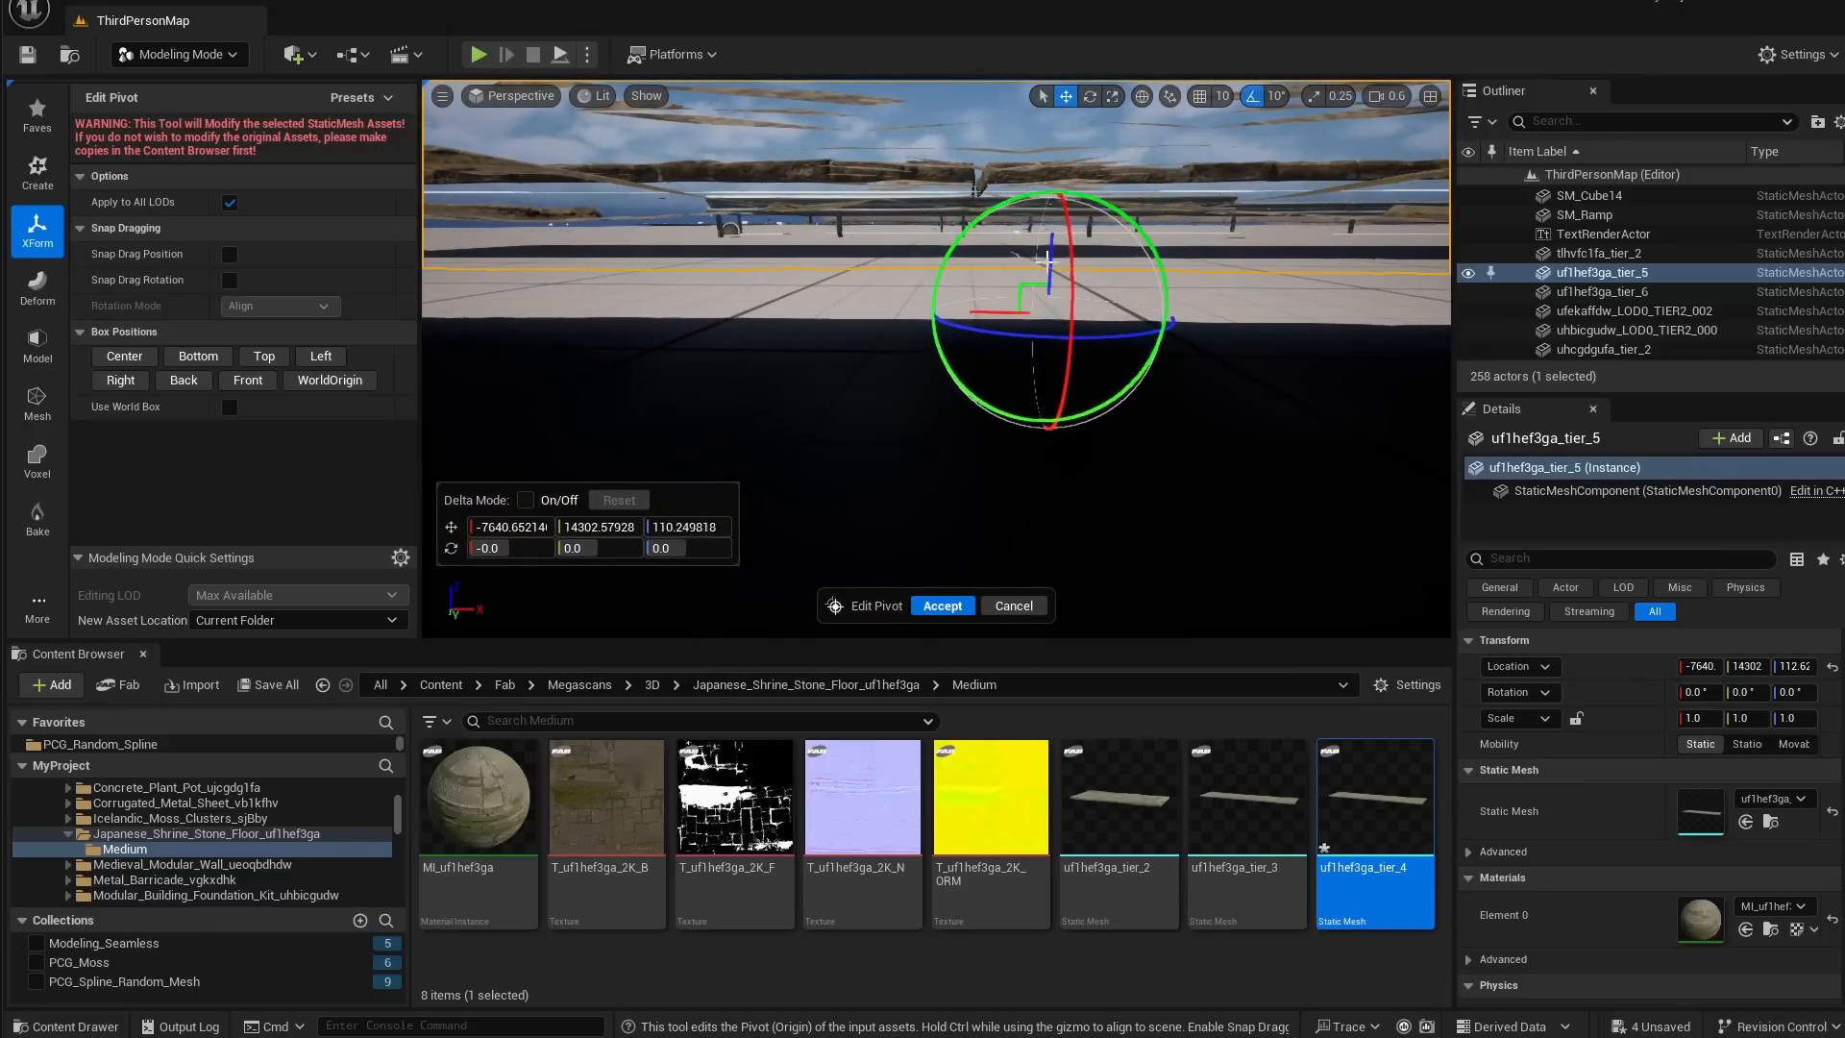
mouse_move(1041, 563)
right_mouse_down()
mouse_move(1041, 543)
mouse_move(1041, 586)
mouse_move(1041, 562)
right_mouse_up()
key("s")
left_click(943, 605)
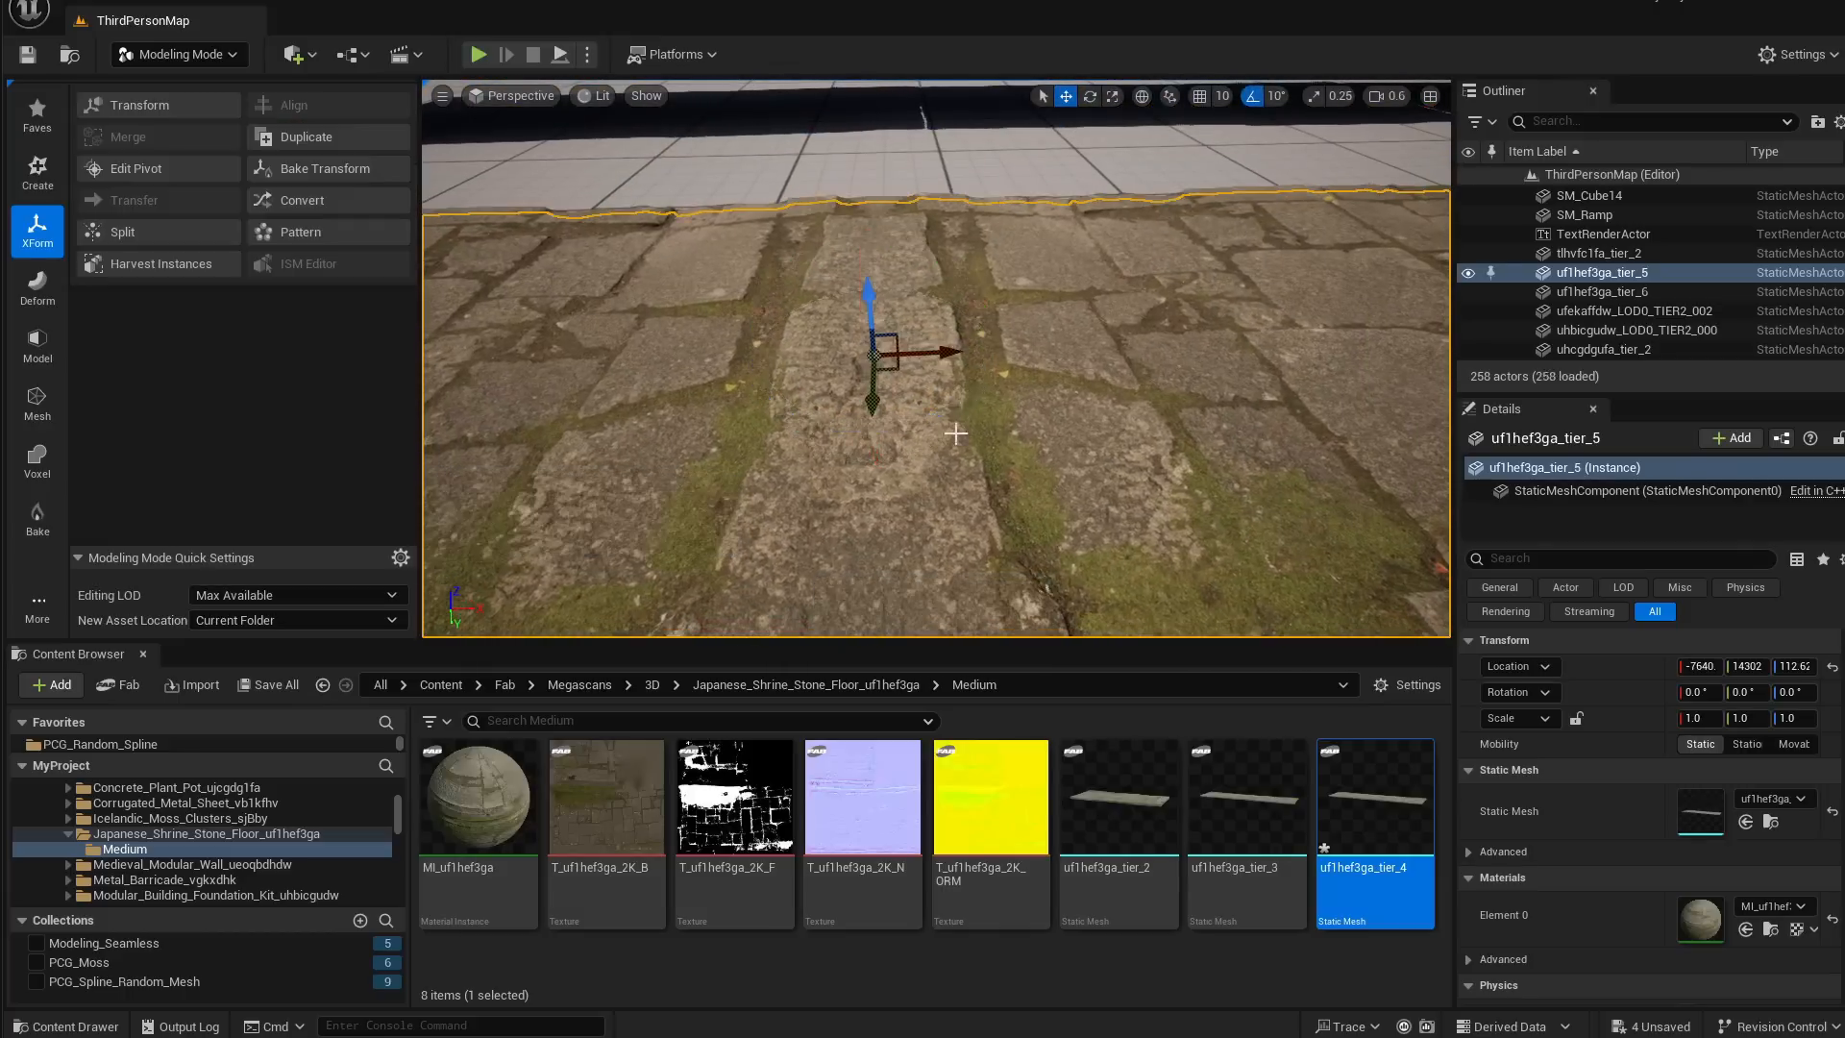
Place two test instances of the stone floor mesh beside the merged slab to check their pivots, and delete both
key("f")
left_click_drag(1240, 692, 1128, 404)
key("f")
right_click_drag(1128, 404, 1138, 444)
left_click_drag(1365, 812, 1106, 365)
key("f")
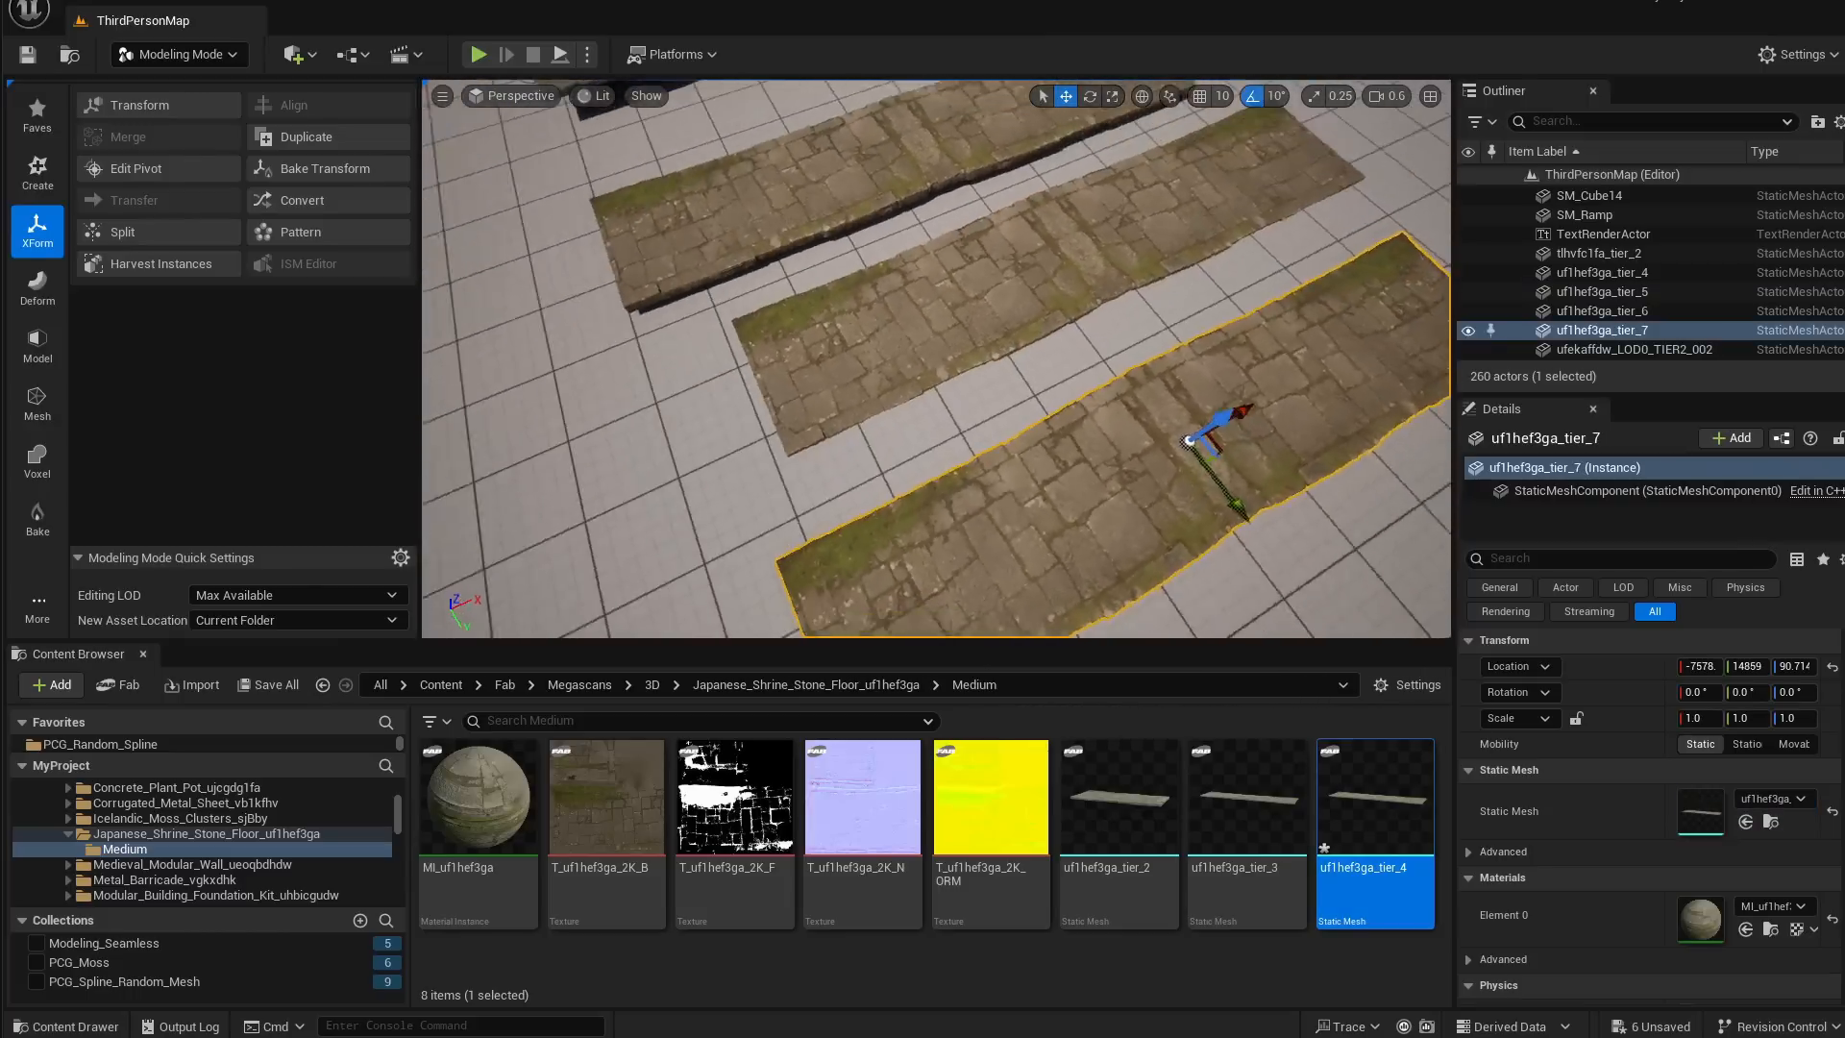
key("Delete")
left_click(1010, 262)
key("Delete")
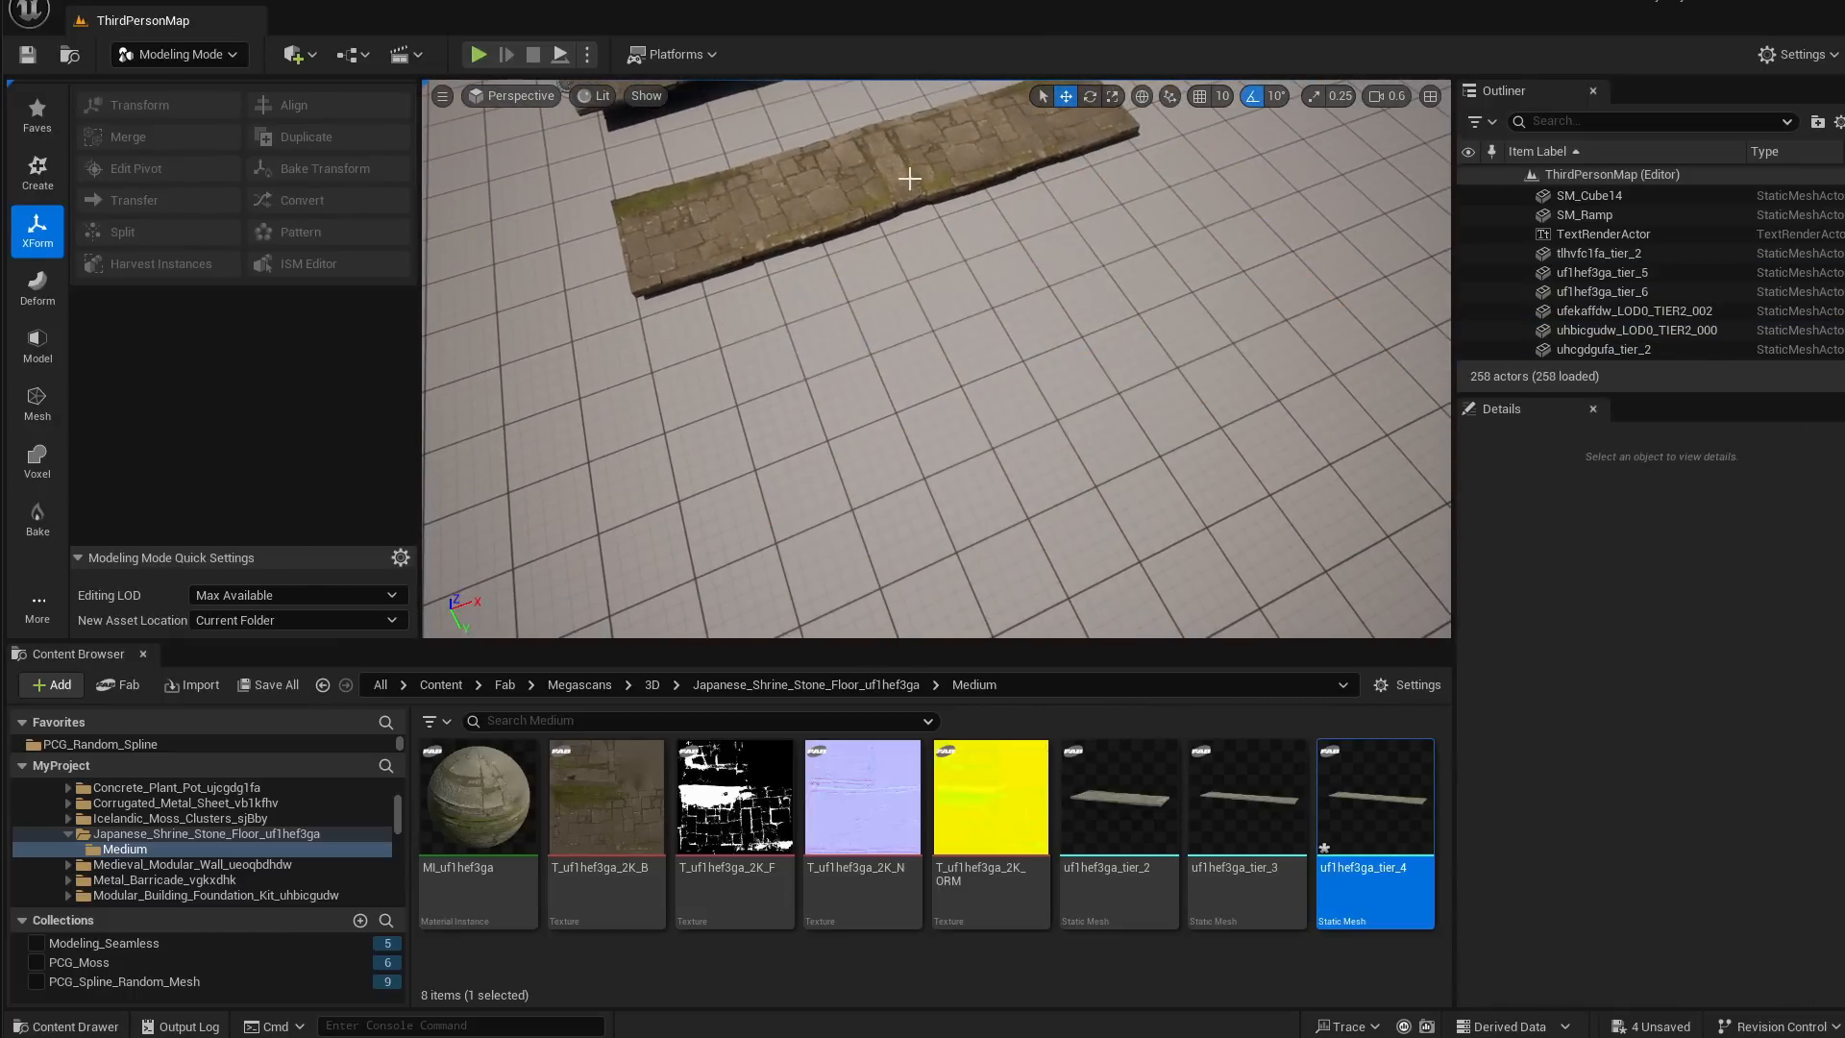
Set the pivot of the mirrored slab uf1hef3ga_tier_6 to the Back box position and accept the edit
mouse_move(906, 177)
right_mouse_down()
mouse_move(899, 115)
mouse_move(909, 145)
right_mouse_up()
left_click(1006, 247)
right_click_drag(1006, 247, 914, 235)
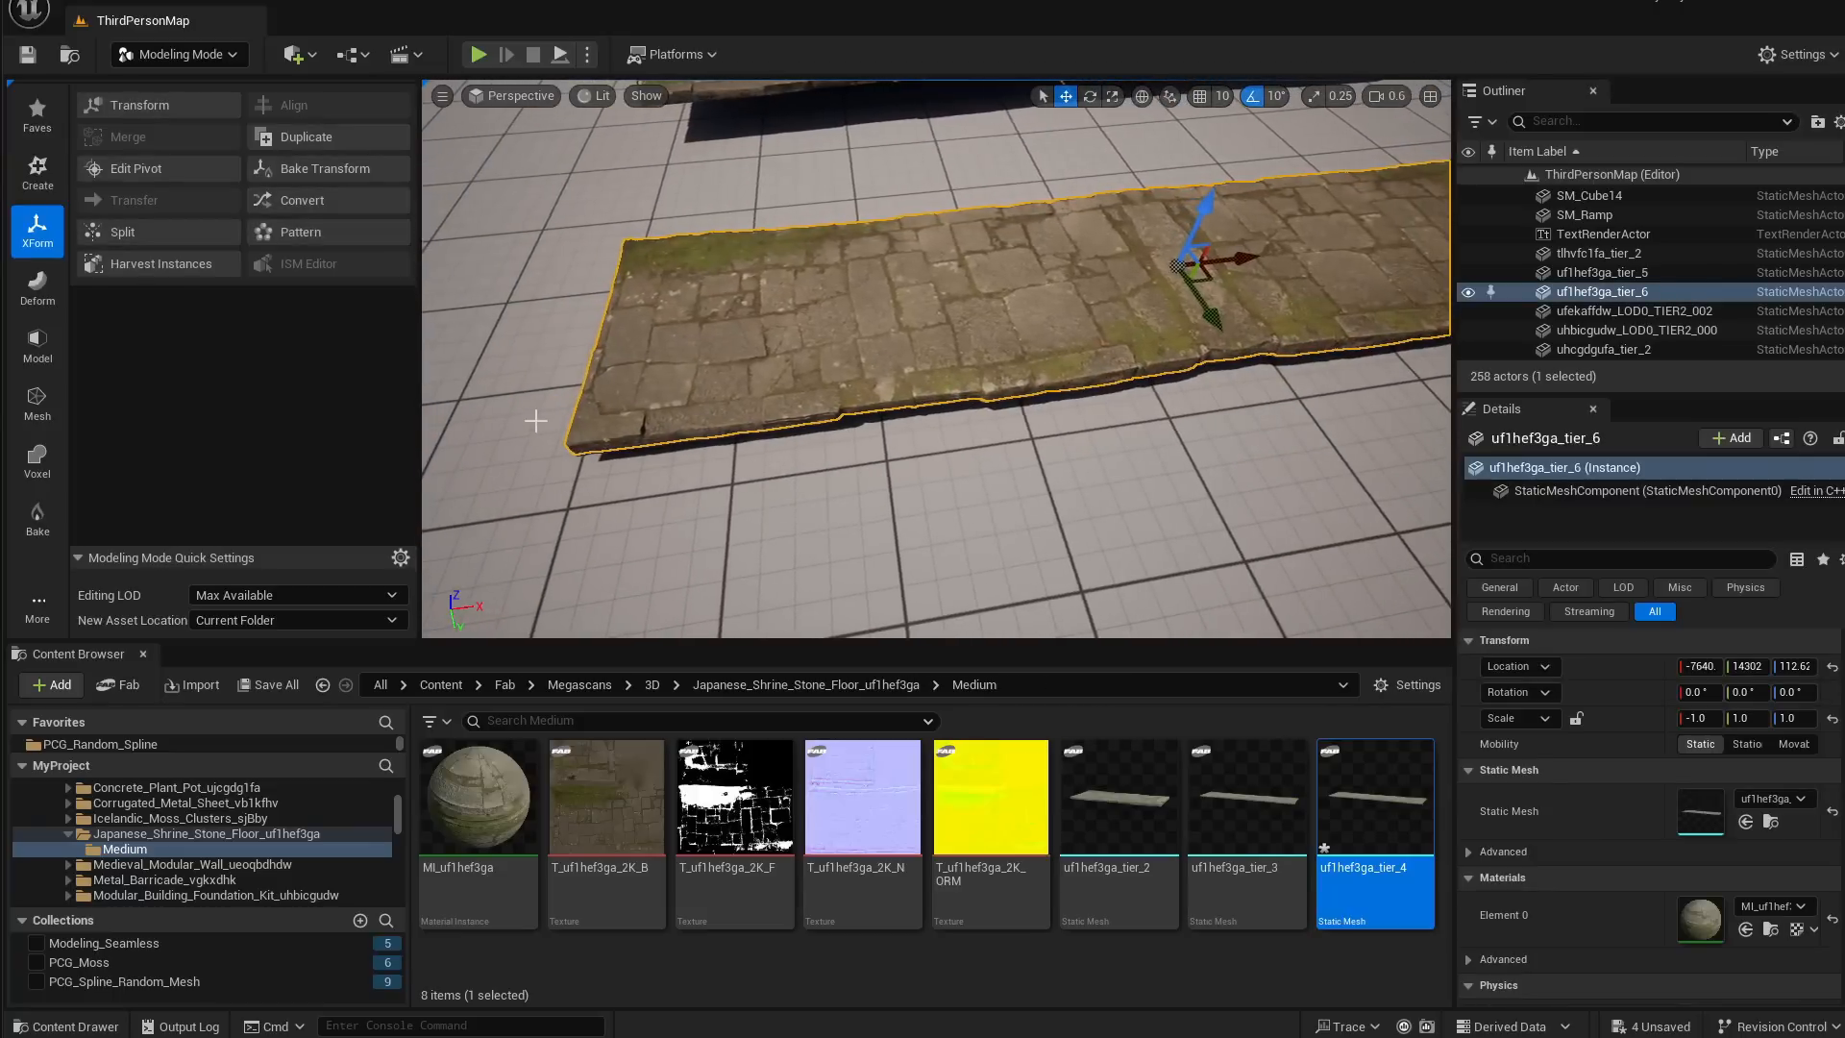
left_click(134, 168)
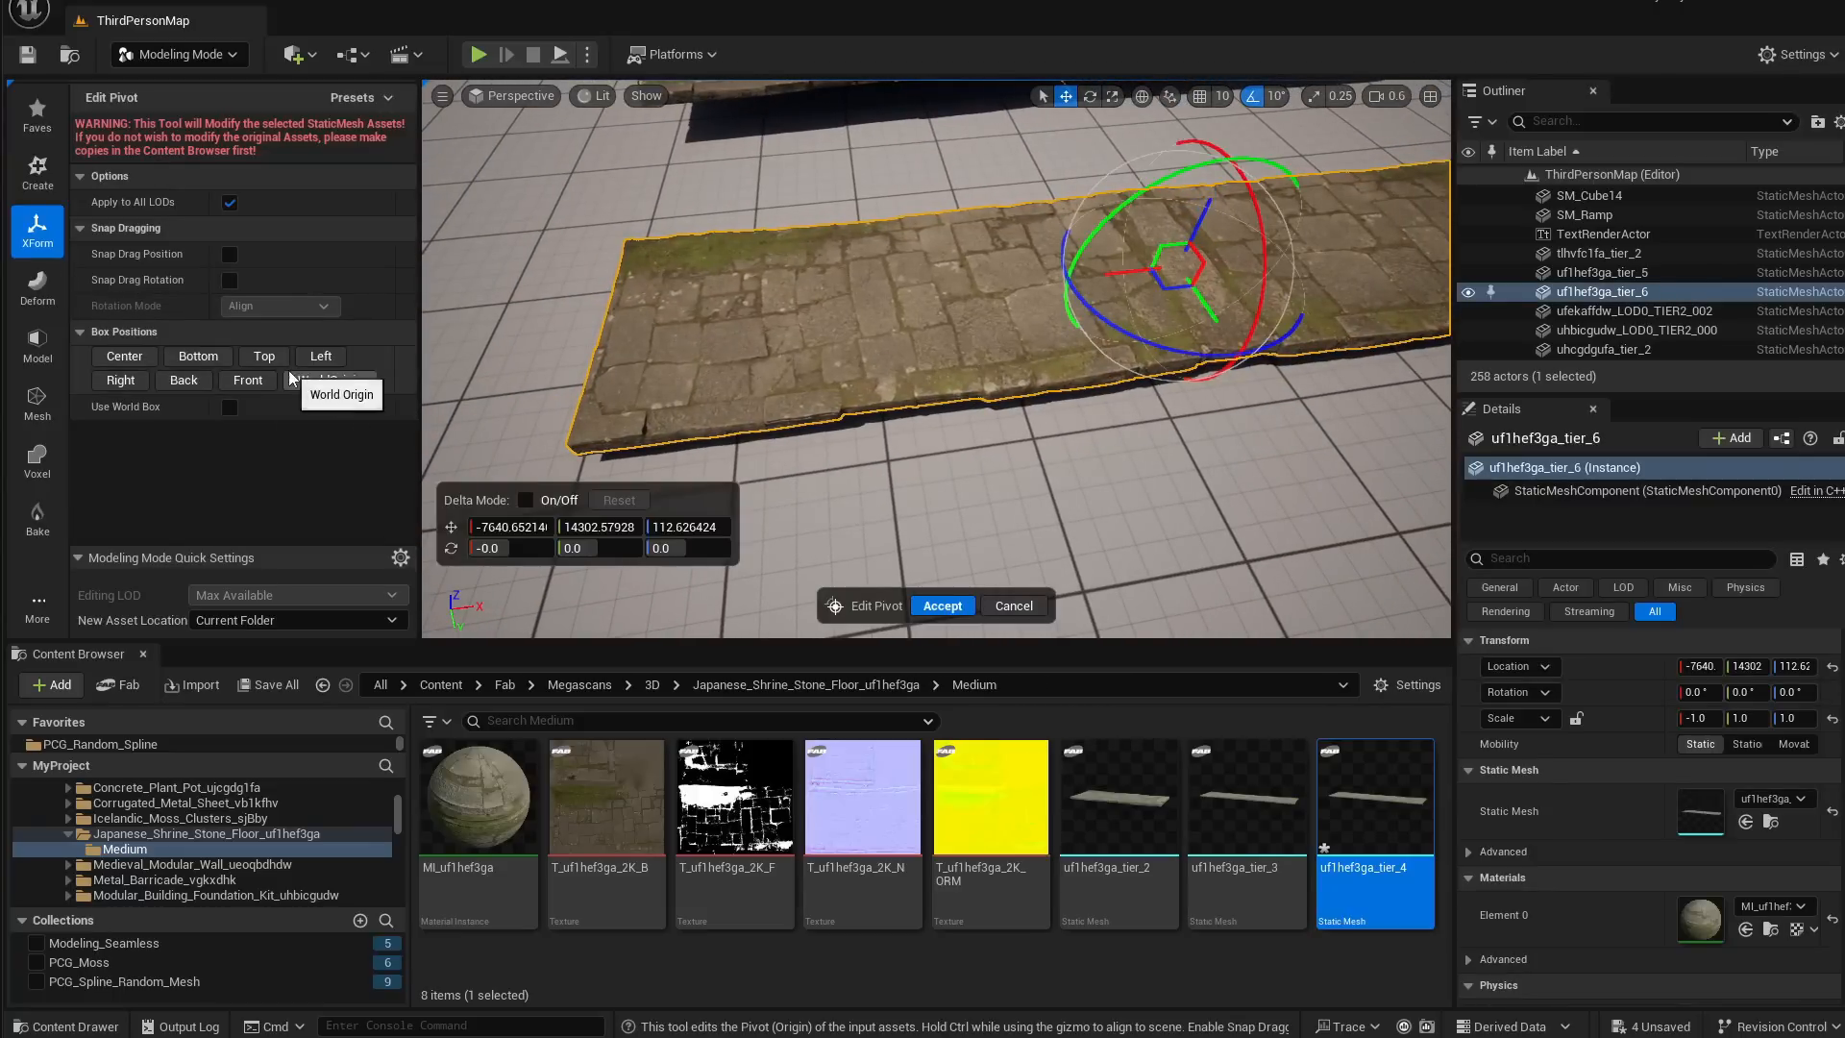
left_click(252, 382)
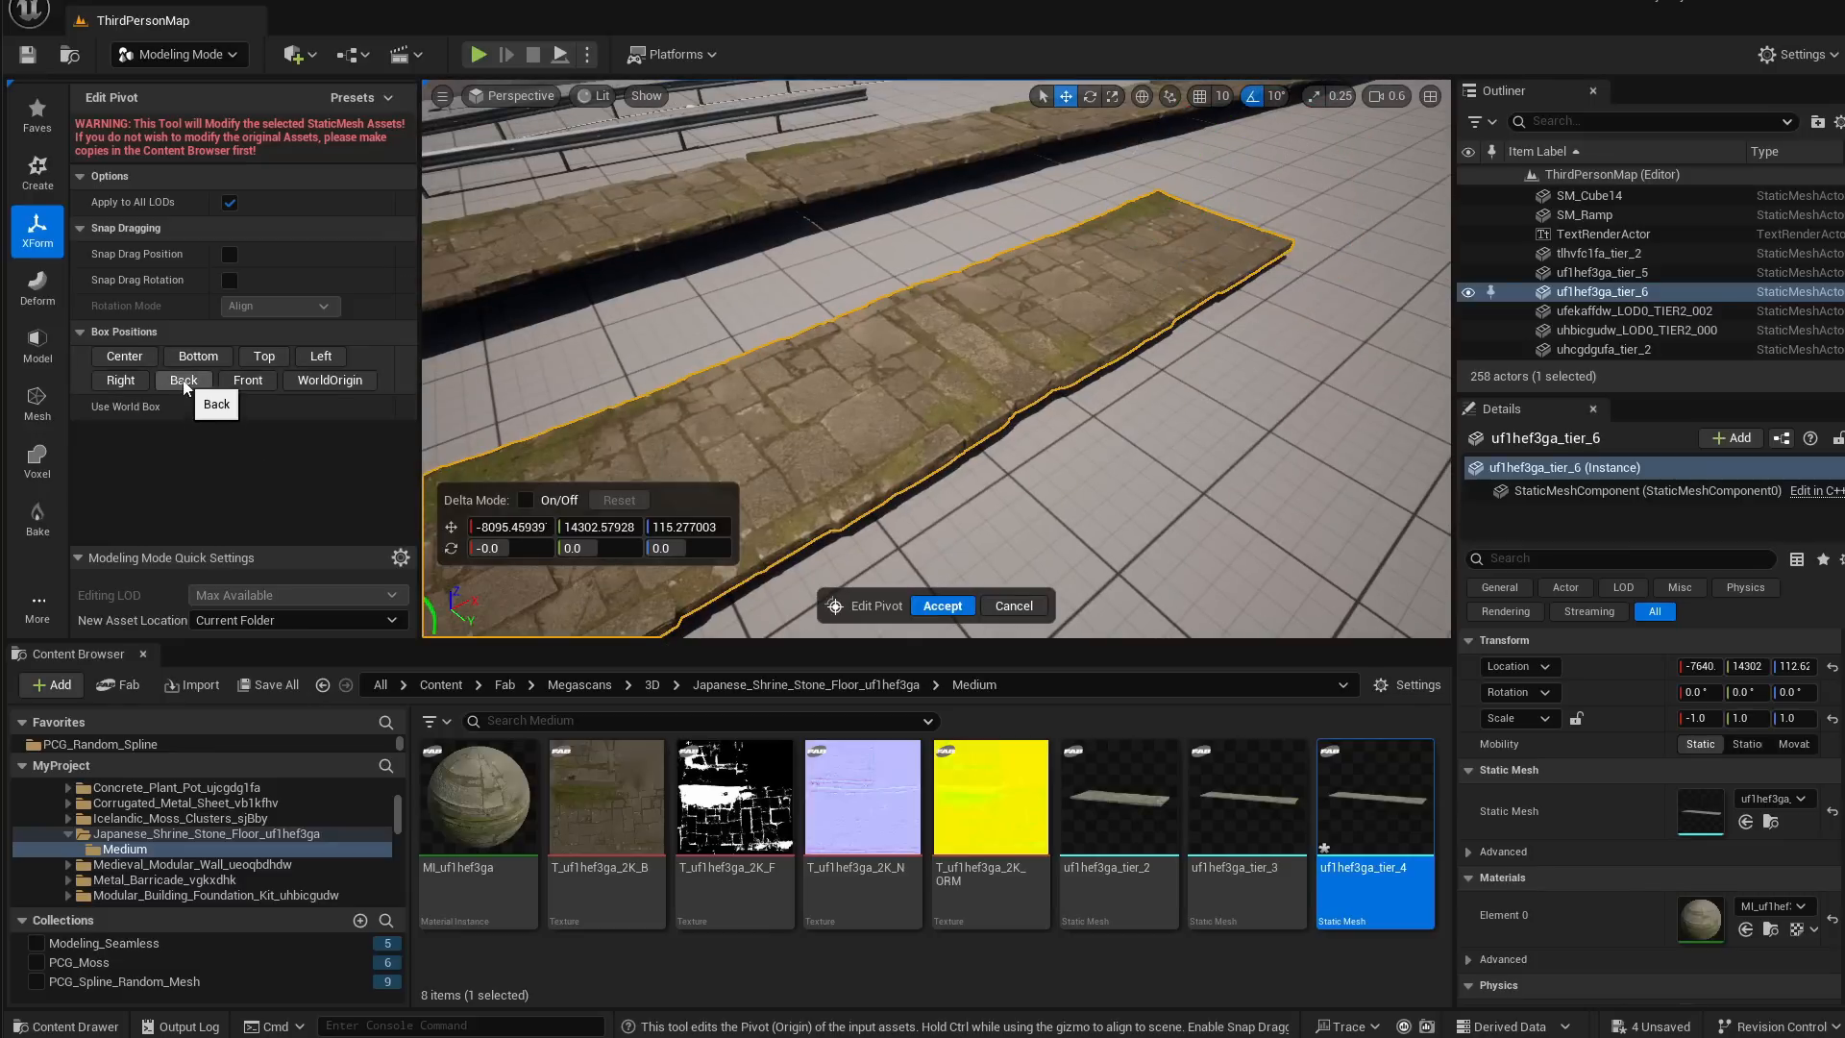
right_click_drag(898, 366, 783, 359)
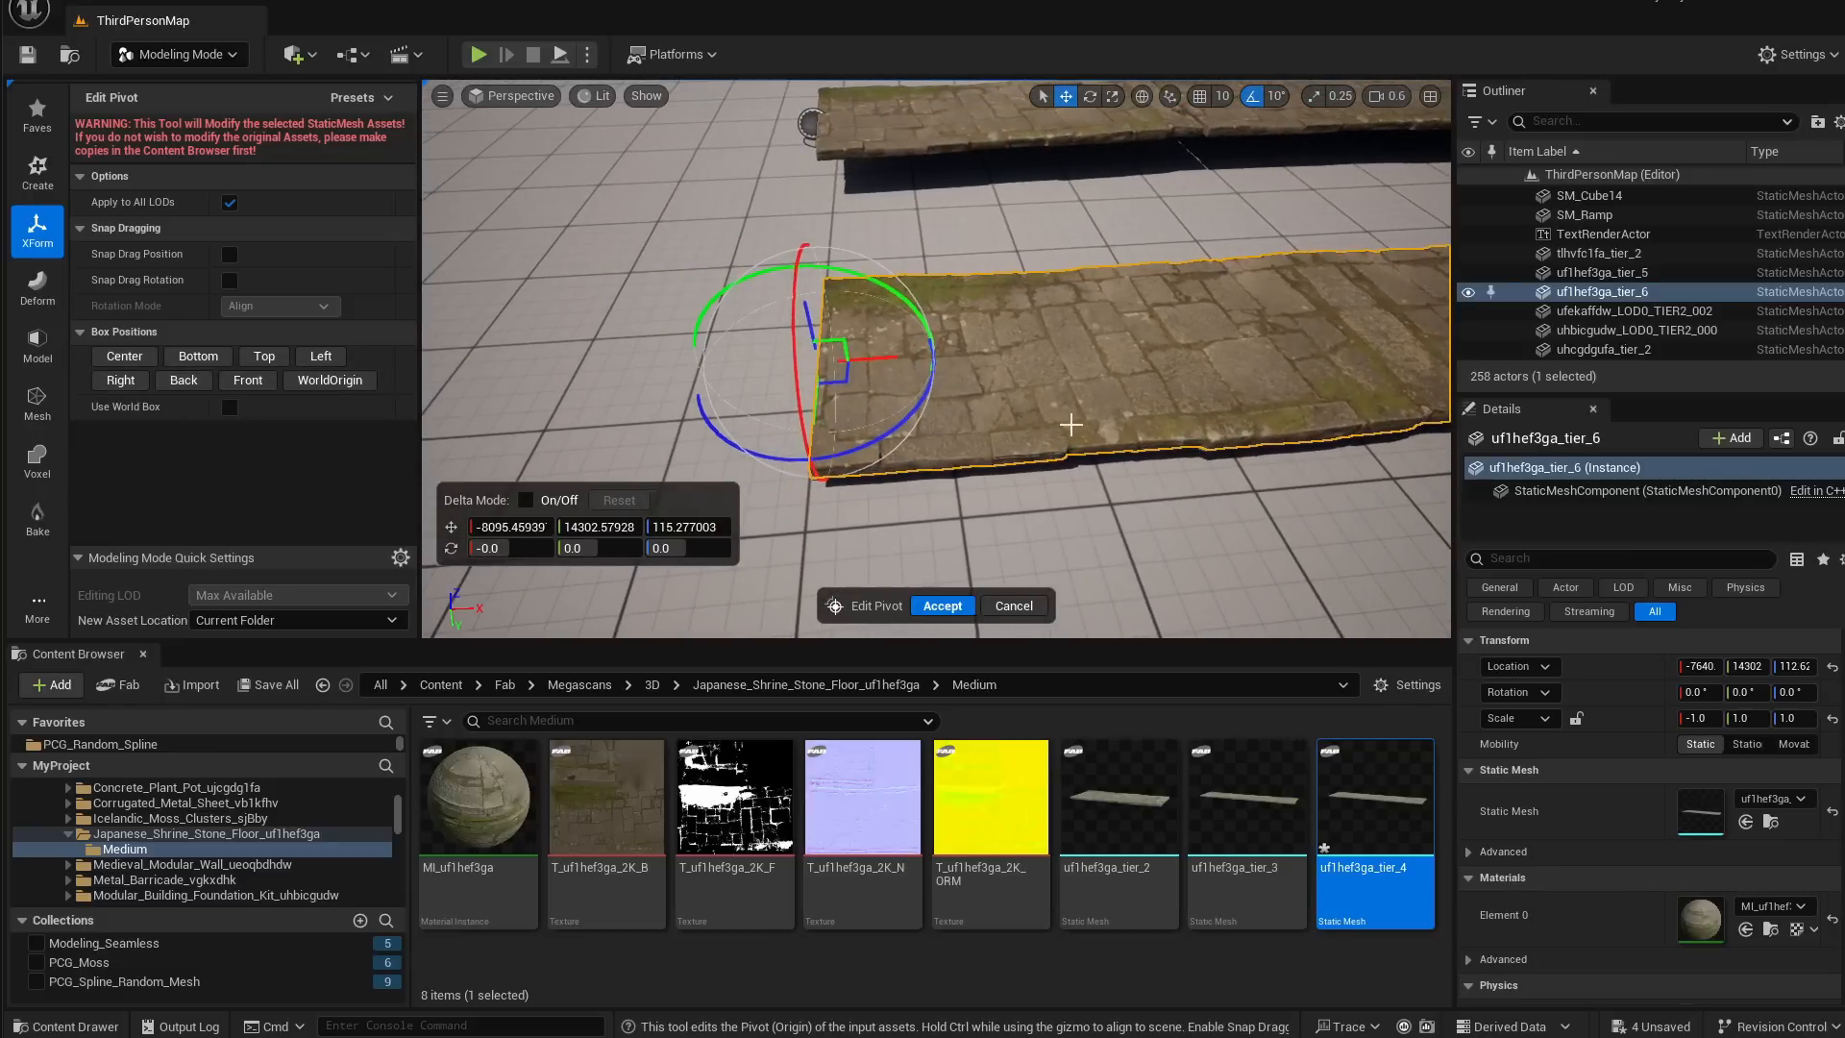
right_click_drag(1071, 423, 1225, 447)
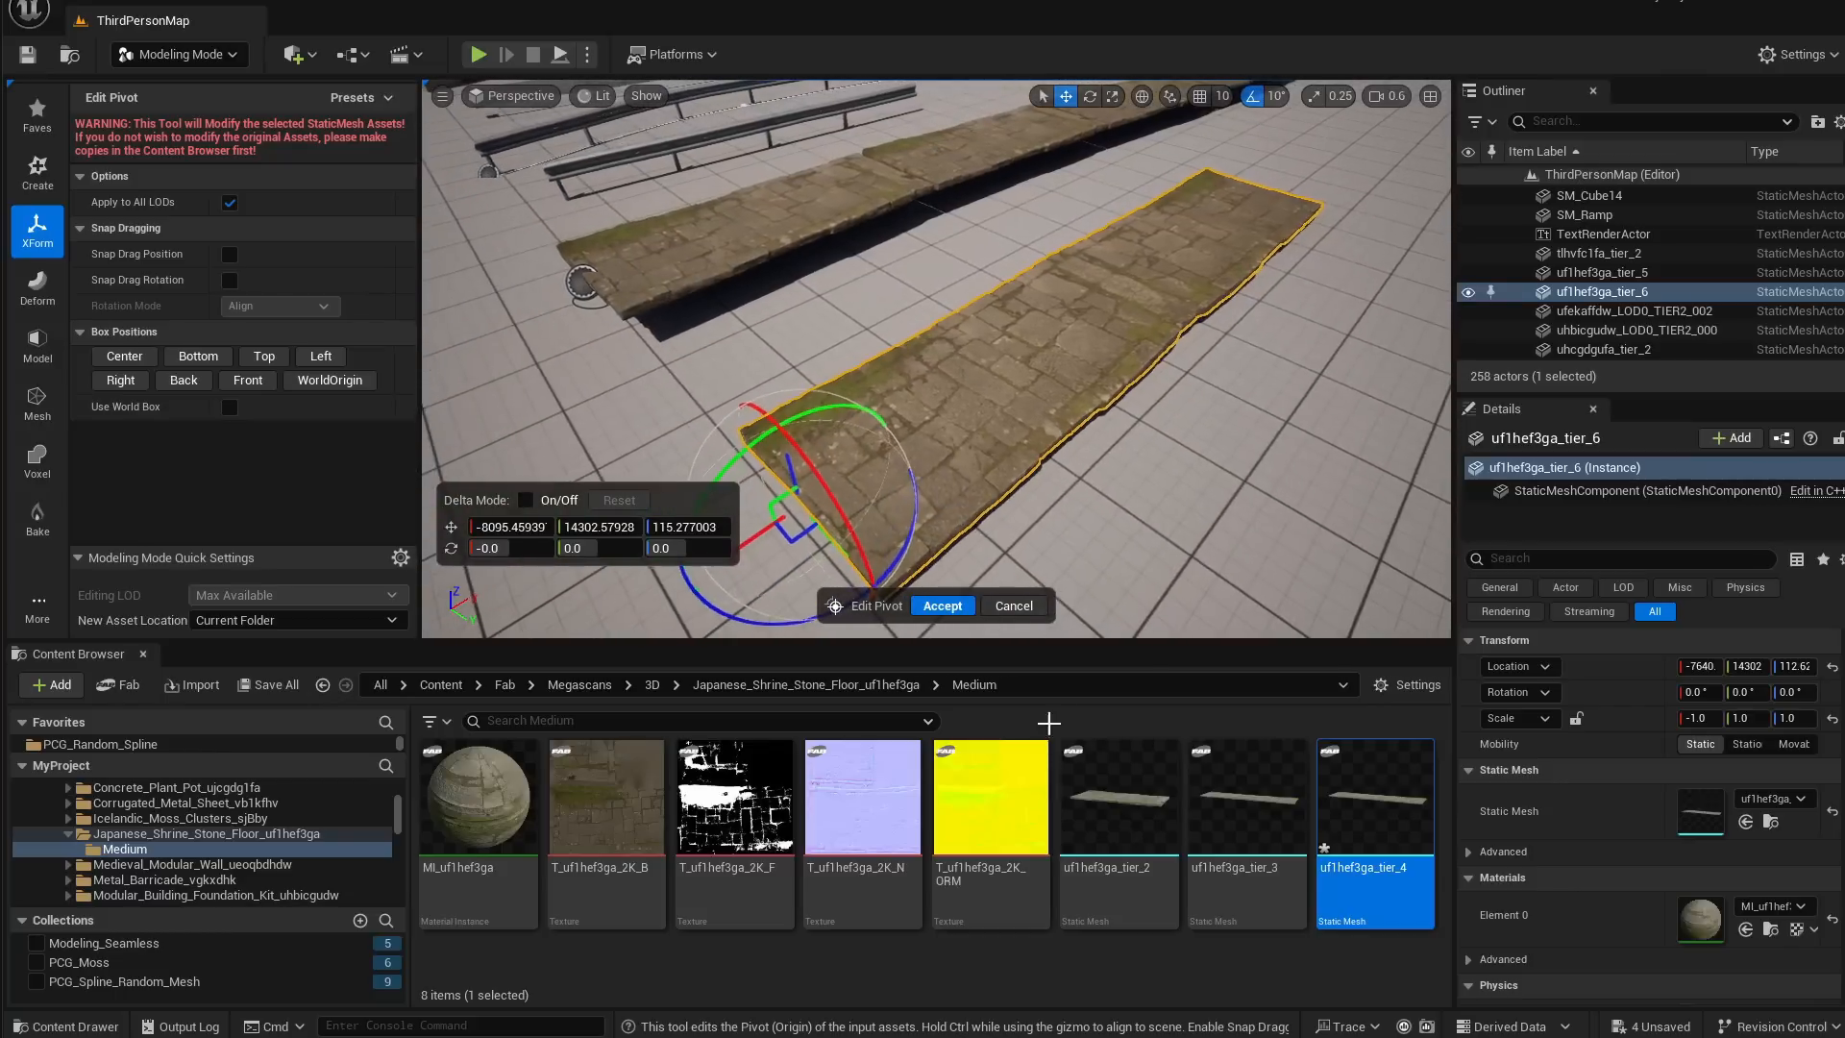
left_click(941, 605)
Delete the two overlapping working slabs from the level
right_click_drag(965, 424, 894, 408)
left_click(894, 407)
key("Delete")
left_click(1149, 369)
key("Delete")
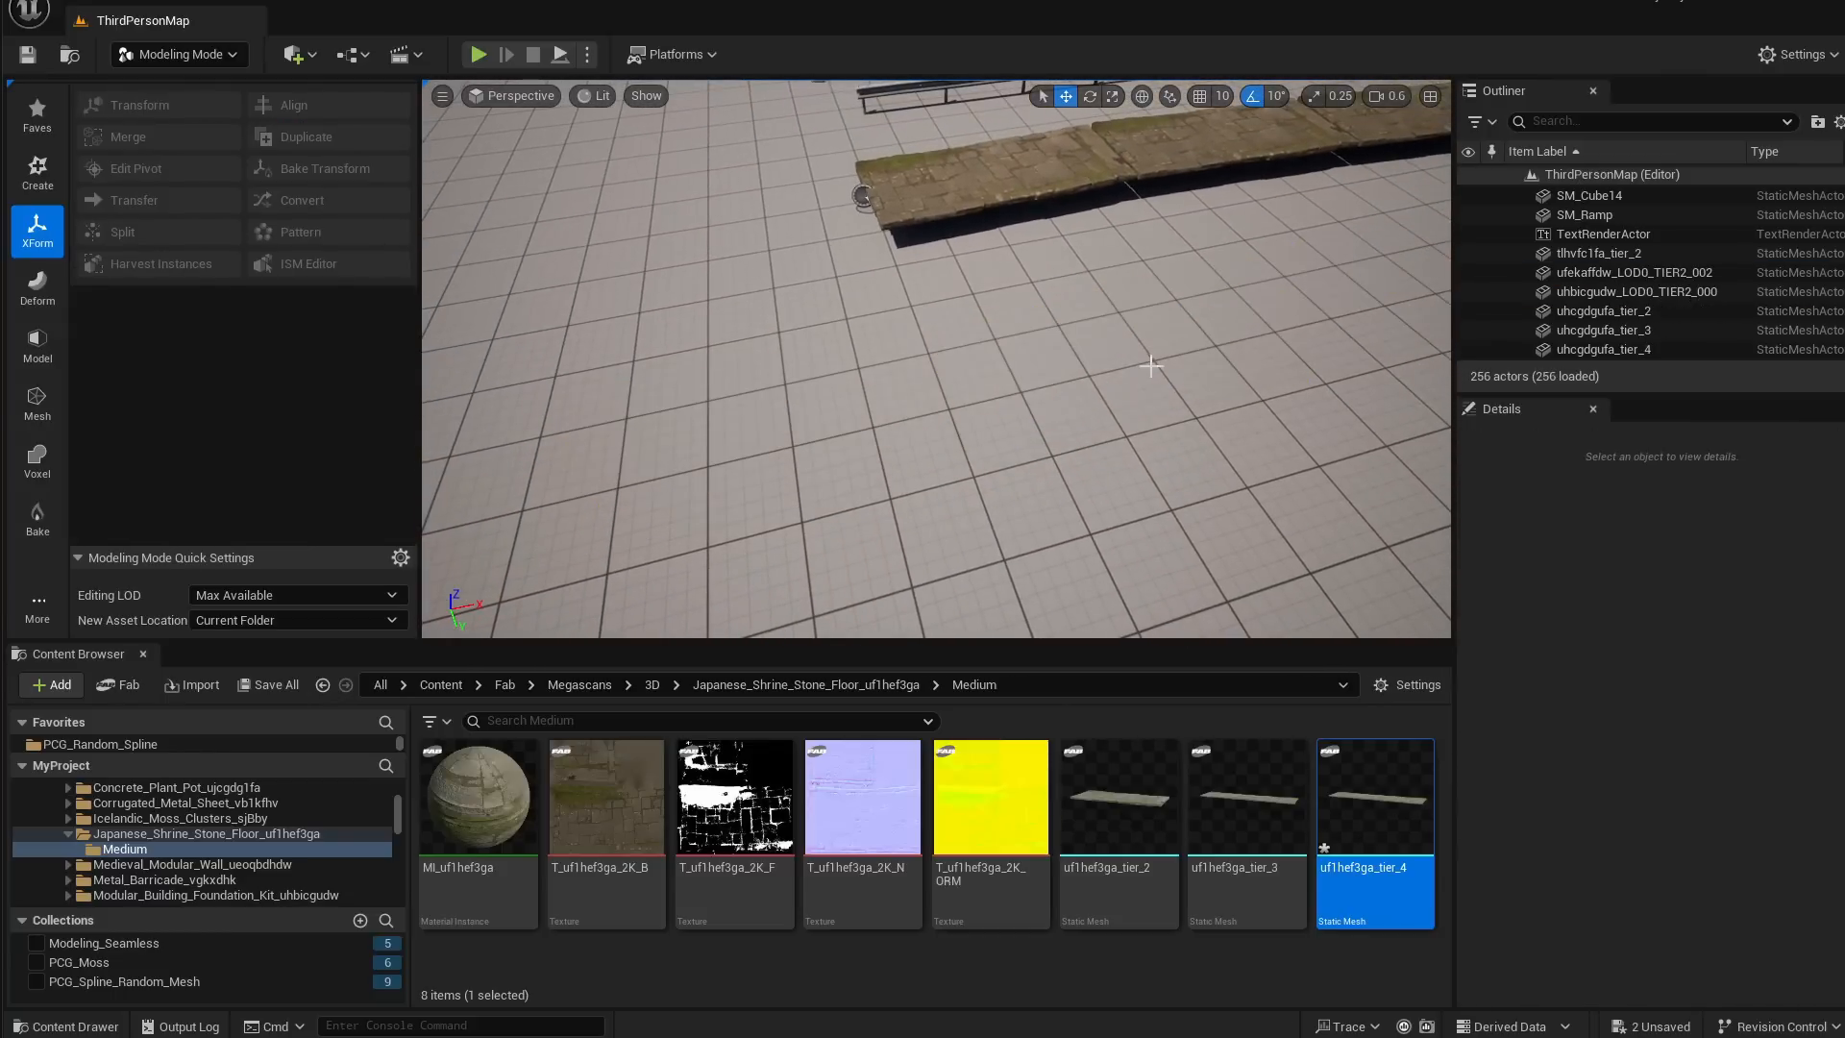
Place a fresh instance of uf1hef3ga_tier_4 beside the PCG road and raise it to about Z 95.95
right_click_drag(1149, 369, 1105, 365)
left_click_drag(1294, 706, 1180, 259)
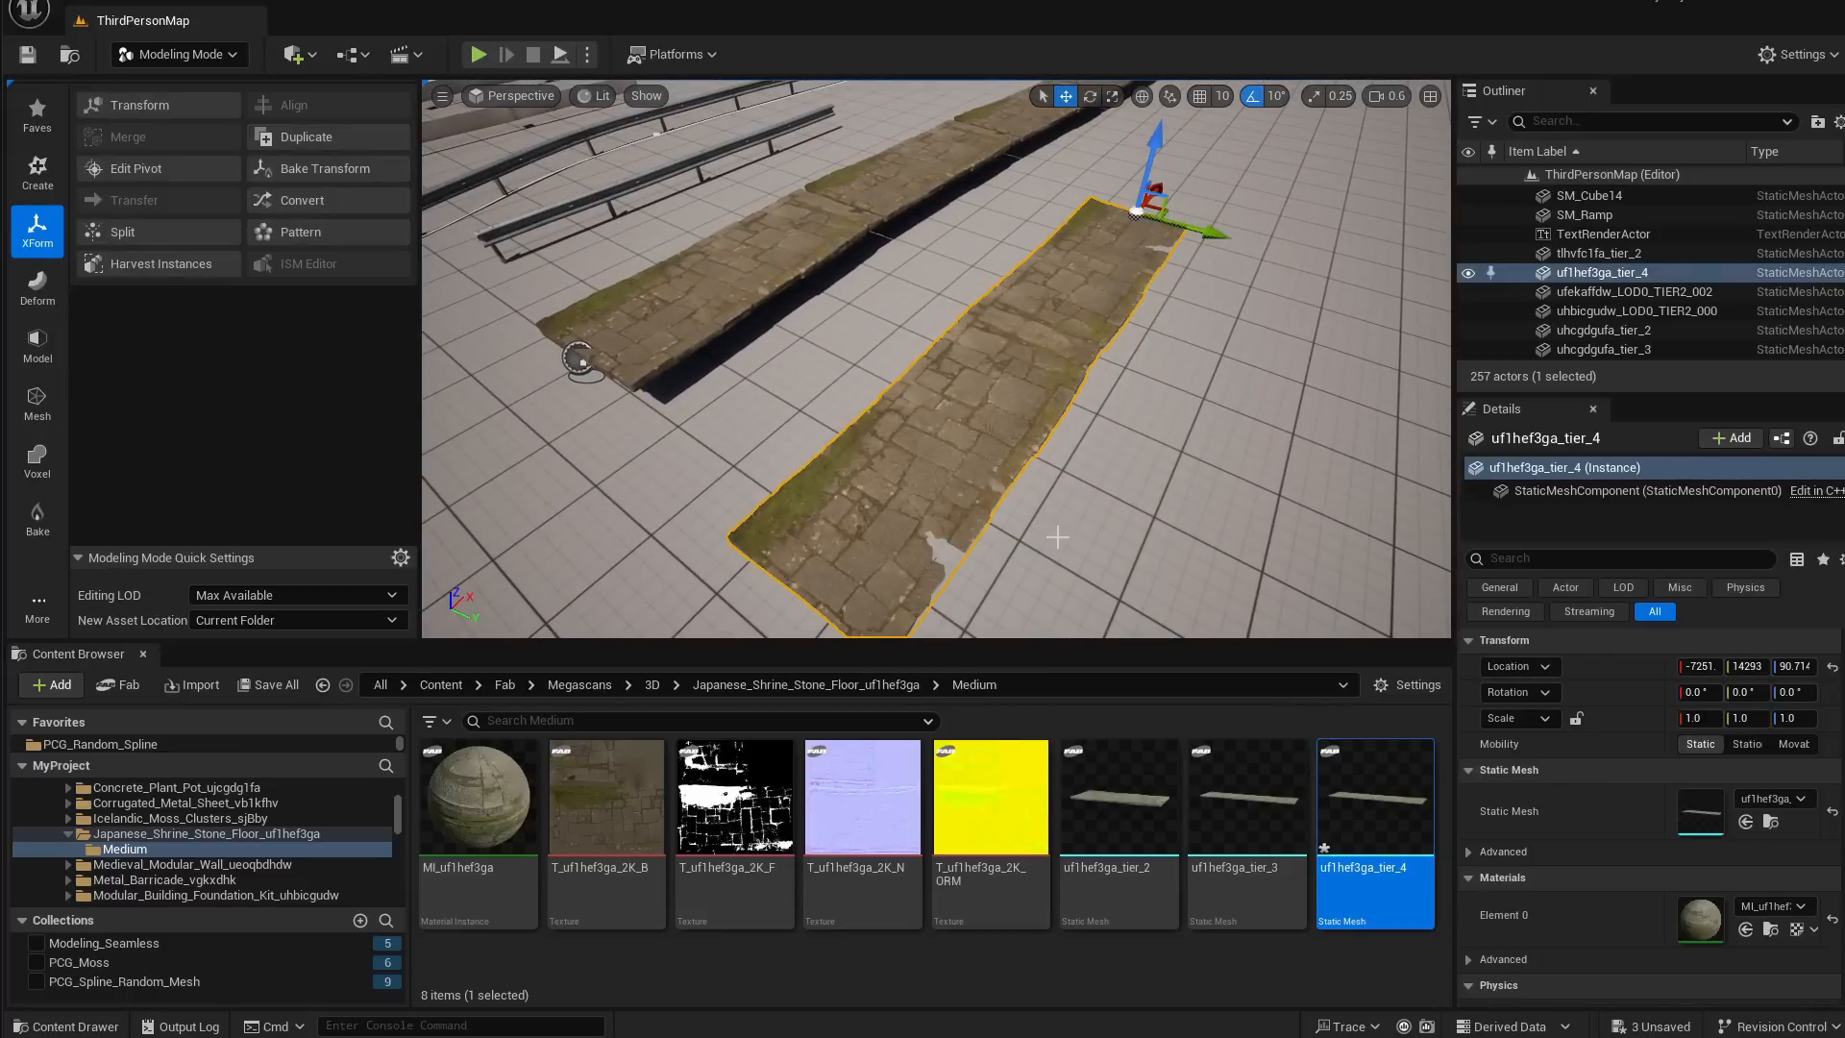
left_click_drag(1153, 173, 1153, 161)
Move the new slab's pivot to the Front box position, lower it to about Z 82.56, and accept the pivot edit
left_click(135, 168)
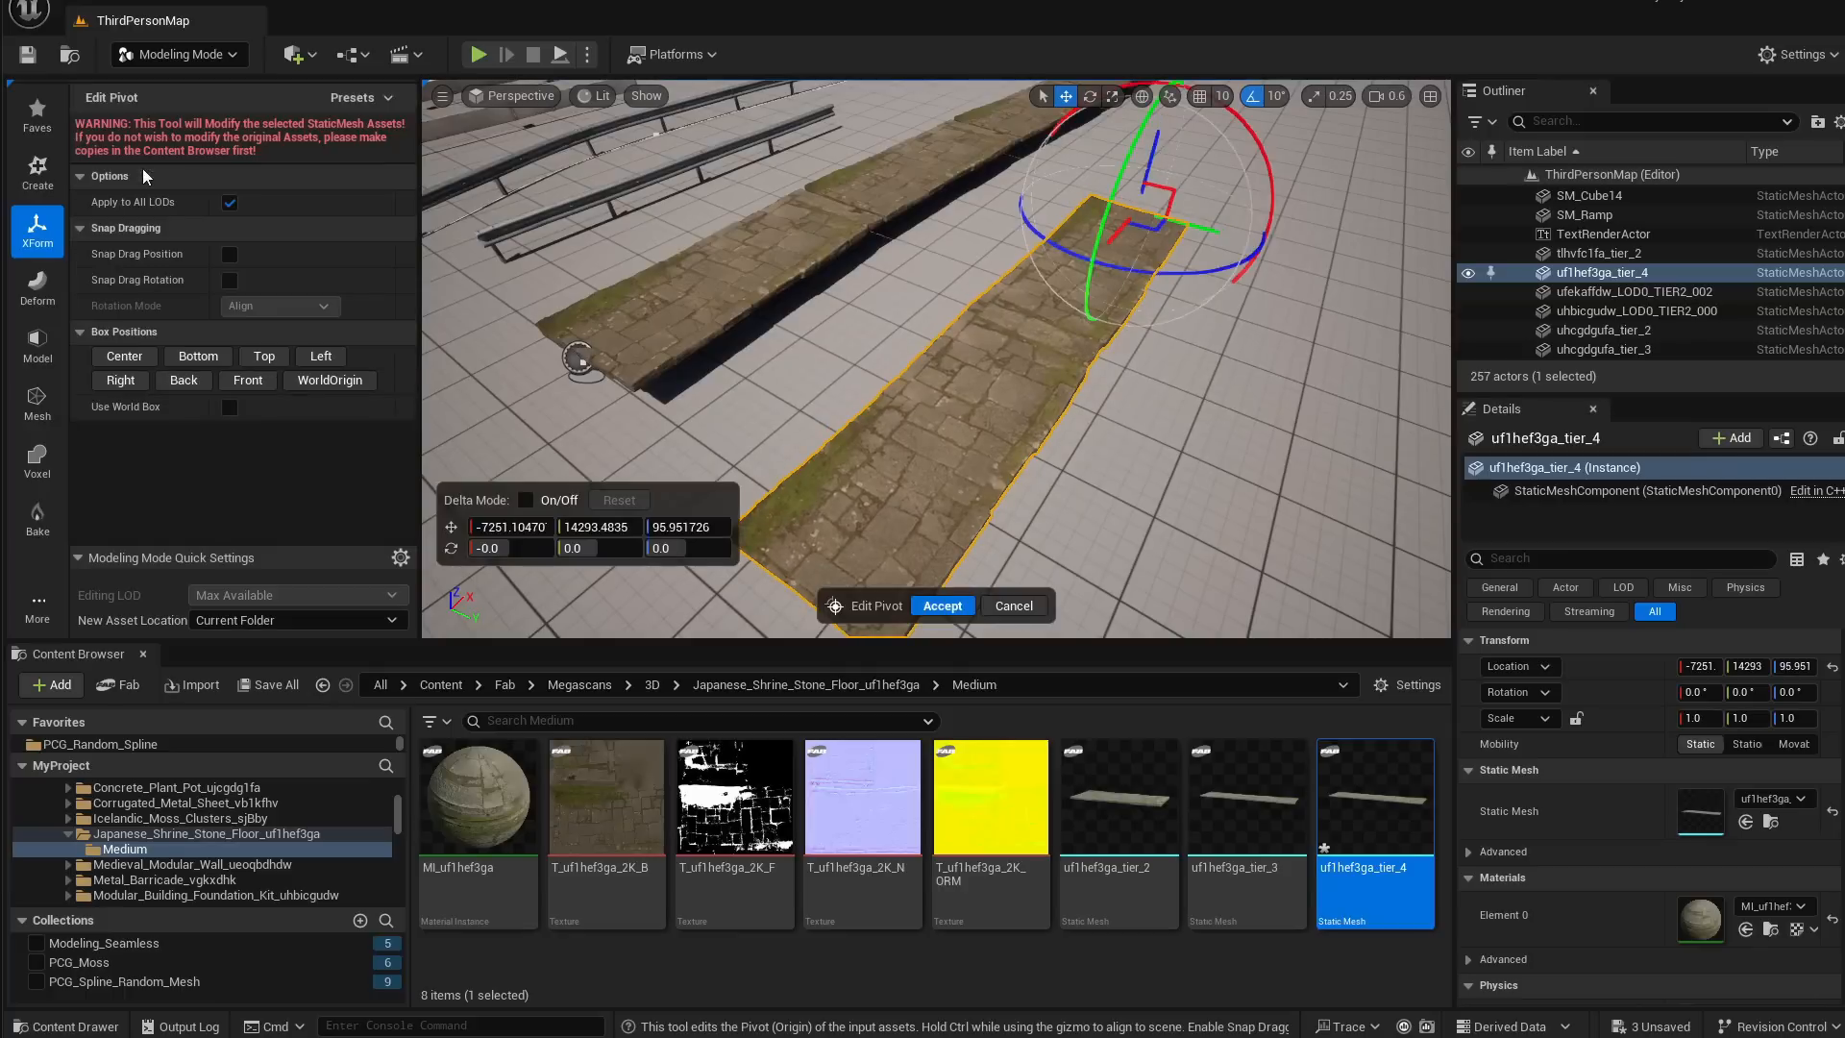
left_click(236, 378)
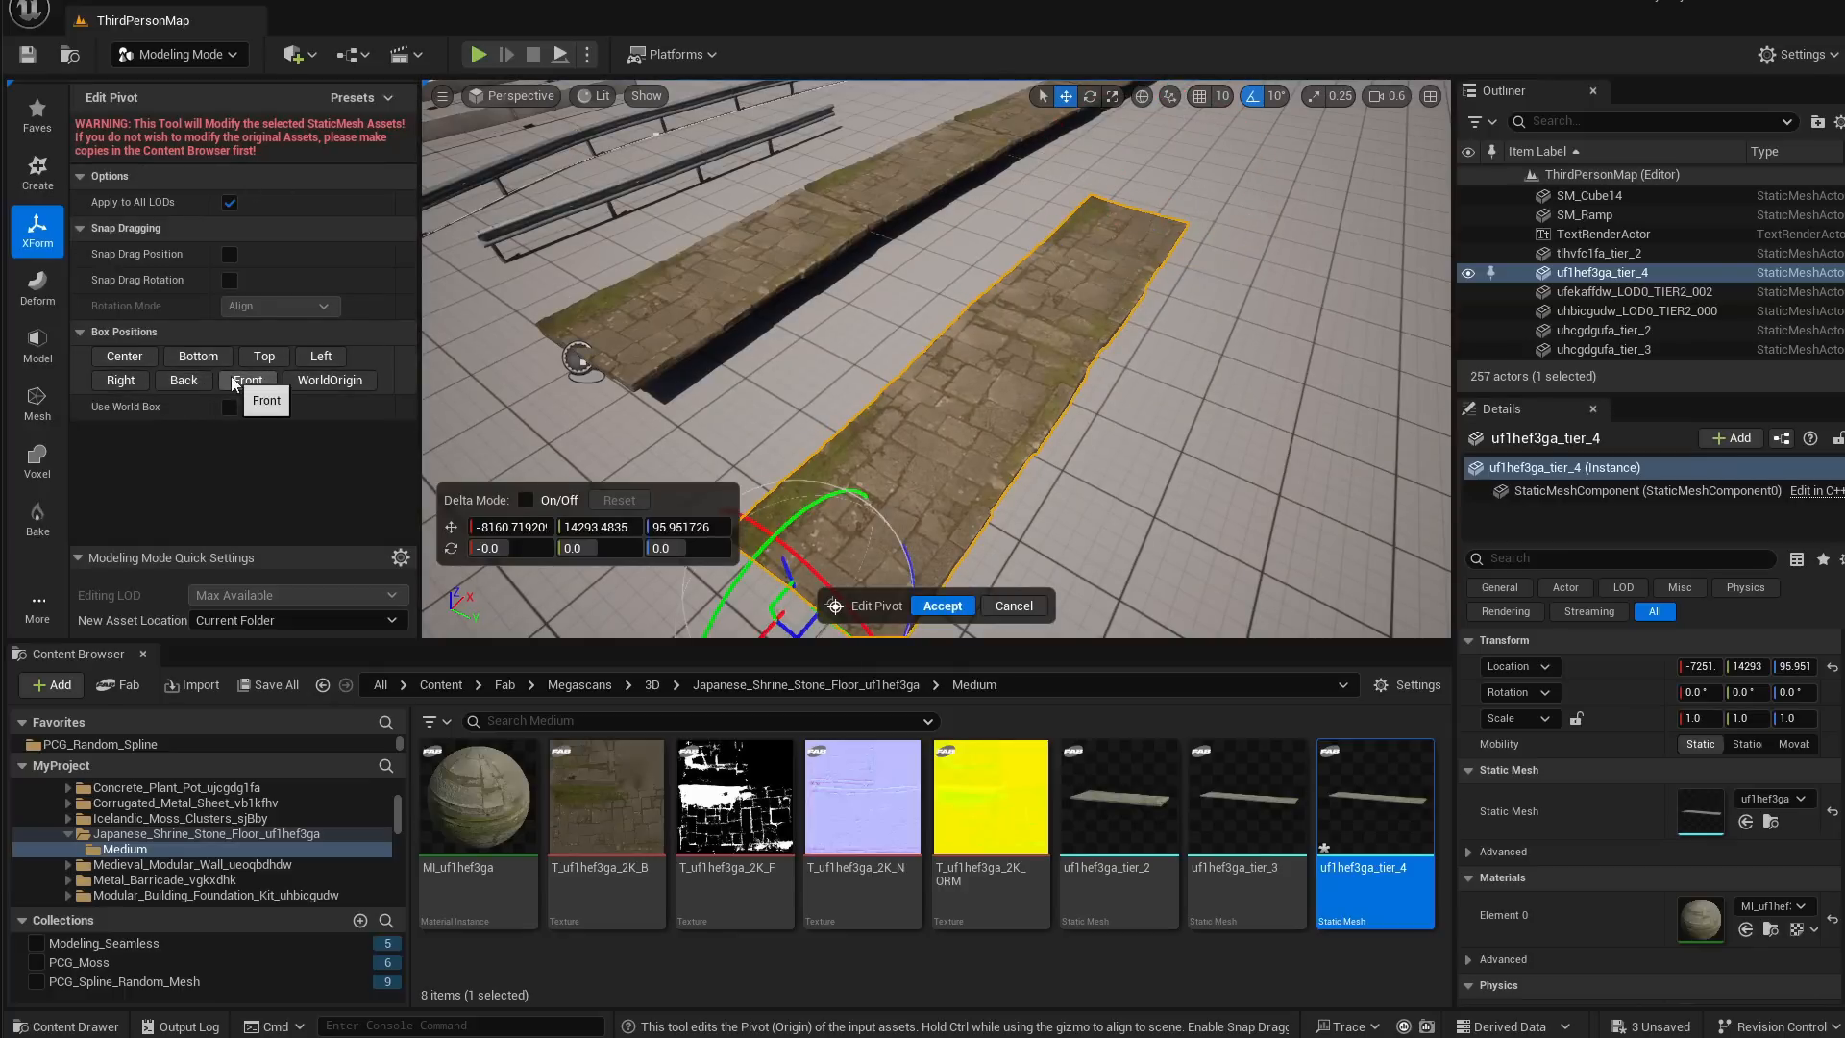
right_click_drag(948, 452, 1018, 339)
left_click_drag(928, 301, 910, 372)
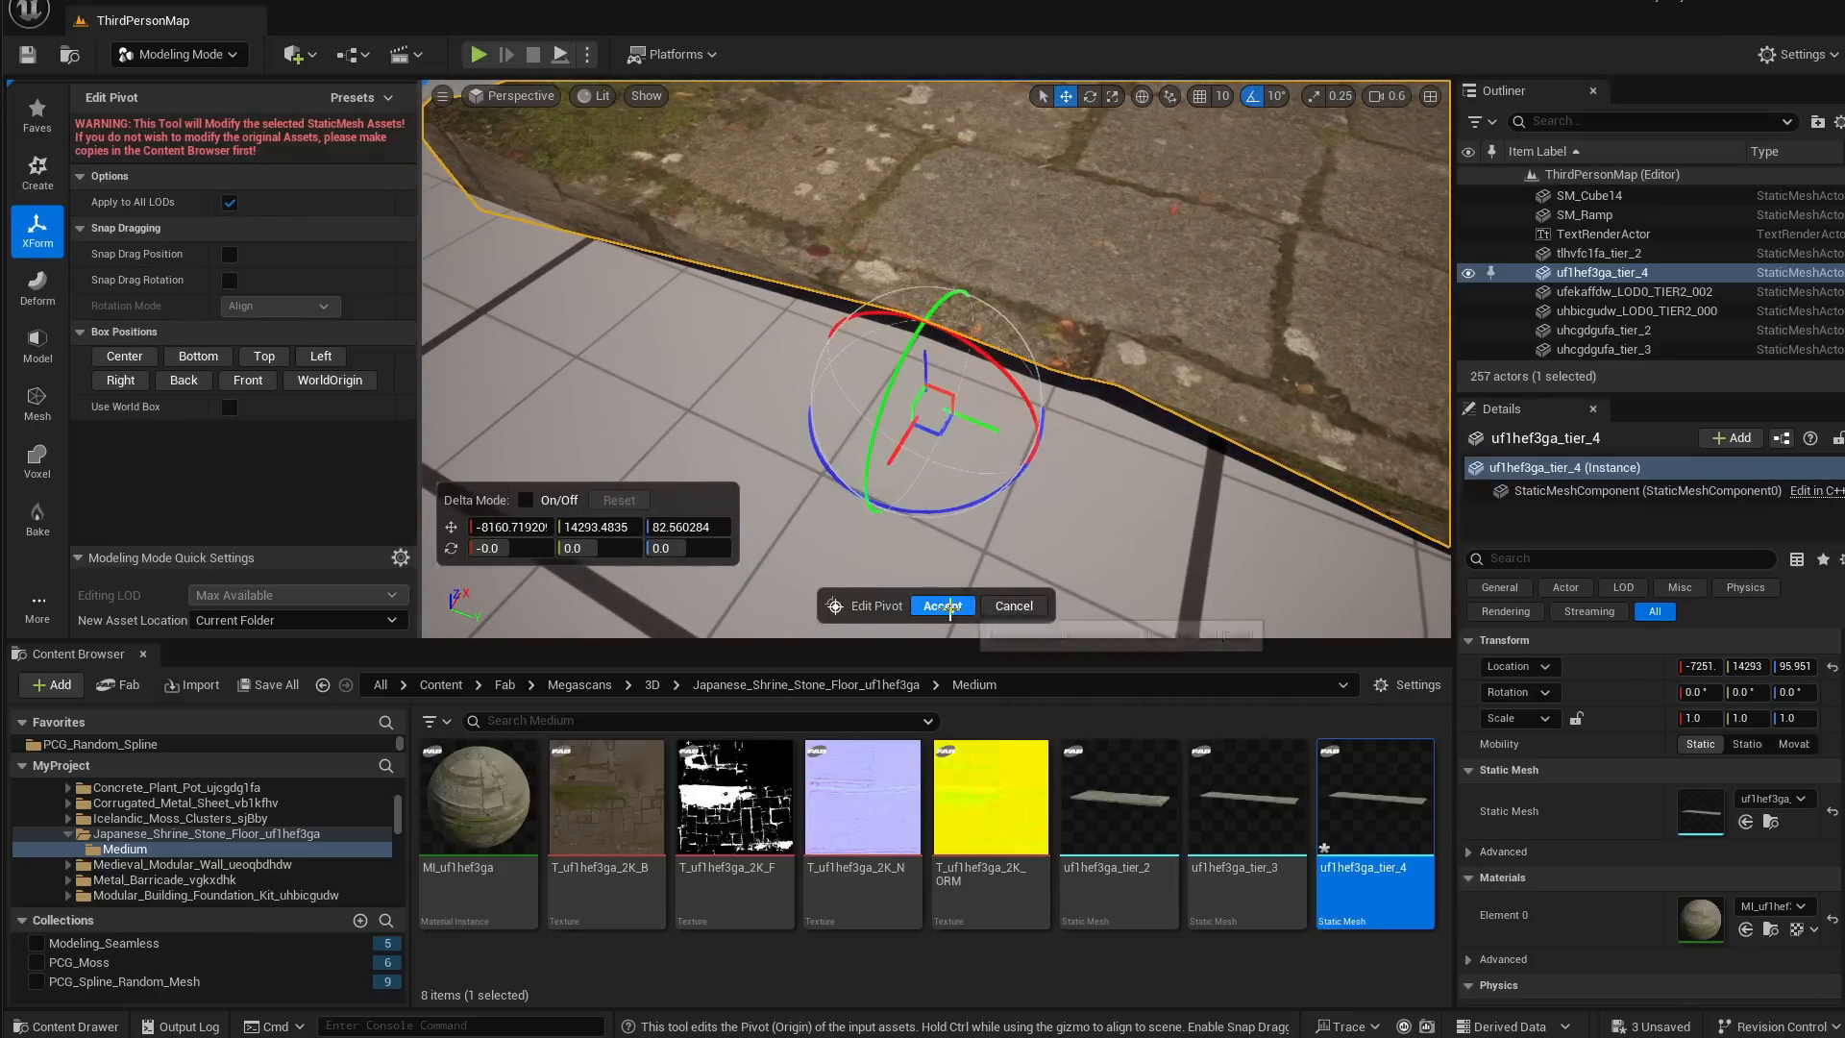
left_click(949, 607)
right_click_drag(948, 577, 865, 480)
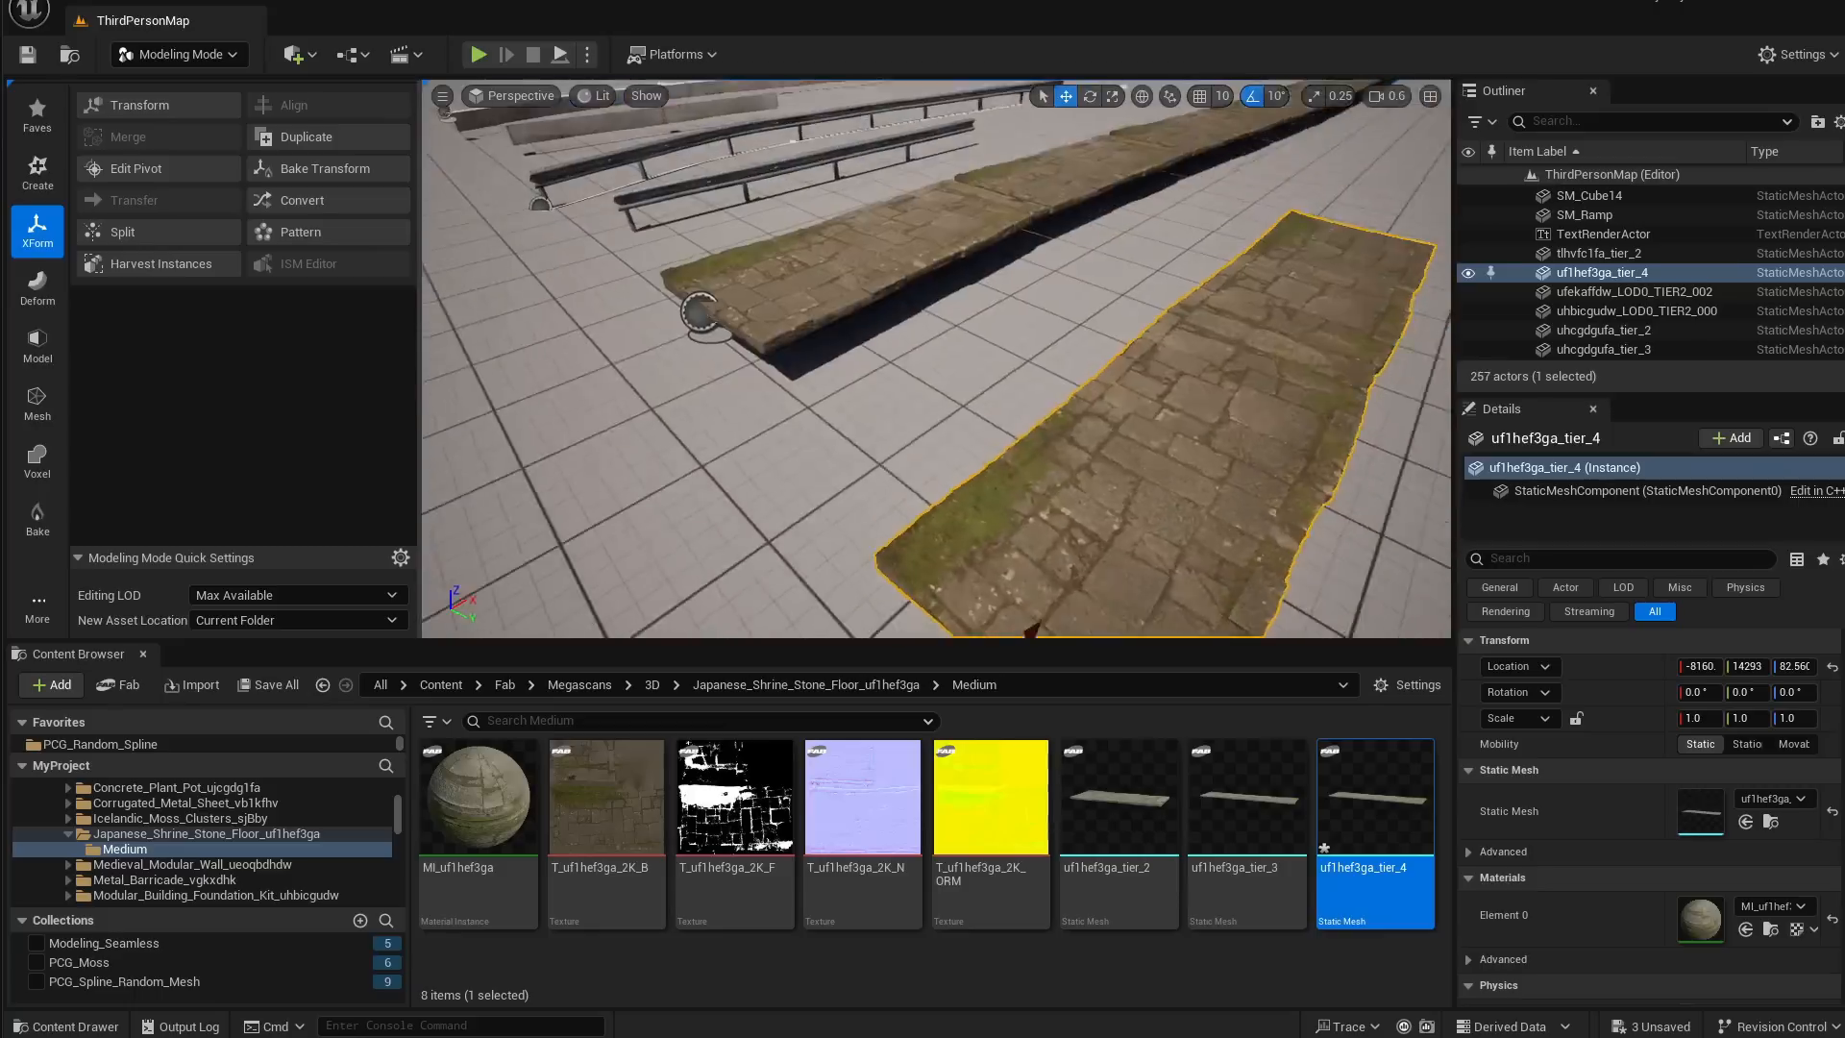
Assign uf1hef3ga_tier_4 as the mesh of BP_RoadPCG2's first Curved Items entry and inspect the road's seams
mouse_move(1169, 353)
right_mouse_down()
mouse_move(1149, 278)
mouse_move(1178, 374)
mouse_move(1170, 354)
right_mouse_up()
left_click(1131, 413)
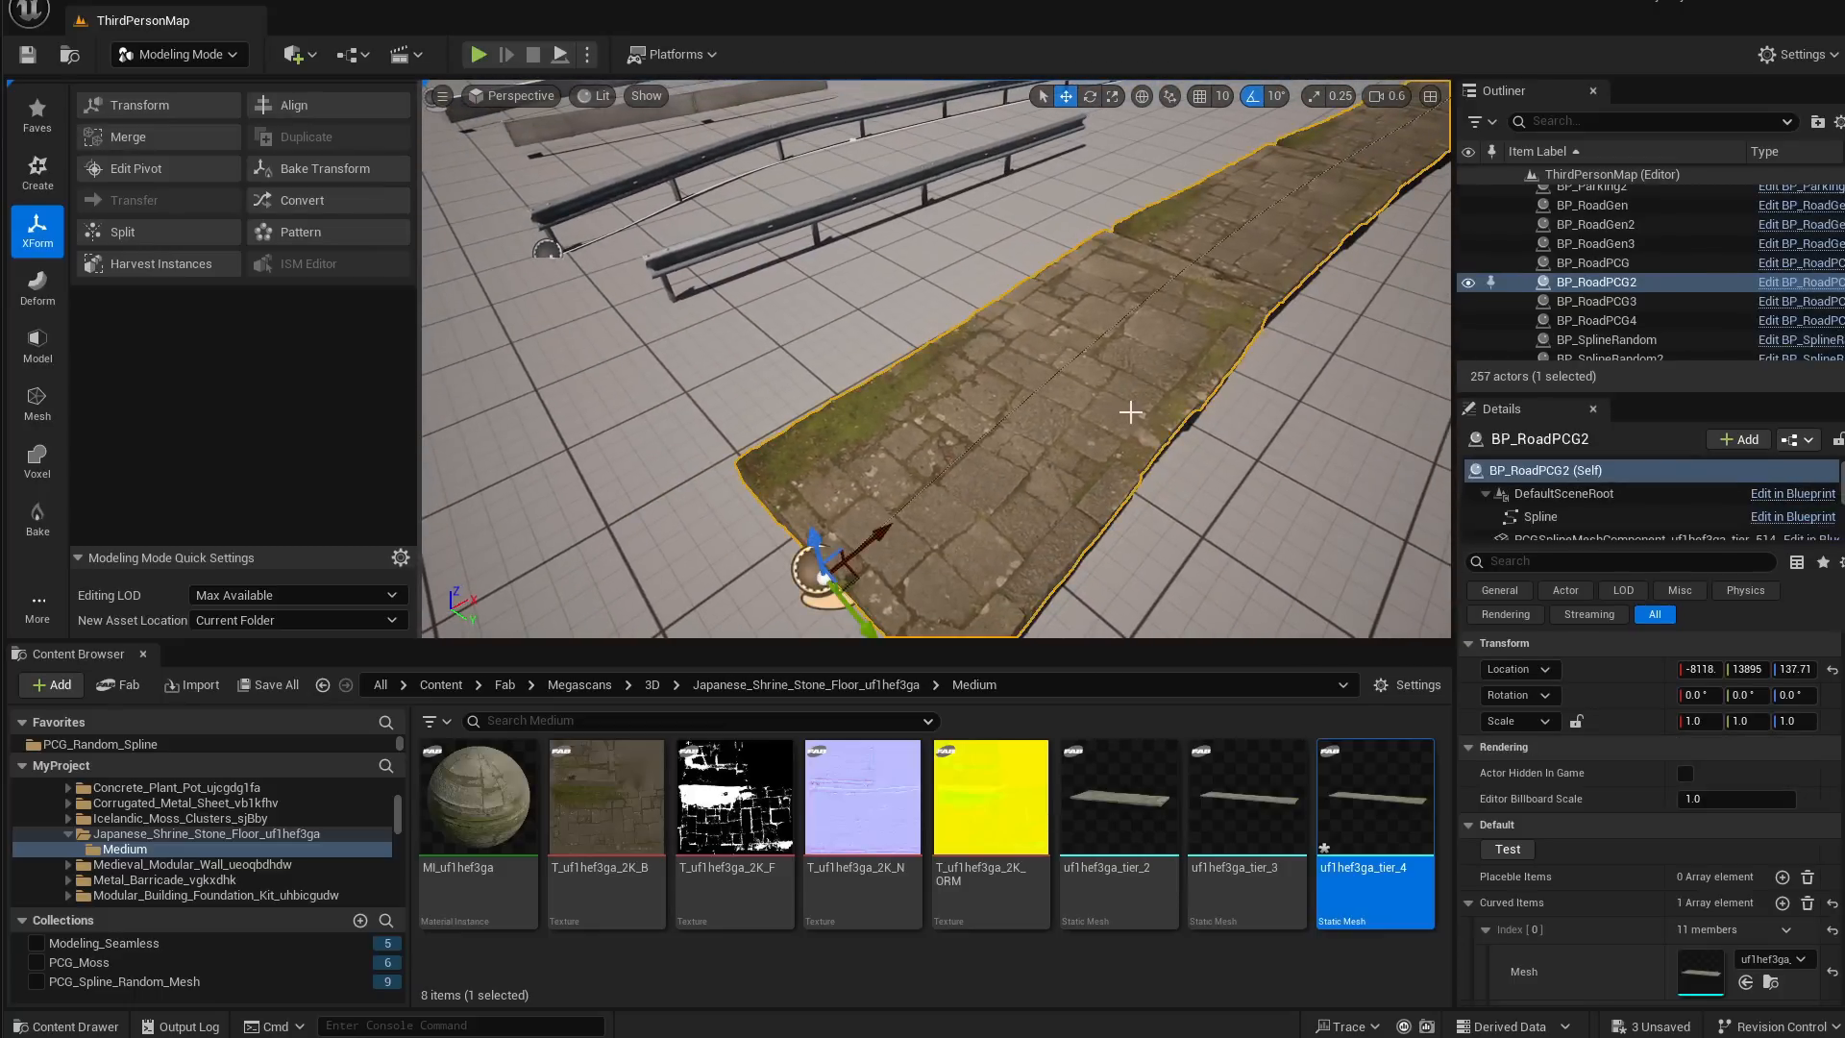
right_click_drag(1131, 412, 1124, 390)
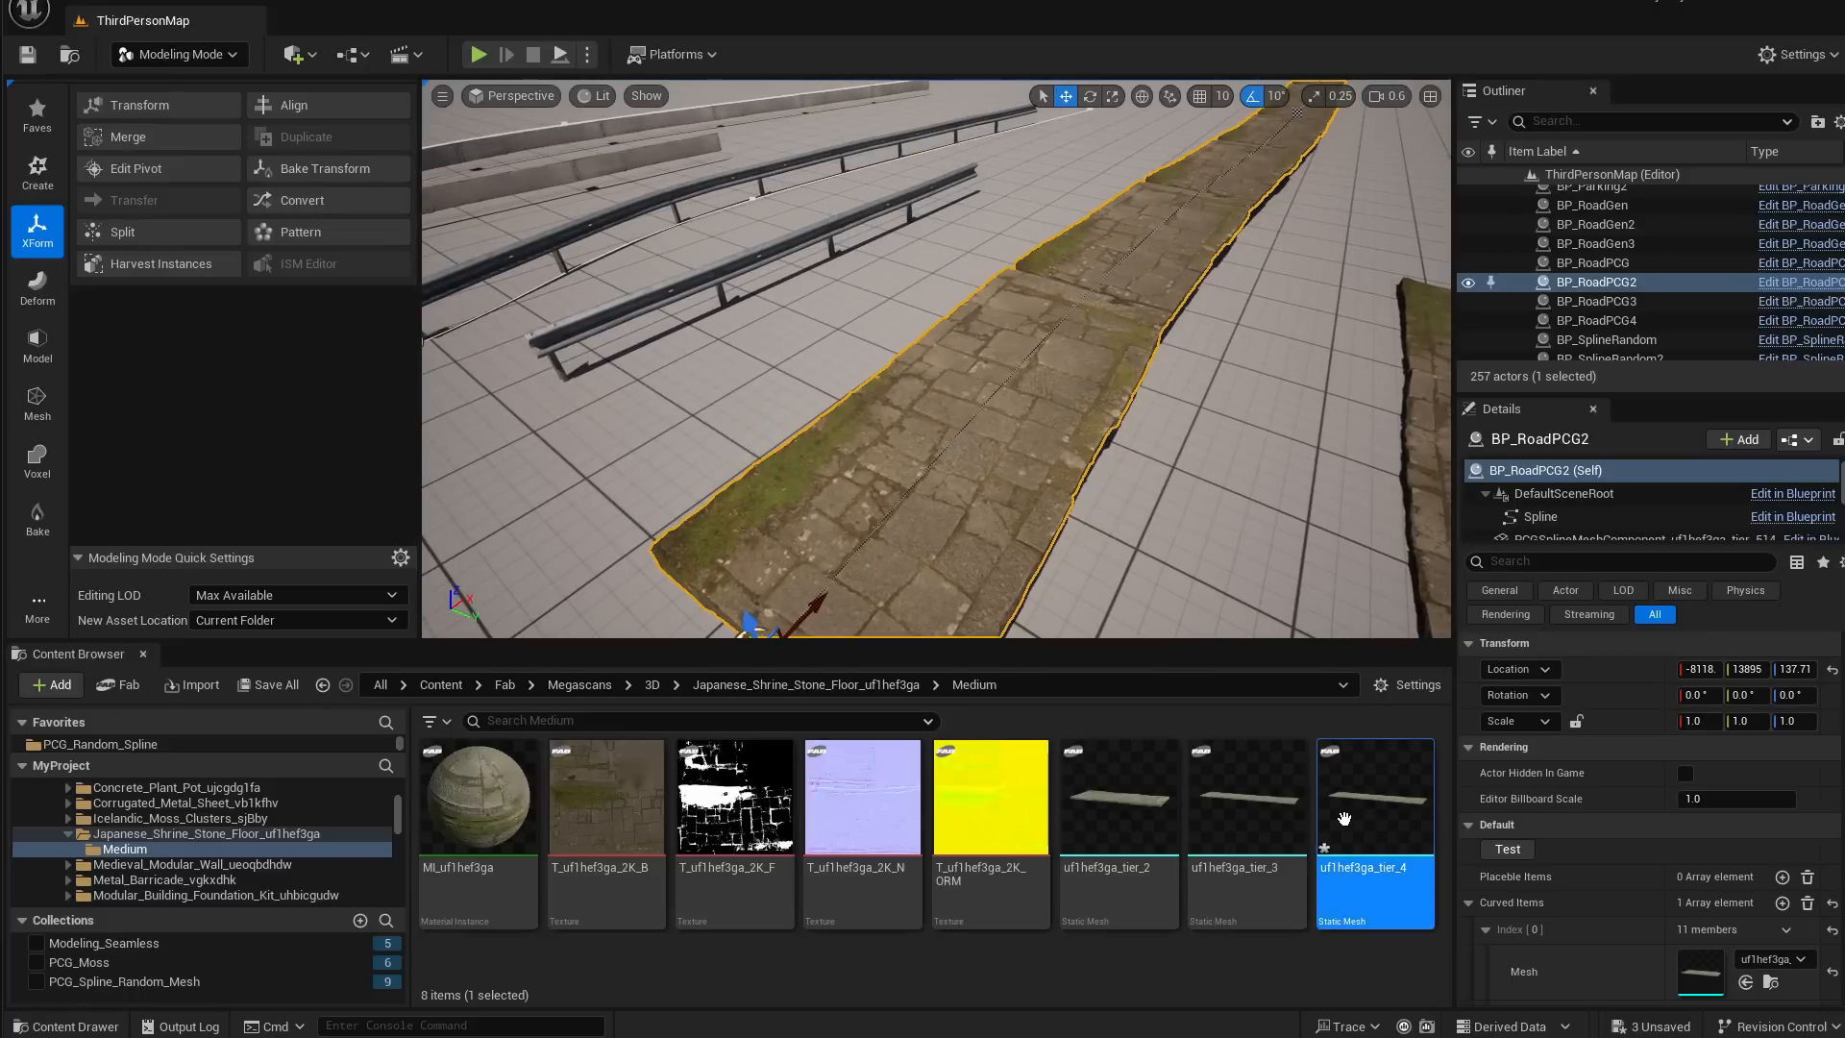
left_click_drag(1375, 807, 1707, 971)
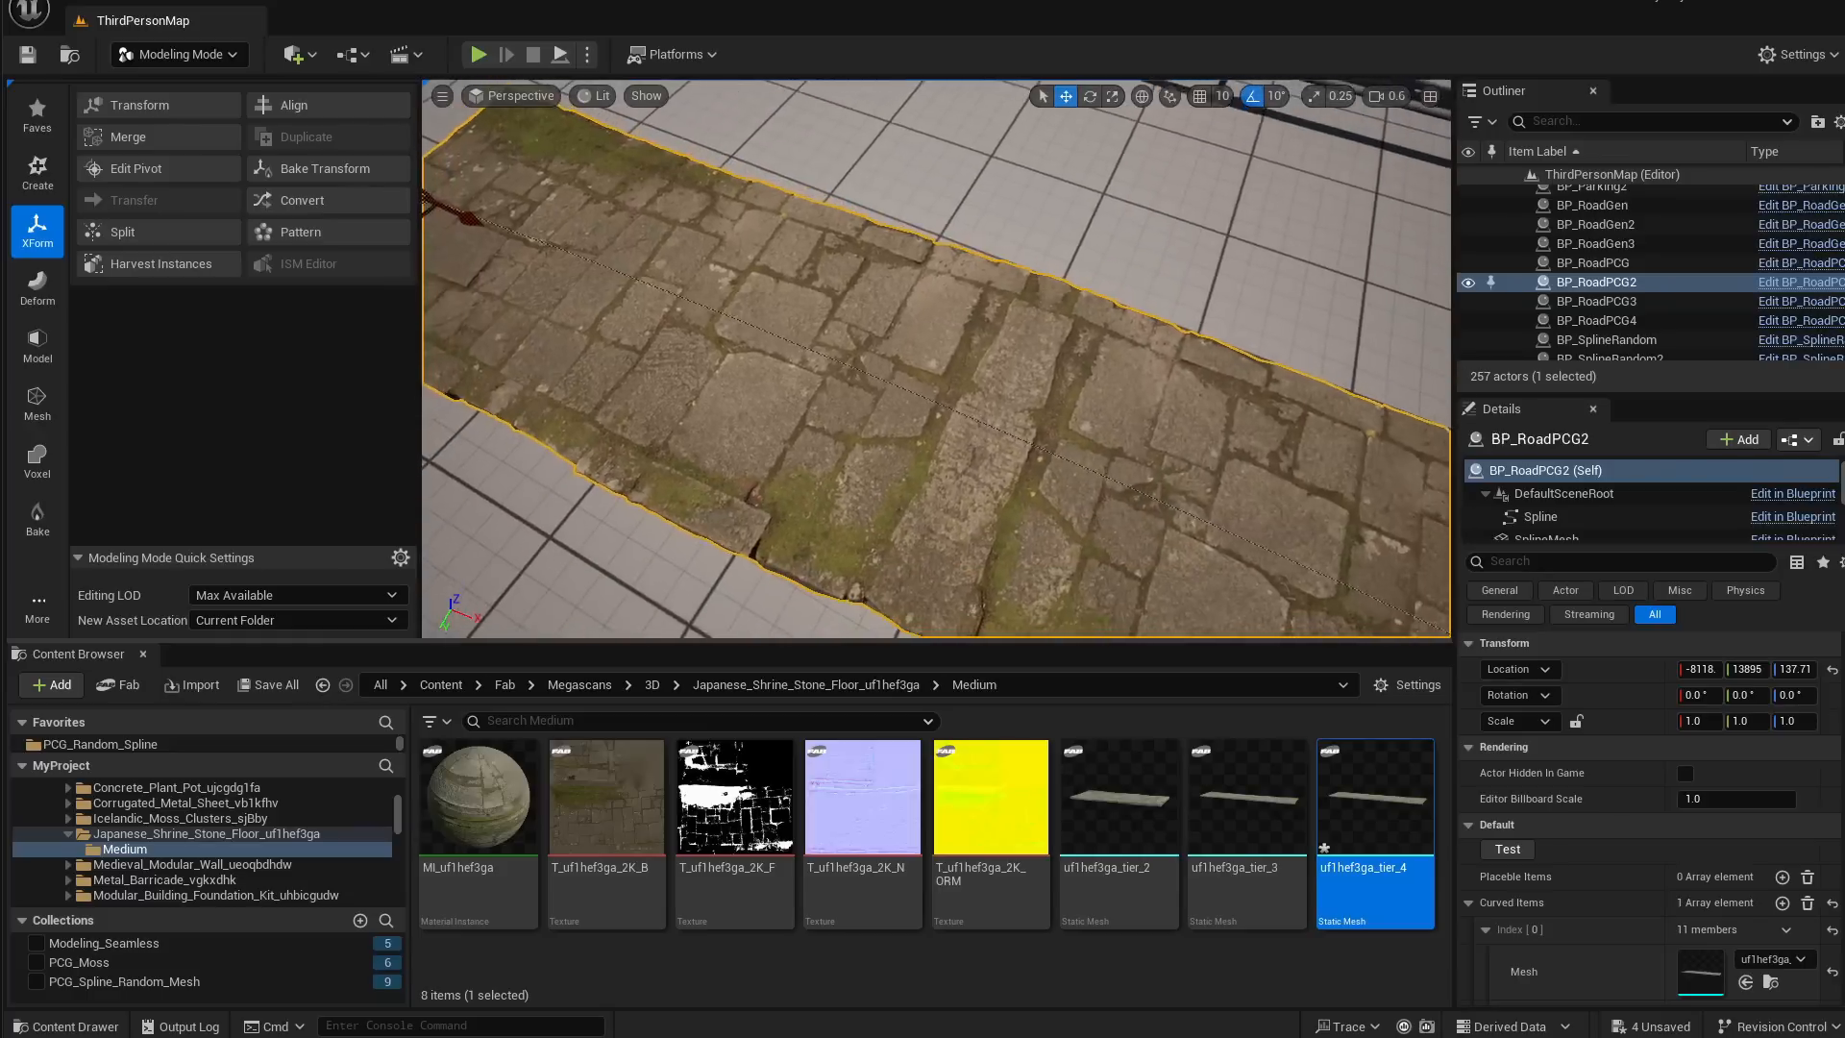
right_click_drag(1000, 366, 480, 365)
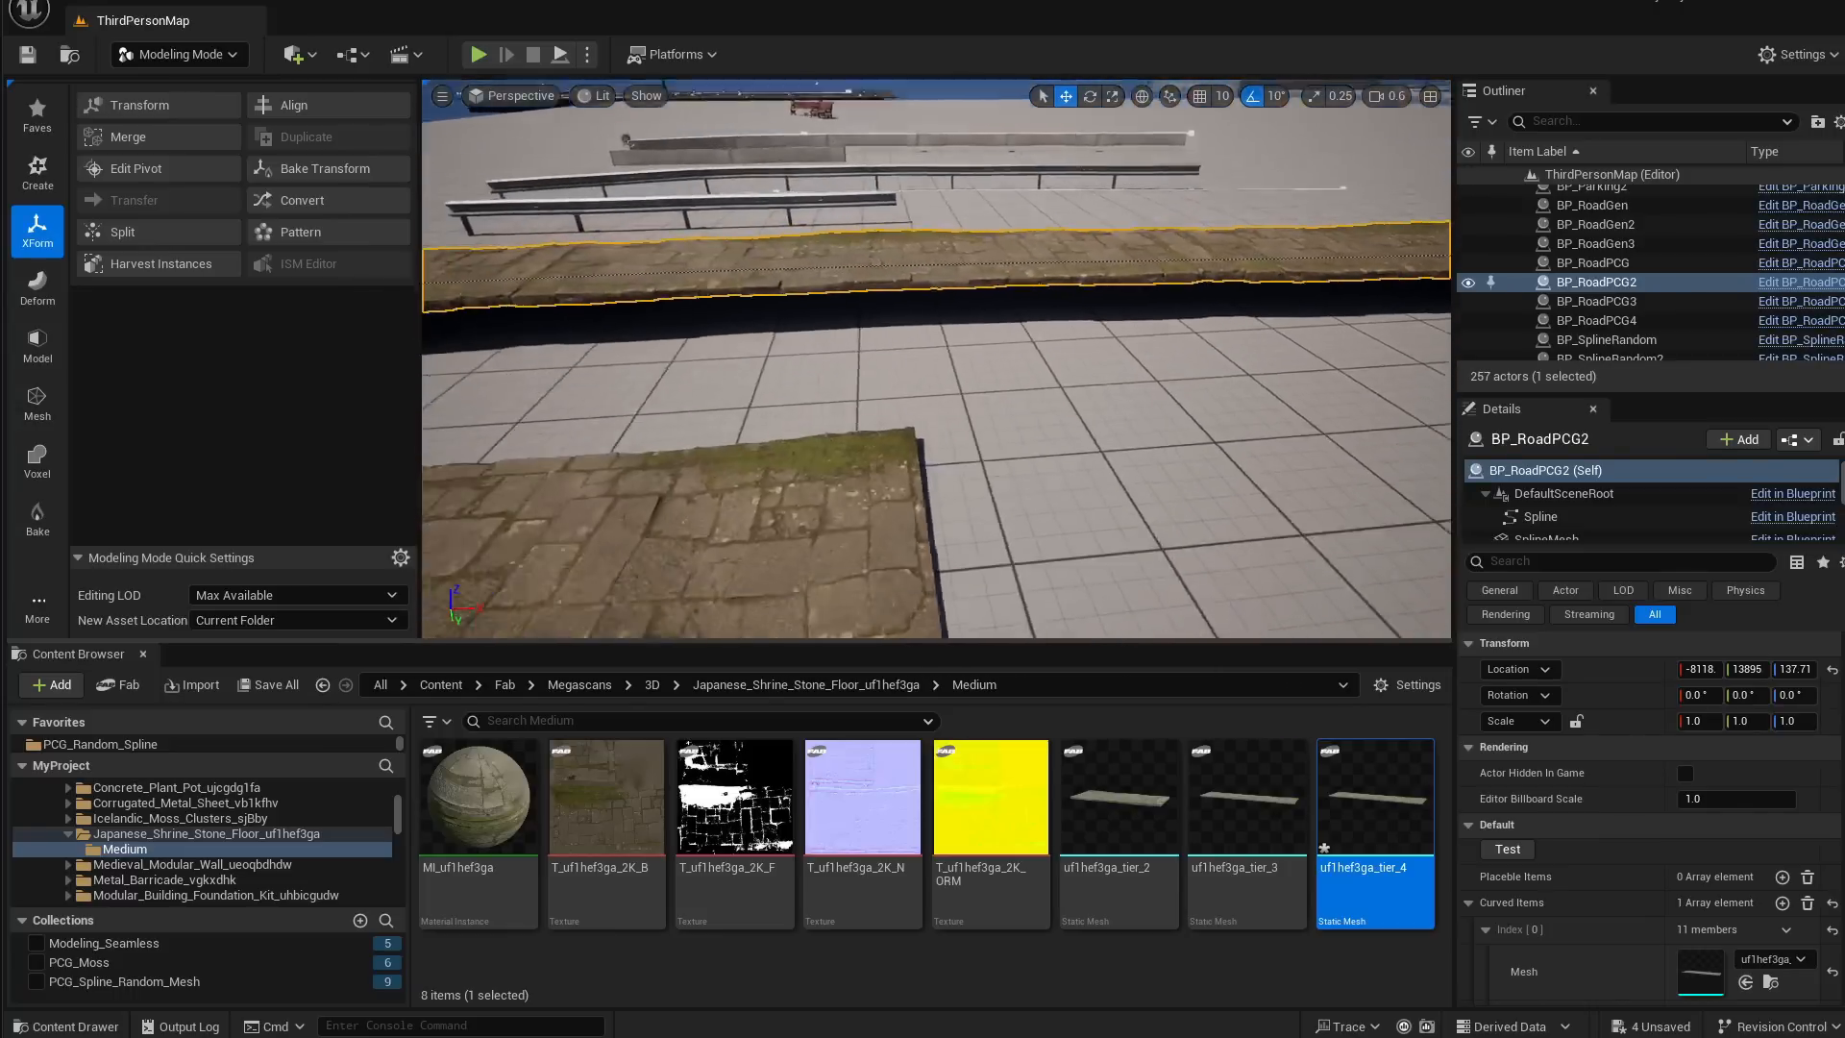
right_click_drag(1144, 380, 1297, 319)
right_click_drag(1105, 249, 911, 323)
Delete the second guardrail segment, SM_uh1kaewga_tier_3, to view the first segment's open end, and undo the deletion
left_click(1288, 396)
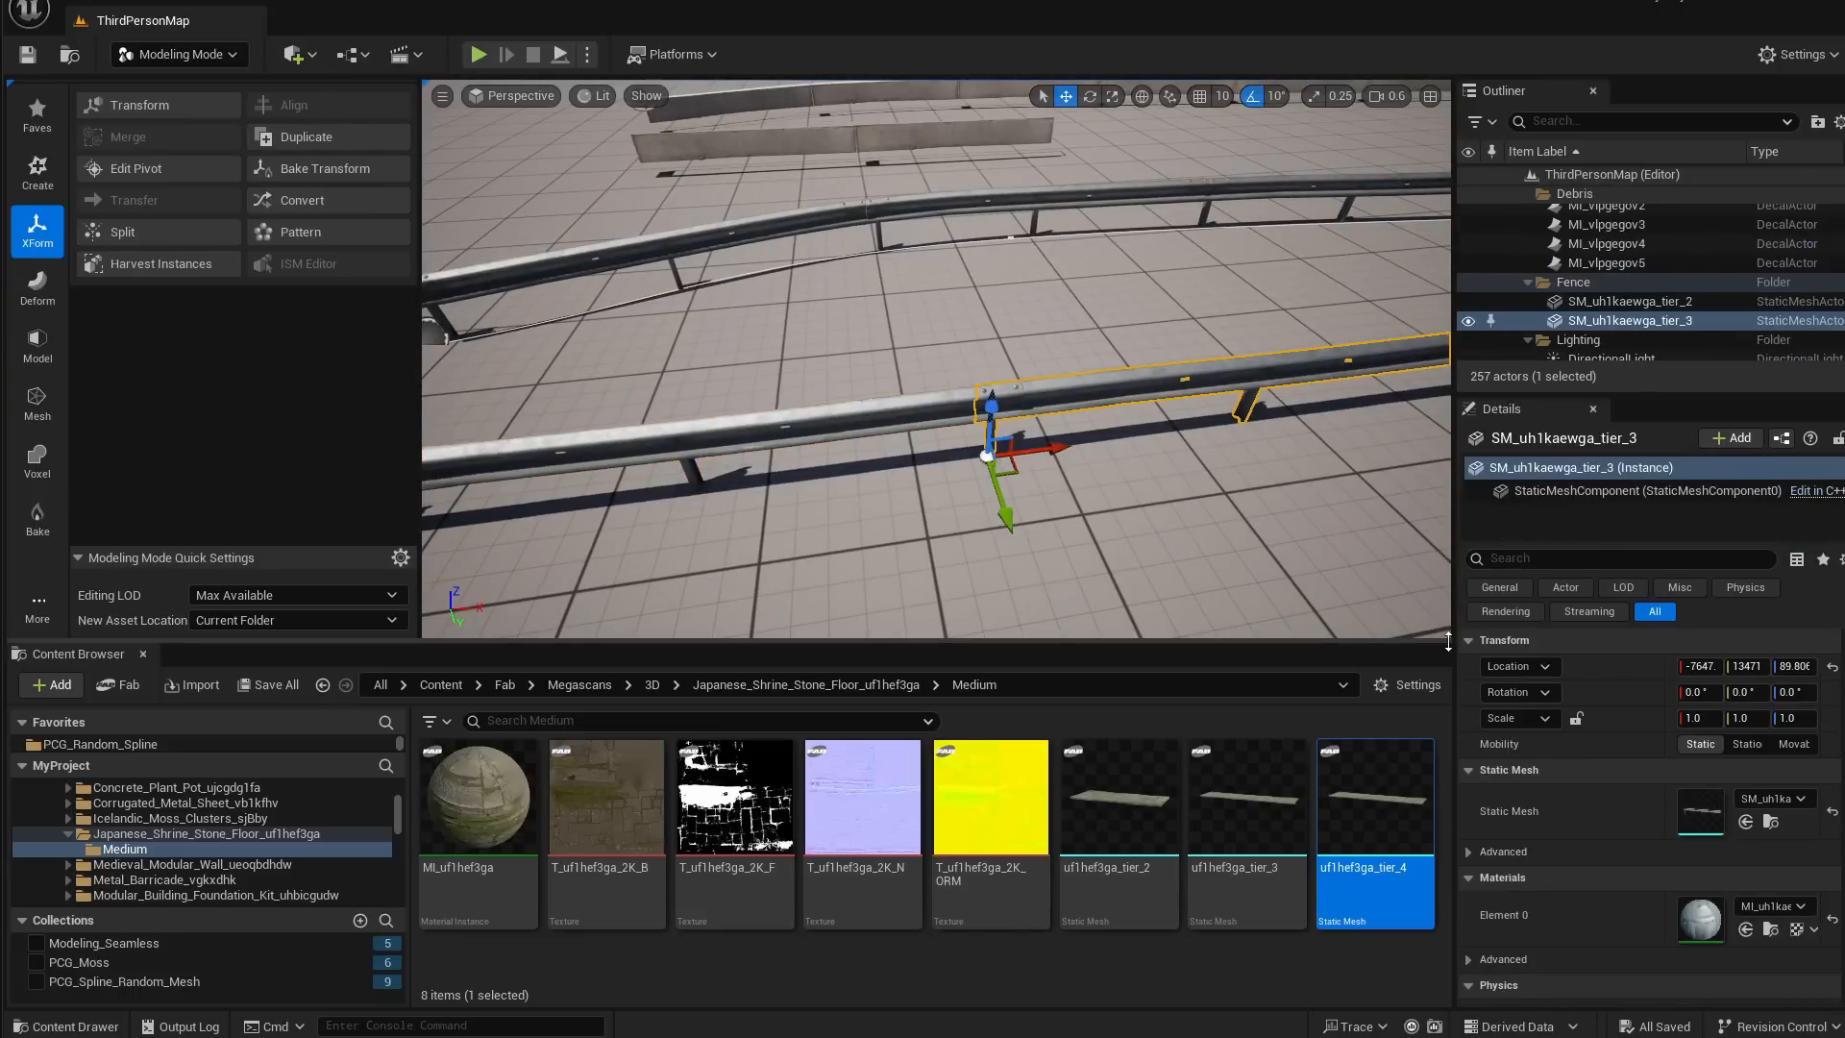
left_click_drag(1448, 642, 1505, 674)
key("Delete")
right_click_drag(1132, 447, 1239, 554)
key("ctrl+z")
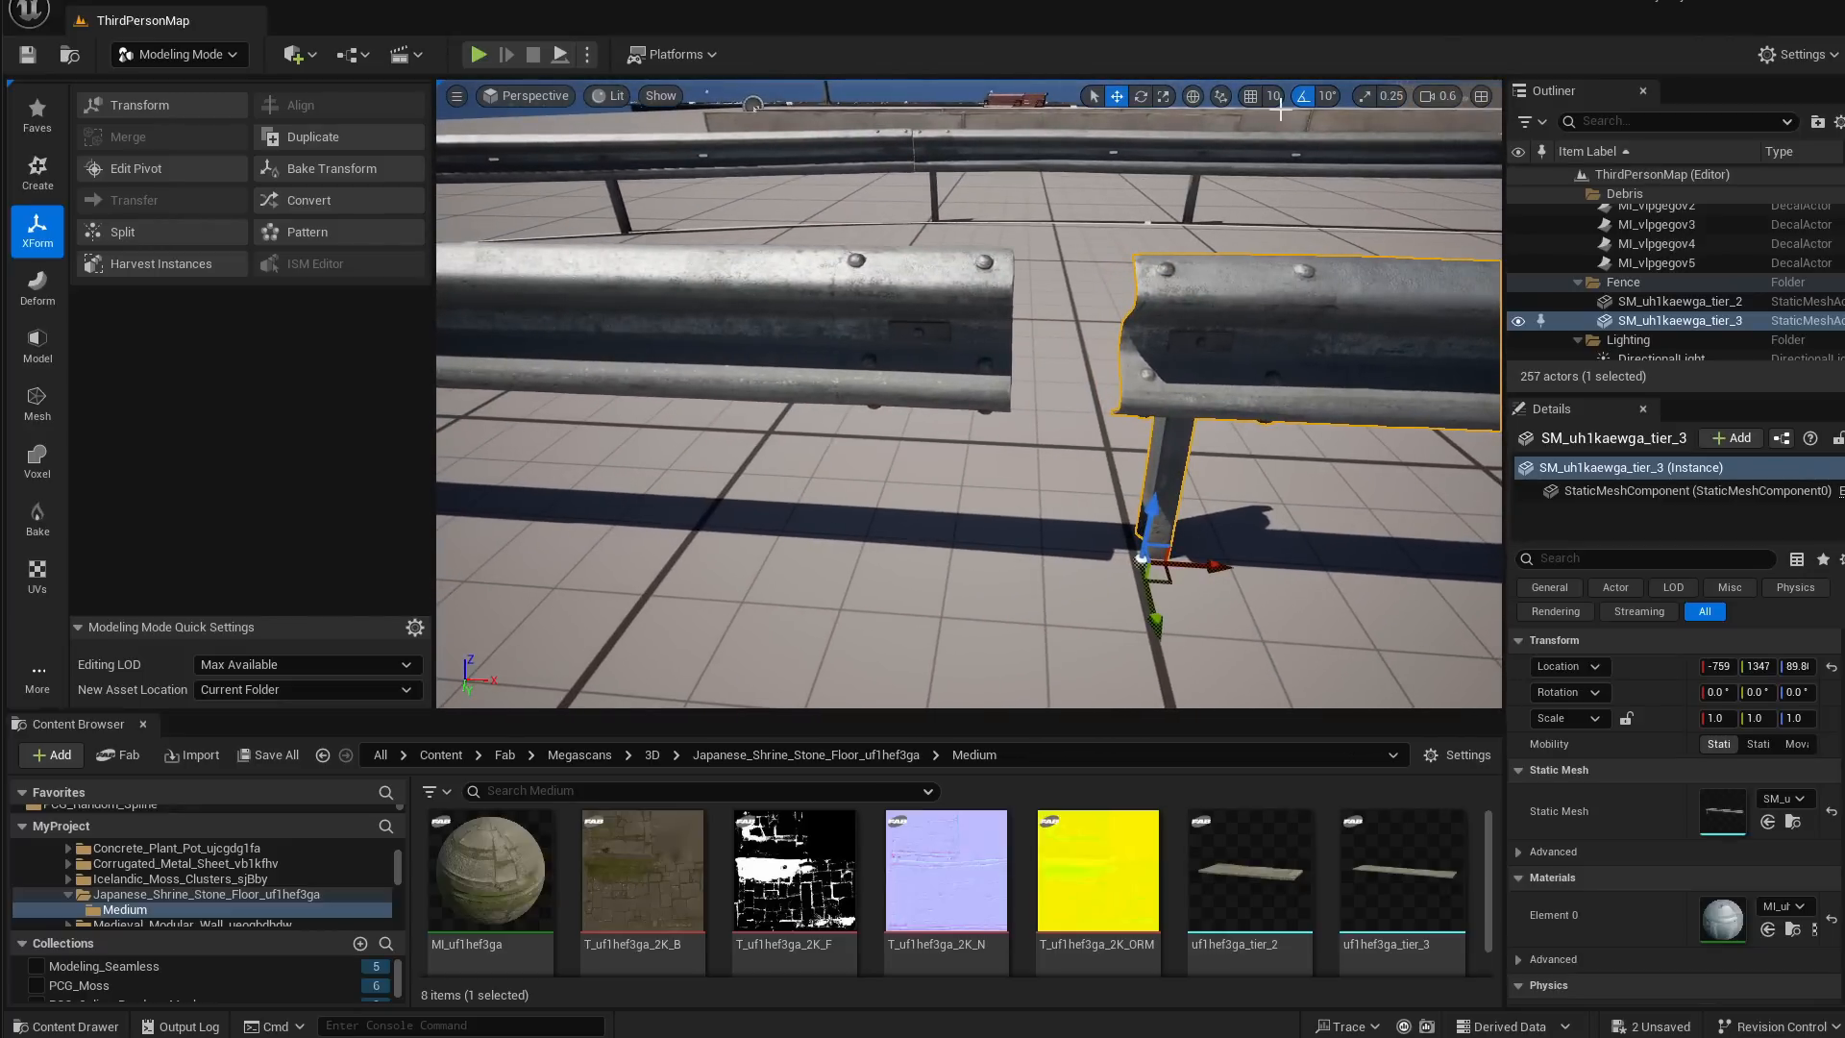
Slide the second guardrail segment along X over the first one's end and partly back to compare how they join
left_click_drag(1223, 567, 1015, 535)
right_click_drag(1015, 536, 1057, 524)
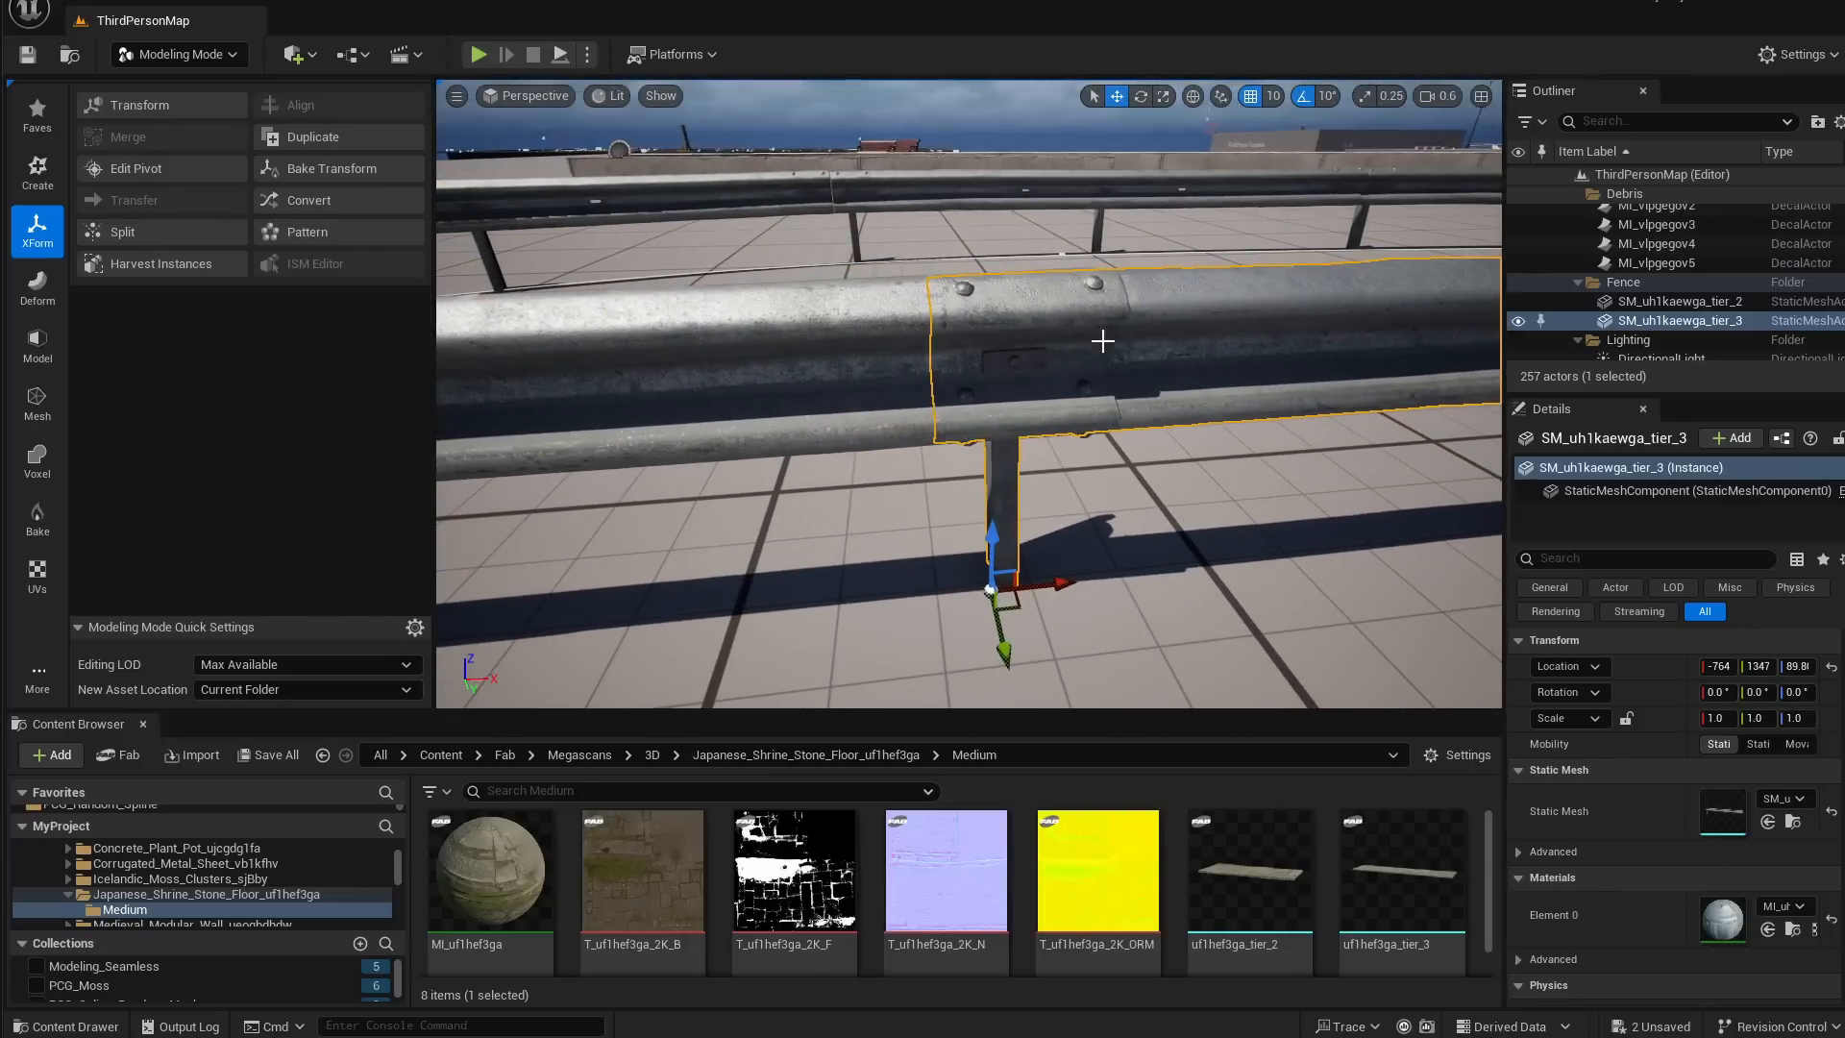
right_click_drag(1102, 340, 1076, 342)
mouse_move(1171, 441)
right_mouse_down()
mouse_move(1115, 446)
mouse_move(1172, 448)
right_mouse_up()
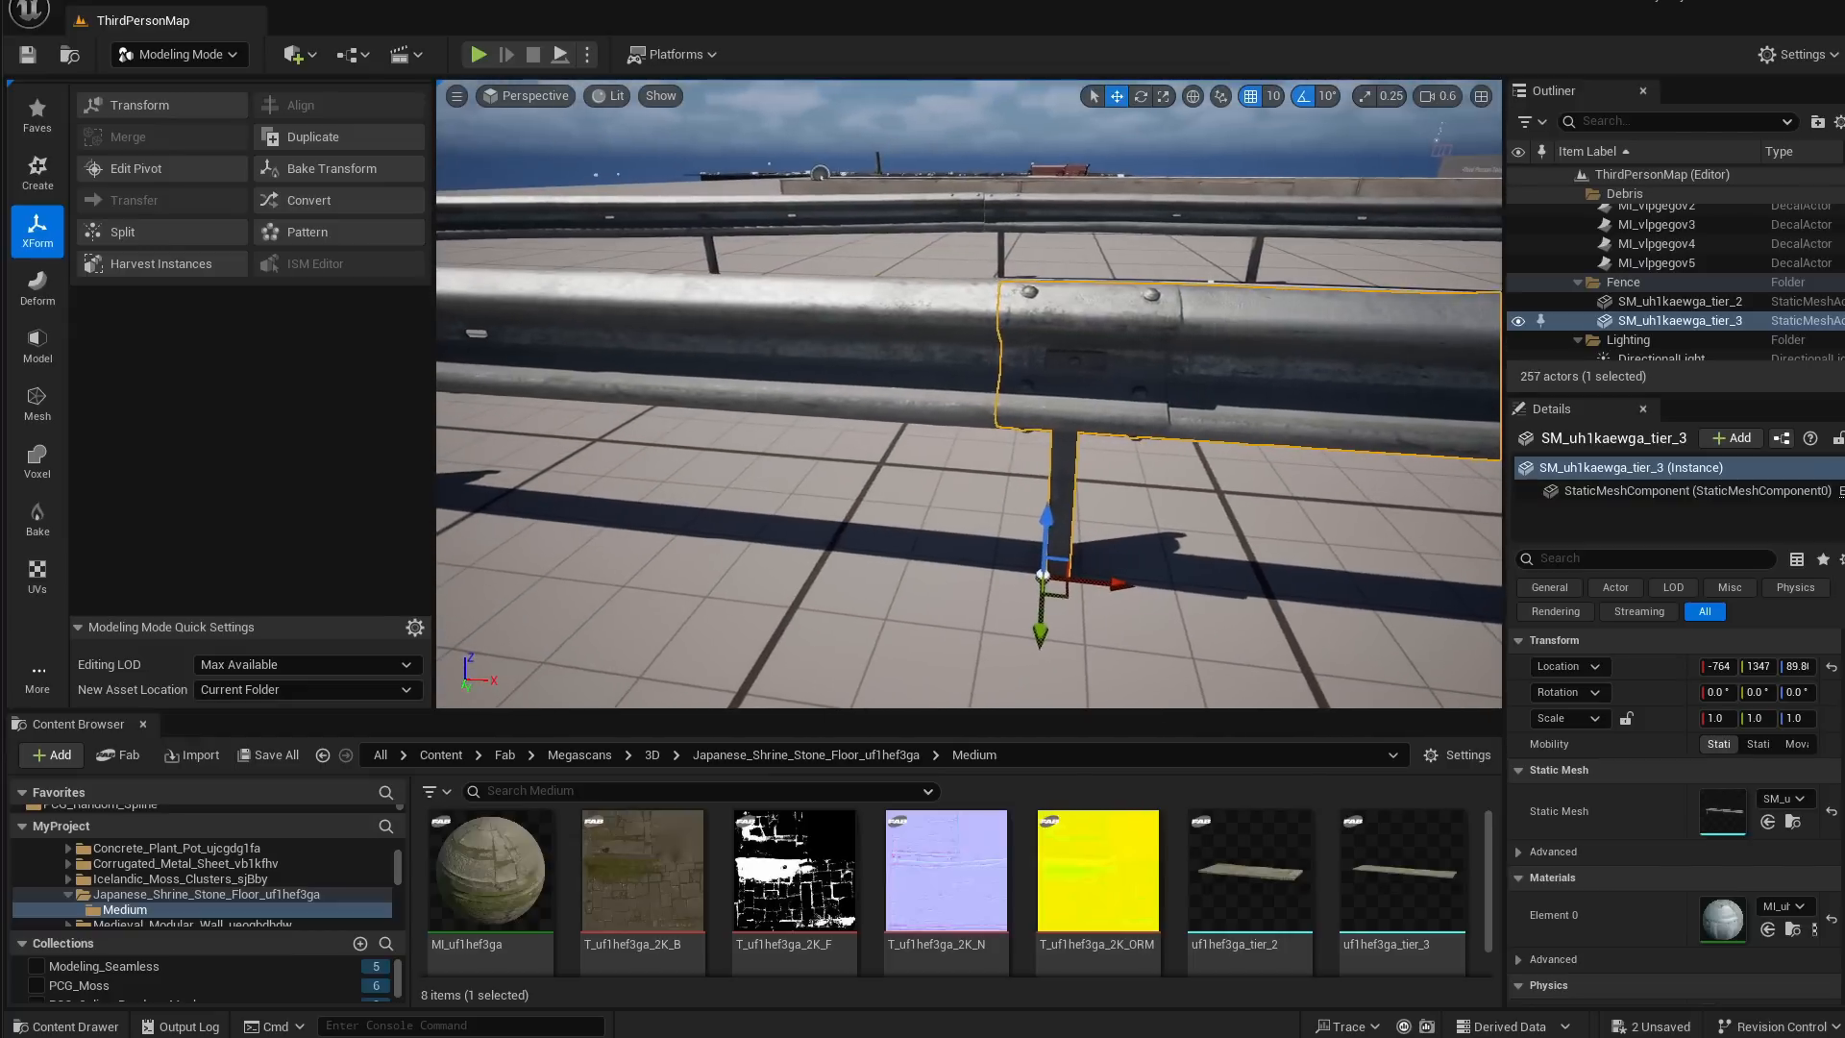
right_click_drag(1174, 605, 1139, 619)
left_click_drag(1104, 519, 1208, 533)
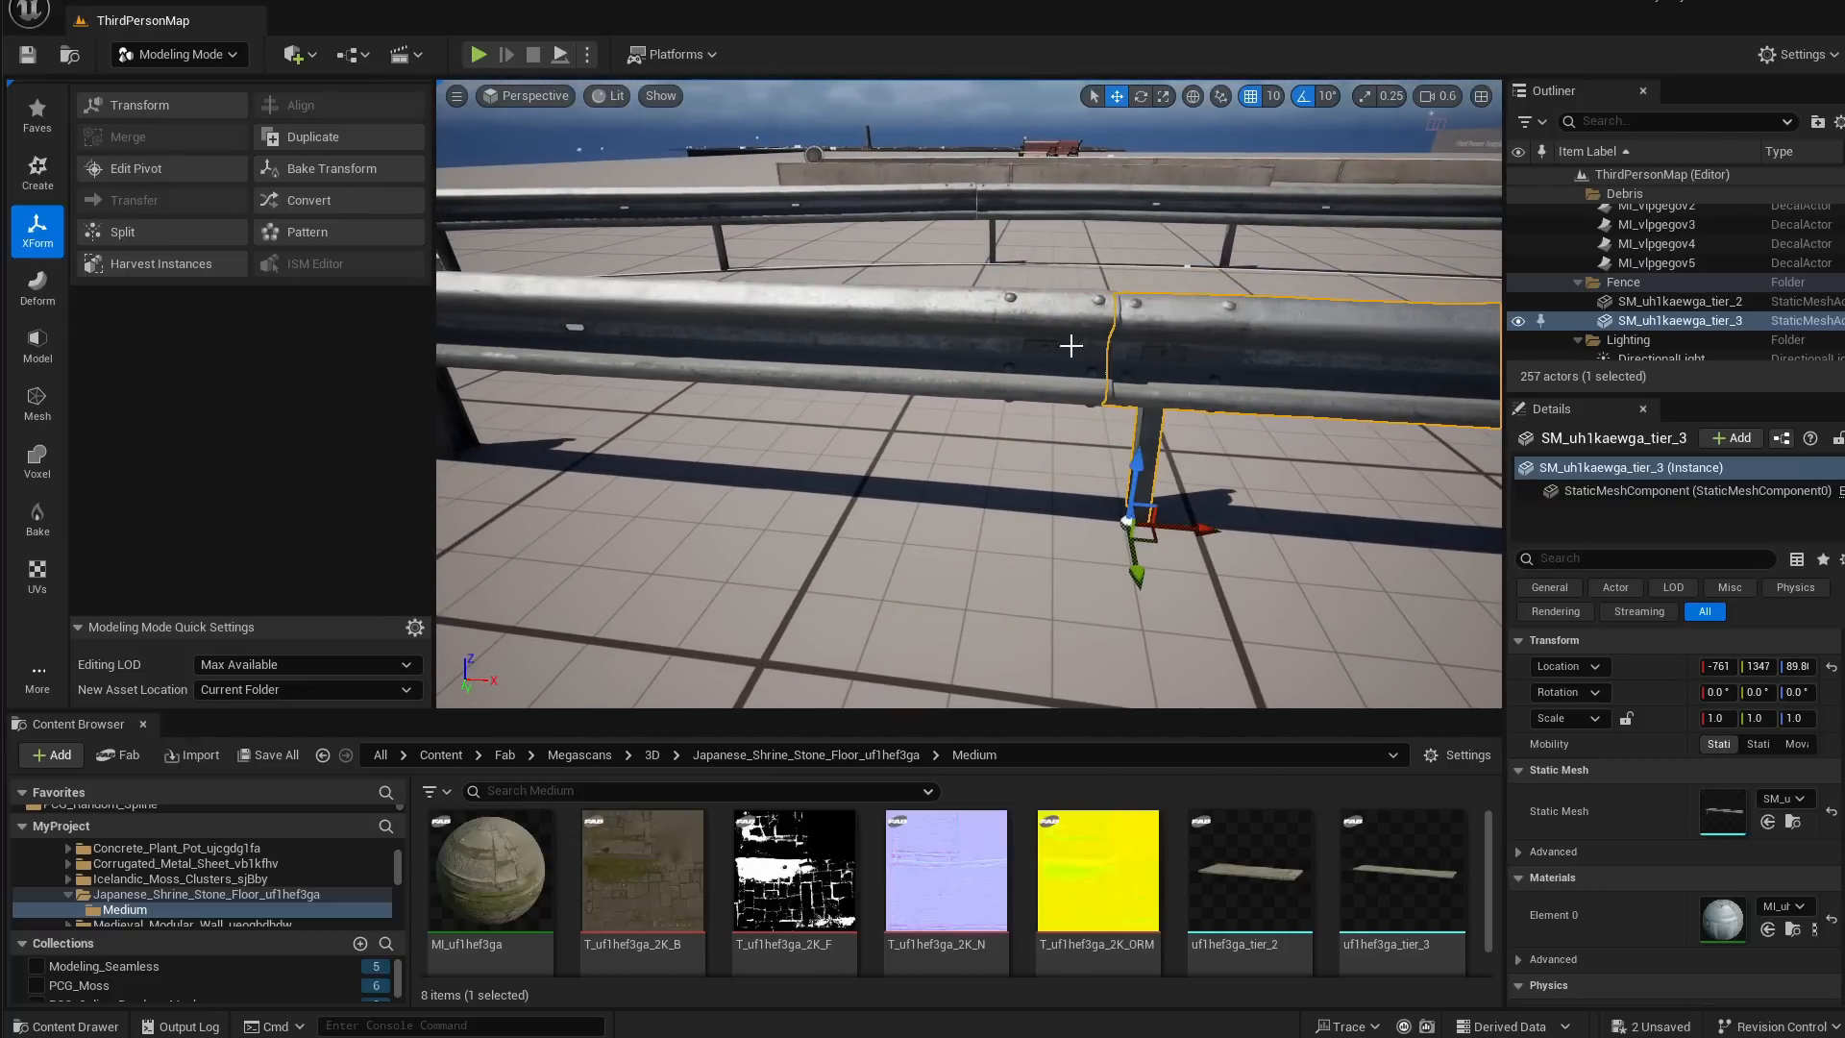
right_click_drag(1068, 339, 1124, 386)
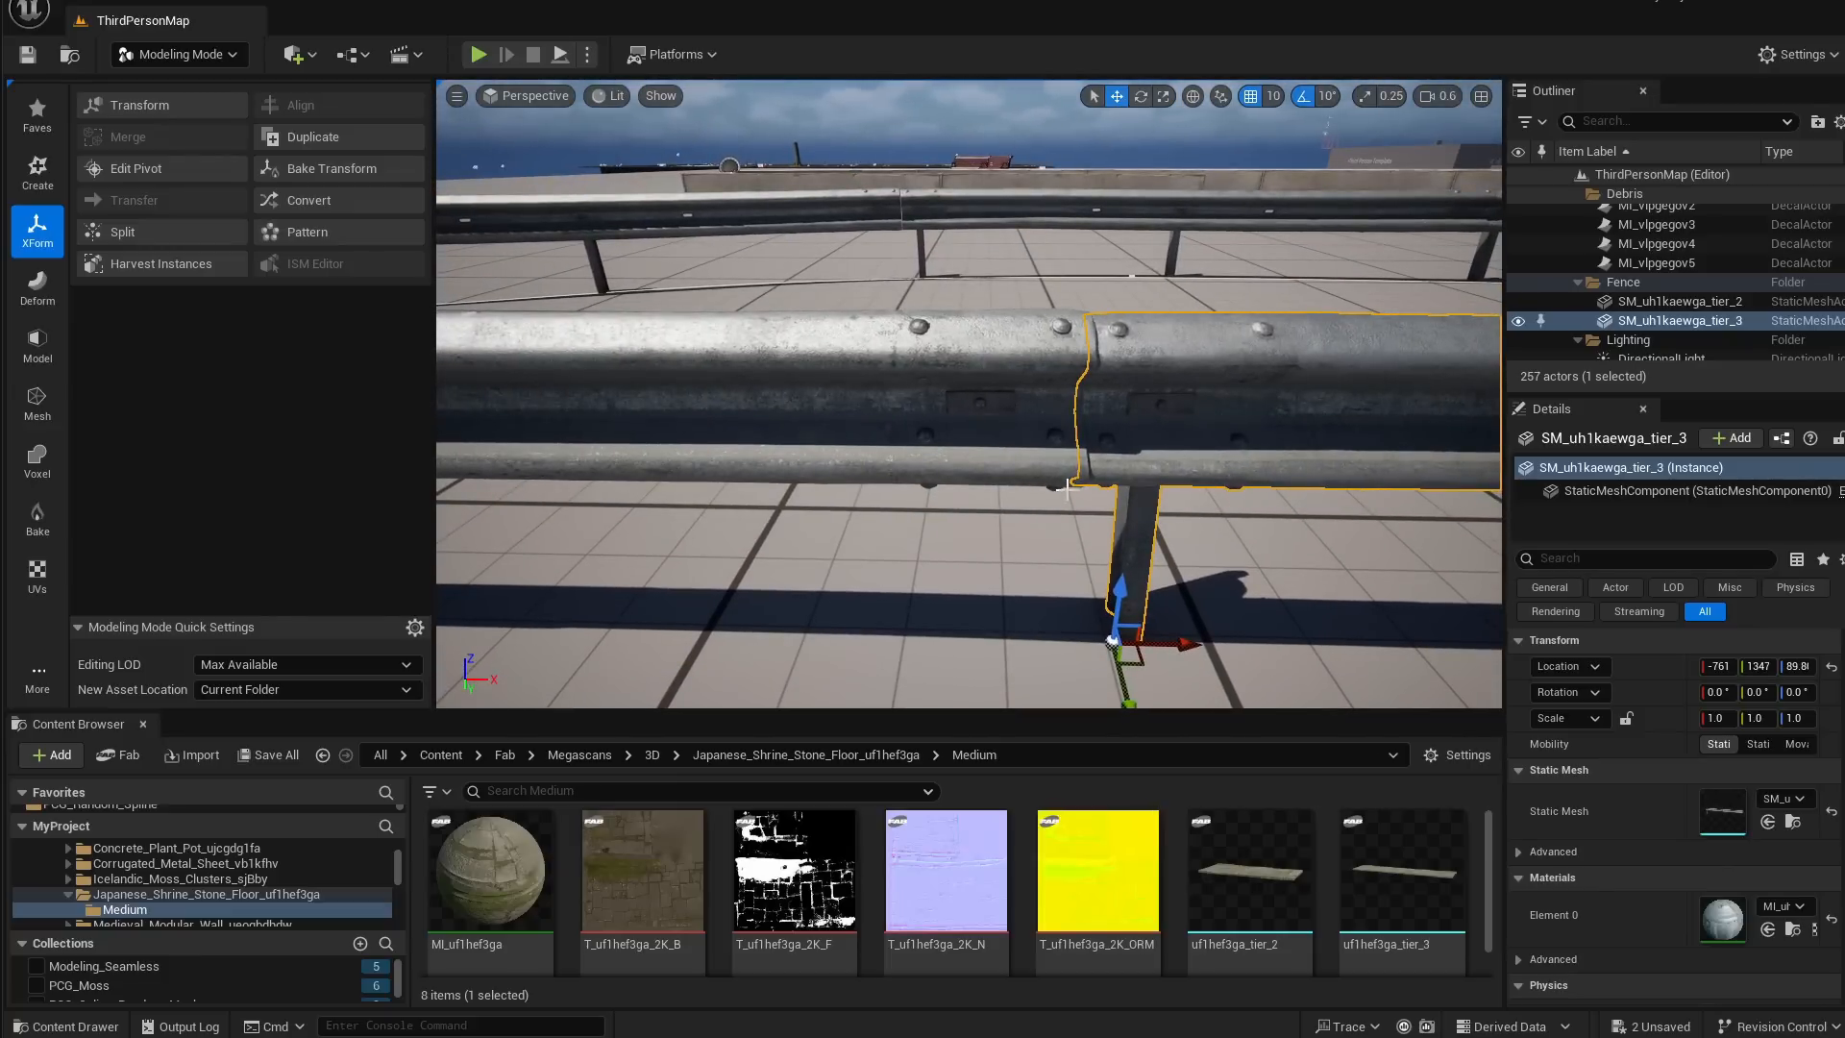
Delete the second guardrail segment and duplicate the first segment's mesh asset, SM_uh1kaewga_tier_2, in its Medium folder
key("Delete")
left_click(750, 413)
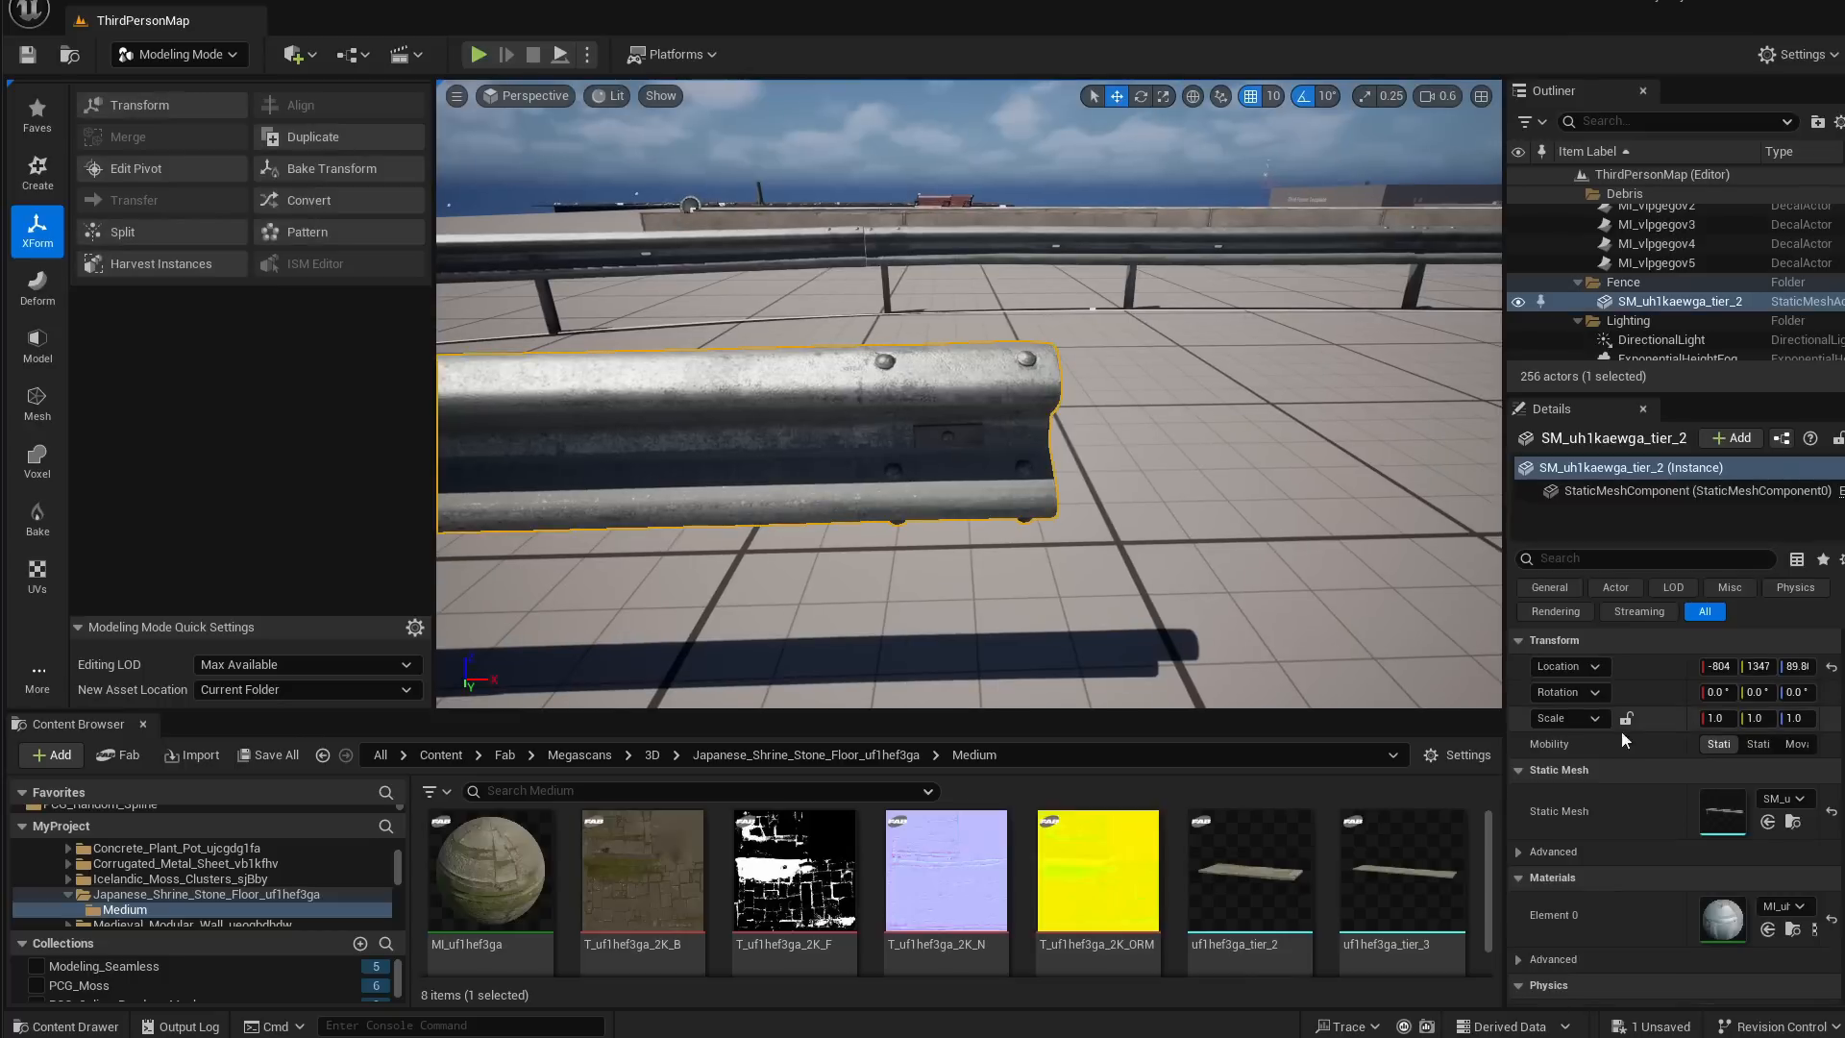
left_click(1791, 824)
right_click_drag(596, 577, 711, 664)
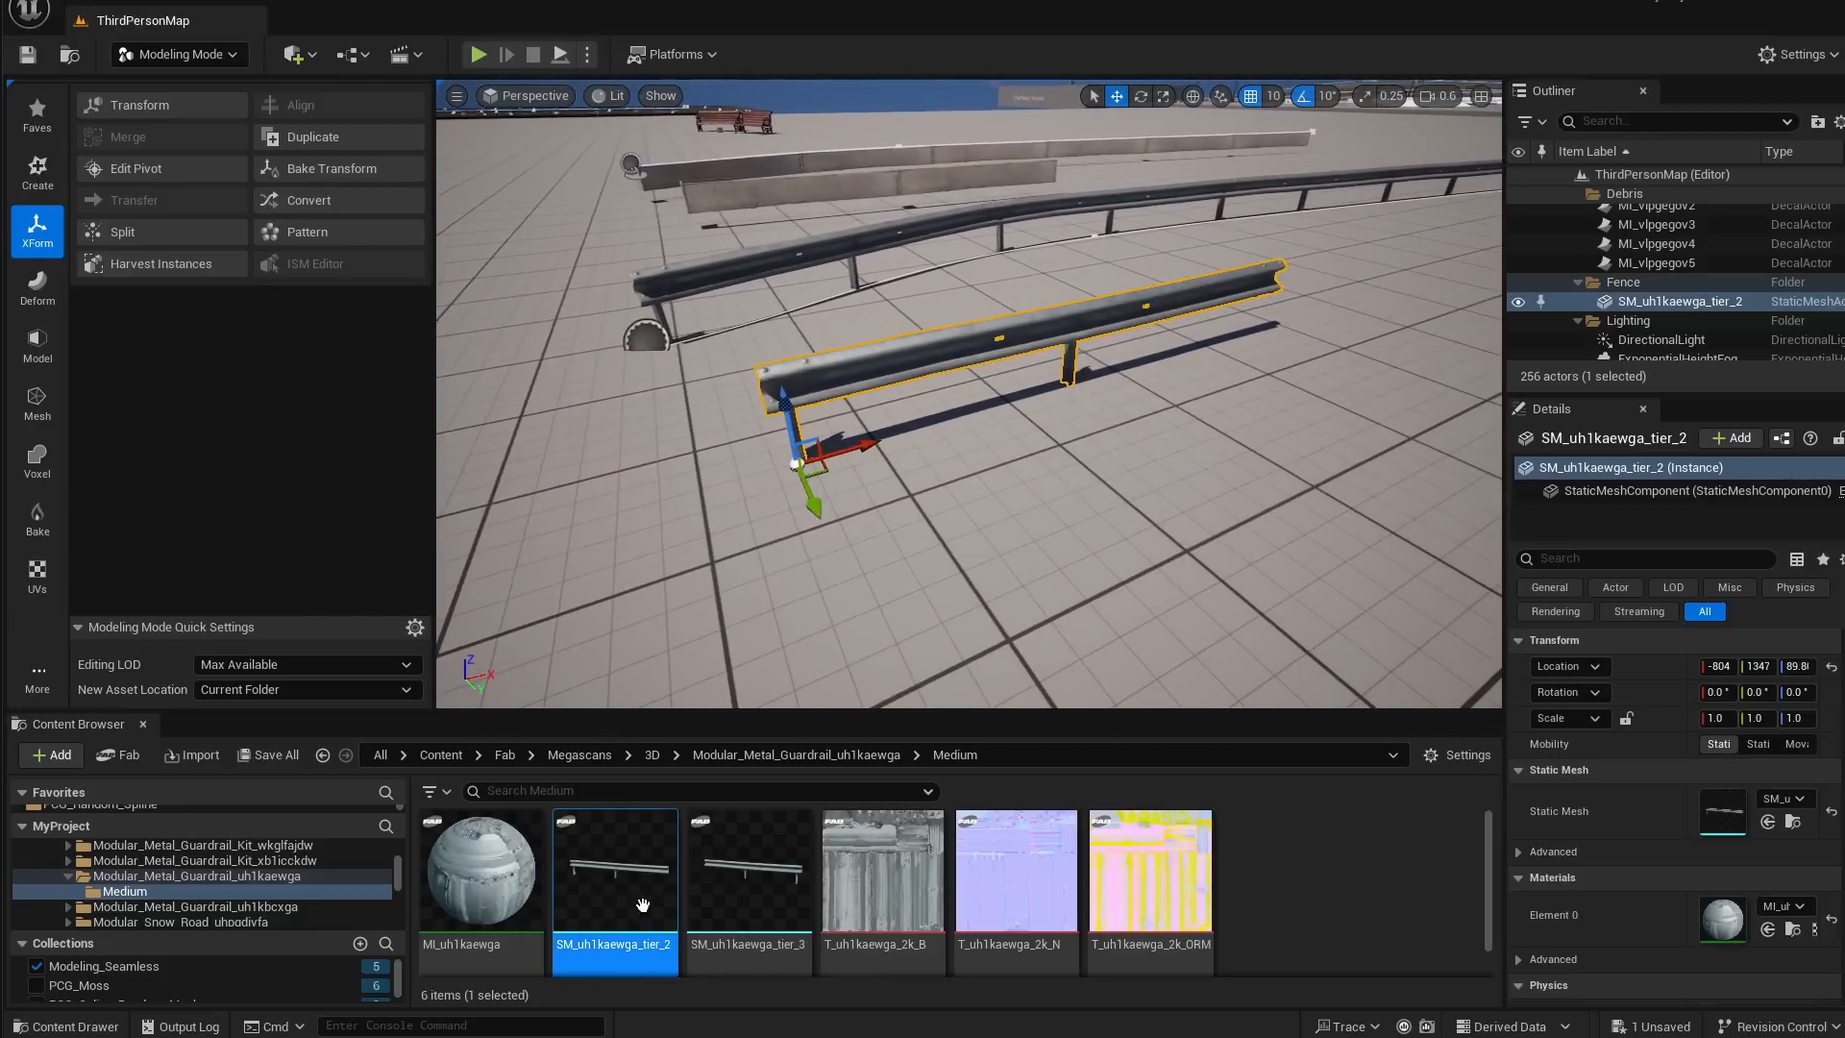
right_click(615, 870)
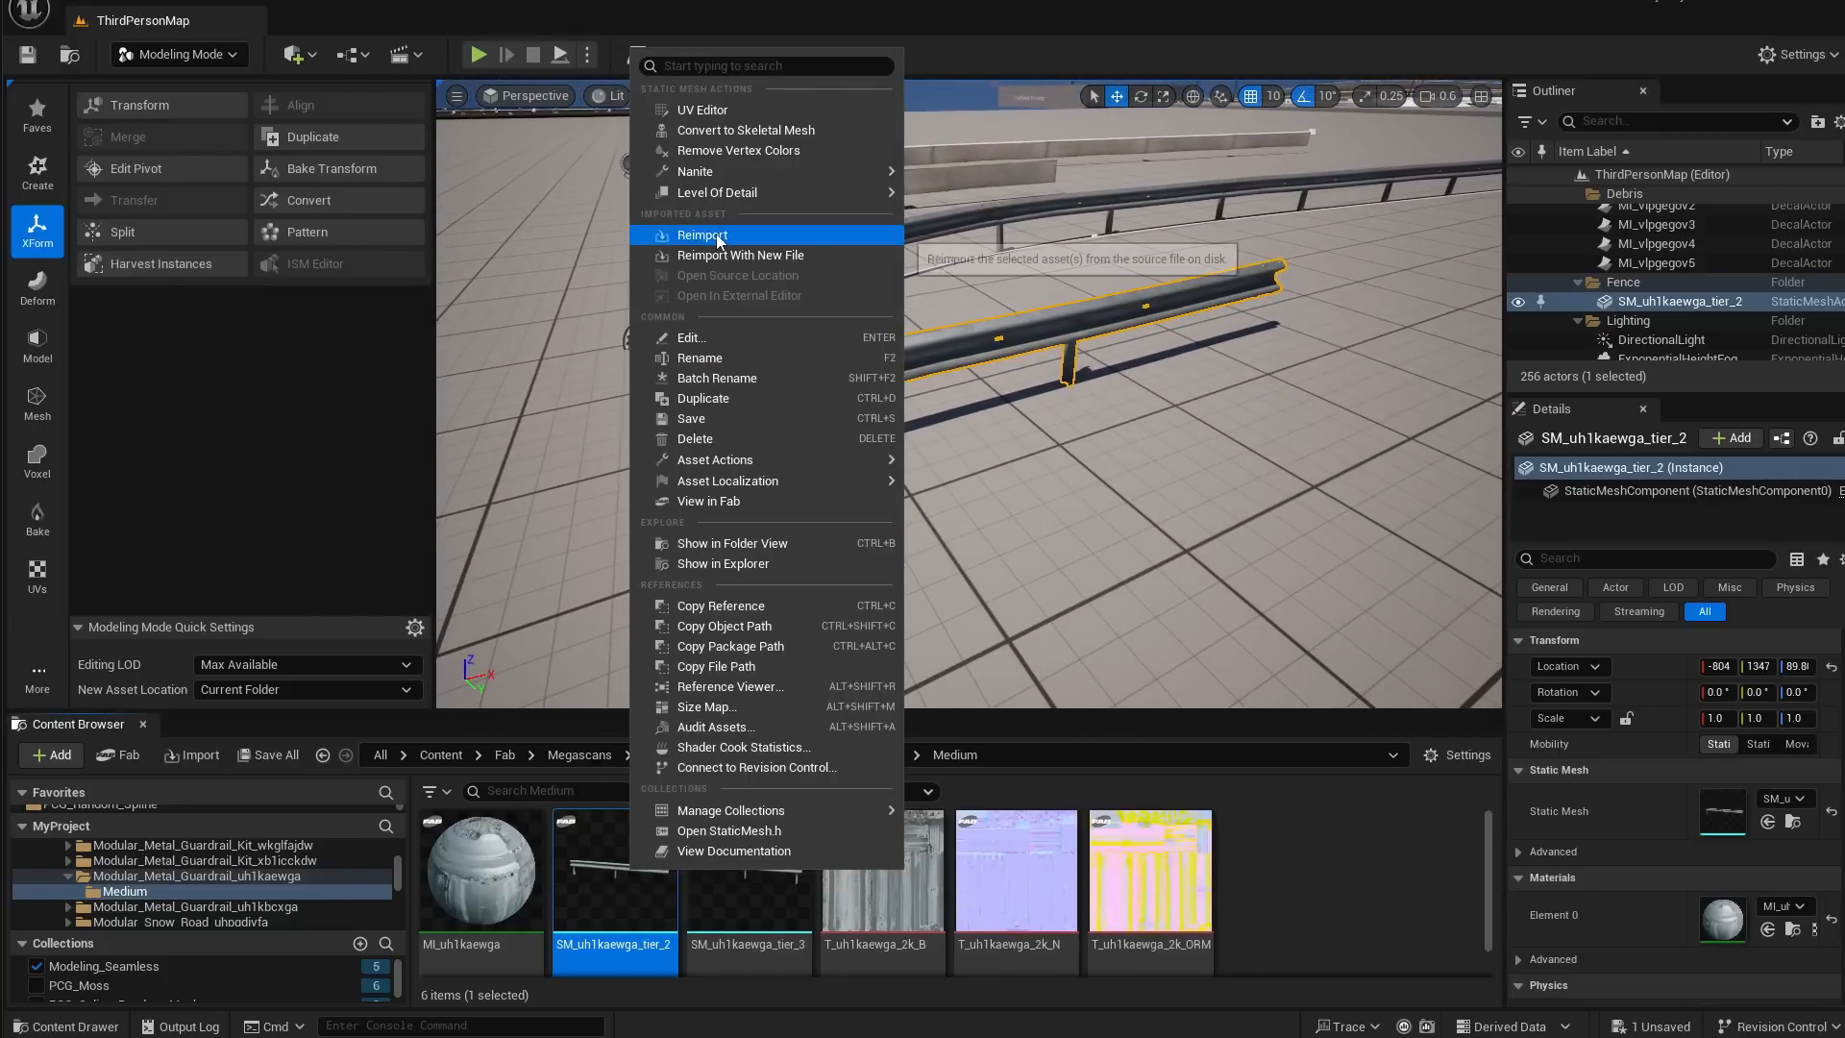
left_click(740, 401)
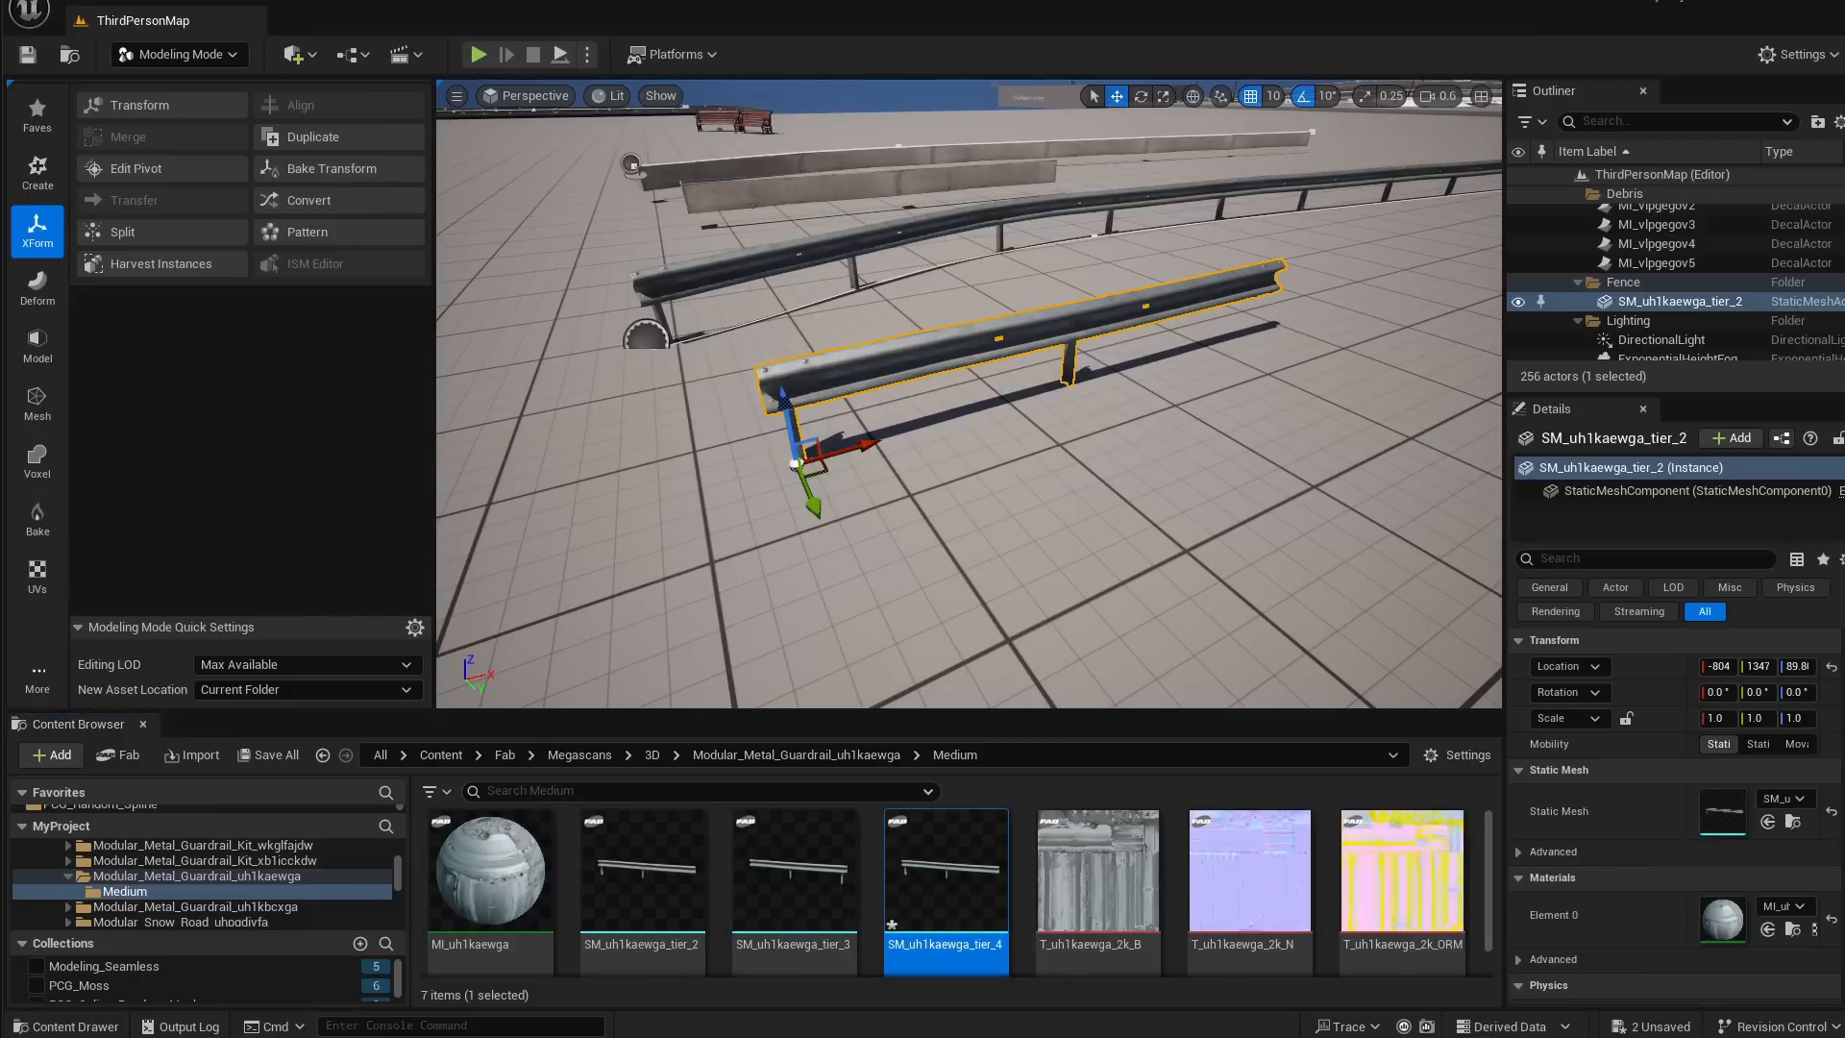
Replace the remaining guardrail in the level with an instance of the duplicated SM_uh1kaewga_tier_4 mesh
key("Delete")
left_click_drag(946, 870, 745, 483)
right_click_drag(748, 392, 748, 395)
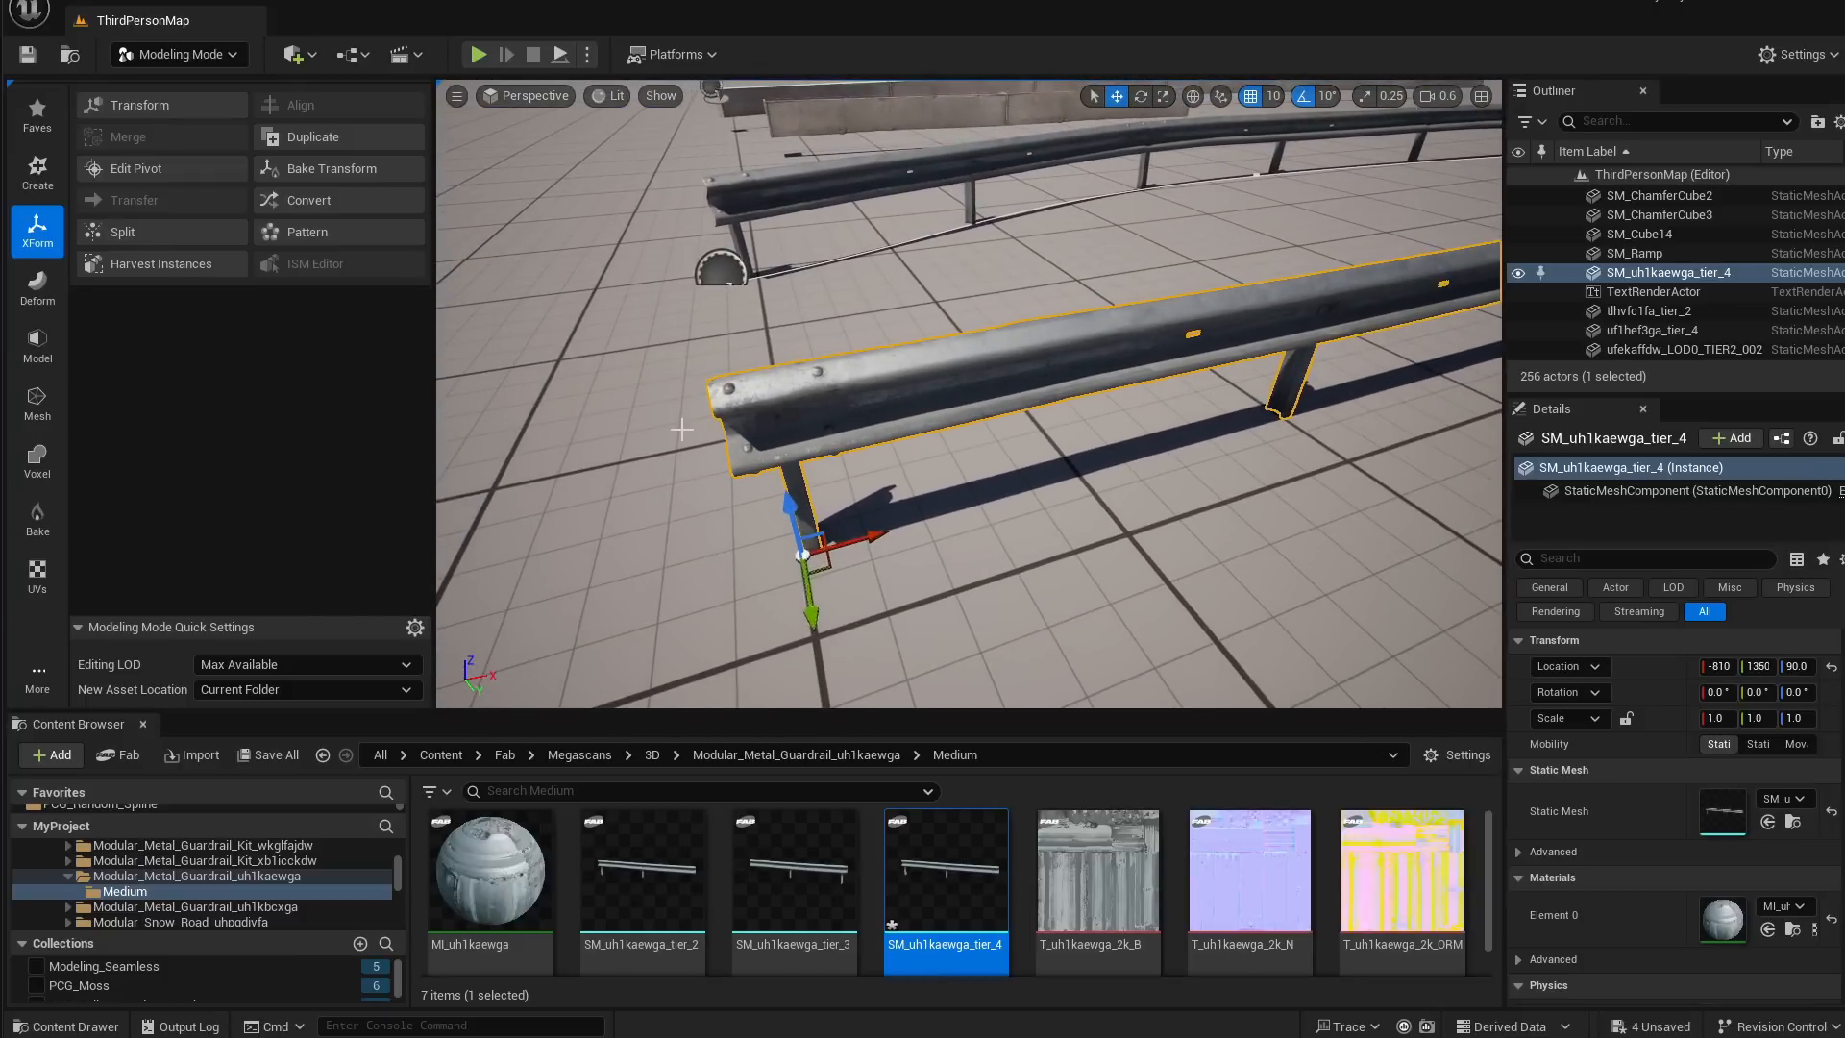
Add a cube shape to the level and move it over the guardrail's end post
left_click(301, 57)
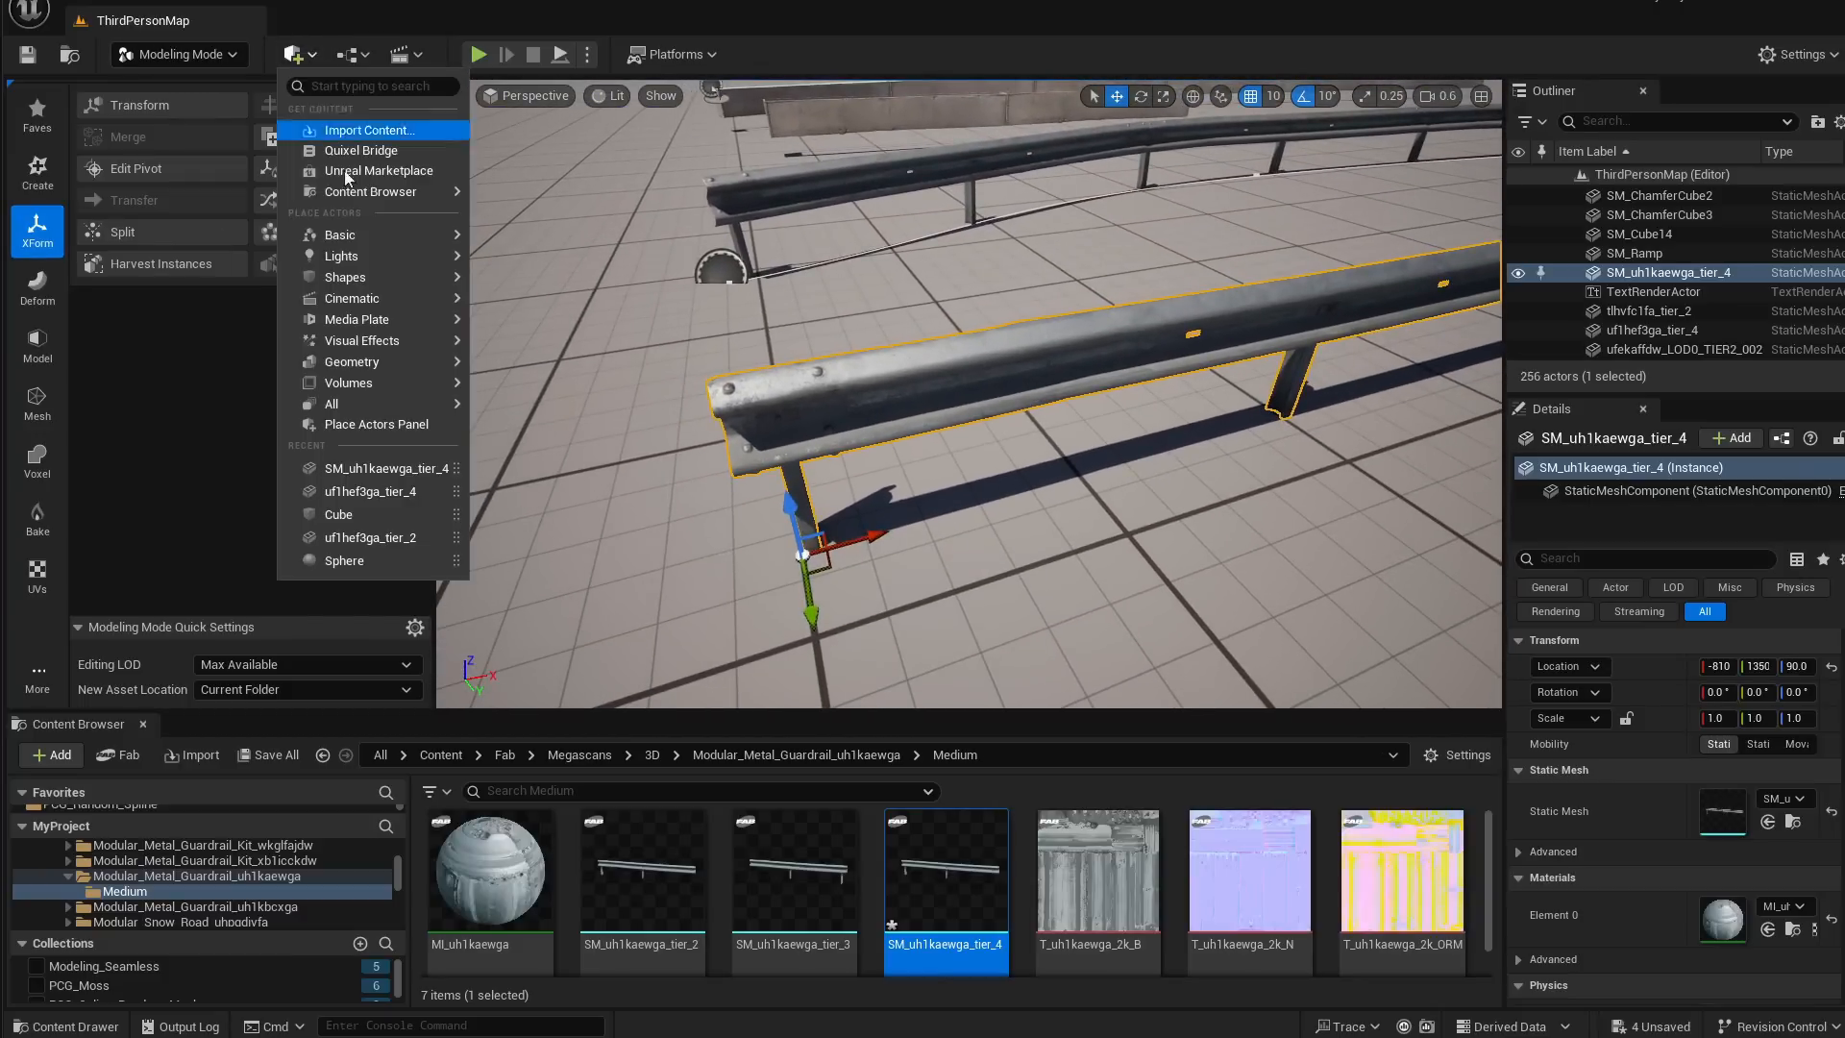
mouse_move(330, 317)
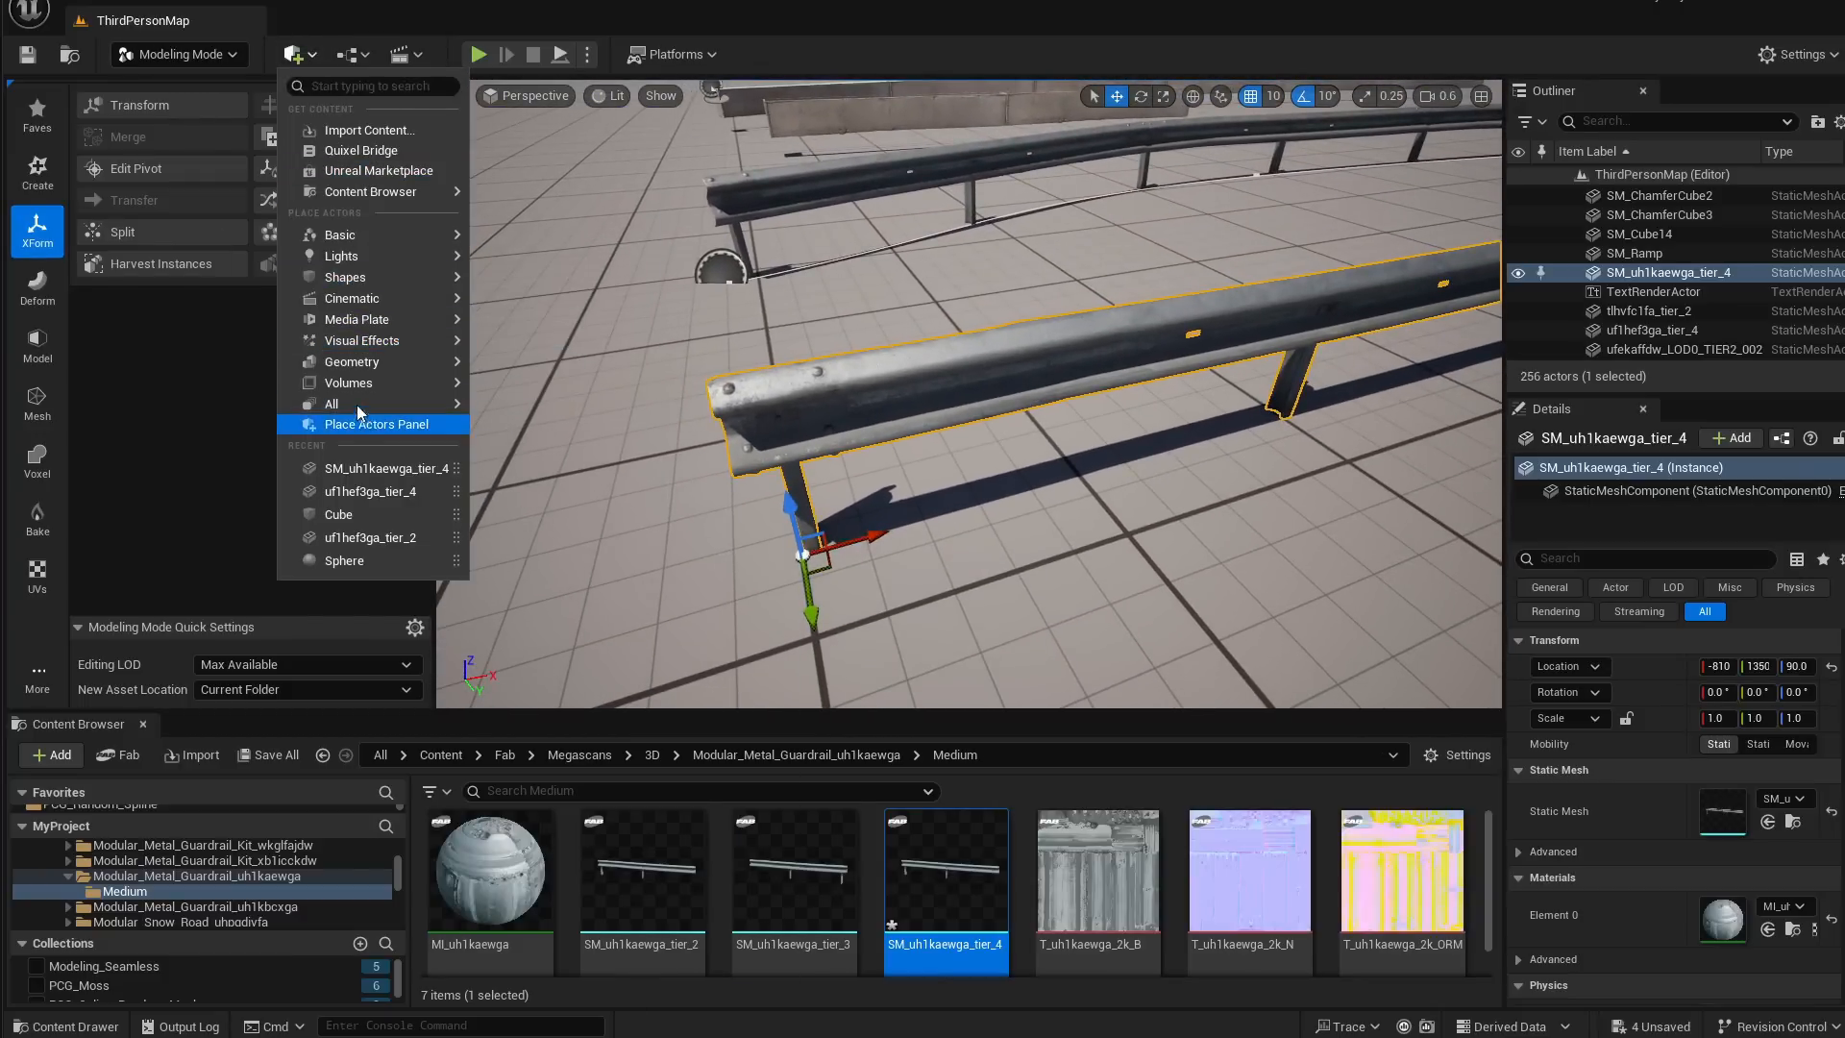
mouse_move(358, 281)
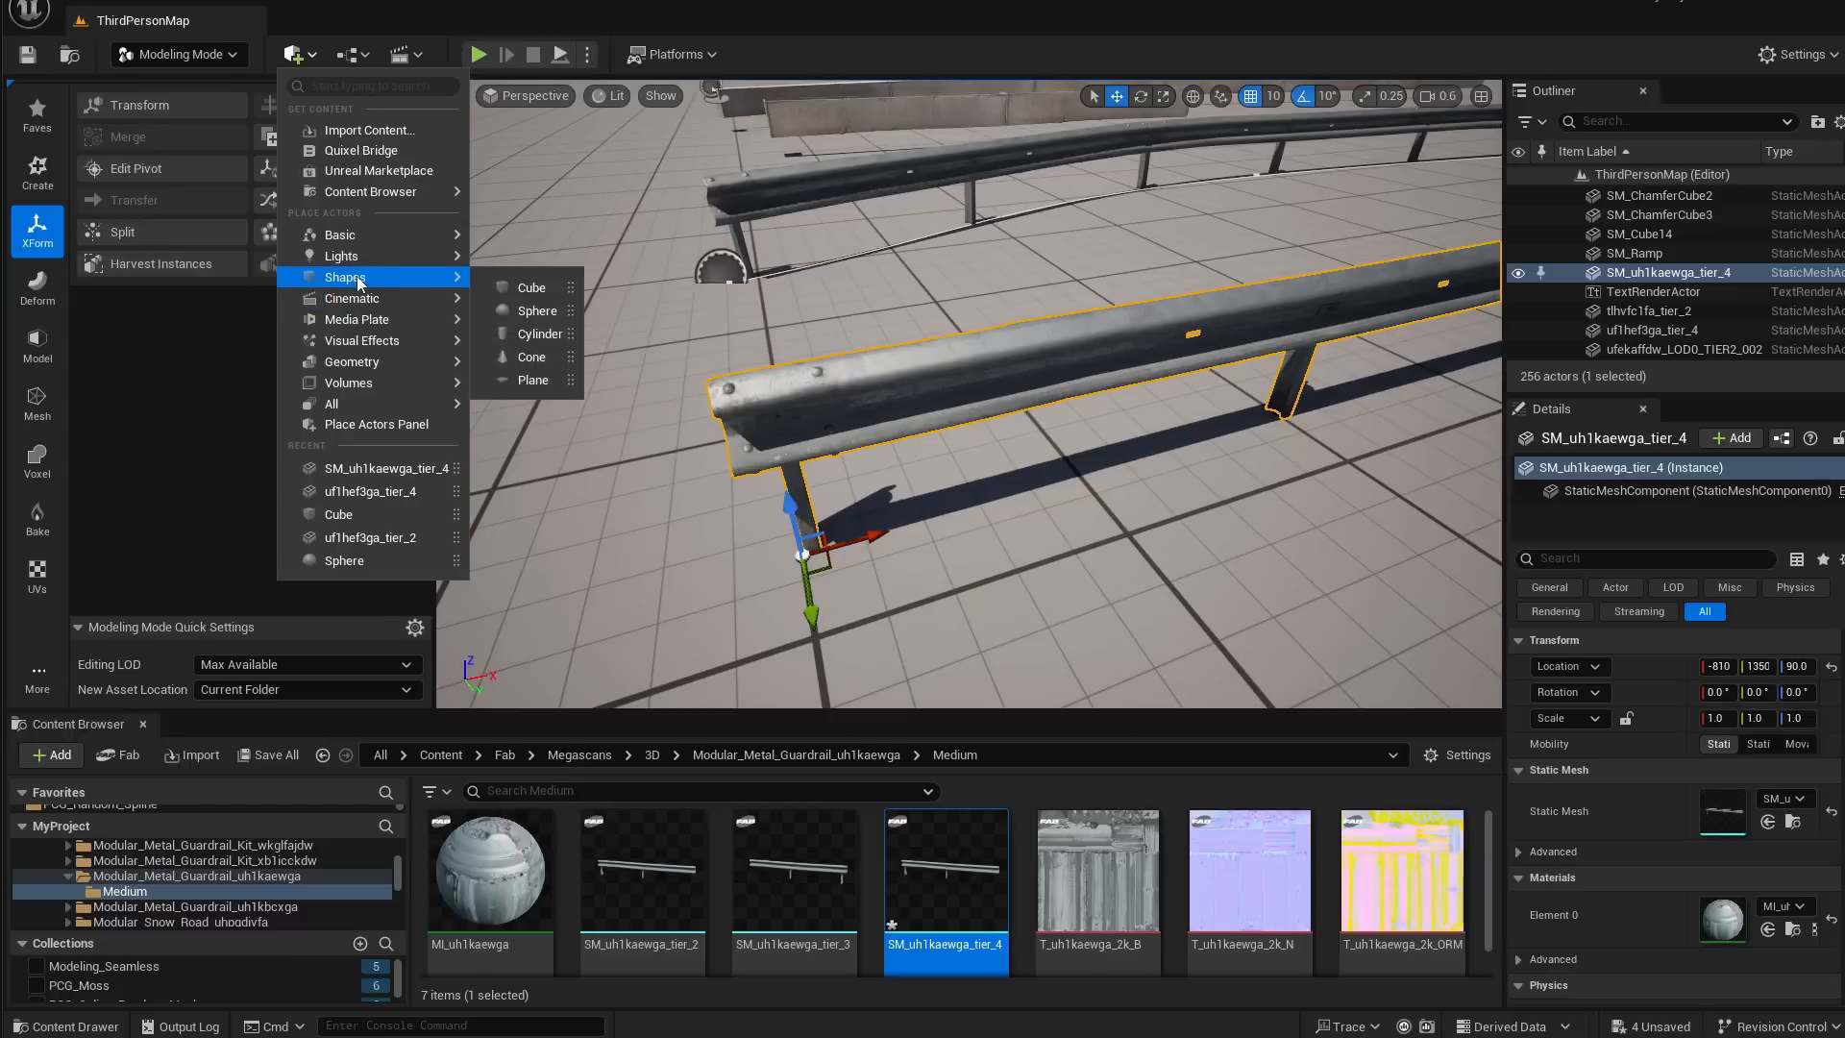
left_click(531, 288)
left_click_drag(975, 356, 995, 249)
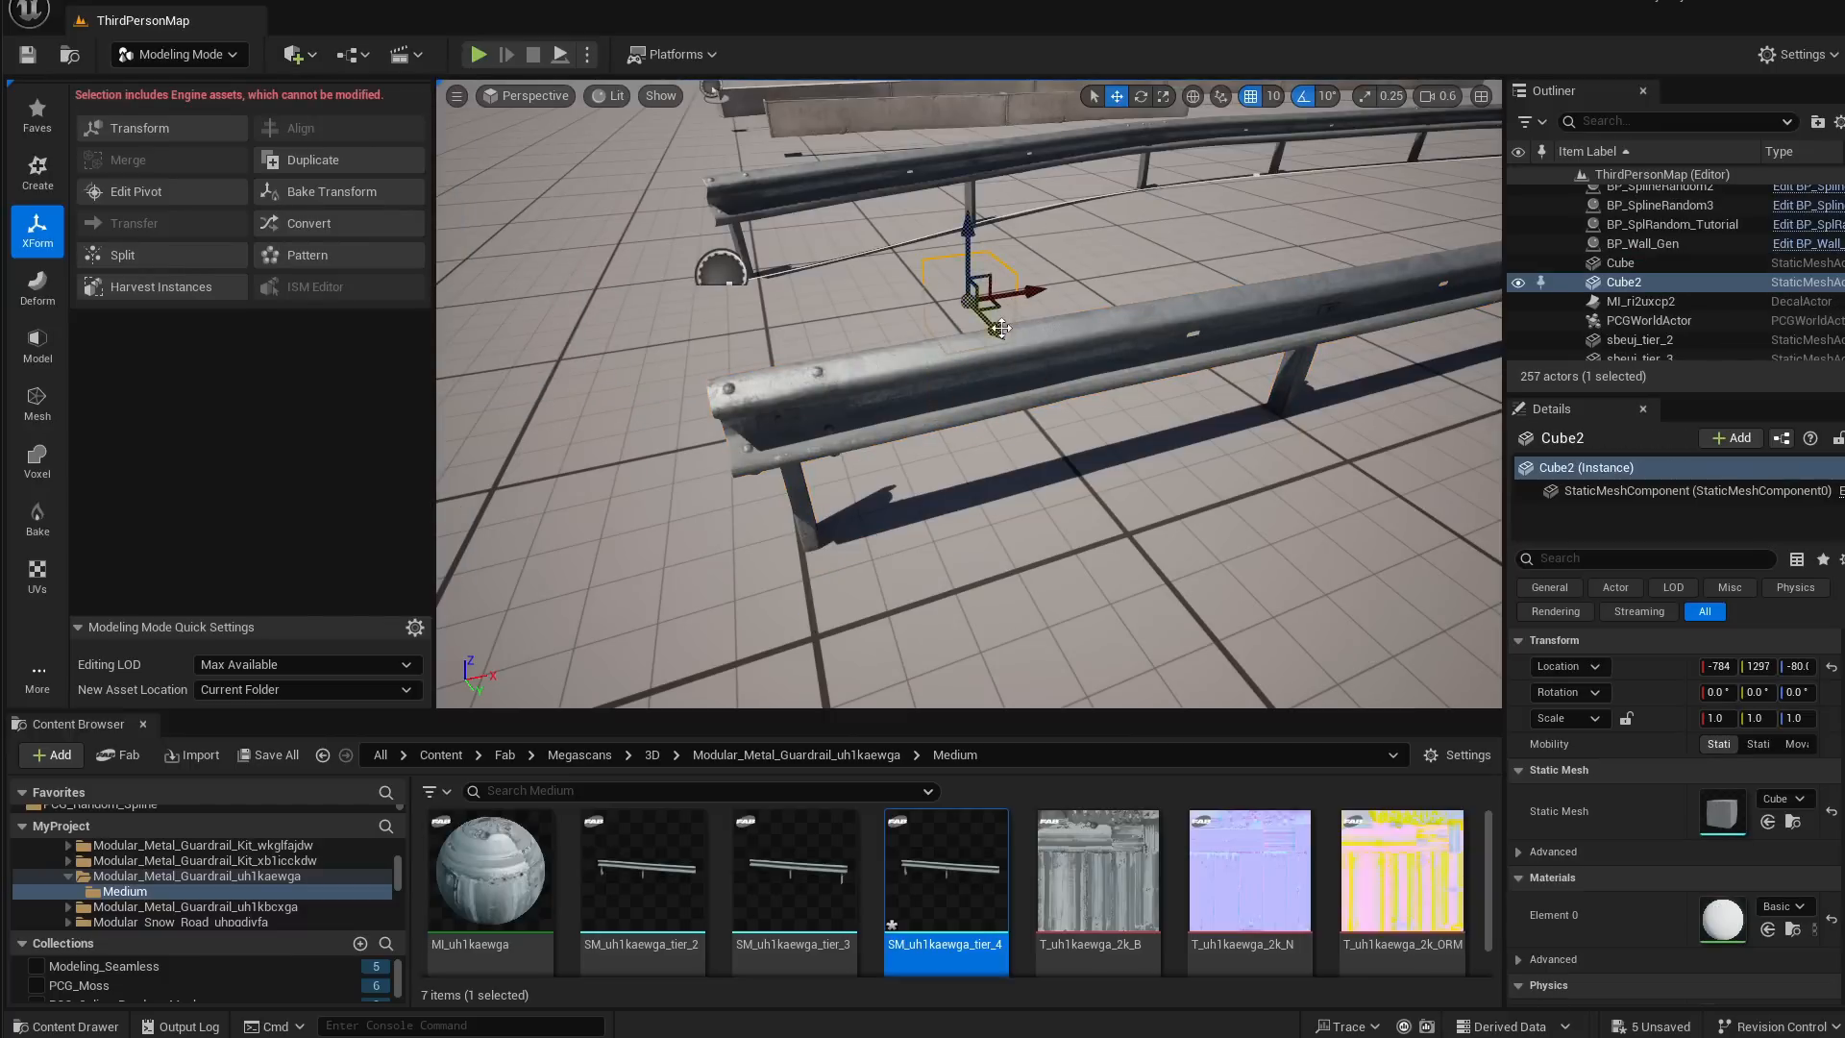
left_click_drag(1001, 328, 823, 443)
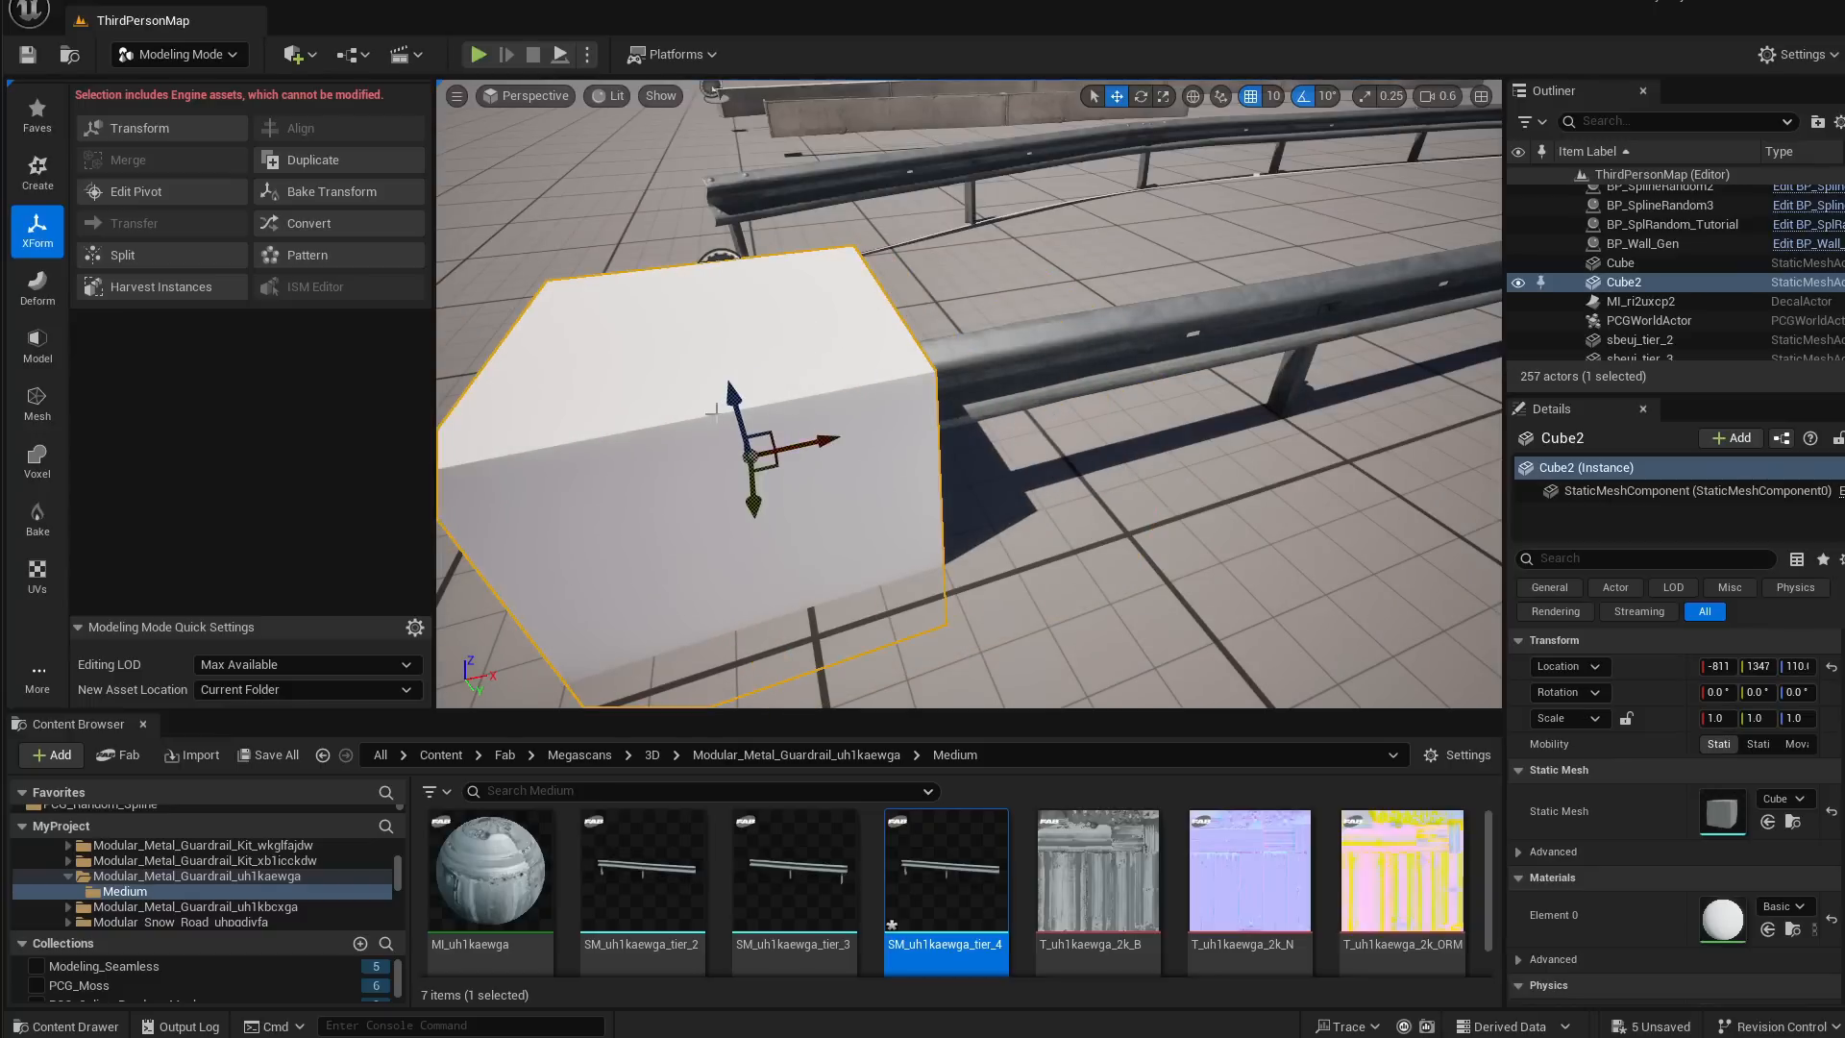
Raise the cube and slide it along X until it fully encloses the guardrail's end post and bolted rail section
left_click_drag(734, 397, 734, 377)
mouse_move(734, 376)
right_mouse_down()
mouse_move(624, 322)
mouse_move(736, 365)
right_mouse_up()
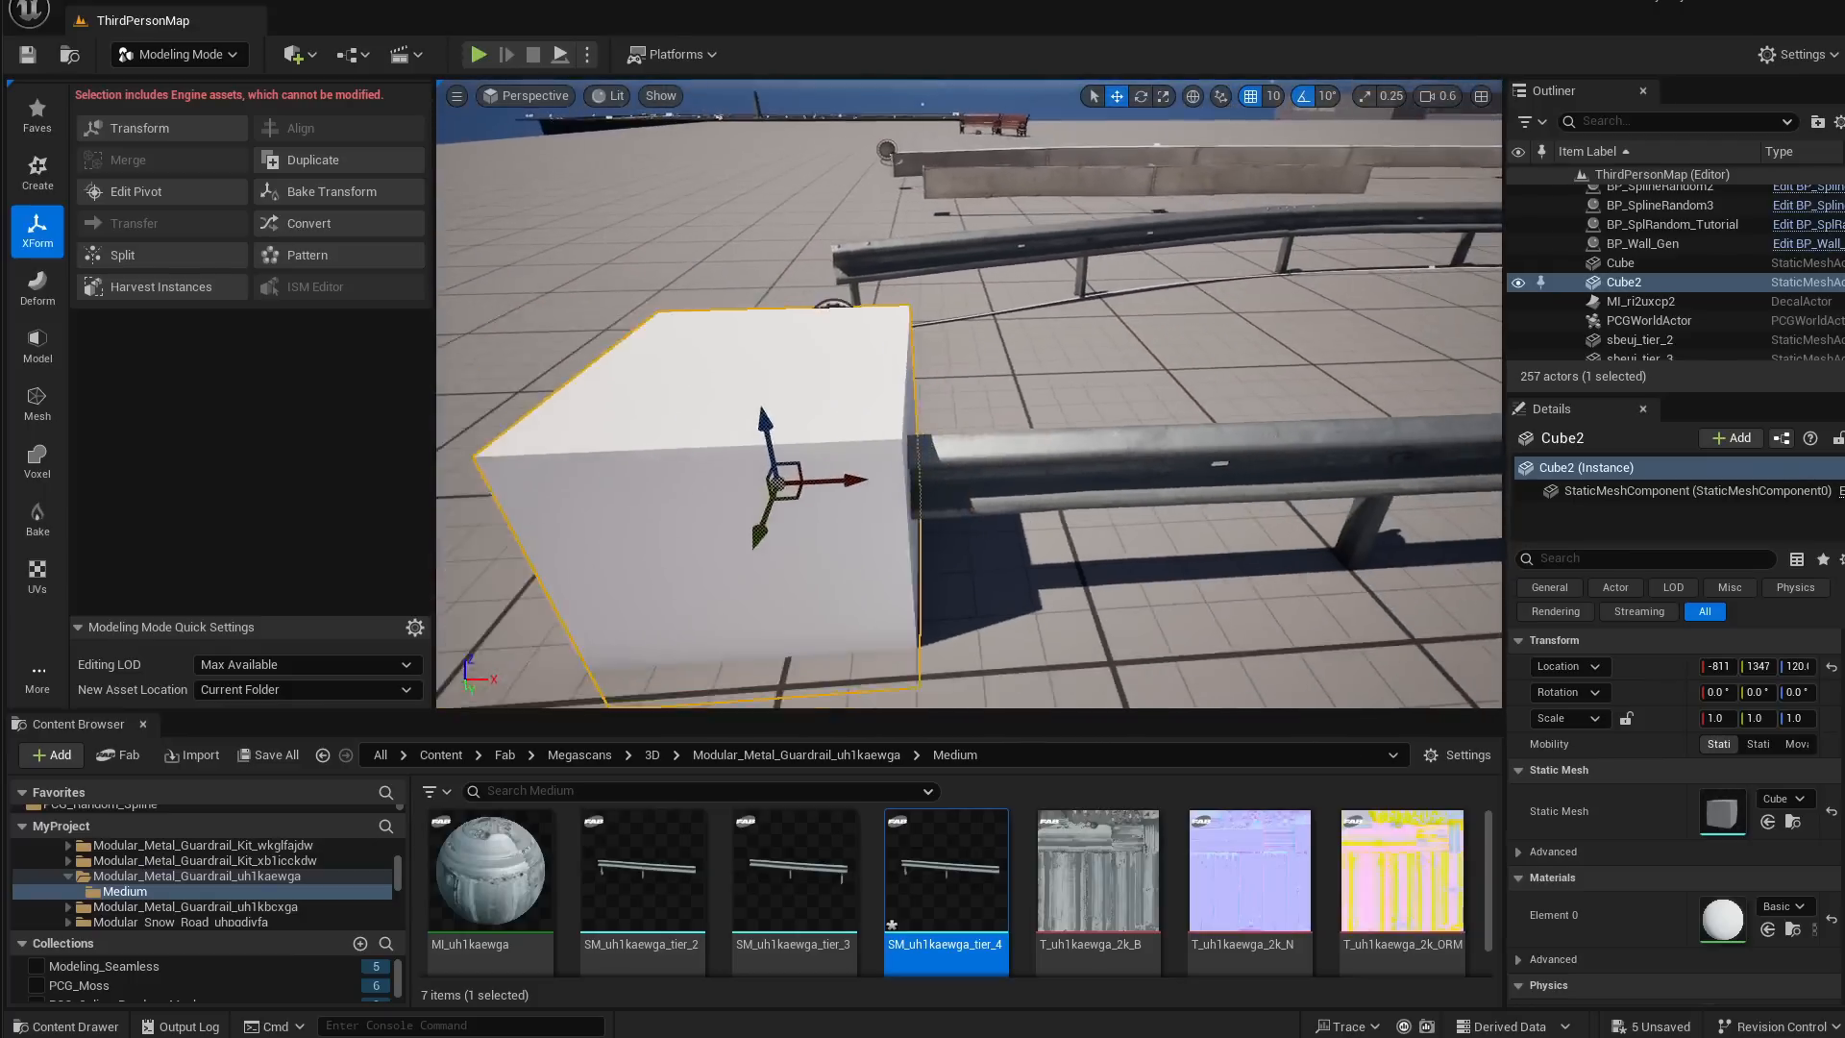
right_click_drag(823, 433, 768, 485)
left_click_drag(696, 329, 689, 309)
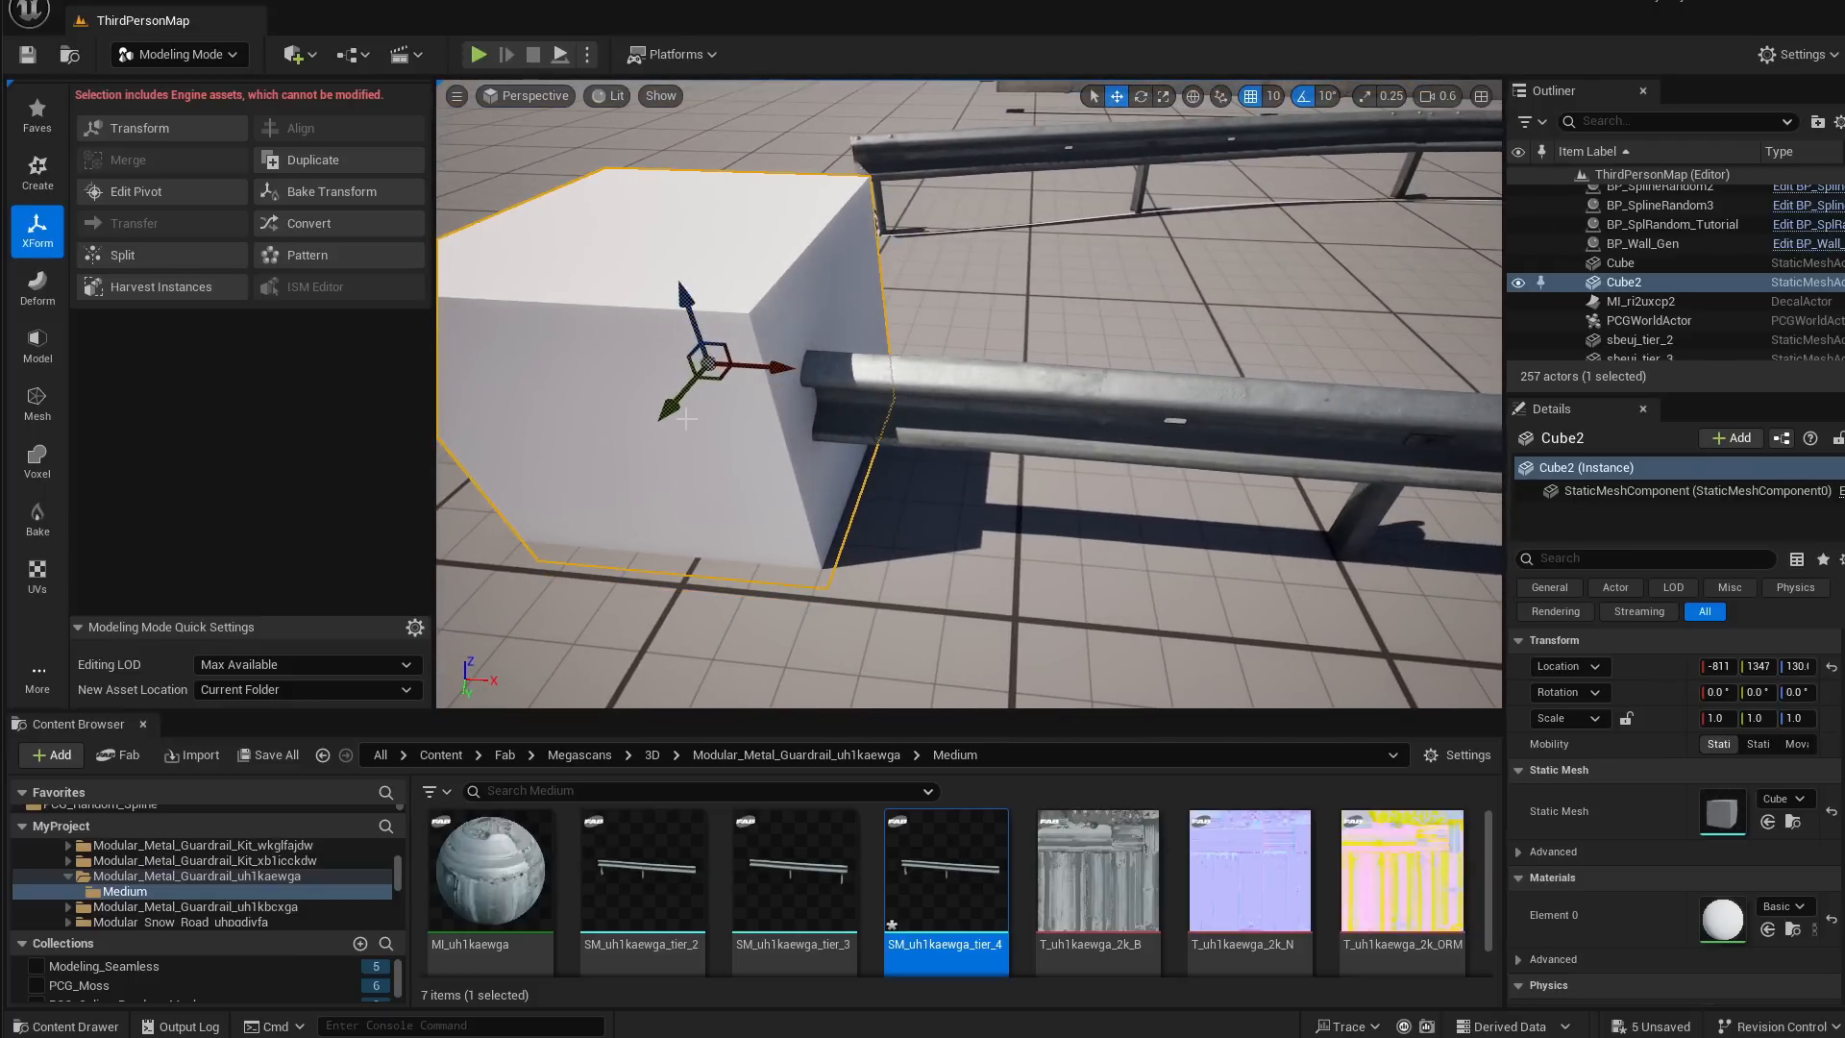
left_click_drag(686, 419, 636, 436)
left_click_drag(754, 384, 683, 439)
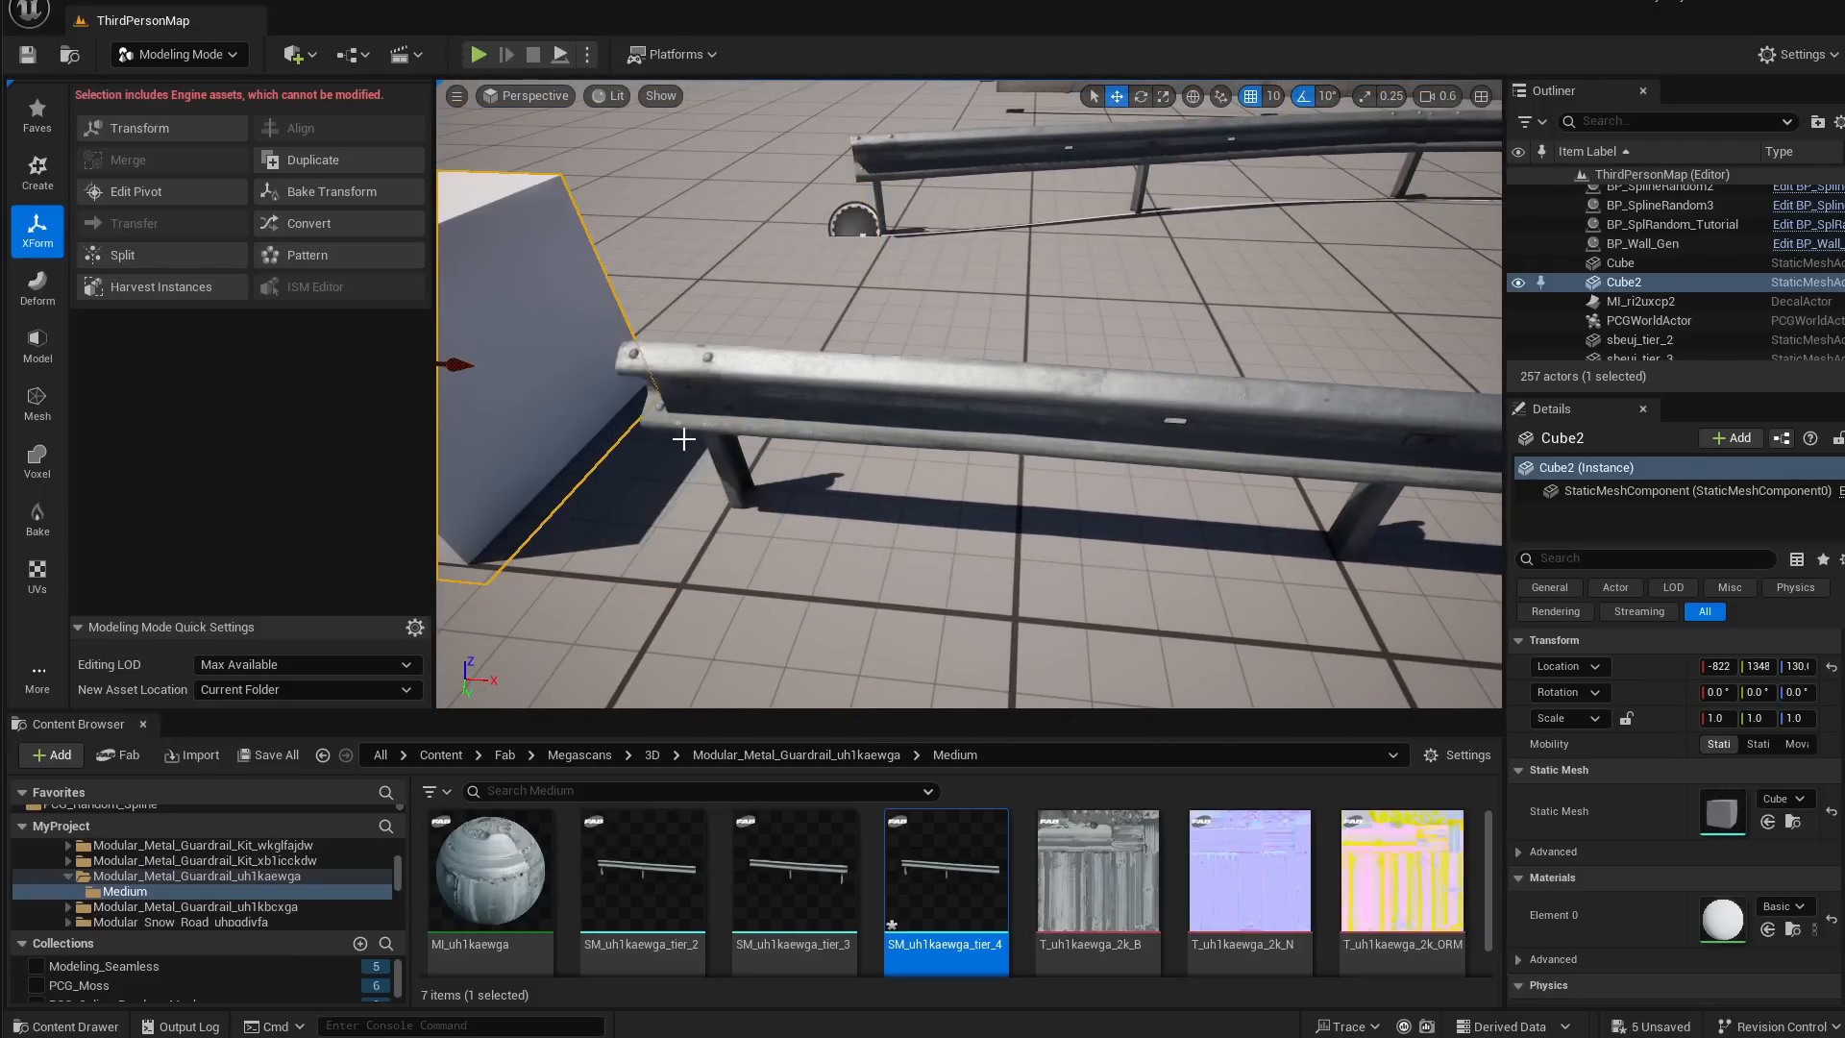
right_click_drag(654, 432, 770, 407)
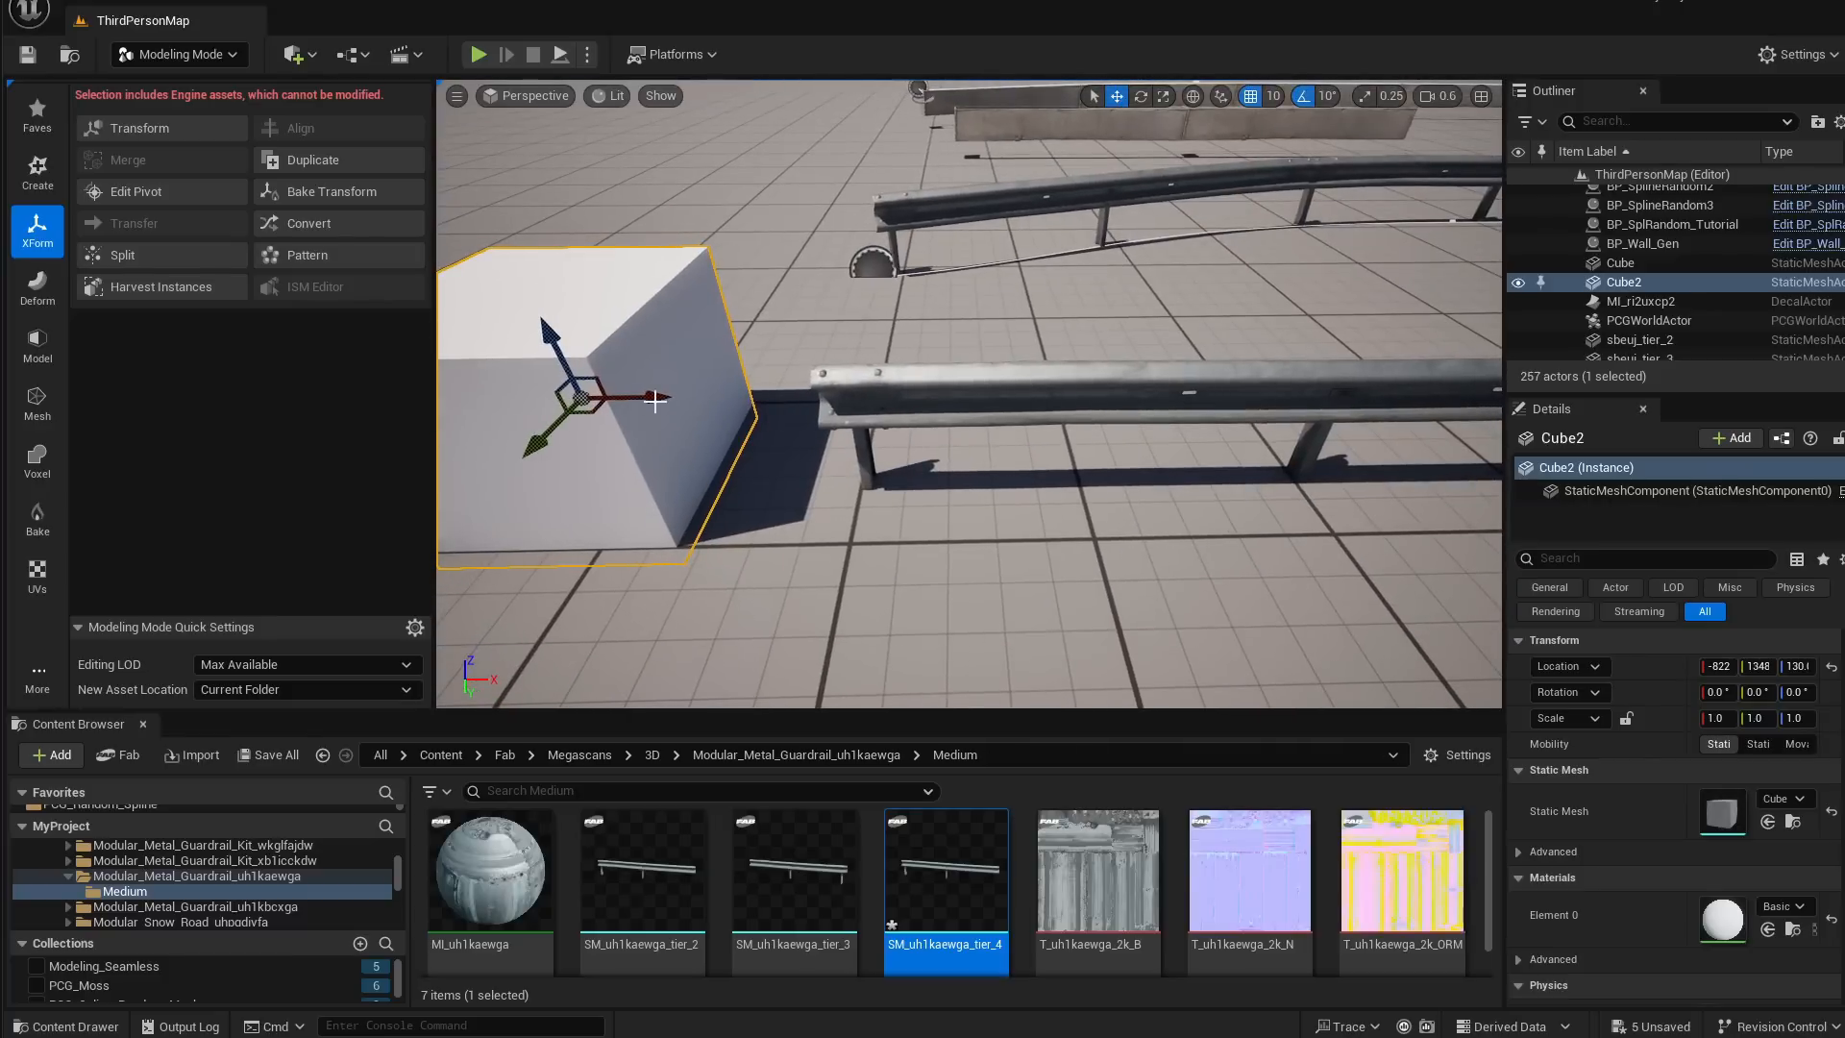
left_click_drag(643, 402, 862, 419)
right_click_drag(958, 509, 1048, 534)
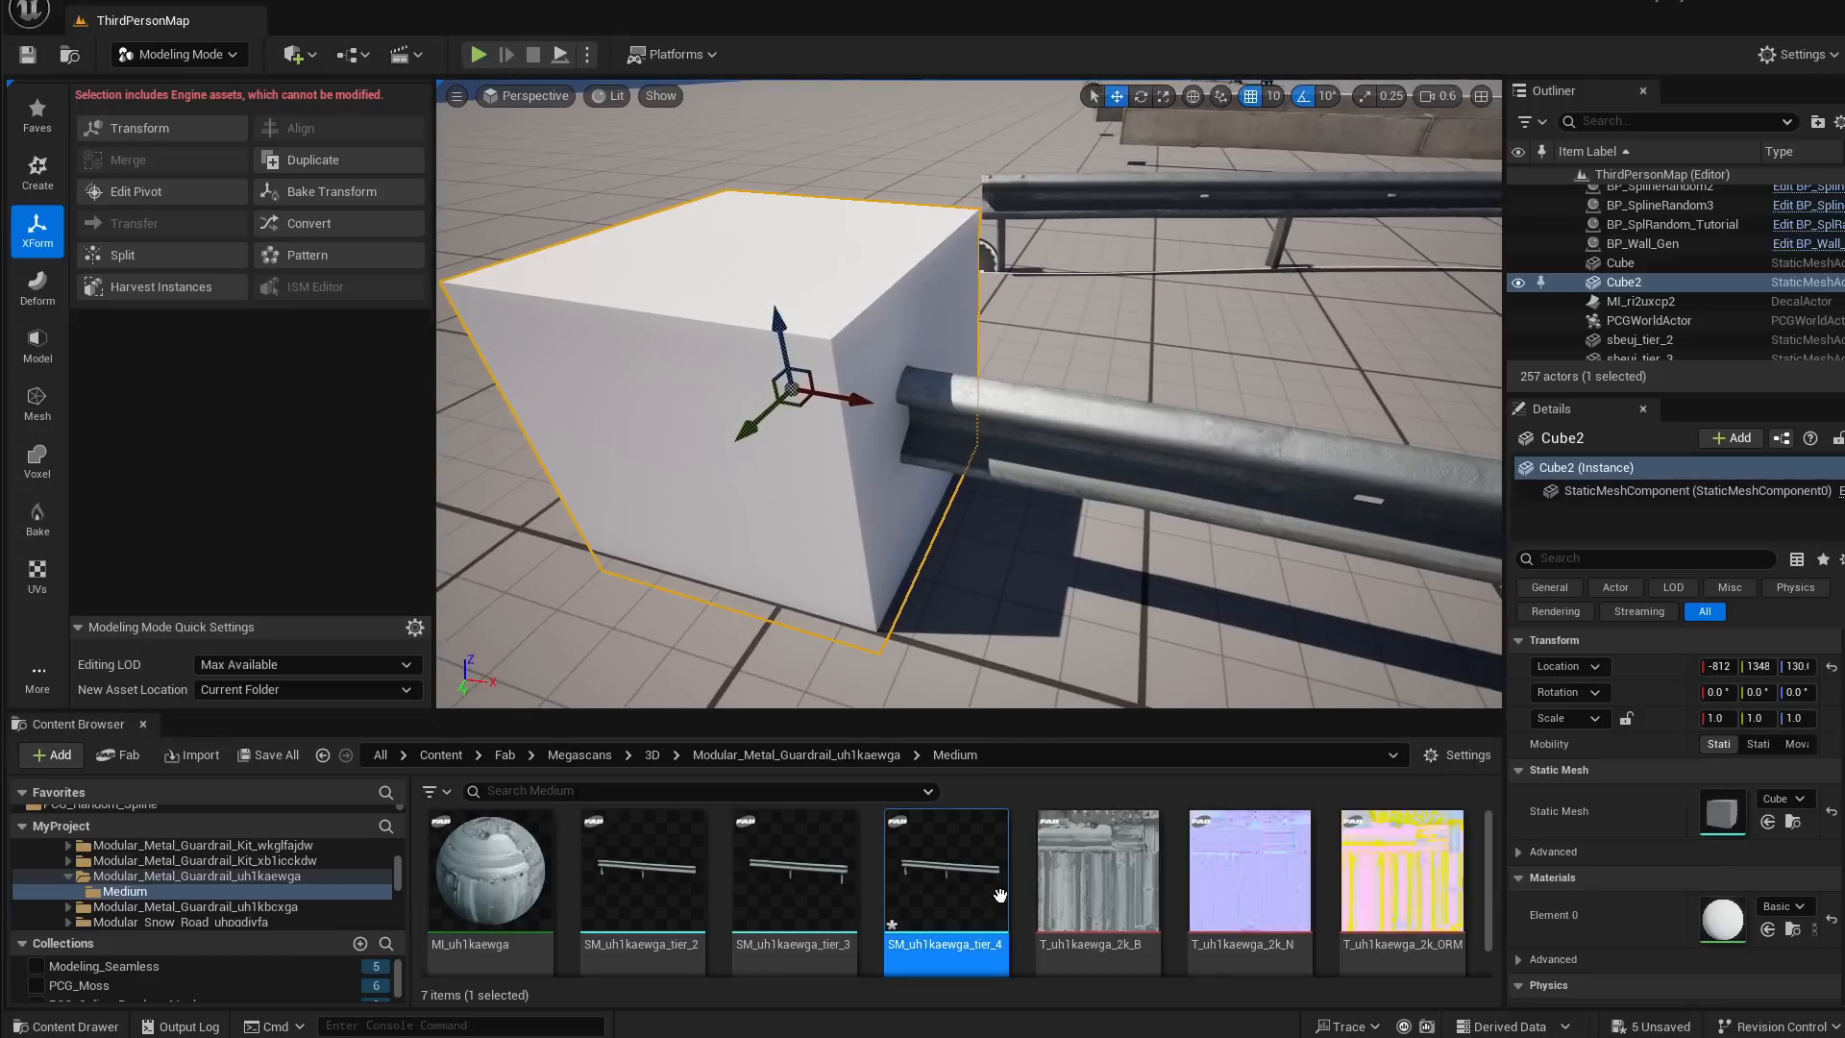
Duplicate the SM_uh1kaewga_tier_4 mesh asset in the Medium folder and enlarge the asset browsing area
right_click(939, 870)
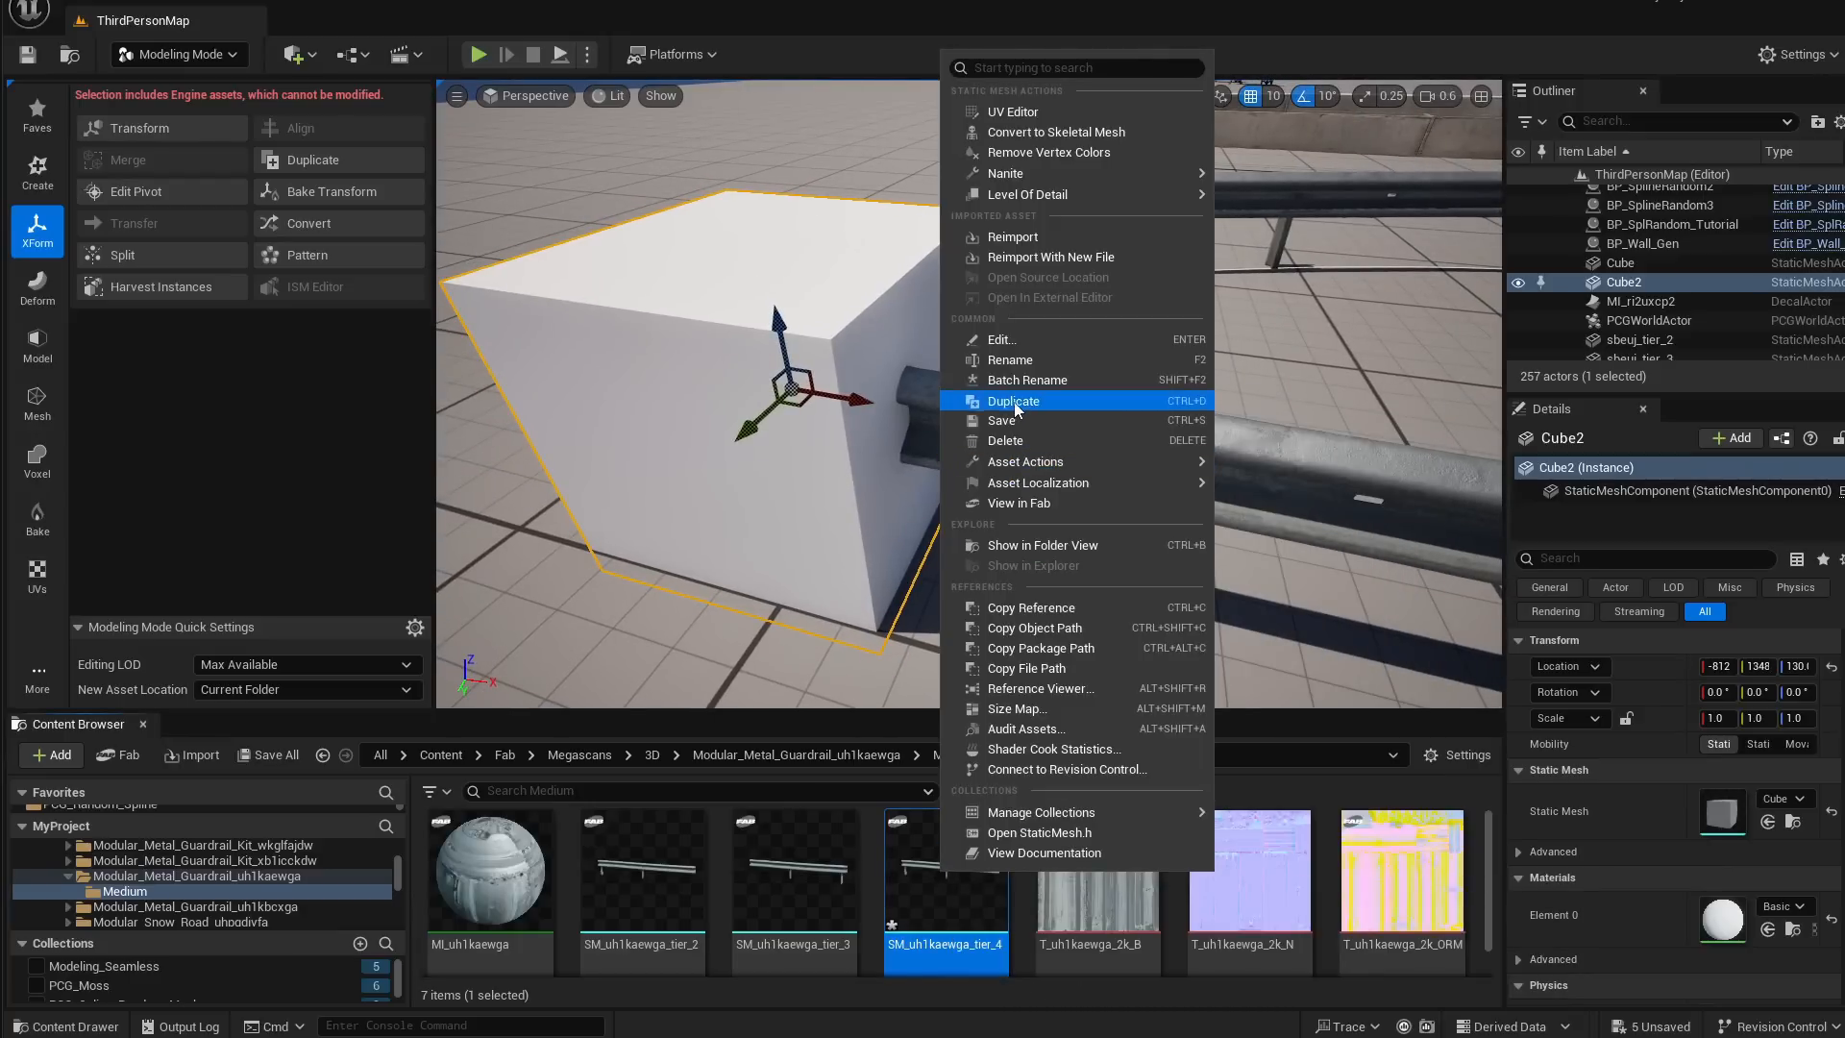
left_click(1013, 401)
left_click(959, 873)
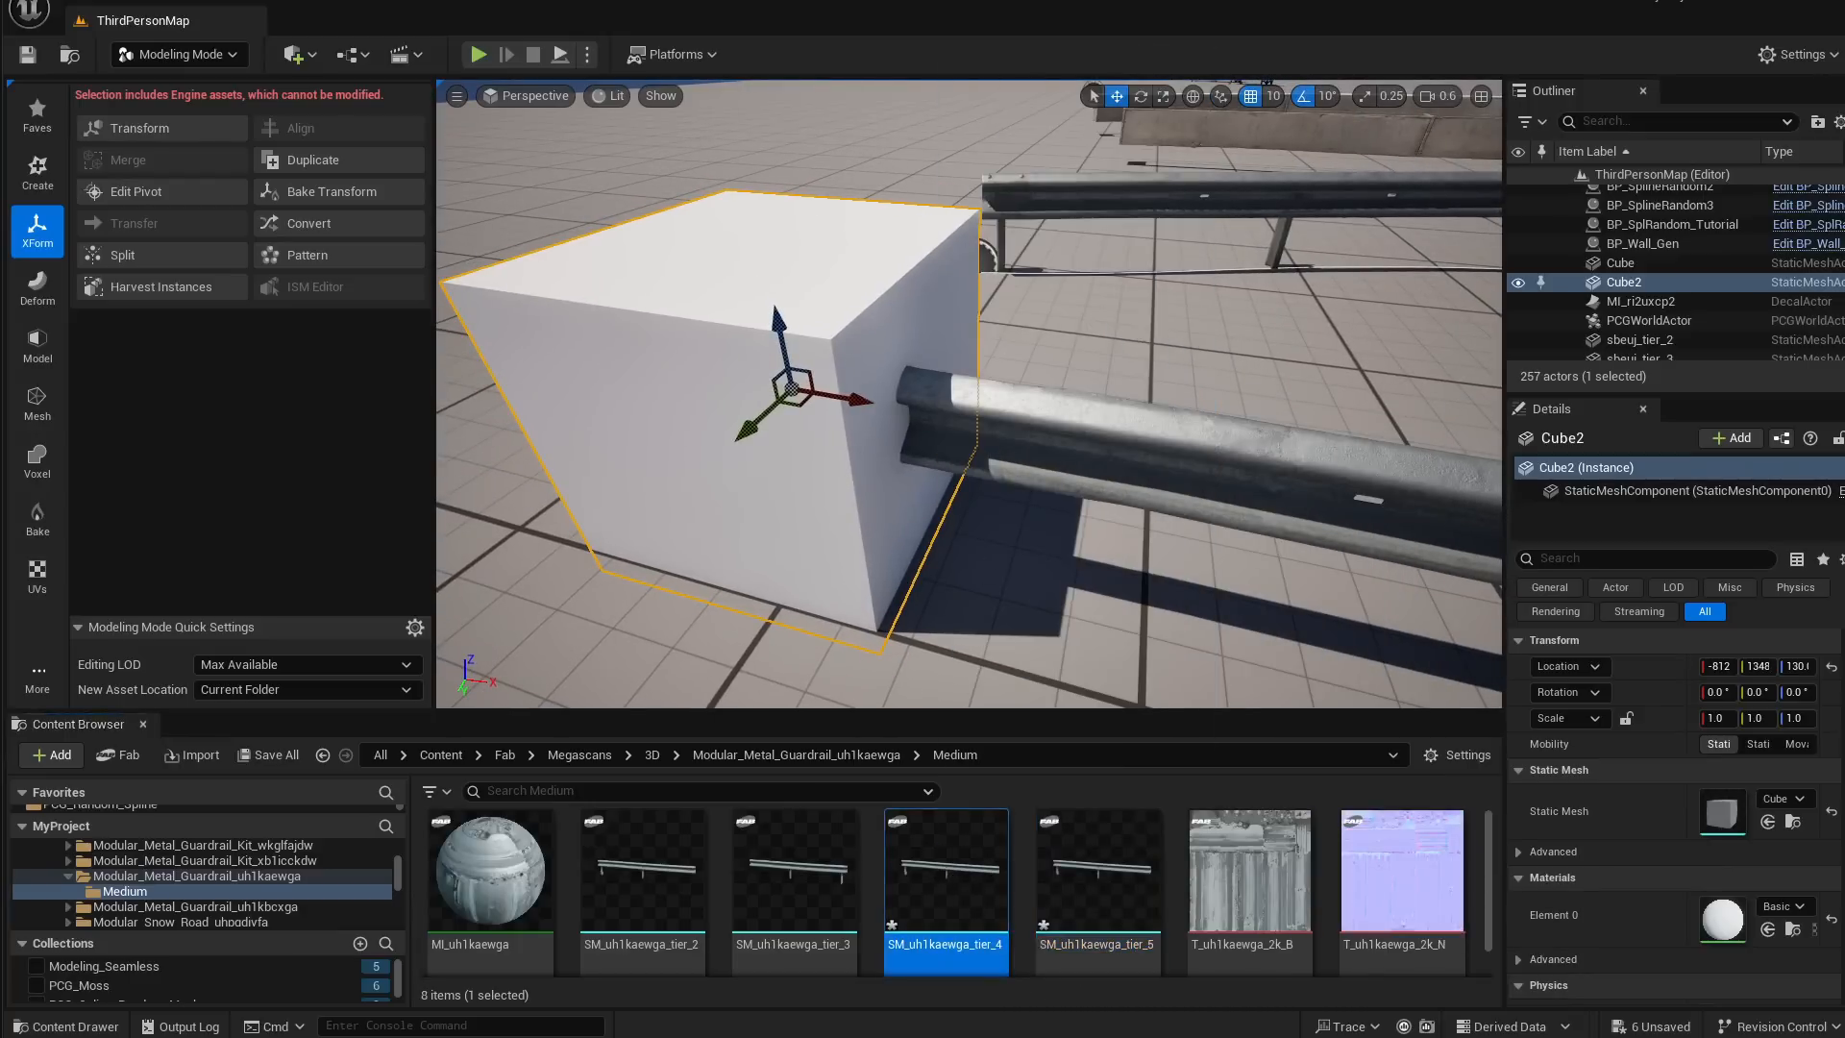
right_click_drag(910, 456, 946, 475)
key("s")
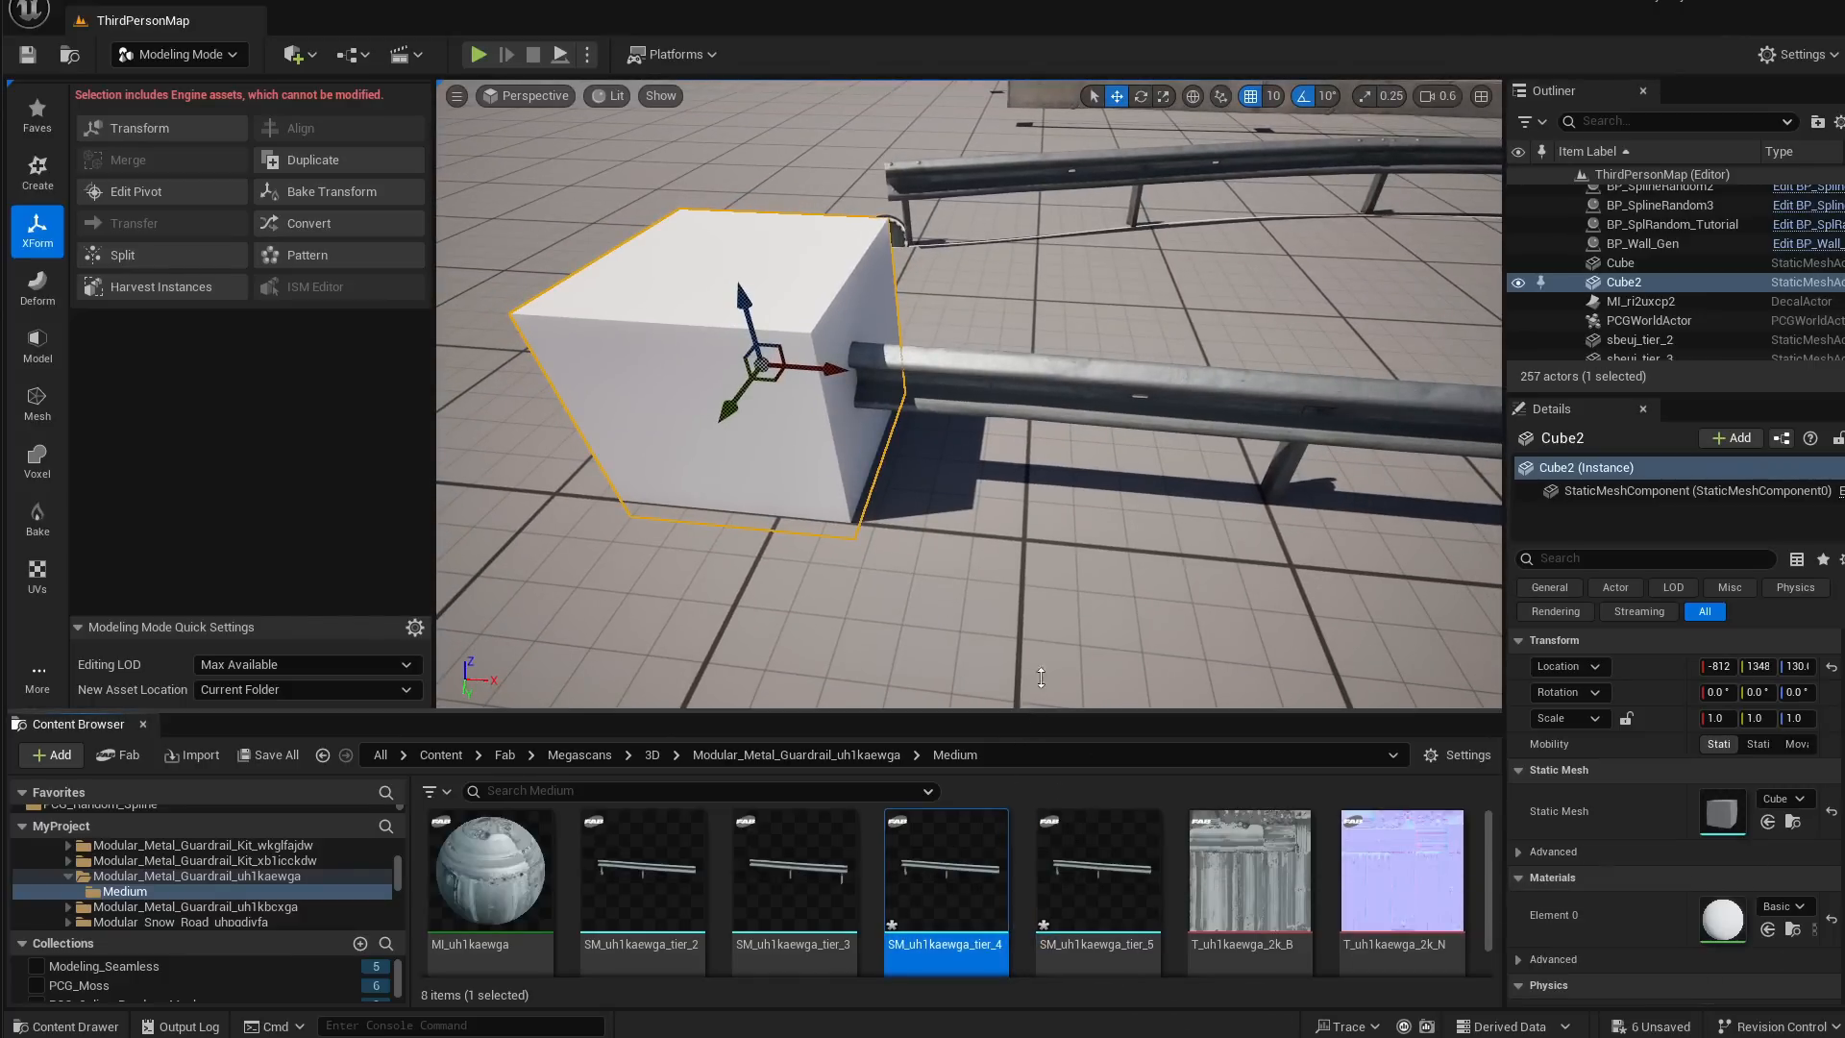
left_click_drag(1041, 678, 1075, 662)
left_click(1072, 783)
left_click(946, 845)
Start a Mesh Boolean on the guardrail and the cube with the operation set to Difference A - B
left_click(997, 340)
right_click_drag(996, 341, 955, 360)
left_click(889, 312, "shift")
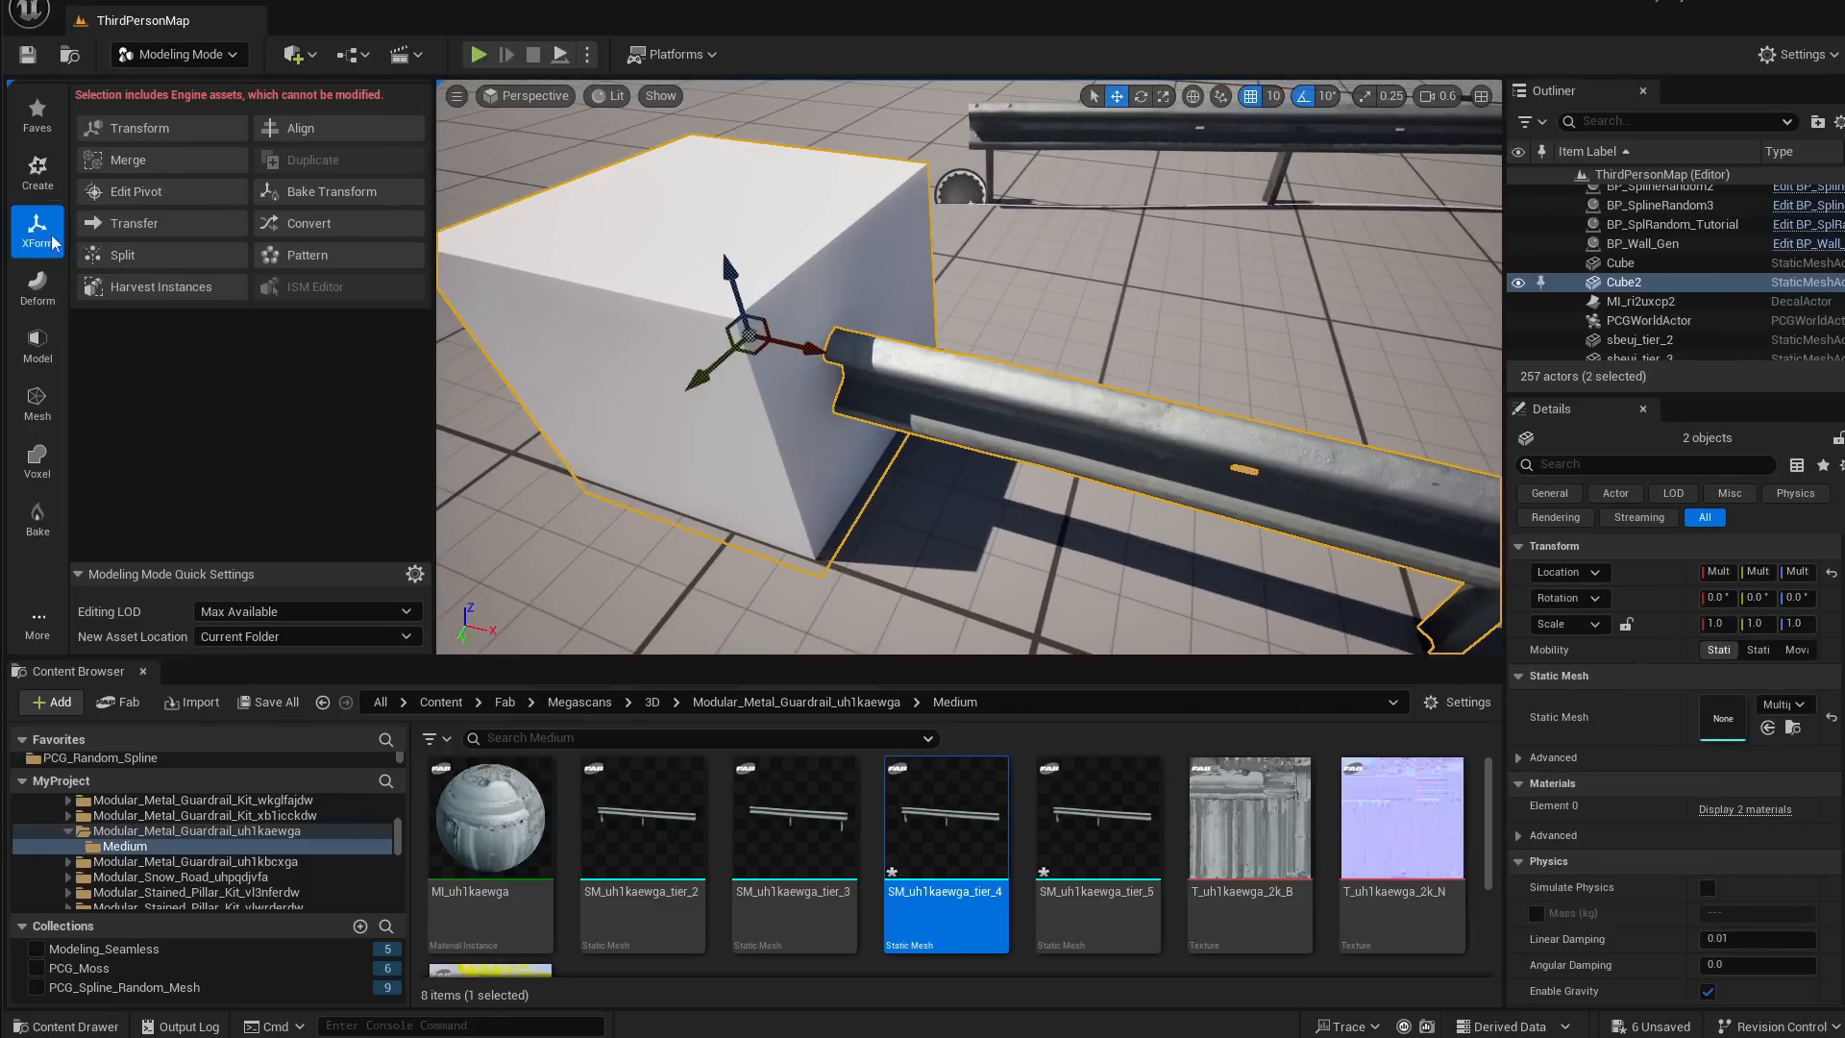
left_click(37, 344)
left_click(130, 166)
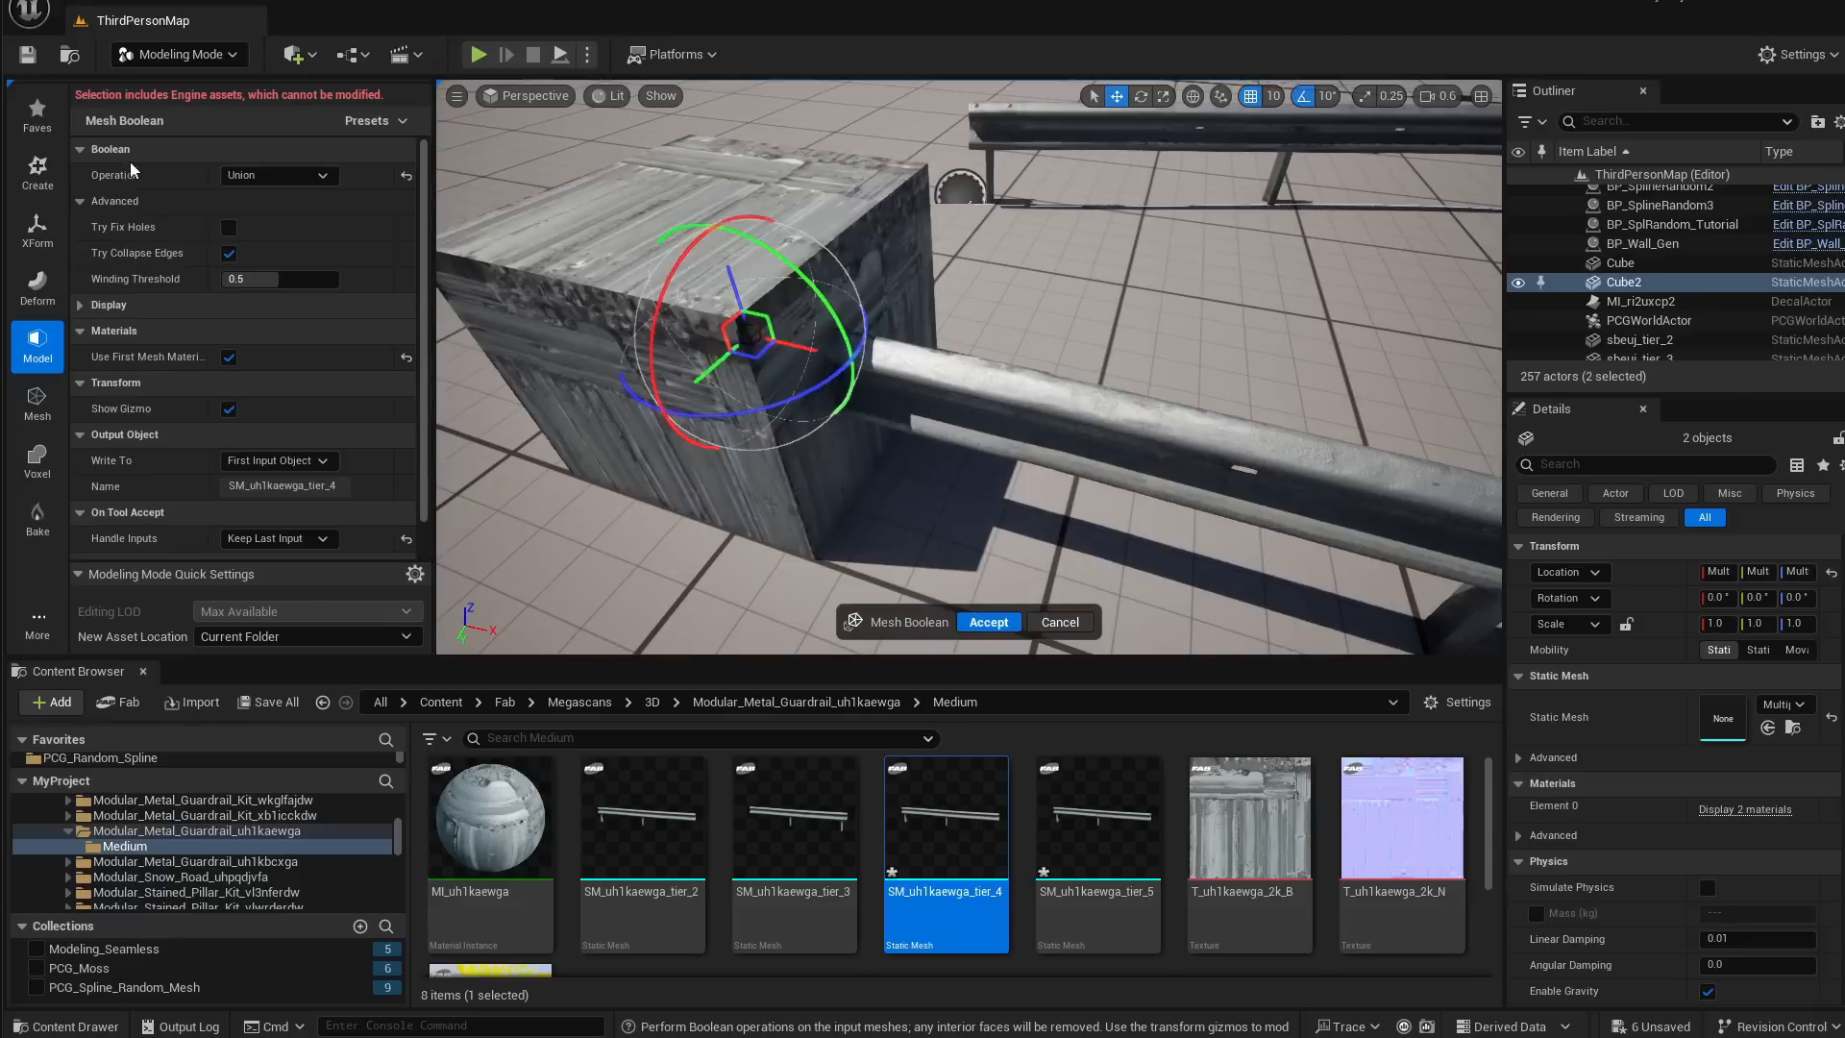
left_click(276, 175)
left_click(265, 194)
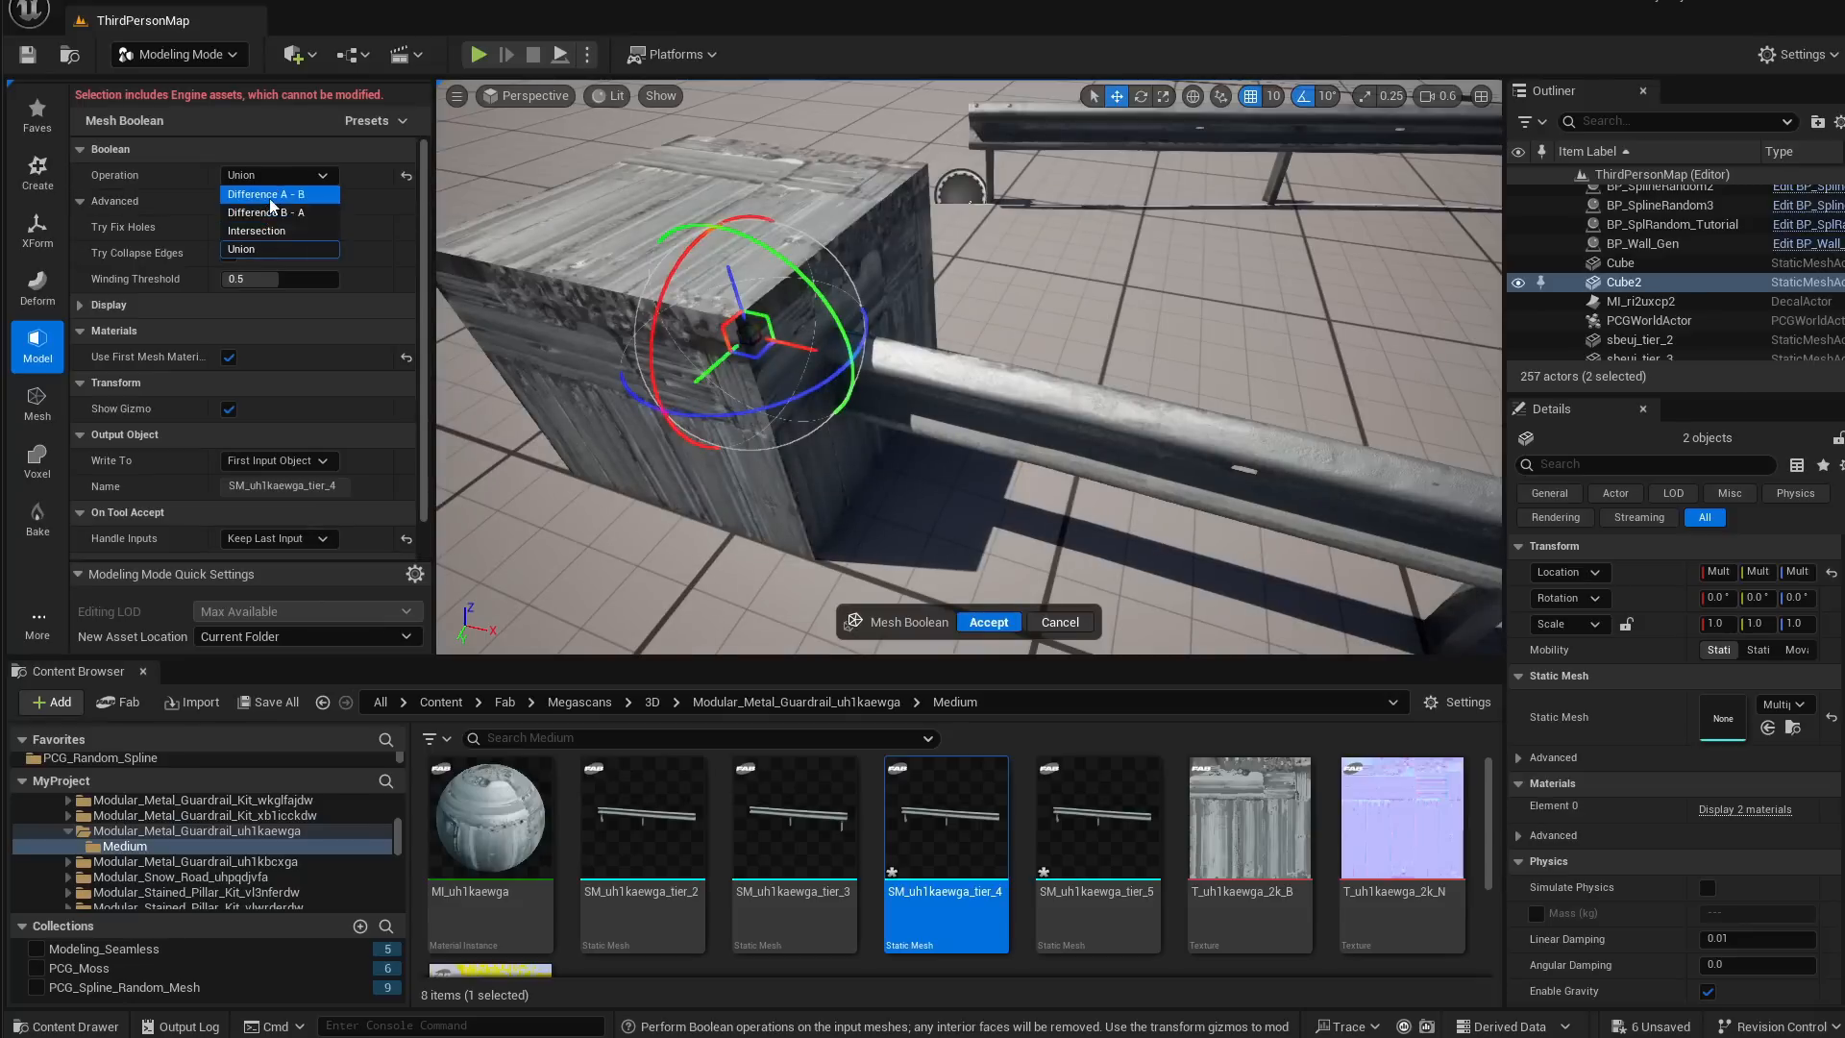
Examine the Mesh Boolean options and the previewed cut at the guardrail's end from several angles
right_click_drag(961, 385, 1096, 356)
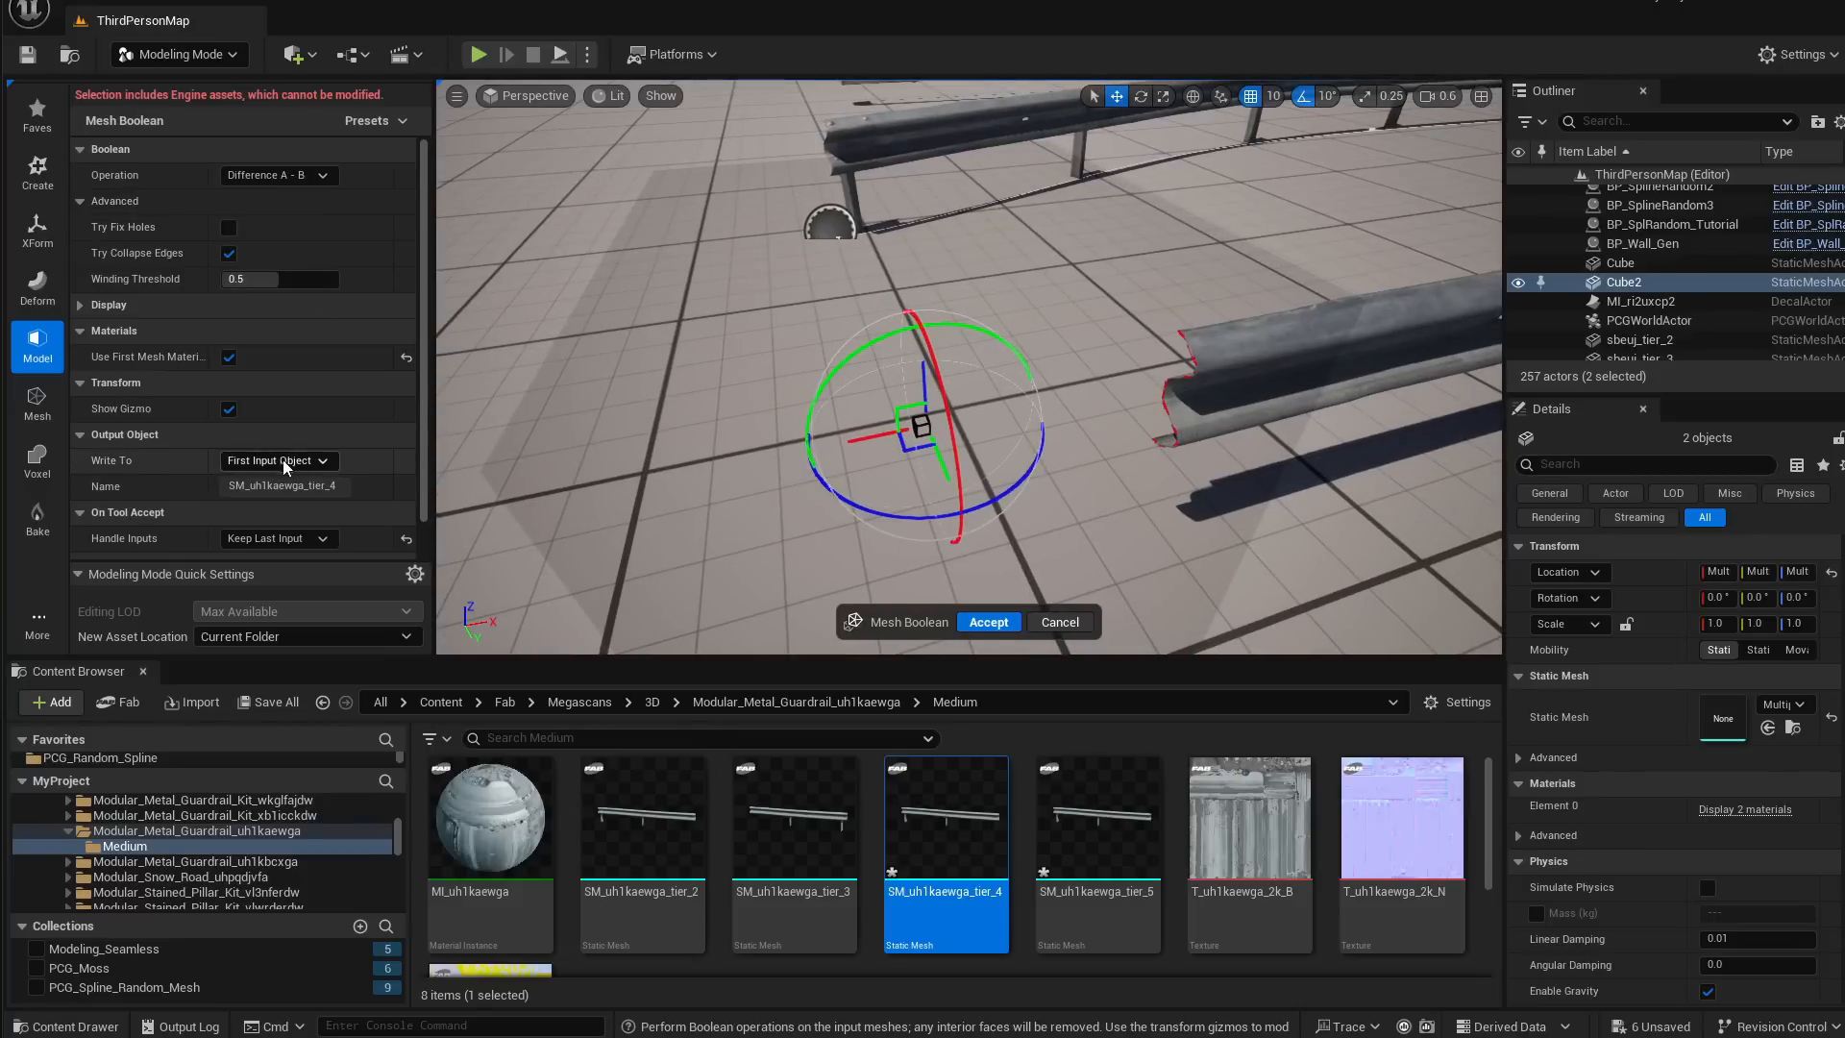
scroll(231, 452, "down", 2)
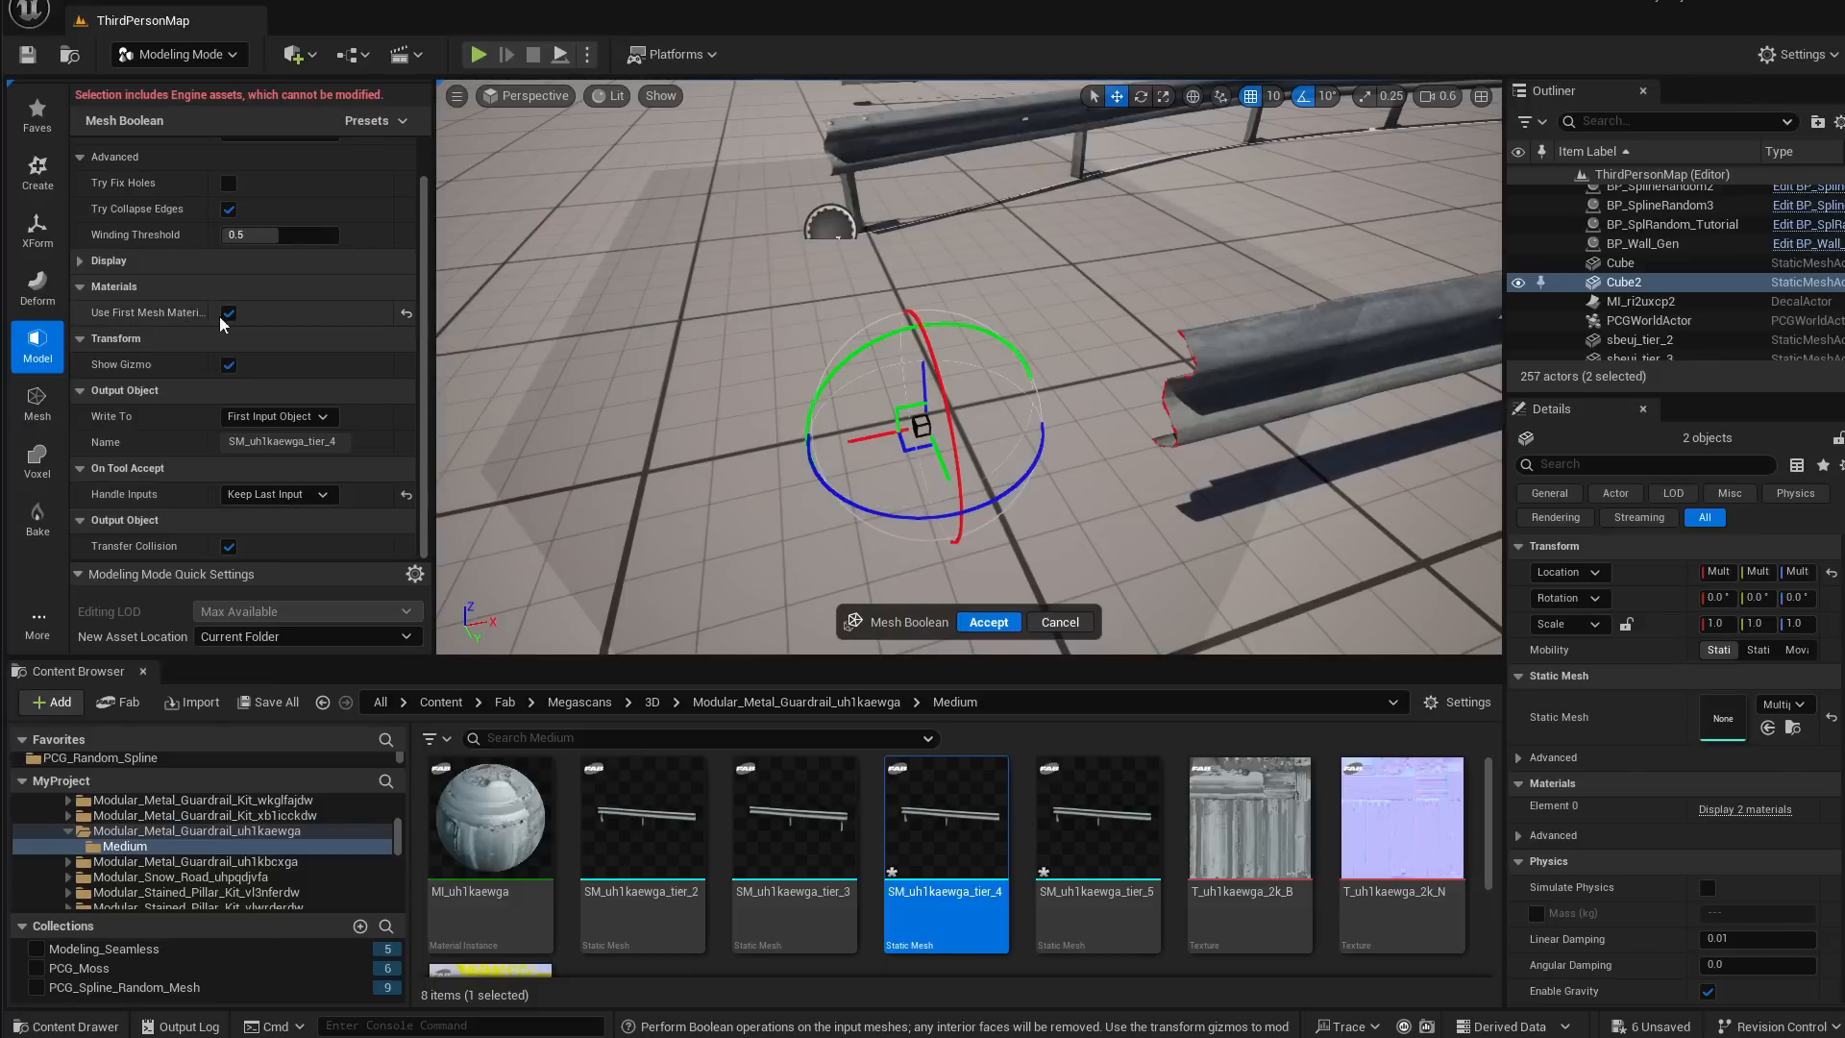
scroll(234, 319, "up", 2)
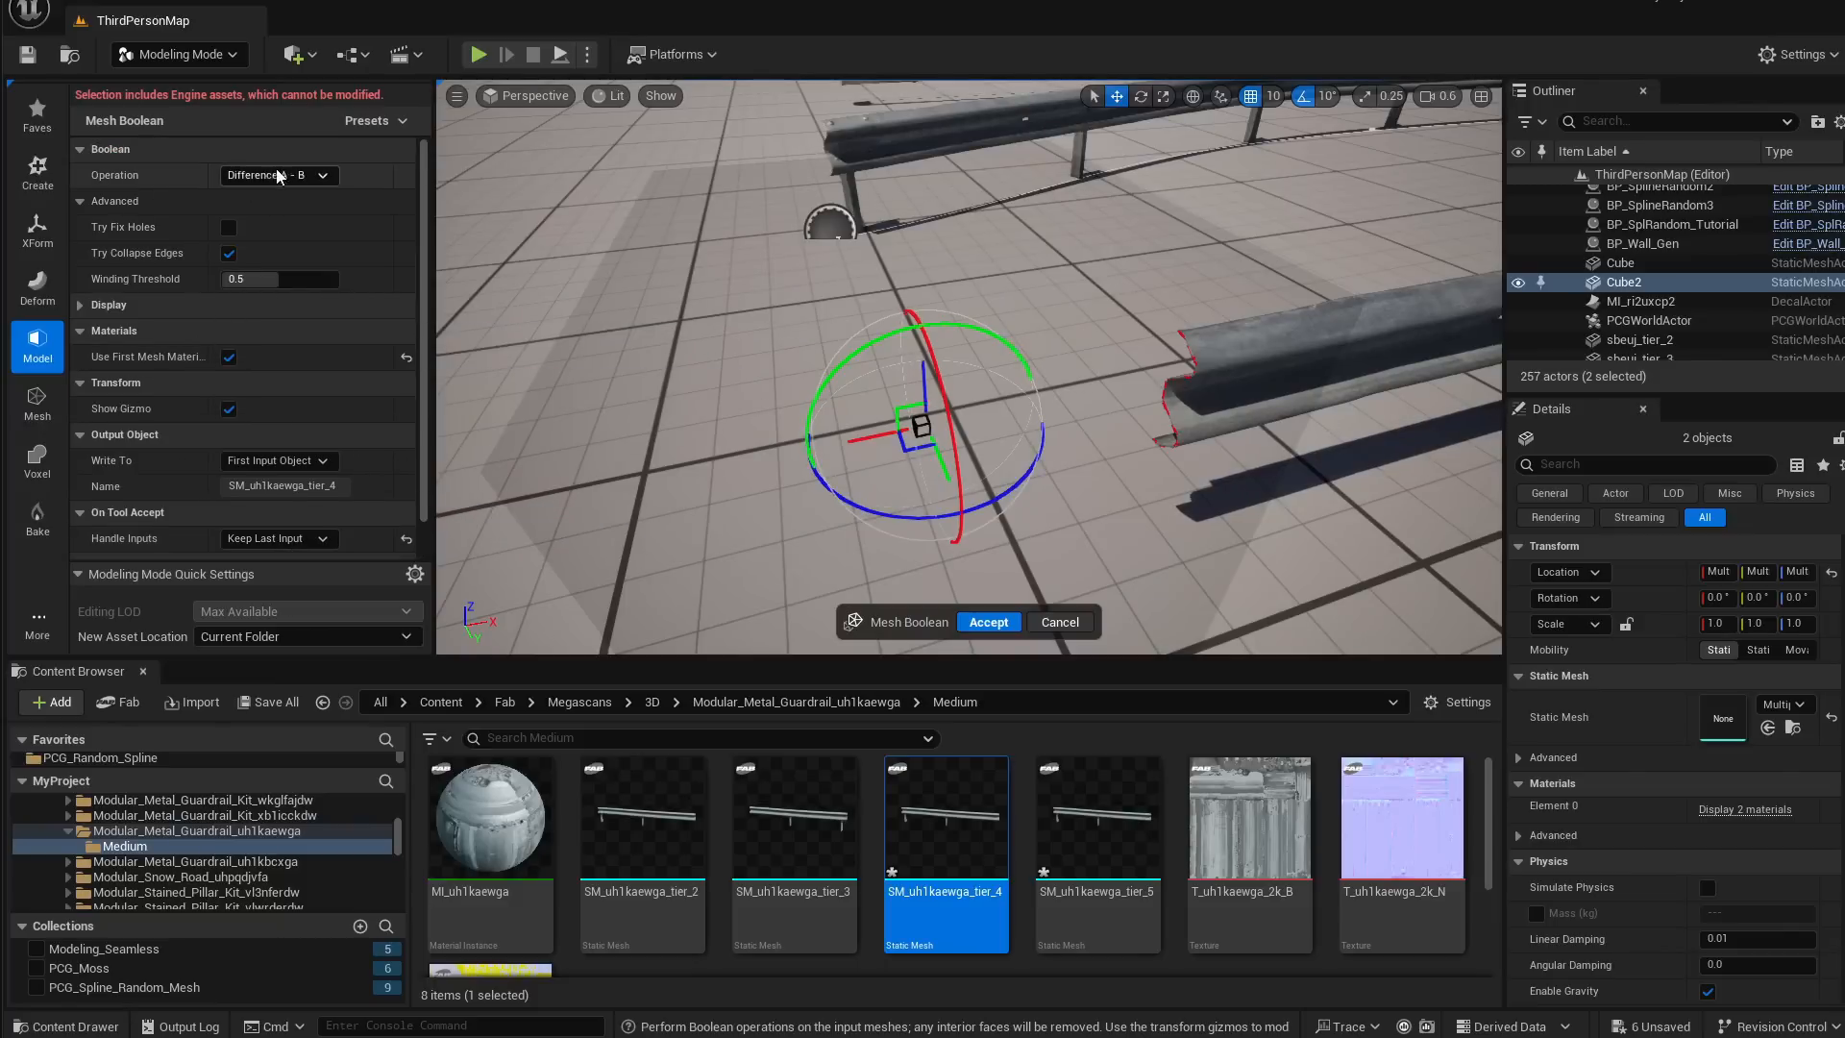
key("d")
right_click_drag(750, 327, 663, 351)
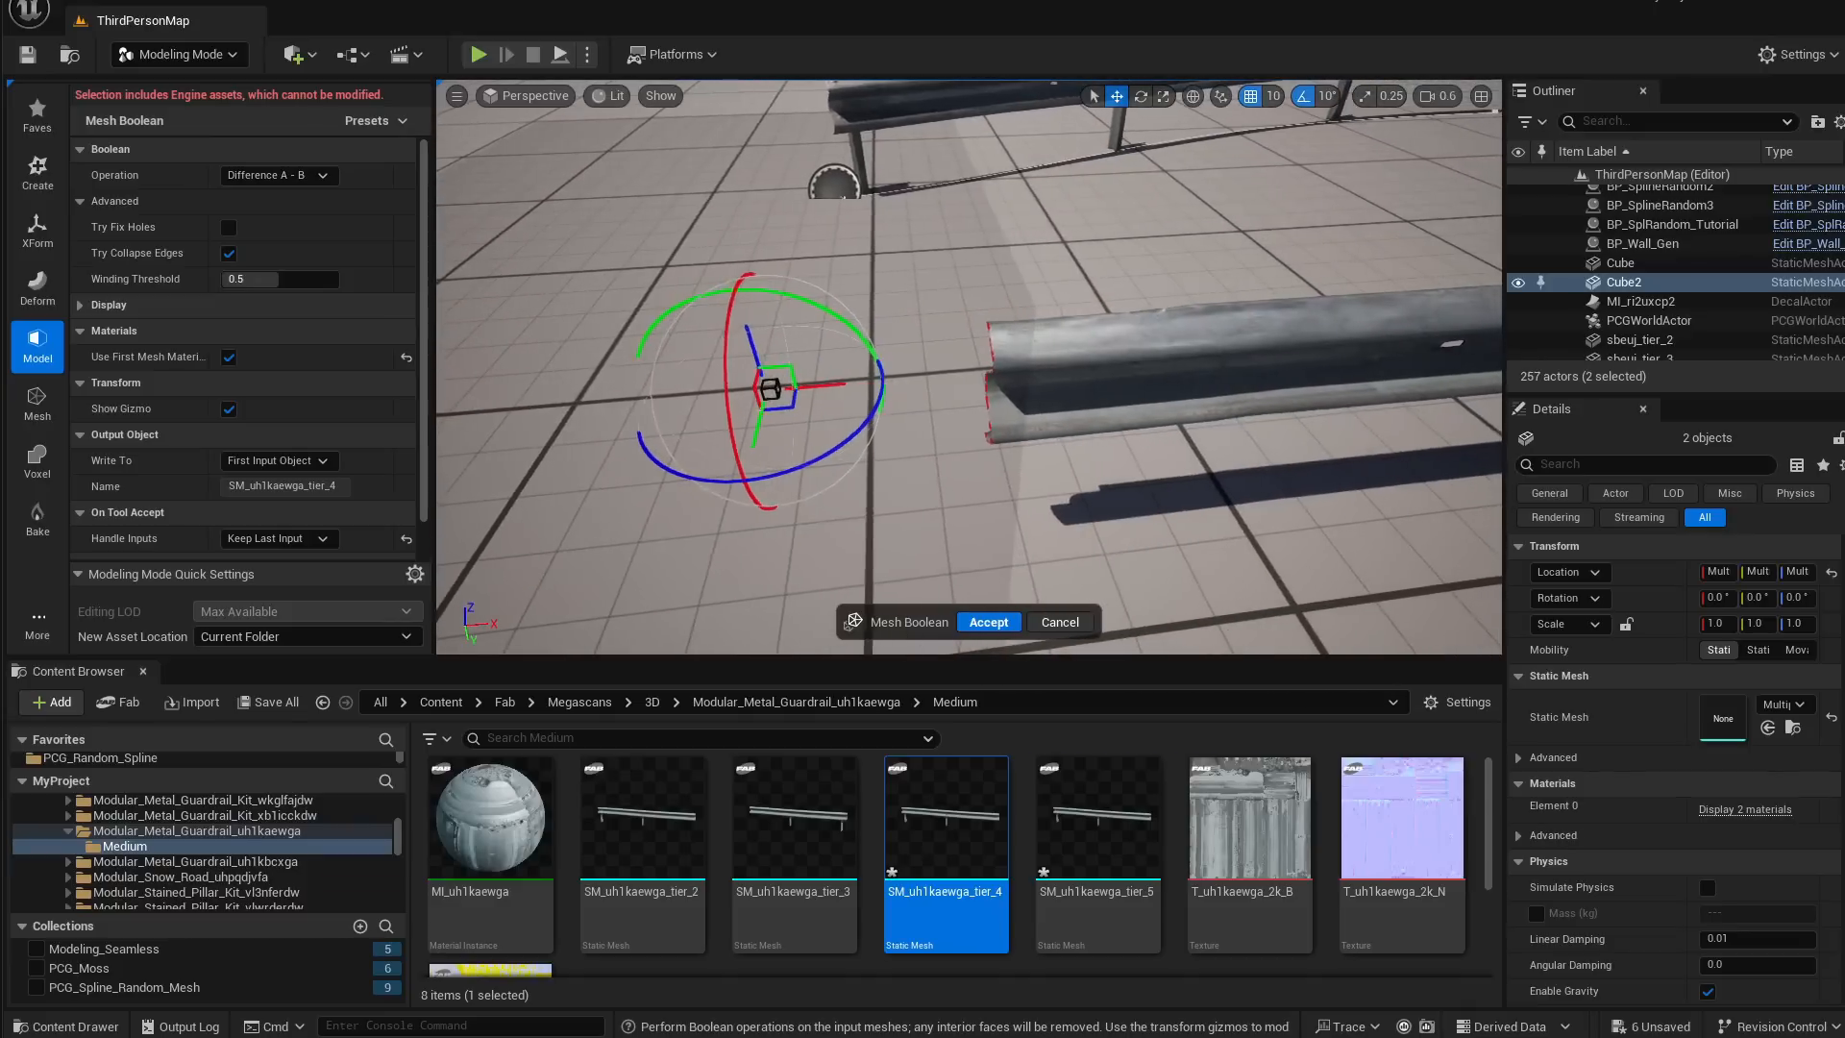
right_click_drag(837, 454, 833, 455)
key("d")
right_click_drag(1018, 421, 947, 322)
key("a")
key("d")
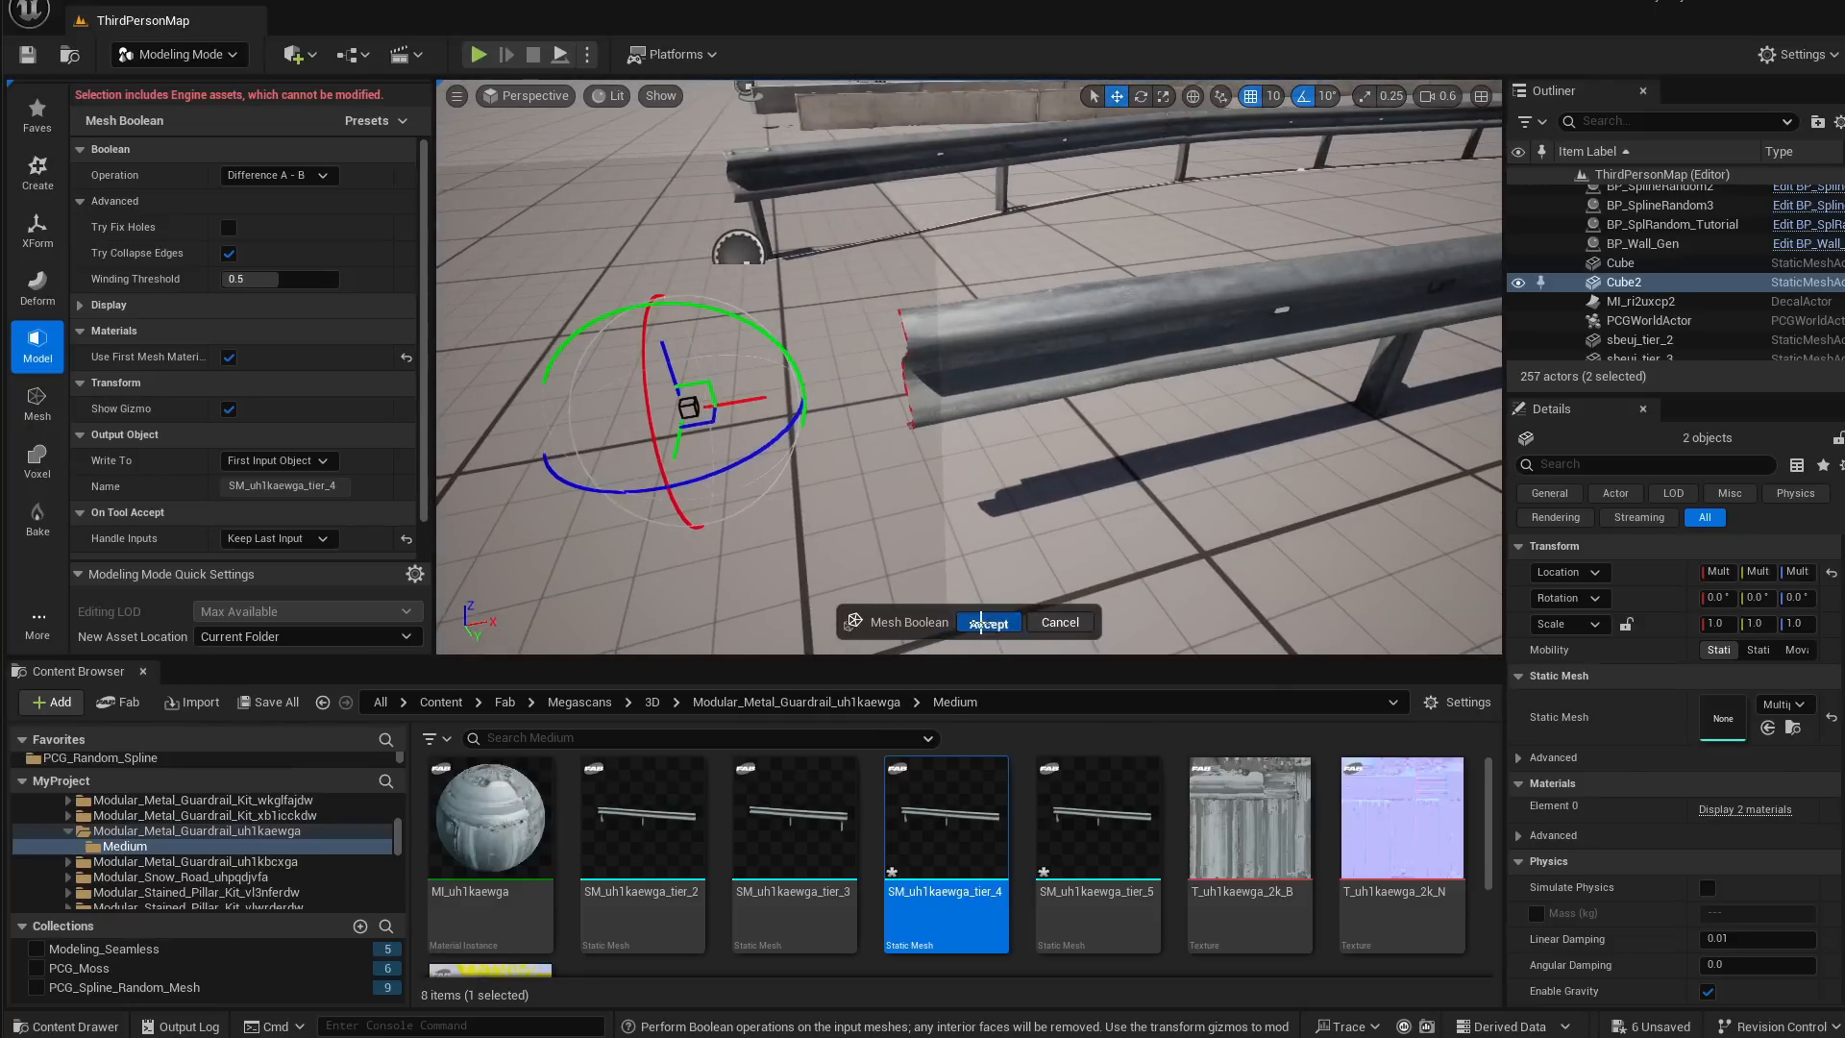
Accept the Boolean to cut the cube-covered end off the guardrail and inspect the cut edge beside the cube
left_click(987, 622)
right_click_drag(1000, 433, 957, 375)
key("d")
key("w")
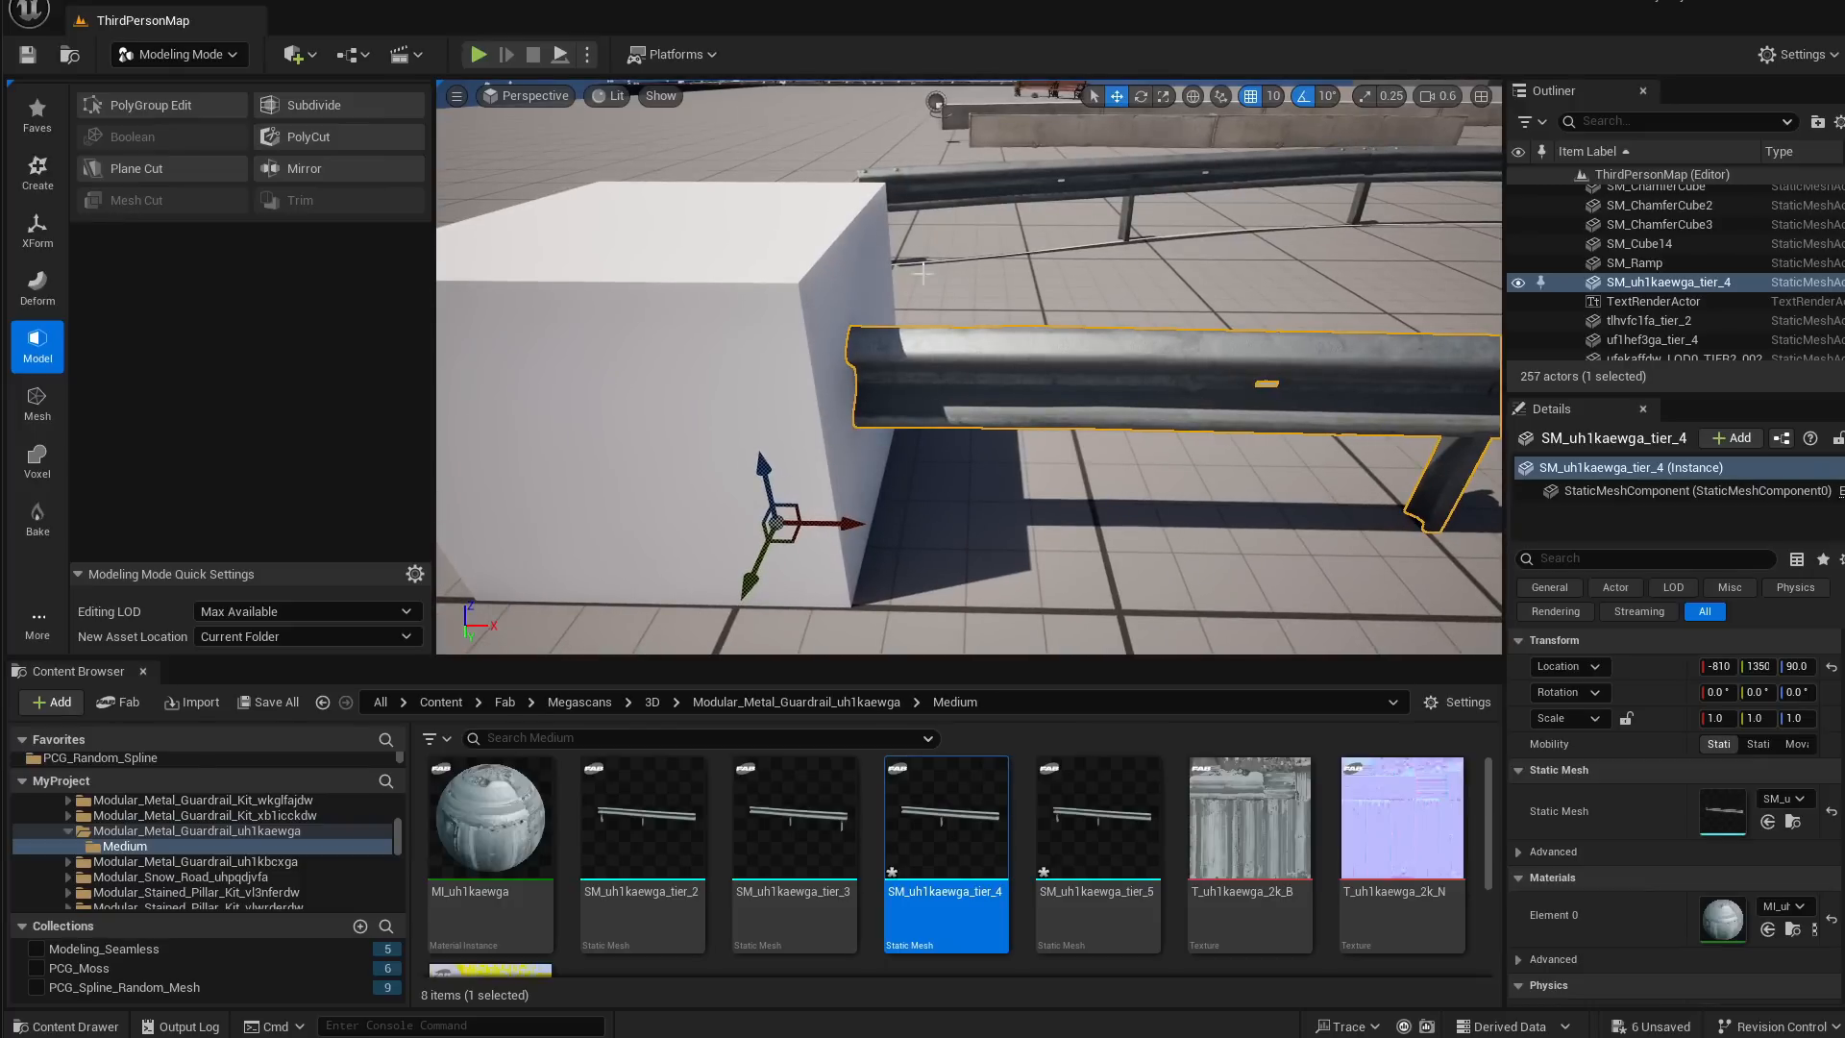
right_click_drag(849, 387, 881, 455)
key("w")
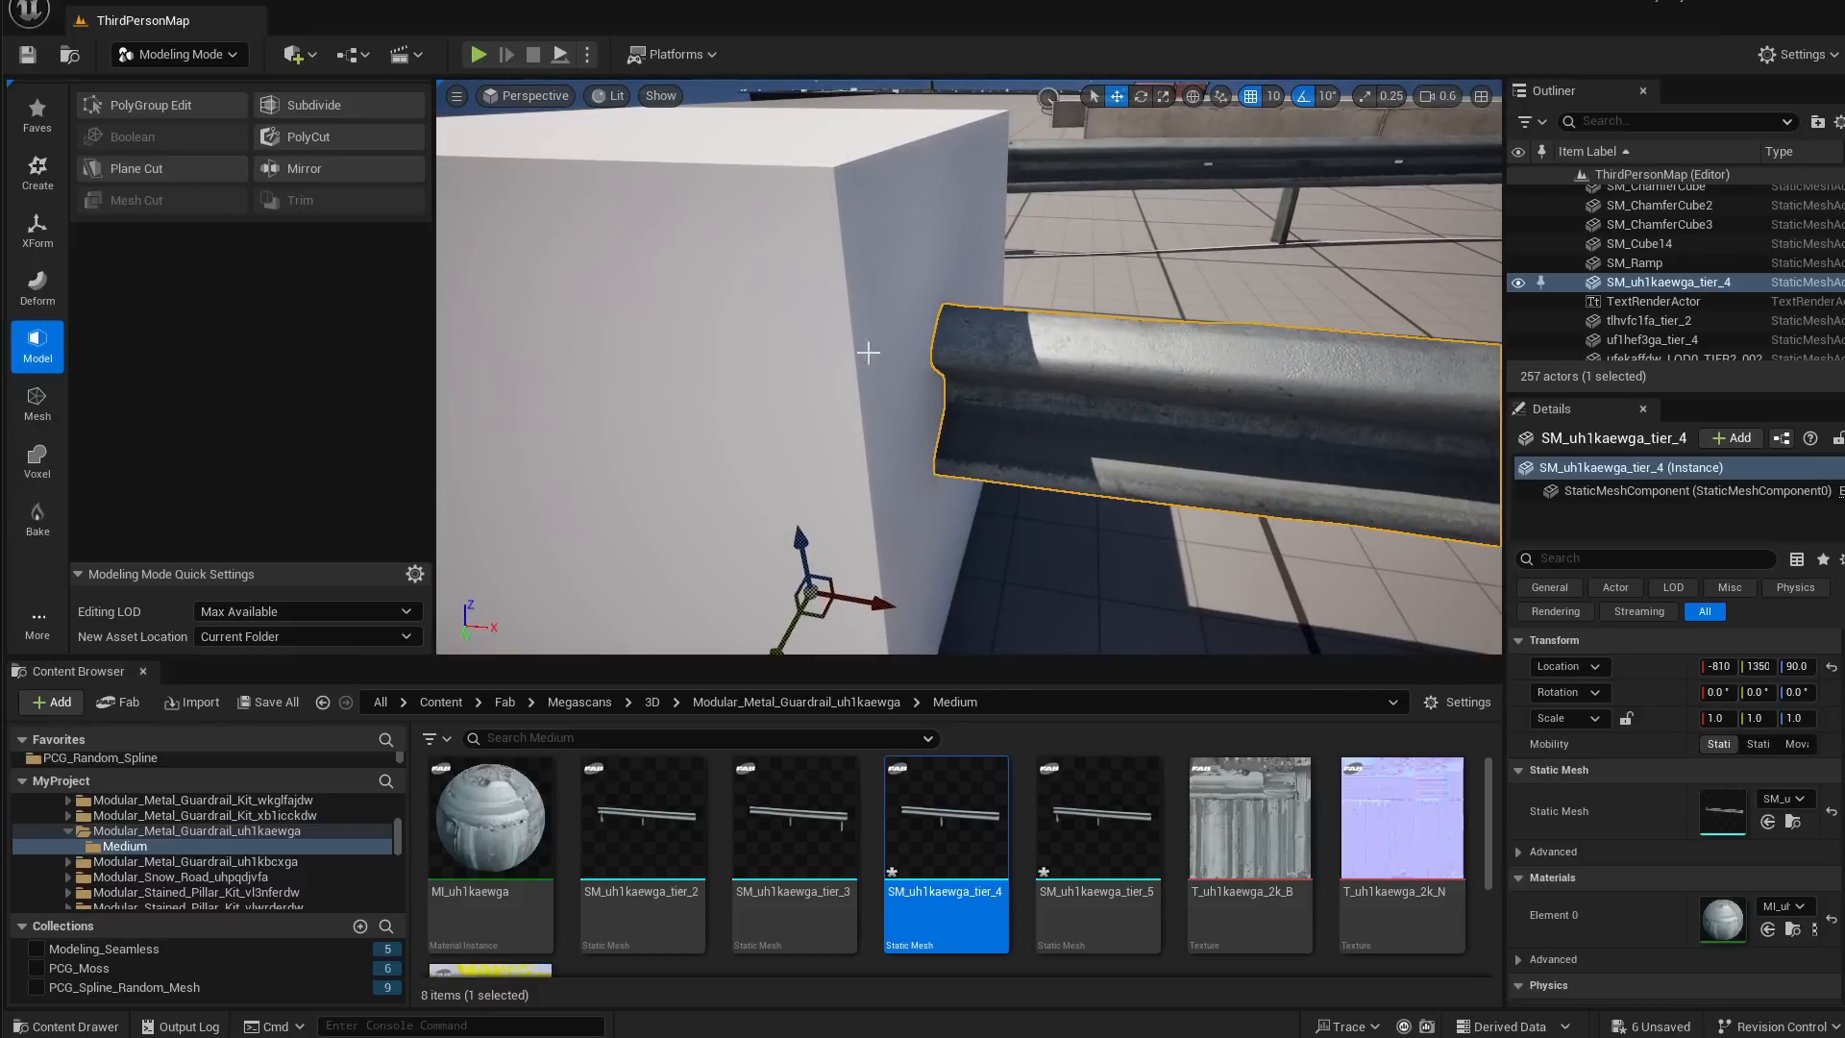
key("s")
right_click_drag(1032, 433, 1067, 440)
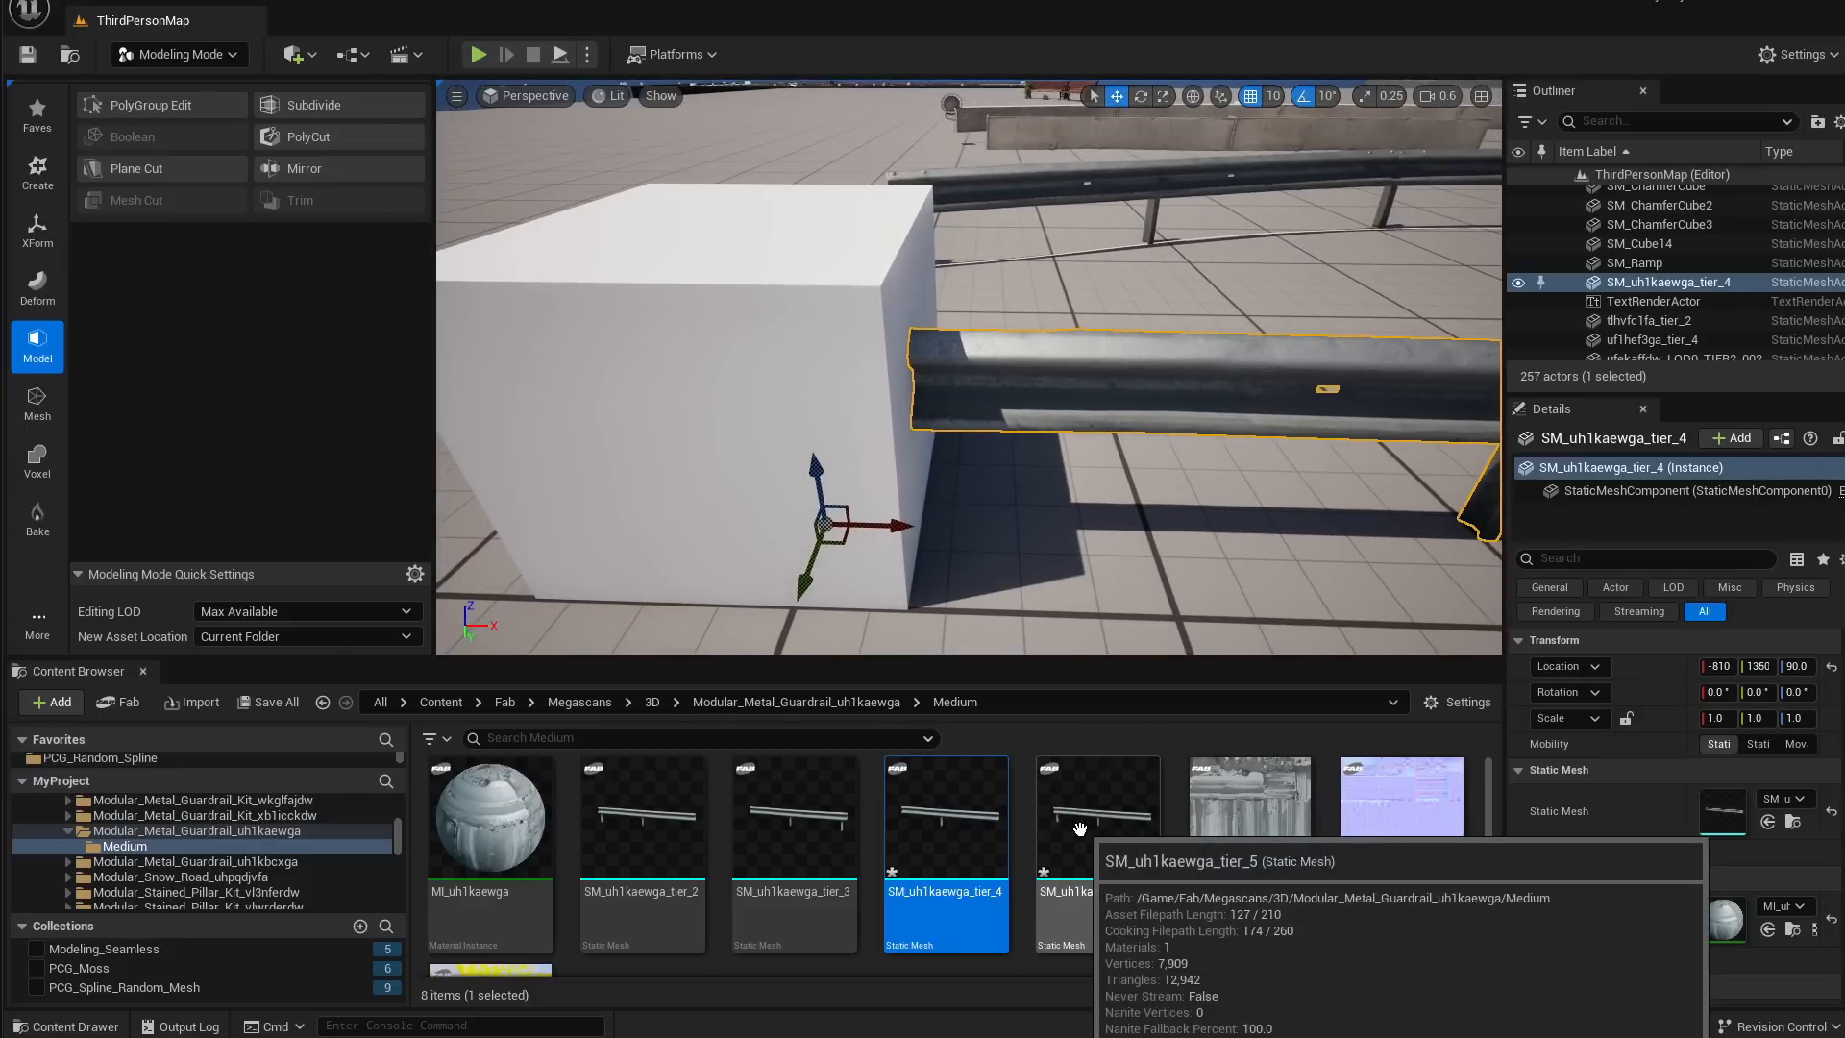
Assign the uncut SM_uh1kaewga_tier_5 mesh to the guardrail actor in the level
left_click_drag(1082, 833, 1725, 811)
right_click_drag(1113, 404, 1023, 427)
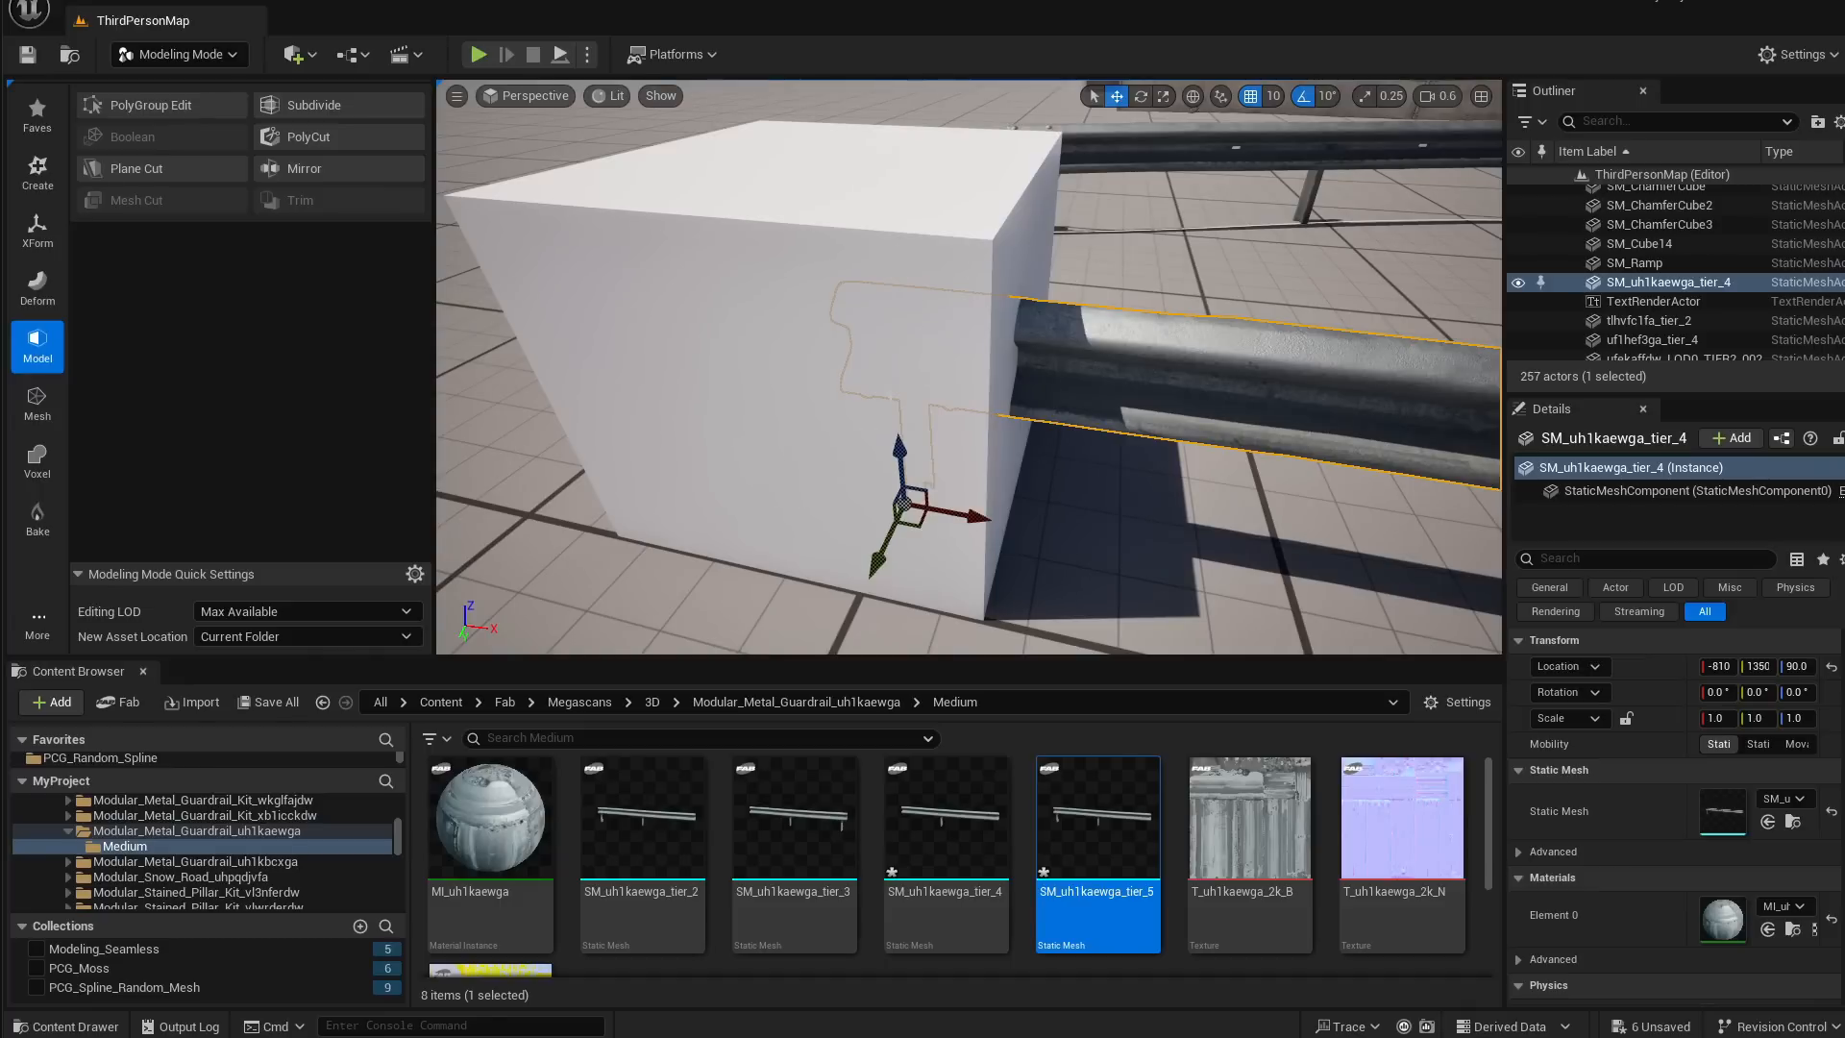
right_click_drag(886, 260, 880, 263)
left_click(884, 261)
left_click(1238, 440)
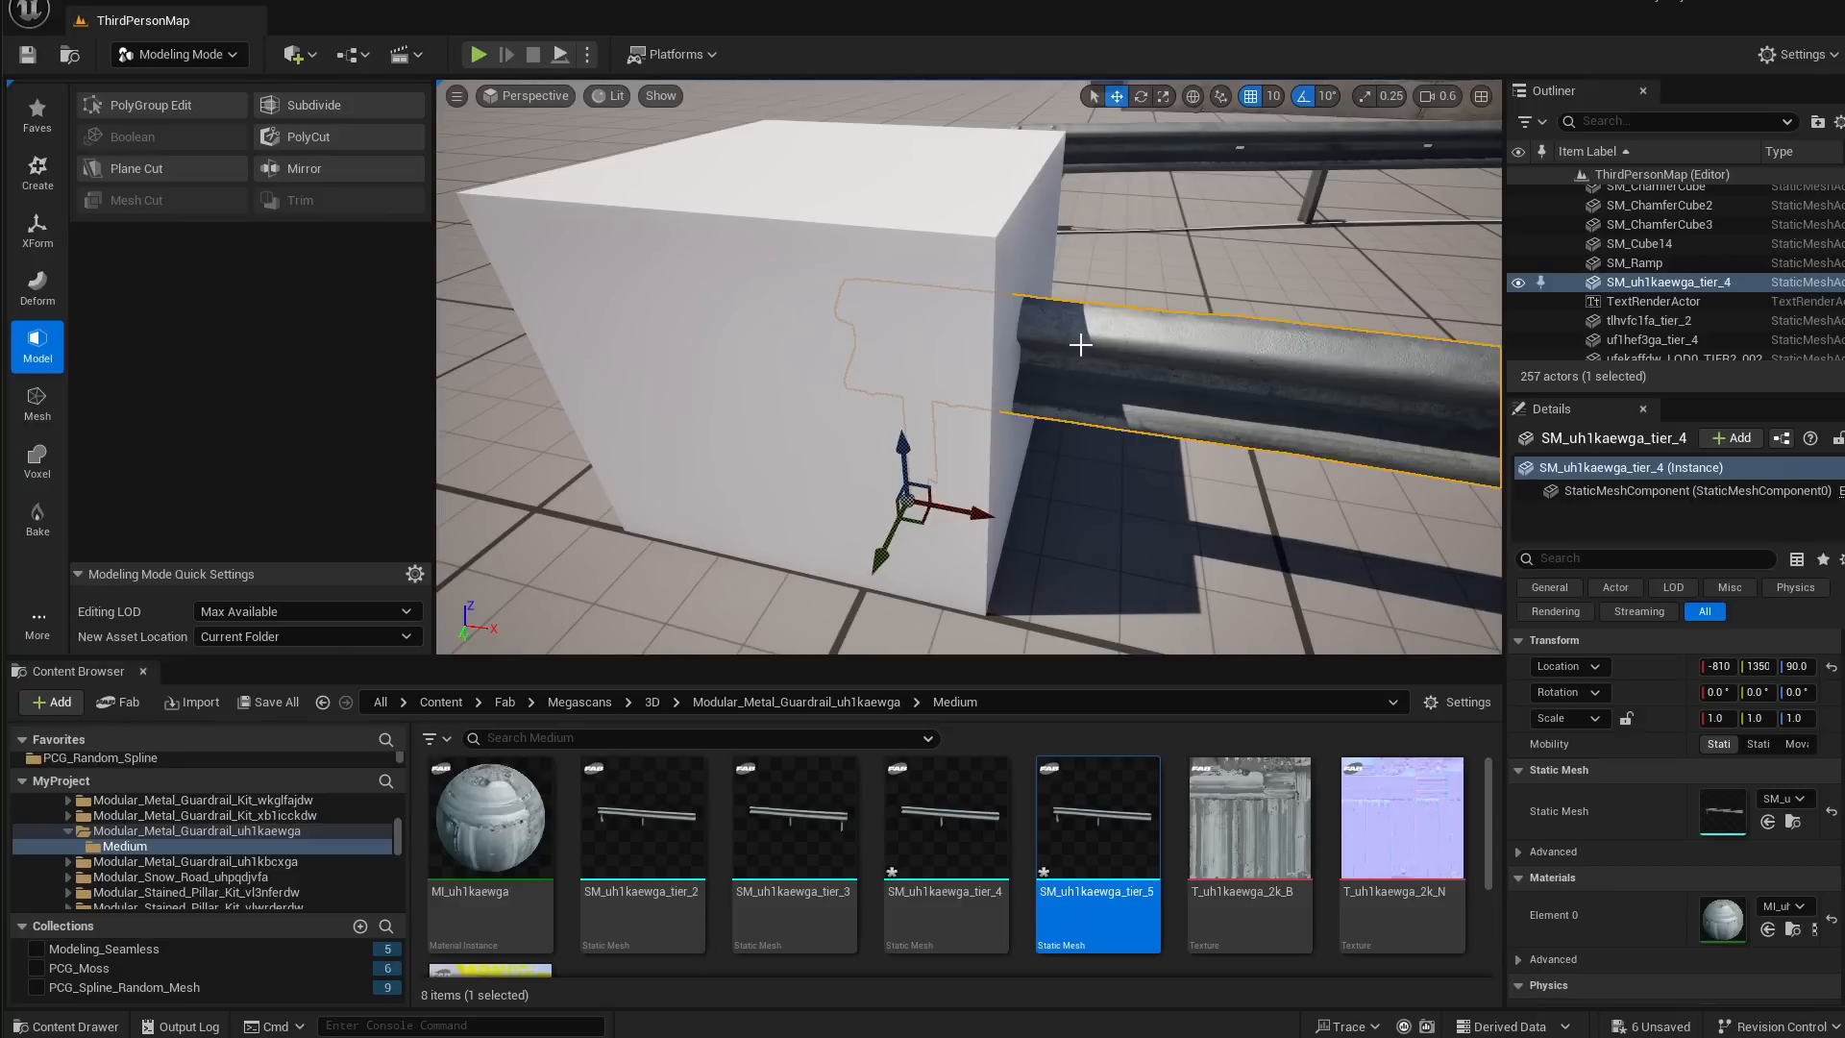
Apply an Intersection Mesh Boolean between the guardrail and the cube to keep only the end post section, and delete the cube
left_click(704, 373, "ctrl")
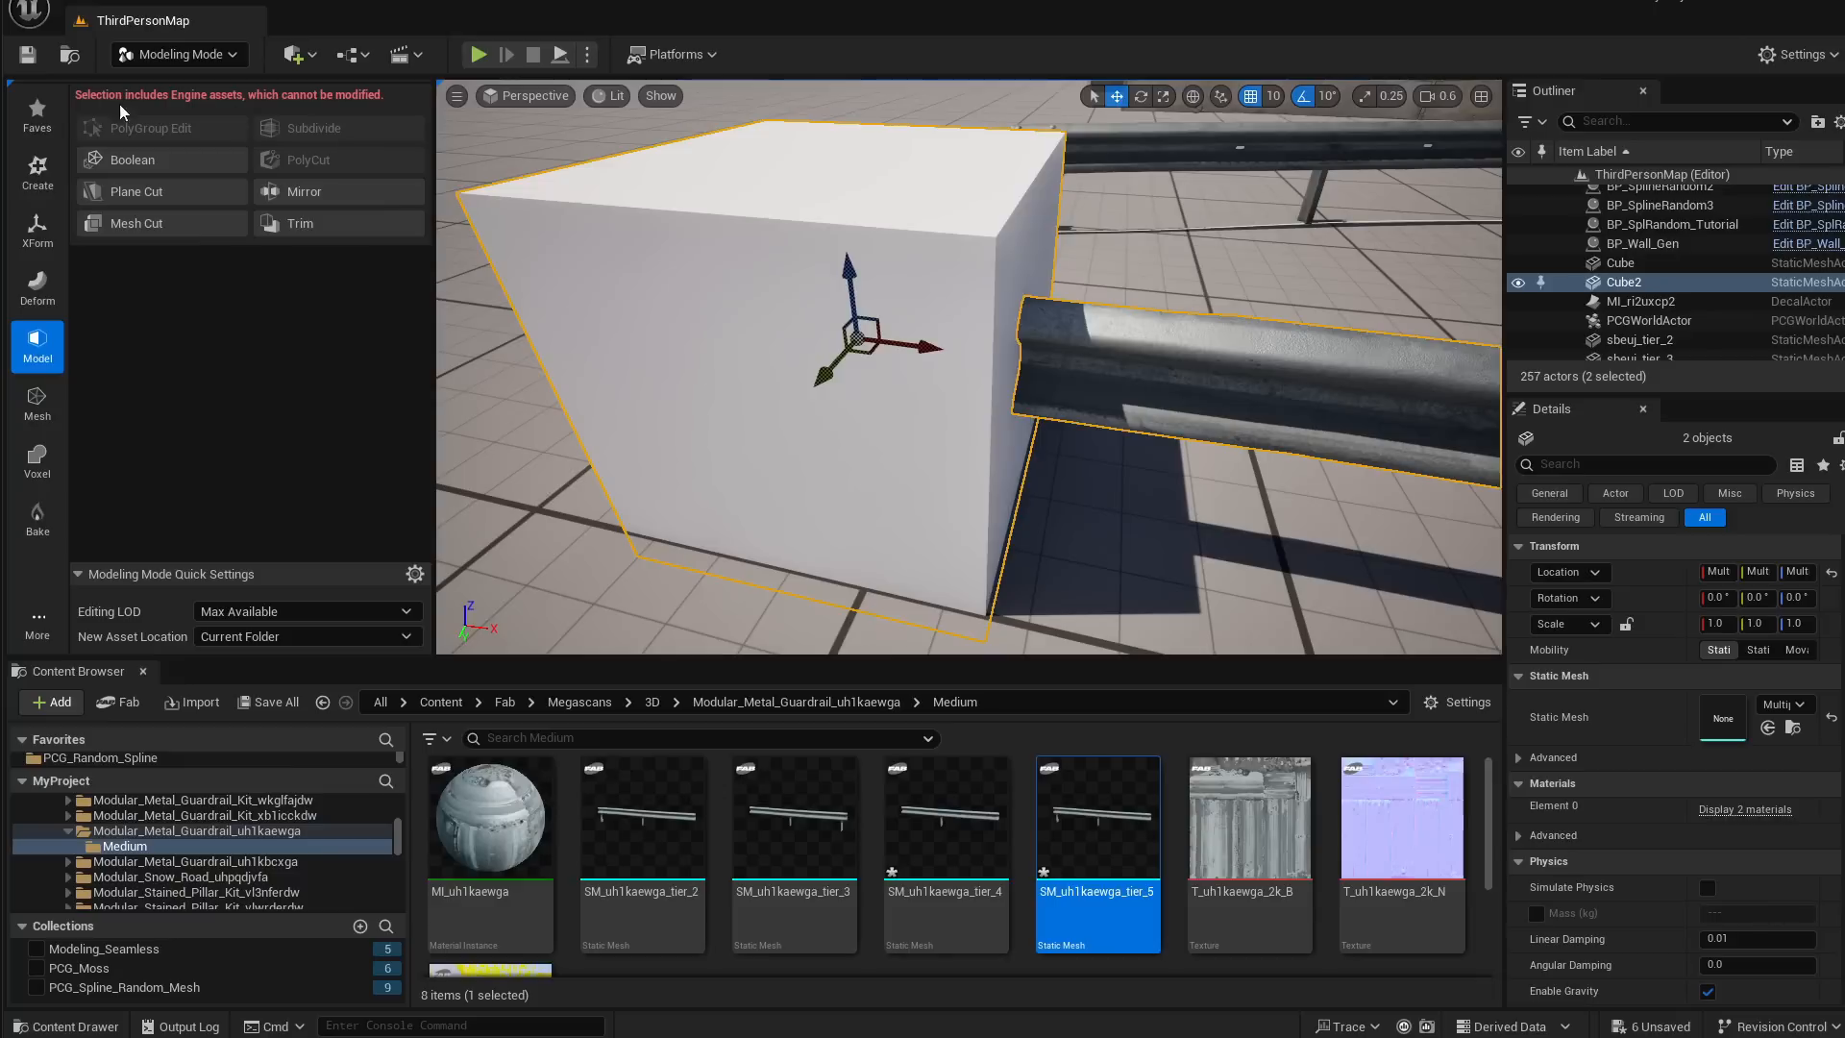
left_click(123, 158)
left_click(274, 175)
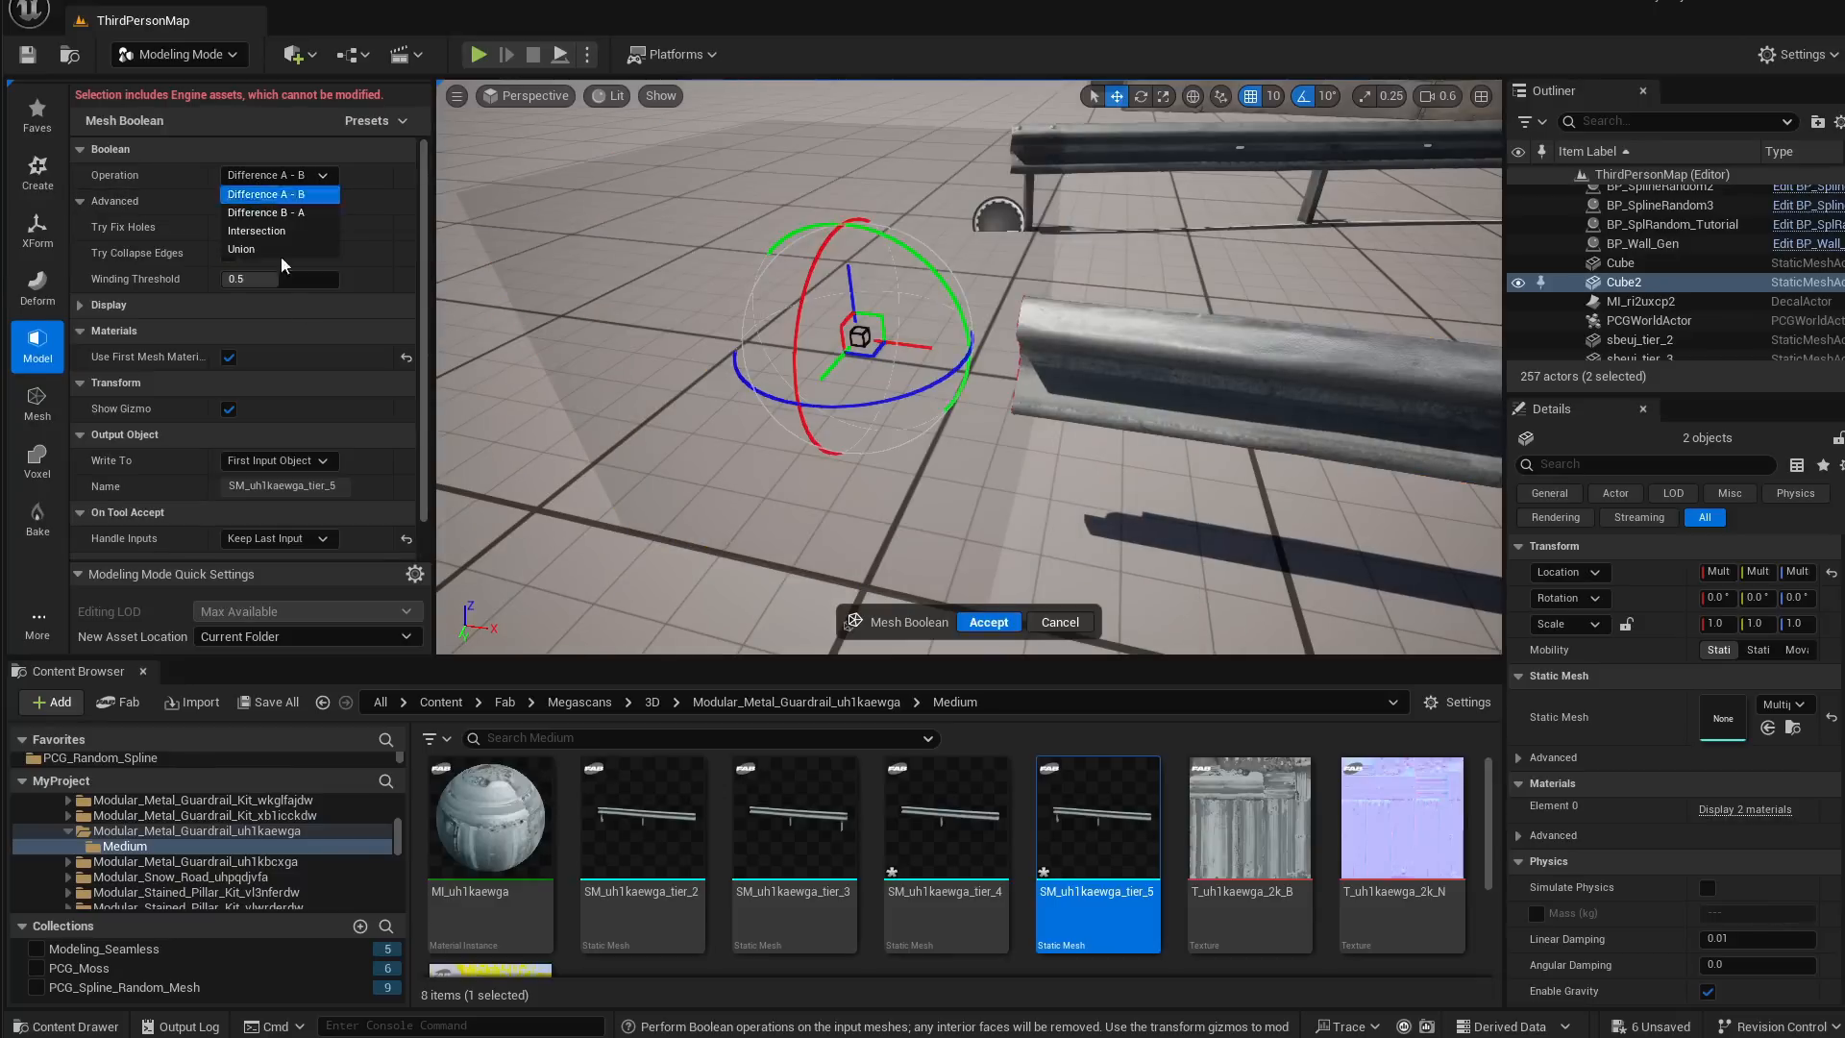
left_click(257, 231)
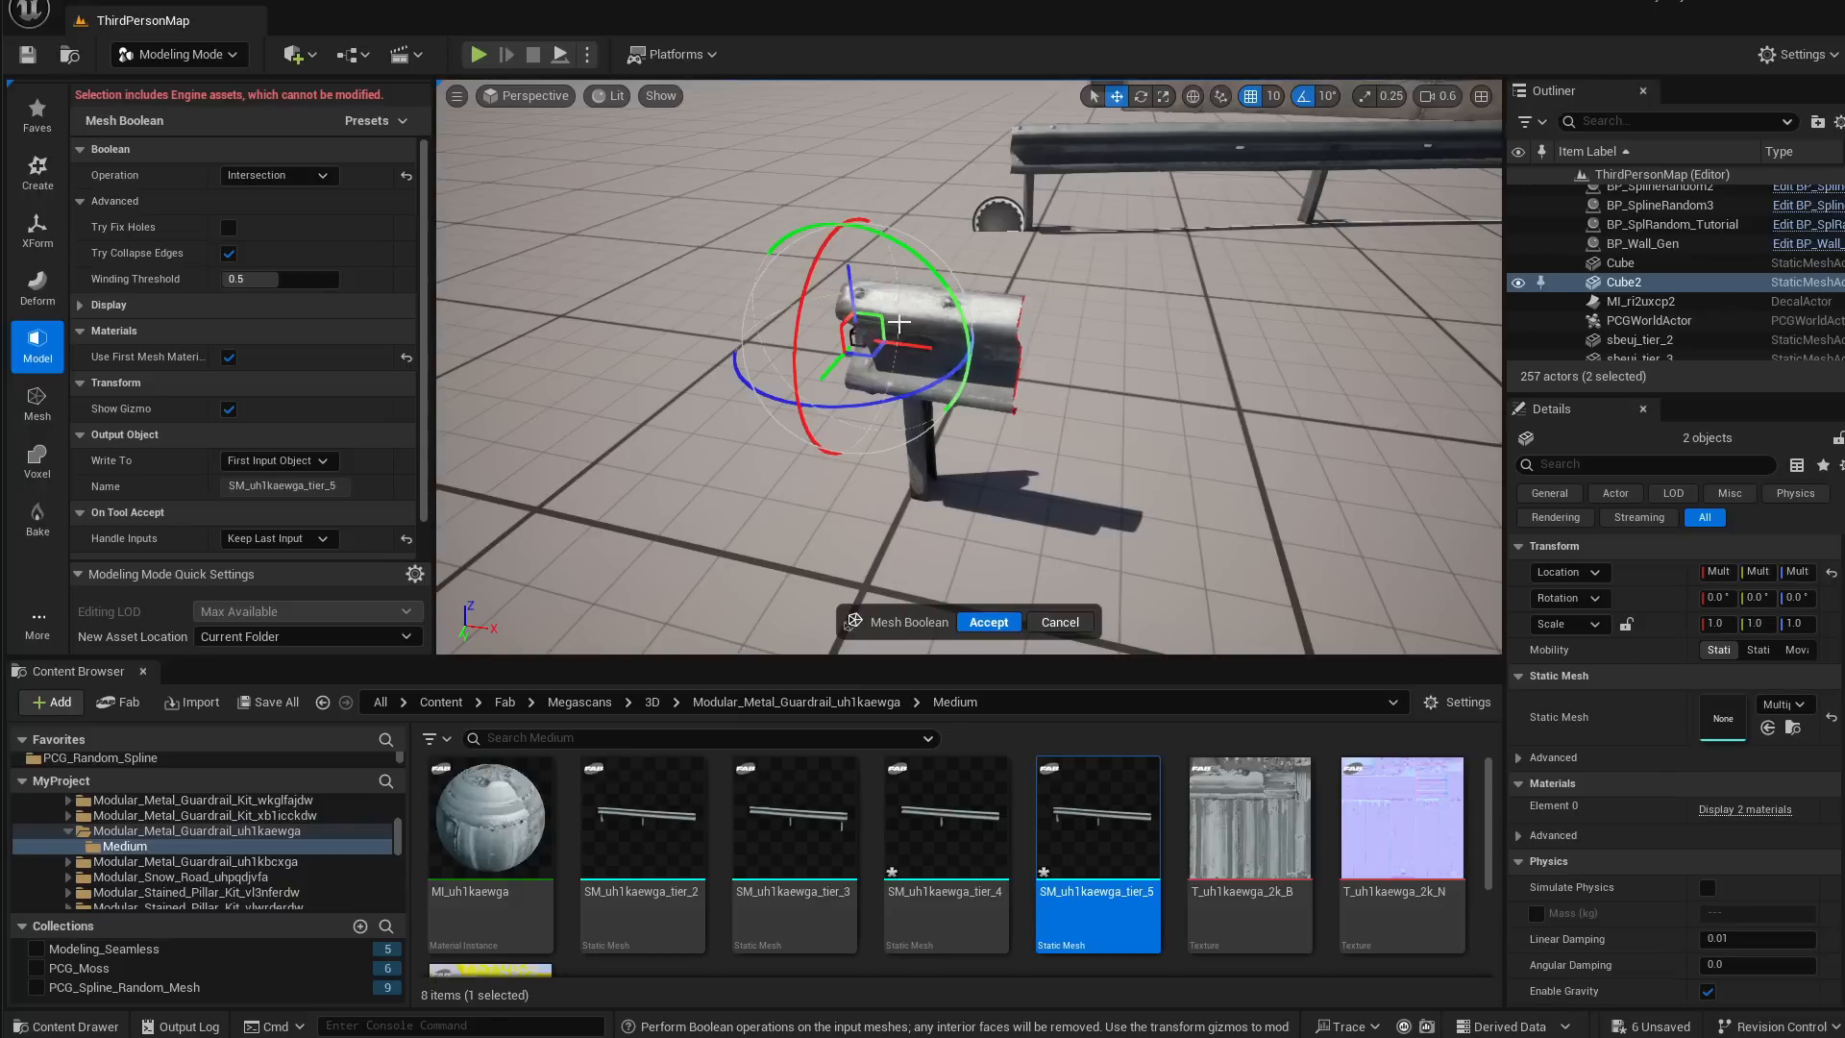
left_click(988, 622)
left_click(957, 330)
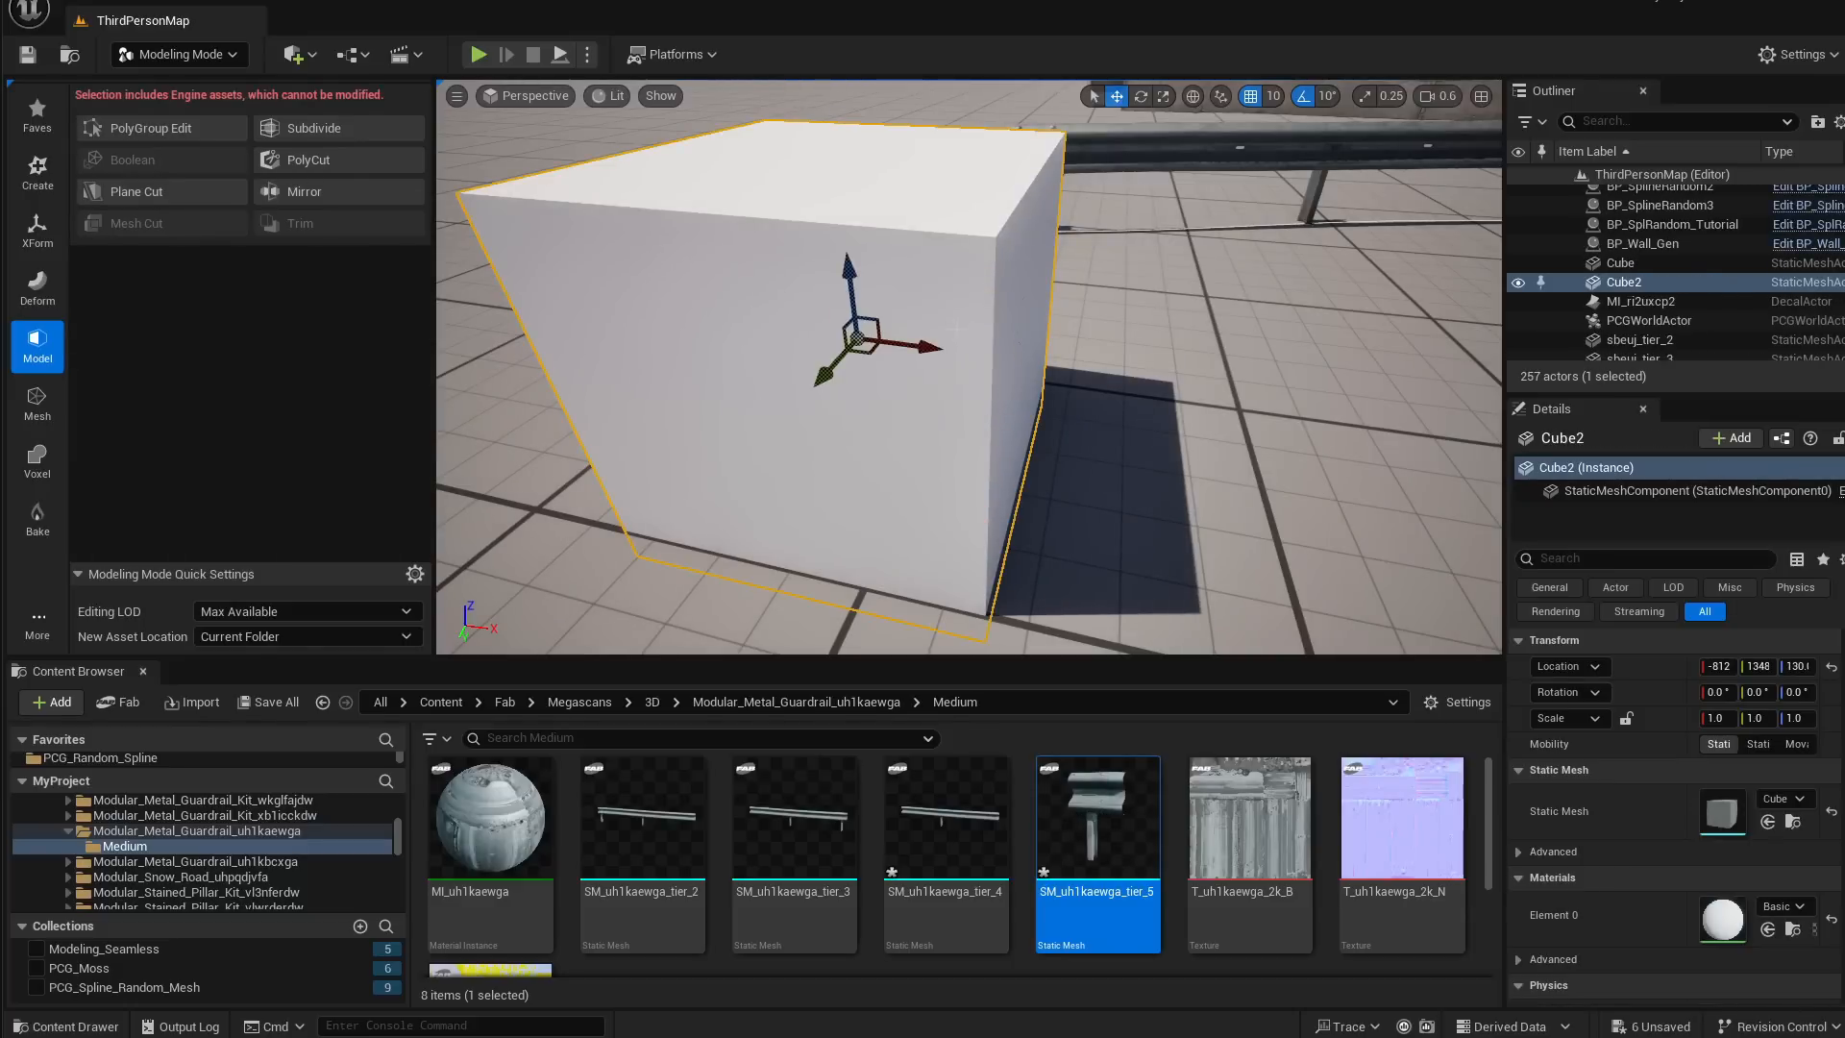
key("Delete")
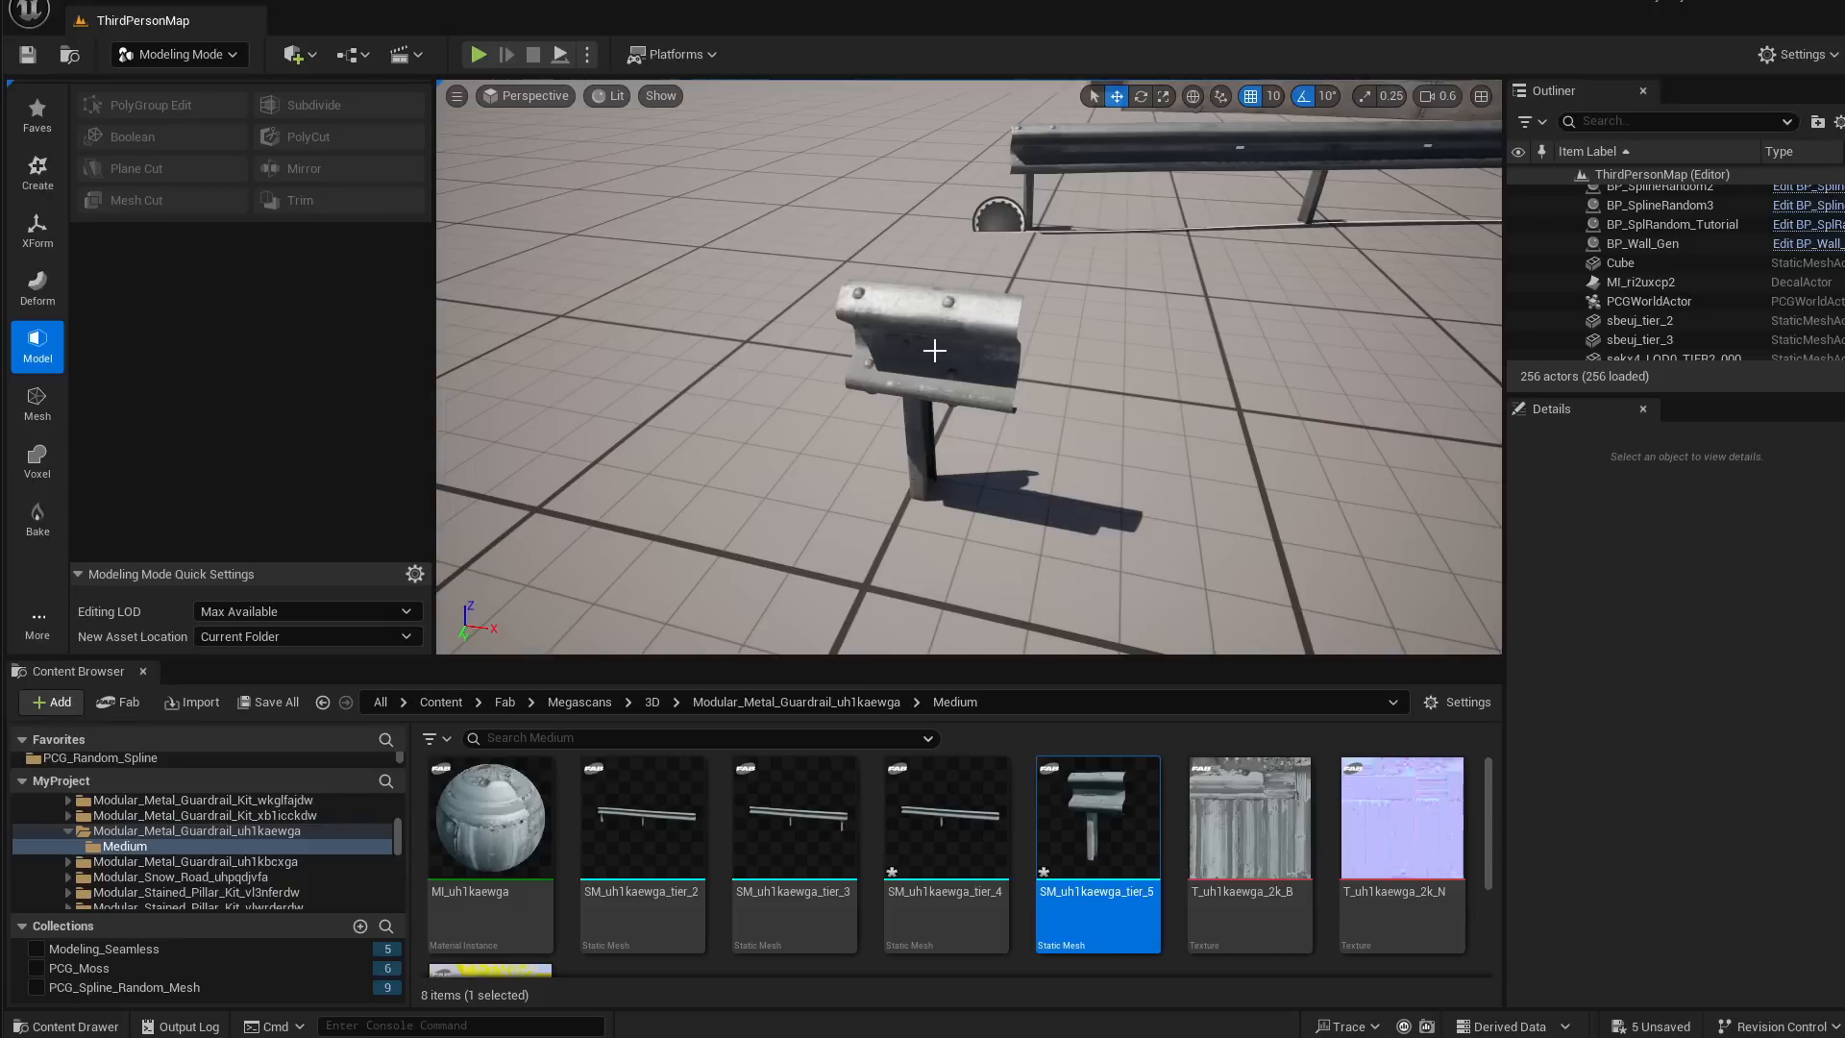
Duplicate the end post actor and copy the original's location onto the duplicate so both coincide
left_click(935, 351)
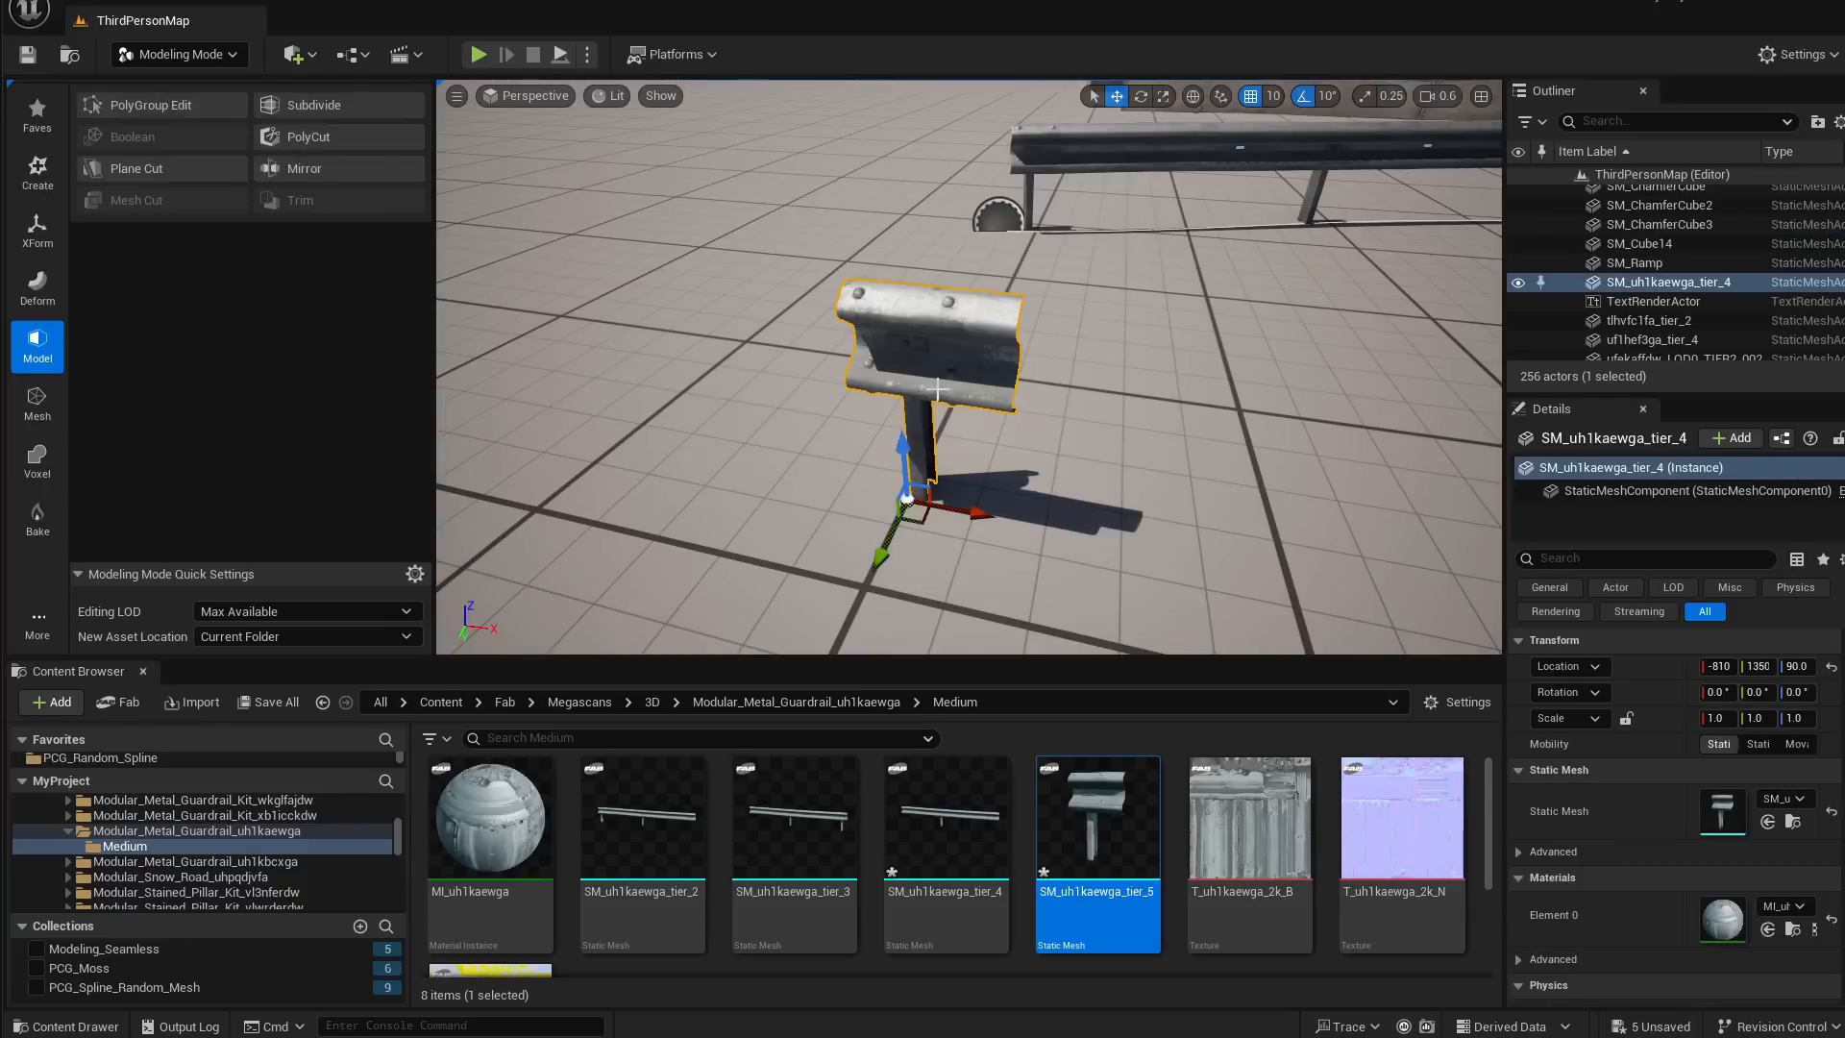
key("ctrl+d")
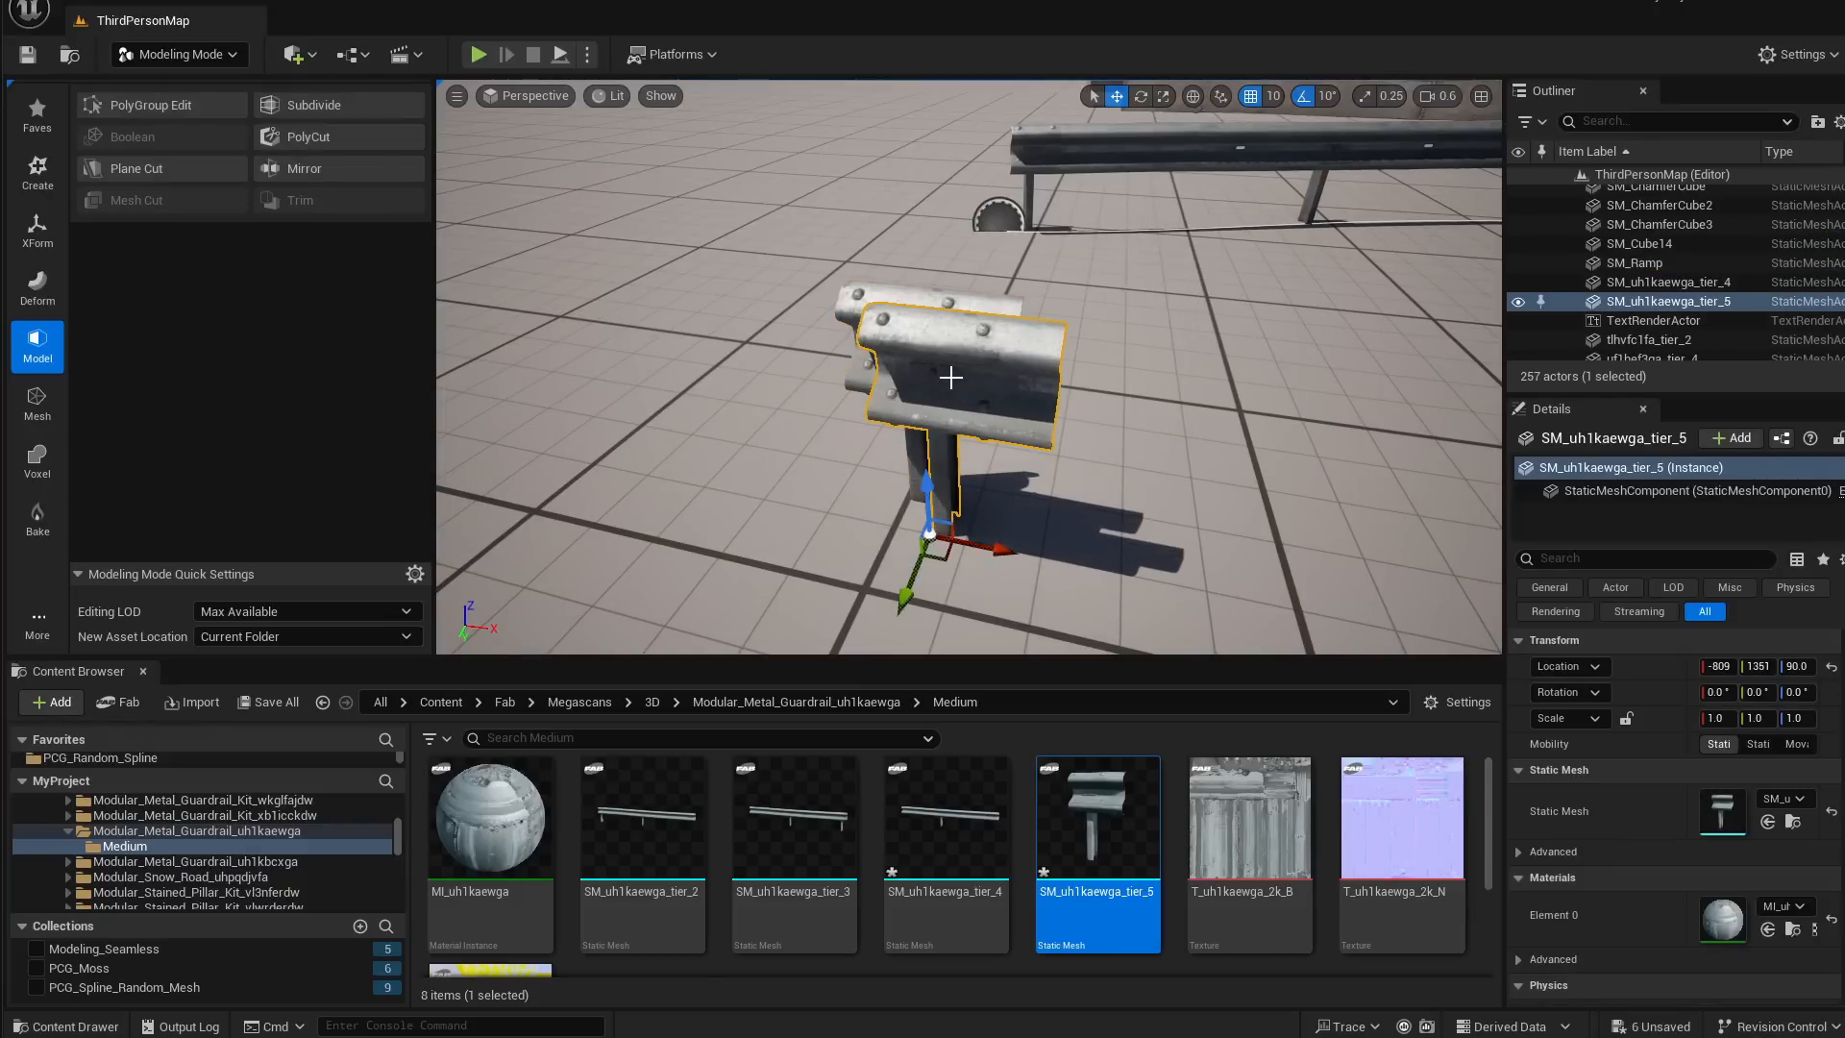
right_click_drag(987, 437, 907, 382)
left_click(893, 352)
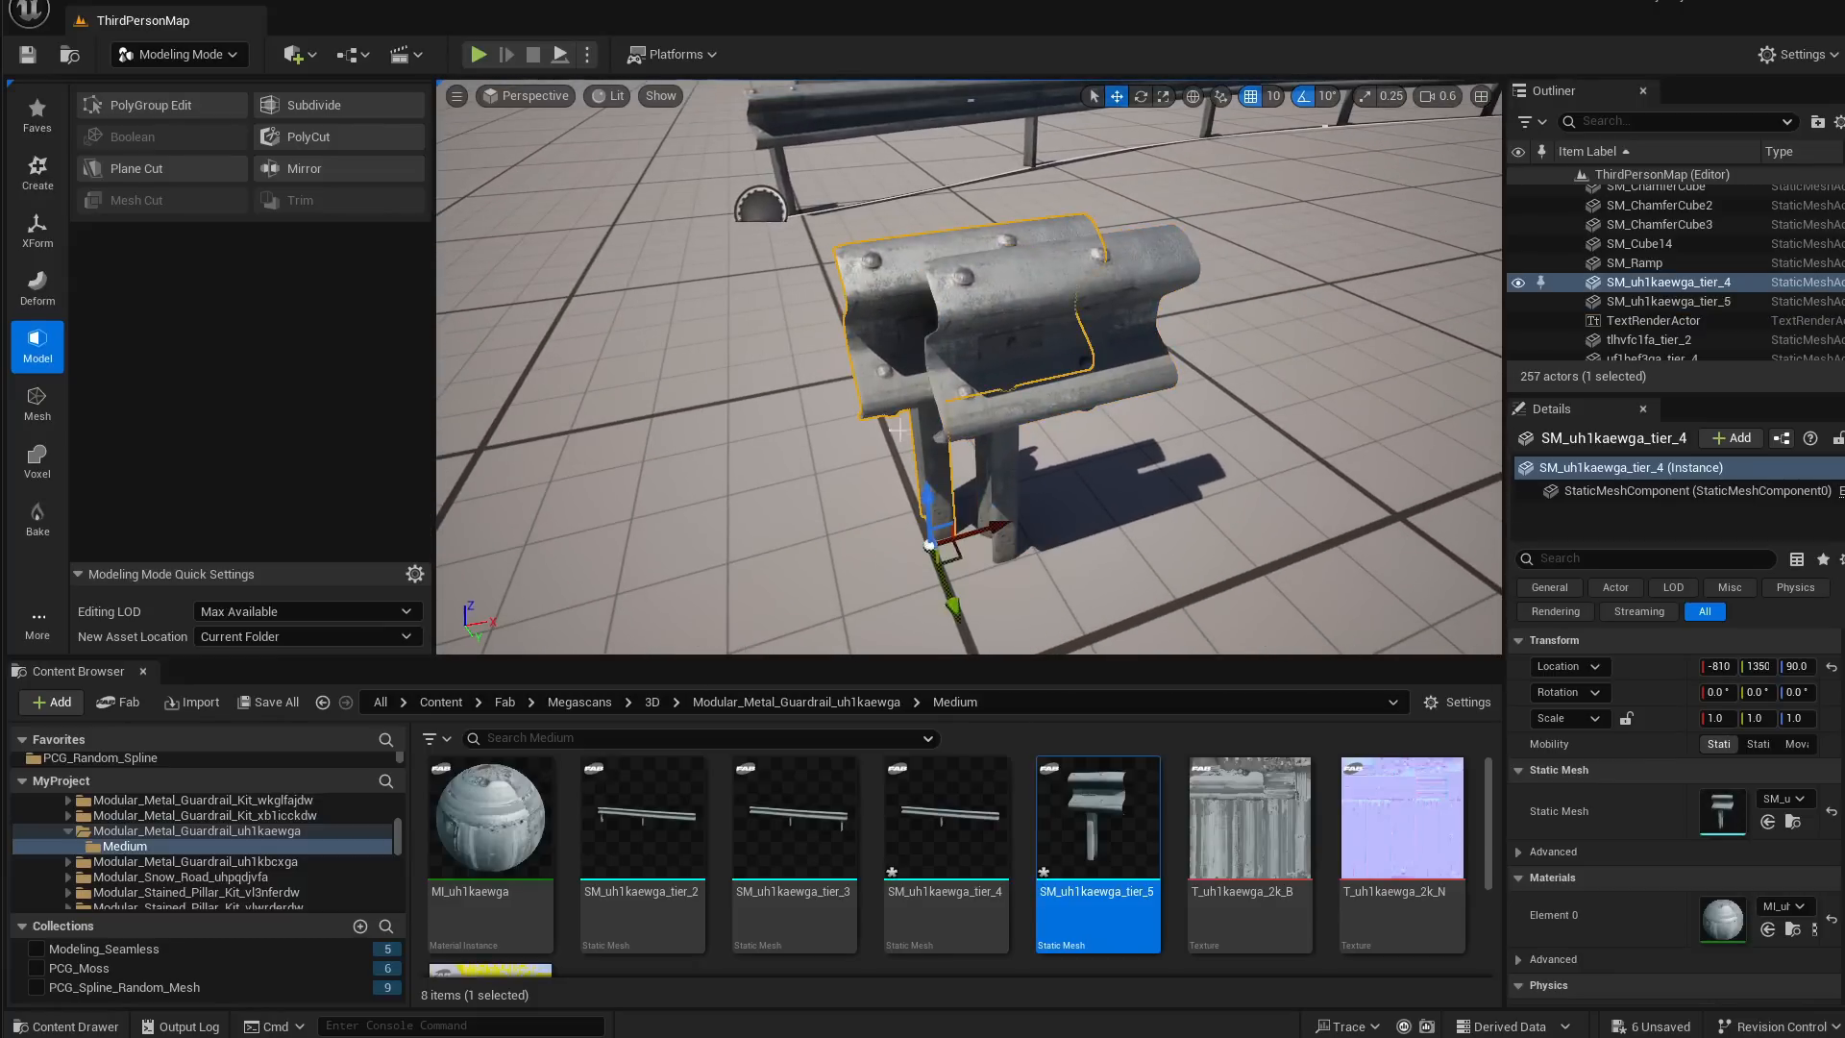
right_click(1629, 665)
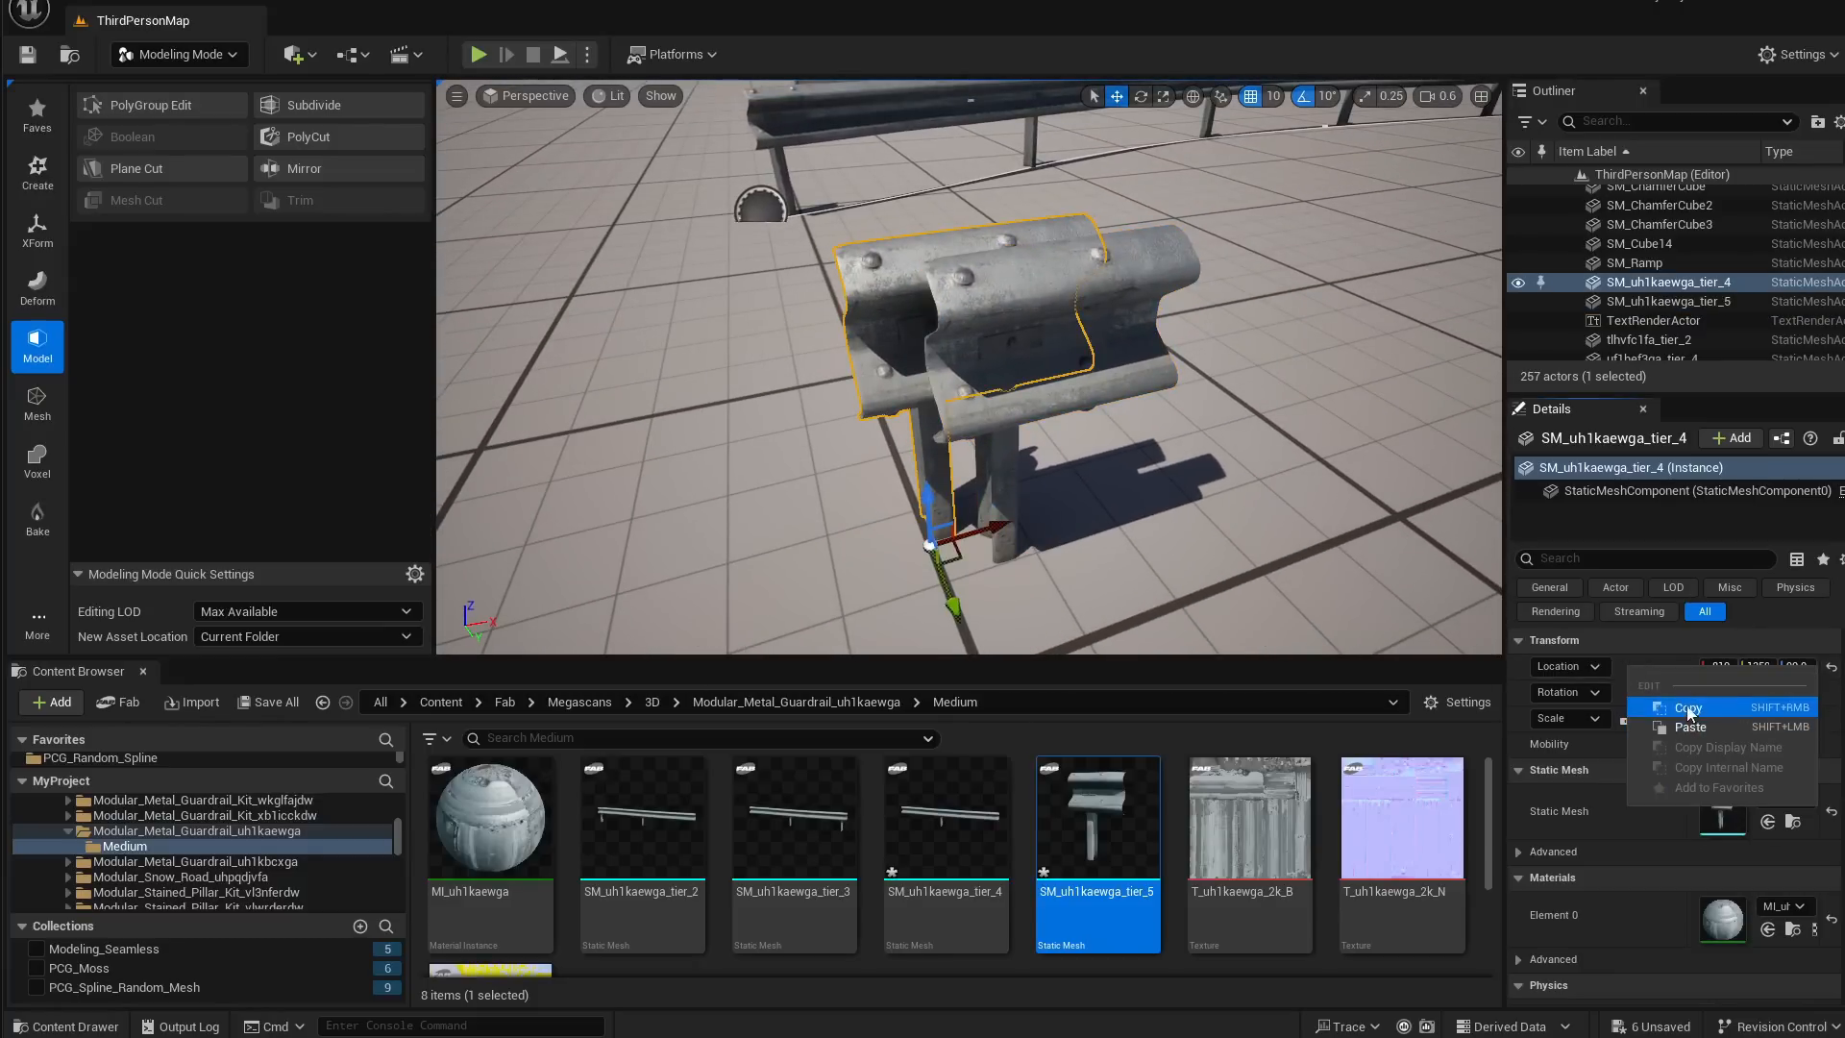
left_click(1687, 708)
left_click(1106, 334)
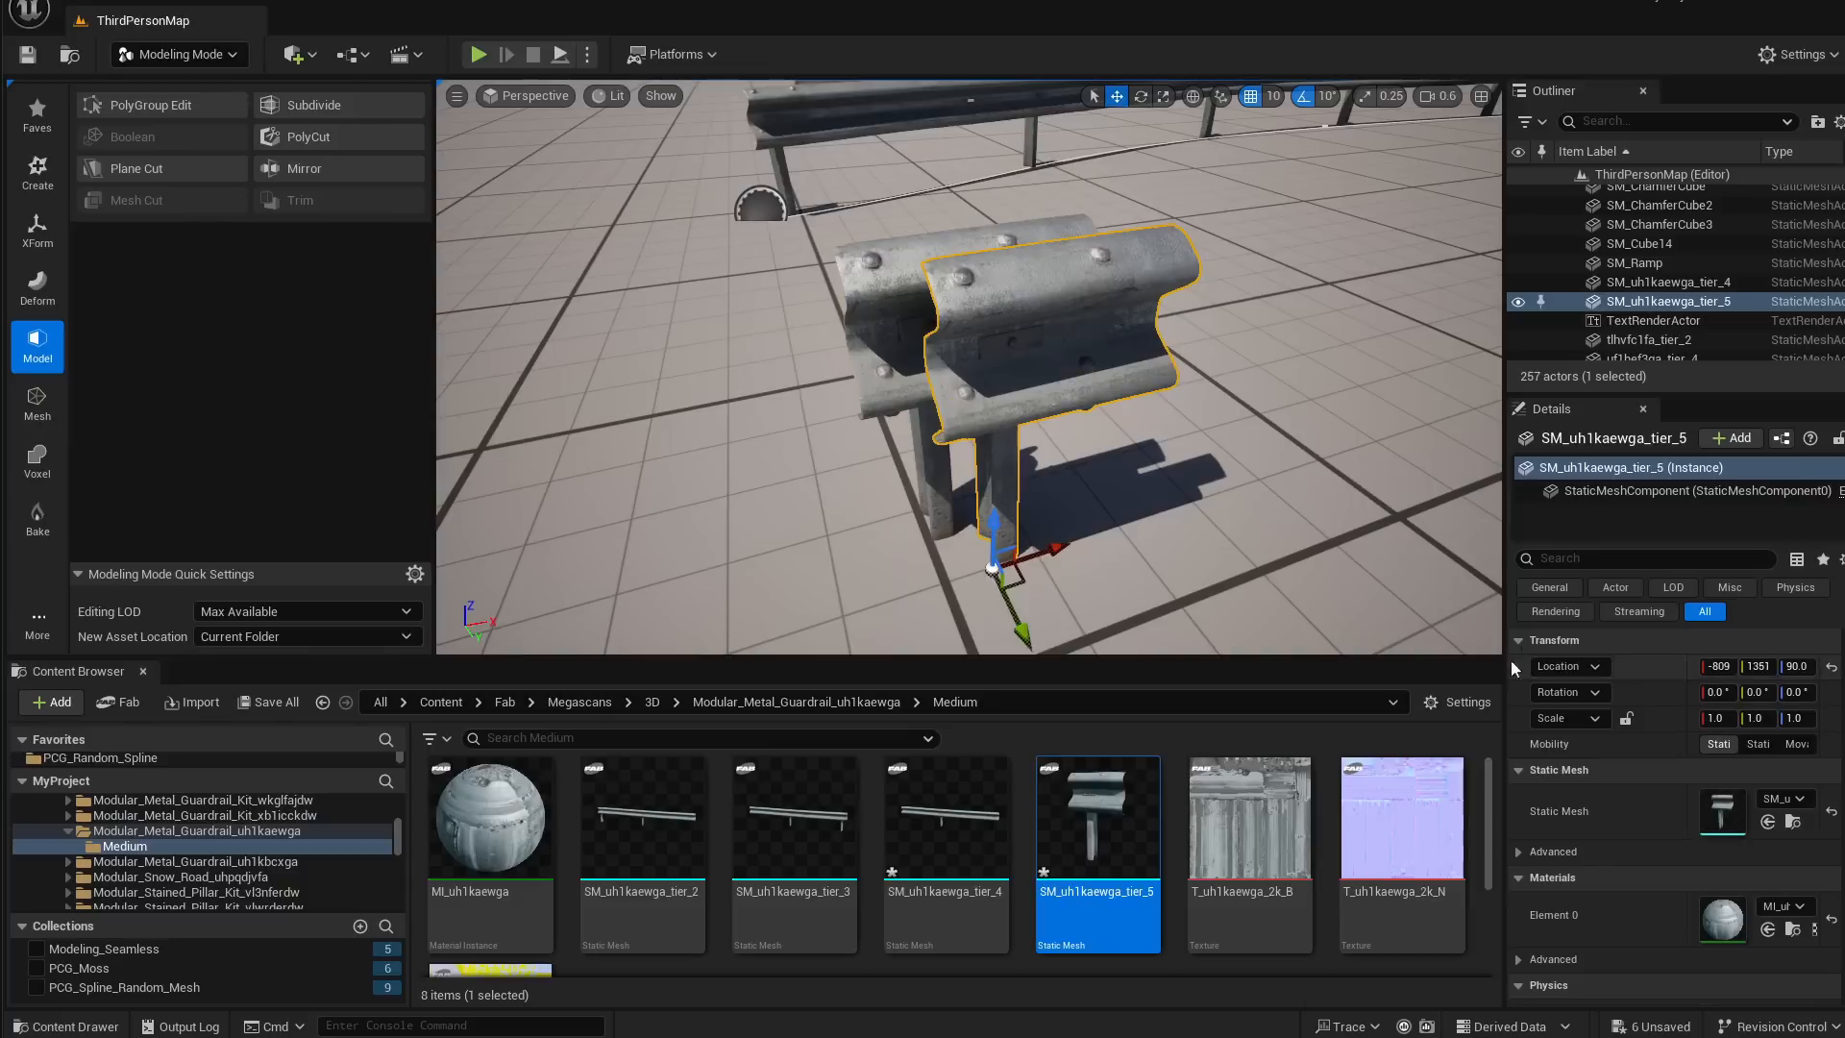
right_click(1623, 665)
left_click(1768, 729)
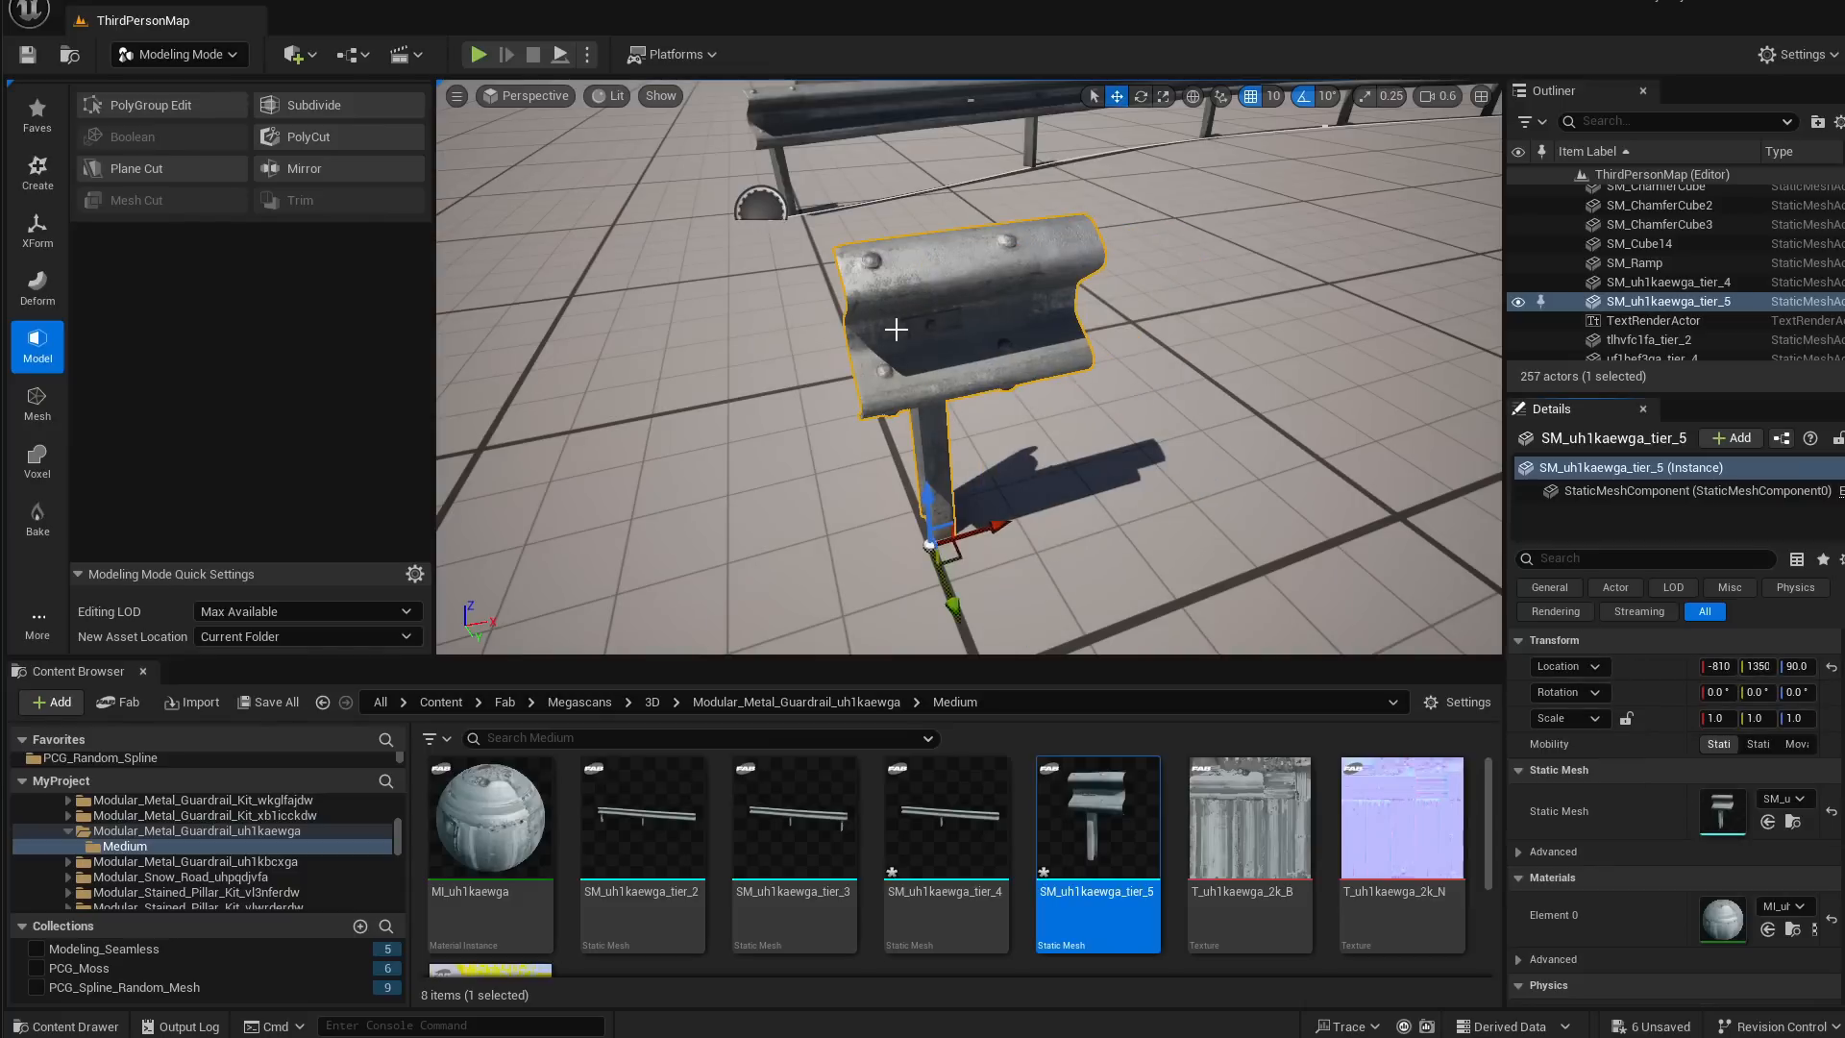
Assign the SM_uh1kaewga_tier_4 rail mesh to the original SM_uh1kaewga_tier_4 actor in the level
left_click(1676, 284)
left_click(1651, 303)
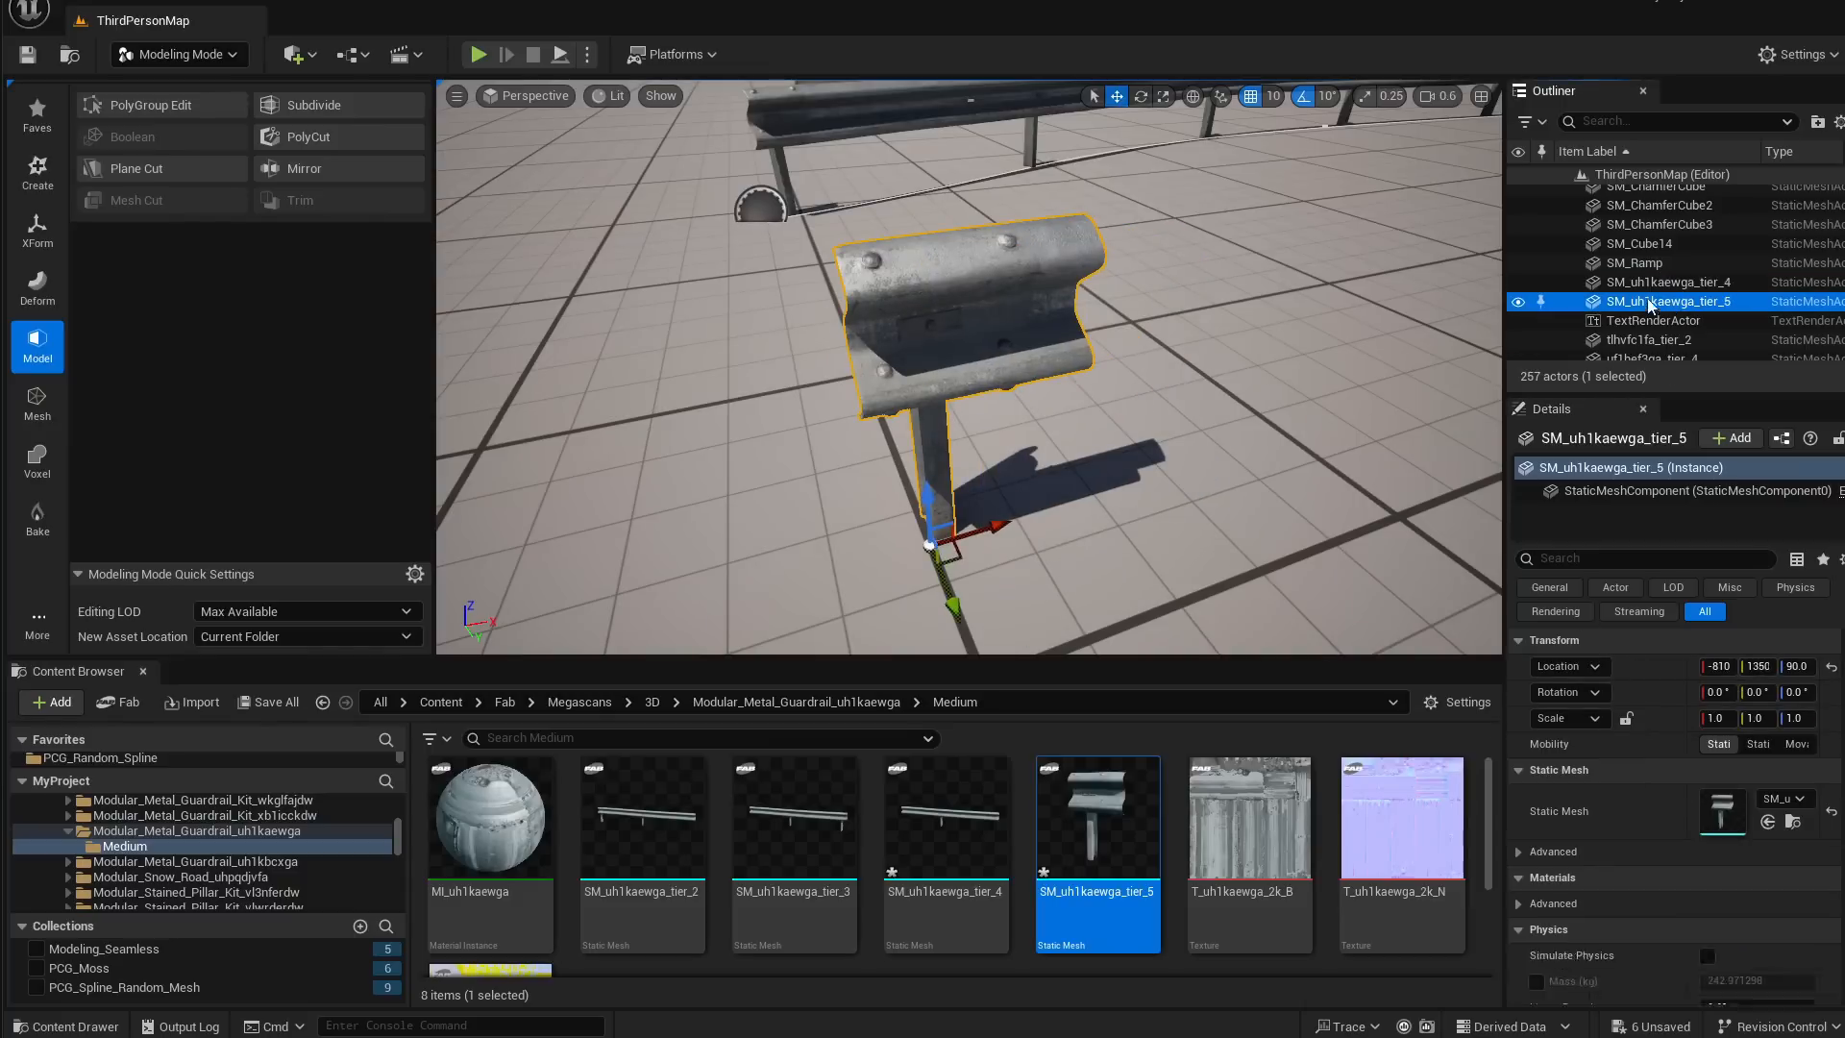
left_click(1653, 281)
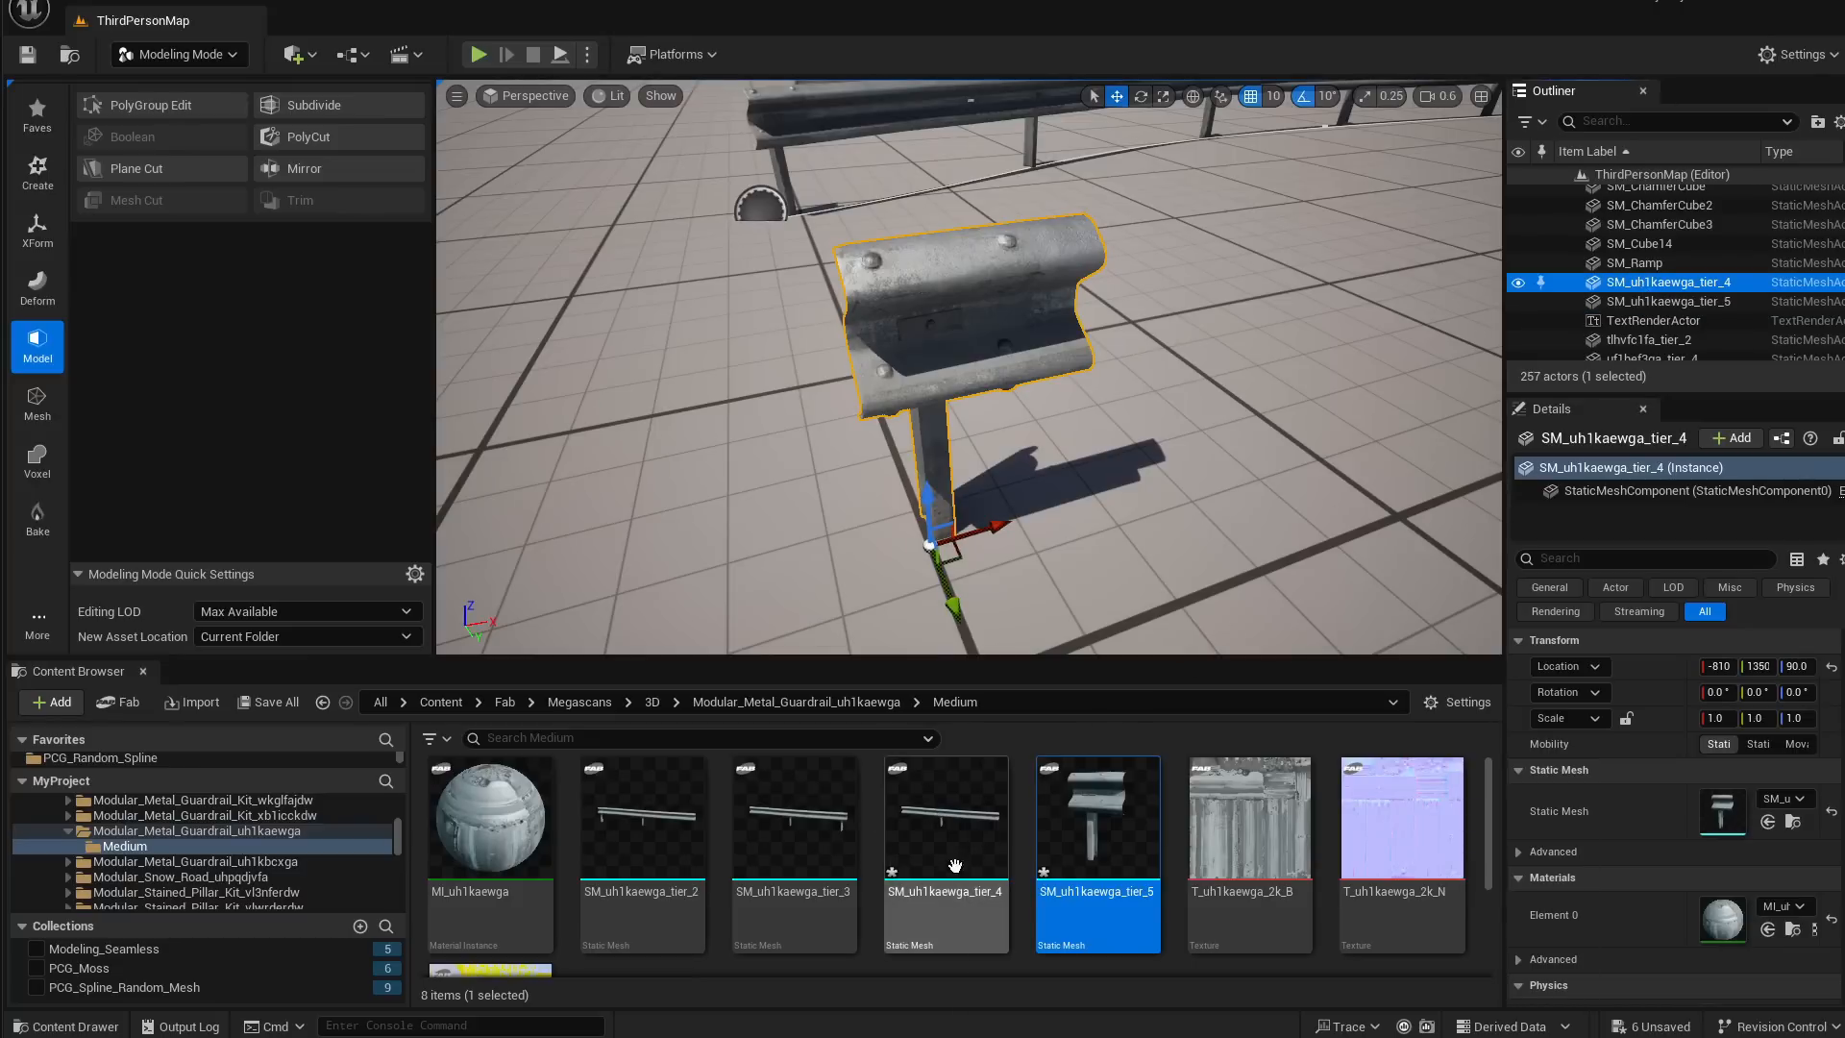
left_click_drag(950, 831, 1724, 813)
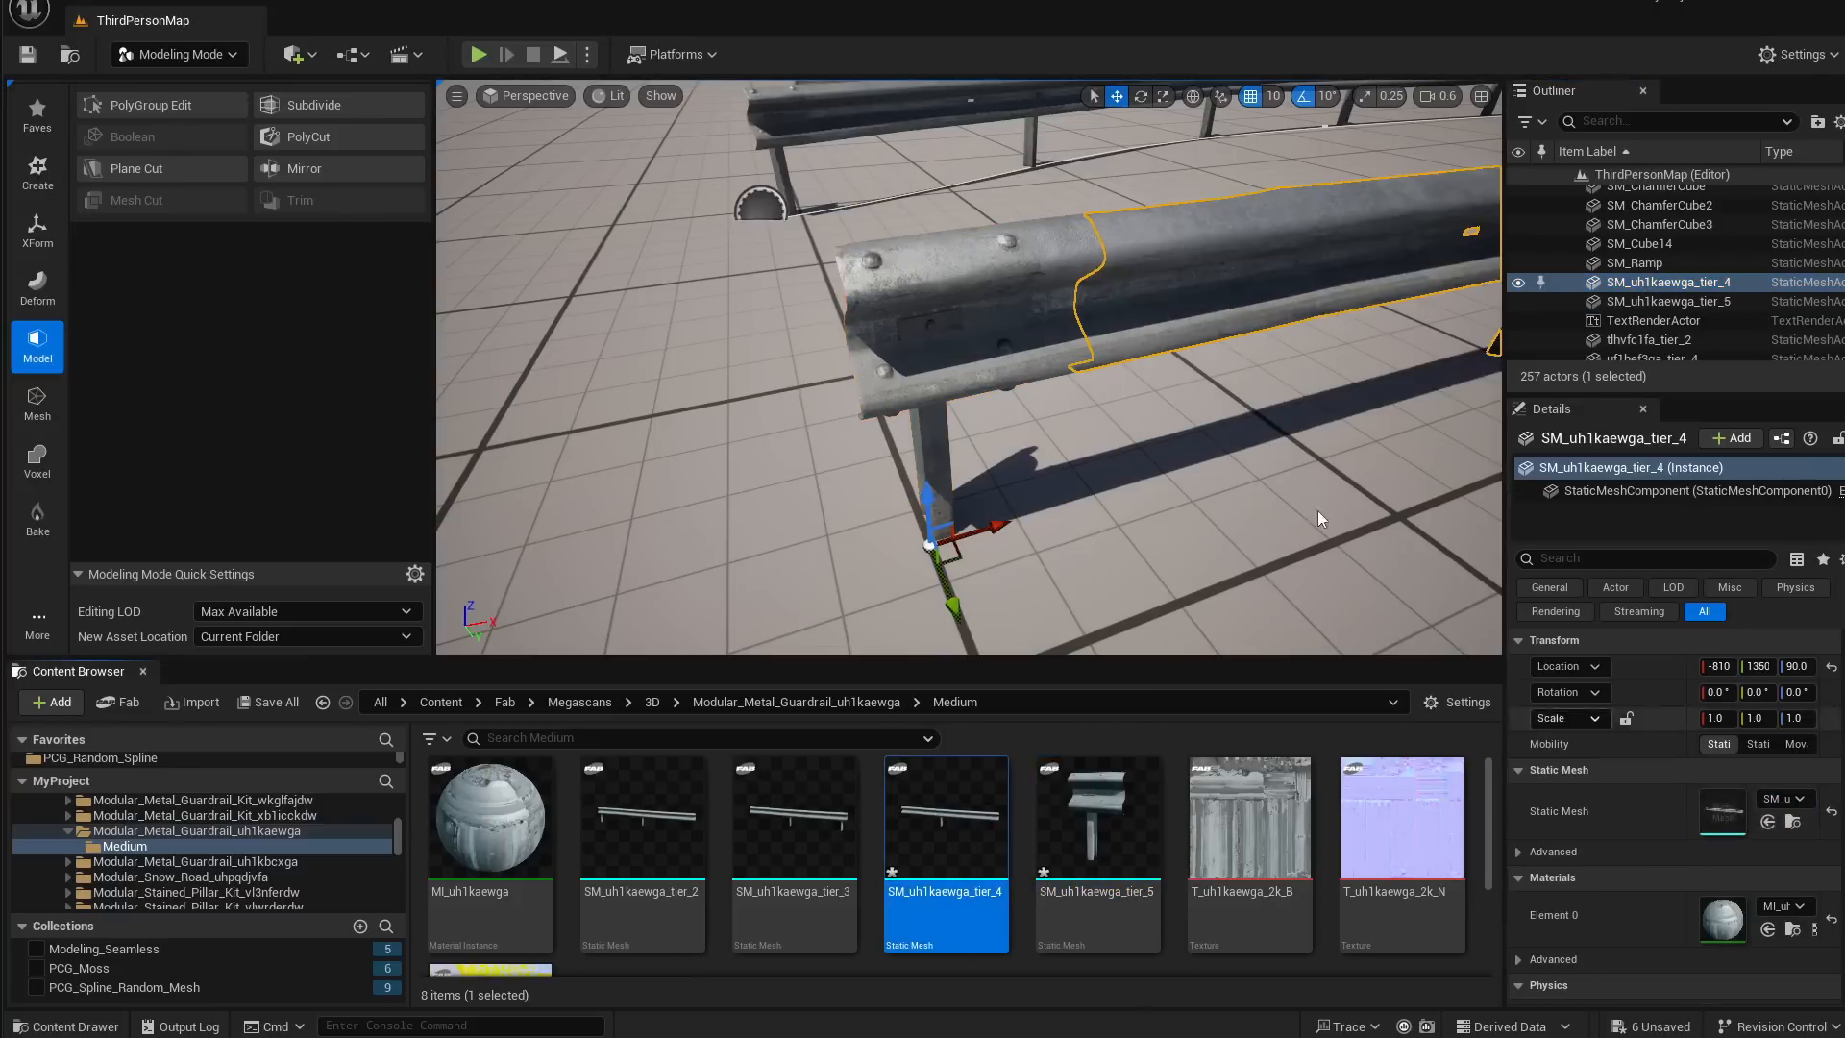
Examine the joint where the end post section meets the cut rail segment
left_click_drag(1126, 280, 1019, 291, "alt")
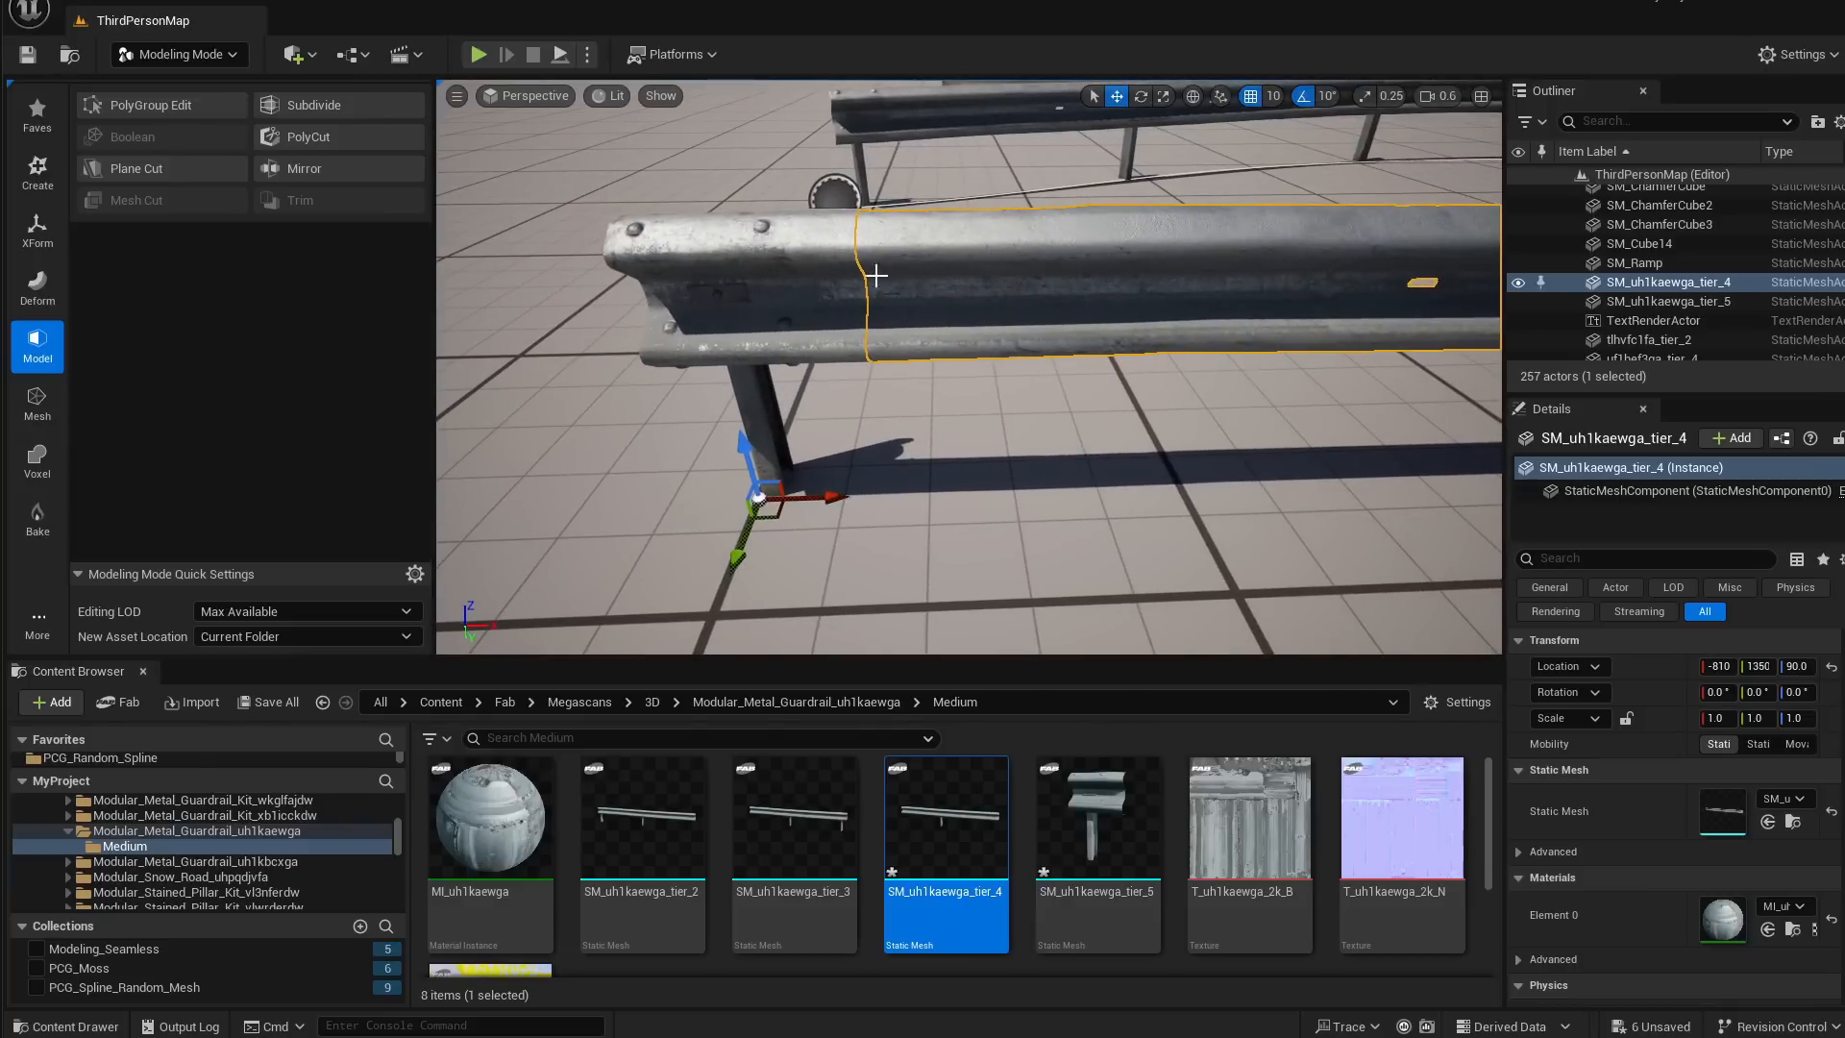
left_click_drag(884, 266, 1063, 324, "alt")
scroll(1026, 379, "up", 4)
right_click_drag(1026, 379, 1182, 404)
left_click(1182, 498)
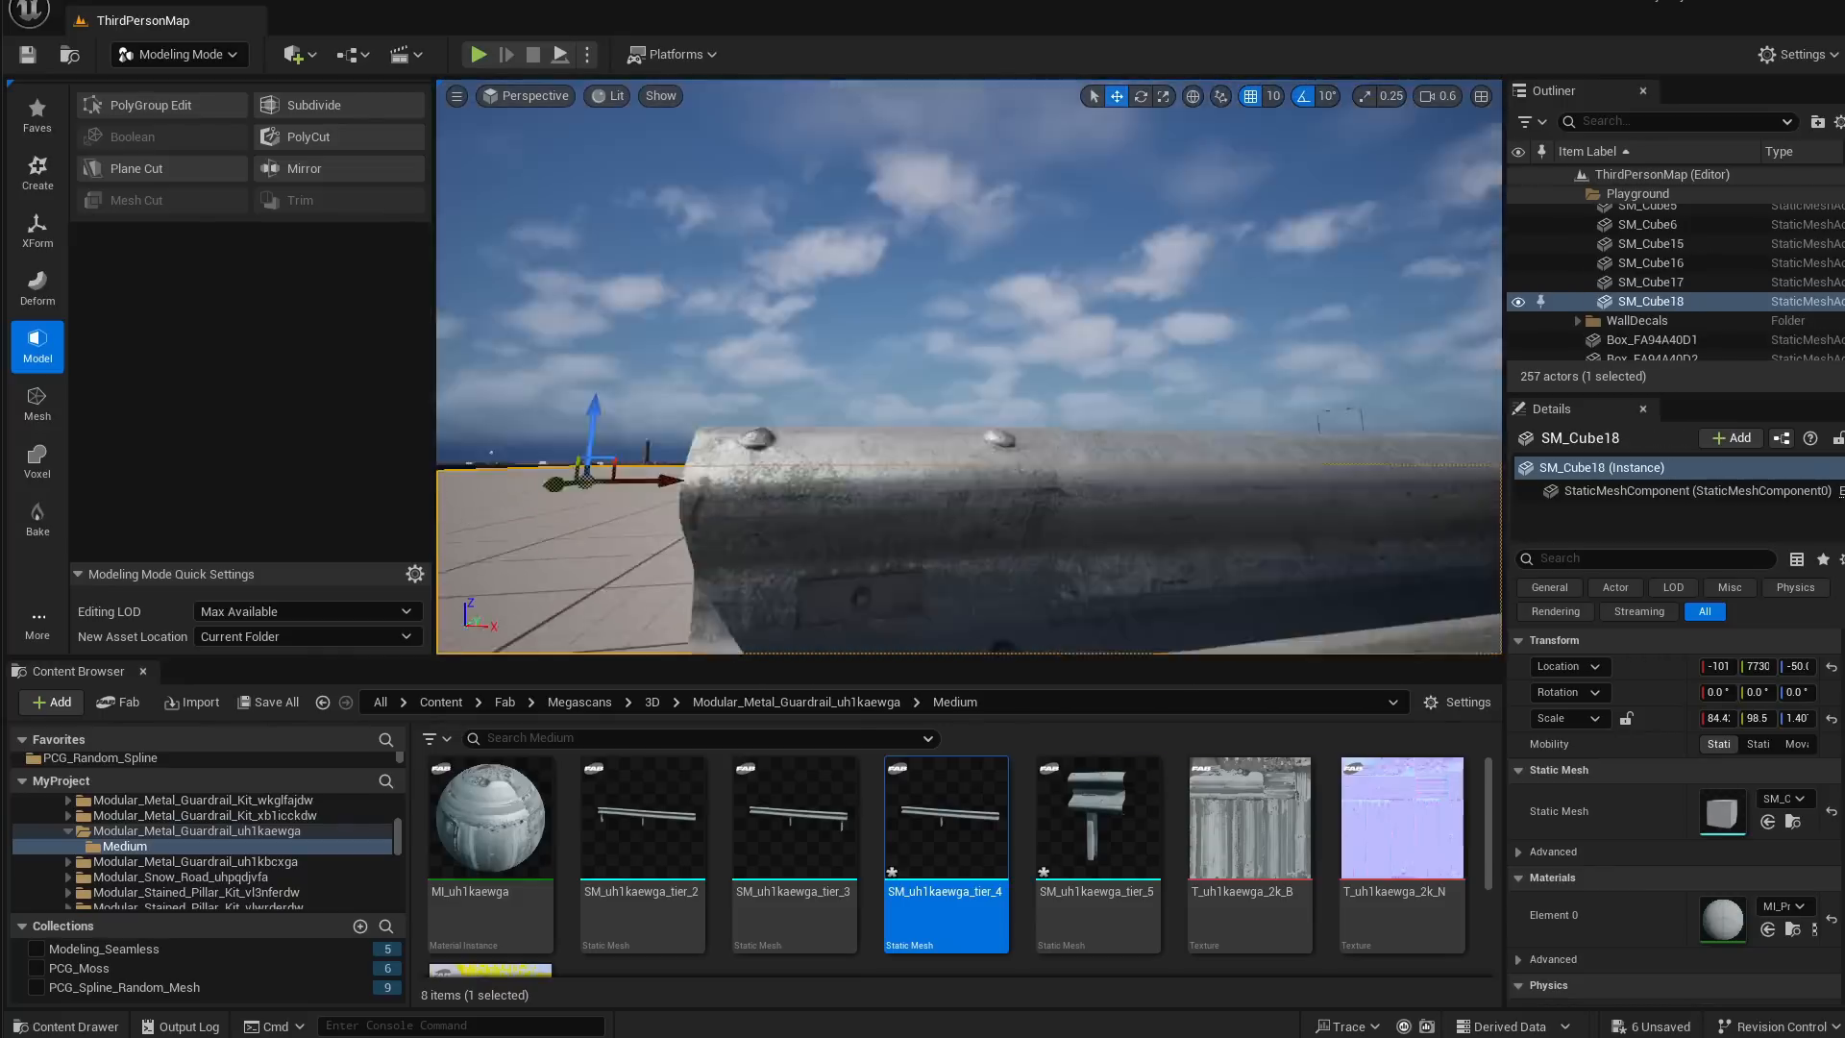
right_click_drag(989, 424, 971, 495)
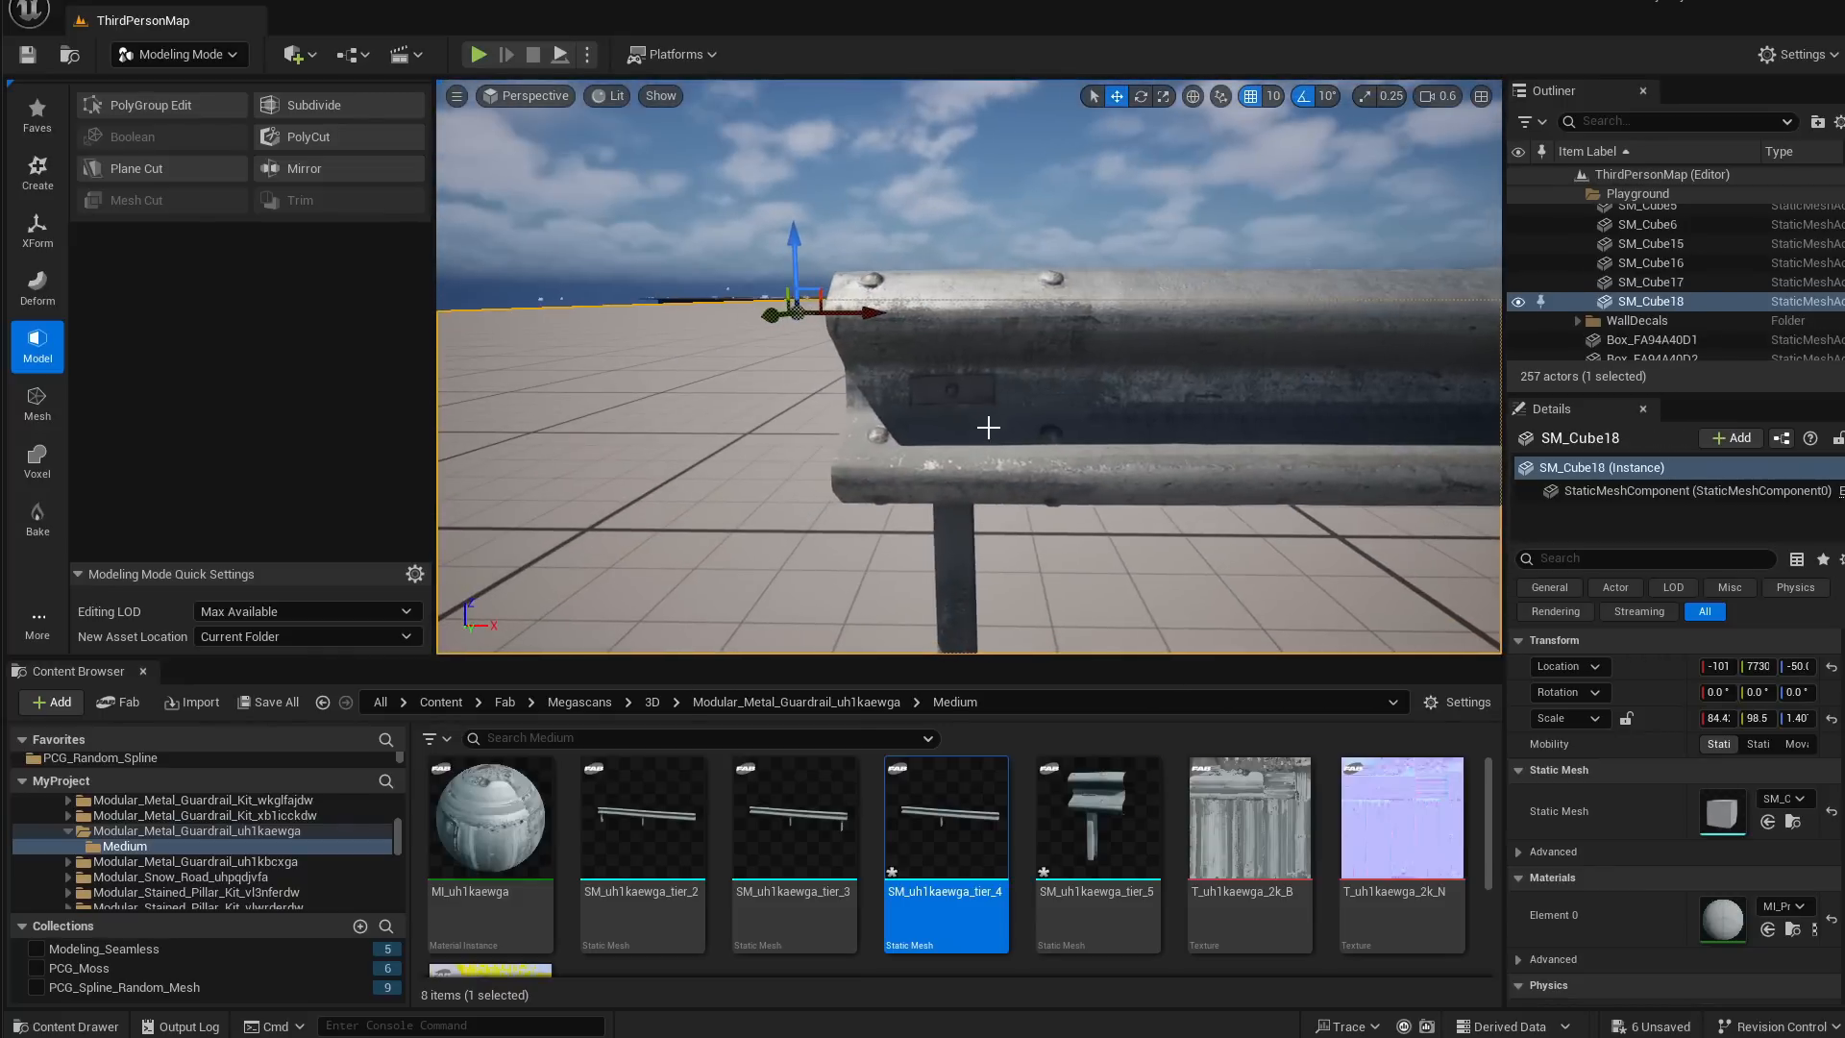
left_click(989, 424)
left_click(1384, 396)
right_click(1188, 554)
left_click(1090, 554)
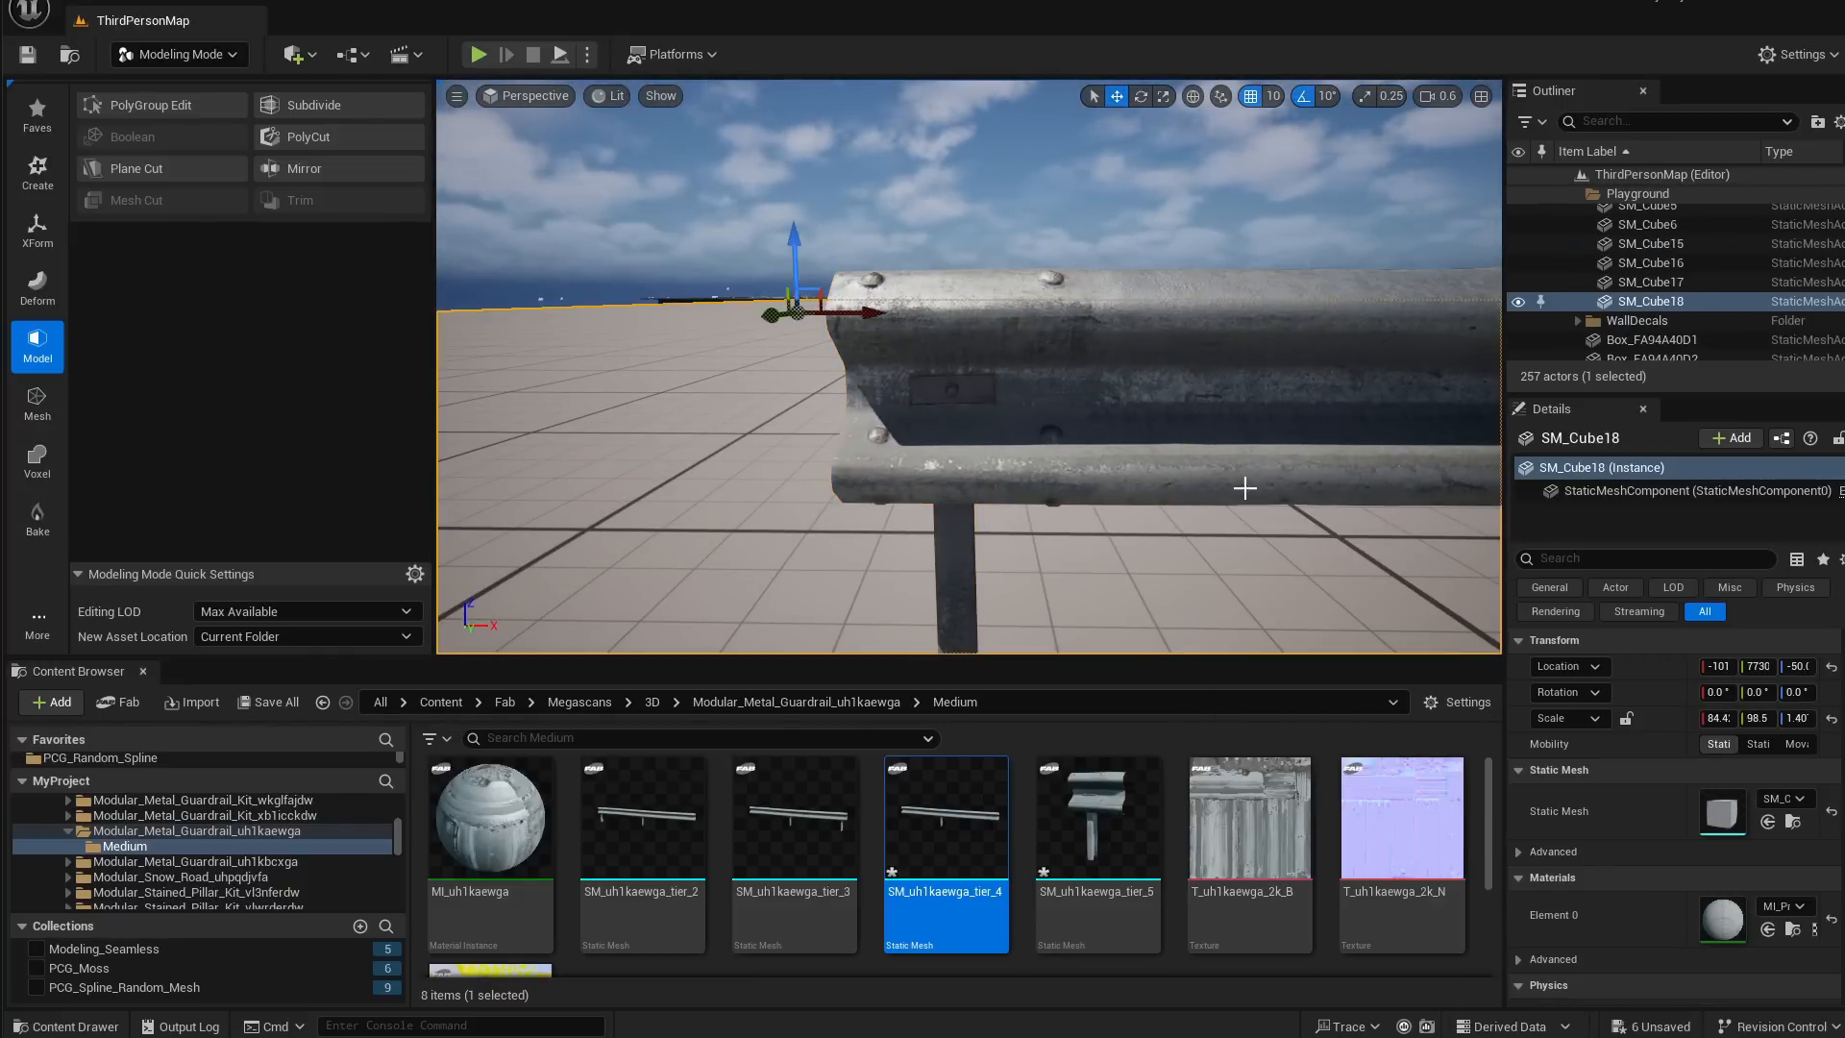
right_click_drag(1244, 490, 1116, 395)
Move the end post along the X axis to the opposite end of the rail segment, overlapping the rail's end
left_click(864, 386)
key("s")
right_click_drag(880, 384, 865, 494)
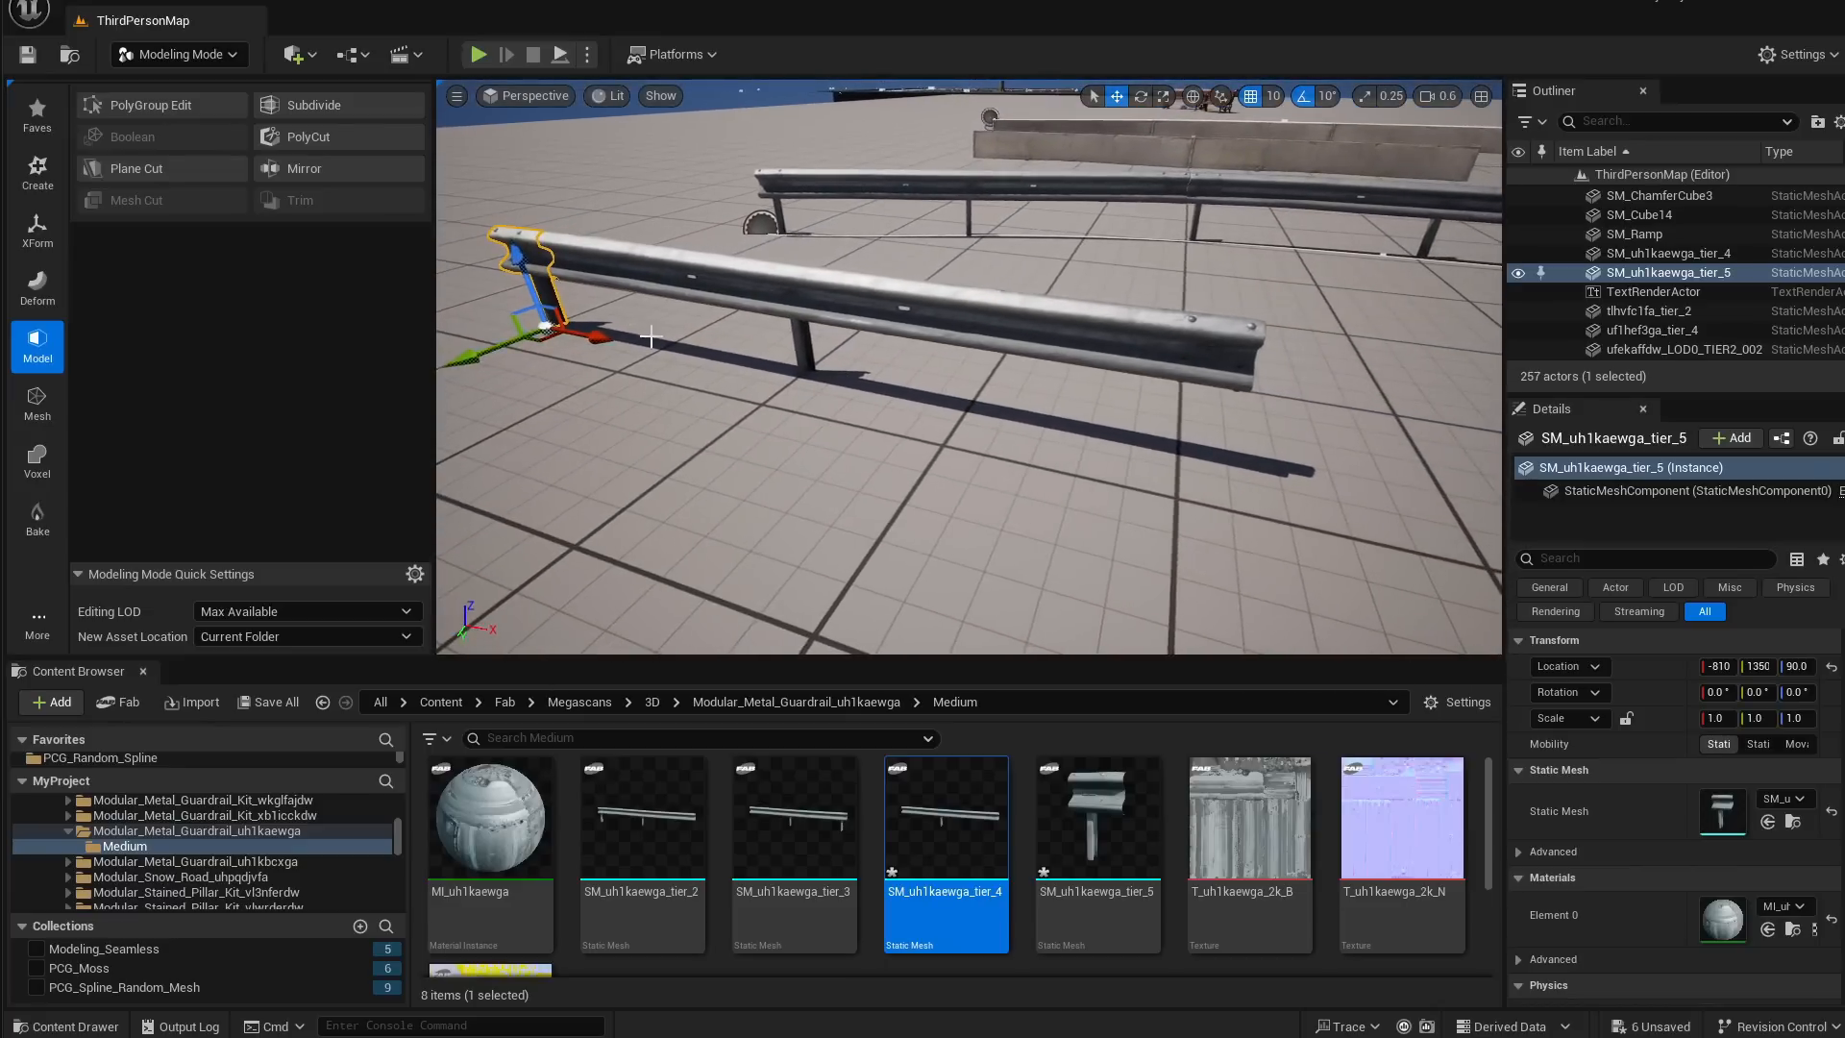
left_click_drag(1048, 469, 1287, 521)
key("w")
right_click_drag(1287, 521, 1067, 413)
Merge the rail segment and the end post with a Union Mesh Boolean written to the first input object
left_click(1067, 413)
left_click(1108, 412, "ctrl")
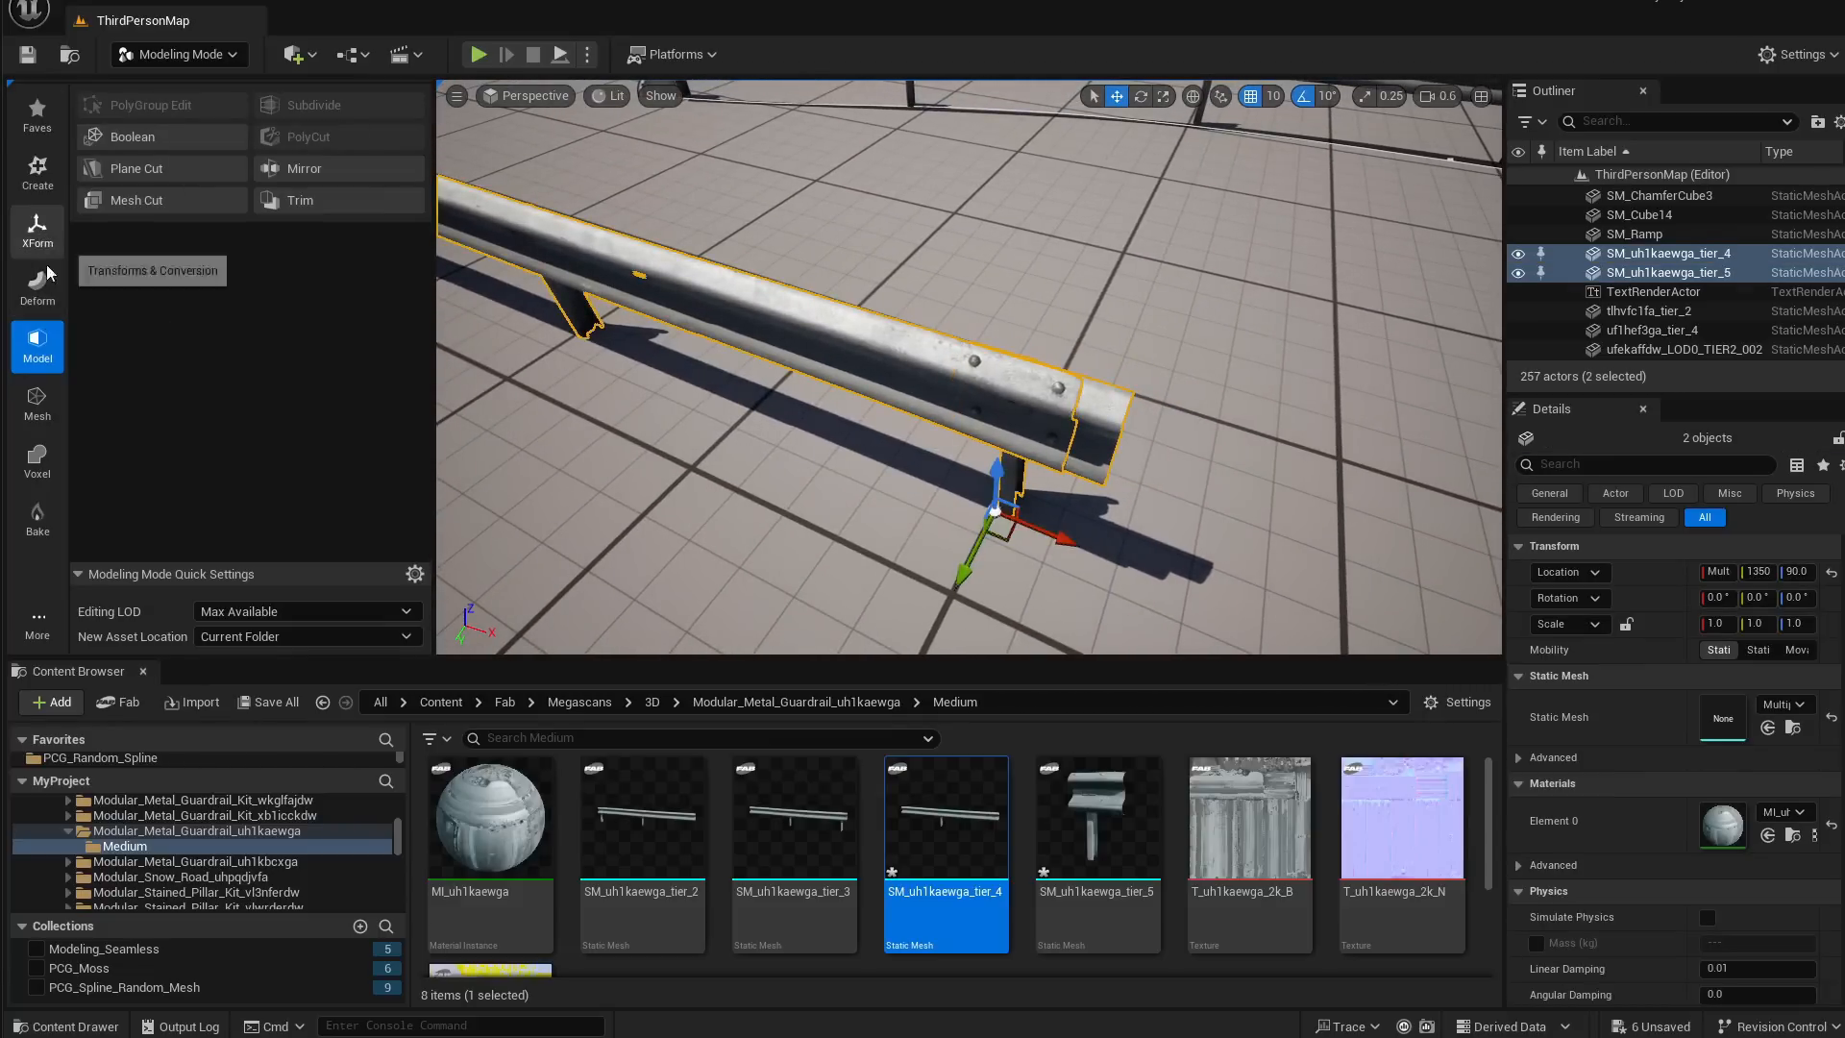
left_click(132, 137)
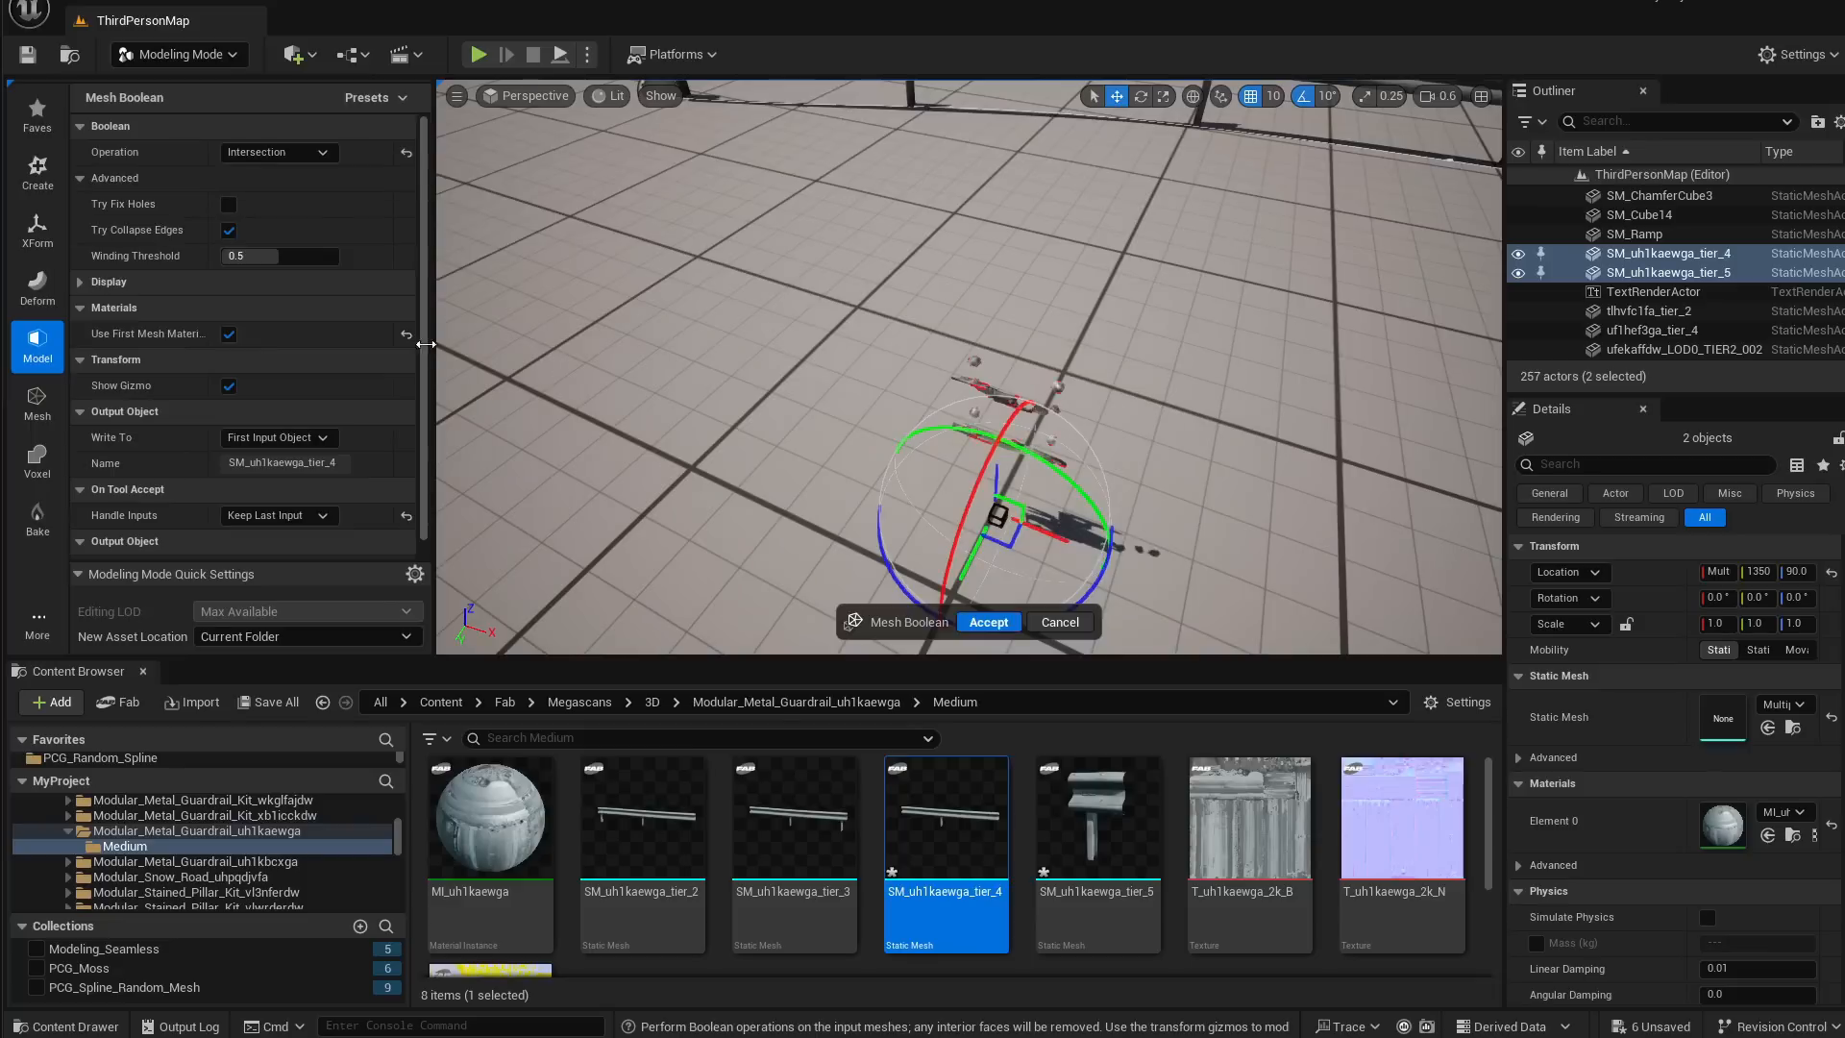
left_click(278, 153)
left_click(269, 231)
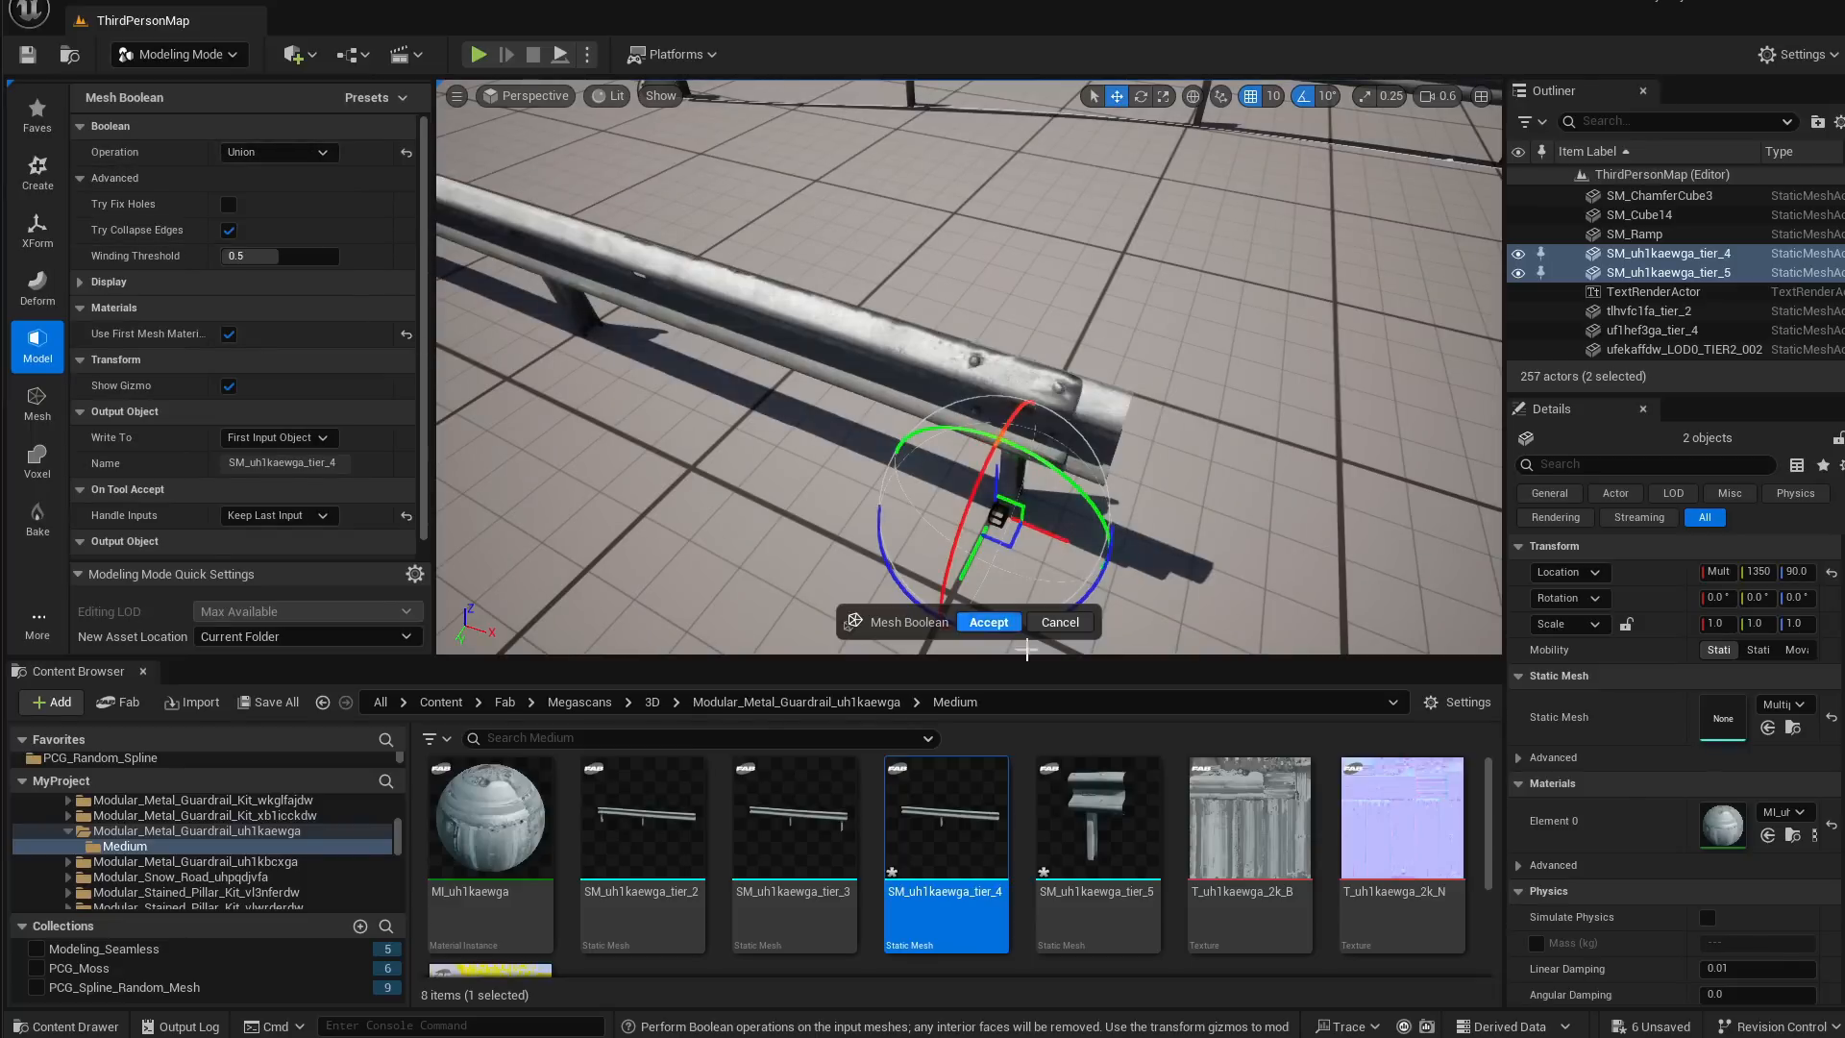
key("w")
mouse_move(1105, 554)
right_mouse_down()
mouse_move(1182, 529)
mouse_move(1134, 539)
right_mouse_up()
right_click_drag(961, 560, 963, 556)
left_click(990, 622)
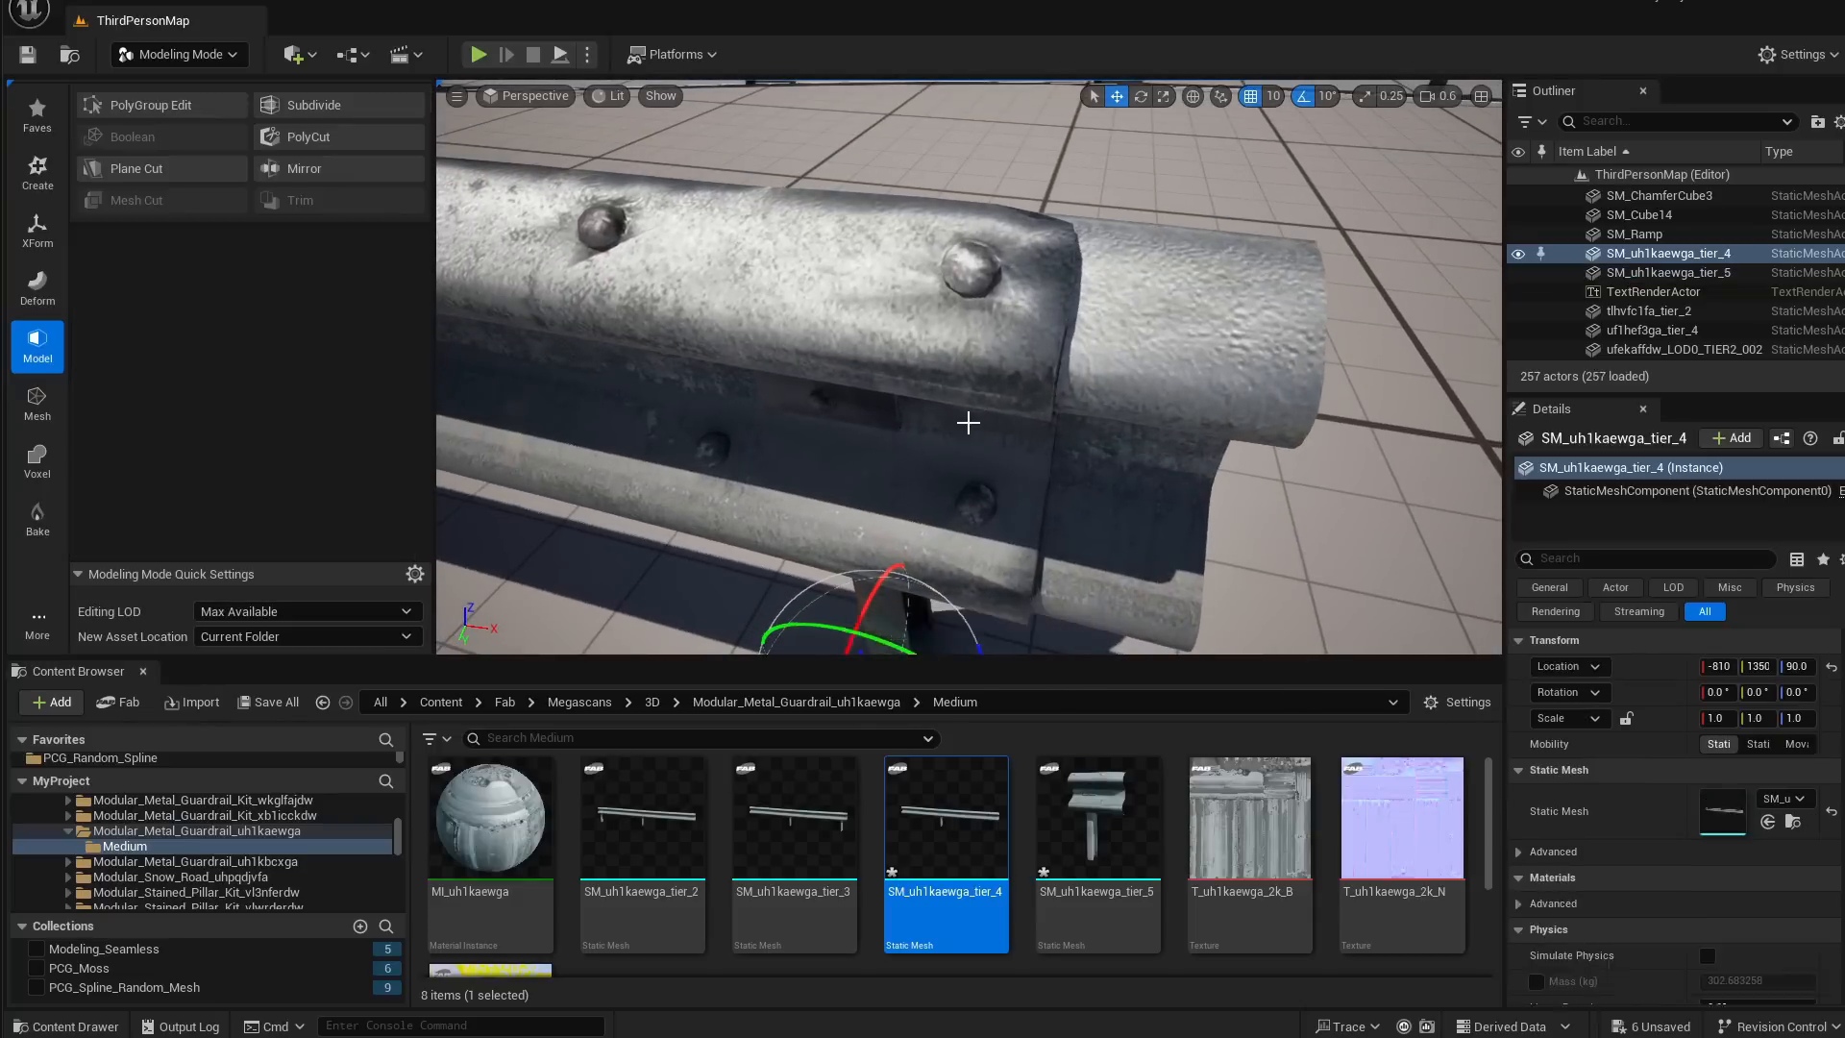
Edit the merged guardrail's pivot, placing it at the Front box position with its Z location at 90, and accept
right_click_drag(967, 424, 968, 423)
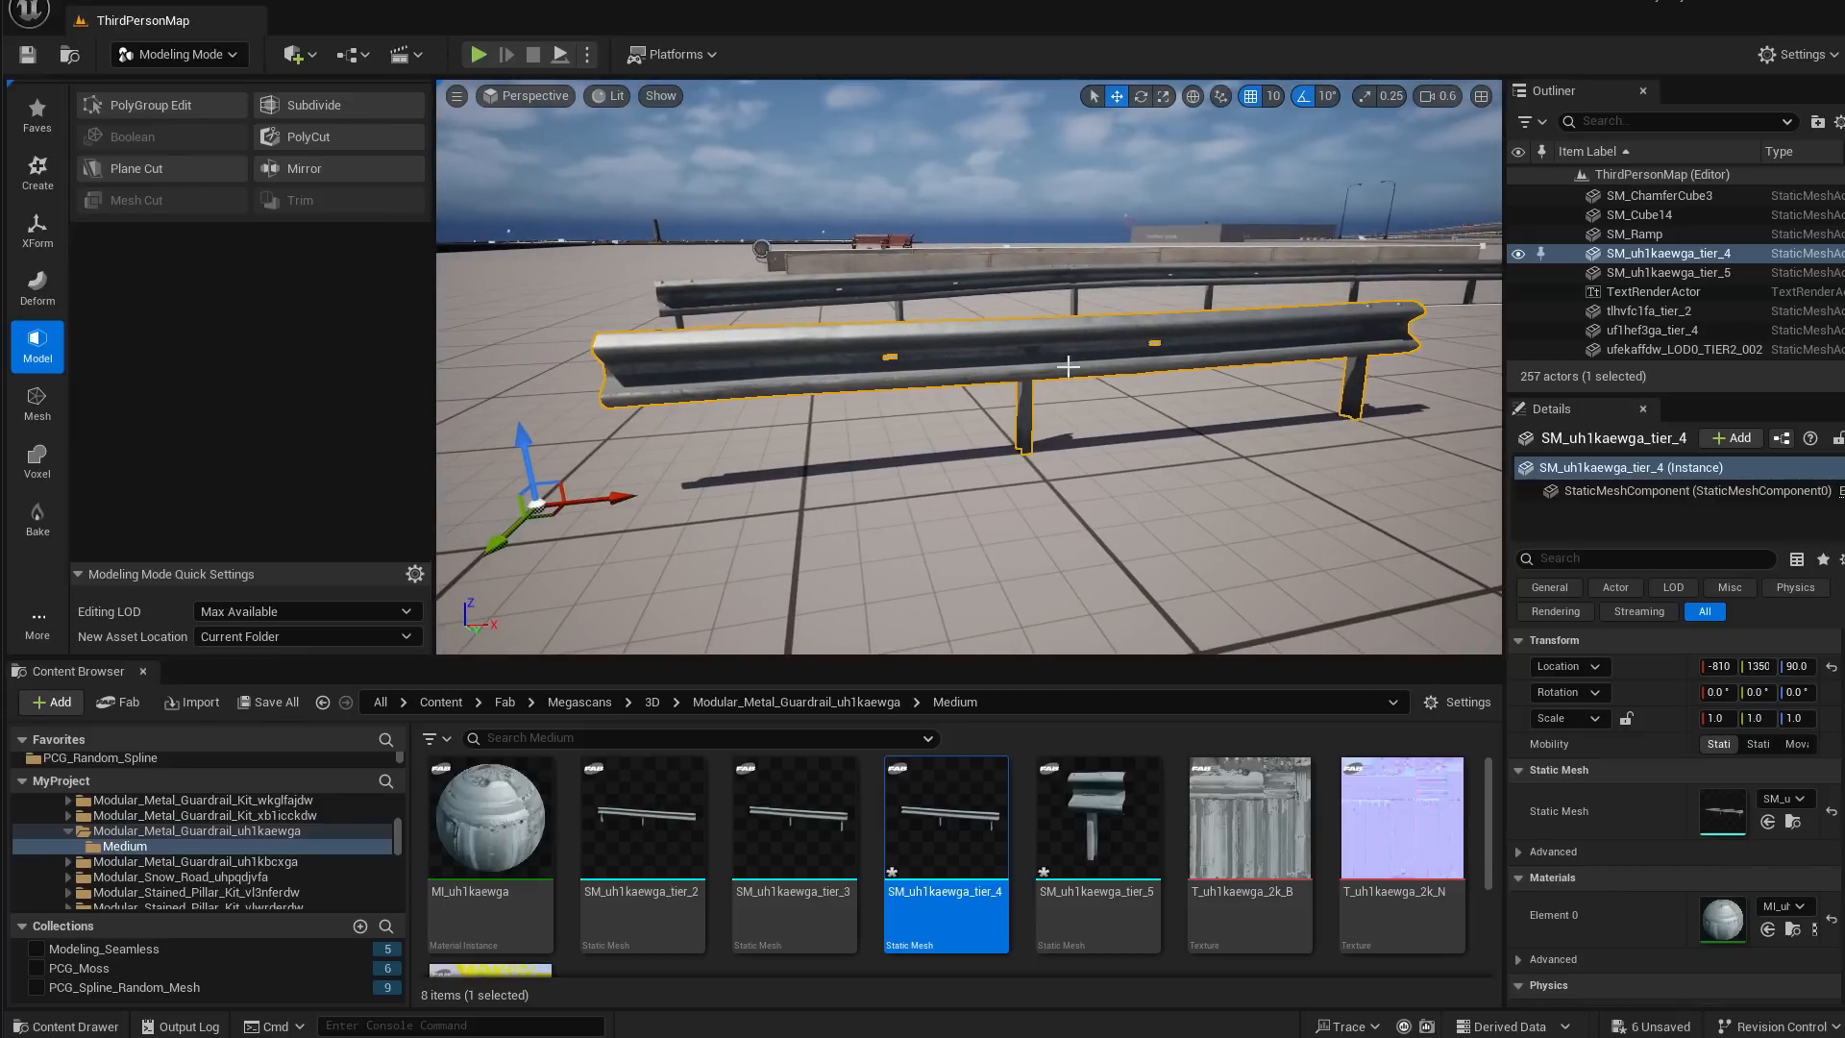
right_click_drag(1068, 367, 1068, 366)
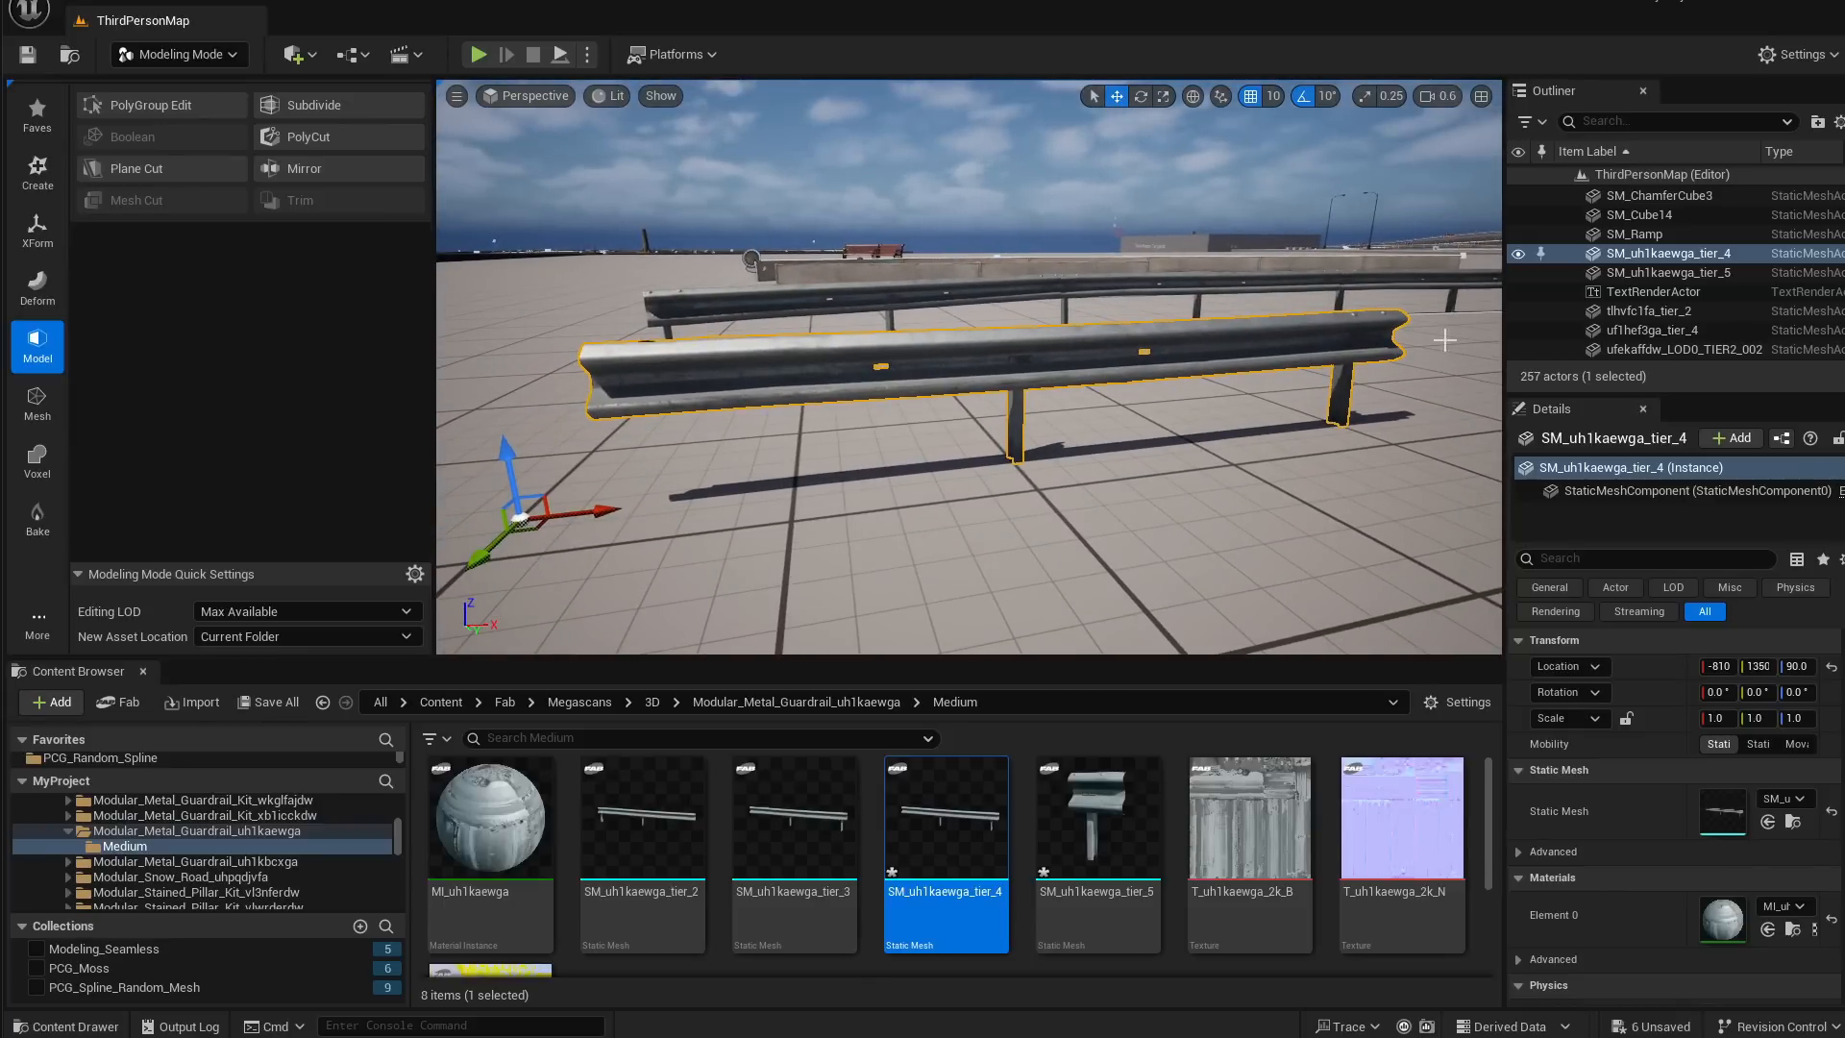
left_click(38, 231)
left_click(154, 168)
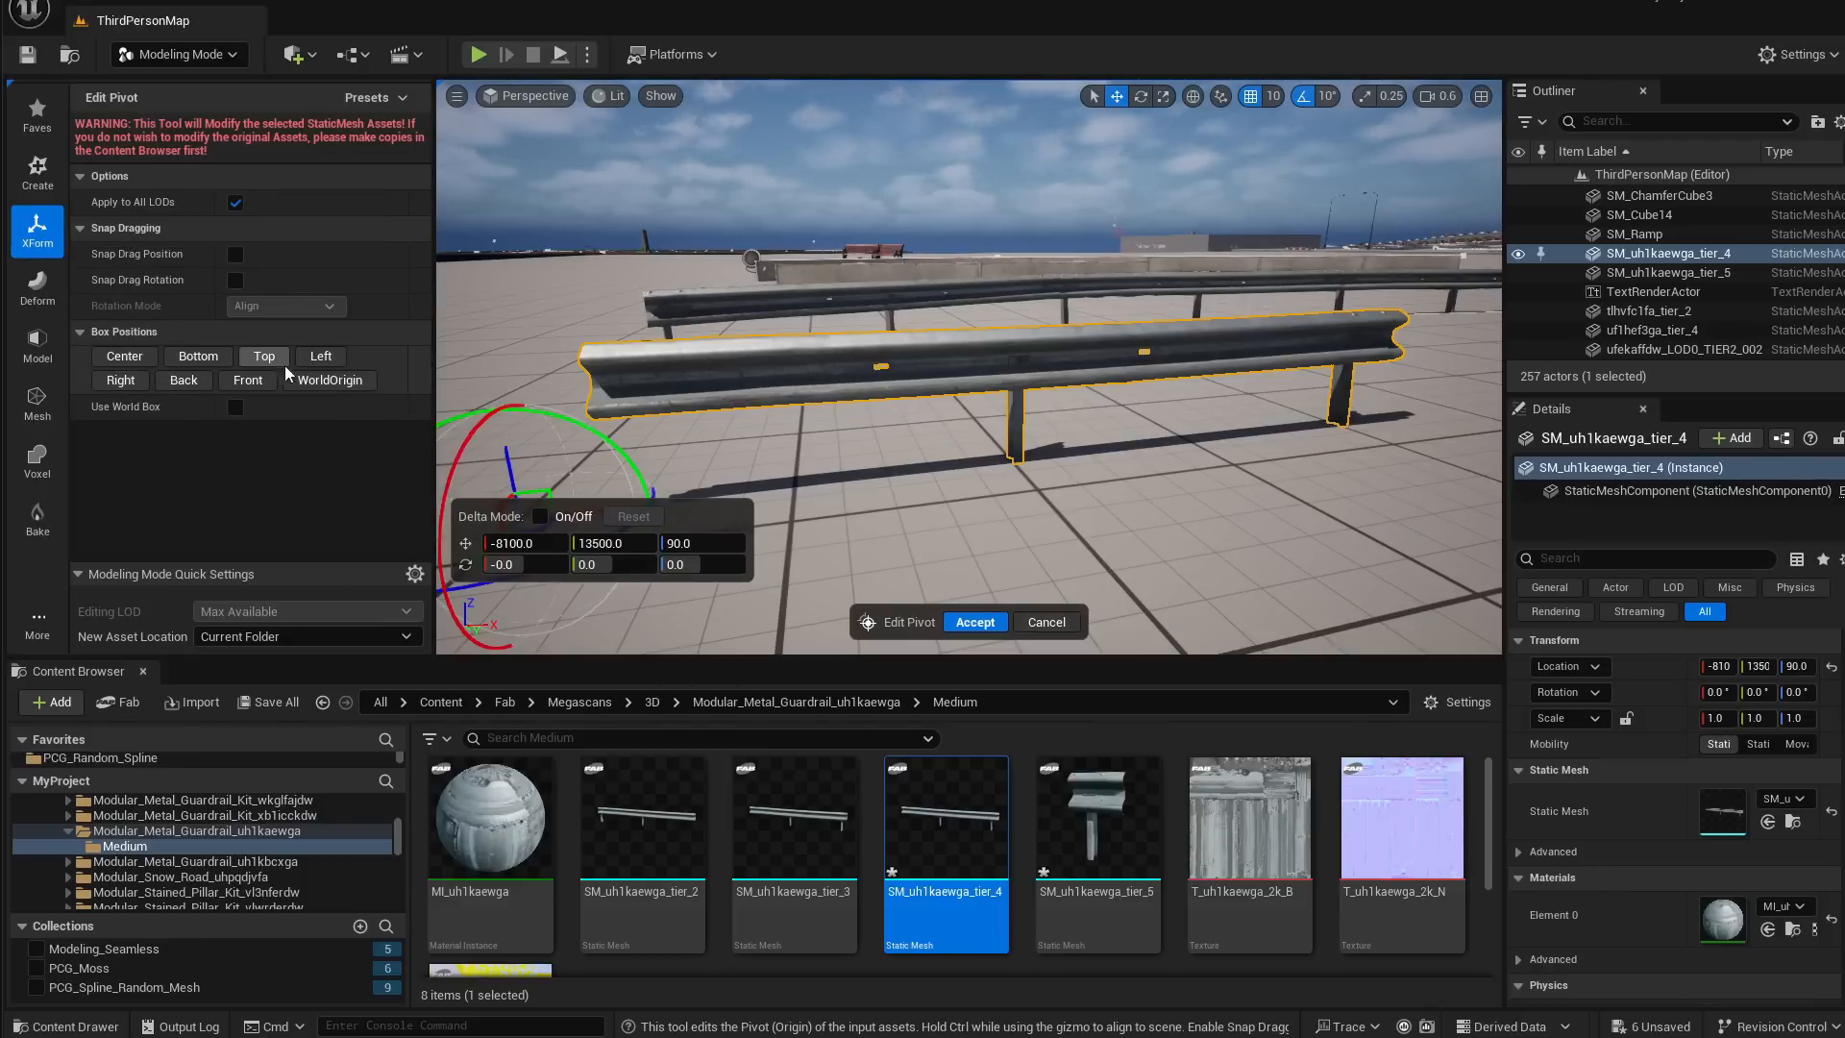
left_click(242, 381)
right_click_drag(615, 365, 778, 384)
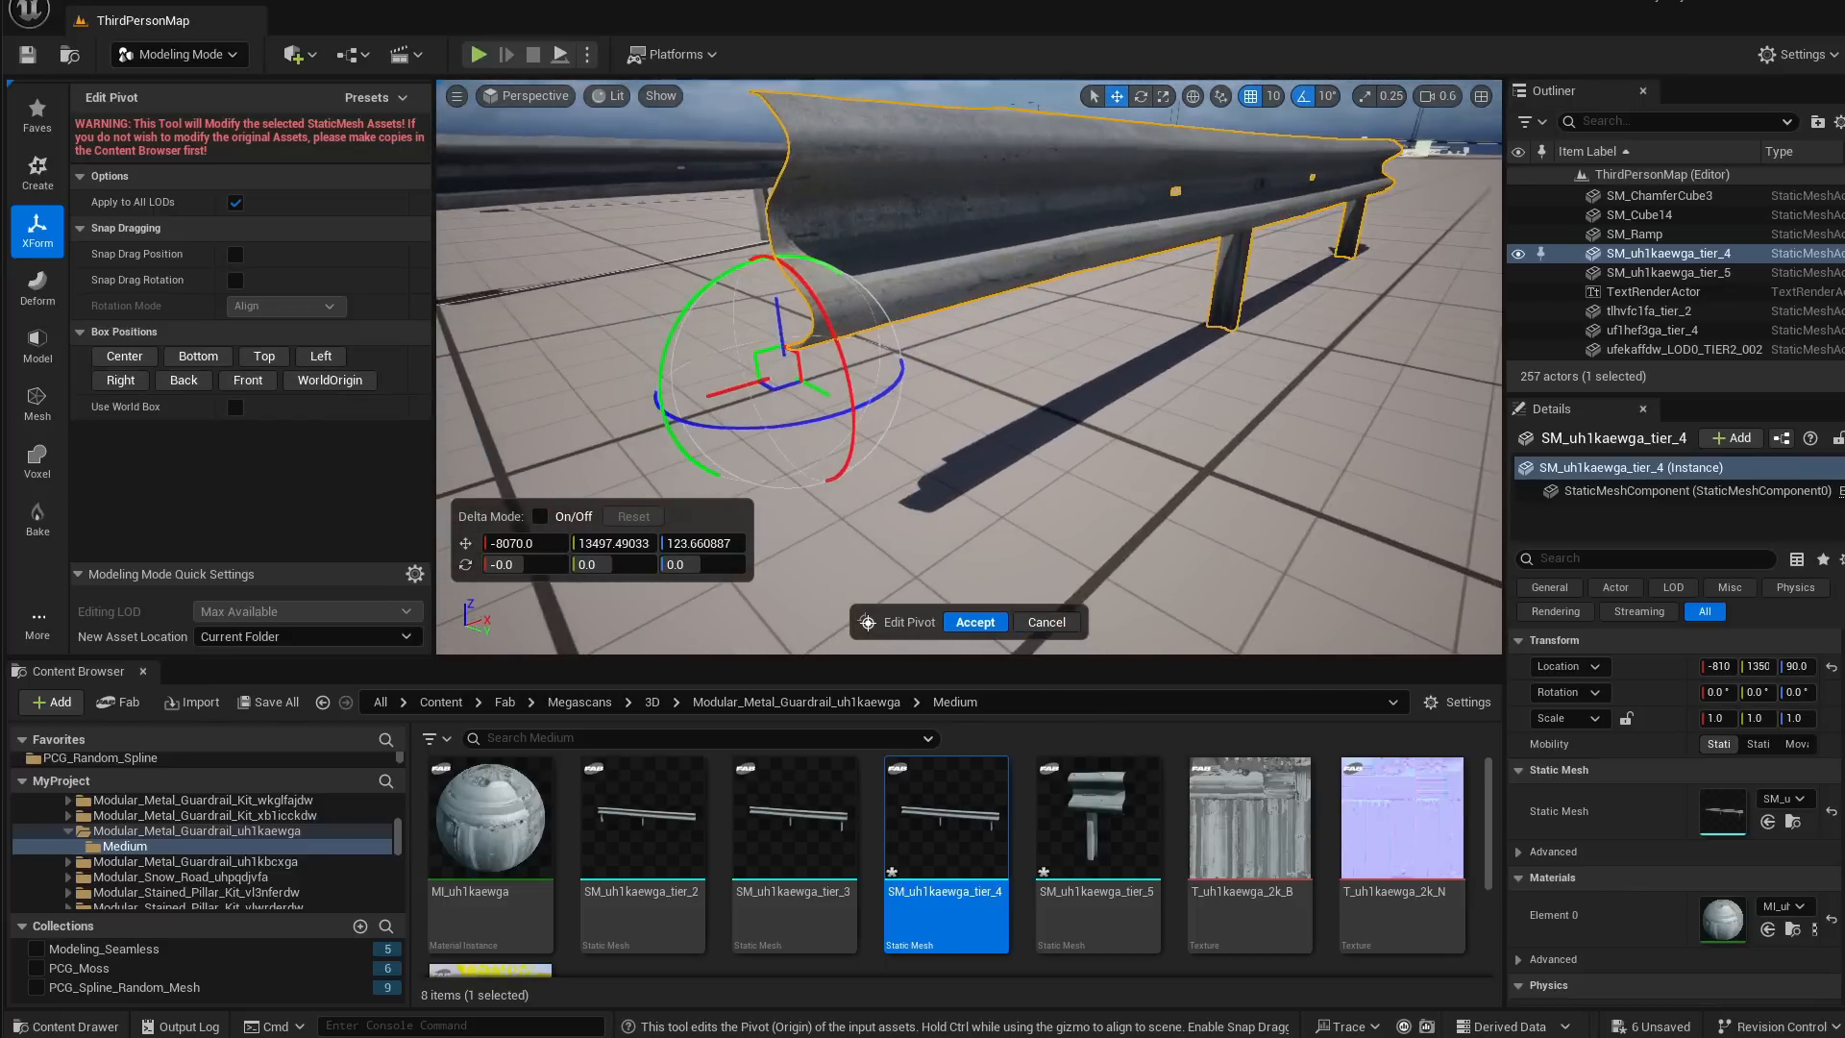
left_click_drag(775, 324, 782, 536)
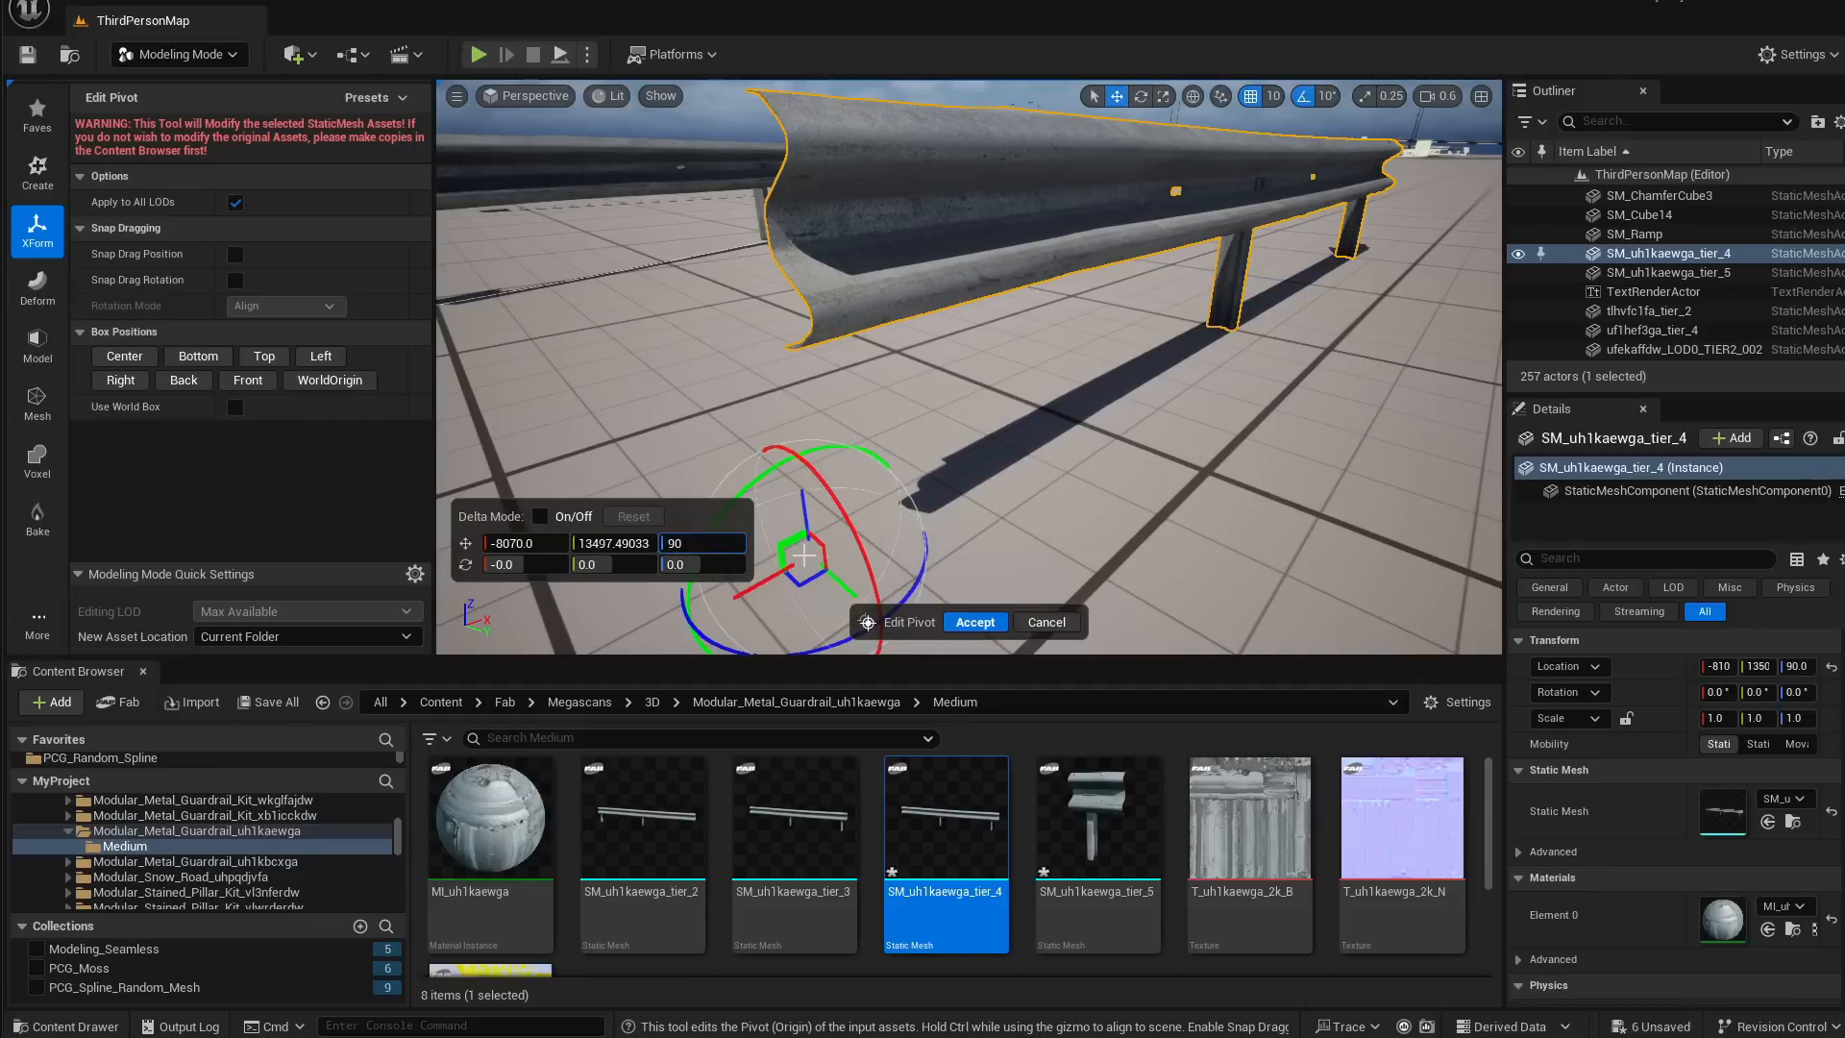
key("Tab")
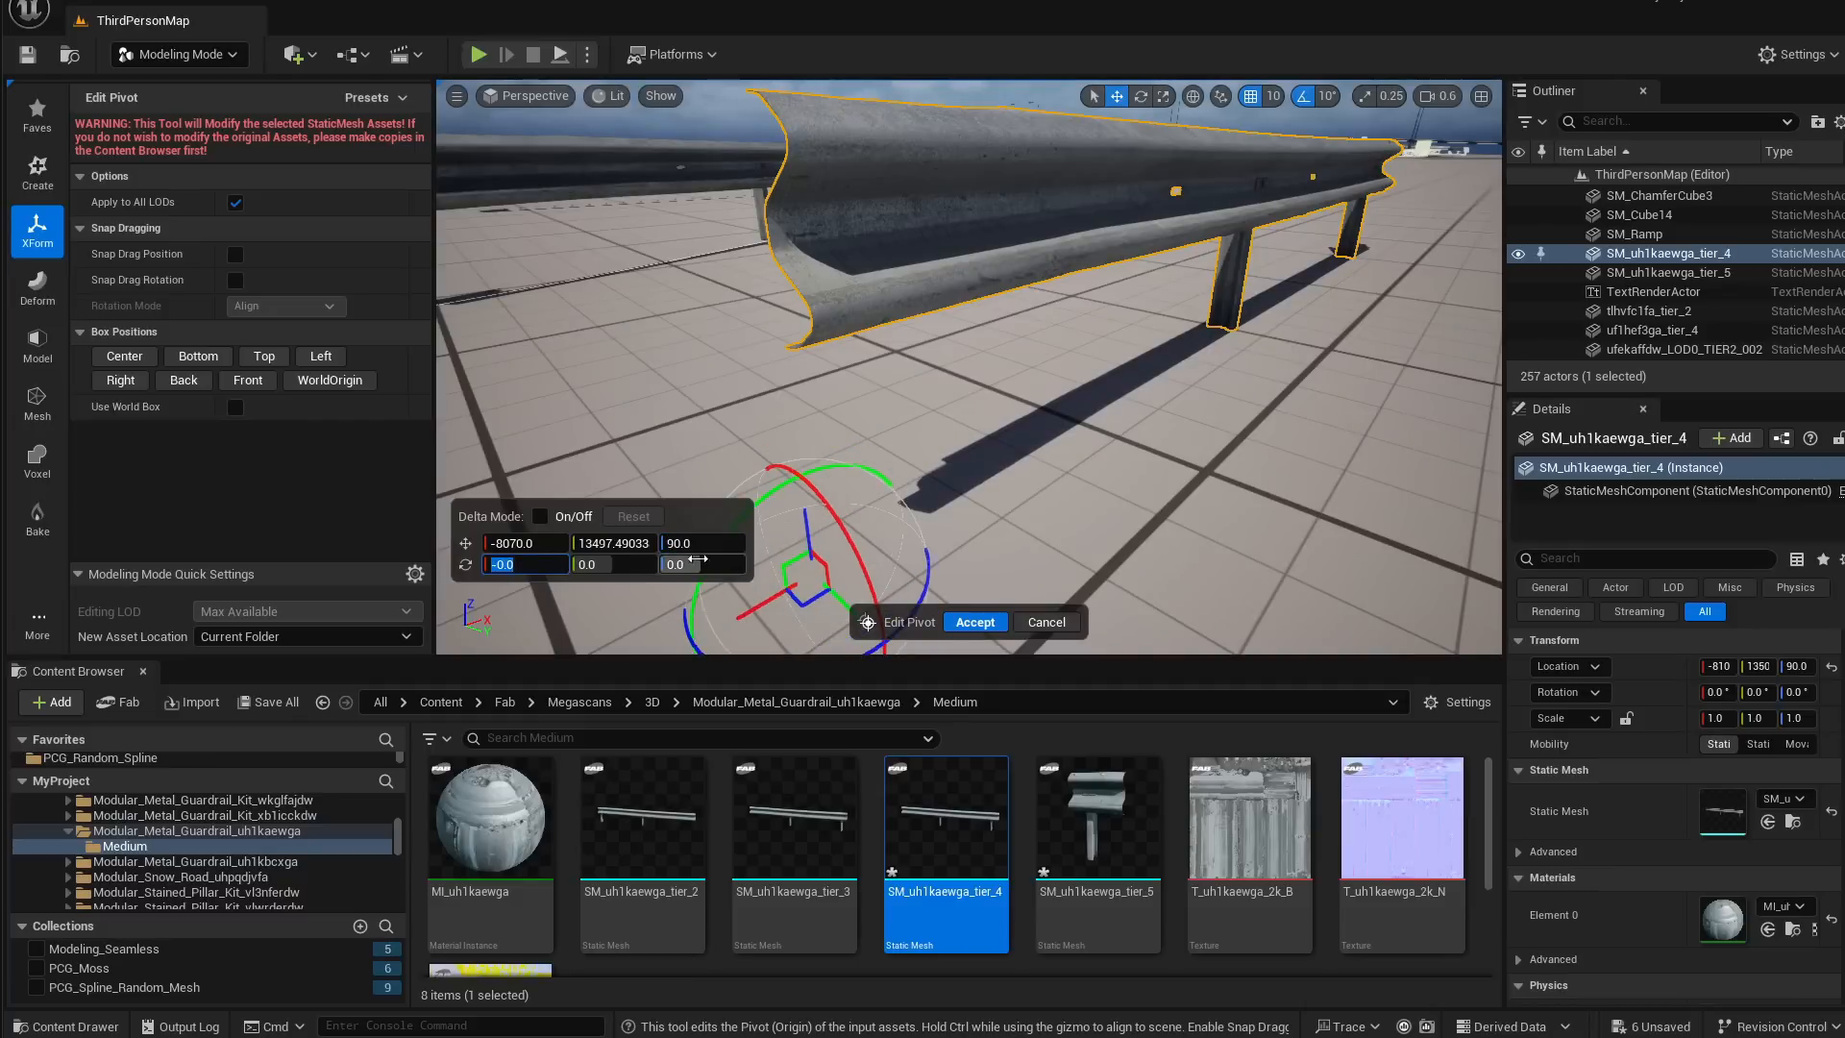
right_click_drag(922, 605, 886, 605)
scroll(971, 632, "down", 6)
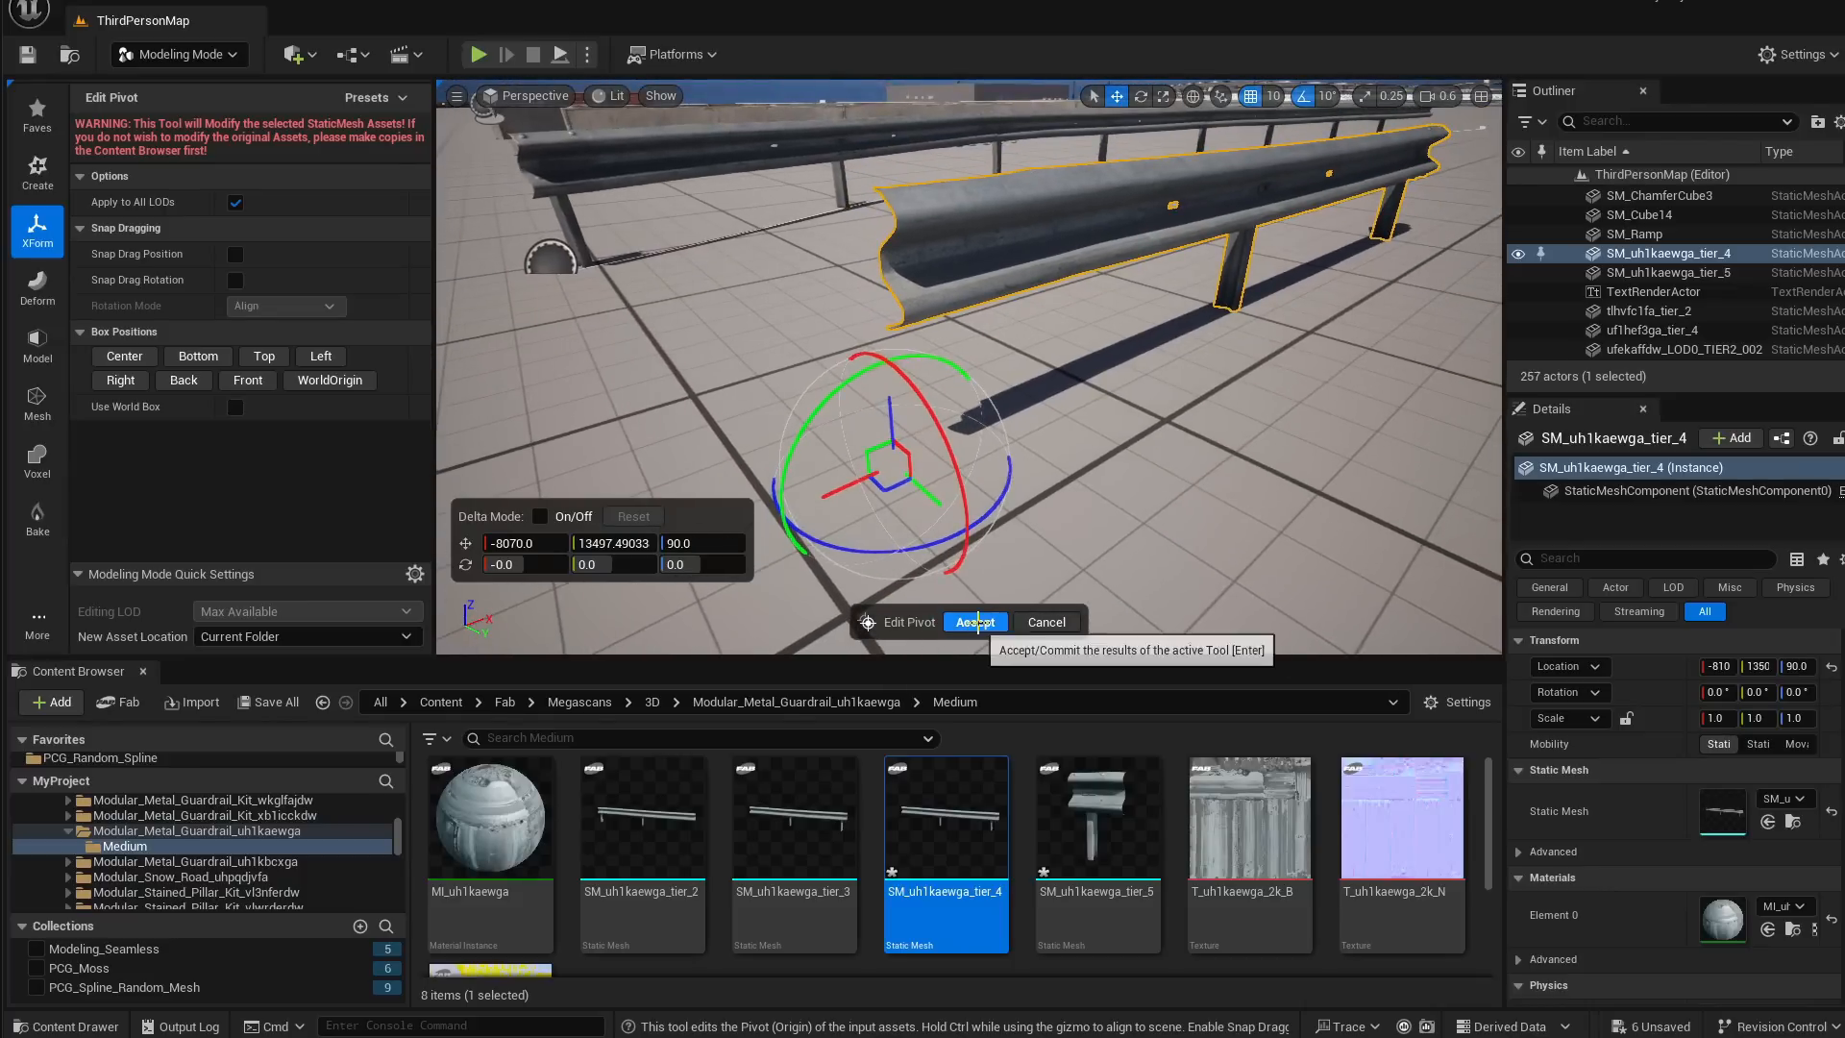
left_click(975, 622)
Duplicate the merged guardrail along X against the original's end and inspect the seam between the two pieces
scroll(975, 622, "down", 4)
right_click_drag(1007, 412, 970, 402)
left_click_drag(882, 401, 1346, 395, "alt")
mouse_move(1346, 395)
right_mouse_down()
mouse_move(1357, 361)
mouse_move(1336, 403)
right_mouse_up()
right_click_drag(1231, 438, 1201, 458)
left_click_drag(985, 425, 1042, 445)
scroll(1105, 433, "up", 3)
right_click_drag(869, 453, 869, 365)
scroll(869, 453, "up", 4)
left_click(899, 270)
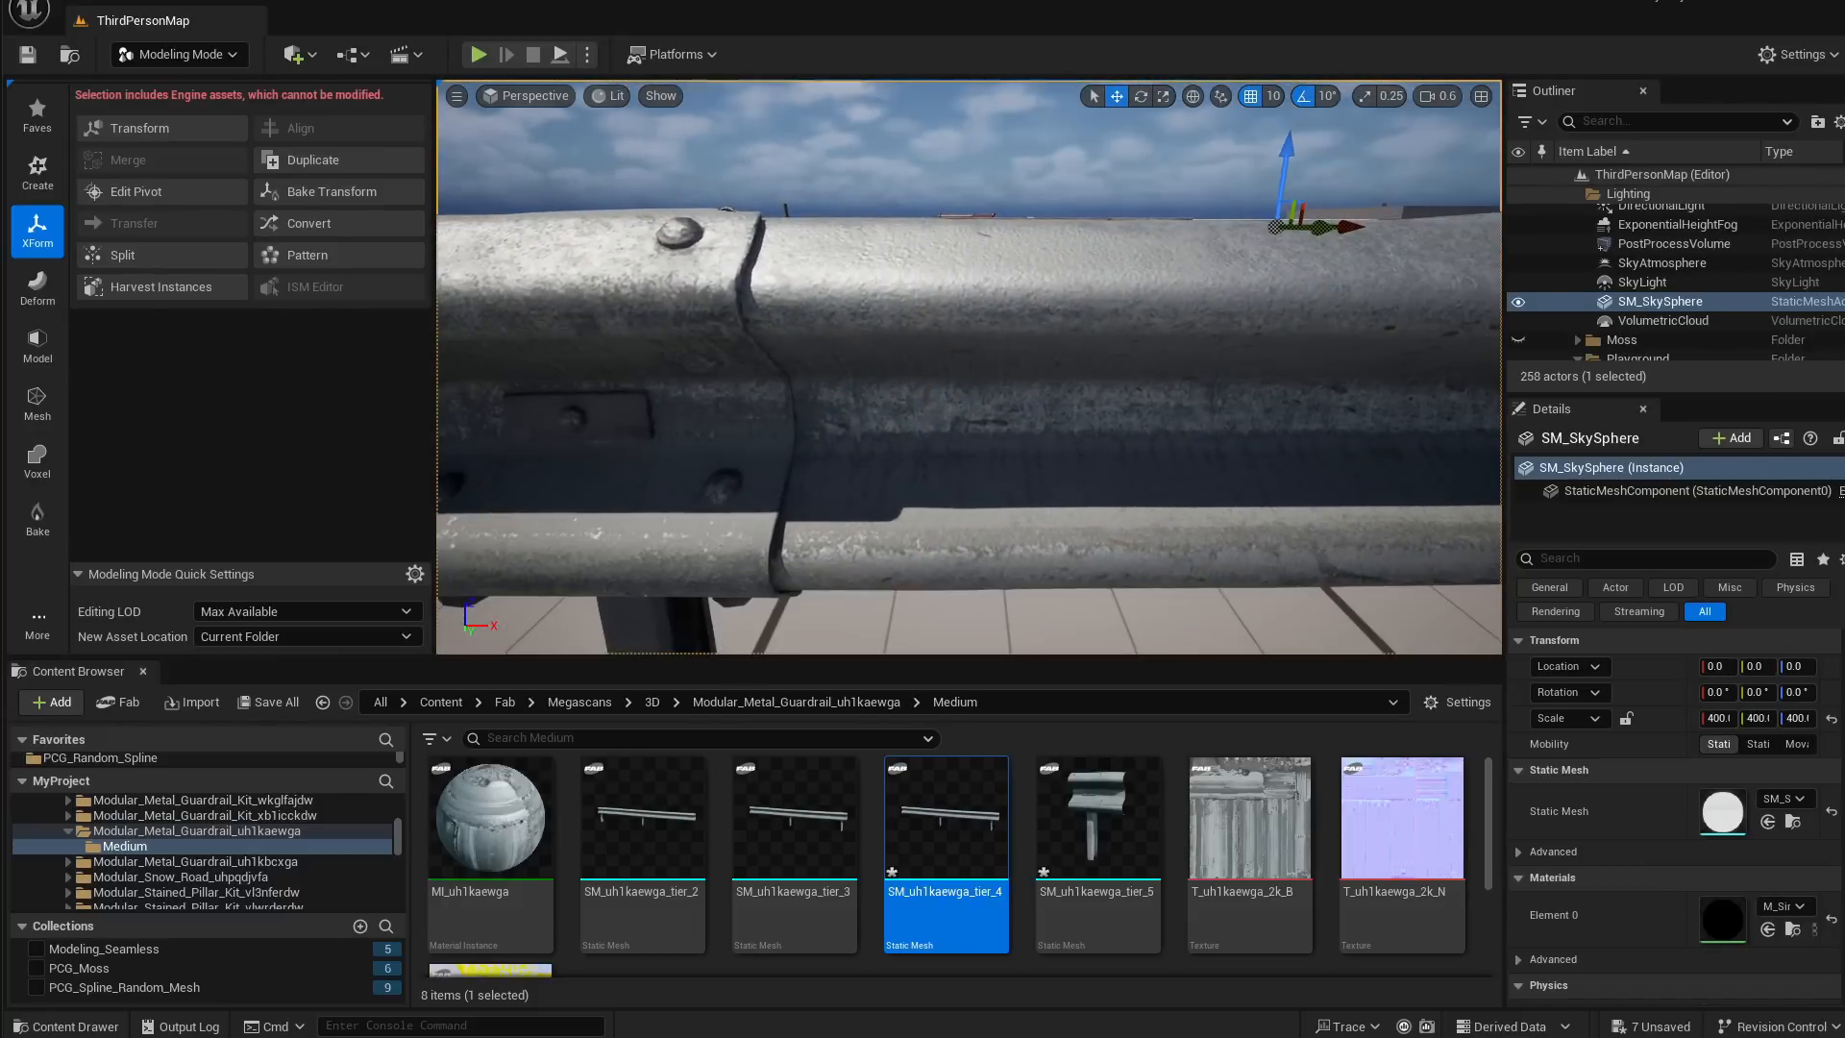
Delete the duplicated test guardrail segment
scroll(989, 456, "down", 5)
left_click(1007, 395)
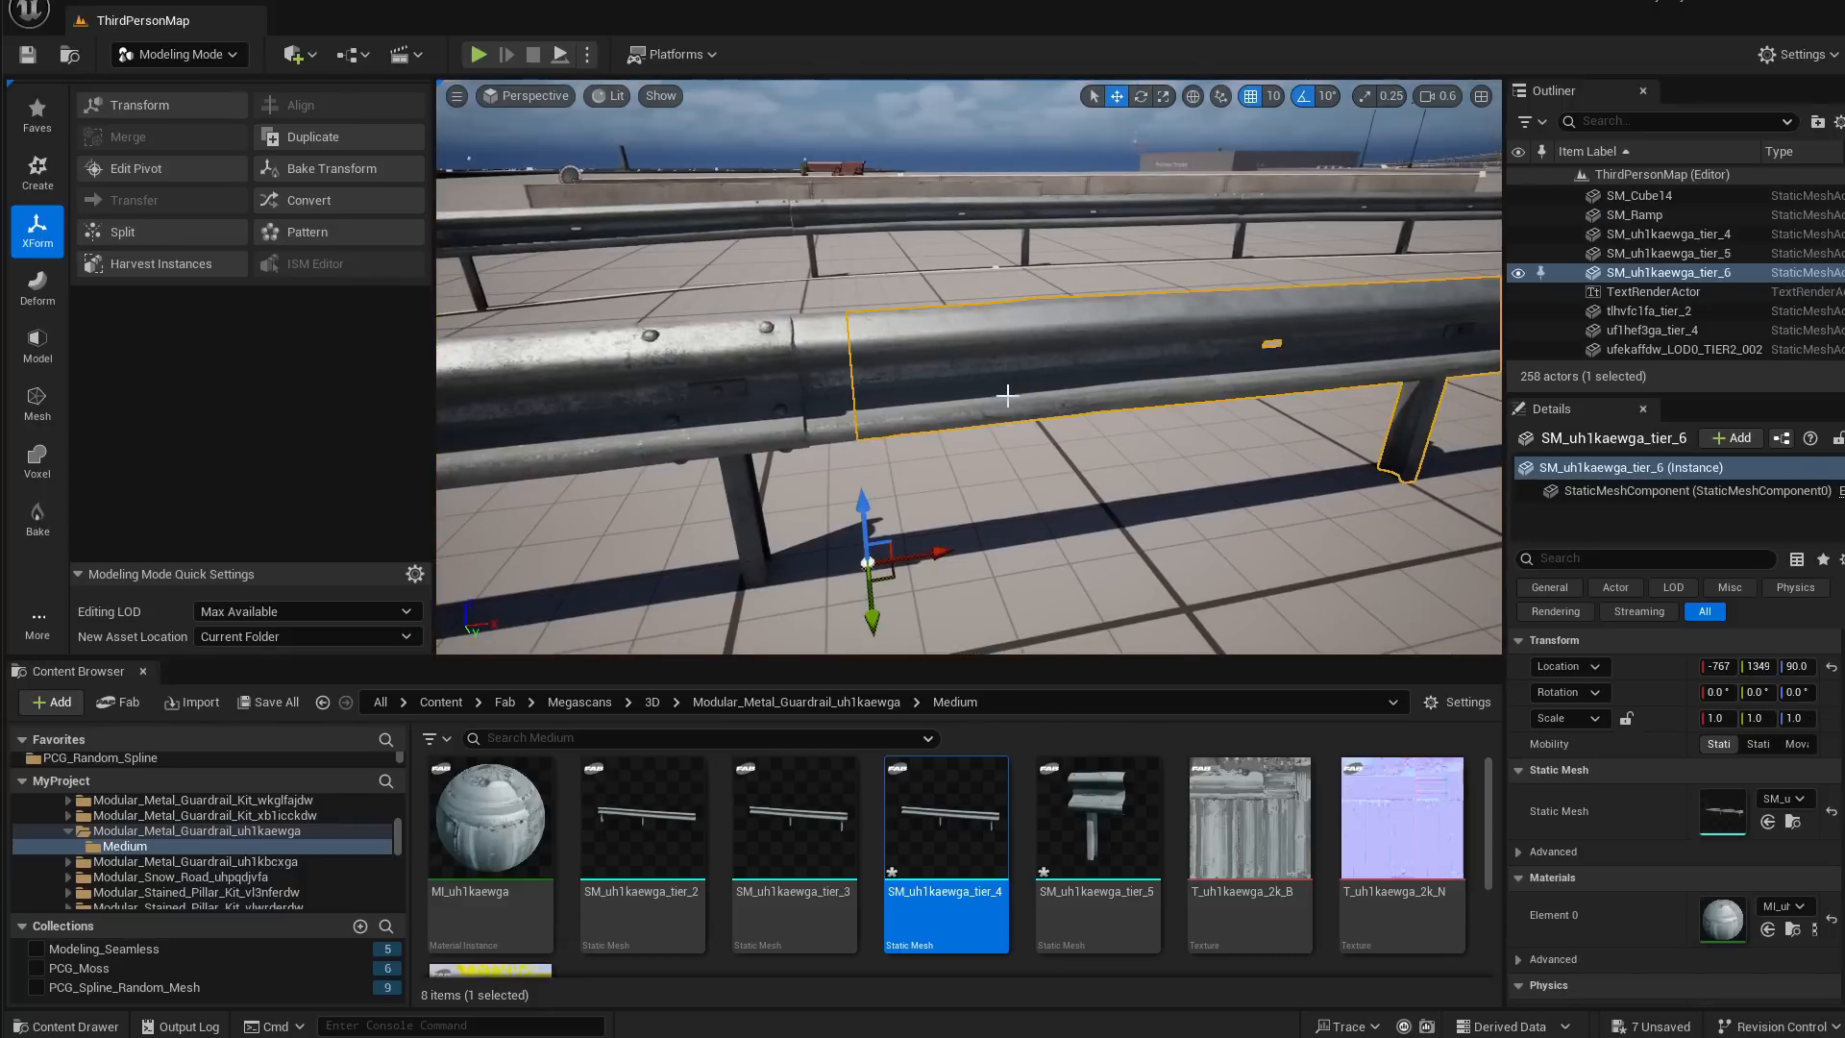
key("Delete")
Assign the SM_uh1kaewga_tier_4 mesh to the first Curved Items entry of BP_RoadPCG3 and inspect the spline guardrail's joints
mouse_move(940, 373)
right_mouse_down()
mouse_move(935, 298)
mouse_move(846, 300)
mouse_move(923, 278)
mouse_move(908, 303)
mouse_move(946, 413)
mouse_move(947, 385)
right_mouse_up()
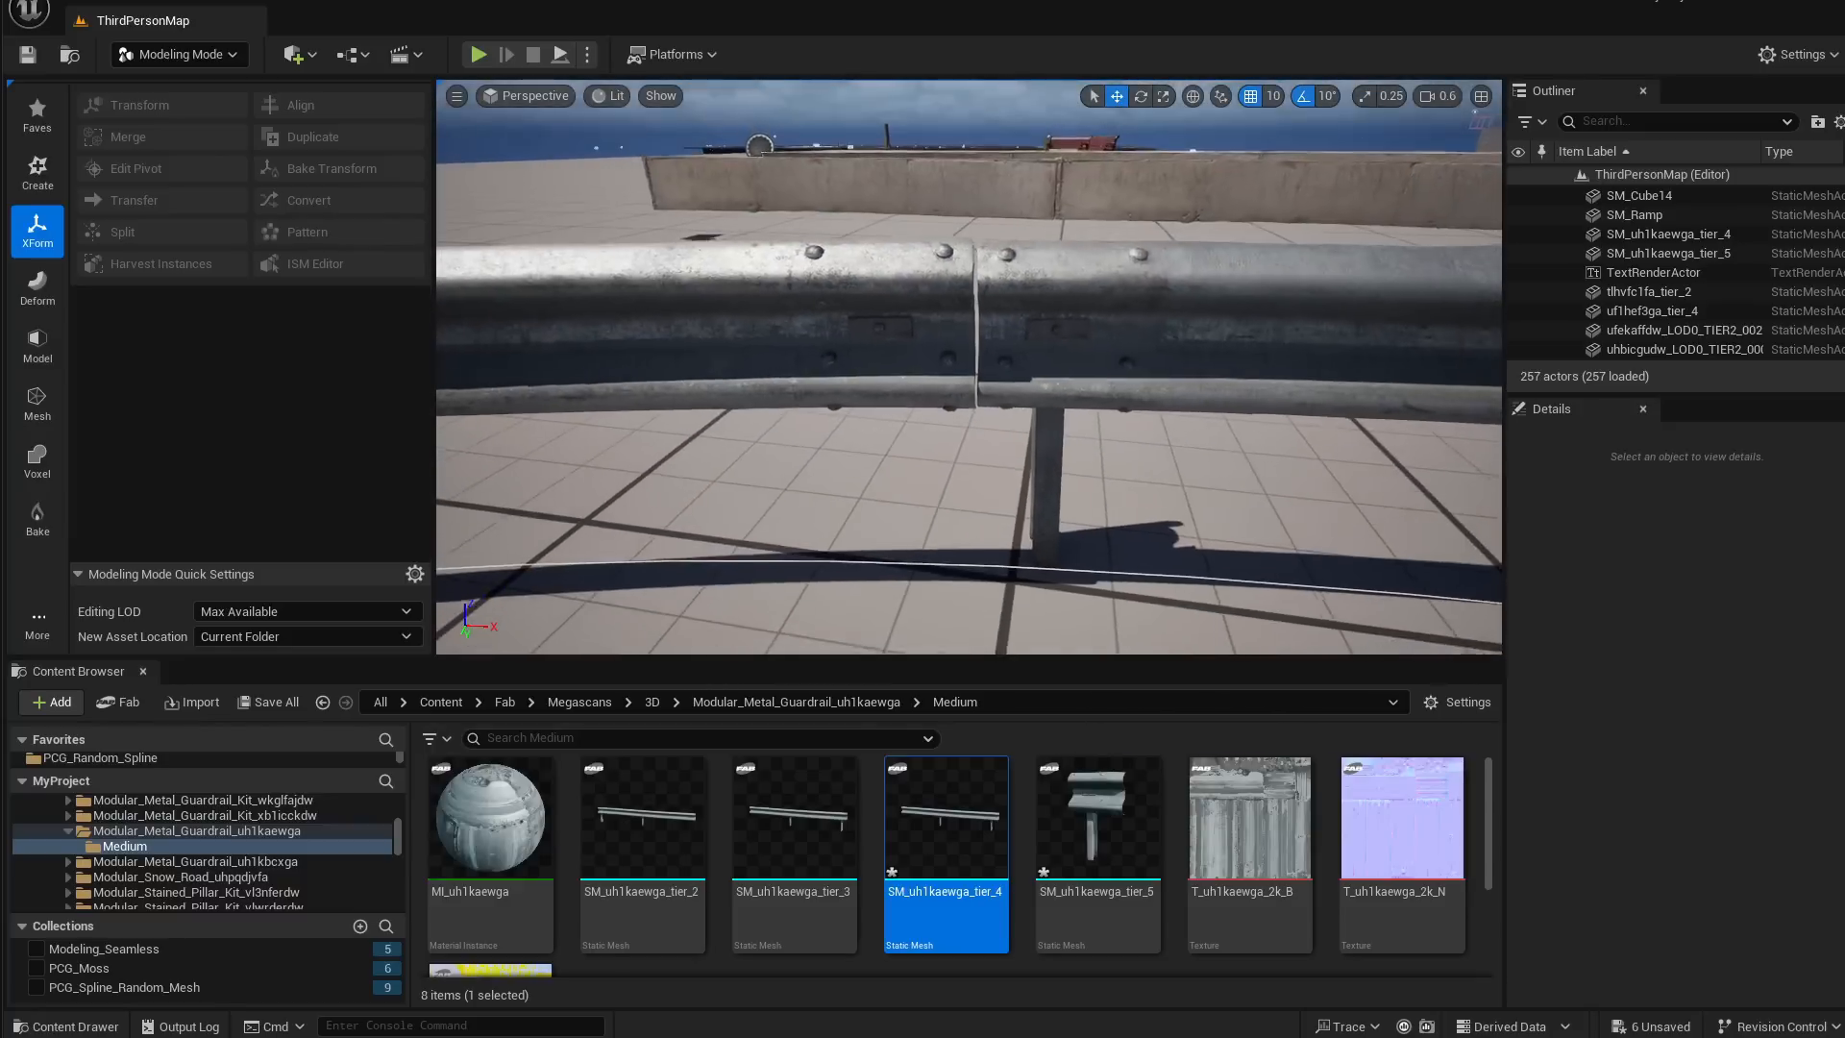
left_click(774, 330)
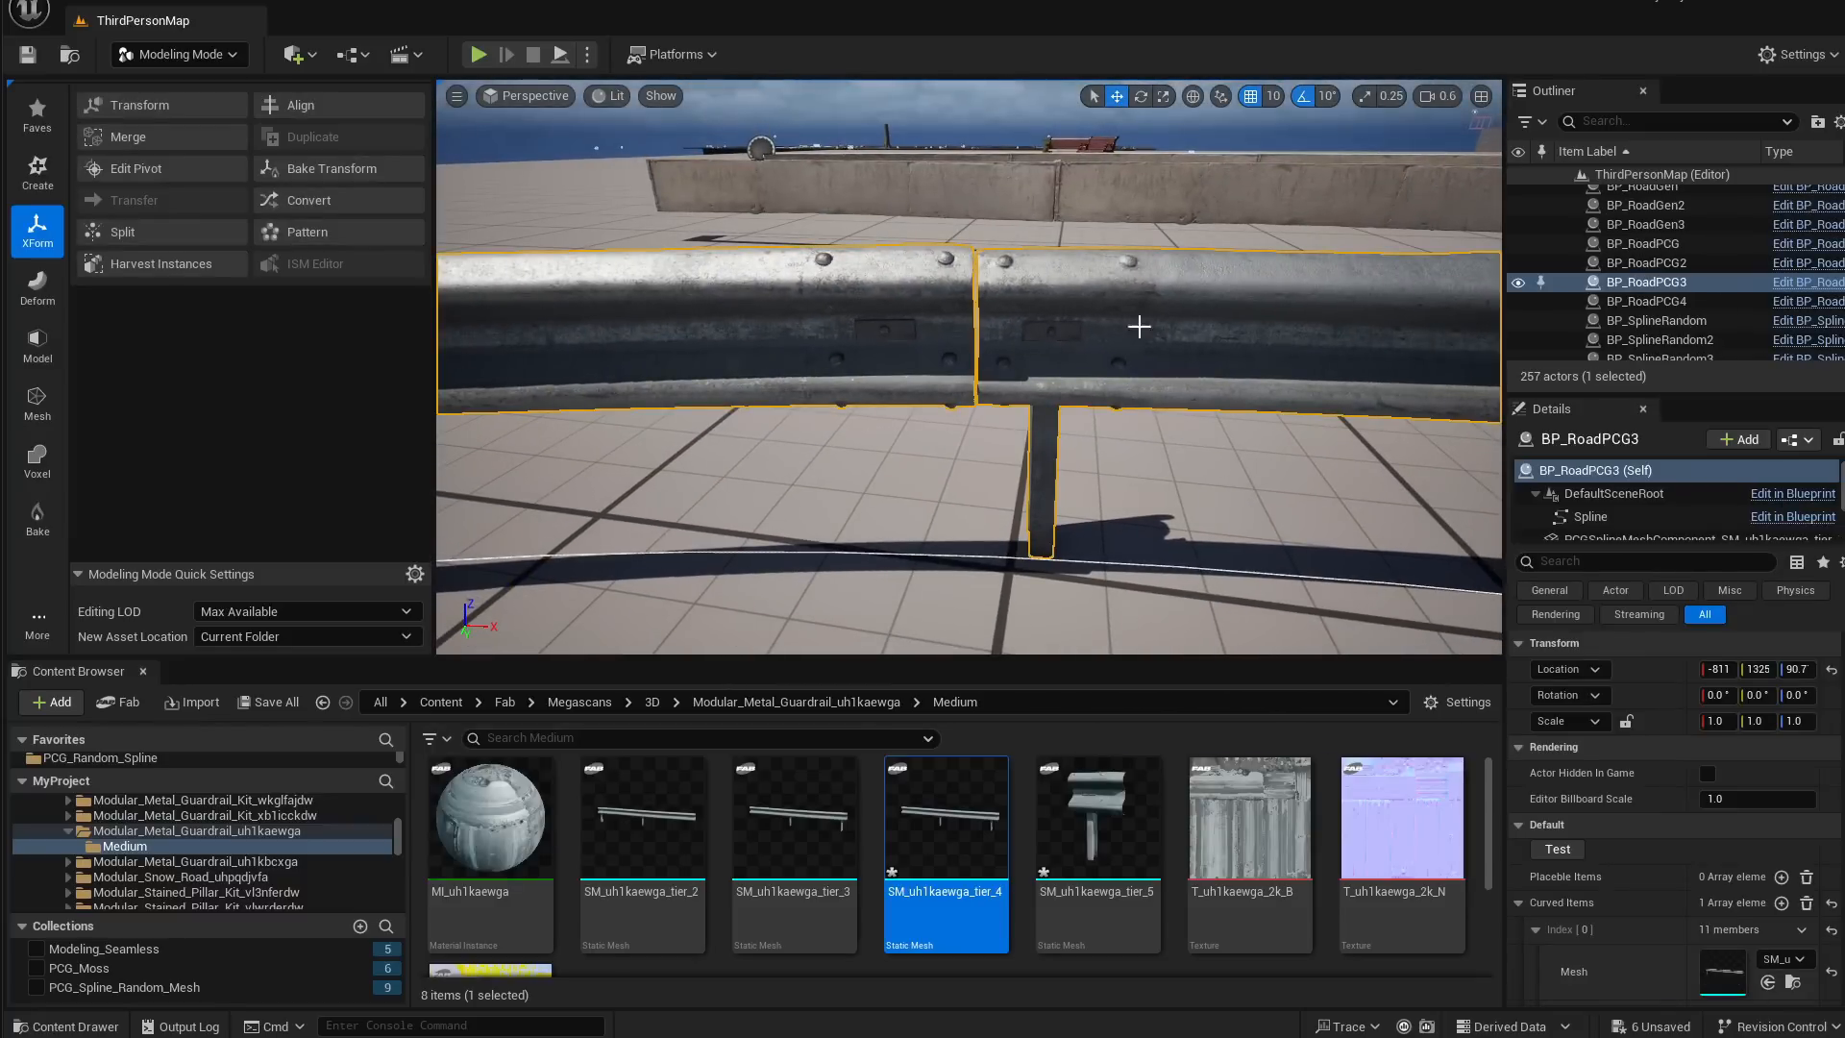
mouse_move(1046, 289)
right_mouse_down()
mouse_move(932, 288)
mouse_move(1033, 293)
right_mouse_up()
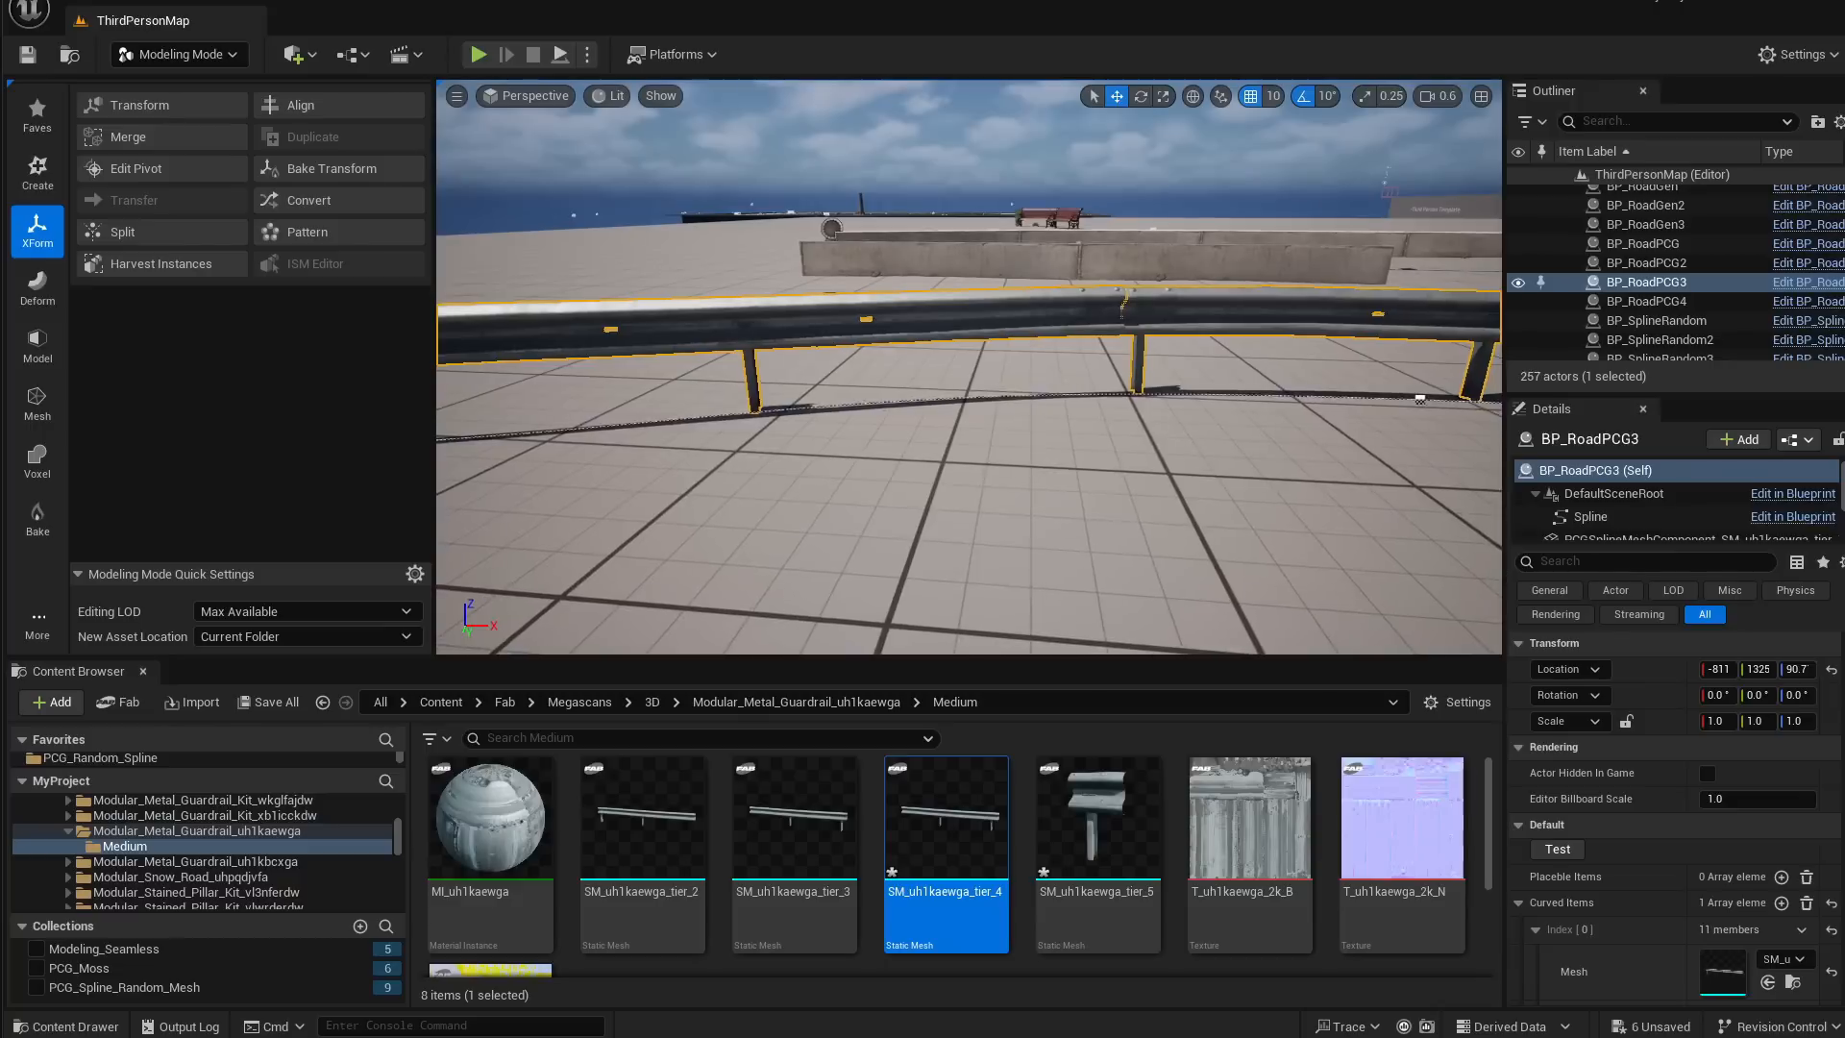
mouse_move(969, 848)
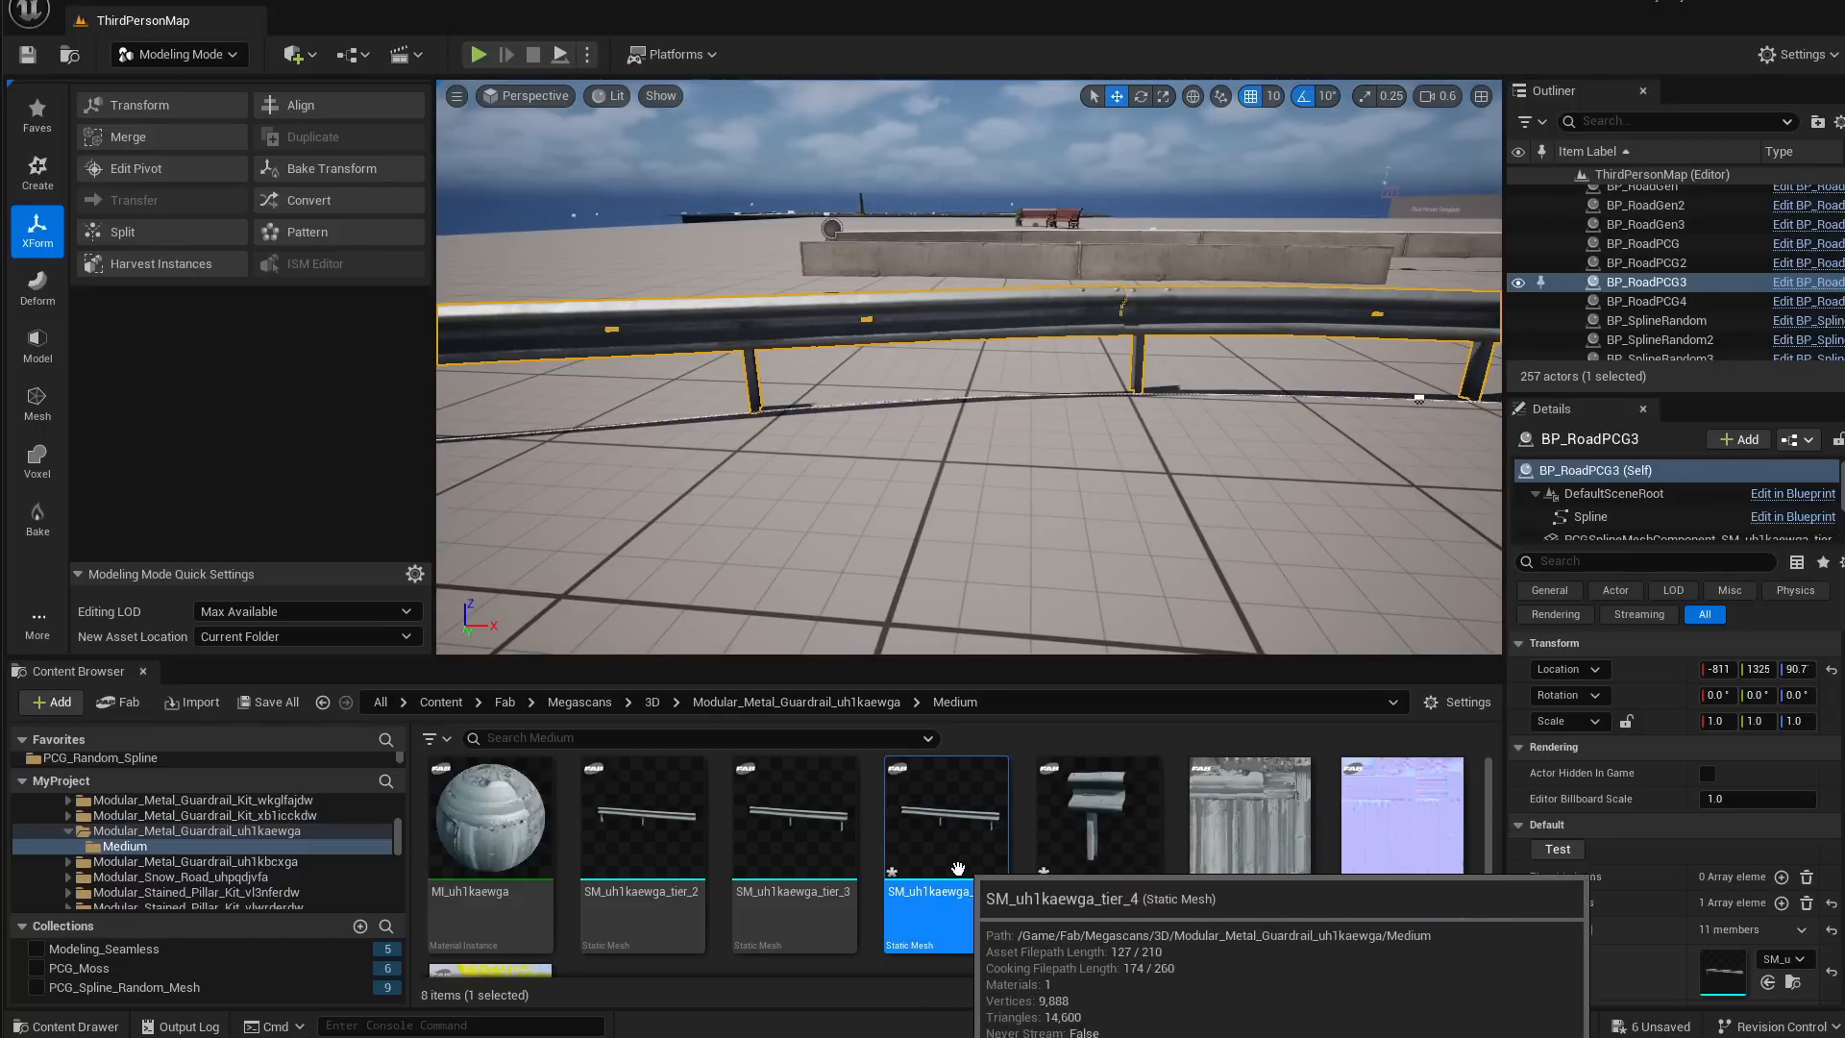
left_click_drag(969, 847, 1729, 979)
right_click_drag(1203, 441, 1052, 413)
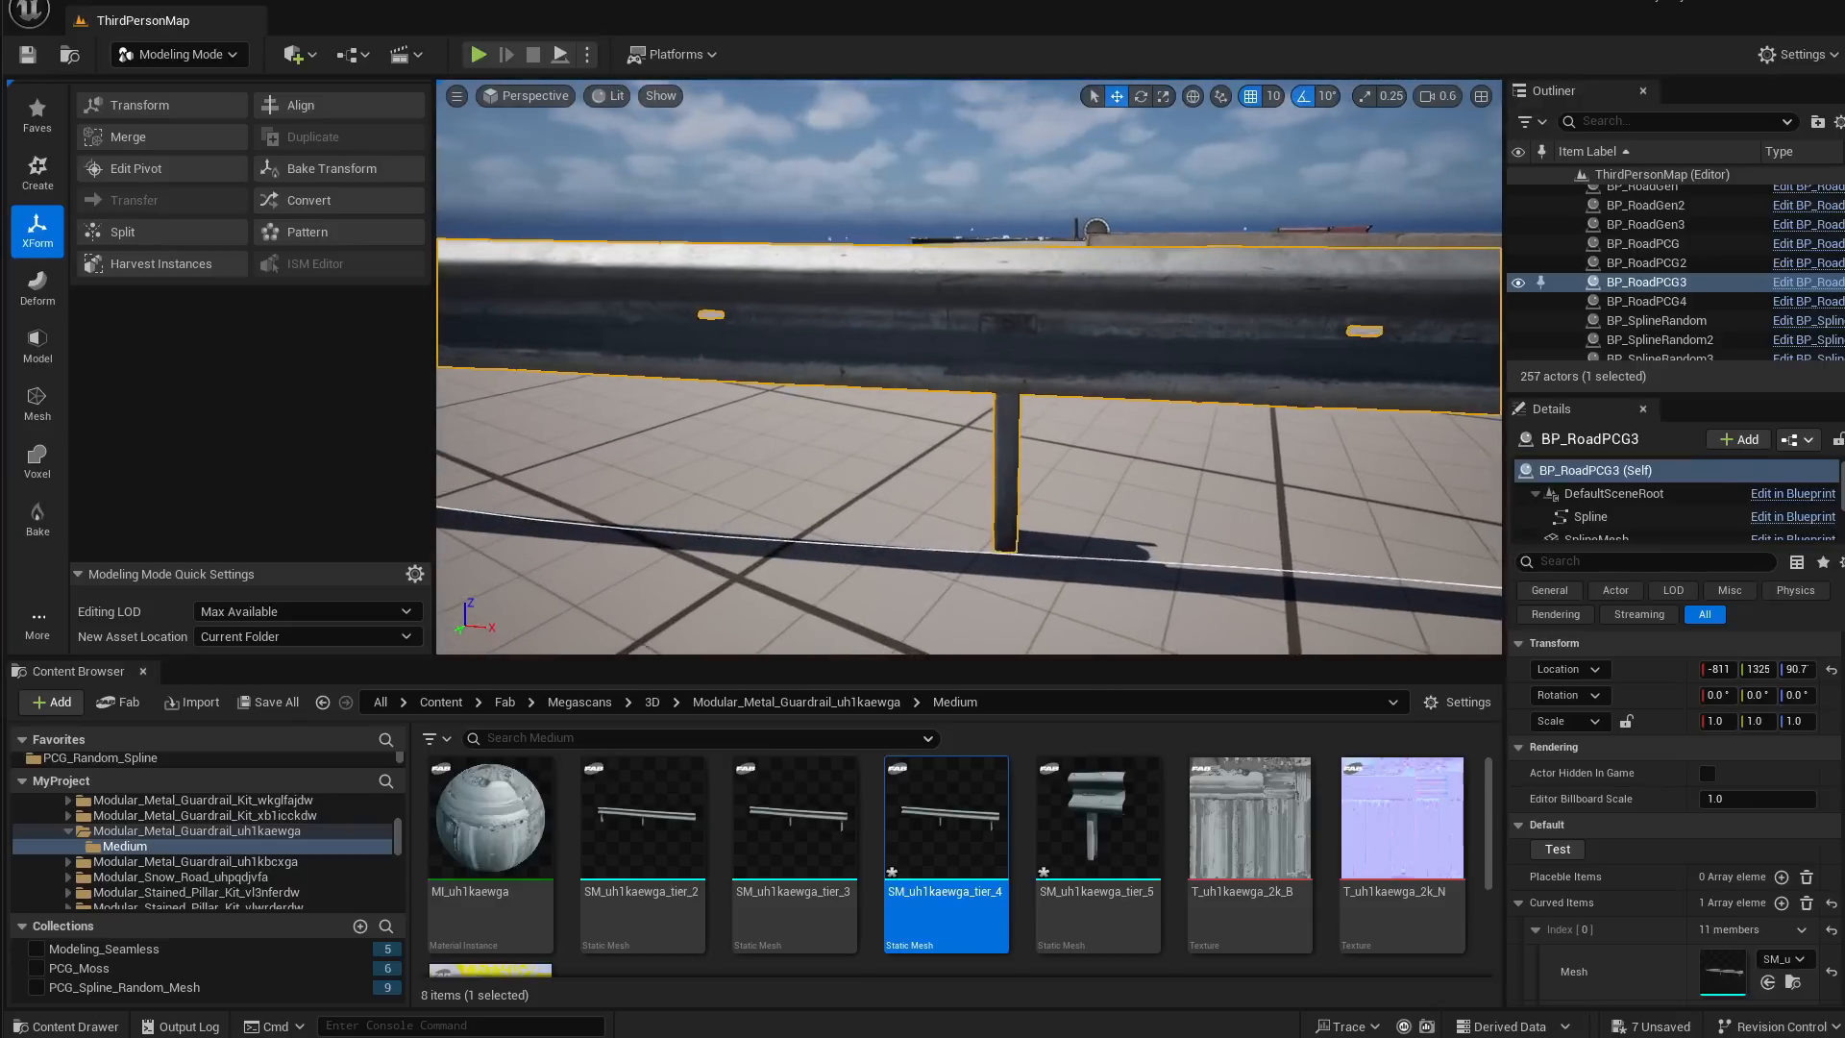
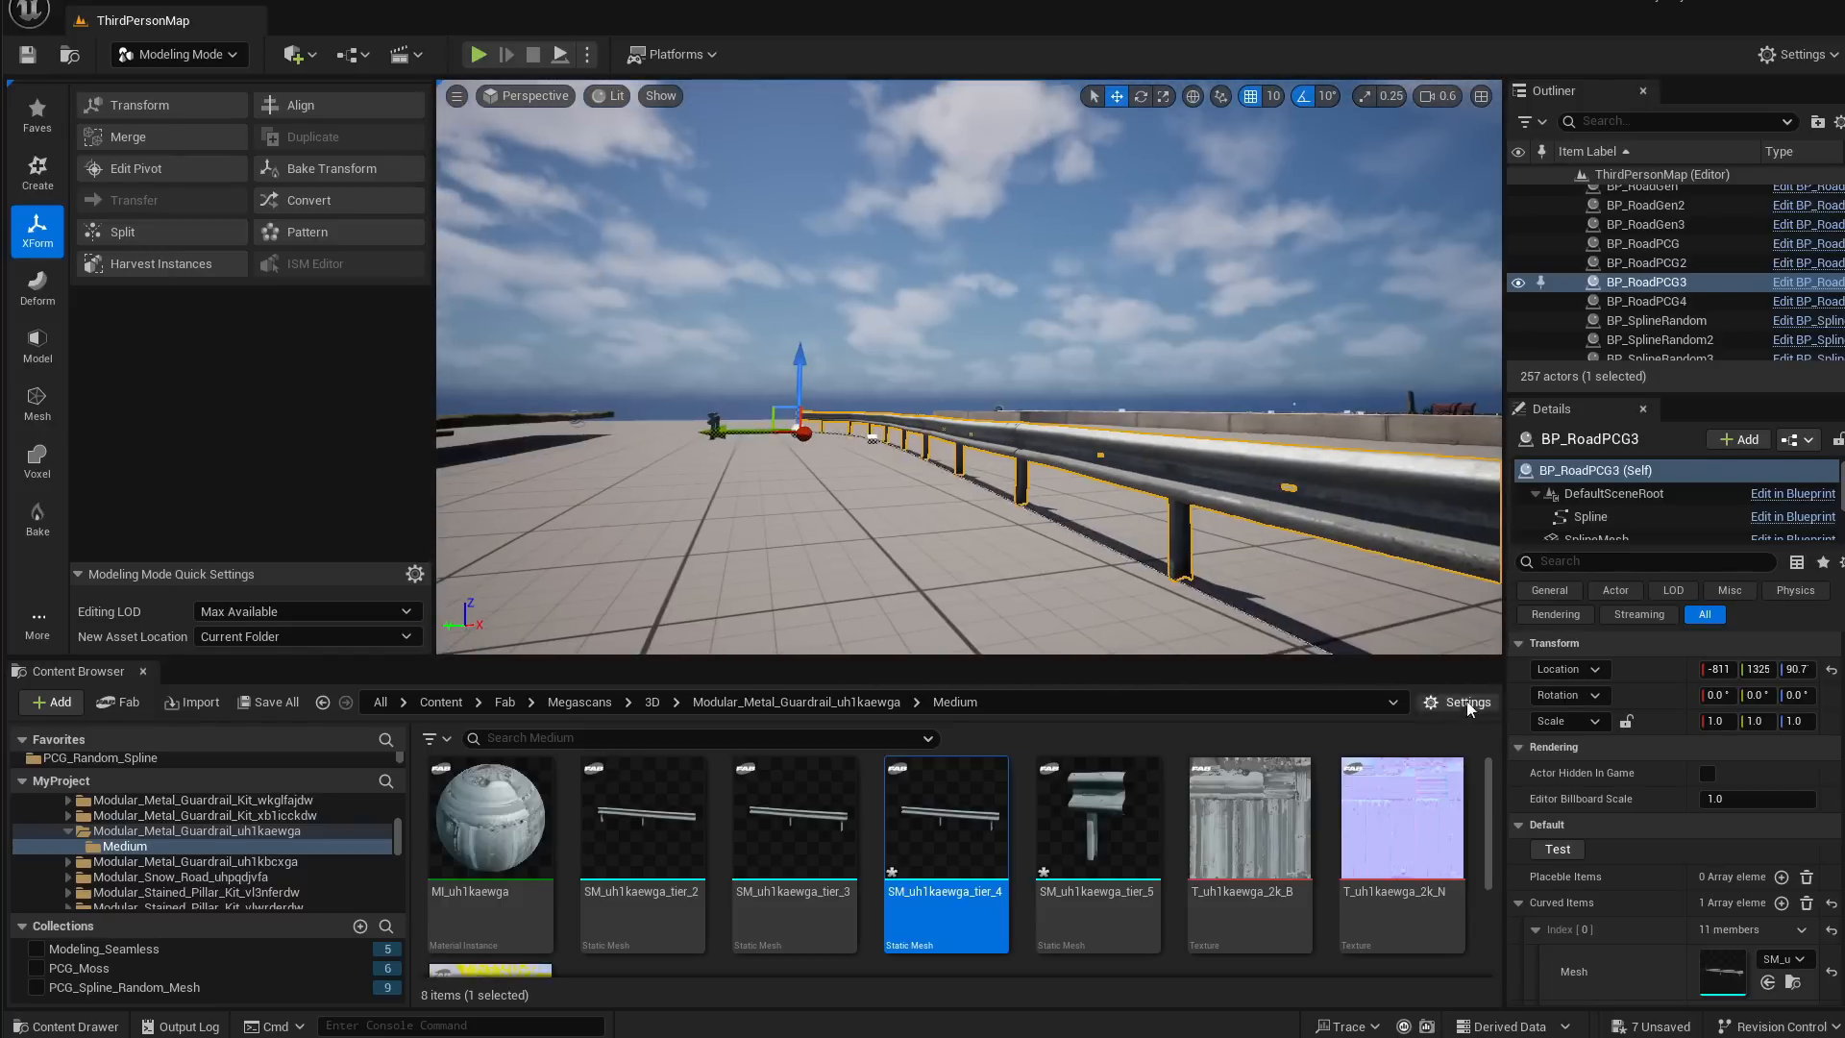
Select the BP_RoadPCG4 concrete spline barrier and raise it along the Z axis
right_click_drag(817, 538, 778, 375)
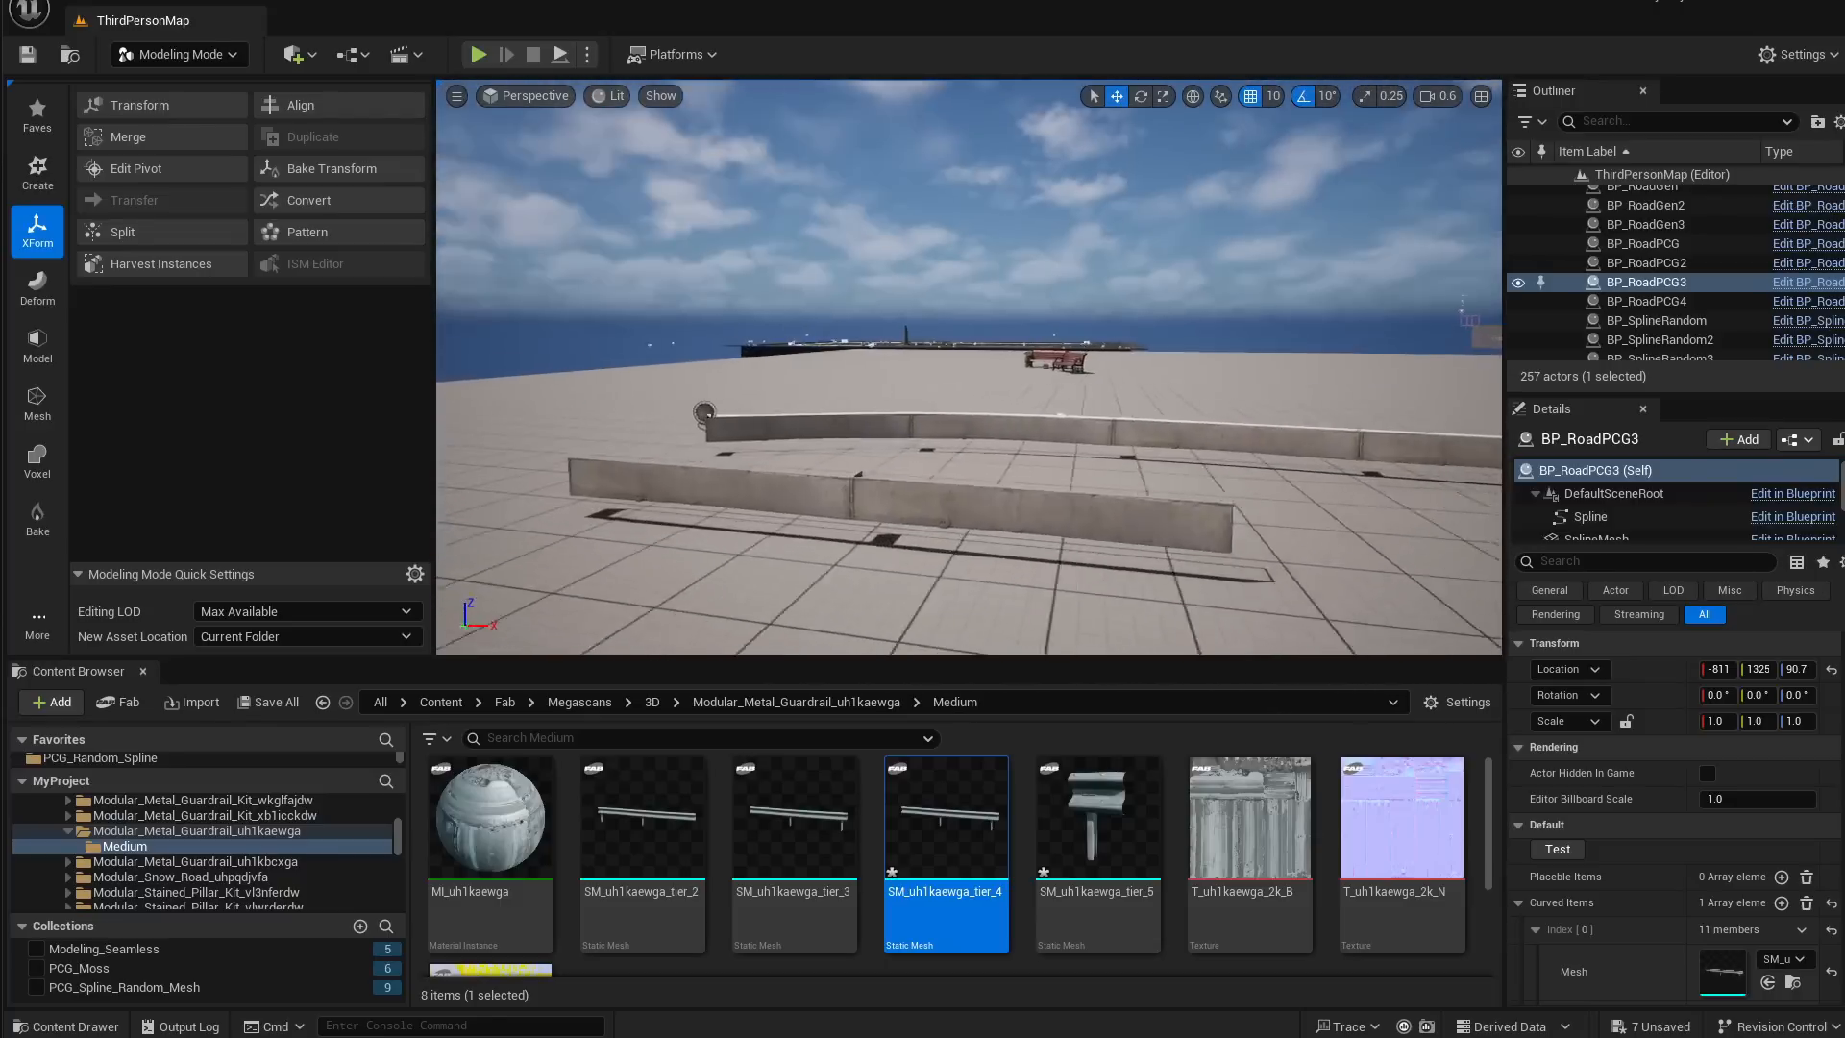
right_click_drag(961, 384, 1009, 384)
right_click_drag(988, 446, 1115, 496)
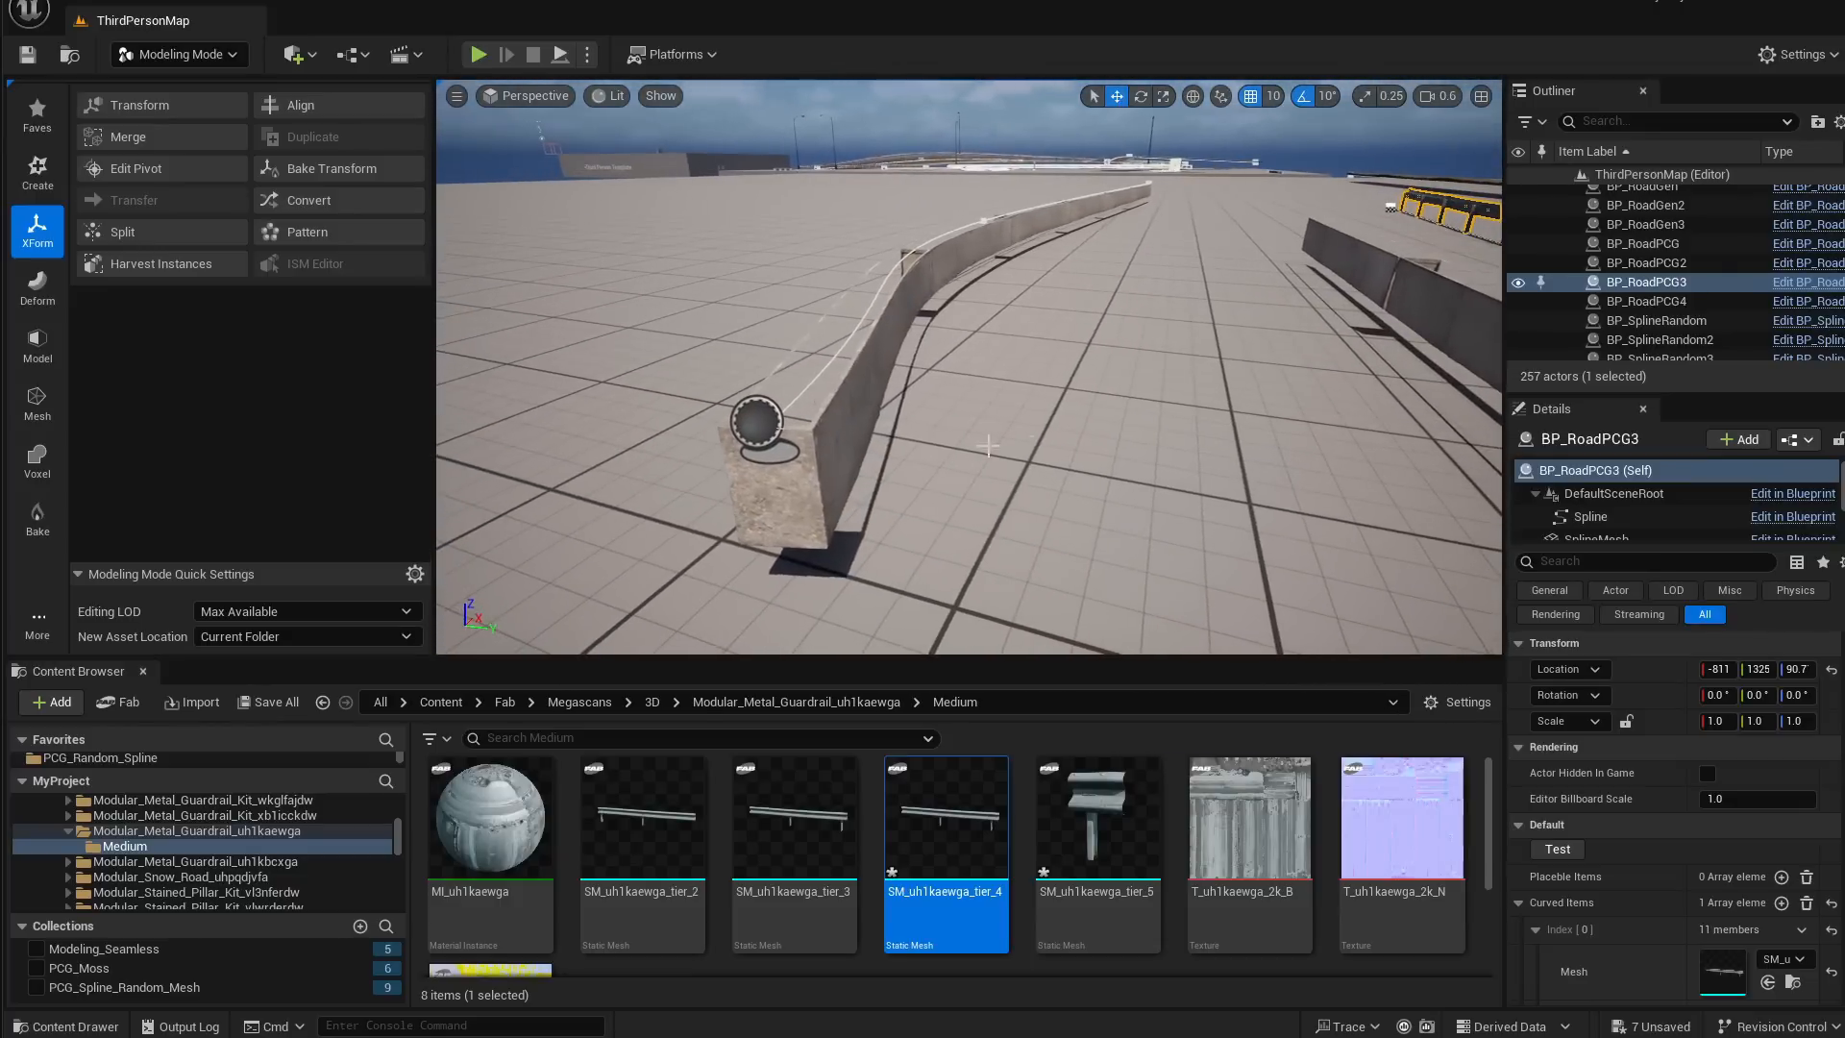
left_click(759, 420)
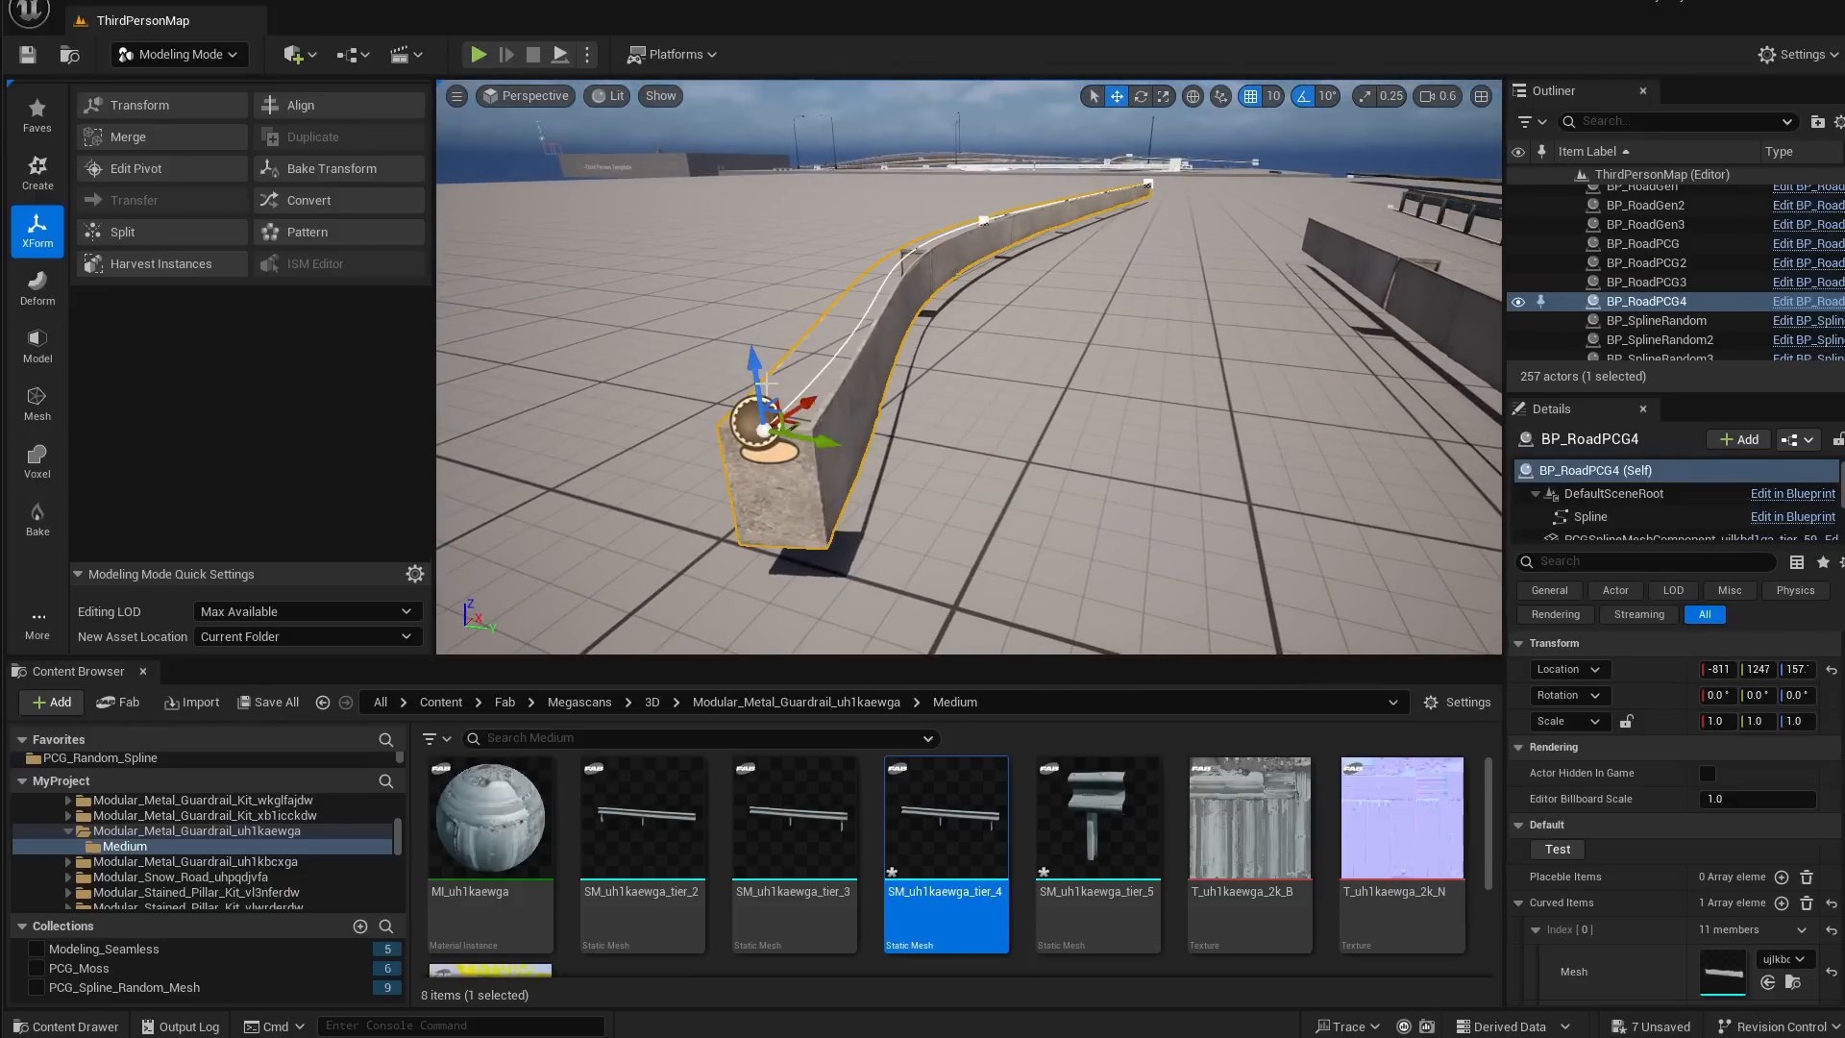
left_click_drag(759, 384, 723, 171)
Locate the placed concrete ceiling beam's static mesh in the project content, and delete one of the two beam actors from the level
right_click_drag(894, 429, 692, 380)
right_click_drag(984, 478, 1403, 485)
left_click(933, 455)
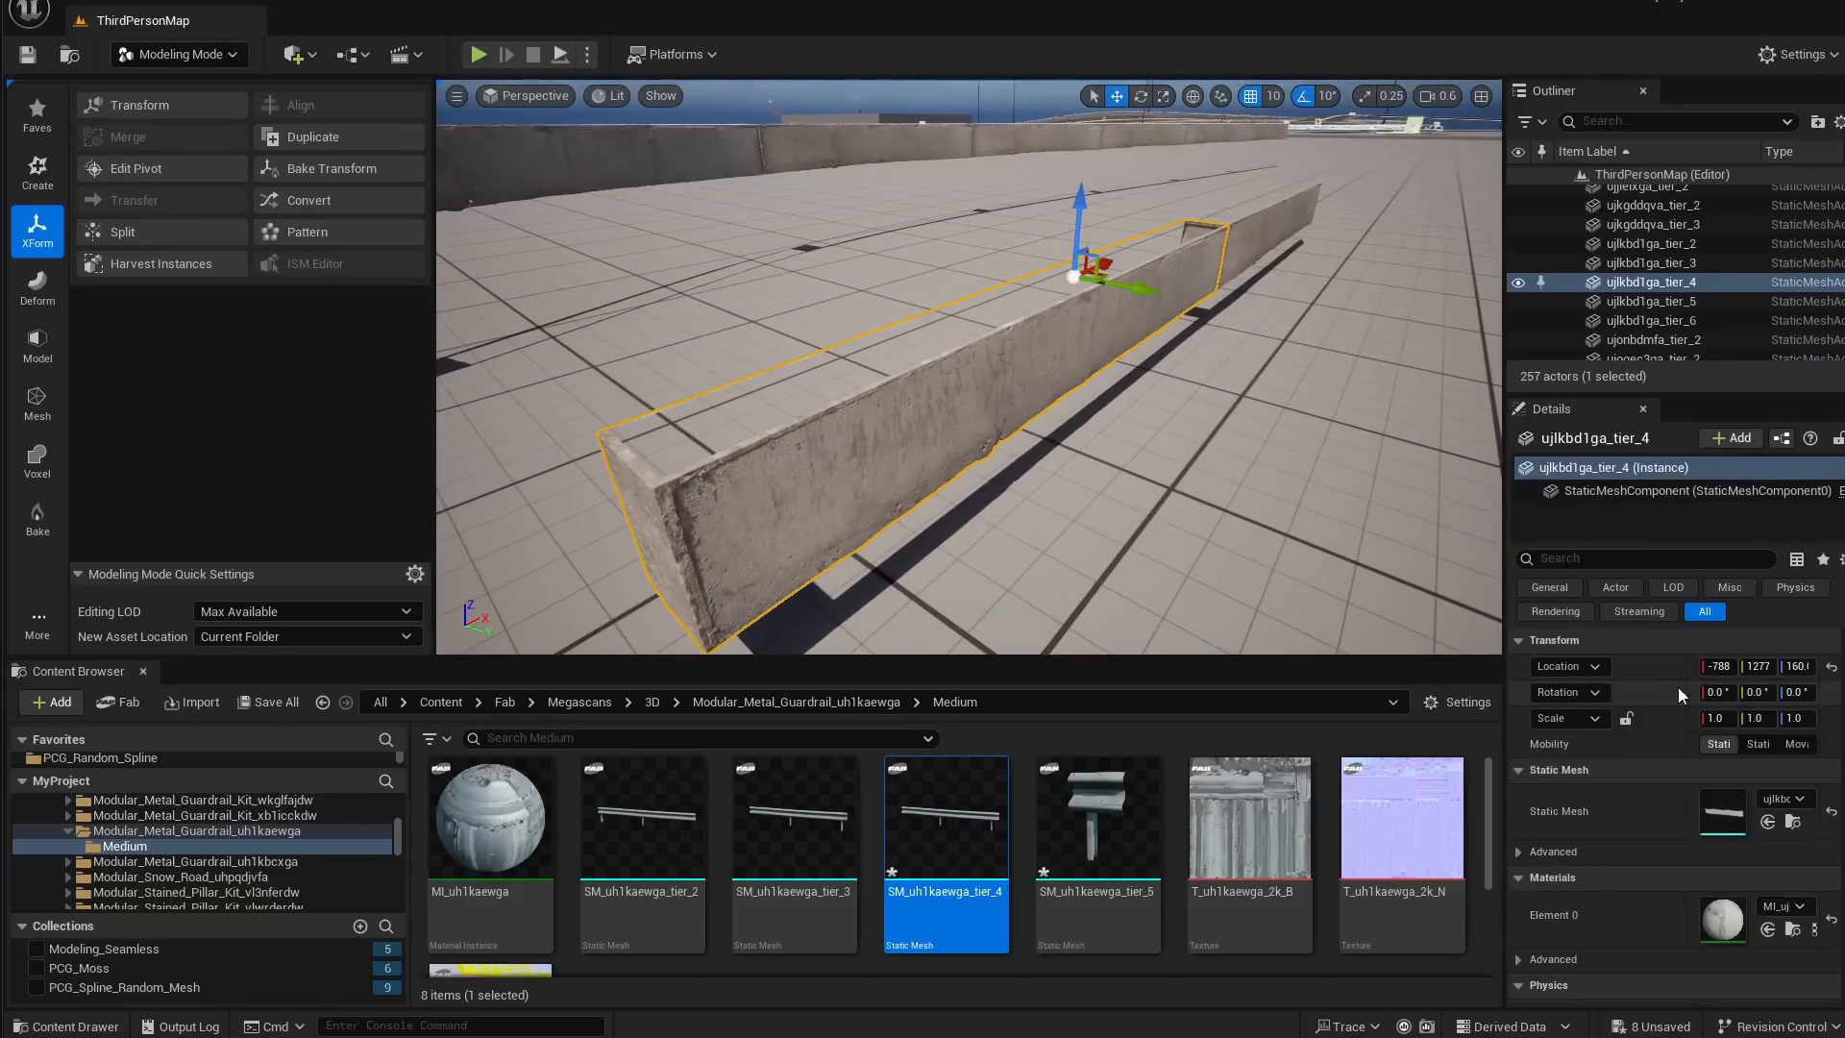
left_click(1794, 822)
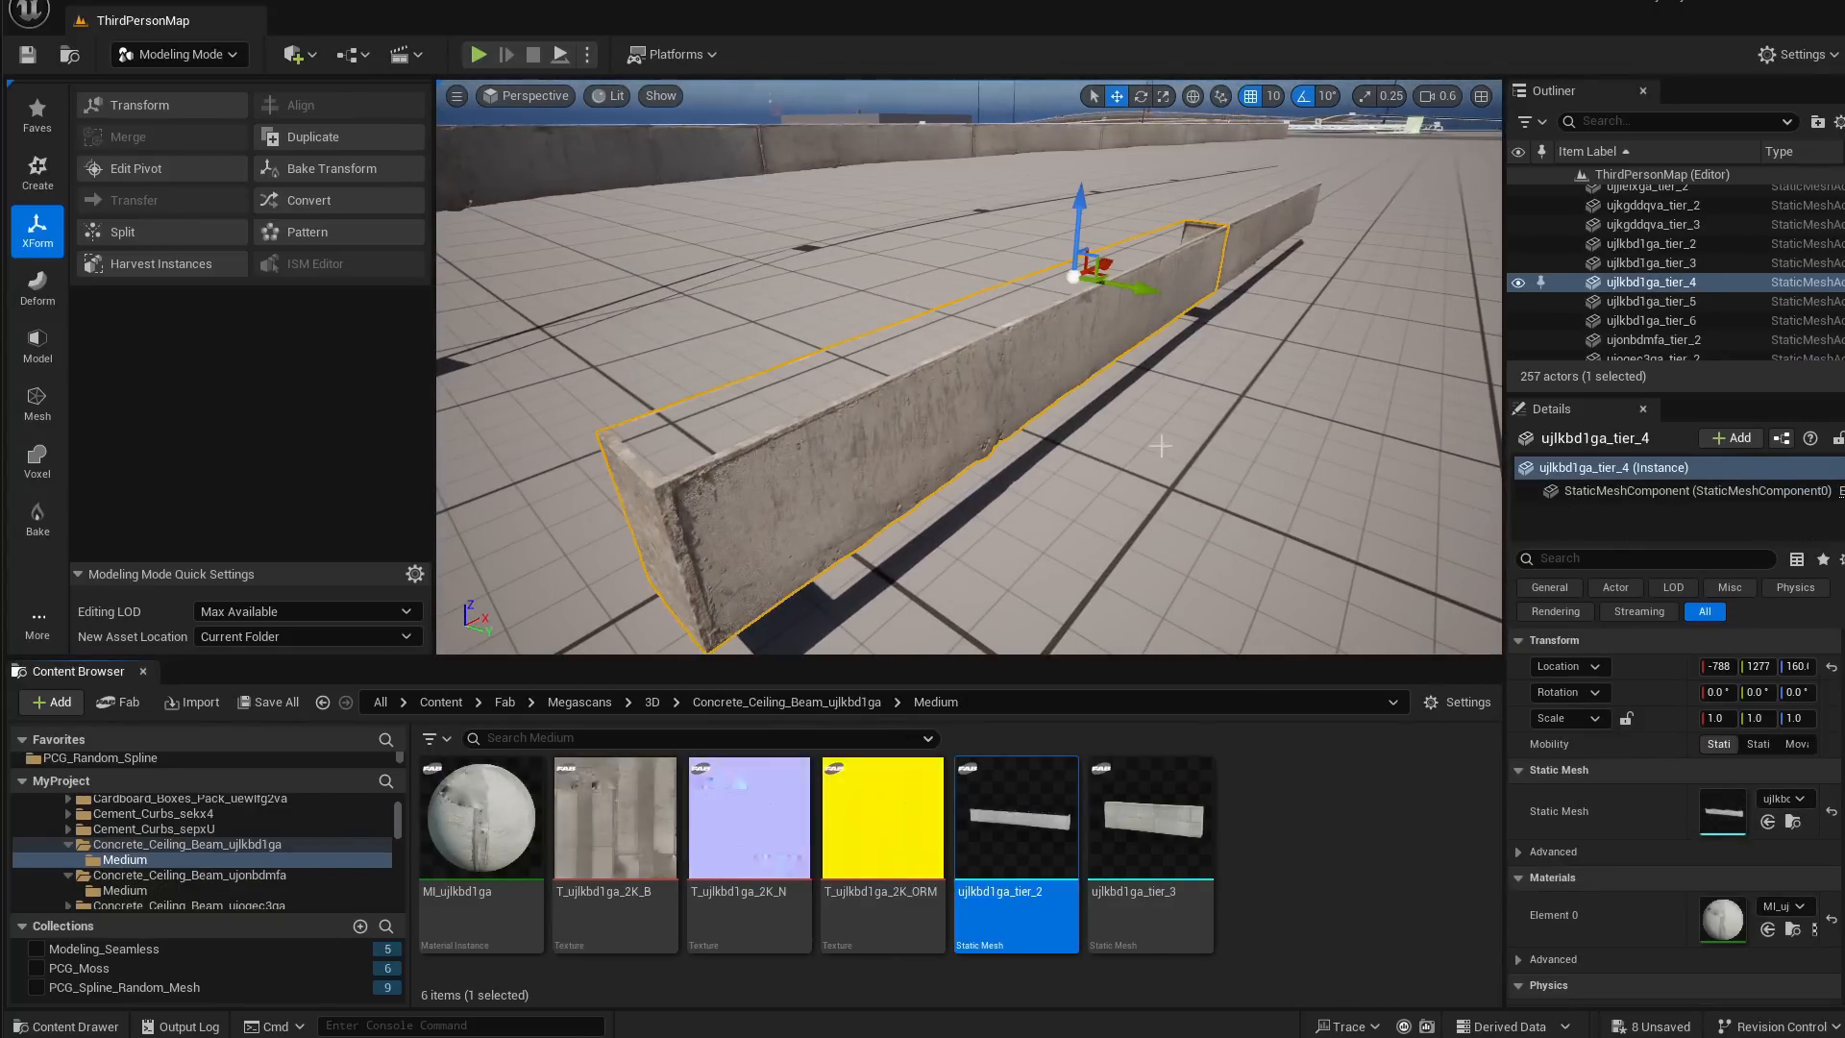
right_click_drag(1161, 446, 1139, 399)
key("Delete")
left_click(923, 433)
right_click_drag(925, 432, 951, 434)
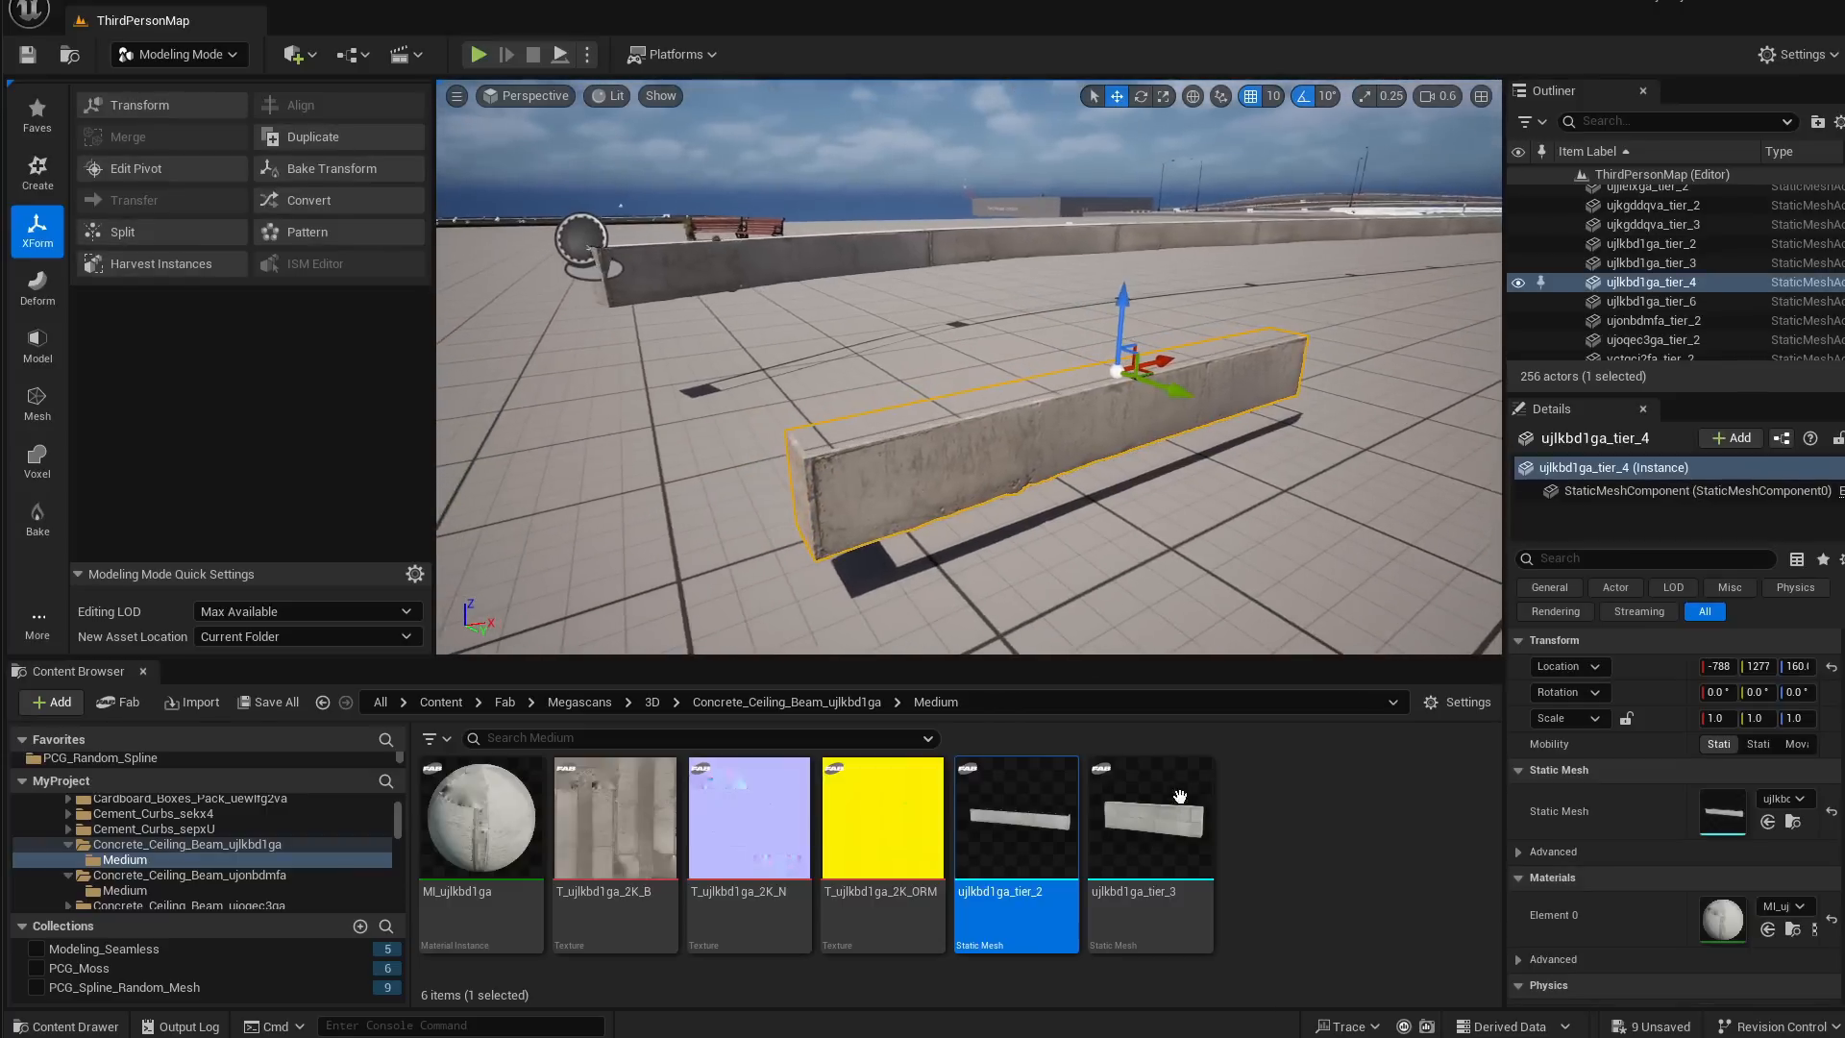
Duplicate the ujlkbd1ga_tier_2 static mesh asset as ujlkbd1ga_tier_4
left_click(1046, 828)
key("ctrl+d")
left_click(1368, 780)
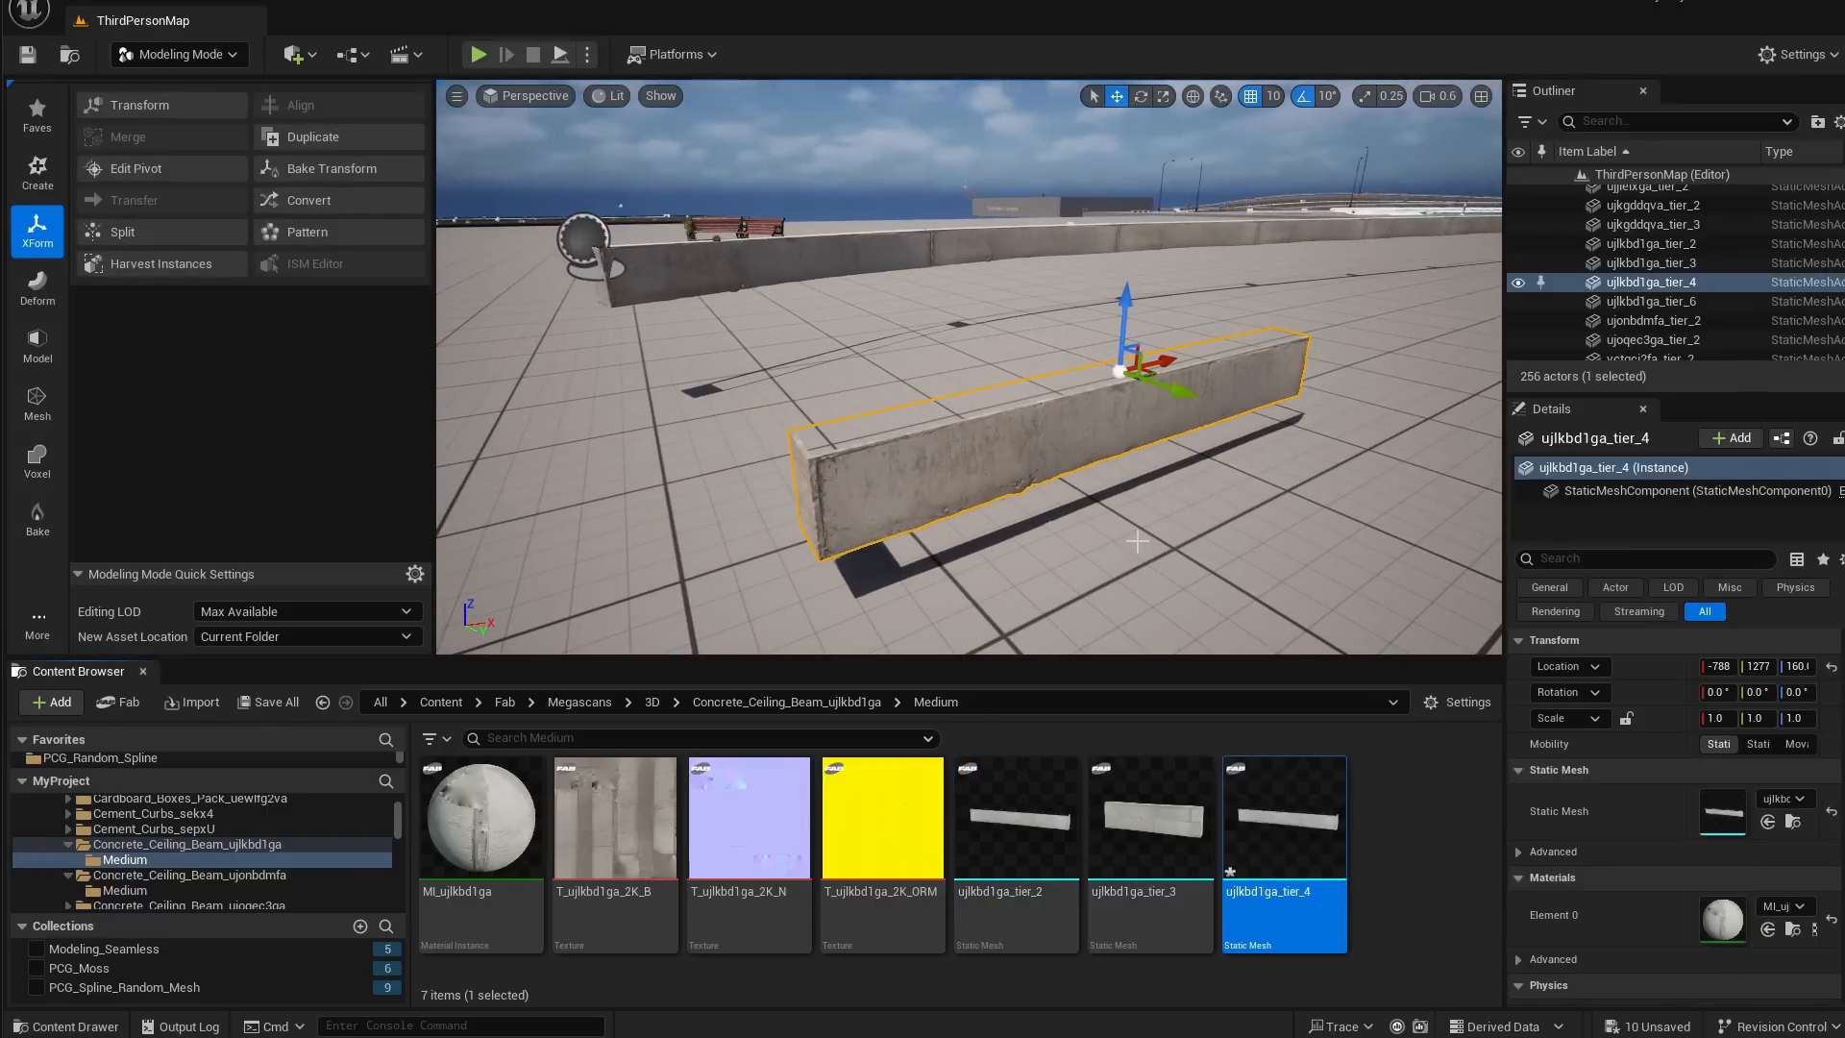
Replace the remaining beam with the ujlkbd1ga_tier_4 mesh and put a second instance of it beside the first
key("Delete")
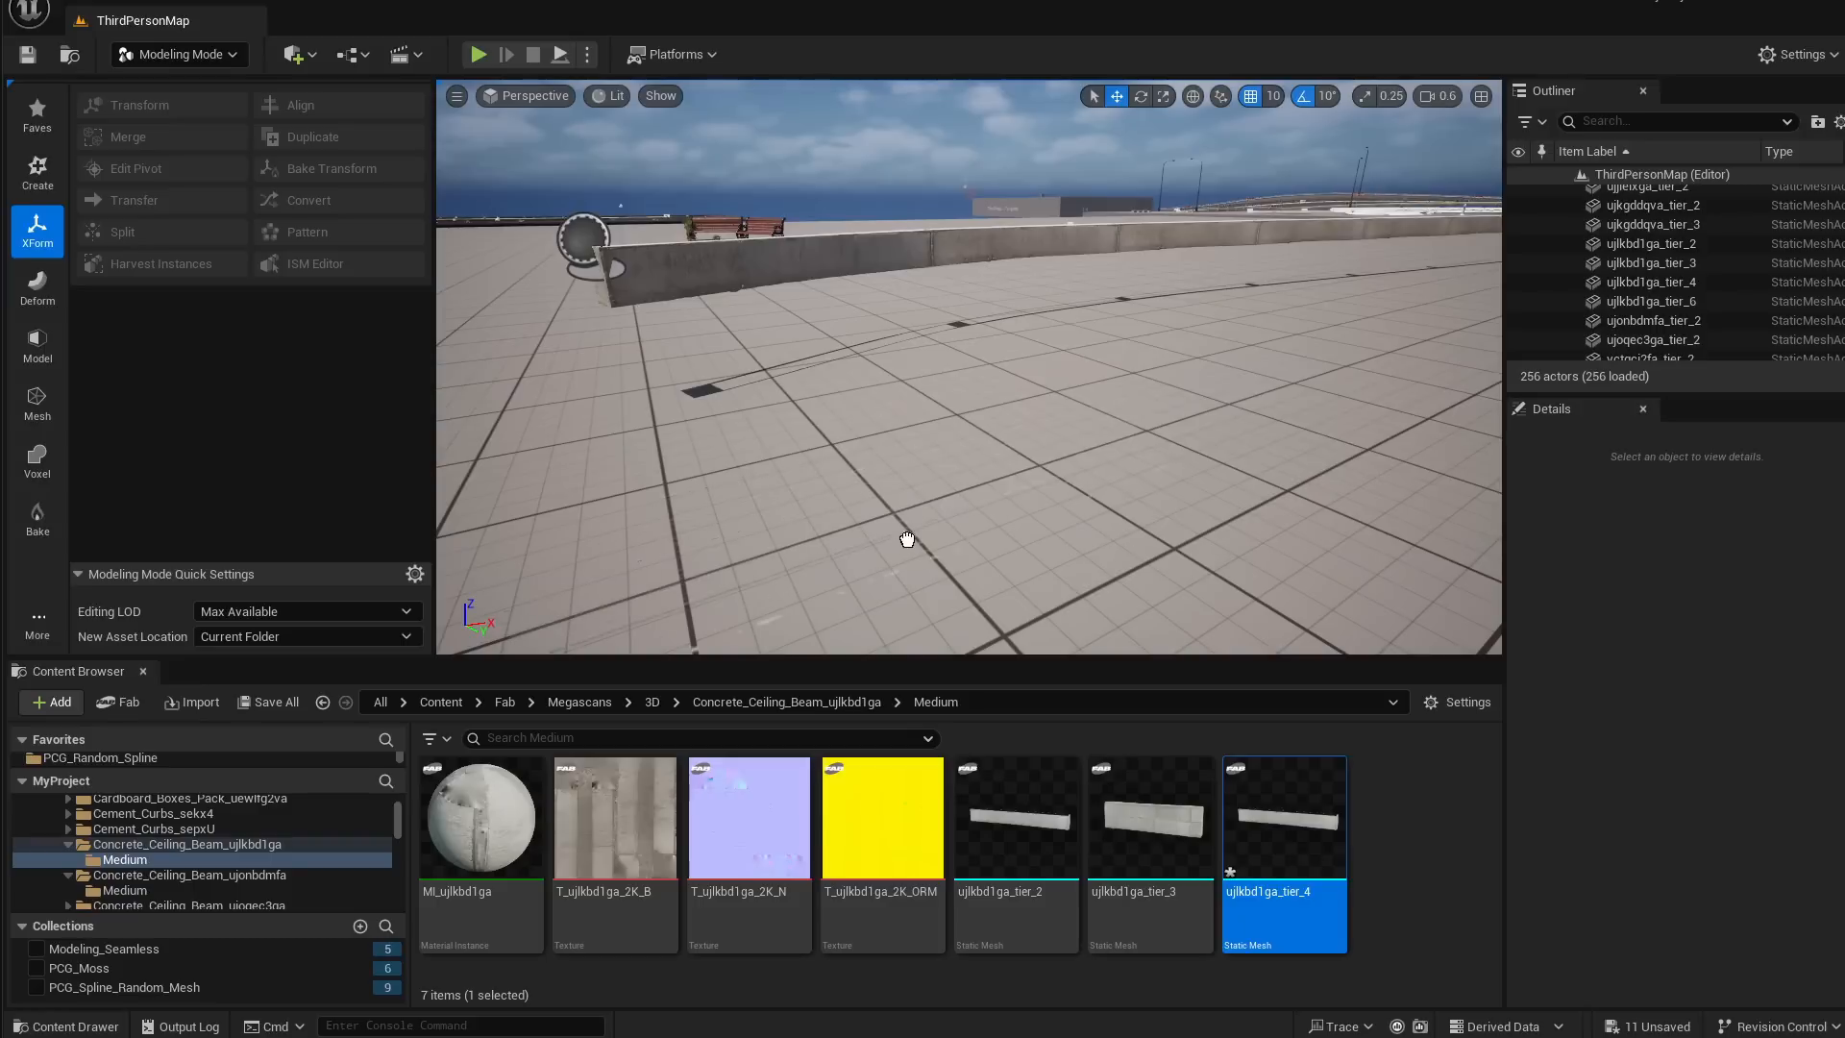
left_click_drag(1063, 479, 1104, 258)
left_click_drag(1161, 319, 1236, 338)
left_click_drag(1175, 256, 1169, 339)
key("ctrl+d")
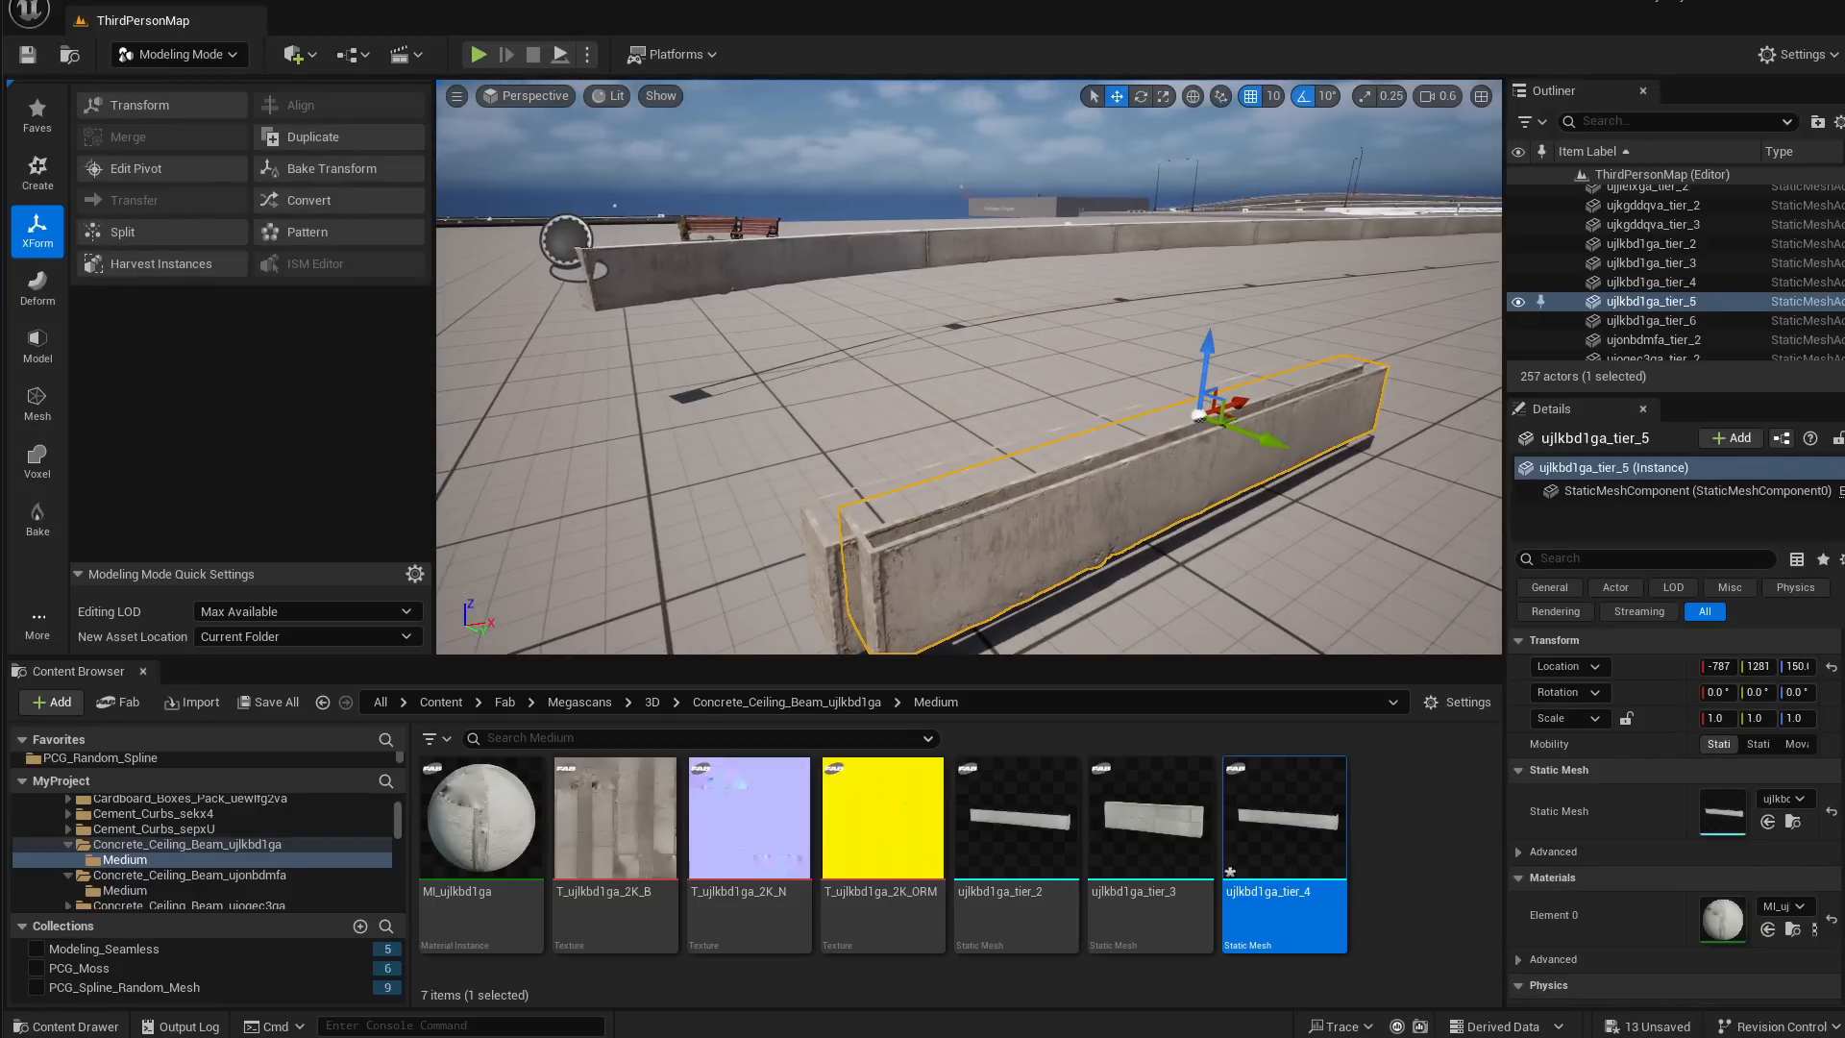
Copy the first beam's location onto the second beam so both share the same position
right_click_drag(1105, 442, 1100, 471)
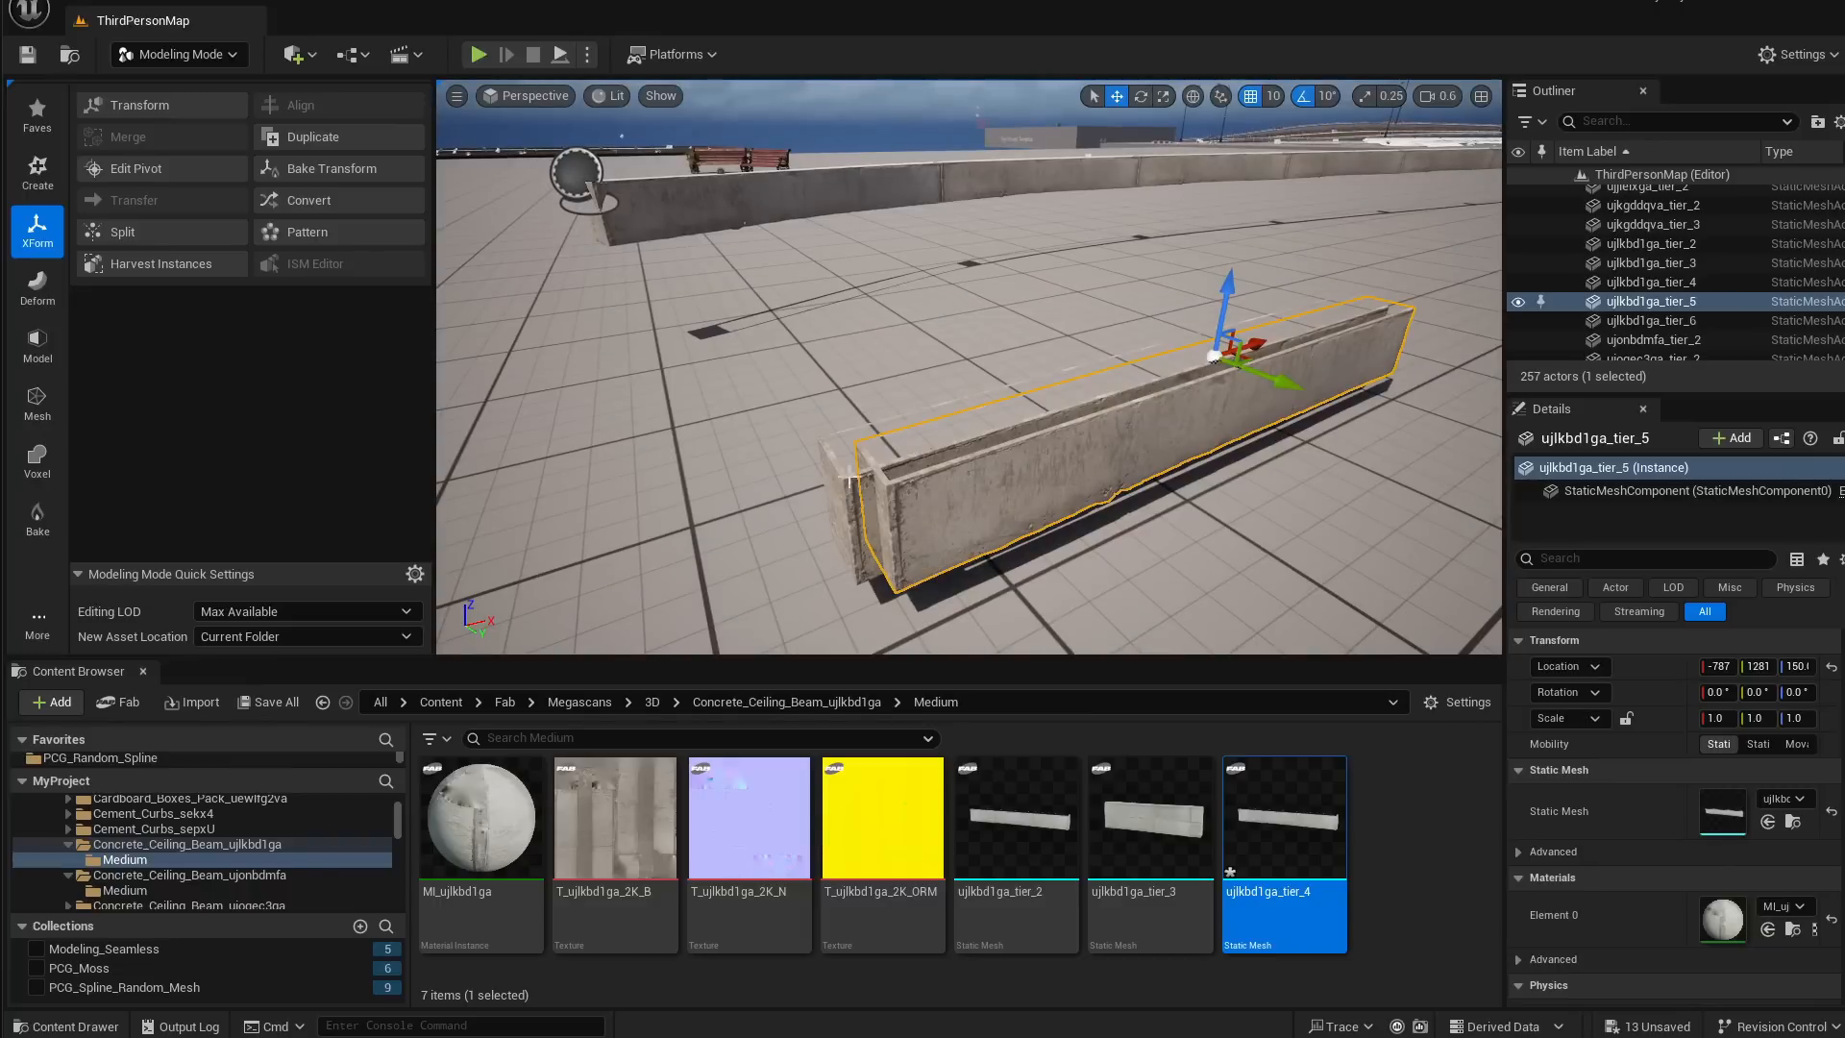
left_click(872, 501)
right_click(1653, 670)
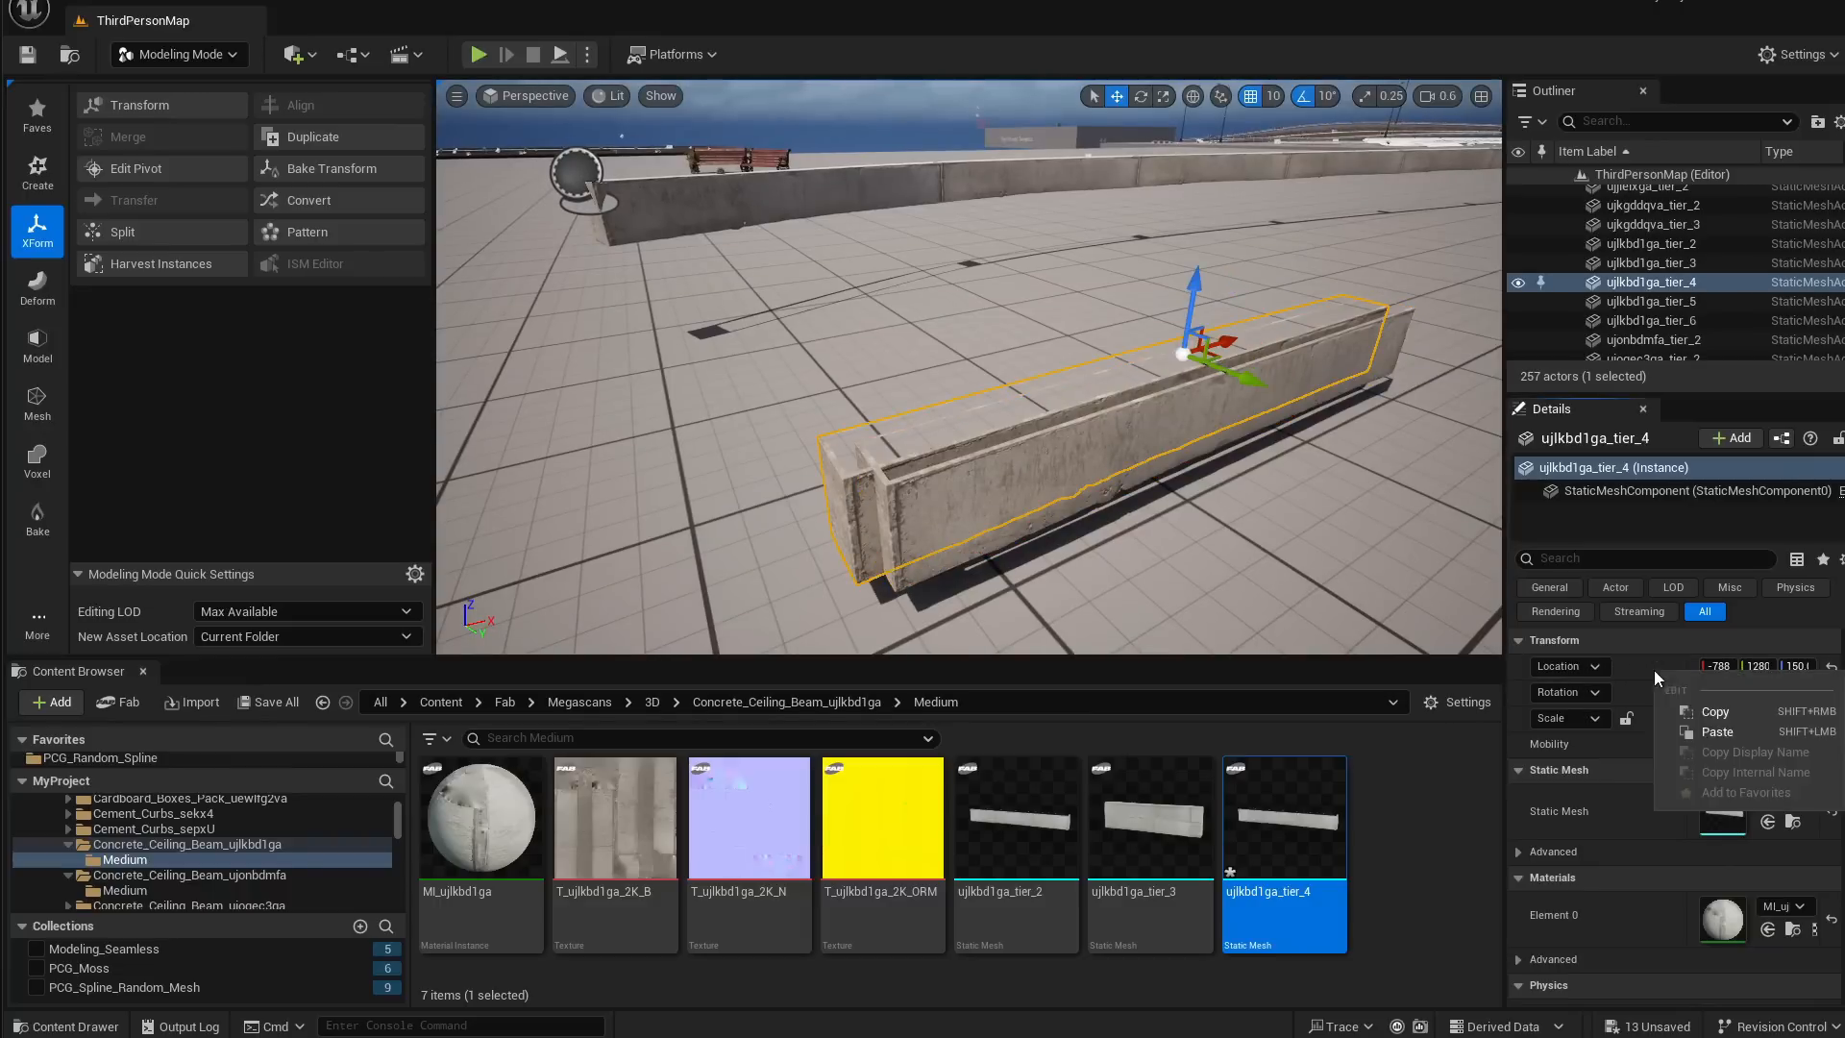
left_click(1707, 713)
left_click(883, 490)
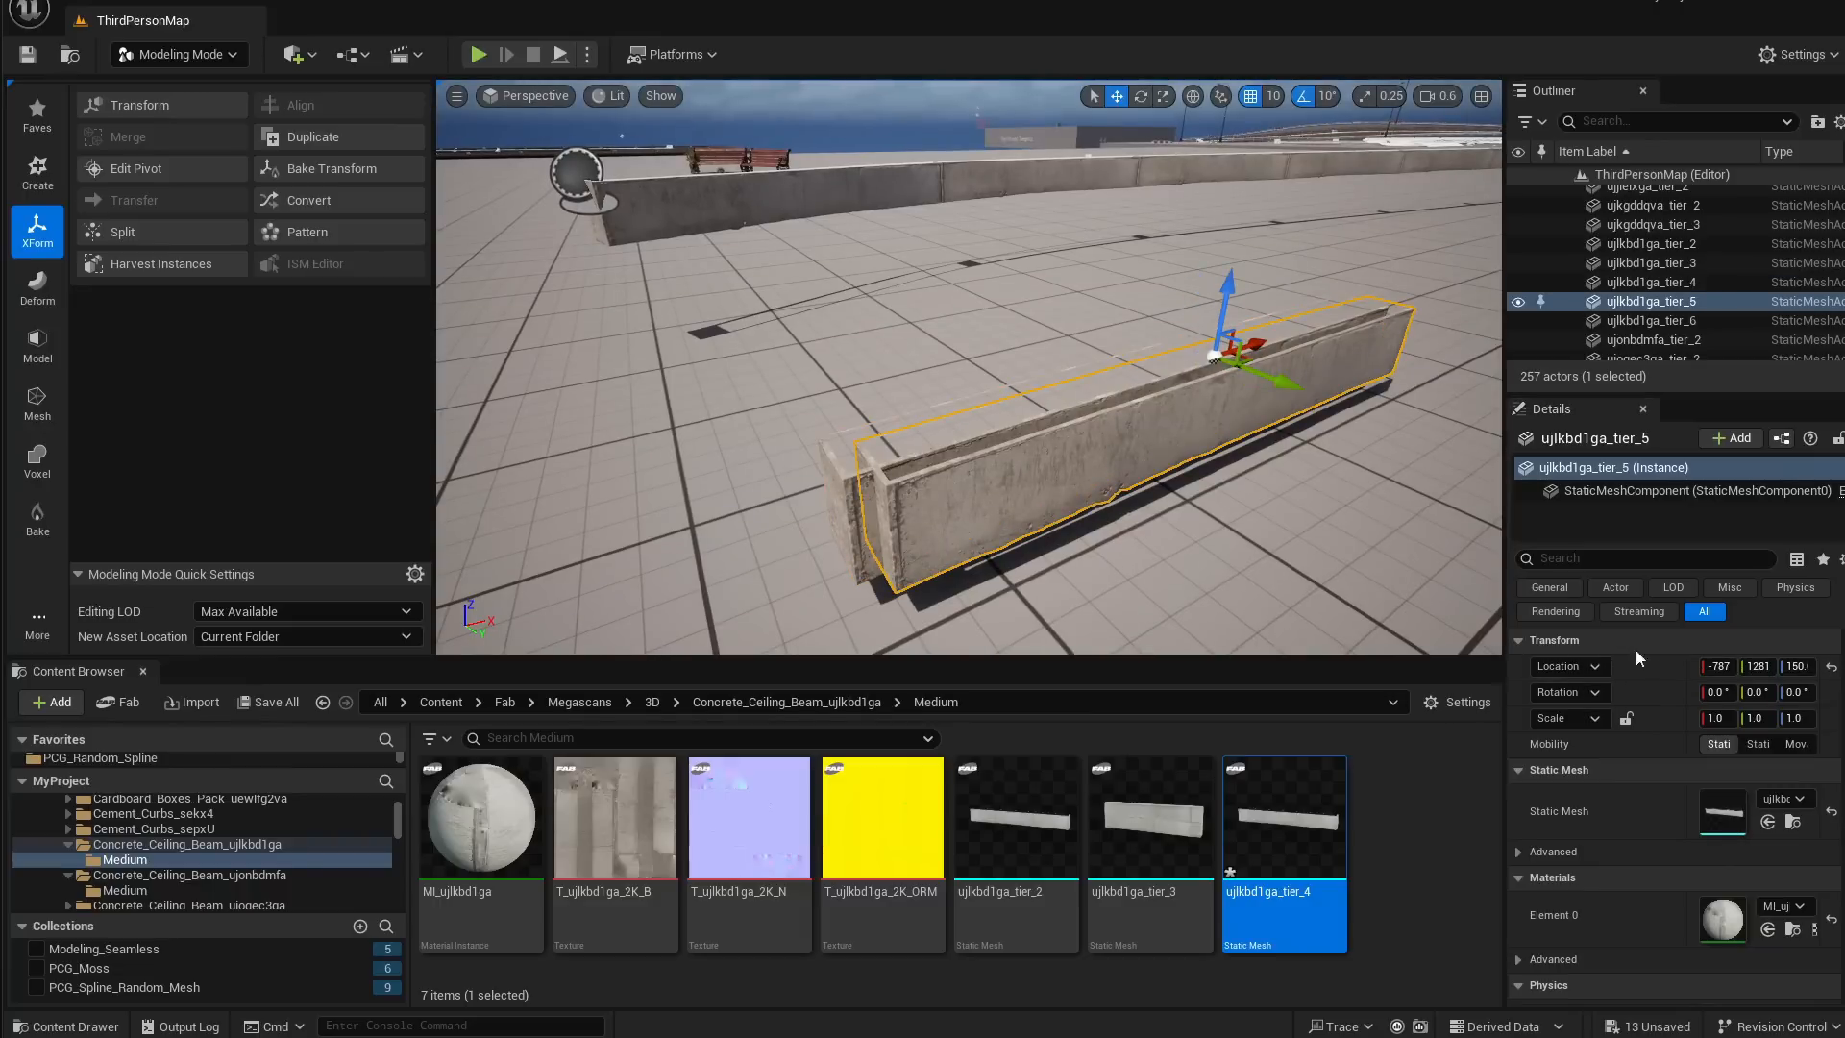
right_click(1636, 666)
left_click(1681, 729)
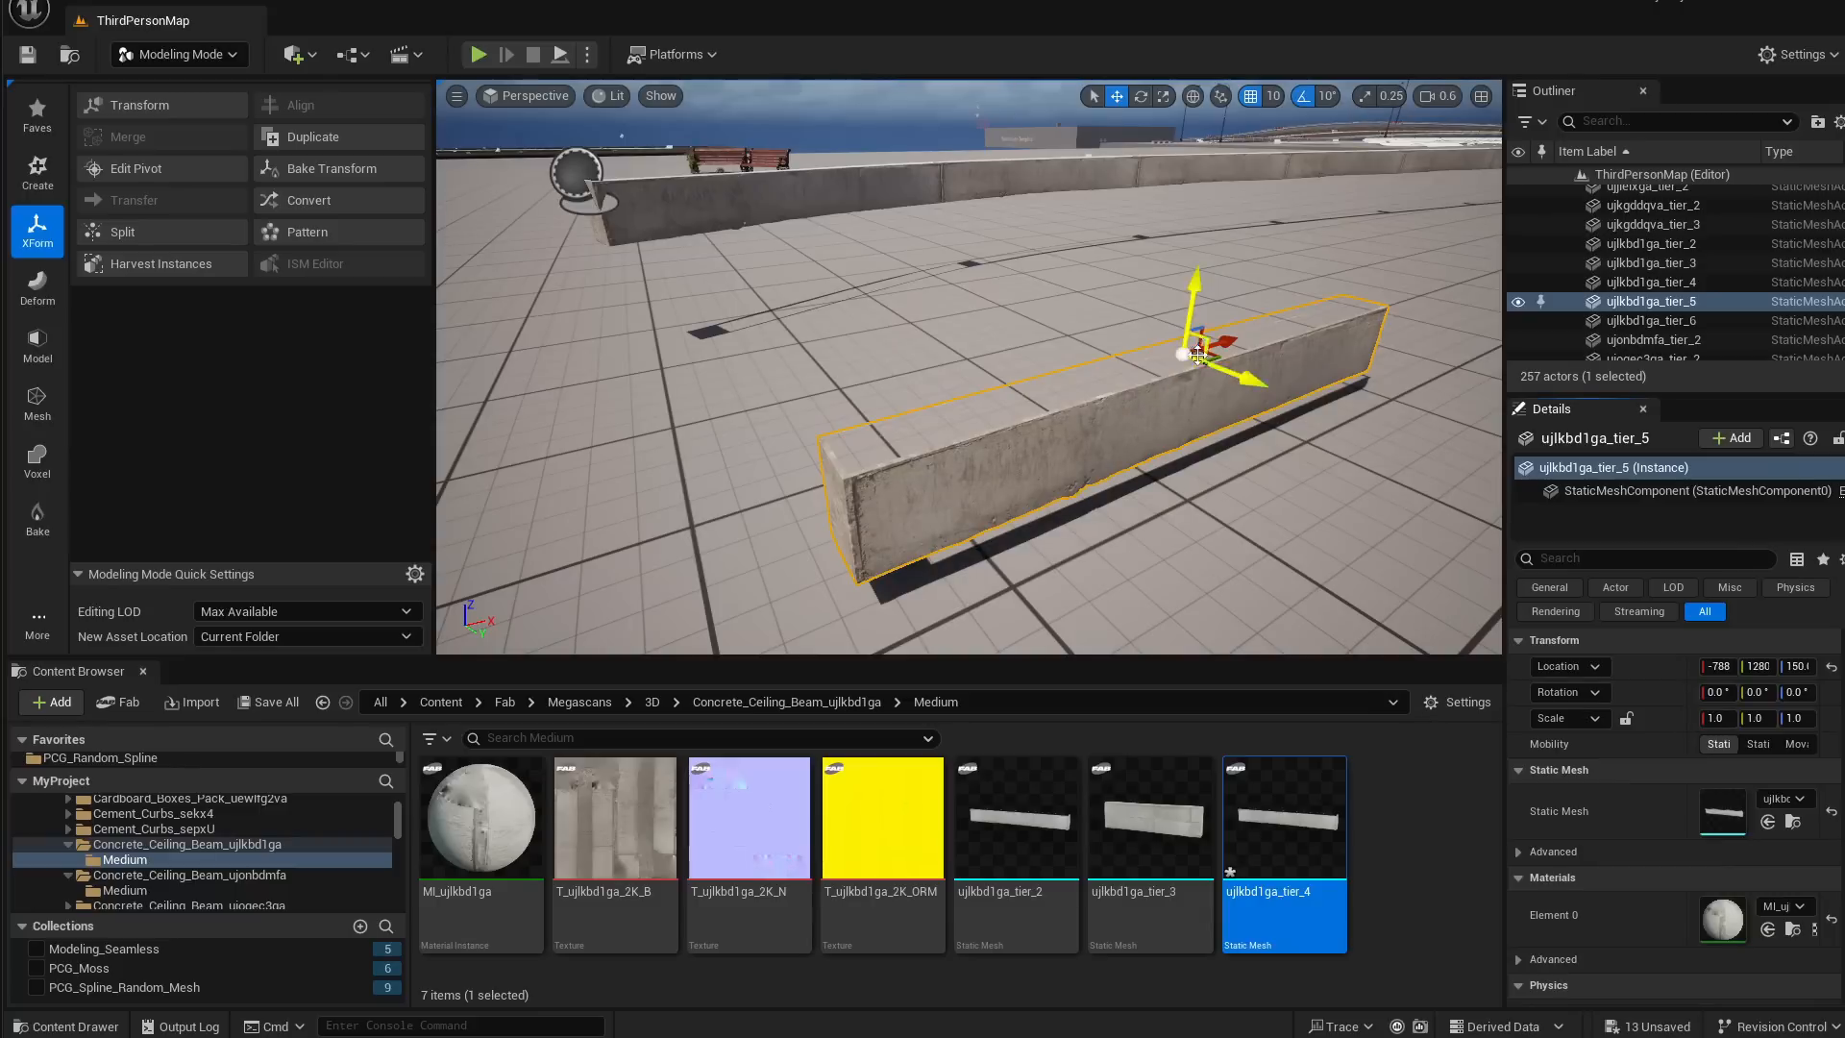
Rotate the second beam 180° about the Y axis so it stacks on top of the first
right_click_drag(1197, 355, 1204, 341)
key("e")
left_click_drag(1138, 306, 1101, 352)
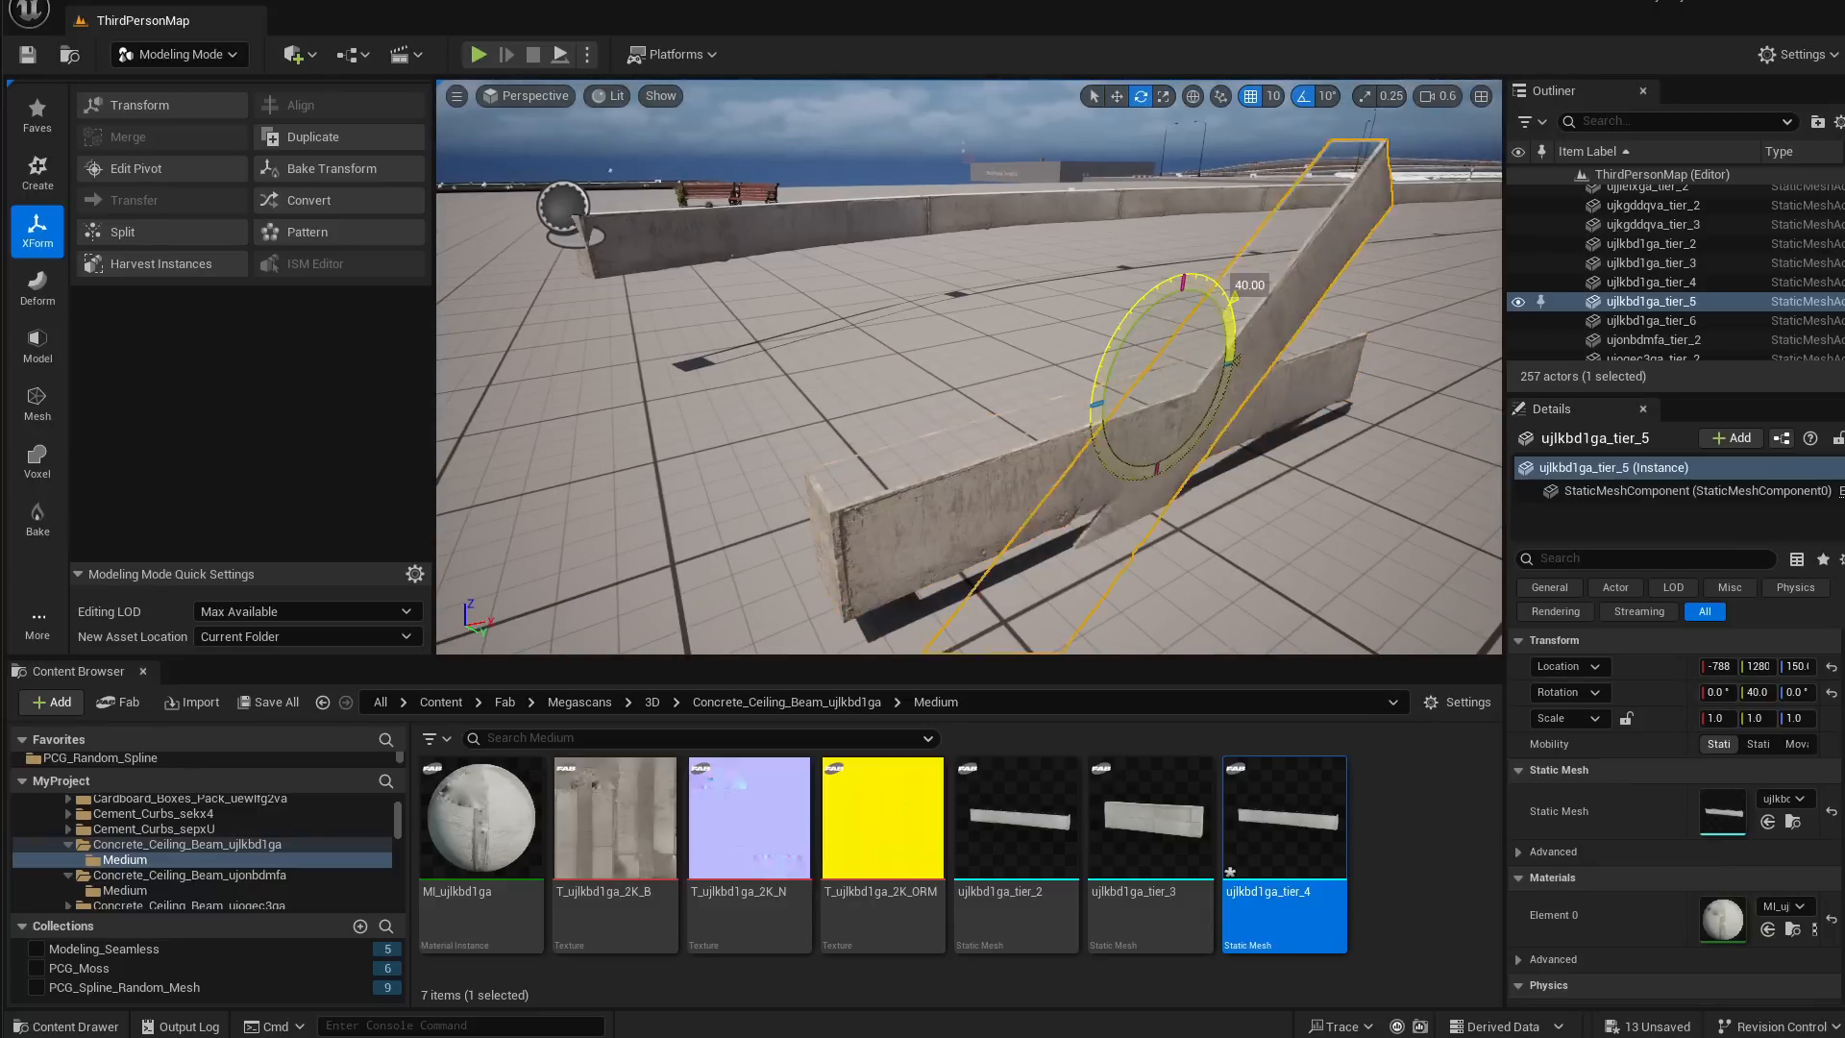
left_click_drag(1233, 306, 1087, 407)
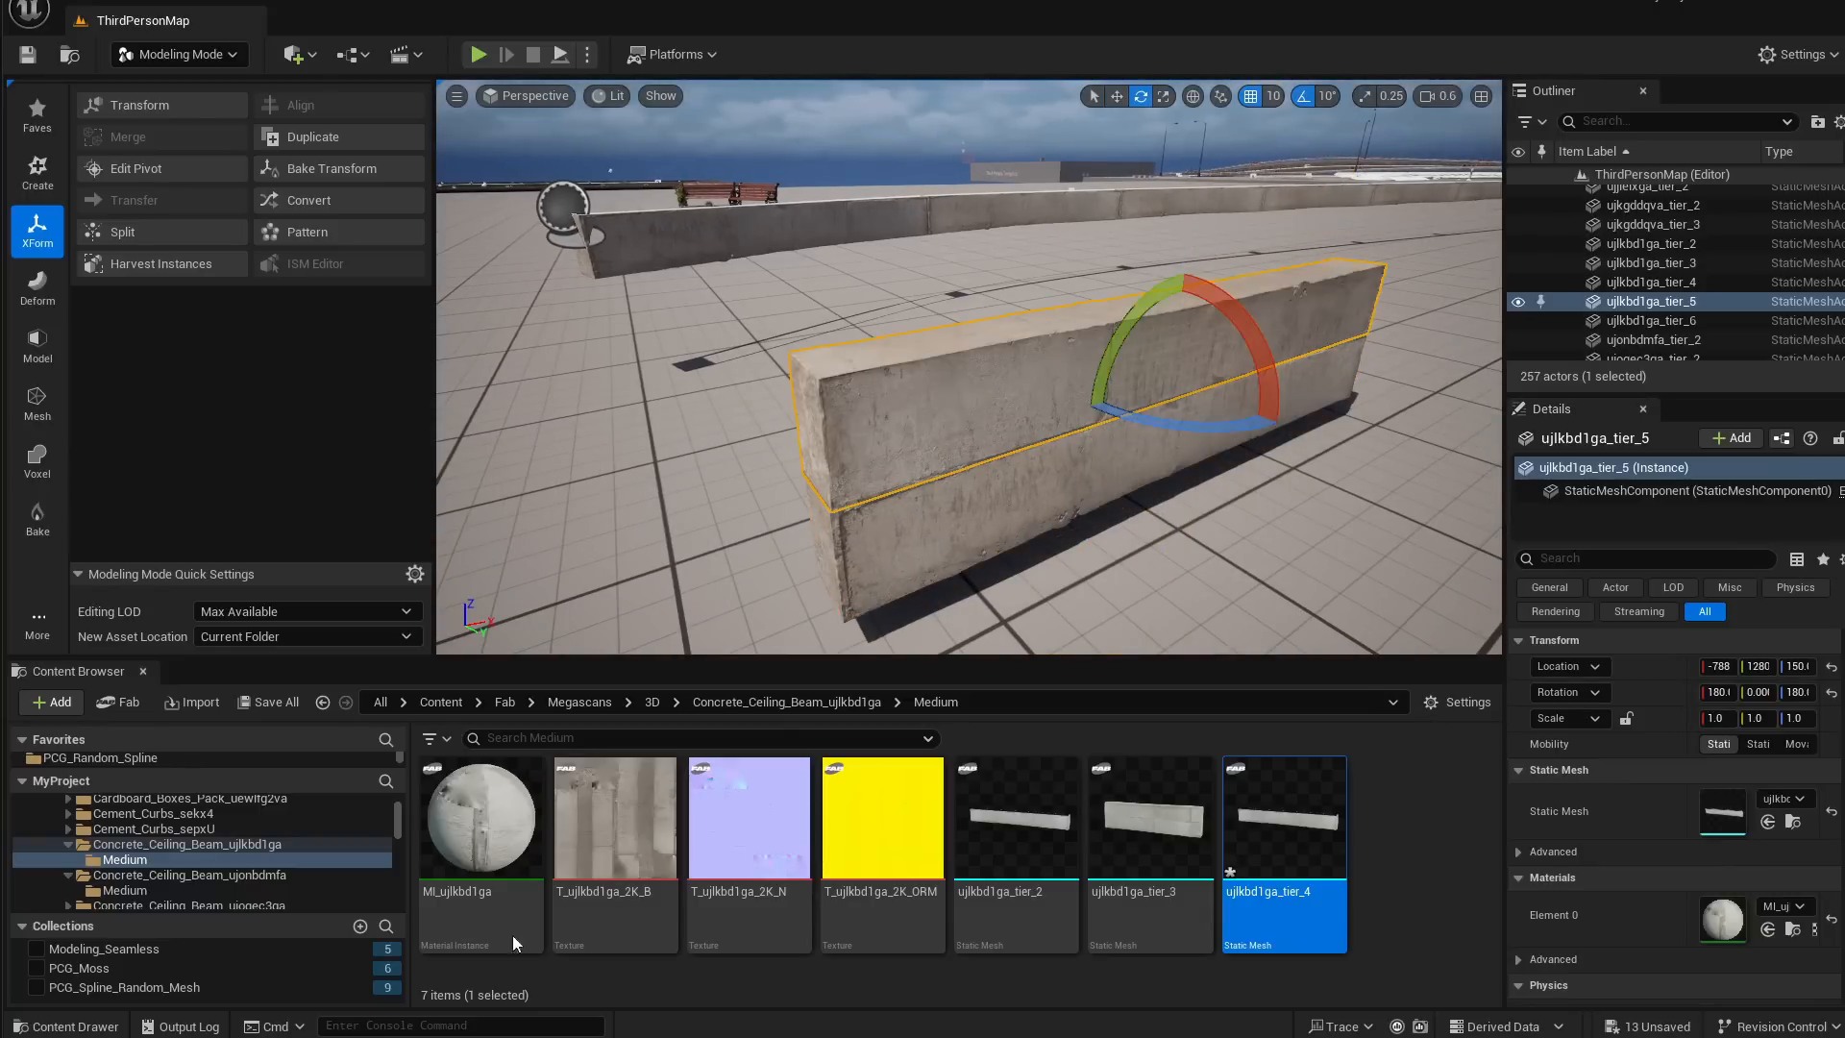
Rotate the upper beam -180° about the Z axis to line up its vertical seam with the lower beam's
key("w")
right_click_drag(932, 549, 865, 490)
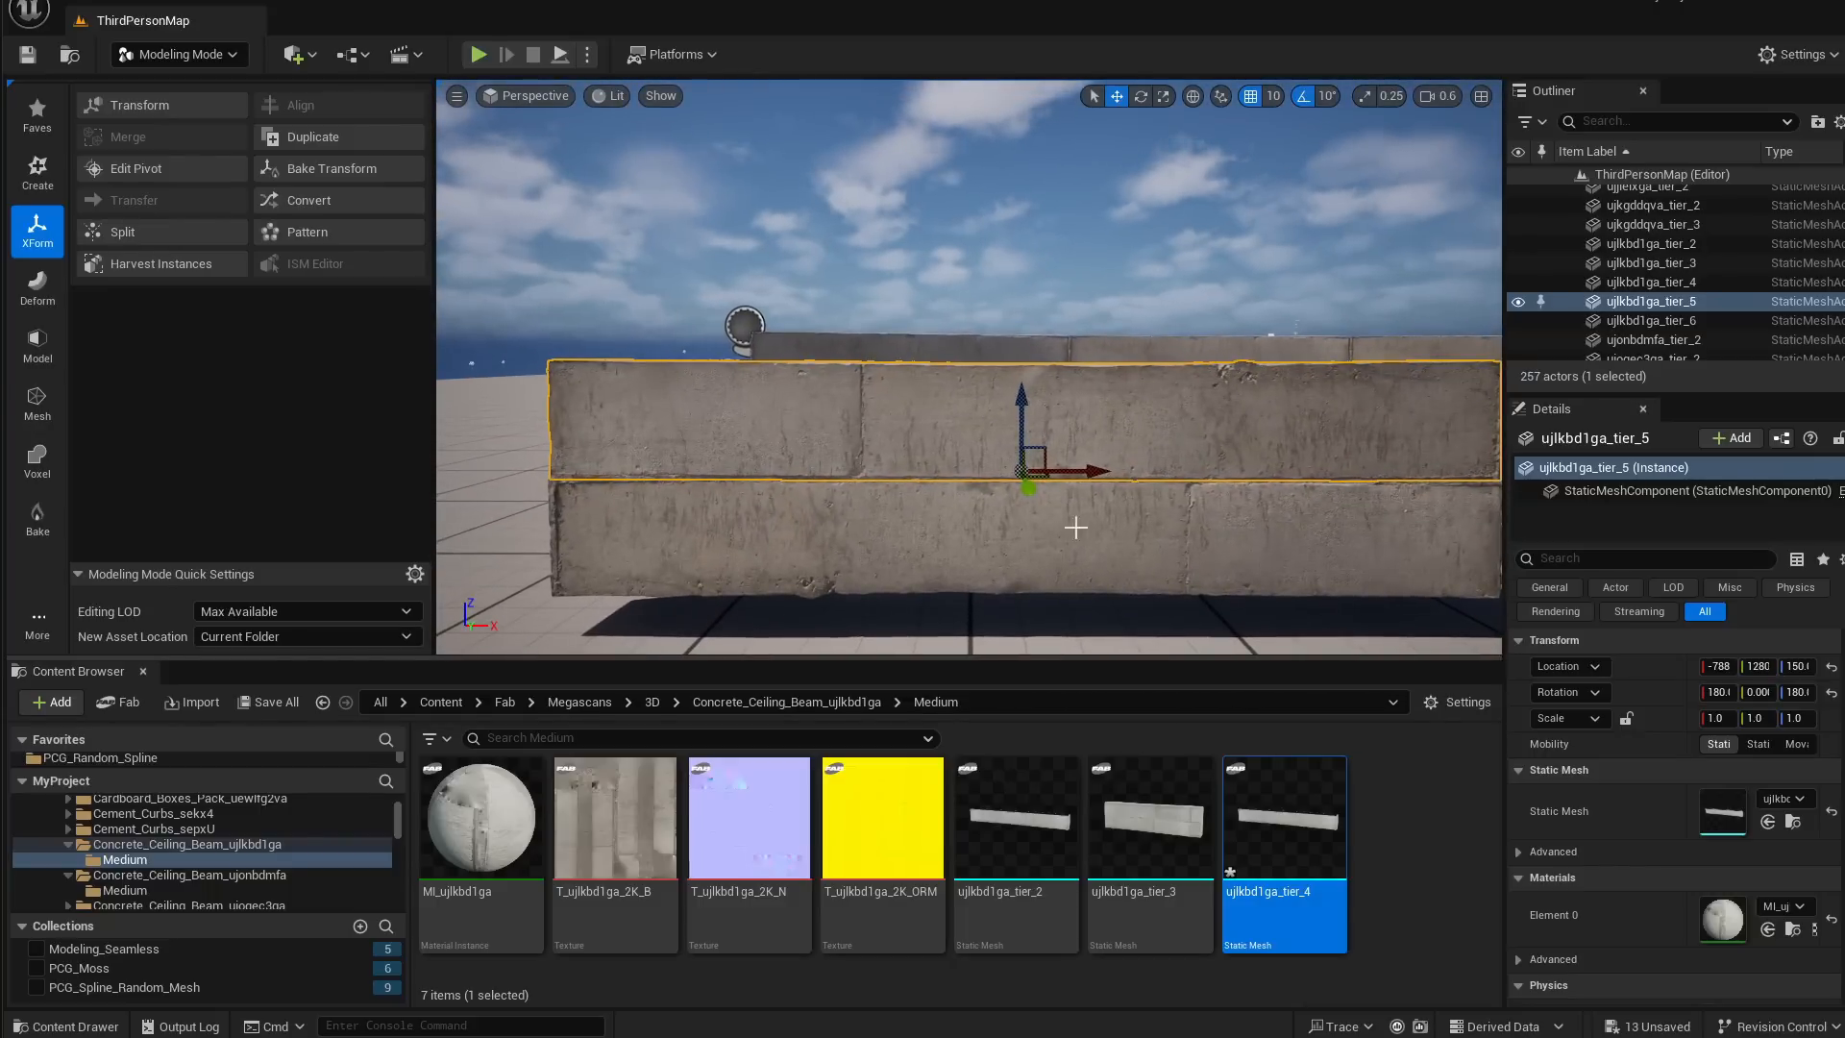
mouse_move(1077, 527)
right_mouse_down()
mouse_move(1120, 560)
mouse_move(1068, 552)
right_mouse_up()
right_click_drag(872, 377, 885, 388)
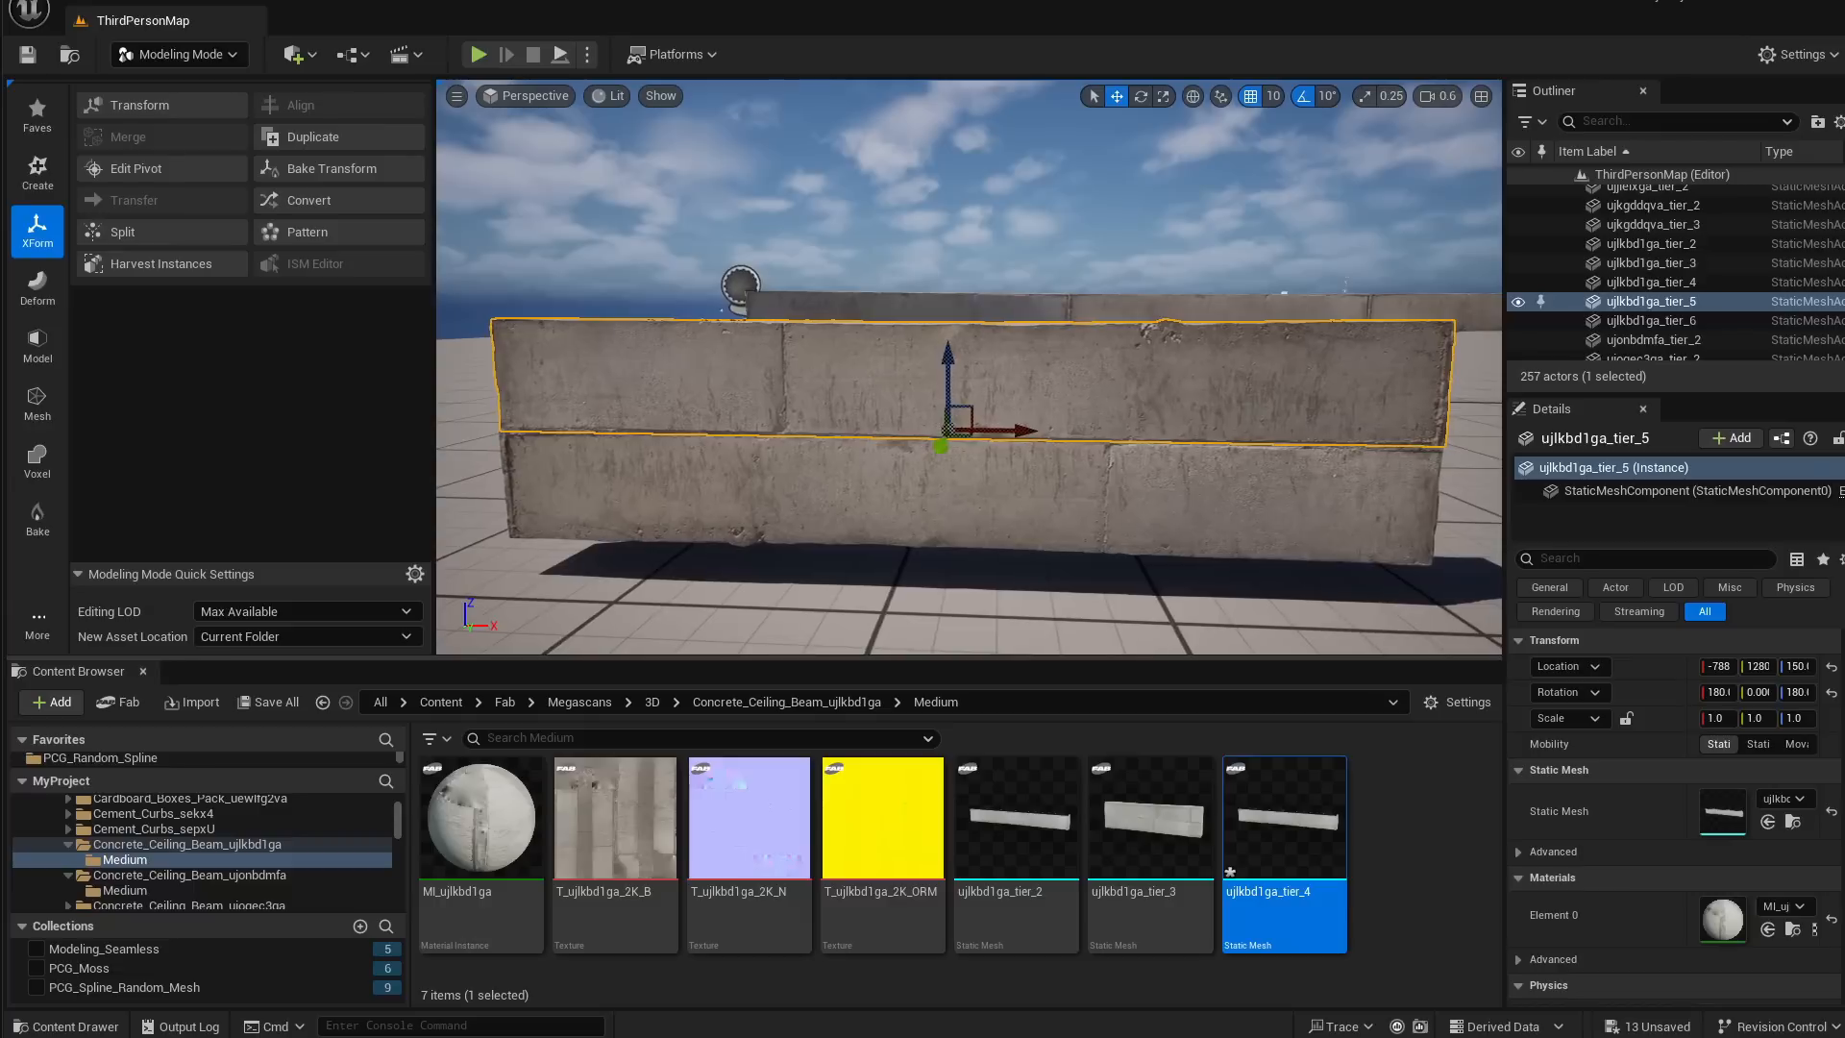
right_click_drag(782, 358, 783, 358)
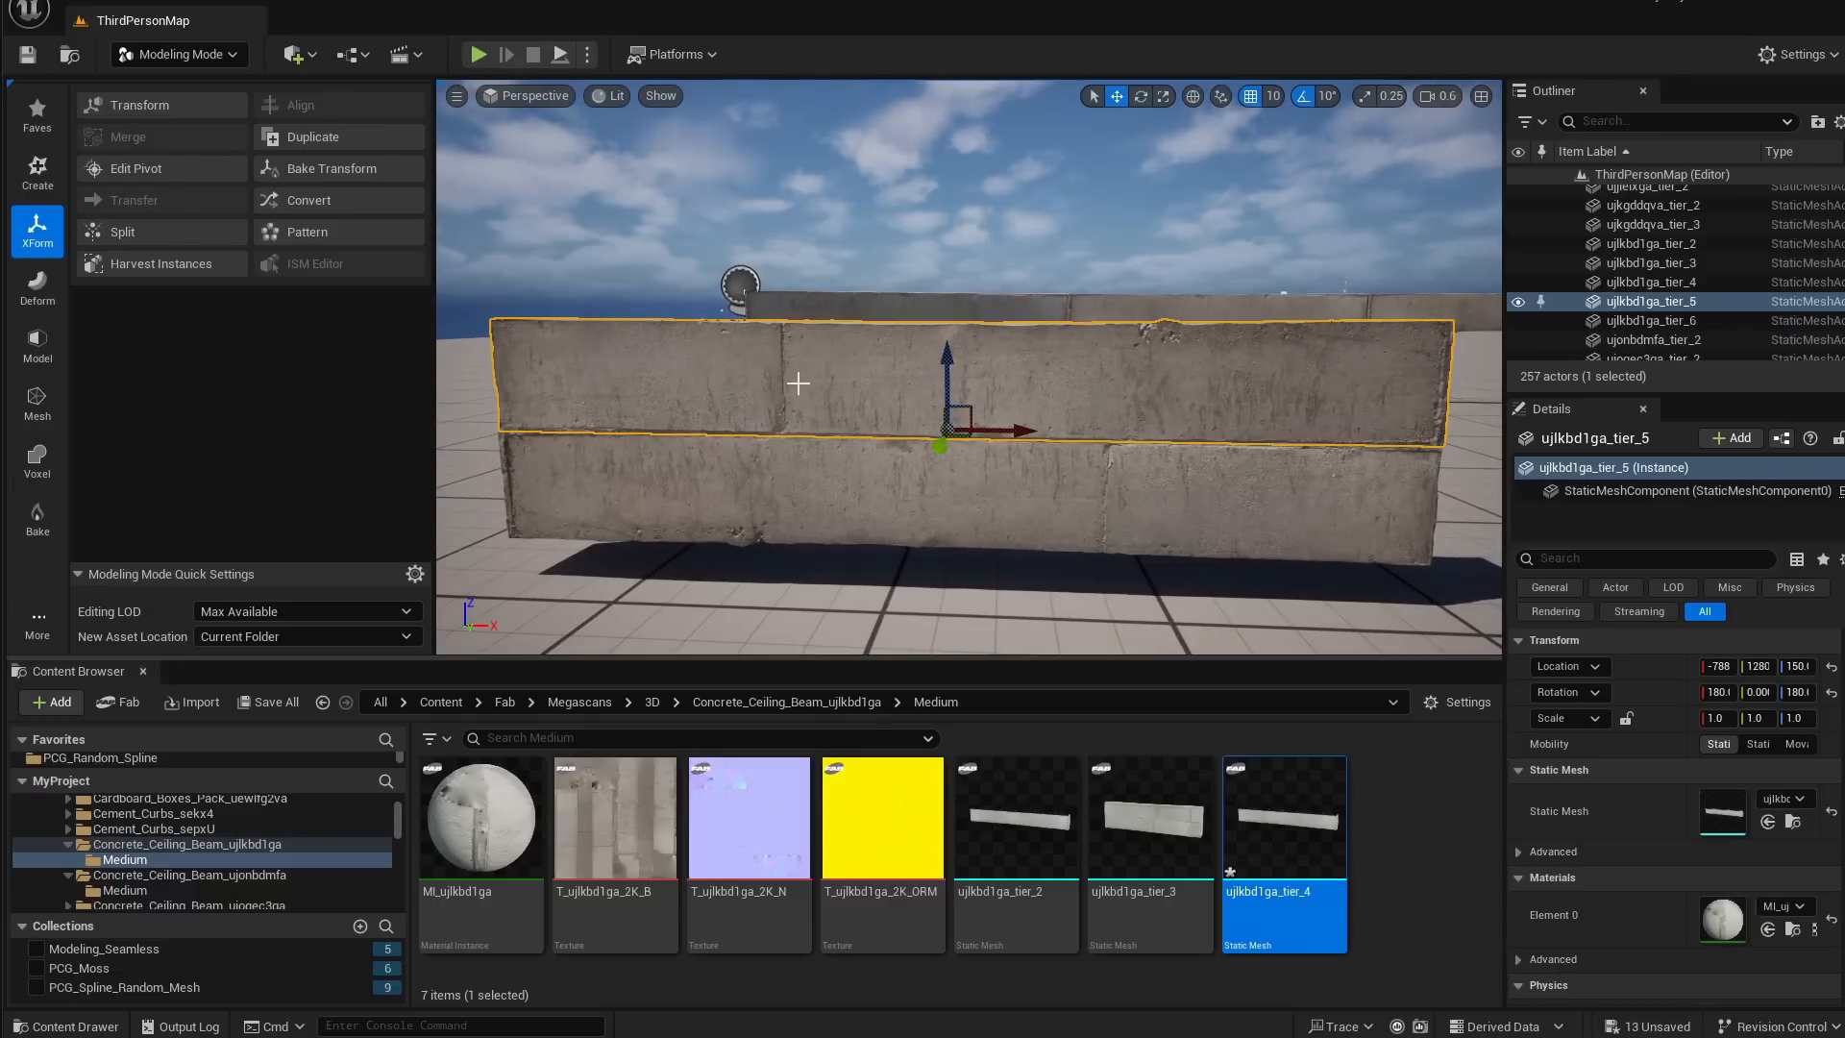
right_click_drag(903, 329, 899, 310)
key("e")
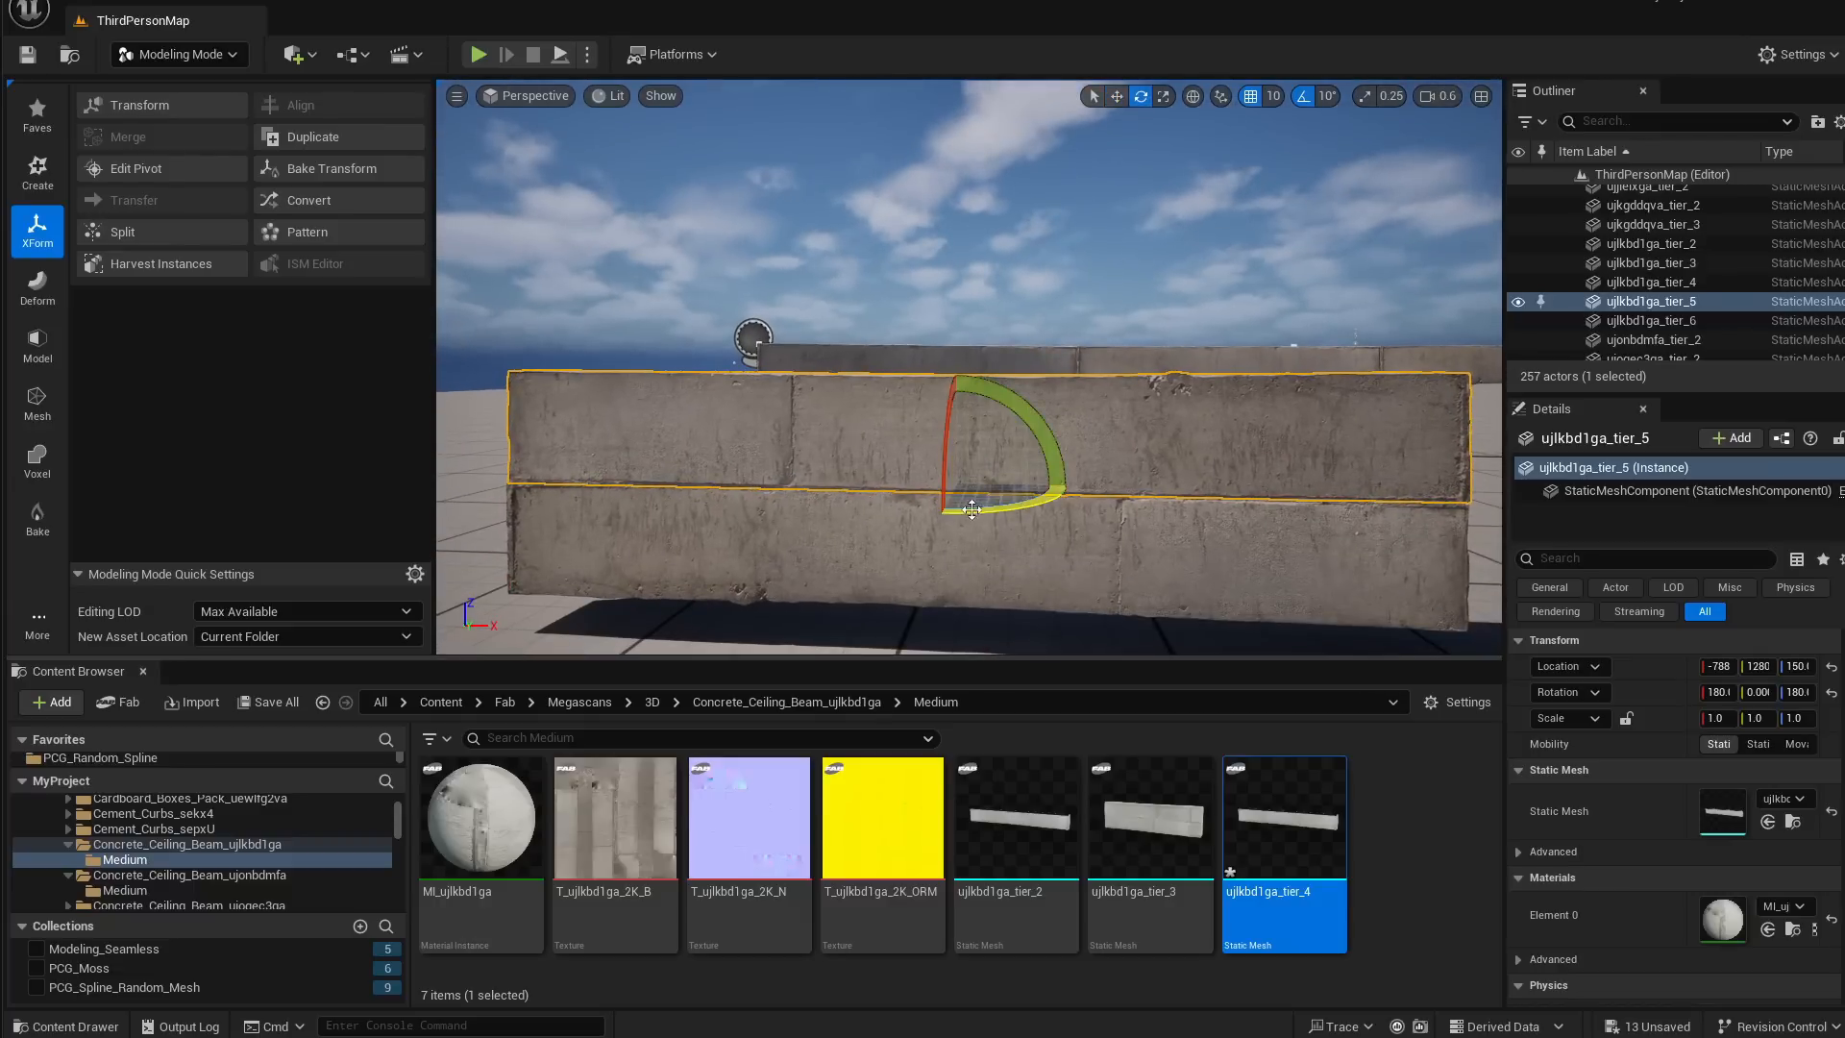
left_click_drag(972, 509, 817, 490)
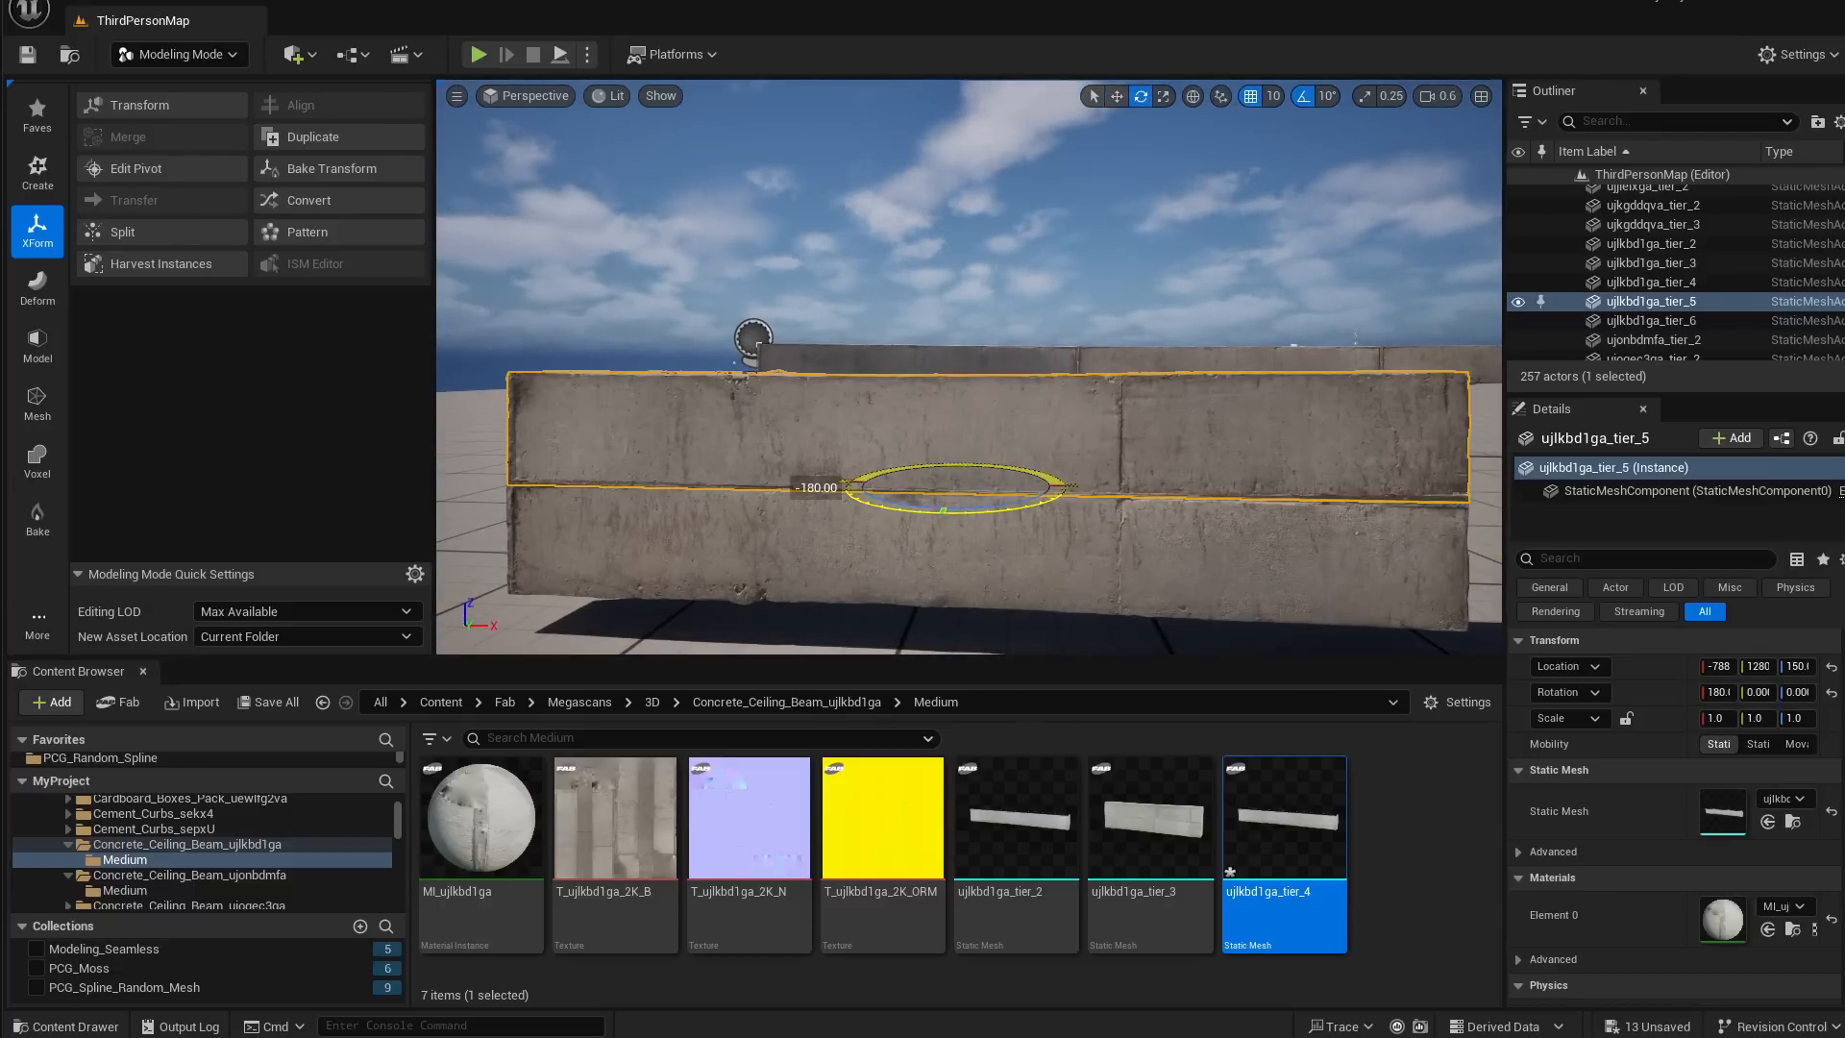
key("w")
Examine the stacked beams' horizontal joint, vertical seams and ends from several angles
mouse_move(922, 483)
right_mouse_down()
mouse_move(926, 504)
mouse_move(923, 483)
right_mouse_up()
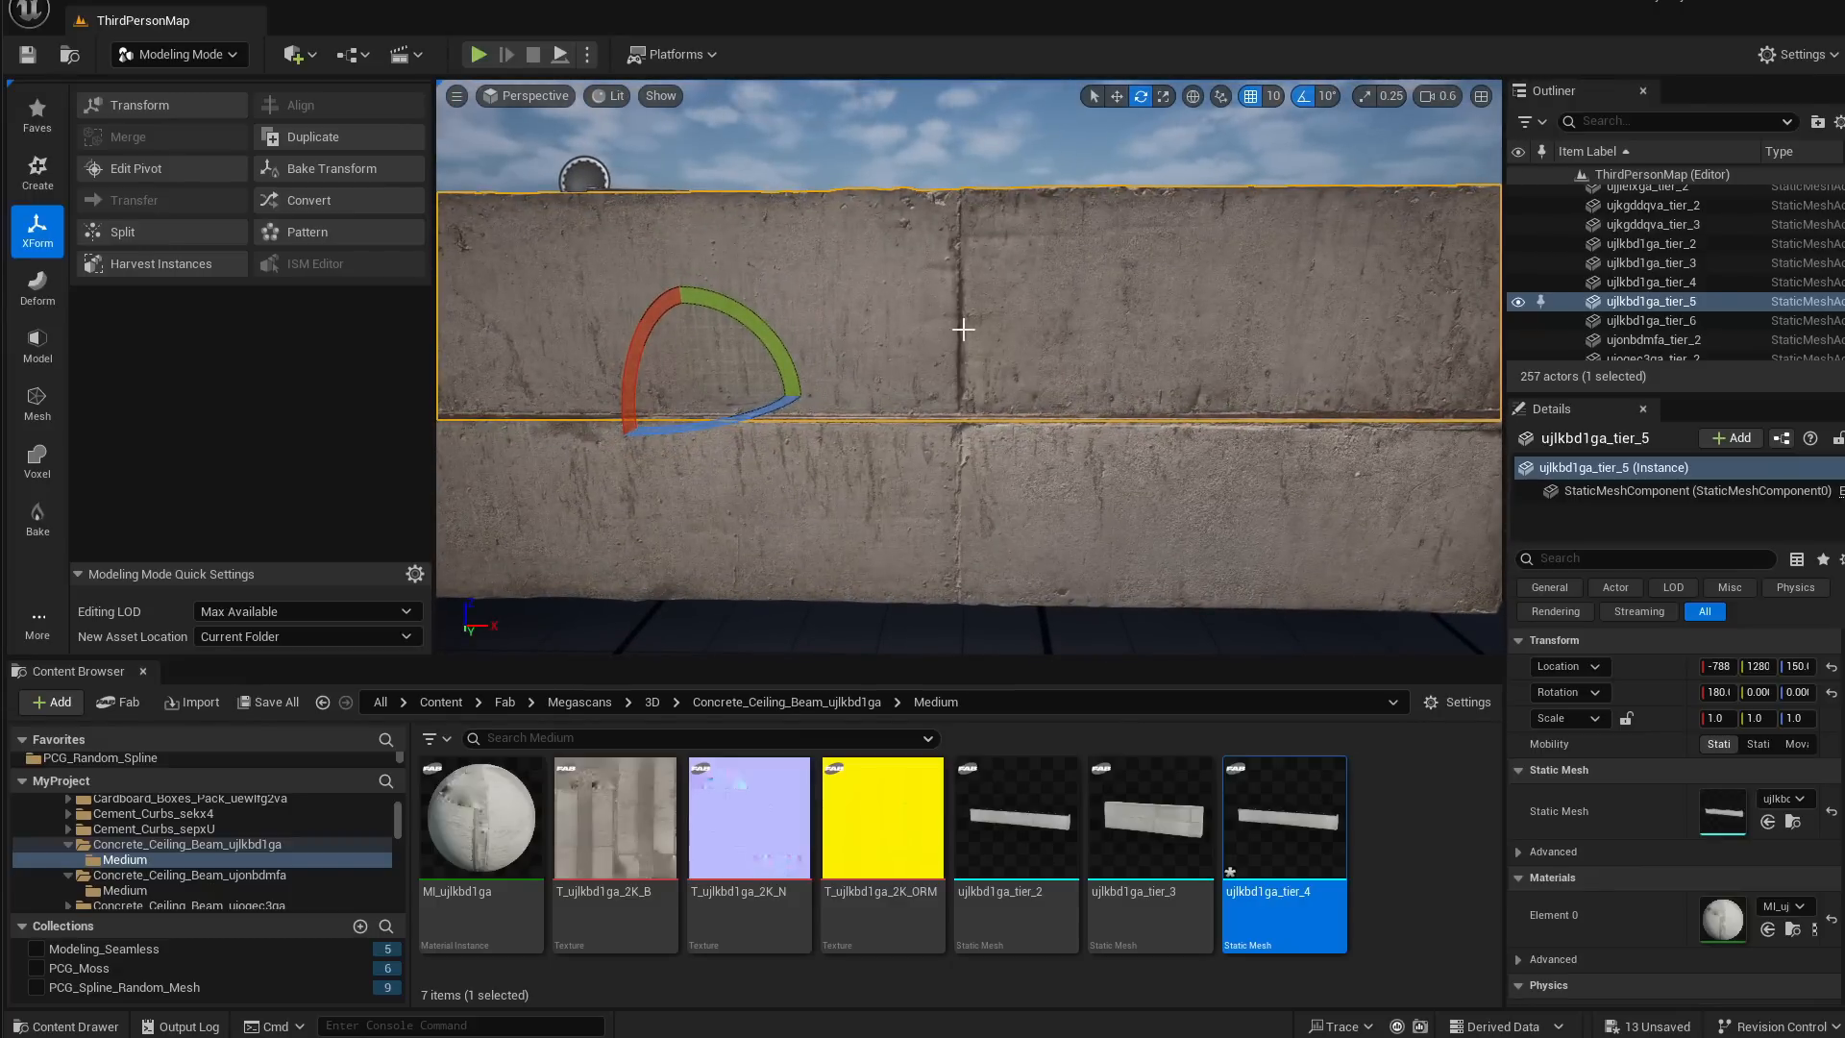
key("s")
right_click_drag(964, 330, 914, 329)
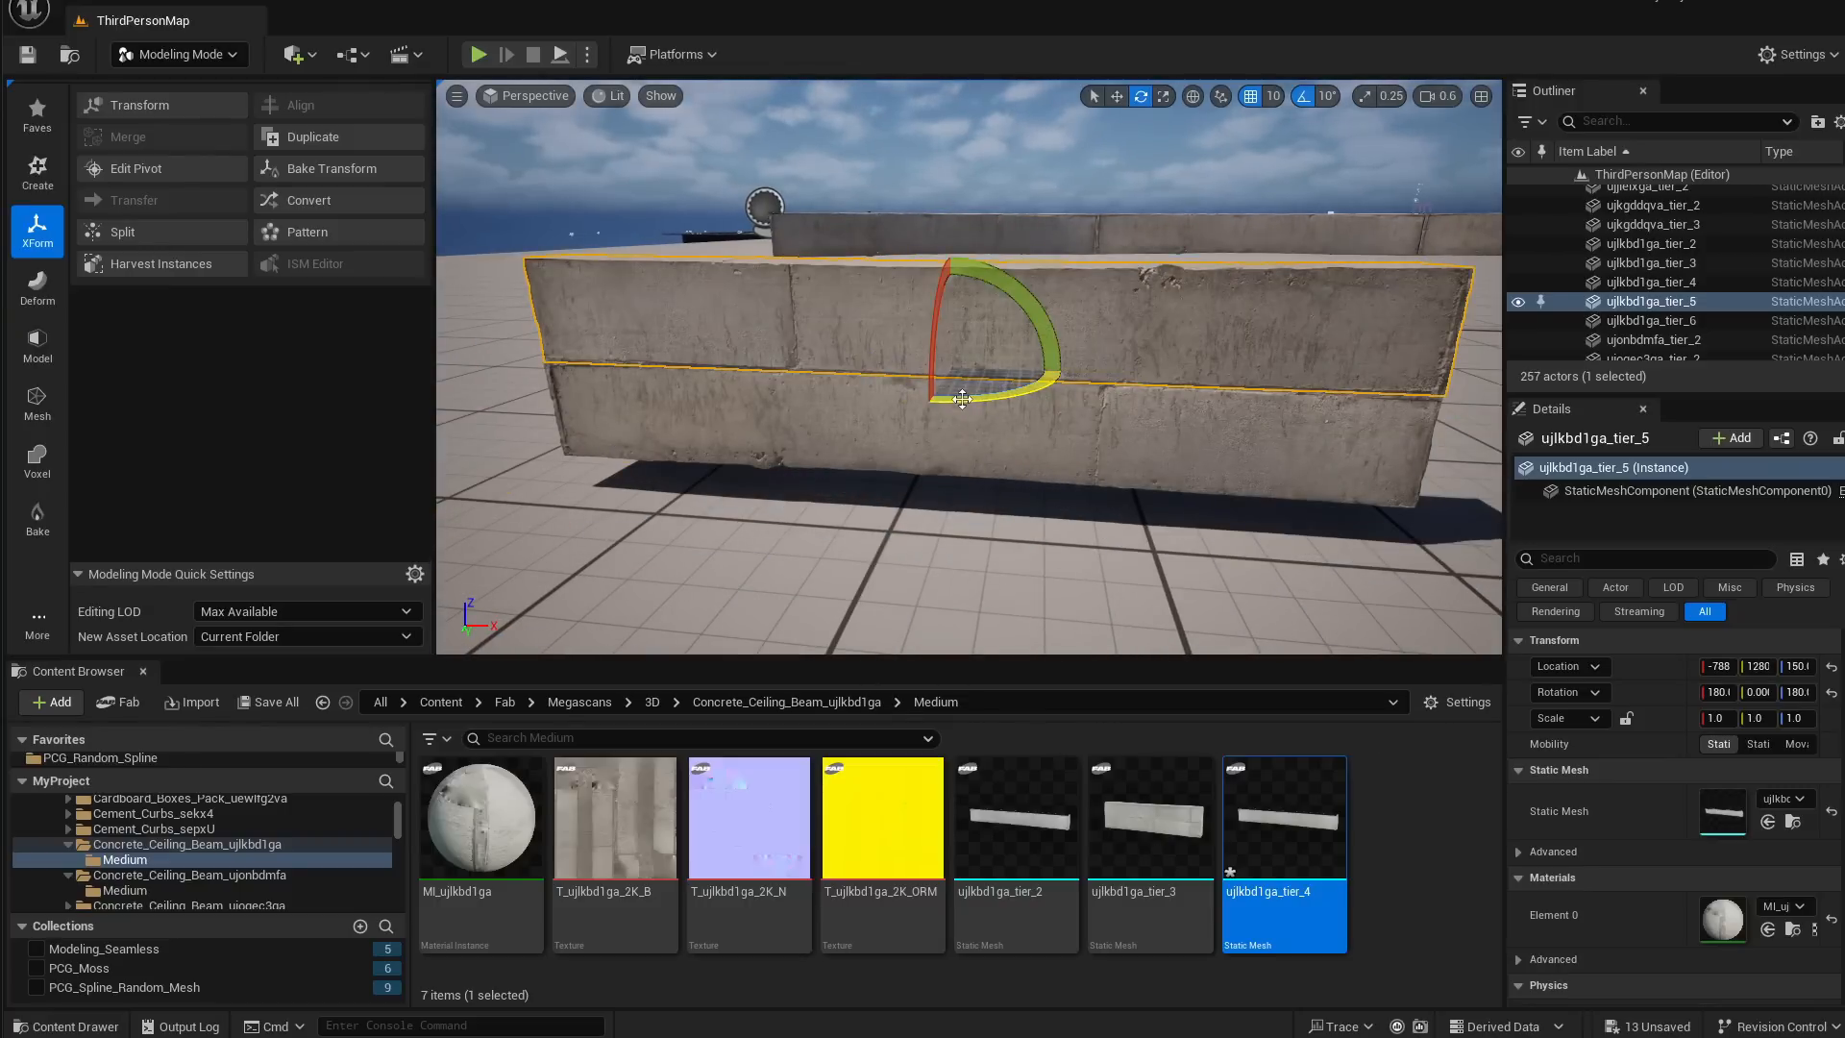
key("w")
right_click_drag(910, 448, 937, 572)
key("s")
left_click(1000, 535)
key("a")
key("d")
key("d")
key("w")
key("a")
key("a")
key("s")
key("d")
Merge the lower and upper beams with a Mesh Boolean Union written to the first input object, ujlkbd1ga_tier_4
left_click(769, 470)
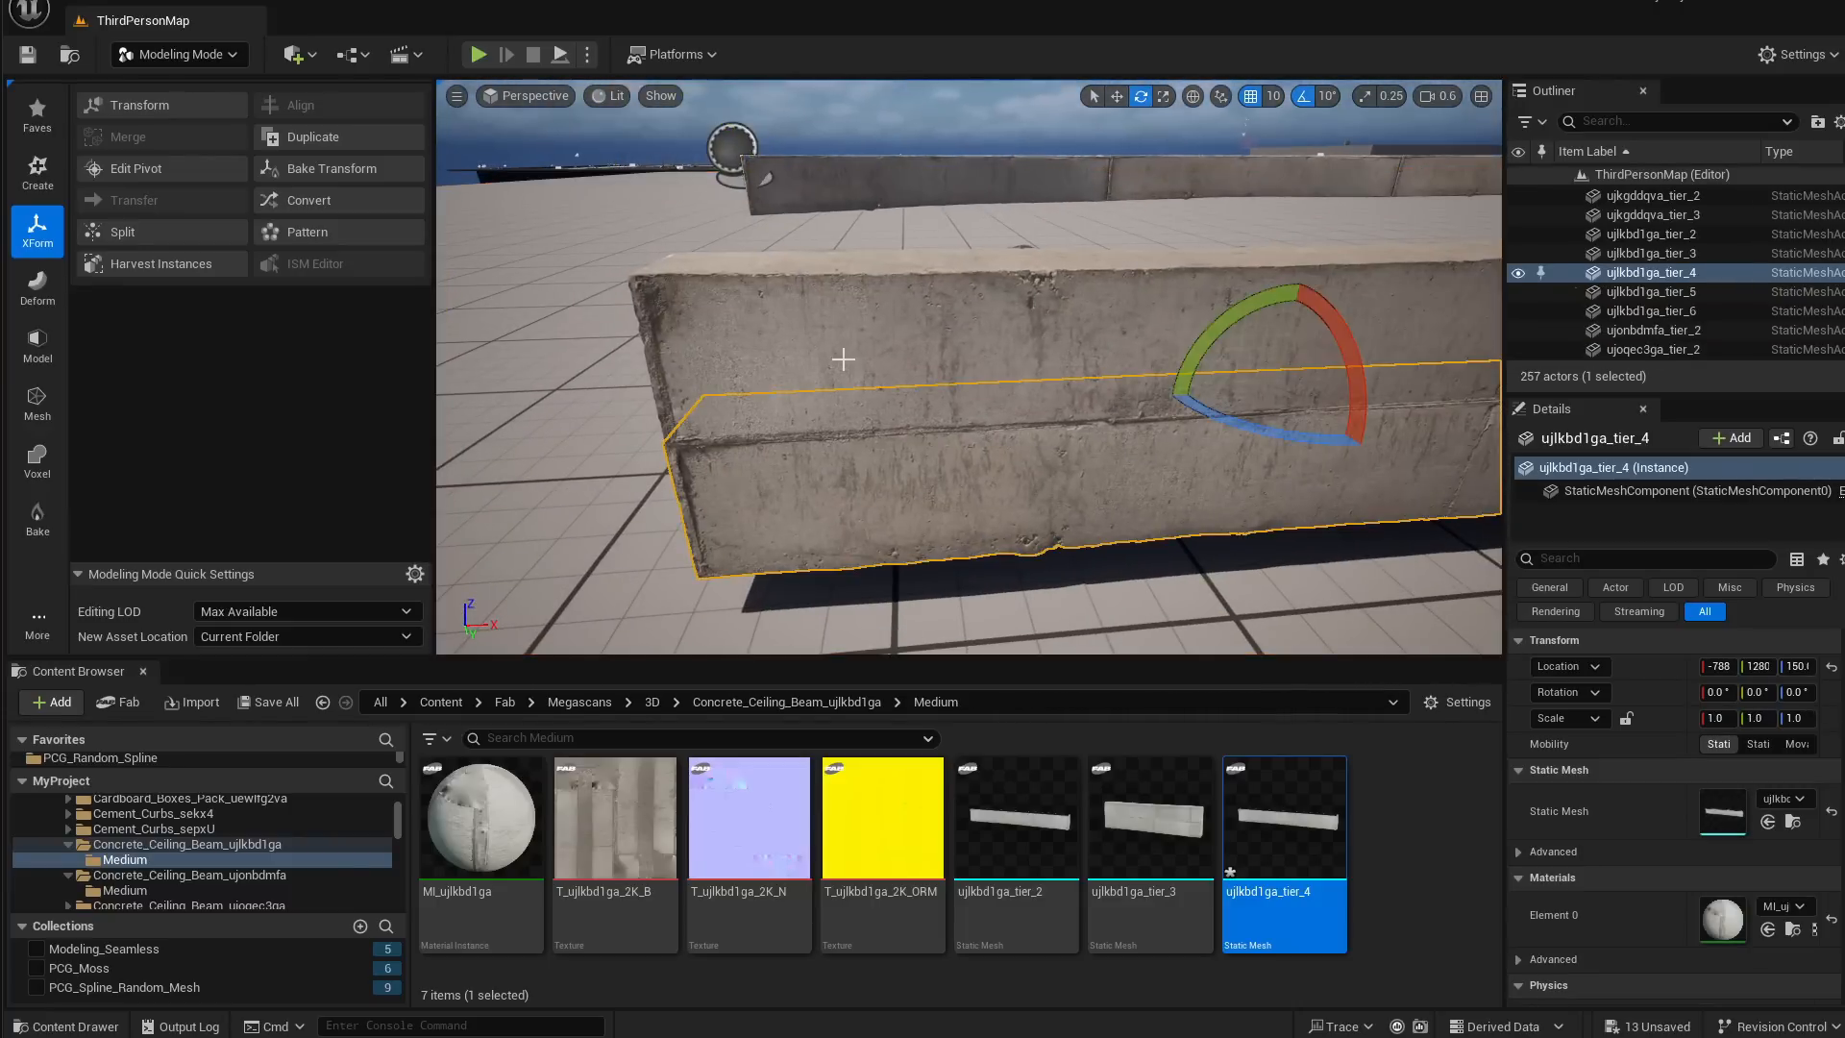
left_click(858, 330, "ctrl")
right_click_drag(948, 491, 933, 474)
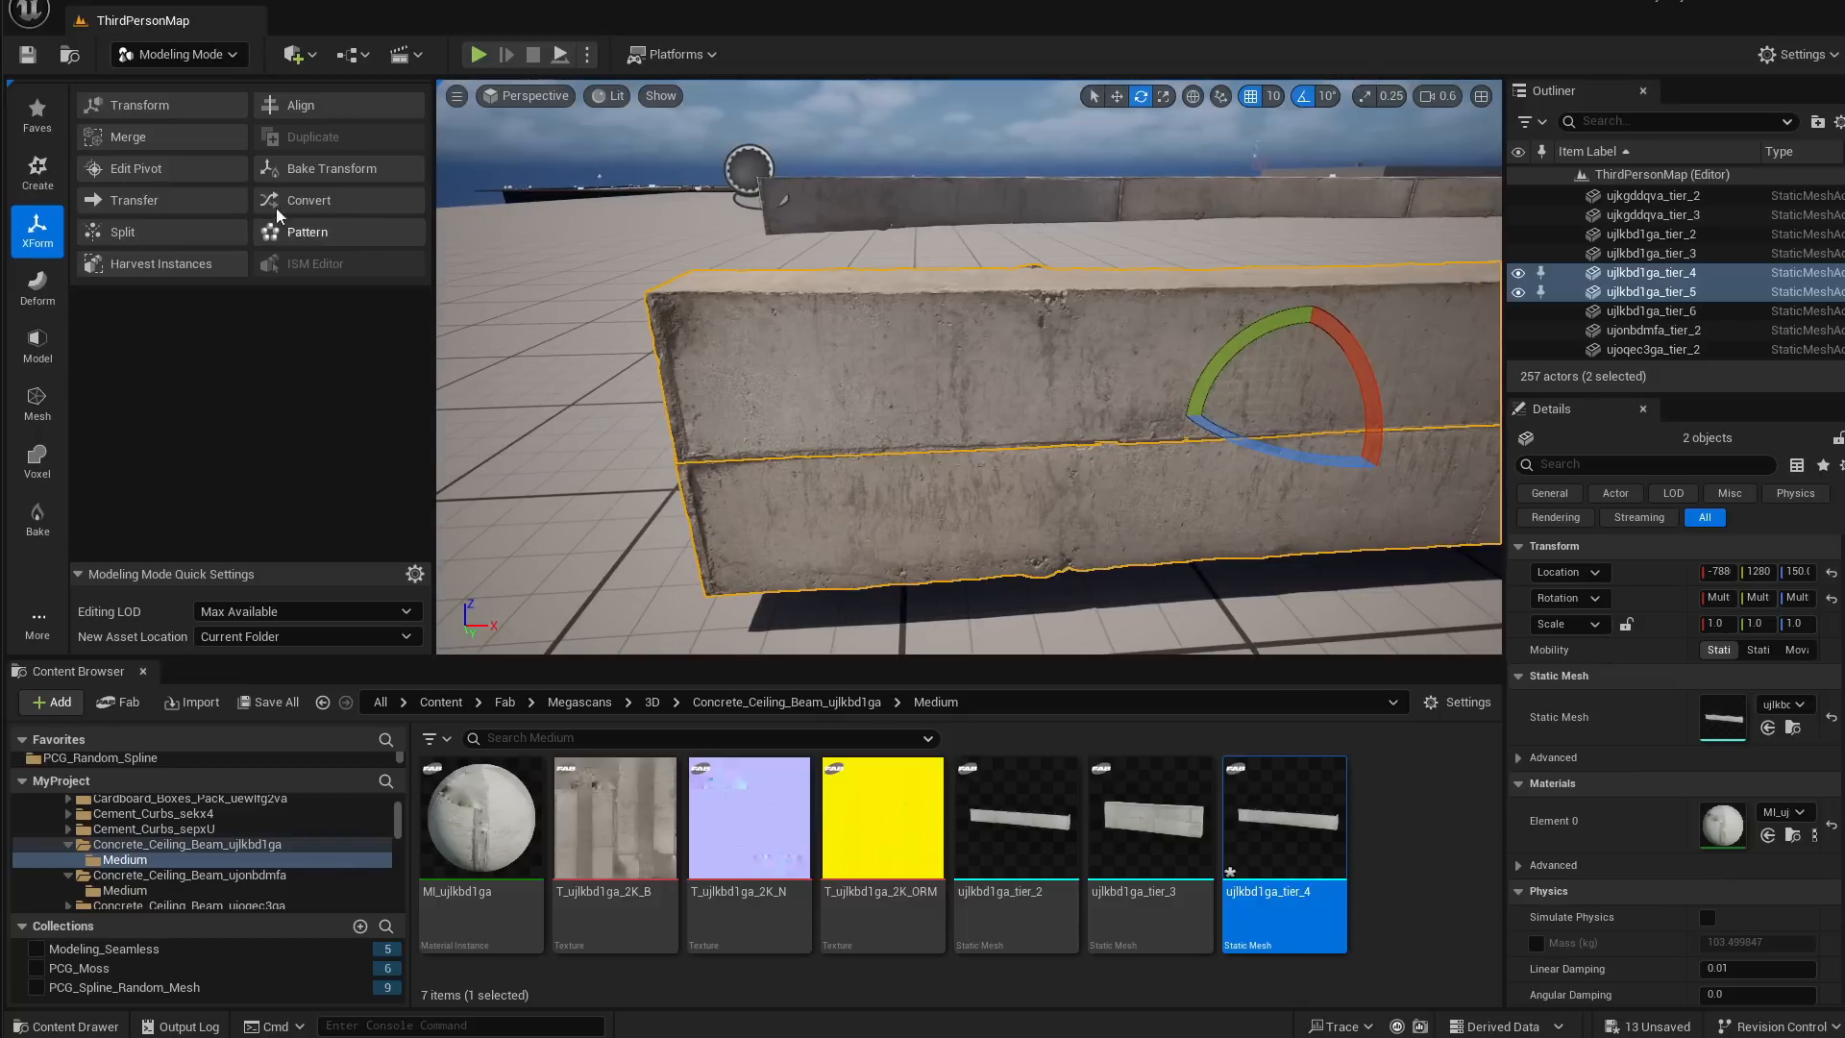
left_click(54, 290)
left_click(72, 338)
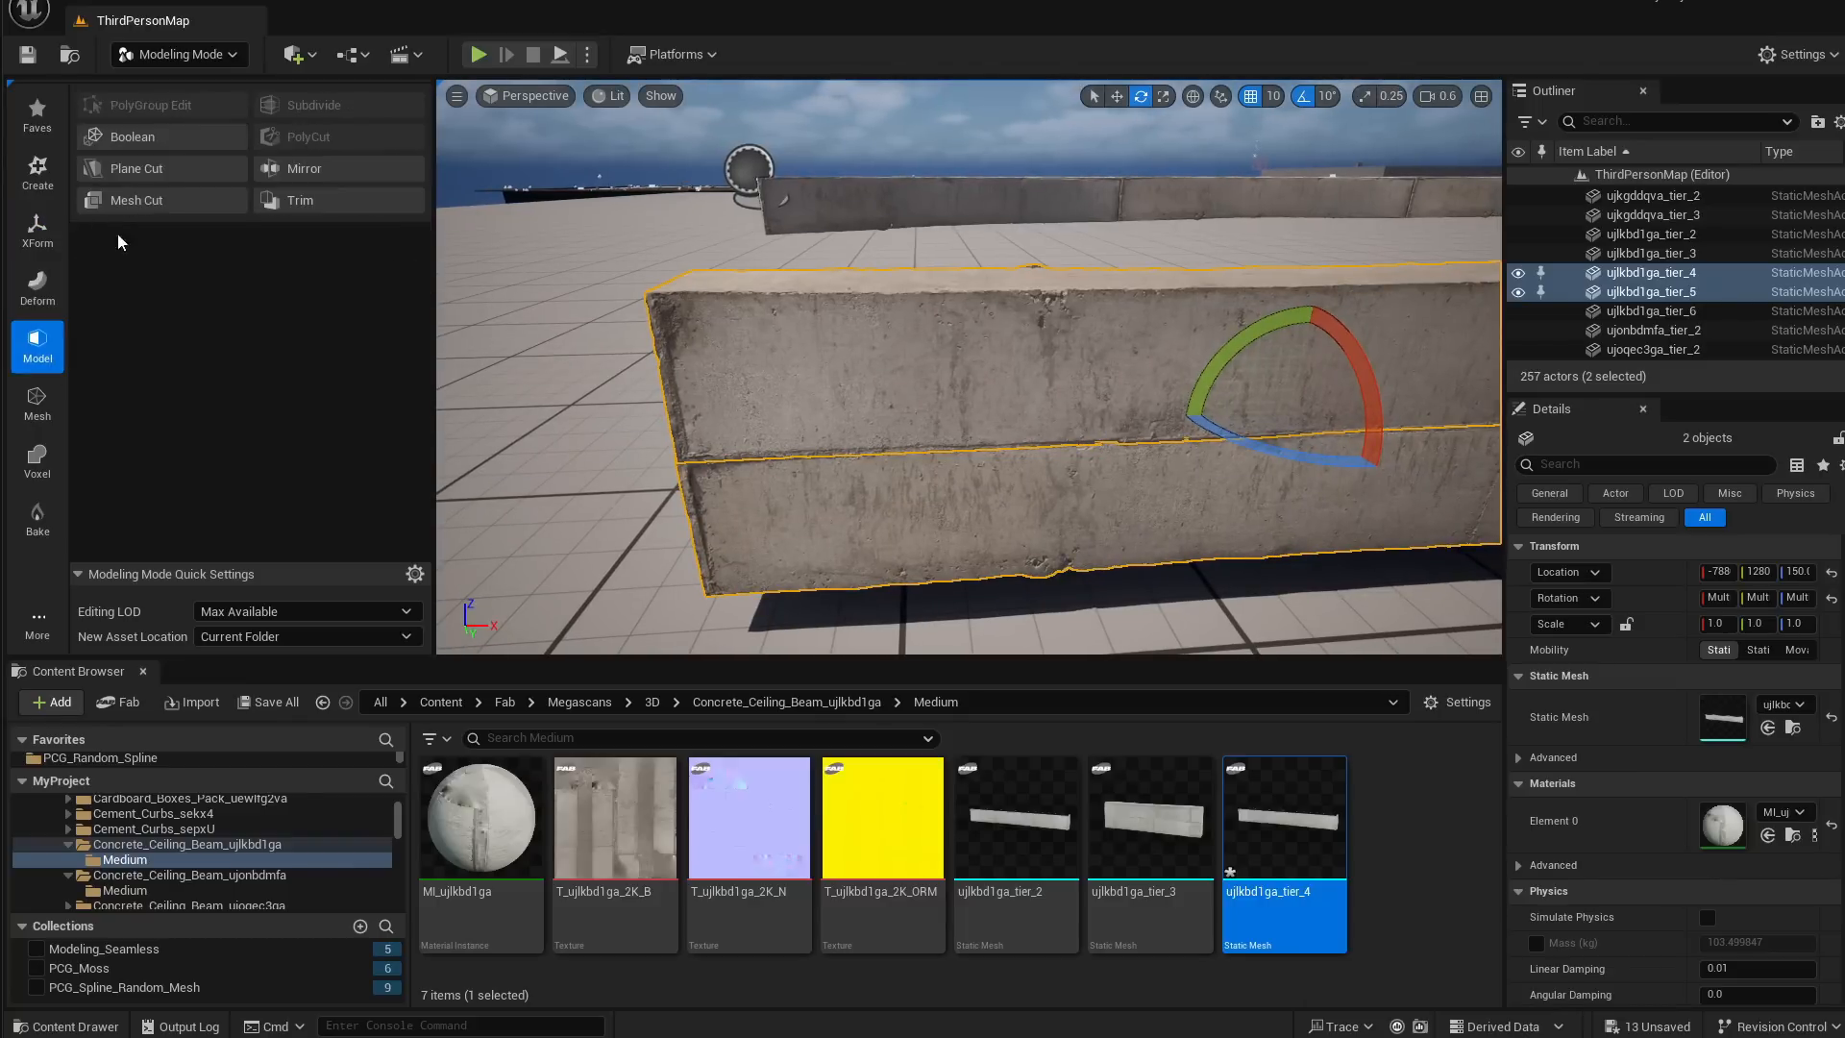
left_click(163, 143)
right_click_drag(935, 404, 989, 423)
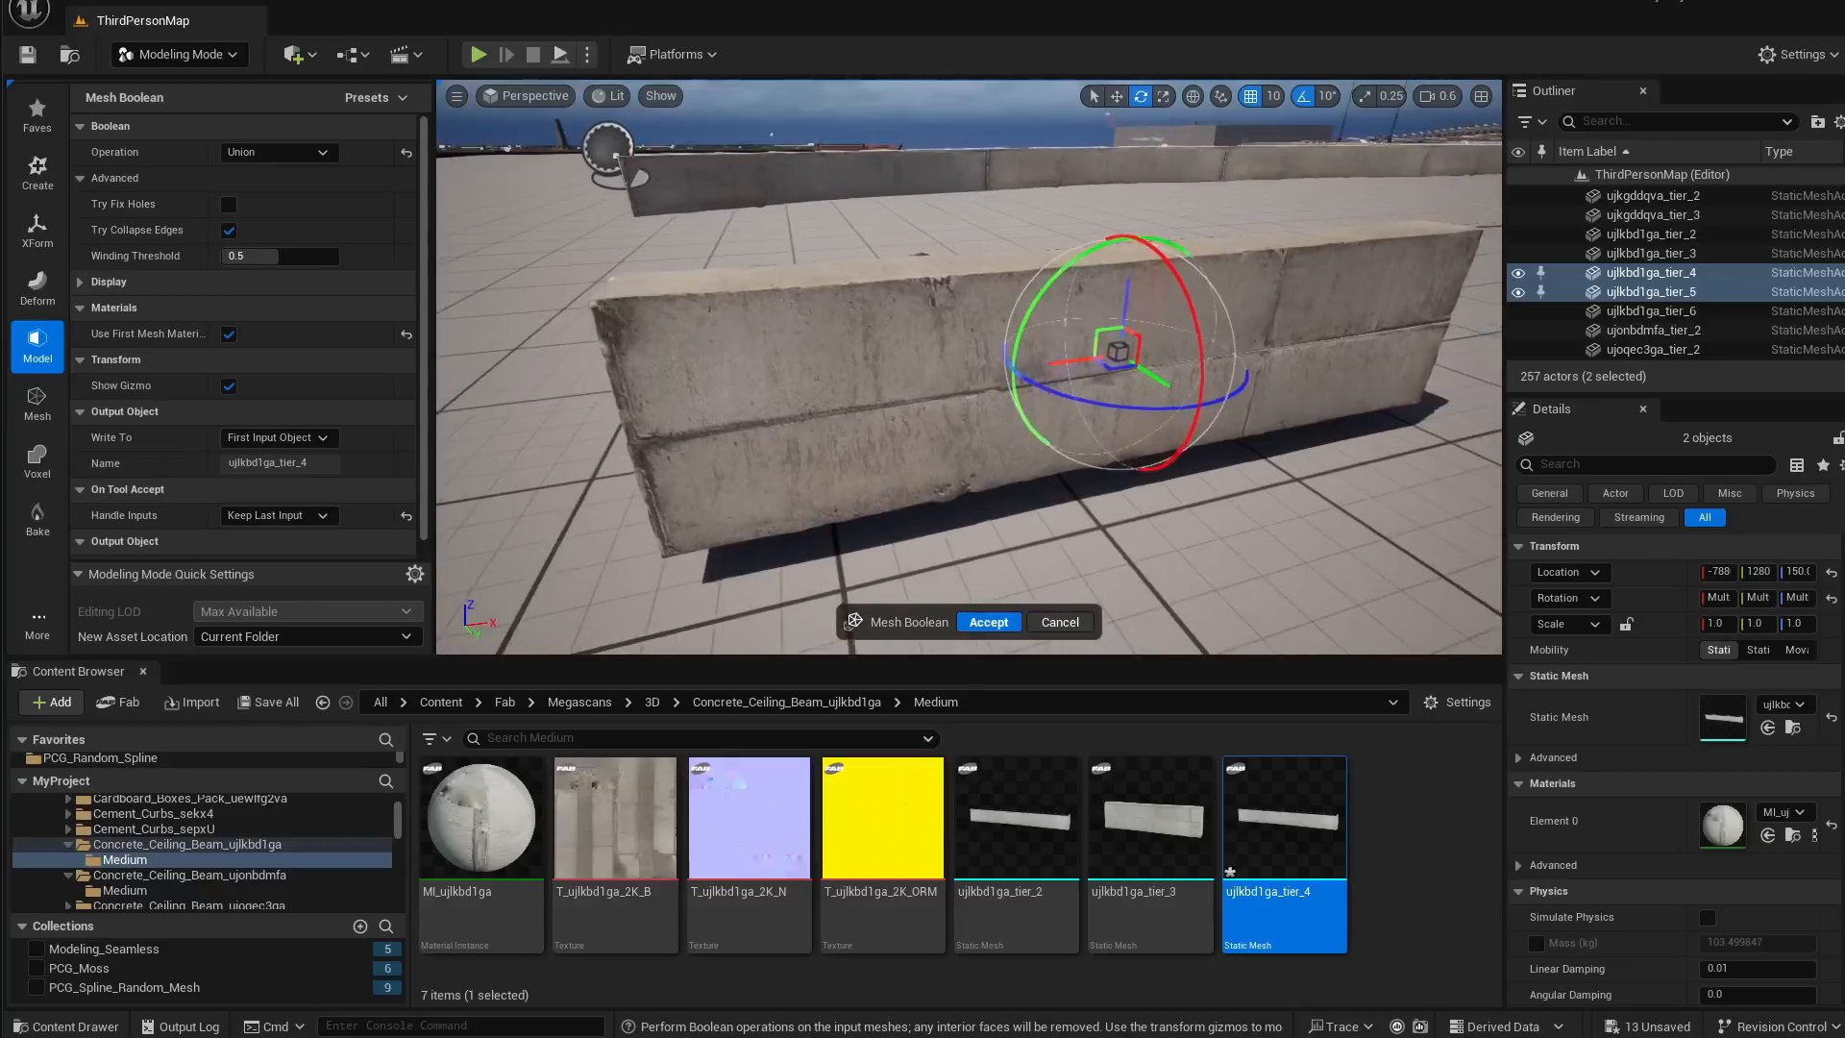
right_click_drag(898, 548, 894, 548)
key("a")
key("Return")
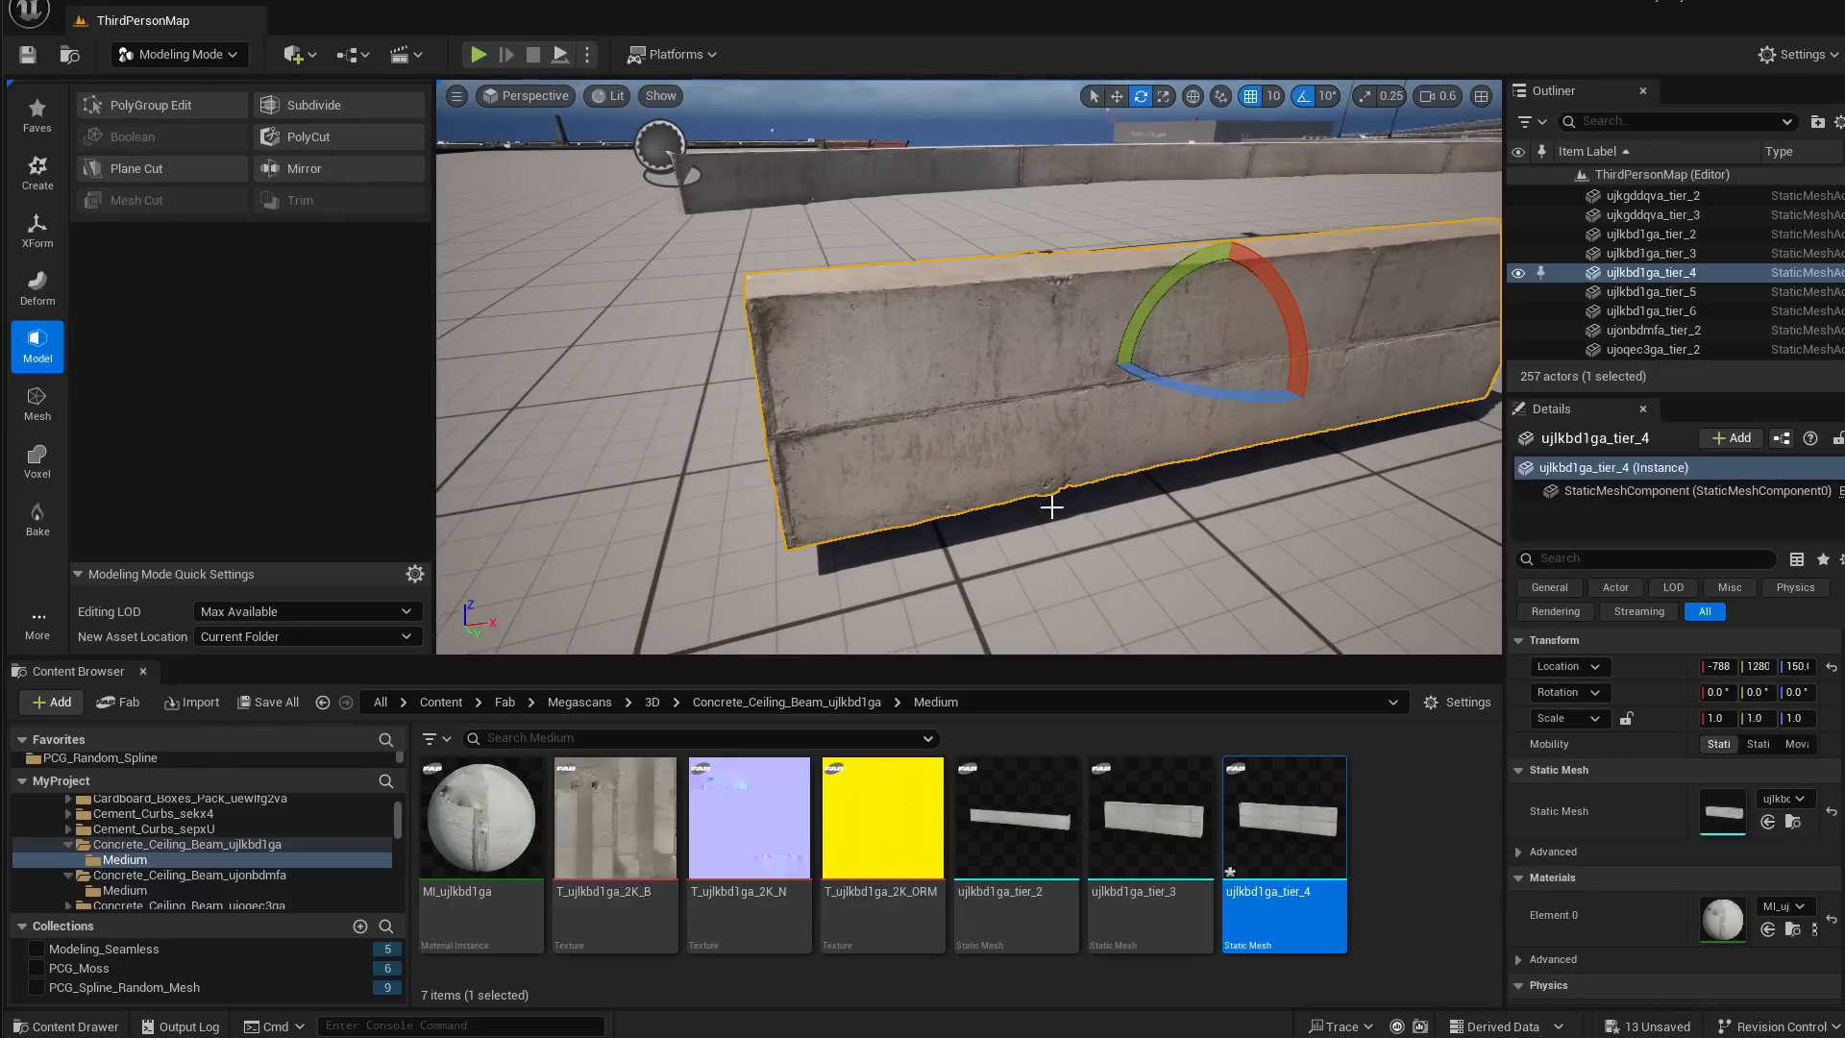
Place a test instance of the merged ujlkbd1ga_tier_4 mesh in the level and delete it
key("f")
left_click_drag(1296, 800, 1054, 304)
key("w")
key("Delete")
Add a cube shape to the level near the end of the merged concrete beam
left_click(788, 362)
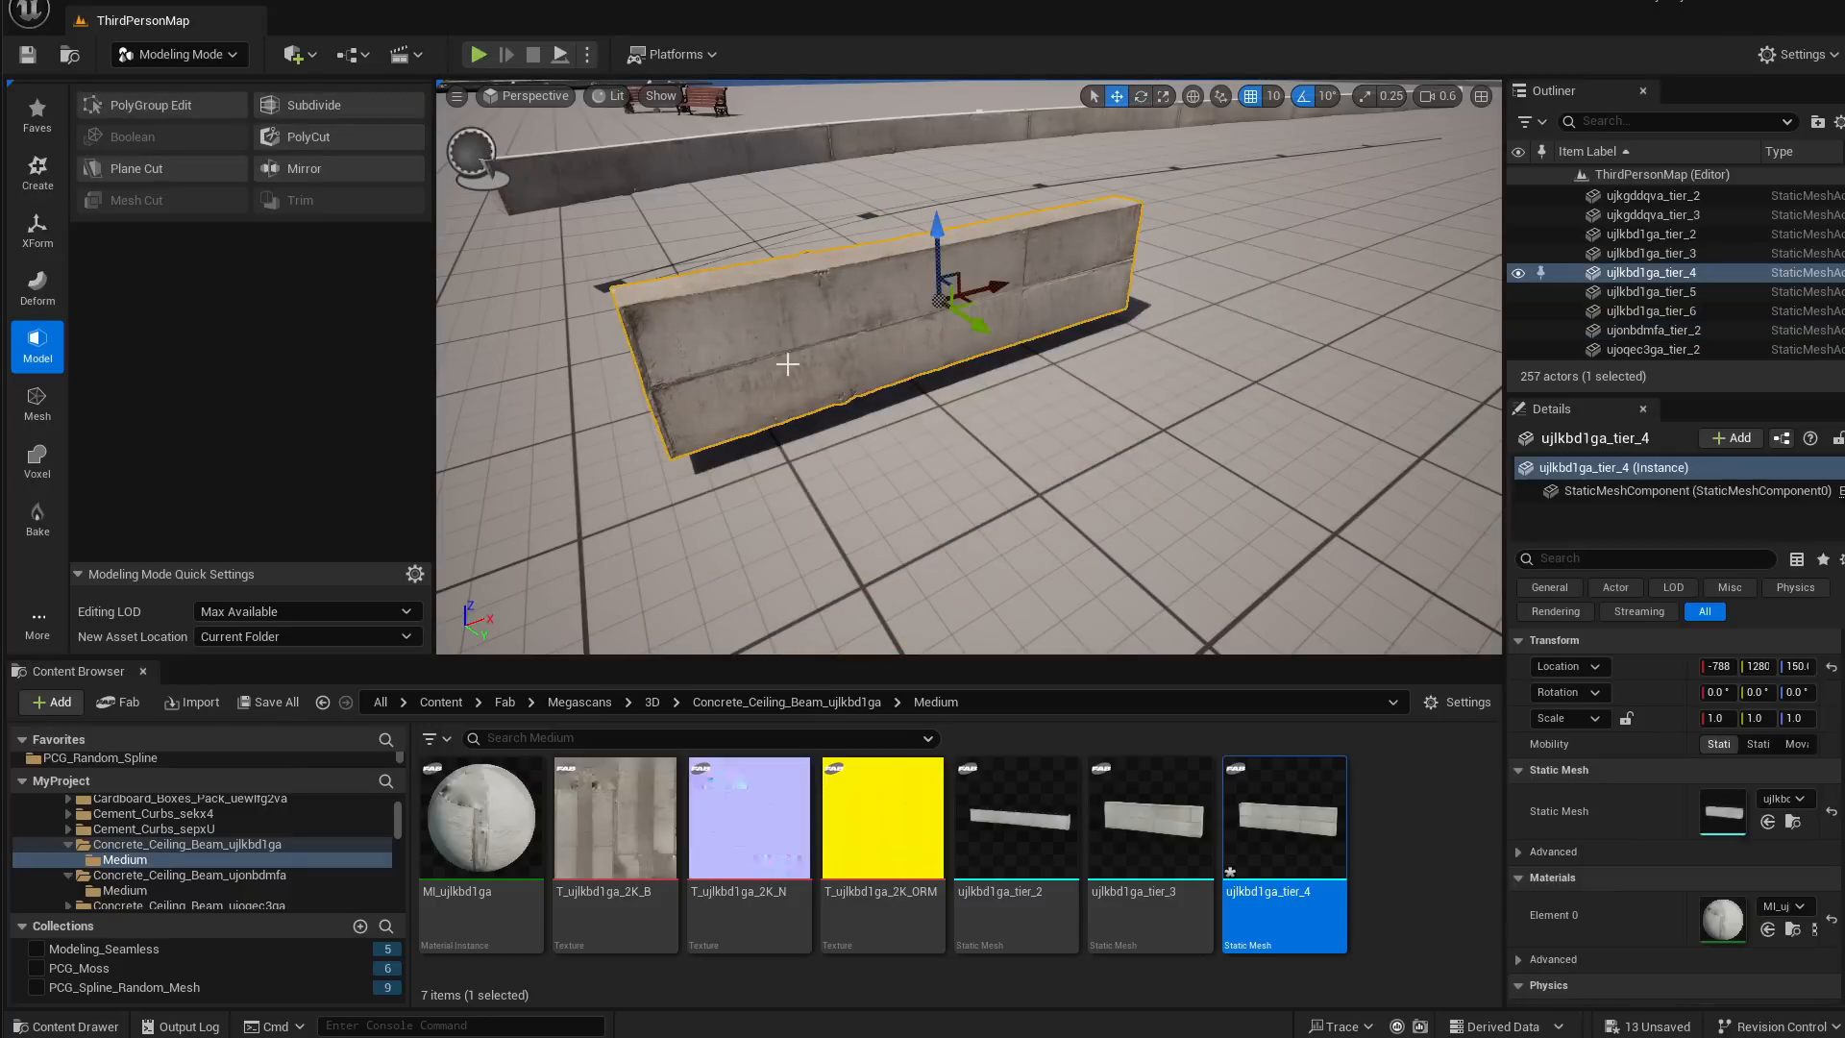
mouse_move(788, 362)
right_mouse_down()
mouse_move(688, 327)
mouse_move(777, 371)
right_mouse_up()
right_click_drag(1361, 431, 1346, 422)
left_click(306, 55)
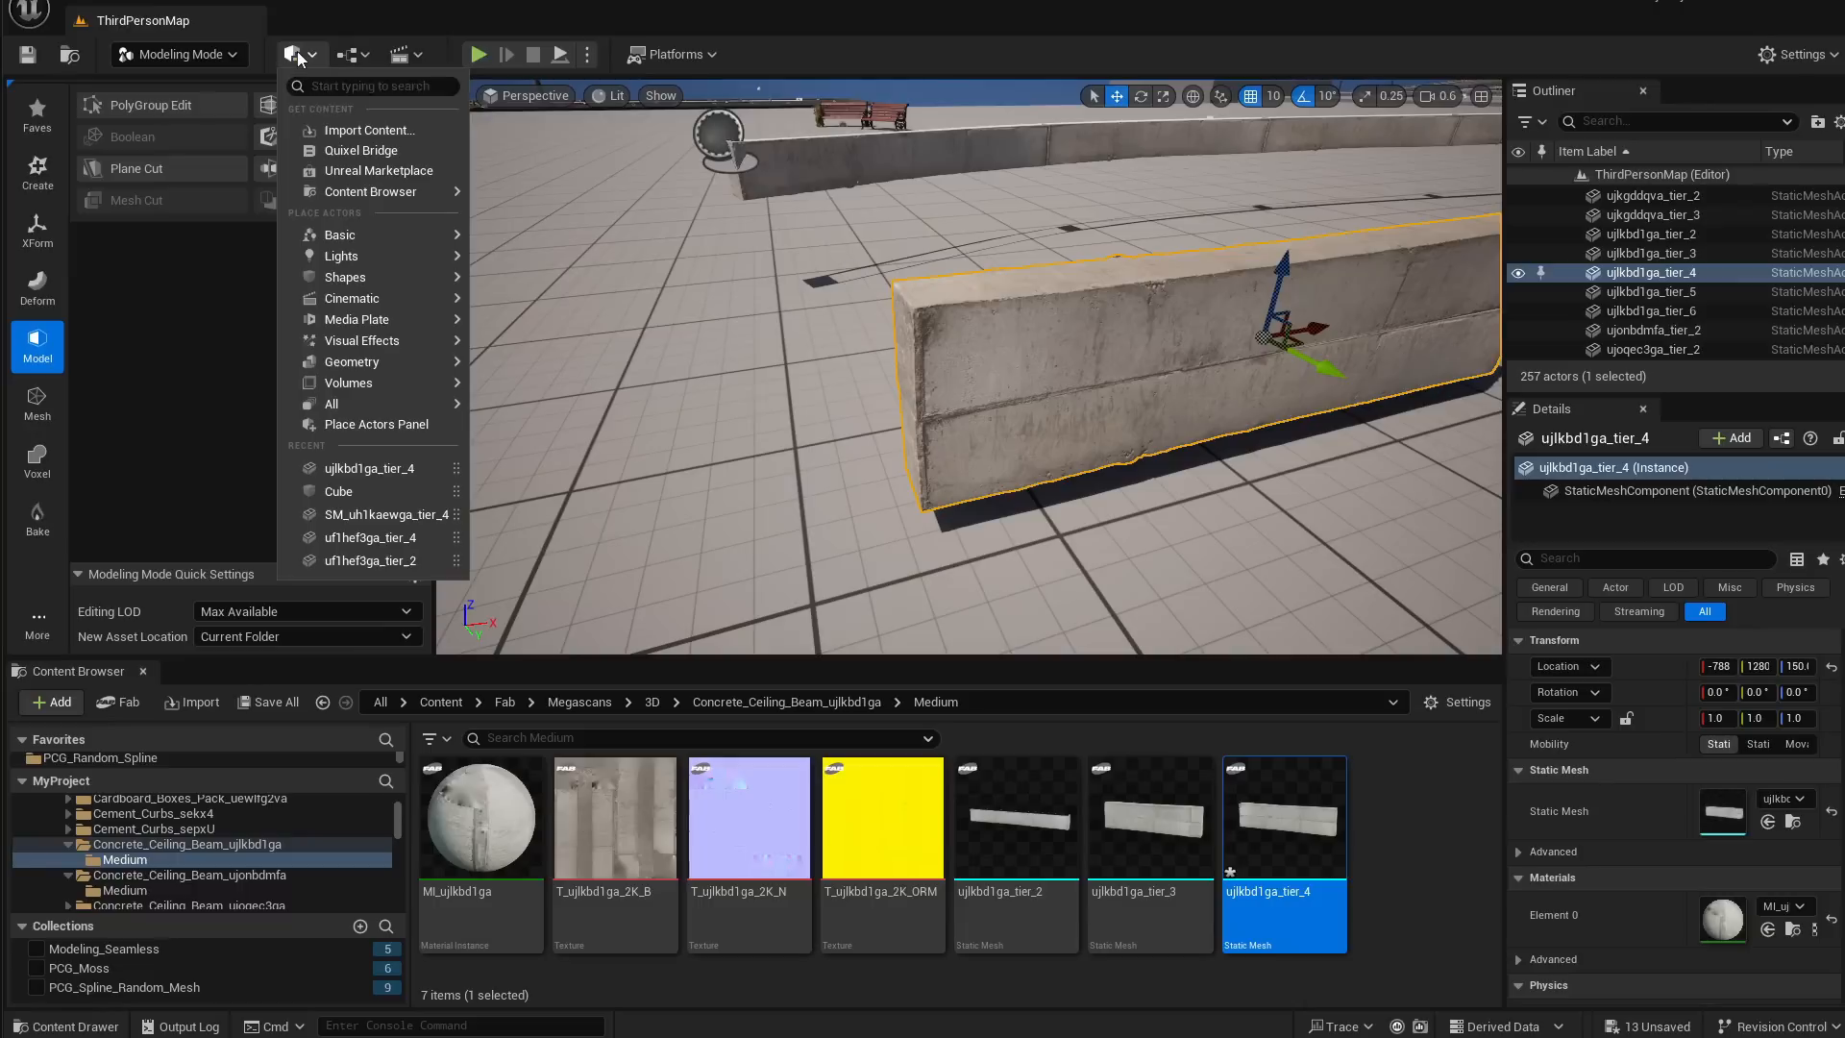
mouse_move(364, 282)
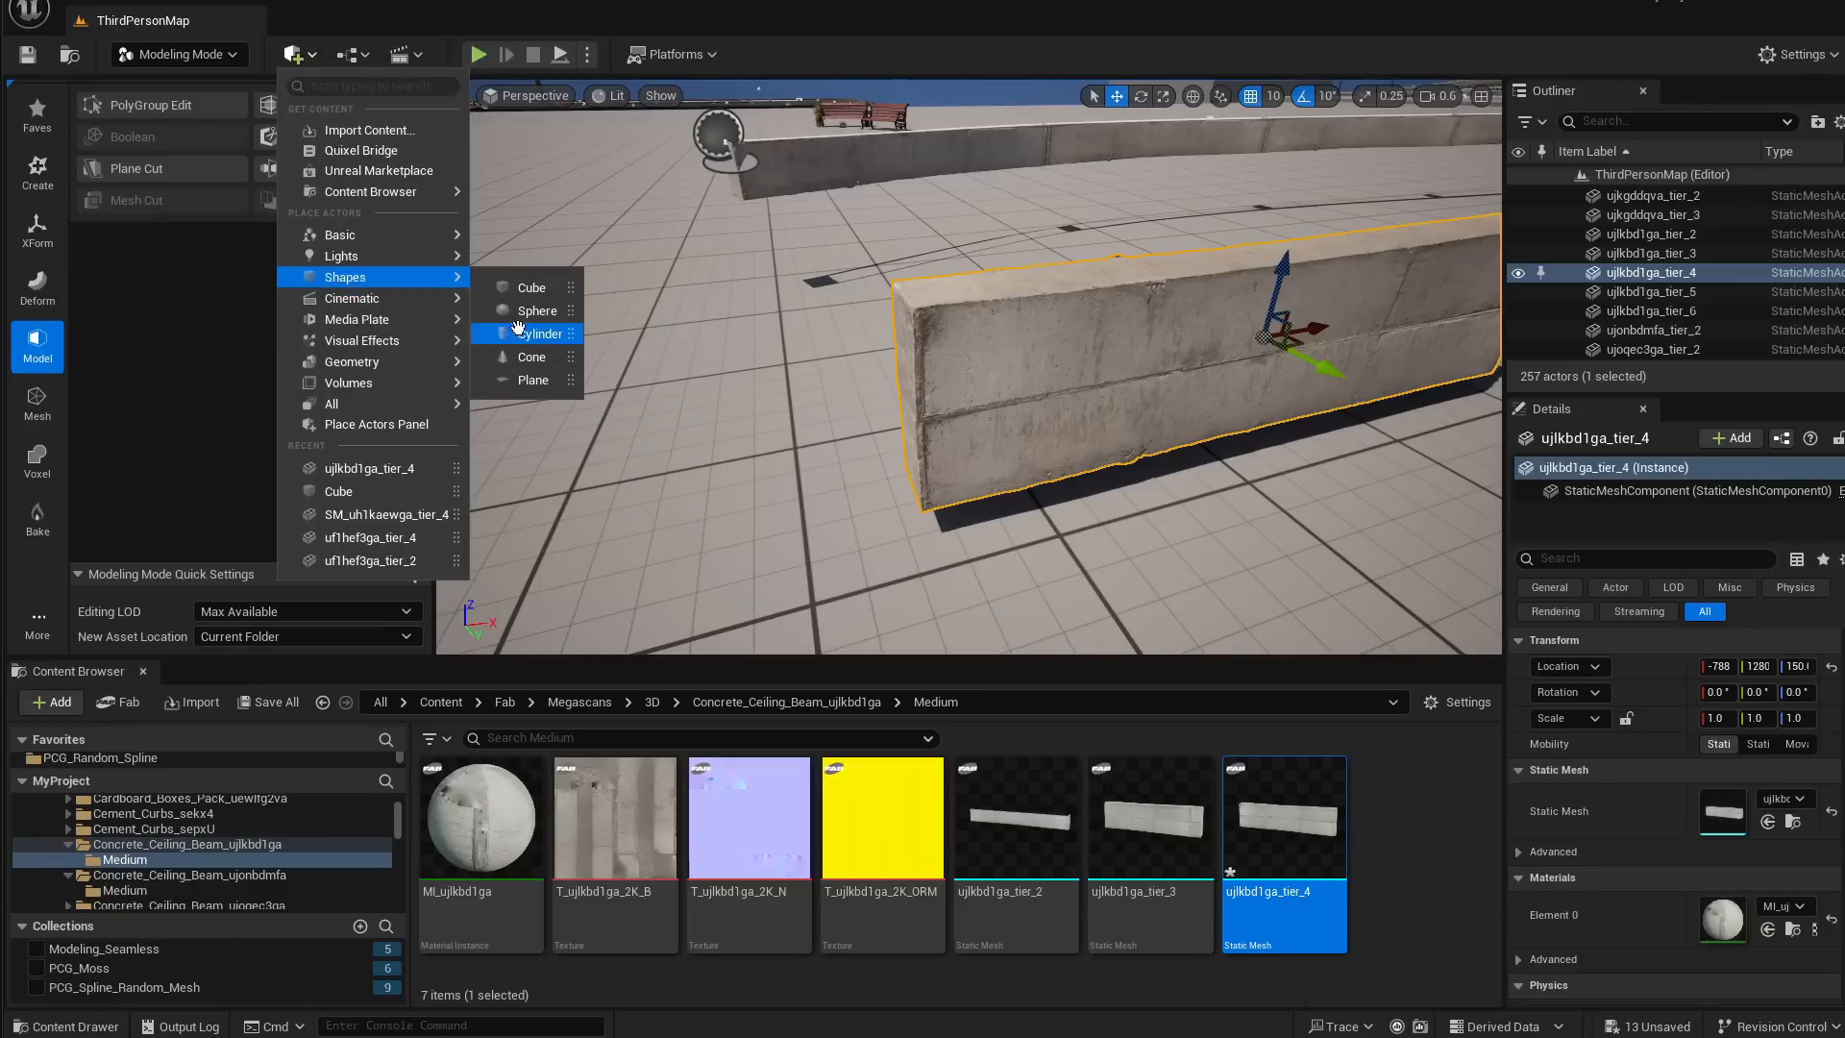
left_click(524, 288)
Move the cube along its axes until it encloses the near end of the merged concrete beam
left_click_drag(996, 400, 1122, 575)
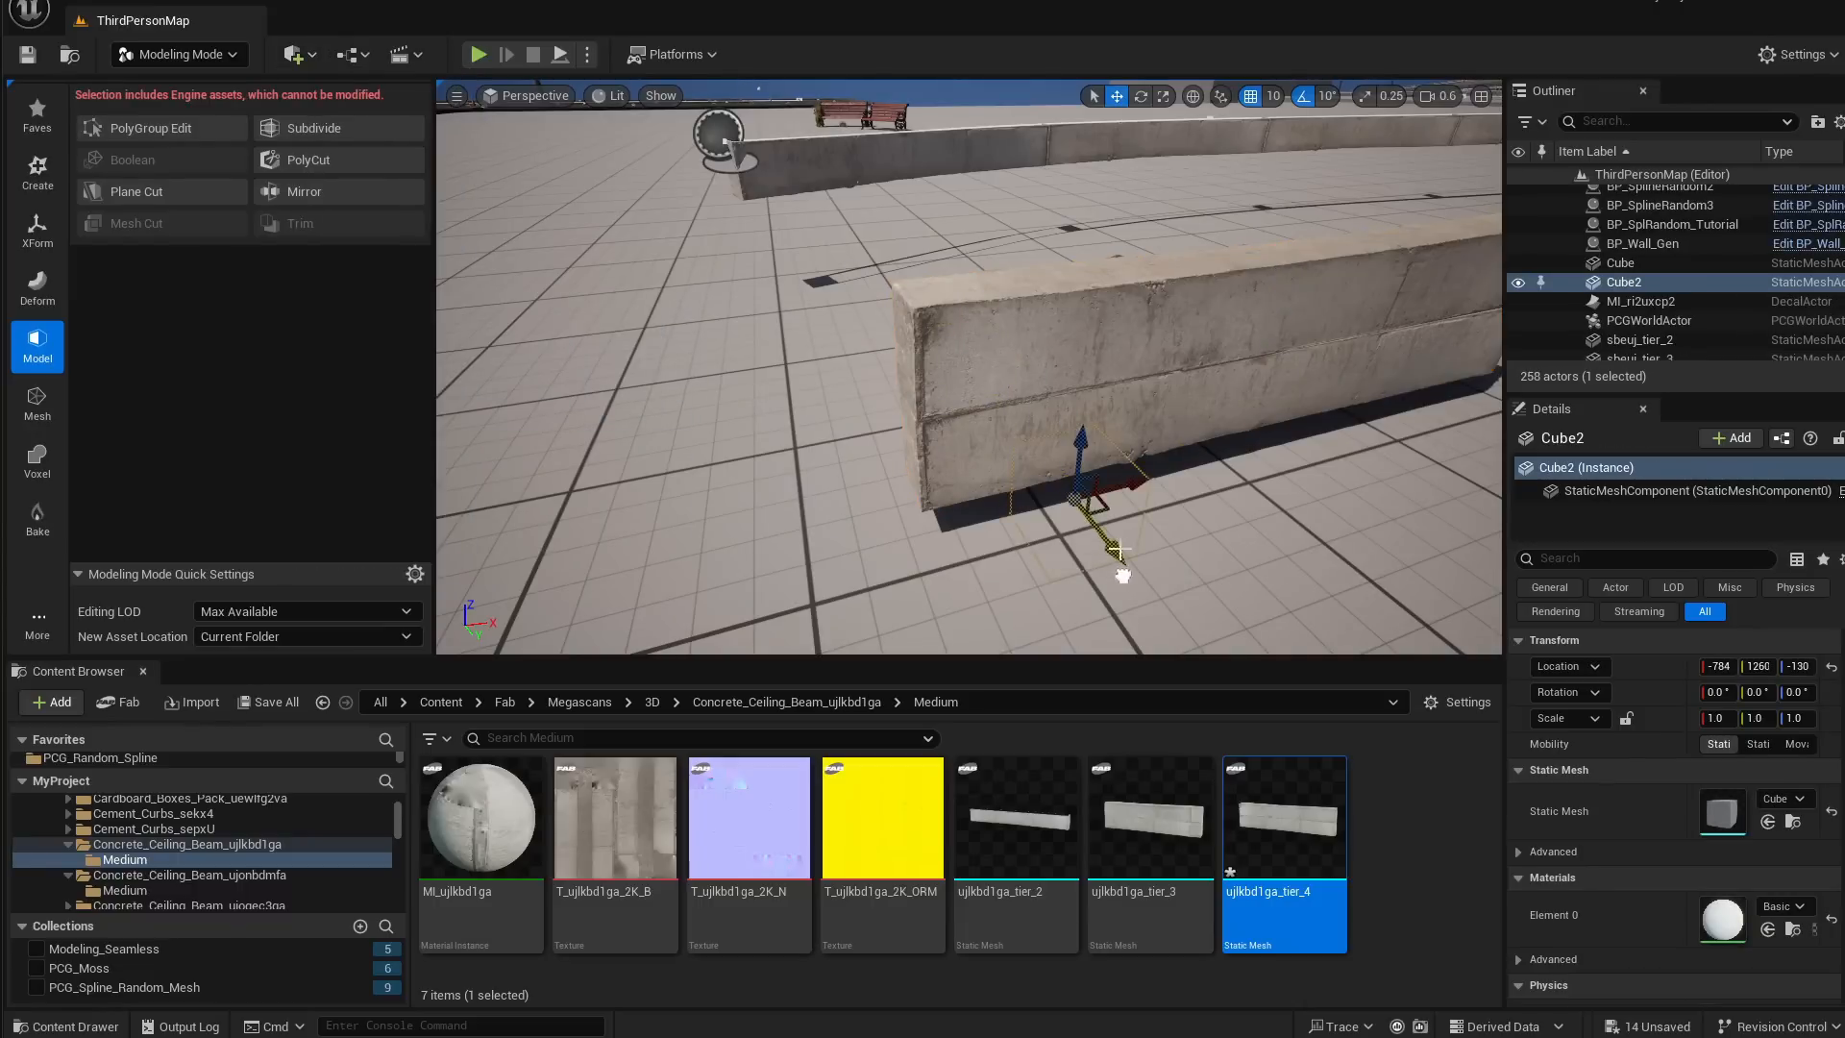
left_click_drag(1083, 462, 1148, 340)
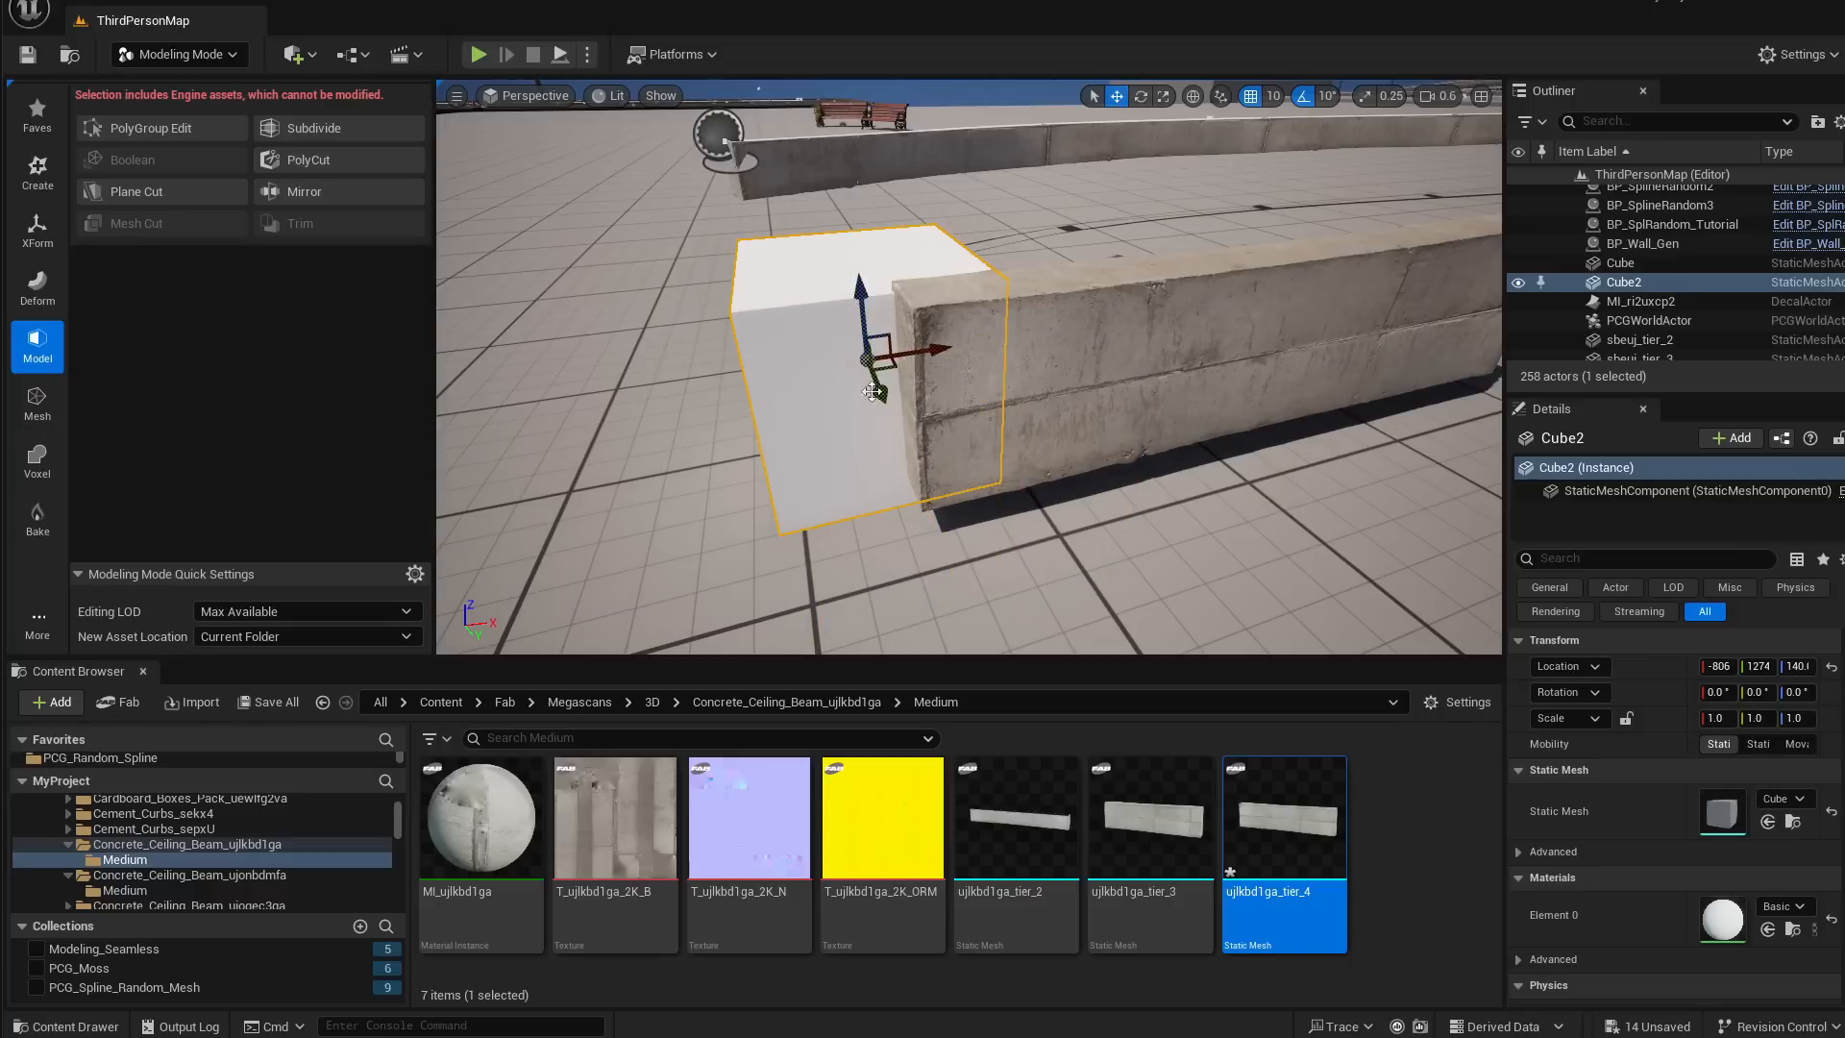
left_click_drag(872, 391, 887, 315)
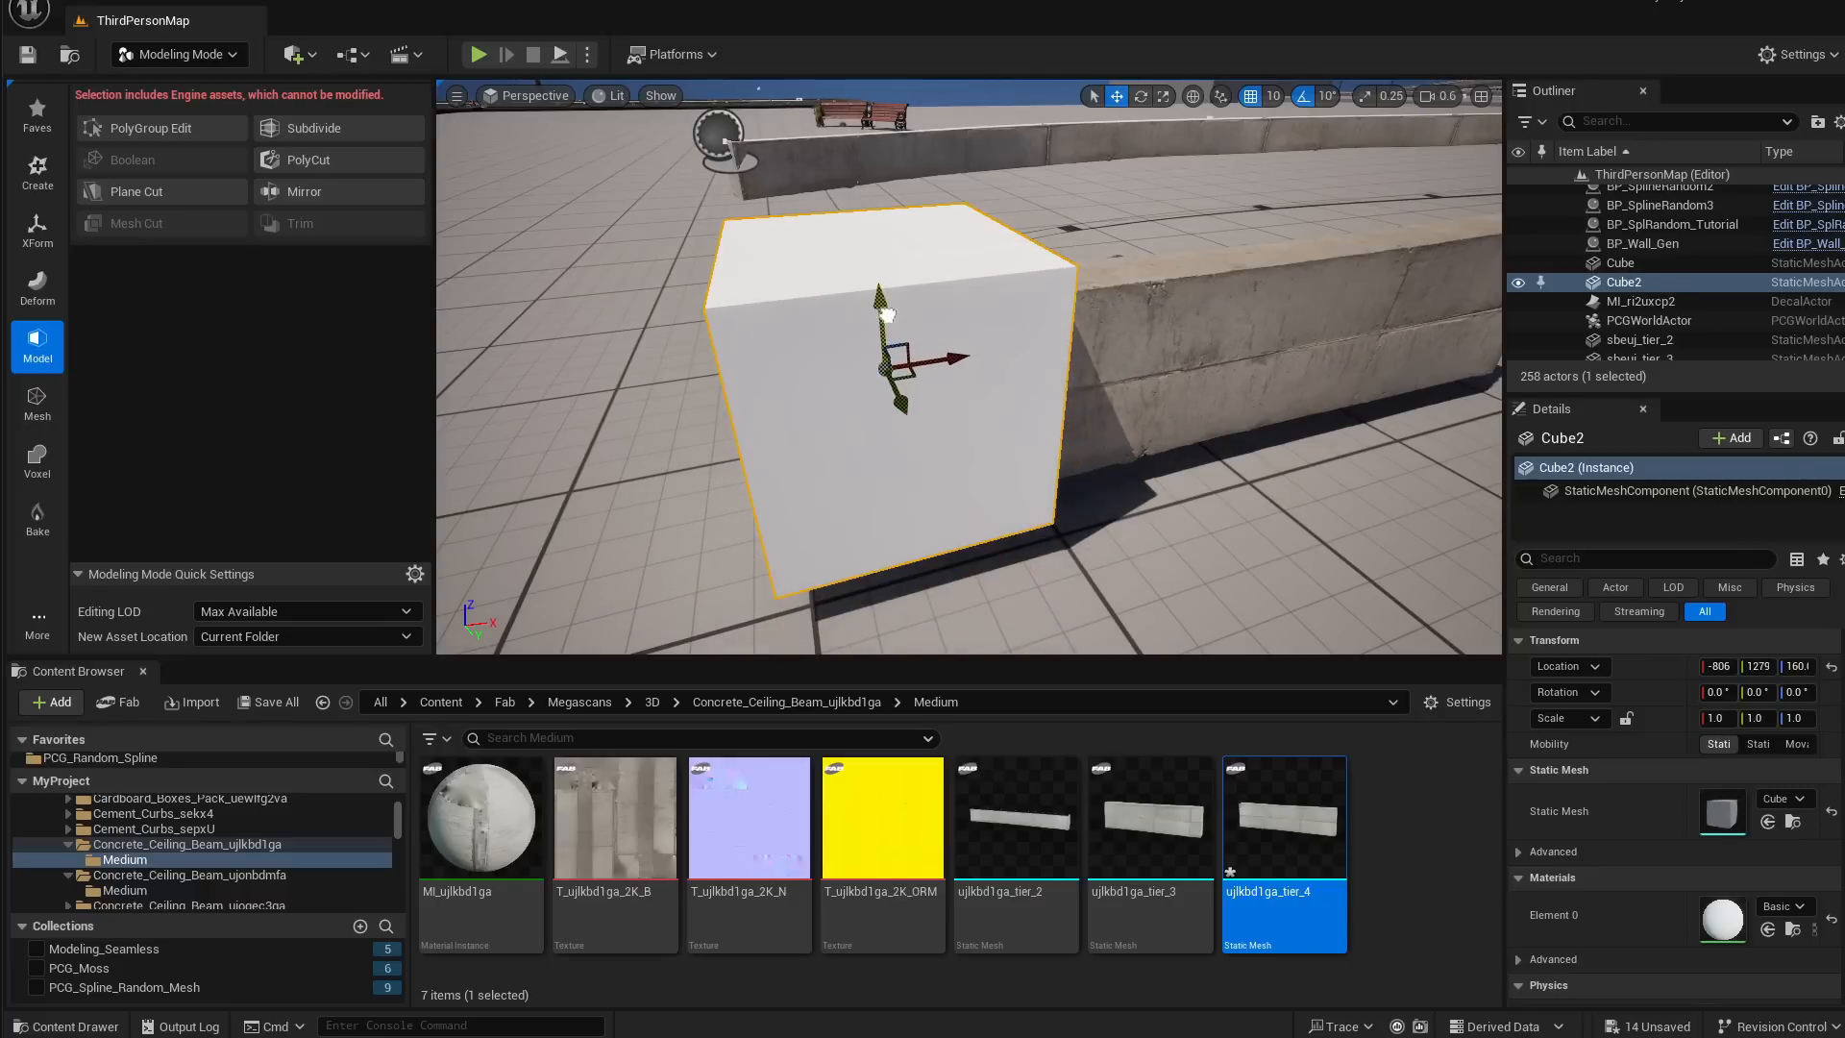
mouse_move(993, 313)
right_mouse_down()
mouse_move(995, 269)
mouse_move(971, 294)
mouse_move(976, 317)
mouse_move(992, 312)
right_mouse_up()
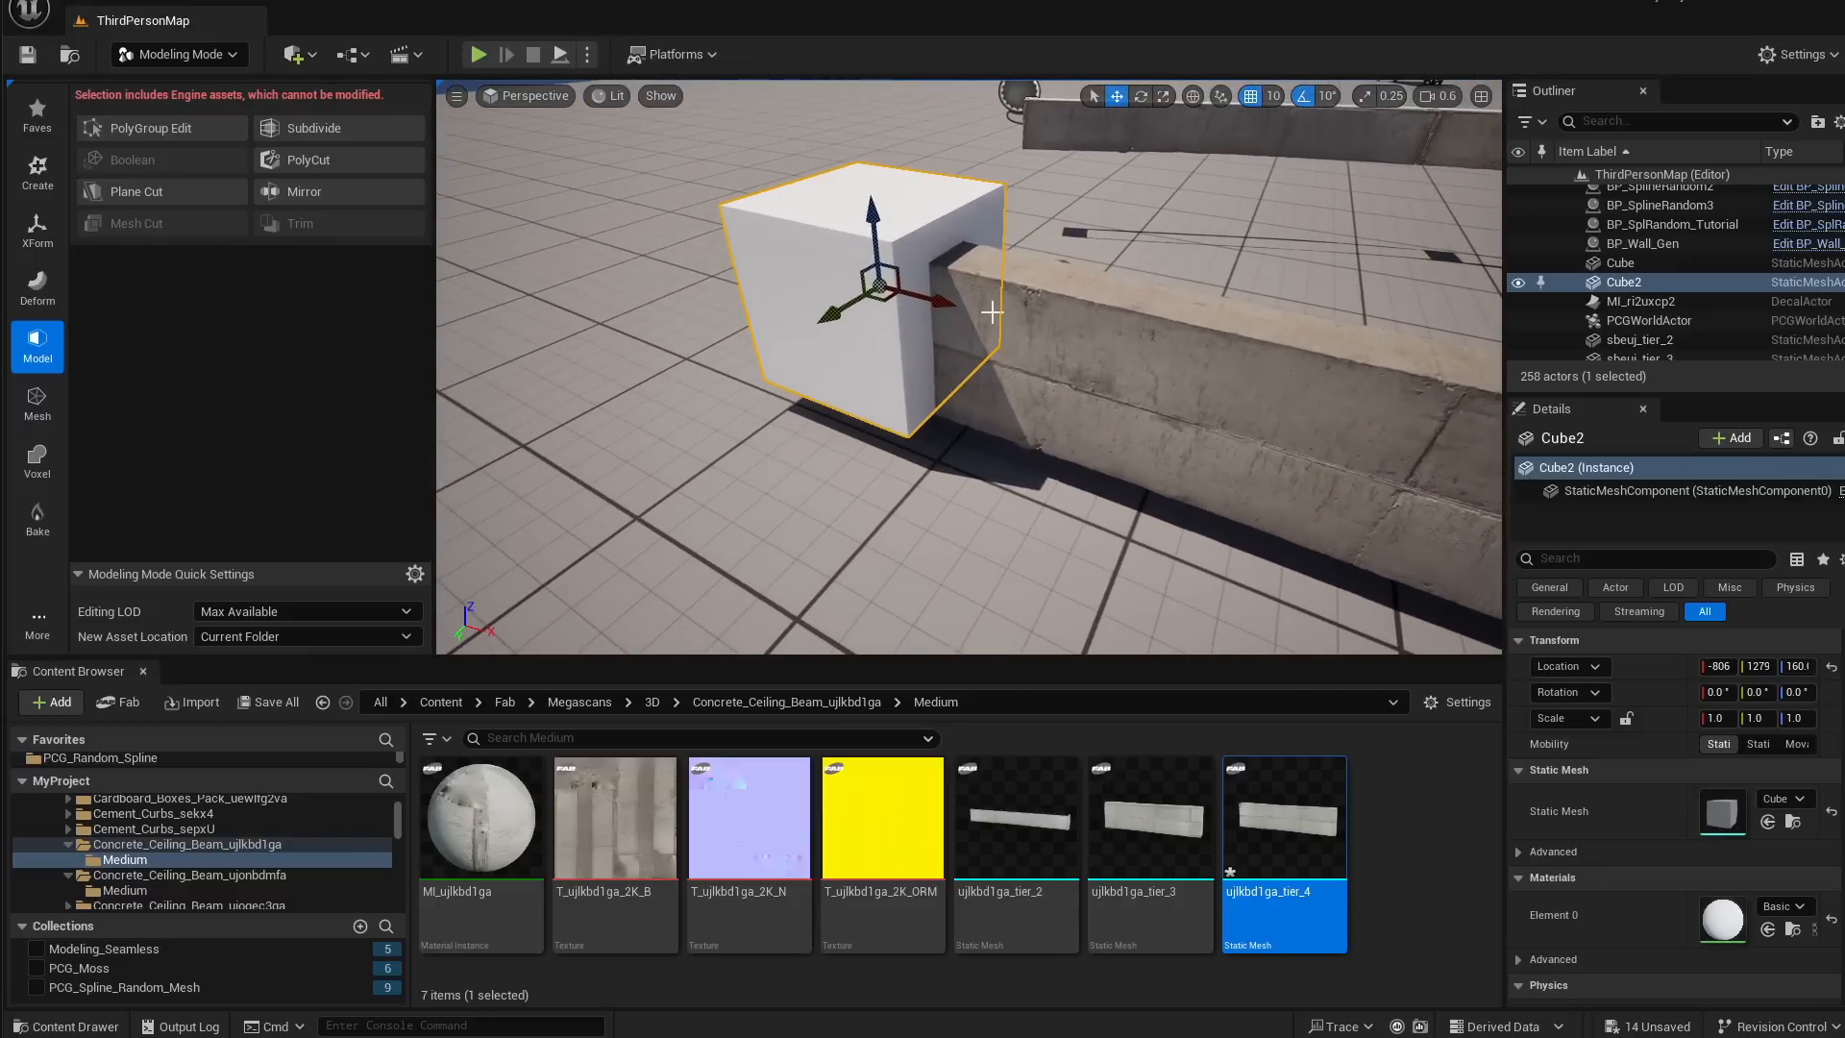
left_click_drag(884, 266, 875, 225)
Duplicate the merged beam's ujlkbd1ga_tier_4 mesh asset in the Medium folder
right_click_drag(894, 241, 1091, 381)
left_click(1091, 381)
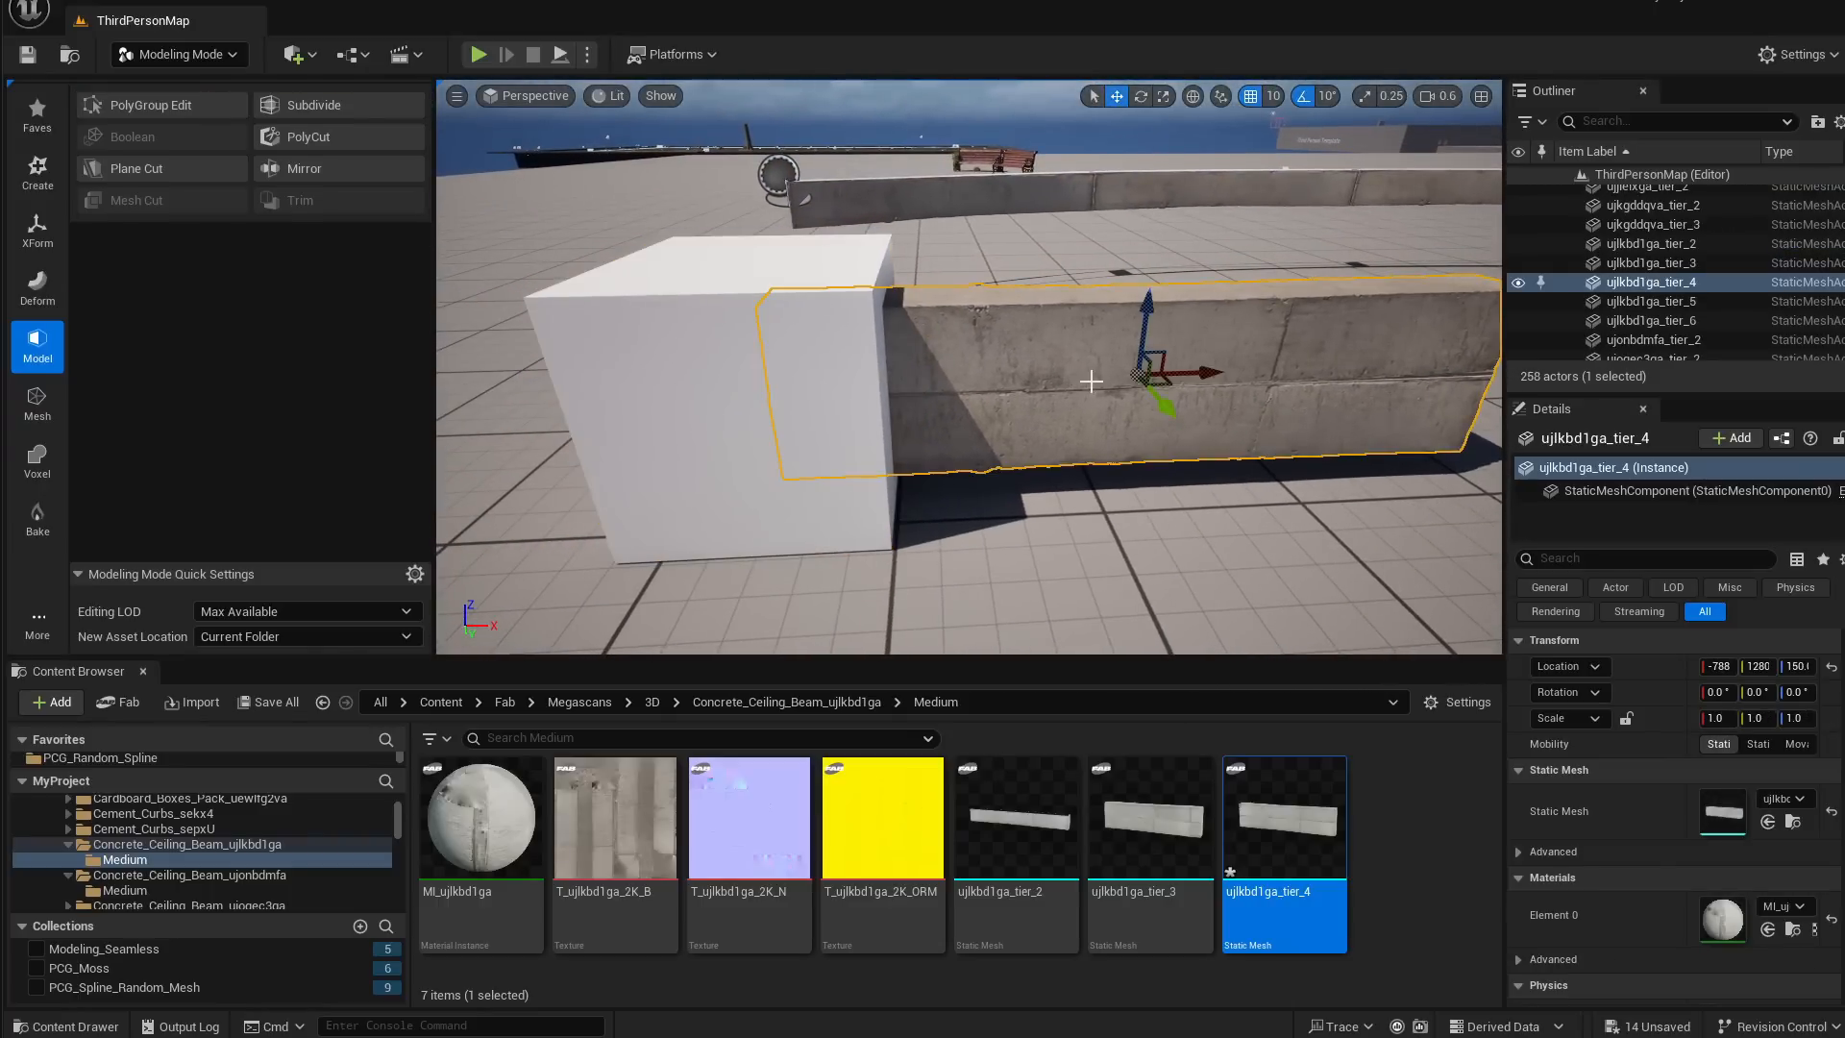
key("ctrl+d")
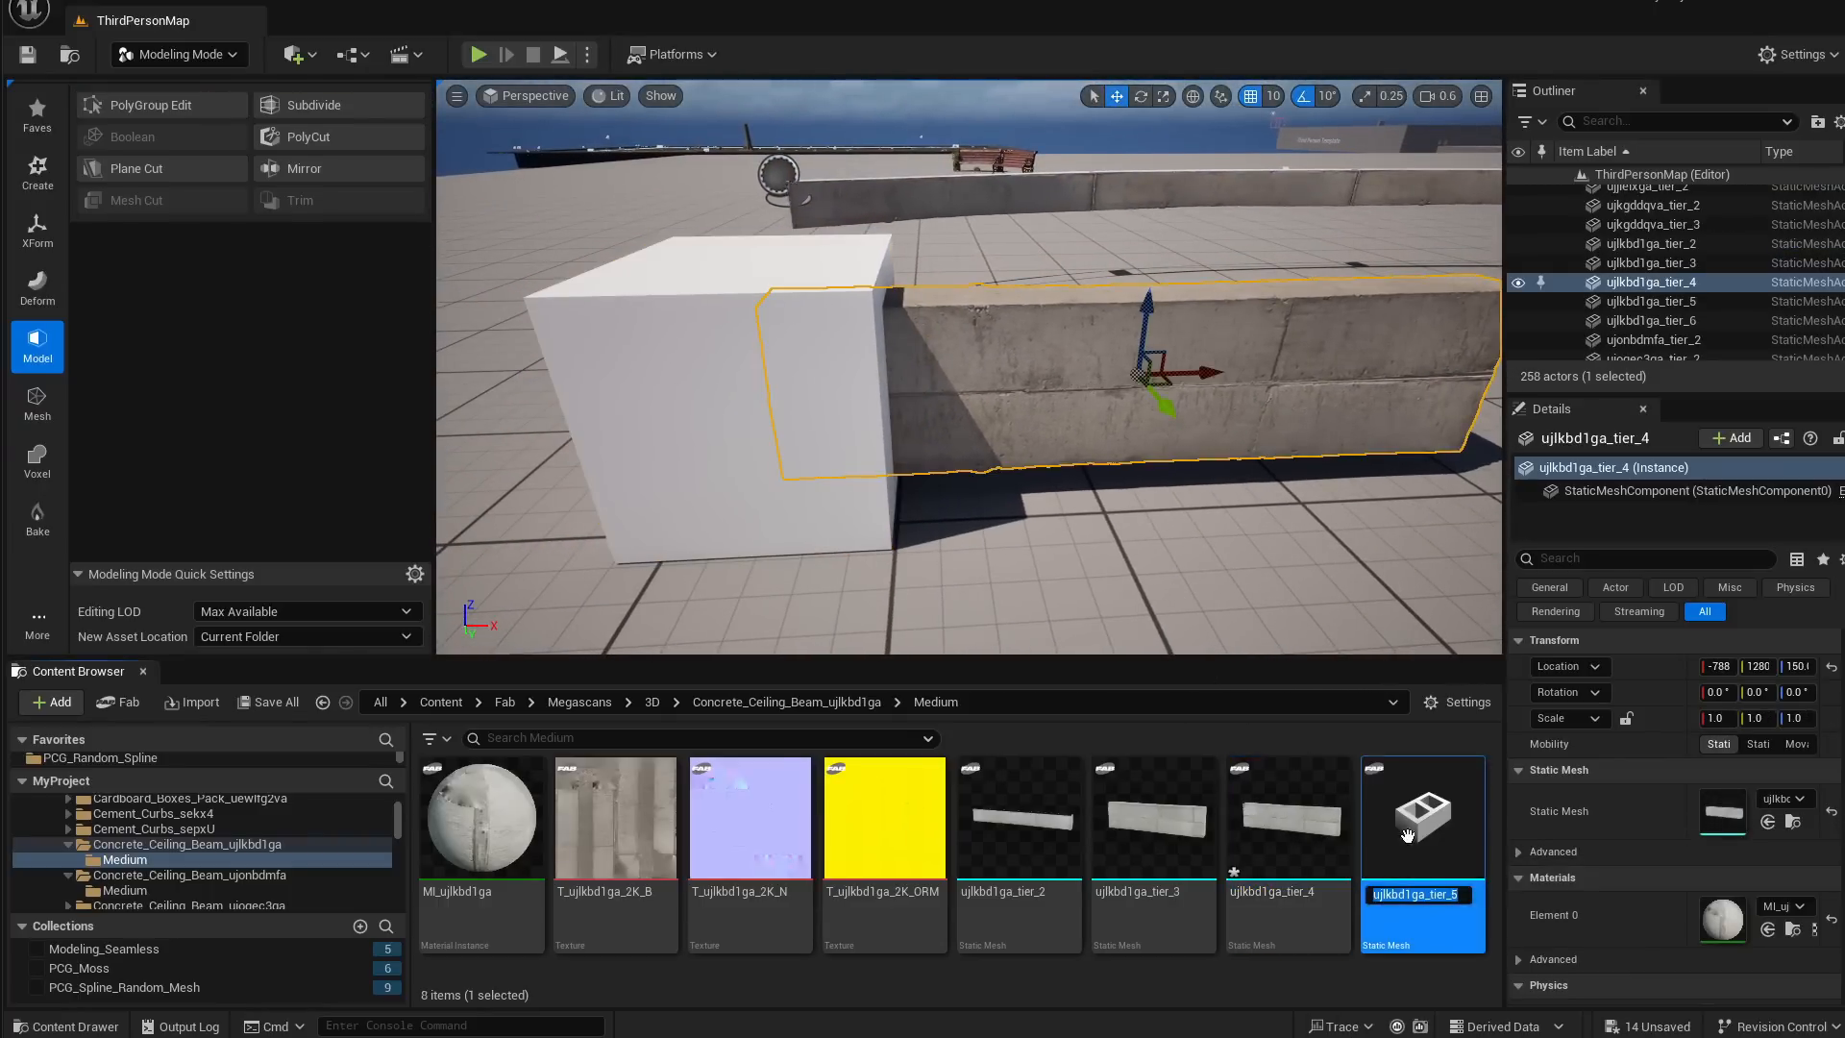
left_click(1309, 820)
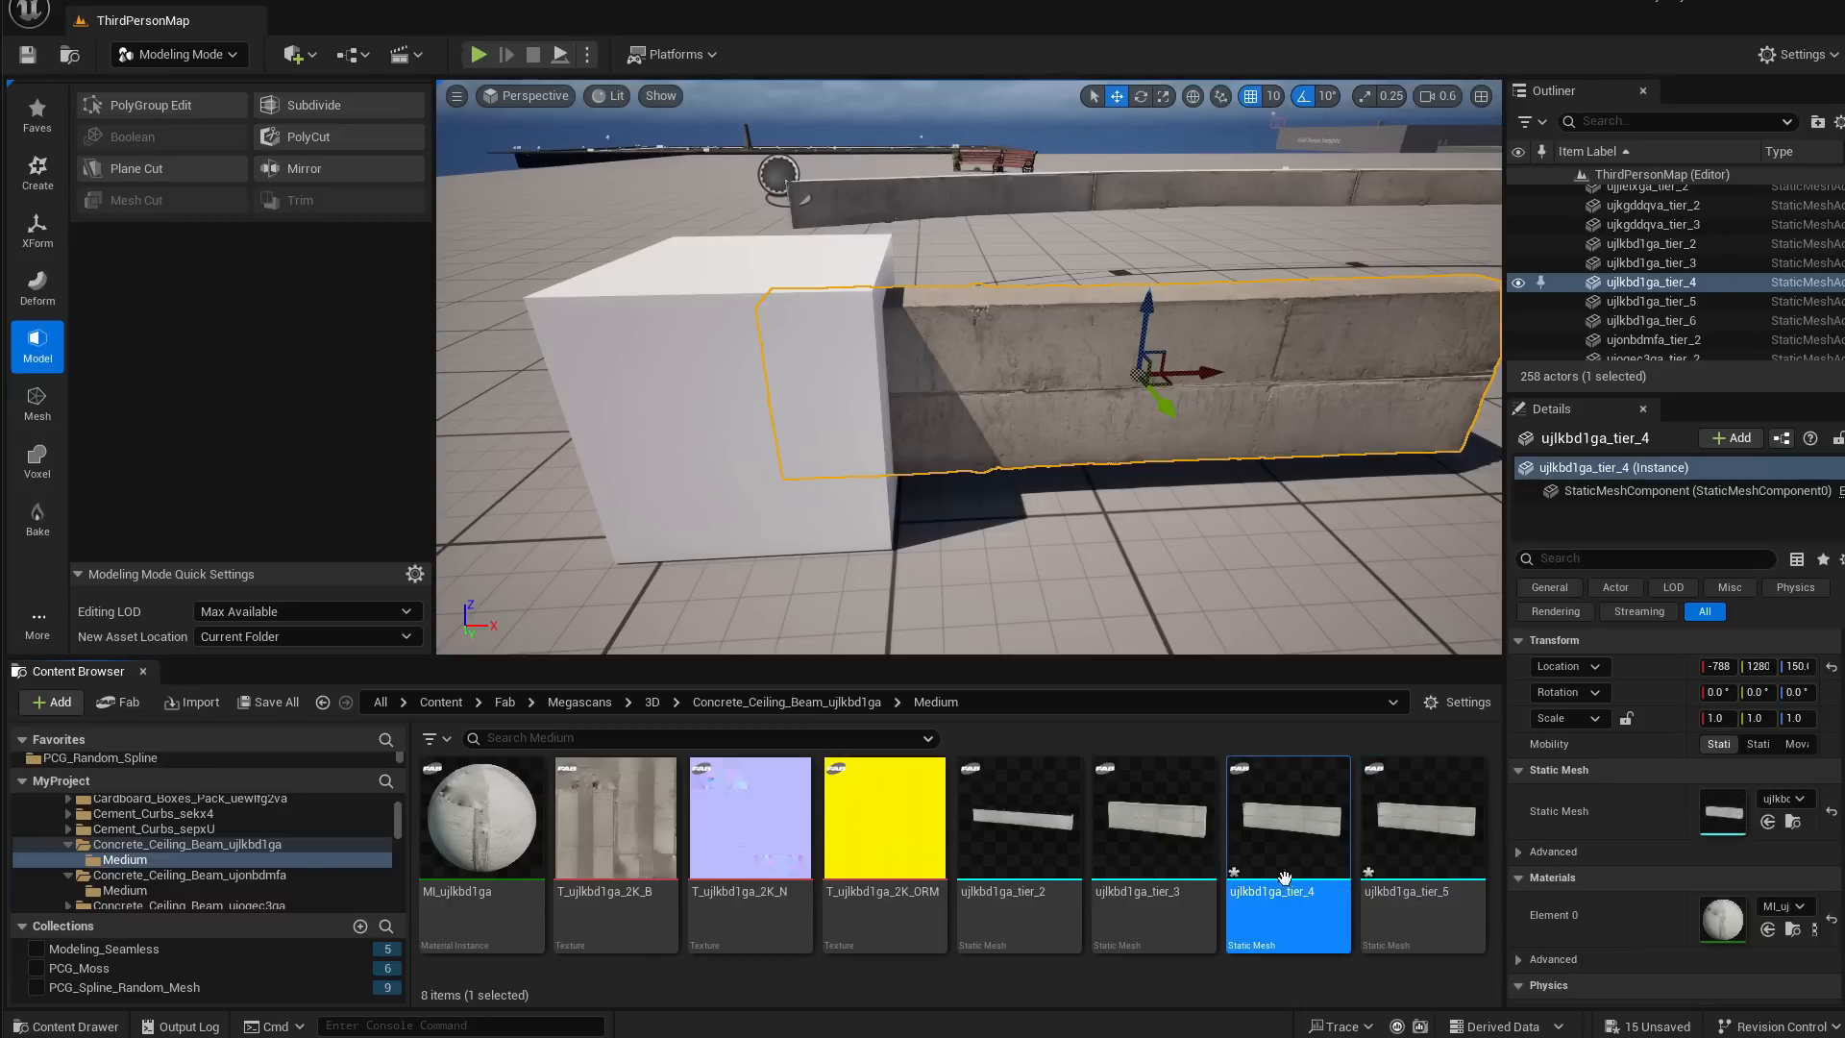
left_click(1394, 848)
Subtract the cube from the merged beam with a Mesh Boolean Difference A - B written to the first input object, ujlkbd1ga_tier_4
mouse_move(1180, 394)
right_mouse_down()
mouse_move(1096, 298)
mouse_move(1143, 413)
mouse_move(1155, 381)
right_mouse_up()
left_click(887, 368)
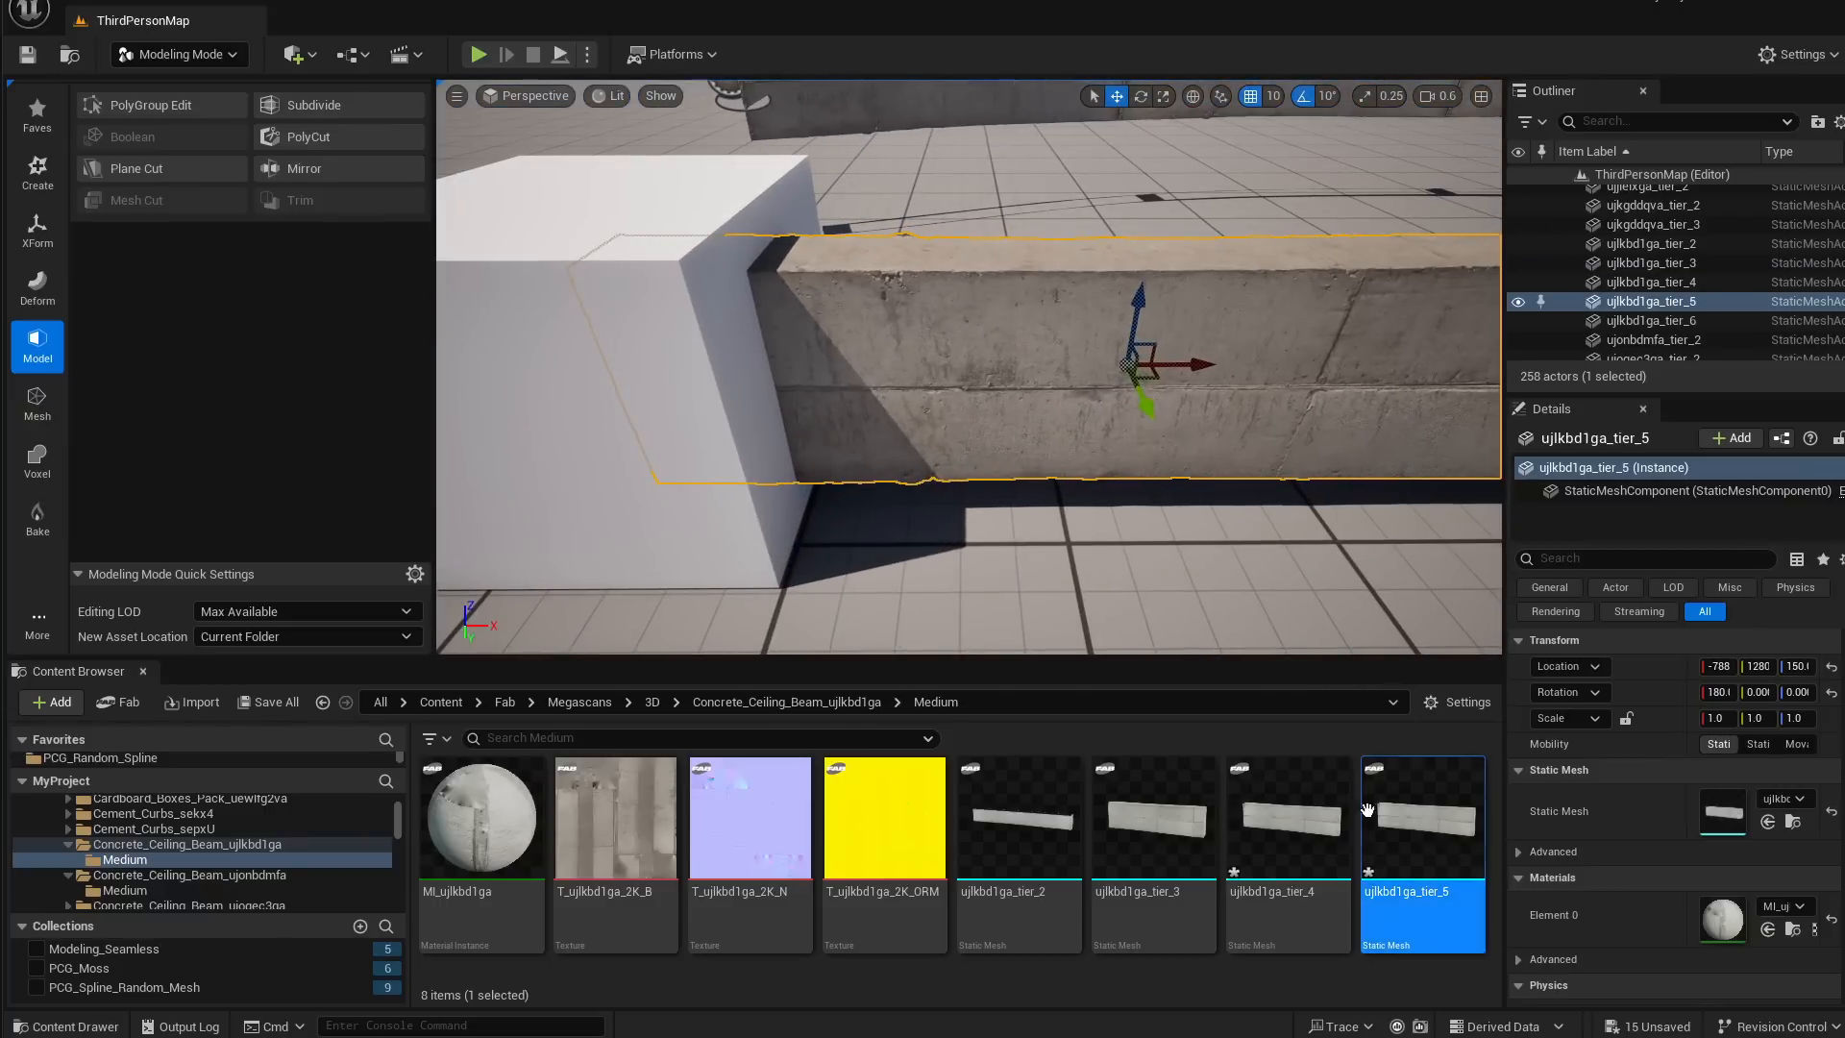
left_click(582, 348, "ctrl")
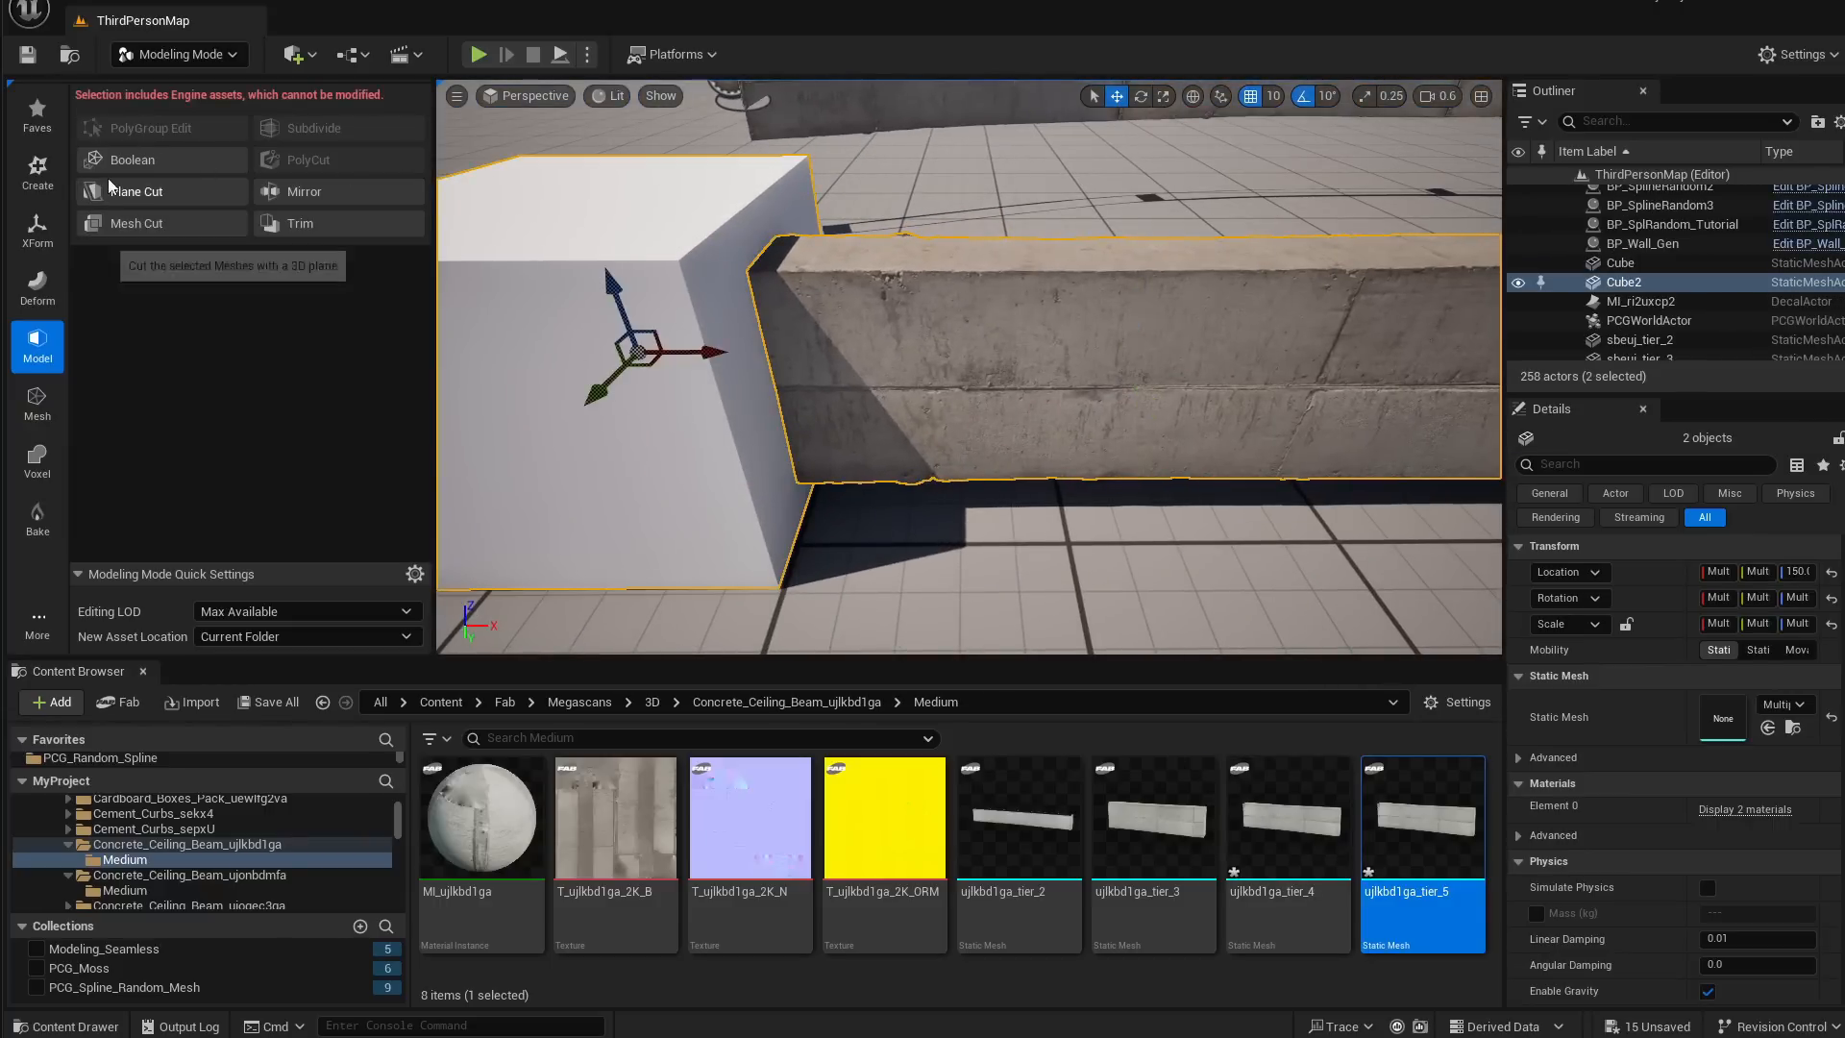
left_click(129, 163)
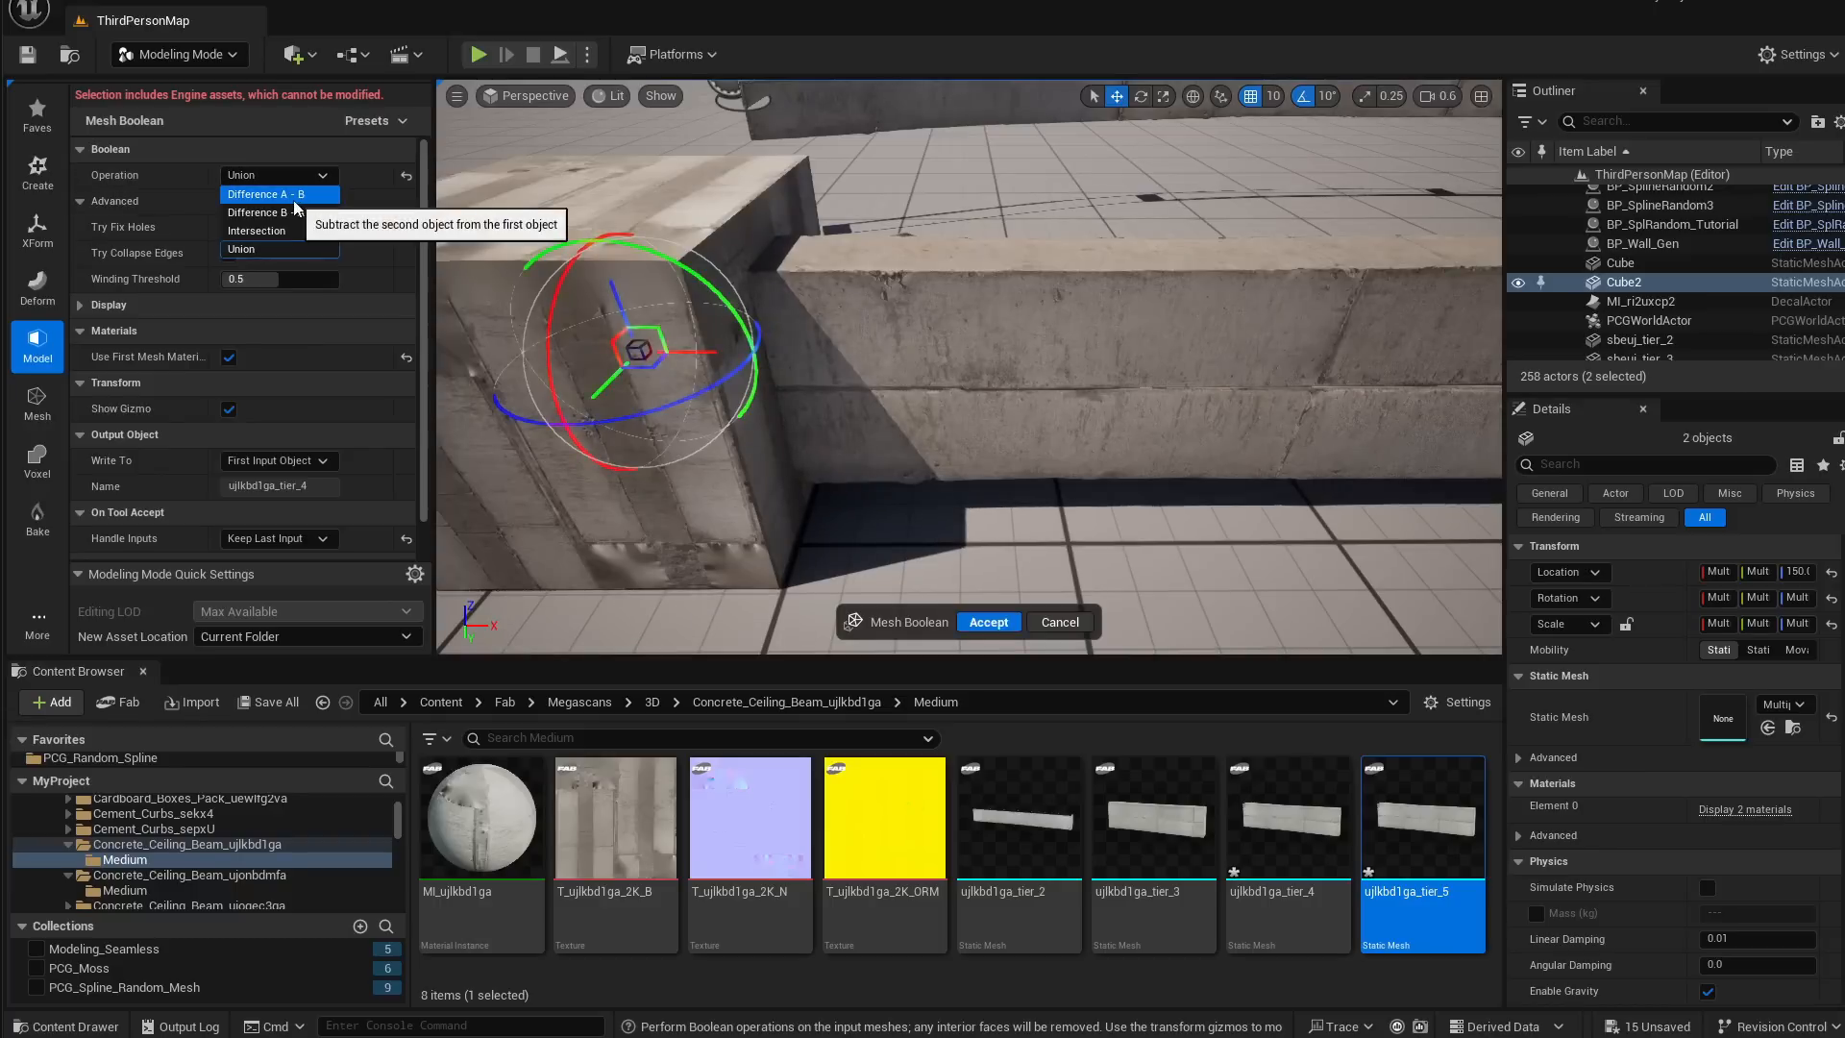
left_click(279, 194)
left_click(991, 622)
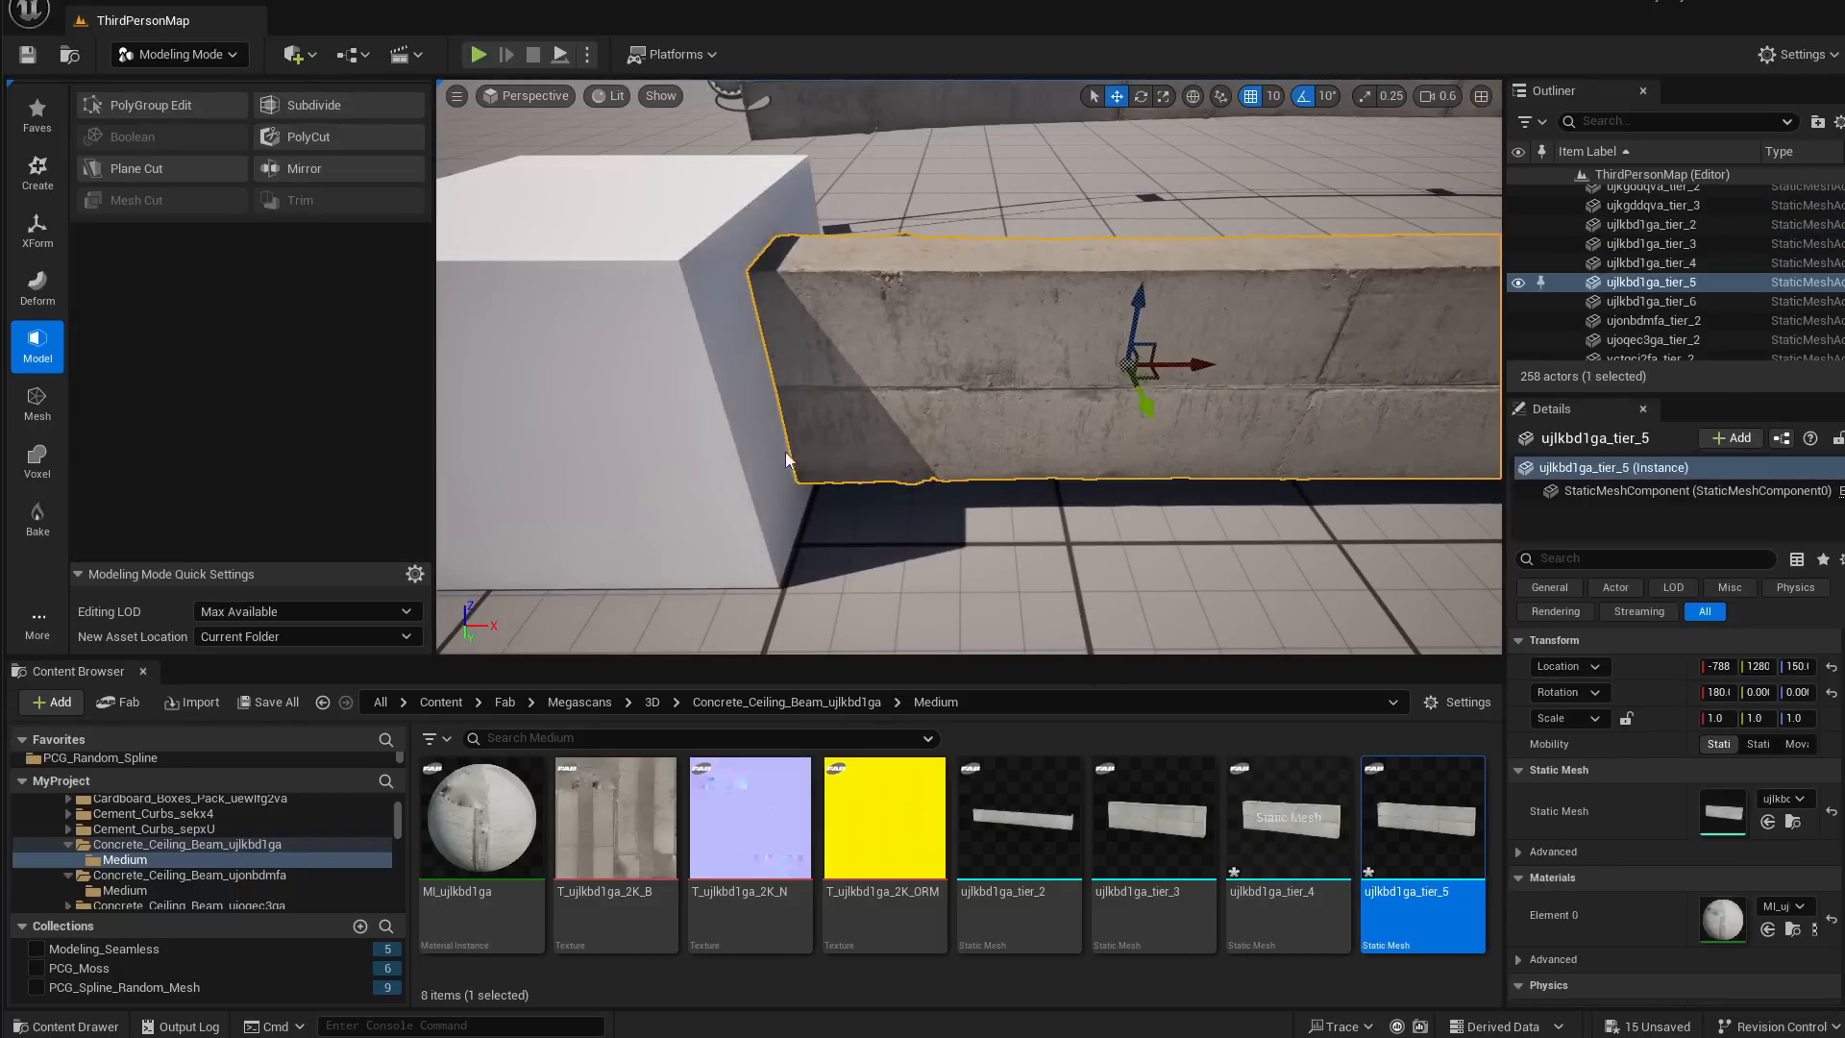
Inspect the trimmed beam end and place test instances of ujlkbd1ga_tier_4 and ujlkbd1ga_tier_5 in front of it for comparison
right_click_drag(762, 370, 762, 370)
key("s")
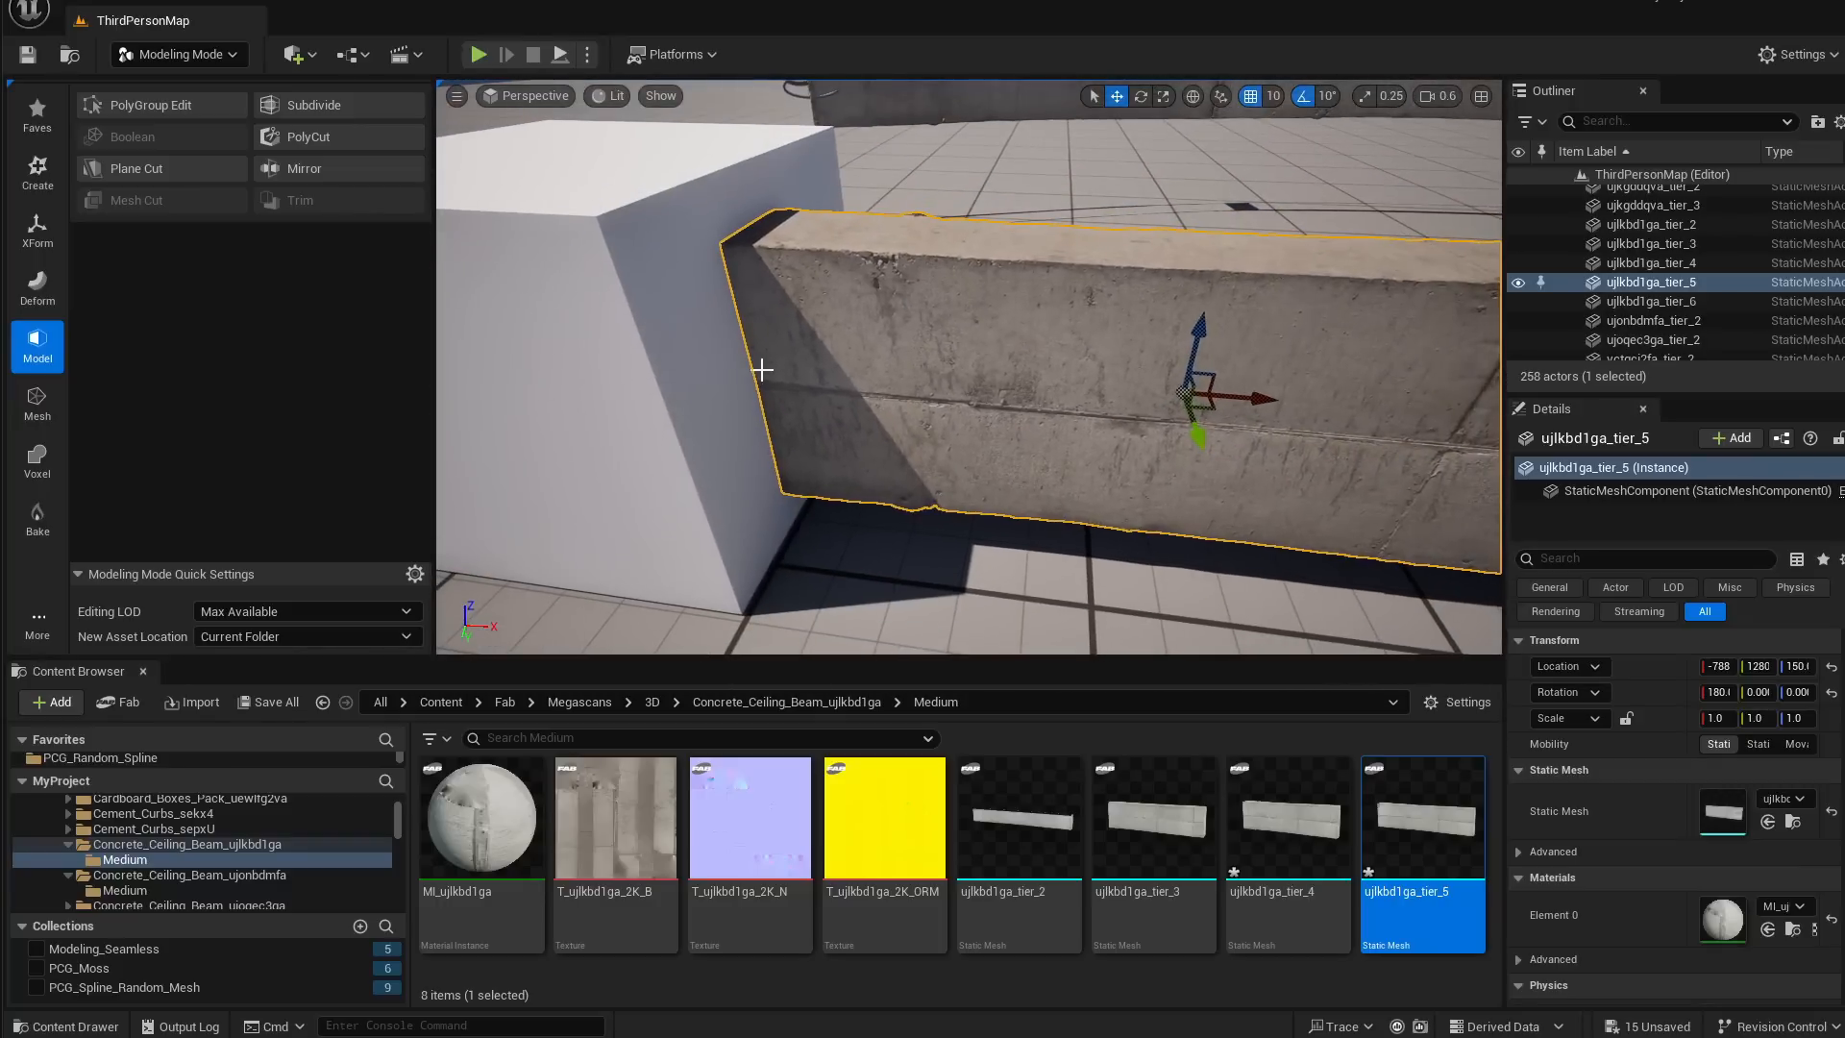
left_click(1062, 435)
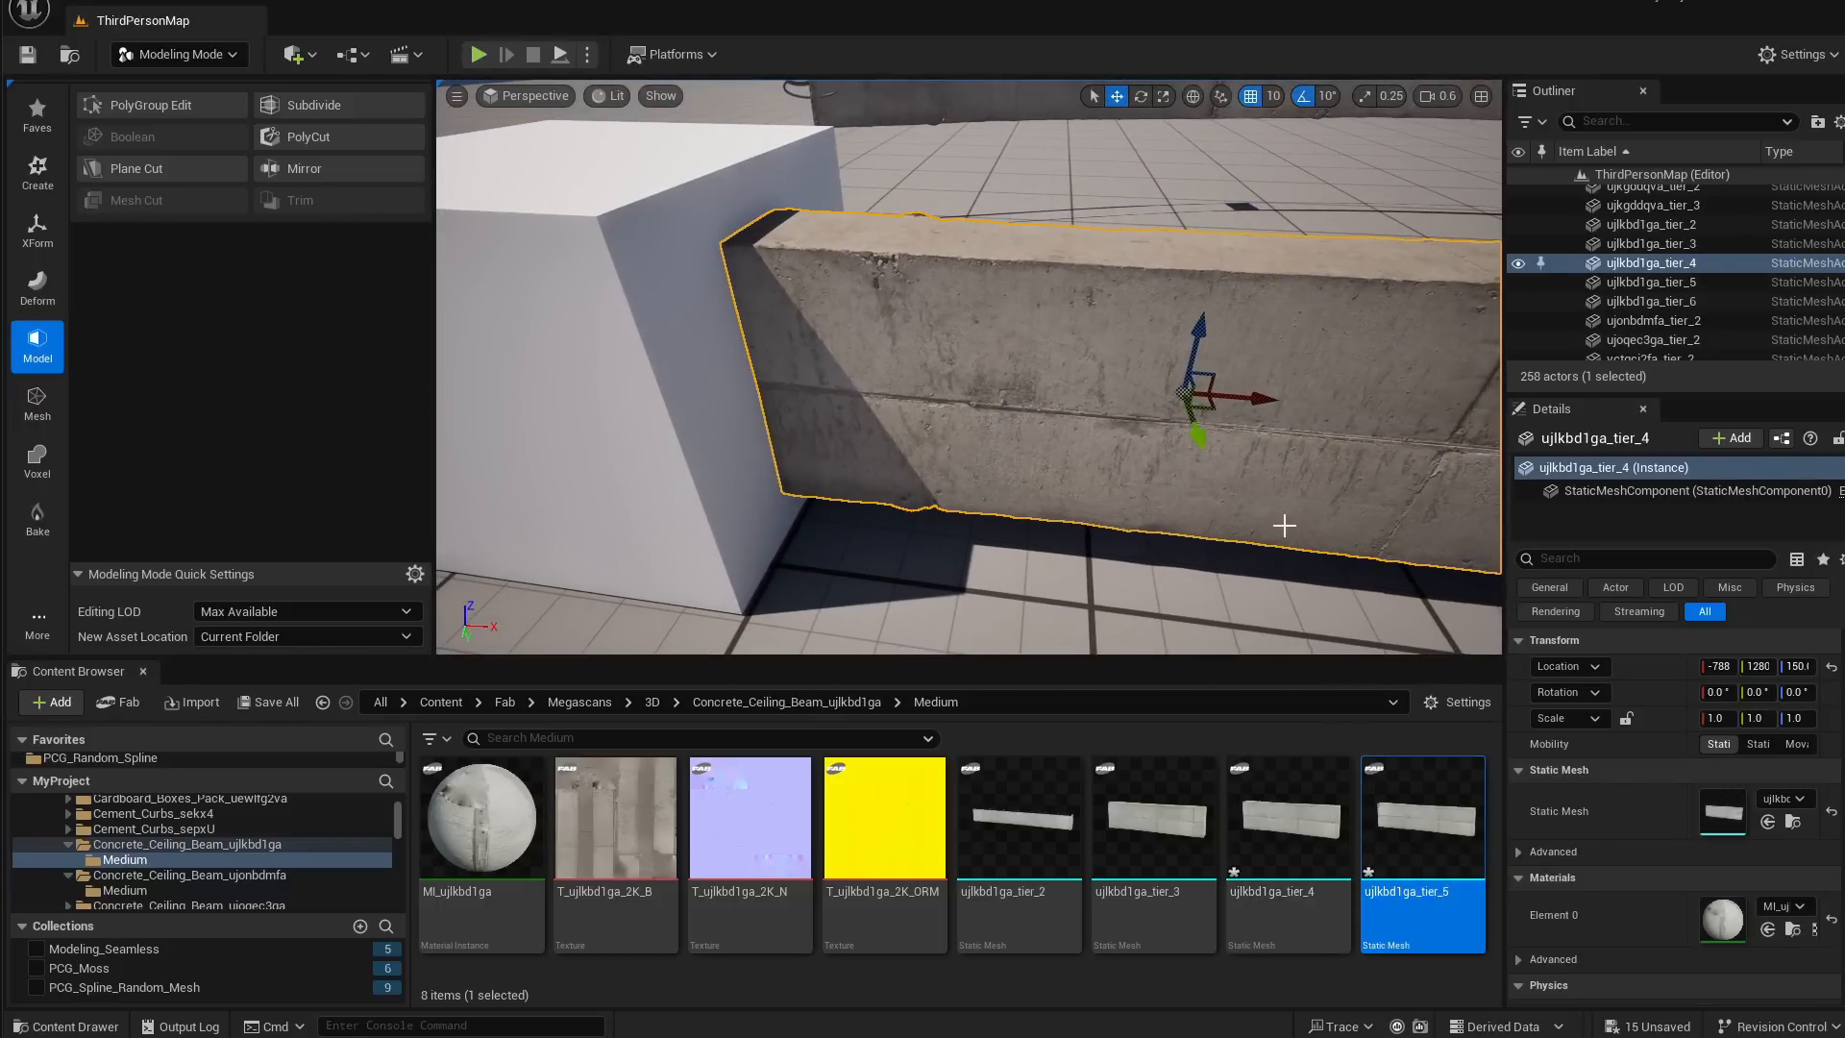
key("s")
right_click_drag(1285, 526, 1285, 526)
key("a")
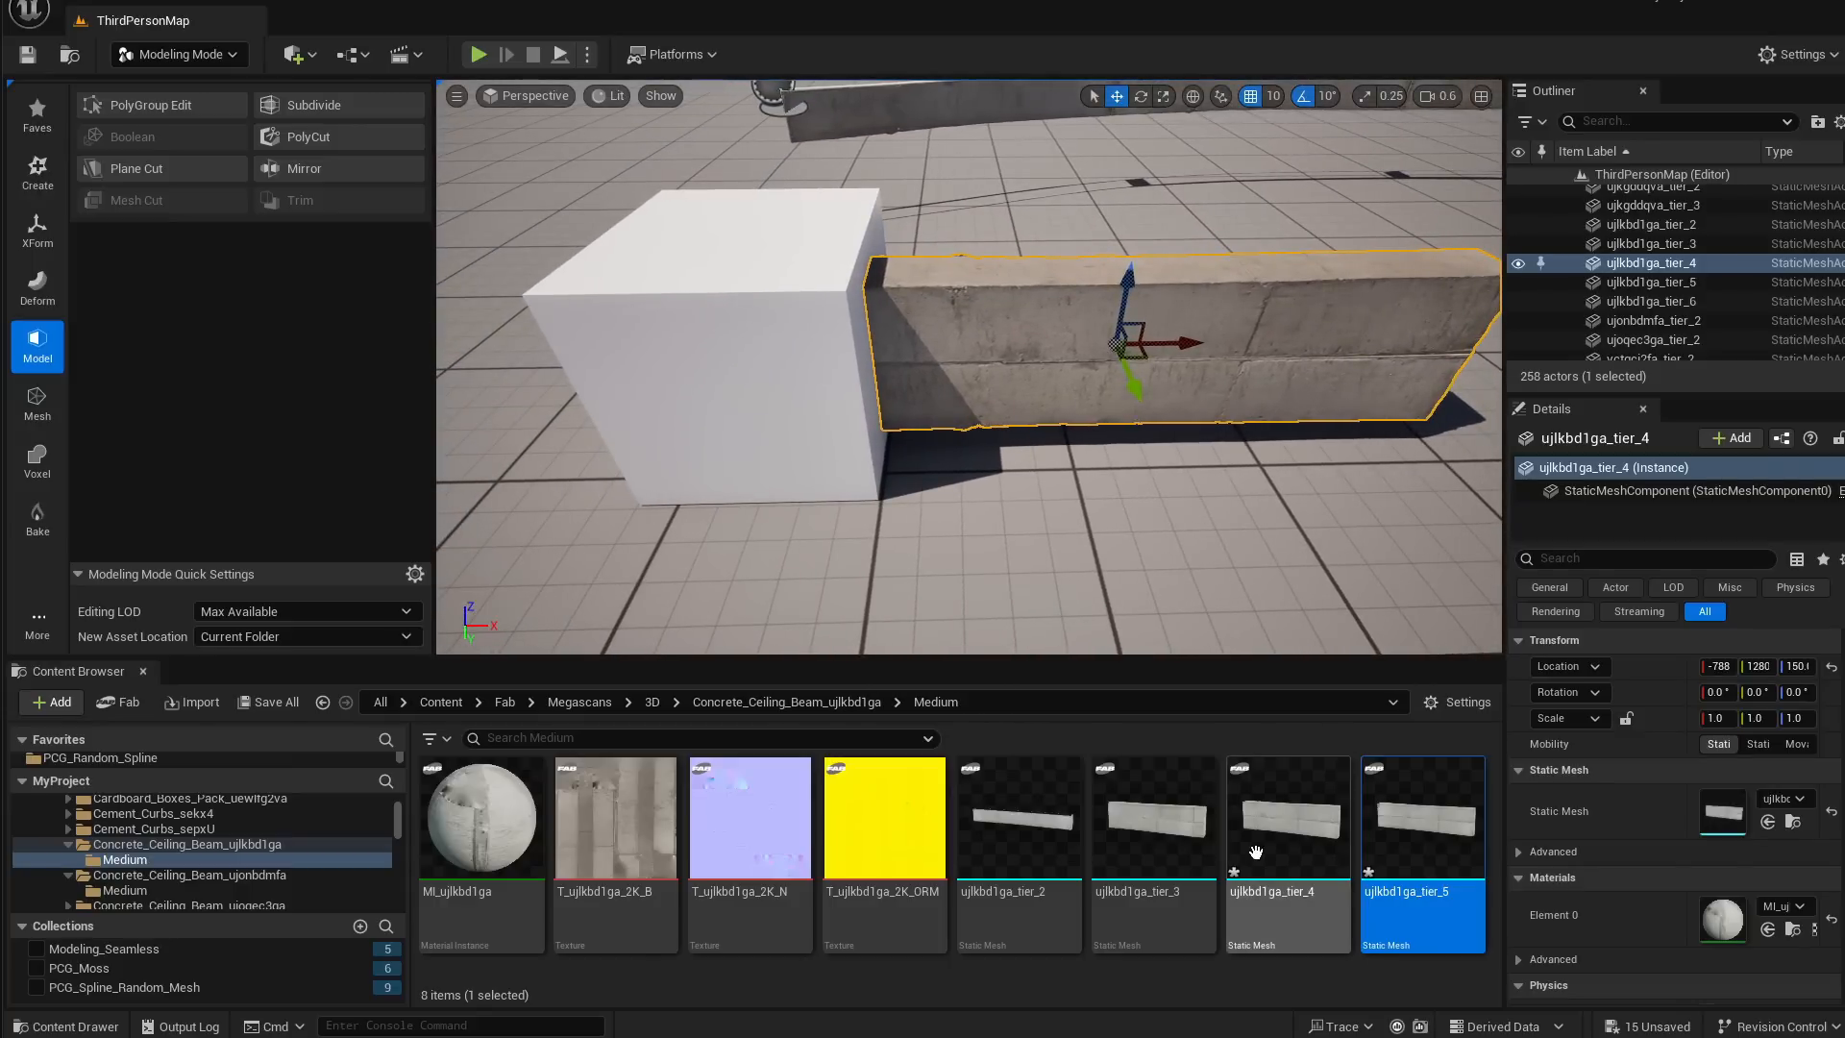
left_click_drag(1256, 852, 1035, 539)
right_click_drag(1034, 539, 1083, 585)
key("a")
left_click_drag(1423, 817, 1180, 495)
right_click_drag(1180, 495, 1180, 495)
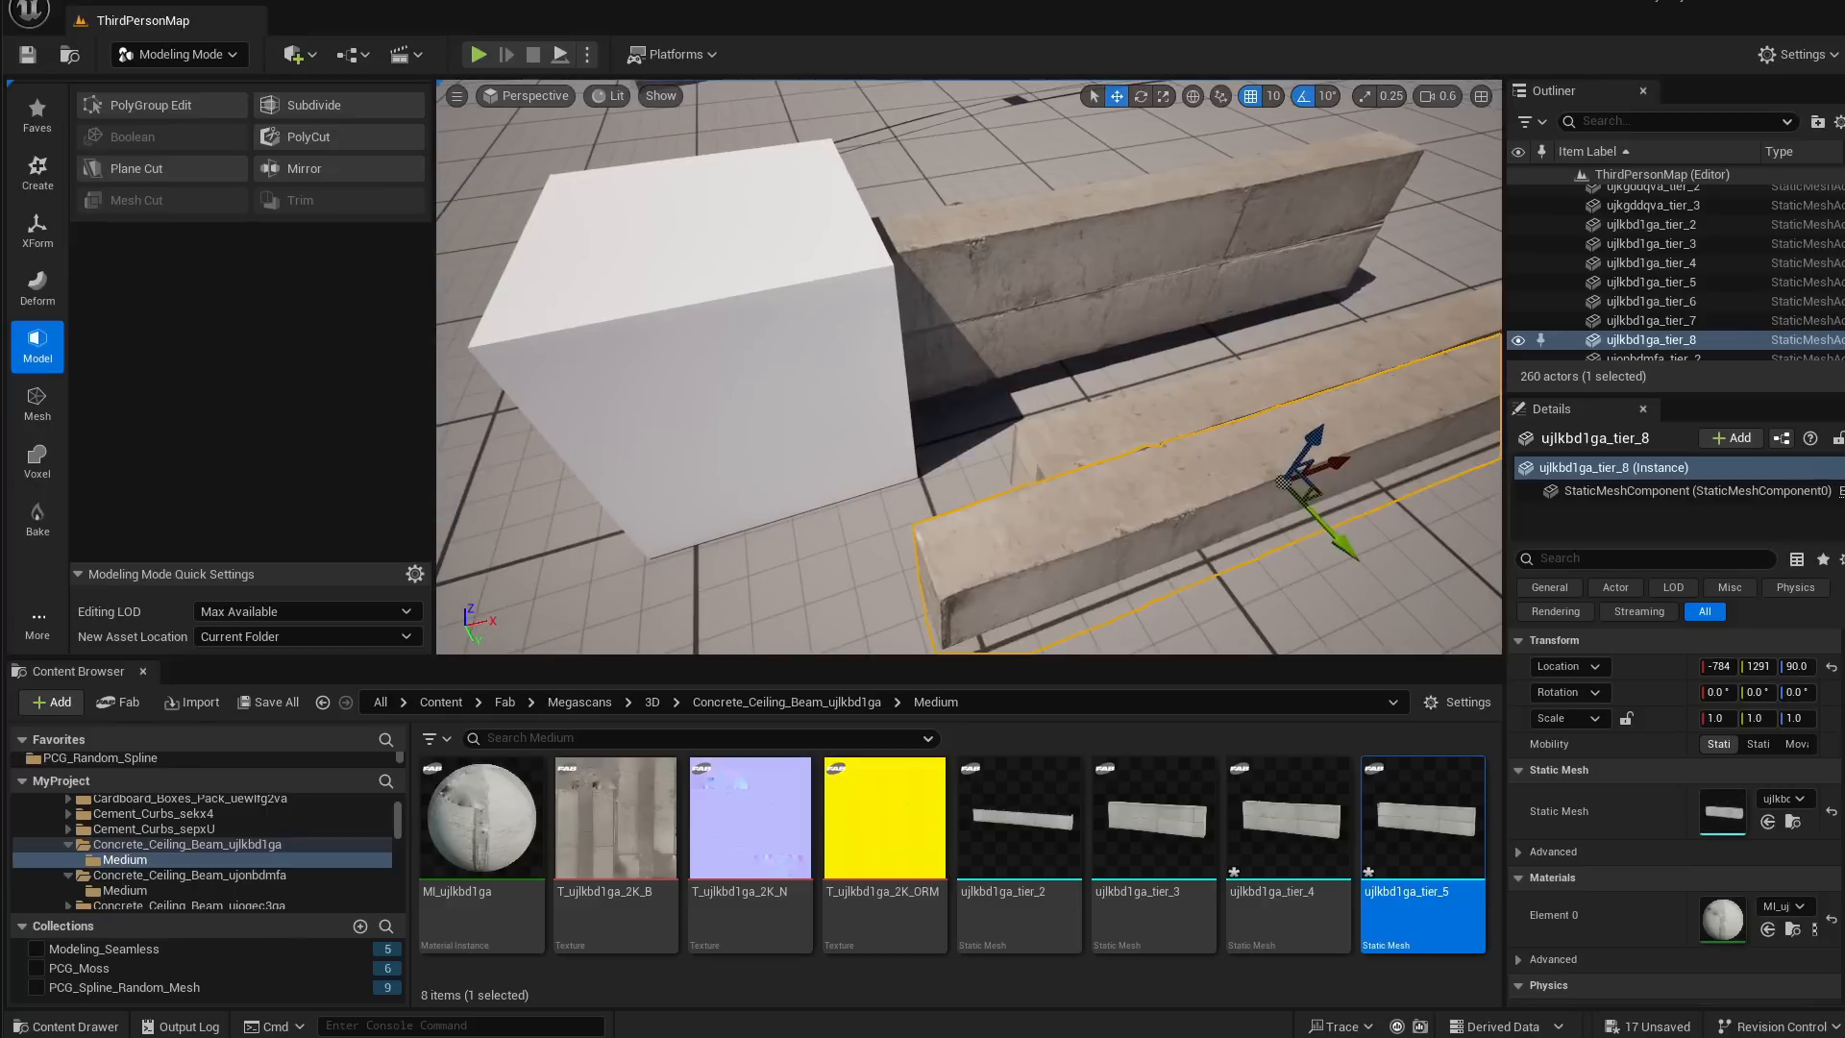
Delete both test beam instances from the level
left_click(1125, 460)
left_click_drag(1241, 770, 1195, 373)
key("Delete")
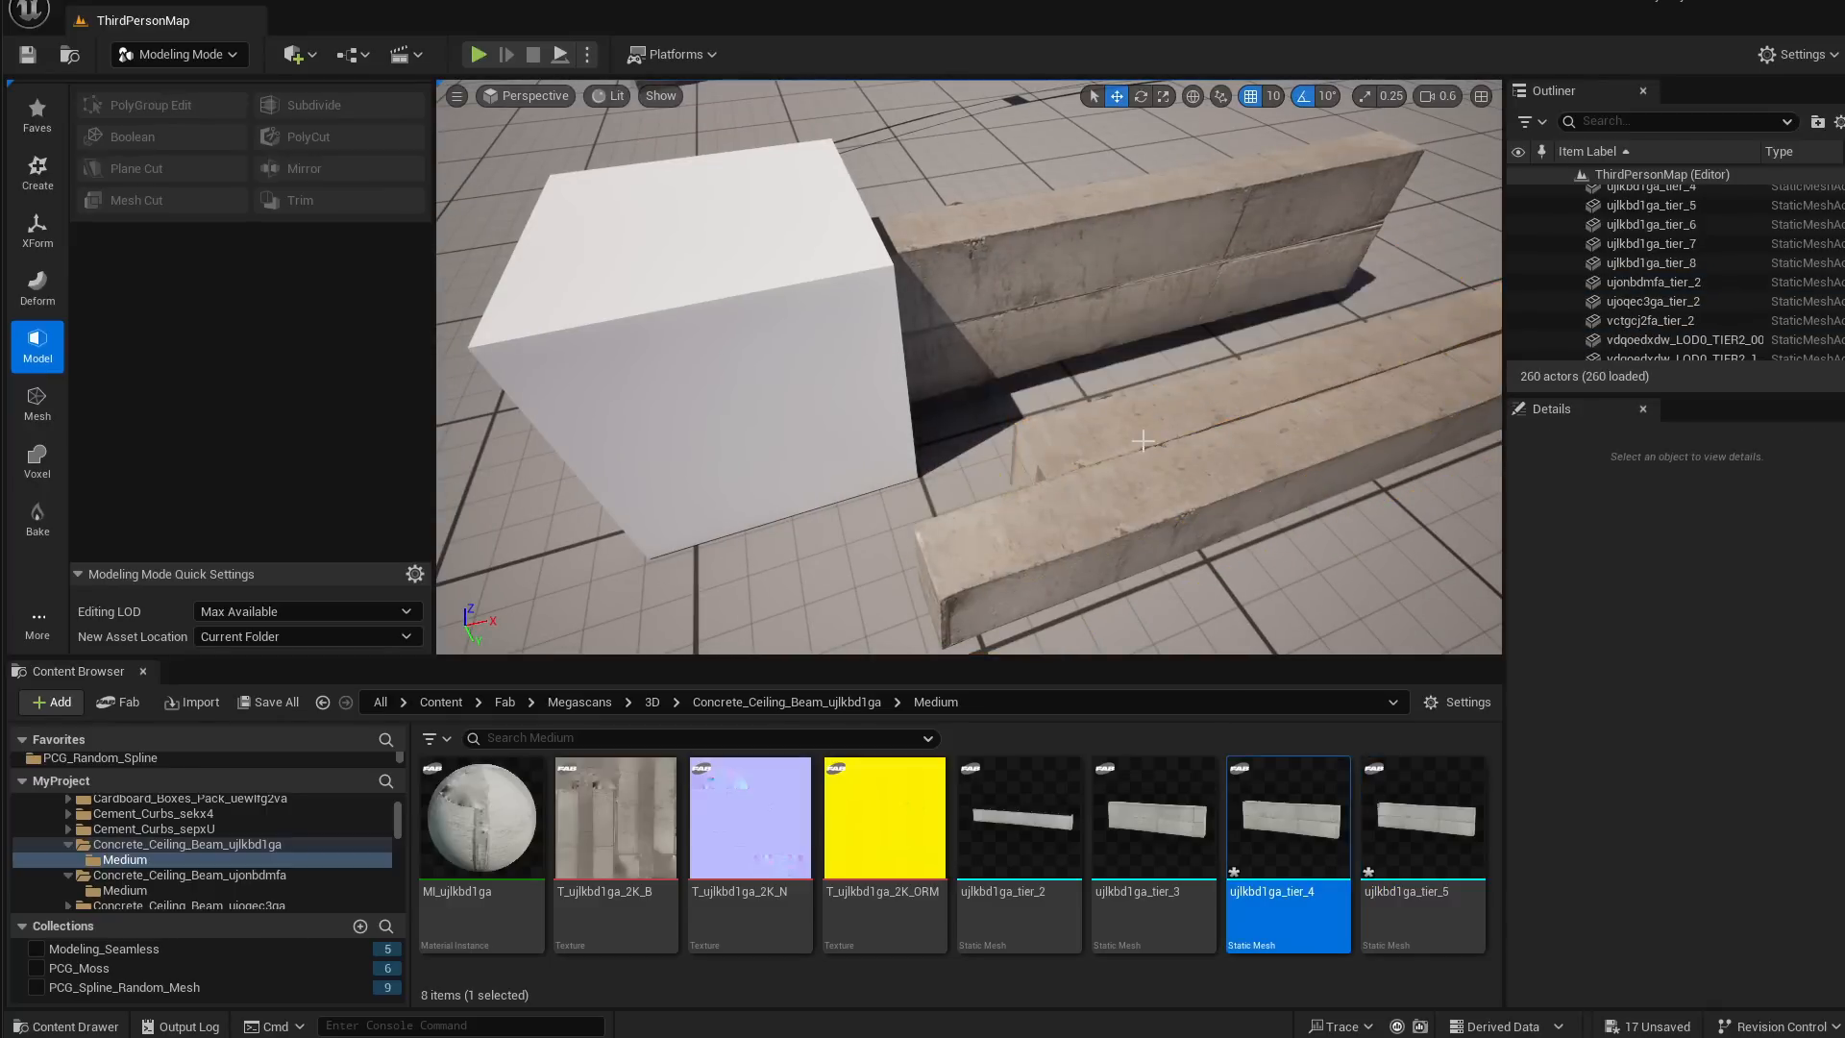
left_click(1144, 509)
key("Delete")
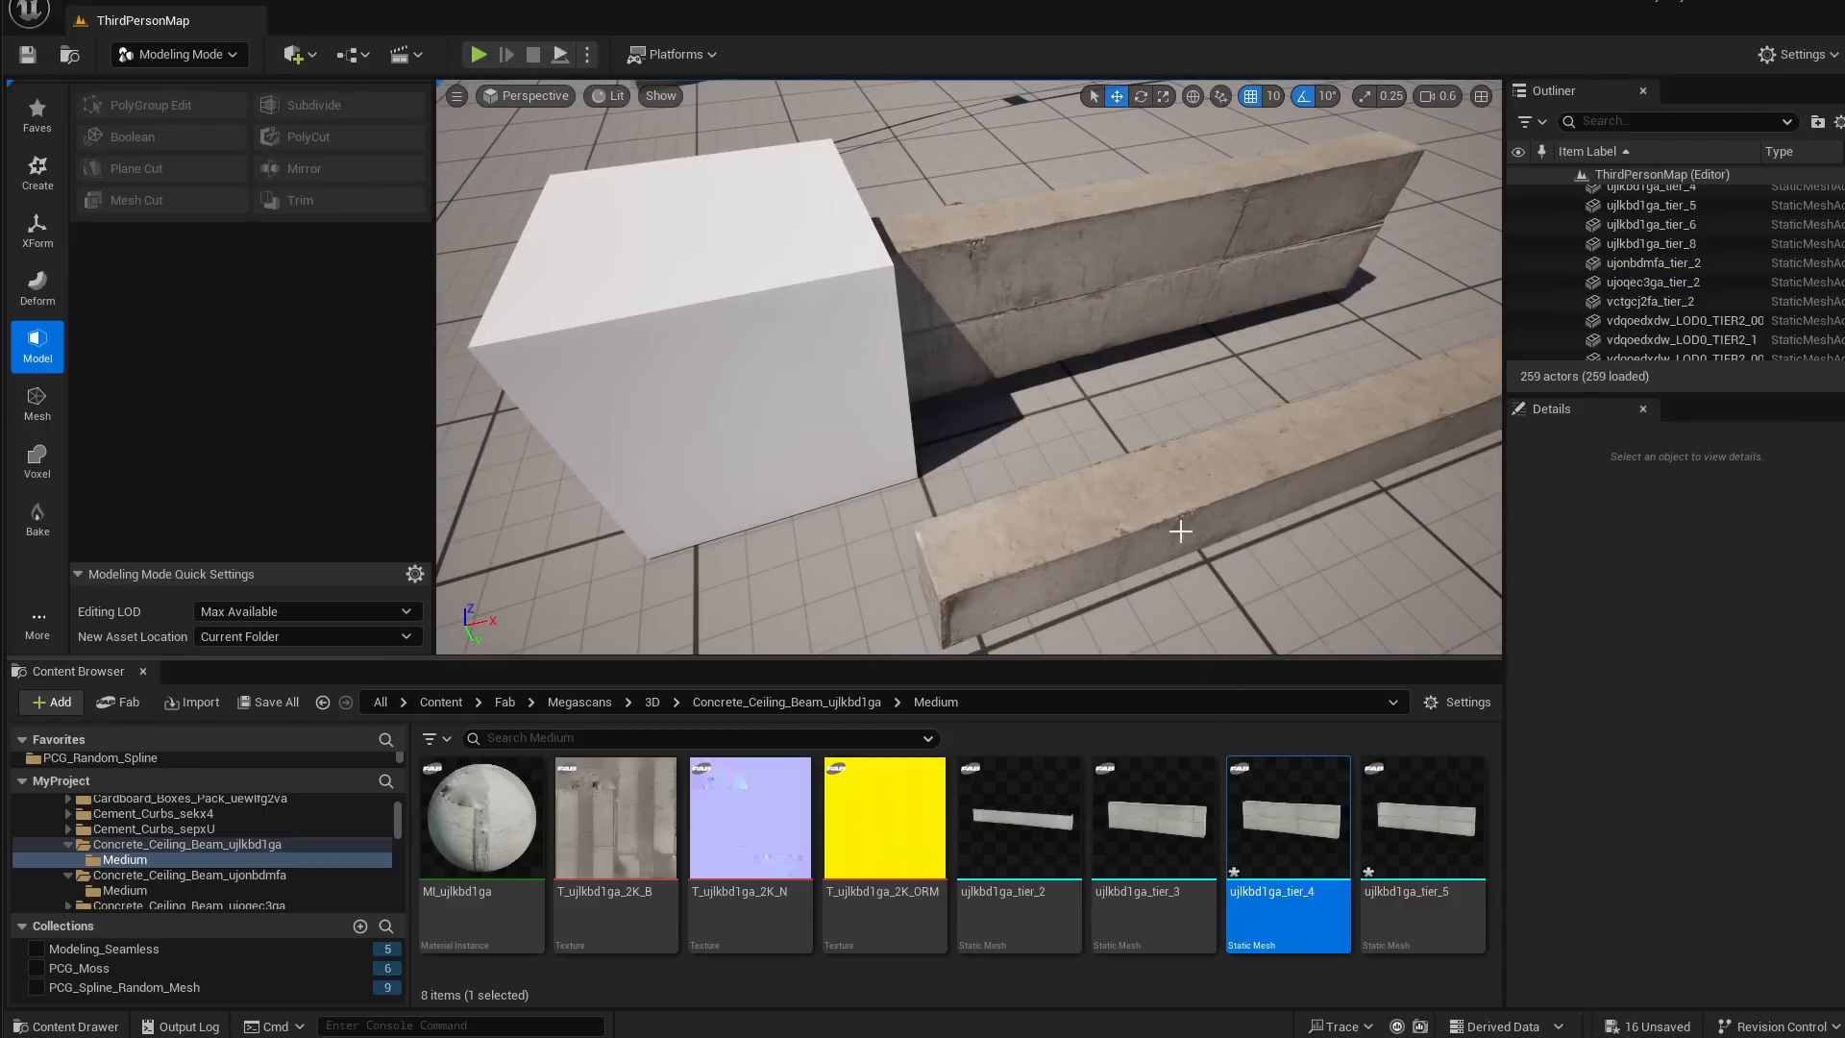
left_click(1169, 519)
key("Delete")
Assign the duplicated ujlkbd1ga_tier_5 mesh to the beam actor that meets the cube
right_click_drag(1169, 519, 1169, 519)
key("w")
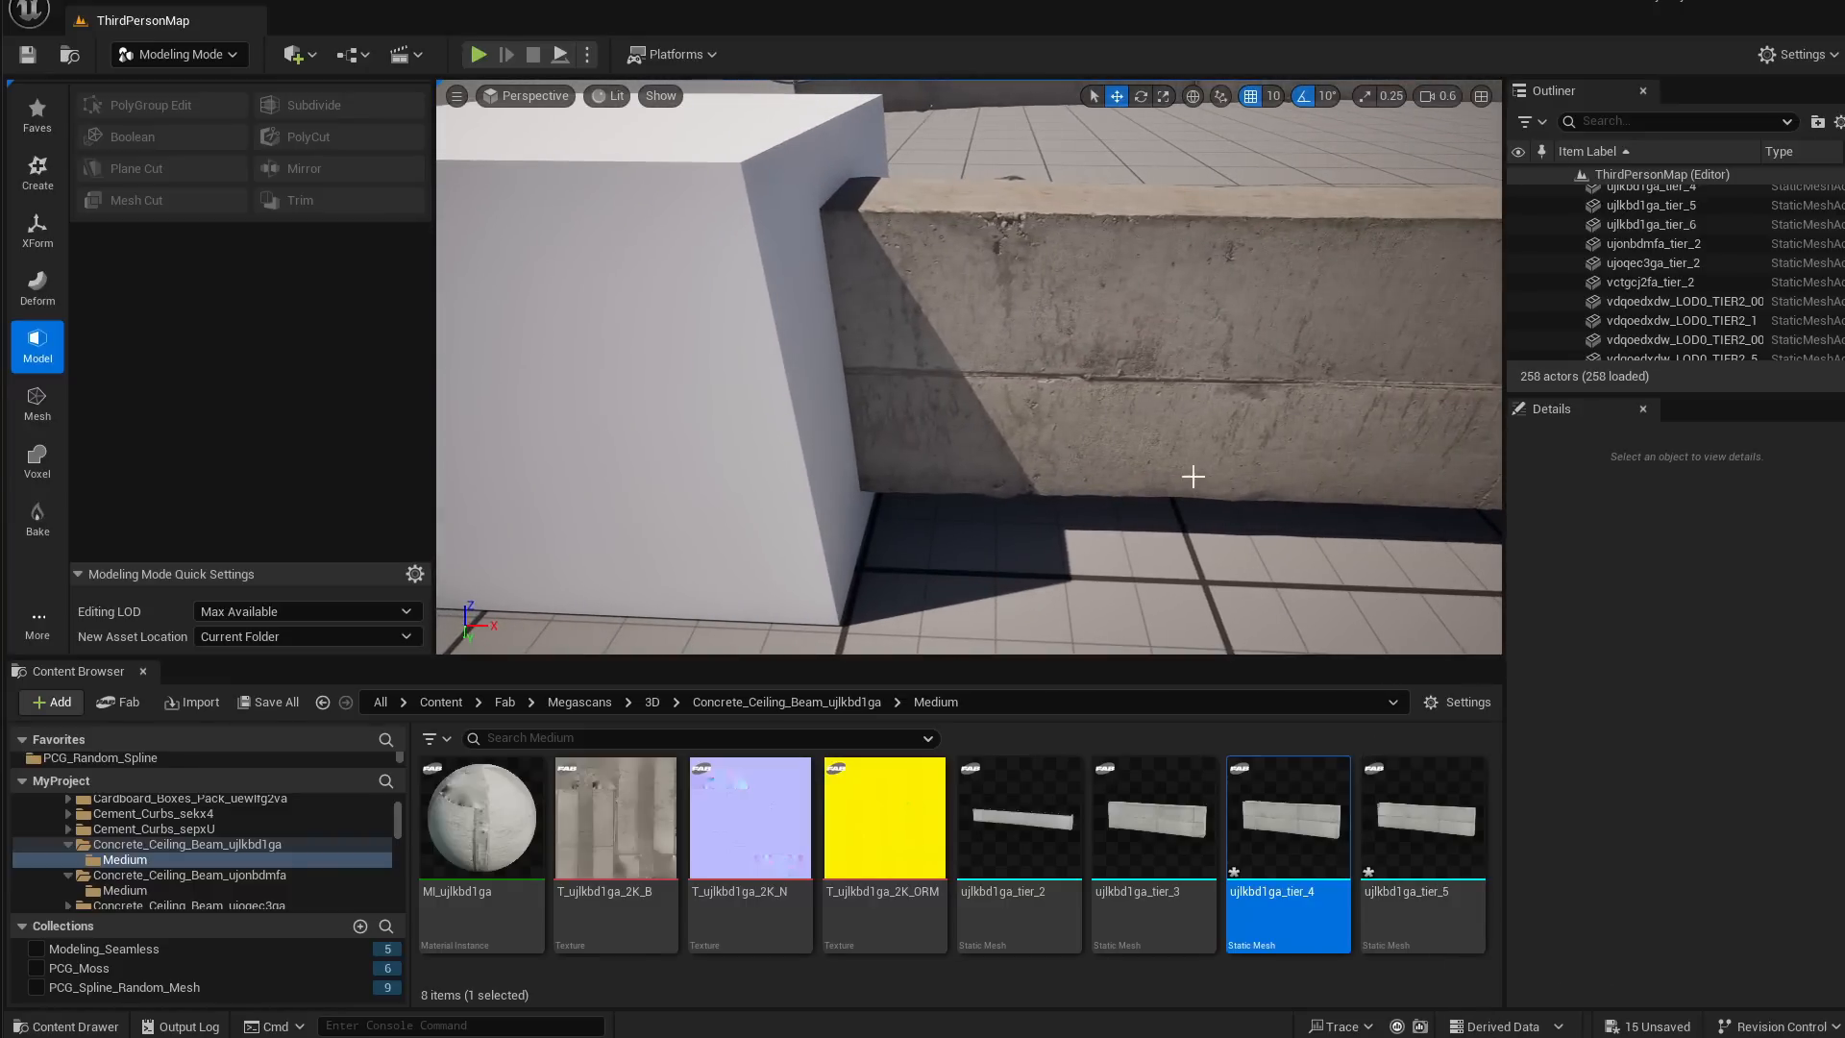
left_click(1190, 477)
left_click_drag(1390, 807, 1722, 809)
Cut out the beam's end piece with a Mesh Boolean Intersection against the cube, written to the first input object, ujlkbd1ga_tier_5
right_click_drag(1279, 461, 1278, 461)
key("a")
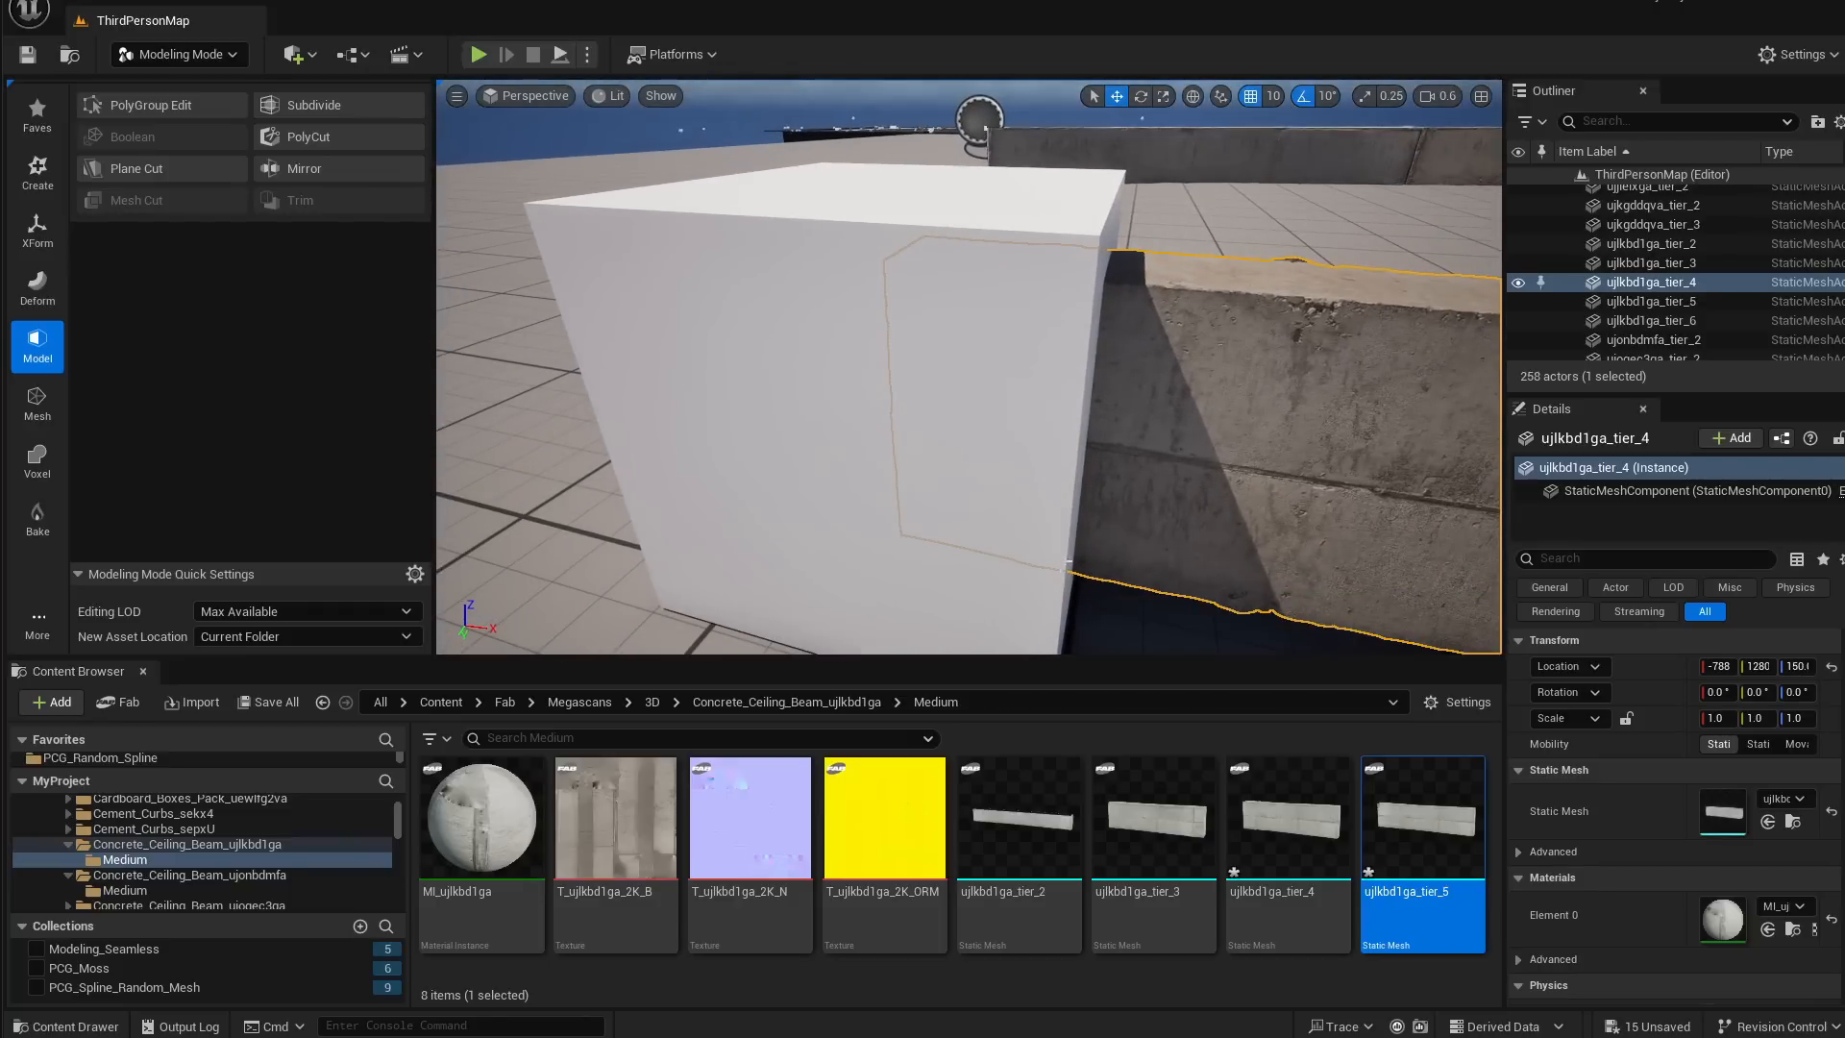
right_click_drag(881, 261, 977, 260)
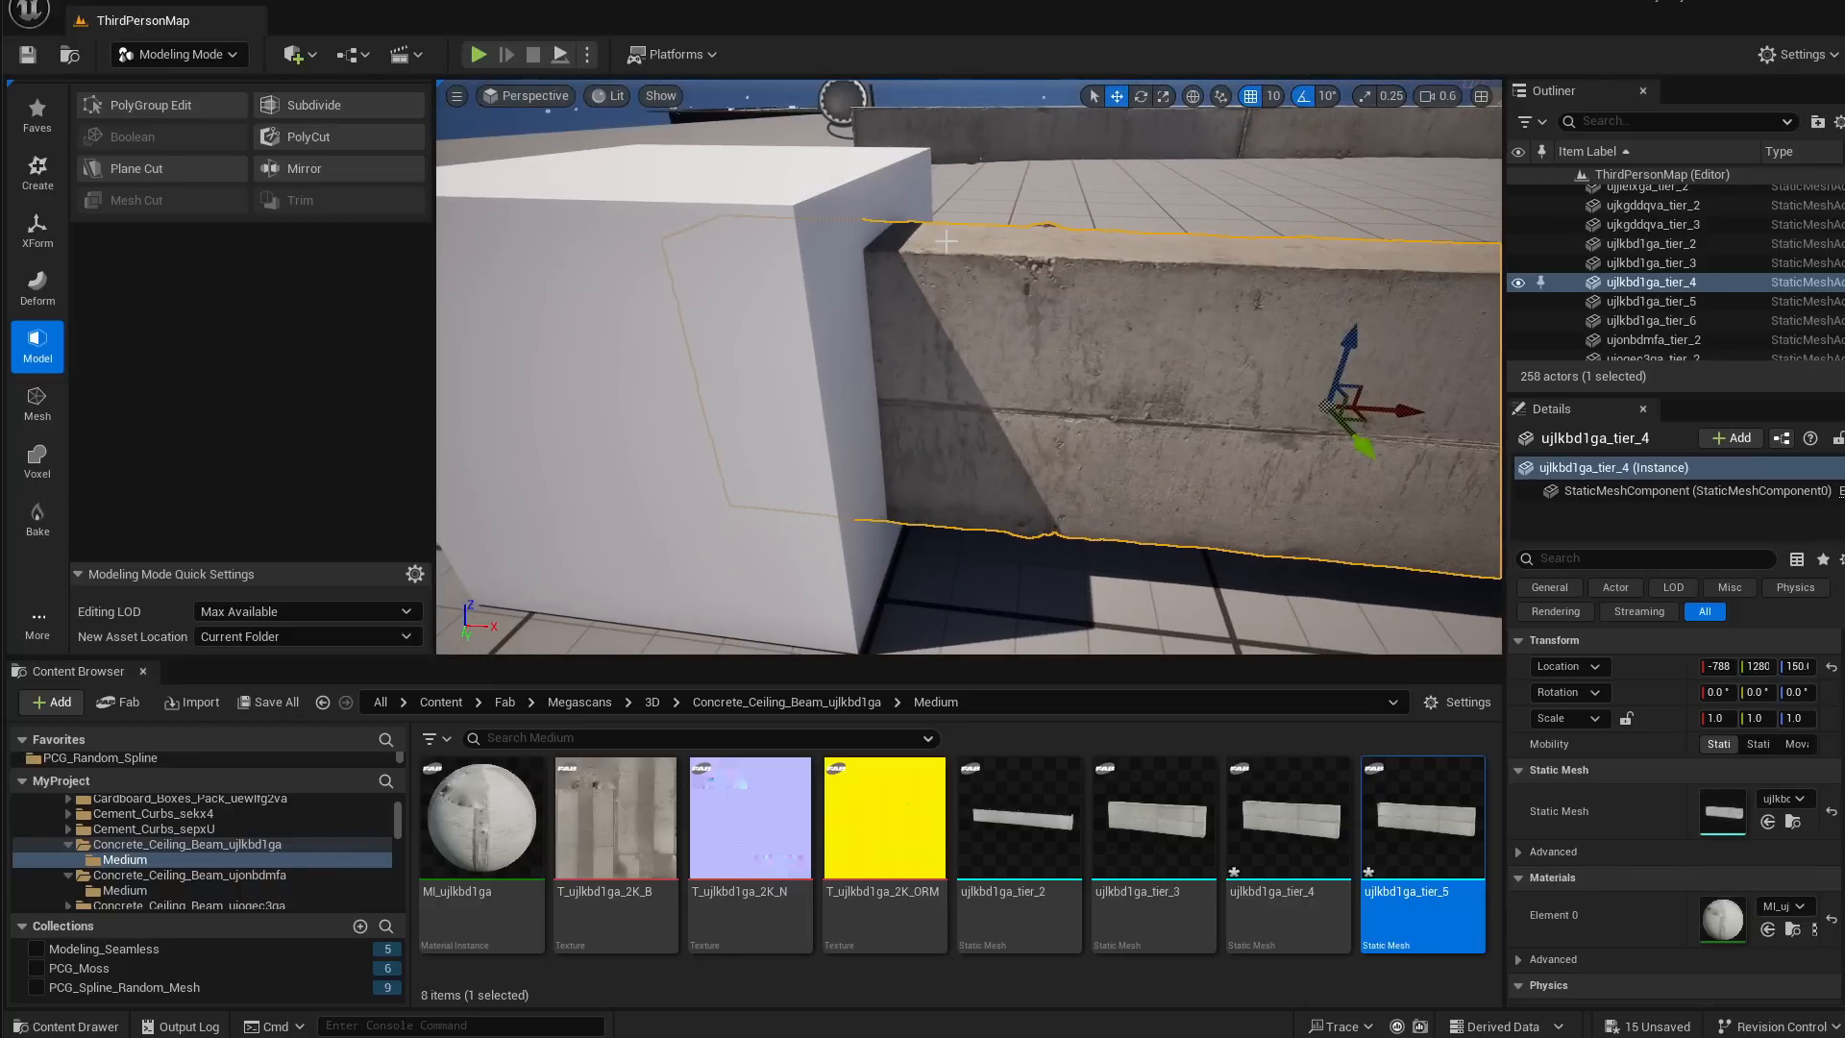
right_click_drag(887, 218, 887, 218)
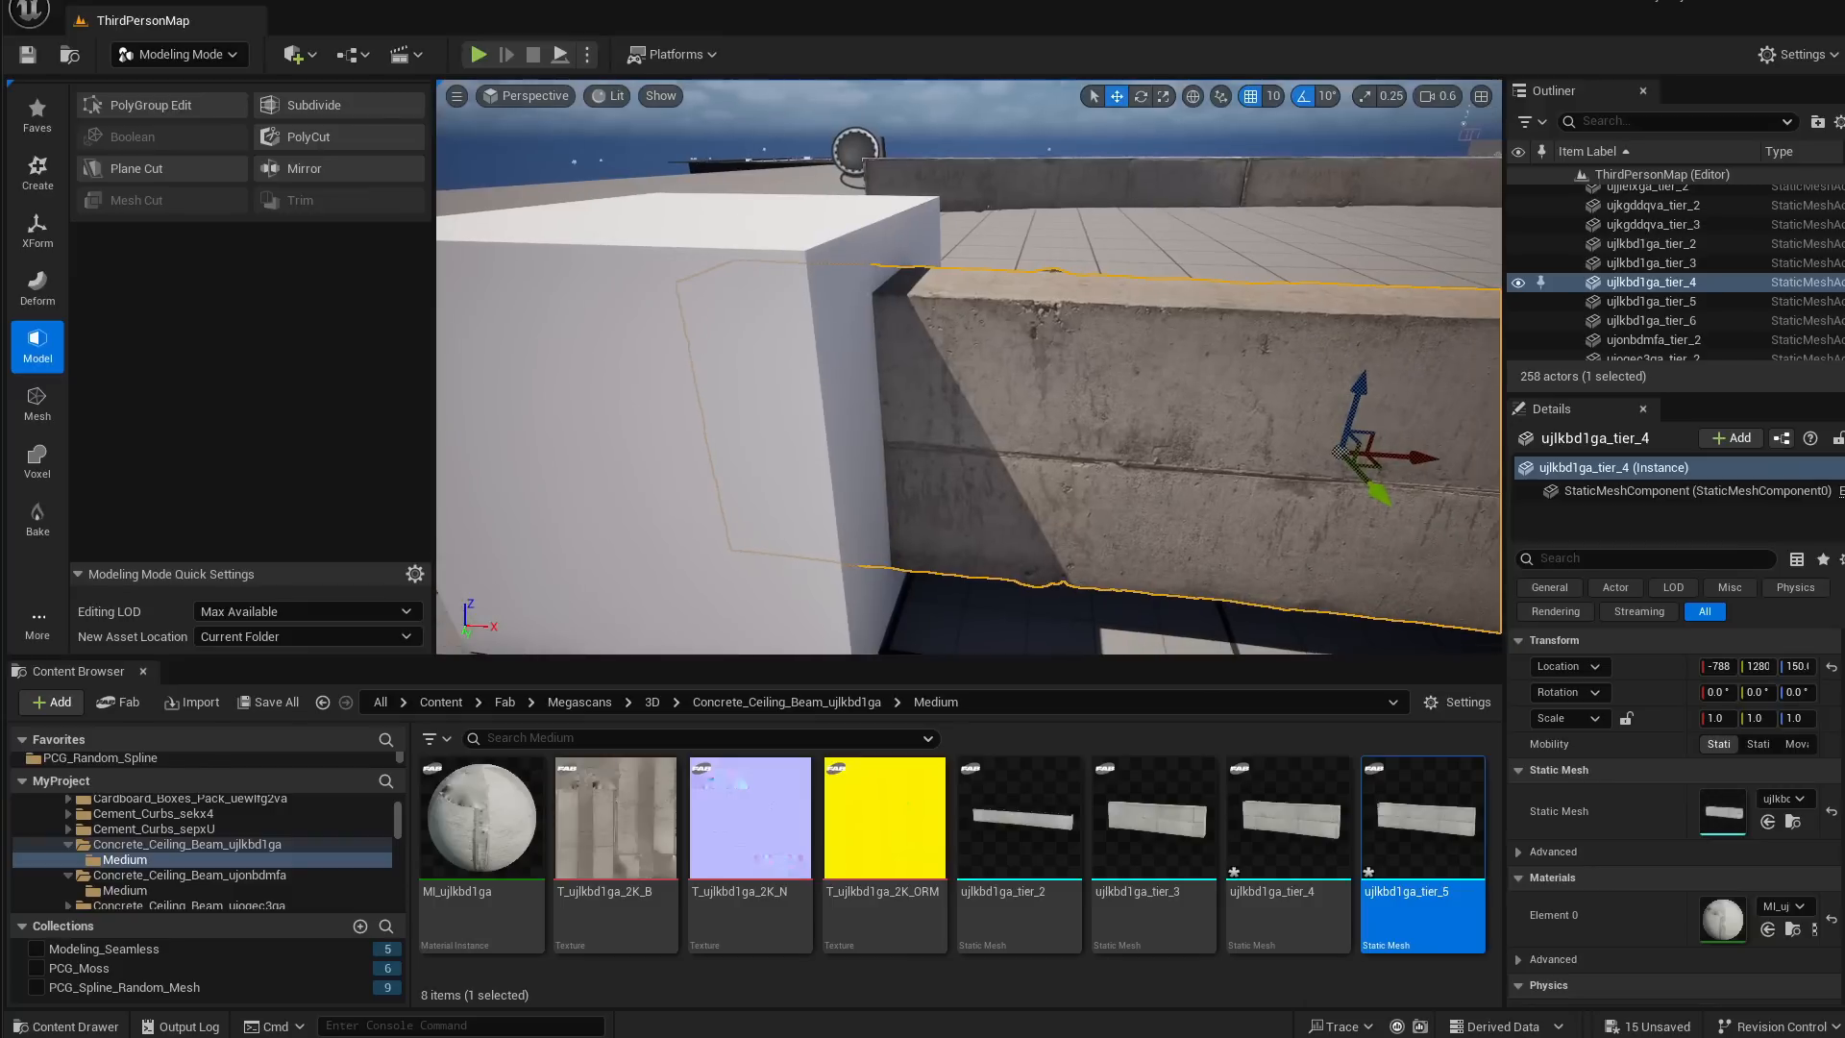
left_click(601, 471, "ctrl")
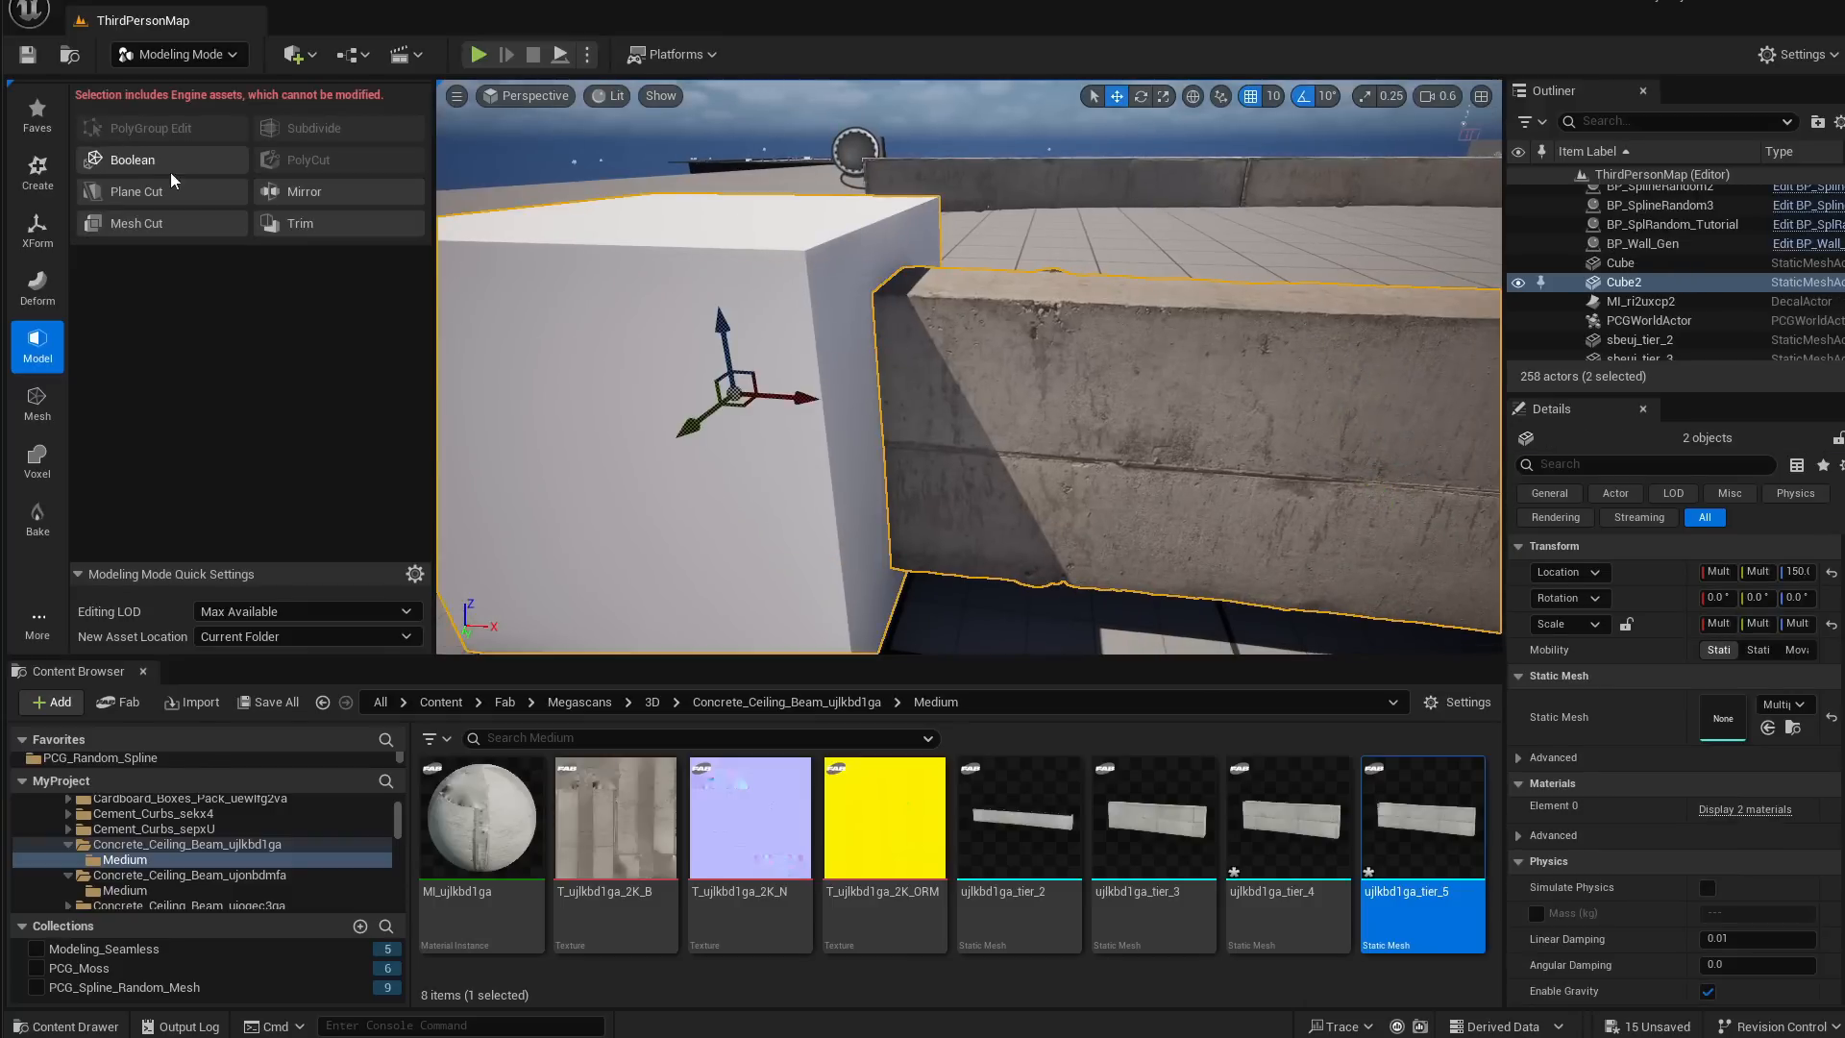
left_click(116, 162)
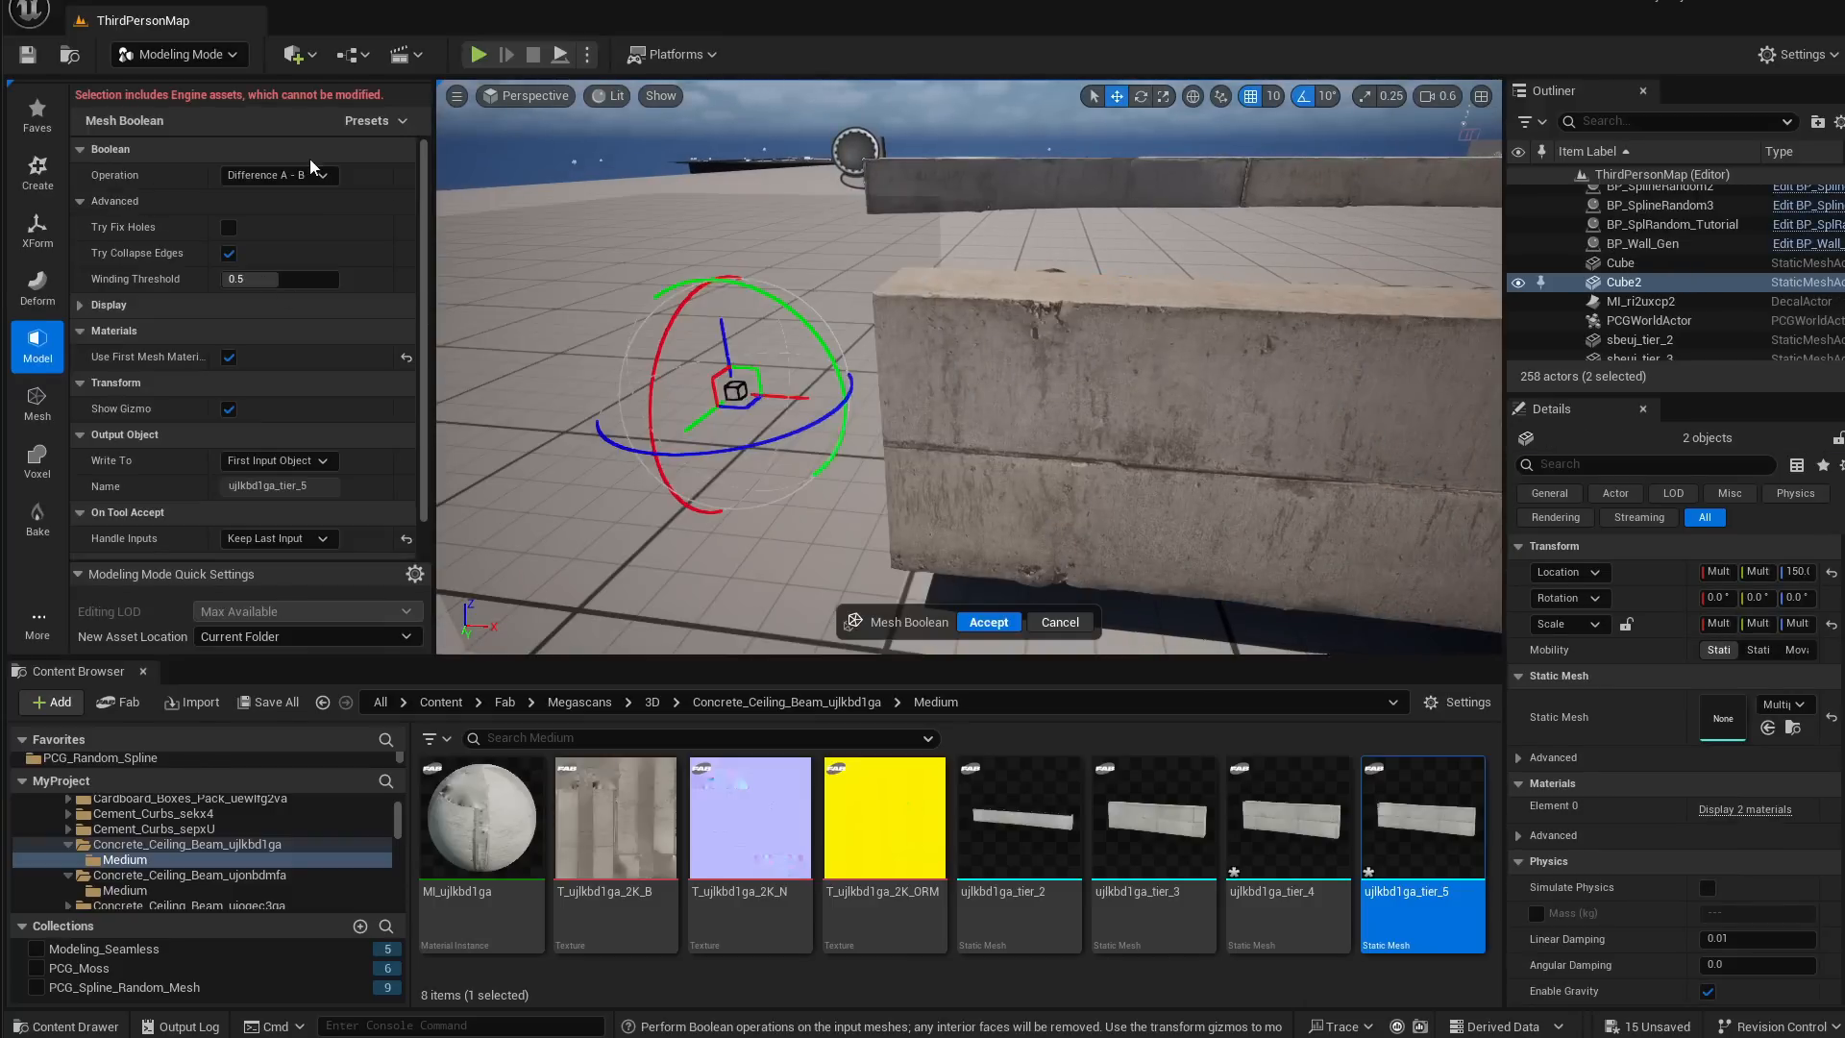
left_click(279, 232)
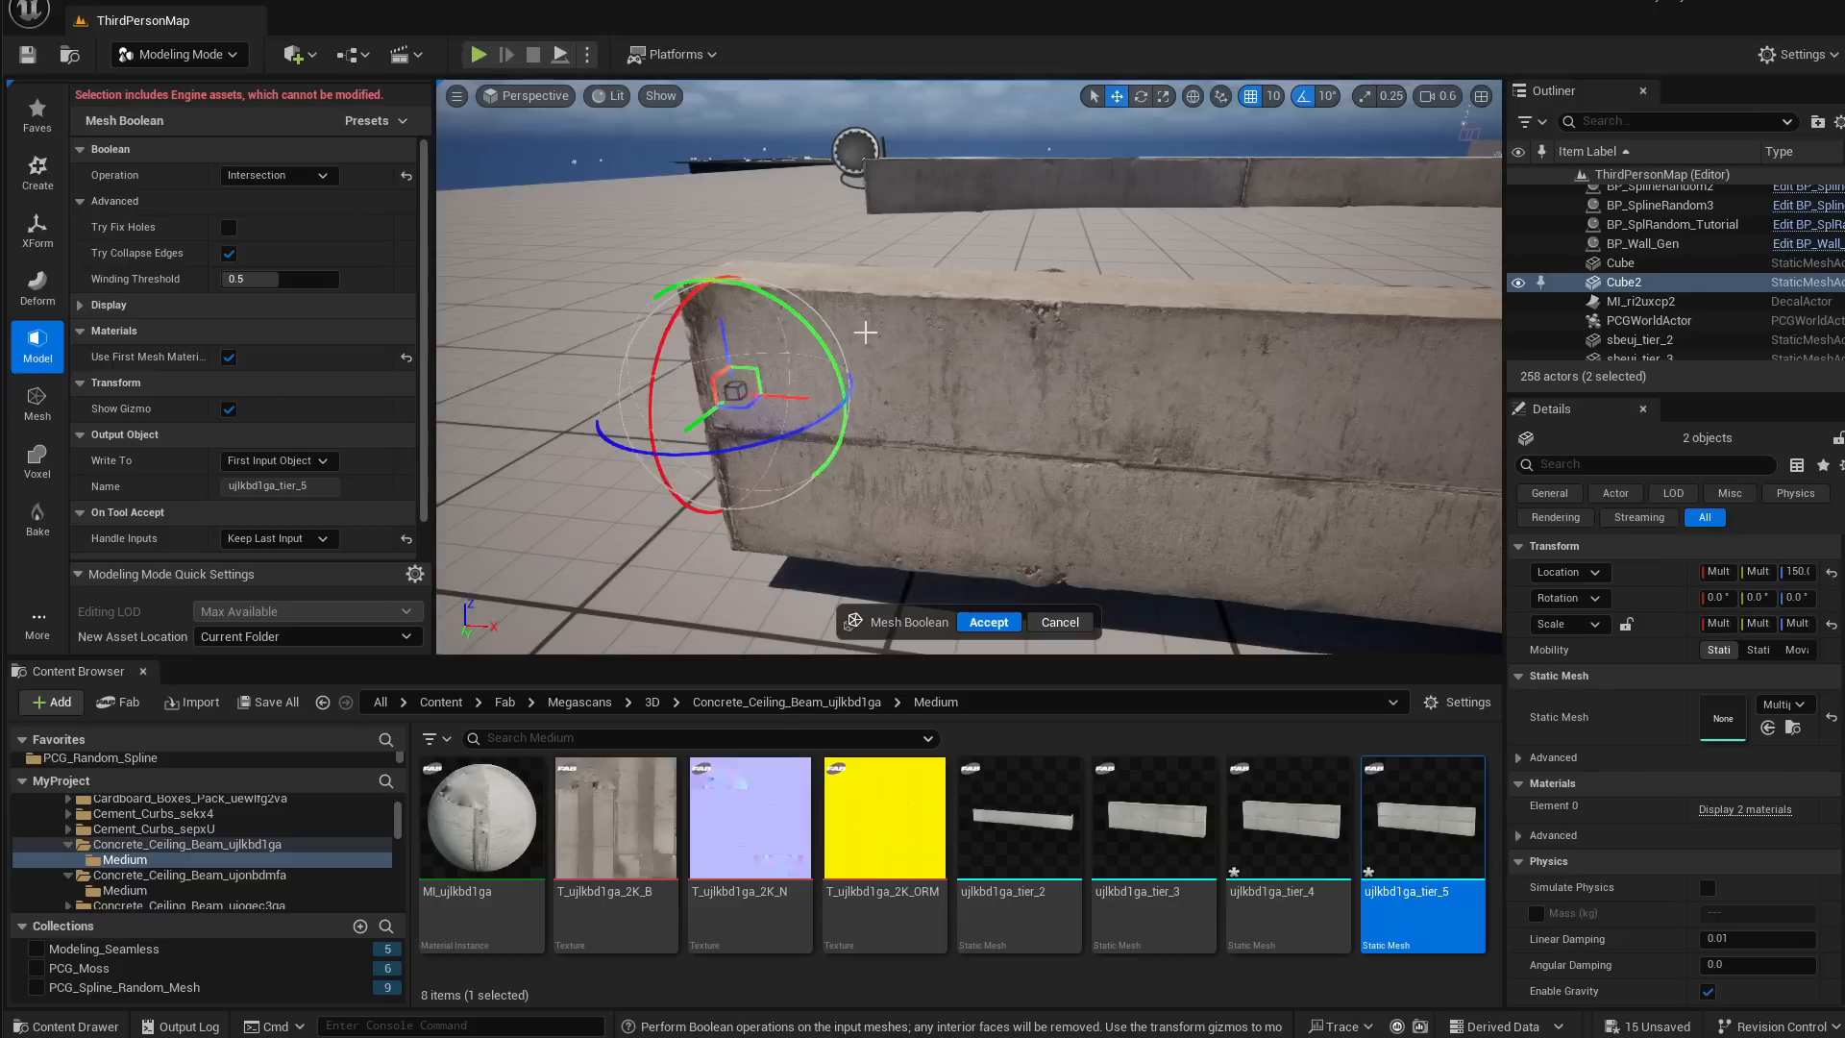
mouse_move(897, 404)
right_mouse_down()
mouse_move(898, 384)
mouse_move(1029, 404)
mouse_move(952, 419)
mouse_move(899, 384)
right_mouse_up()
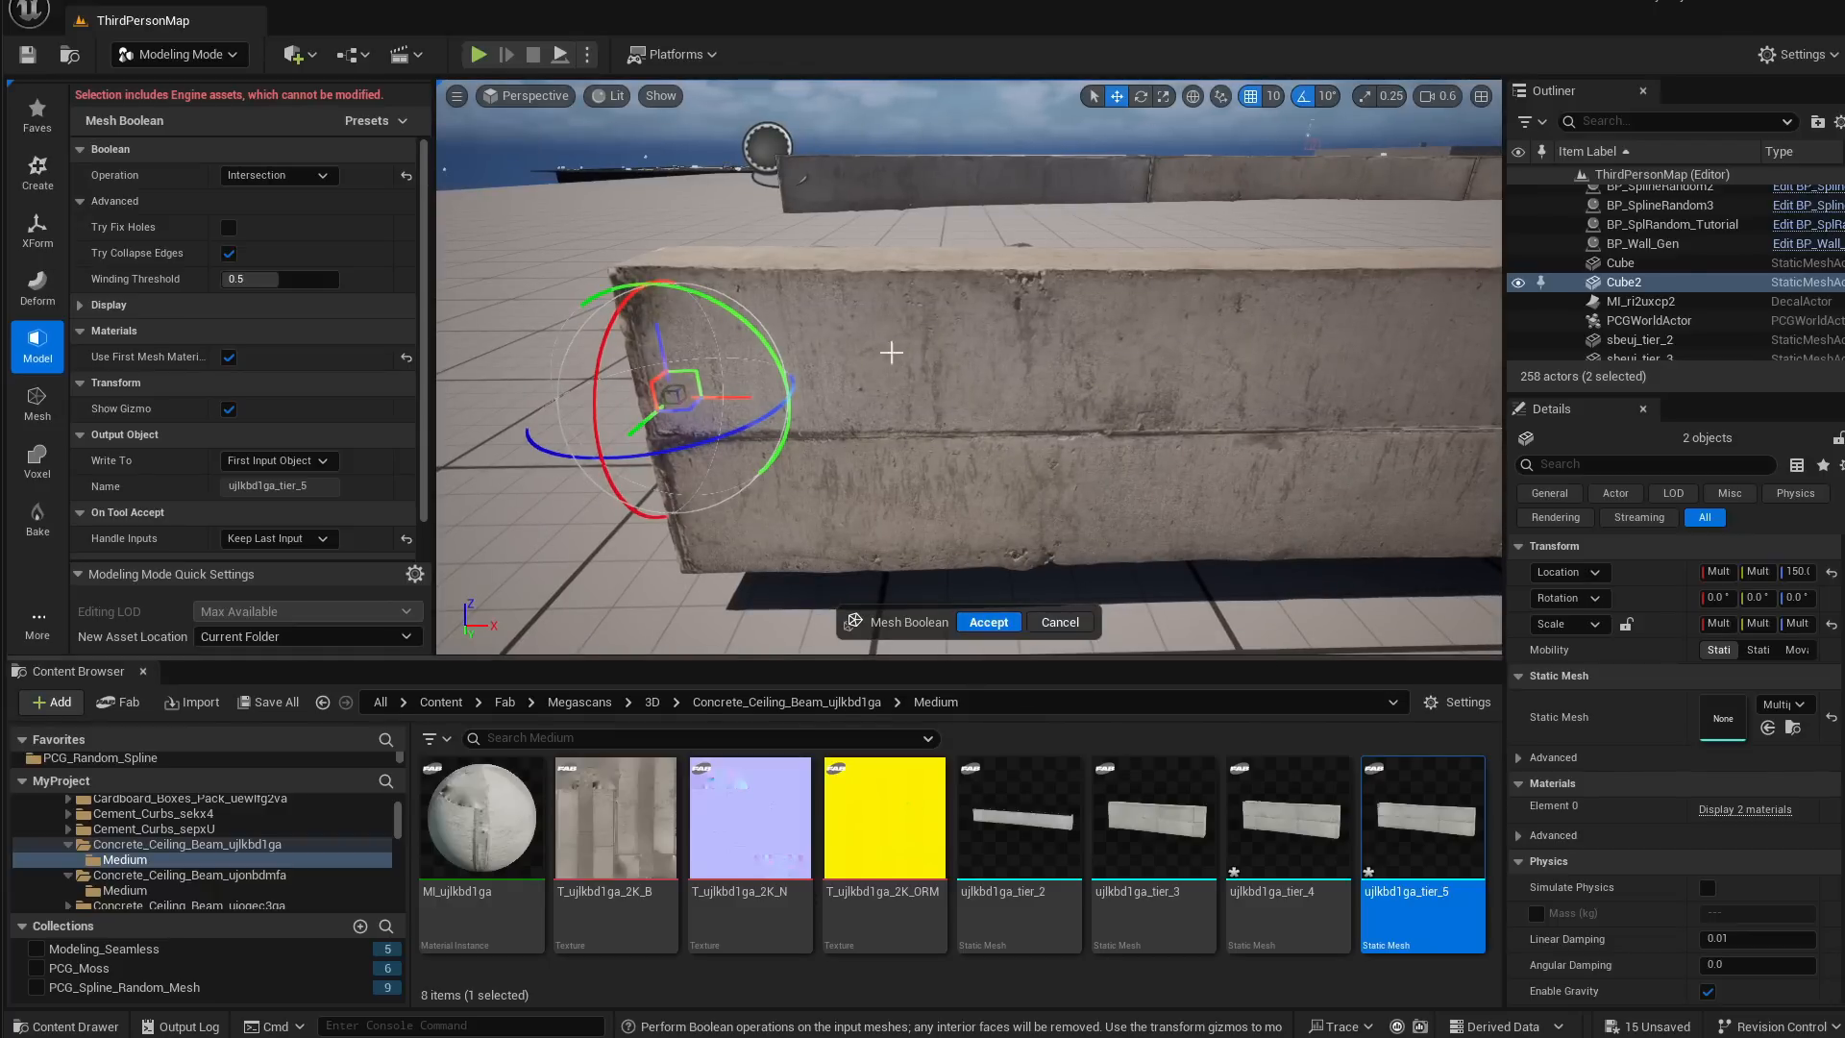
right_click_drag(906, 417, 807, 394)
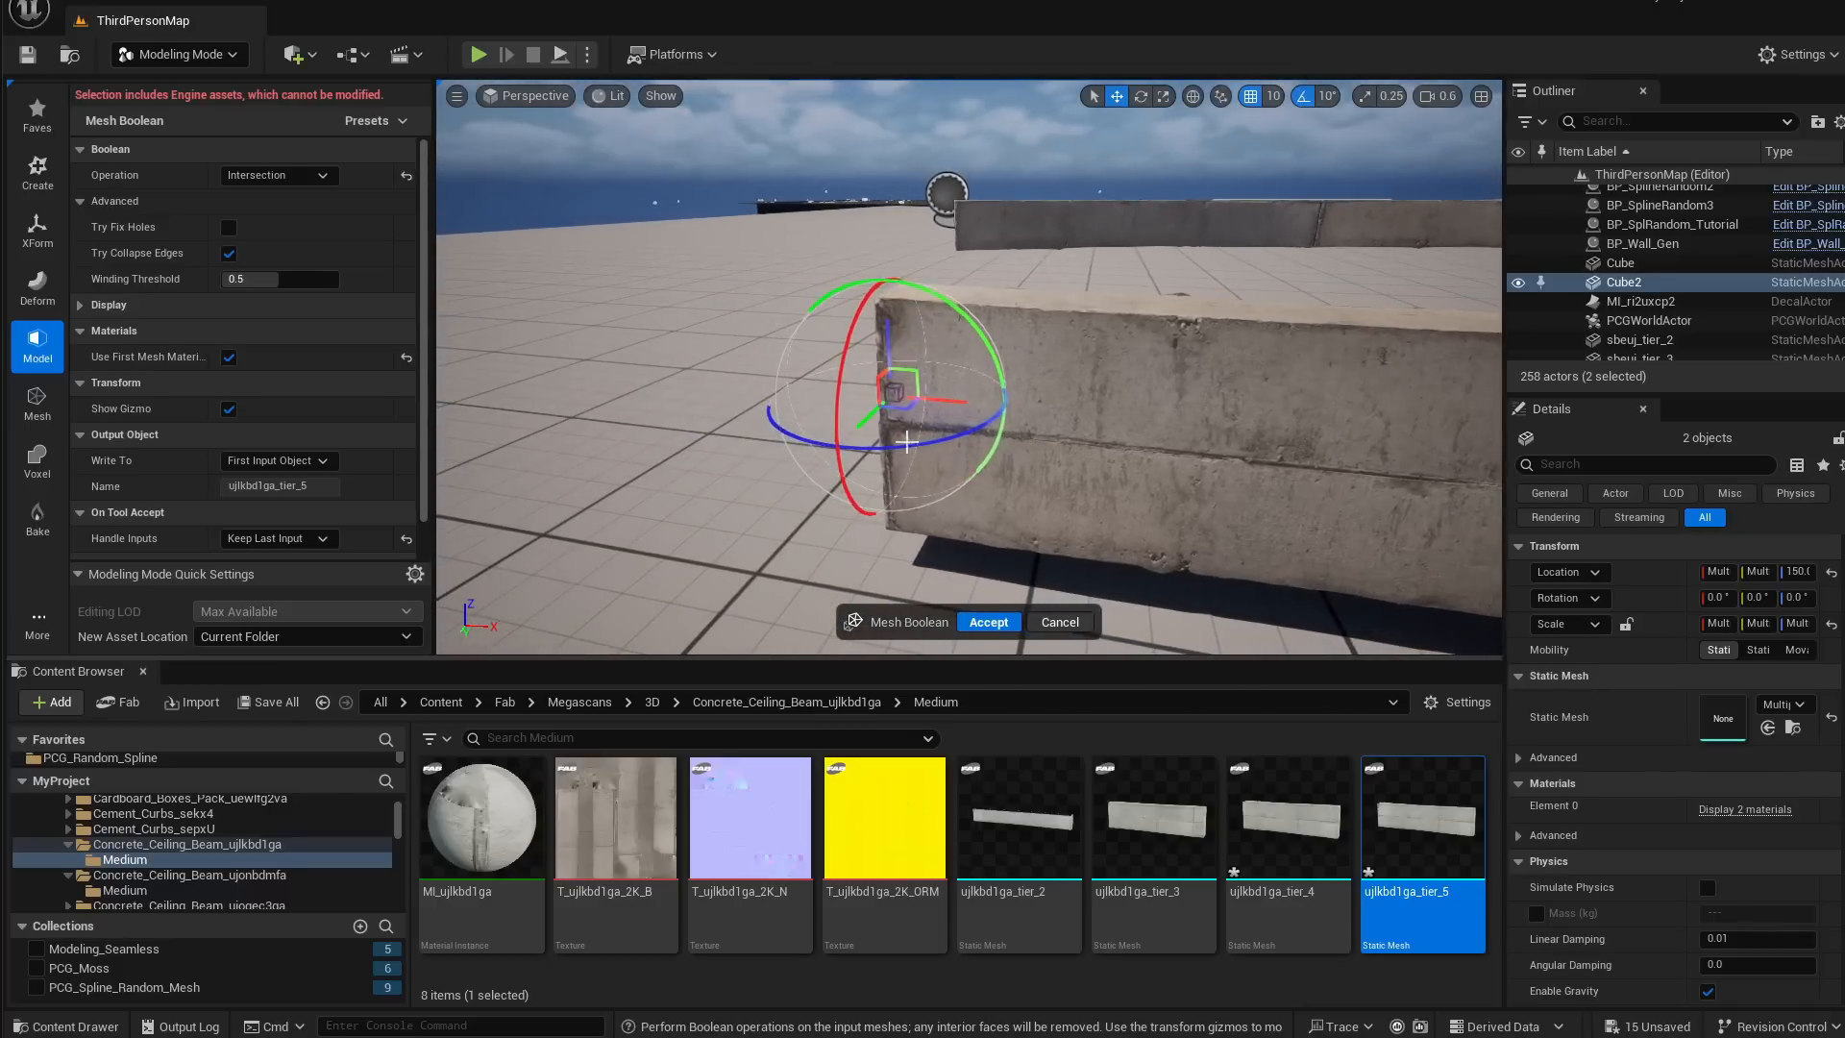
left_click(989, 625)
Delete the cube and the leftover long beam from the level, keeping only the cut end piece
right_click_drag(1061, 378, 1119, 433)
left_click(1061, 378)
key("Delete")
right_click_drag(857, 350, 817, 348)
left_click(889, 435)
key("Delete")
right_click_drag(1038, 358, 990, 338)
left_click(1038, 358)
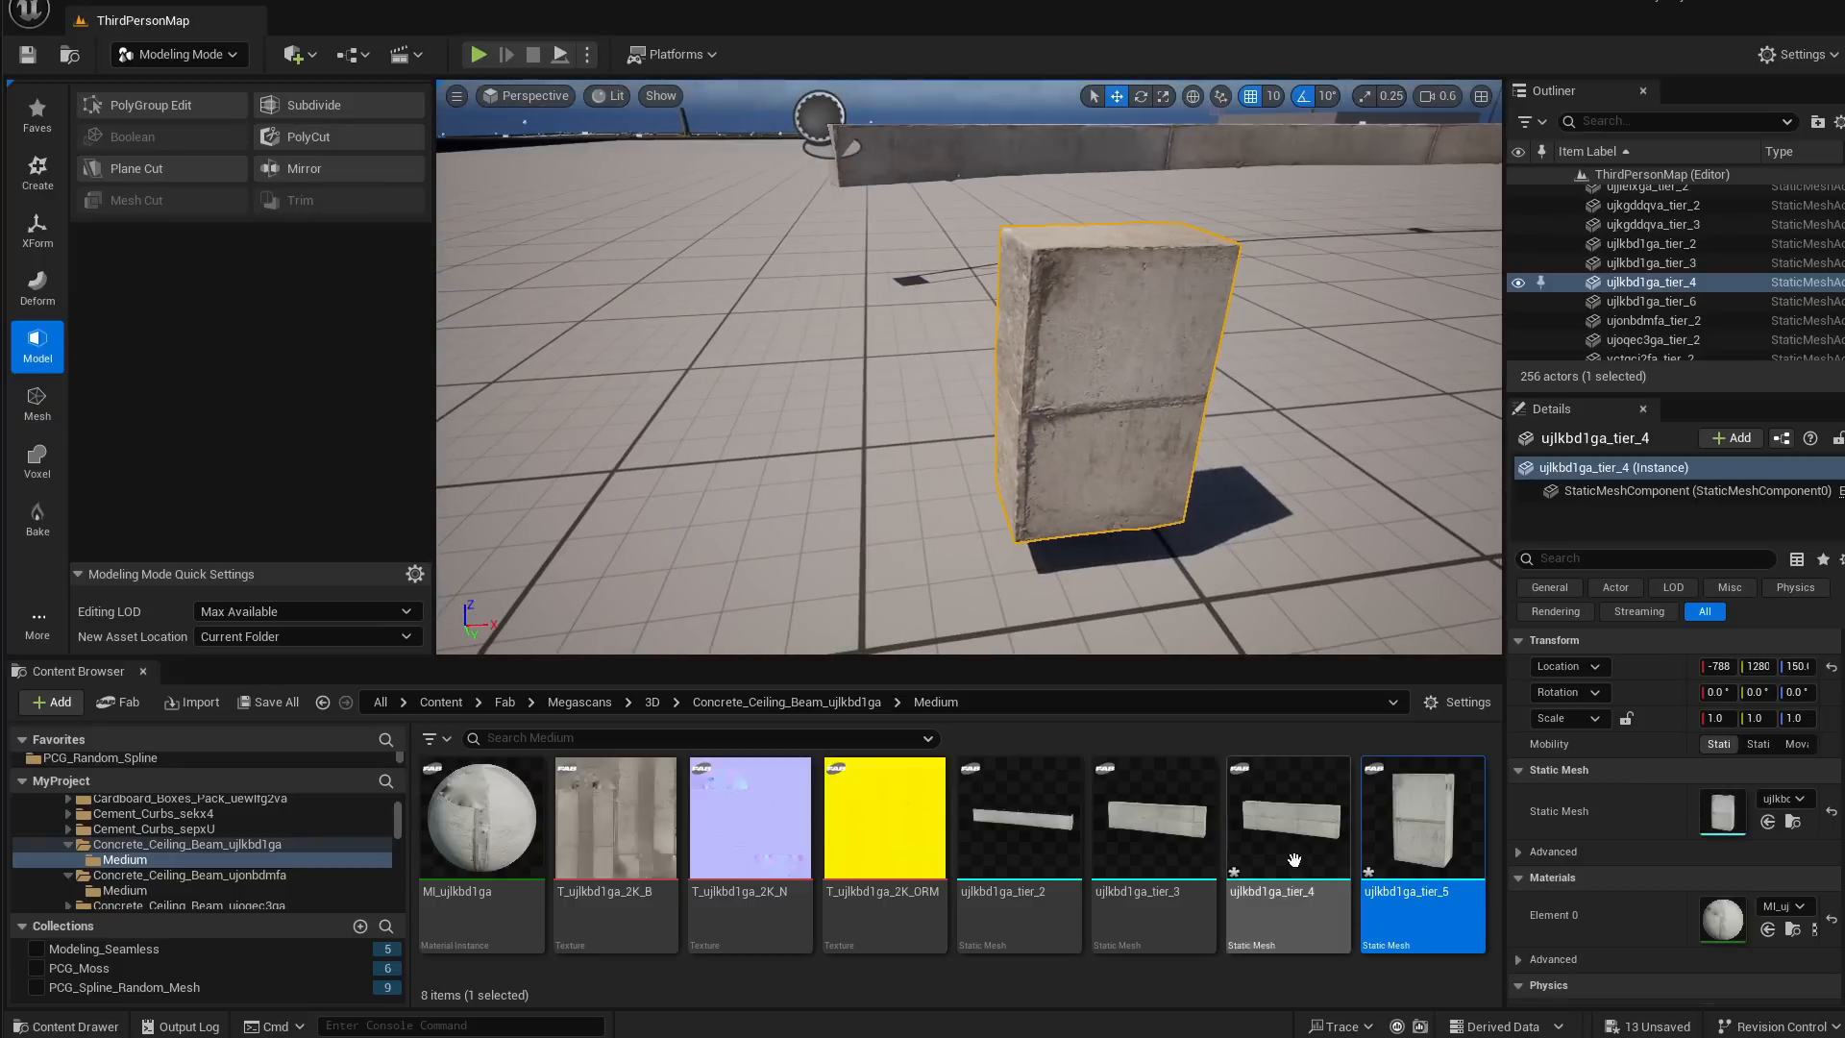
Duplicate the end piece in the level and paste the original's location onto the copy
left_click(1270, 809)
right_click_drag(1232, 425, 1497, 396)
right_click_drag(717, 402, 911, 415)
key("ctrl+d")
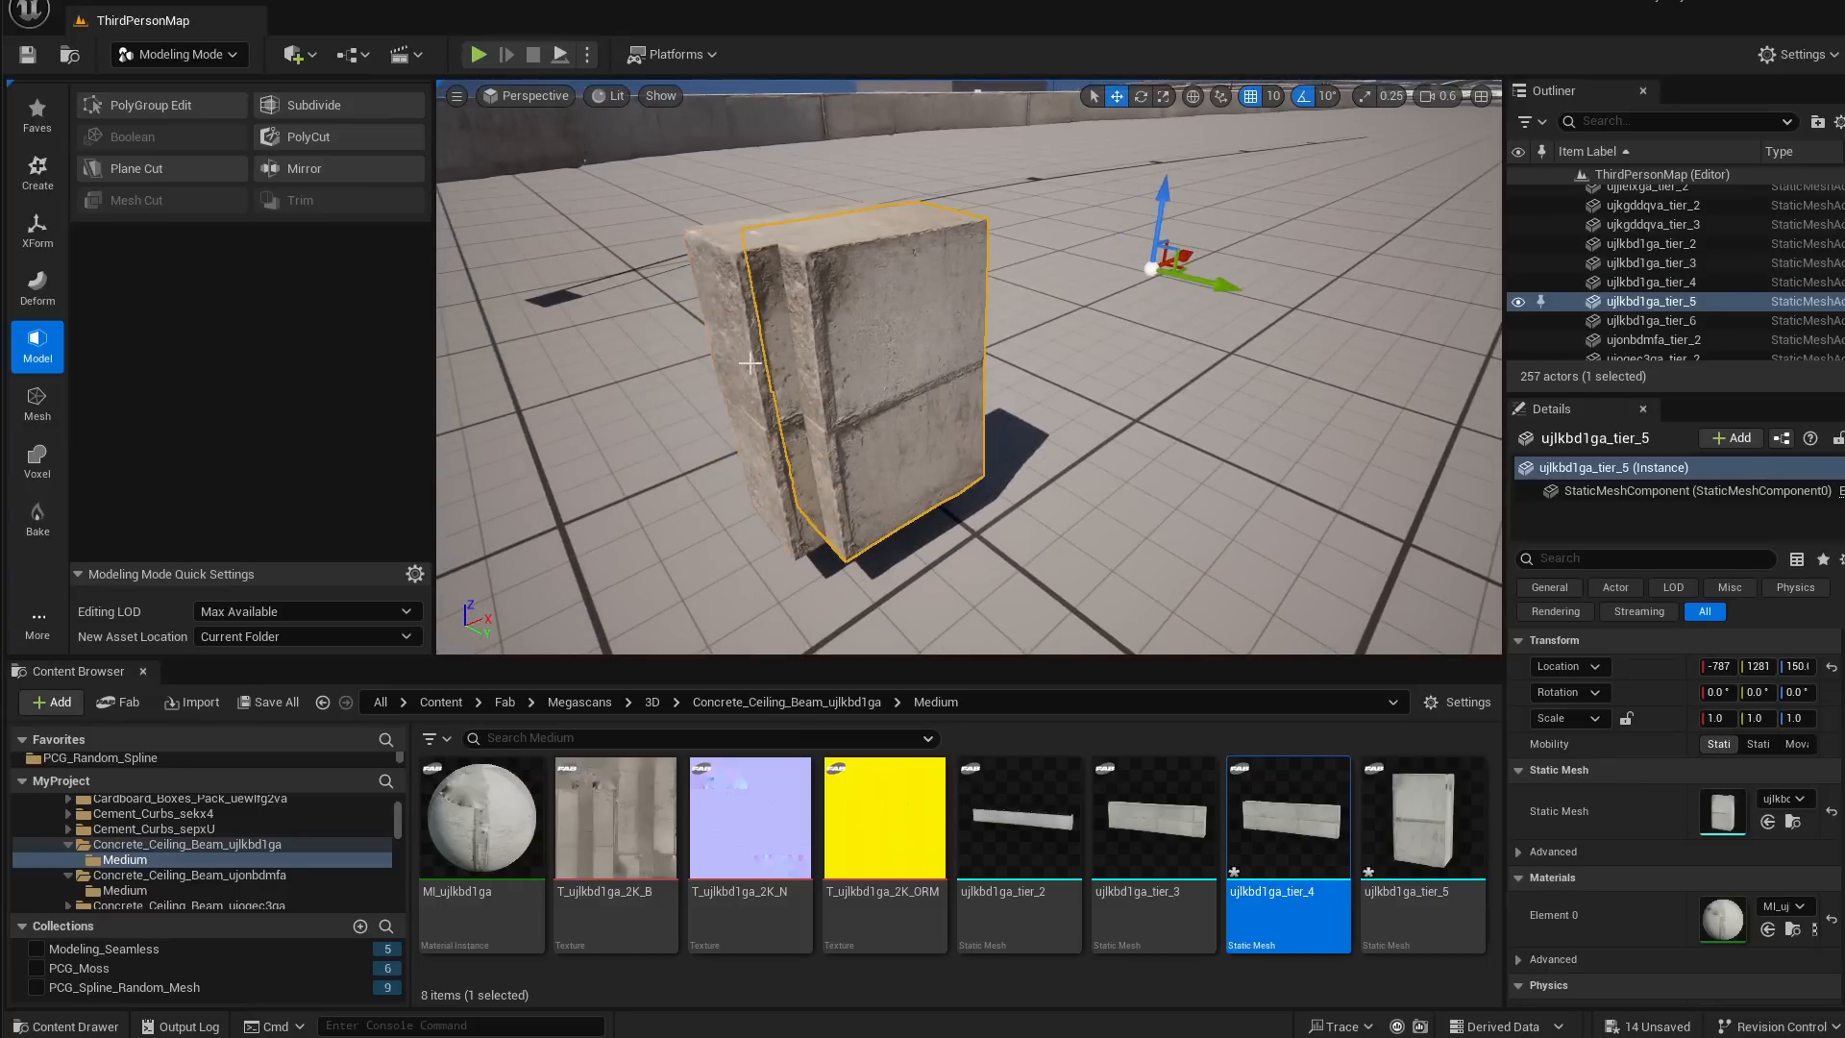
left_click(770, 404)
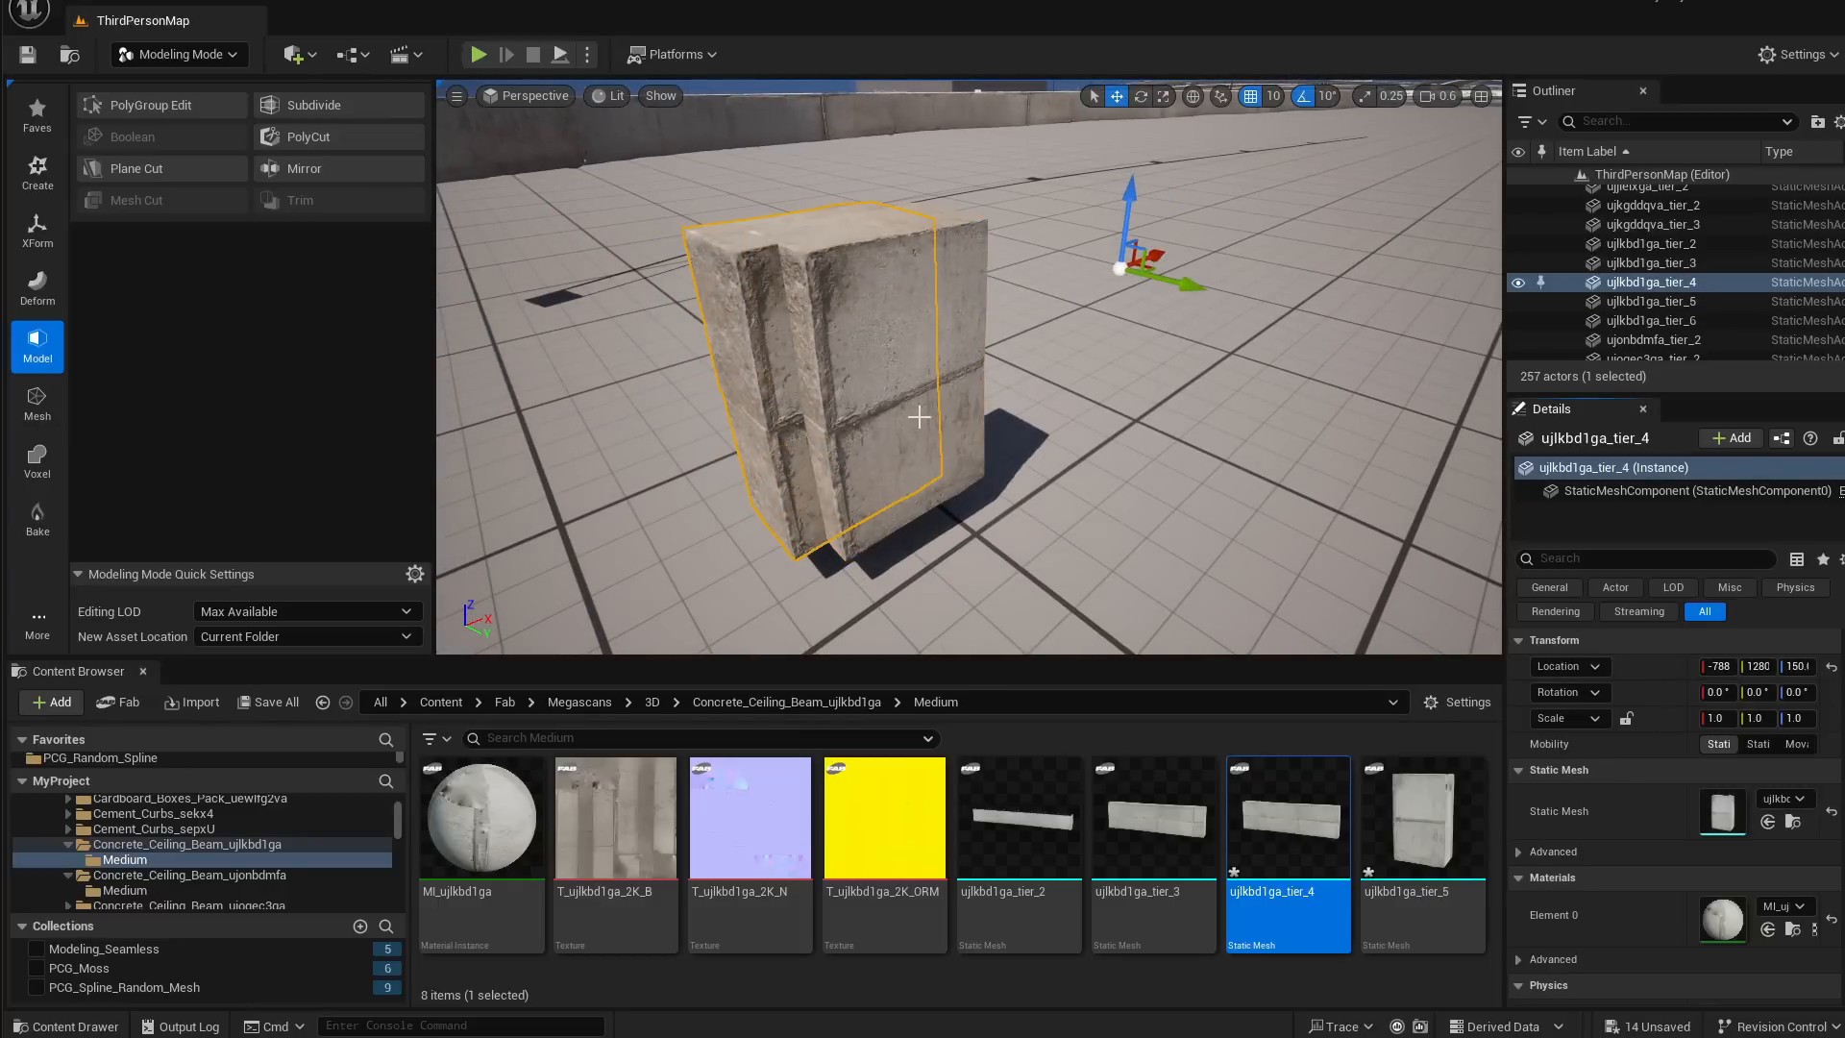
left_click(978, 415)
right_click(1678, 672)
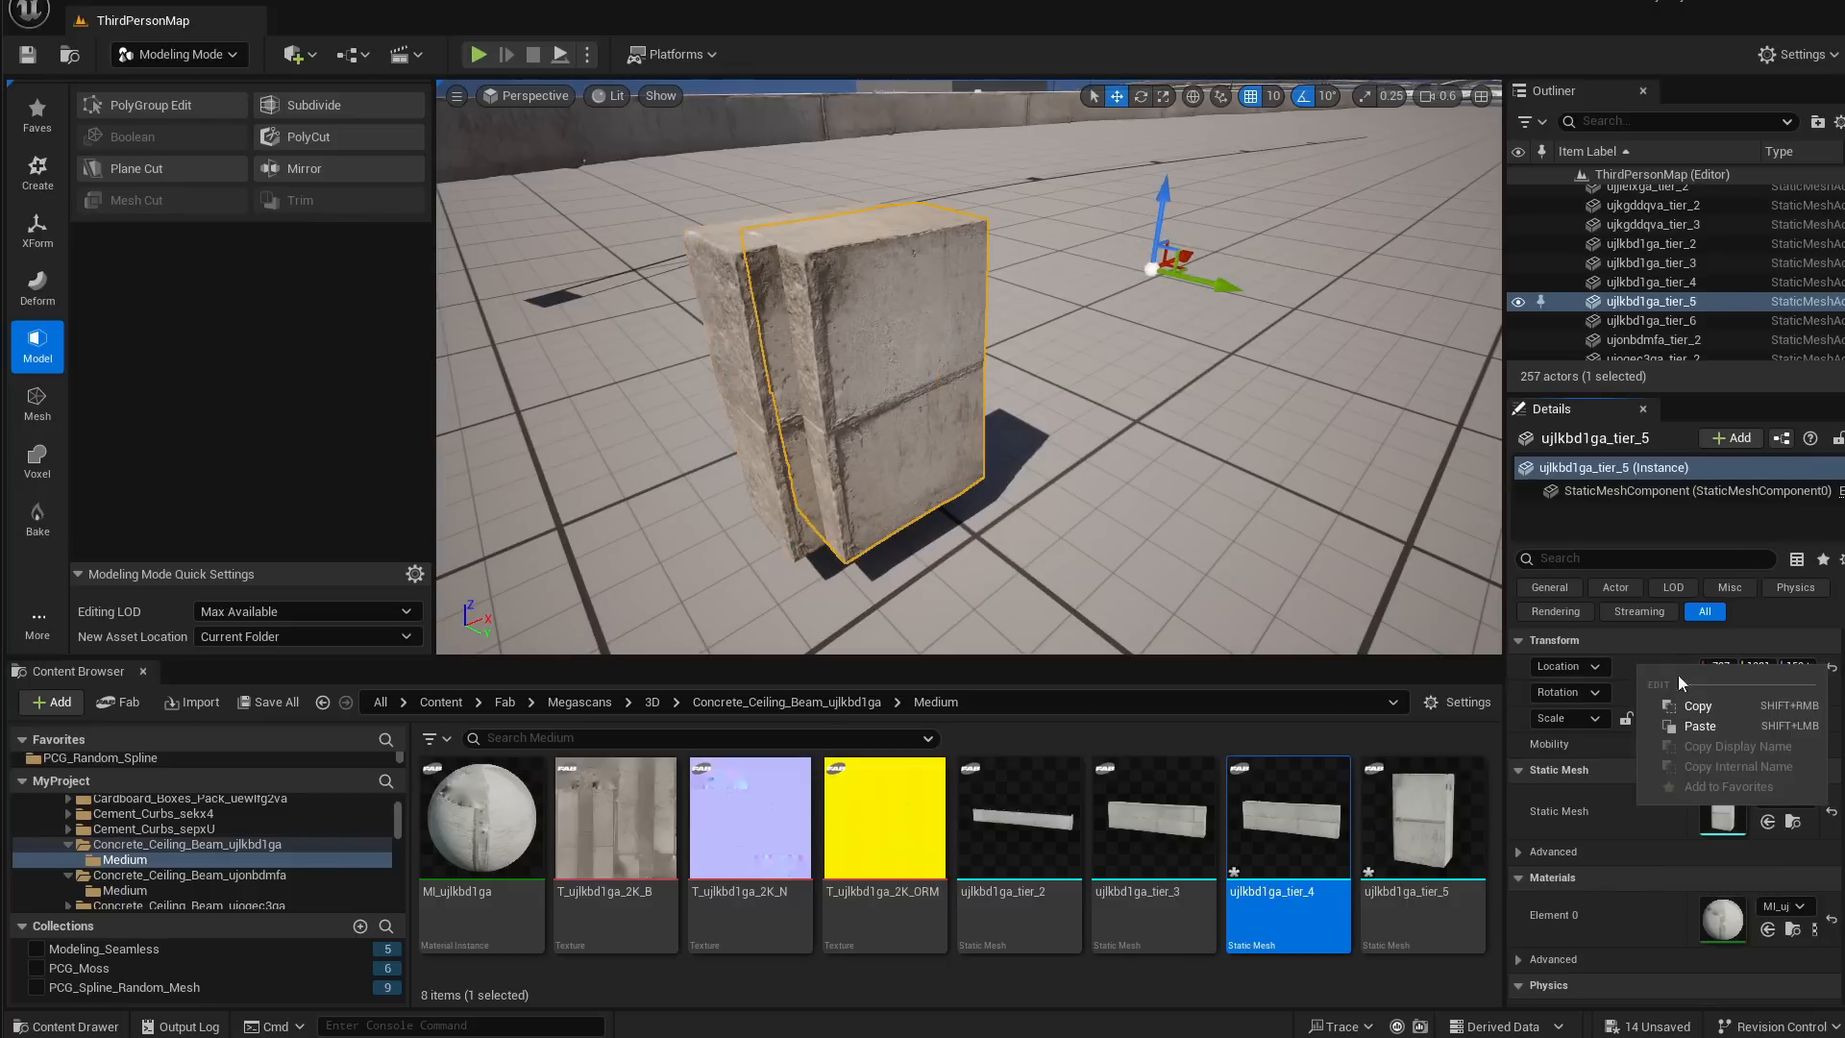
left_click(1720, 727)
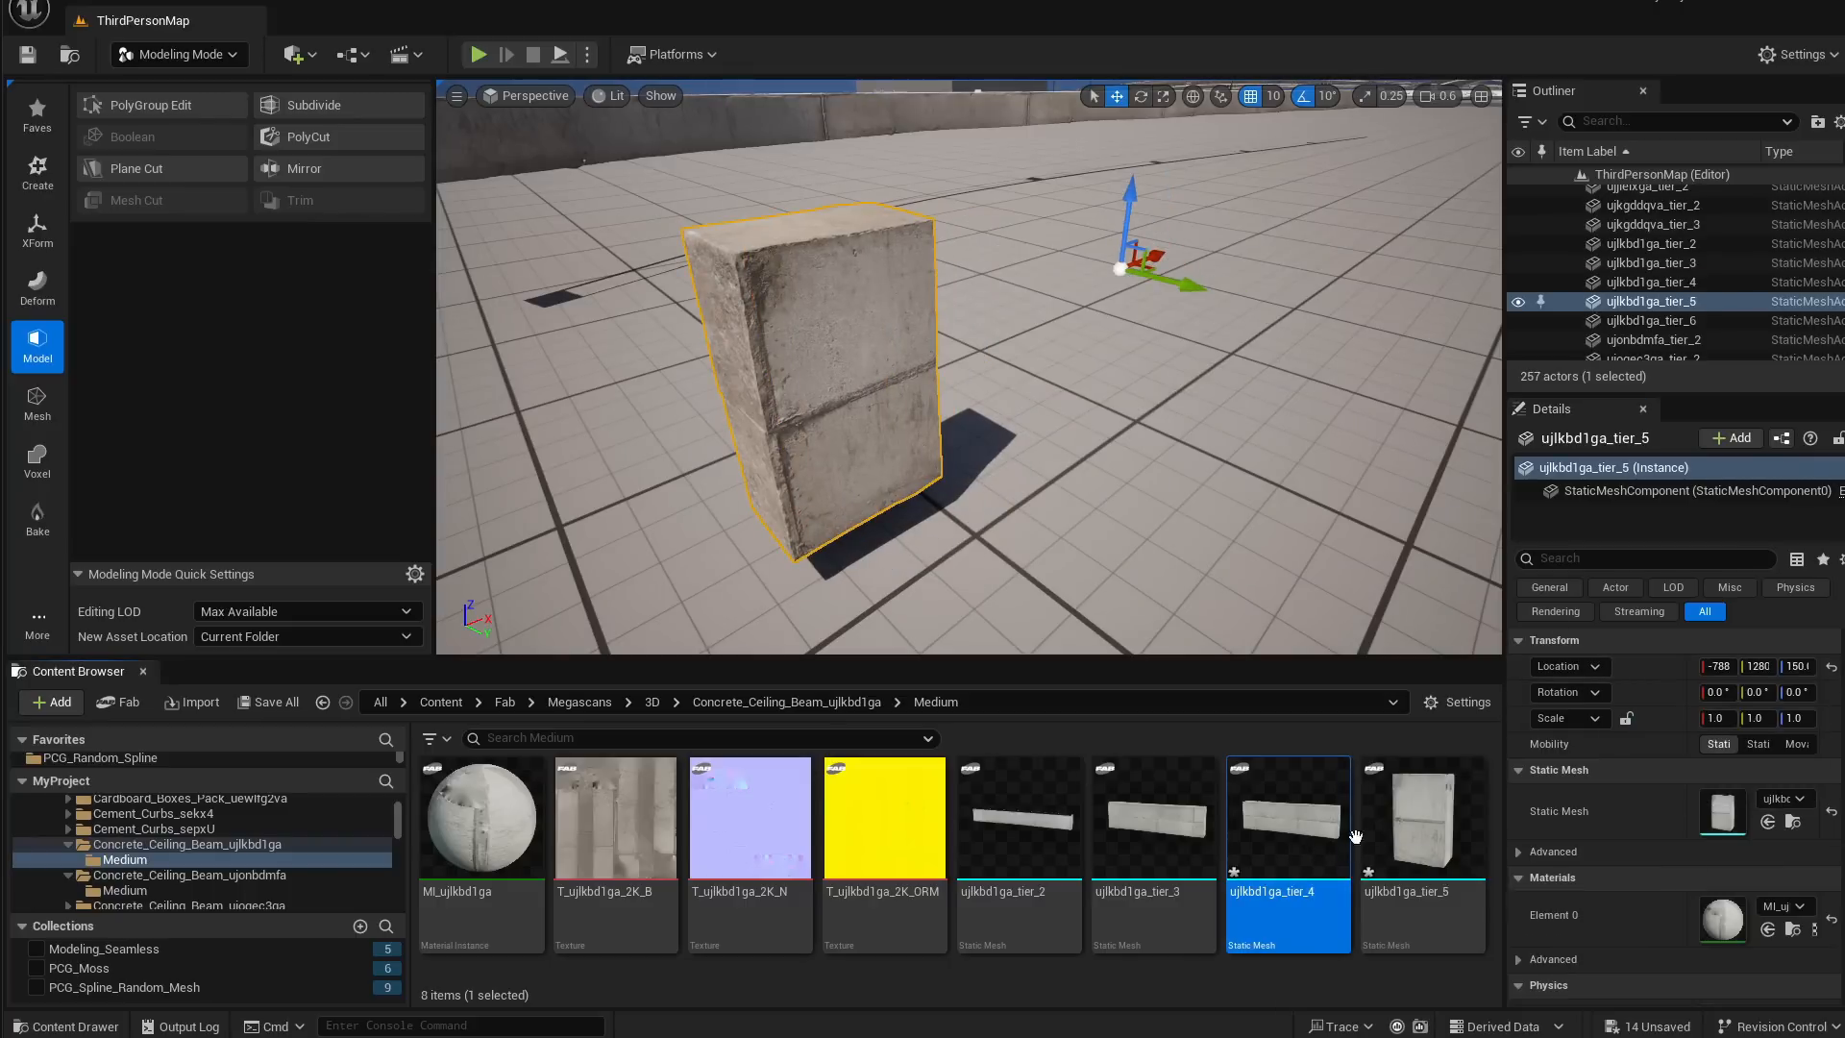
Assign the ujlkbd1ga_tier_4 mesh to the copy and move the end piece along X to the long beam's opposite end
left_click_drag(1731, 803, 1730, 805)
right_click_drag(865, 423, 720, 394)
left_click(805, 408)
left_click(1021, 397)
left_click(777, 396)
left_click_drag(900, 387, 1405, 404)
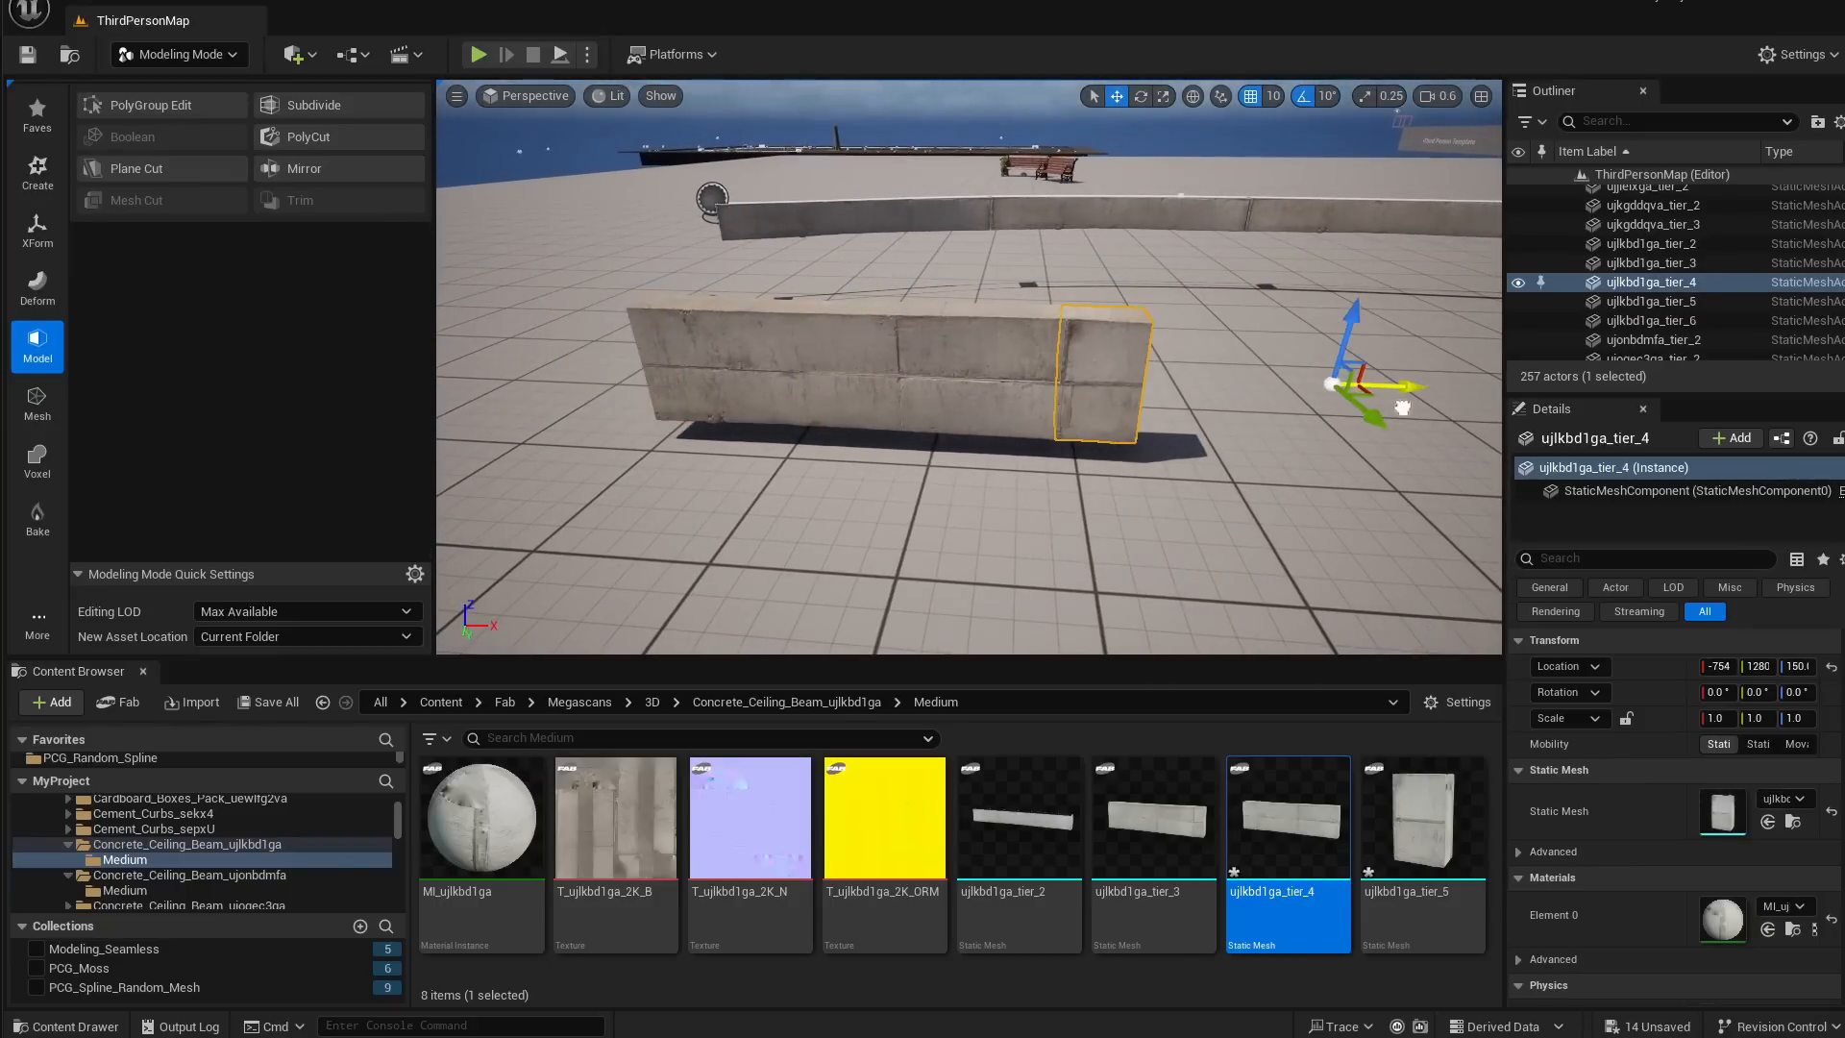
Fit the end piece closely against the long beam's end and examine the joint from several sides
right_click_drag(1405, 403, 1470, 423)
key("w")
key("s")
right_click_drag(1249, 337, 1304, 322)
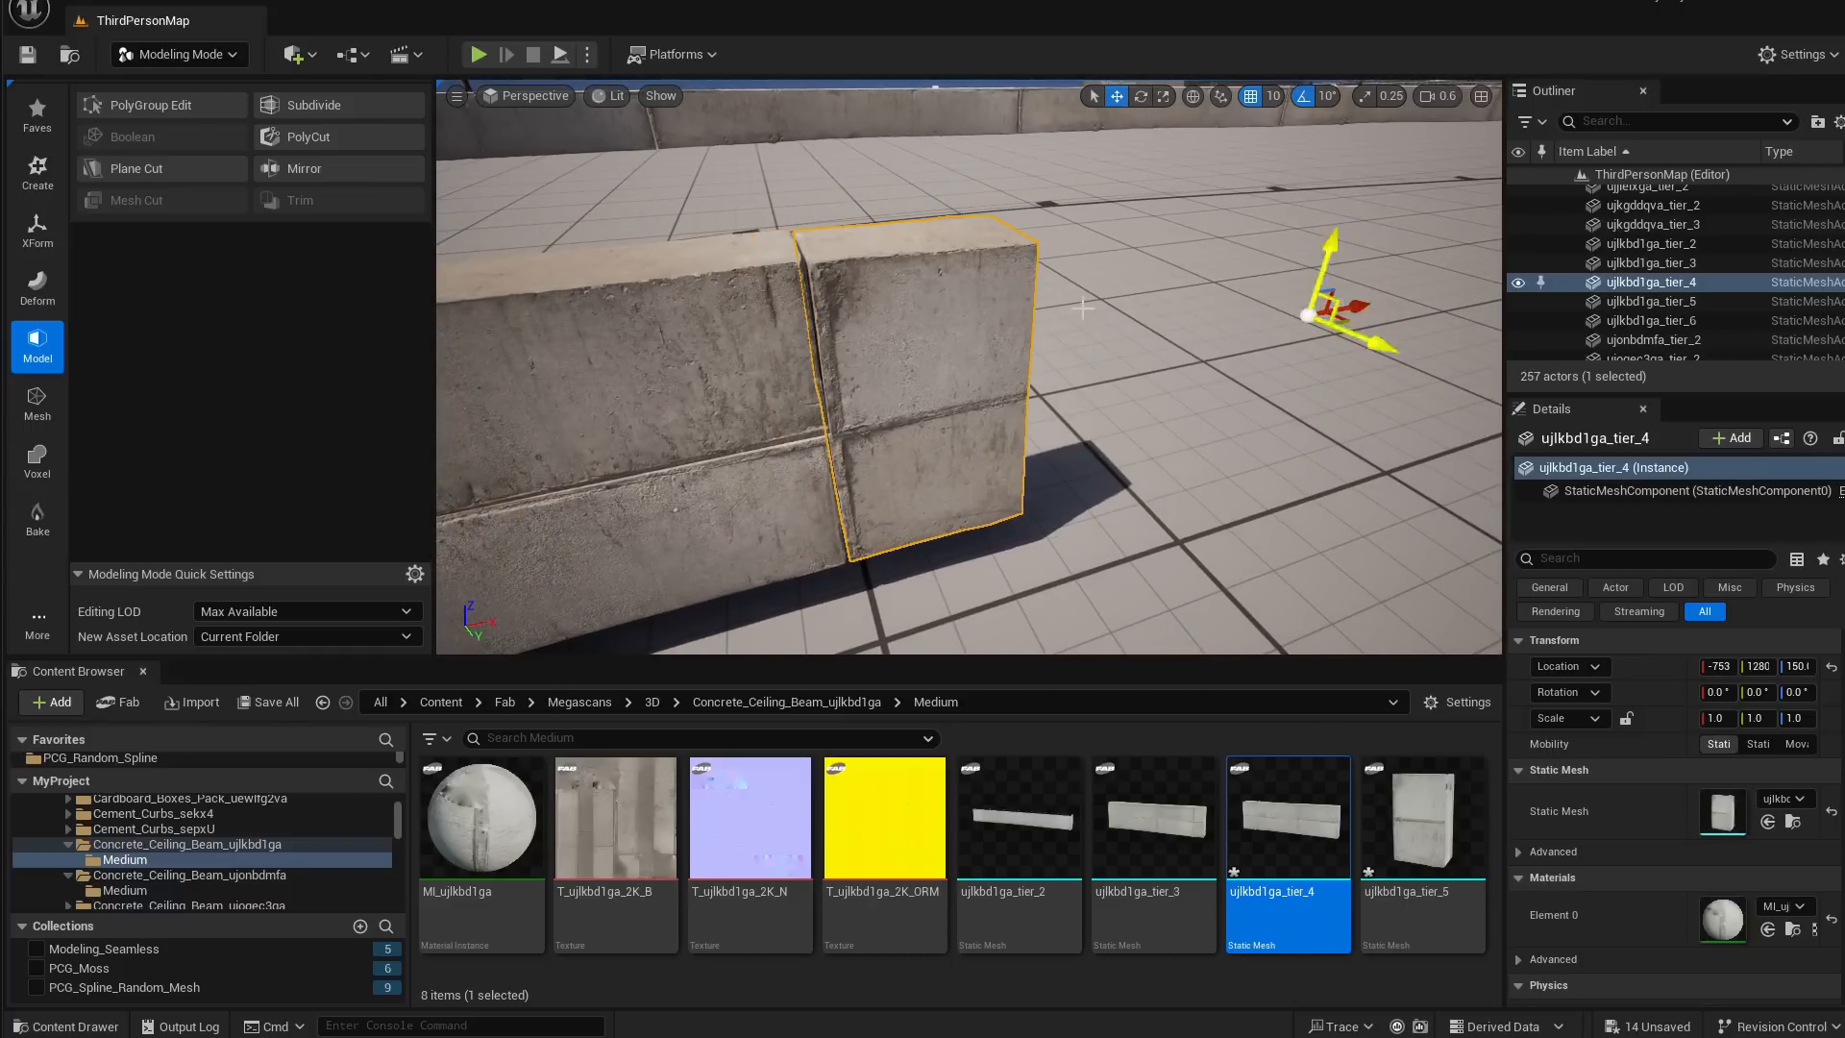
key("w")
right_click_drag(1083, 309, 1062, 371)
key("s")
key("w")
key("s")
key("s")
Start a Lattice Deform on the end piece and pull its top control points at the joint along X over the gap
left_click(37, 288)
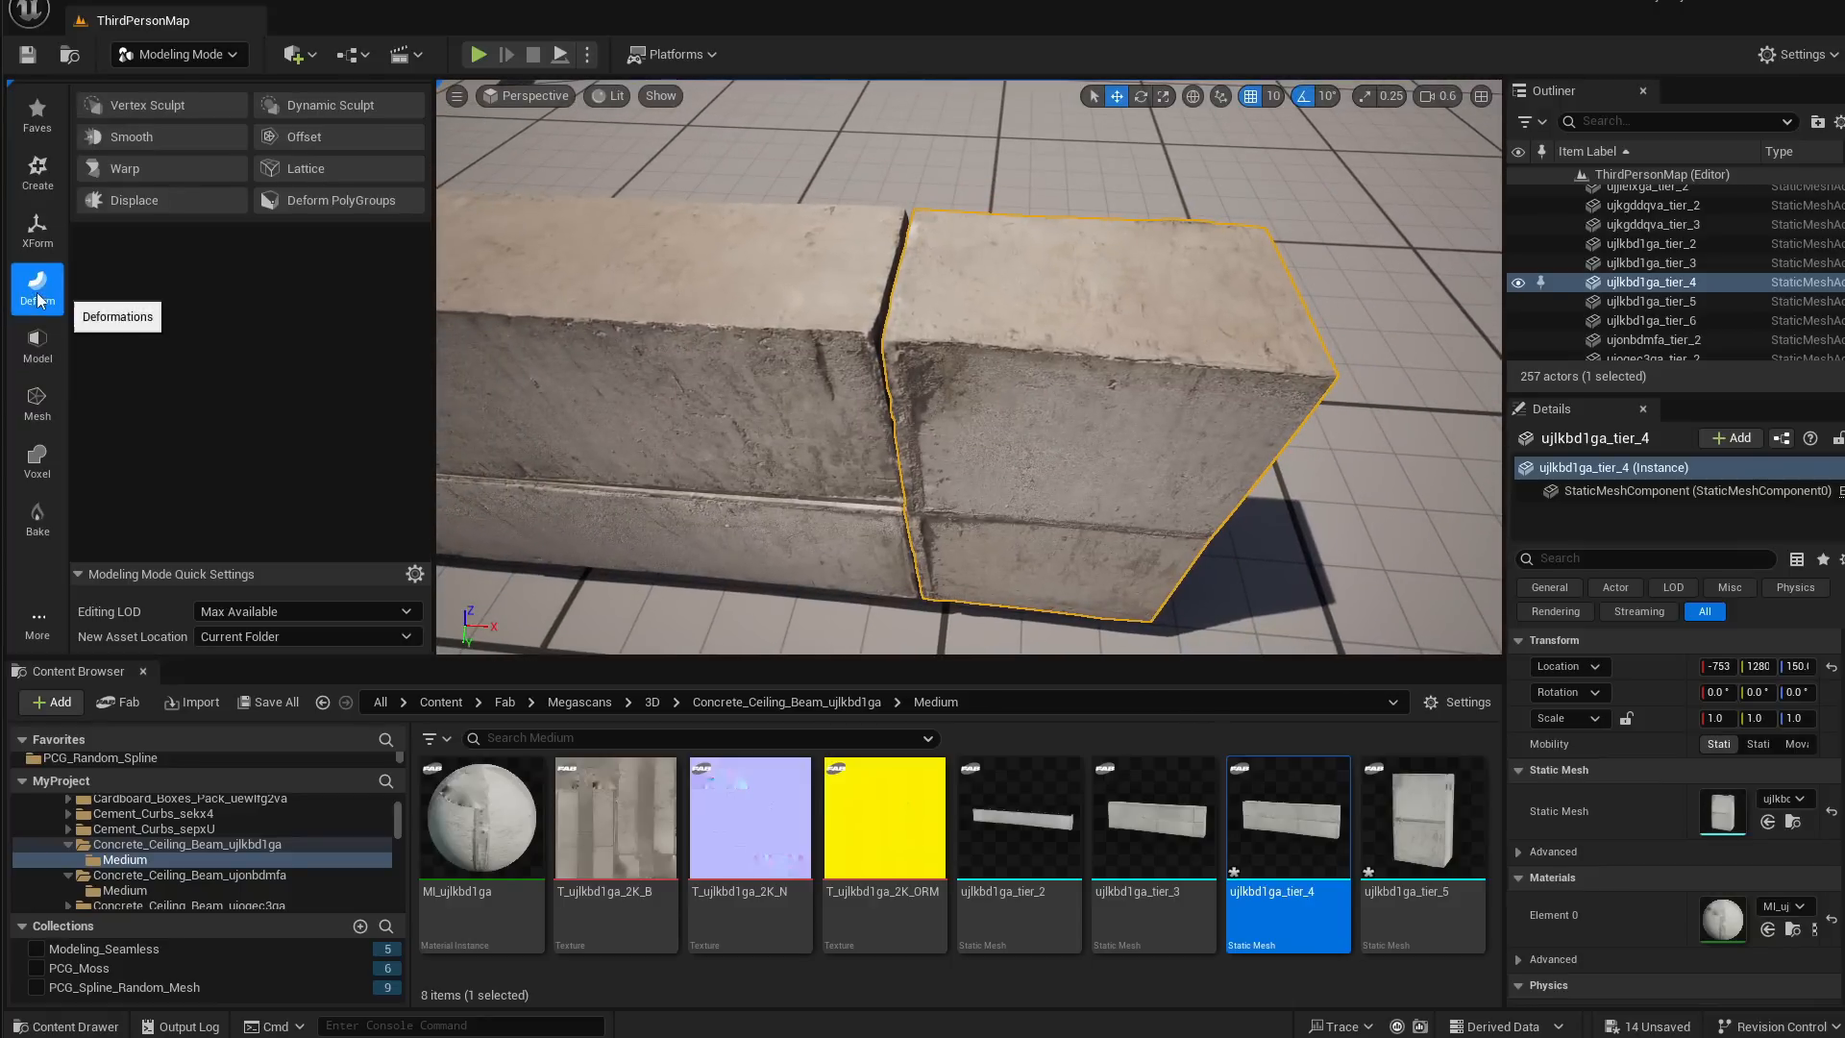
left_click(292, 170)
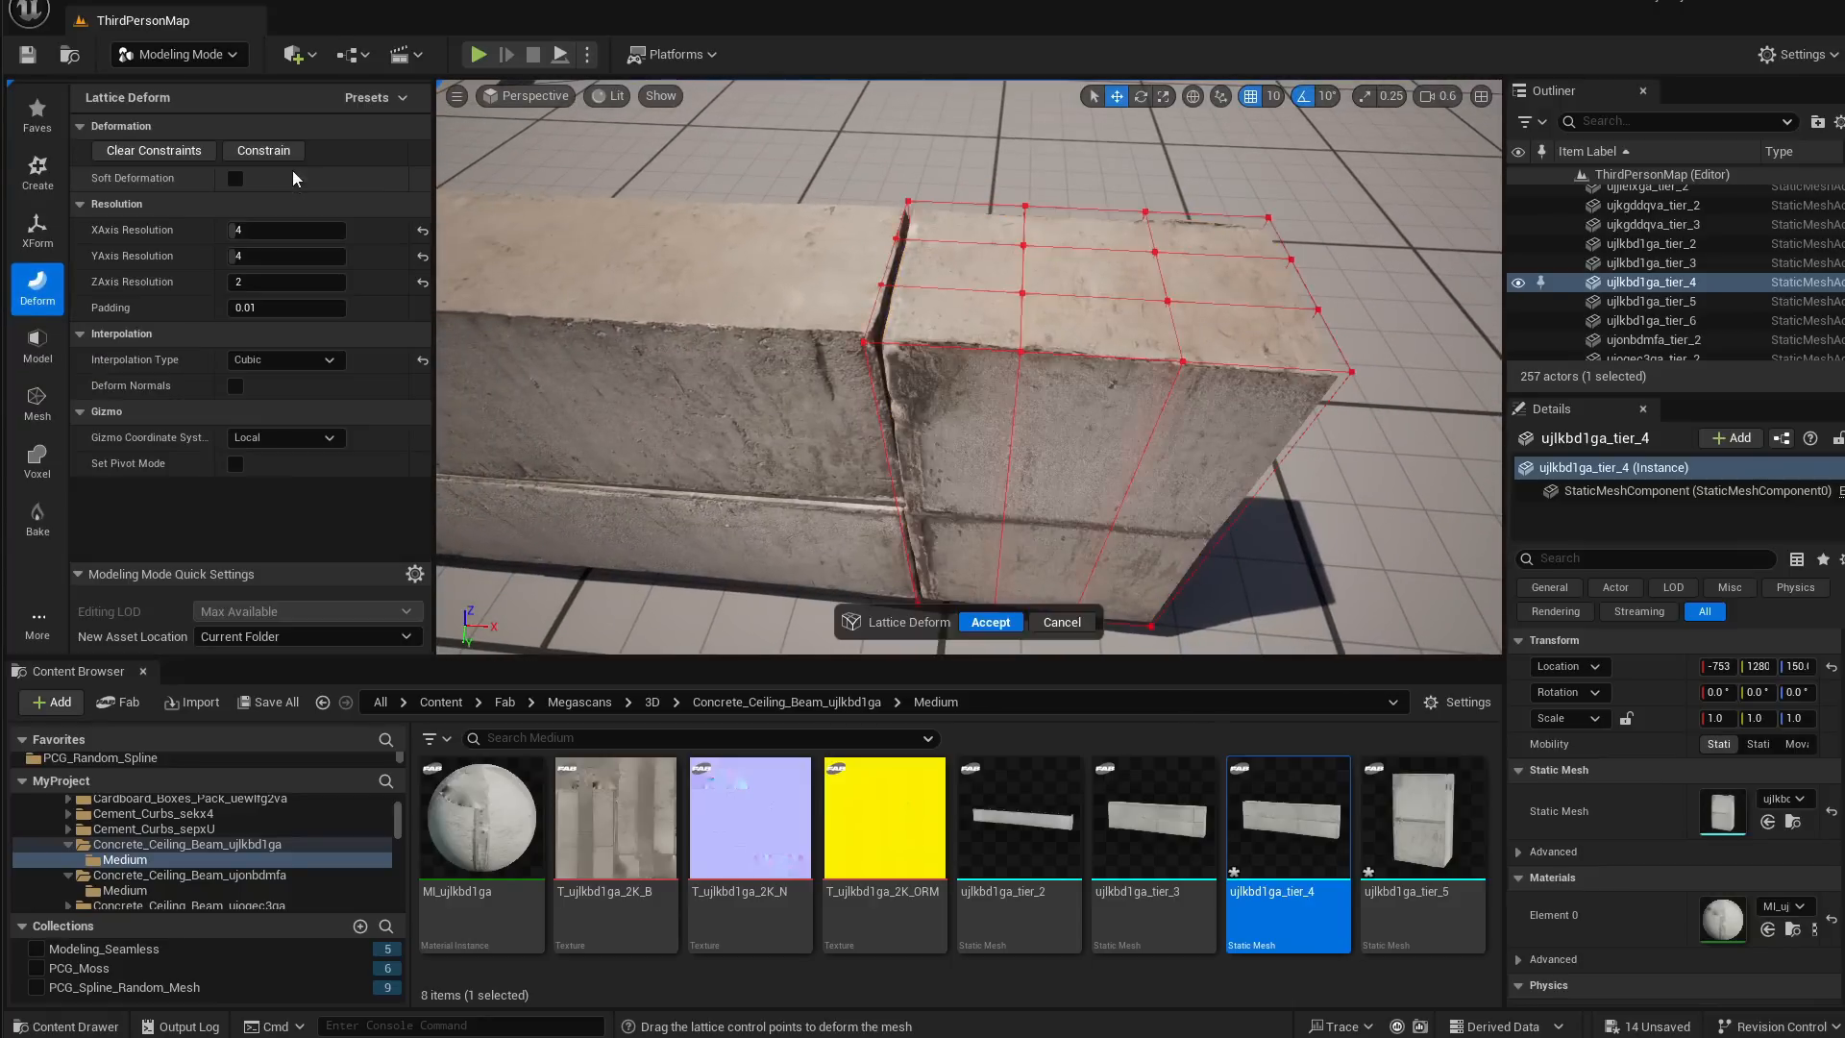
mouse_move(955, 400)
right_mouse_down()
mouse_move(980, 396)
mouse_move(975, 415)
mouse_move(973, 394)
right_mouse_up()
key("s")
left_click_drag(844, 369, 843, 370)
key("w")
right_click_drag(844, 370, 836, 323)
key("s")
key("w")
scroll(828, 324, "down", 2)
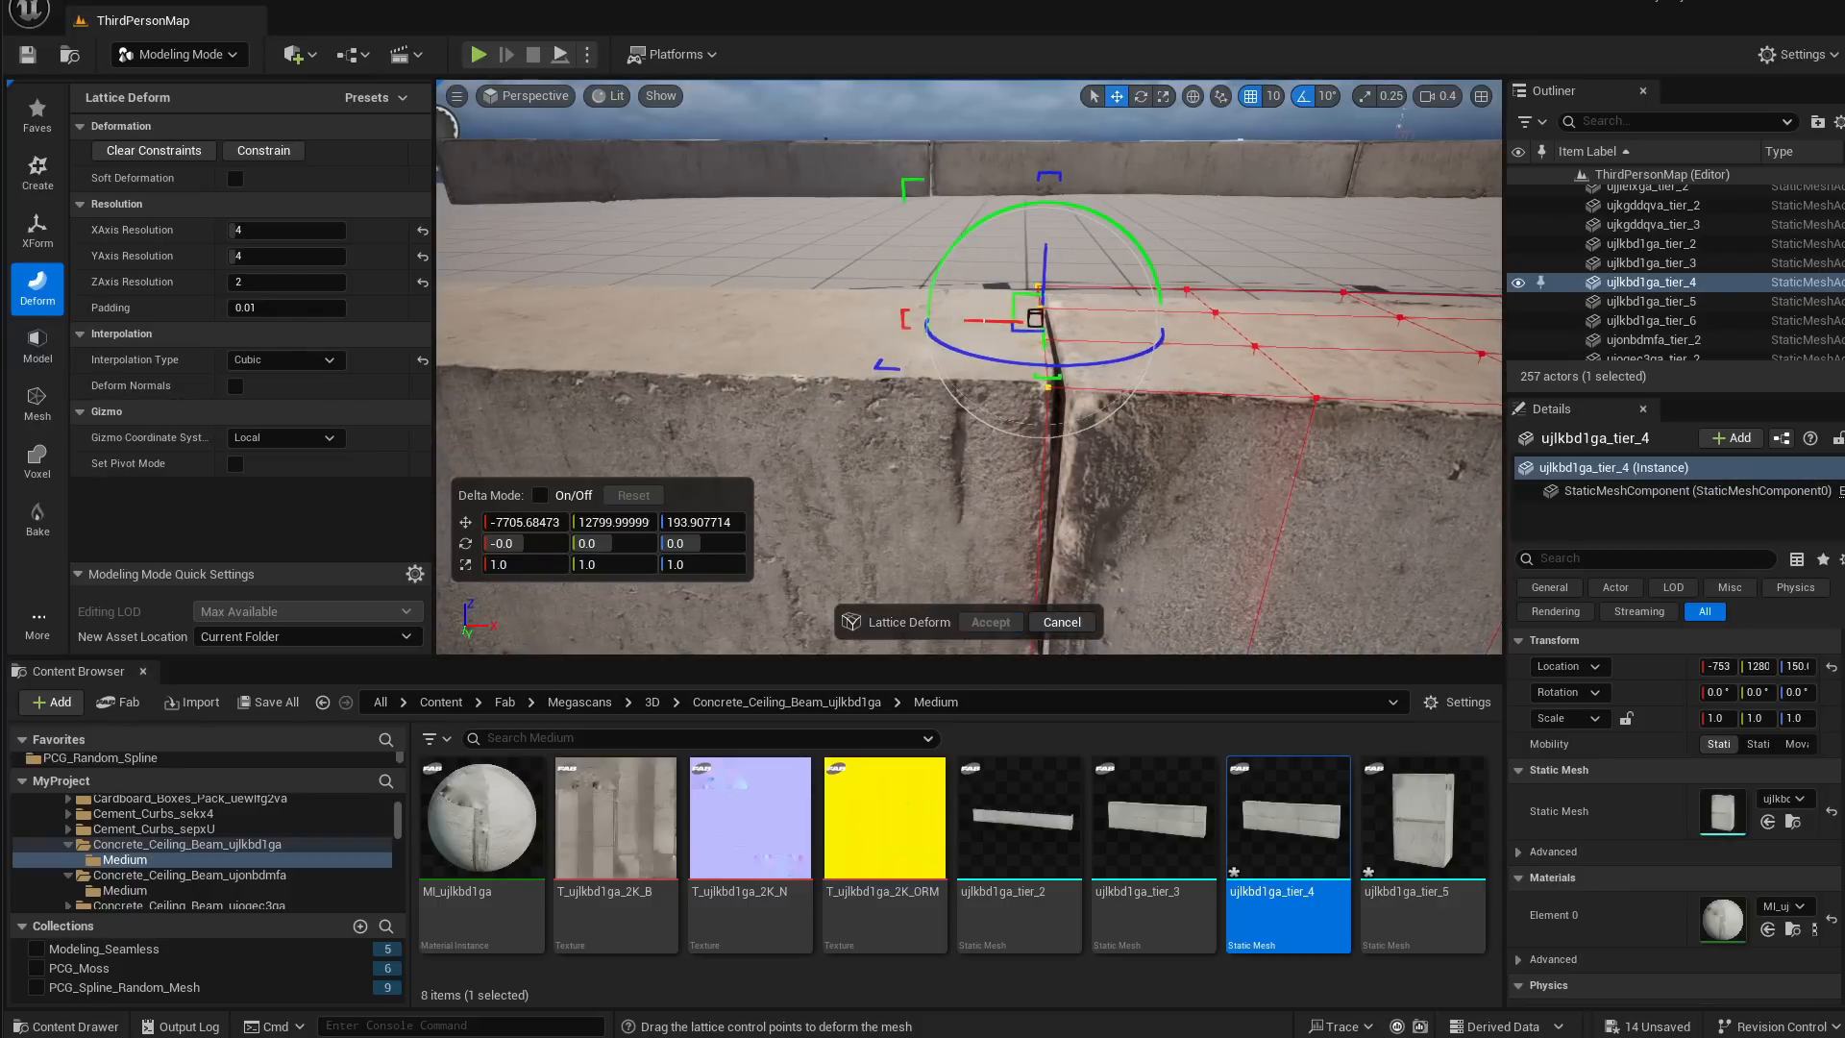
left_click_drag(983, 321, 976, 321)
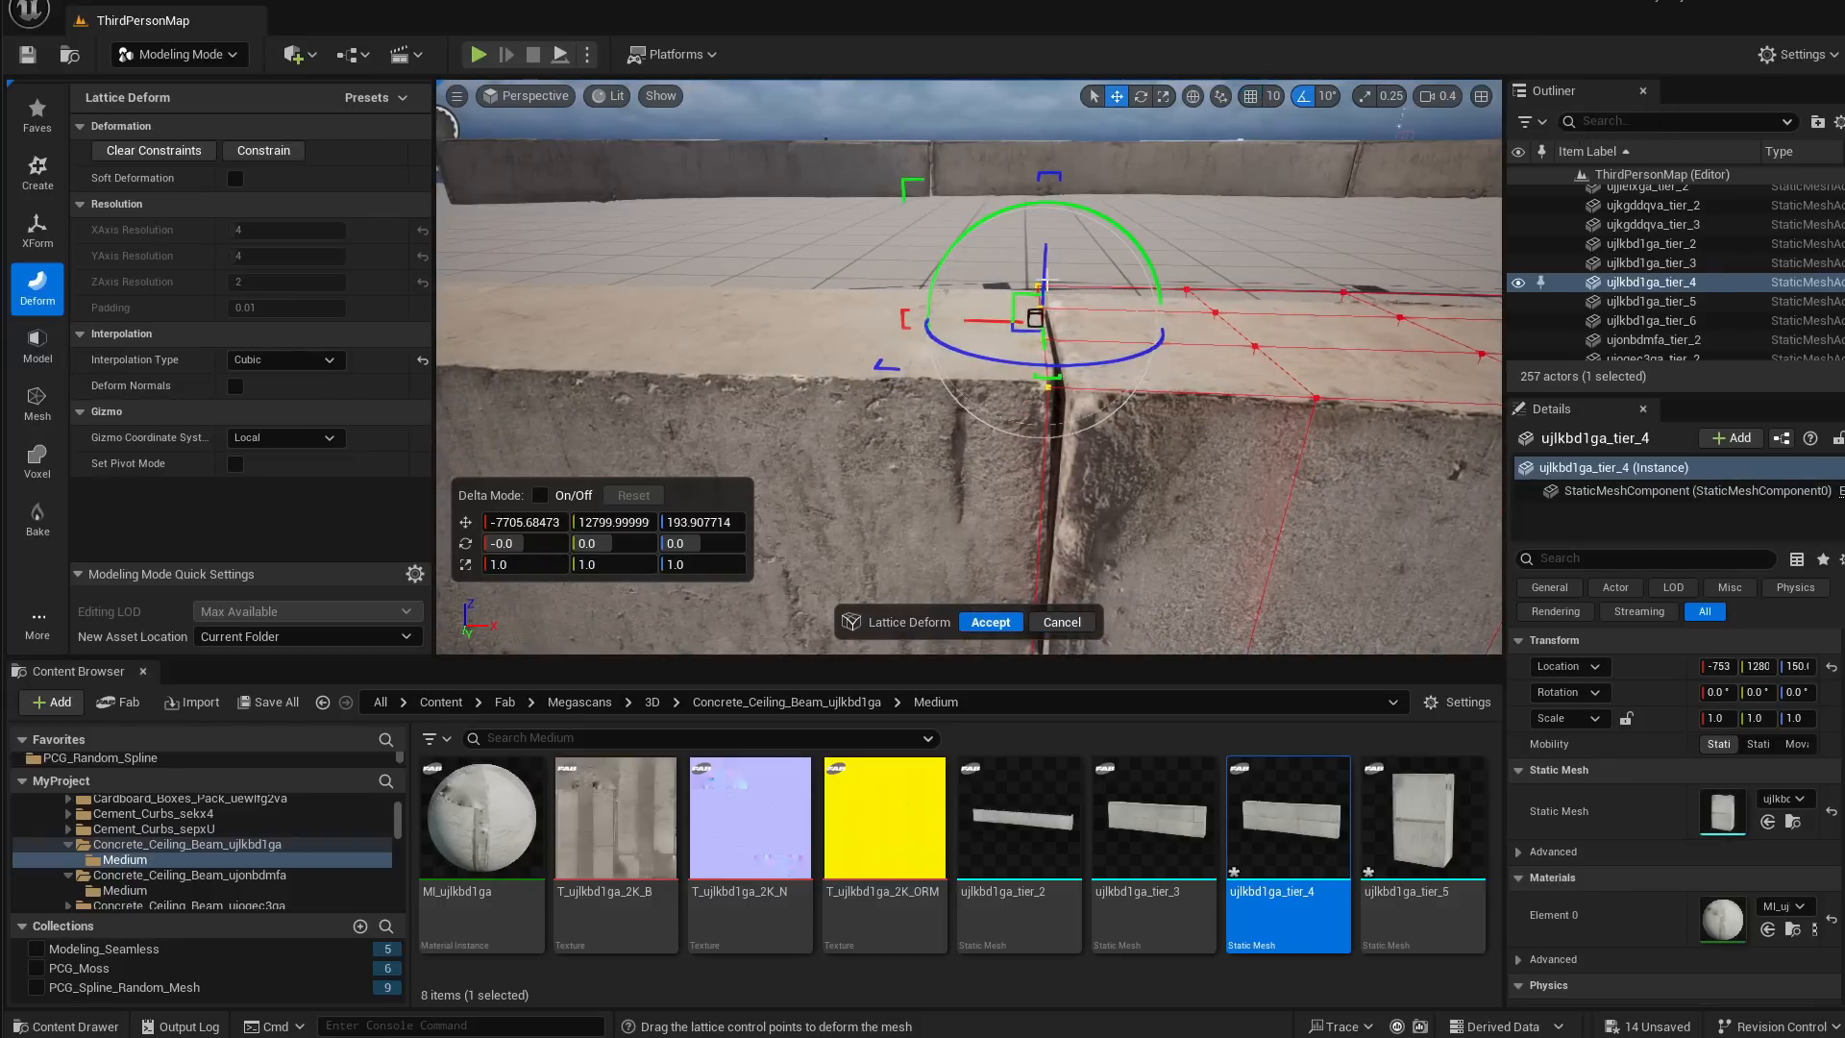
left_click_drag(978, 320, 976, 321)
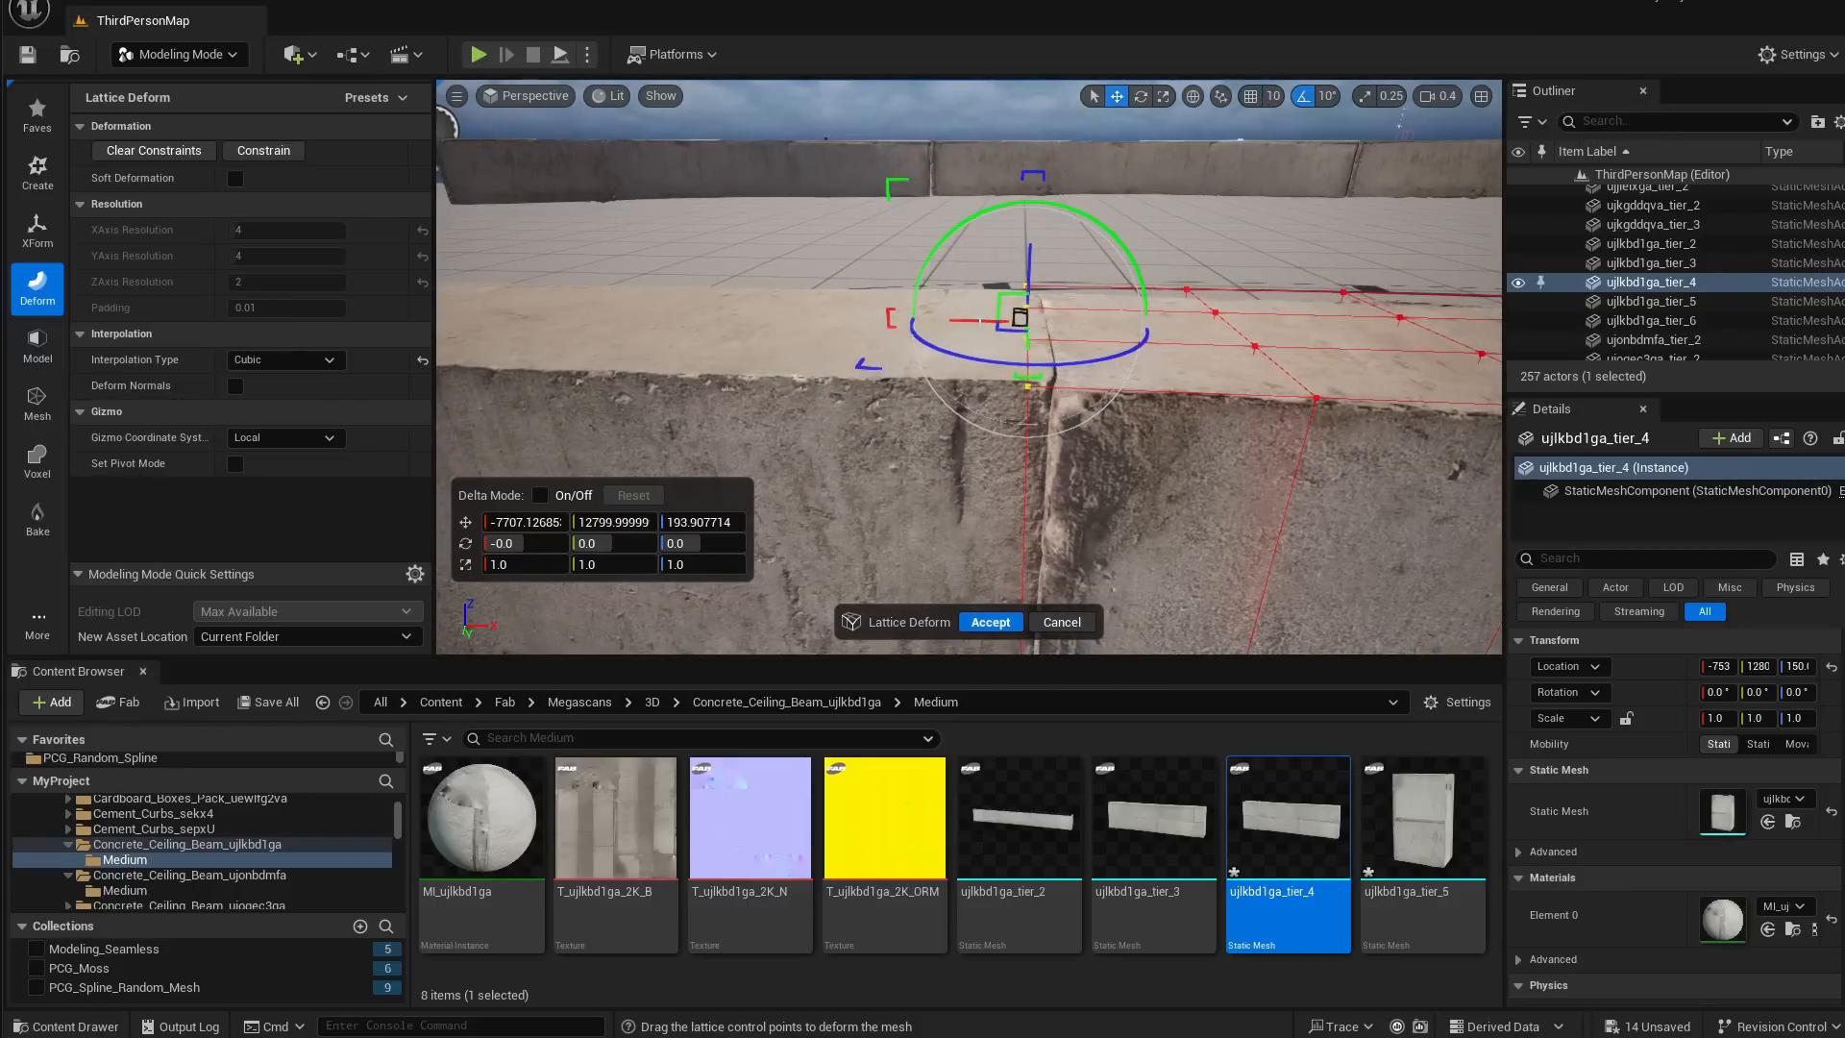
Adjust the end piece's top outer corner lattice point at the joint to line up with the long beam's side face
key("d")
right_click_drag(975, 320, 877, 338)
key("w")
mouse_move(1119, 279)
left_mouse_down()
mouse_move(1293, 426)
mouse_move(1214, 372)
left_mouse_up()
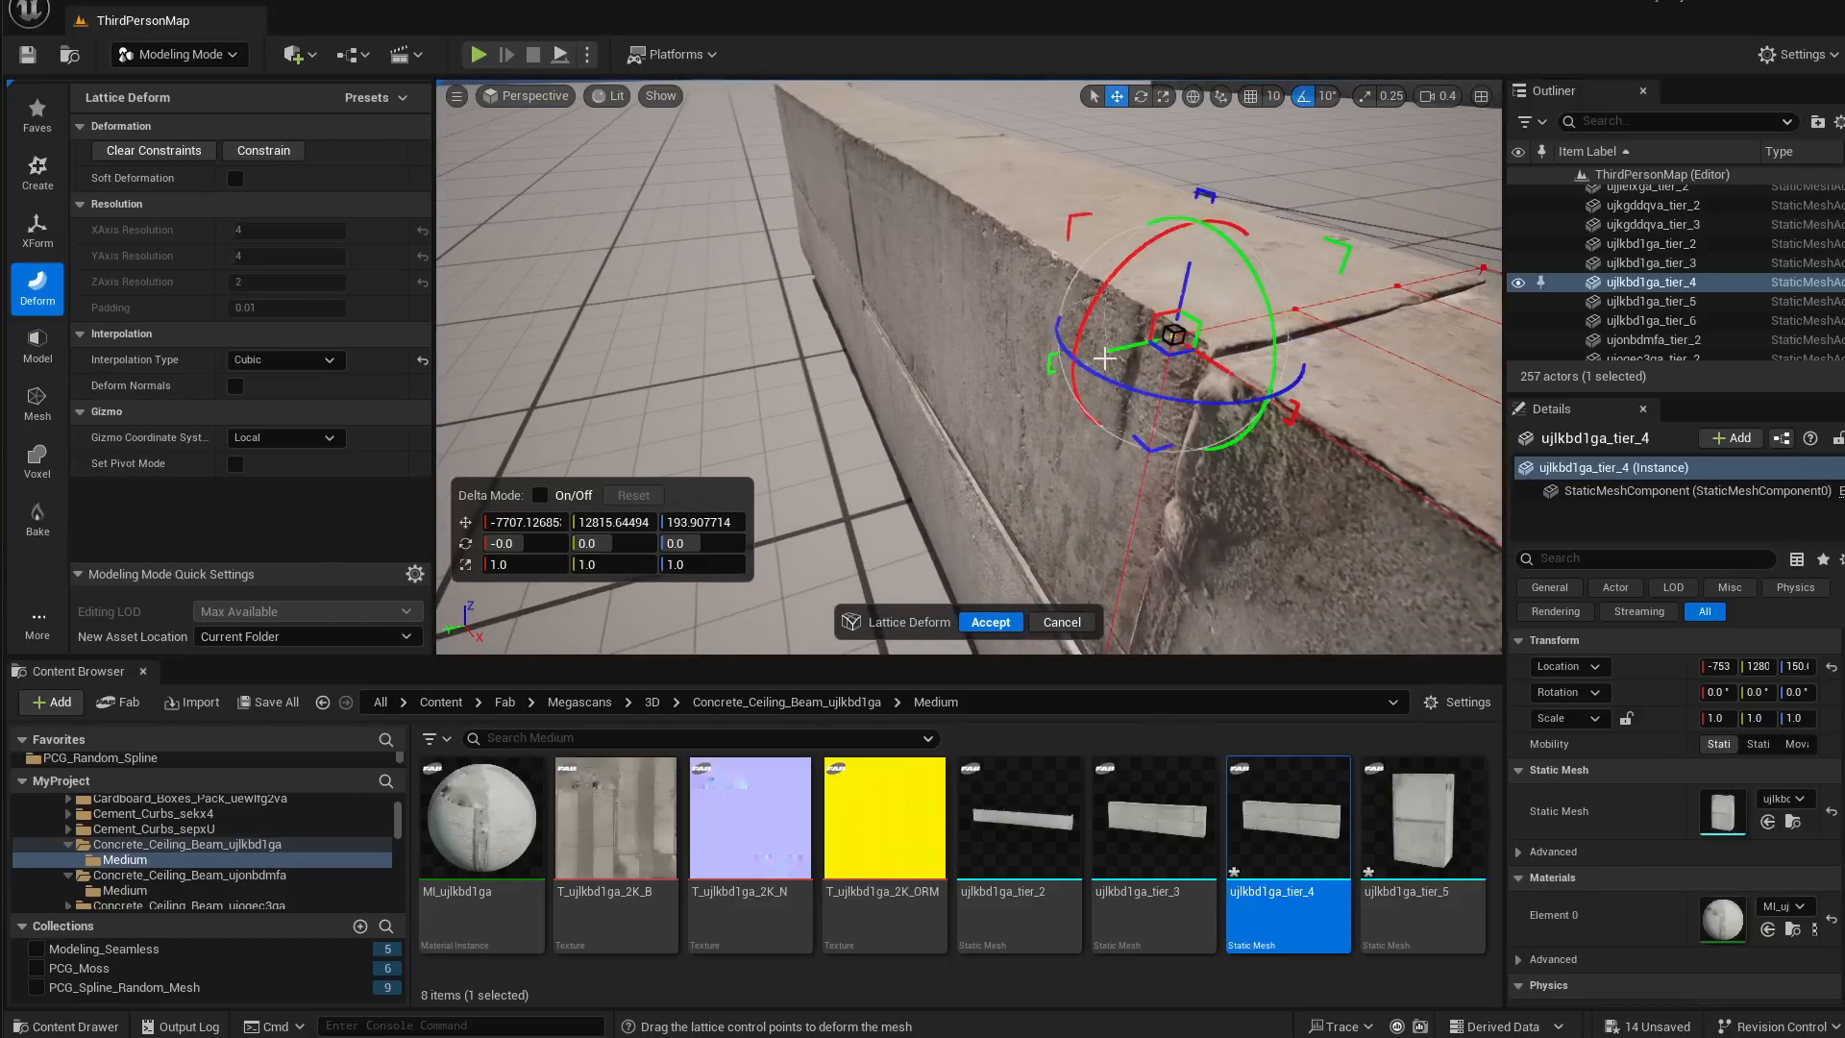
right_click_drag(1142, 339, 1133, 427)
key("d")
key("a")
Move the end piece's bottom outer corner lattice point along X and Y to meet the long beam's base at the joint
mouse_move(1272, 376)
right_mouse_down()
mouse_move(1267, 432)
mouse_move(1261, 336)
mouse_move(1272, 376)
right_mouse_up()
key("s")
key("w")
left_click_drag(1055, 363, 1087, 429)
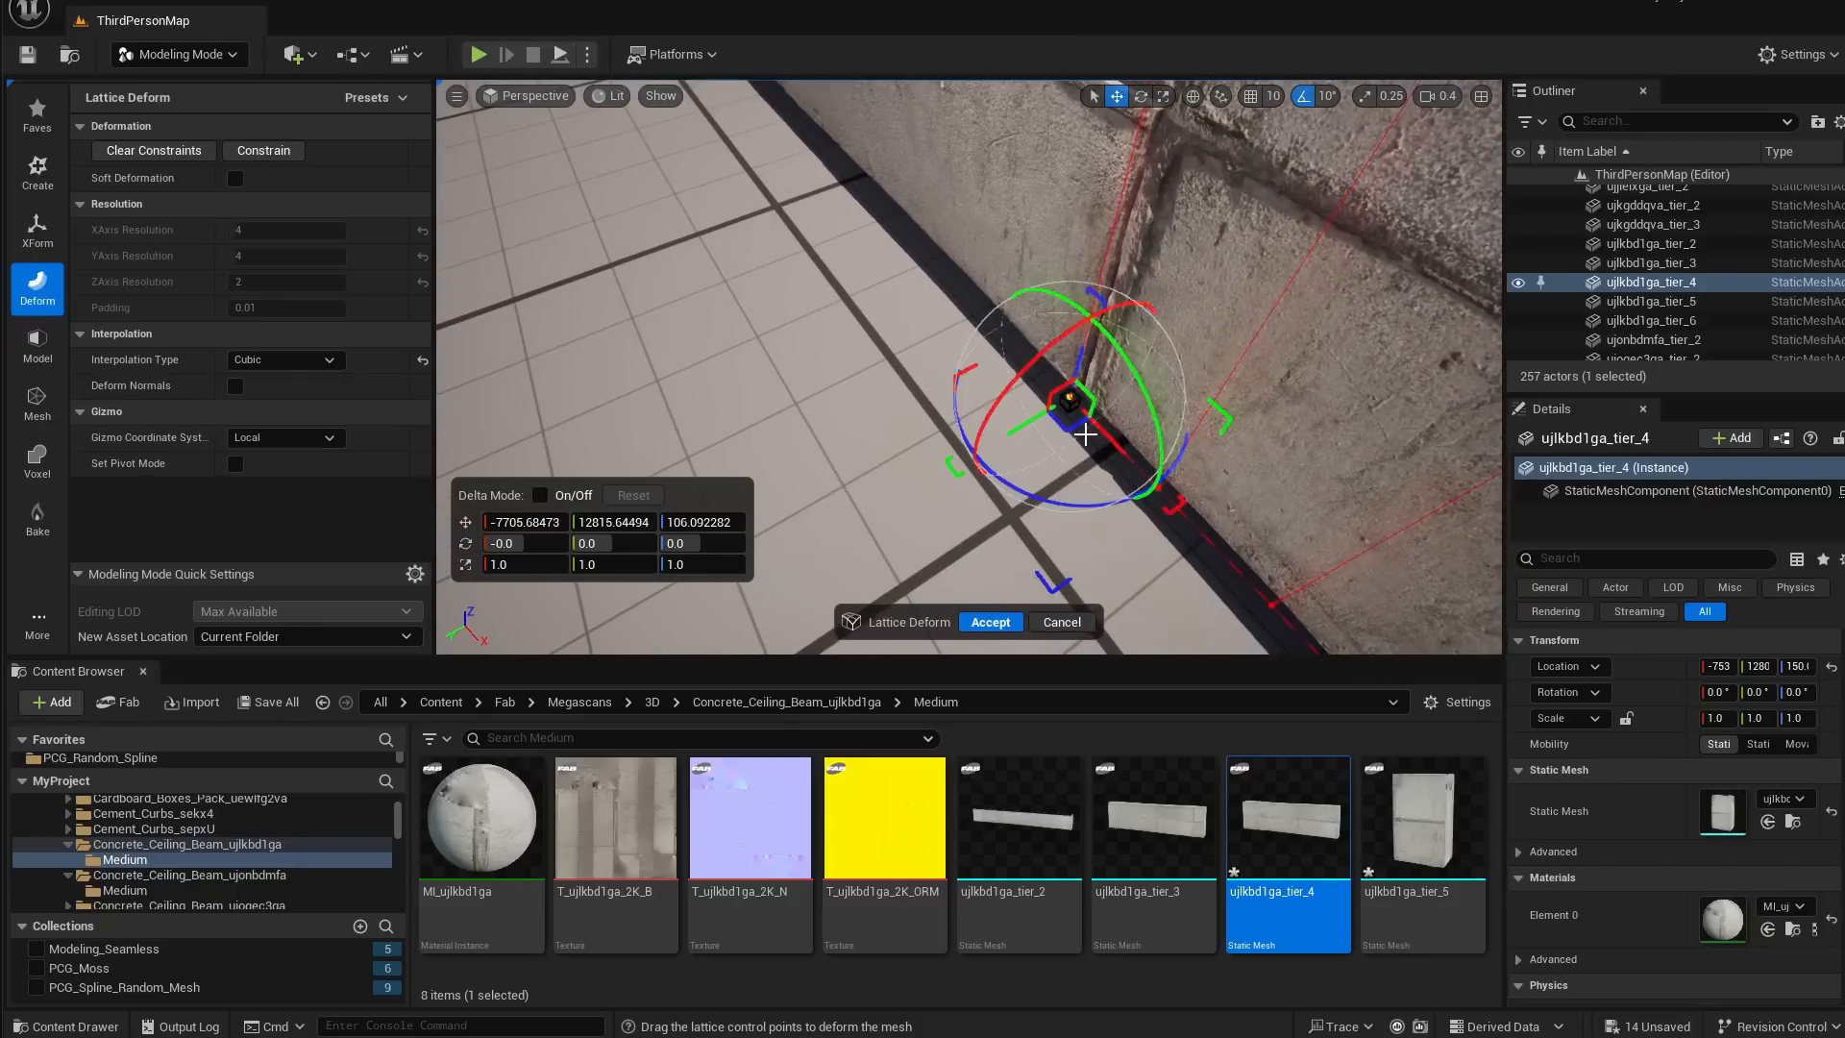
key("a")
right_click_drag(1087, 428, 1230, 375)
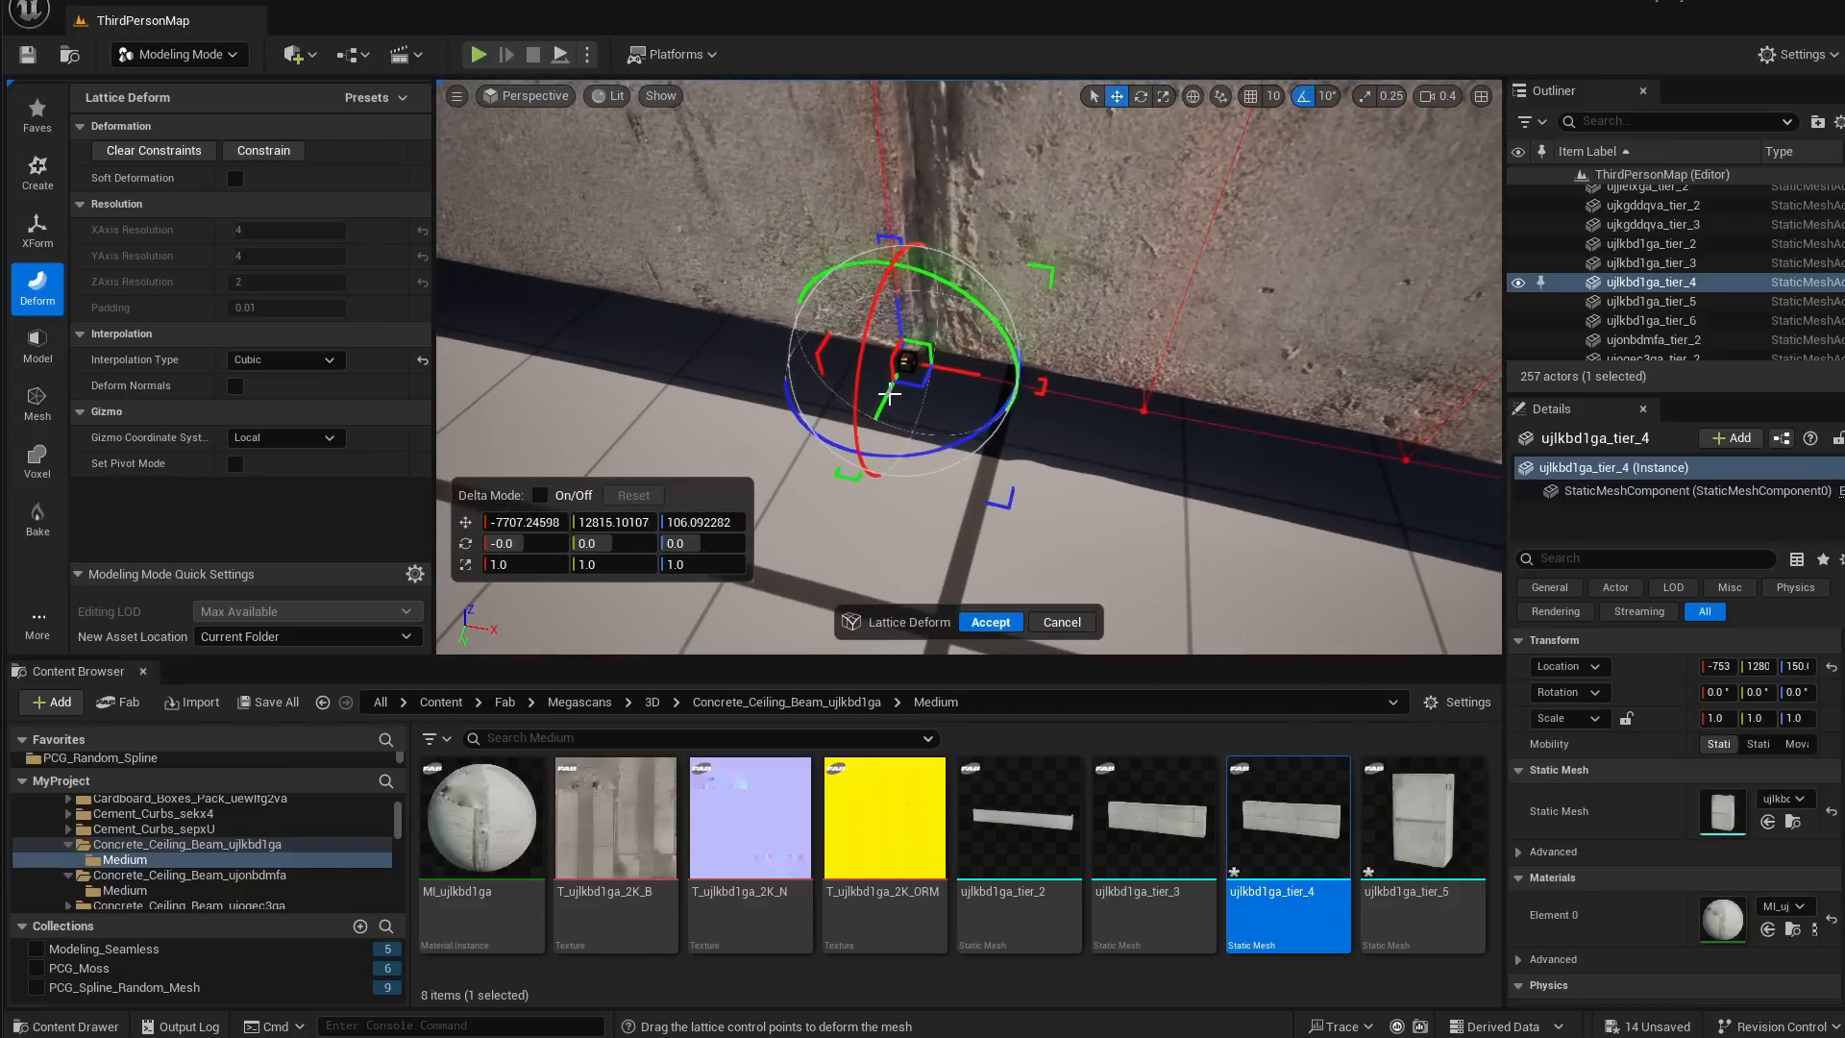
right_click_drag(887, 396, 750, 336)
Check the deformed joint from above and from the side, and accept the Lattice Deform on the end piece
key("w")
right_click_drag(1009, 135, 966, 313)
key("s")
key("s")
key("w")
key("s")
key("s")
key("a")
right_click_drag(807, 519, 1104, 432)
left_click(978, 623)
Join the long beam and the end piece with a Mesh Boolean using the Union operation
left_click(1010, 411)
left_click(1144, 439, "ctrl")
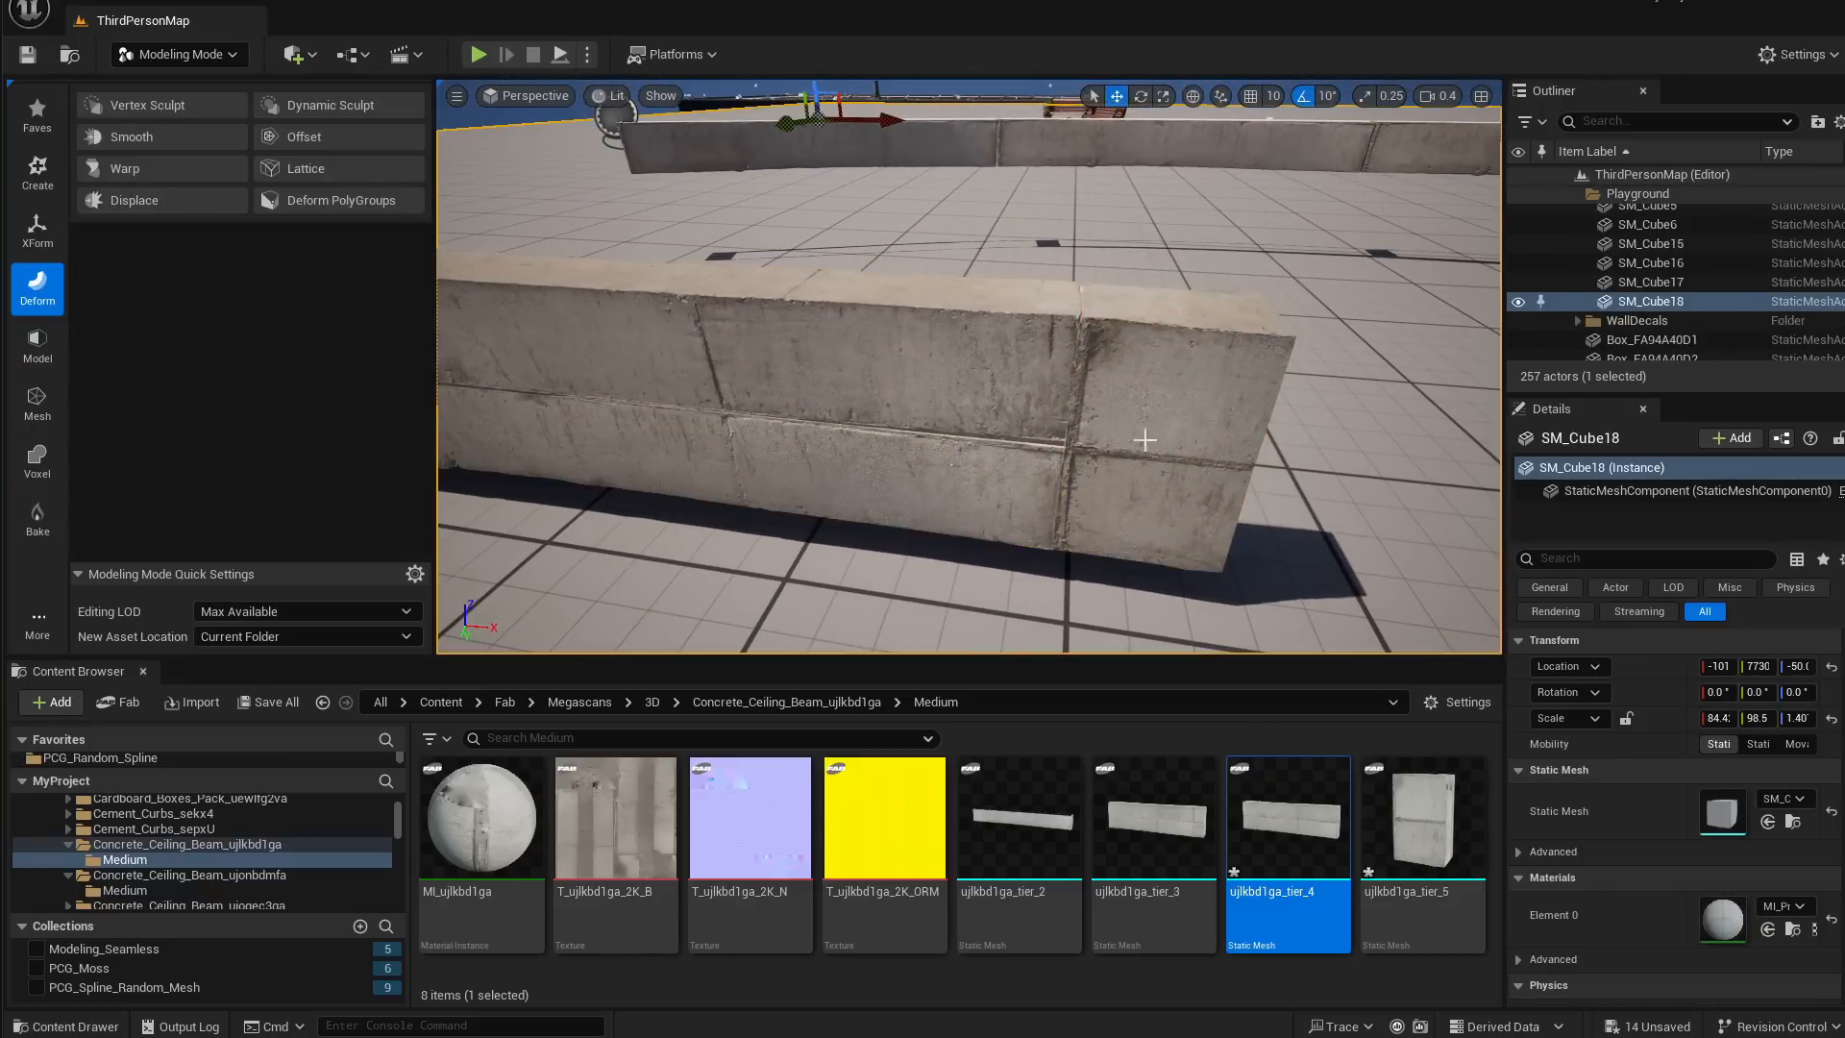
right_click_drag(880, 426, 879, 421)
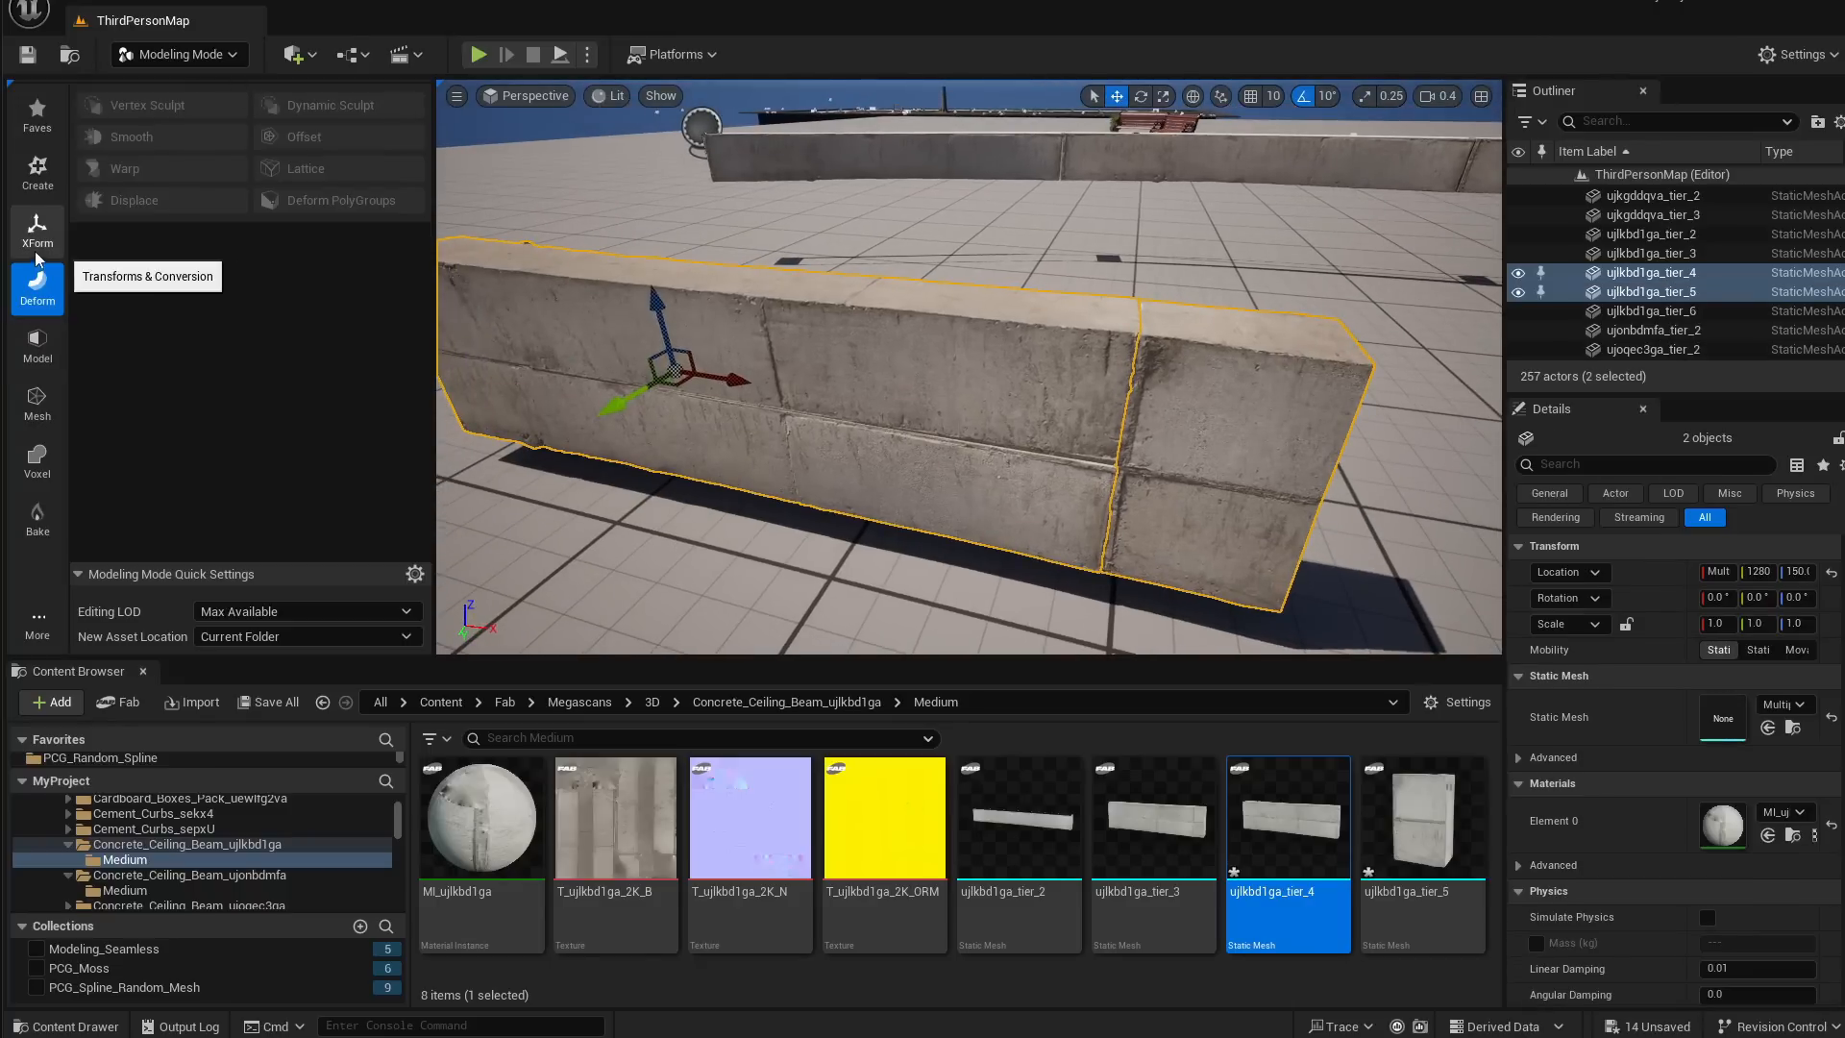
left_click(43, 354)
left_click(179, 154)
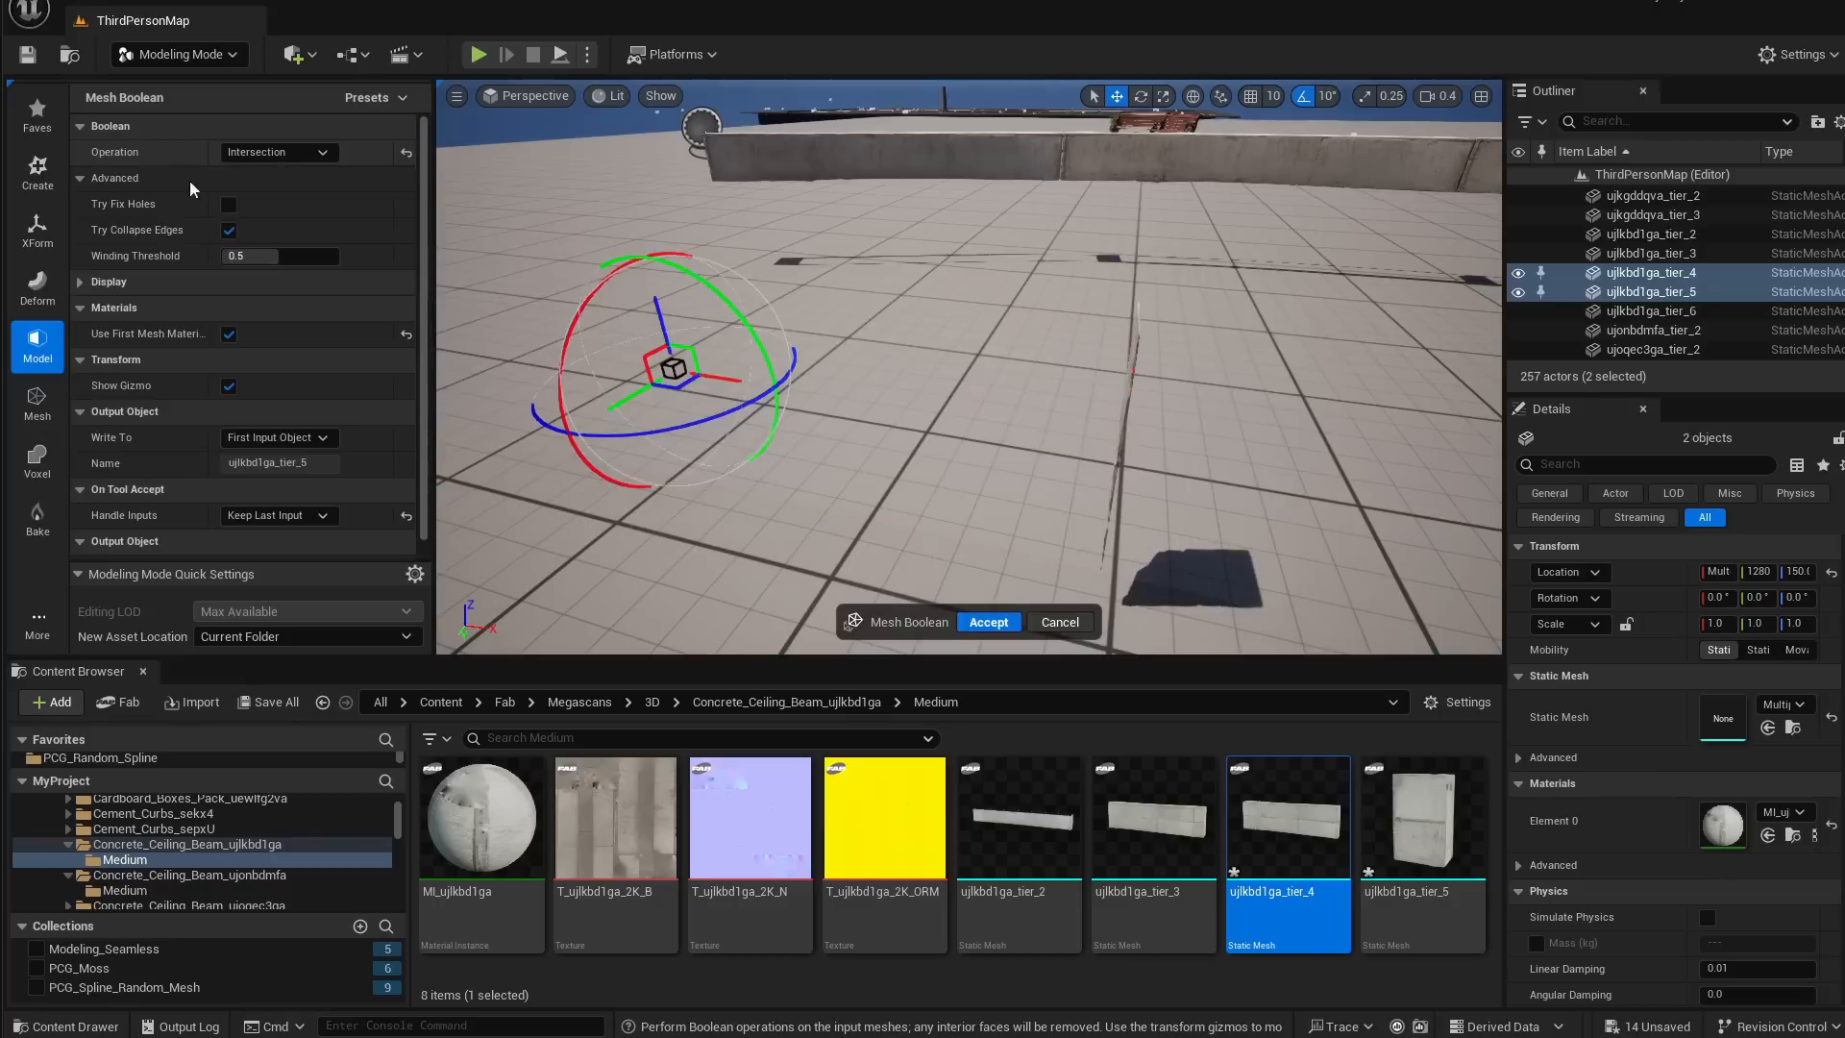
left_click(241, 226)
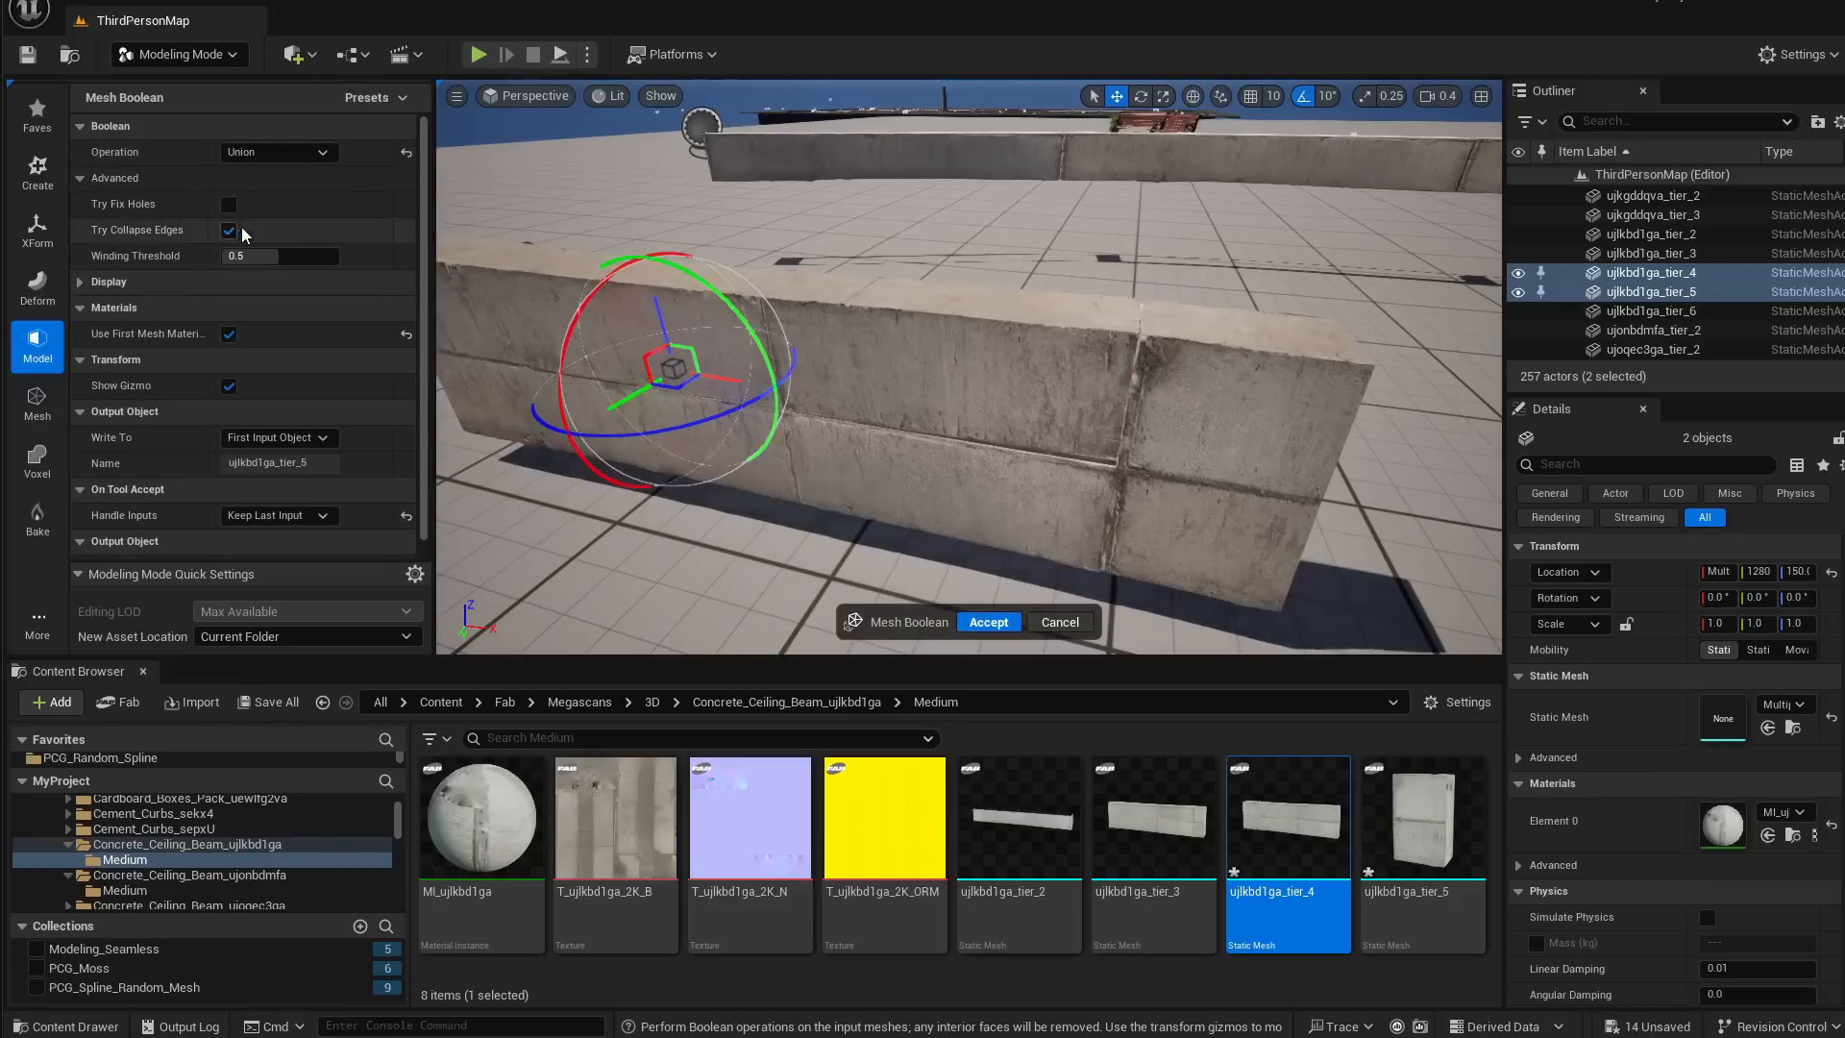
right_click_drag(1008, 346, 1230, 336)
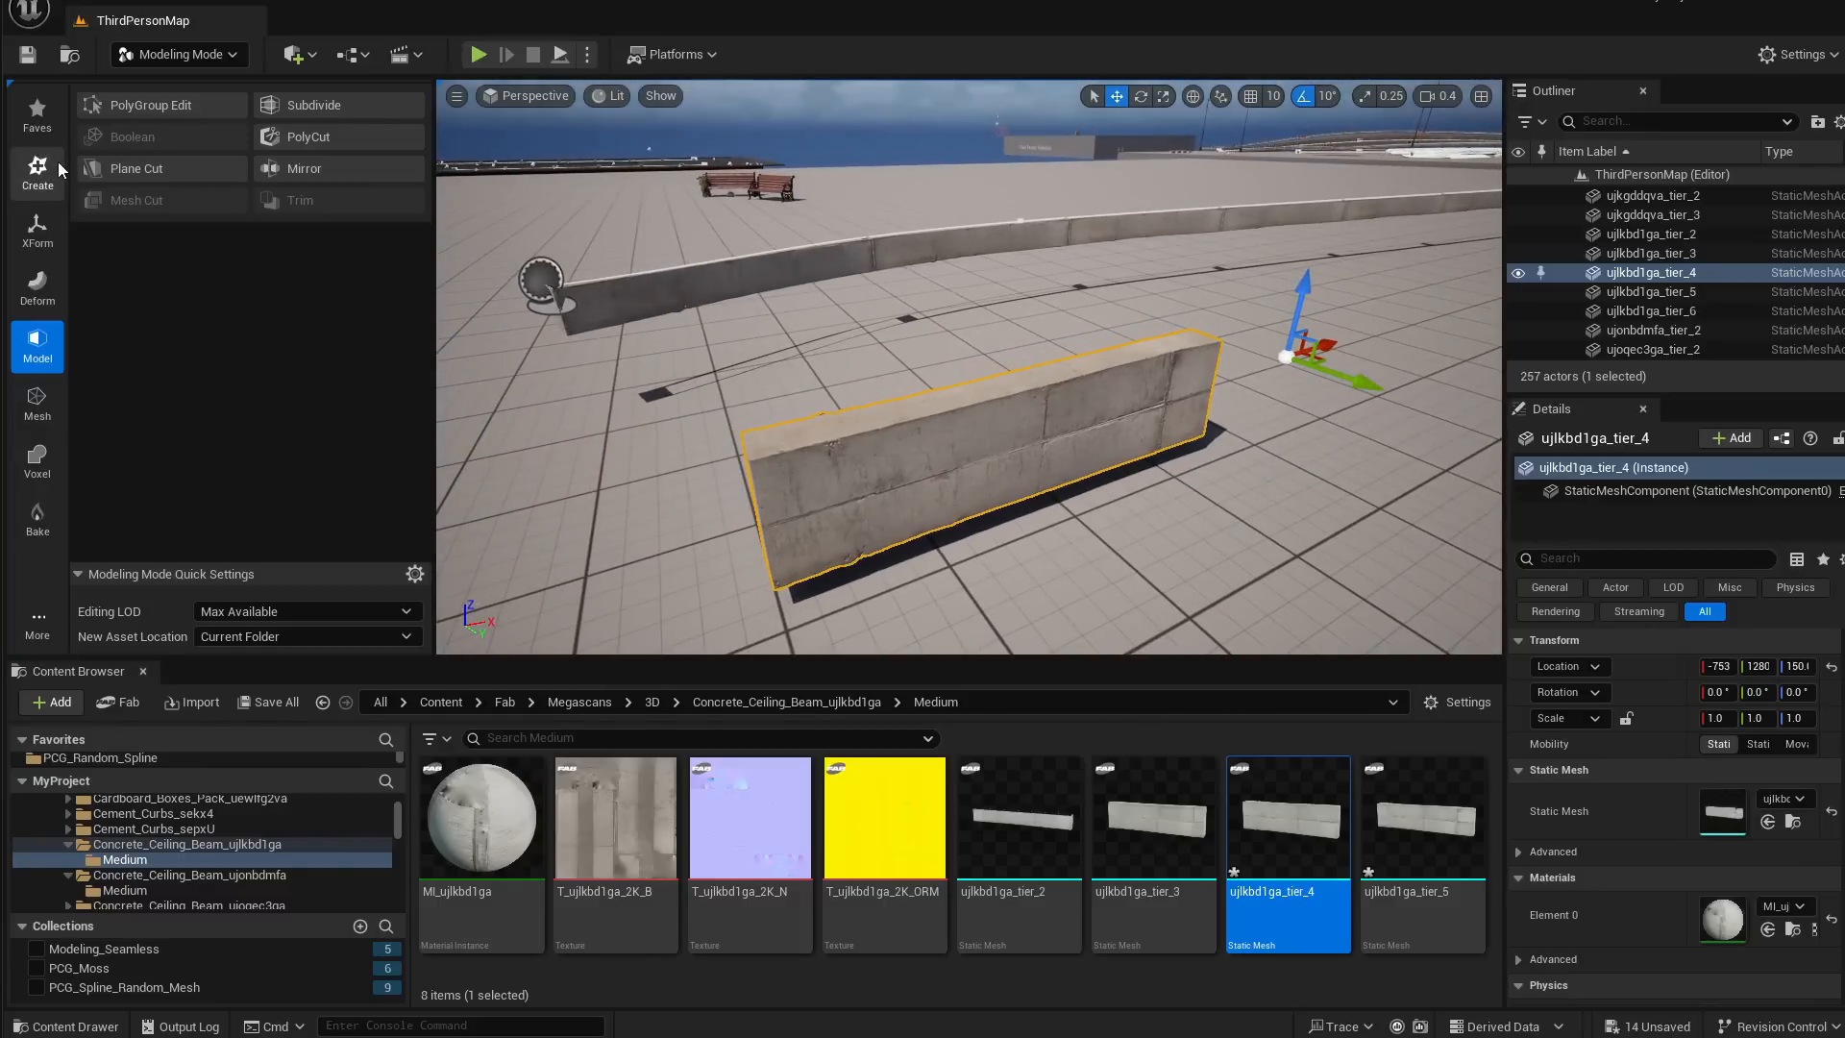
Place the joined beam's pivot at the Front box position, lower it to about Z 106.14 at the base, and accept the pivot edit
left_click(52, 226)
left_click(164, 171)
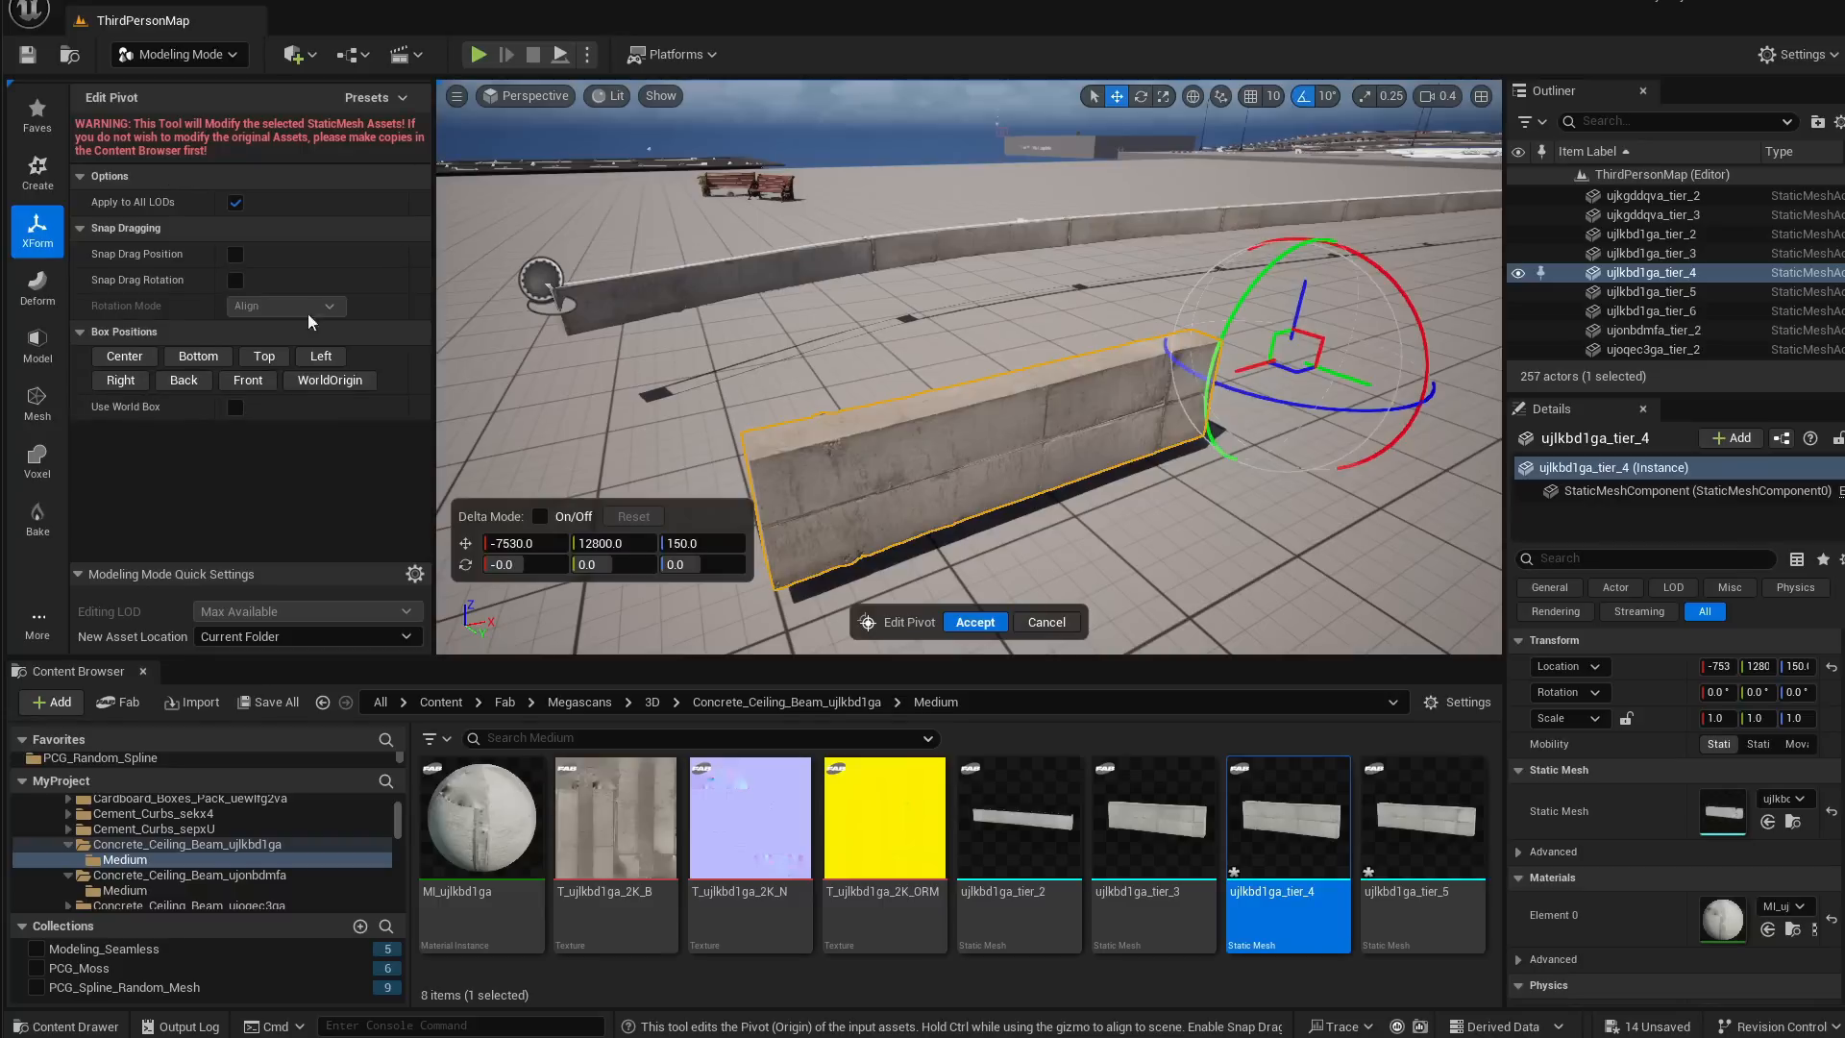
left_click(264, 357)
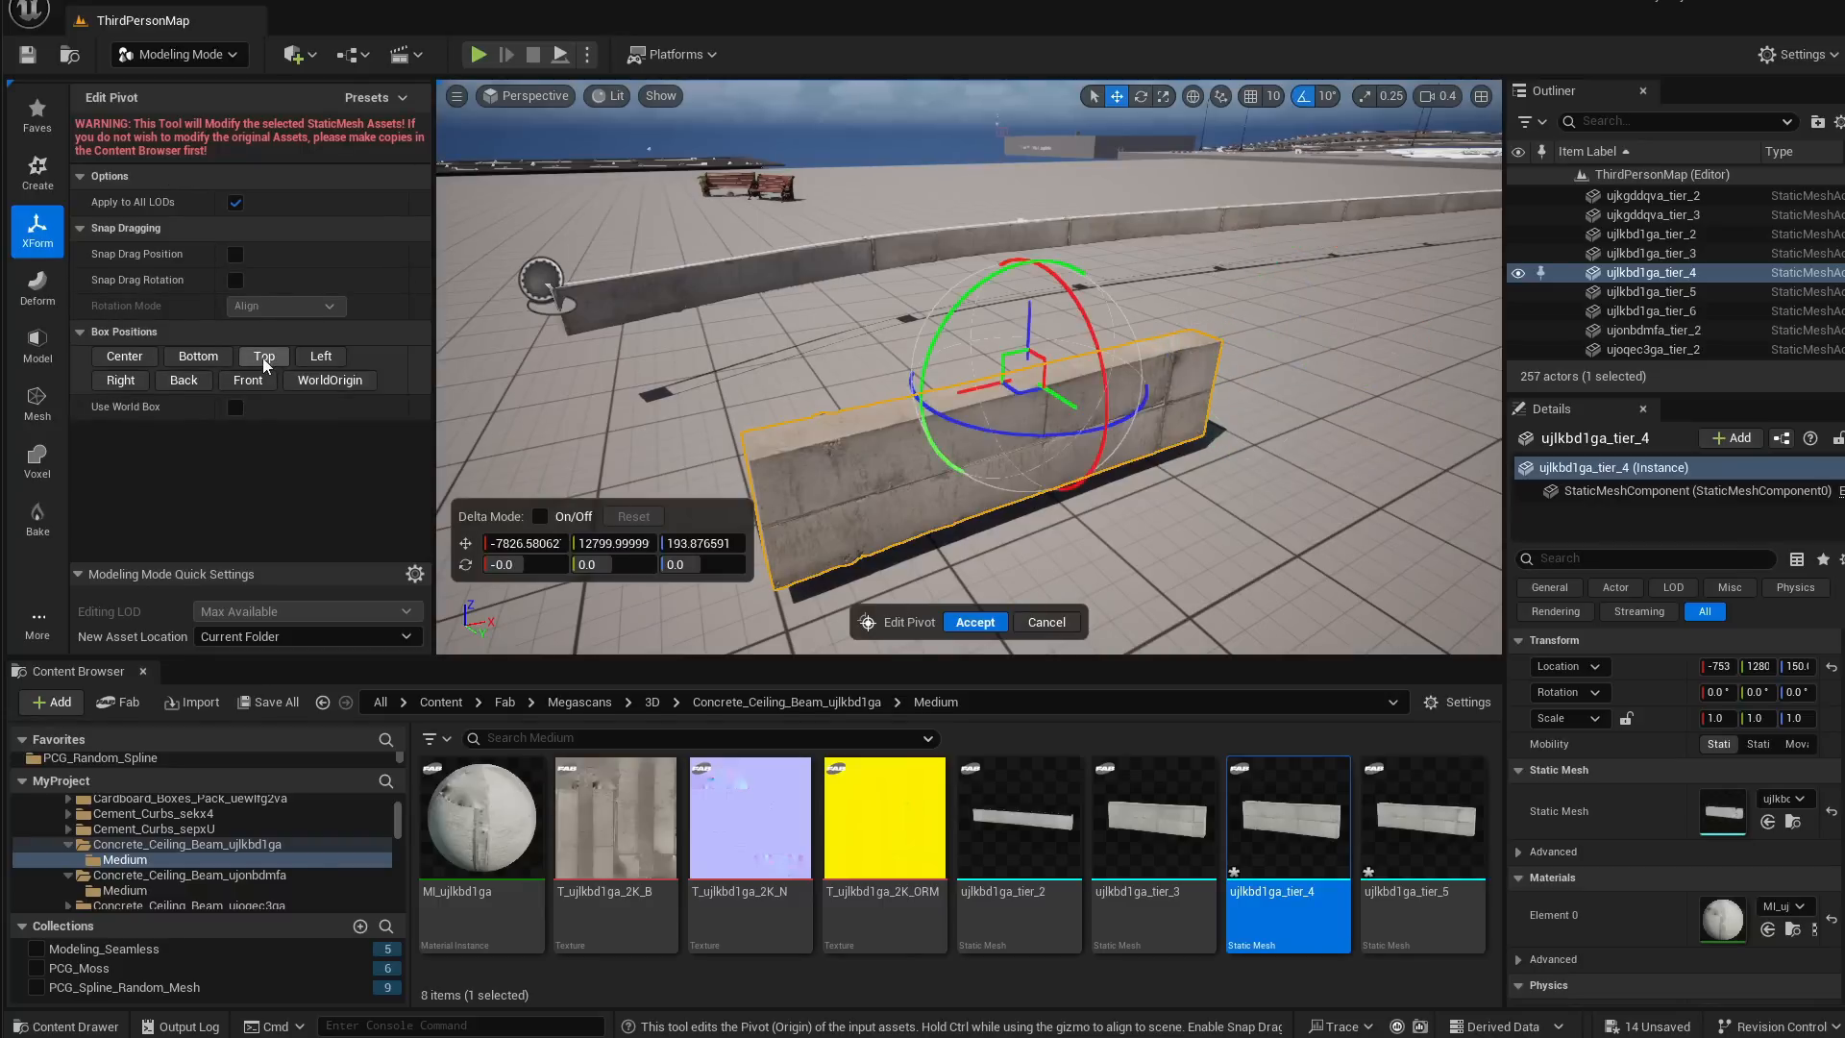
left_click(182, 382)
left_click(241, 381)
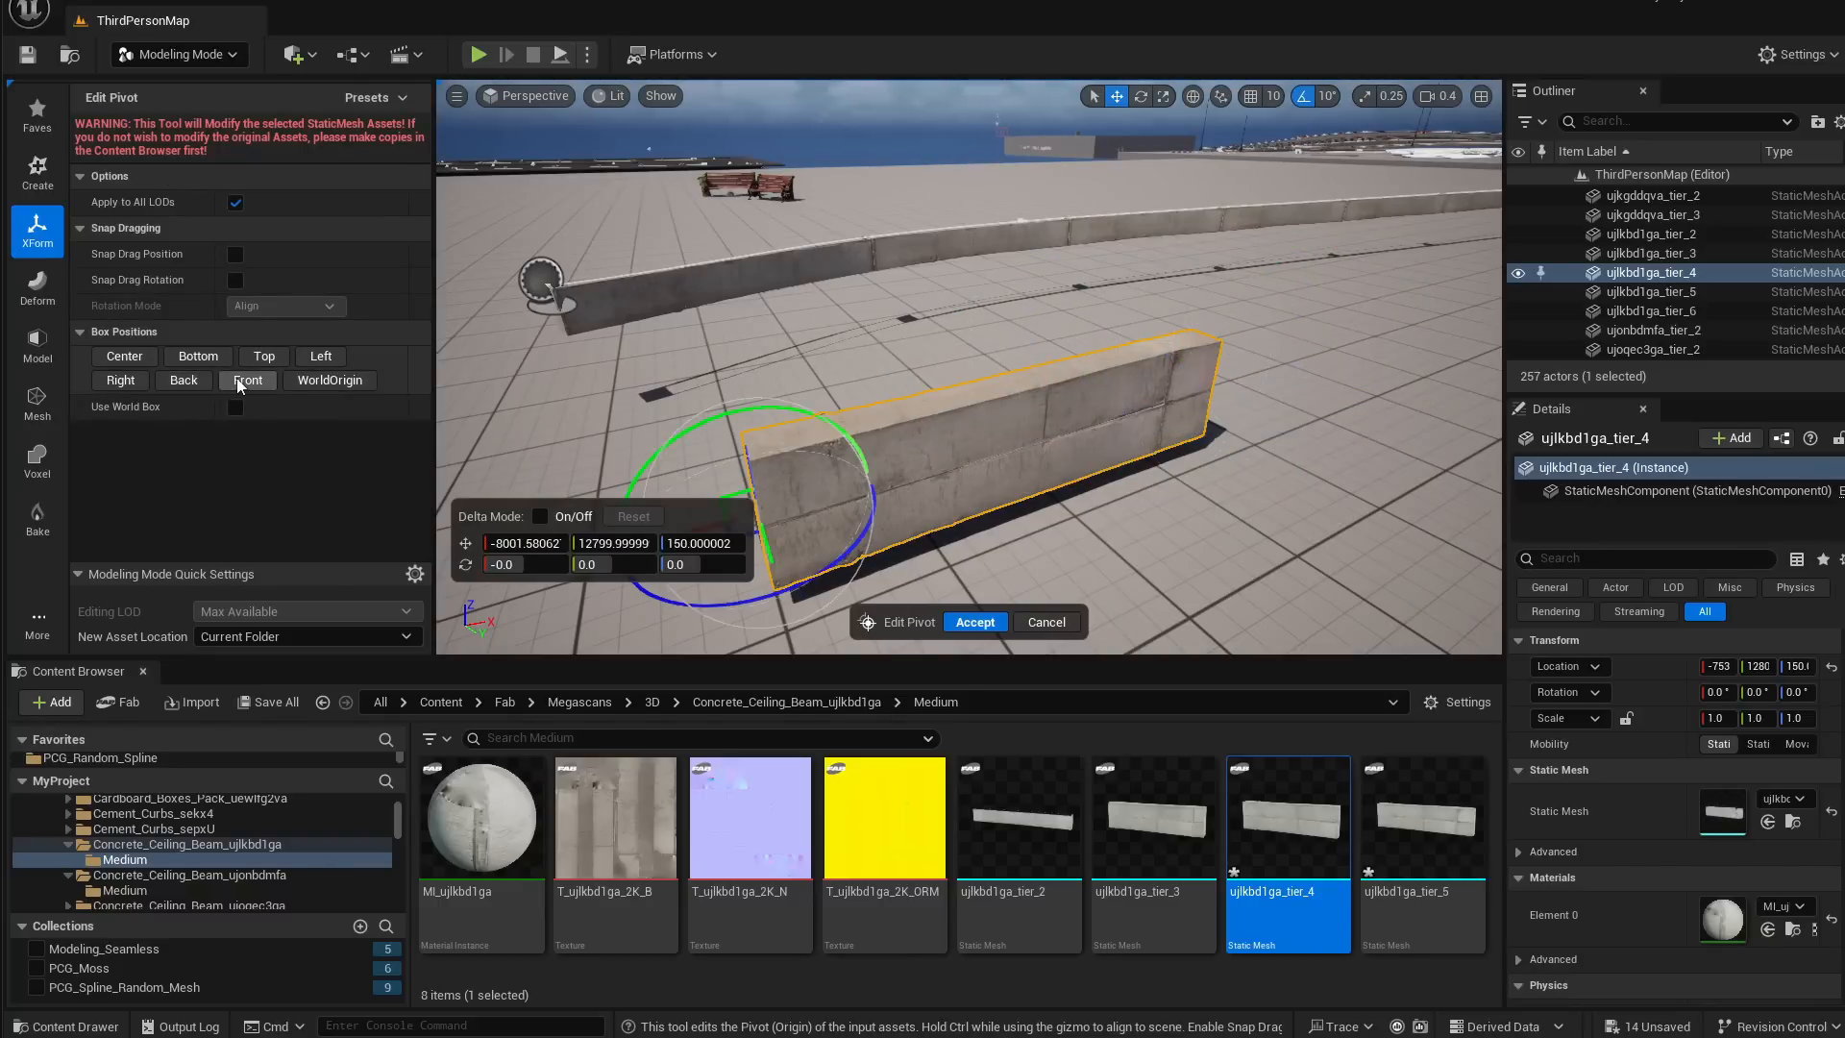
right_click_drag(826, 384, 817, 471)
right_click_drag(577, 358, 651, 340)
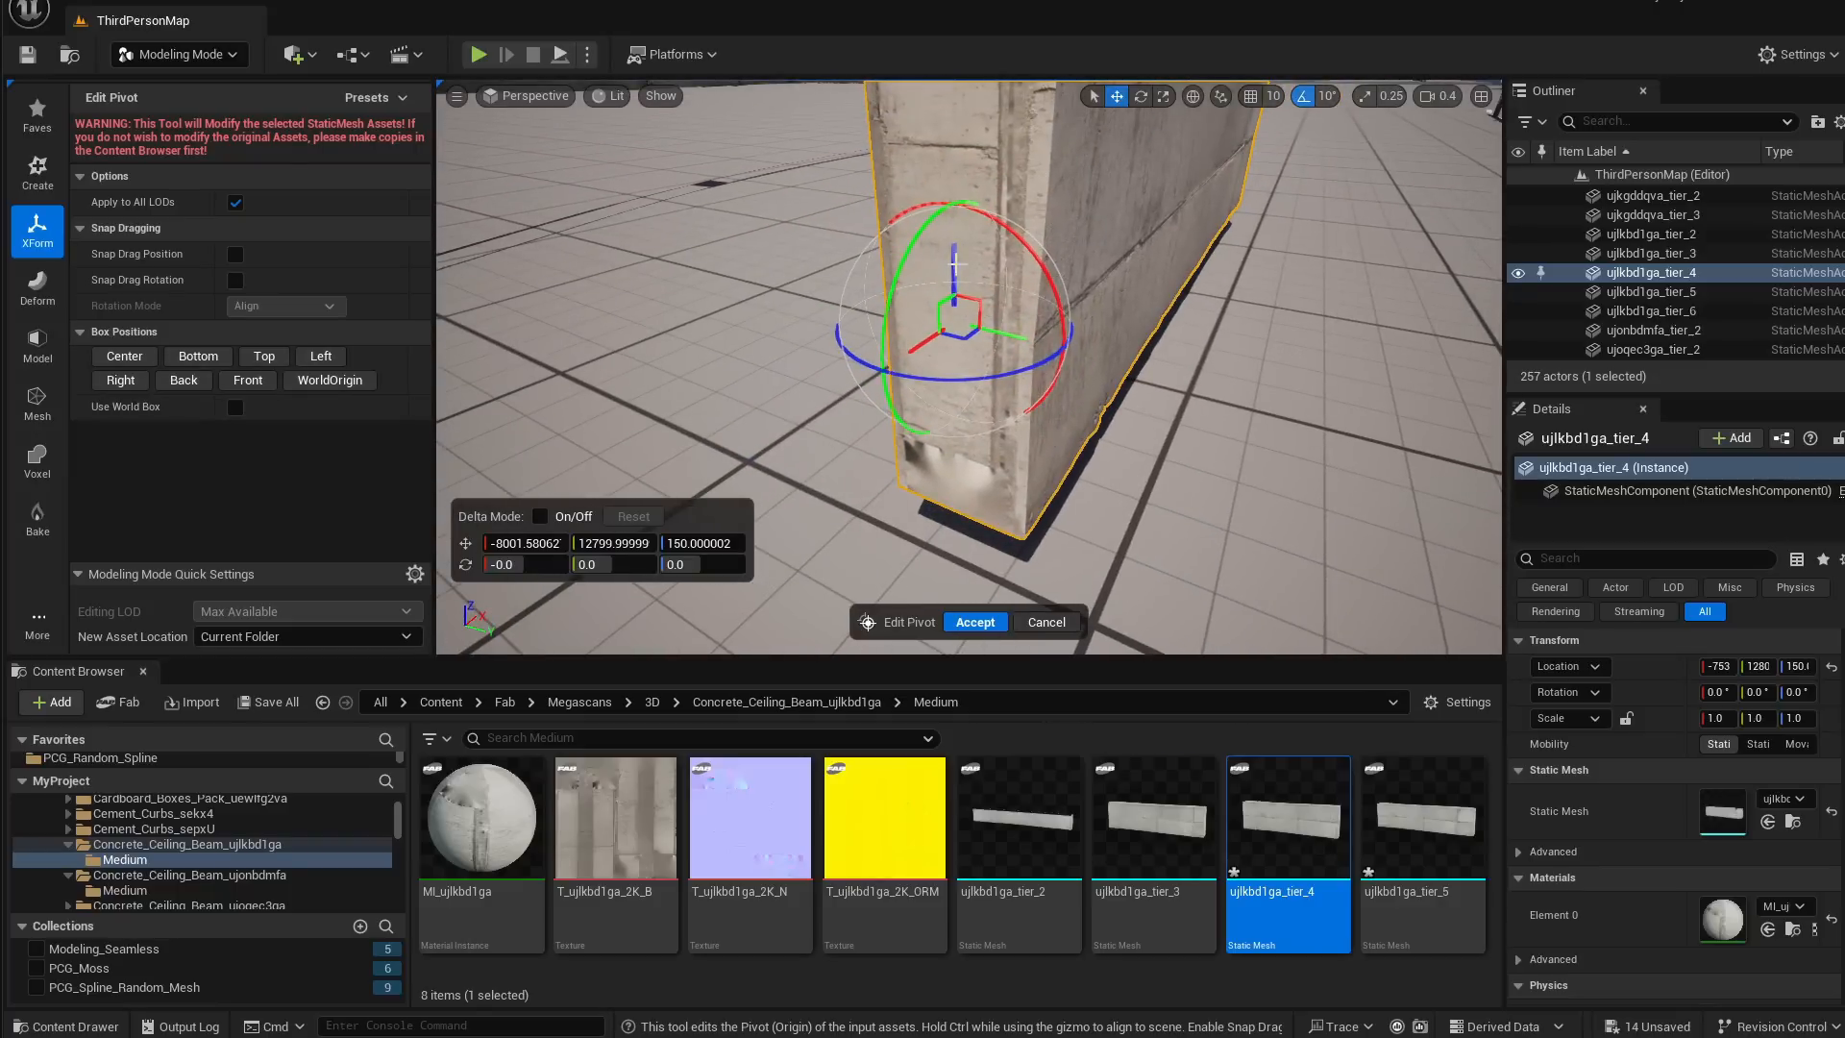
left_click_drag(954, 279, 973, 478)
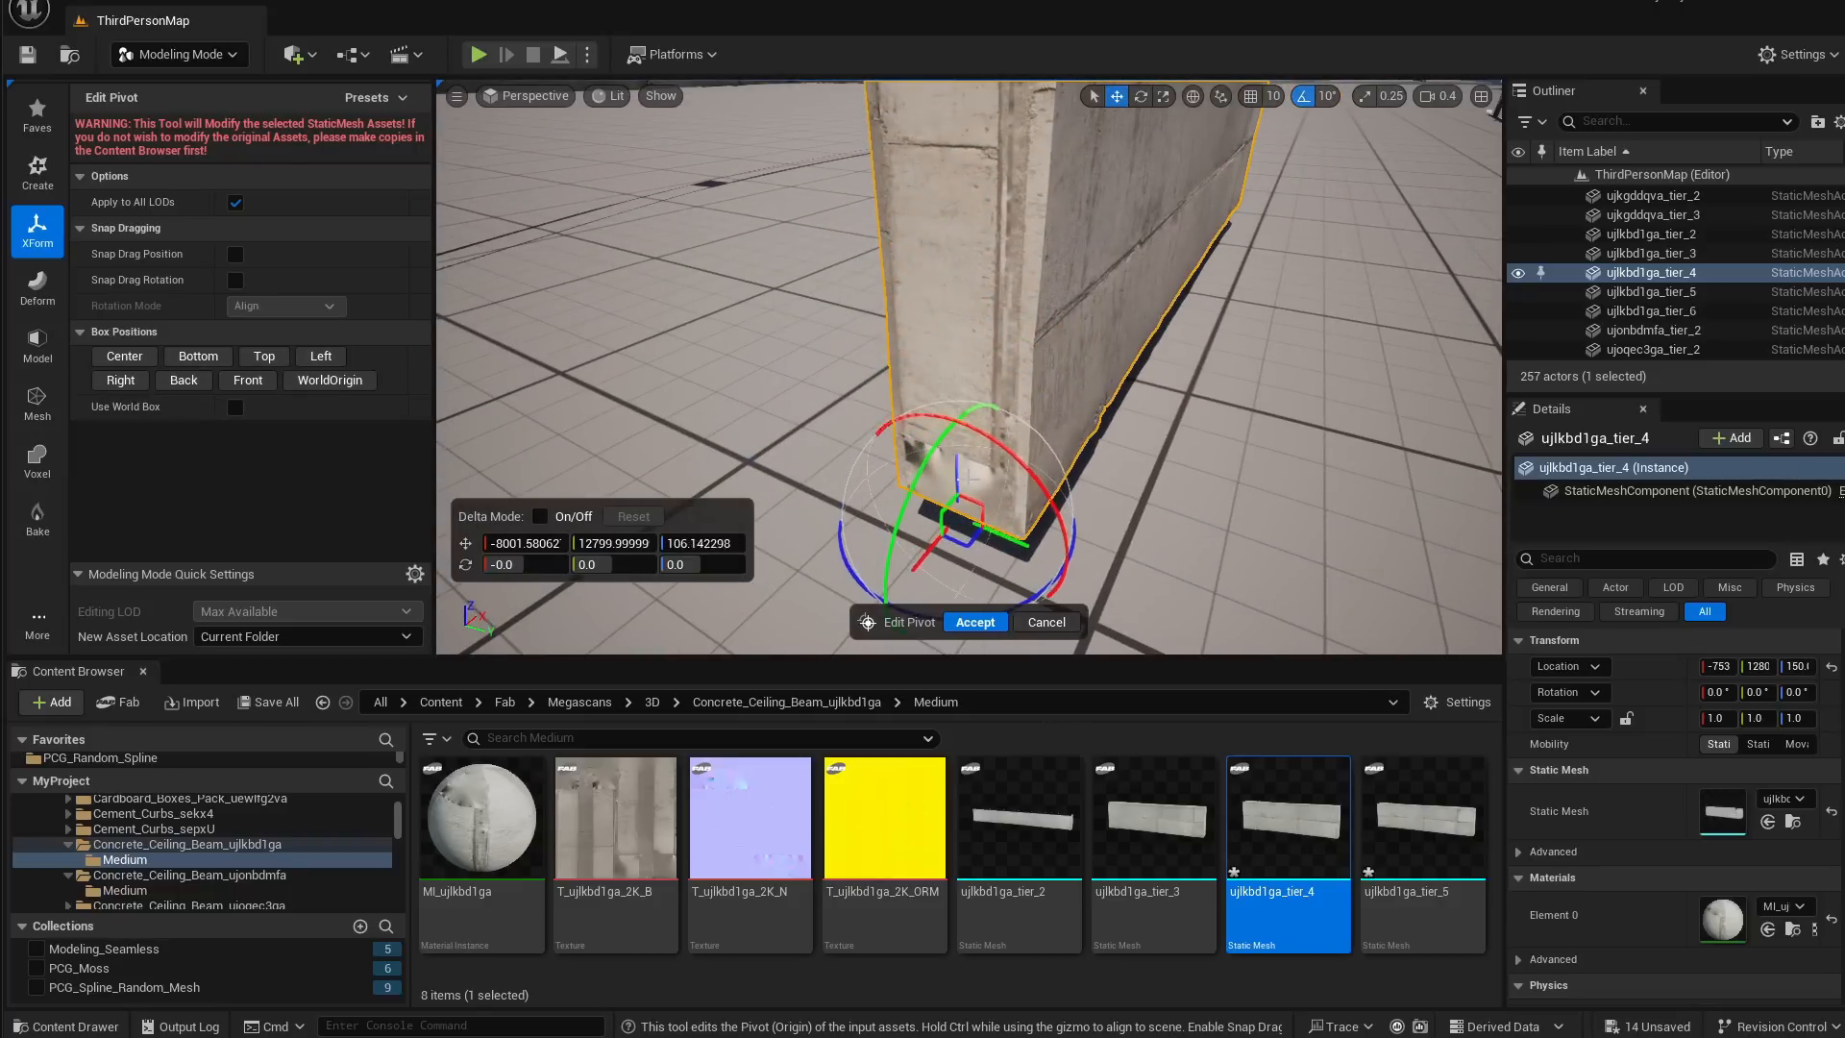
left_click(976, 622)
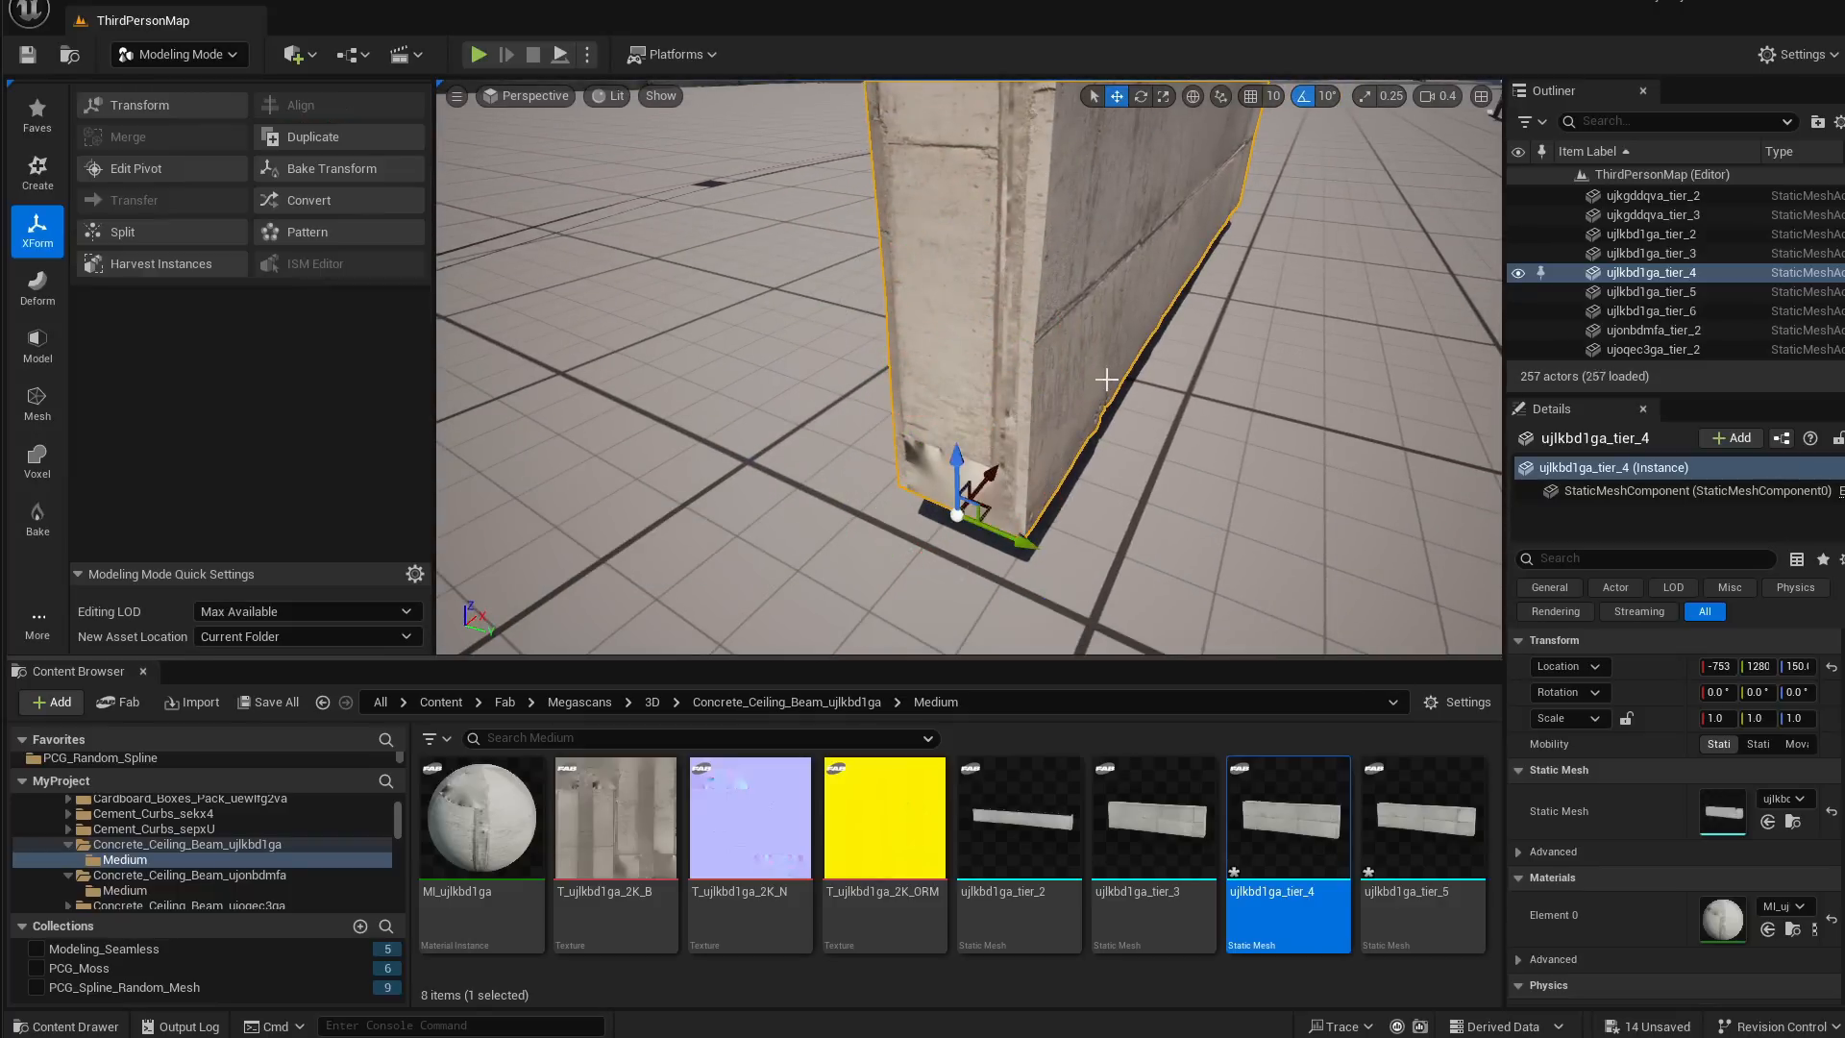
Assign the ujlkbd1ga_tier_5 mesh to the first Curved Items entry of BP_RoadPCG4
right_click_drag(1105, 379, 1071, 447)
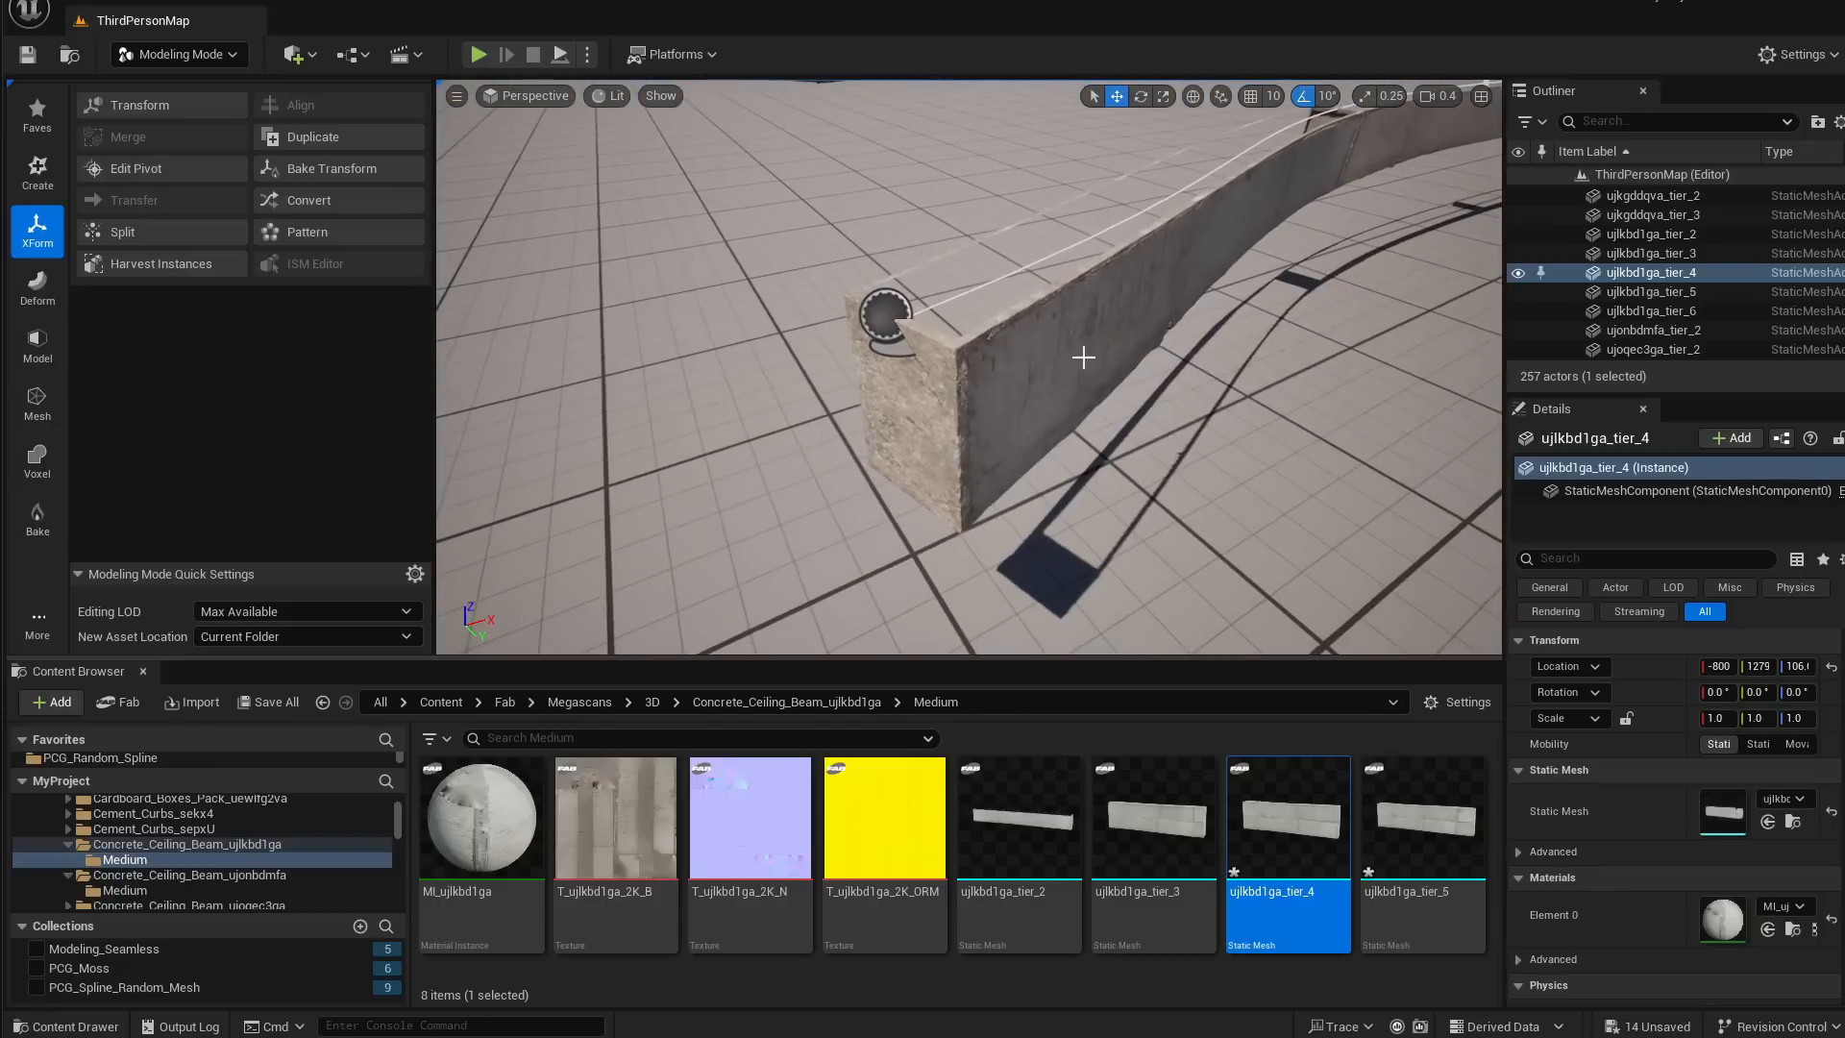
left_click(1002, 384)
left_click_drag(1288, 817, 1749, 975)
right_click_drag(1088, 394, 1144, 317)
left_click_drag(1426, 829, 1726, 972)
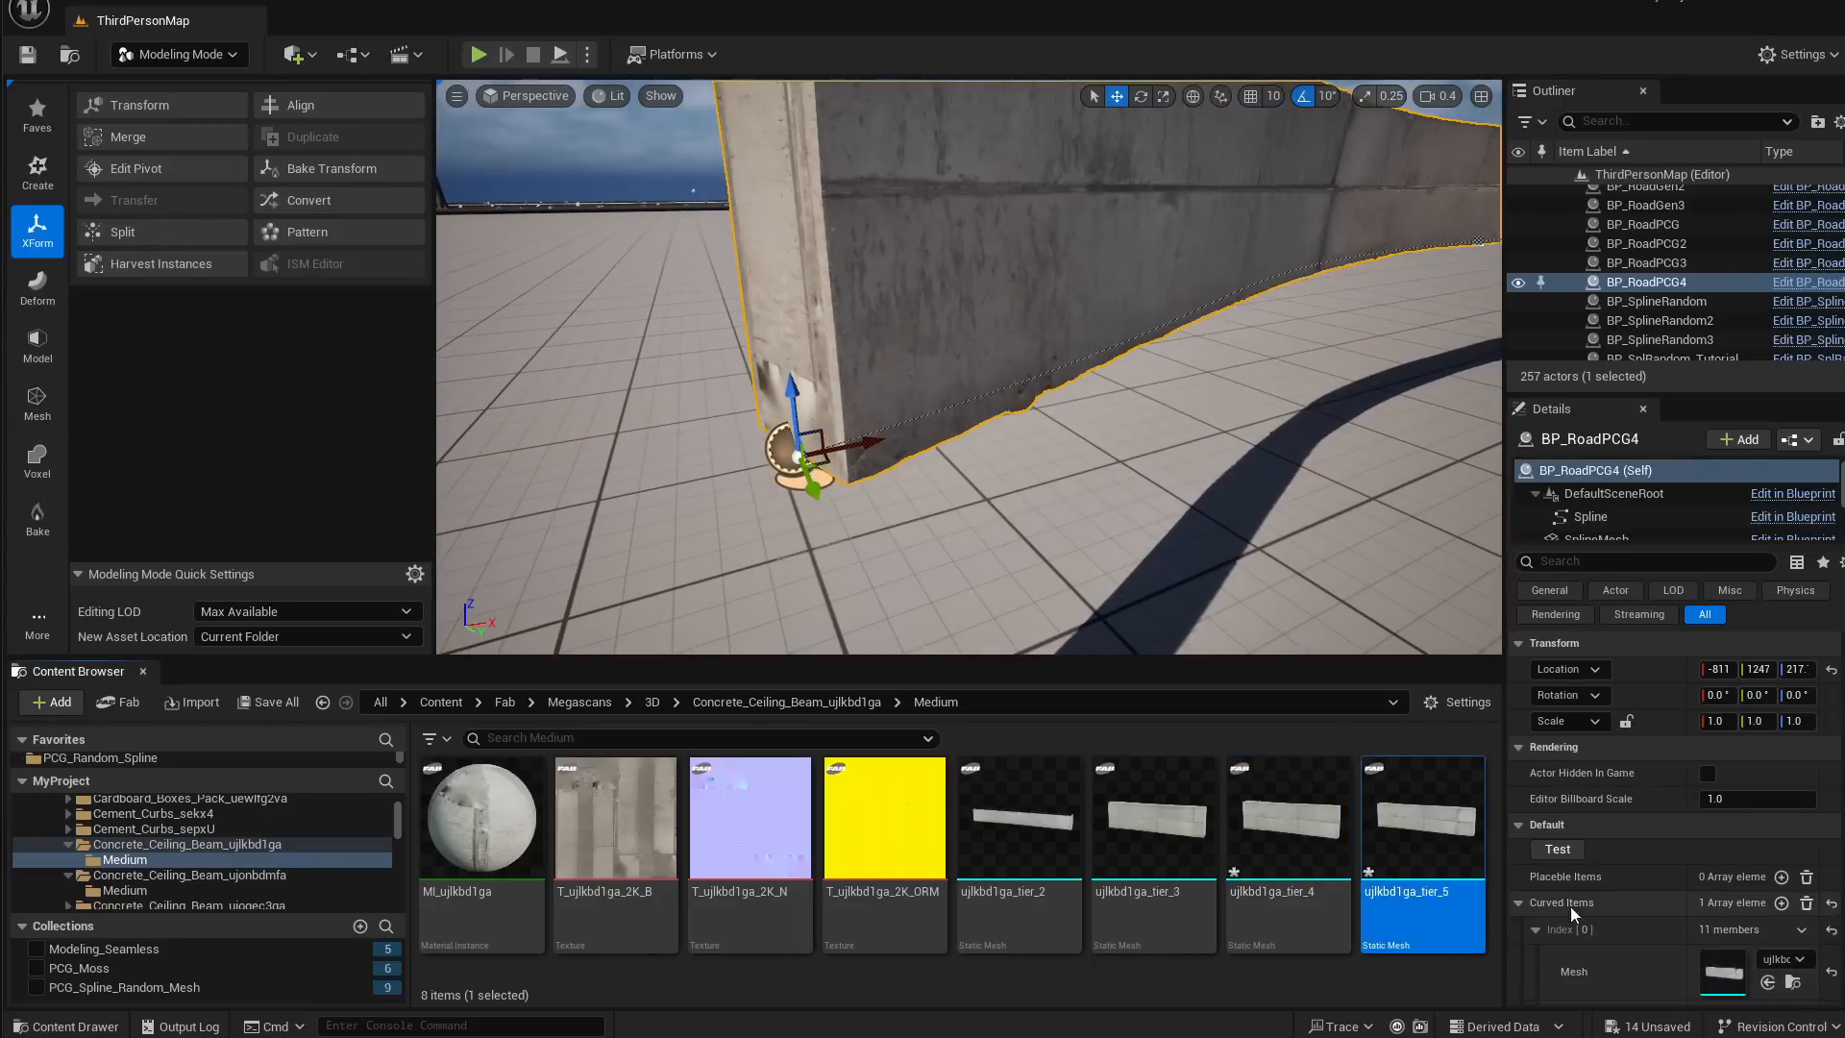
Go over to the stone path pieces and switch the viewport's Collision display off and on again to compare
right_click_drag(1135, 423, 1077, 370)
right_click_drag(385, 333, 460, 335)
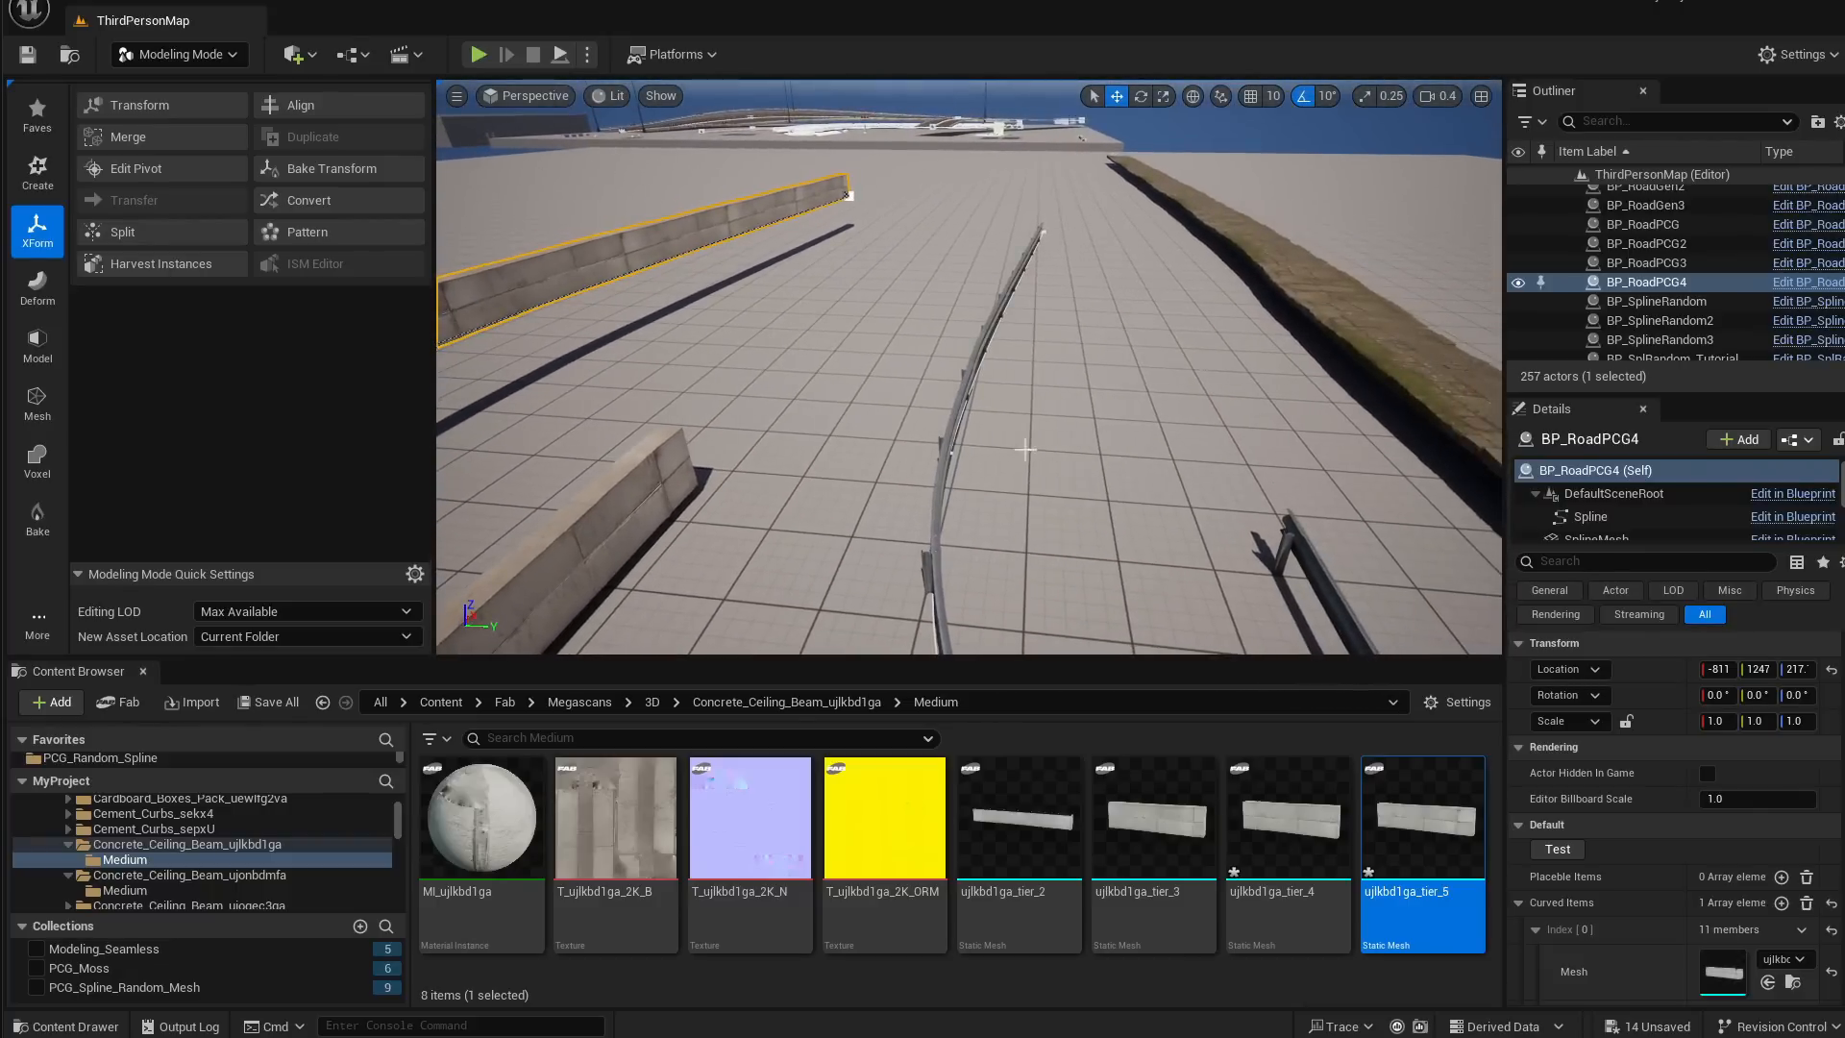
right_click_drag(1026, 449, 975, 436)
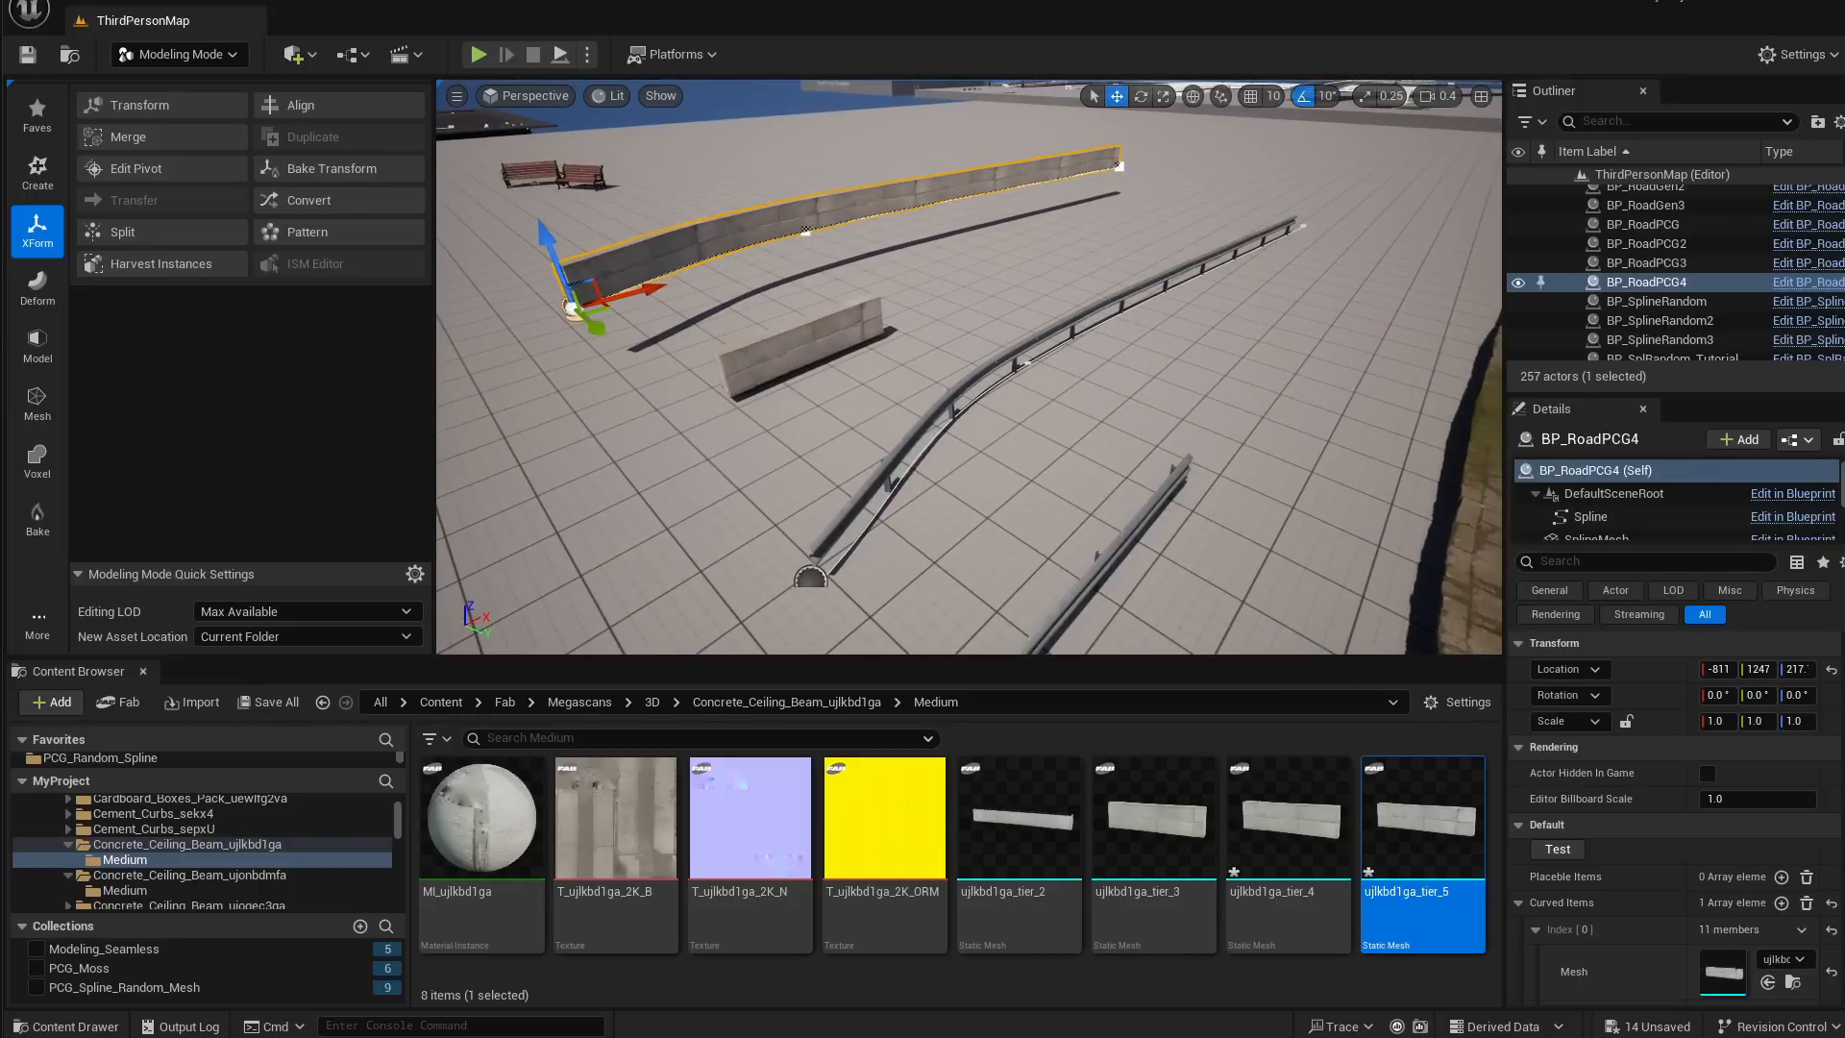
right_click_drag(913, 327, 1105, 413)
right_click_drag(961, 423, 1004, 480)
right_click_drag(894, 404, 630, 385)
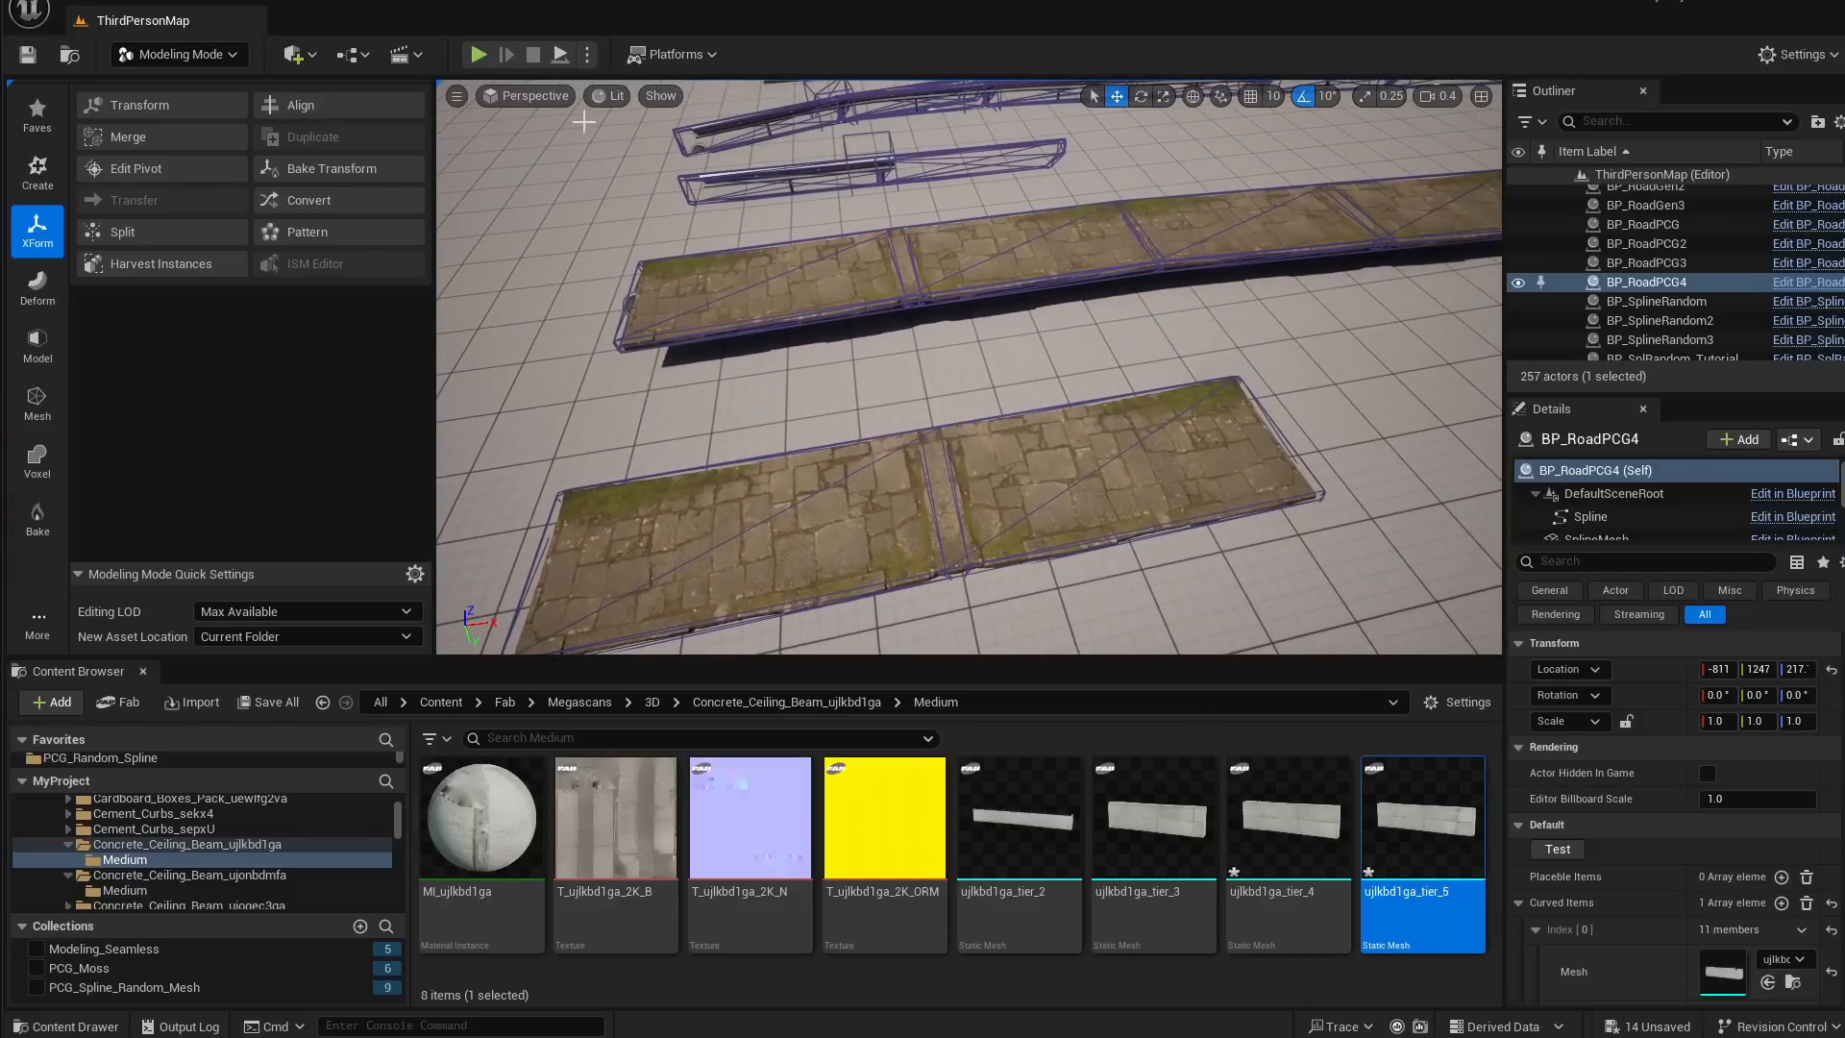
left_click(606, 96)
left_click(660, 95)
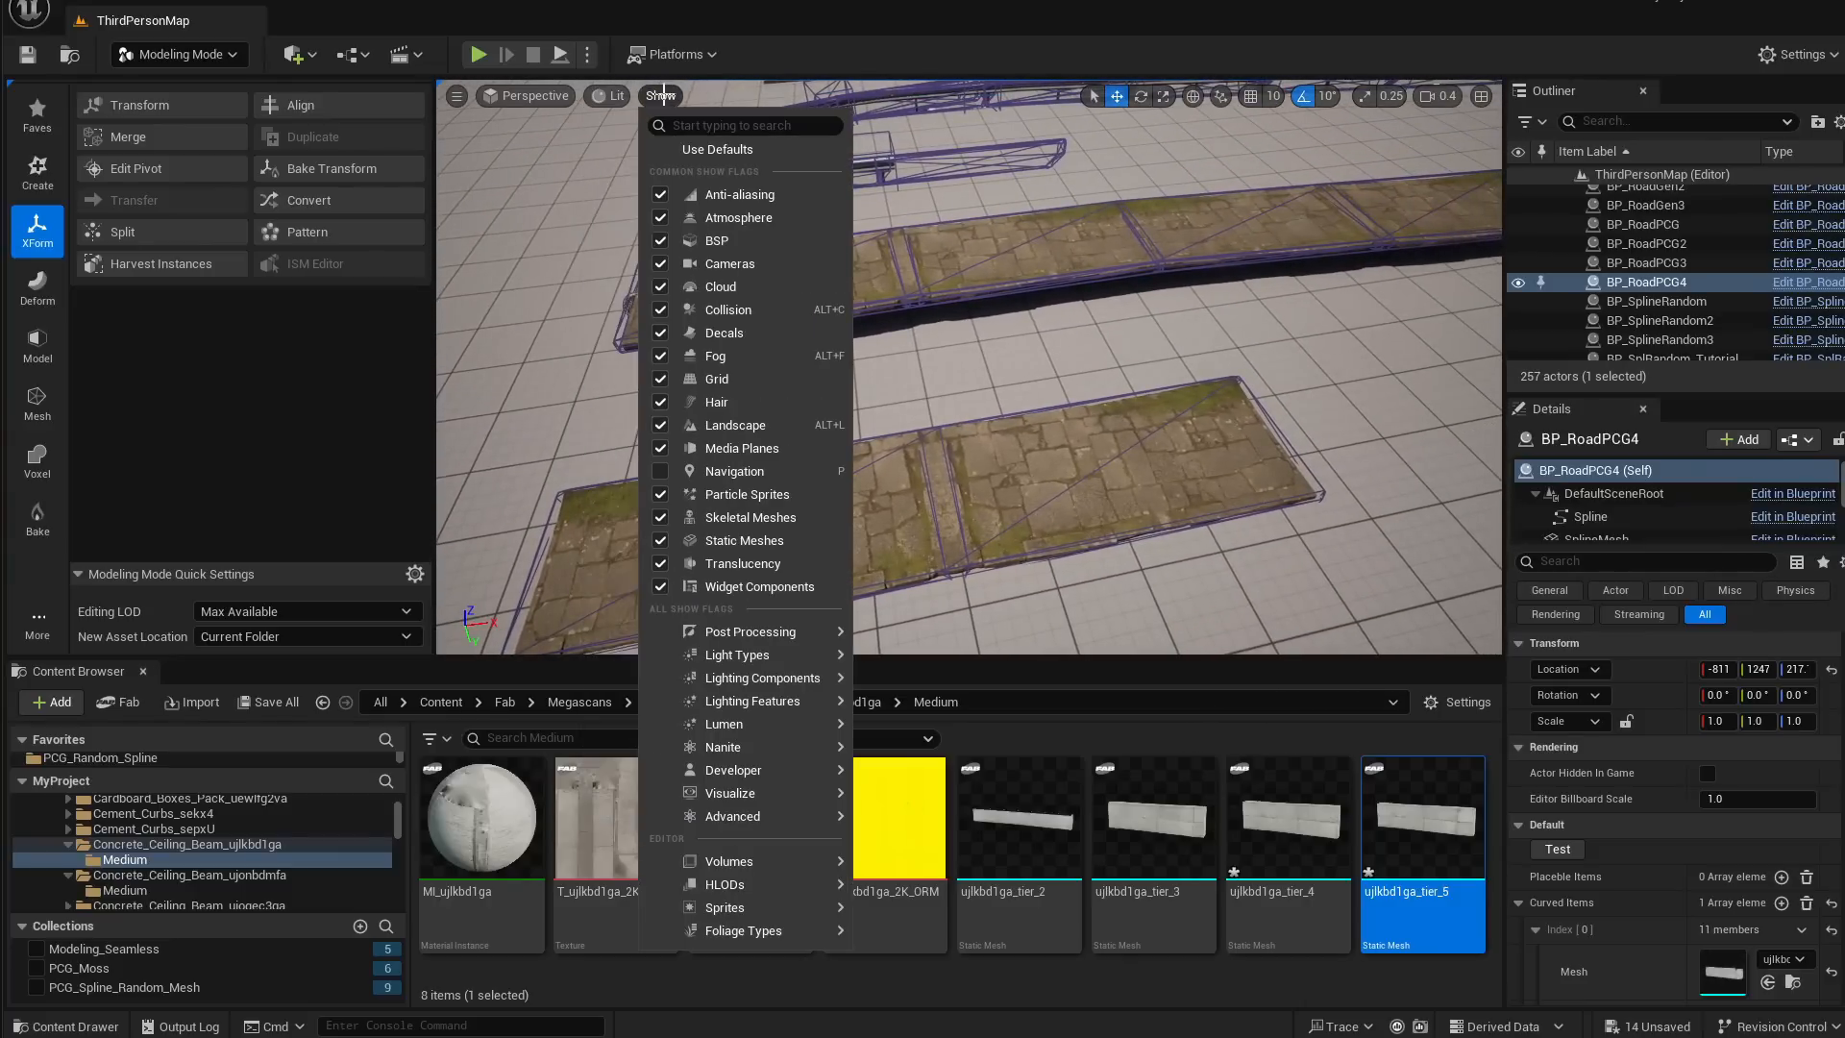
left_click(824, 310)
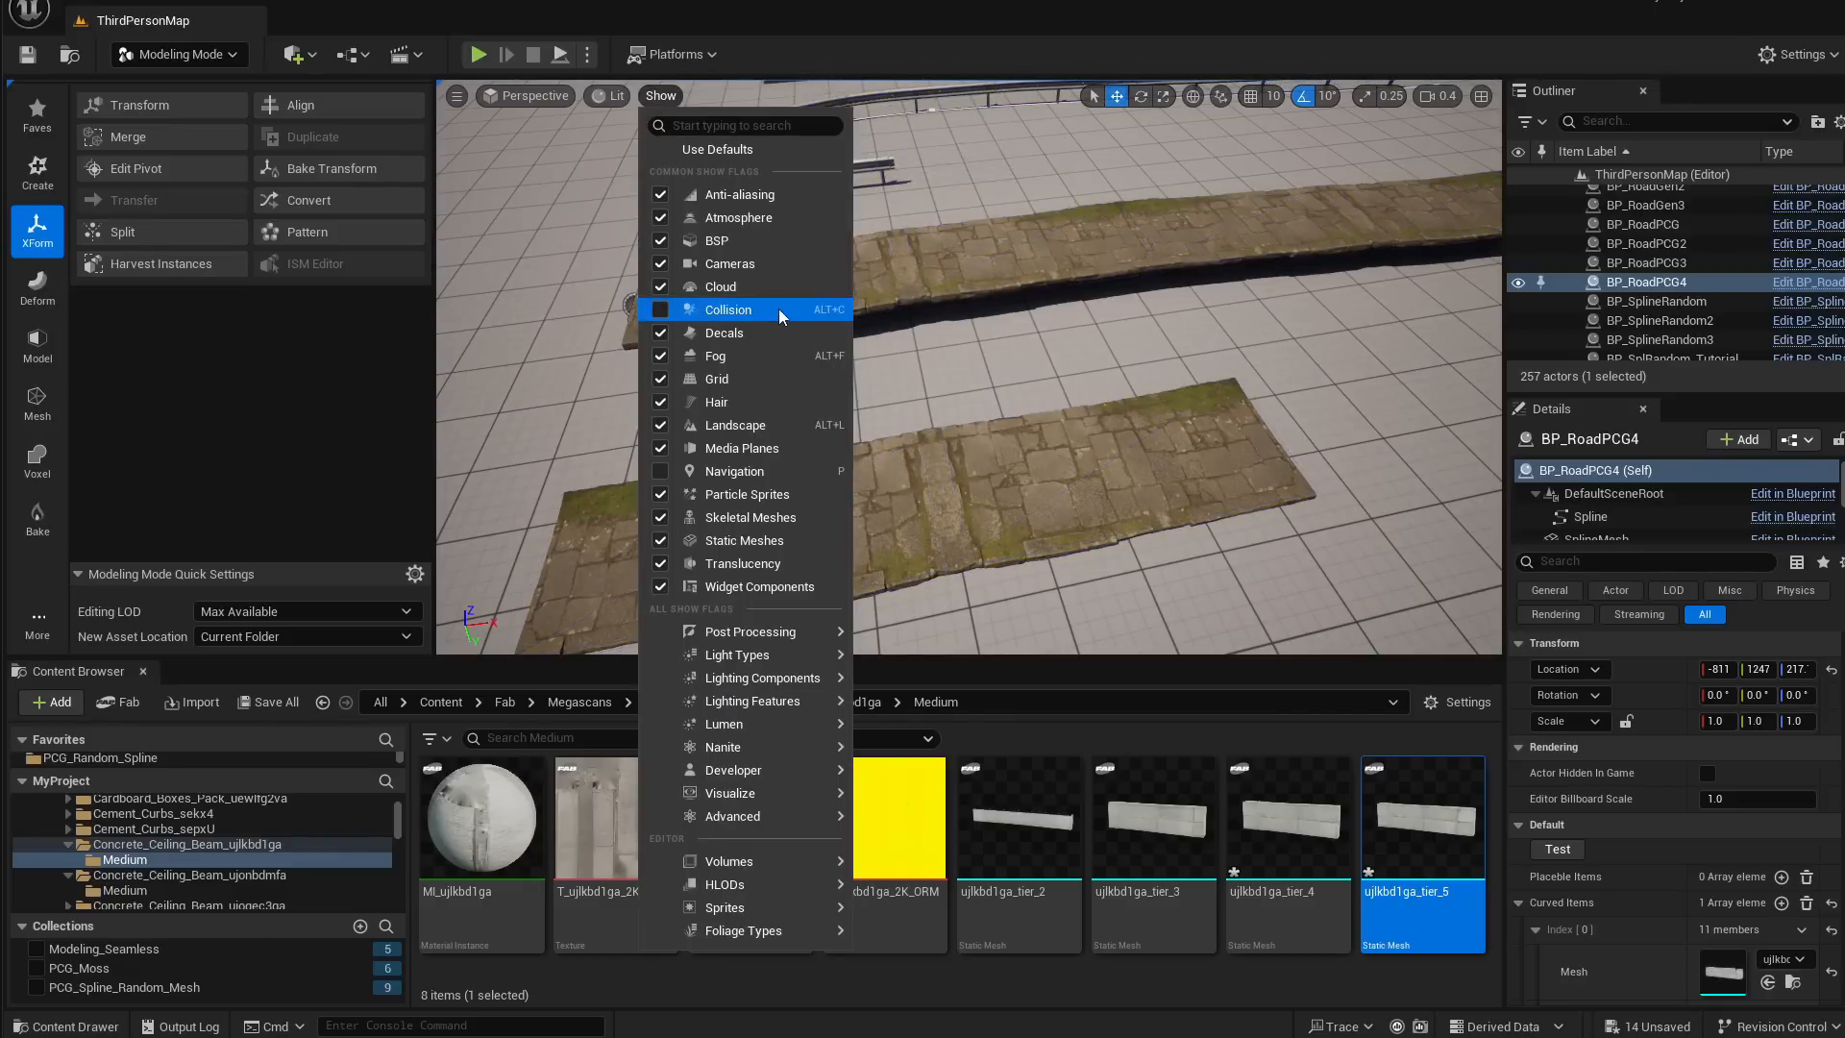
left_click(780, 316)
Examine the collision outlines around the two-part stone path segment, including its end and middle joint
right_click_drag(913, 336, 942, 409)
key("w")
key("w")
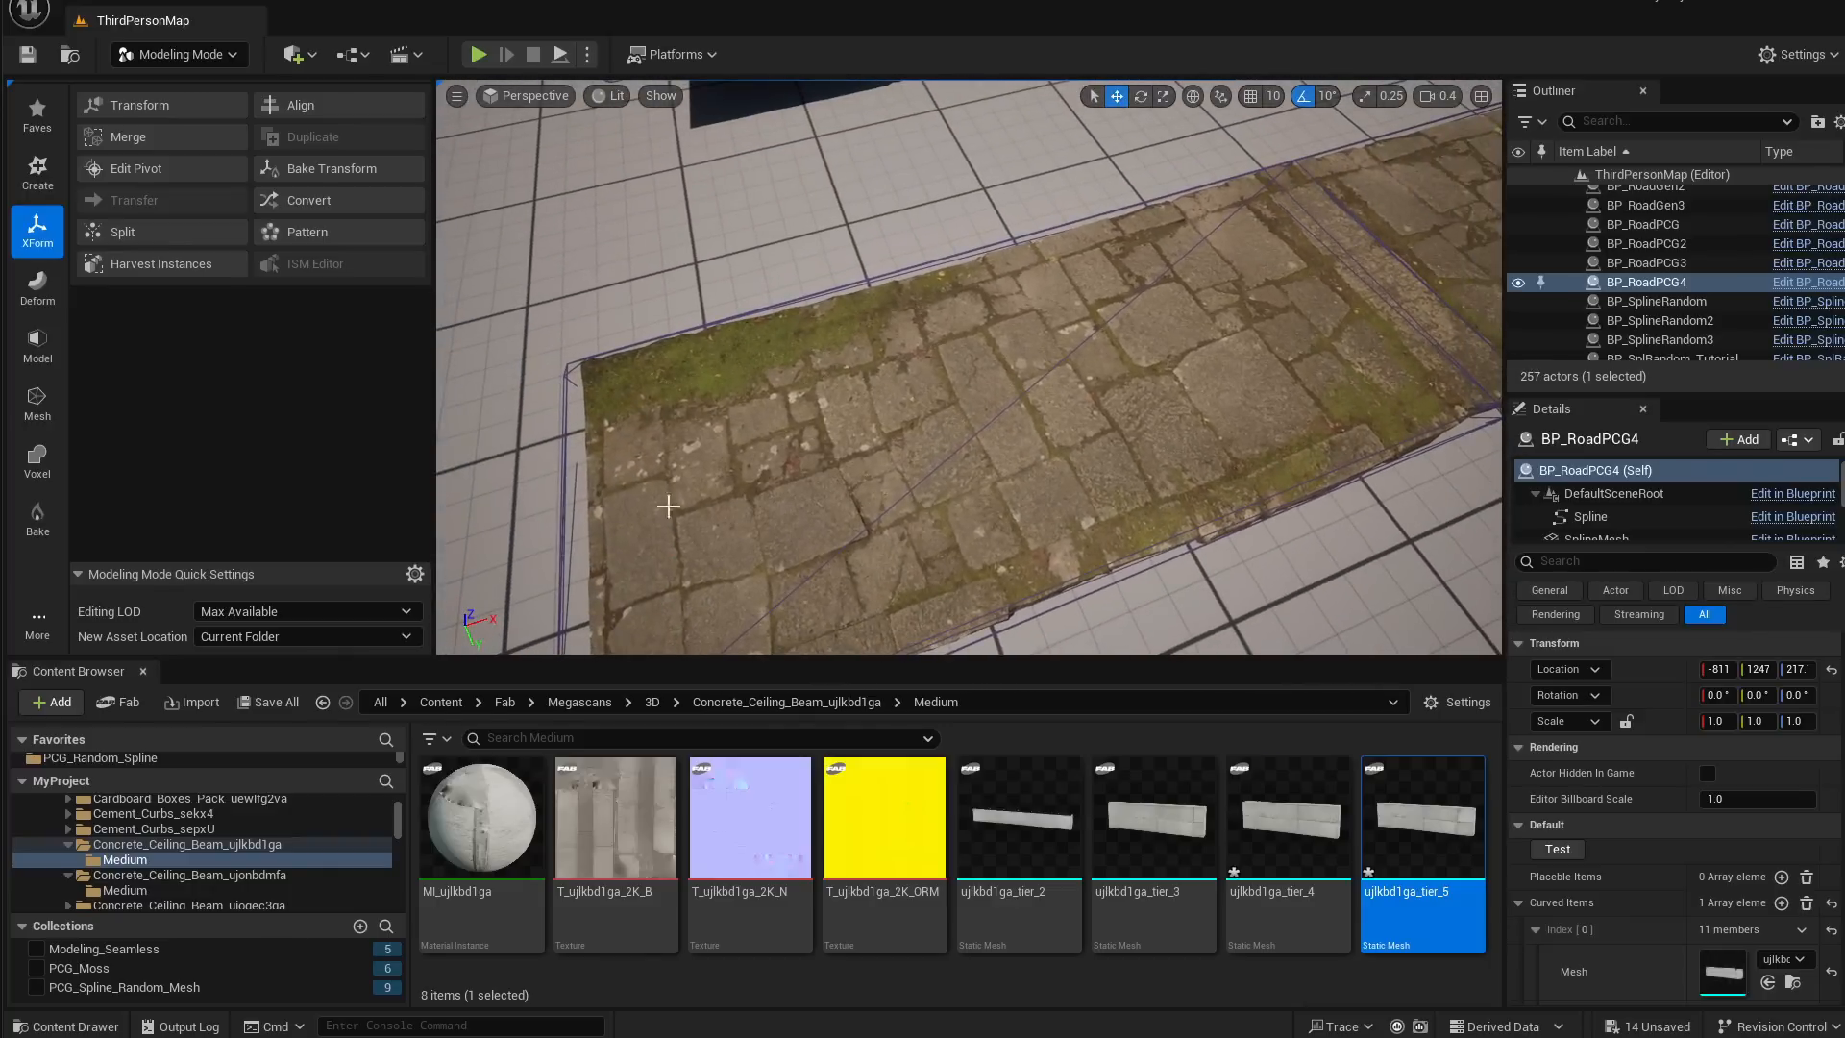
key("w")
right_click_drag(1061, 281, 913, 315)
key("s")
key("w")
key("s")
key("s")
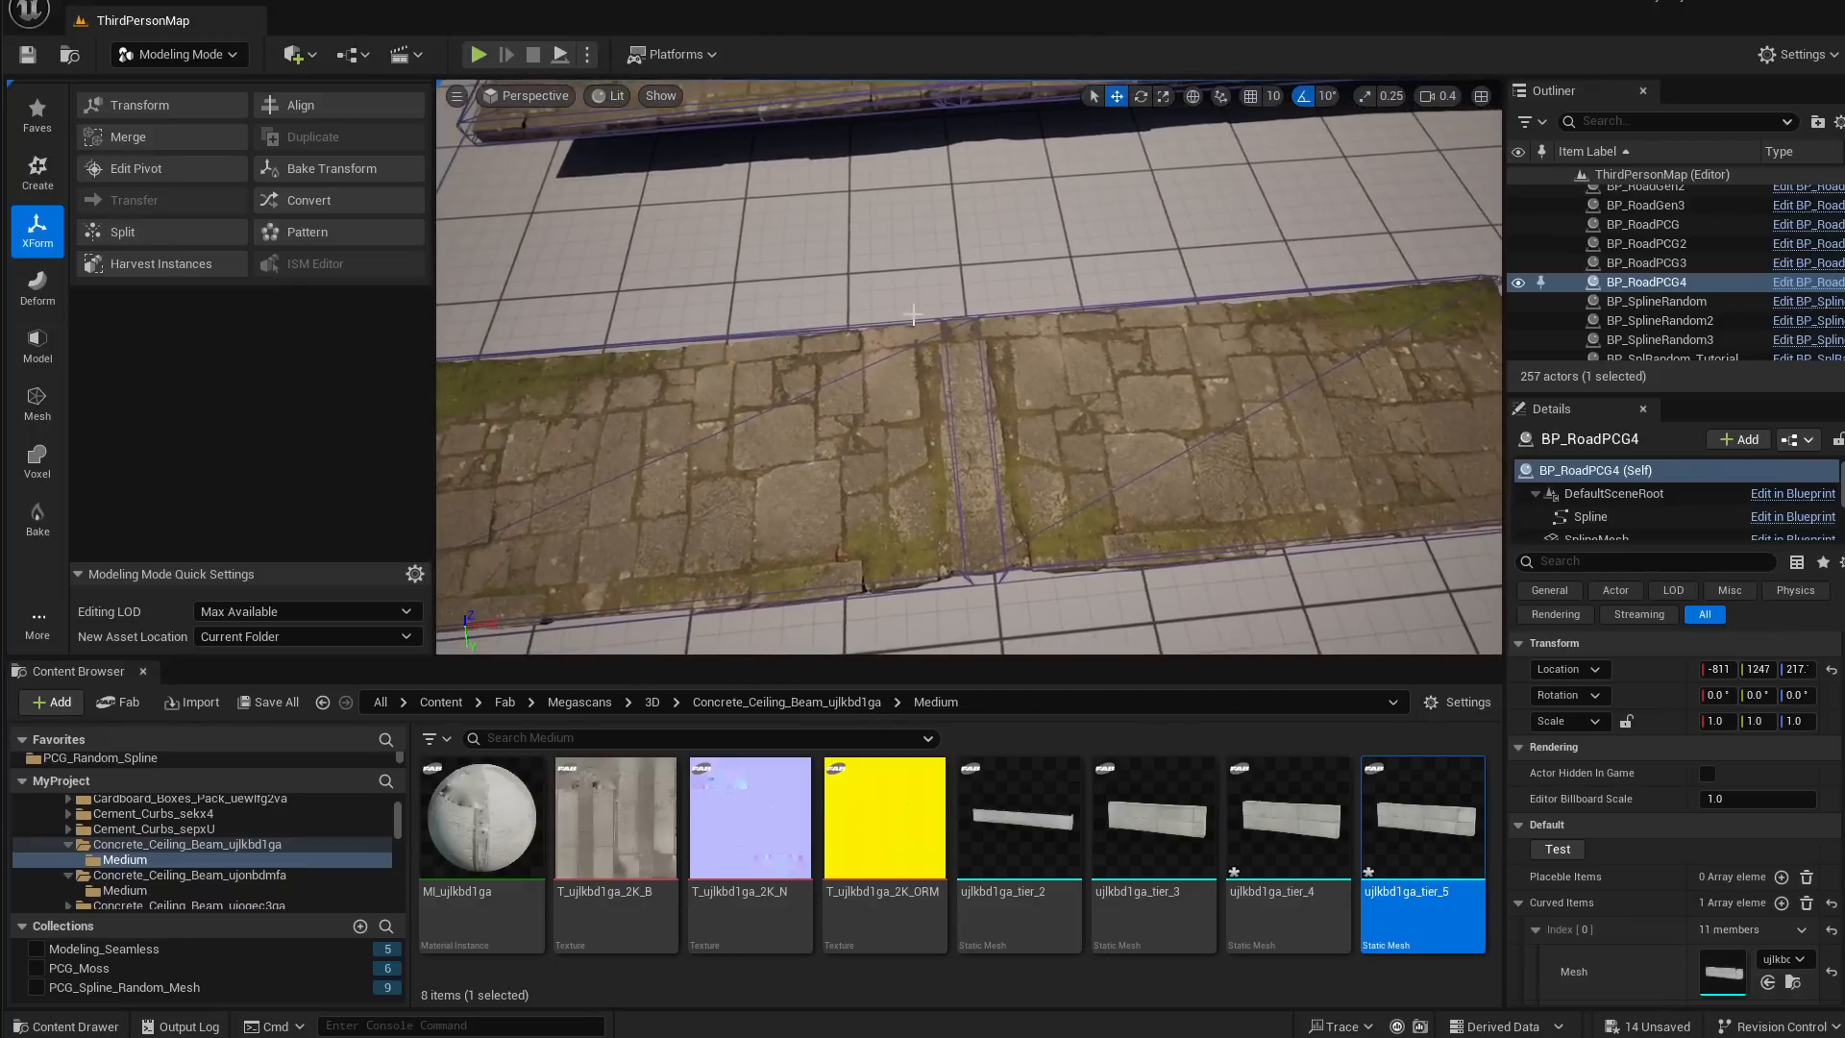
key("s")
right_click_drag(854, 421, 947, 503)
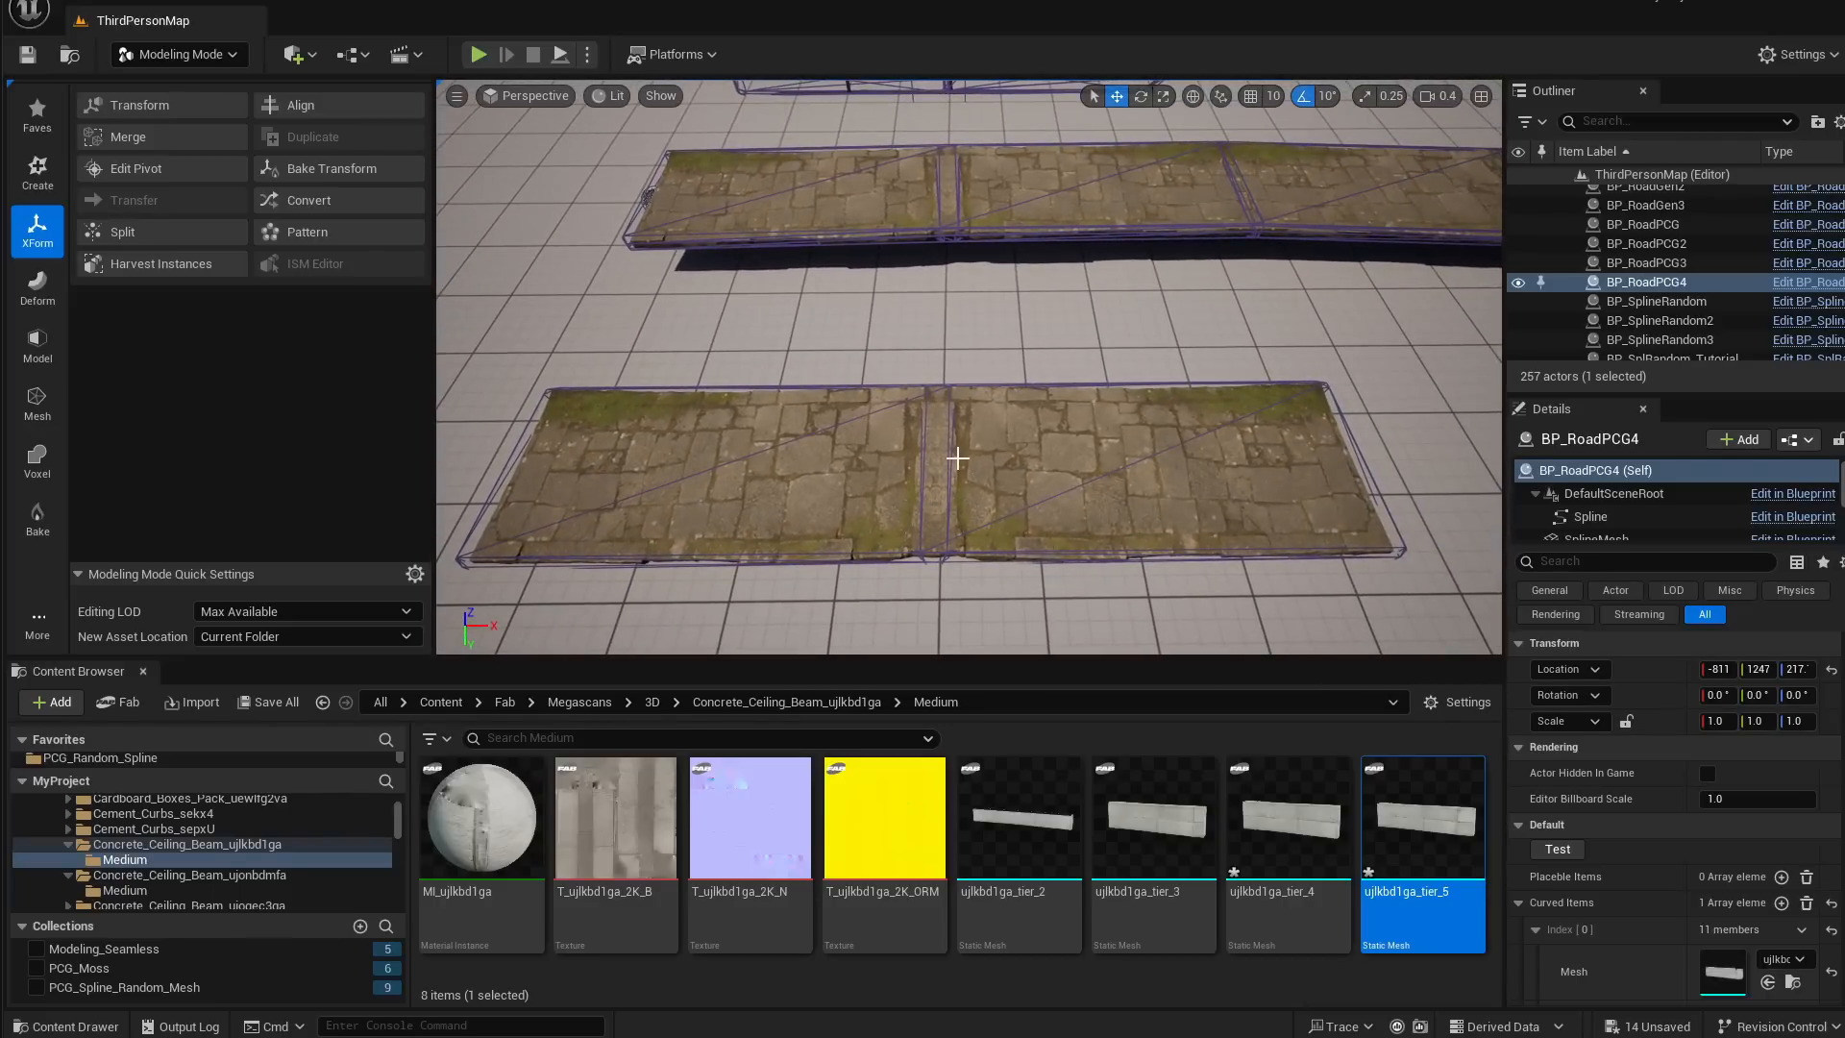
Bend the BP_RoadPCG2 stone path sideways by moving its middle spline point along Y
left_click(881, 425)
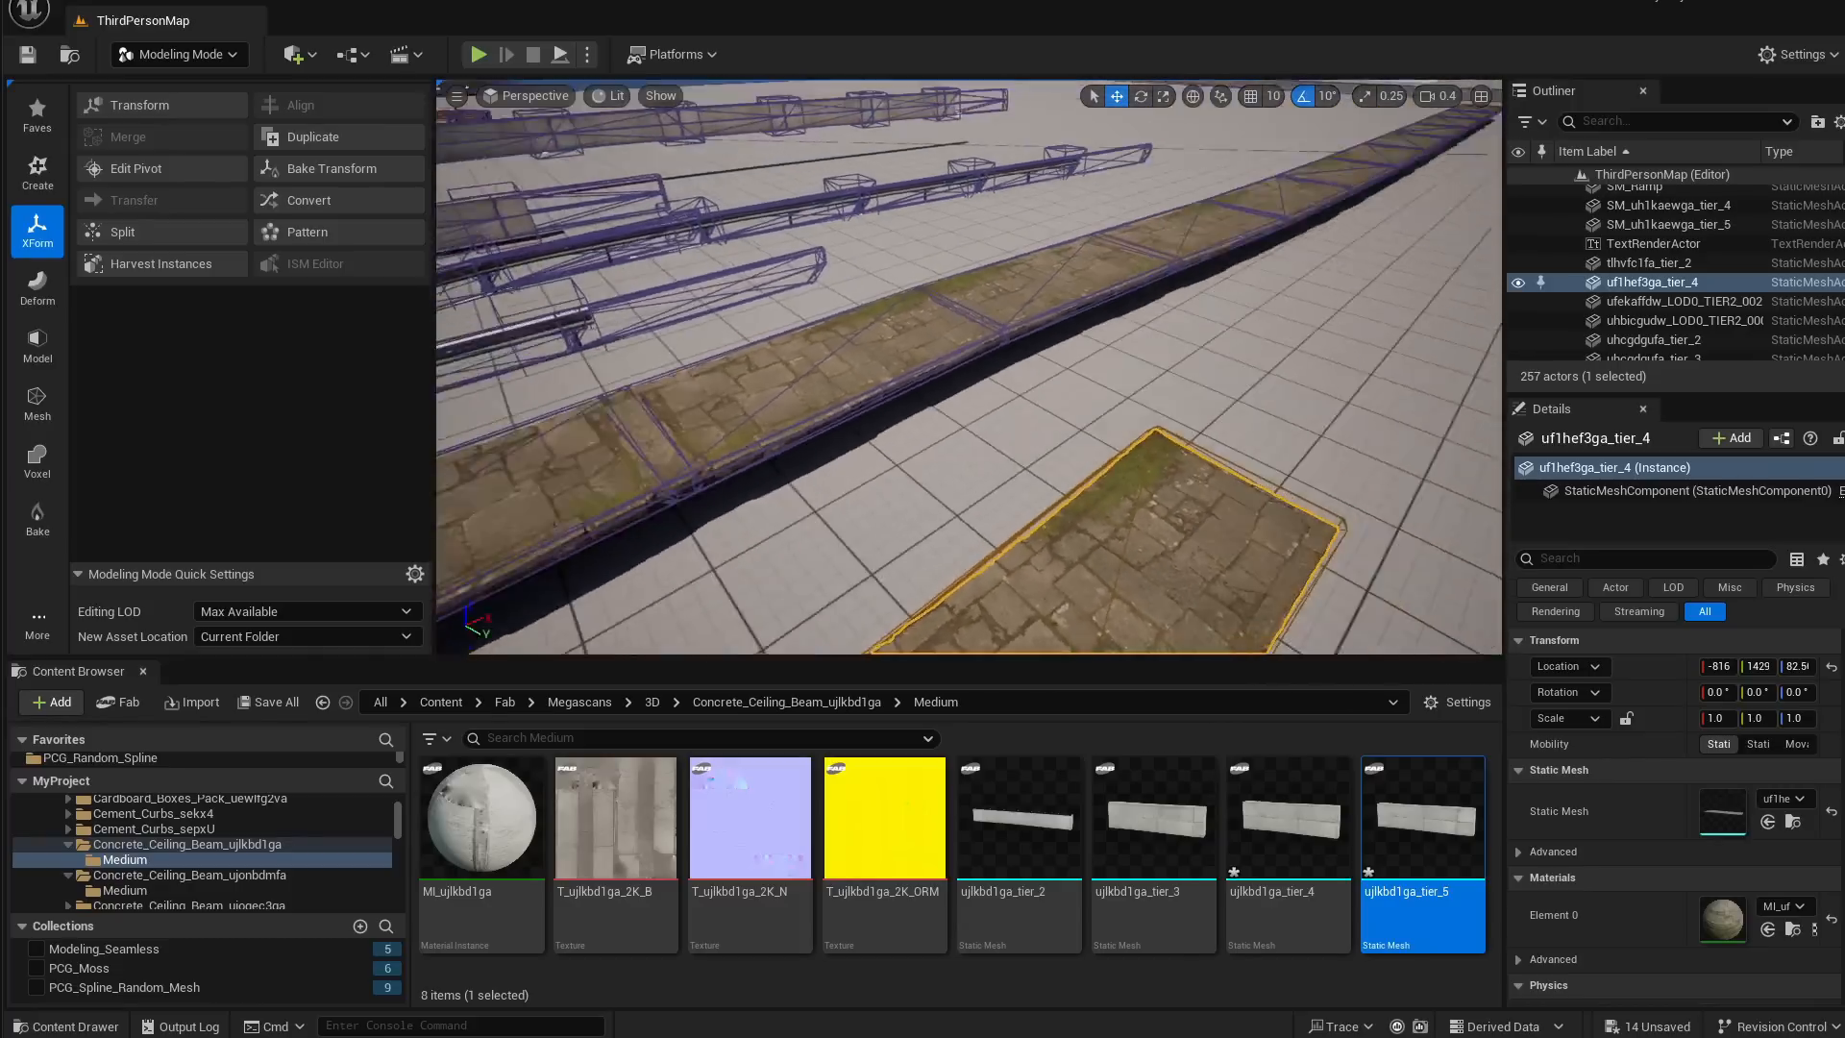
left_click(1038, 307)
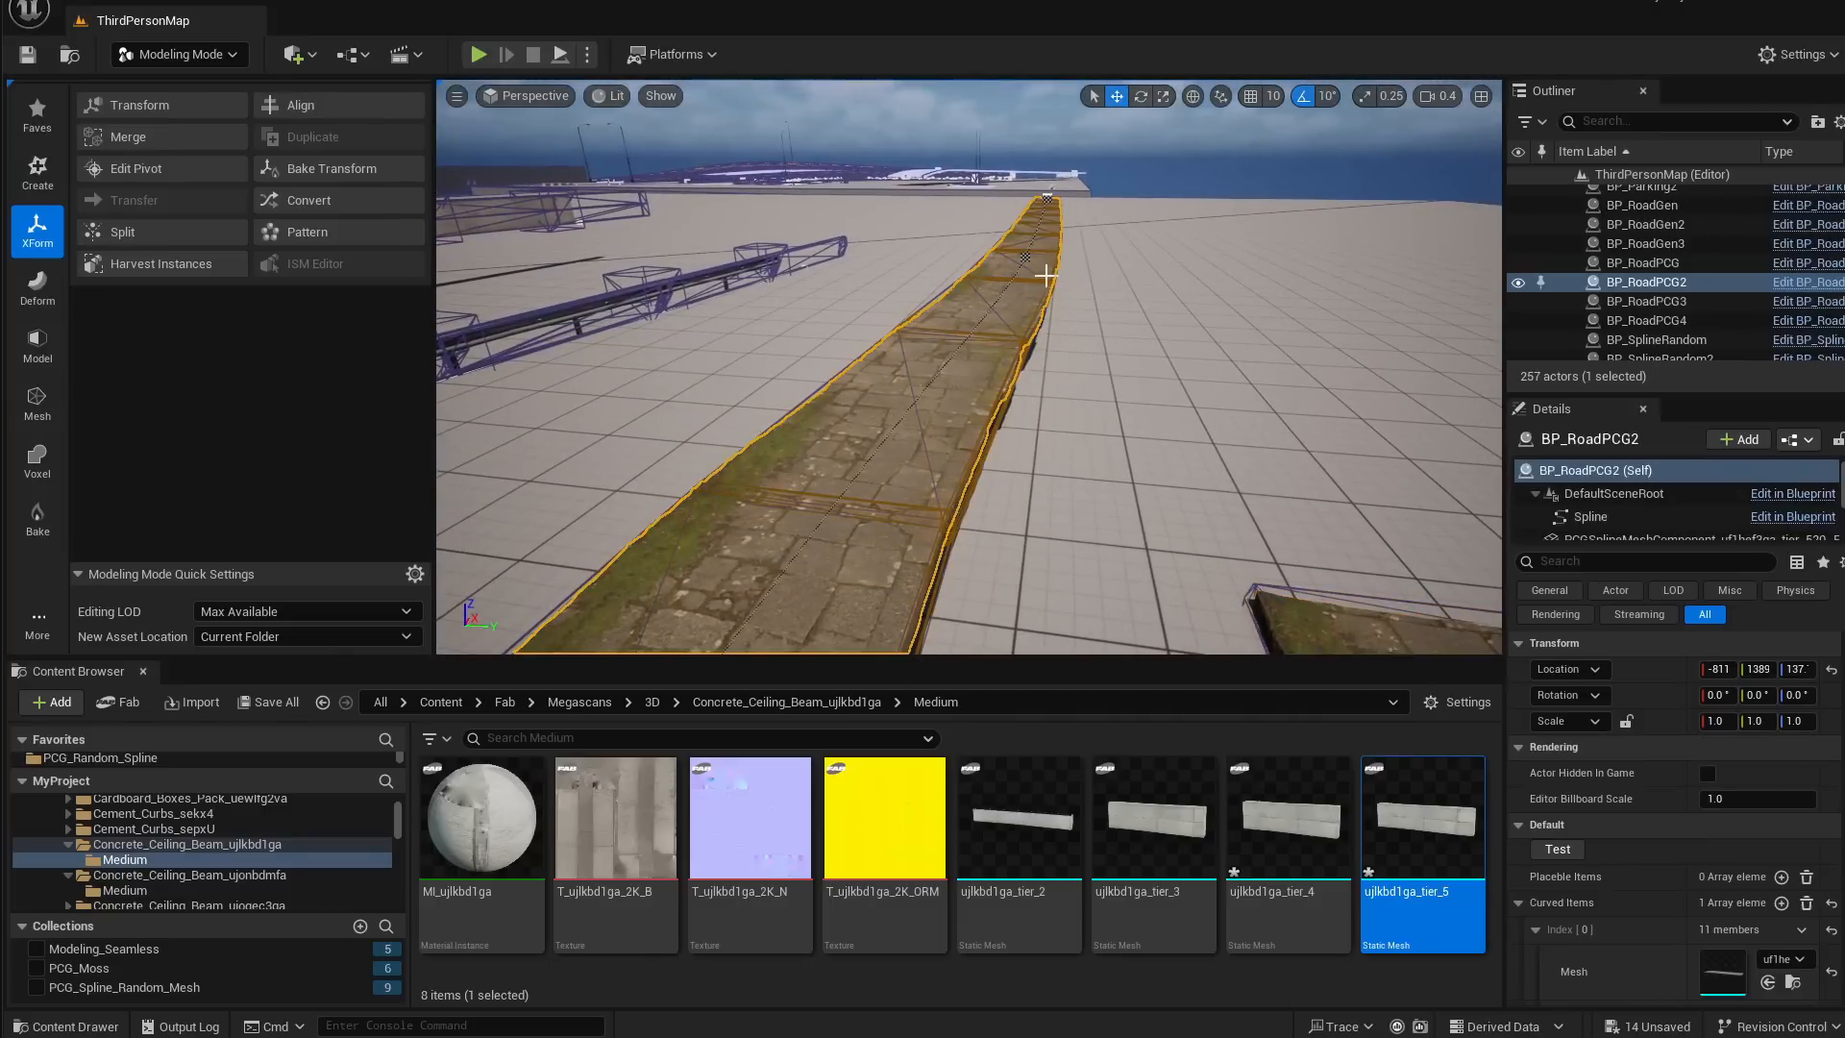
left_click(1036, 253)
left_click_drag(1074, 252, 897, 262)
right_click_drag(896, 261, 699, 199)
right_click_drag(919, 297, 971, 274)
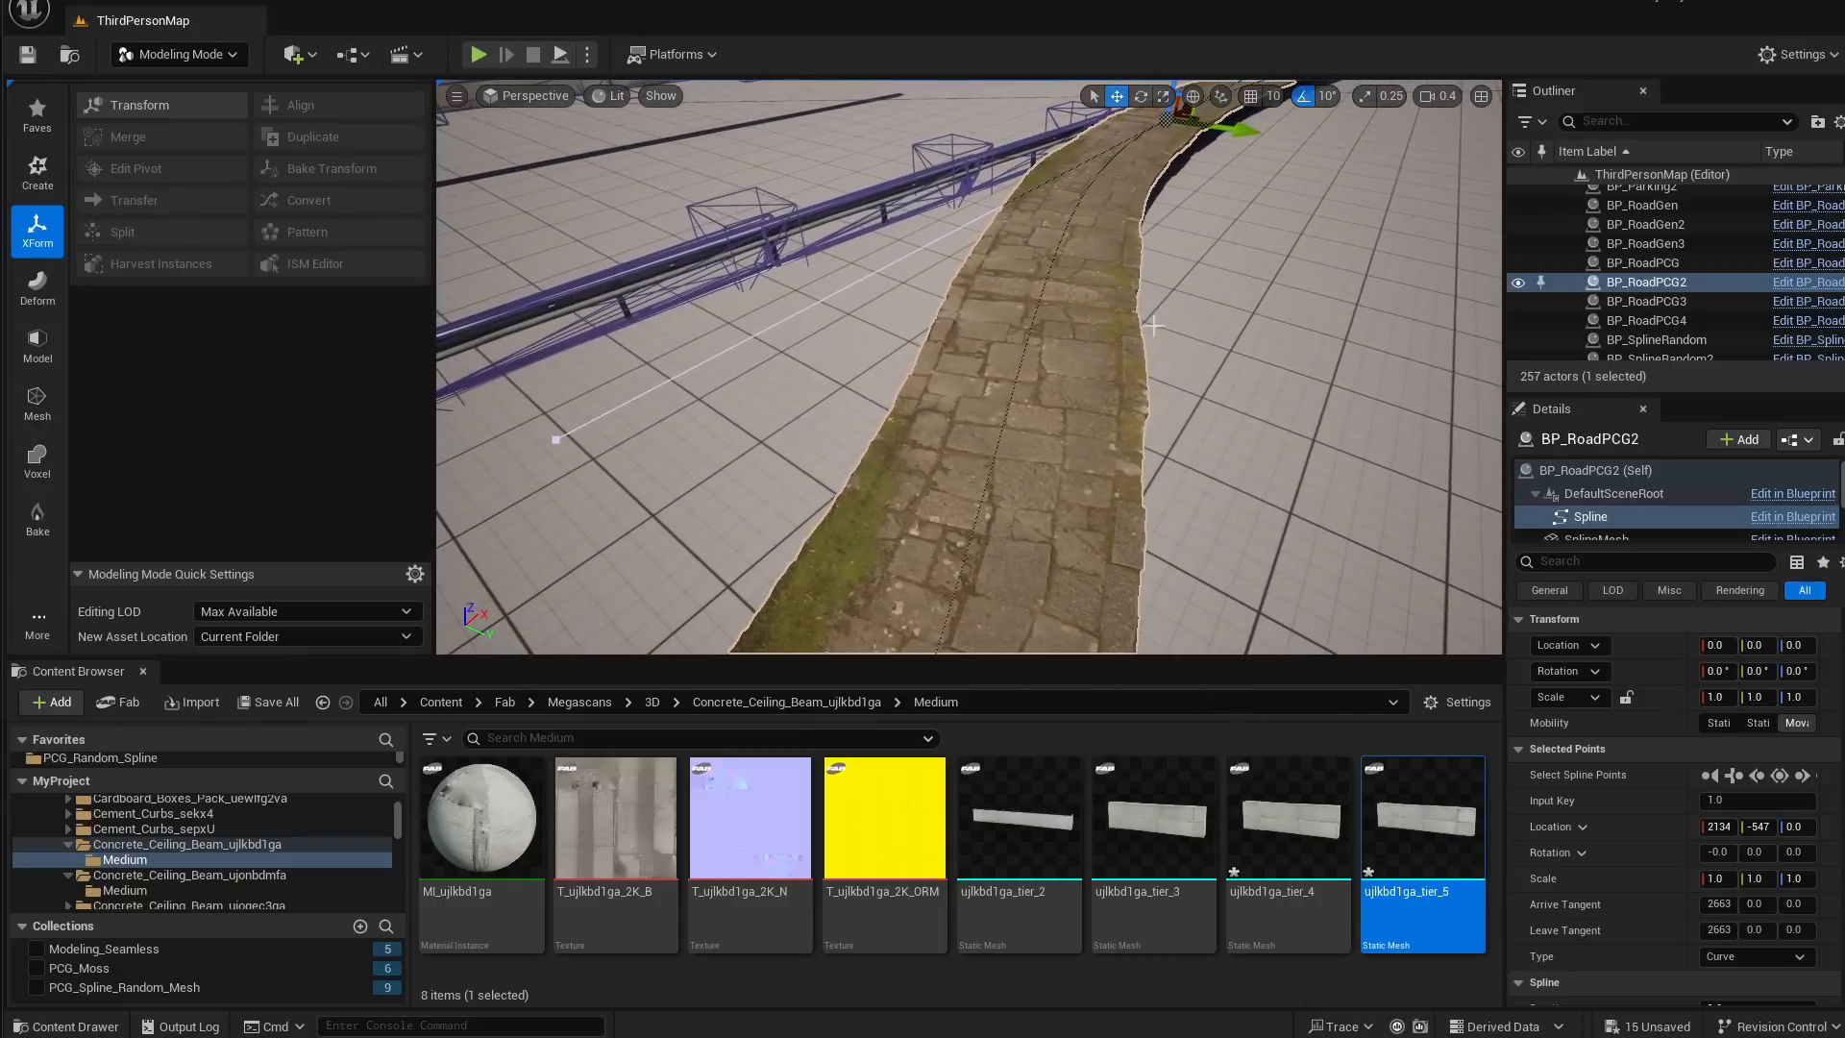
Inspect the bent path's collision and move the BP_RoadPCG2 middle spline point along Y in the opposite direction
left_click(1280, 302)
right_click_drag(1280, 302, 1069, 324)
right_click_drag(1234, 222, 1317, 231)
right_click_drag(1115, 232, 1147, 221)
left_click(990, 250)
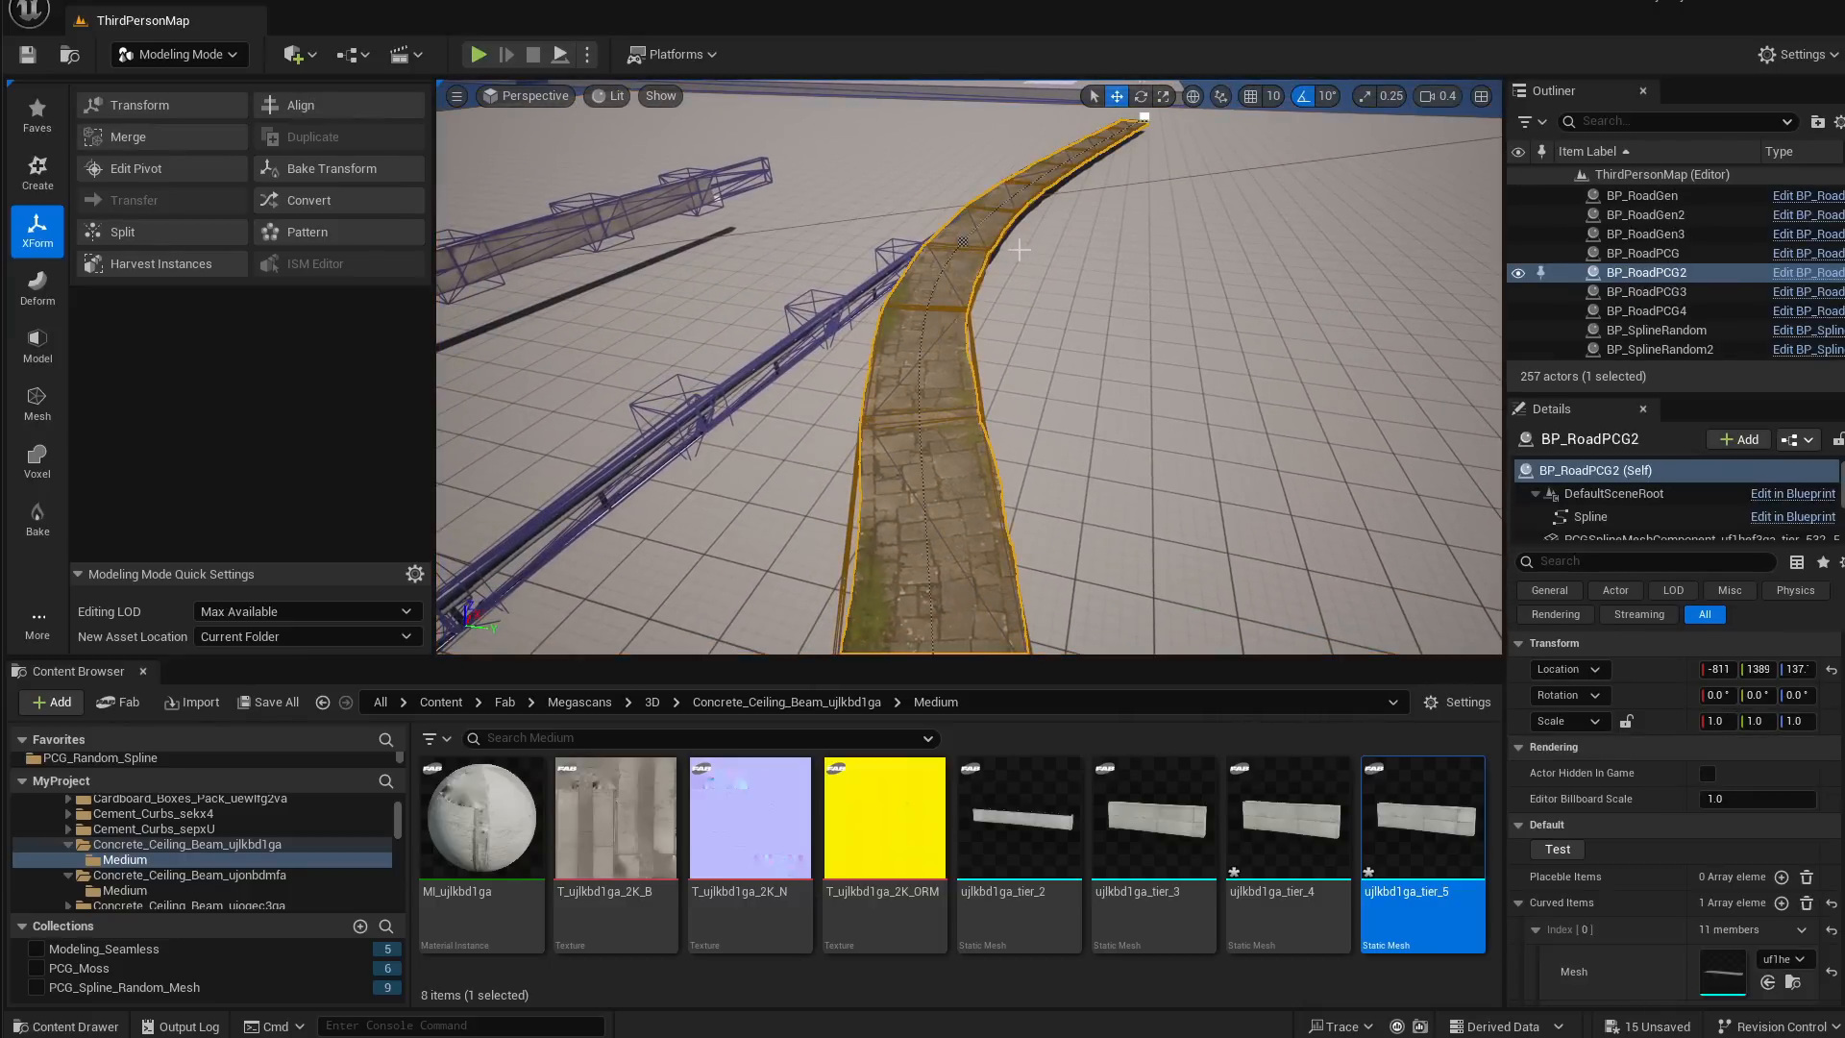
left_click(963, 242)
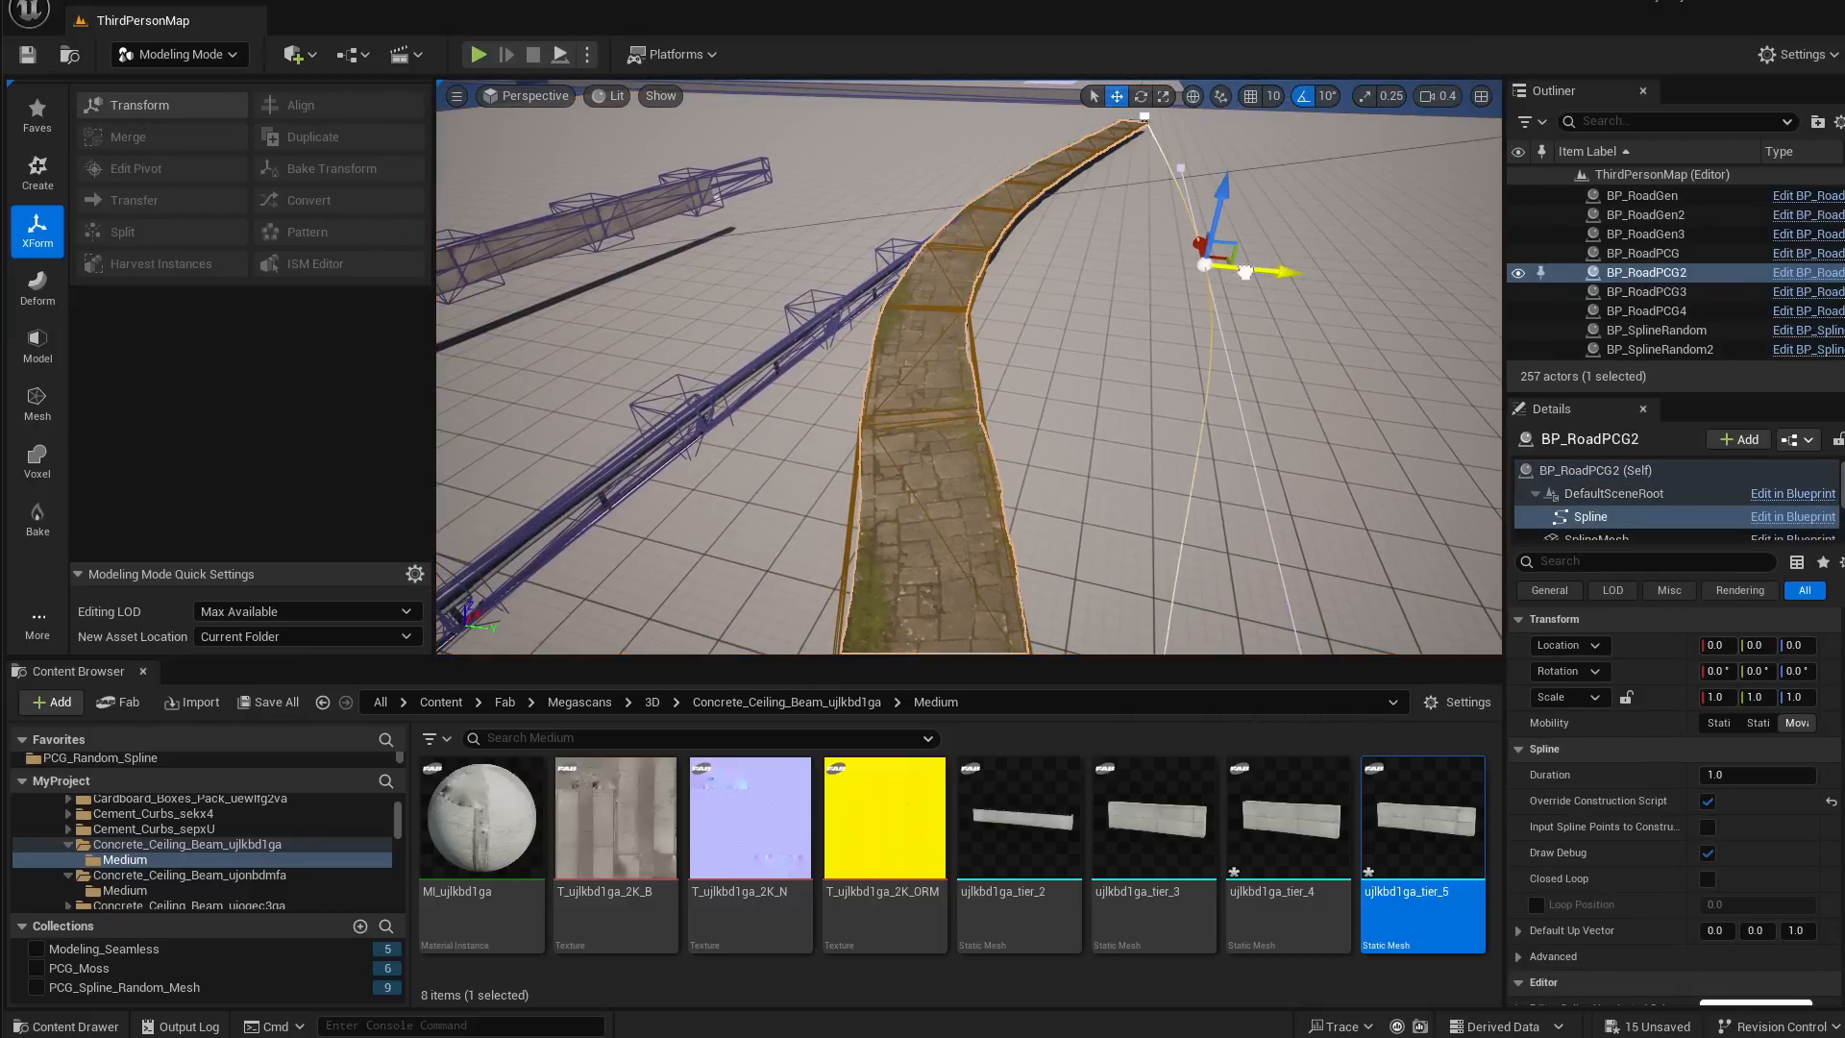
right_click_drag(1245, 272, 1081, 317)
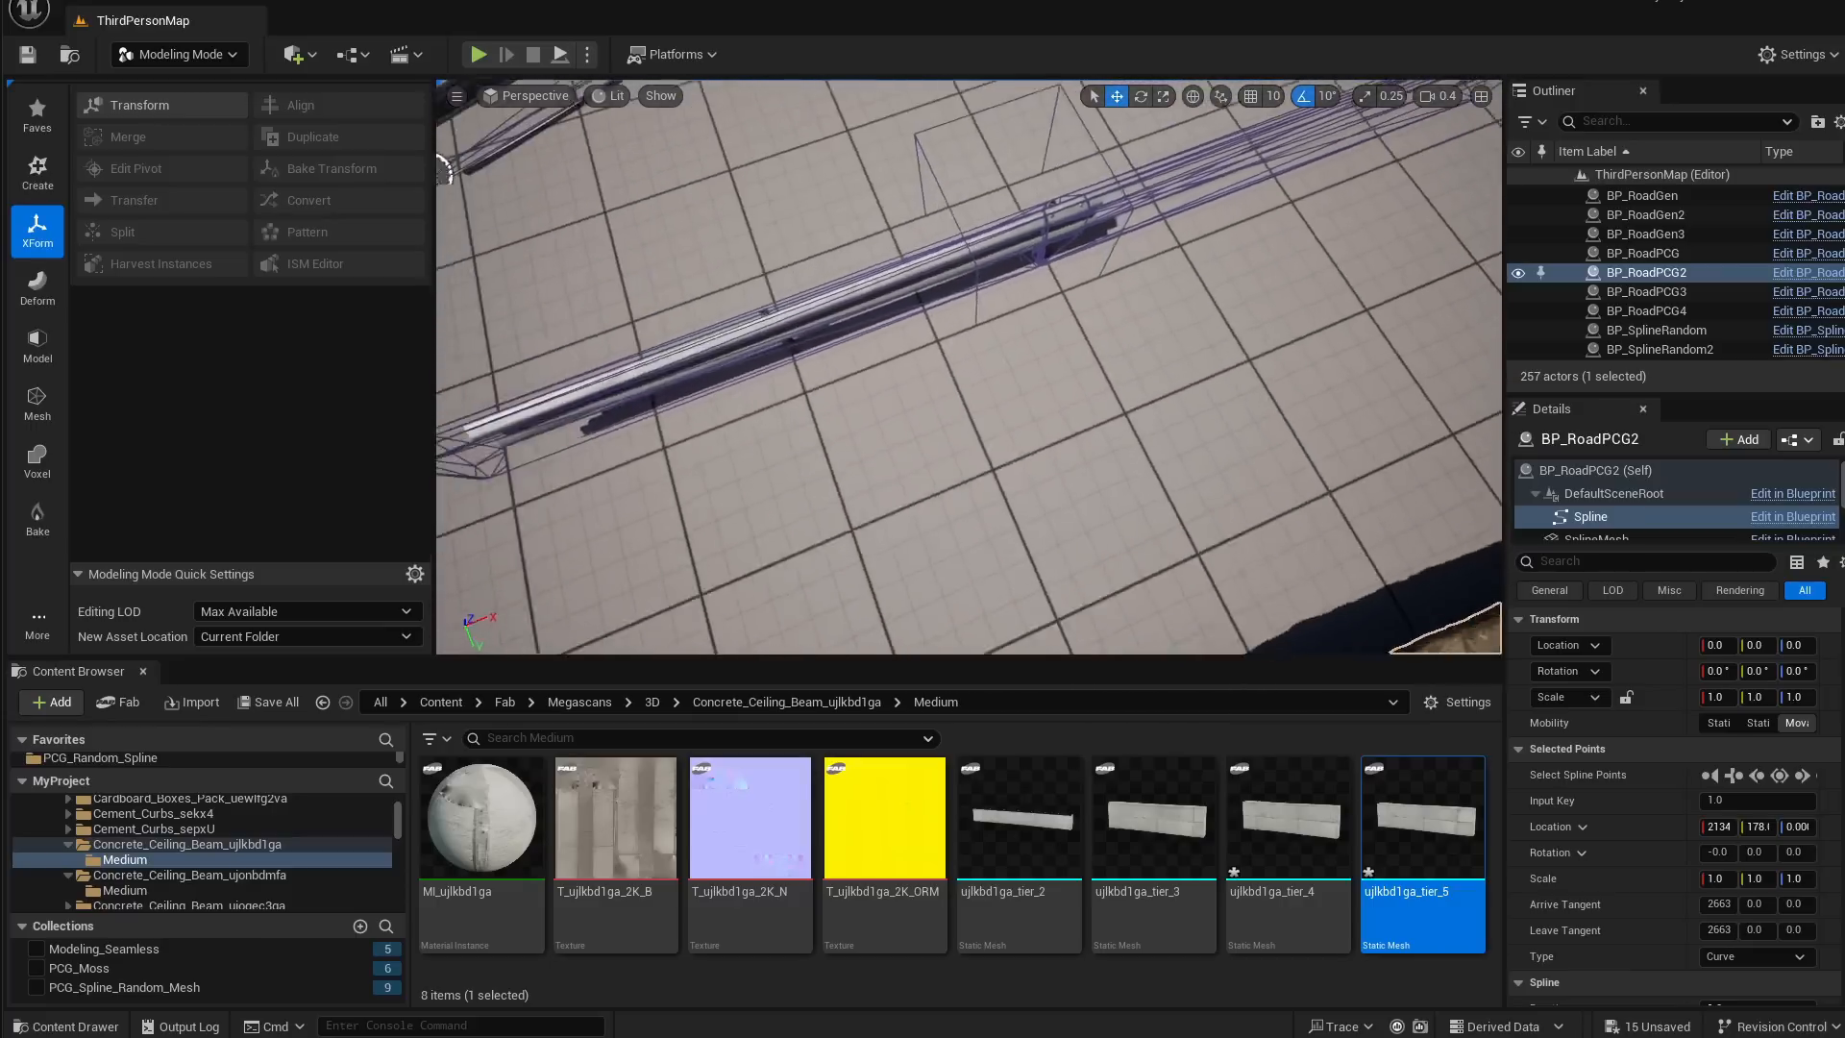
Select the standalone metal guardrail, locate its SM_uh1kaewga_tier_4 mesh asset and open it in the Static Mesh Editor
right_click_drag(870, 398, 702, 216)
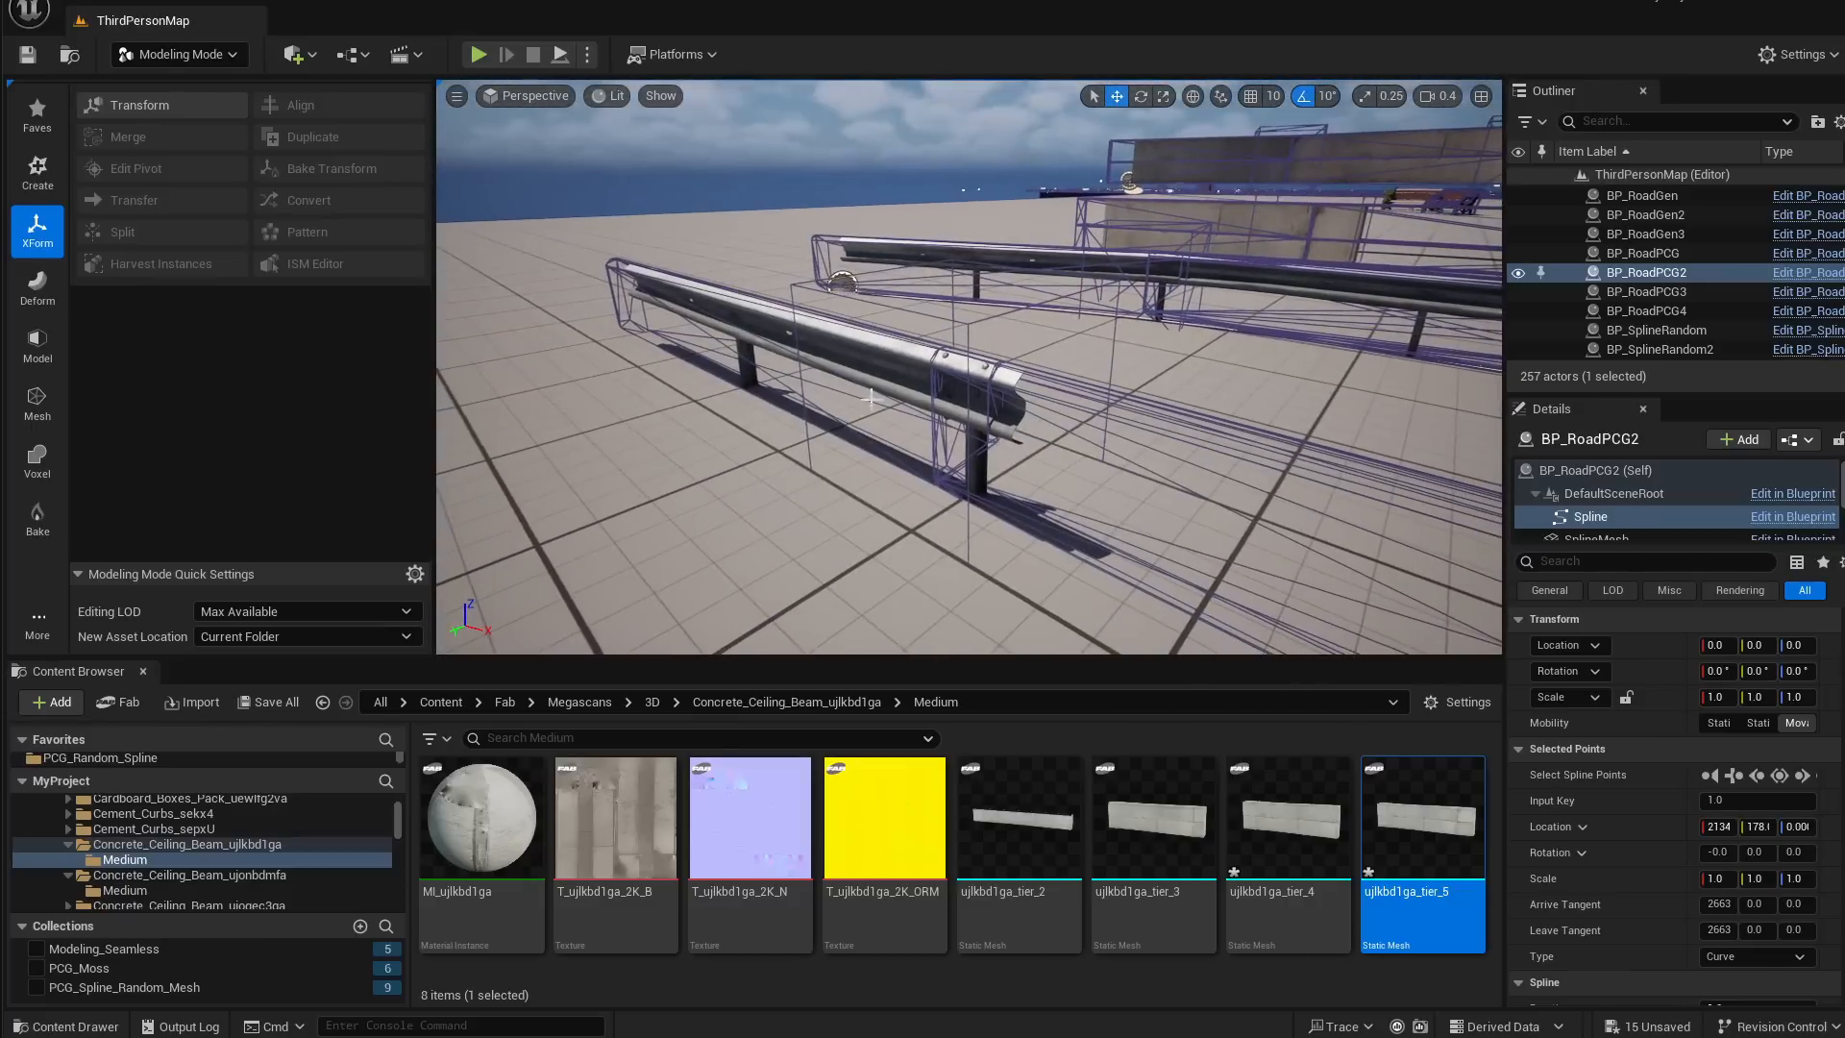
left_click(868, 370)
right_click_drag(868, 370, 884, 480)
left_click(1038, 451)
right_click_drag(1038, 452, 1009, 414)
right_click_drag(1144, 370, 1133, 383)
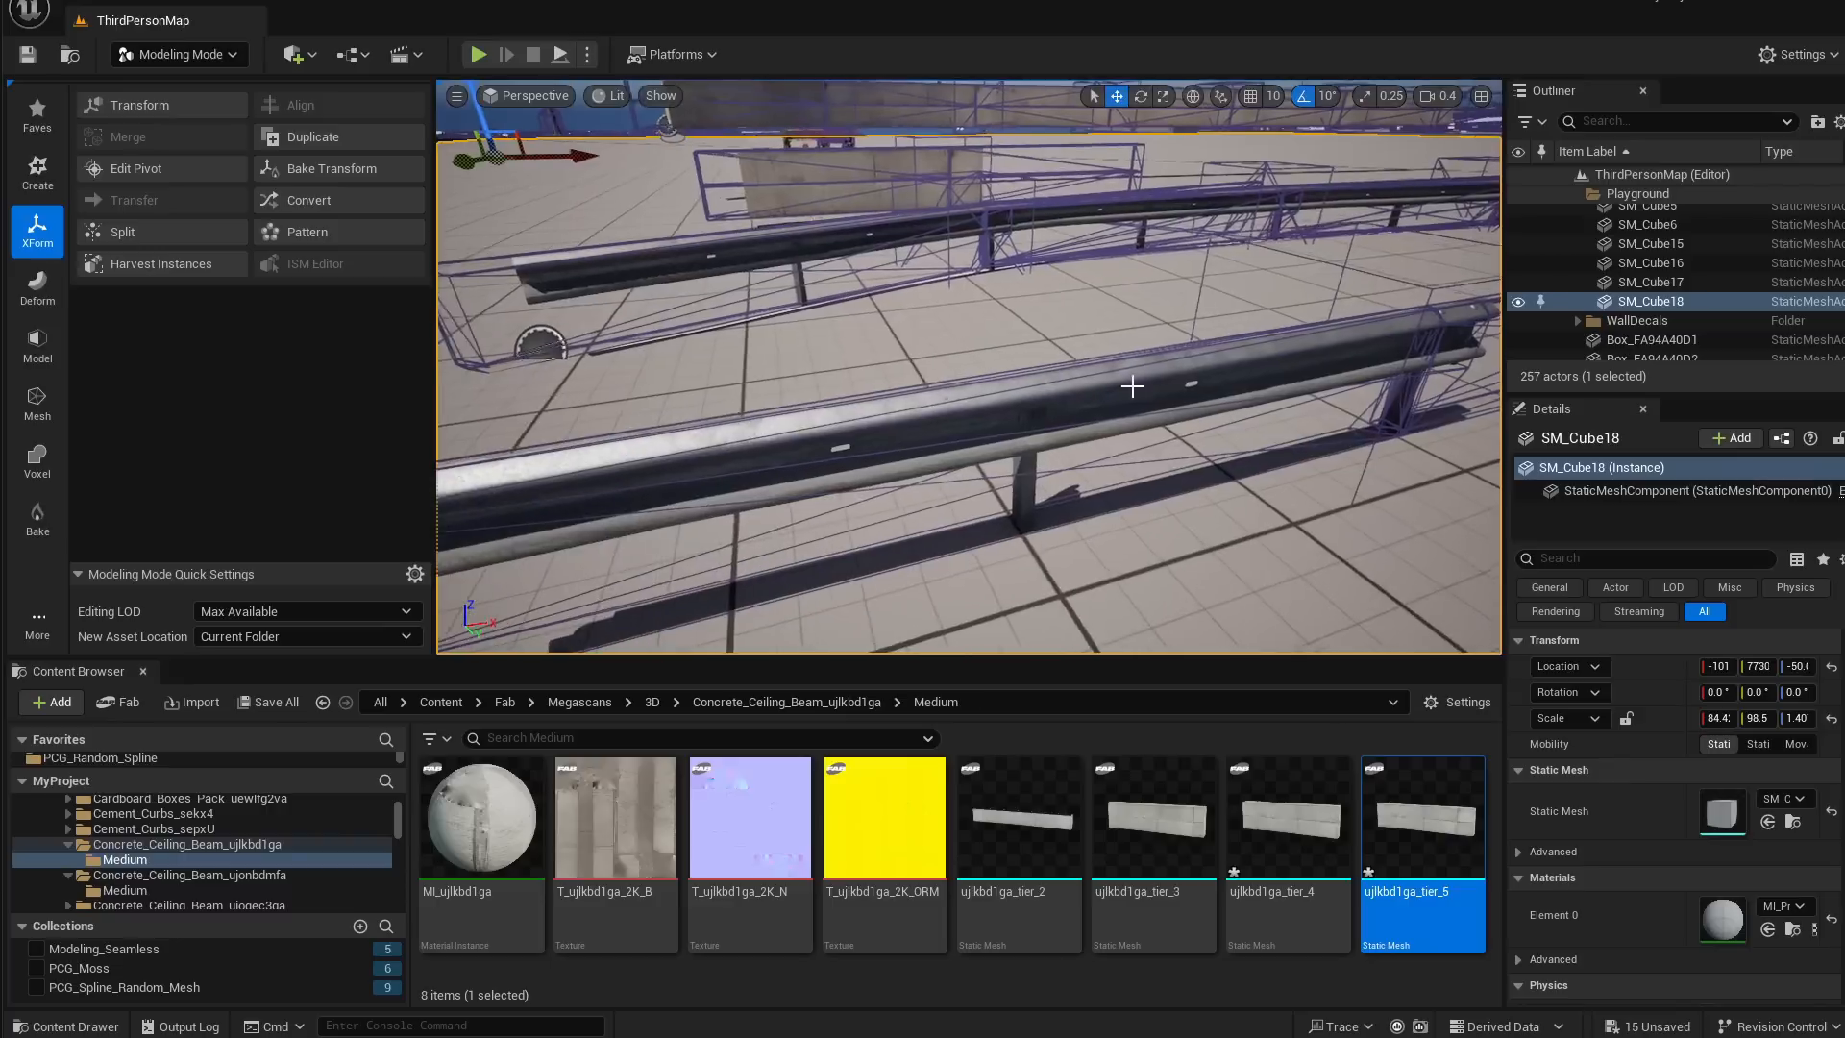
left_click(1041, 401)
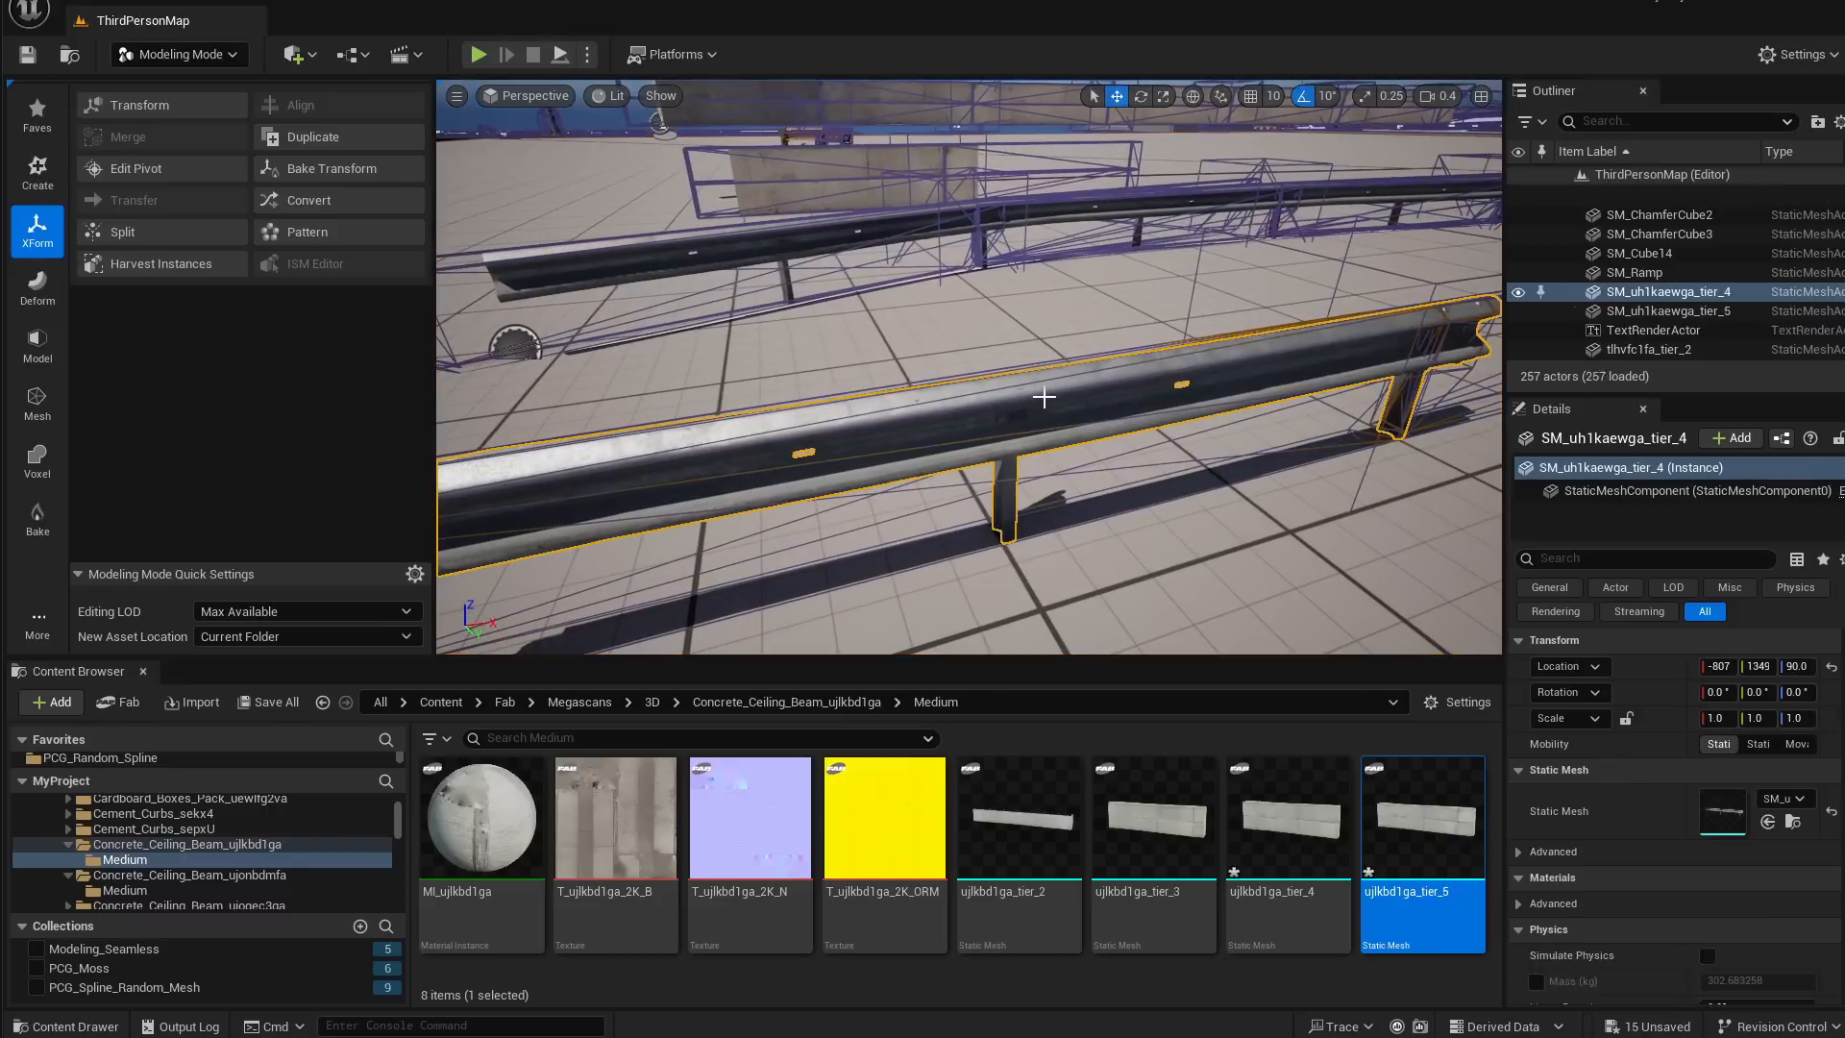
left_click(1793, 822)
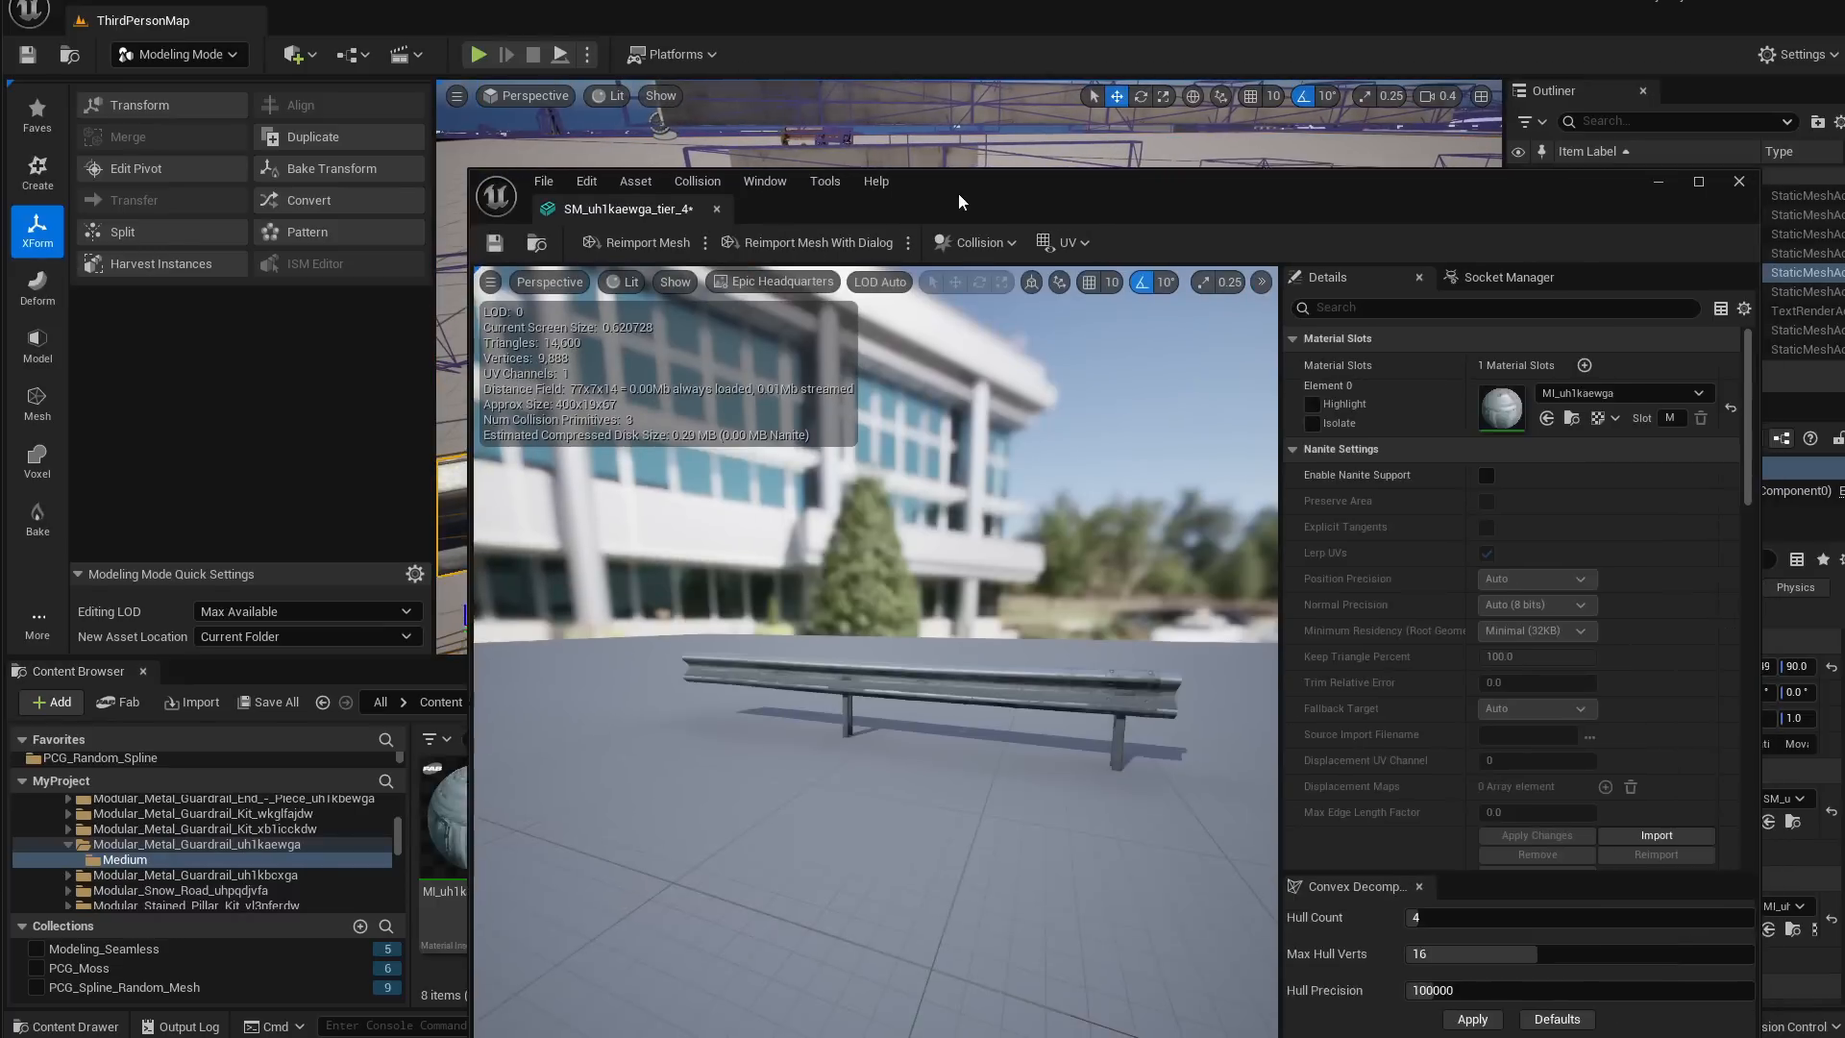
left_click_drag(959, 192, 808, 117)
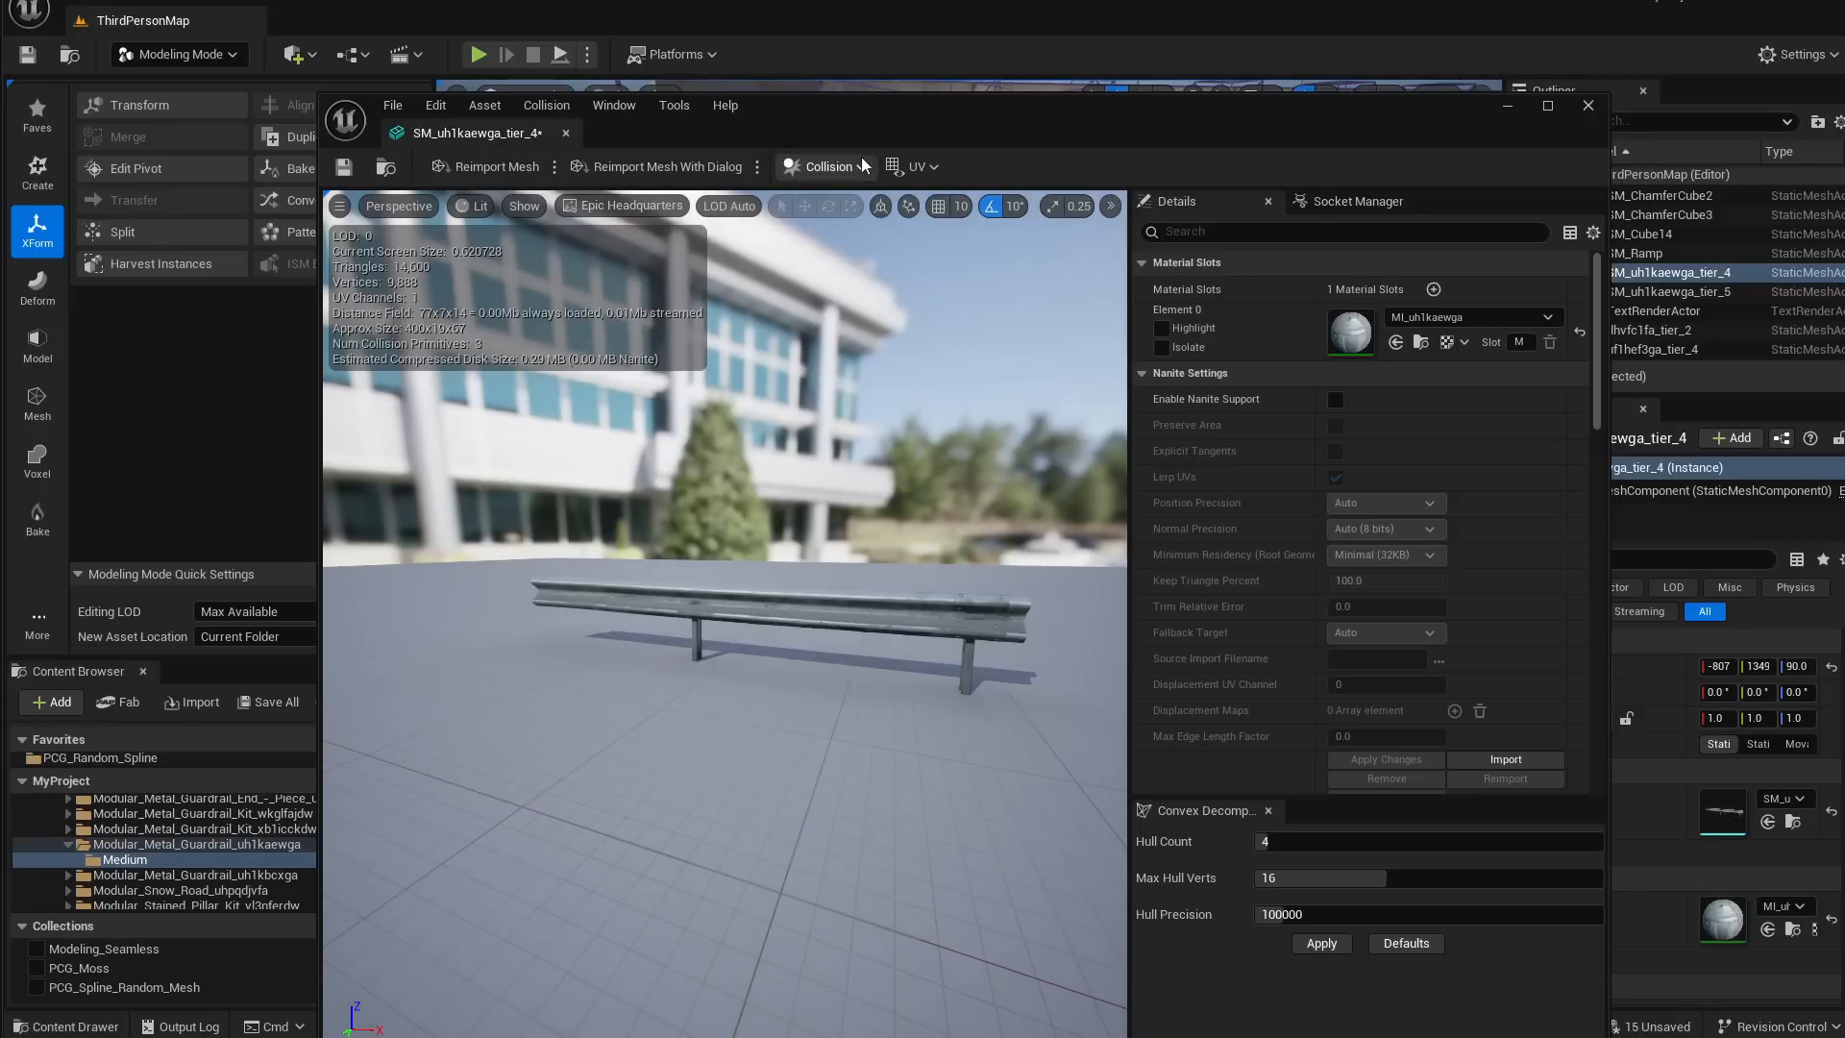
Display the simple collision of the SM_uh1kaewga_tier_4 guardrail mesh and remove all of its existing collision
left_click(527, 207)
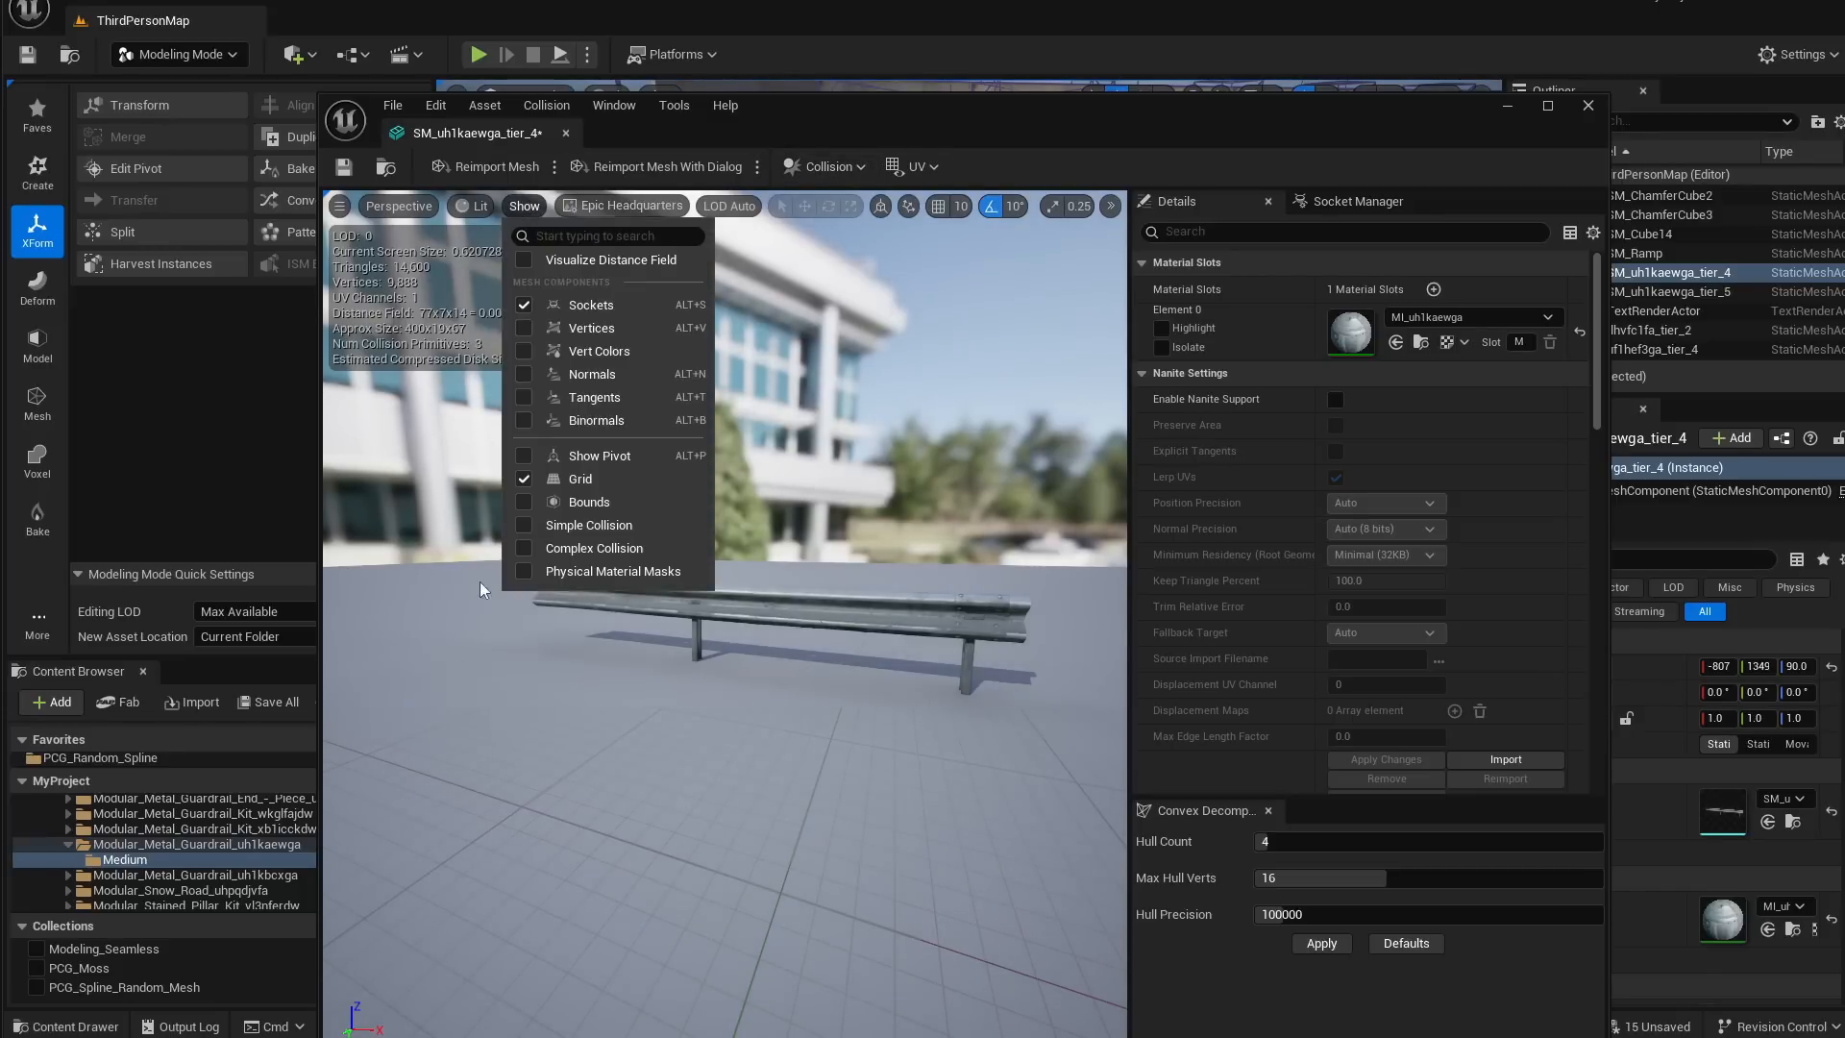
left_click(565, 527)
right_click_drag(565, 527, 673, 525)
right_click_drag(865, 519, 932, 540)
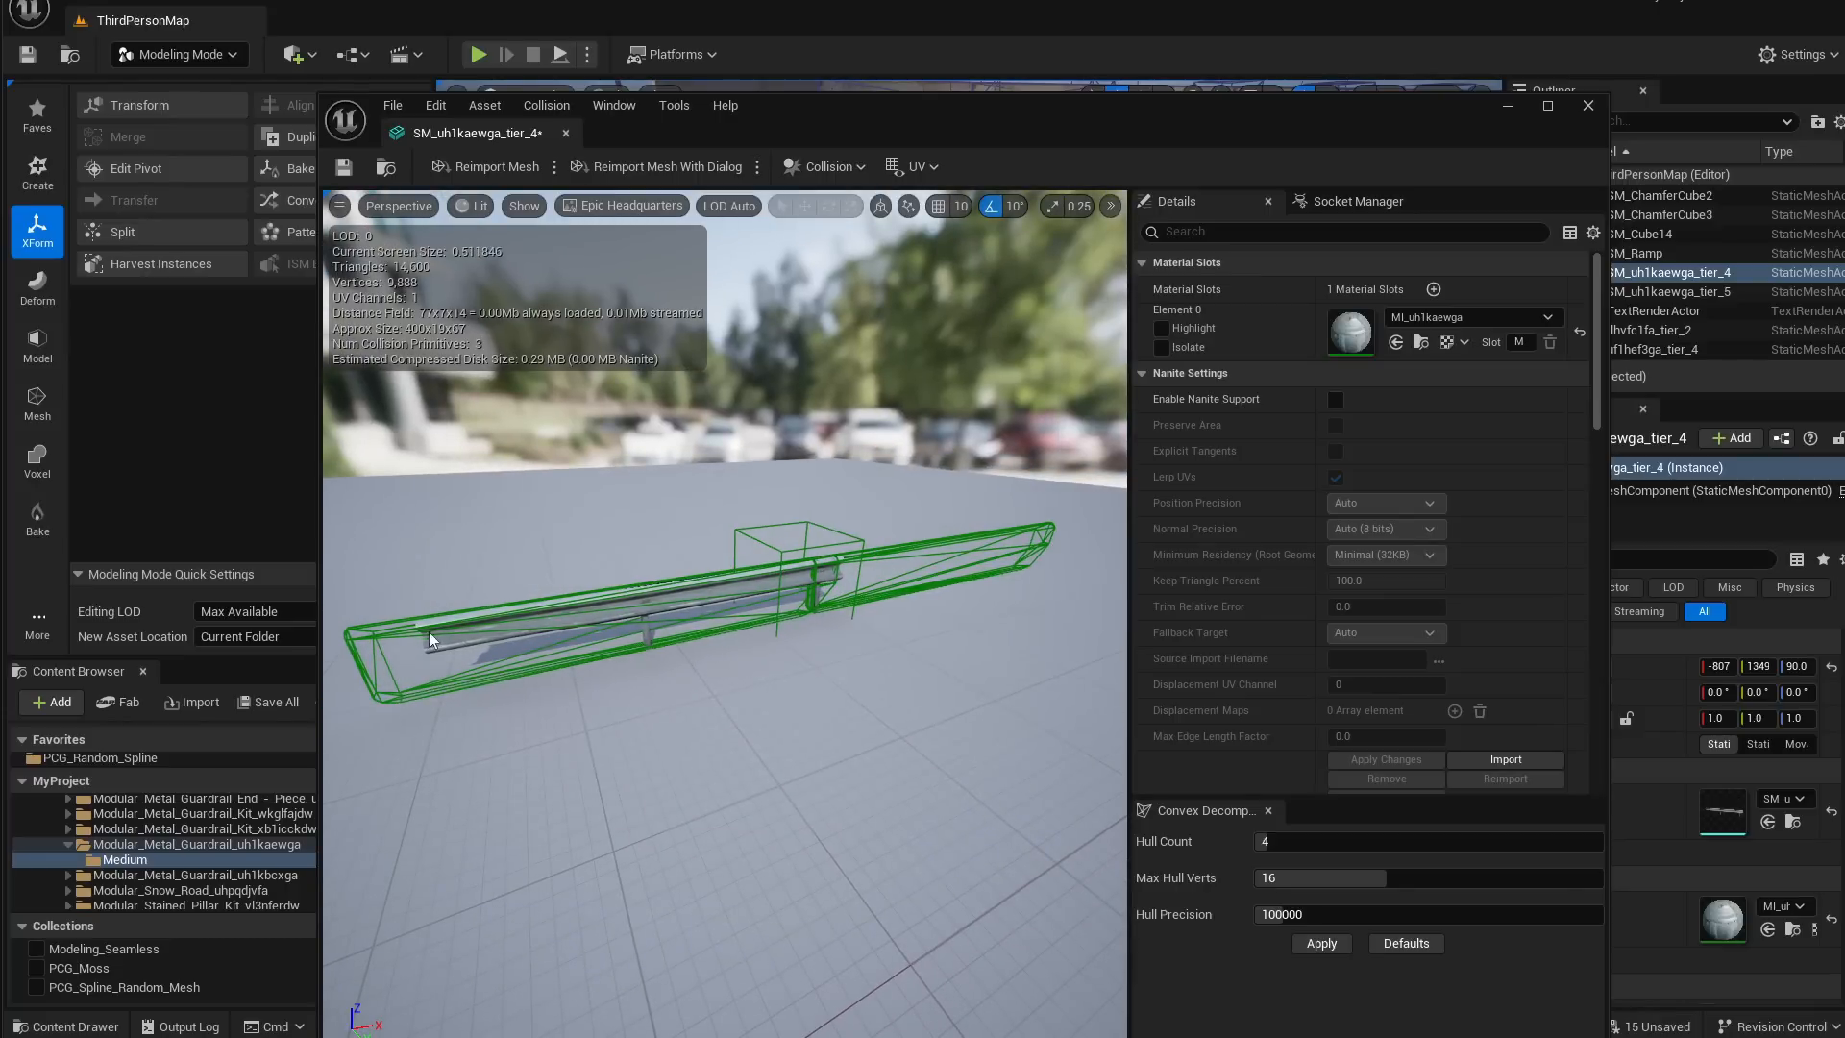
right_click_drag(865, 231, 850, 228)
left_click(832, 167)
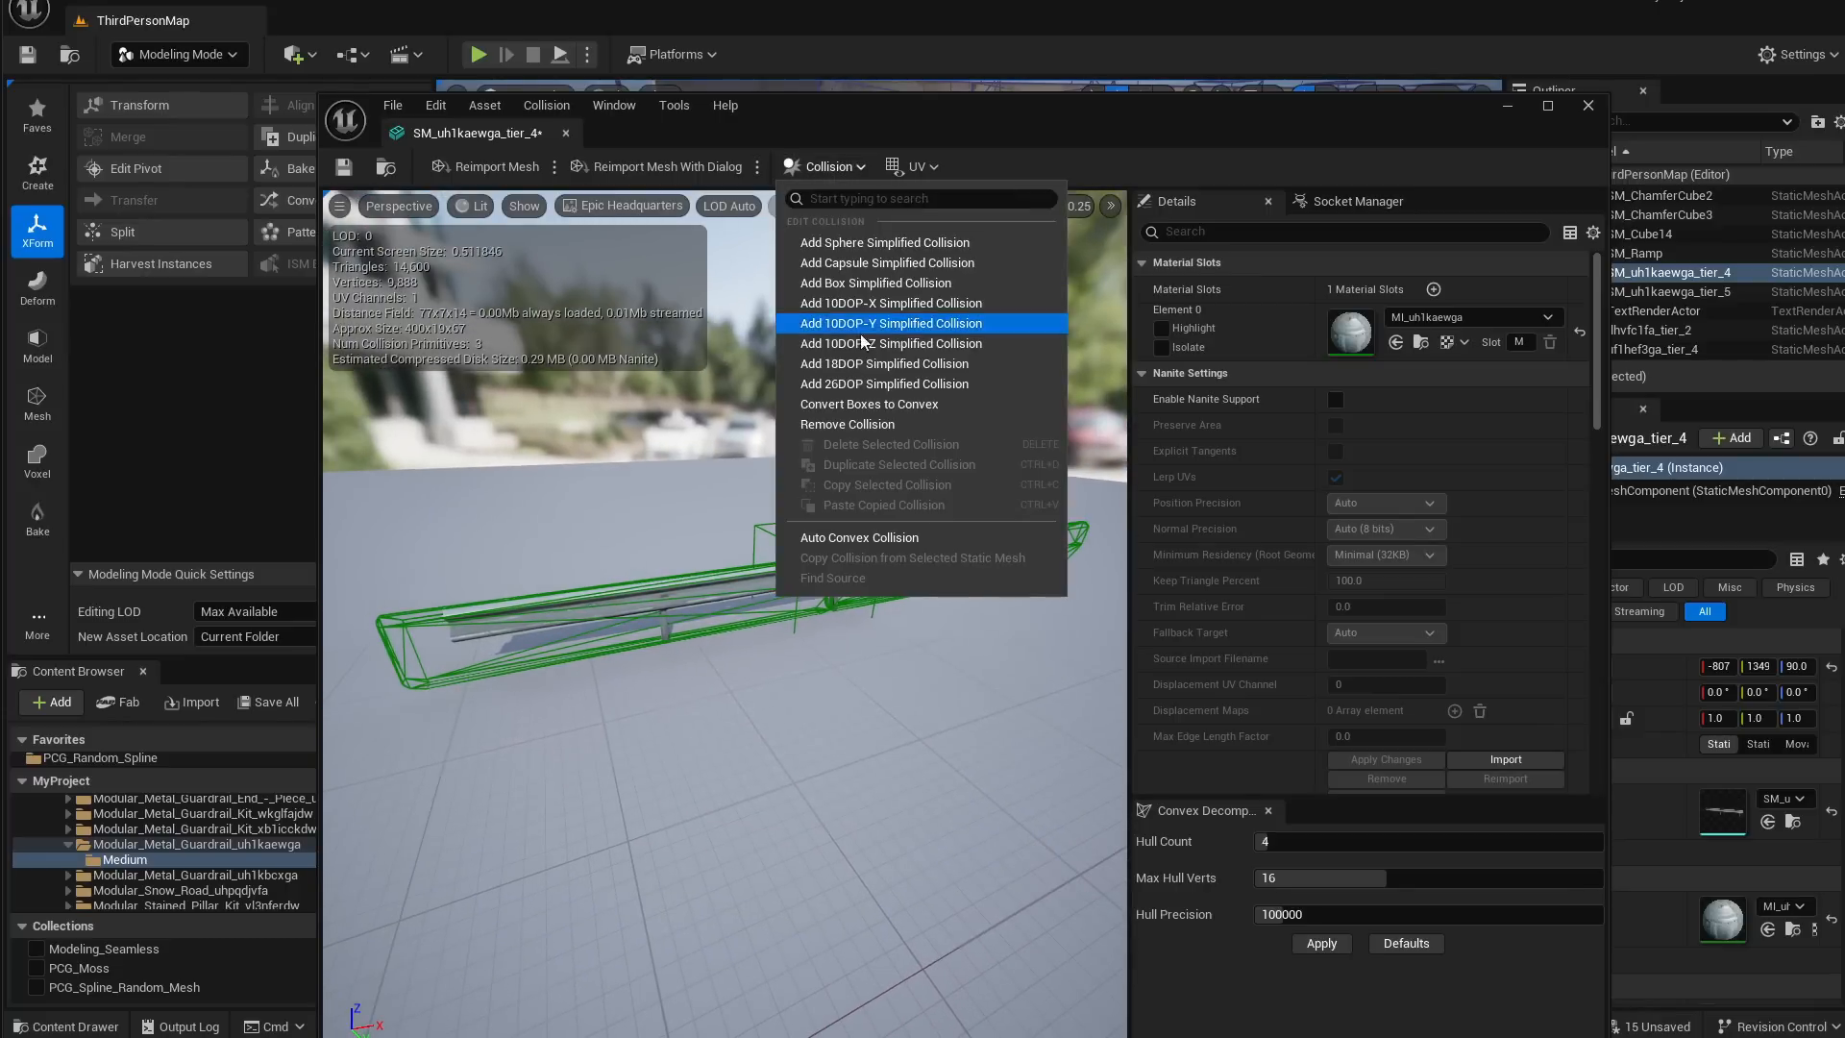
left_click(830, 167)
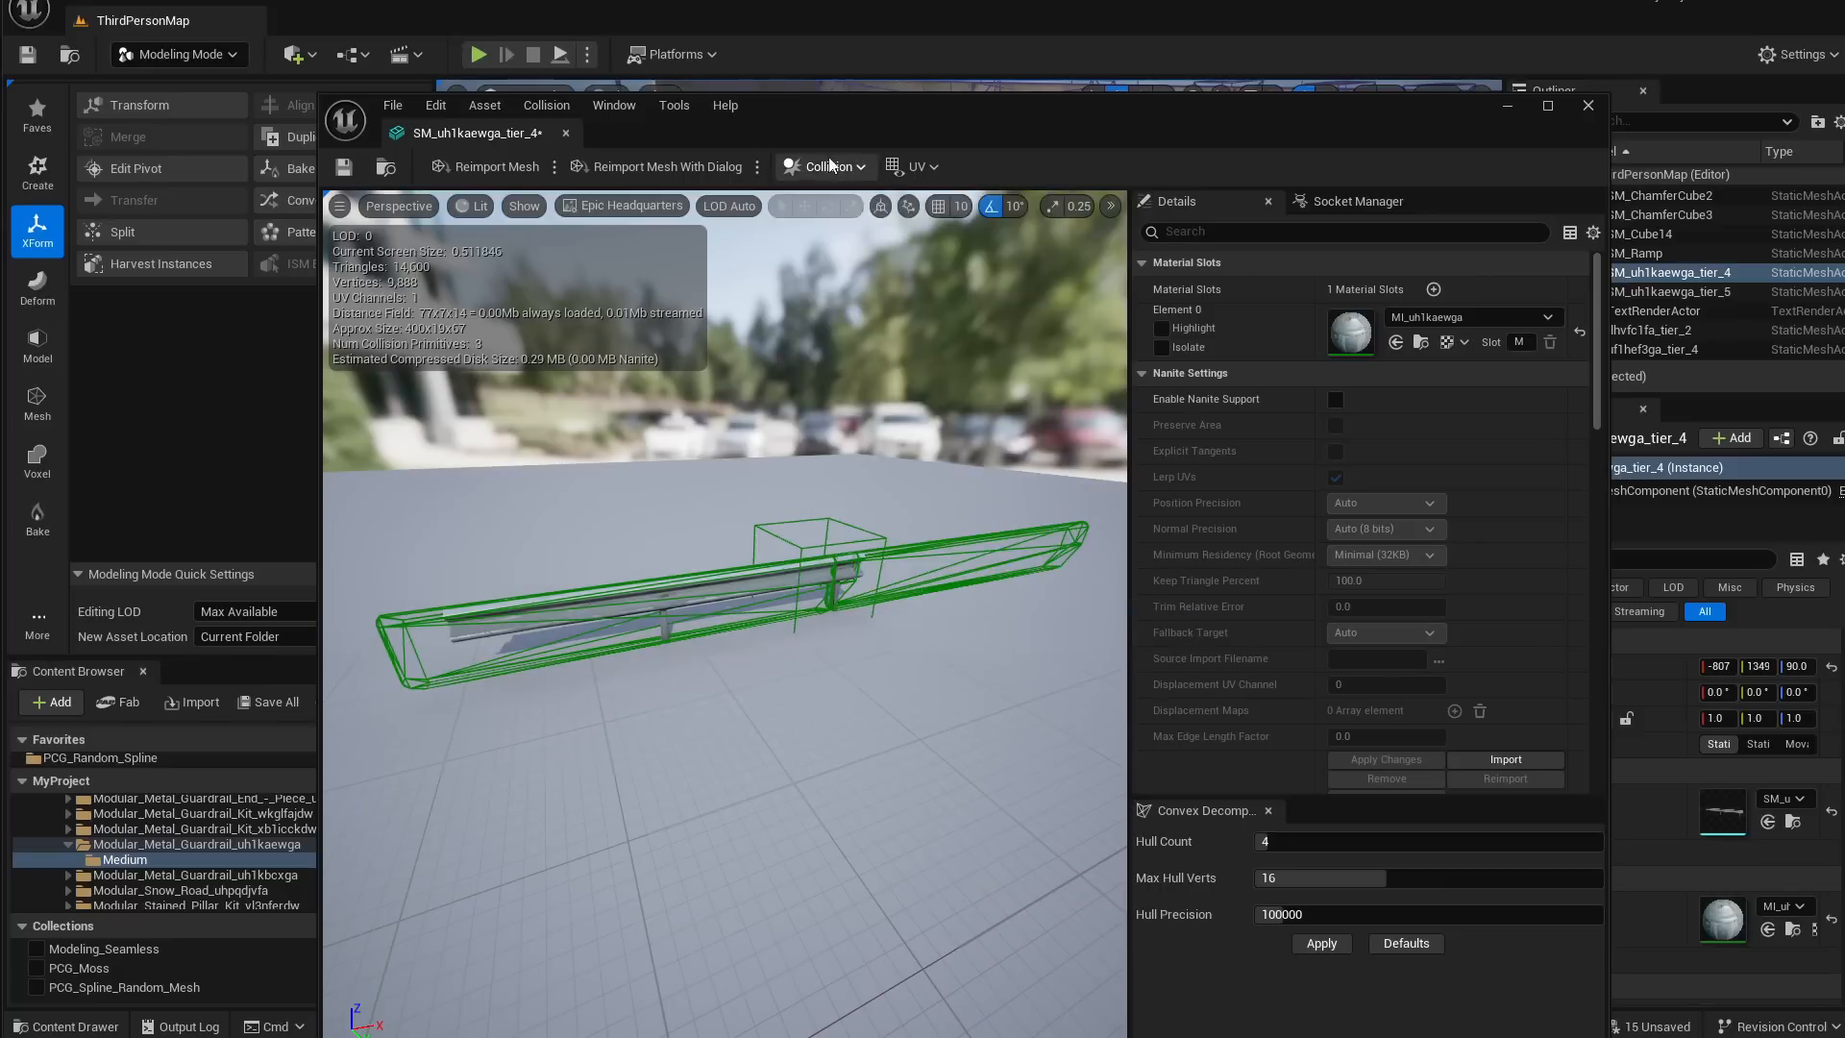
left_click(832, 168)
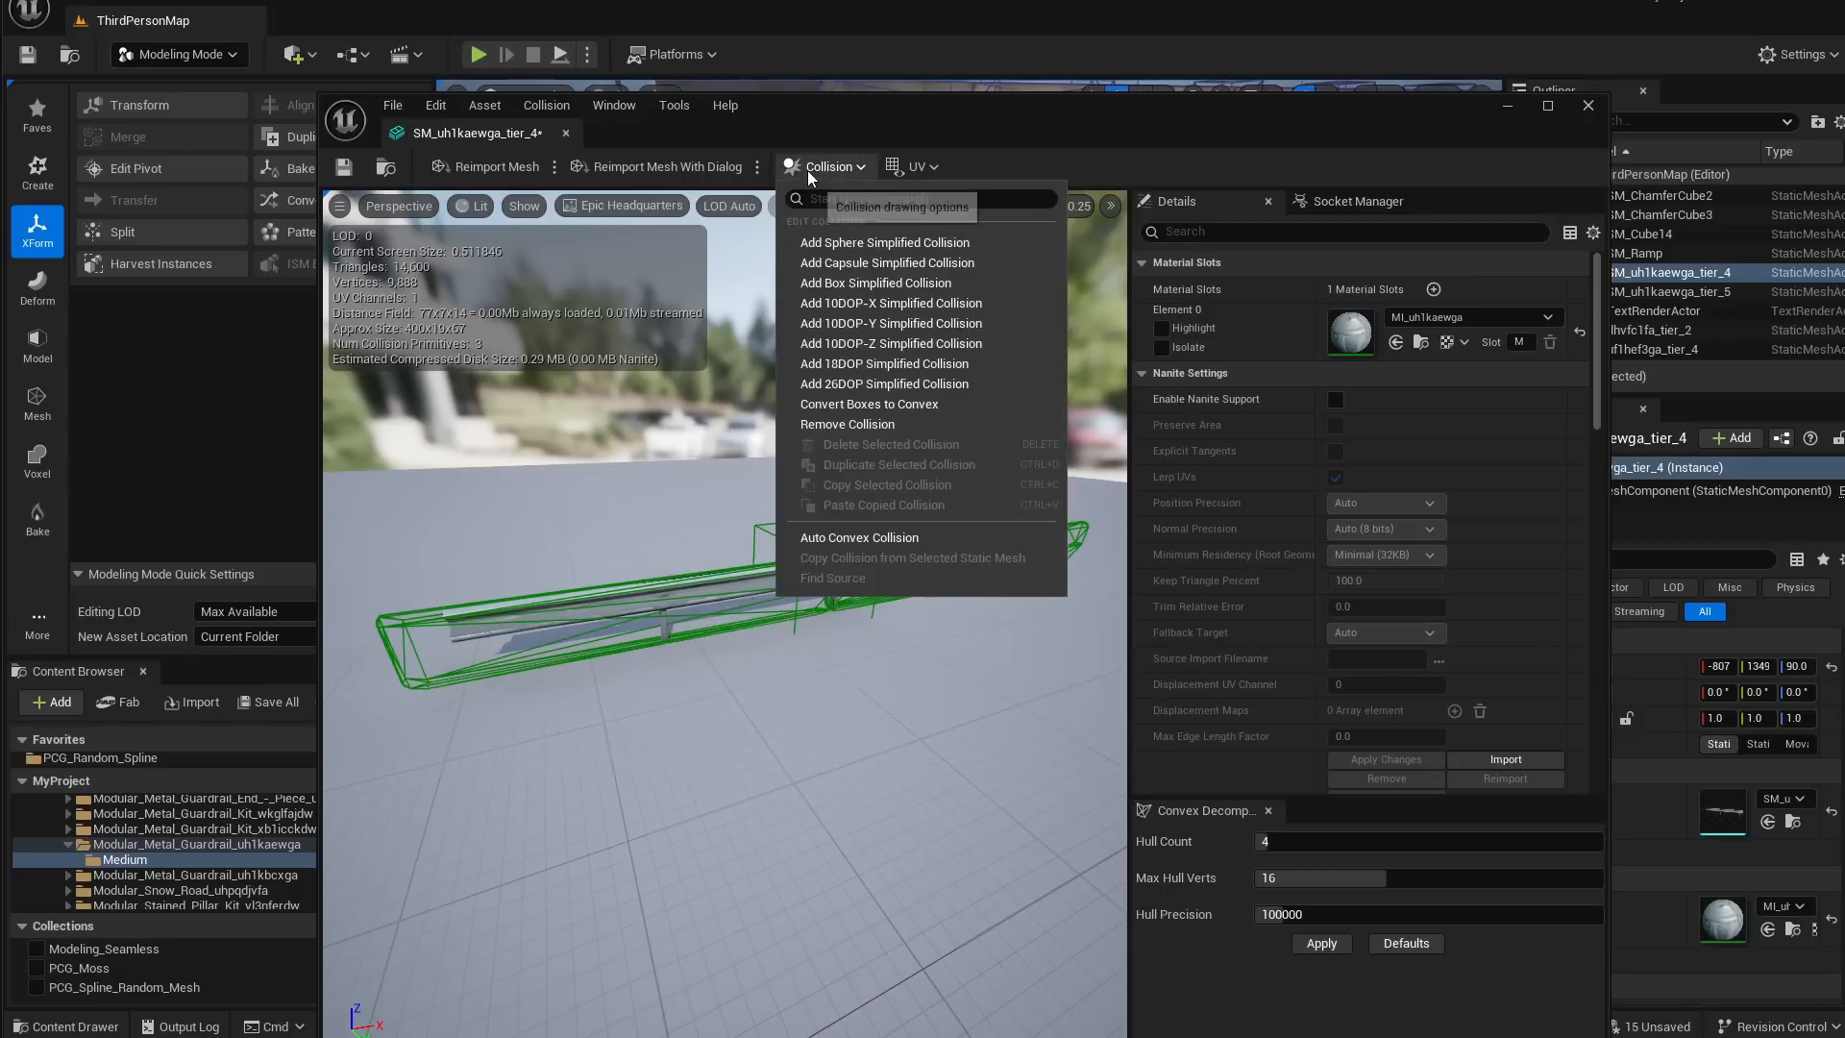
left_click(840, 424)
Add a box simplified collision around the guardrail mesh and inspect how it fits
left_click(827, 169)
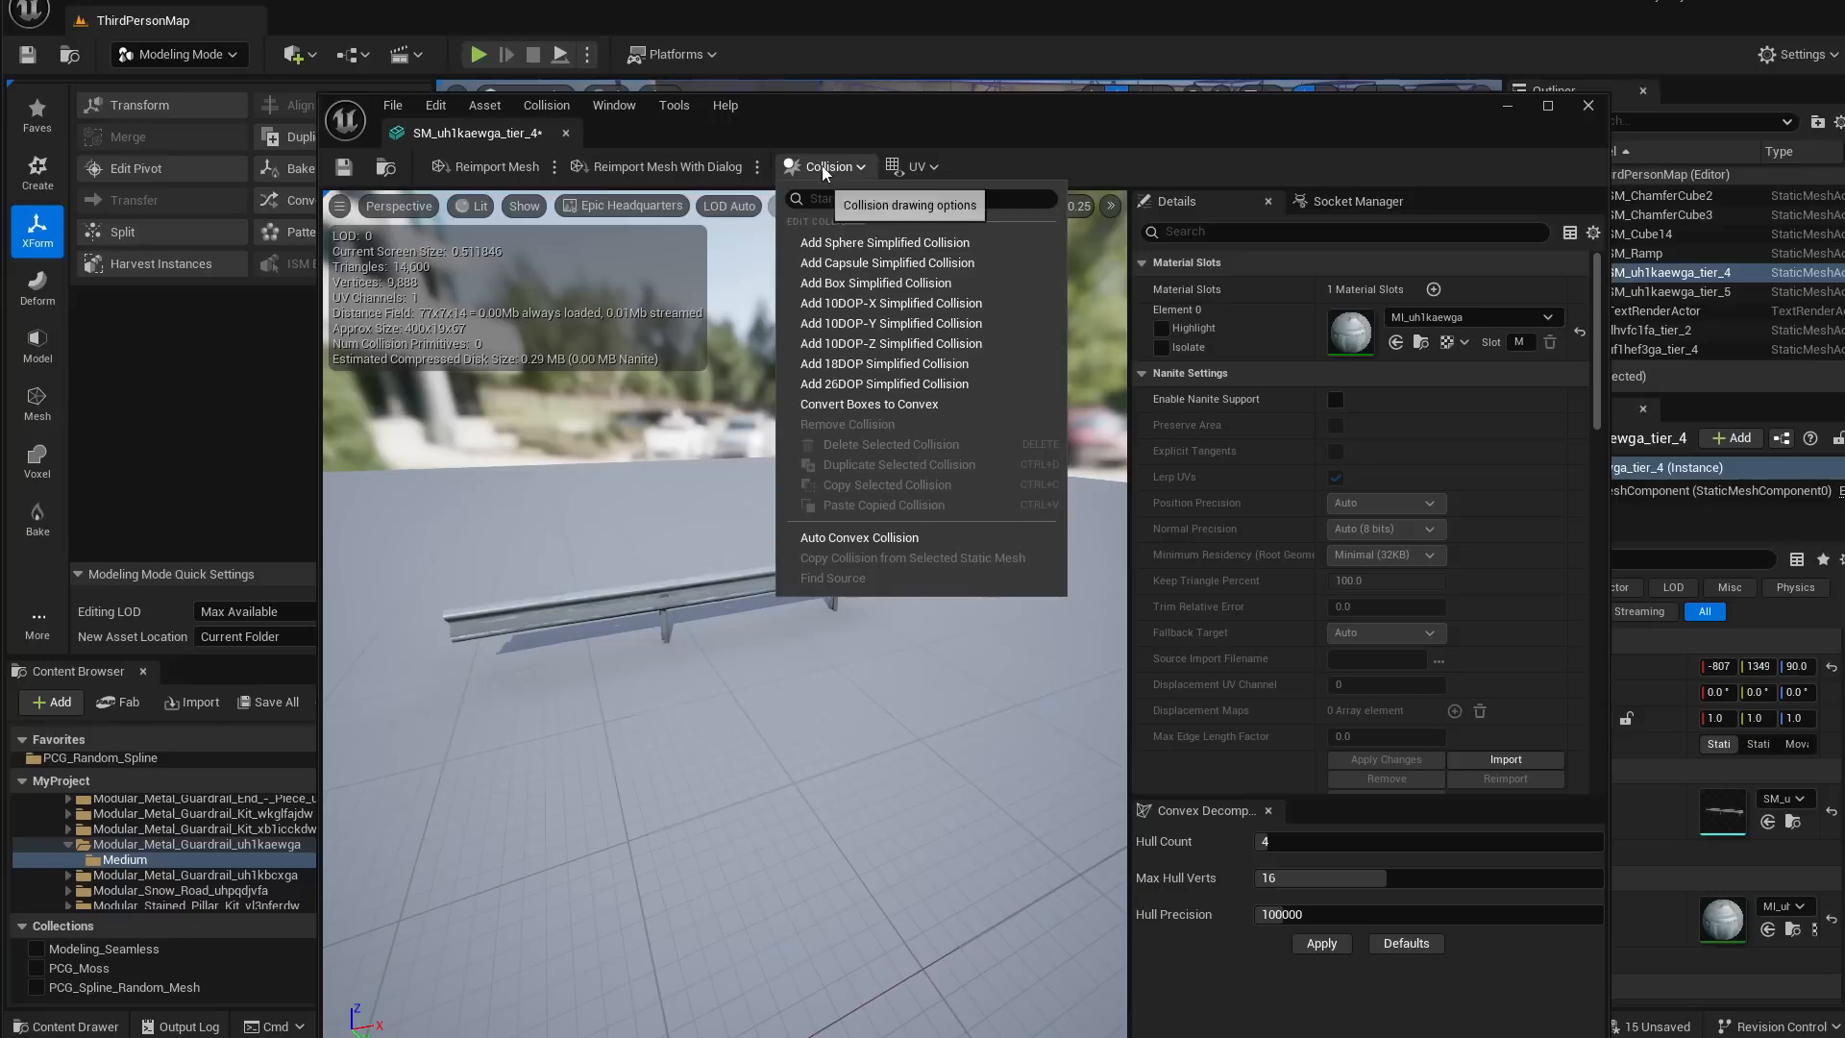
left_click(851, 291)
right_click_drag(852, 298, 851, 346)
key("w")
key("s")
left_click_drag(799, 540, 805, 539, "alt")
left_click_drag(693, 607, 740, 580, "alt")
scroll(748, 577, "up", 4)
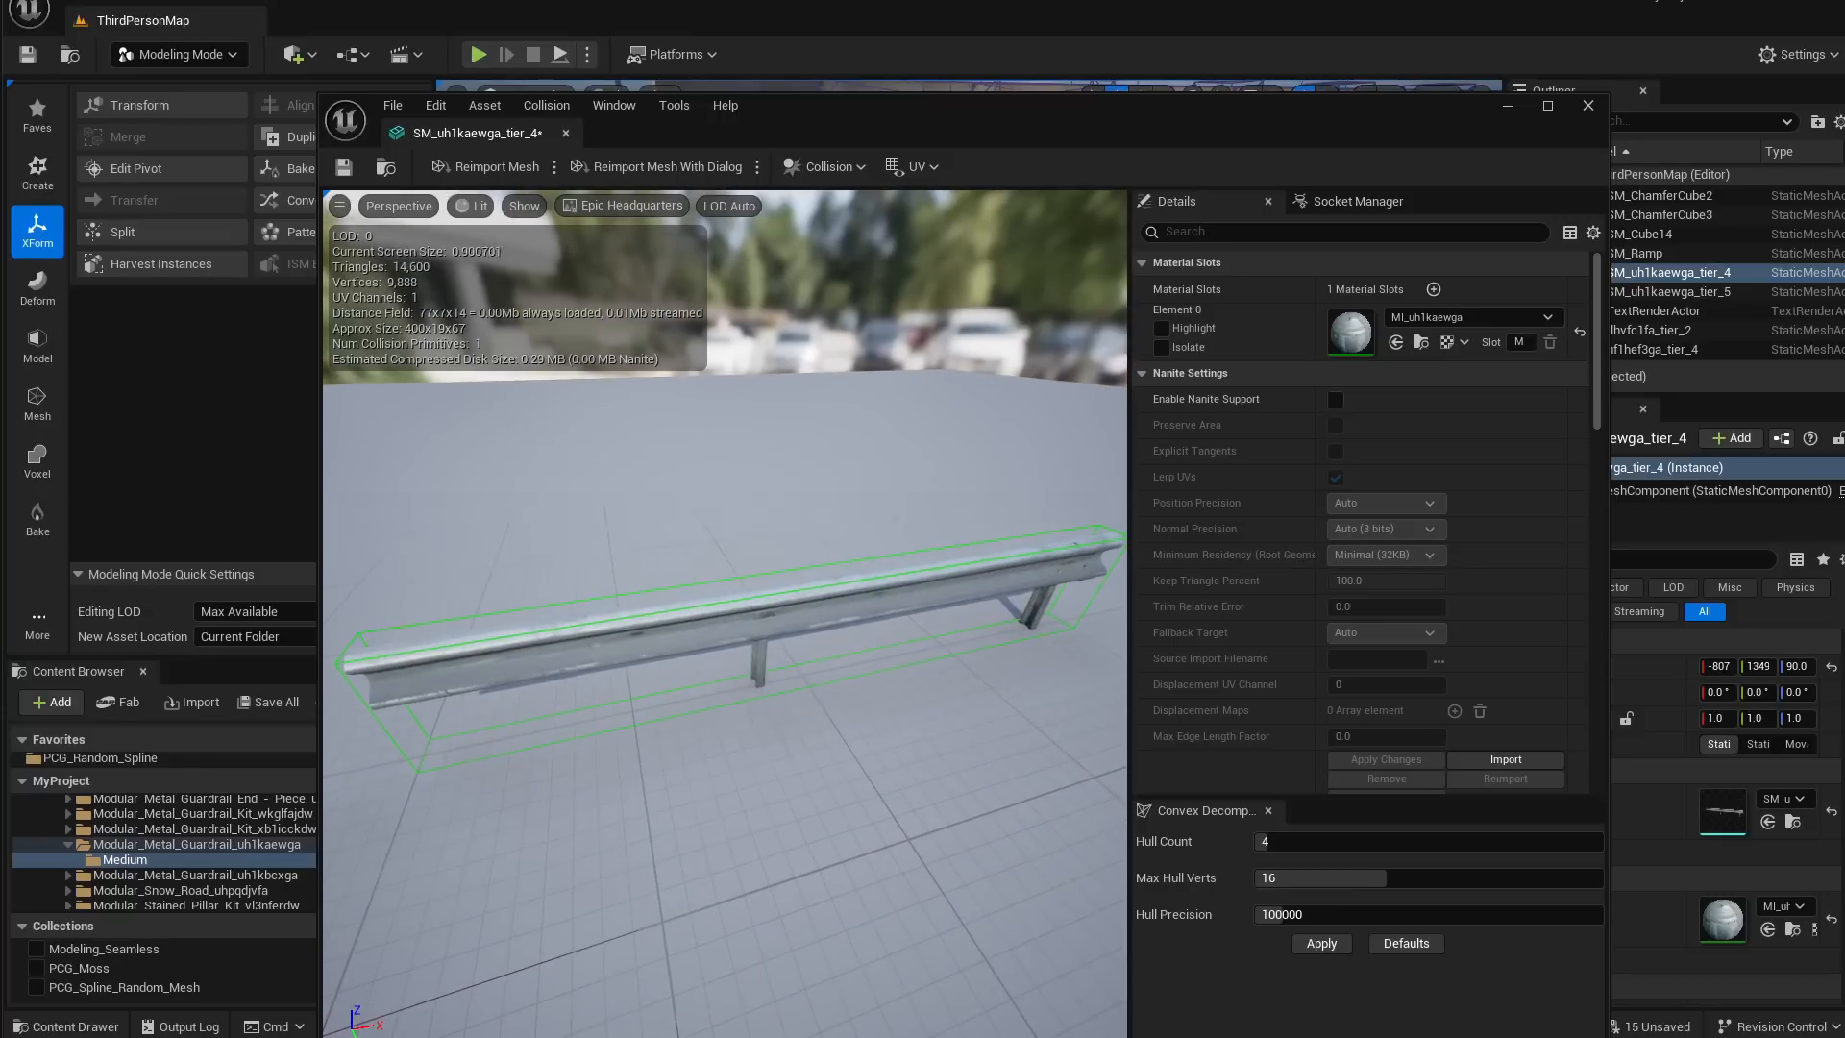
Shrink the collision box along X to about half the guardrail's length and move it over one end of the rail
left_click(755, 639)
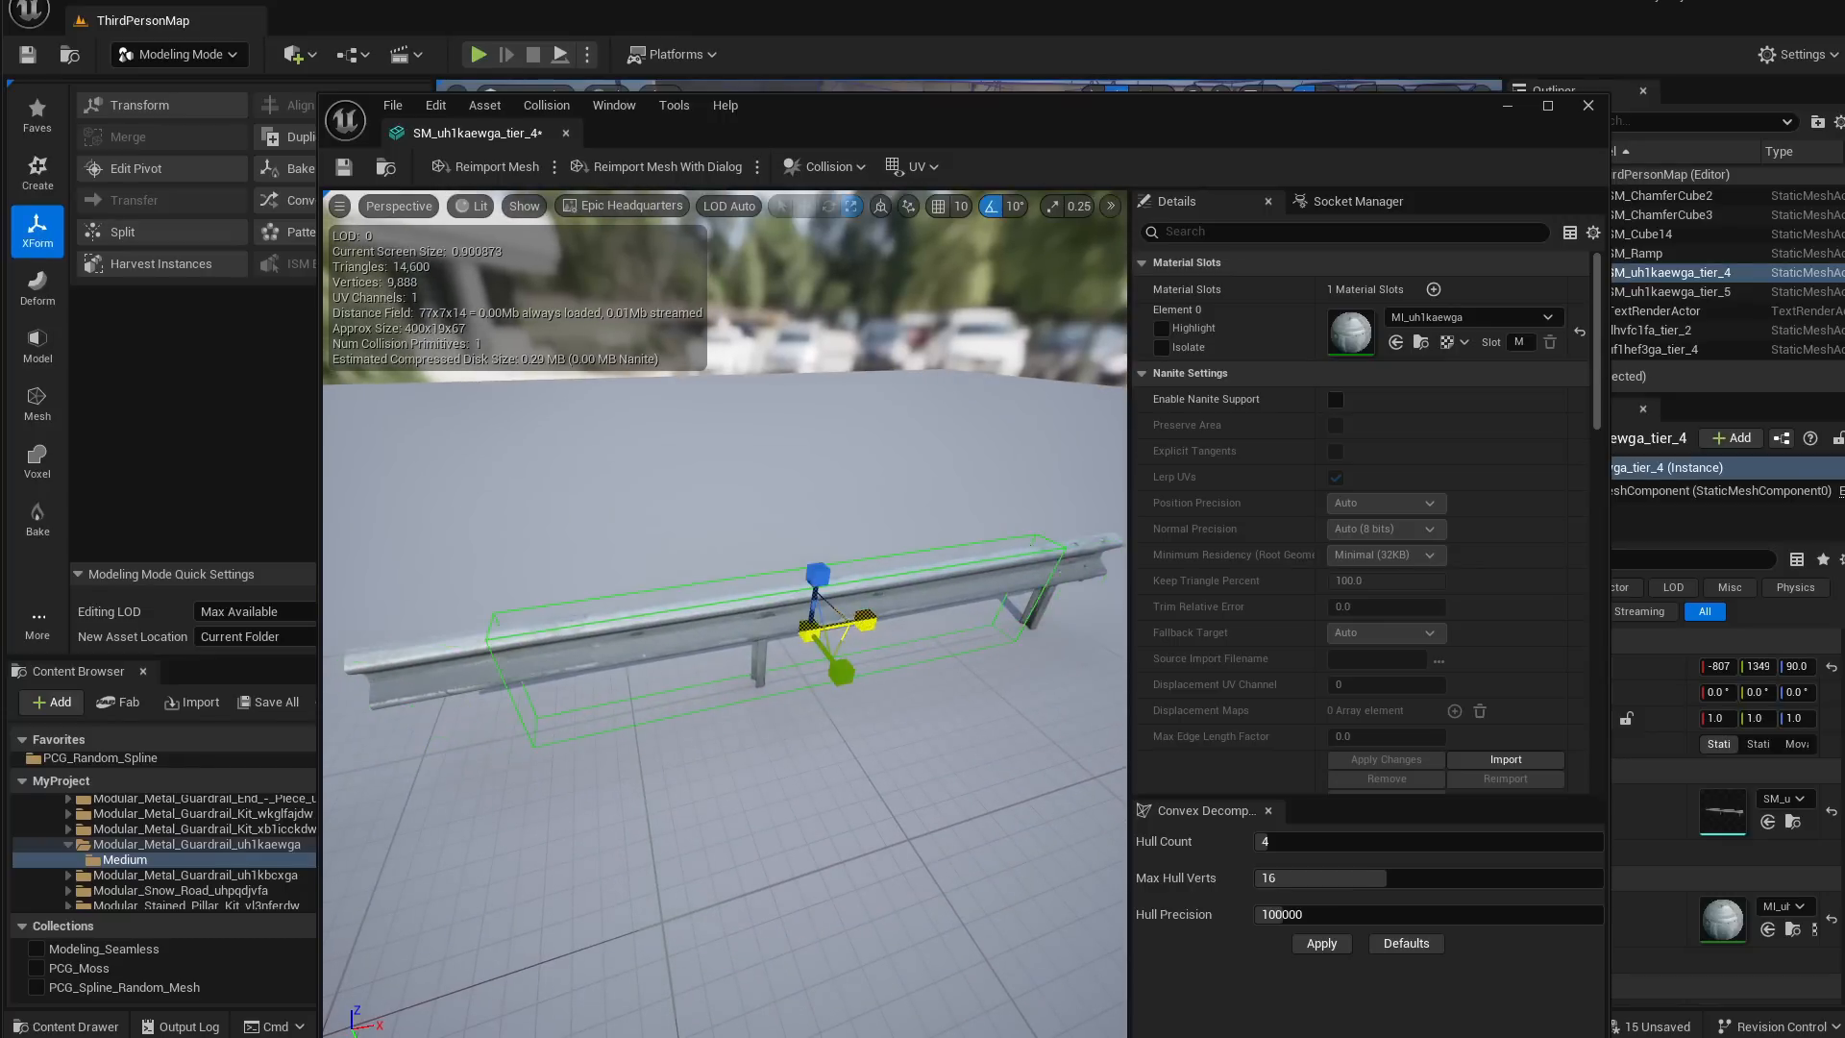
key("w")
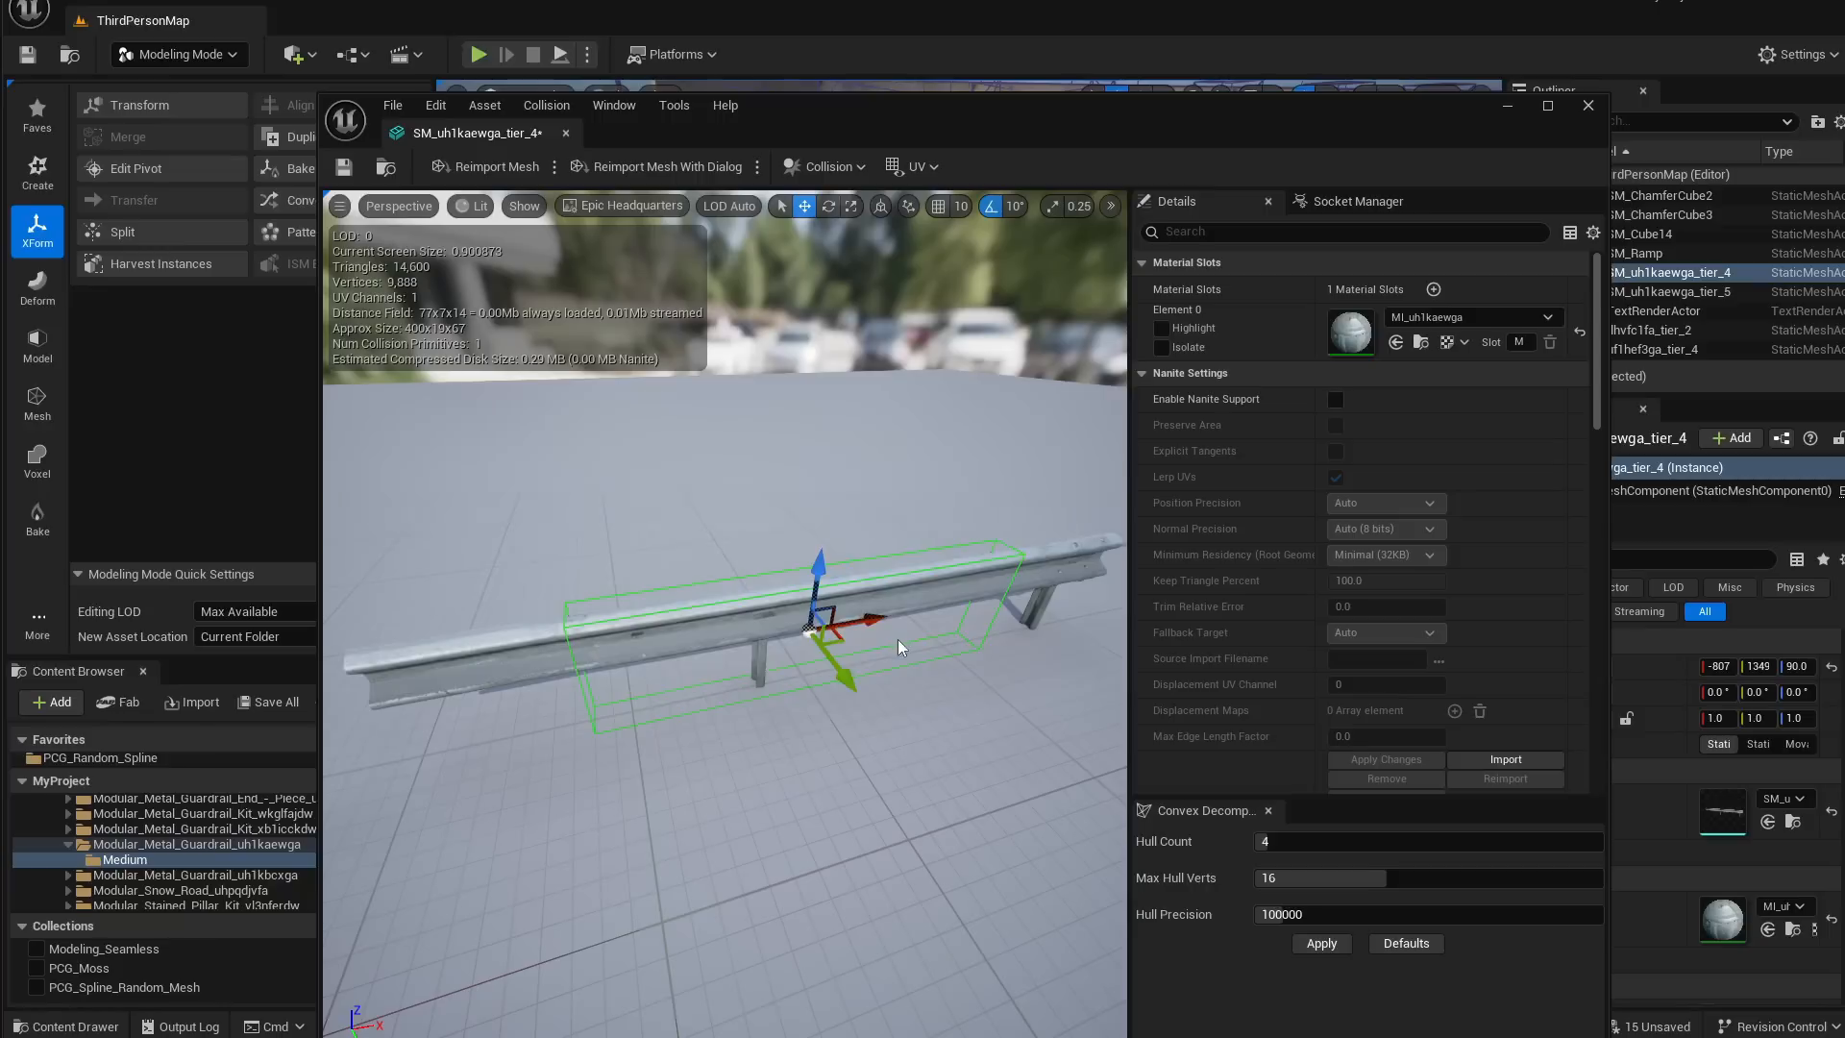
left_click_drag(872, 618, 812, 632)
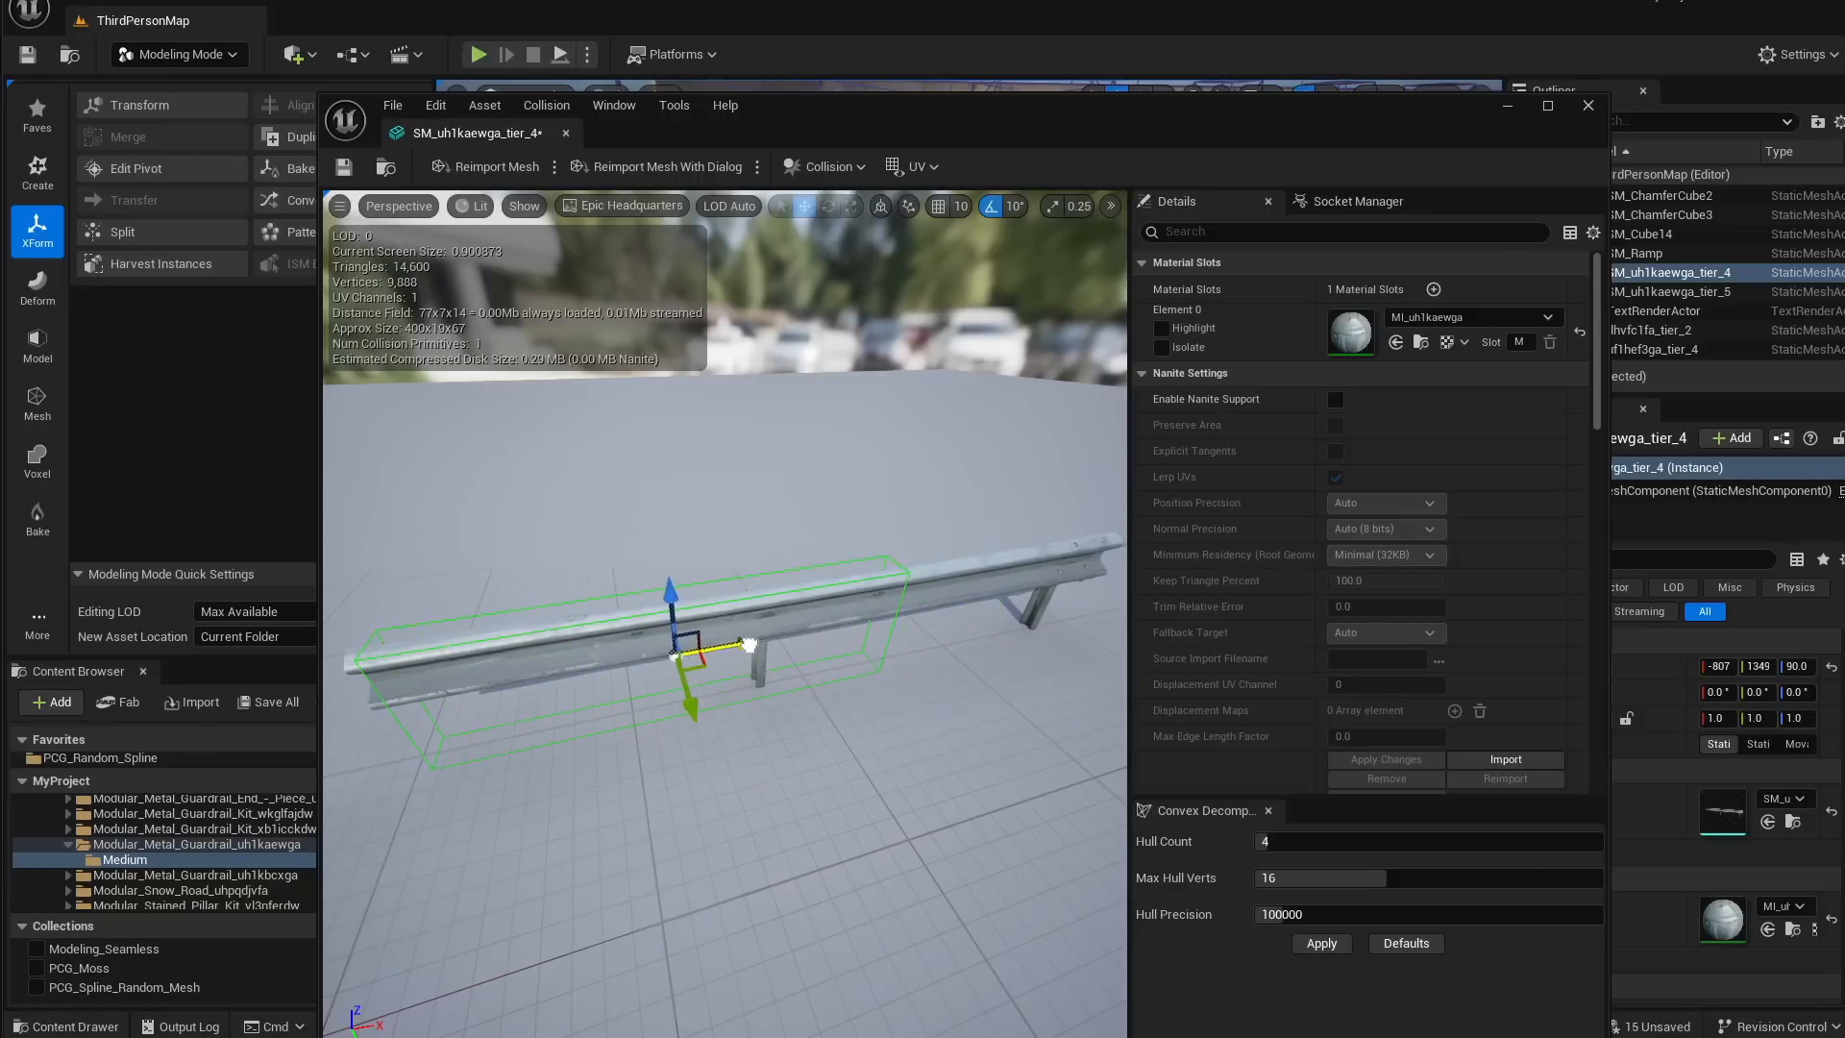
right_click_drag(811, 629, 760, 629)
key("s")
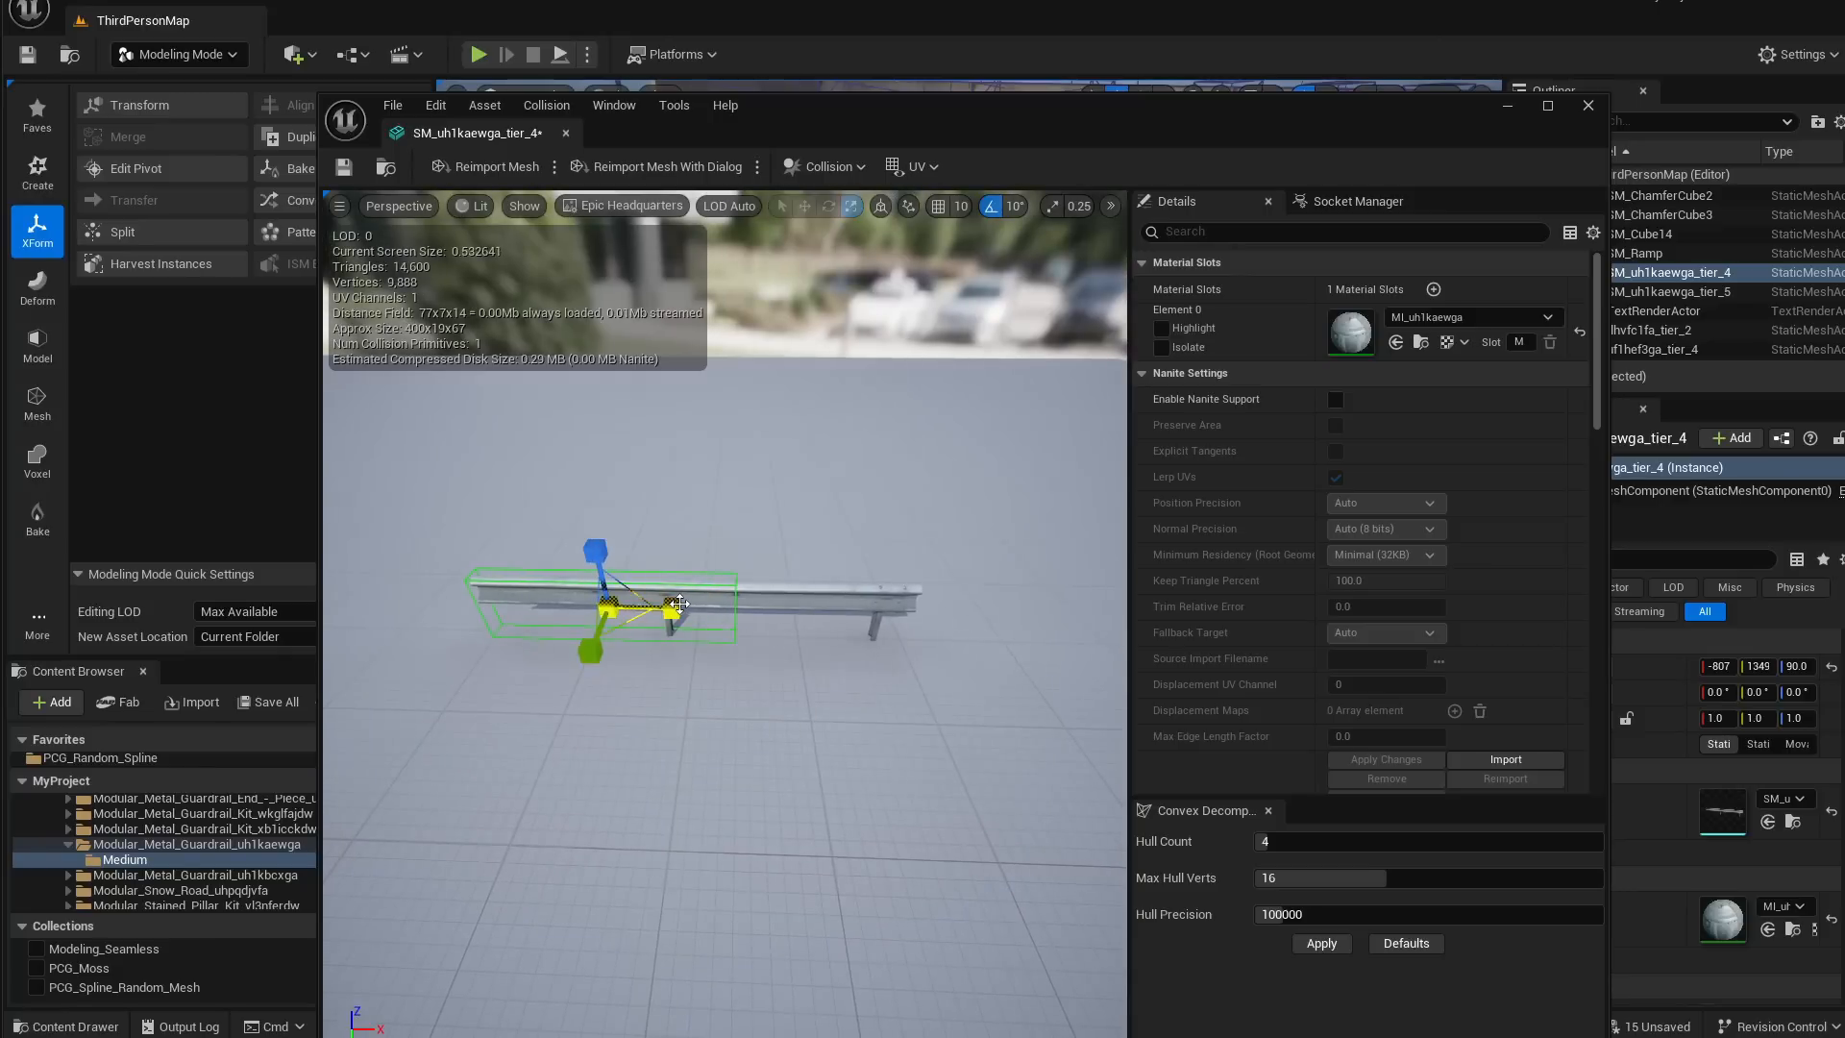
key("w")
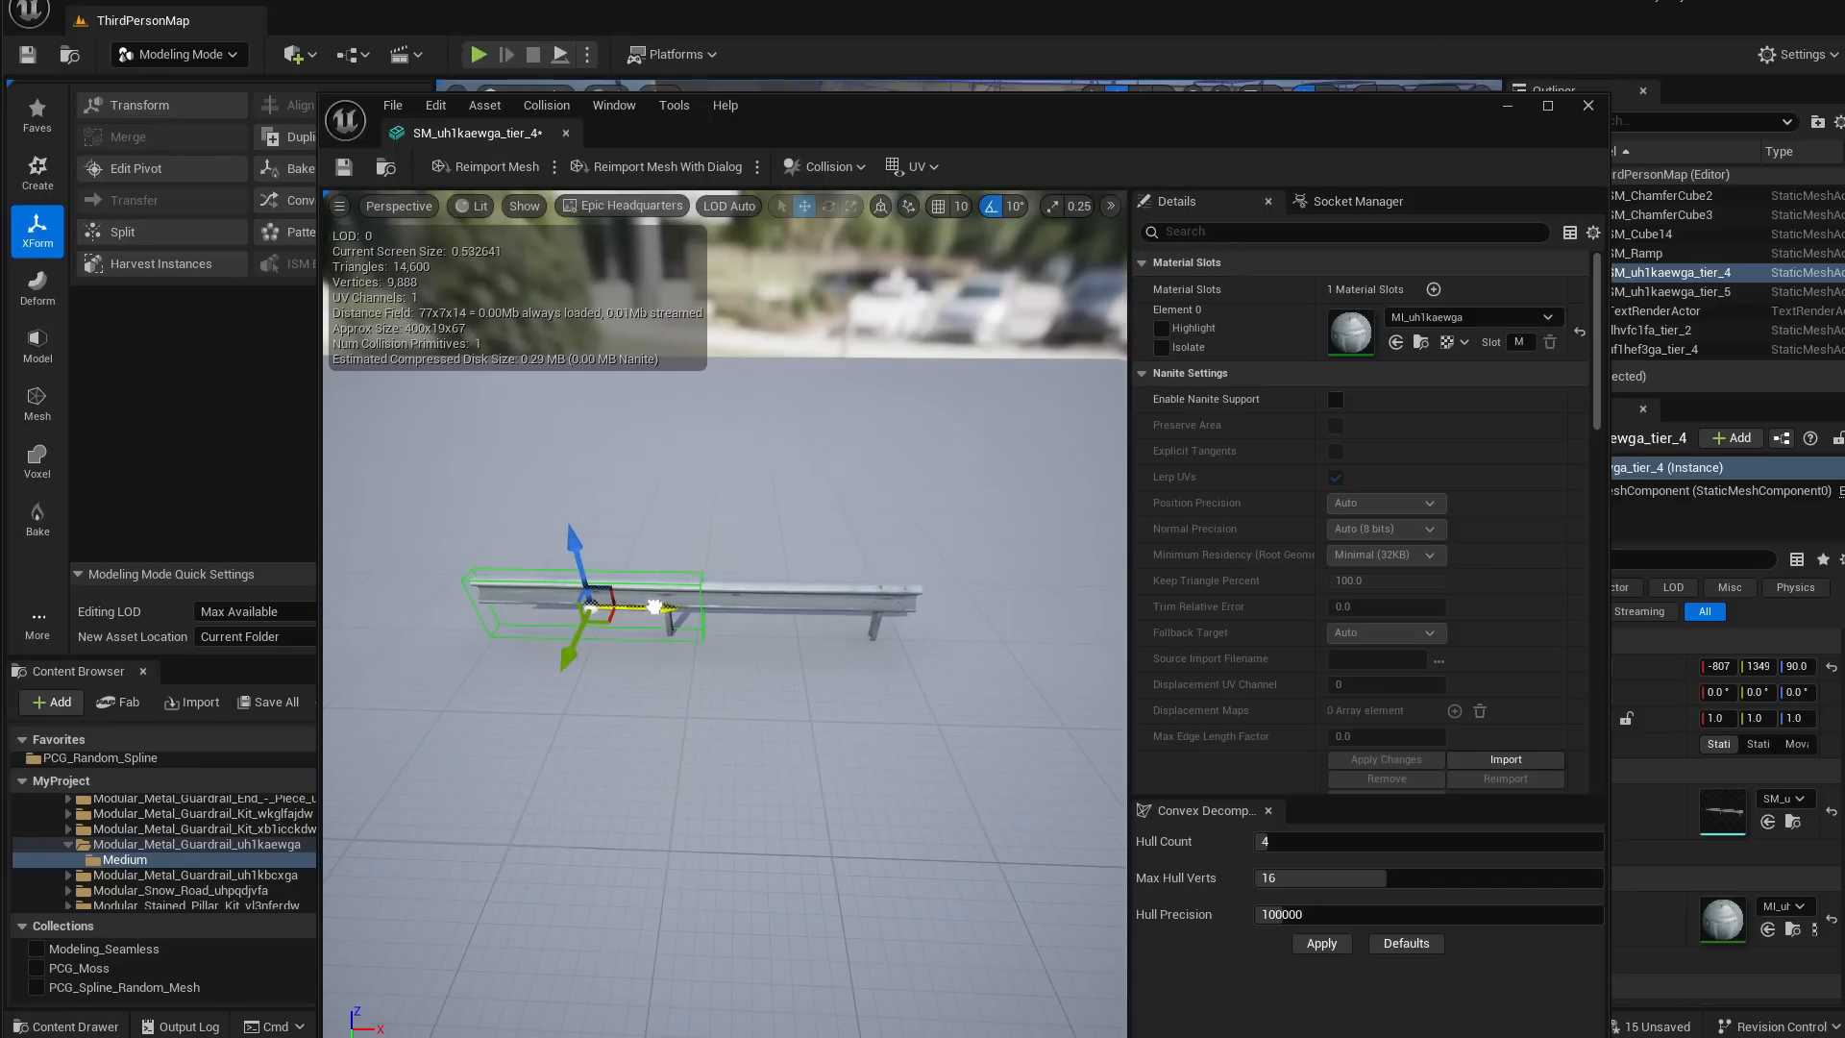
Duplicate the collision box along X to cover the other half of the guardrail, save the mesh and close its editor
left_click_drag(591, 608, 849, 621, "alt")
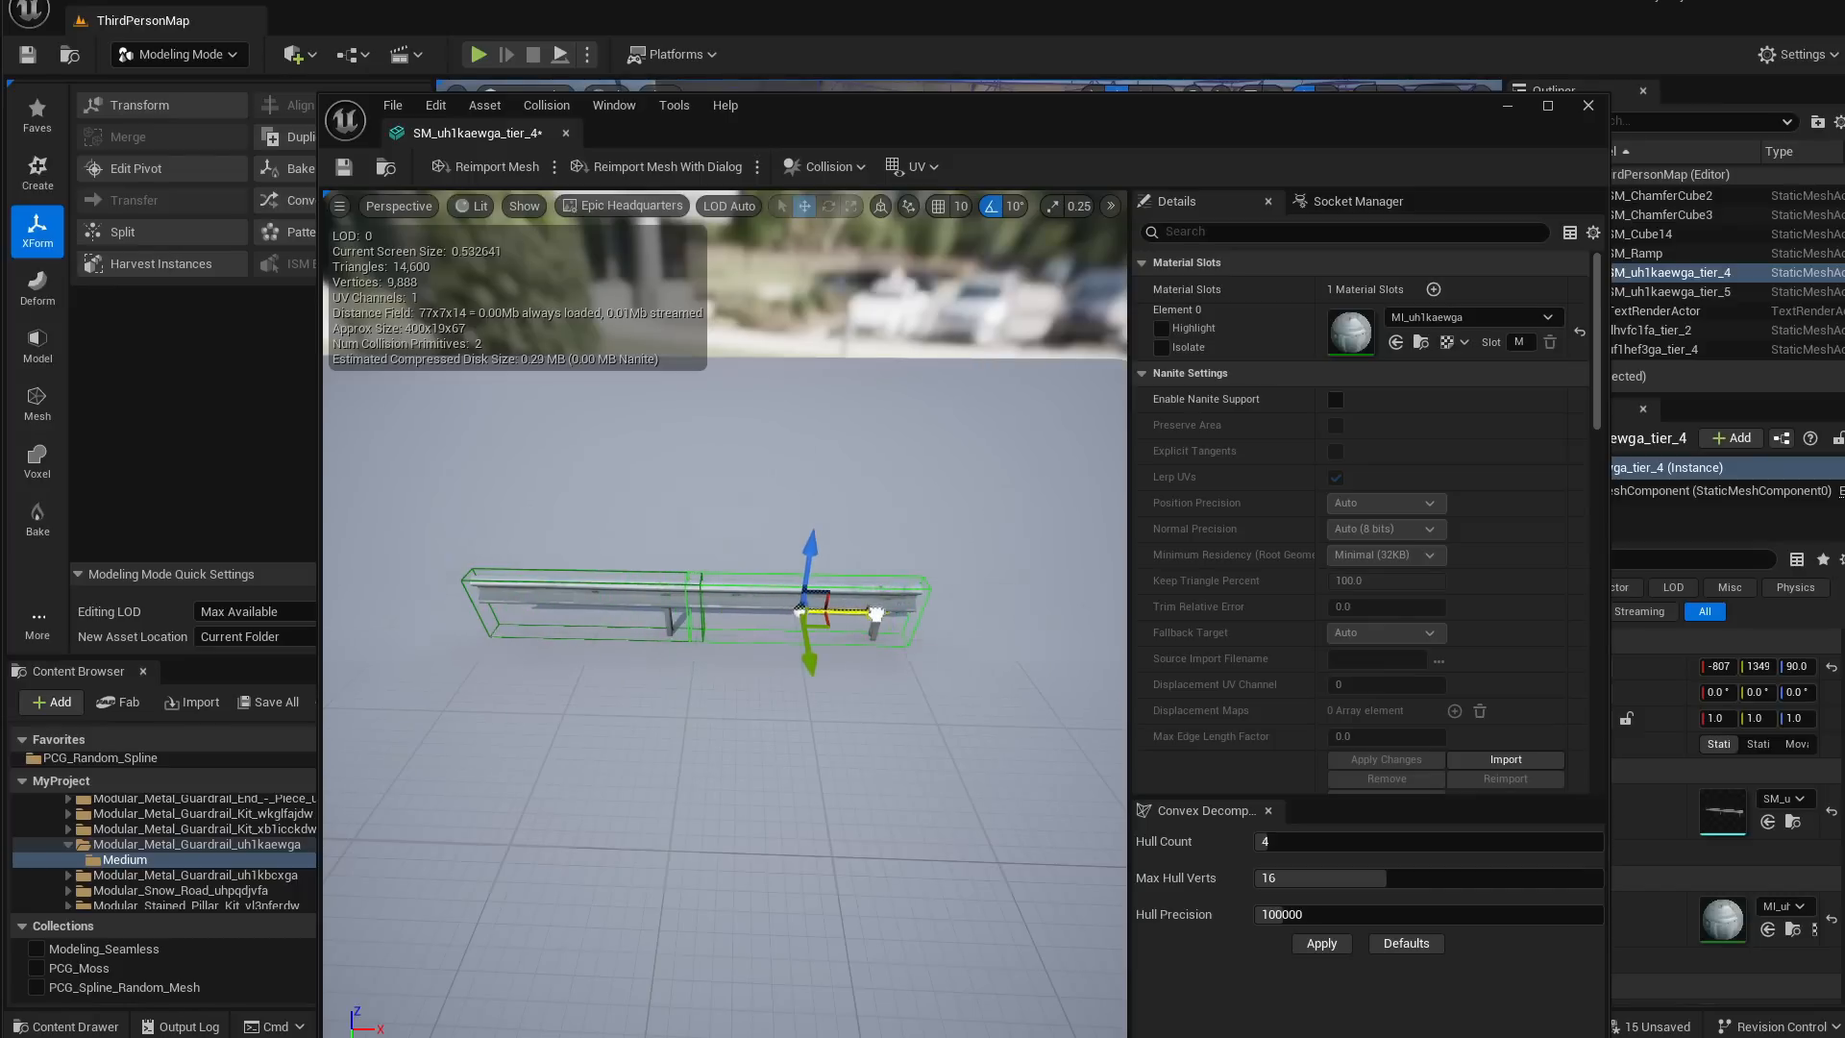
right_click_drag(663, 635, 817, 634)
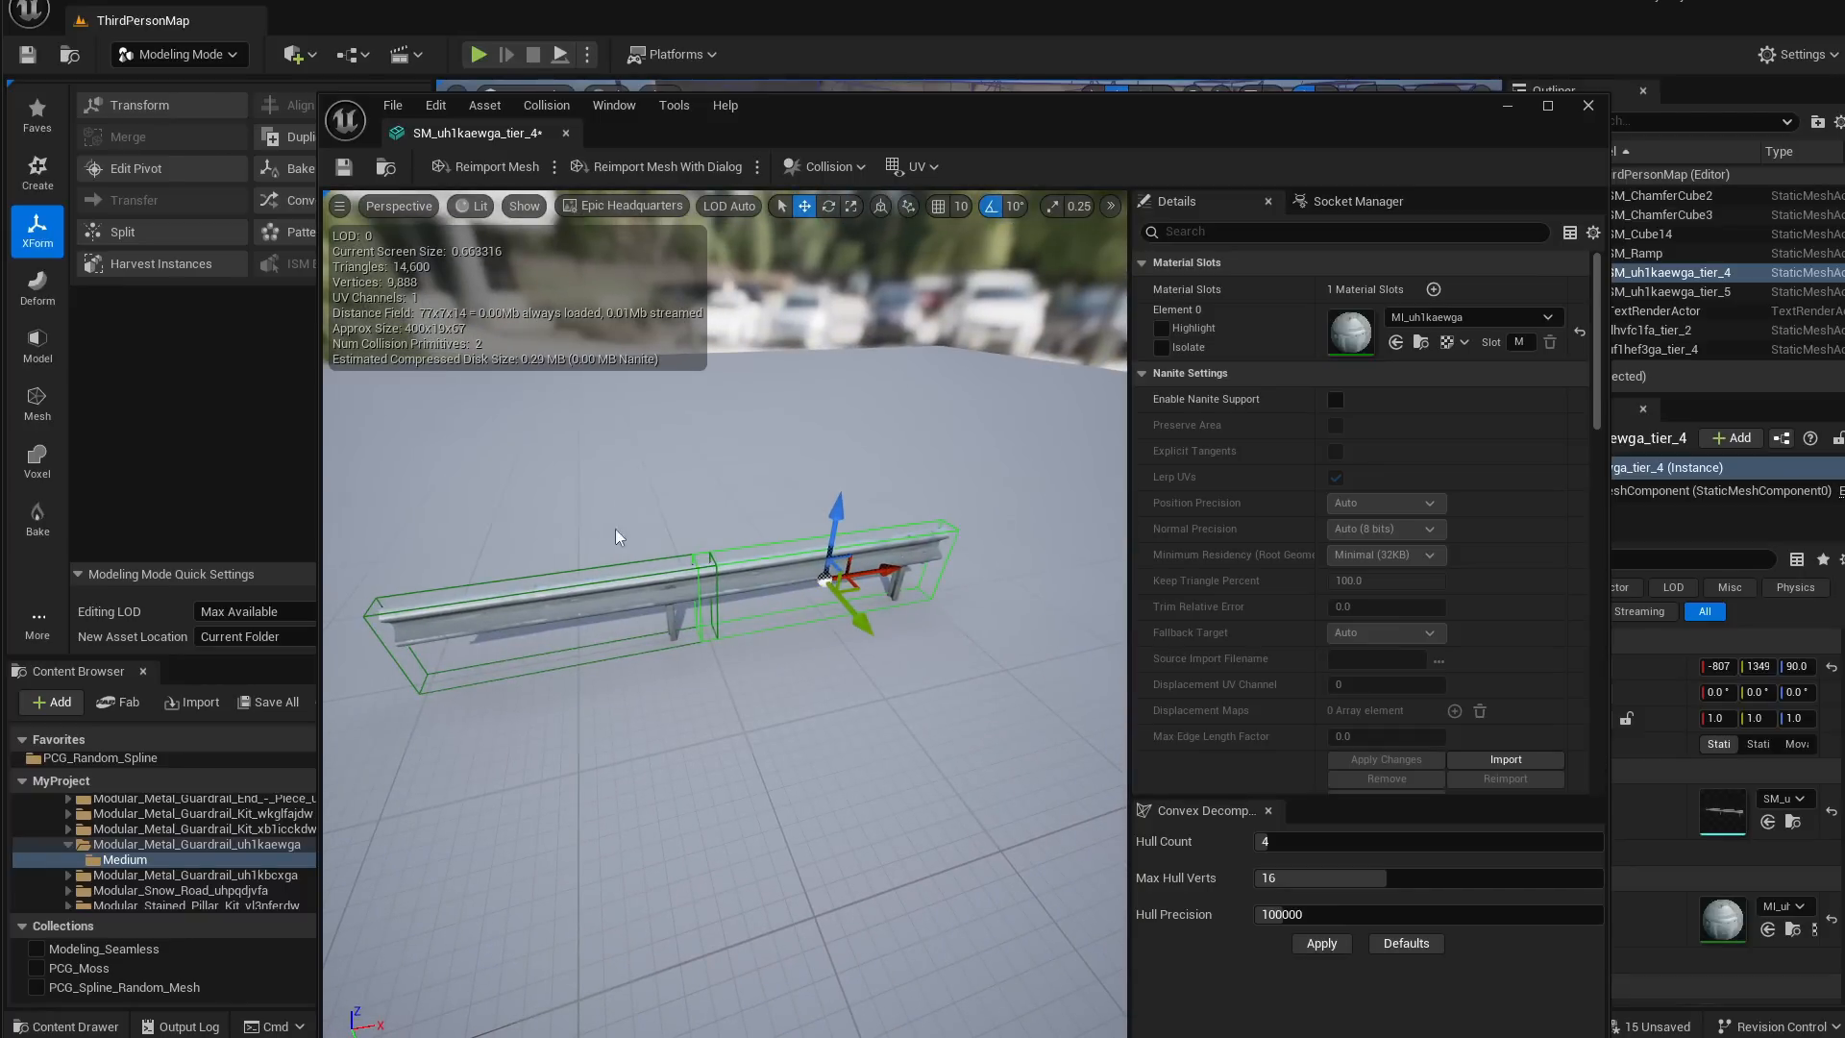
right_click_drag(616, 529, 761, 592)
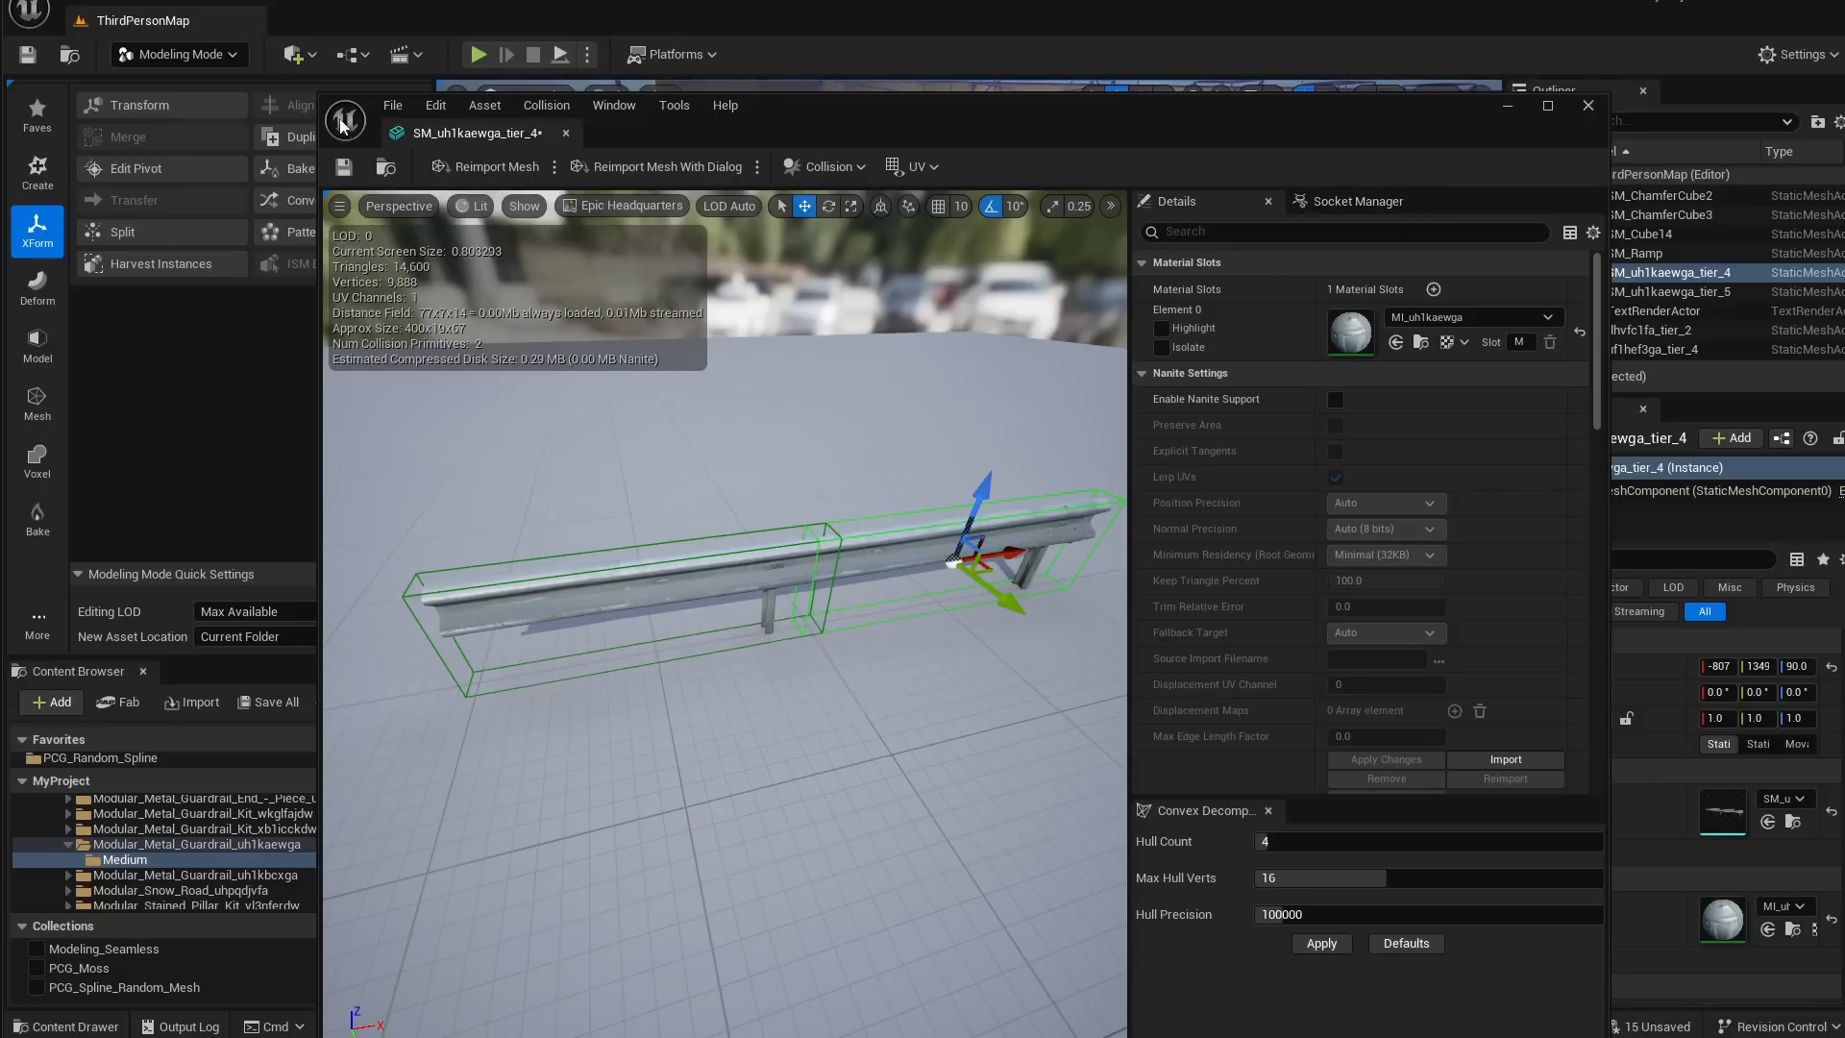
left_click(1587, 106)
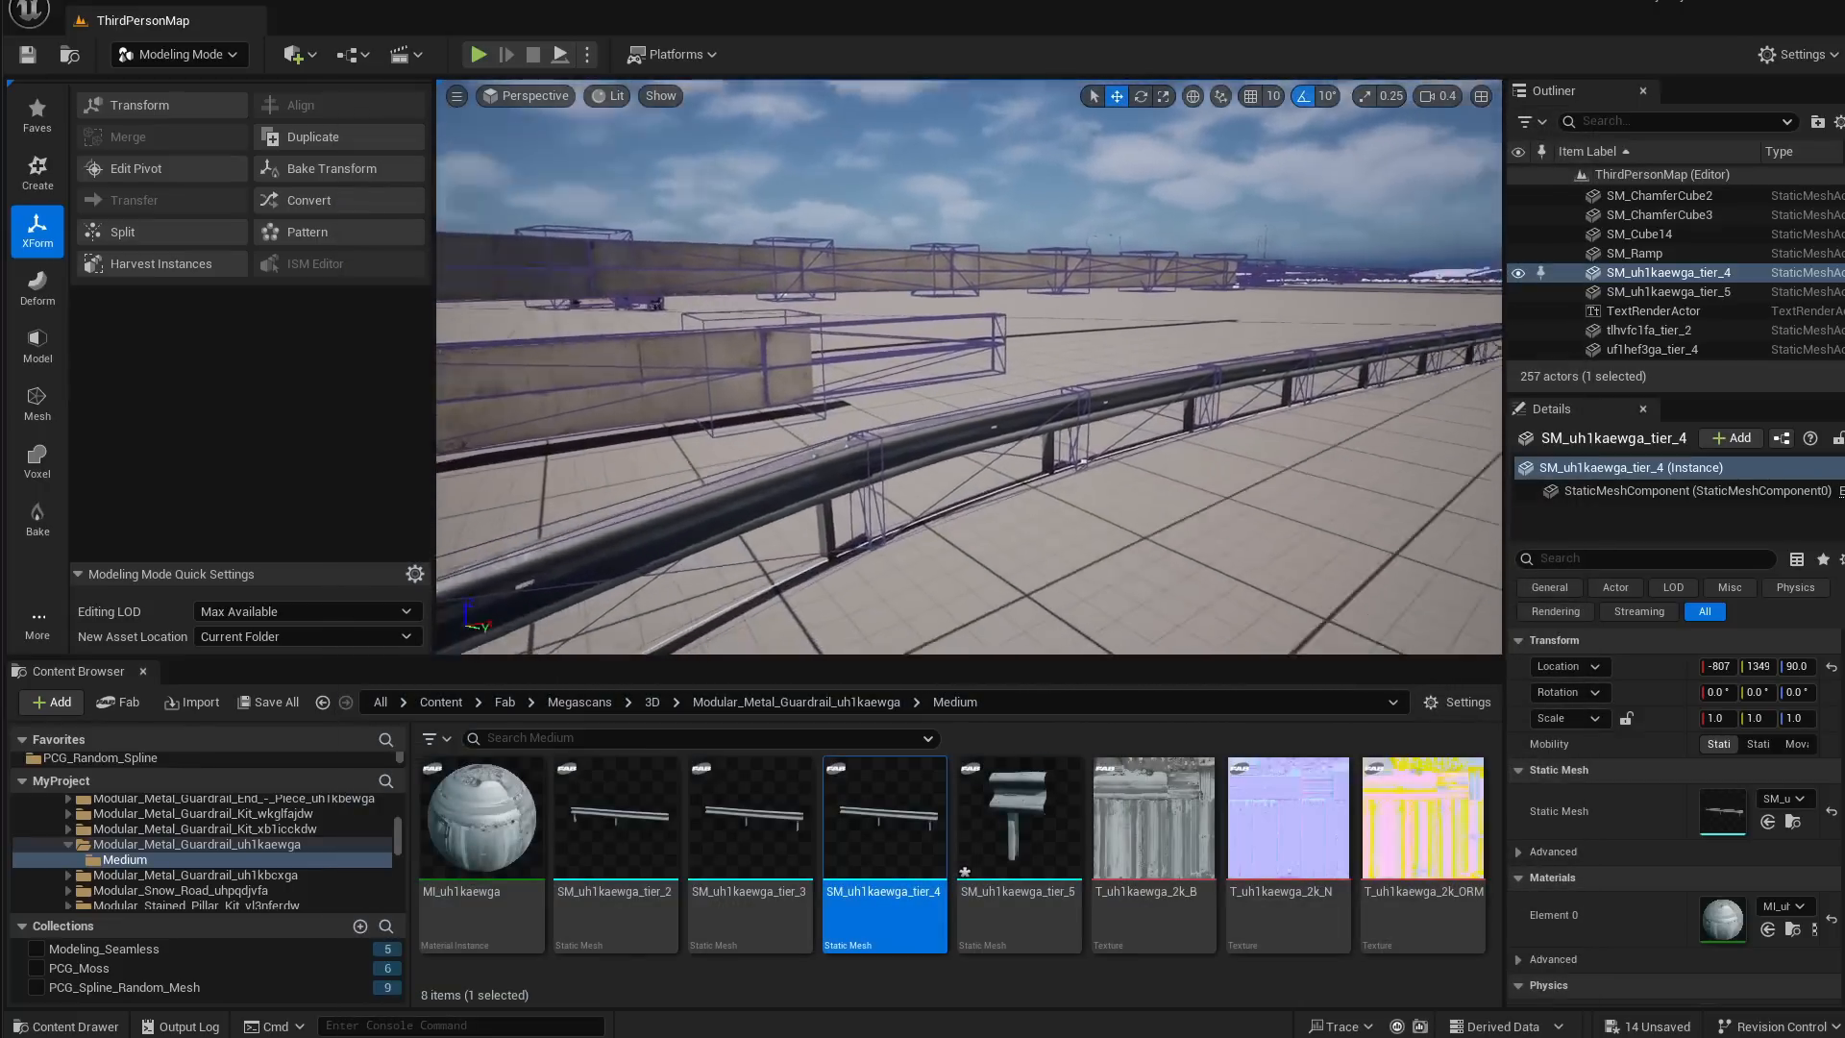
Examine the updated collision outlines along the curved metal guardrail spline, especially at the bends and segment joints
right_click_drag(961, 278, 1048, 378)
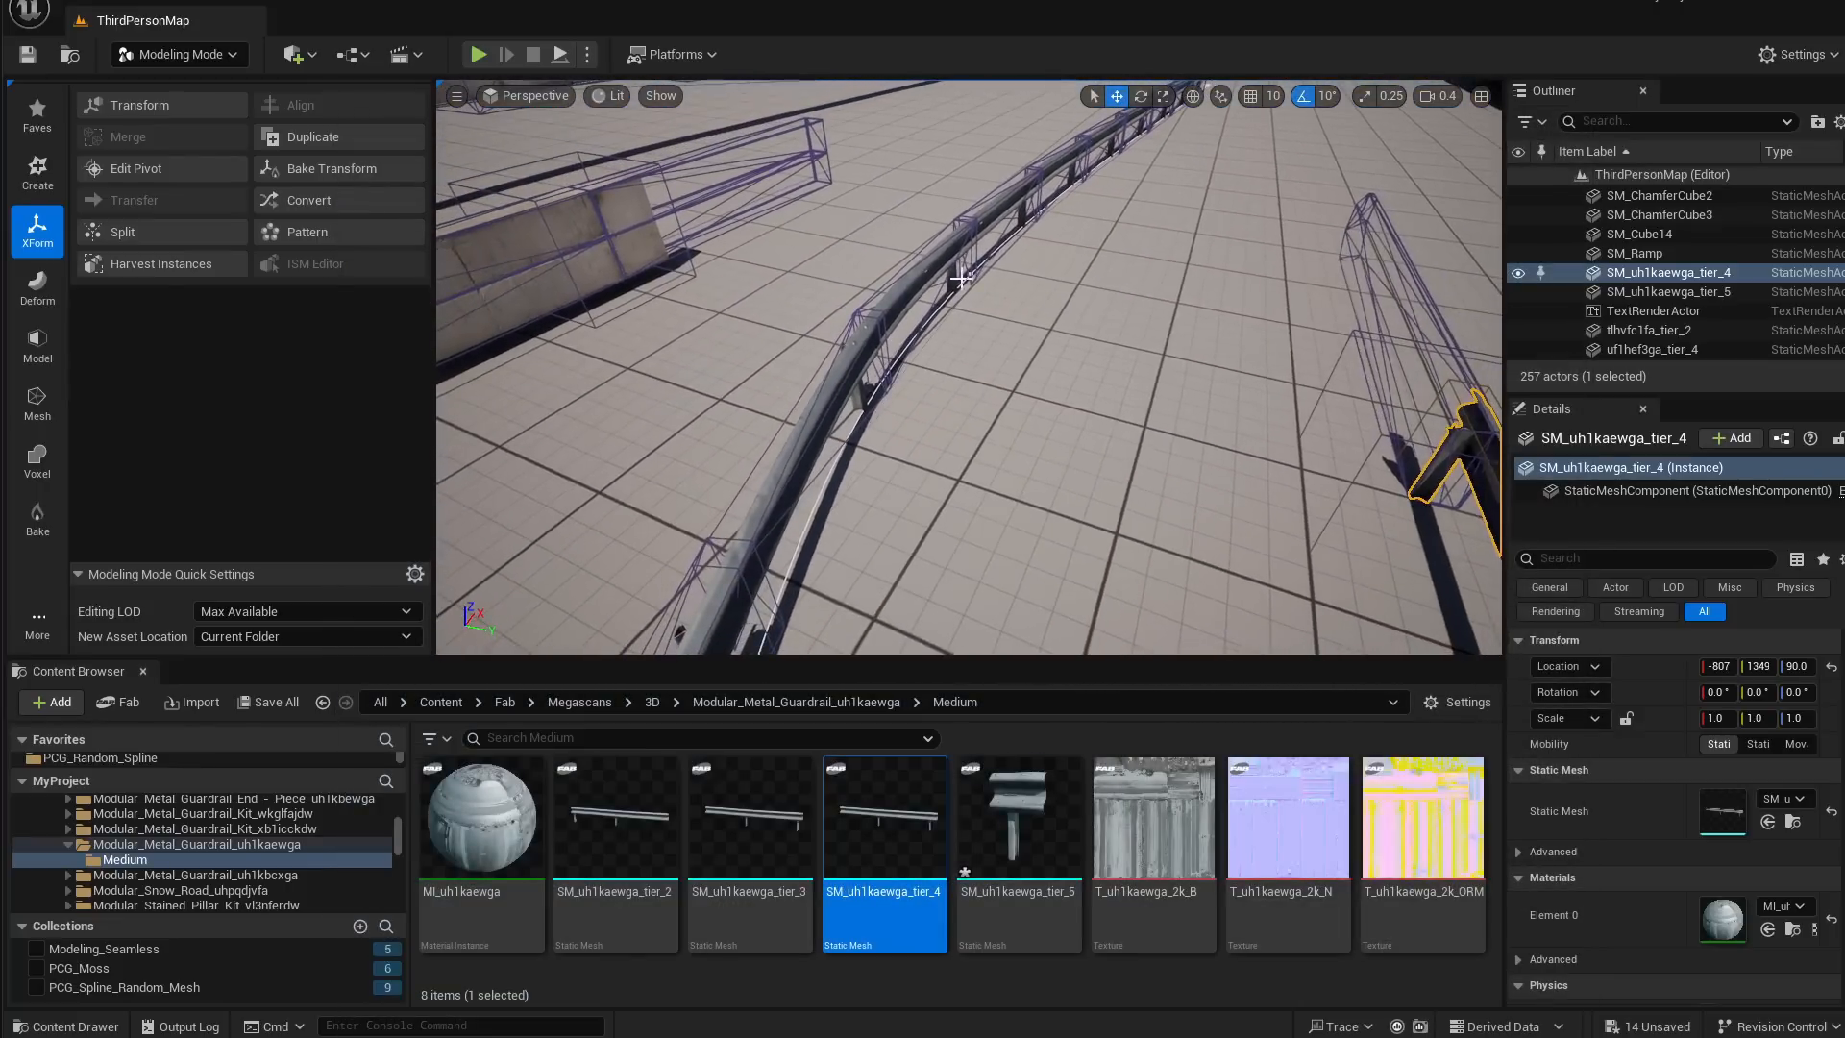
left_click(961, 278)
left_click(971, 274)
right_click_drag(970, 275, 802, 286)
left_click_drag(1199, 266, 1046, 247)
mouse_move(1046, 247)
right_mouse_down()
mouse_move(1009, 207)
mouse_move(1014, 259)
right_mouse_up()
left_click(1161, 480)
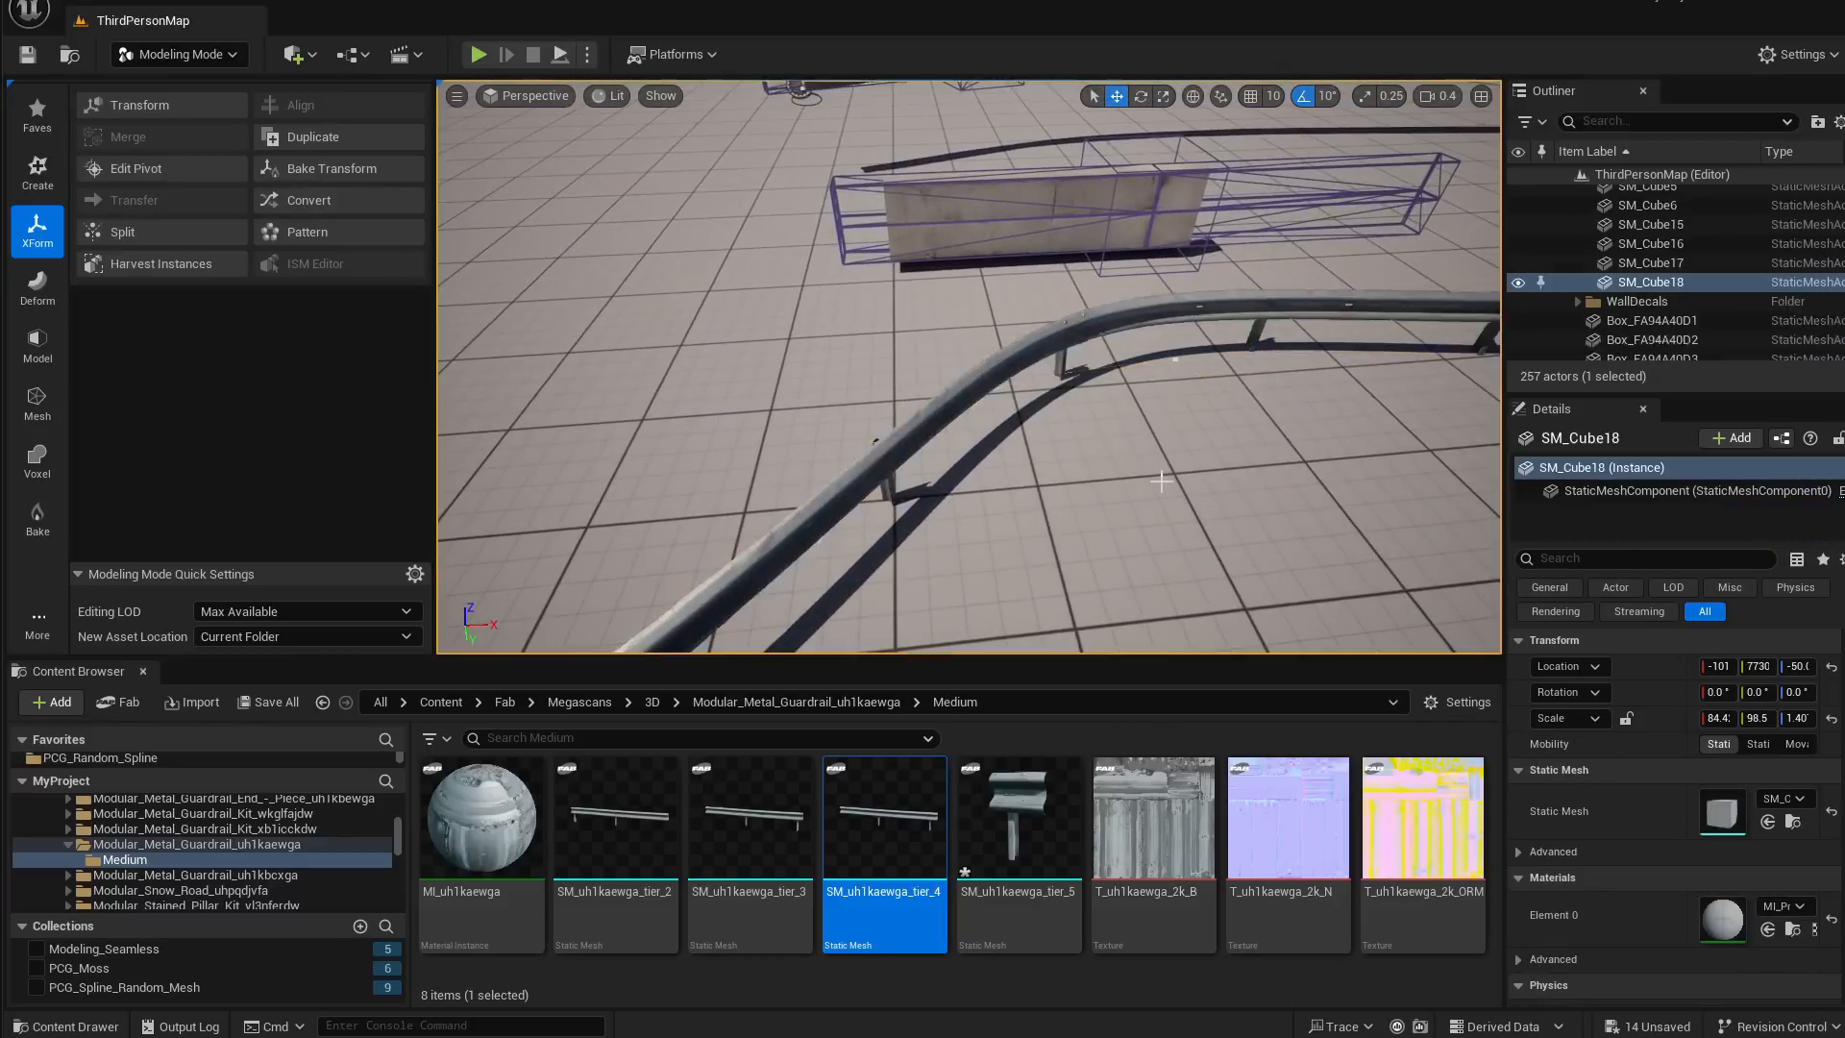
right_click_drag(1161, 480, 1024, 492)
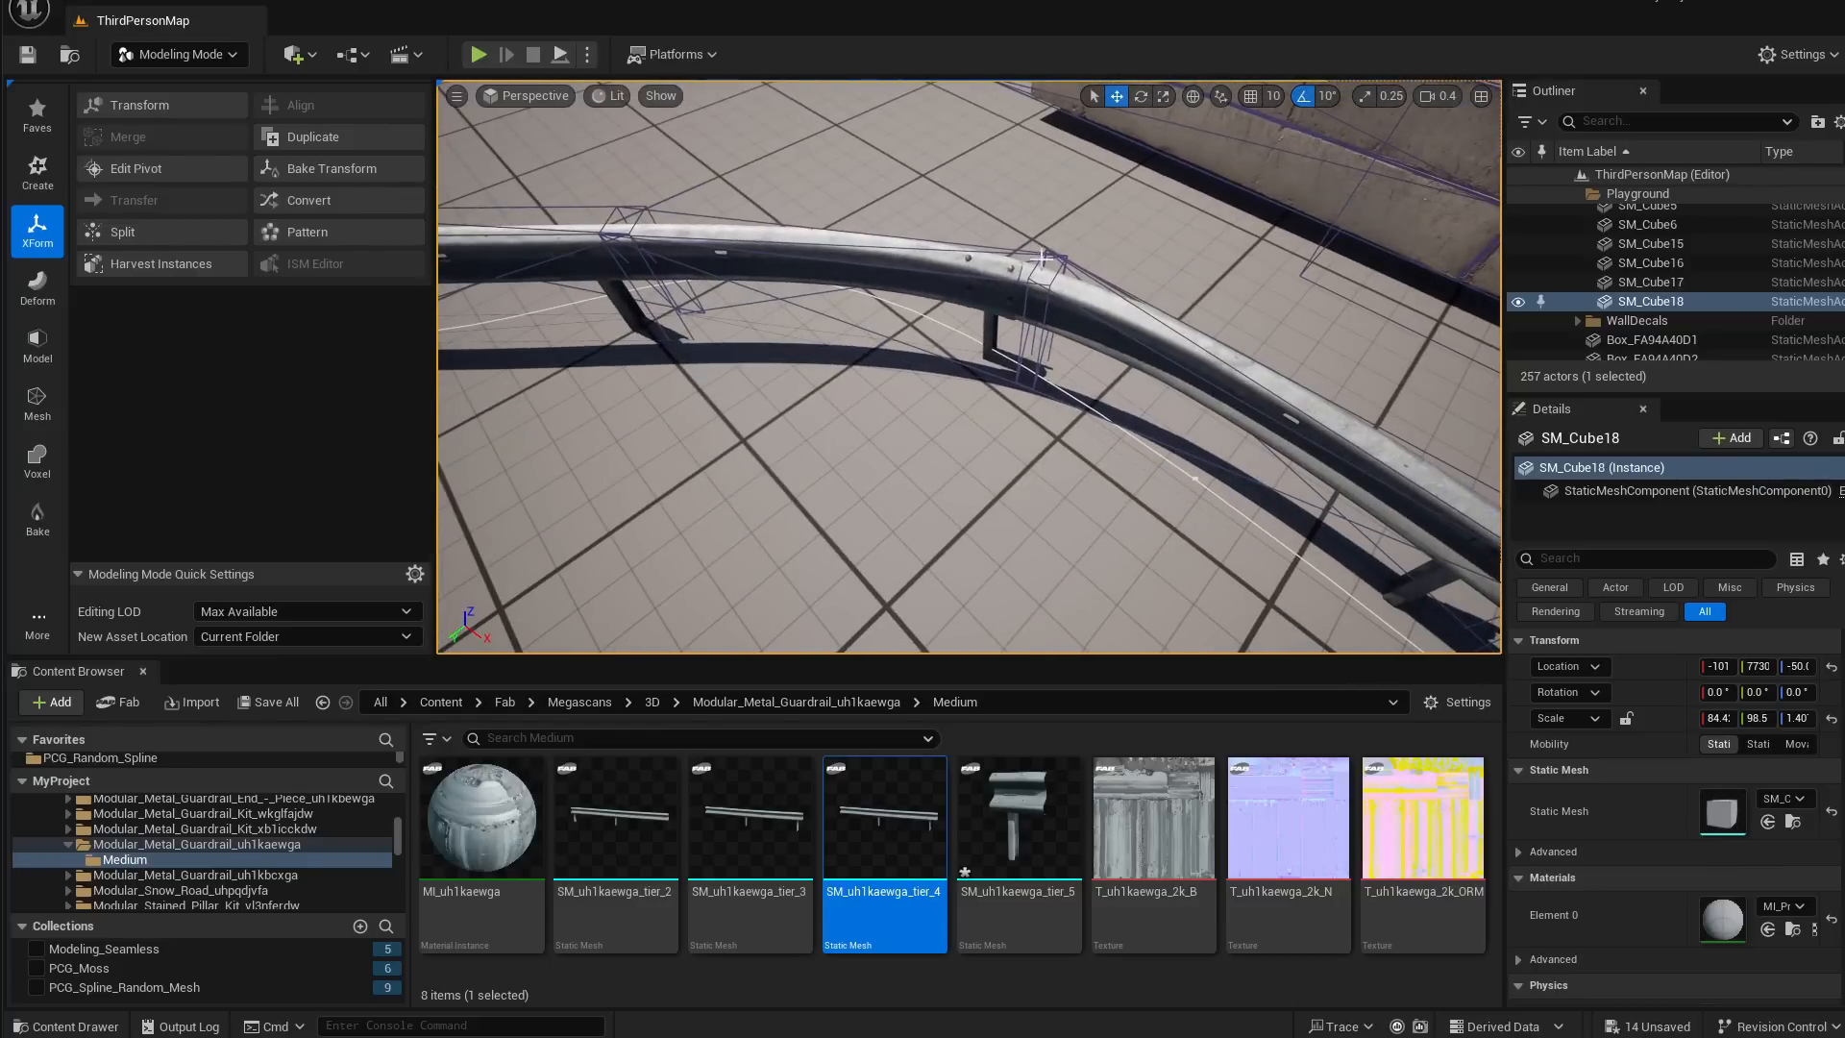
right_click_drag(1042, 258, 1188, 262)
Open the standalone concrete beam's ujlkbd1ga_tier_4 mesh in the Static Mesh Editor and display its simple collision
left_click(854, 458)
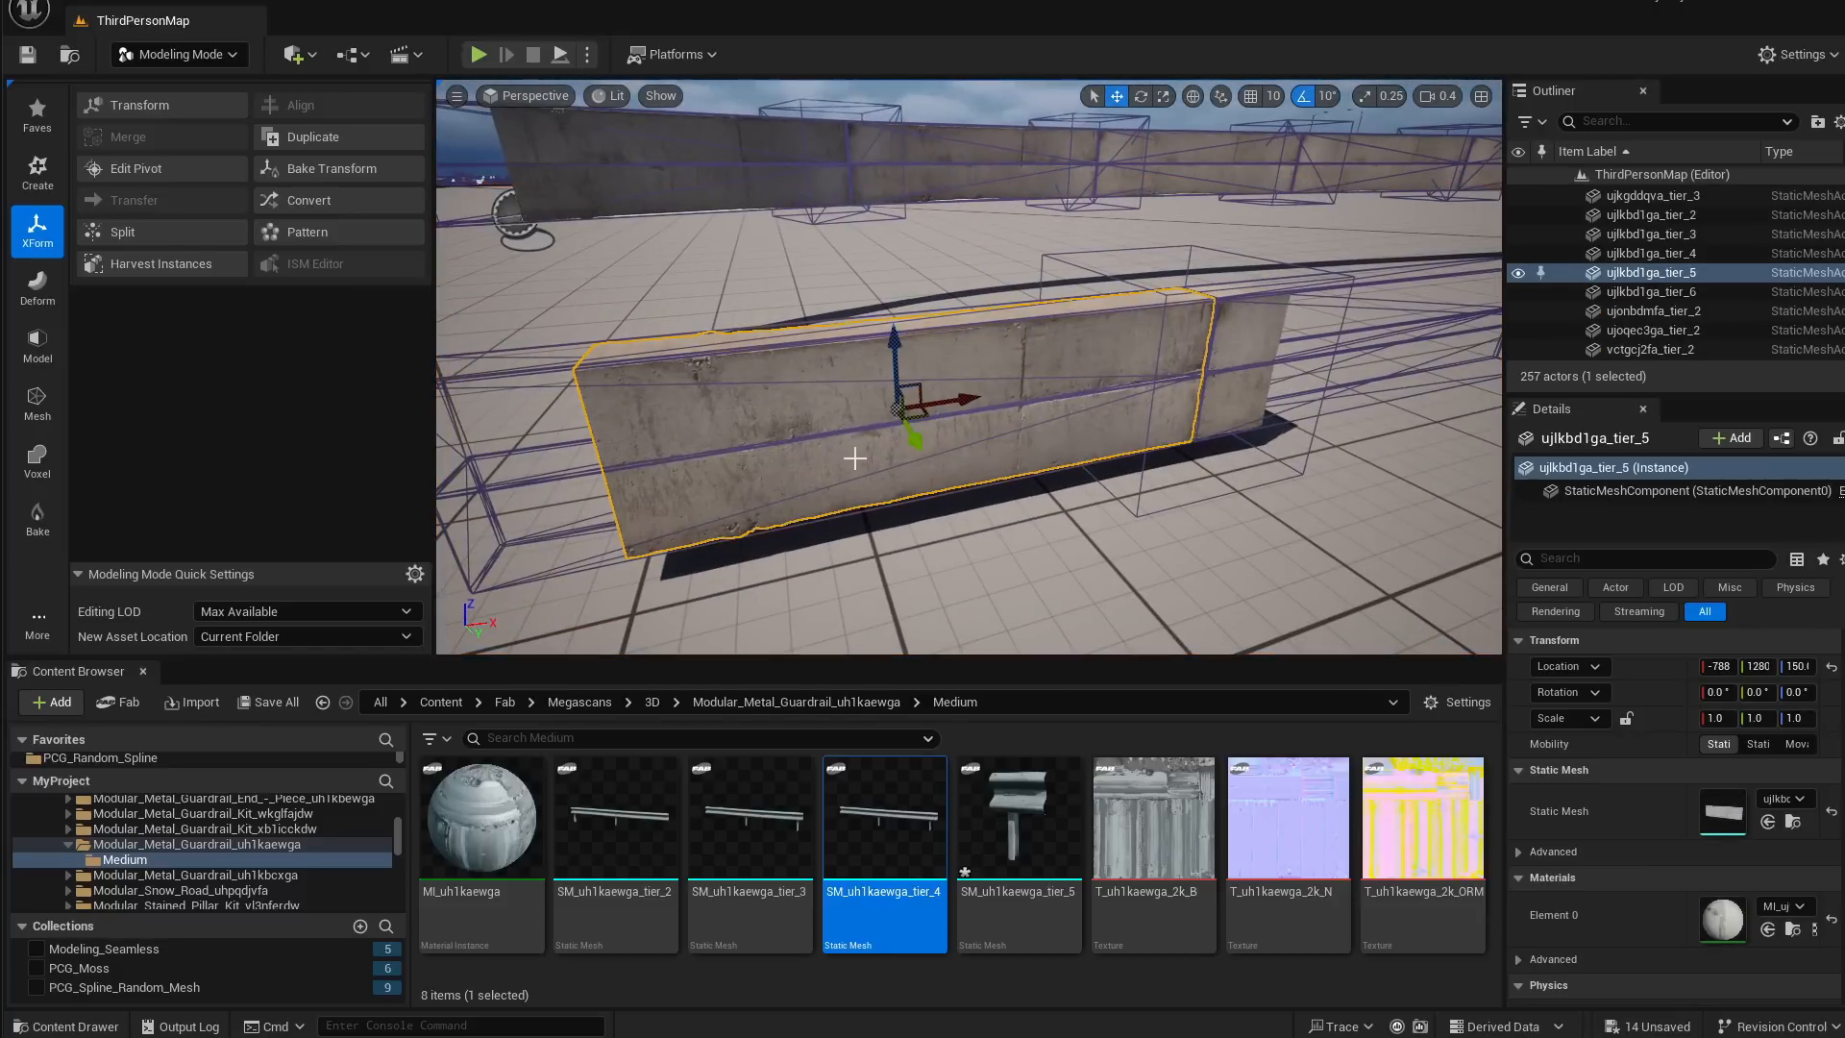
left_click(1794, 823)
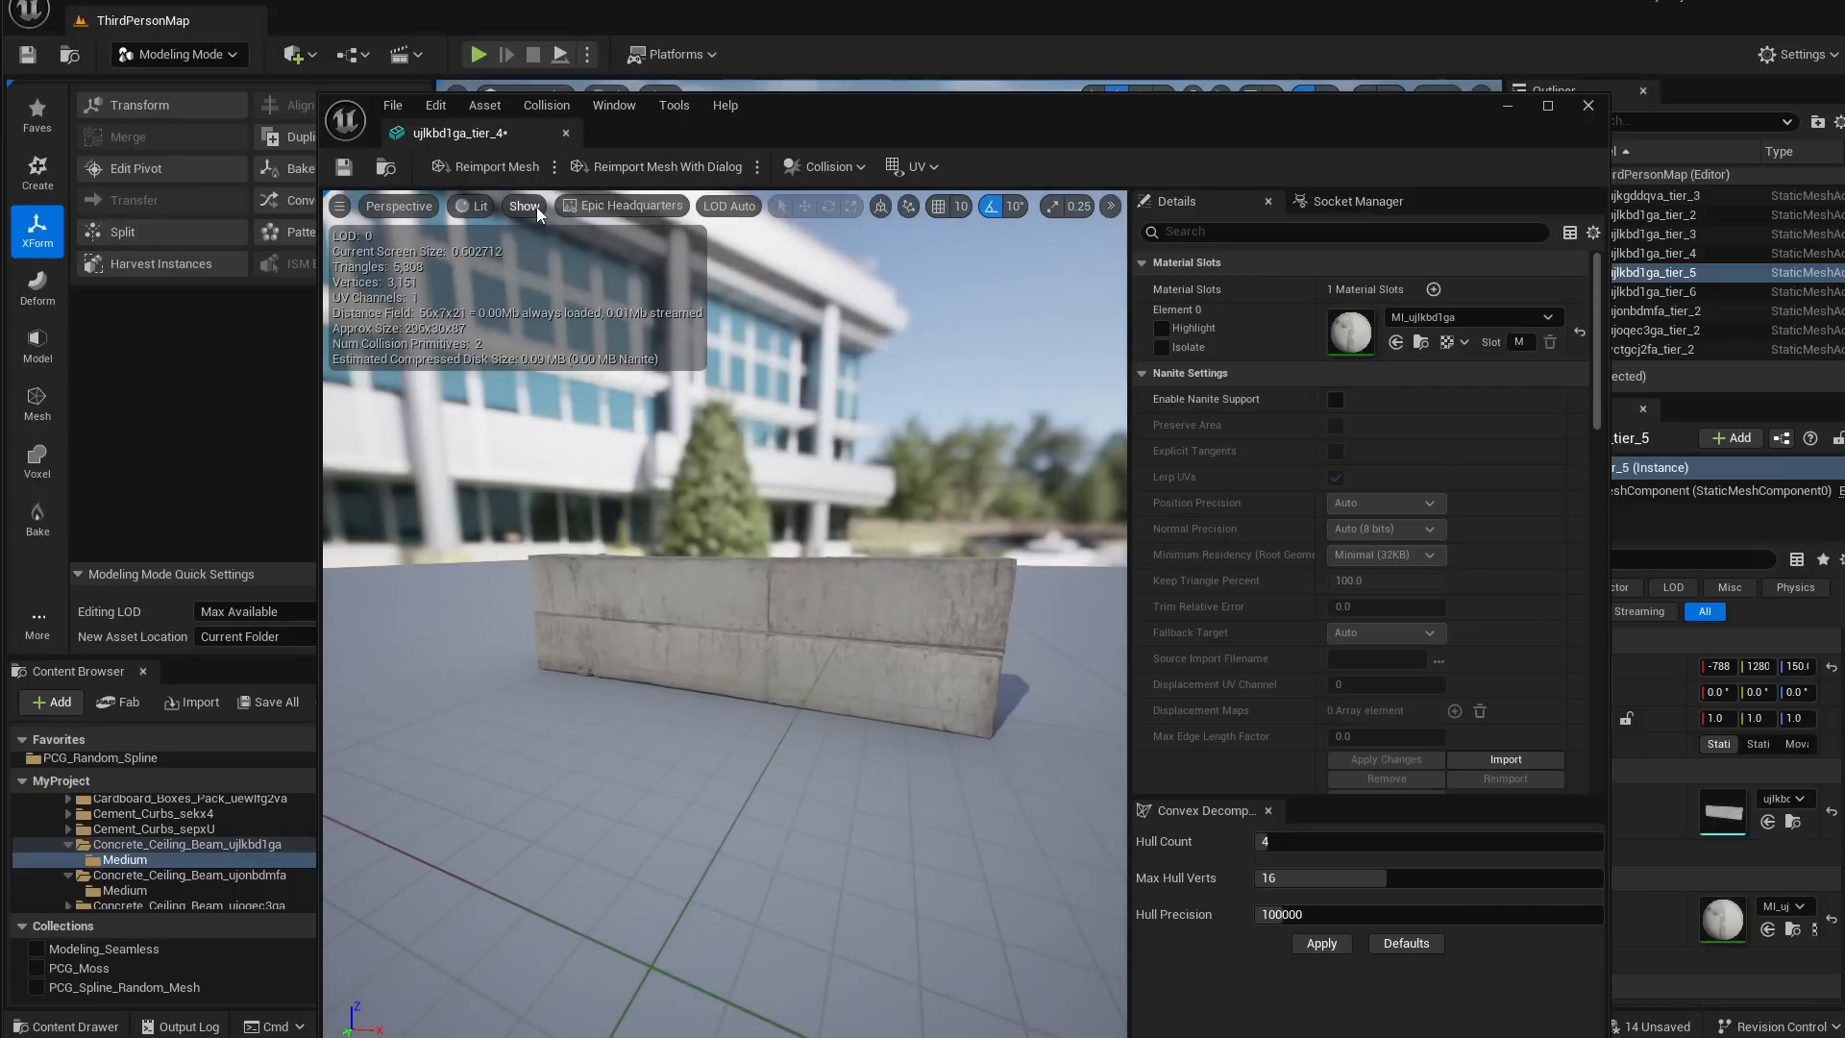
left_click(536, 206)
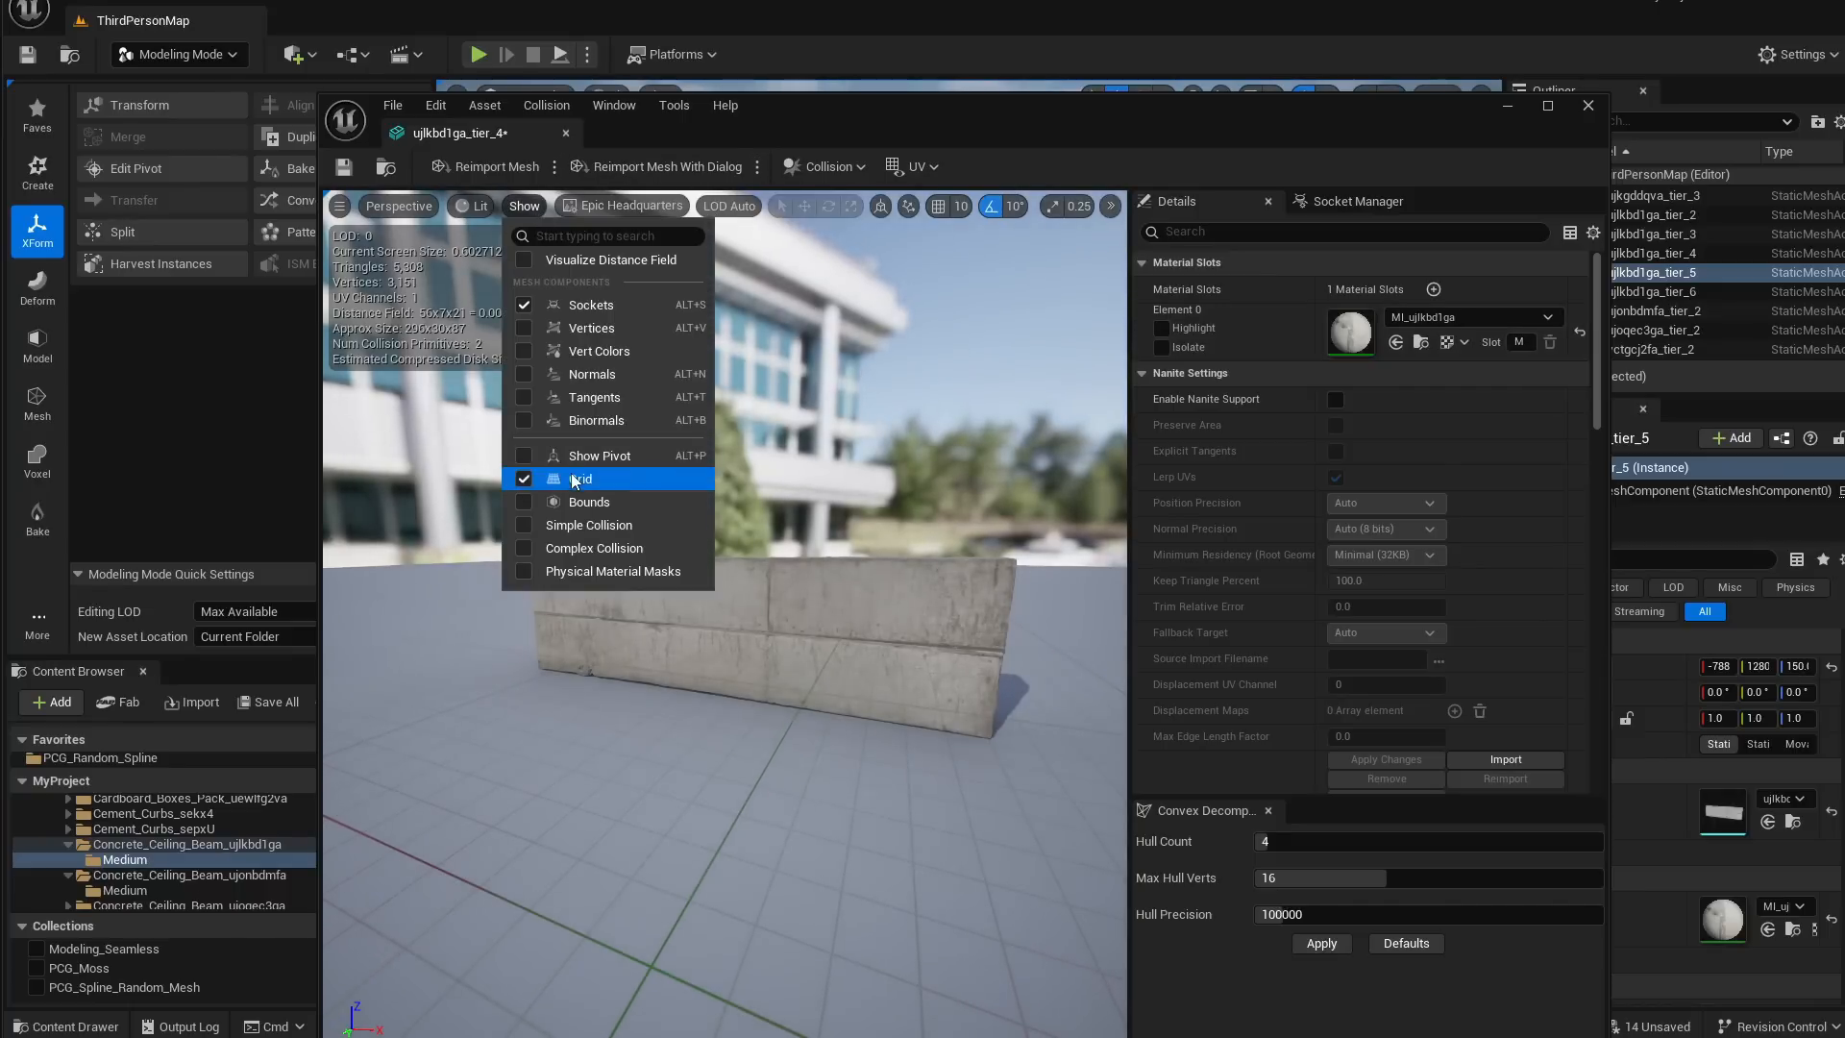
left_click(614, 526)
Replace the collision of ujlkbd1ga_tier_4 with a box simplified collision, save the mesh and close its editor
left_click(822, 166)
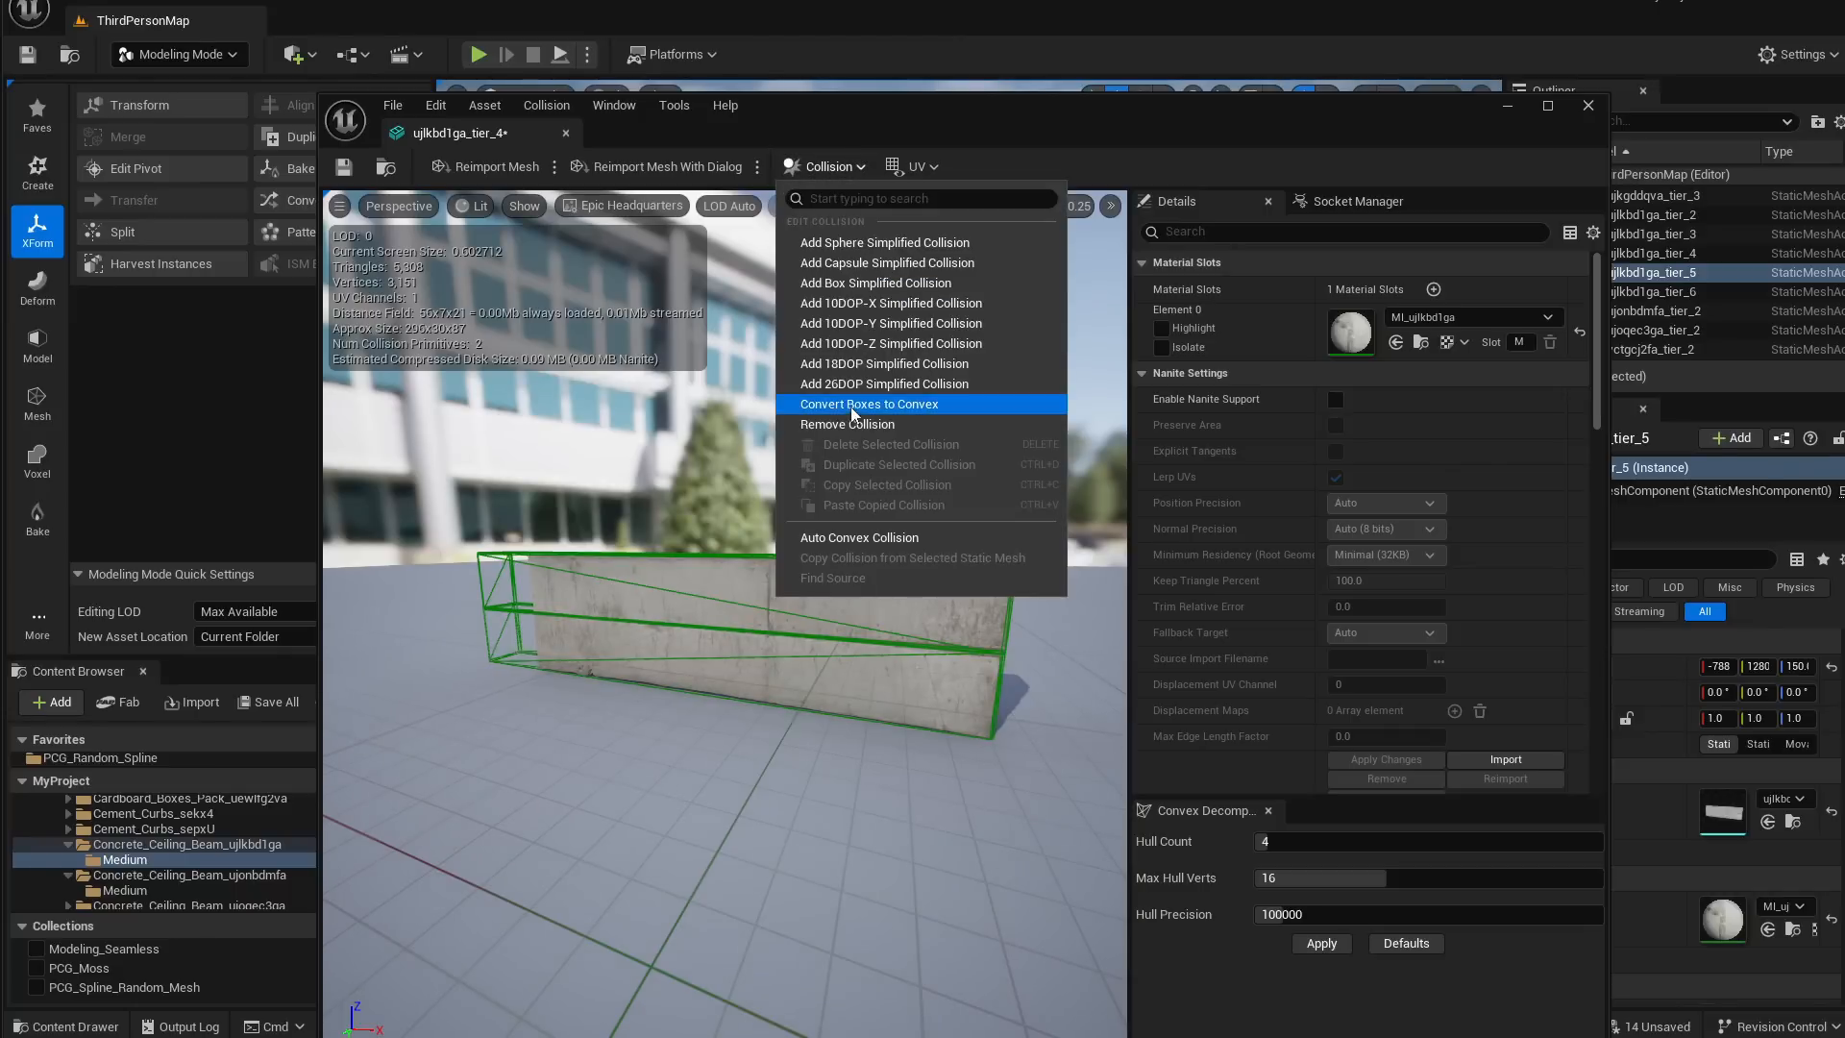
left_click(849, 432)
right_click_drag(658, 602, 750, 663)
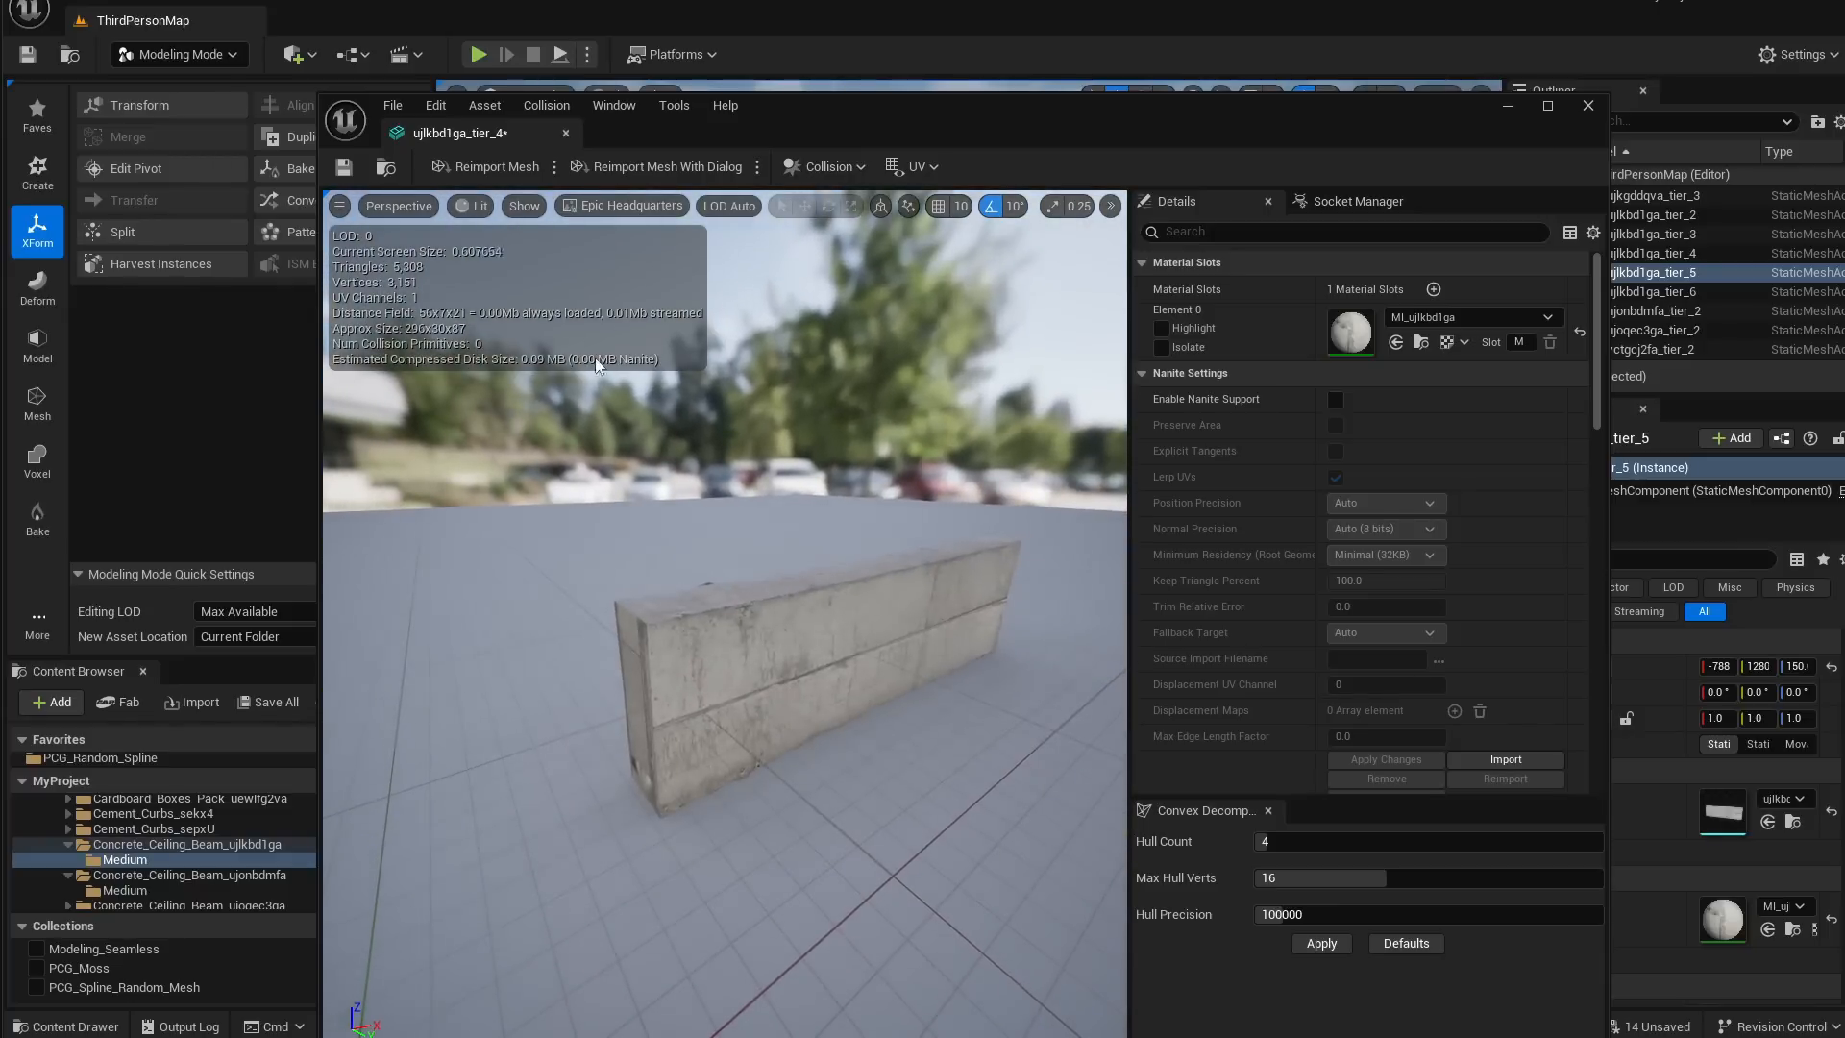
left_click(812, 170)
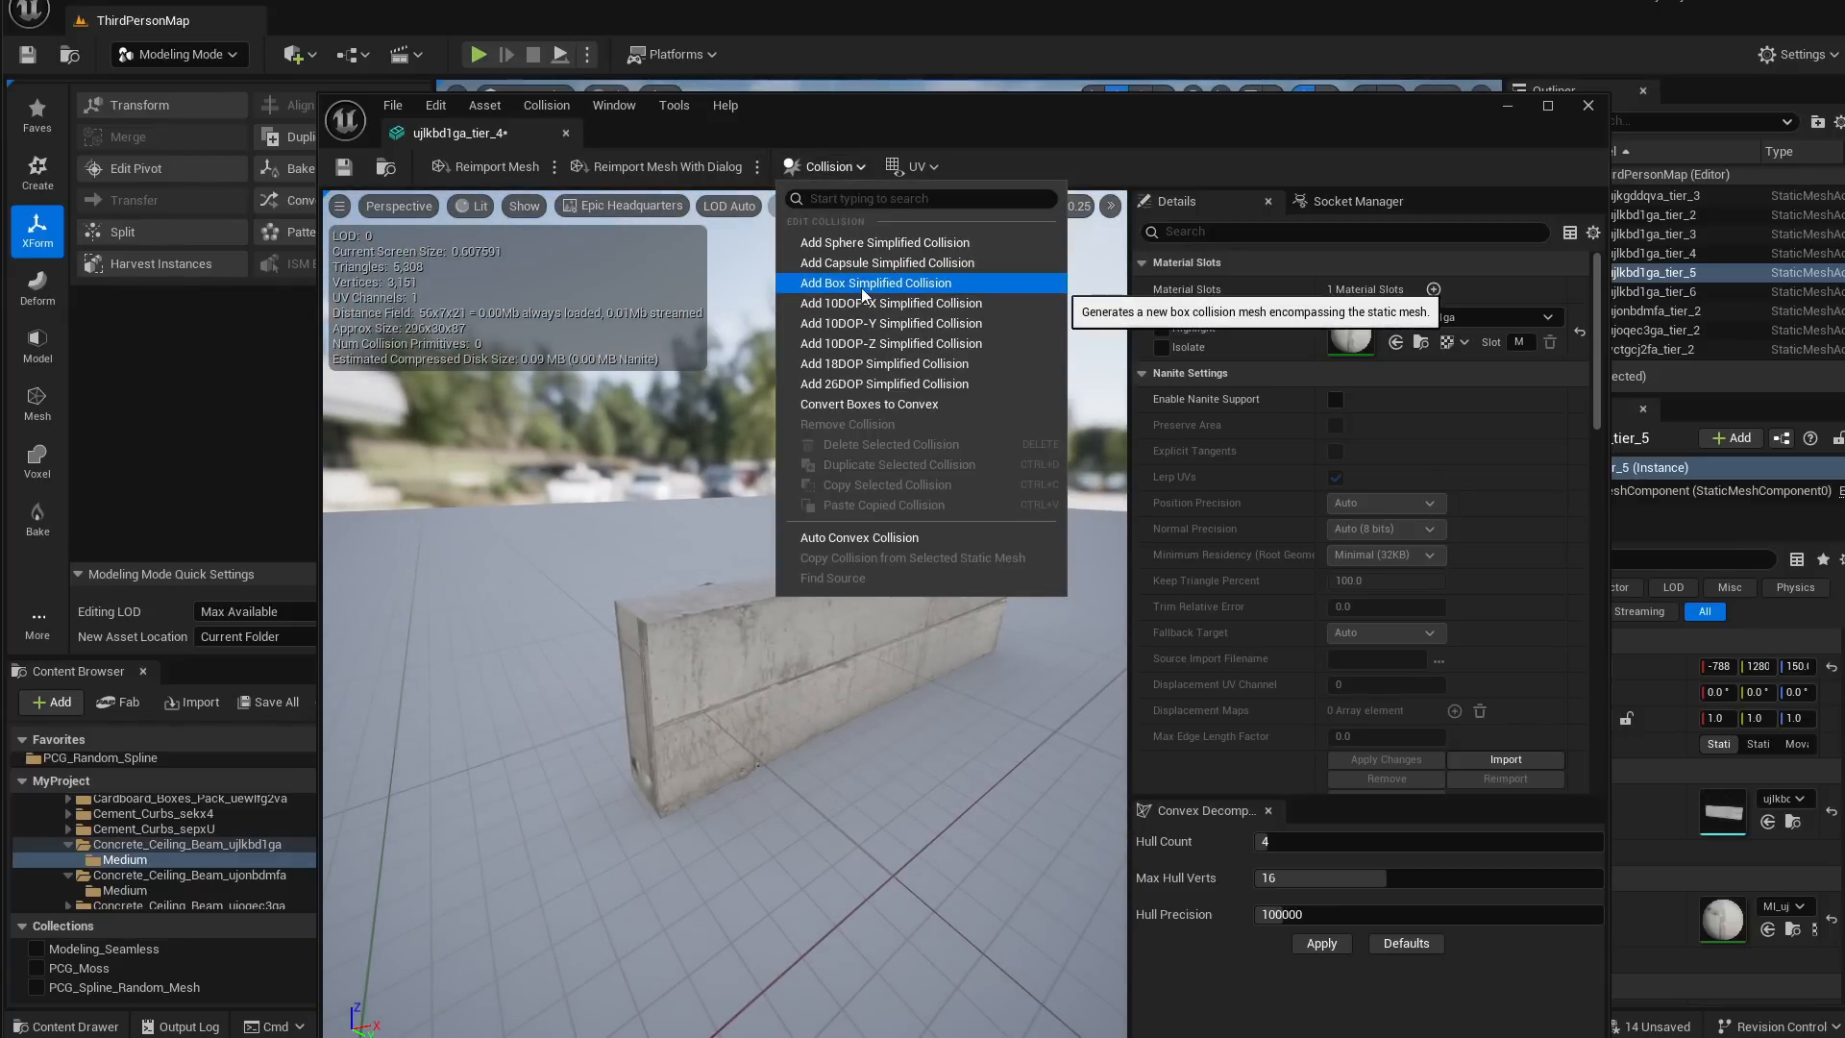
left_click(863, 284)
right_click_drag(546, 565, 546, 565)
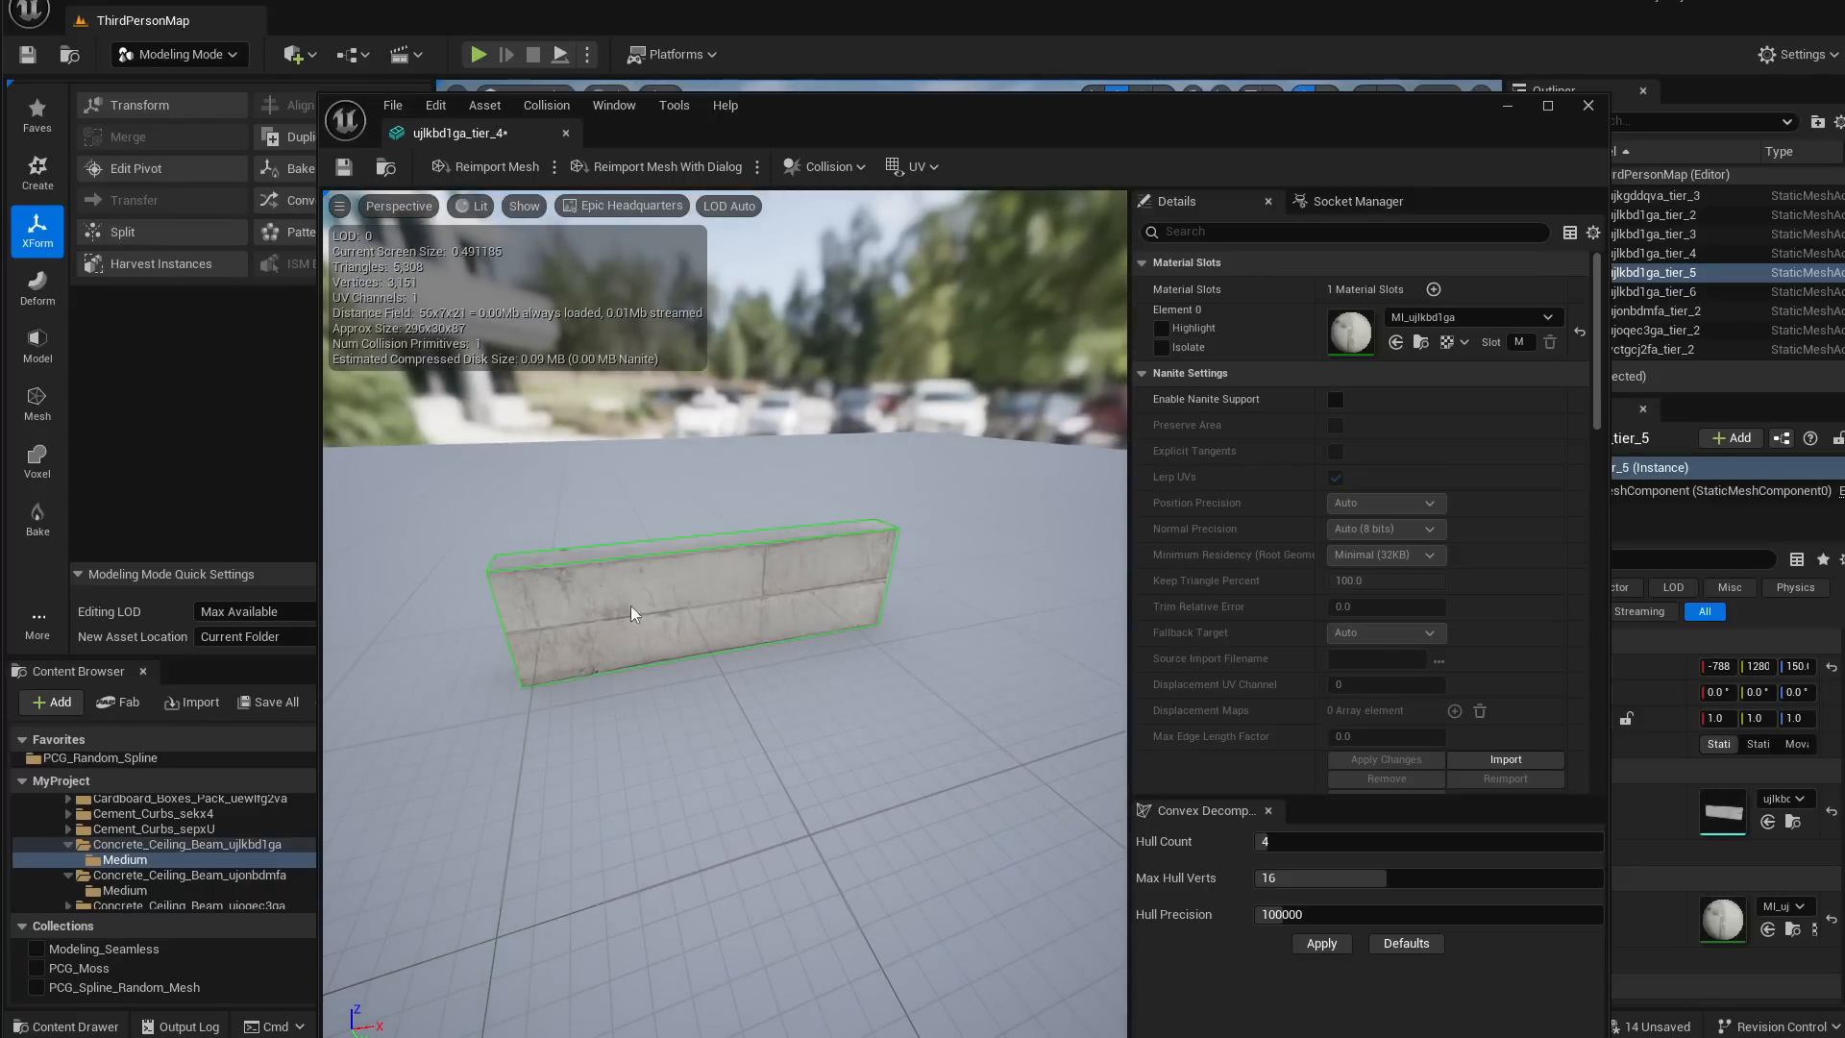
right_click_drag(865, 515, 865, 515)
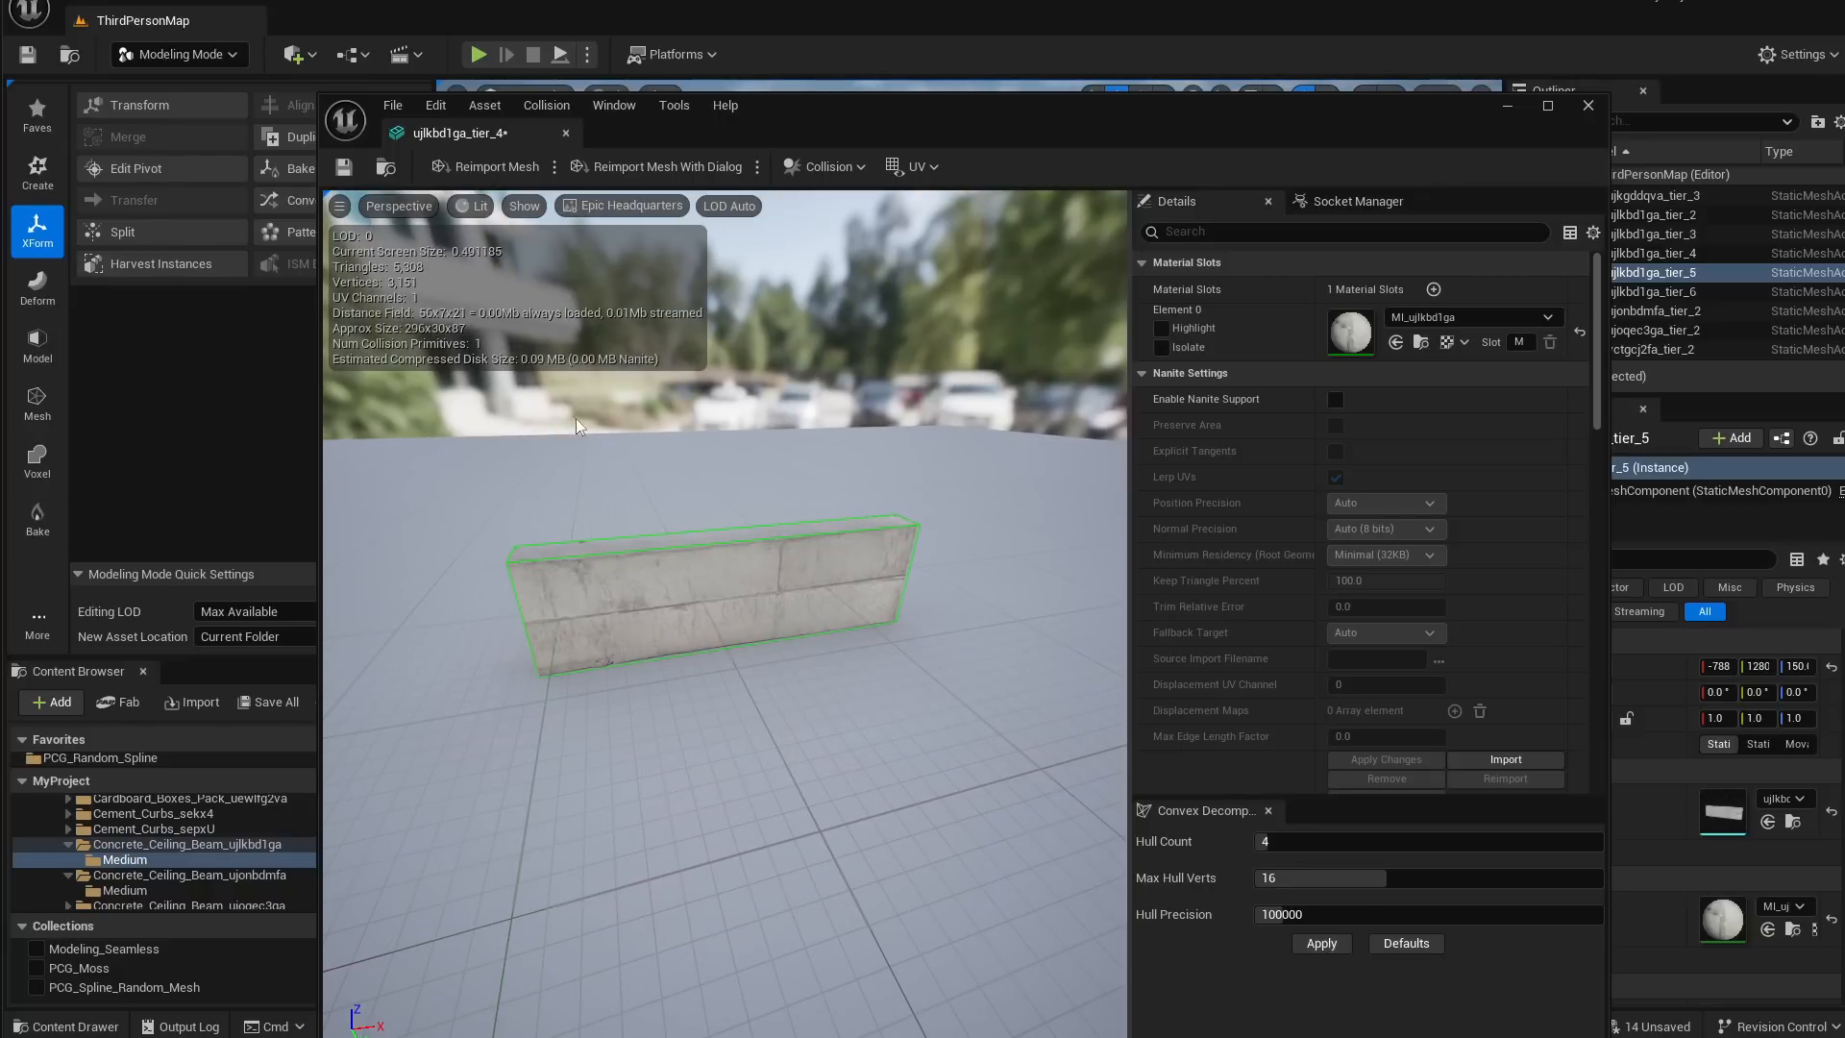
left_click(344, 167)
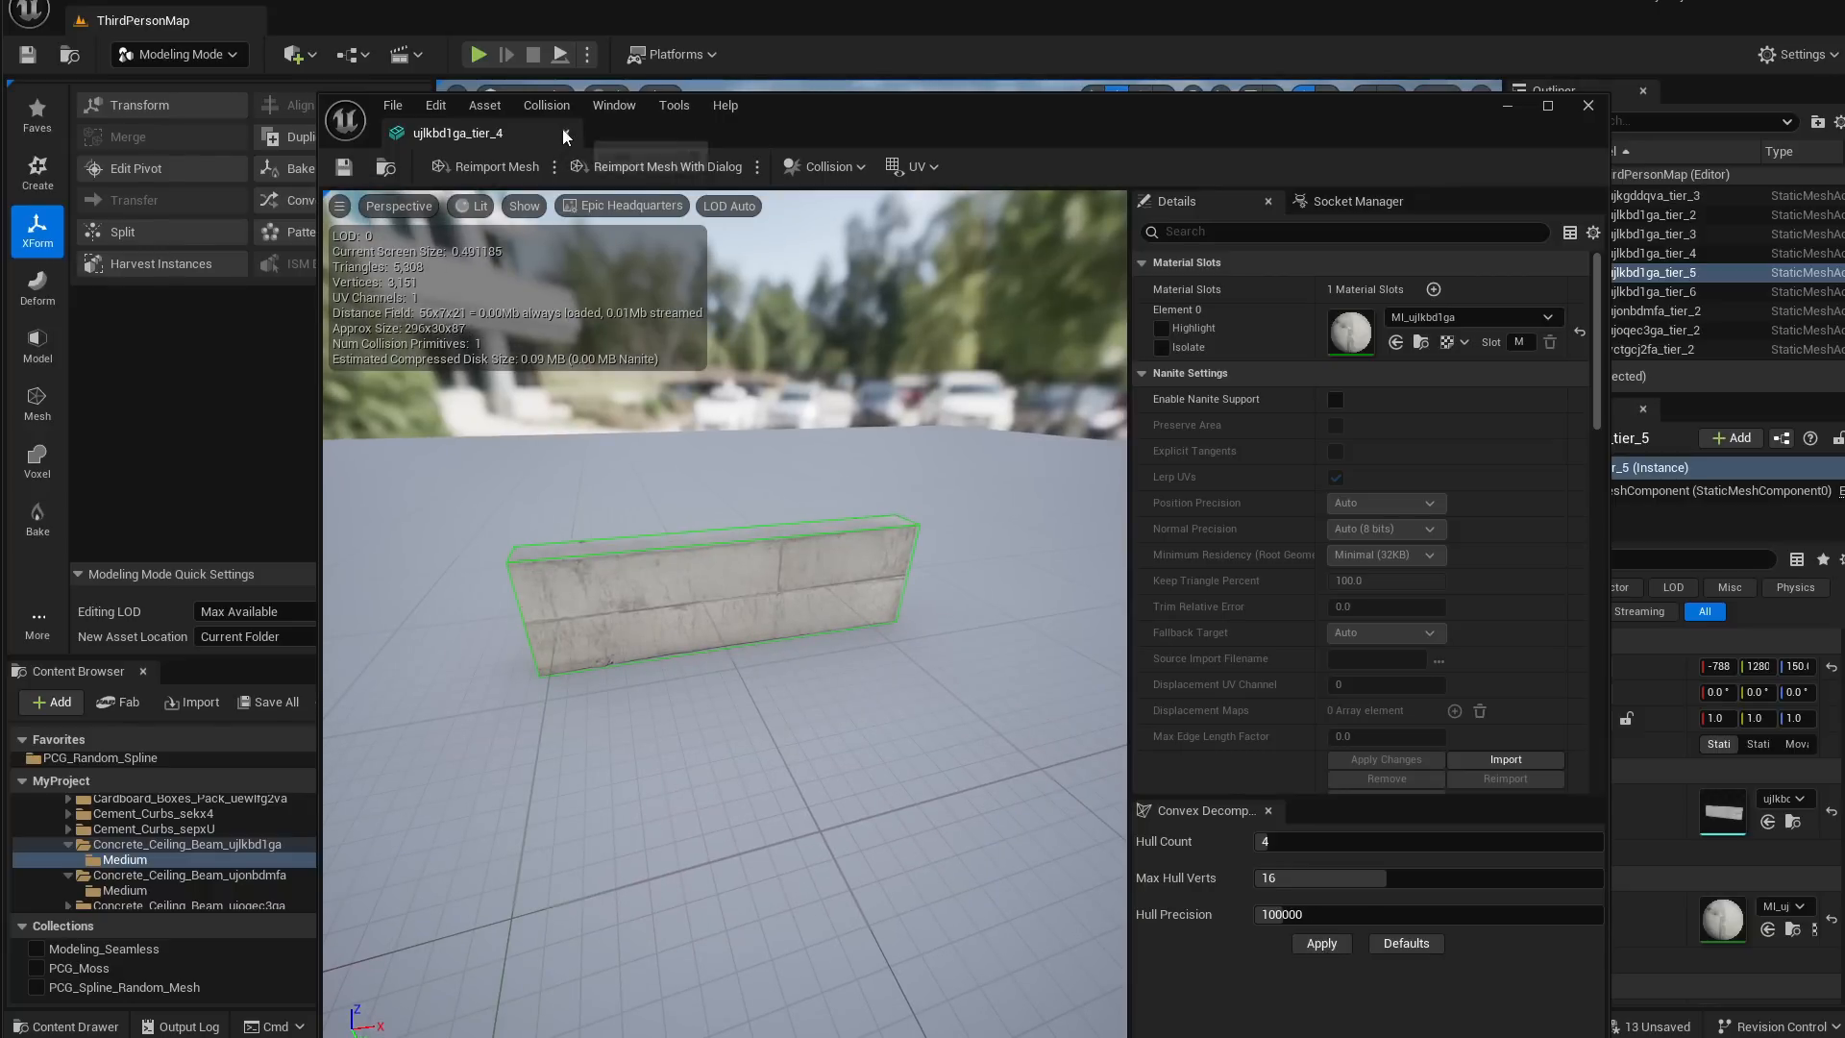
left_click(565, 134)
right_click_drag(1015, 490, 1016, 490)
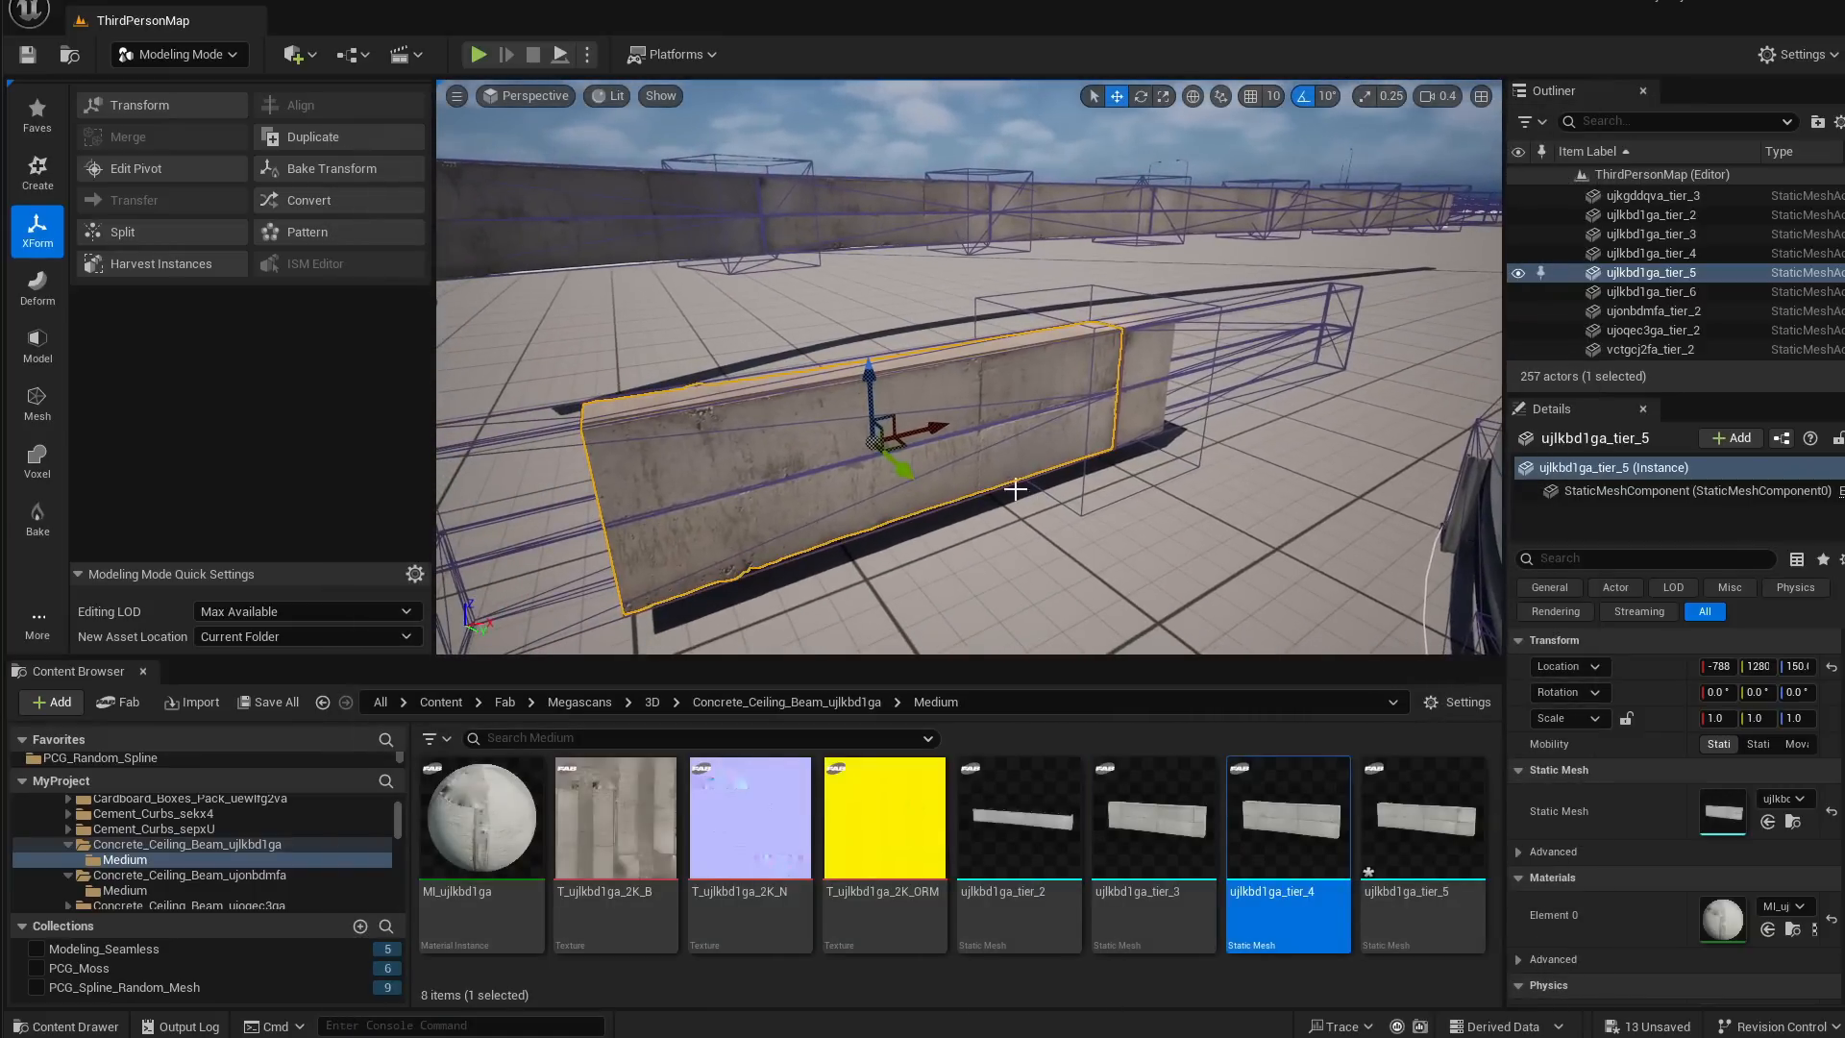
Delete the ujlkbd1ga_tier_4 beam actor overlapping the standalone beam and shift the remaining ujlkbd1ga_tier_5 actor along Y
left_click_drag(902, 467, 882, 447)
left_click(1000, 478)
key("Delete")
right_click_drag(1000, 478, 952, 458)
left_click(945, 456)
left_click_drag(939, 428, 1000, 488)
right_click_drag(999, 488, 988, 476)
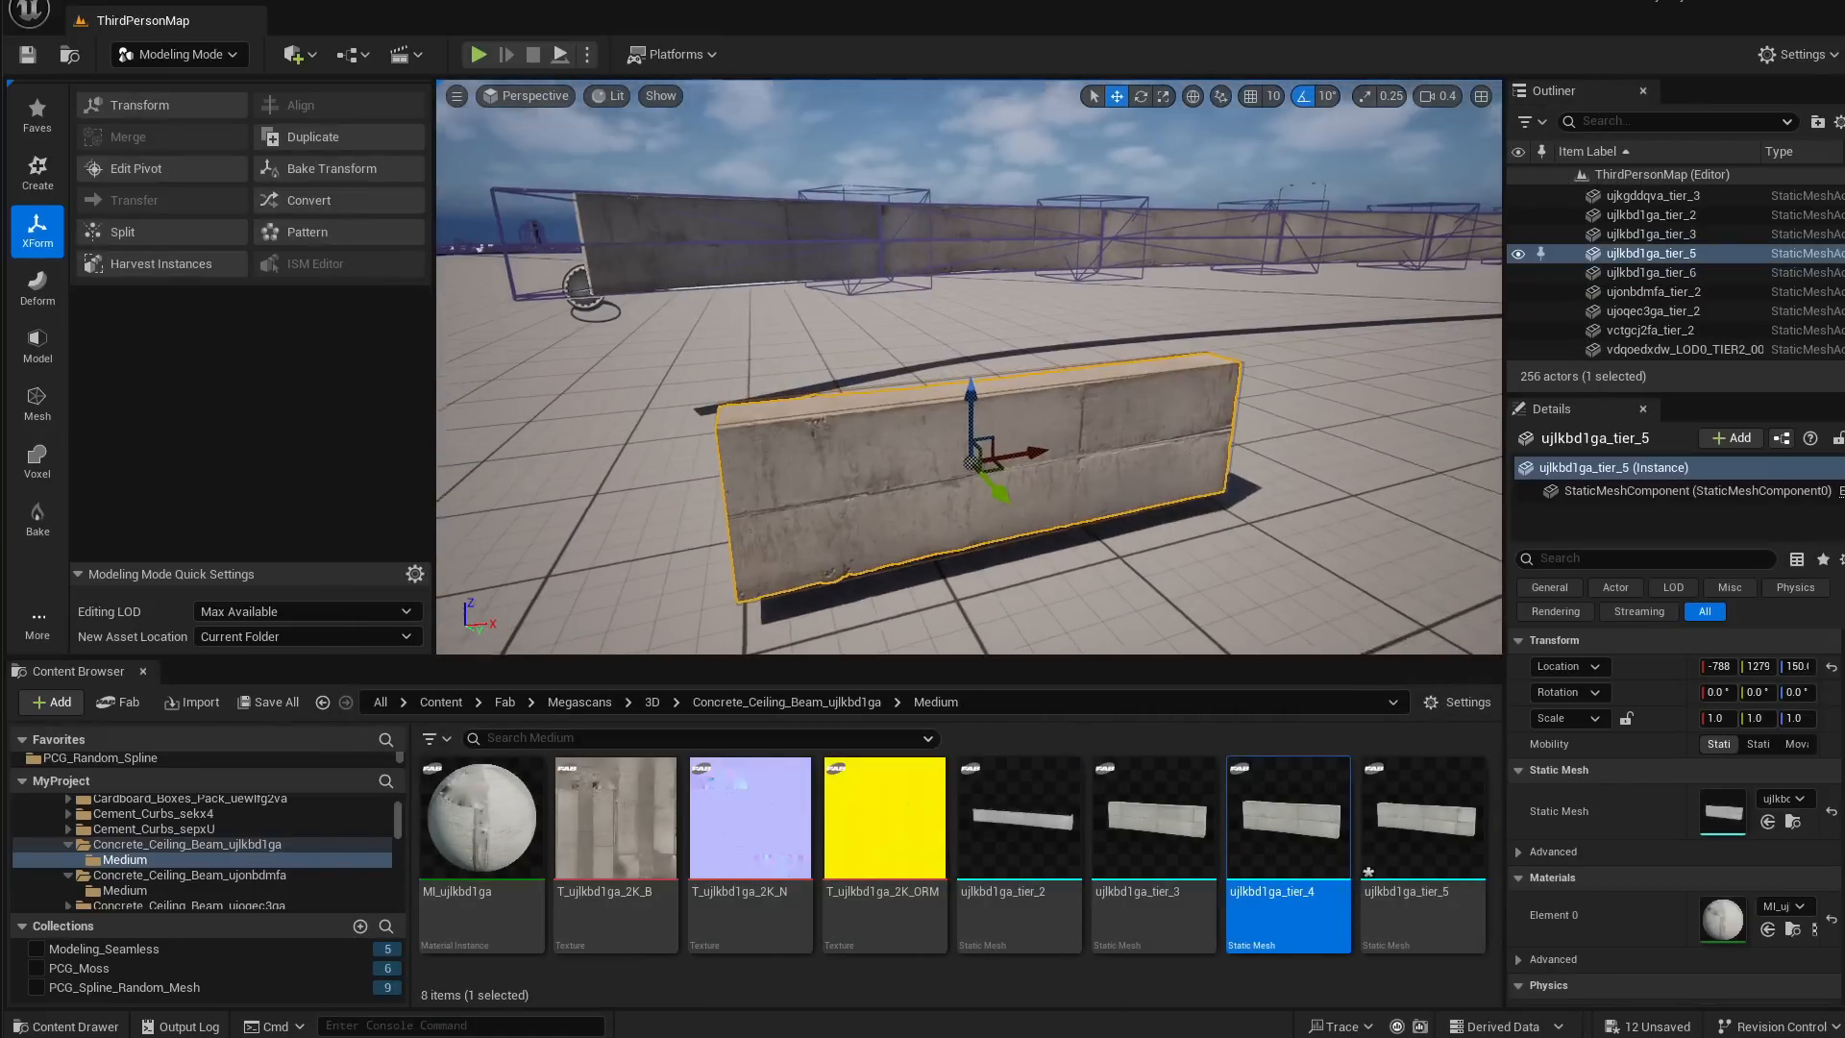
Place the ujlkbd1ga_tier_5 beam mesh in the level beside the standalone beam and open that mesh in the Static Mesh Editor
right_click_drag(948, 578, 948, 577)
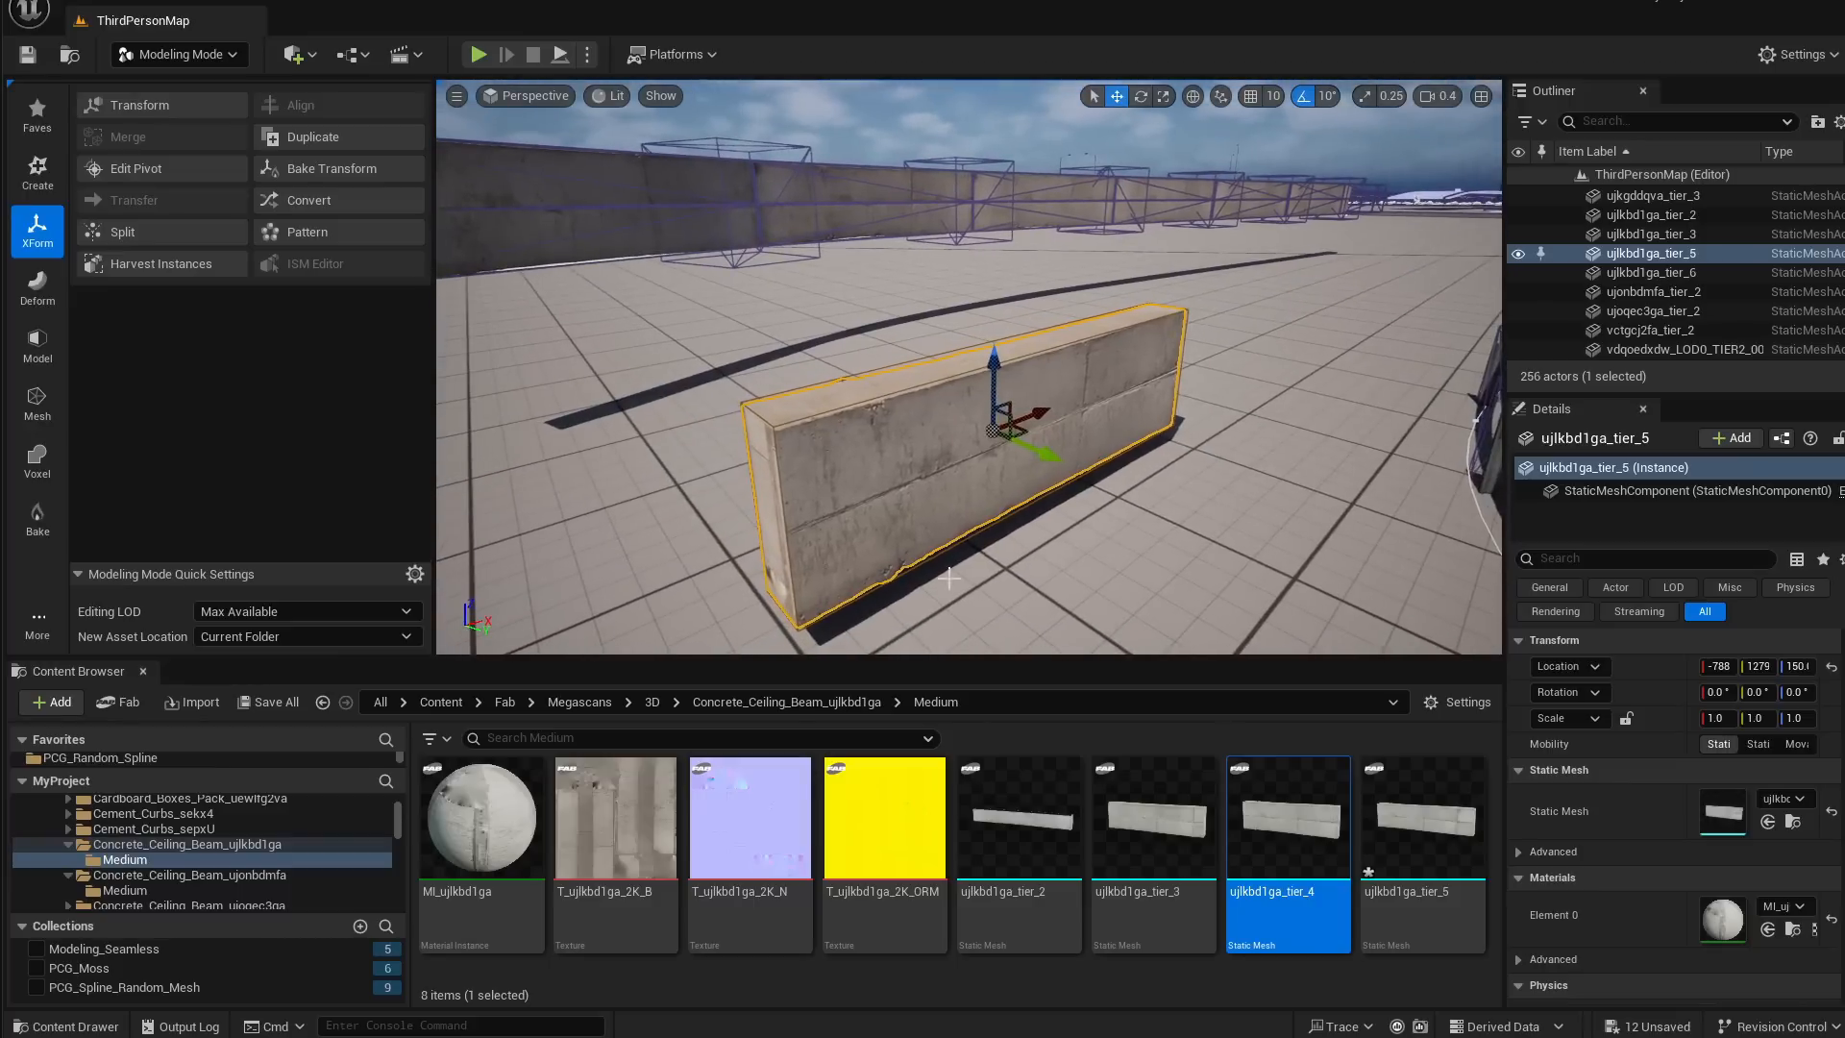
left_click(1170, 520)
right_click_drag(1171, 520, 1171, 520)
left_click(1144, 279)
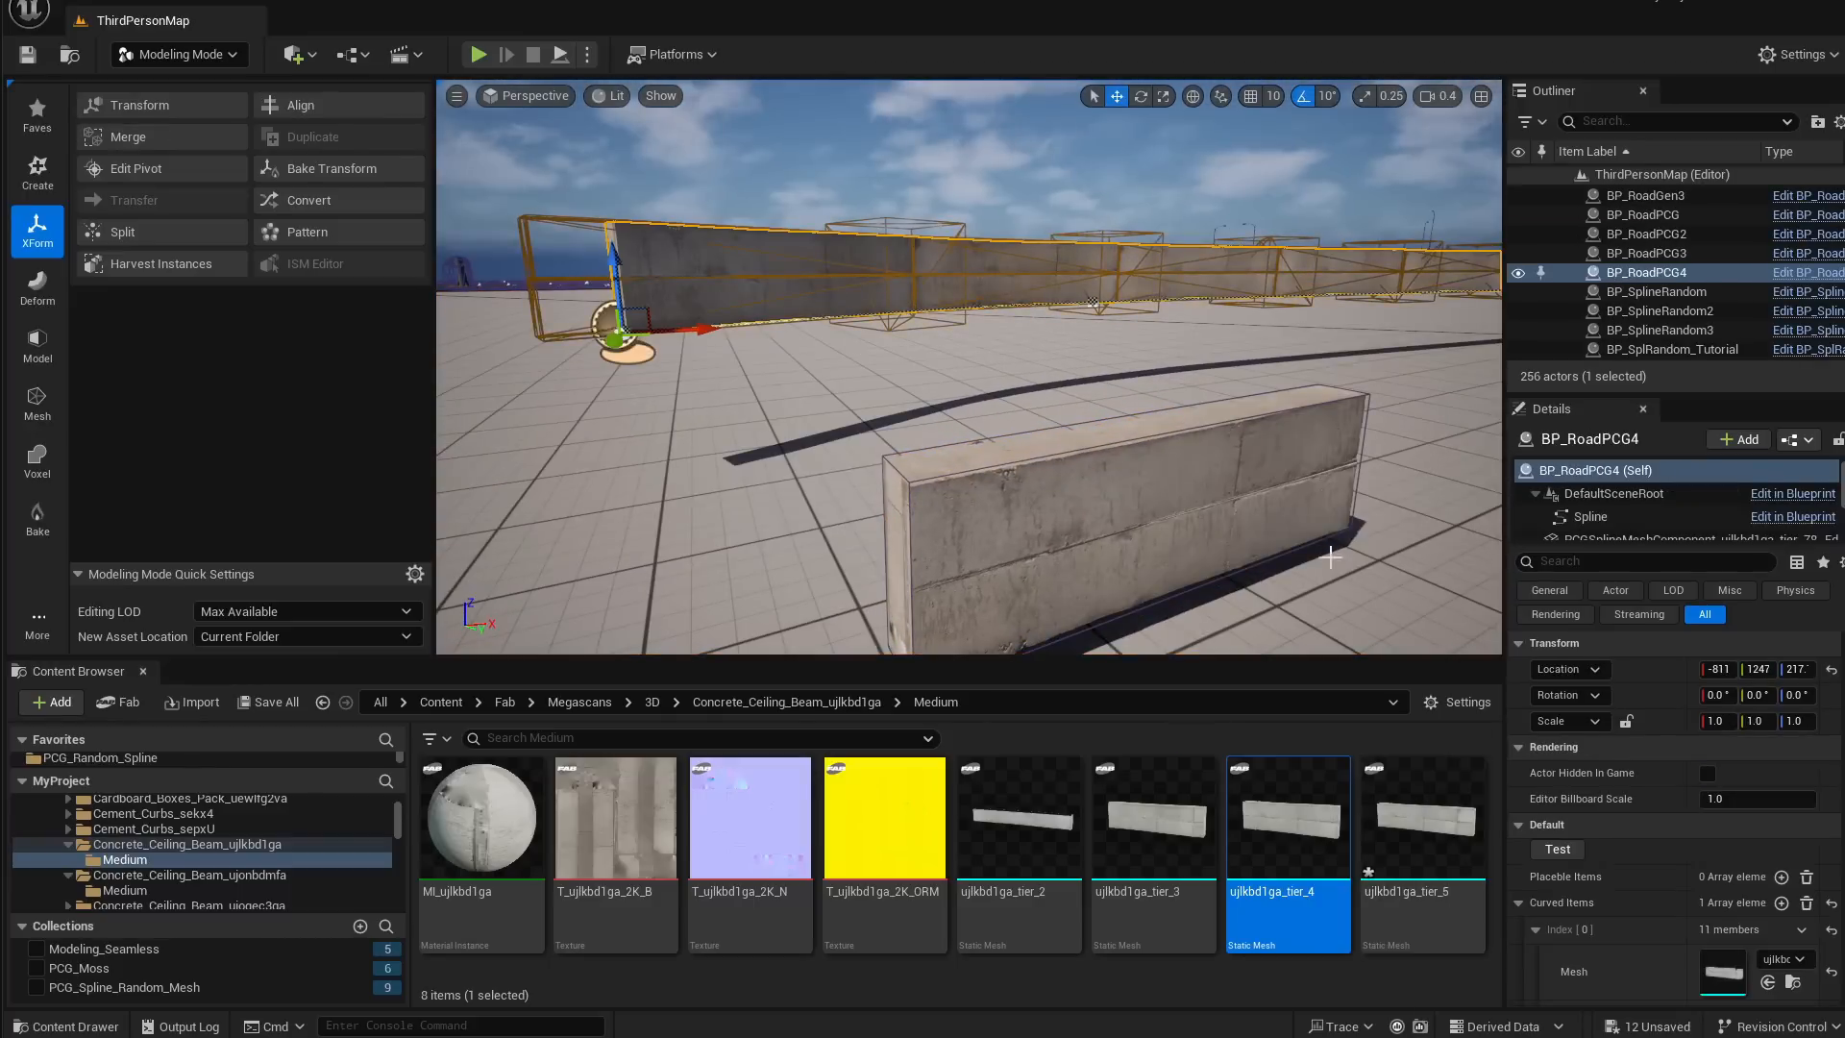
right_click_drag(1144, 423, 1144, 422)
left_click_drag(1423, 829, 987, 514)
right_click_drag(987, 514, 987, 514)
right_click_drag(1001, 411, 1001, 411)
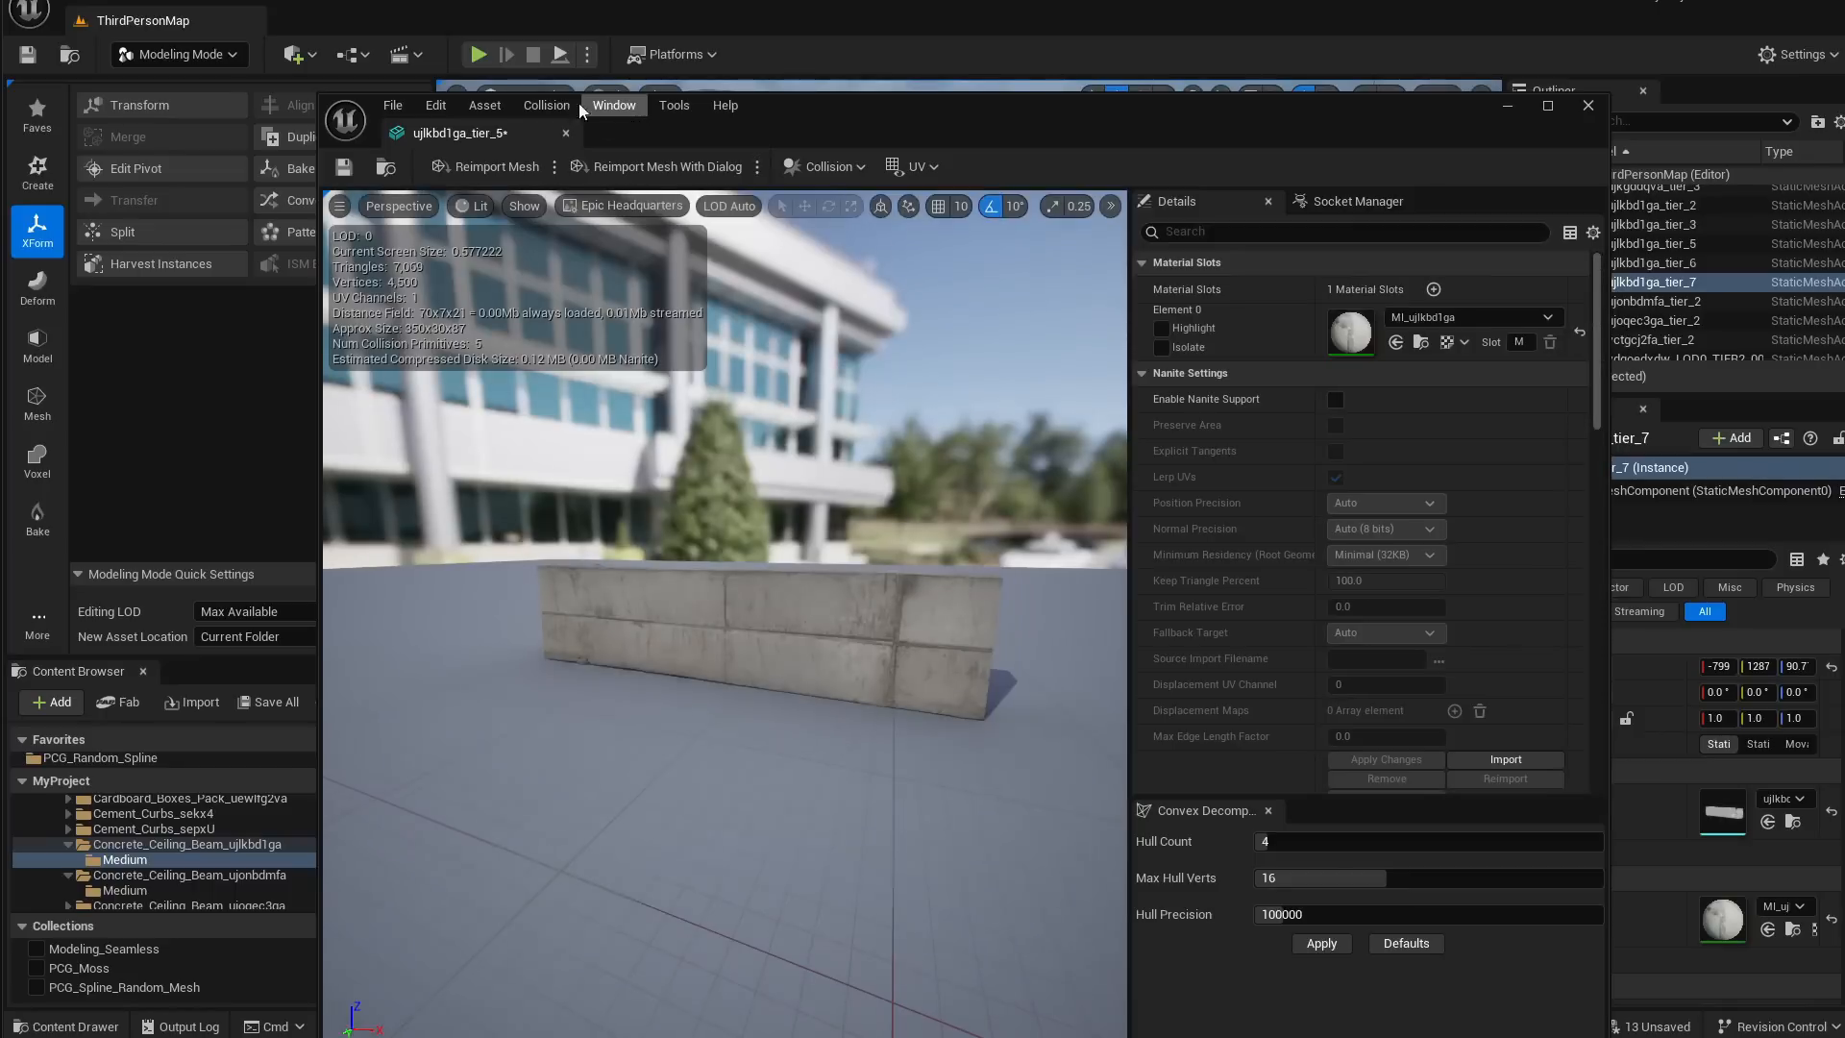
Replace the existing collision of the ujlkbd1ga_tier_5 mesh with a box simplified collision
left_click(790, 165)
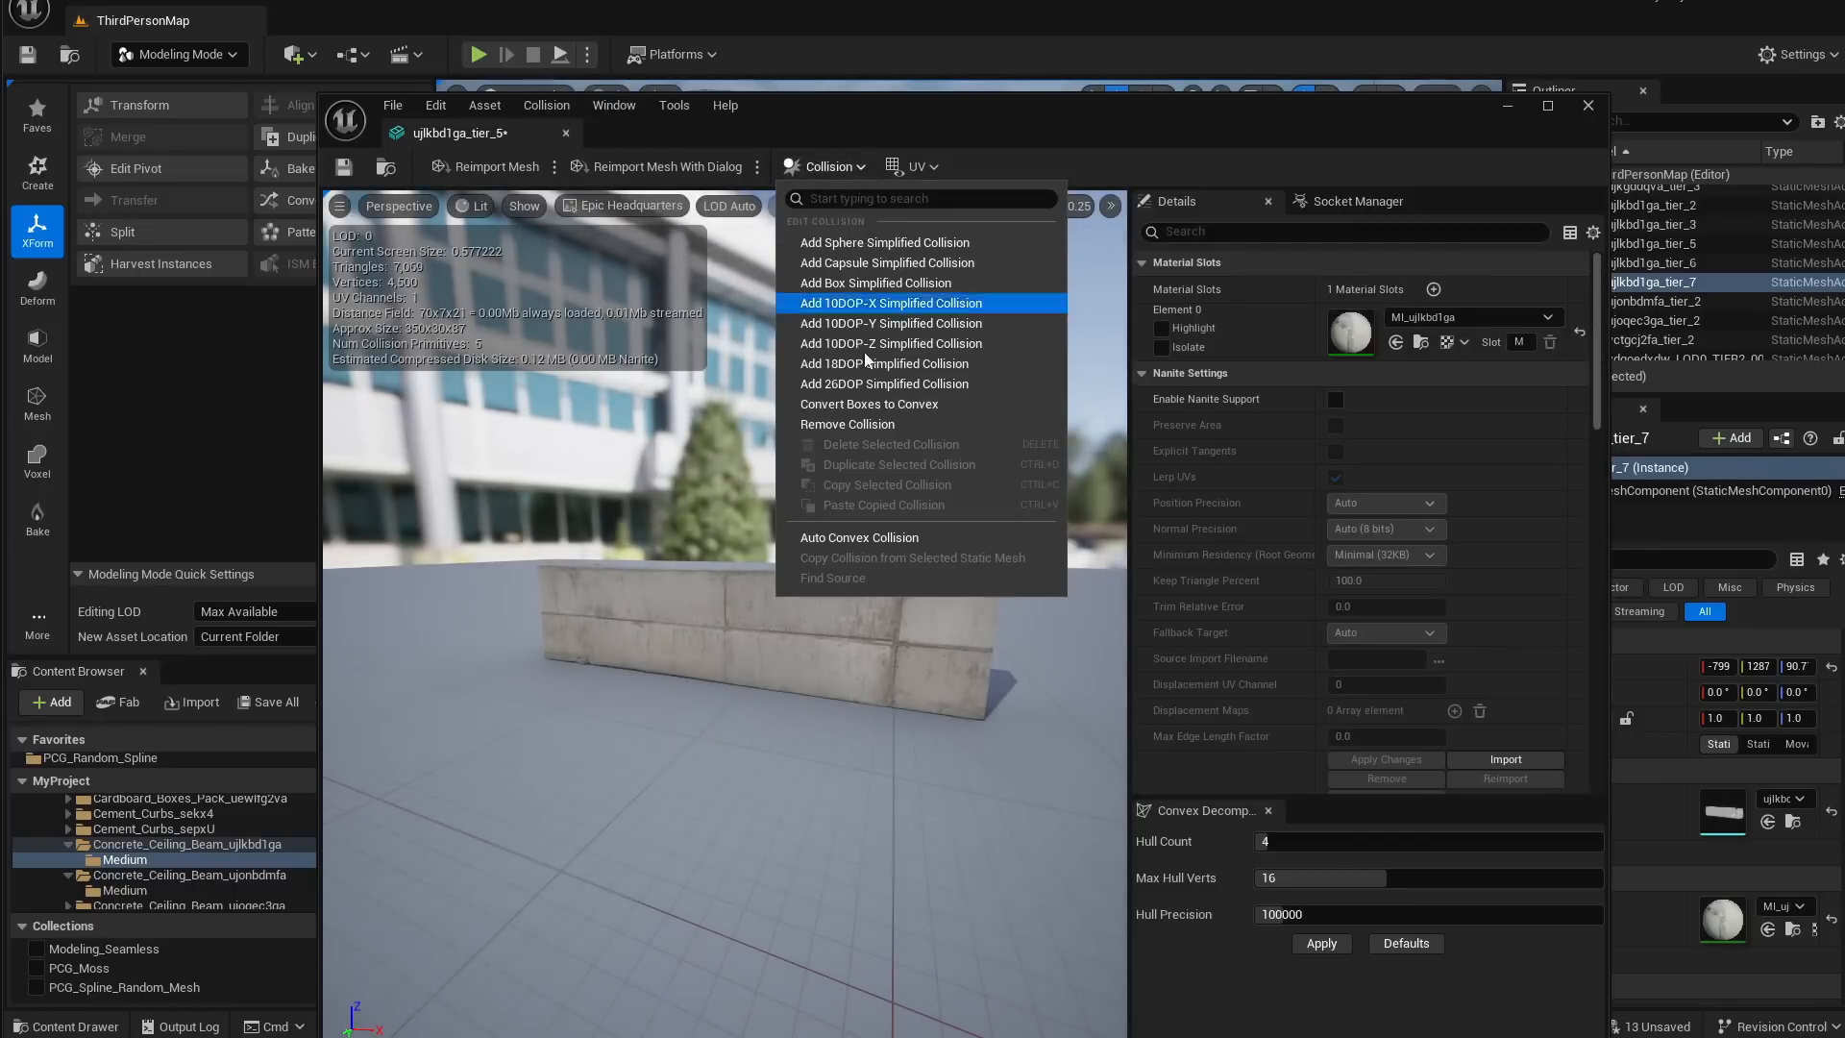
left_click(852, 423)
left_click(790, 166)
left_click(880, 283)
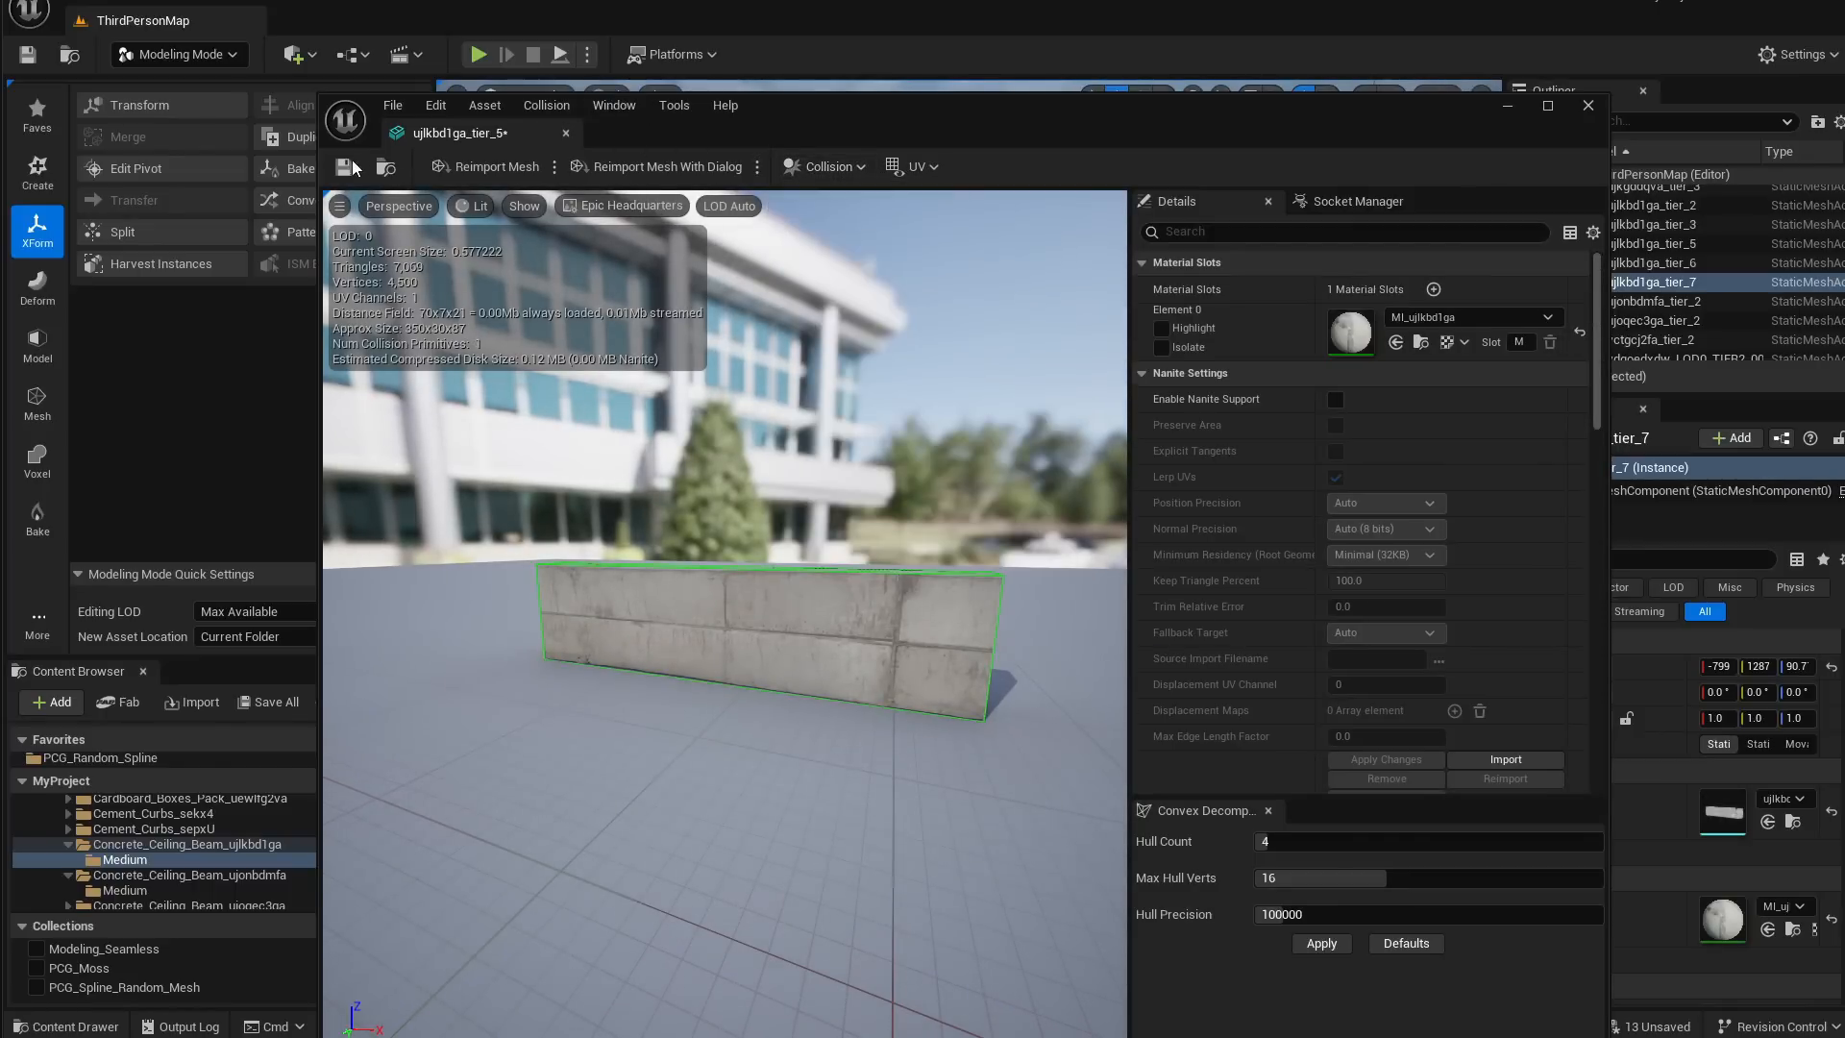
Save the ujlkbd1ga_tier_5 mesh and close its editor
left_click(567, 133)
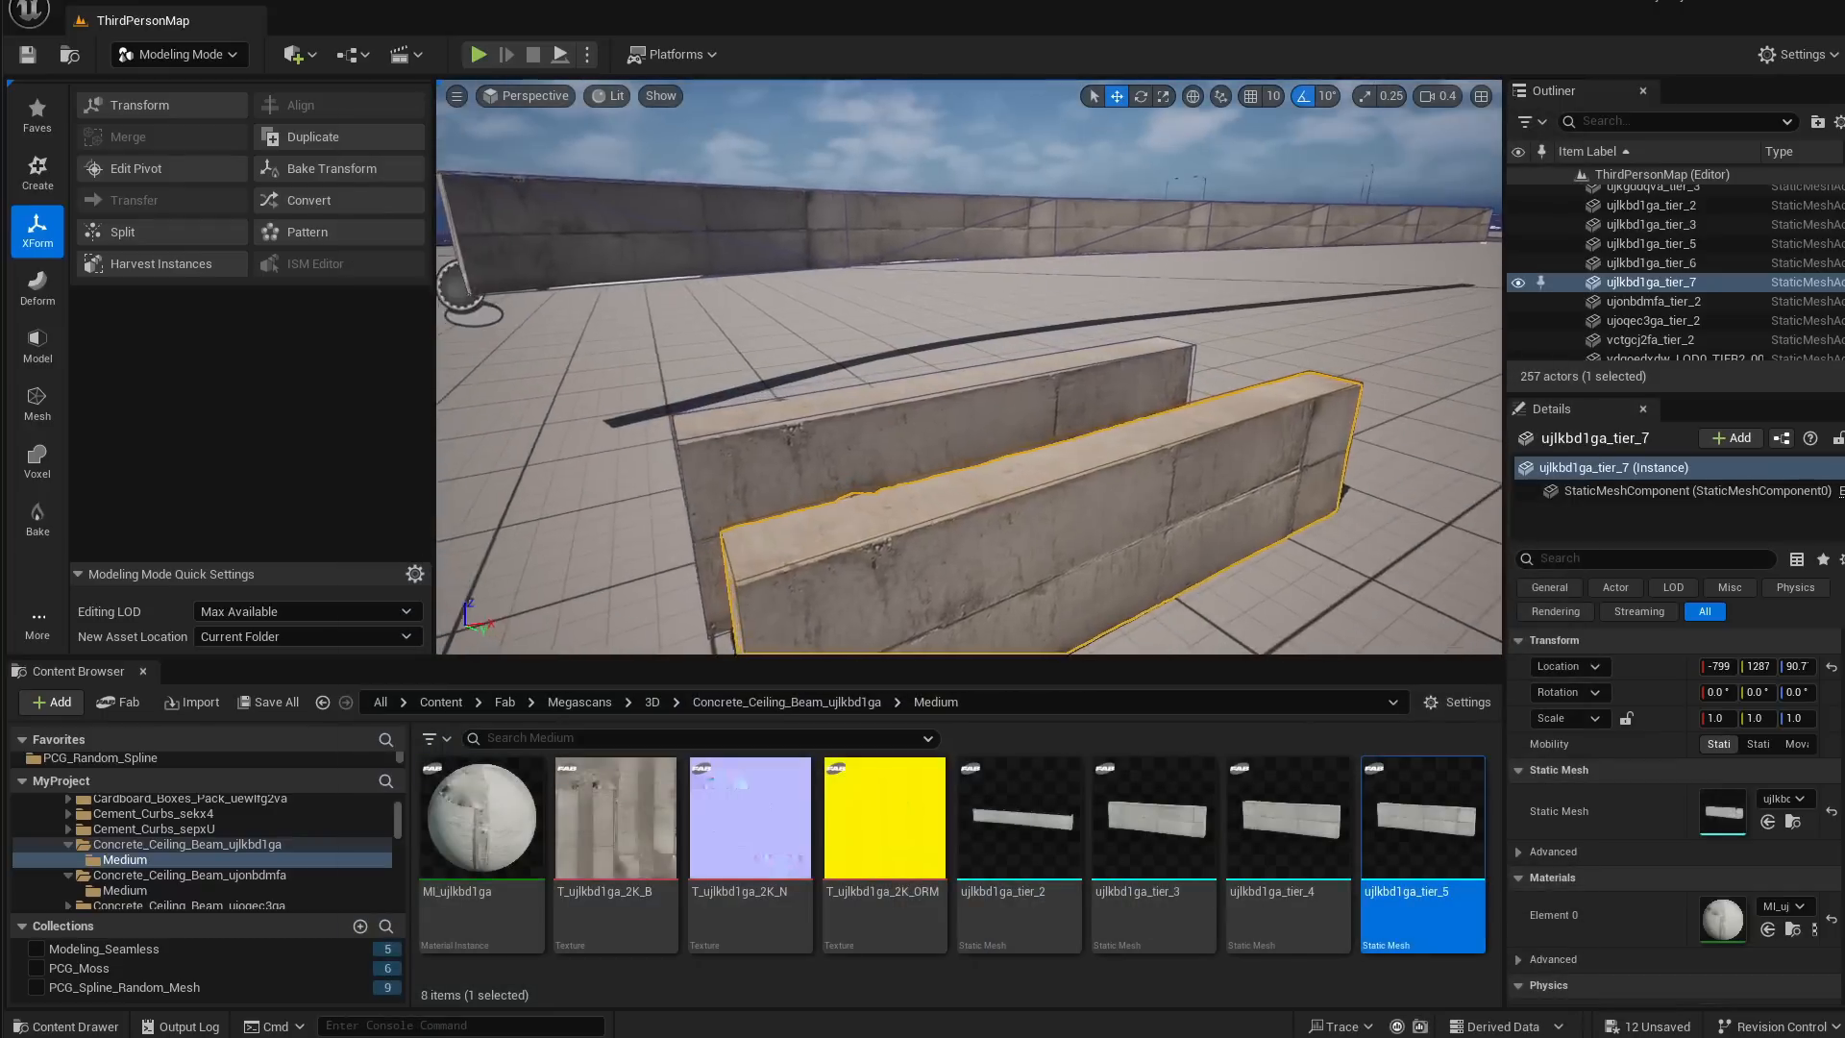
Examine the spline-built concrete wall, the standalone beams, the guardrails and the stone paths laid out in the level
right_click_drag(708, 228, 567, 178)
key("w")
right_click_drag(783, 85, 951, 114)
key("s")
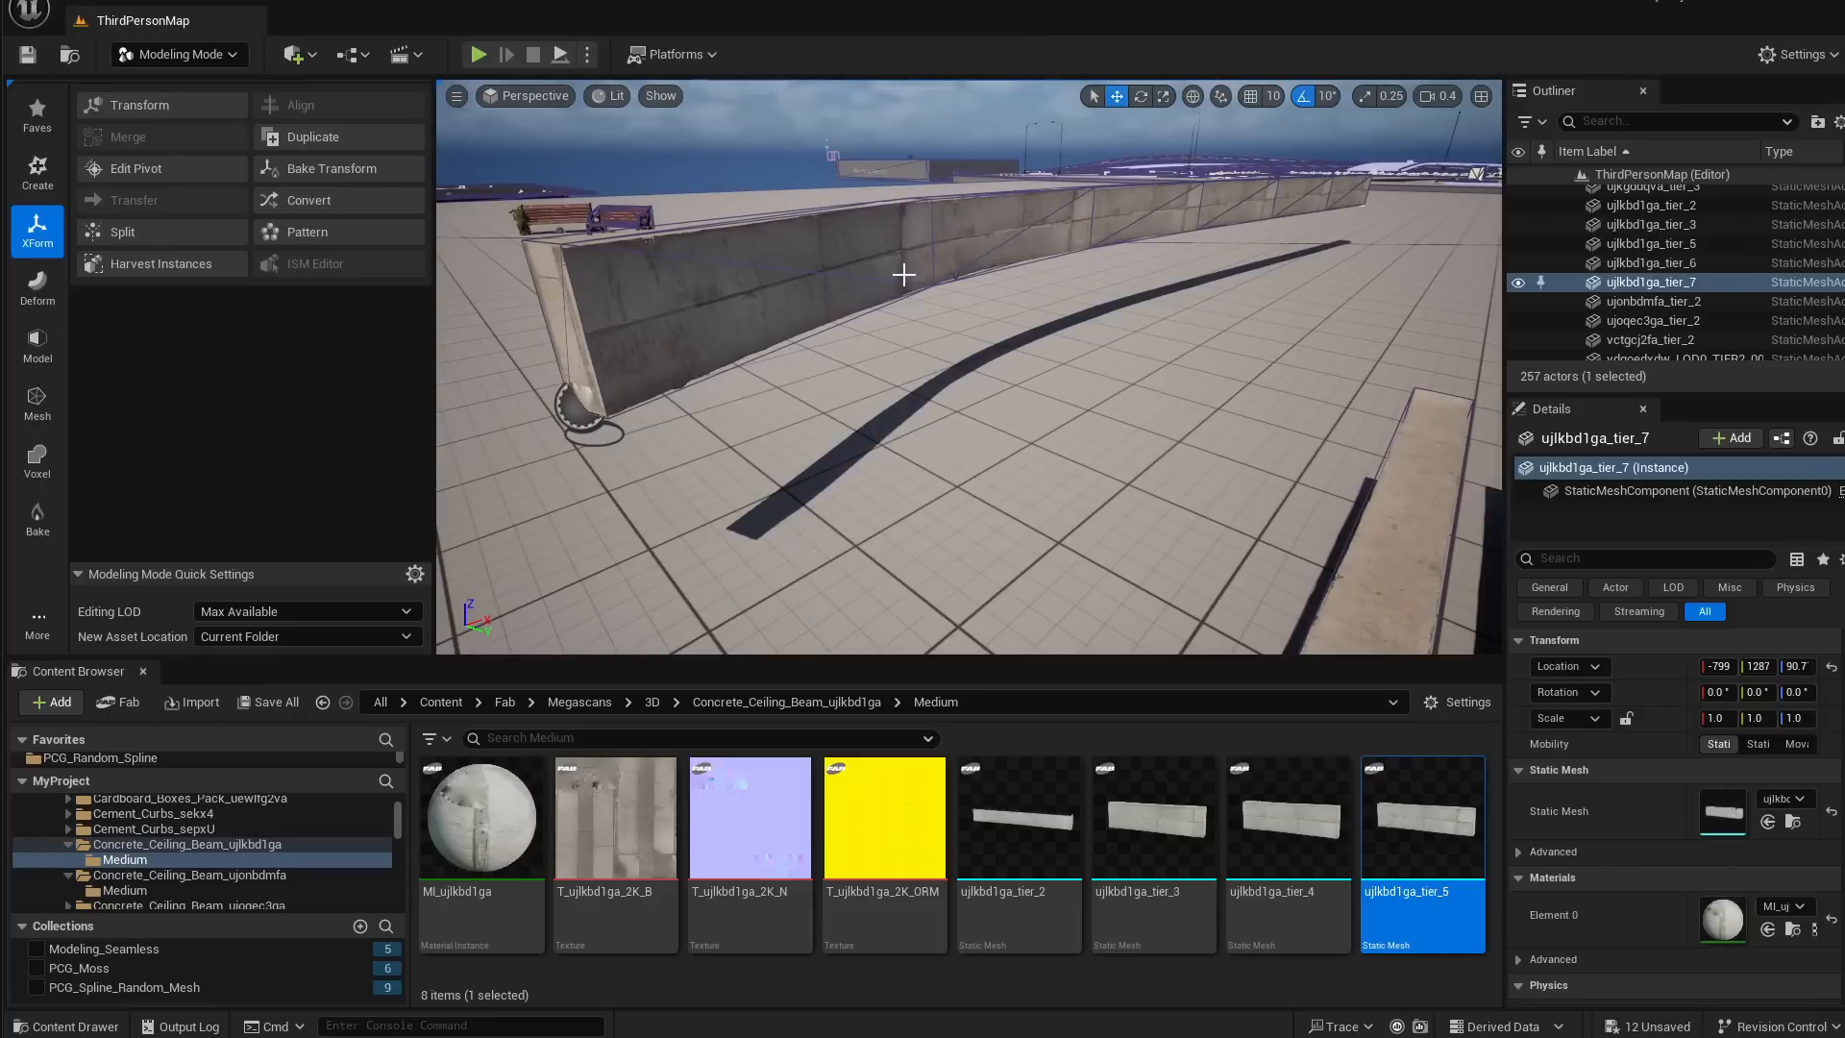
key("s")
mouse_move(1313, 236)
right_mouse_down()
mouse_move(1393, 231)
mouse_move(1389, 259)
mouse_move(1331, 255)
right_mouse_up()
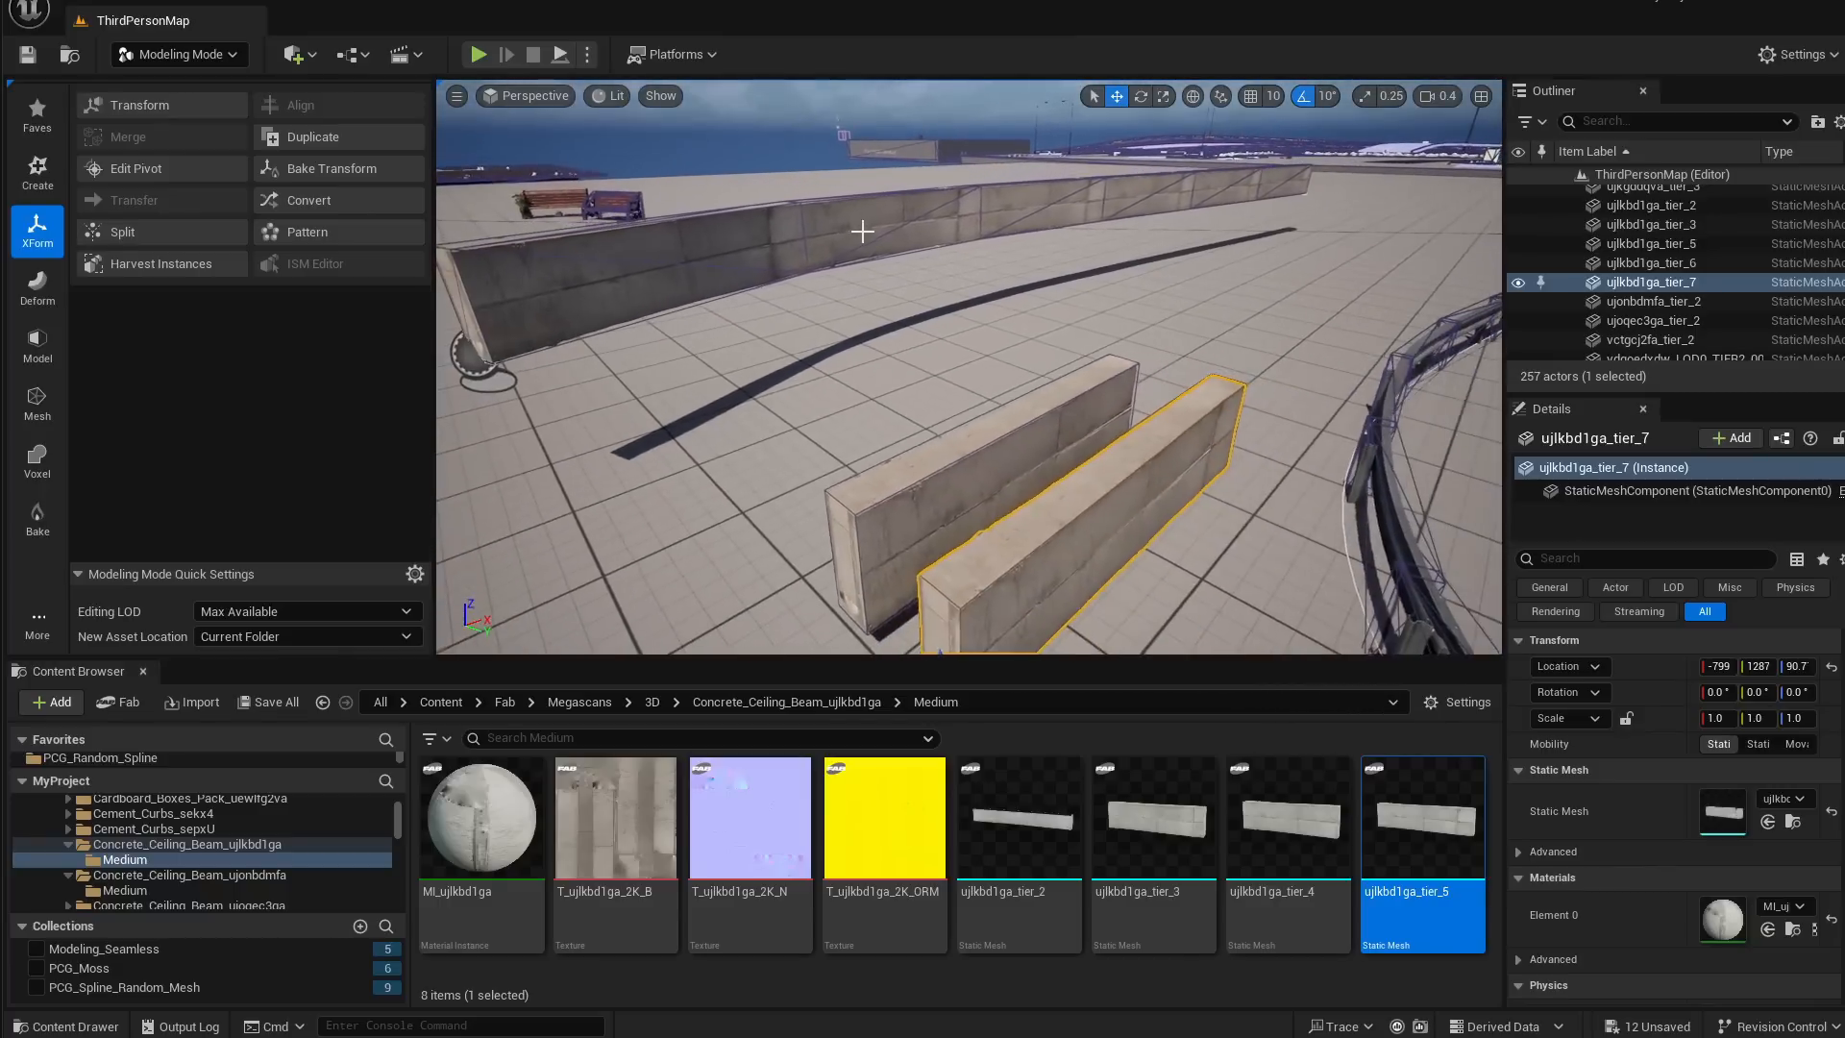
key("s")
right_click_drag(941, 263, 899, 256)
key("d")
right_click_drag(1005, 328, 1219, 334)
key("d")
key("d")
scroll(1278, 370, "down", 2)
key("s")
key("s")
scroll(1206, 360, "up", 3)
key("s")
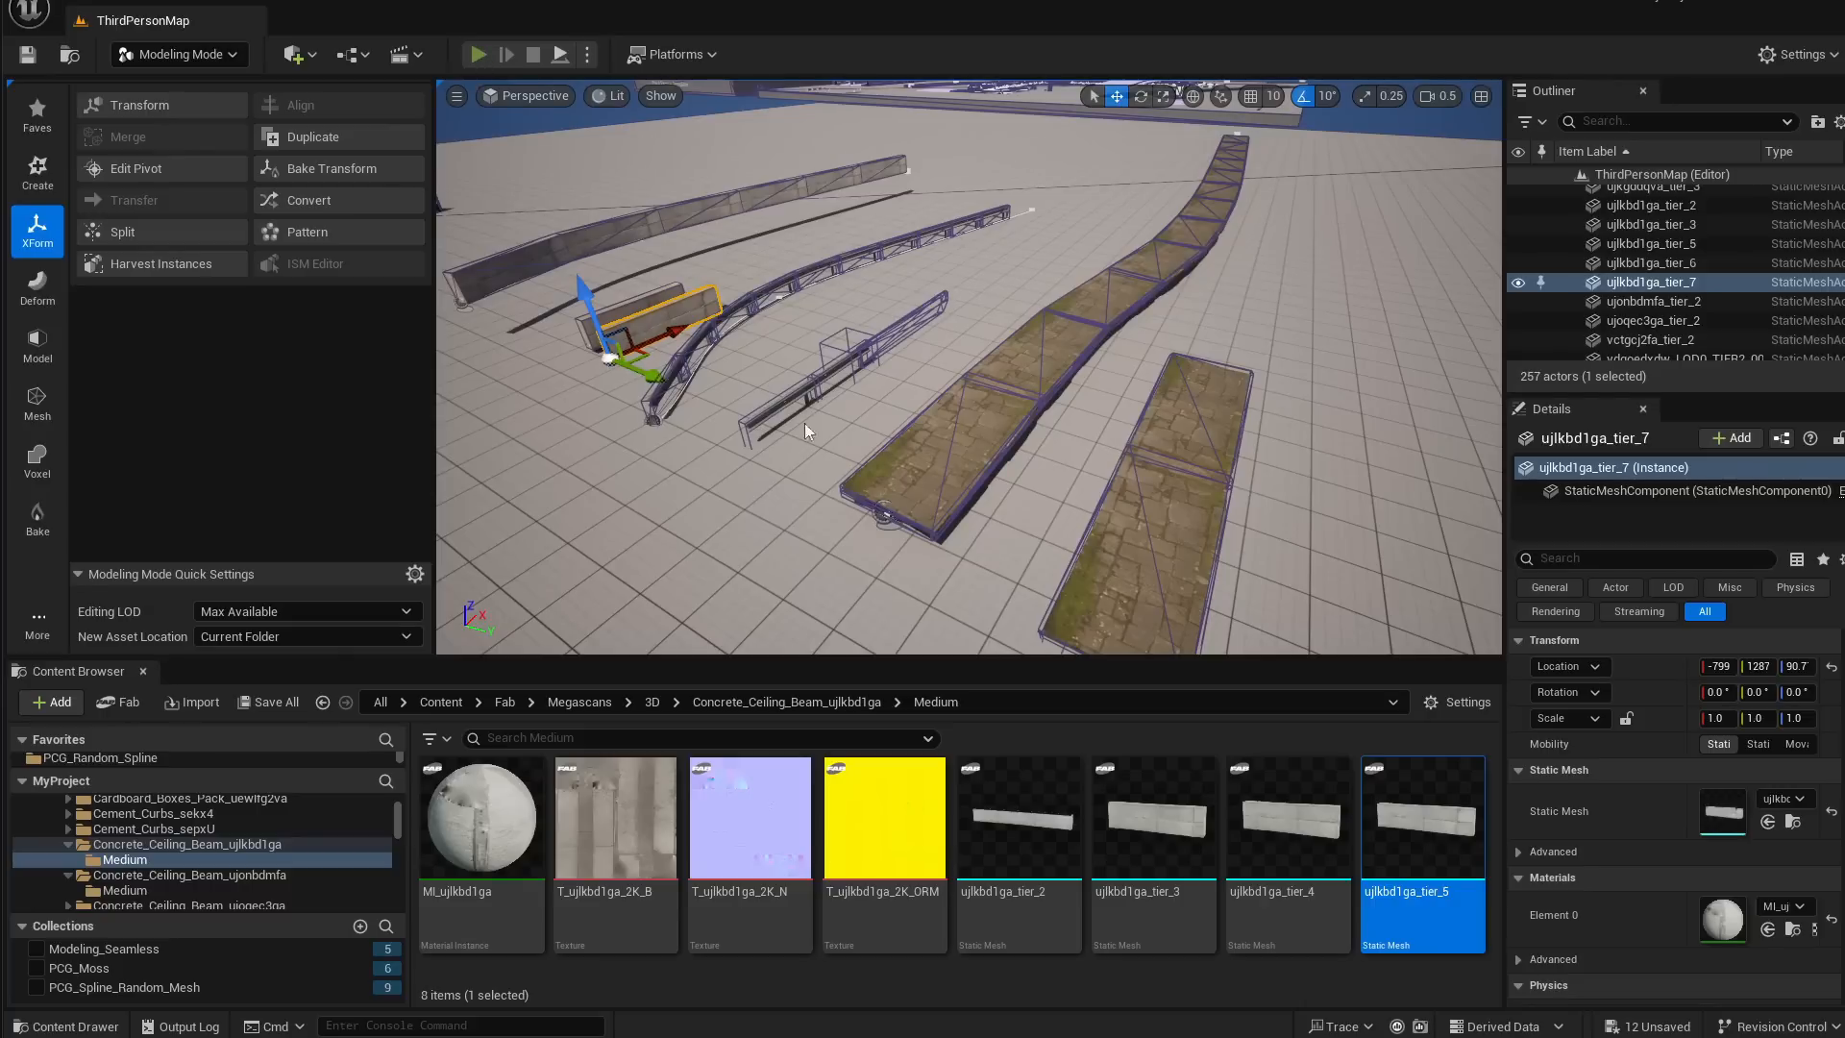
Play the level and run the character along the curved stone path, jumping on it to test its collision
key("alt+p")
key("w")
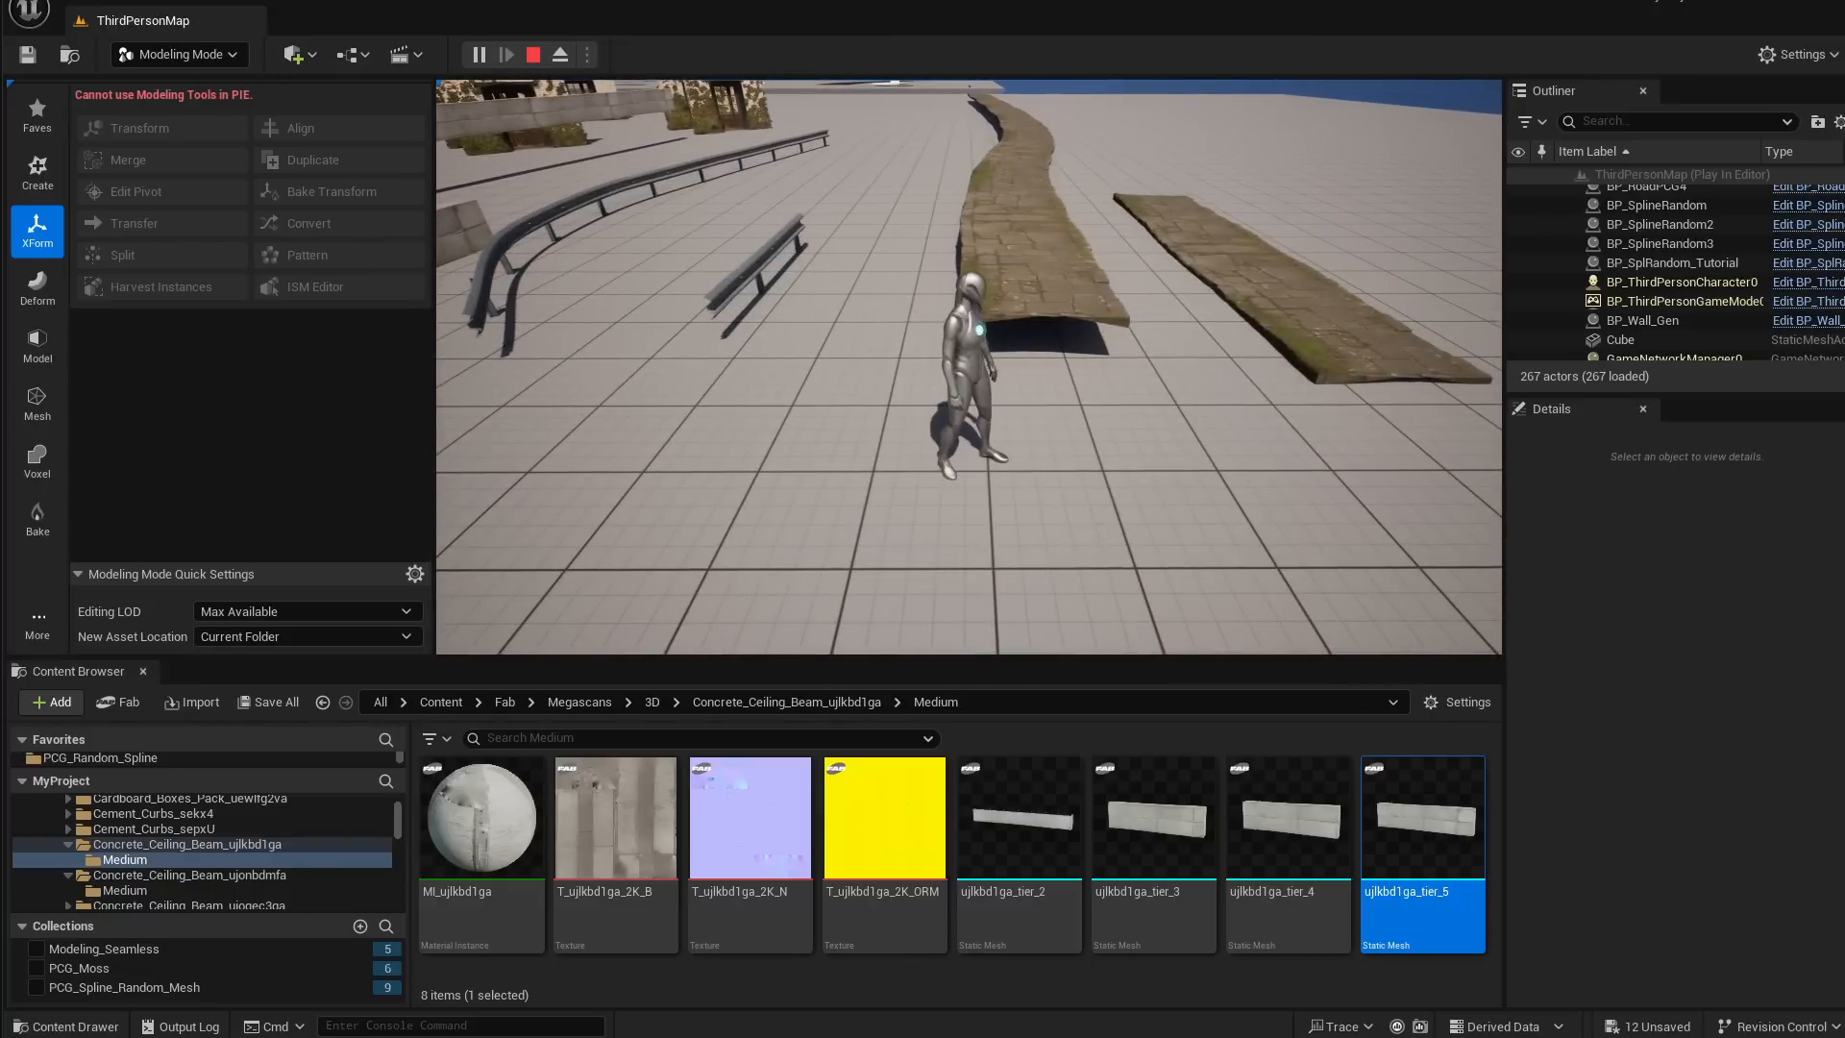
key("w")
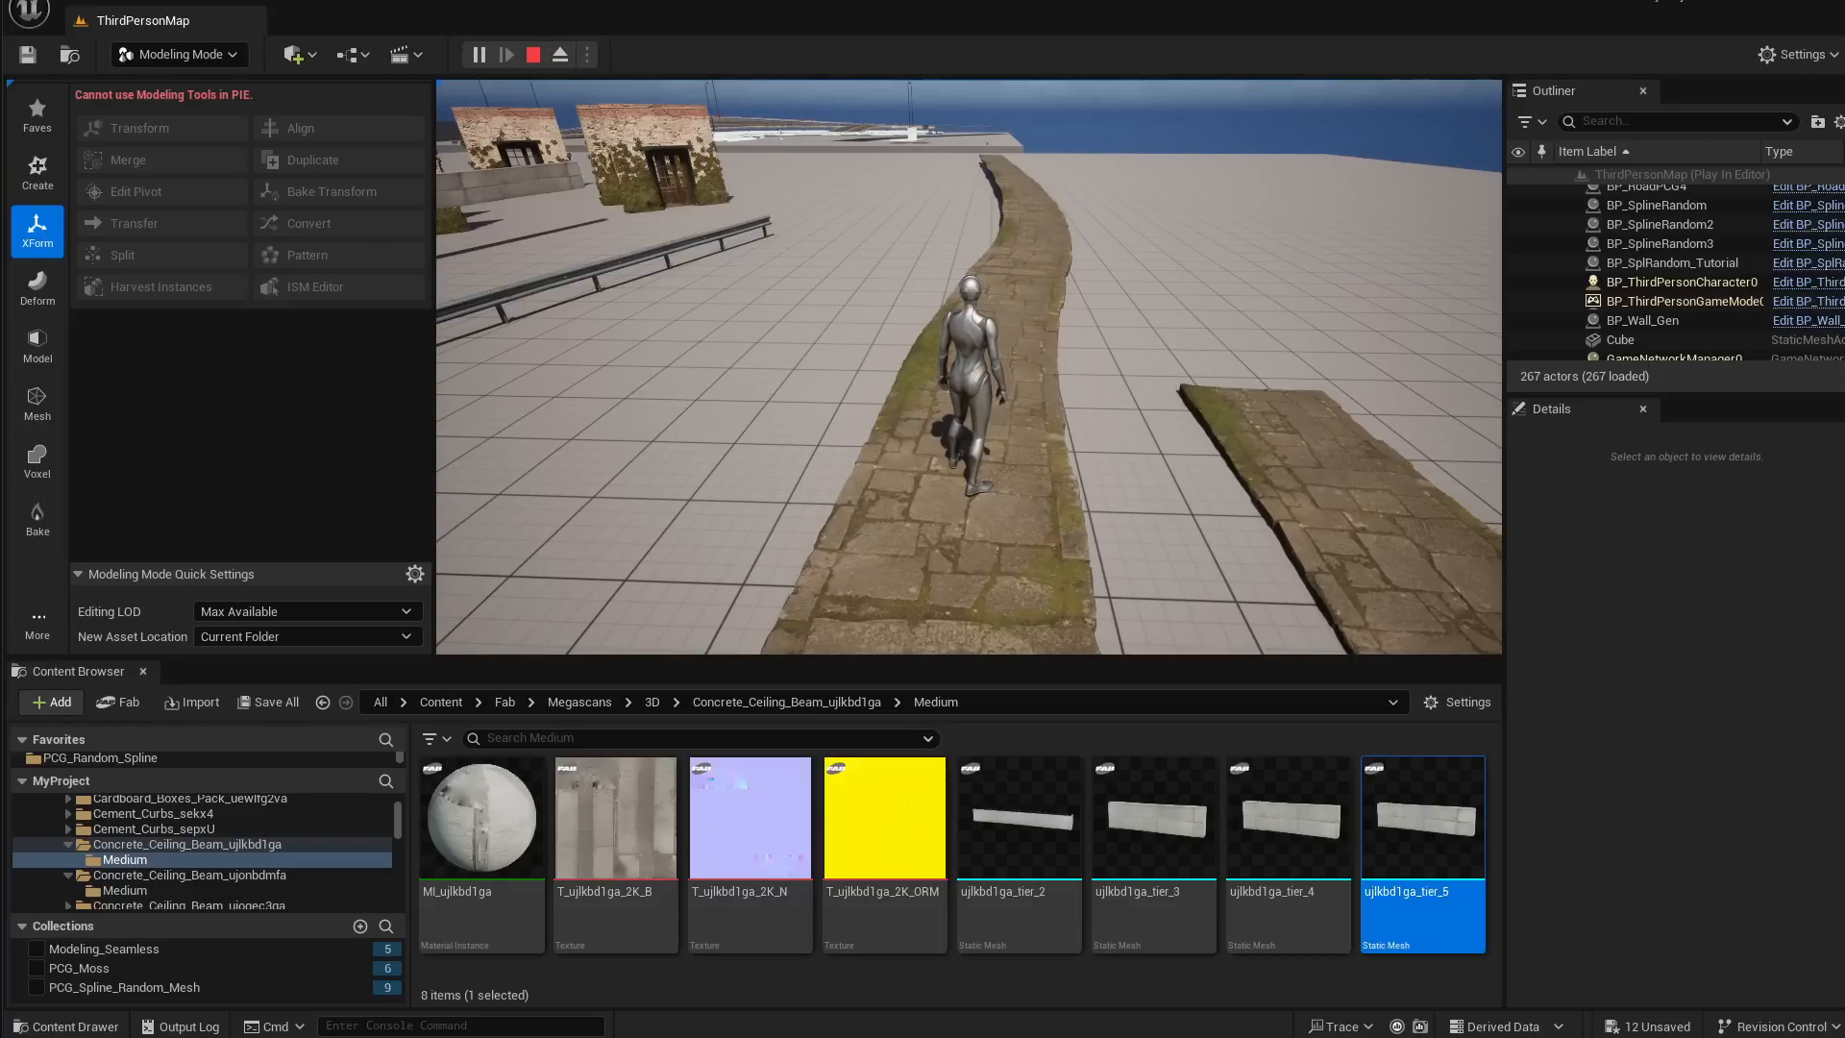
key("w")
key("space")
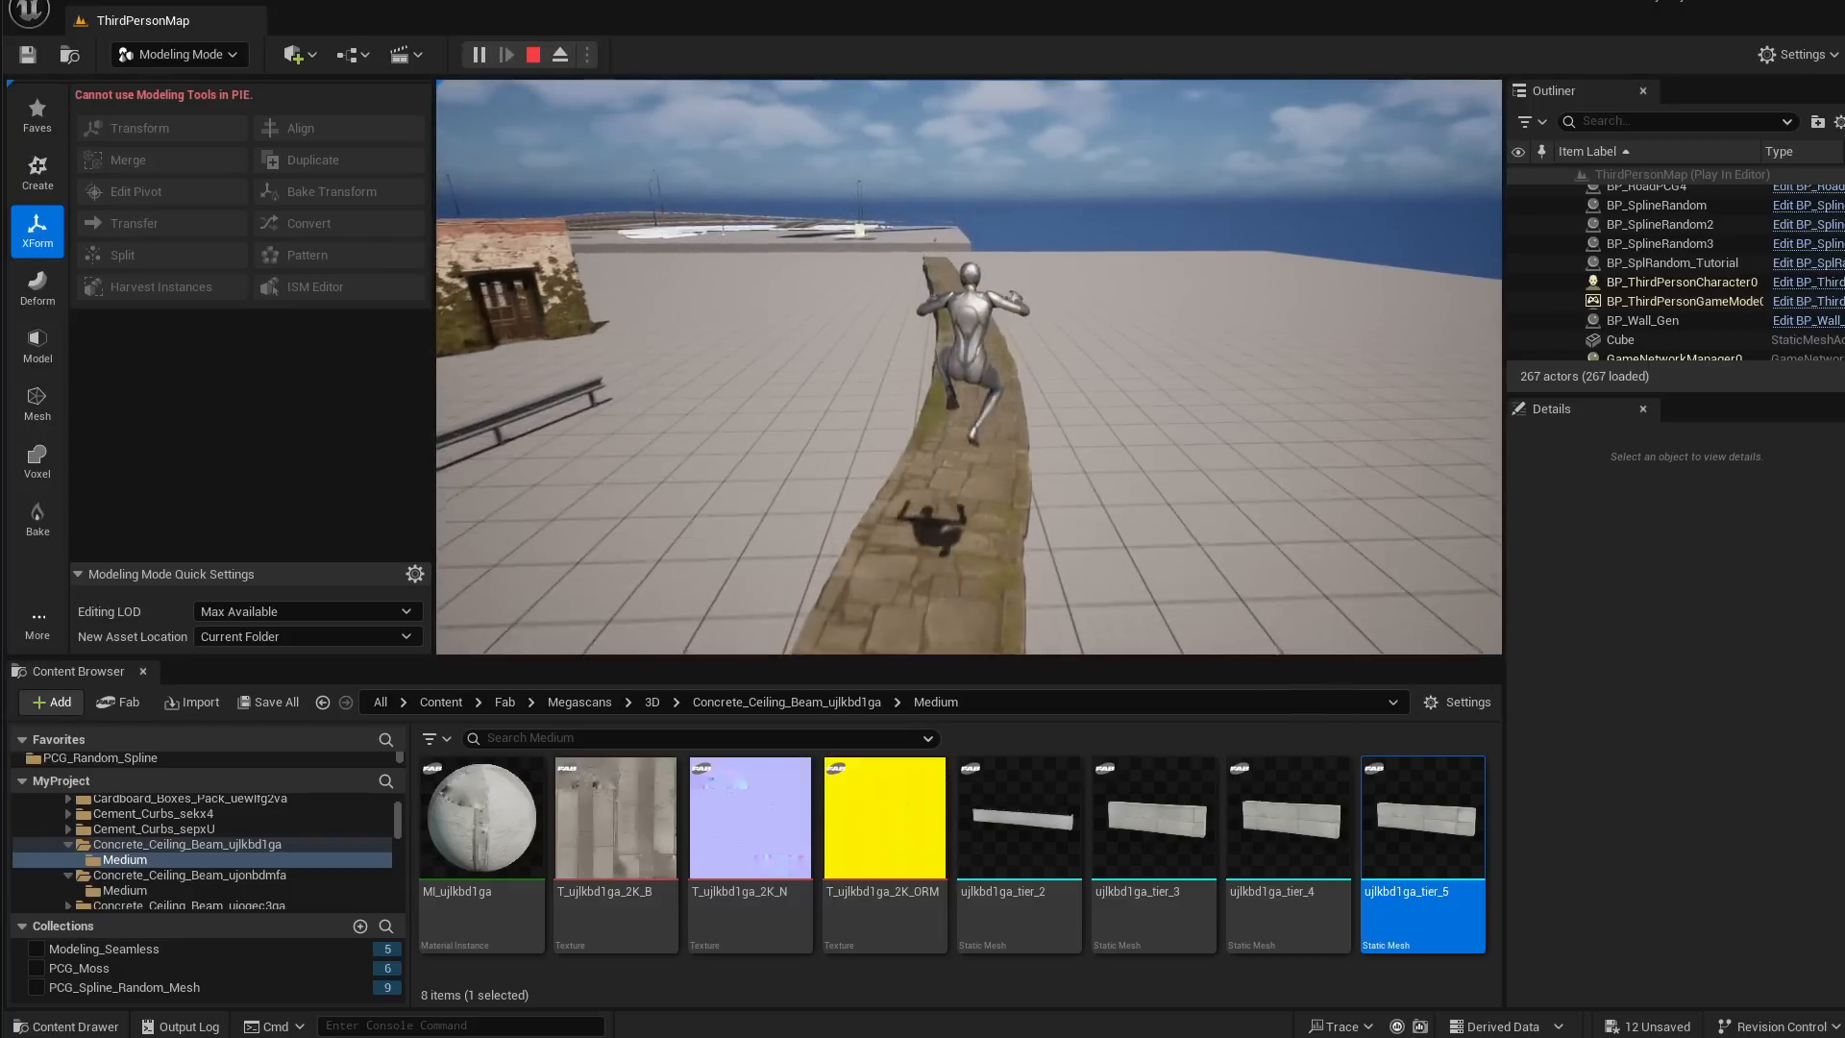
key("w")
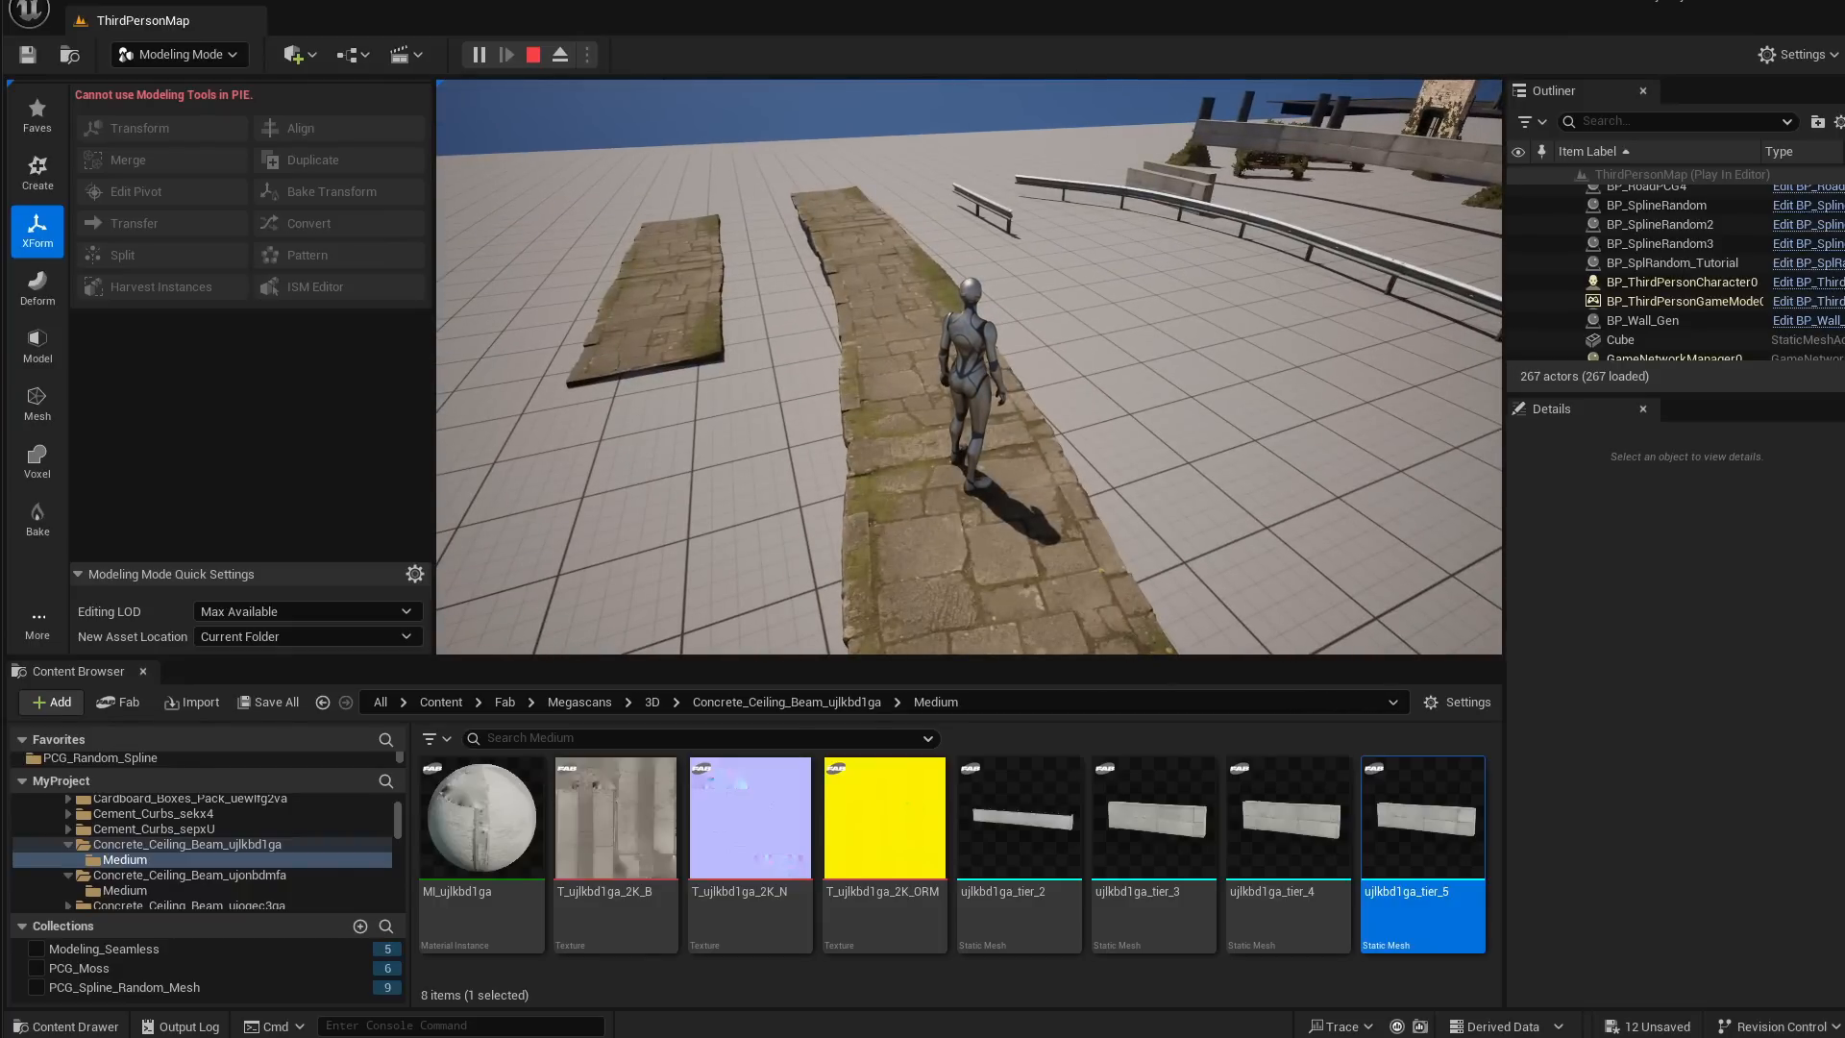
Run the character off the stone path and across the ground toward the standalone concrete beams, jumping on the way
key("w")
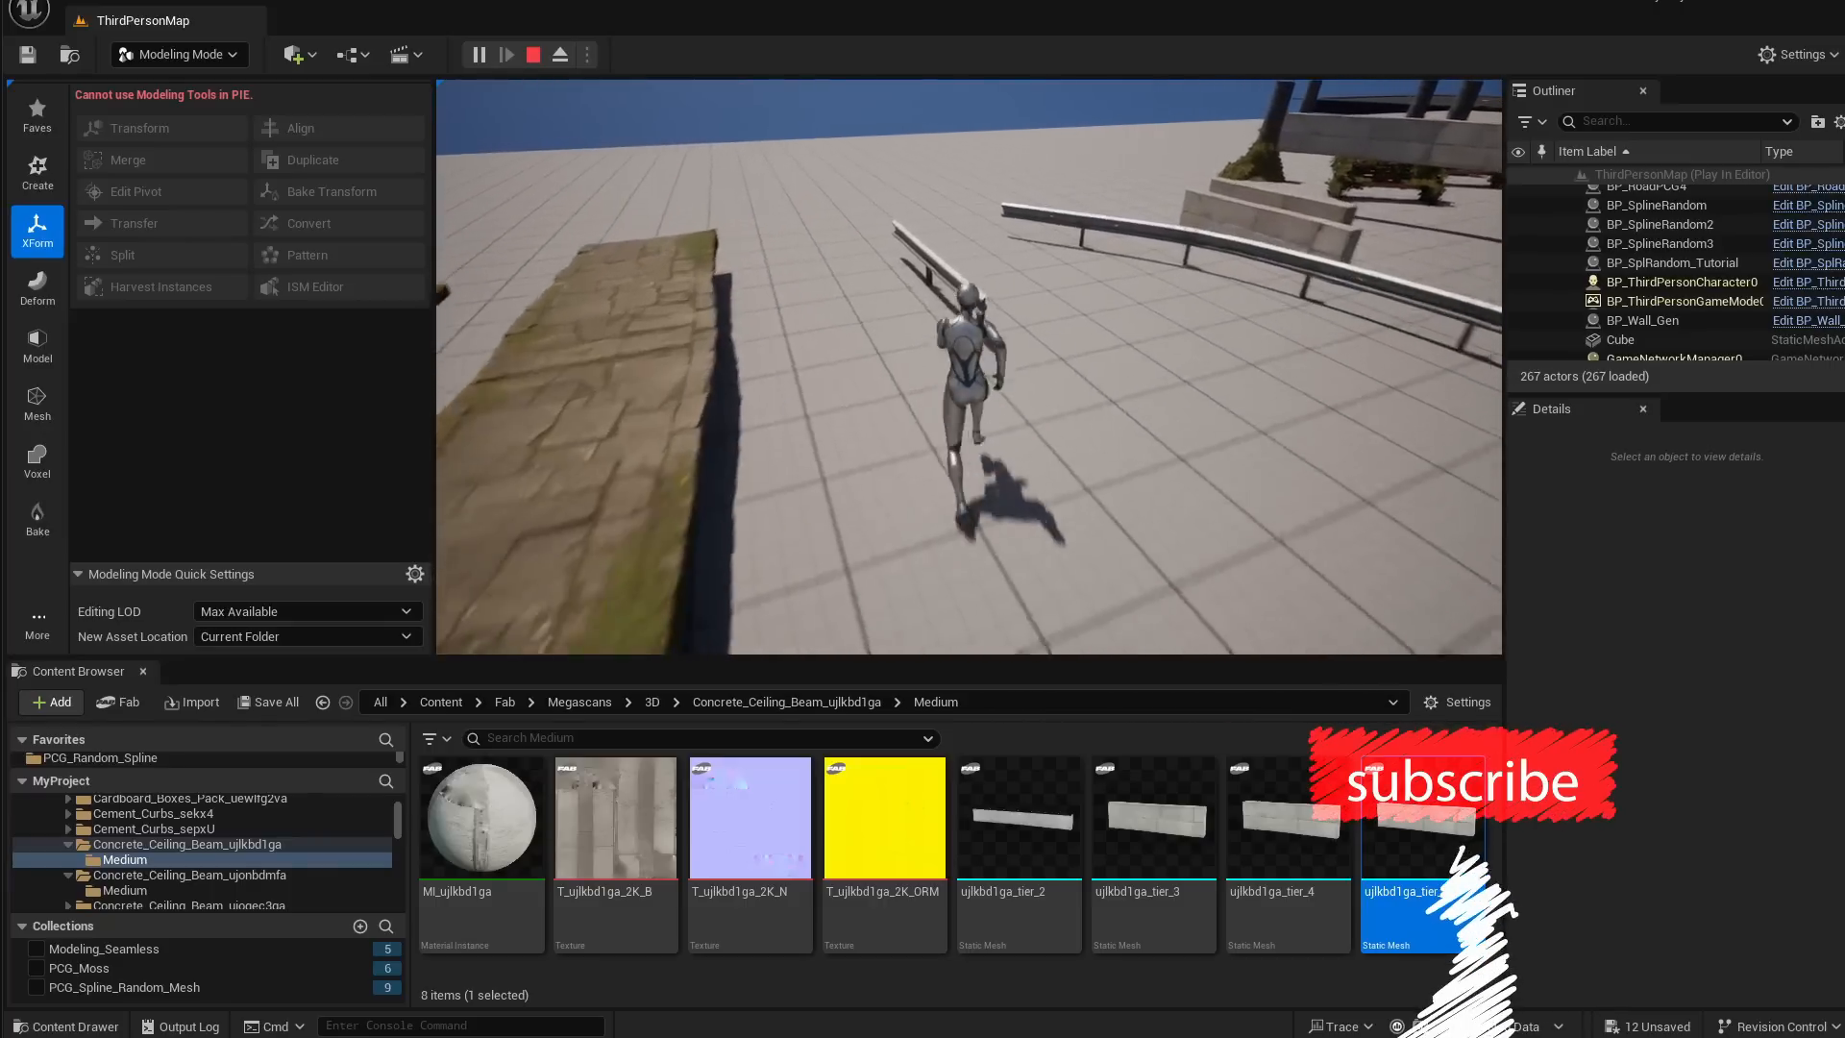
key("space")
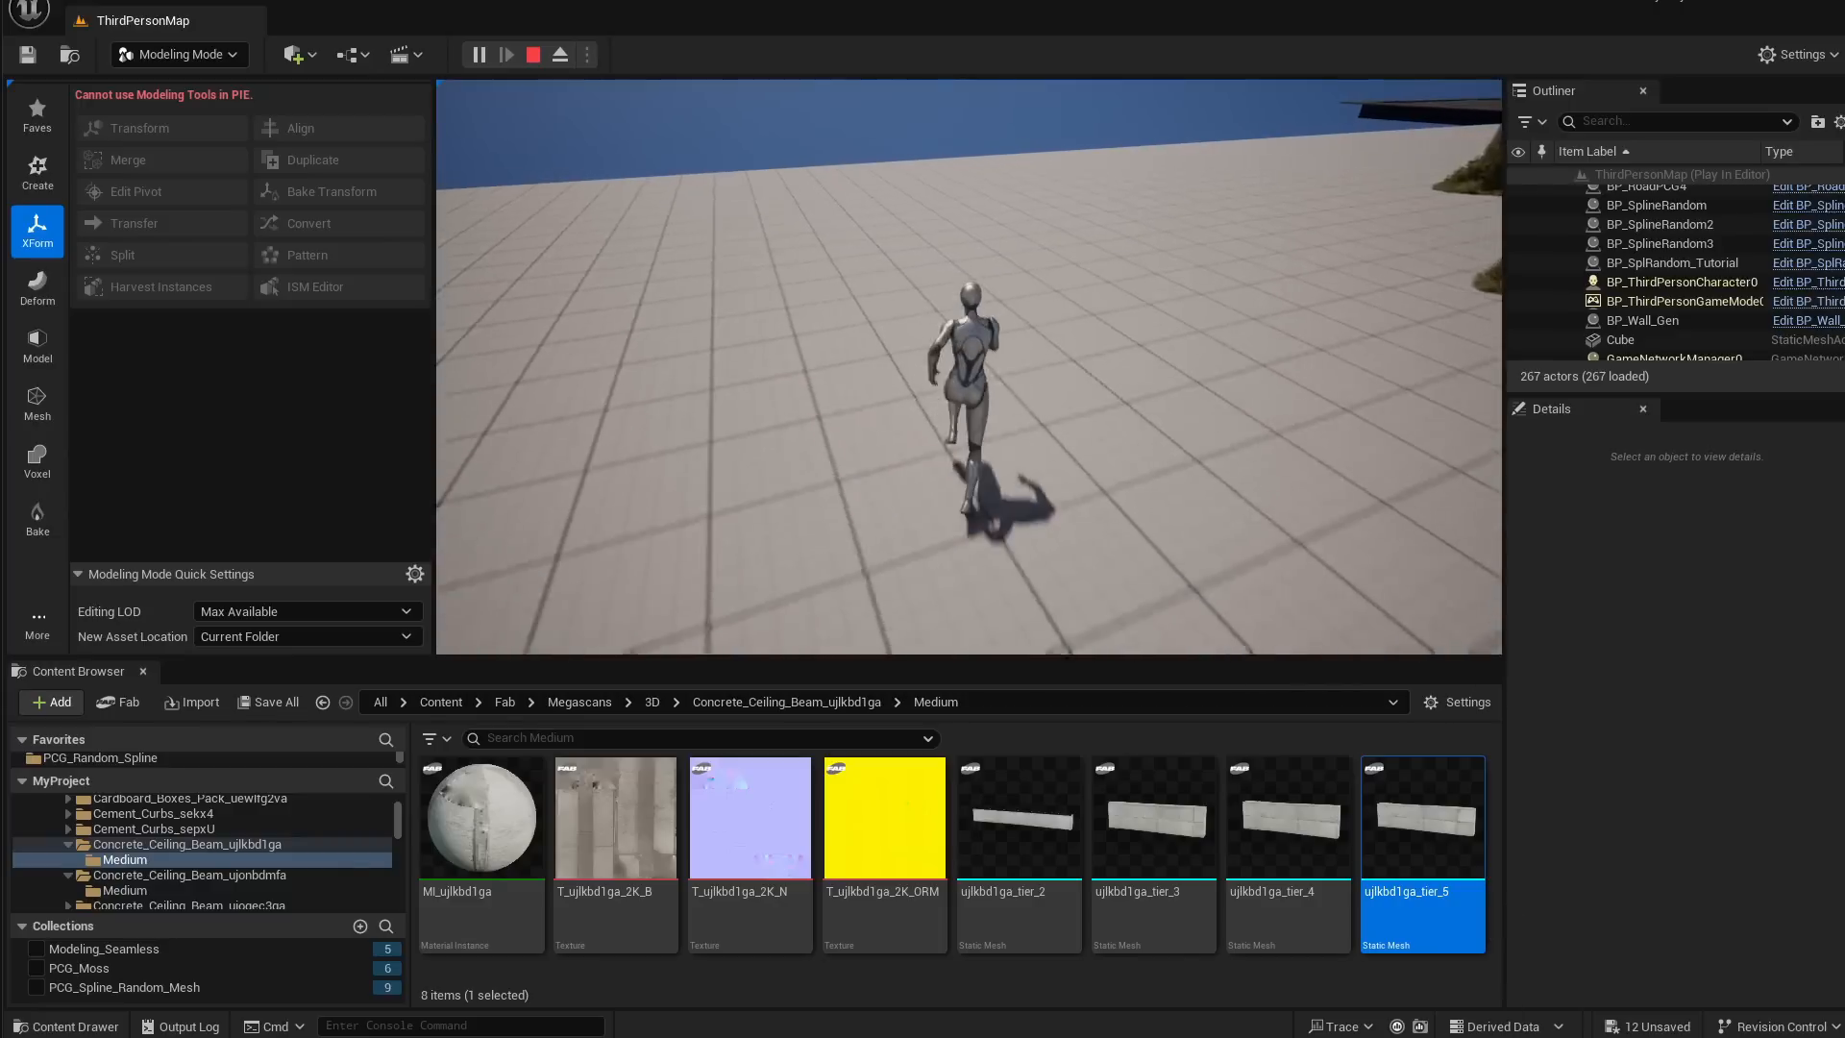
key("d")
key("w")
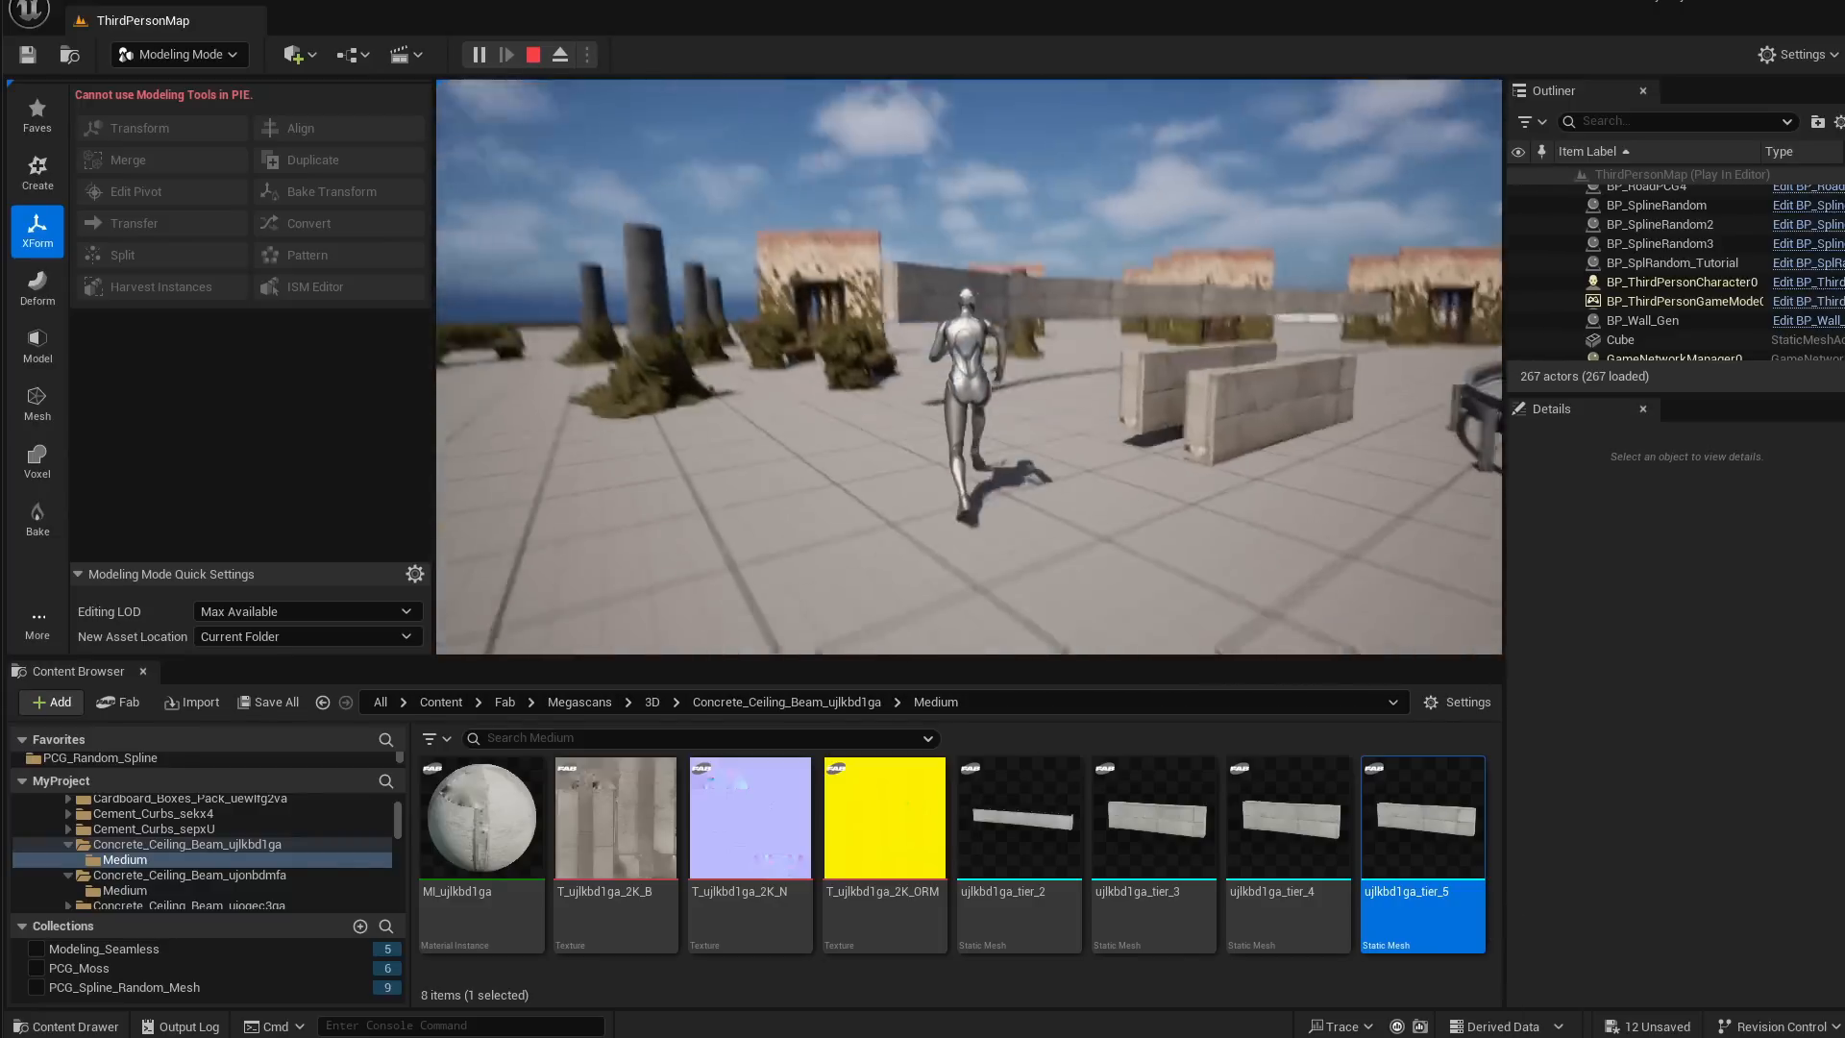